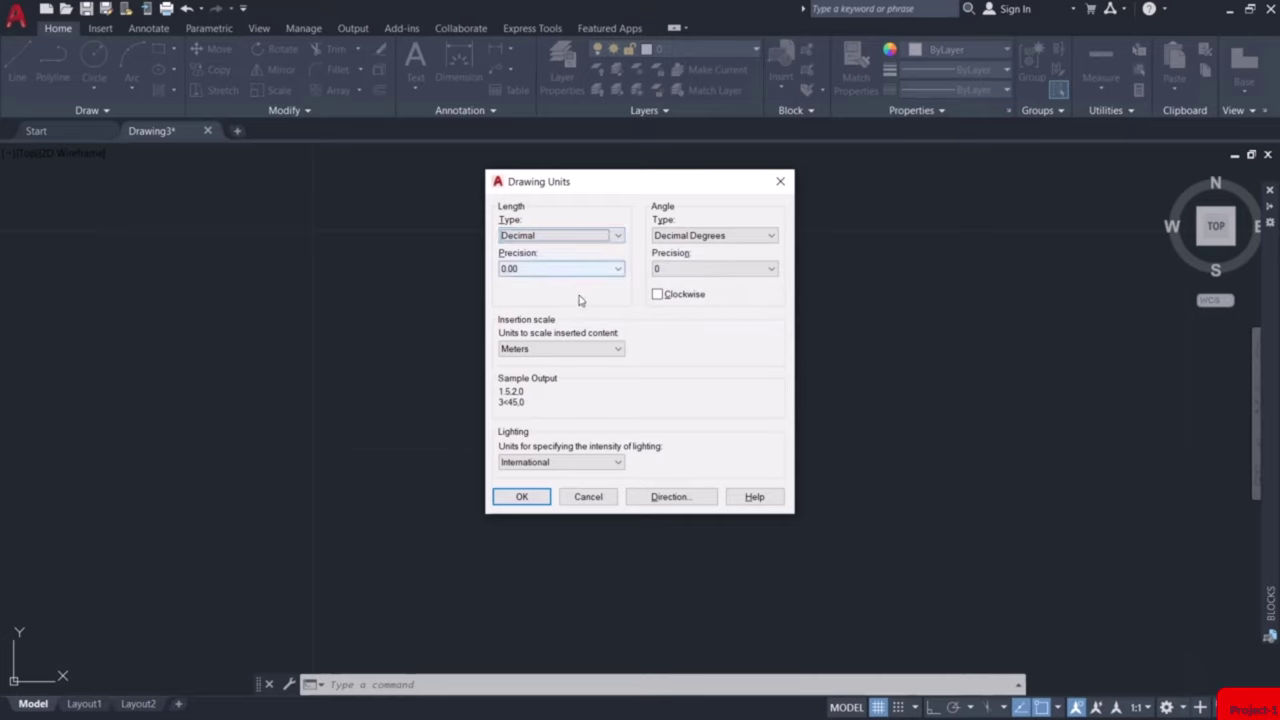
# Configure the drawing units with decimal length precision 0.00 and meters as the insertion scale.
pyautogui.click(573, 270)
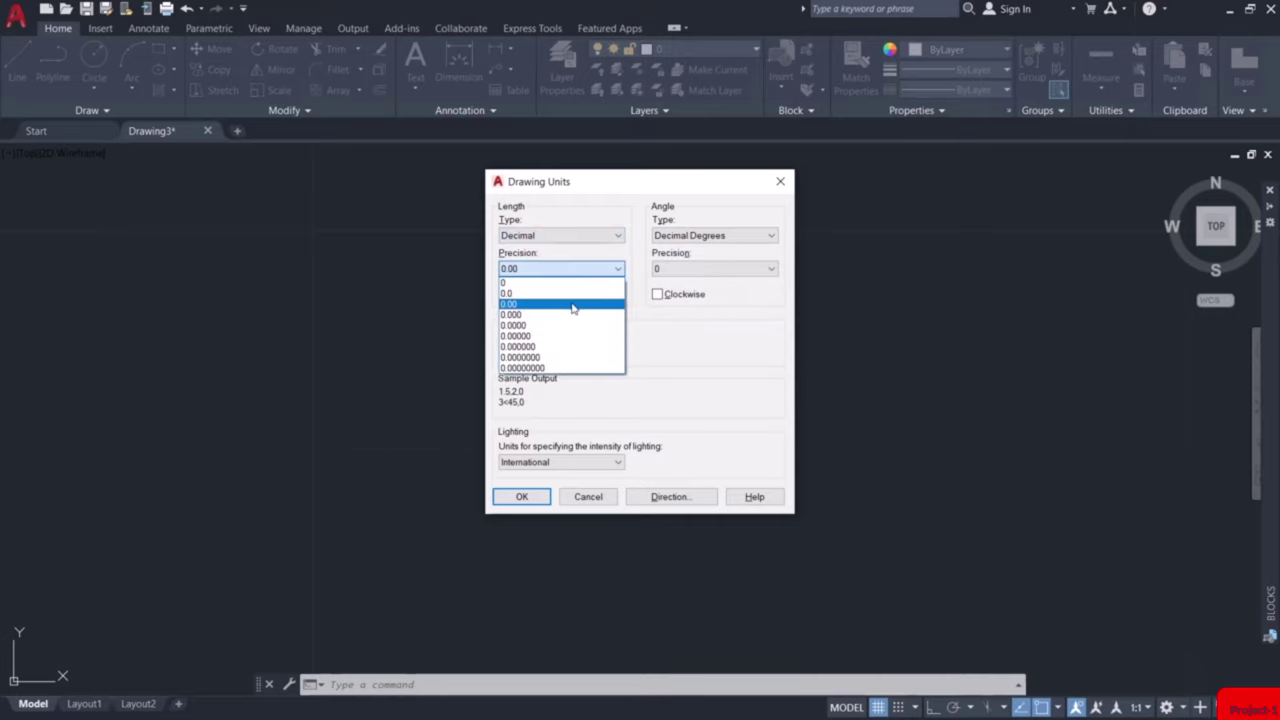
pyautogui.click(573, 305)
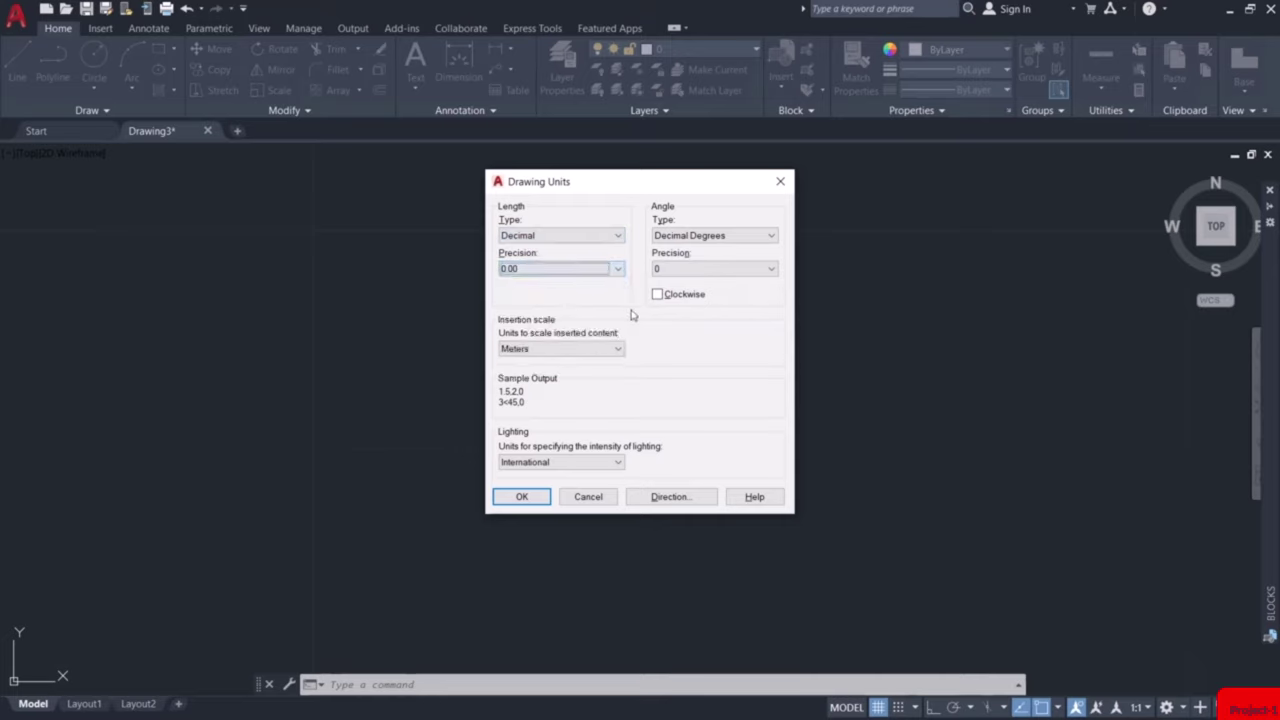
pyautogui.click(618, 349)
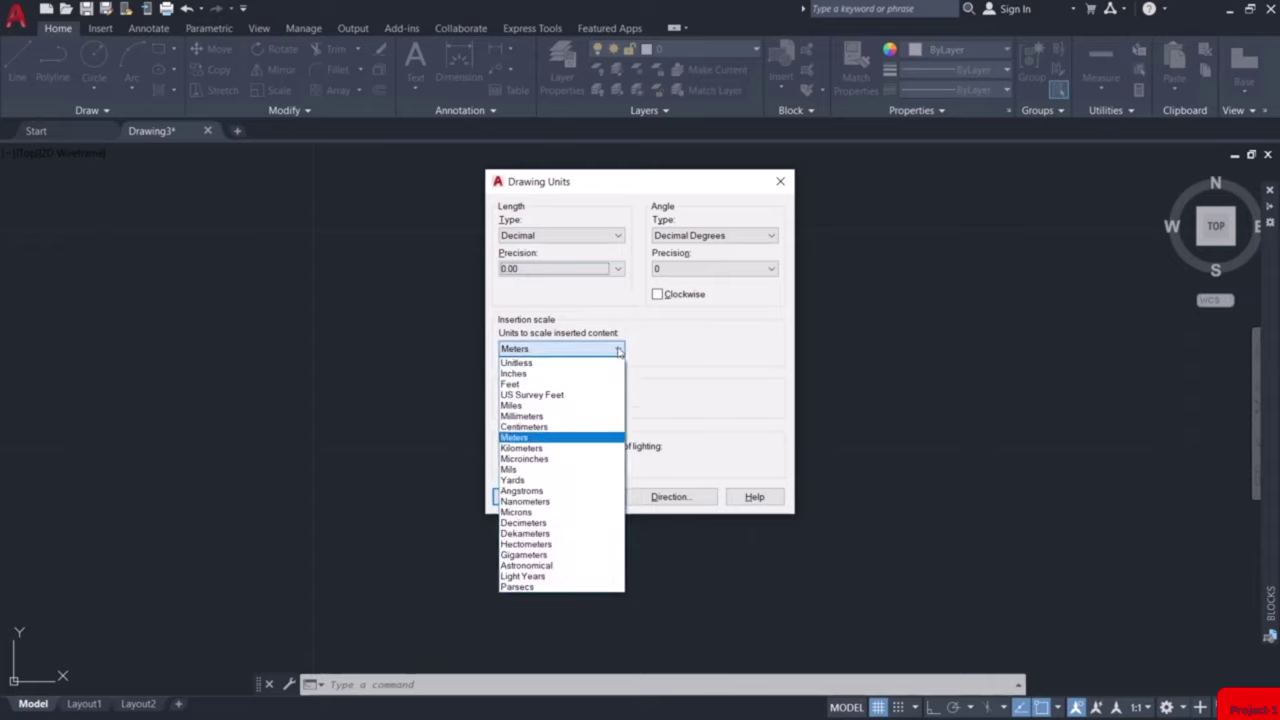
pyautogui.click(595, 443)
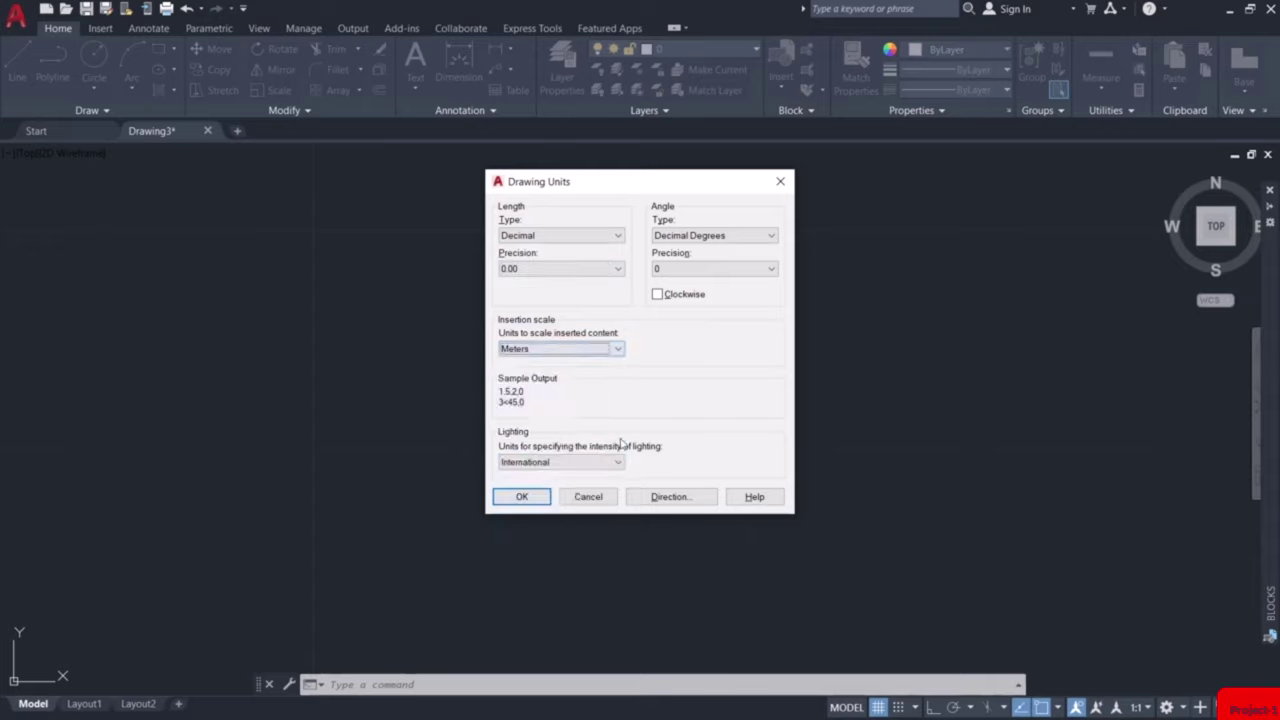
pyautogui.click(525, 497)
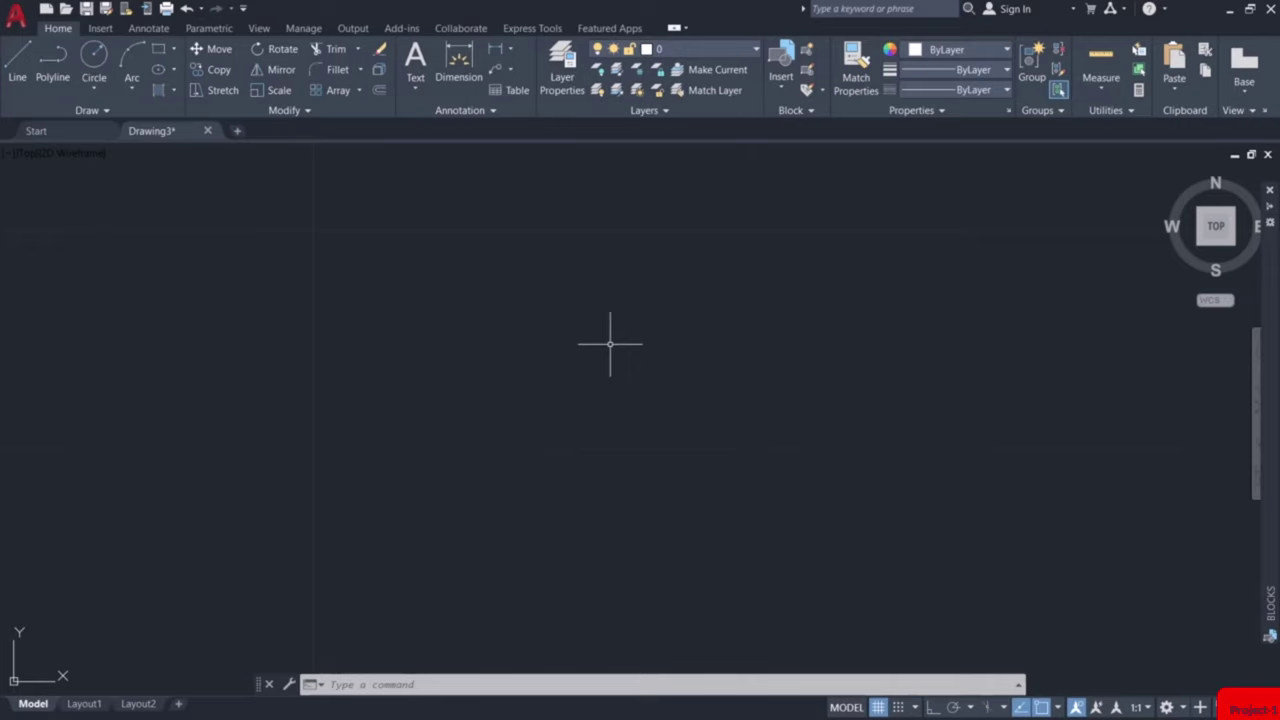
# Draw a rectangle with length 11 and width 15.2 as the outer wall outline.
pyautogui.write('REC')
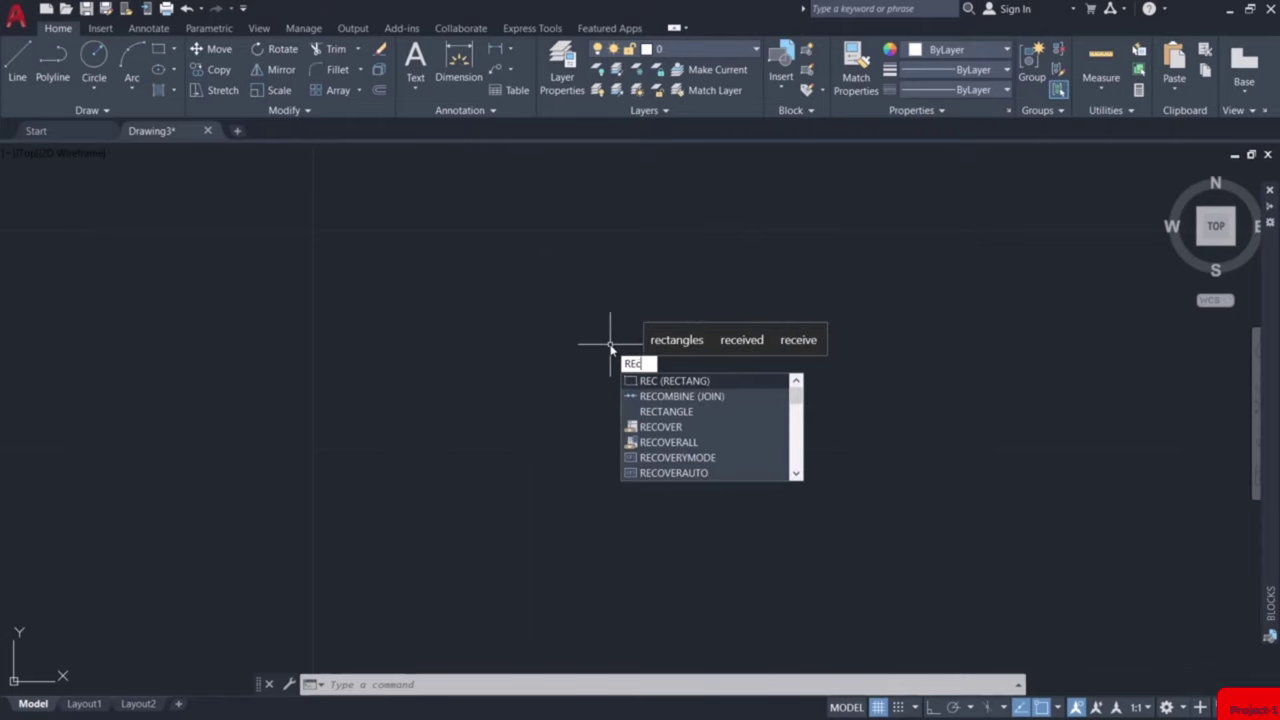
pyautogui.press('Return')
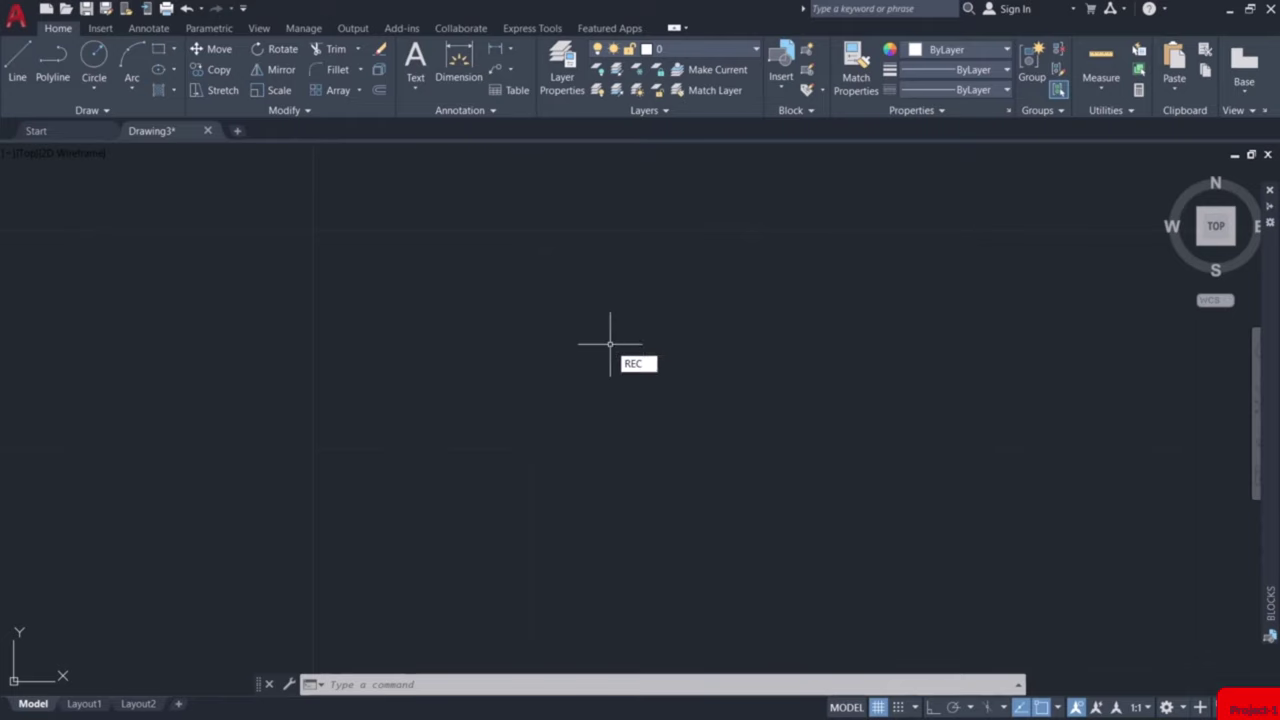
pyautogui.click(485, 293)
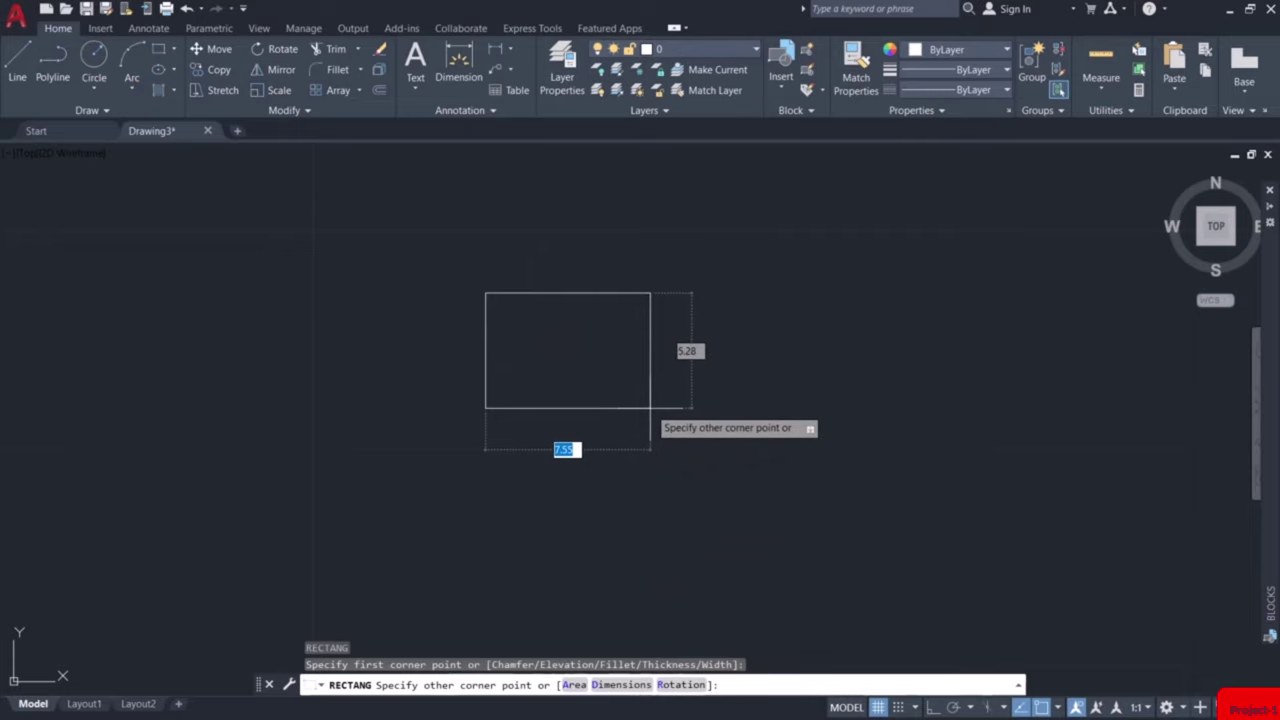
pyautogui.write('d')
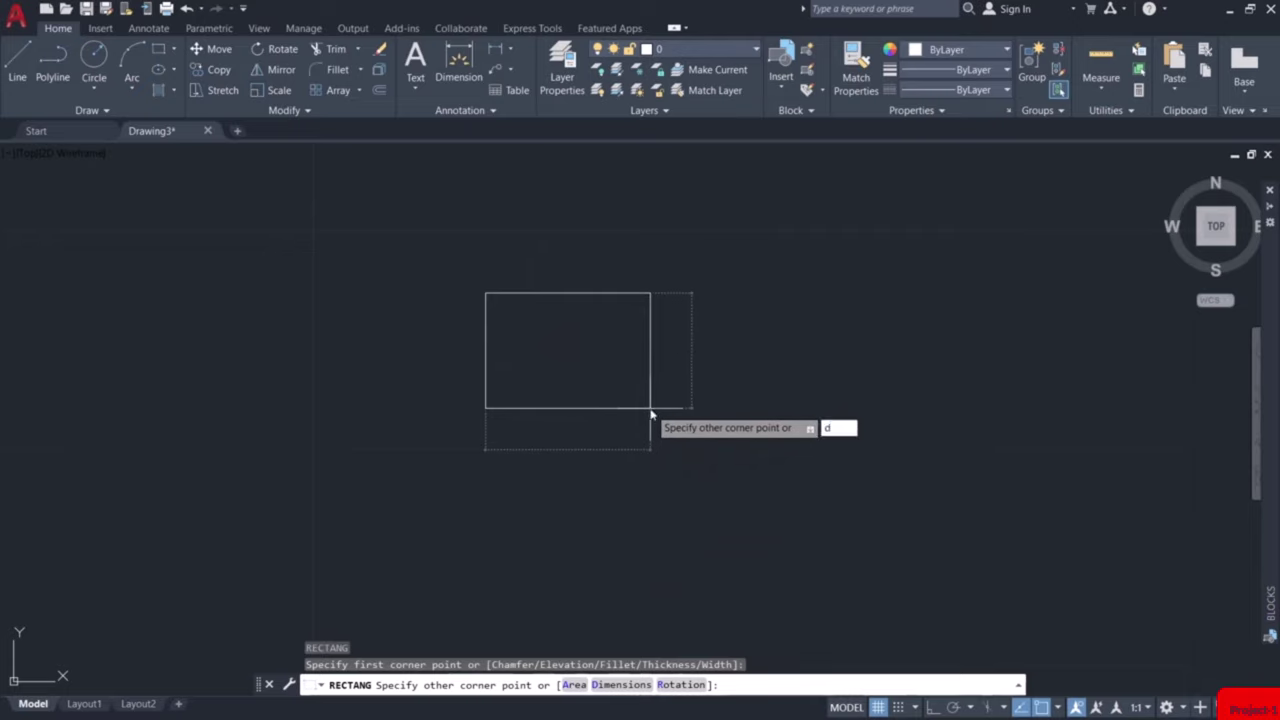
pyautogui.press('Return')
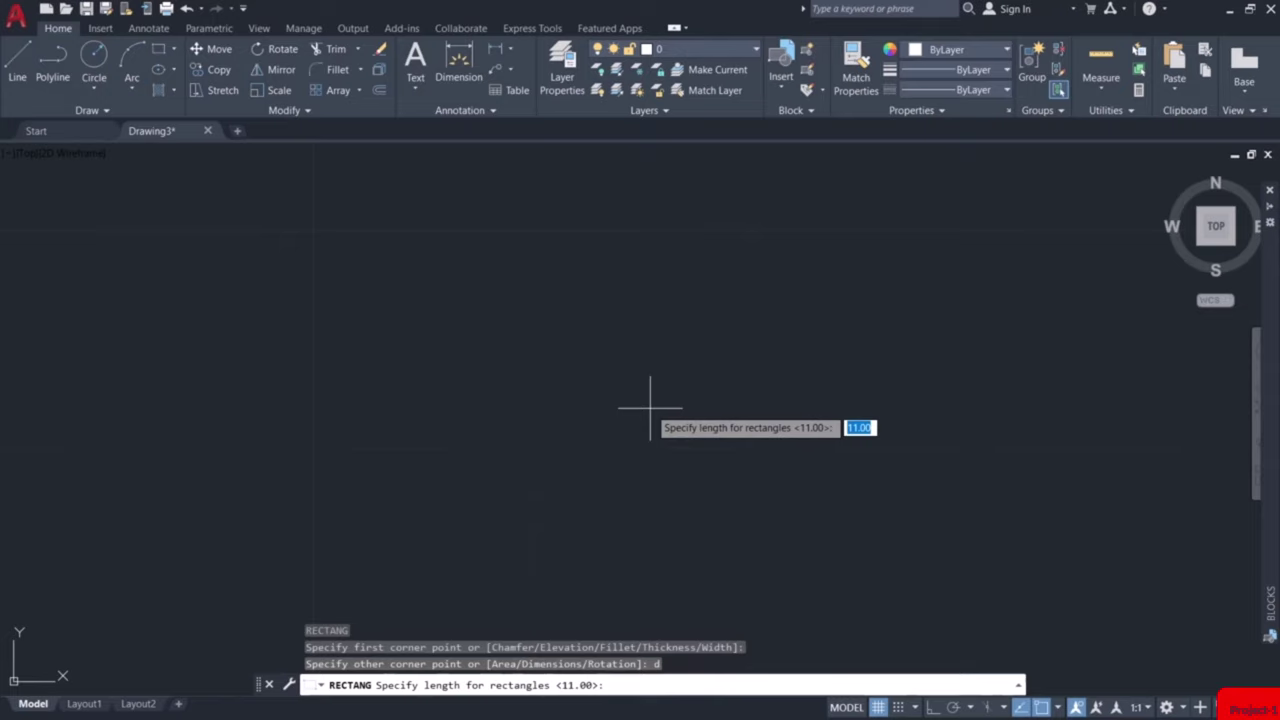
pyautogui.write('11')
pyautogui.press('Return')
pyautogui.write('15')
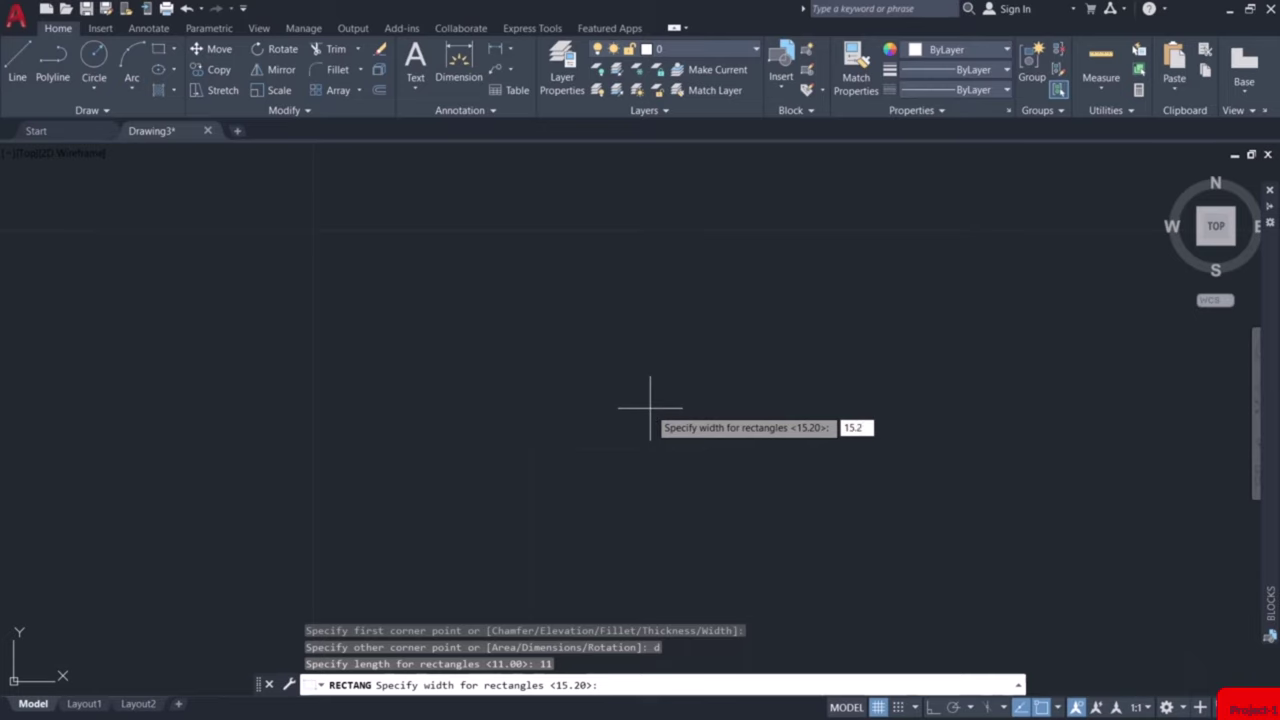
pyautogui.write('.2')
pyautogui.press('Return')
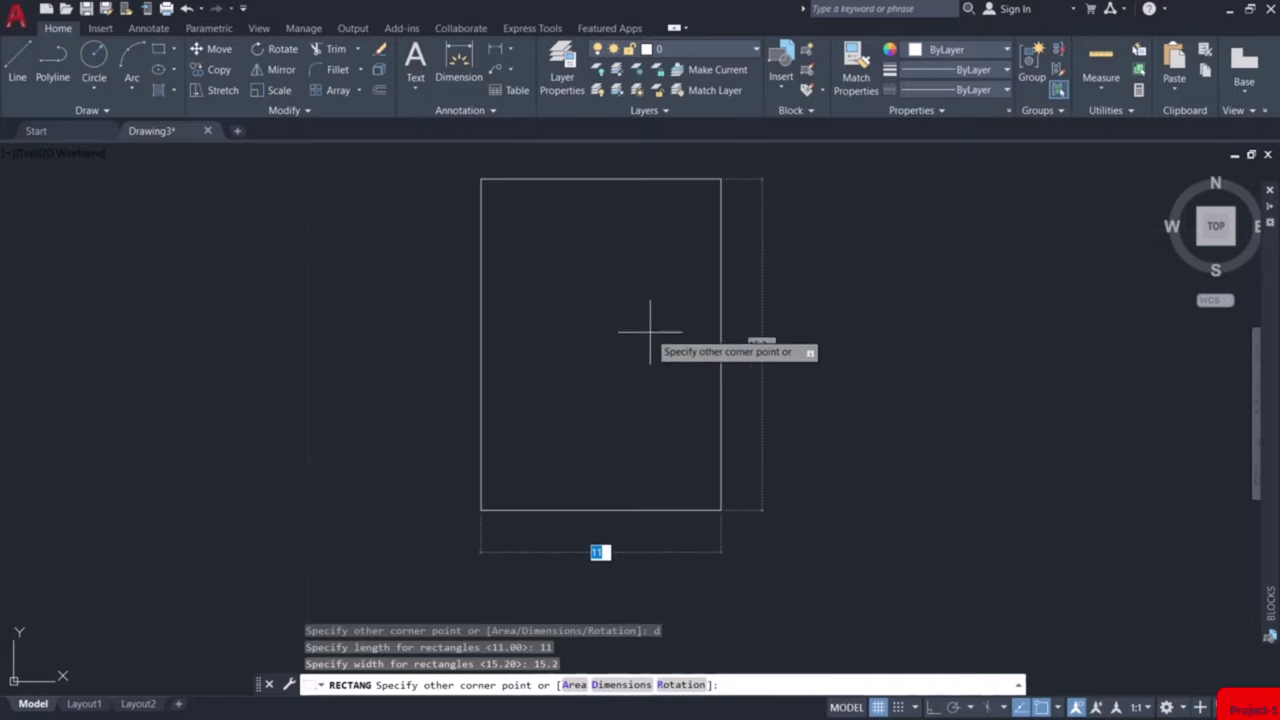
pyautogui.click(750, 555)
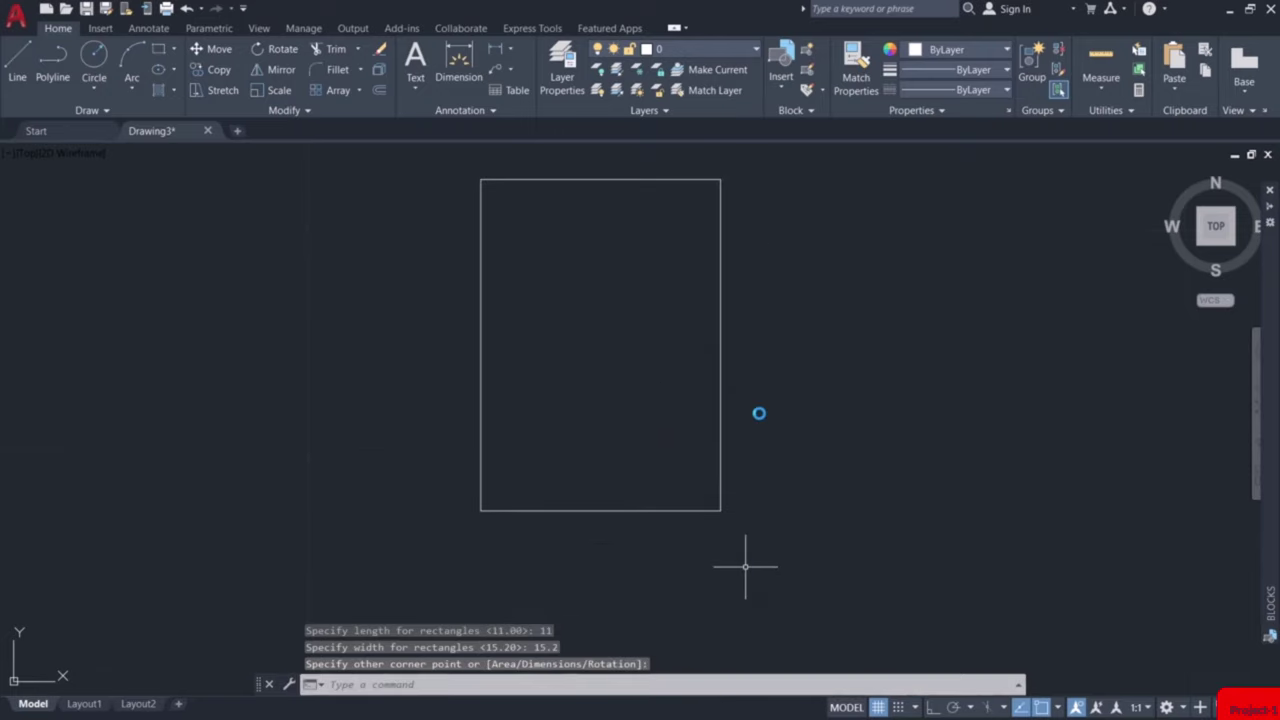
pyautogui.moveTo(754, 409); pyautogui.dragTo(794, 462, button='middle')
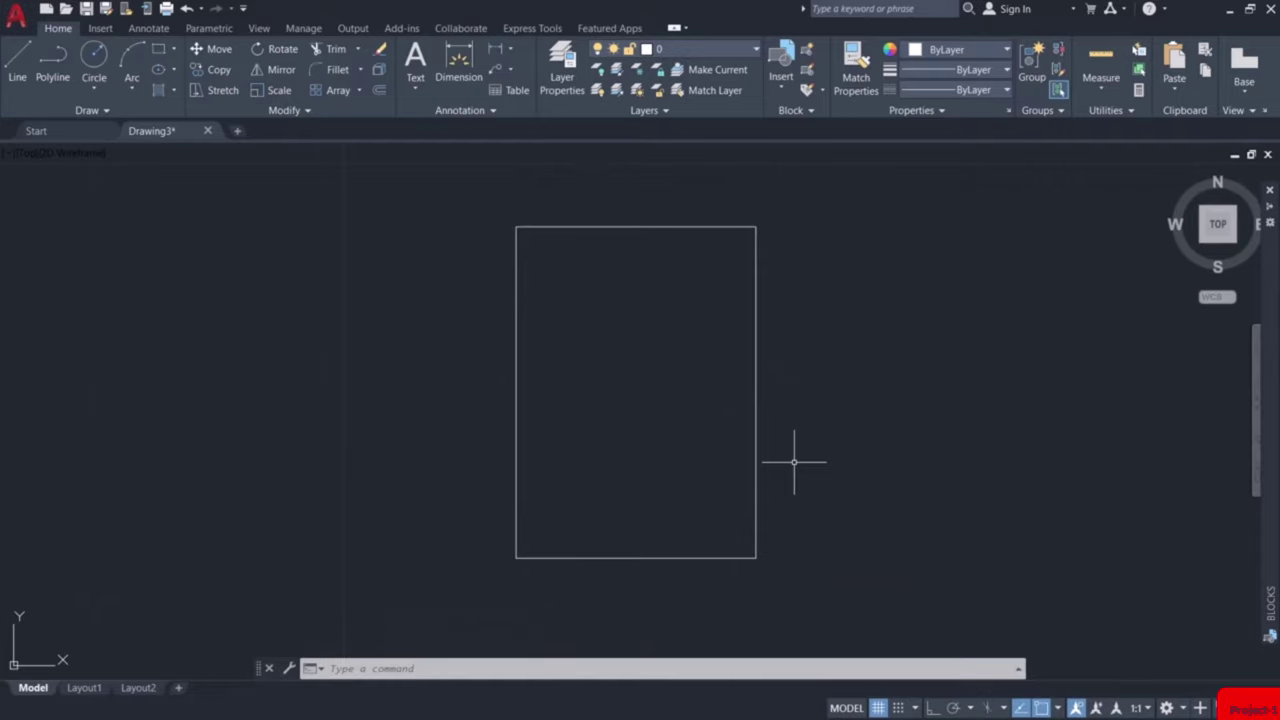
# Offset the rectangle inward by 0.23 to form the outer wall thickness.
pyautogui.press('Delete')
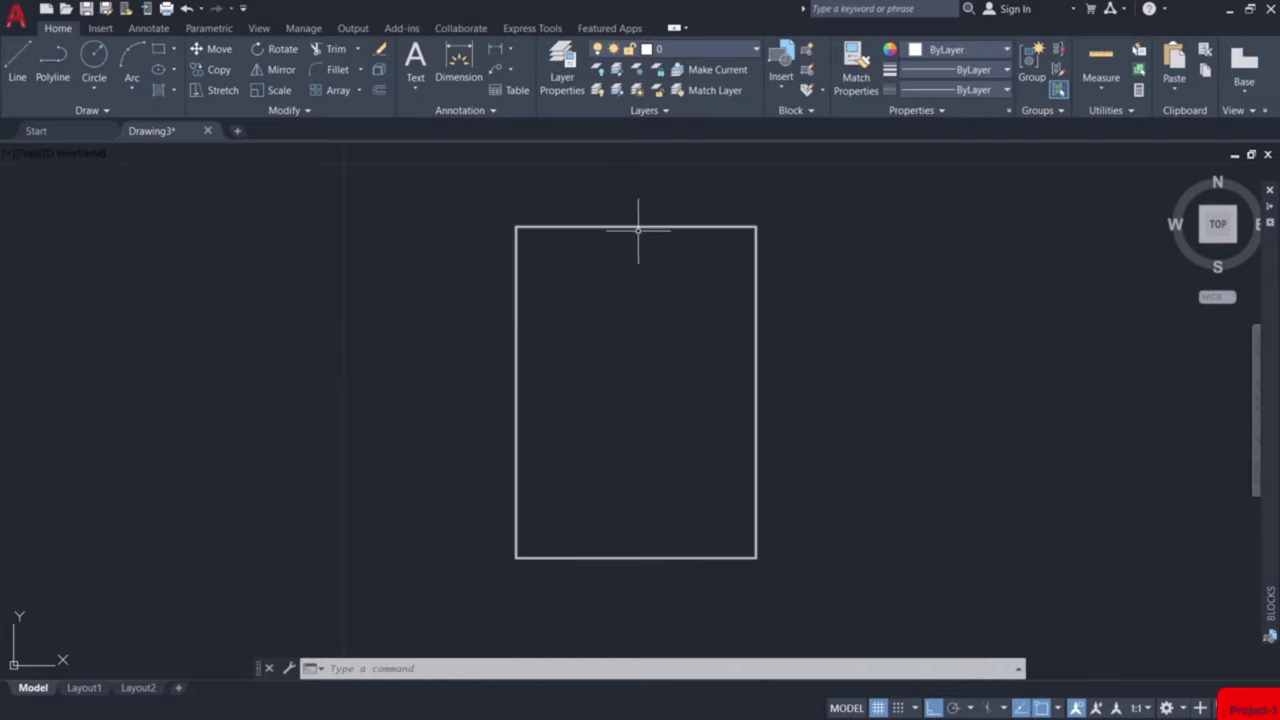
pyautogui.click(379, 90)
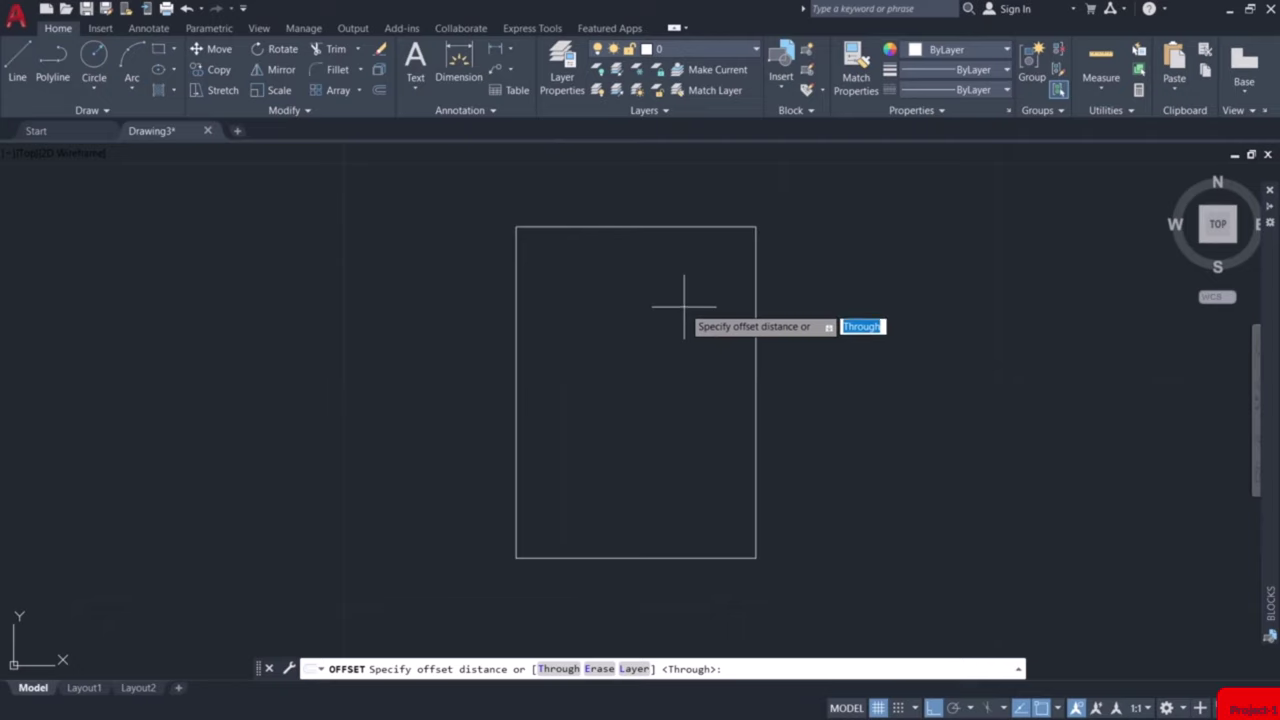
pyautogui.write('0.23')
pyautogui.press('Return')
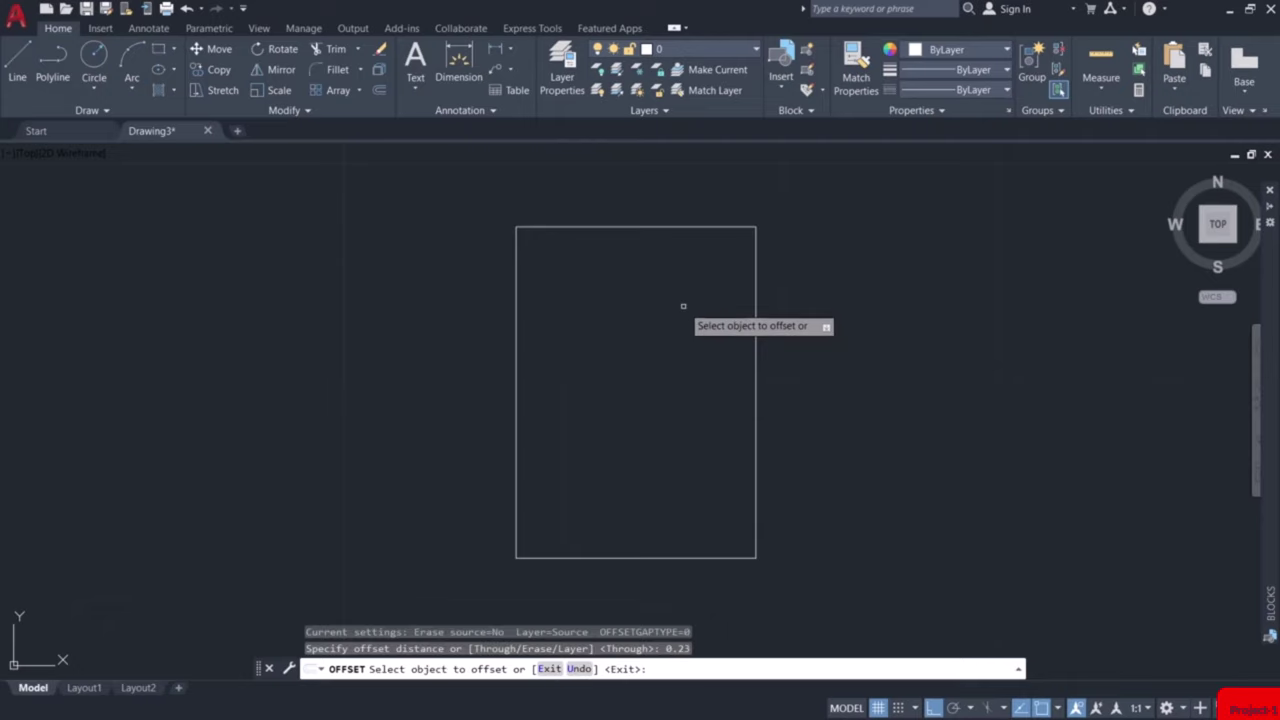
pyautogui.click(668, 227)
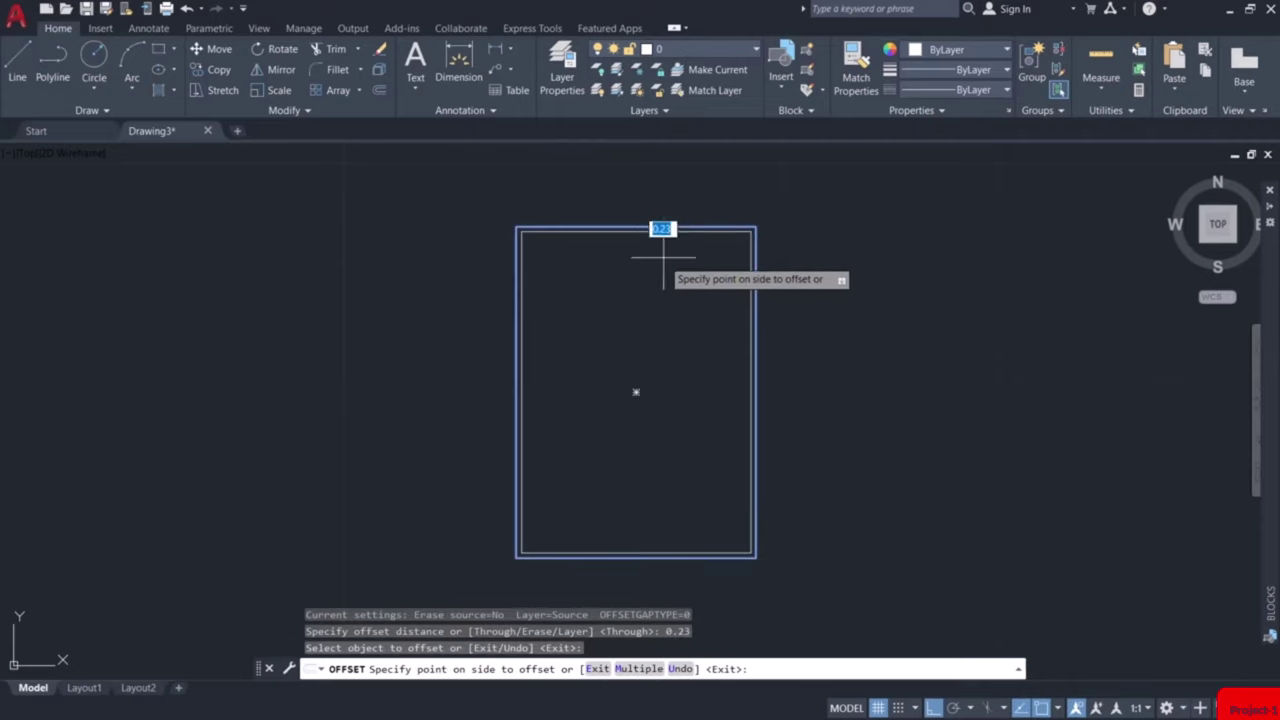
pyautogui.click(663, 266)
pyautogui.press('Escape')
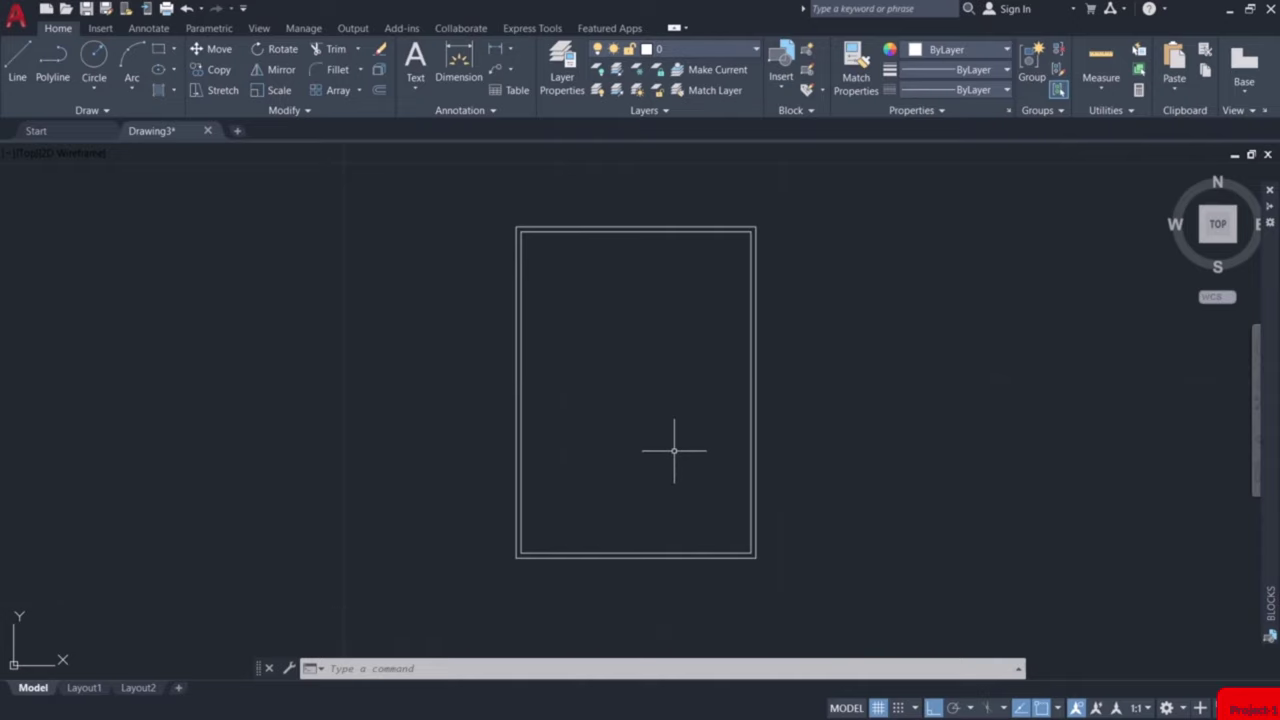
# Draw a vertical centre line between the midpoints of the inner rectangle's bottom and top edges.
pyautogui.write('l')
pyautogui.press('Return')
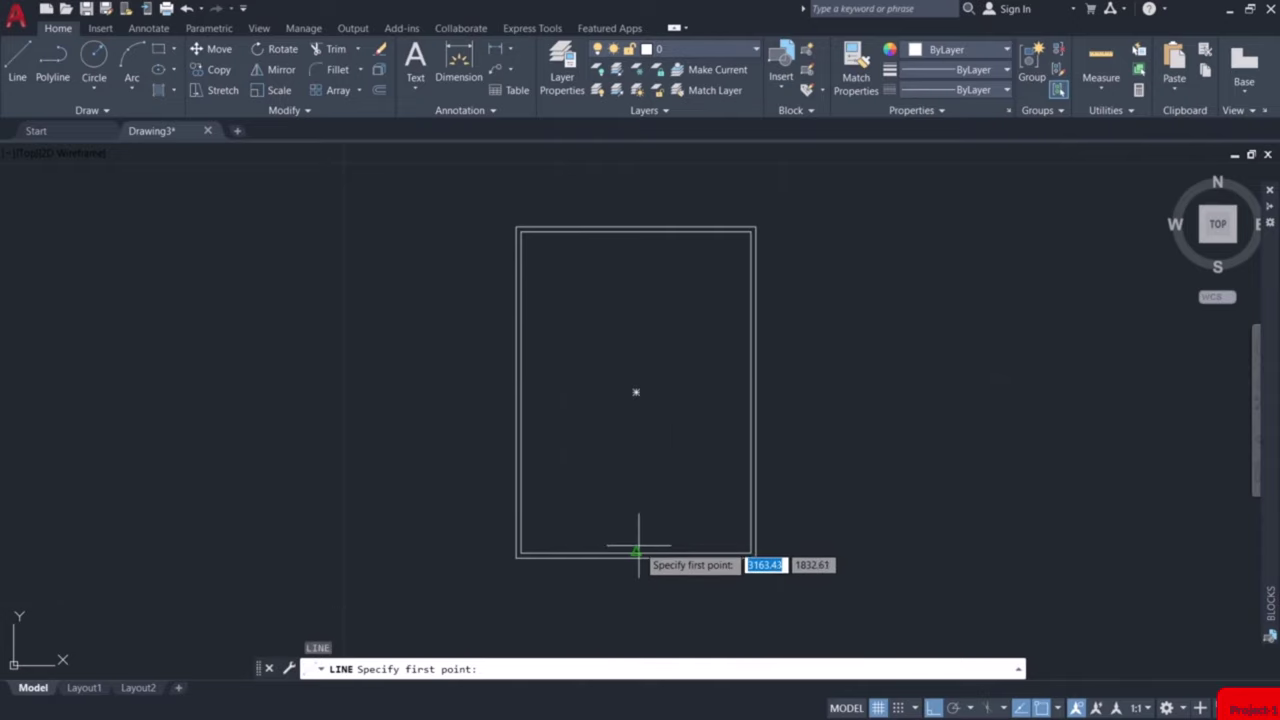
pyautogui.click(636, 551)
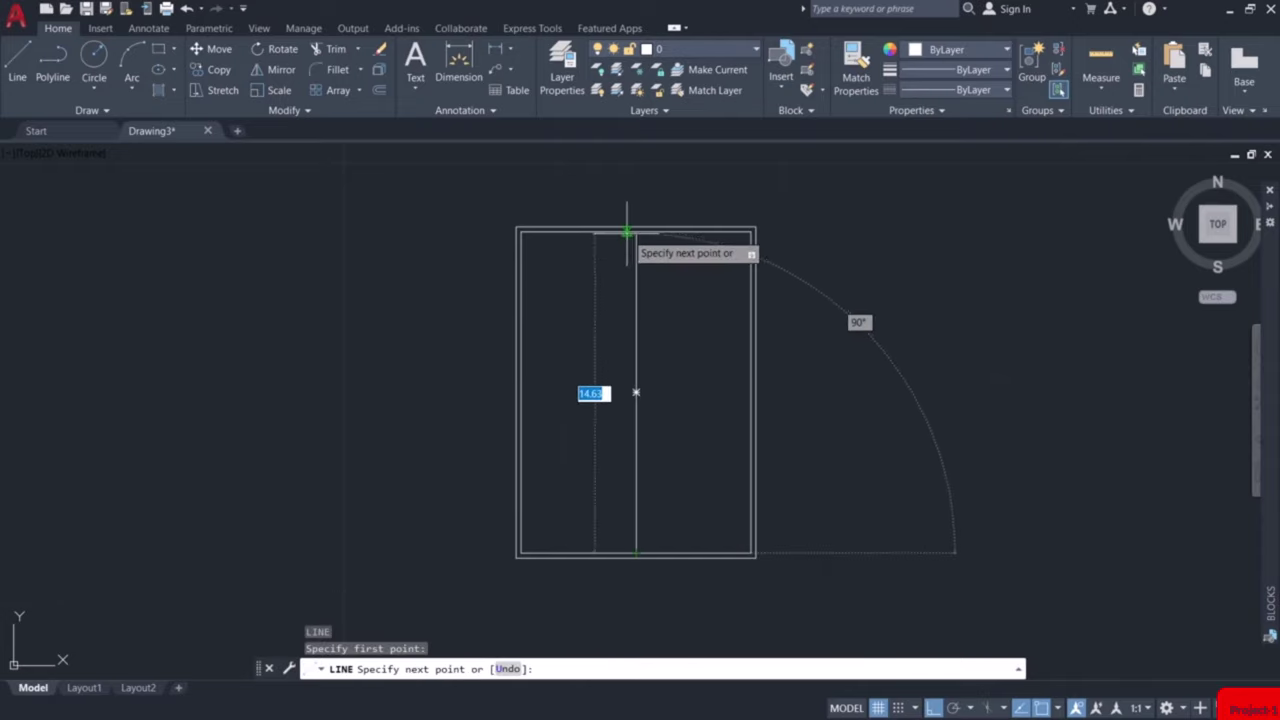
pyautogui.click(636, 232)
pyautogui.press('Escape')
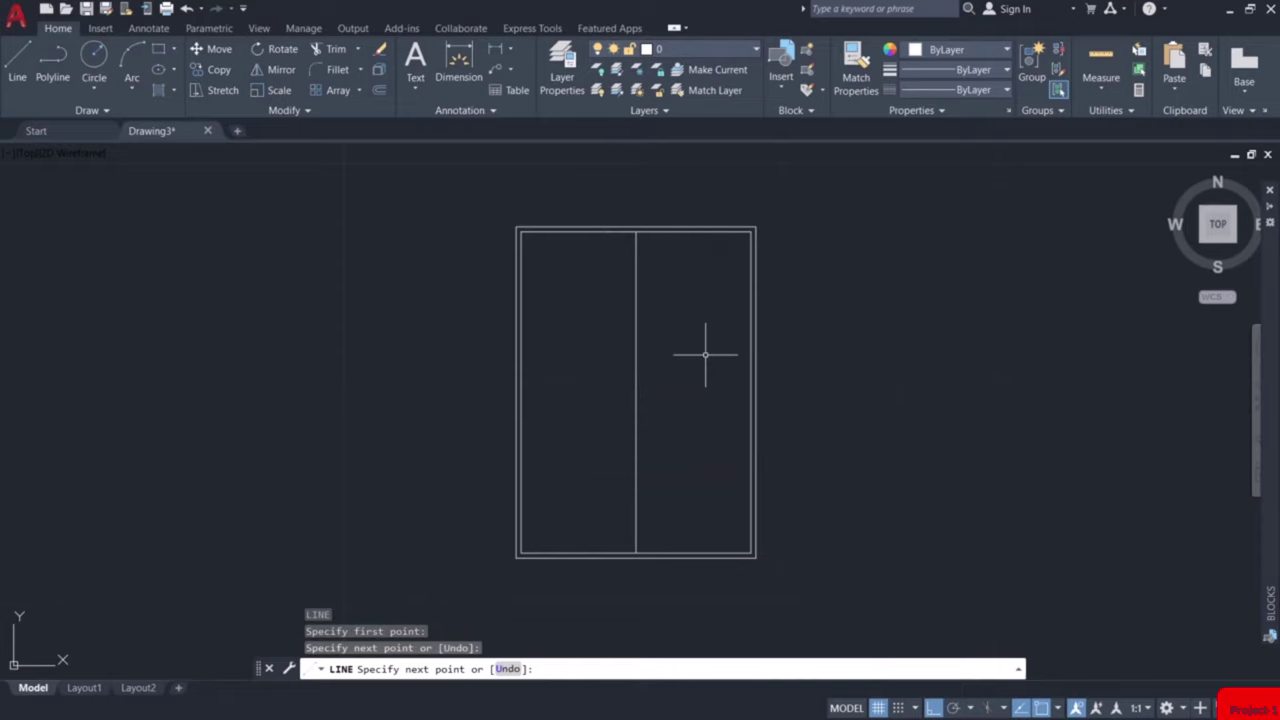
# Draw a line 7.1 up from the inner bottom edge's midpoint, continuing horizontally to the inner right wall.
pyautogui.write('l')
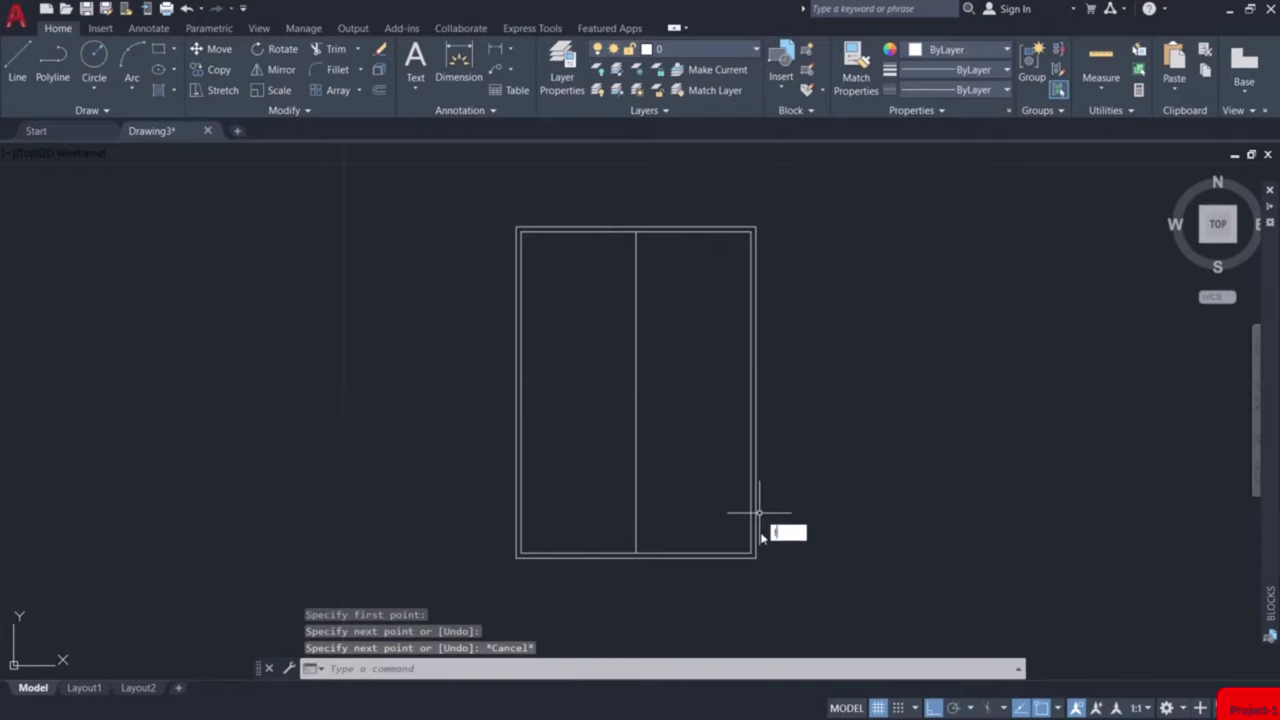
pyautogui.press('Return')
pyautogui.scroll(2, 751, 551)
pyautogui.click(636, 551)
pyautogui.write('7')
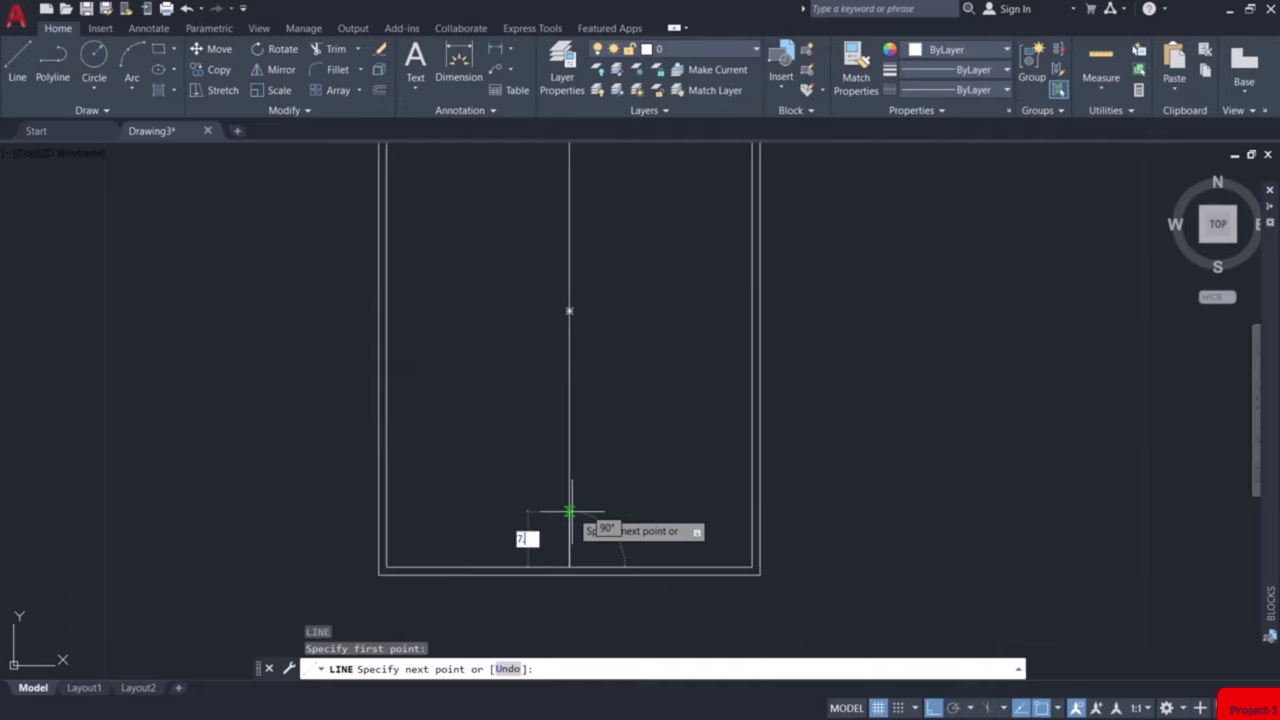
pyautogui.write('.1')
pyautogui.press('Return')
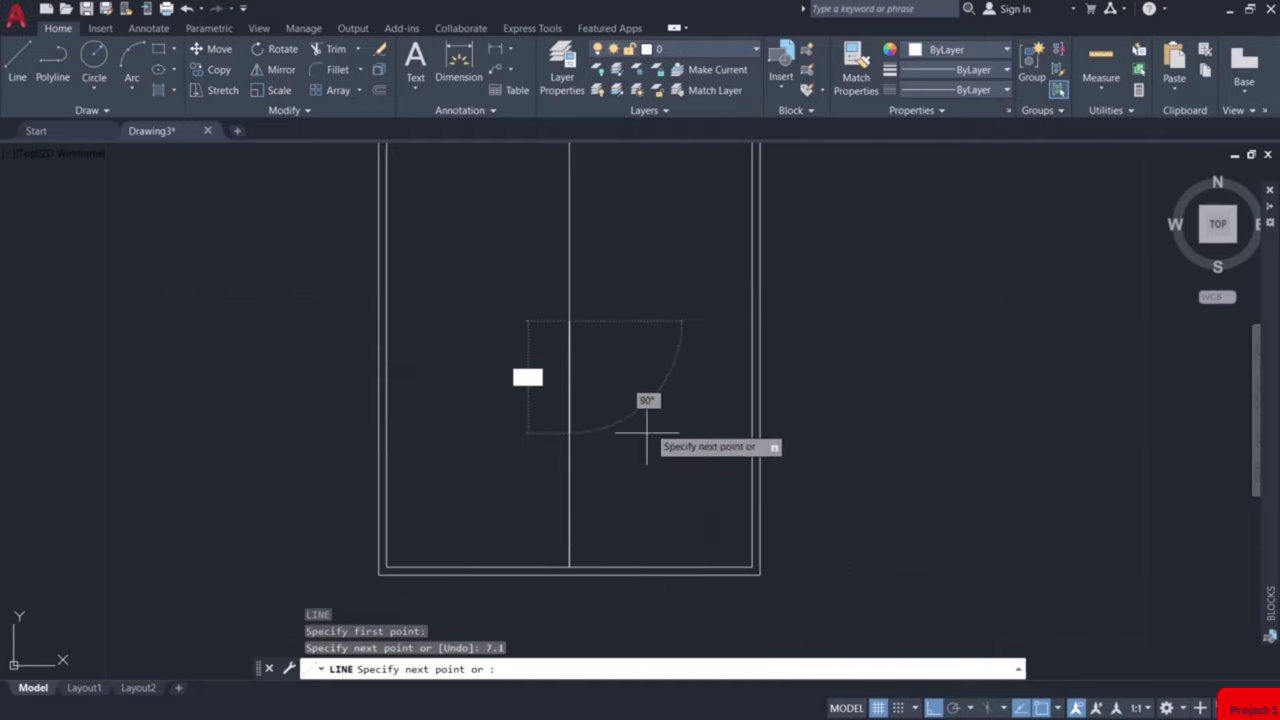
pyautogui.click(750, 321)
pyautogui.press('Escape')
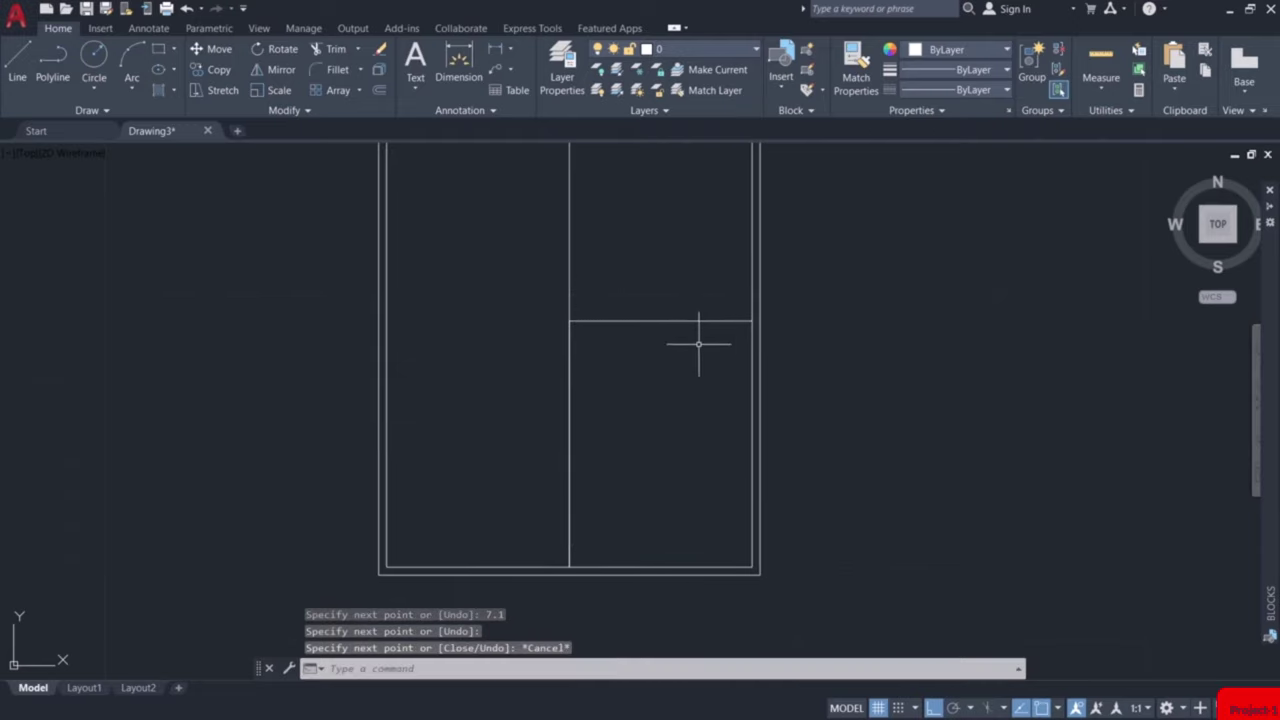
# Draw a line 5.24 down from the inner upper-left corner, continuing horizontally across the plan to the right wall.
pyautogui.moveTo(697, 340); pyautogui.dragTo(785, 458, button='middle')
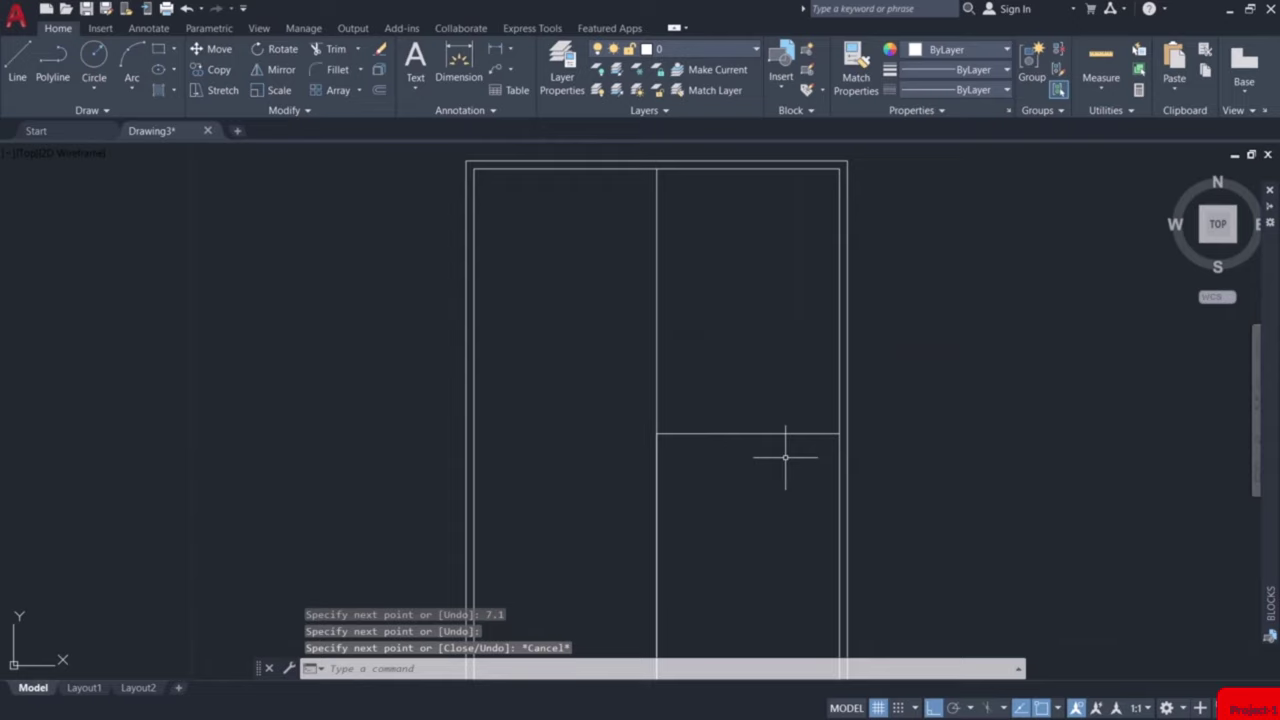
pyautogui.scroll(-2, 784, 458)
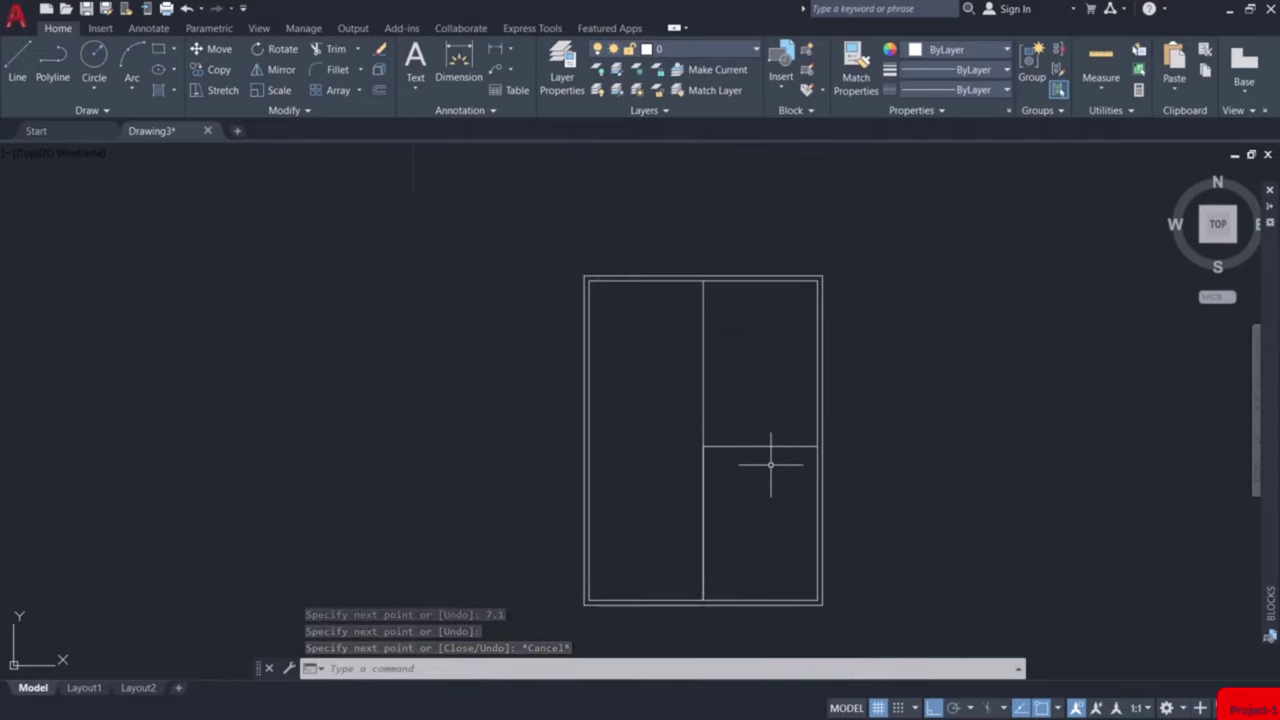
pyautogui.write('l')
pyautogui.press('Return')
pyautogui.click(589, 281)
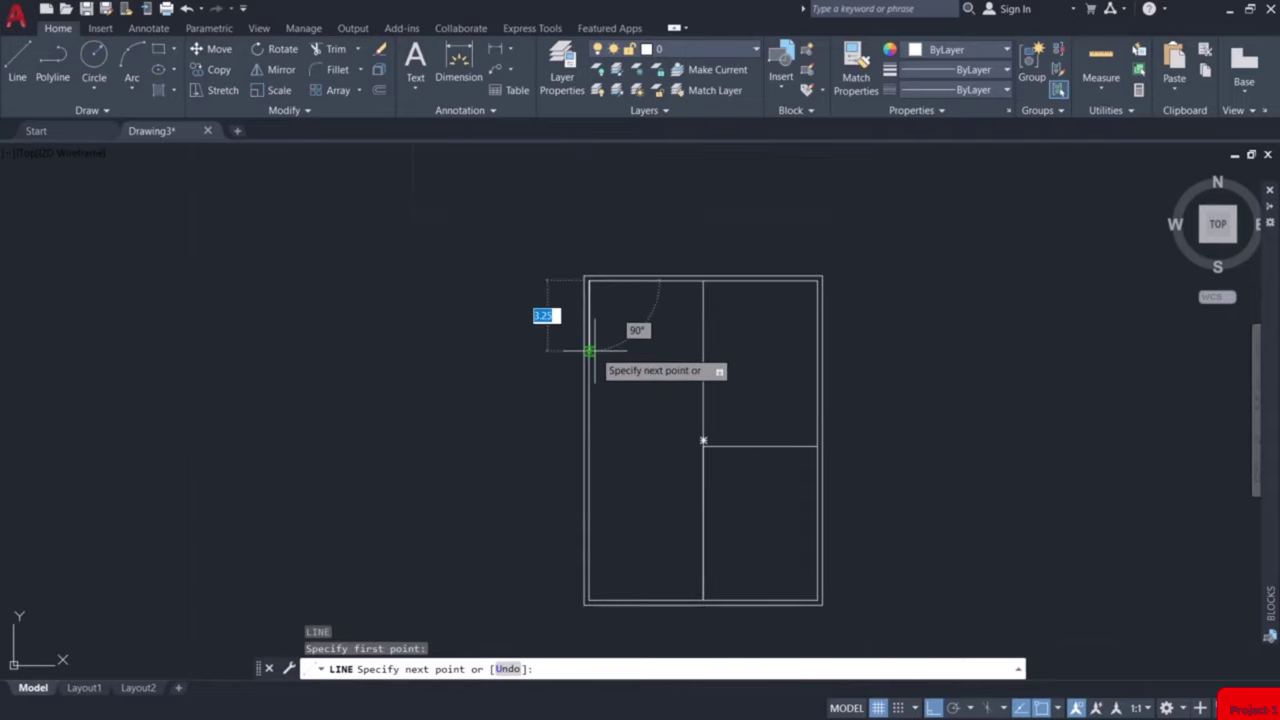
pyautogui.write('5.24')
pyautogui.press('Return')
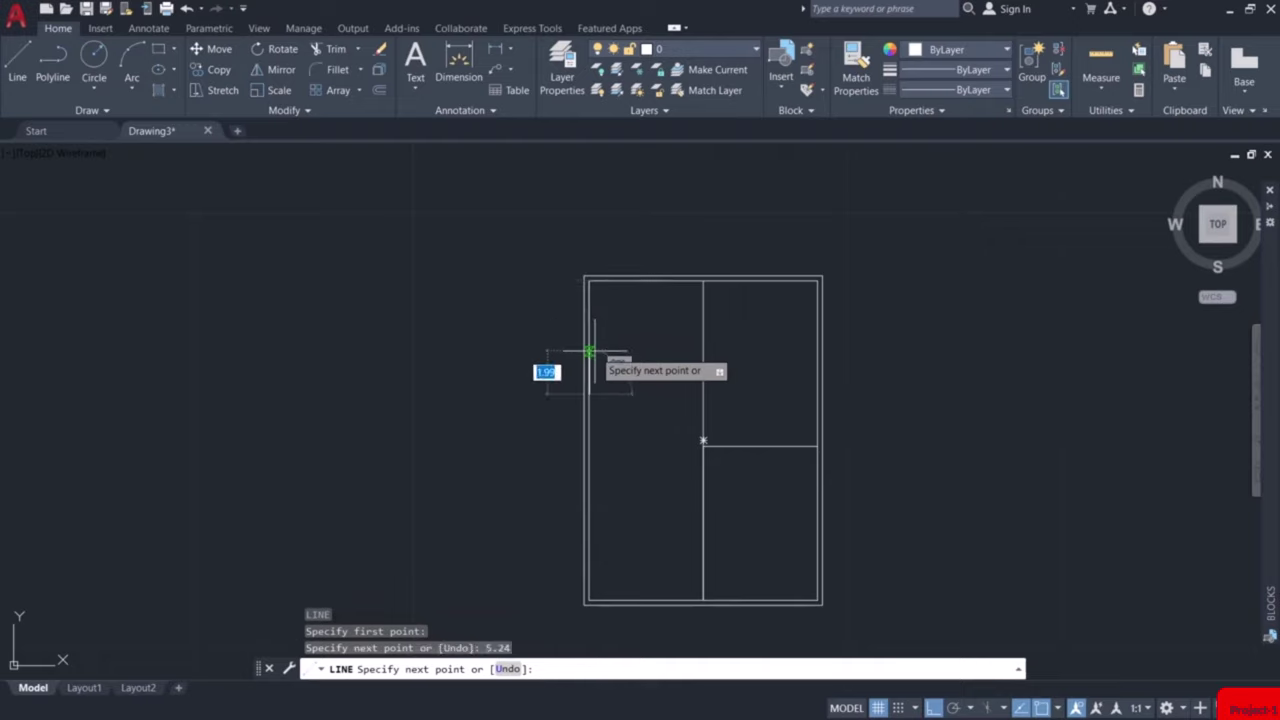
pyautogui.click(816, 395)
pyautogui.press('Escape')
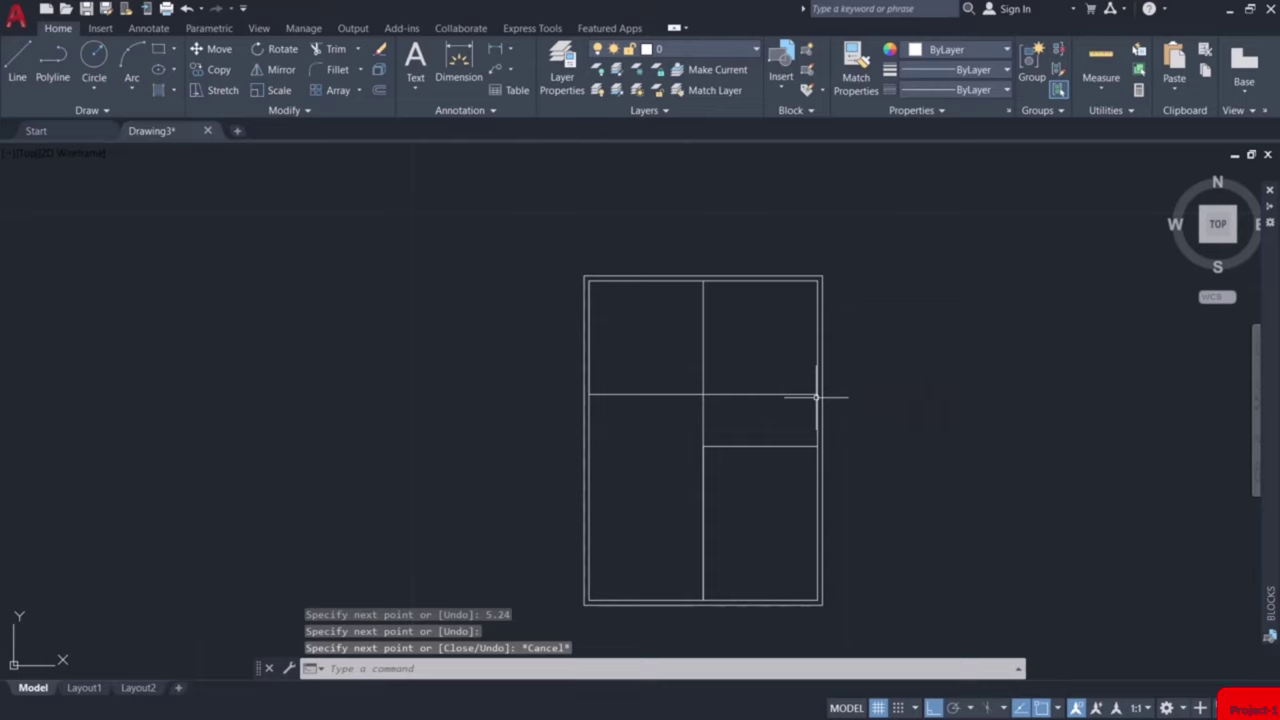
# Outline a small room below the upper partition's left end with lines 2.25 right, 2.41 down and back to the left wall.
pyautogui.scroll(2, 662, 544)
pyautogui.press('l')
pyautogui.press('Return')
pyautogui.click(545, 304)
pyautogui.write('2')
pyautogui.press('Return')
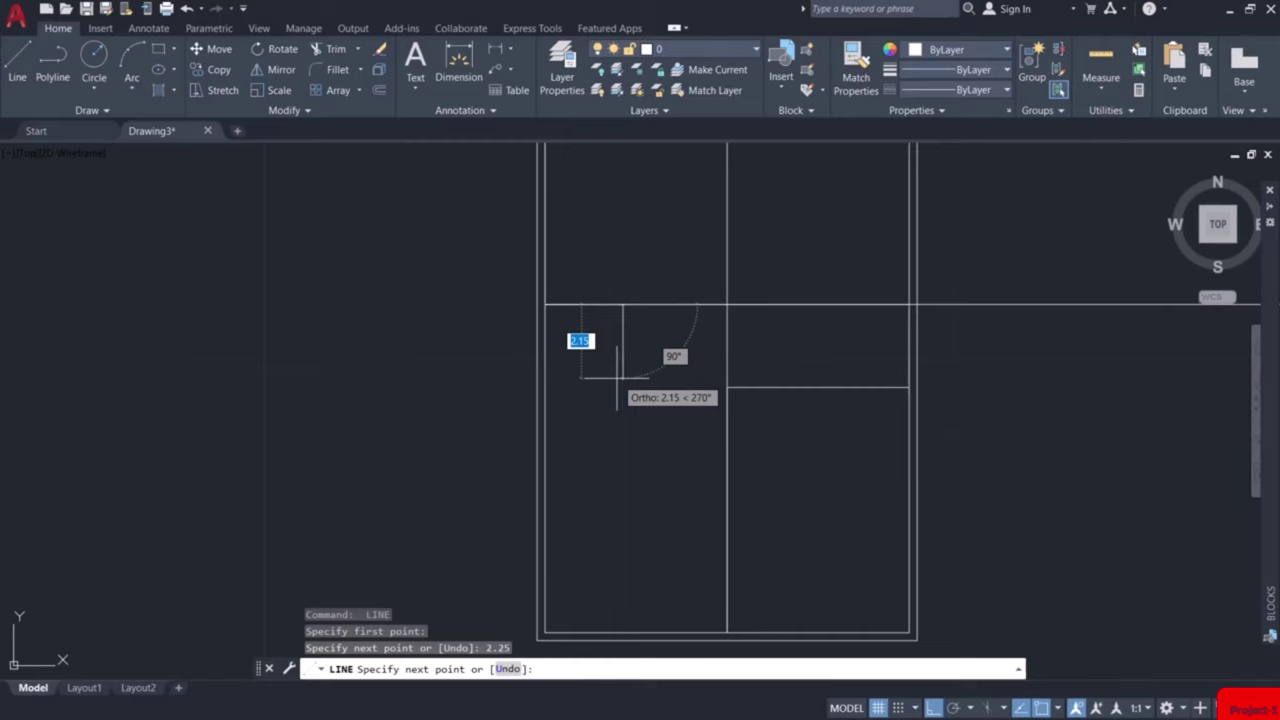
pyautogui.write('2.')
pyautogui.press('Return')
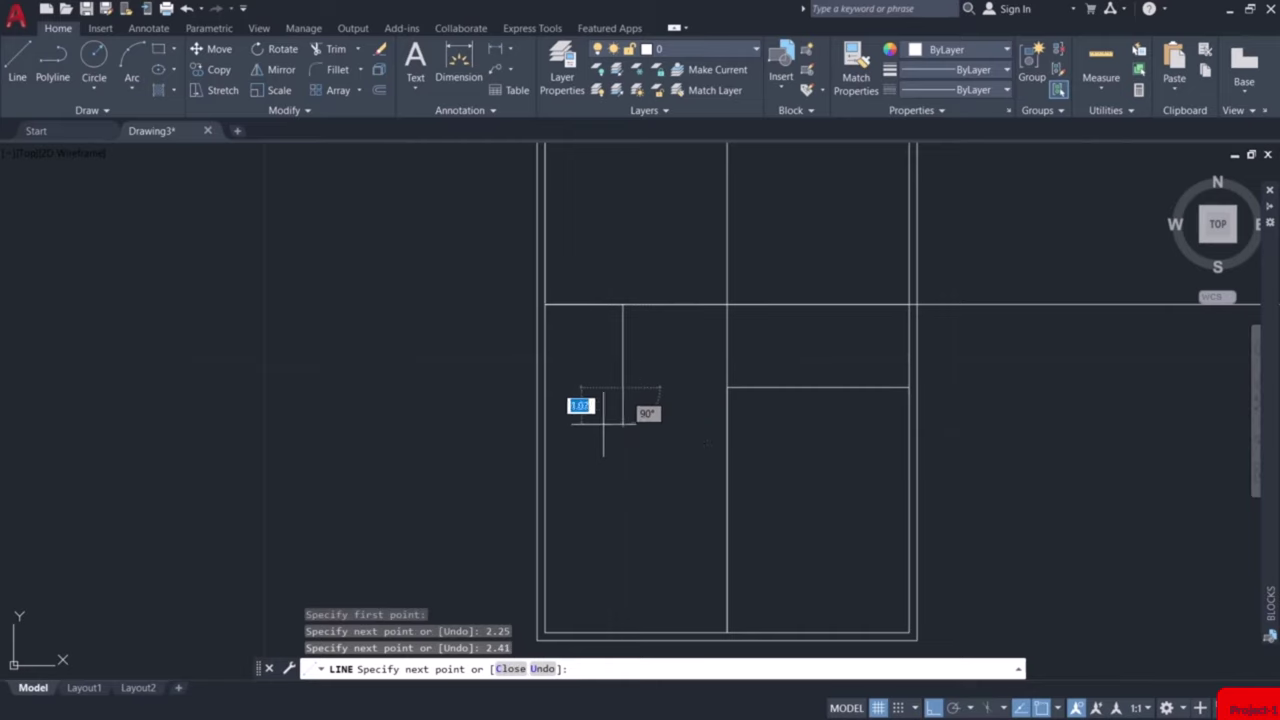
pyautogui.click(545, 388)
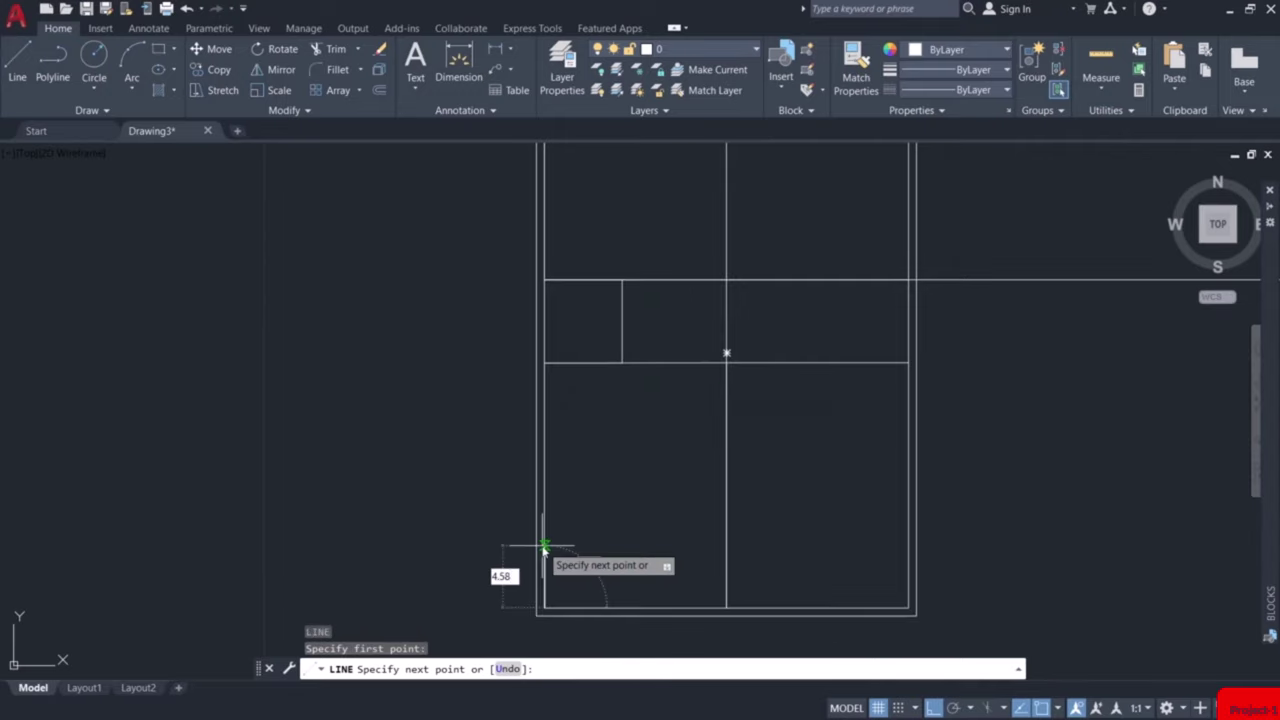
# Draw a line 4.58 up from the inner lower-left corner, continuing horizontally to the vertical centre line.
pyautogui.press('Return')
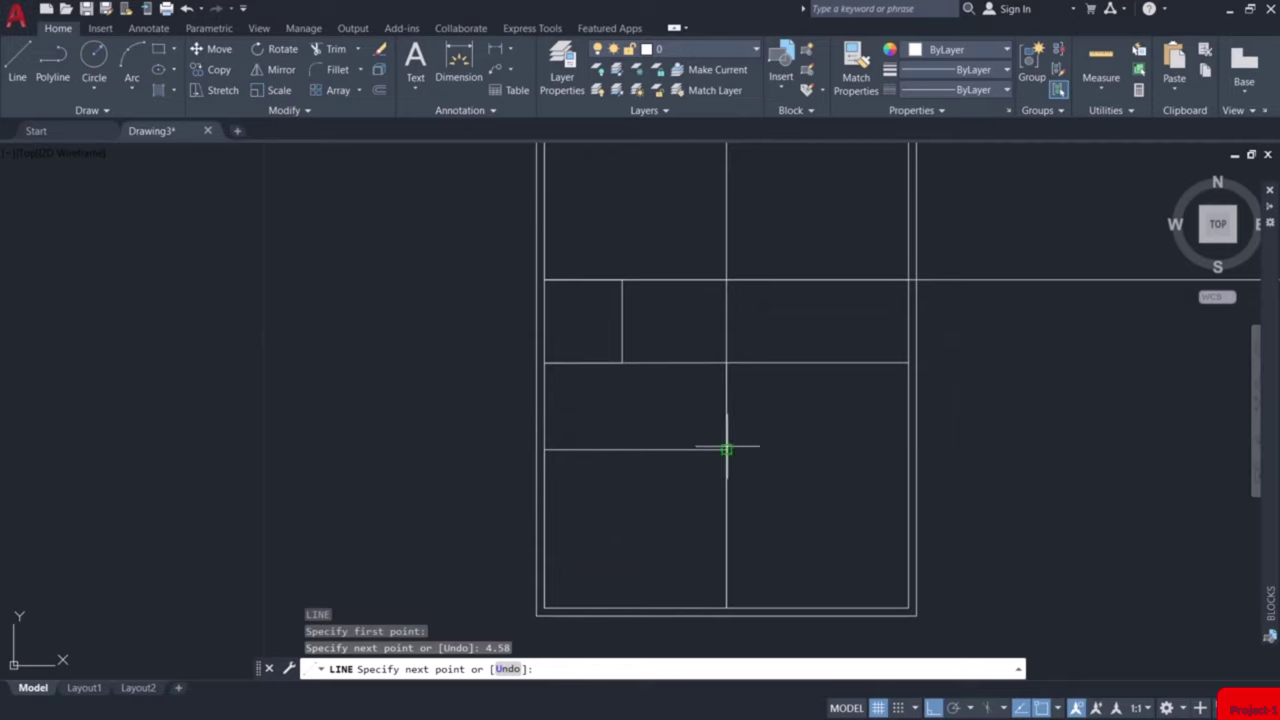
pyautogui.click(726, 449)
pyautogui.press('Escape')
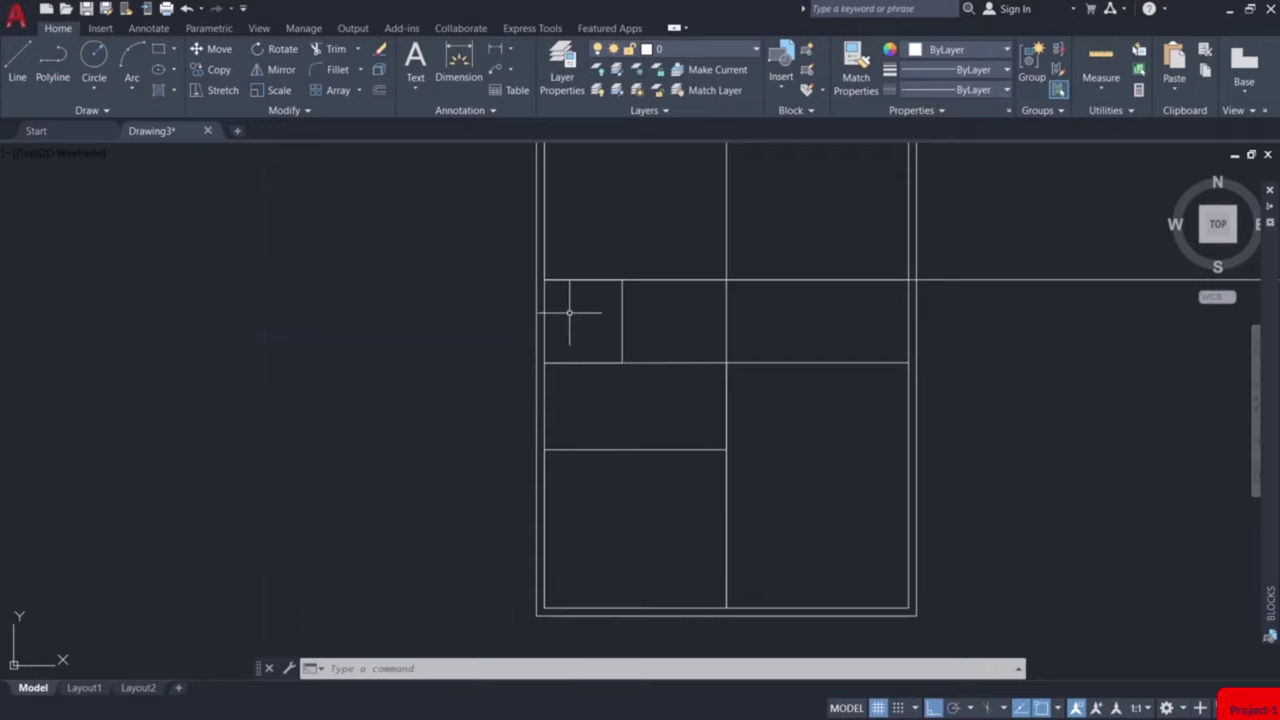
# Draw a line 1.09 down from the small room's upper-left corner, continuing horizontally to the room's right side.
pyautogui.write('l')
pyautogui.press('Return')
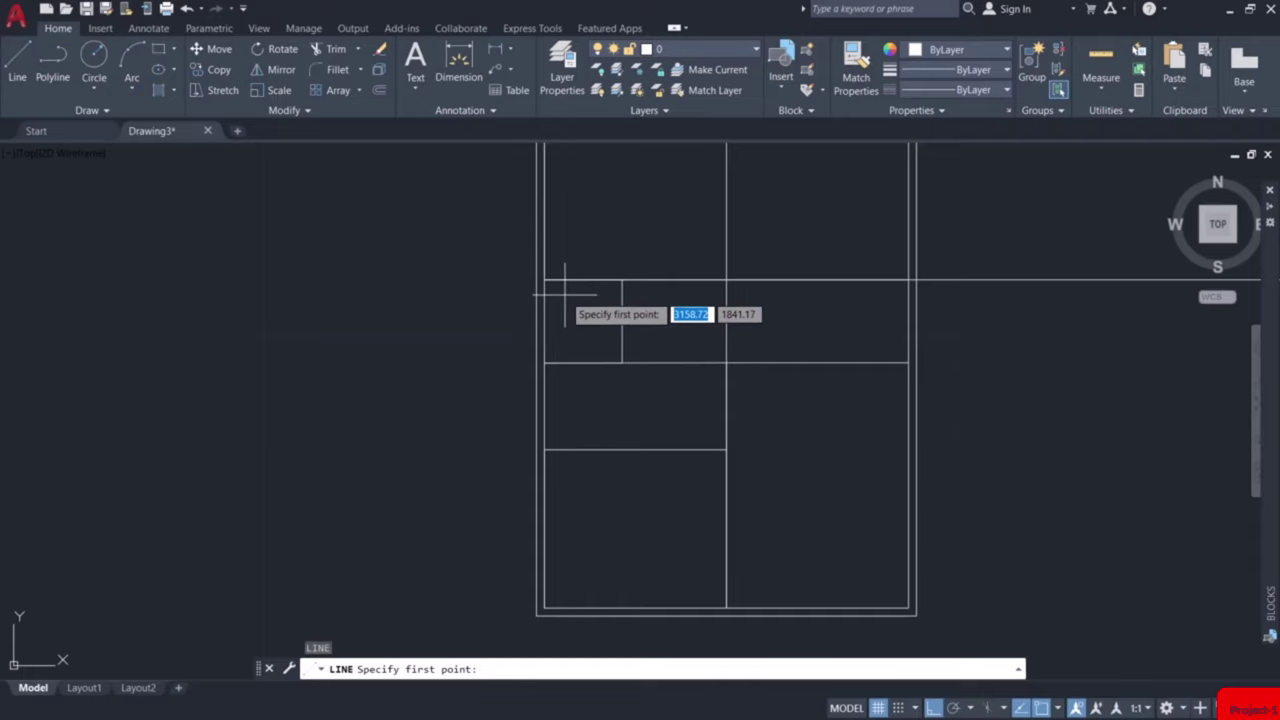
pyautogui.click(544, 281)
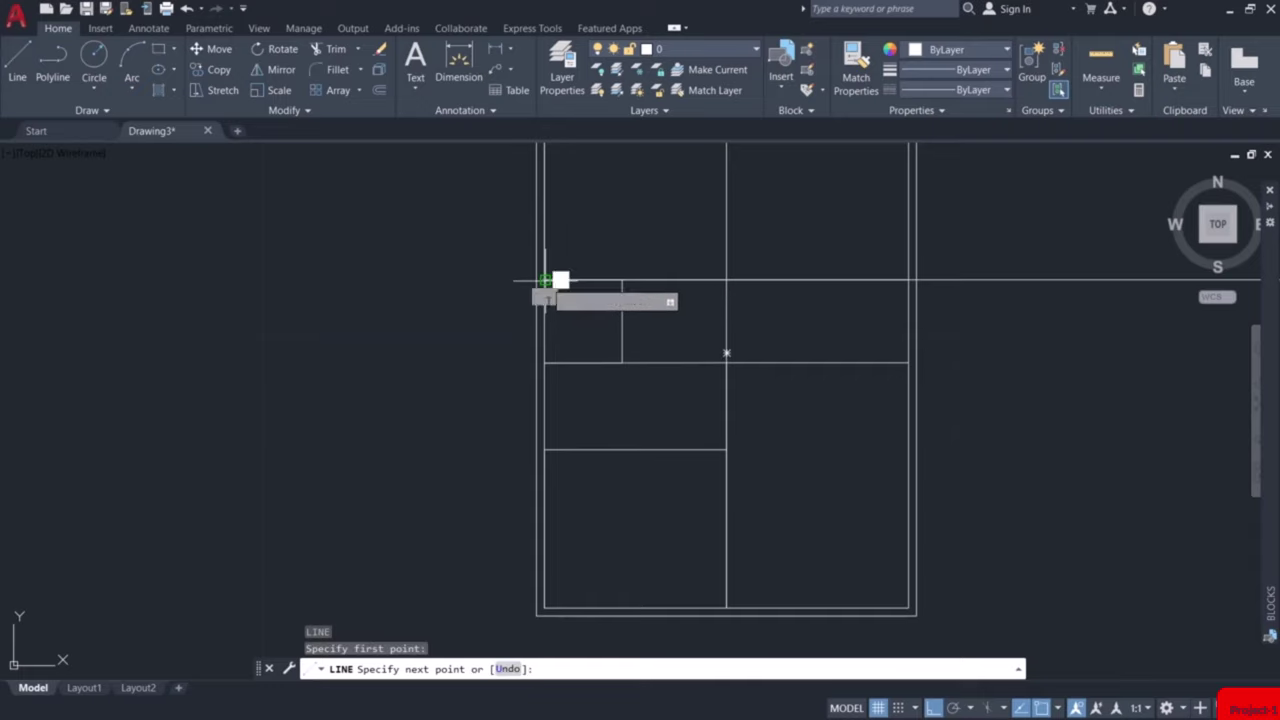
pyautogui.write('1.09')
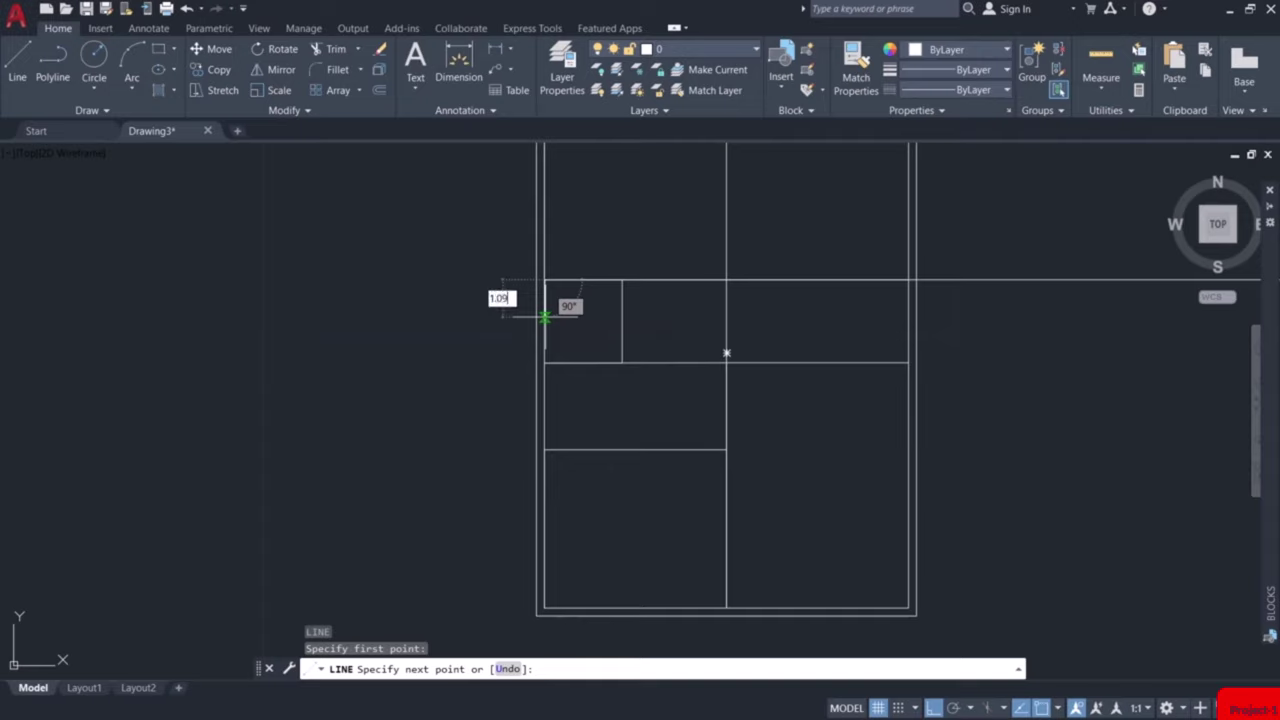
pyautogui.press('Return')
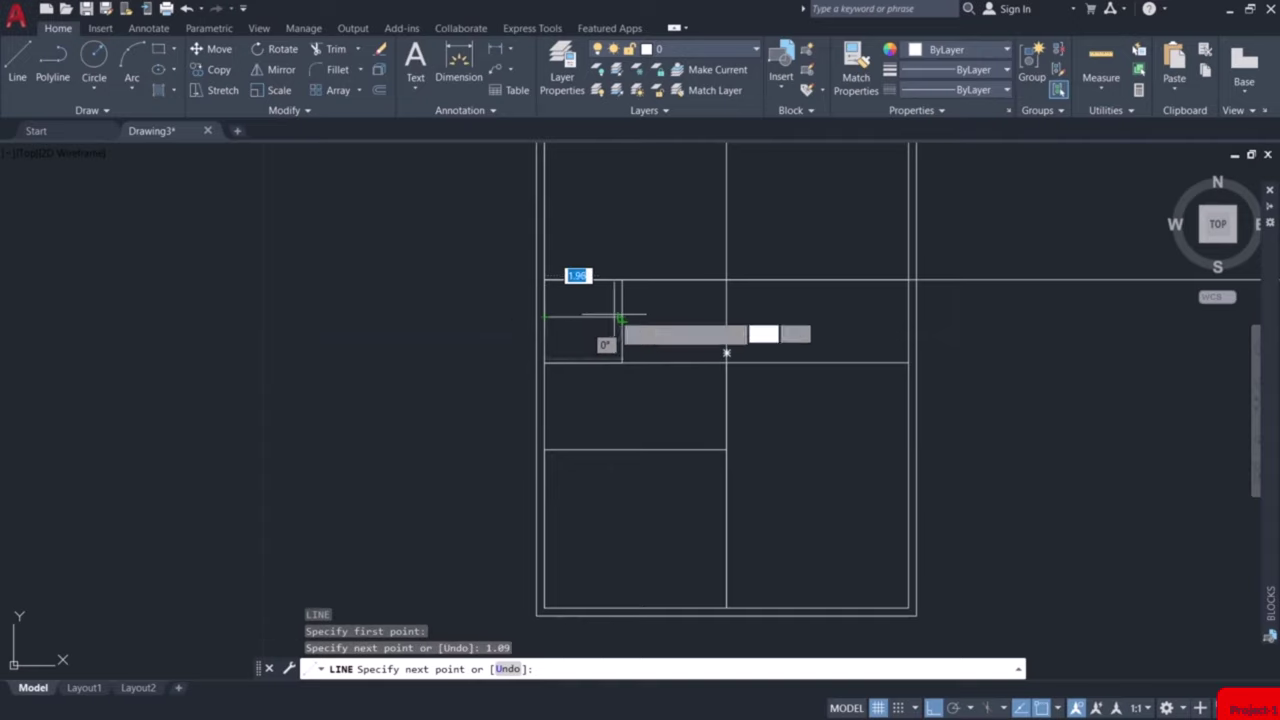
pyautogui.click(630, 317)
pyautogui.press('Escape')
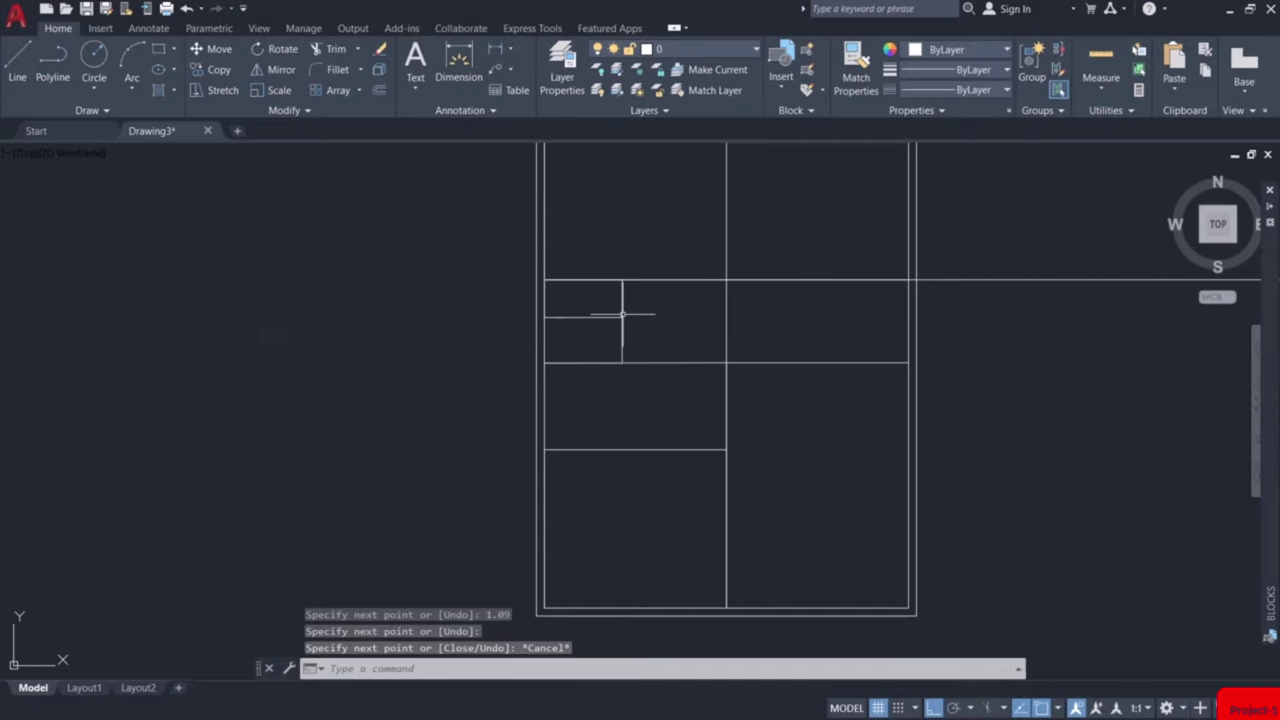
# Offset the vertical centre line 0.23 to the right and the upper horizontal partition line 0.23 upward.
pyautogui.scroll(-2, 622, 316)
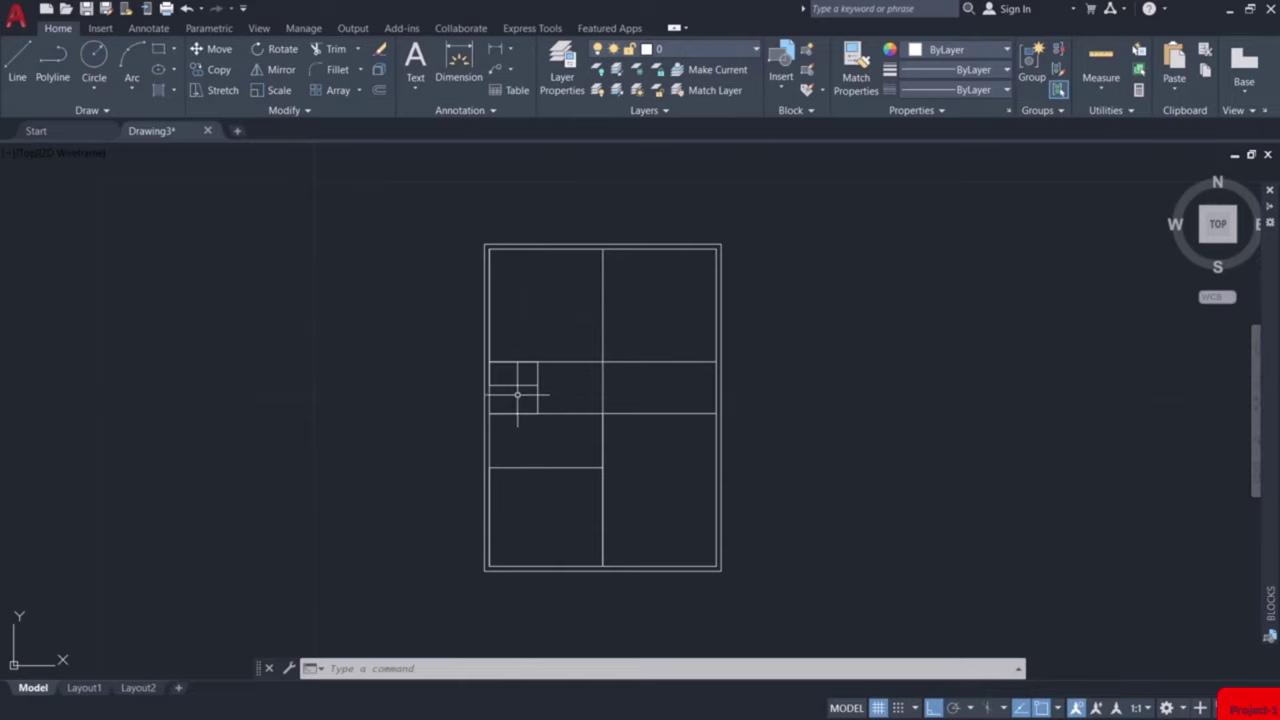
pyautogui.moveTo(571, 441); pyautogui.dragTo(584, 468, button='middle')
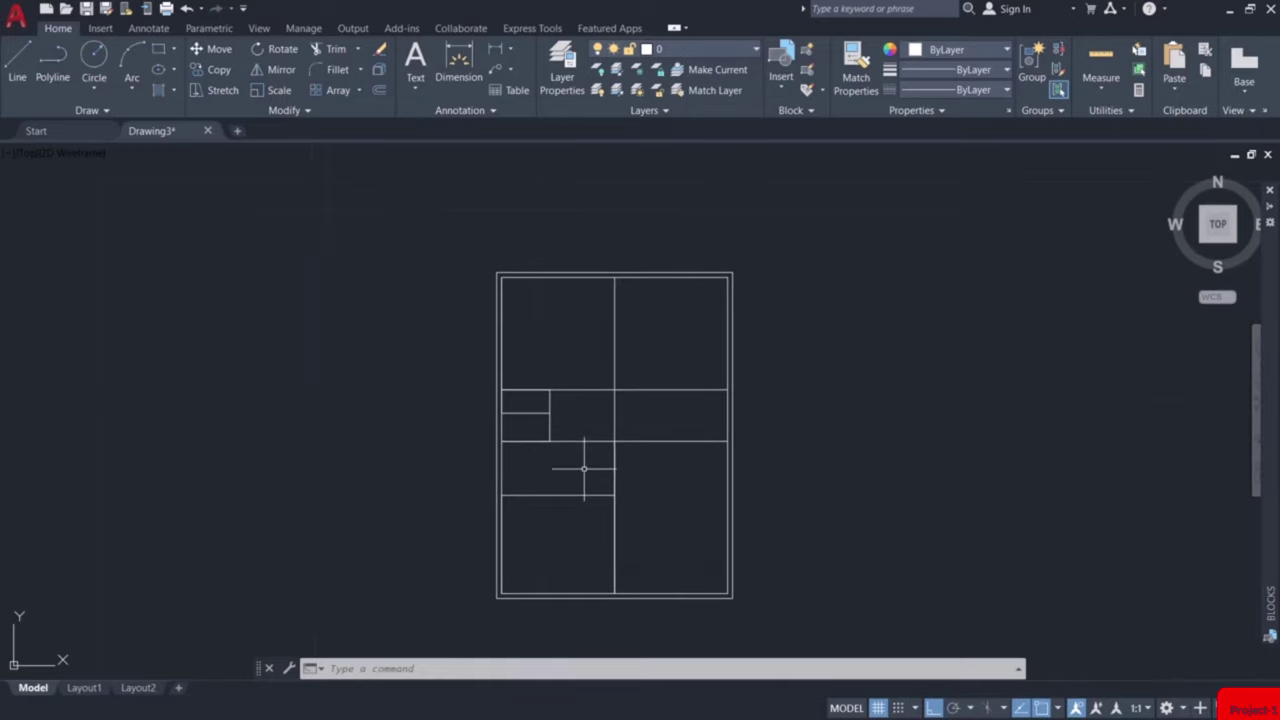
pyautogui.click(378, 92)
pyautogui.click(614, 341)
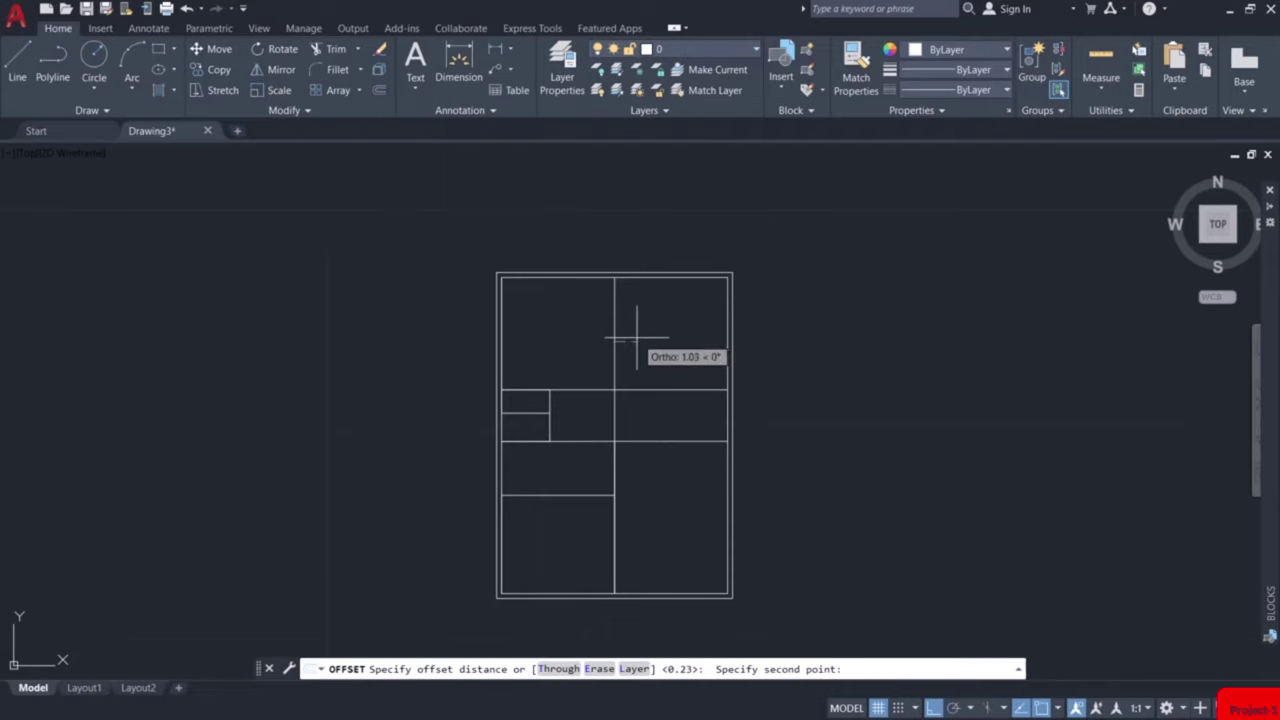
pyautogui.write('0.23')
pyautogui.press('Return')
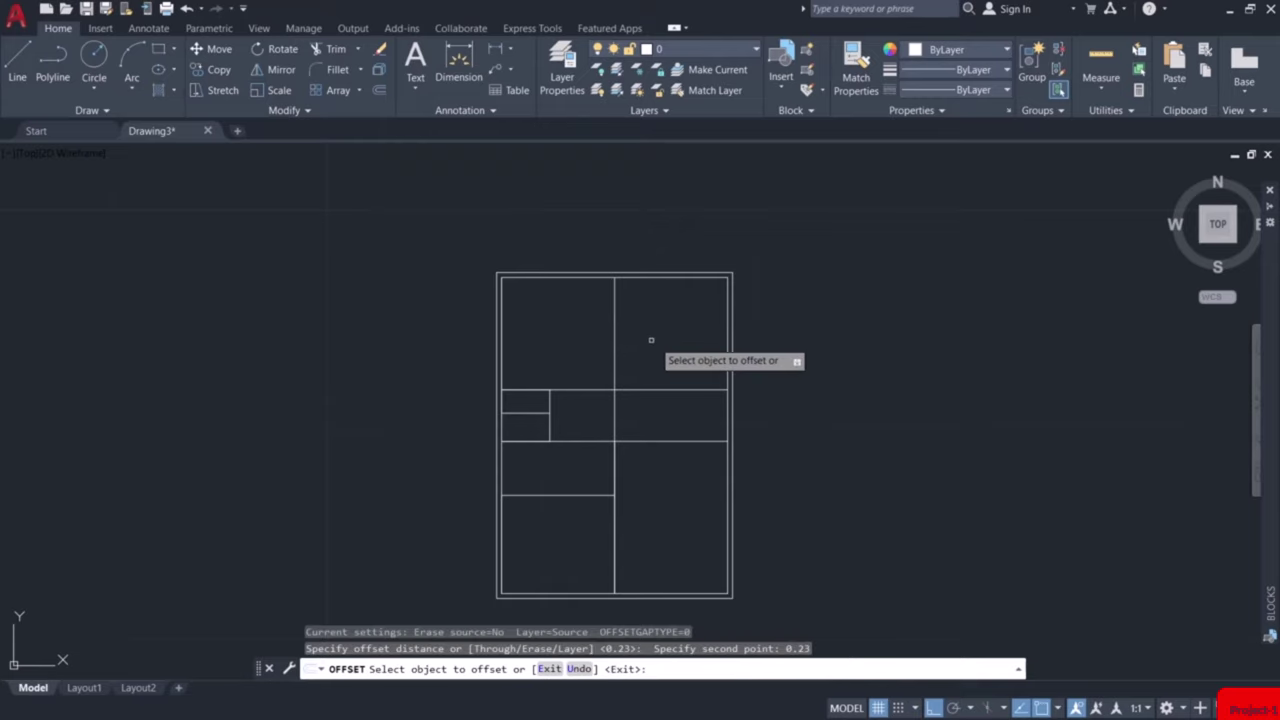
pyautogui.click(615, 336)
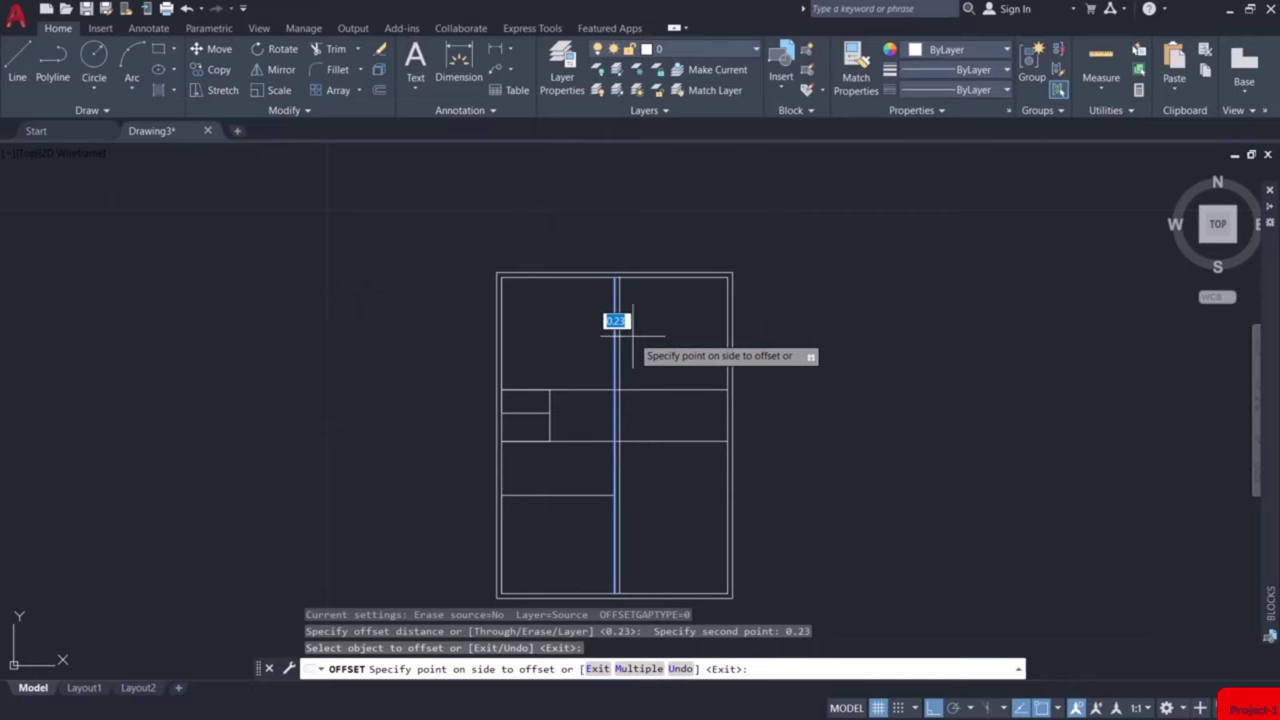
pyautogui.click(632, 335)
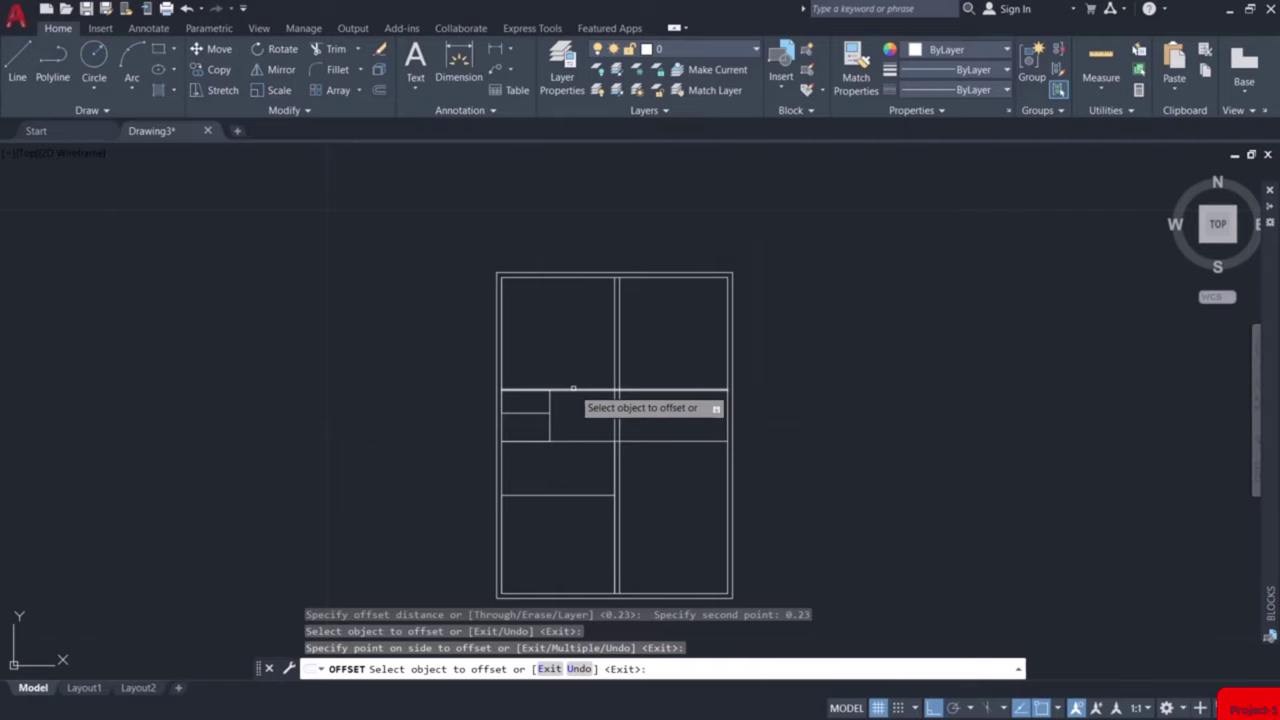
pyautogui.click(573, 388)
pyautogui.click(571, 378)
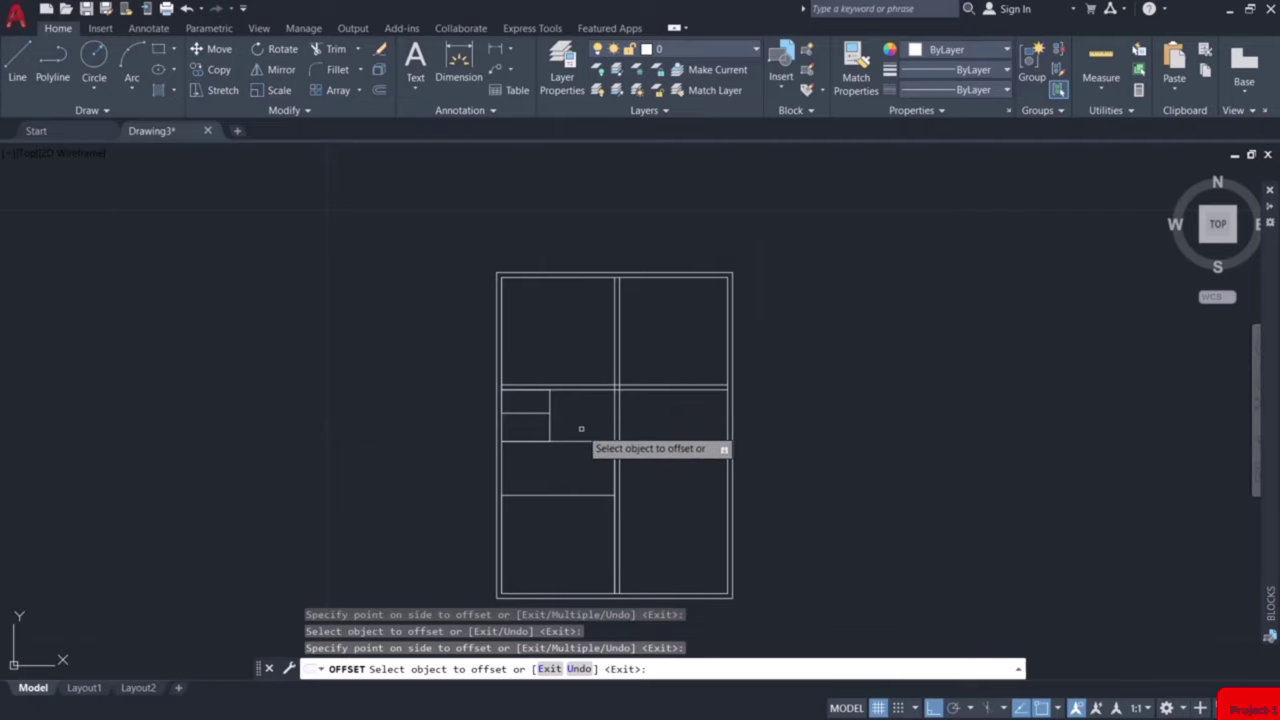
# Offset the small room's dividing line 0.23 downward and its right side line 0.23 to the right.
pyautogui.scroll(4, 516, 416)
pyautogui.click(519, 409)
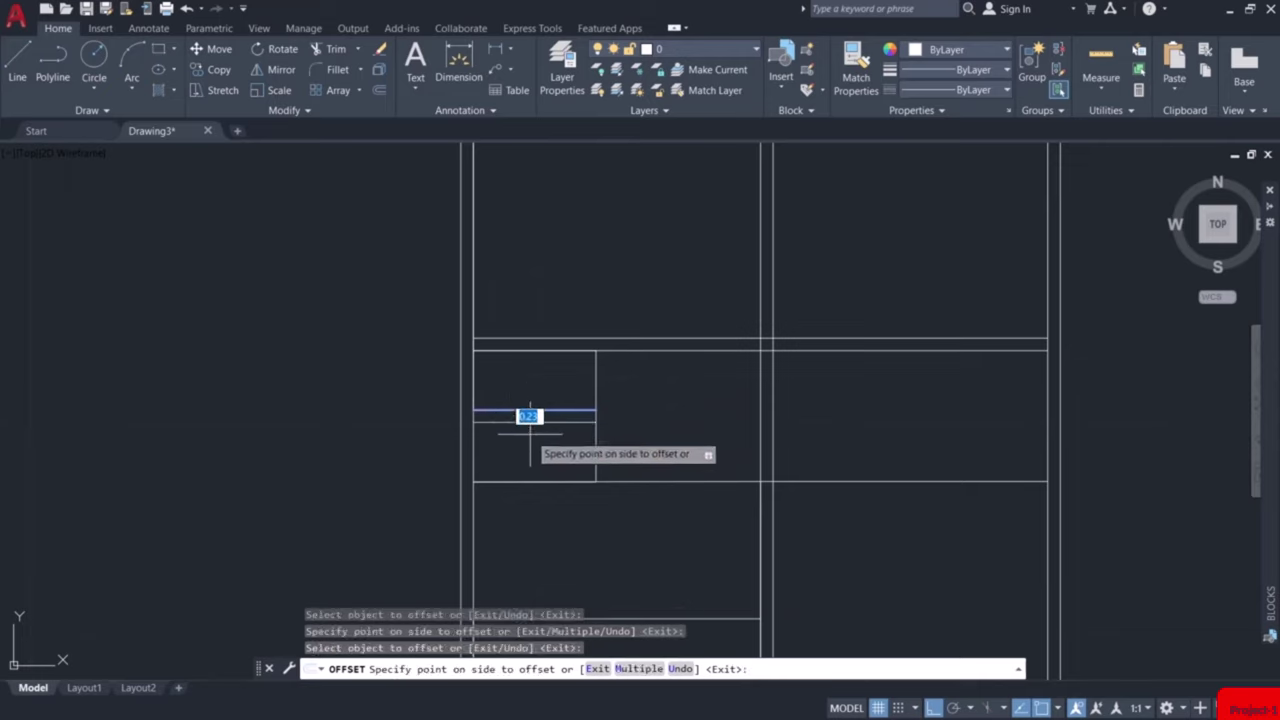
pyautogui.click(530, 433)
pyautogui.click(596, 432)
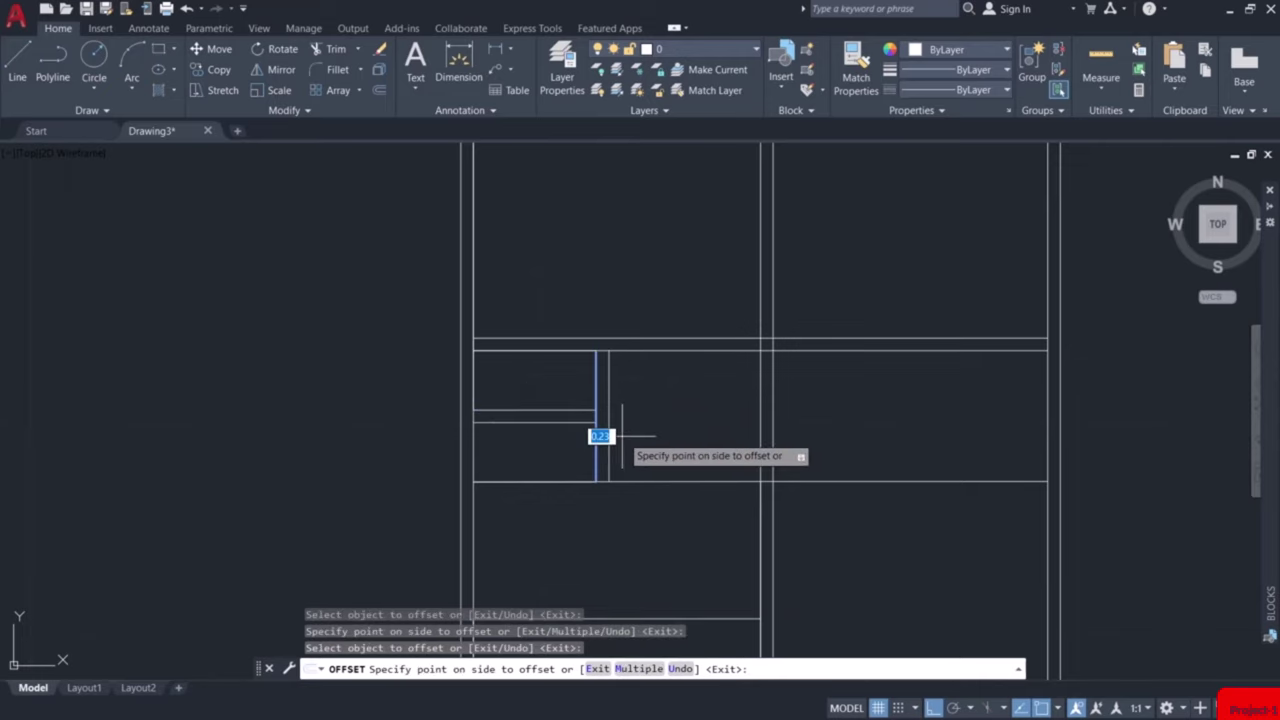
pyautogui.click(622, 436)
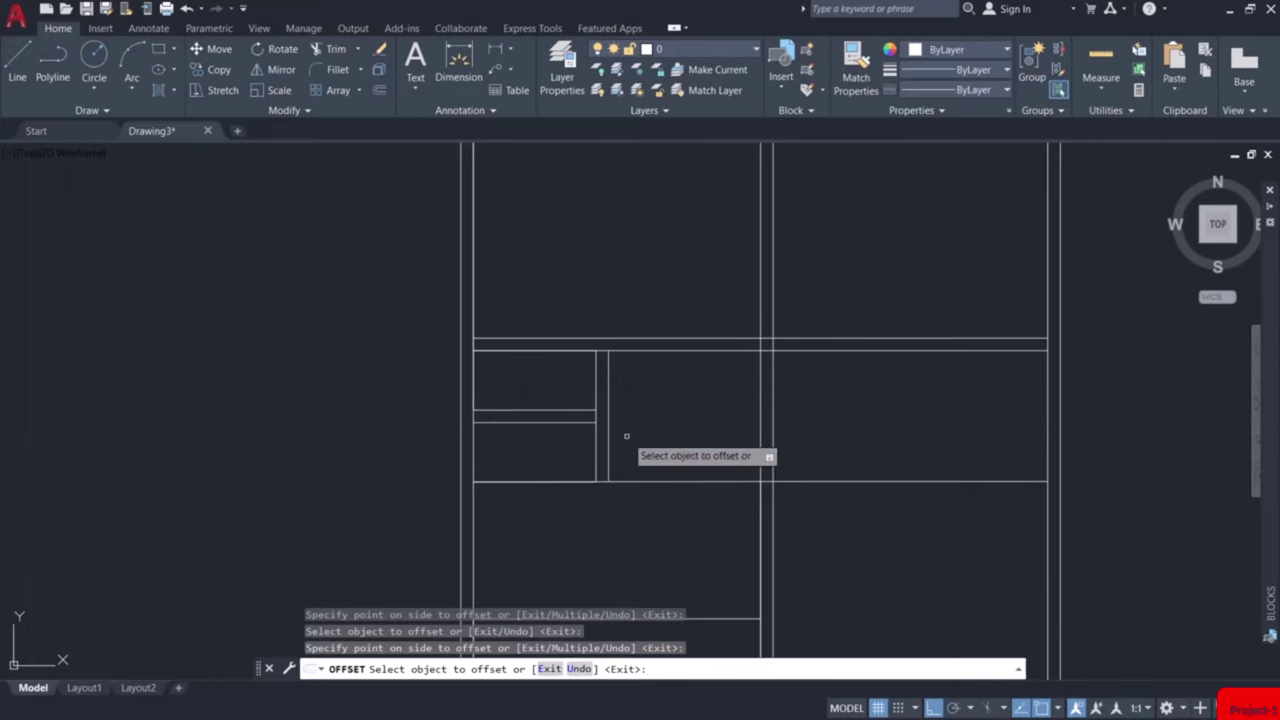
# Offset both halves of the lower horizontal partition line 0.23 downward, left and right of the centre wall.
pyautogui.click(688, 481)
pyautogui.click(734, 516)
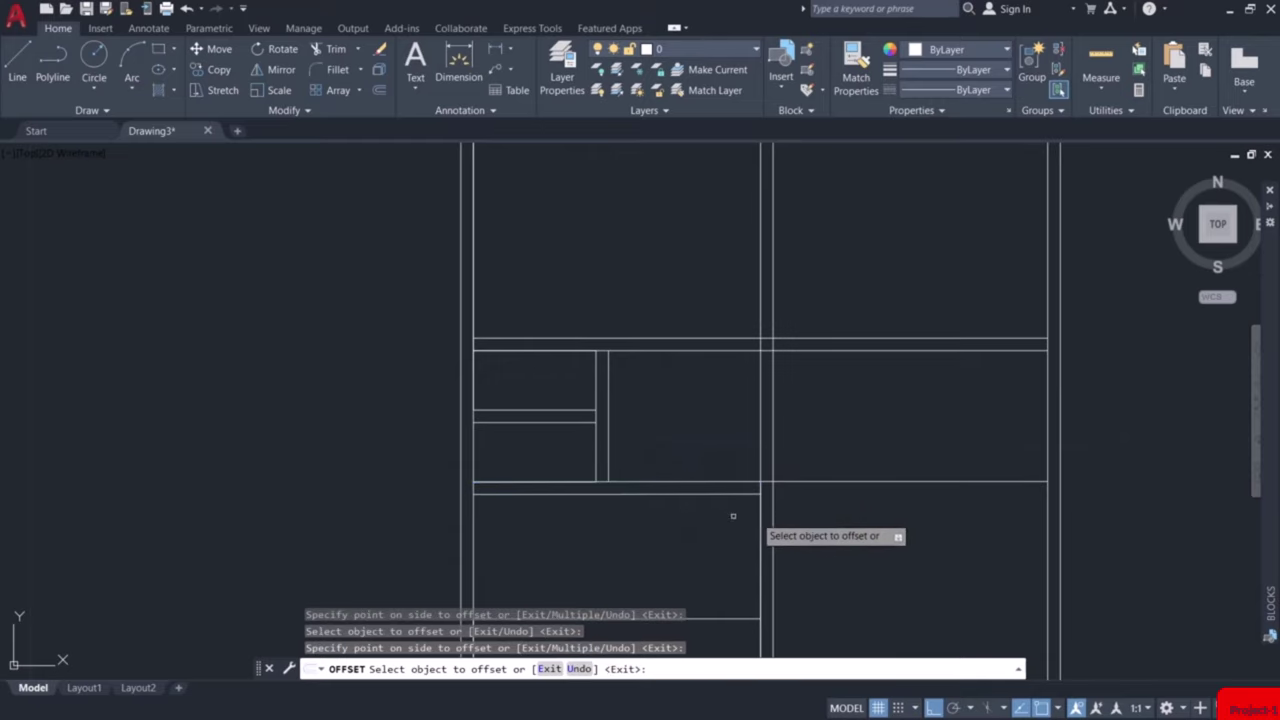
pyautogui.moveTo(835, 521); pyautogui.dragTo(598, 484, button='middle')
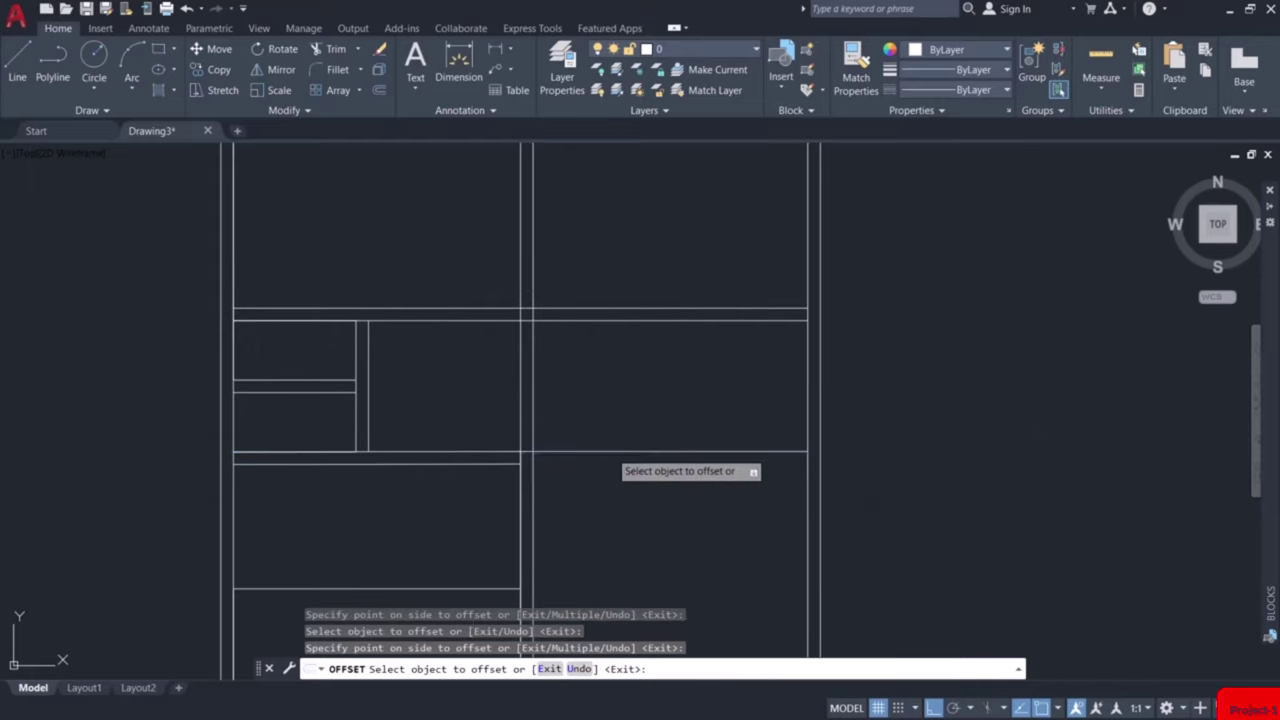
pyautogui.click(620, 456)
pyautogui.click(617, 472)
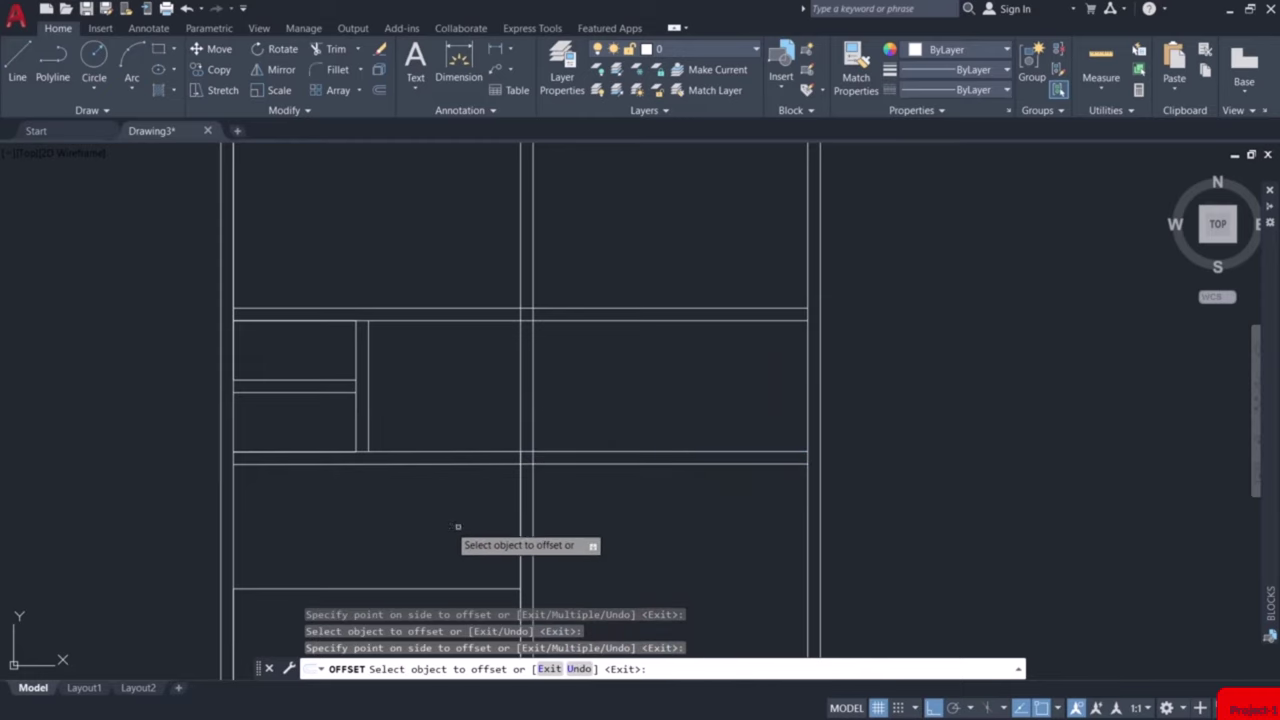
# Offset the partition line of the lower-left area 0.23 upward and end the Offset command.
pyautogui.moveTo(457, 532)
pyautogui.mouseDown(button='middle')
pyautogui.moveTo(451, 510)
pyautogui.moveTo(620, 351)
pyautogui.mouseUp(button='middle')
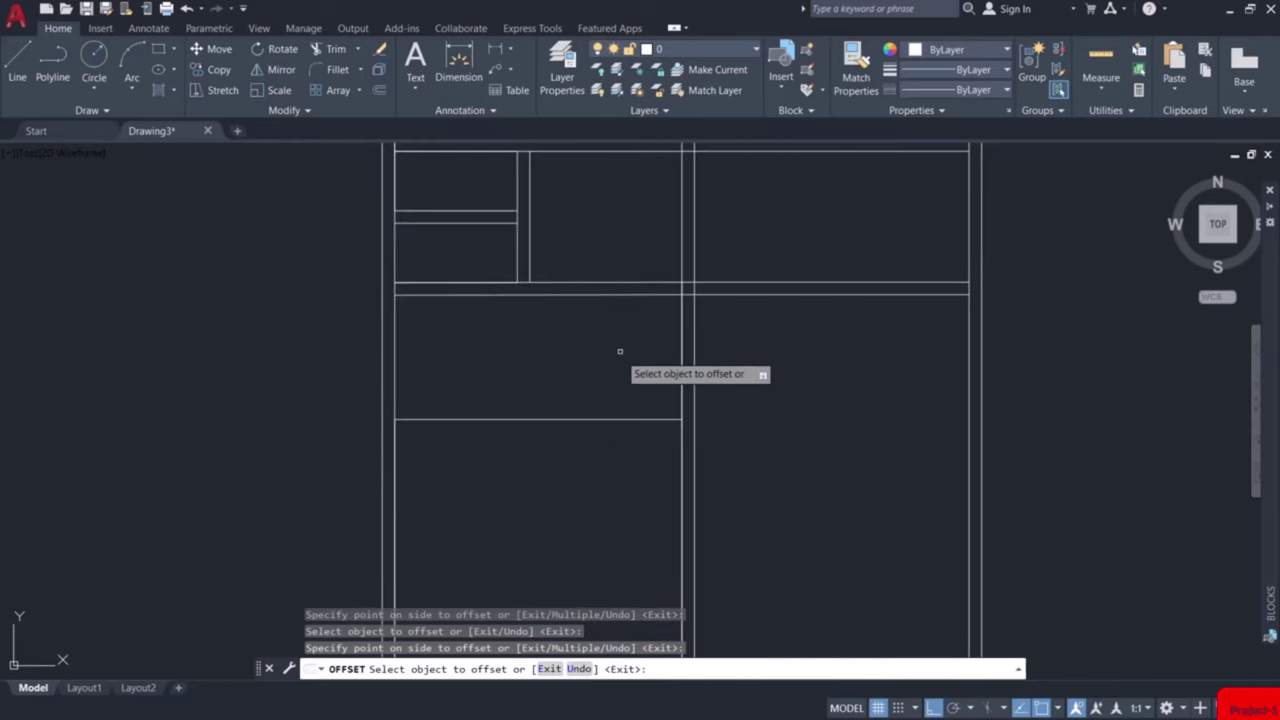
pyautogui.click(566, 420)
pyautogui.click(566, 394)
pyautogui.scroll(-4, 814, 432)
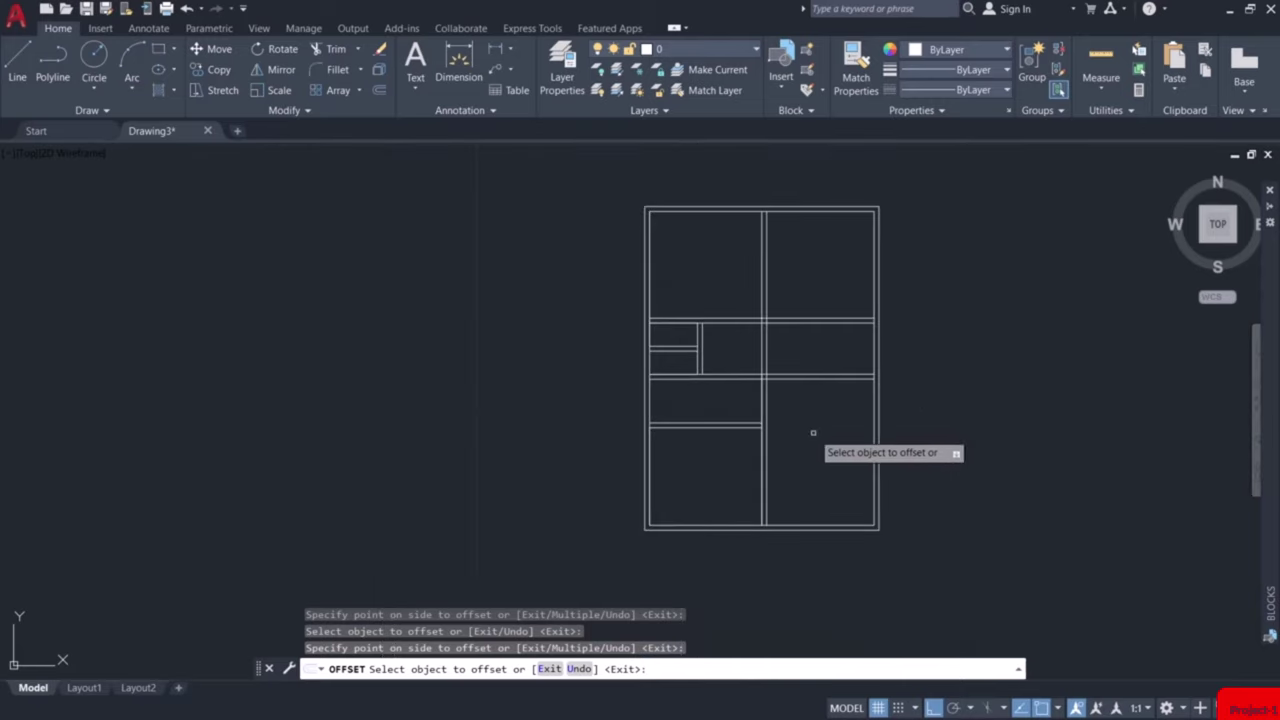
pyautogui.moveTo(814, 432); pyautogui.dragTo(804, 447, button='middle')
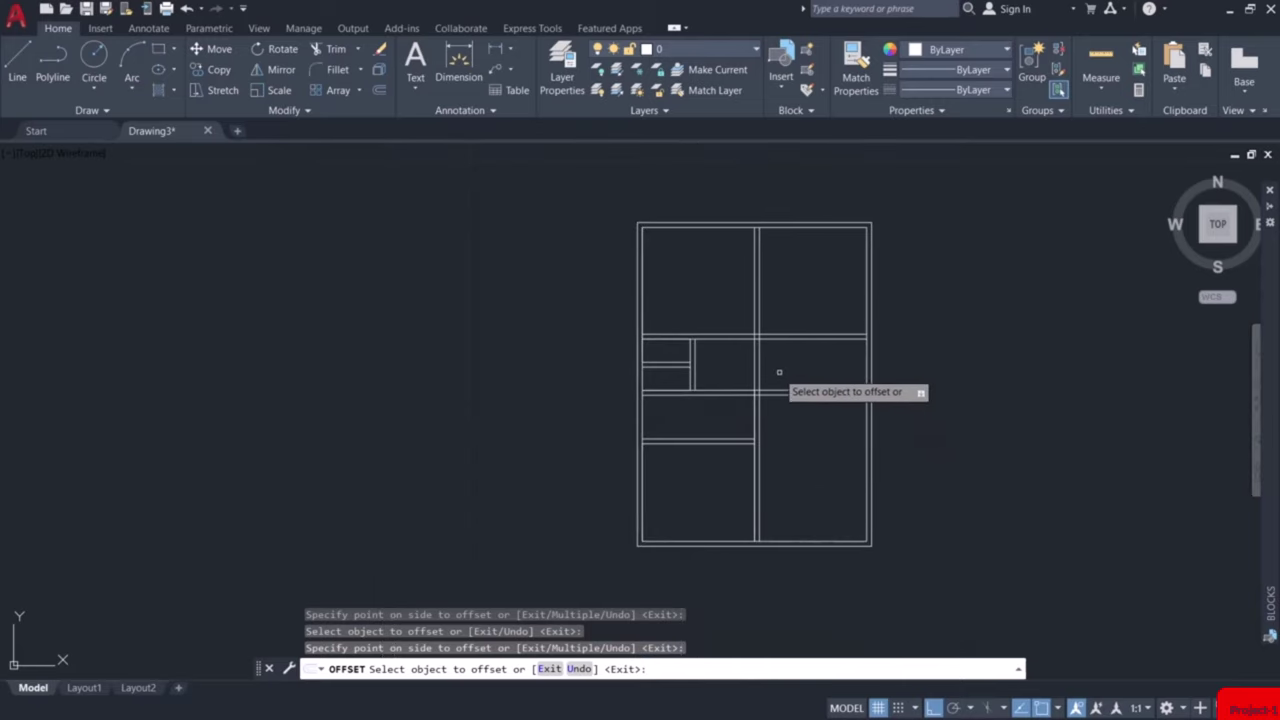
pyautogui.scroll(2, 777, 372)
pyautogui.moveTo(791, 361)
pyautogui.mouseDown(button='middle')
pyautogui.moveTo(723, 457)
pyautogui.moveTo(718, 413)
pyautogui.moveTo(708, 420)
pyautogui.mouseUp(button='middle')
pyautogui.scroll(-2, 709, 328)
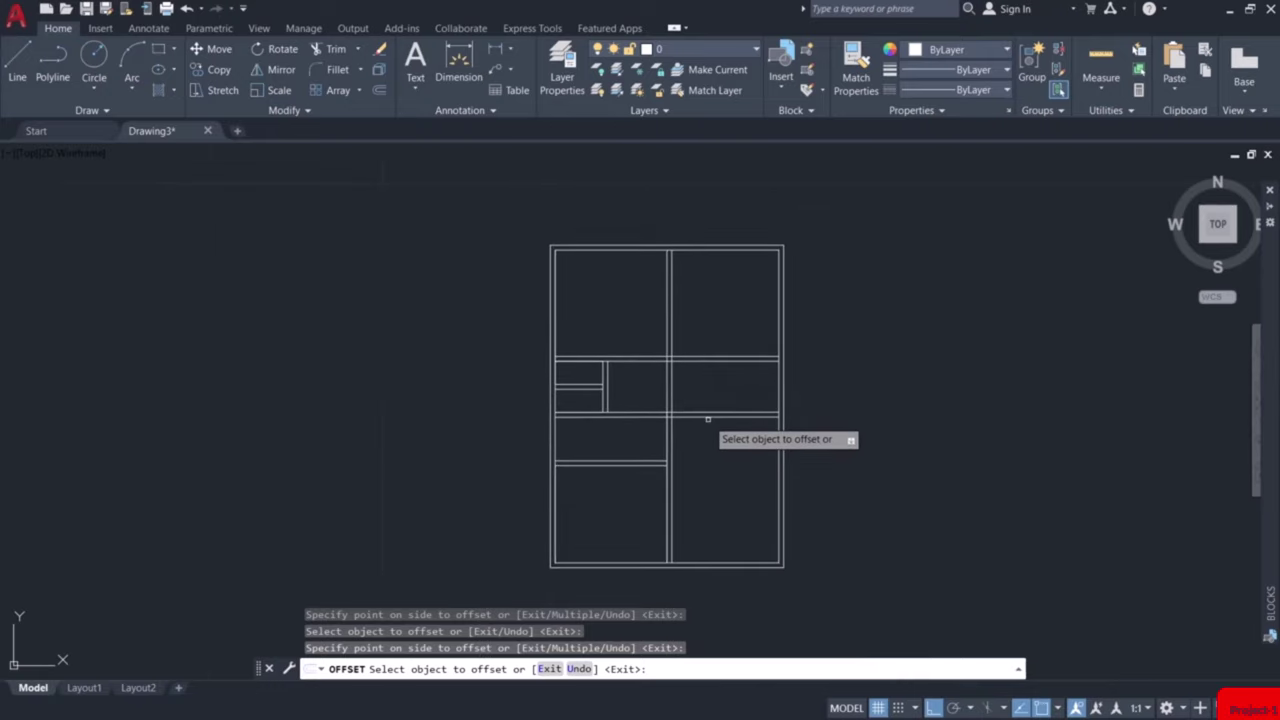
pyautogui.press('Escape')
# Trim the line segments inside the crossing of the vertical centre wall and the lower horizontal partition.
pyautogui.scroll(10, 608, 380)
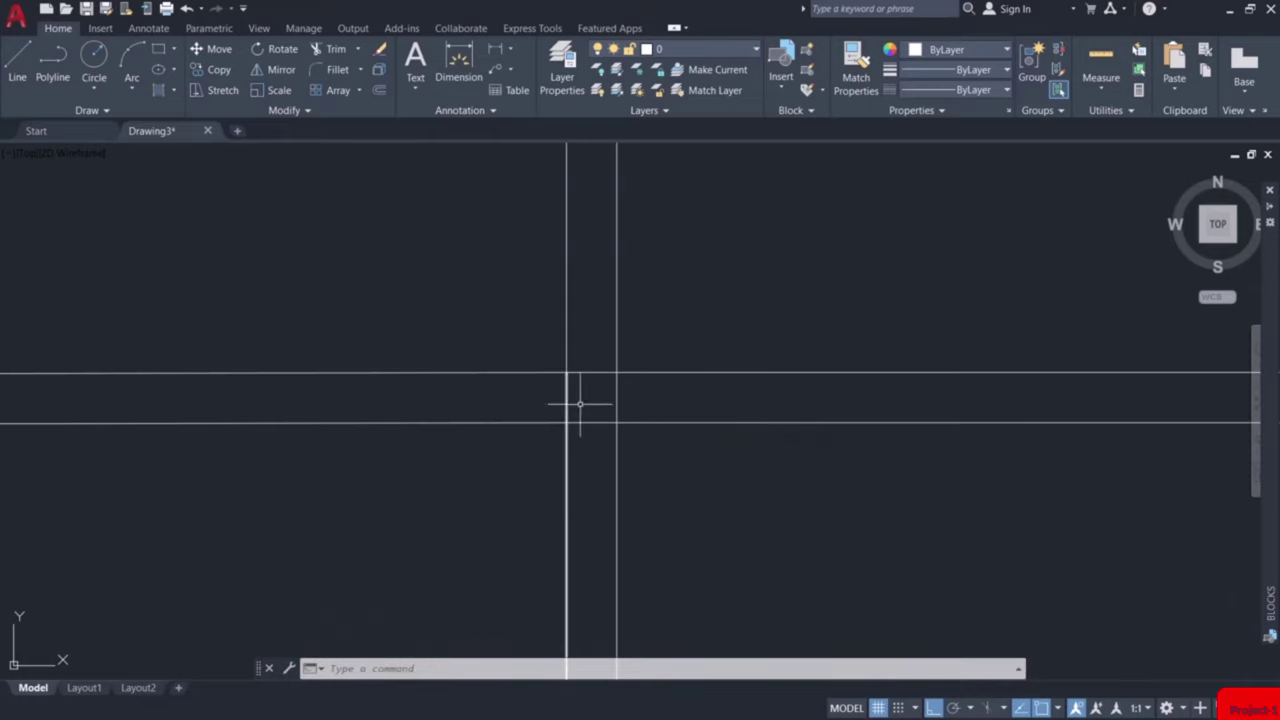
pyautogui.click(330, 50)
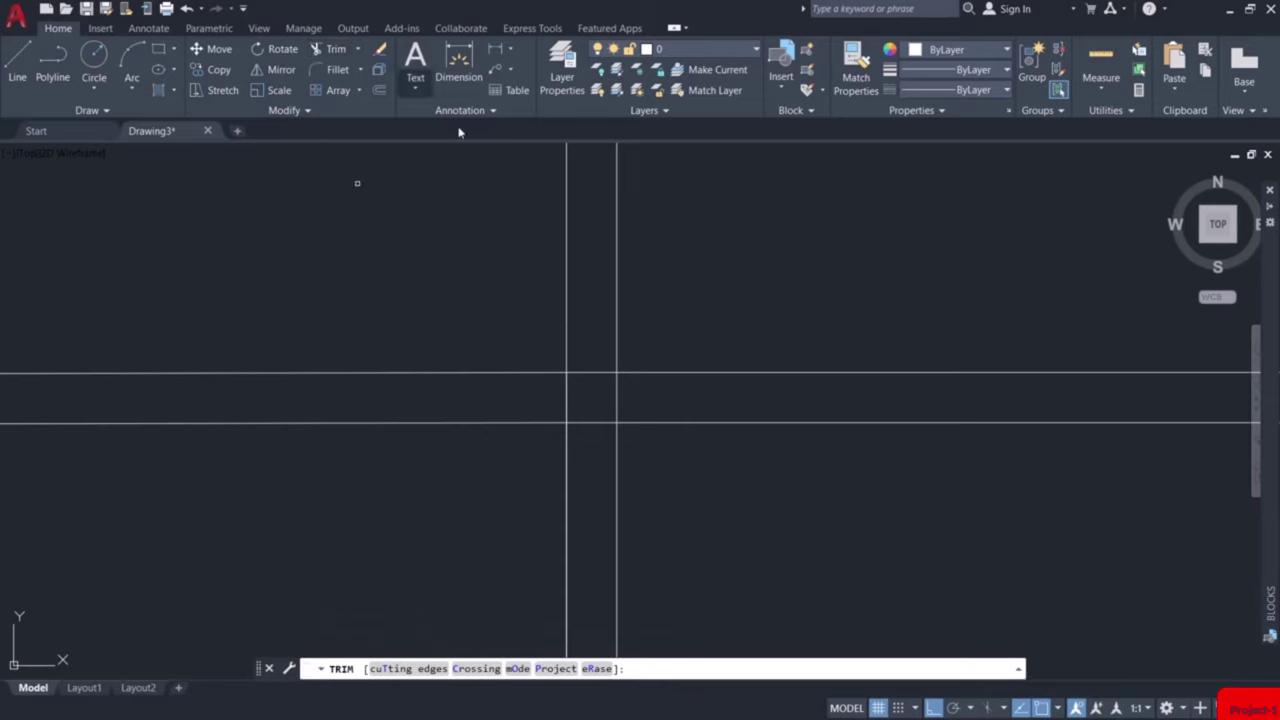
pyautogui.moveTo(591, 350)
pyautogui.mouseDown()
pyautogui.moveTo(598, 472)
pyautogui.moveTo(627, 394)
pyautogui.moveTo(528, 394)
pyautogui.mouseUp()
pyautogui.scroll(-6, 600, 420)
pyautogui.scroll(-4, 668, 462)
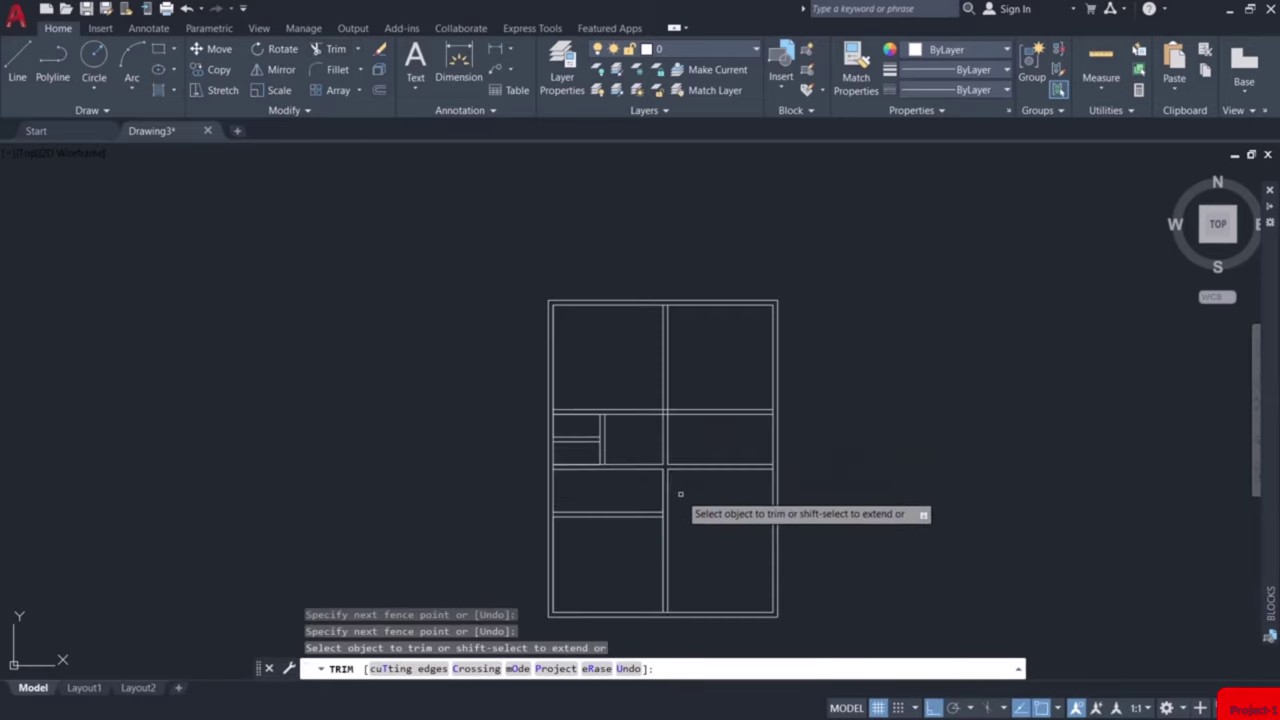
# Trim the inner bottom wall line between the two lines of the vertical centre wall.
pyautogui.scroll(7, 600, 420)
pyautogui.scroll(-5, 600, 380)
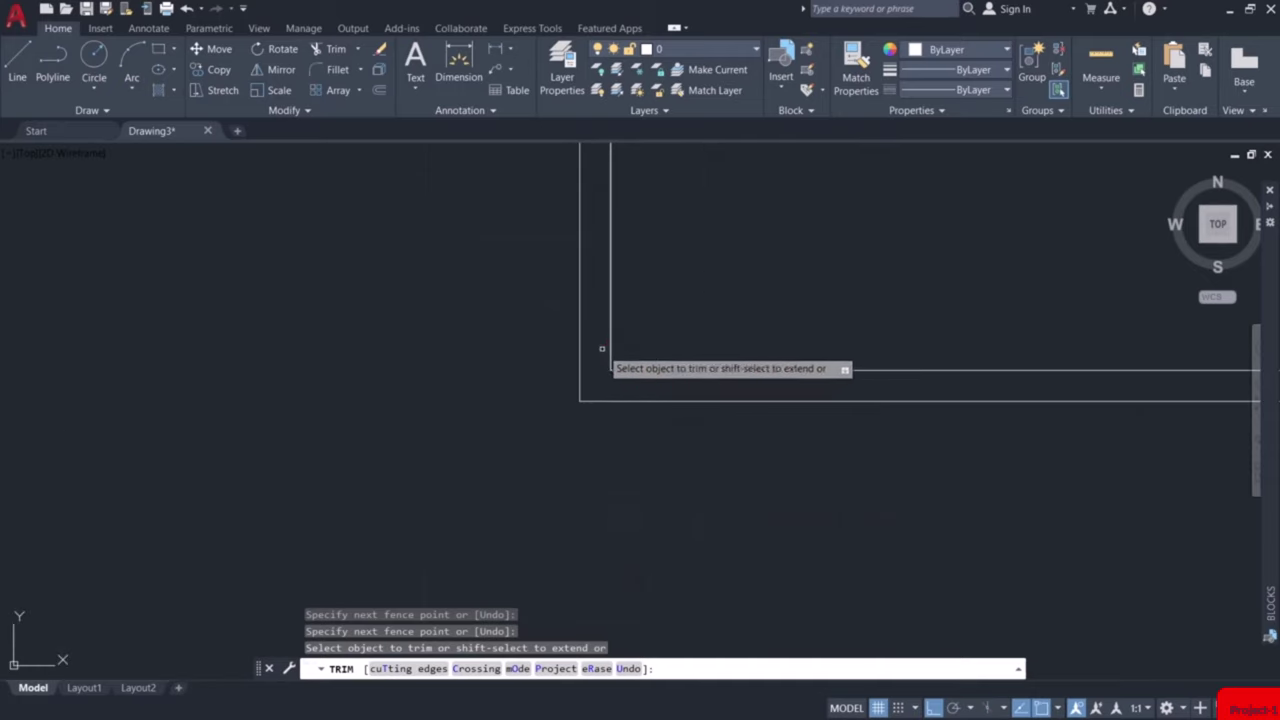
pyautogui.scroll(5, 755, 451)
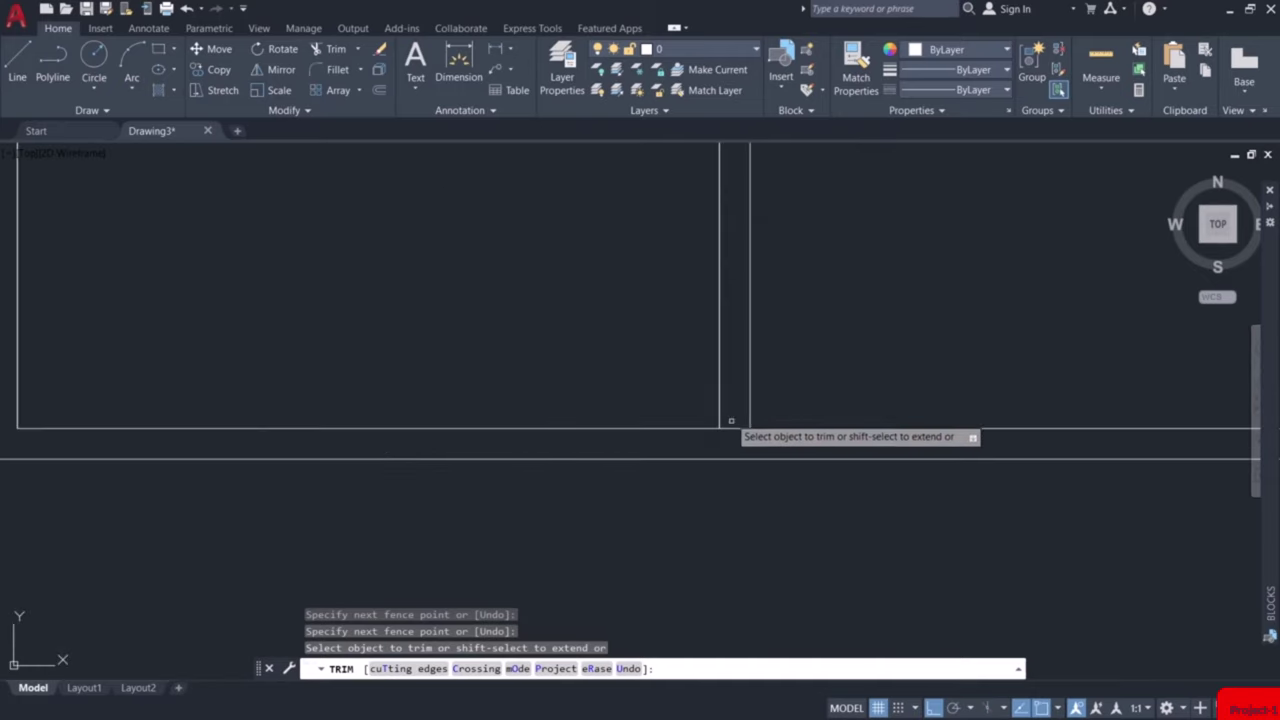
pyautogui.moveTo(731, 420)
pyautogui.mouseDown()
pyautogui.moveTo(737, 408)
pyautogui.moveTo(743, 434)
pyautogui.mouseUp()
pyautogui.moveTo(743, 434); pyautogui.dragTo(811, 404, button='middle')
pyautogui.scroll(-5, 546, 466)
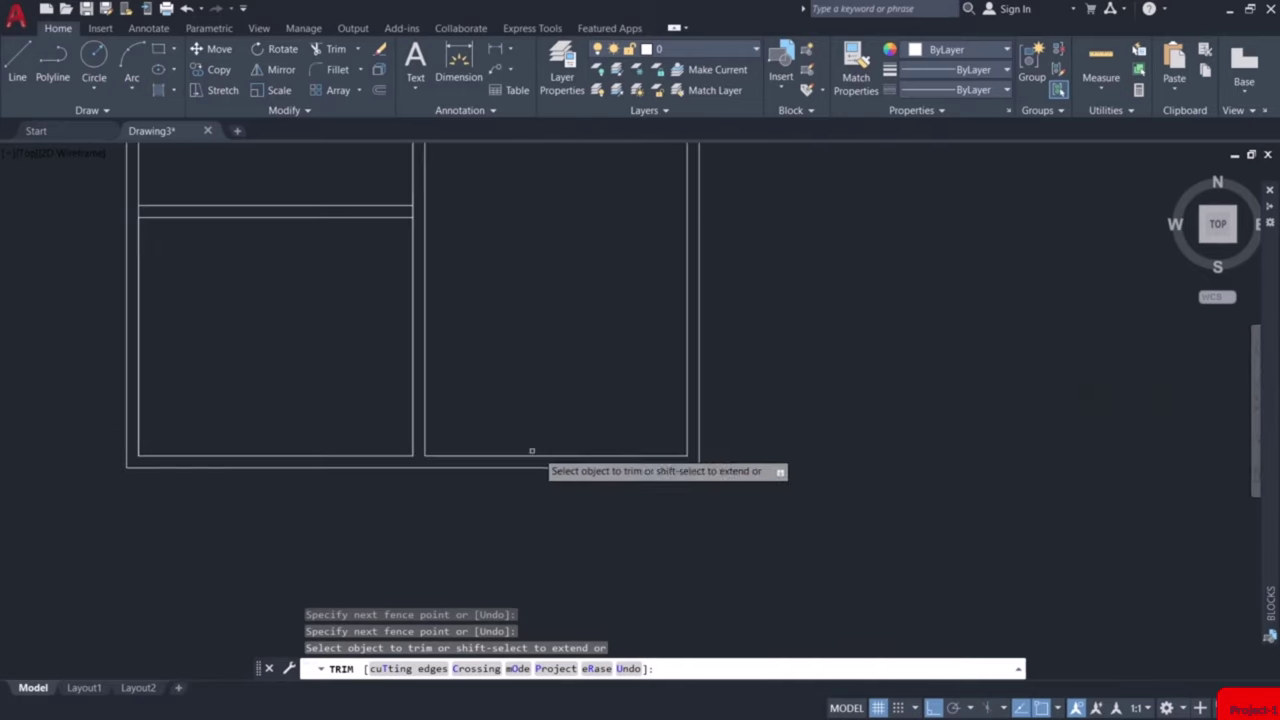
# Trim the centre wall's left line between the two lines of the lower-left area's partition.
pyautogui.scroll(3, 606, 446)
pyautogui.scroll(3, 661, 370)
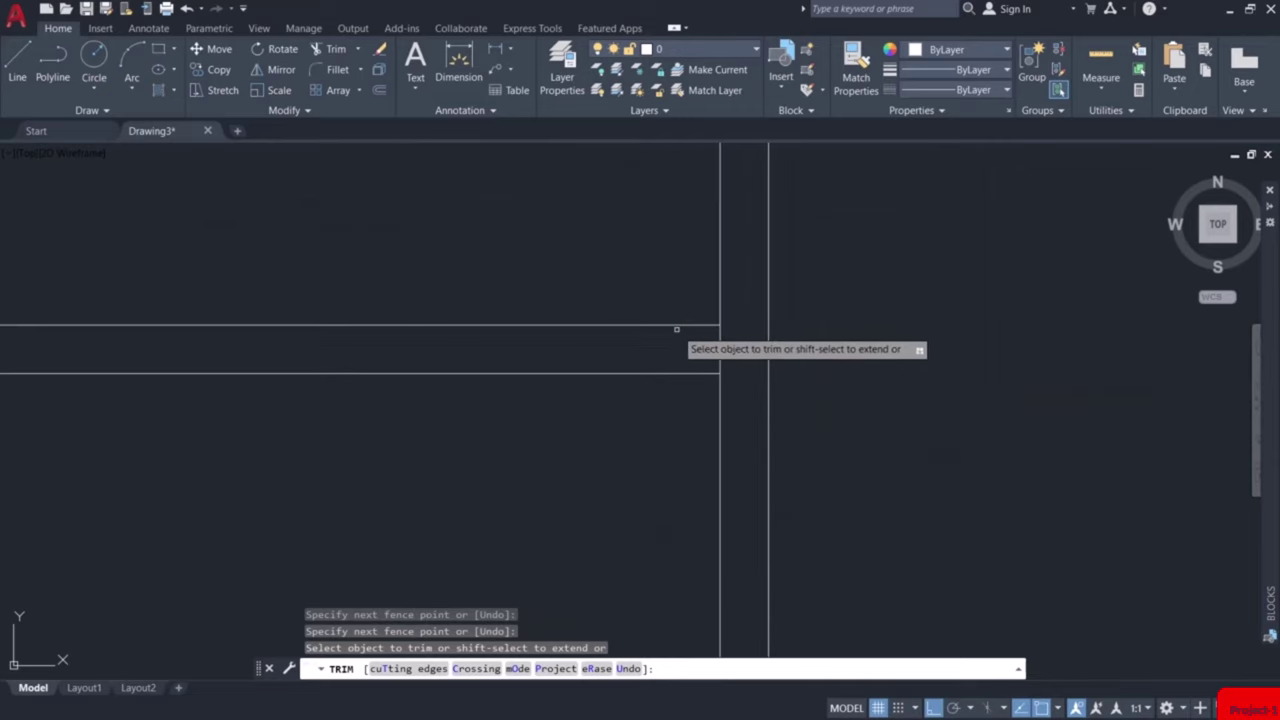
pyautogui.scroll(-5, 588, 437)
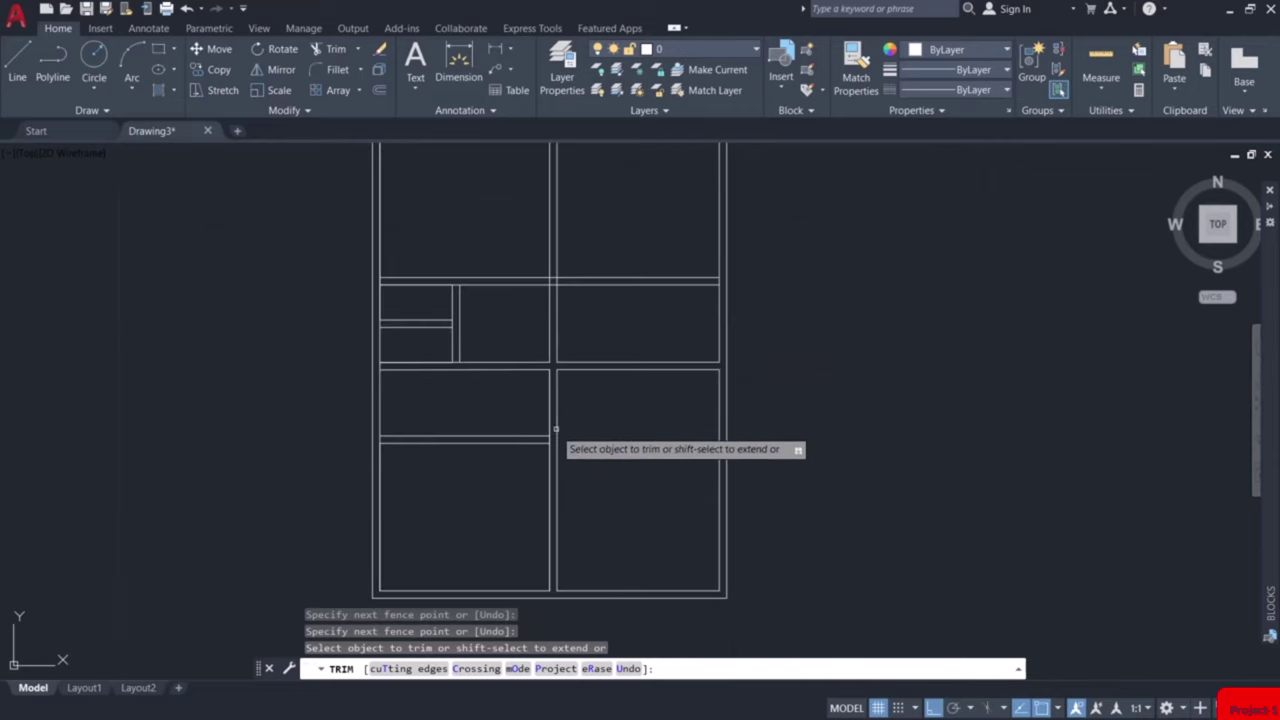
pyautogui.scroll(3, 545, 447)
pyautogui.moveTo(529, 457)
pyautogui.mouseDown()
pyautogui.moveTo(514, 457)
pyautogui.moveTo(522, 470)
pyautogui.mouseUp()
pyautogui.scroll(-5, 414, 486)
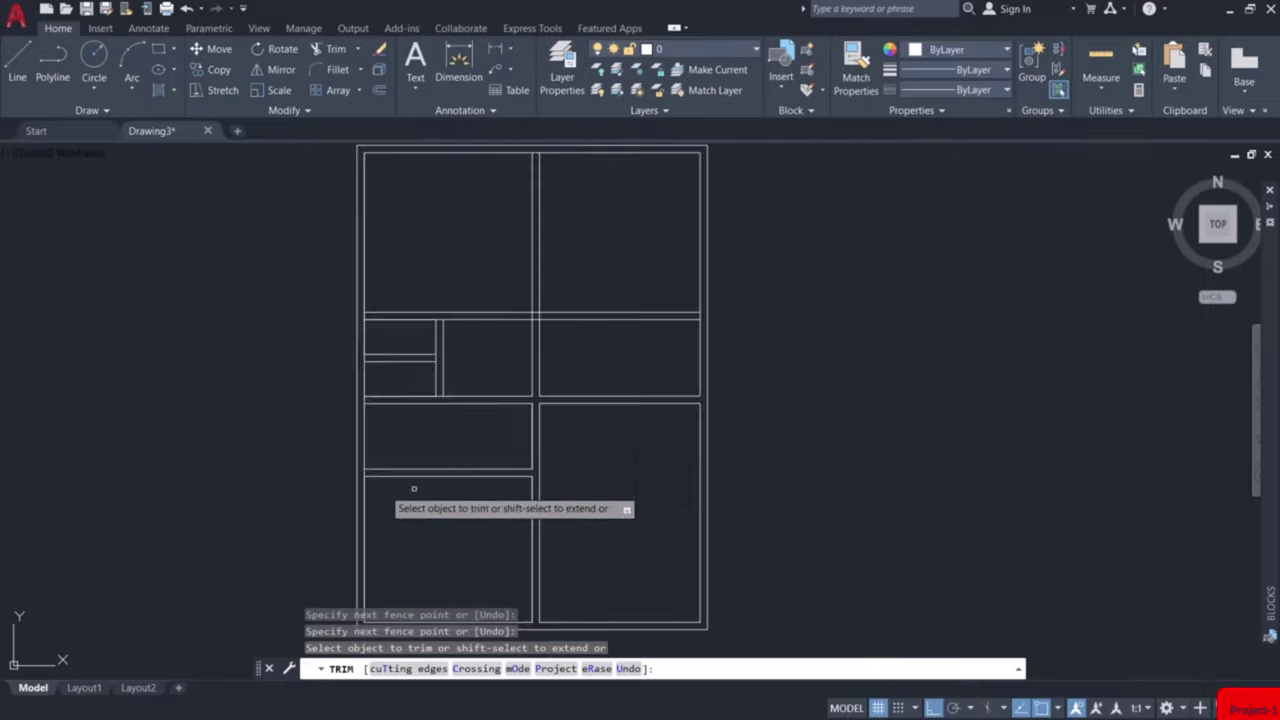
# Trim the inner left wall line where the dividing wall between the two small rooms meets it.
pyautogui.scroll(5, 357, 471)
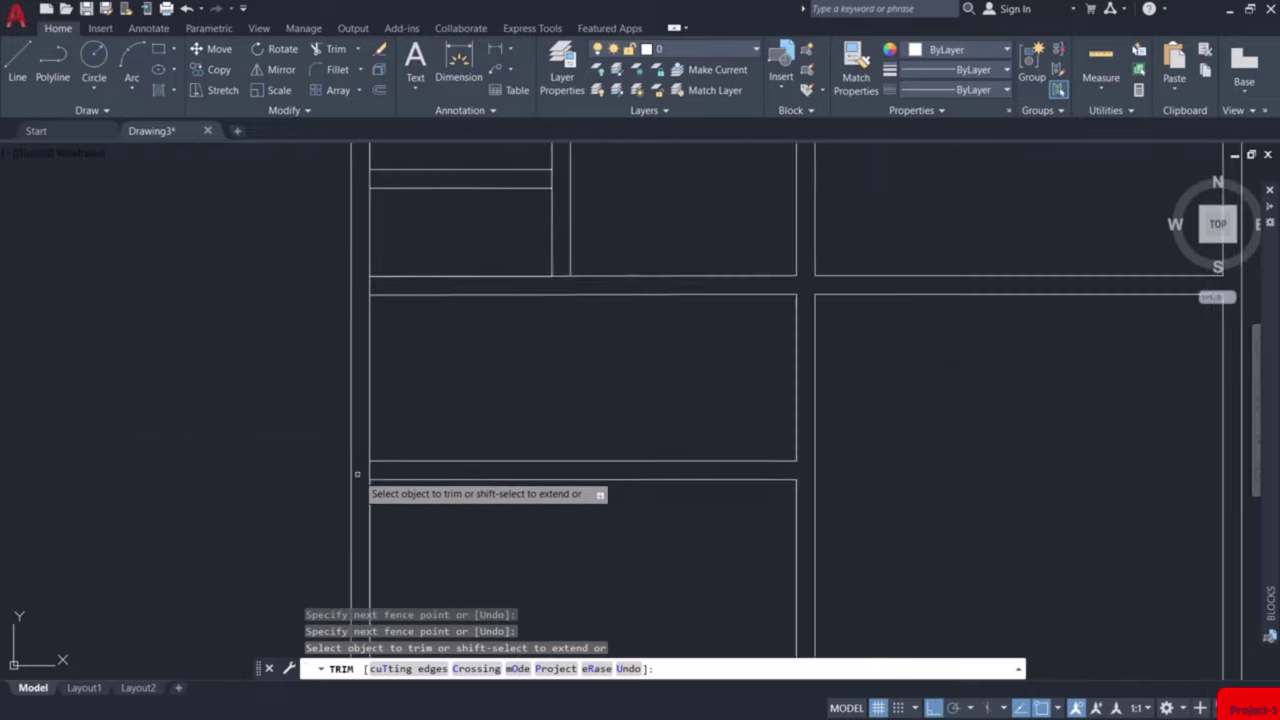
pyautogui.scroll(-3, 403, 360)
pyautogui.scroll(3, 397, 330)
pyautogui.click(388, 370)
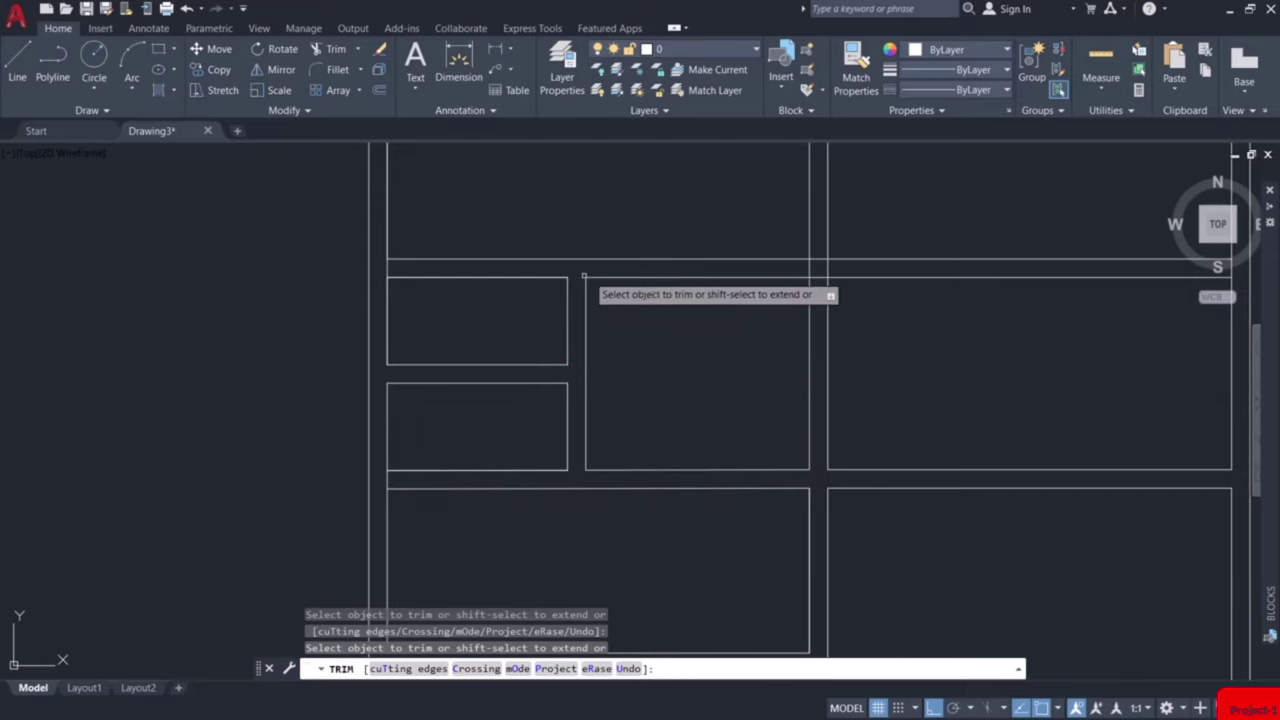
# Trim the line segments inside the crossing of the vertical centre wall and the upper horizontal partition.
pyautogui.scroll(3, 820, 260)
pyautogui.moveTo(788, 215); pyautogui.dragTo(786, 350)
pyautogui.moveTo(832, 283)
pyautogui.mouseDown()
pyautogui.moveTo(709, 277)
pyautogui.moveTo(840, 289)
pyautogui.mouseUp()
pyautogui.scroll(-8, 842, 295)
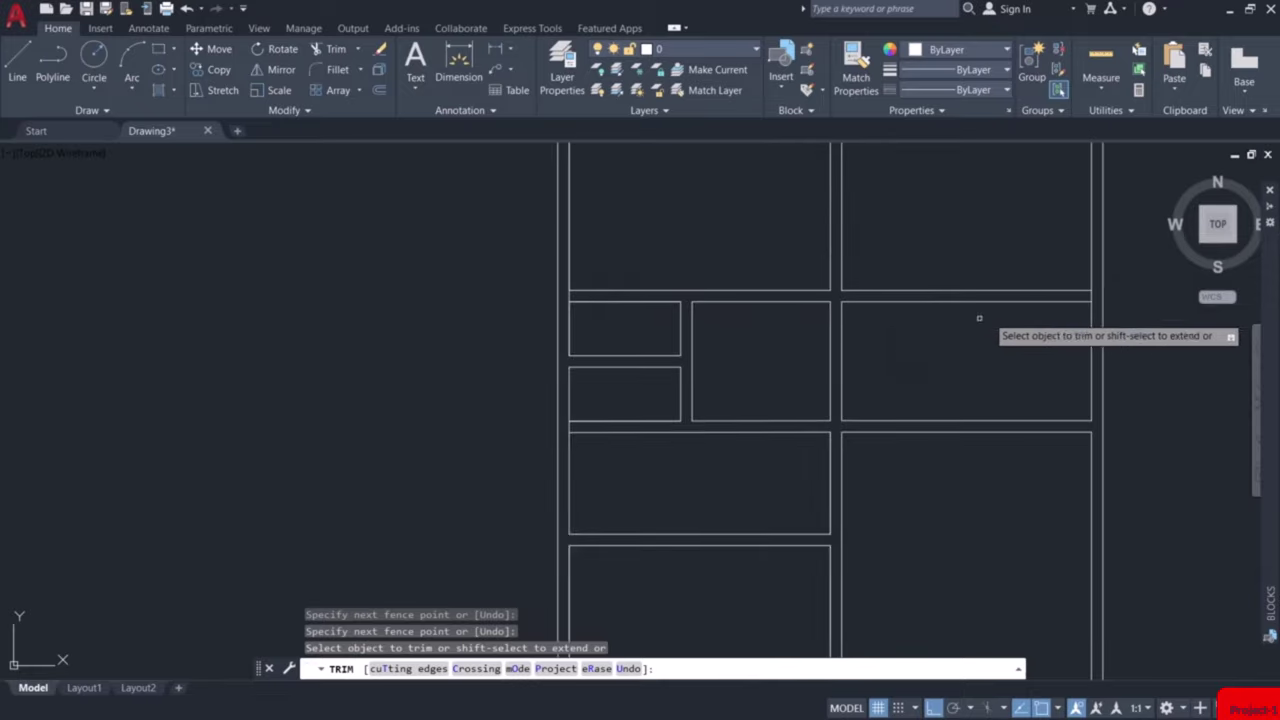
# Trim the inner right wall line between the two lines of the upper horizontal partition.
pyautogui.scroll(5, 1110, 299)
pyautogui.moveTo(966, 283)
pyautogui.mouseDown()
pyautogui.moveTo(992, 267)
pyautogui.moveTo(951, 277)
pyautogui.mouseUp()
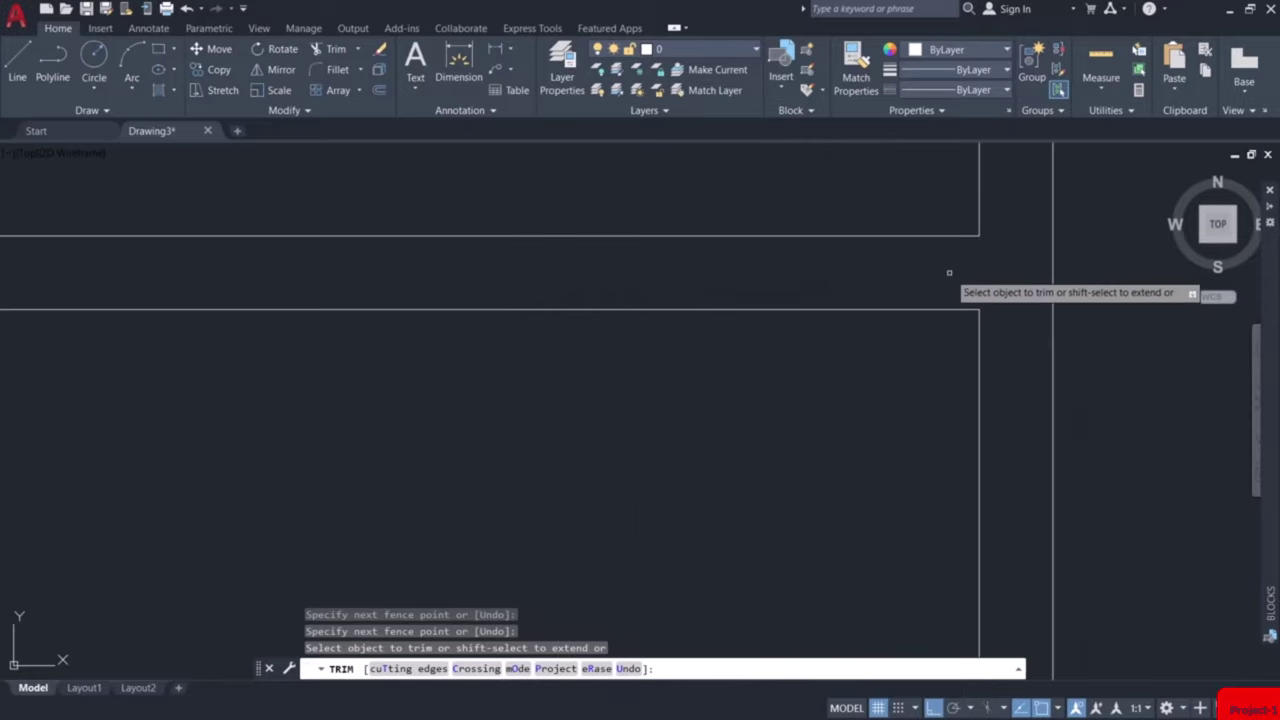
pyautogui.scroll(-8, 949, 250)
# Trim the inner top wall line between the two lines of the vertical centre wall.
pyautogui.scroll(6, 951, 186)
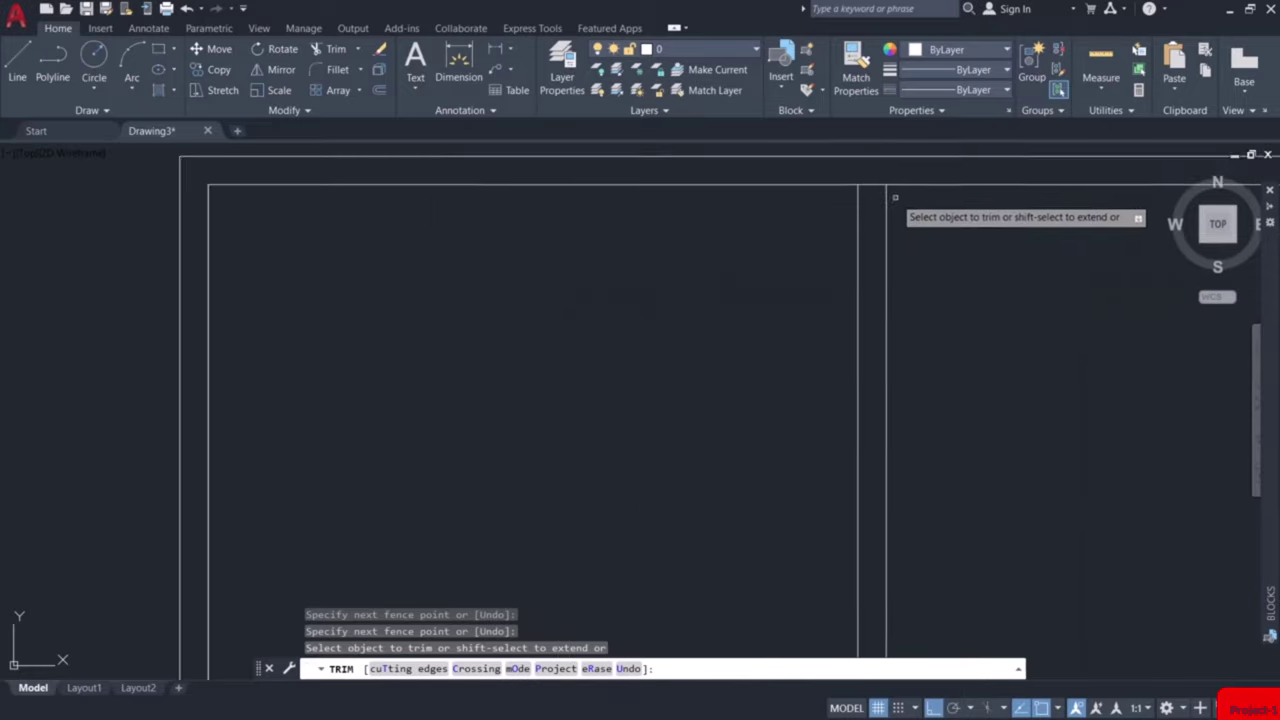
pyautogui.moveTo(834, 157); pyautogui.dragTo(831, 172)
pyautogui.scroll(-6, 845, 300)
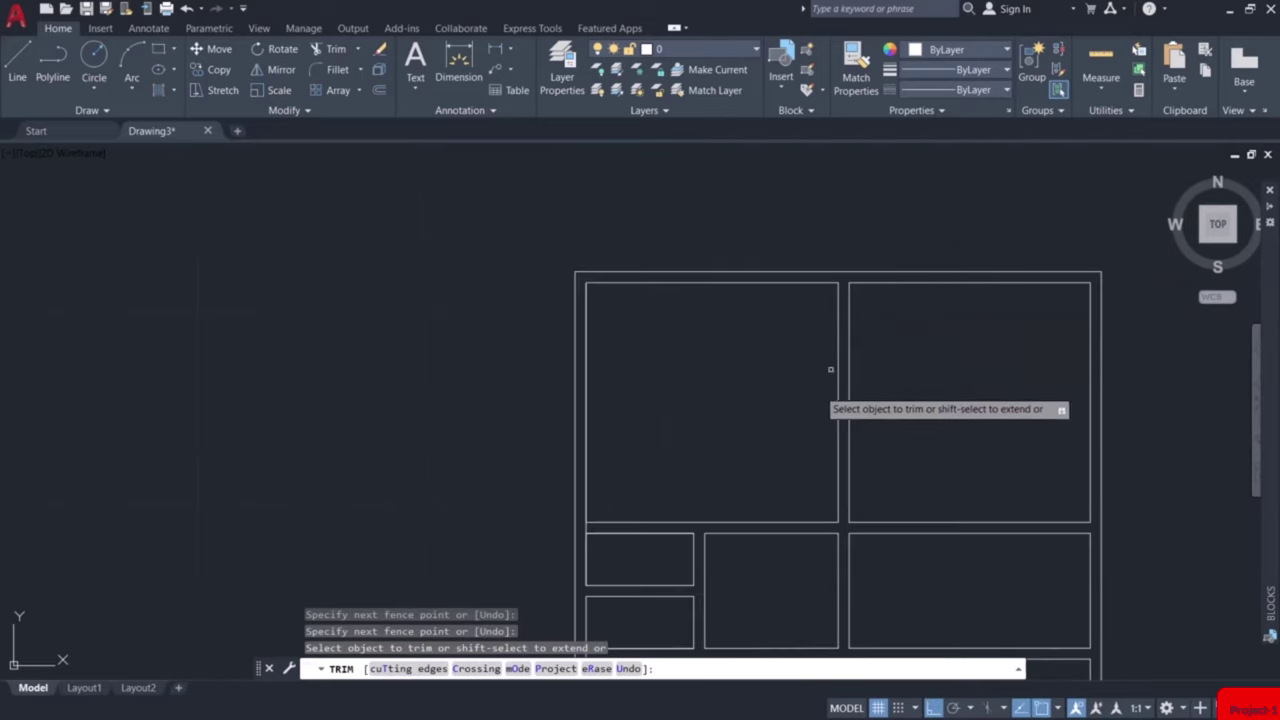
# Trim the inner left wall line where the partitions above and below the two small rooms meet it.
pyautogui.scroll(5, 643, 431)
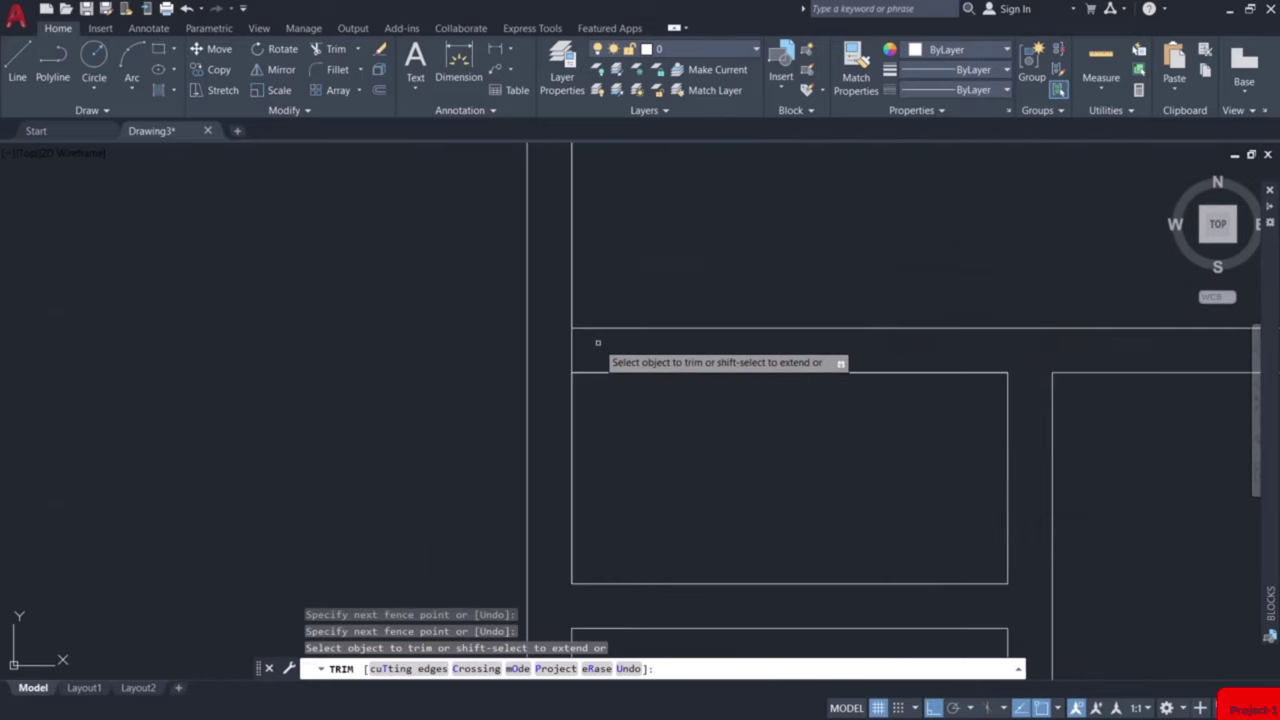
pyautogui.moveTo(594, 343); pyautogui.dragTo(553, 351)
pyautogui.scroll(-5, 648, 450)
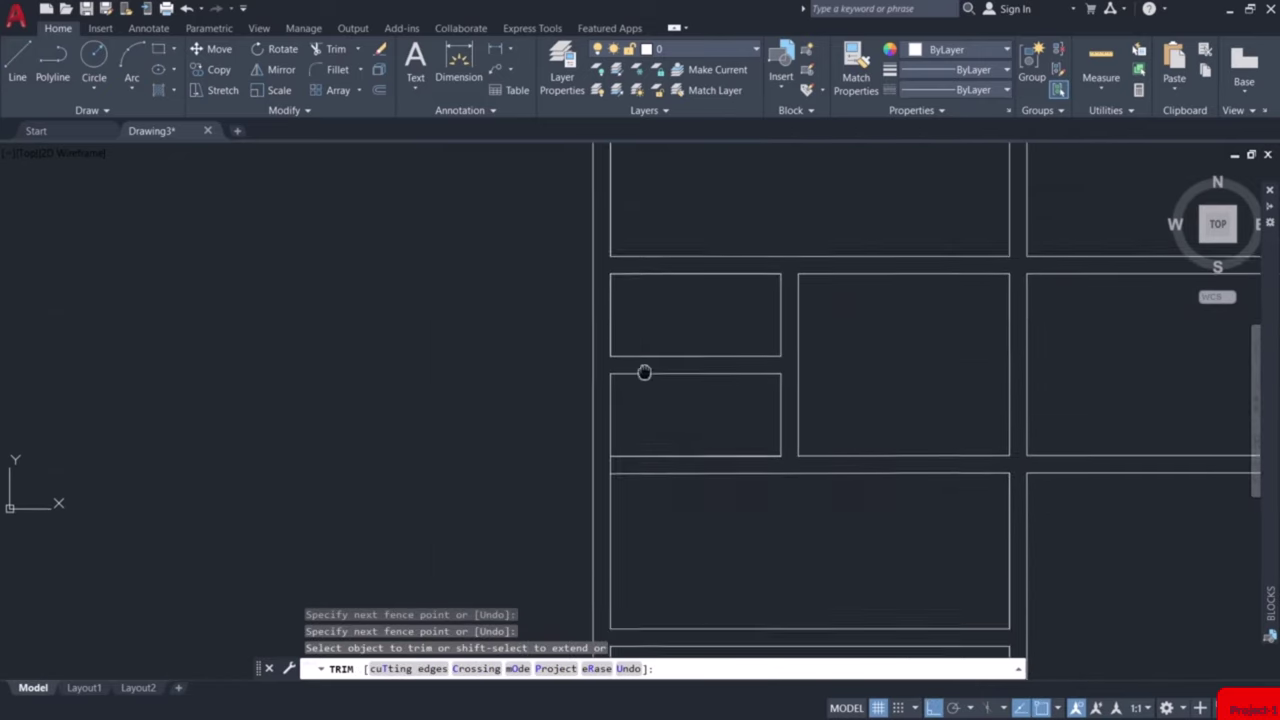
pyautogui.press('Escape')
# Examine the trimmed wall junctions across the whole floor plan, from the top rooms down to the bottom wall.
pyautogui.scroll(-4, 640, 410)
pyautogui.scroll(3, 690, 255)
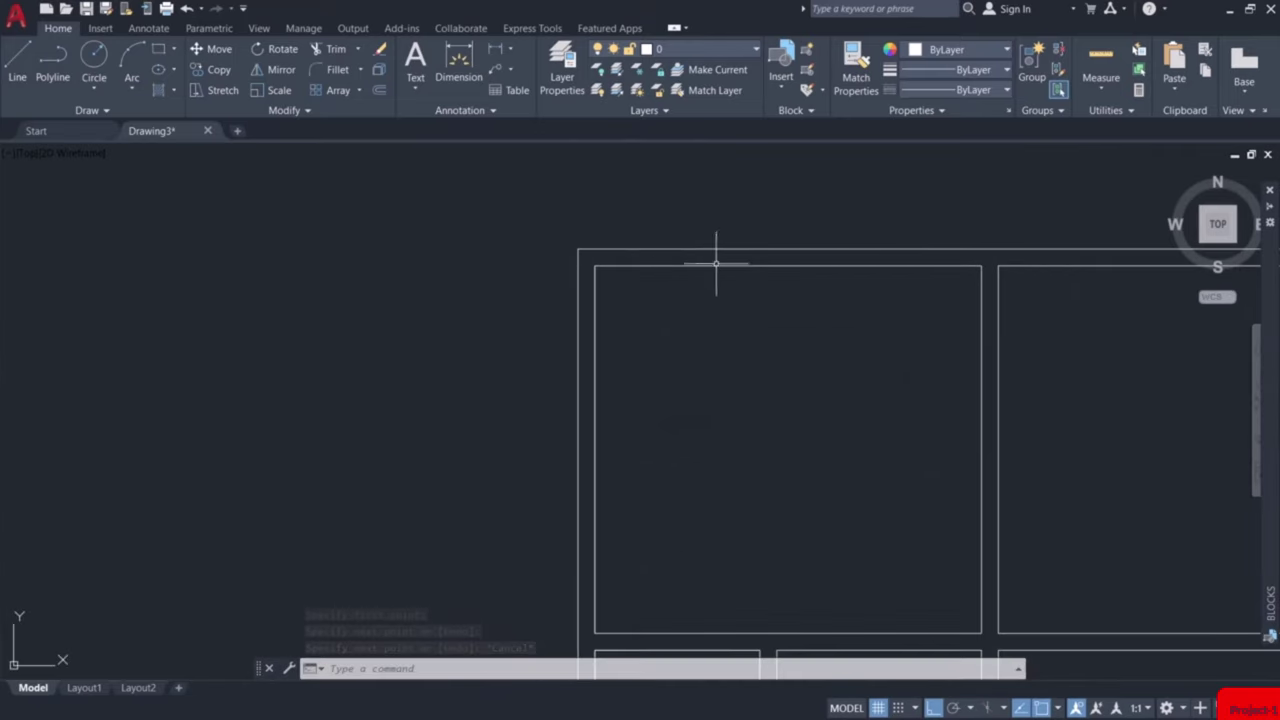
pyautogui.scroll(-3, 941, 296)
pyautogui.moveTo(1016, 363); pyautogui.dragTo(848, 322, button='middle')
pyautogui.moveTo(884, 455); pyautogui.dragTo(816, 340, button='middle')
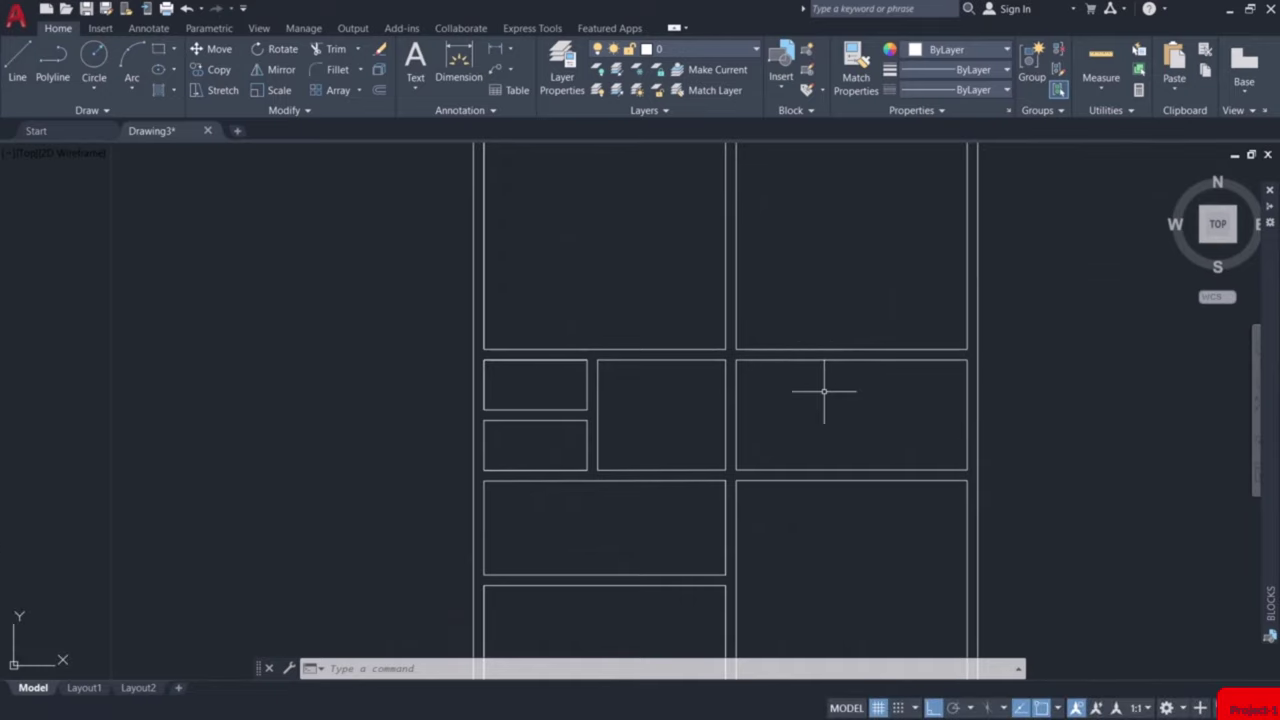
pyautogui.scroll(-2, 784, 423)
pyautogui.scroll(6, 760, 530)
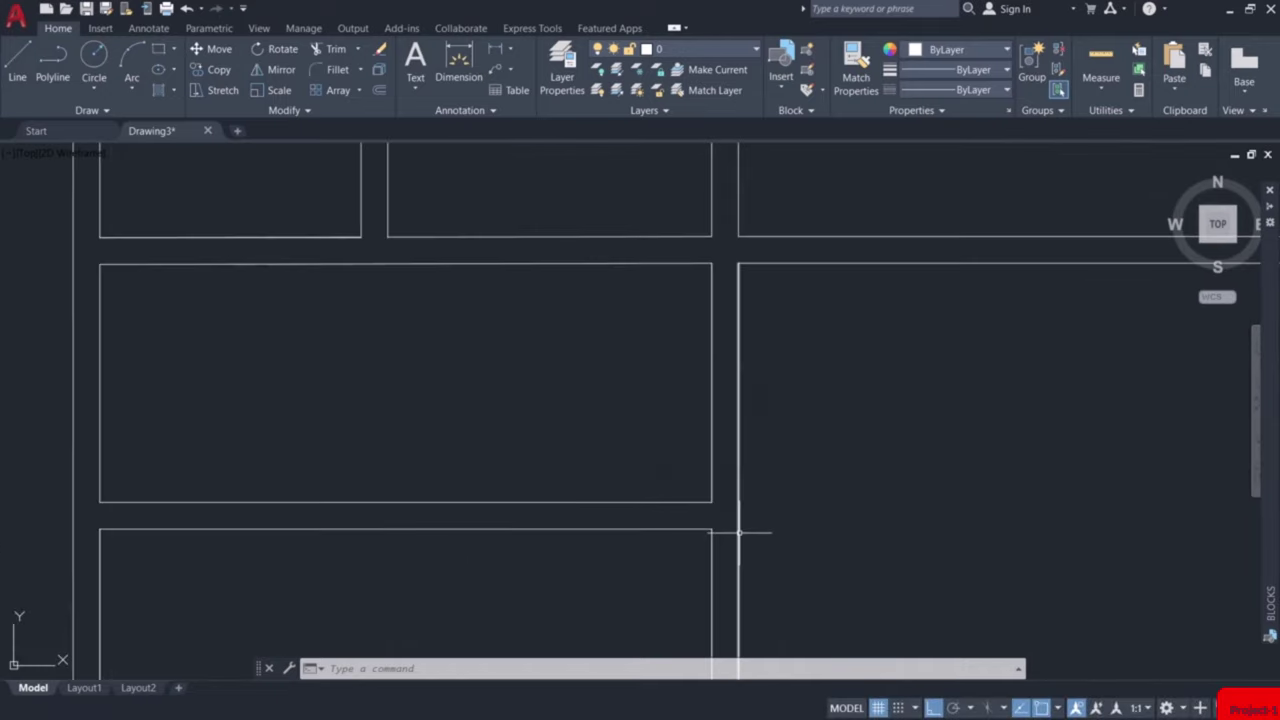
pyautogui.scroll(-4, 739, 533)
pyautogui.moveTo(735, 568); pyautogui.dragTo(723, 371, button='middle')
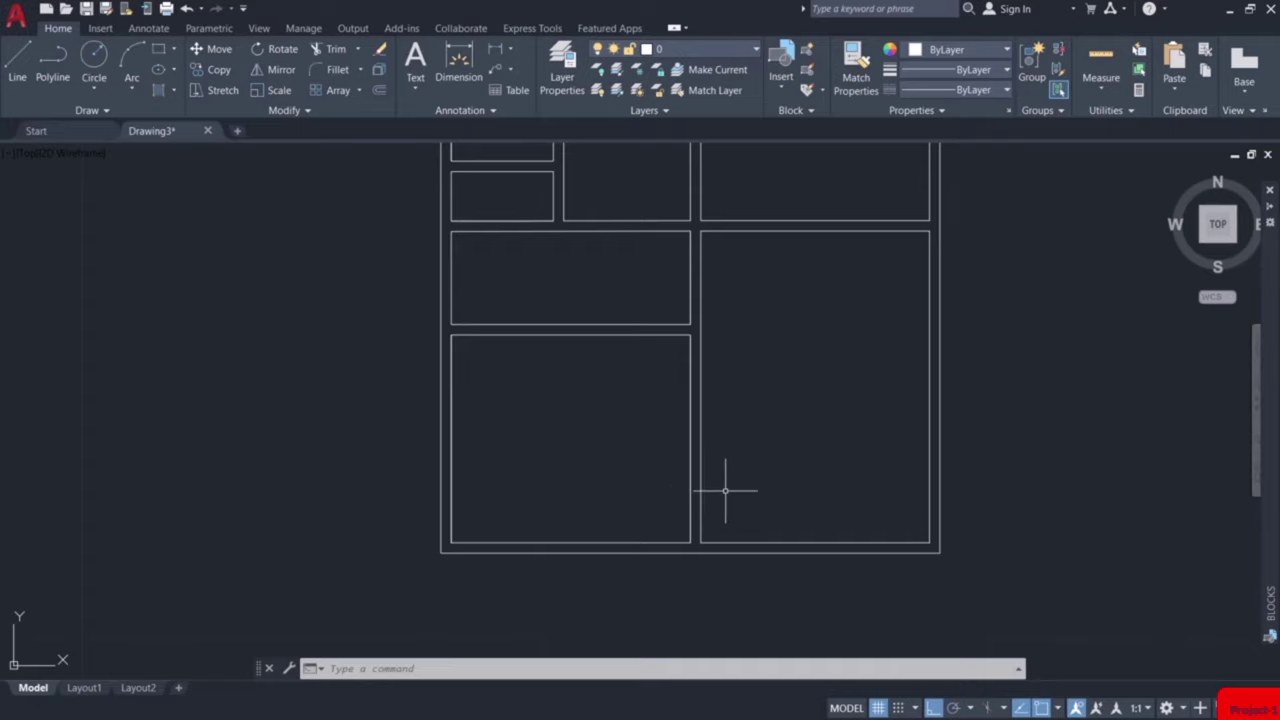
pyautogui.scroll(-2, 725, 490)
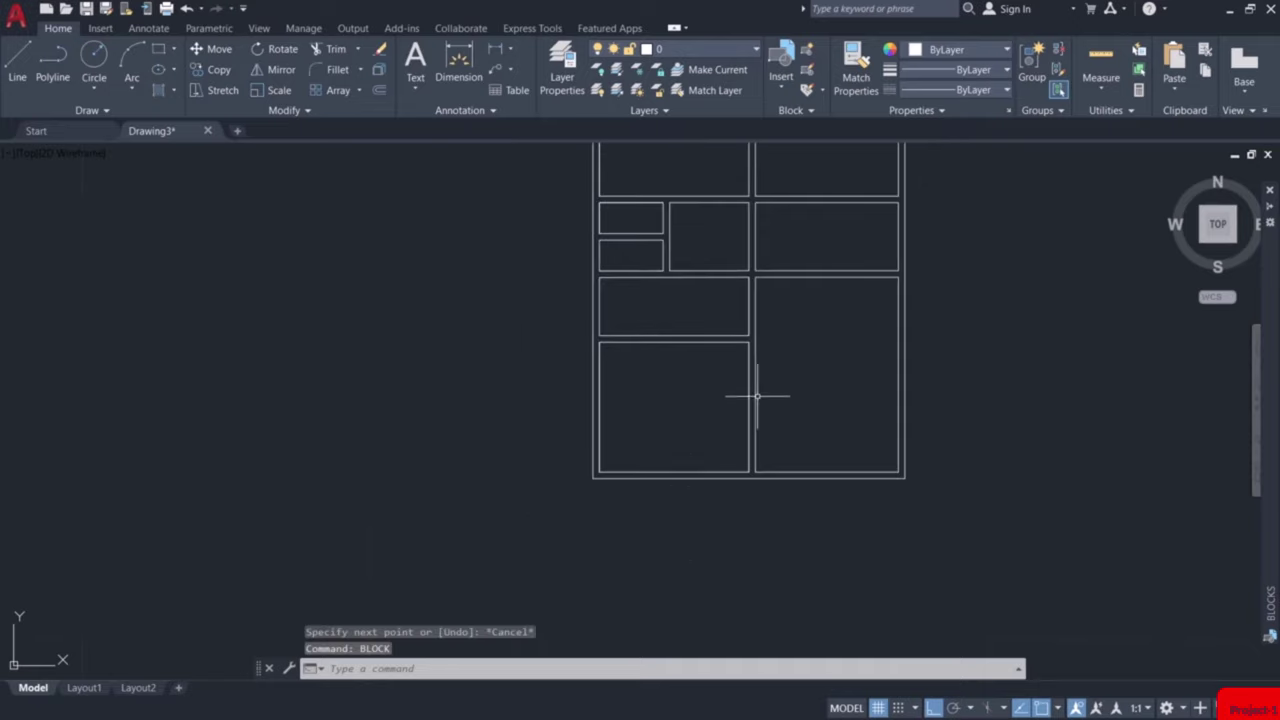
# Draw a horizontal line 1 m long in the empty area to the left of the floor plan.
pyautogui.moveTo(674, 443); pyautogui.dragTo(868, 483, button='middle')
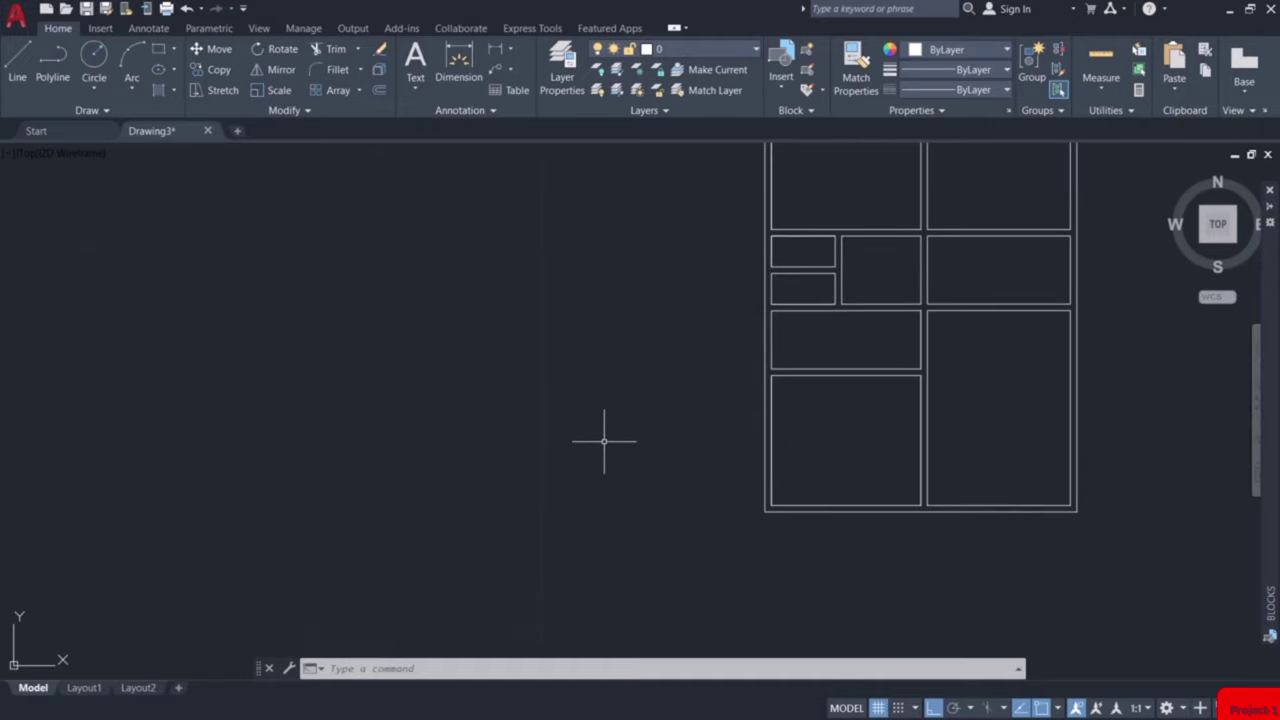
pyautogui.scroll(4, 610, 443)
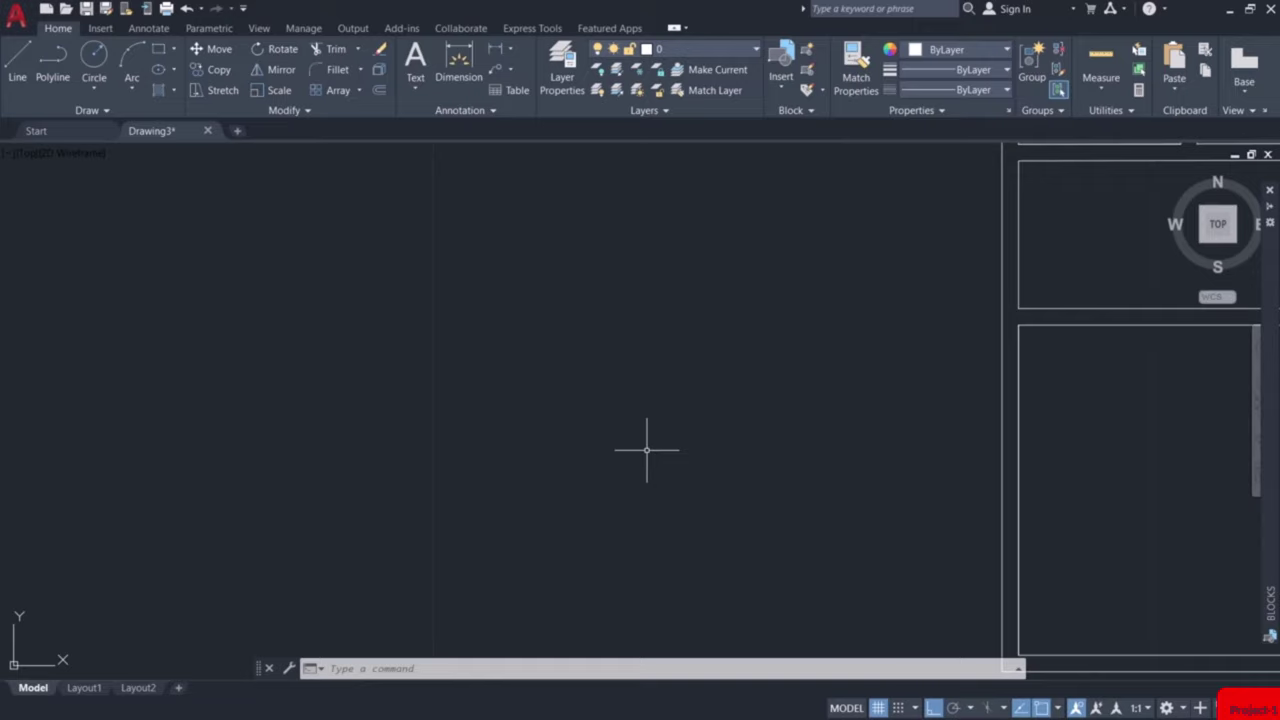
pyautogui.click(17, 65)
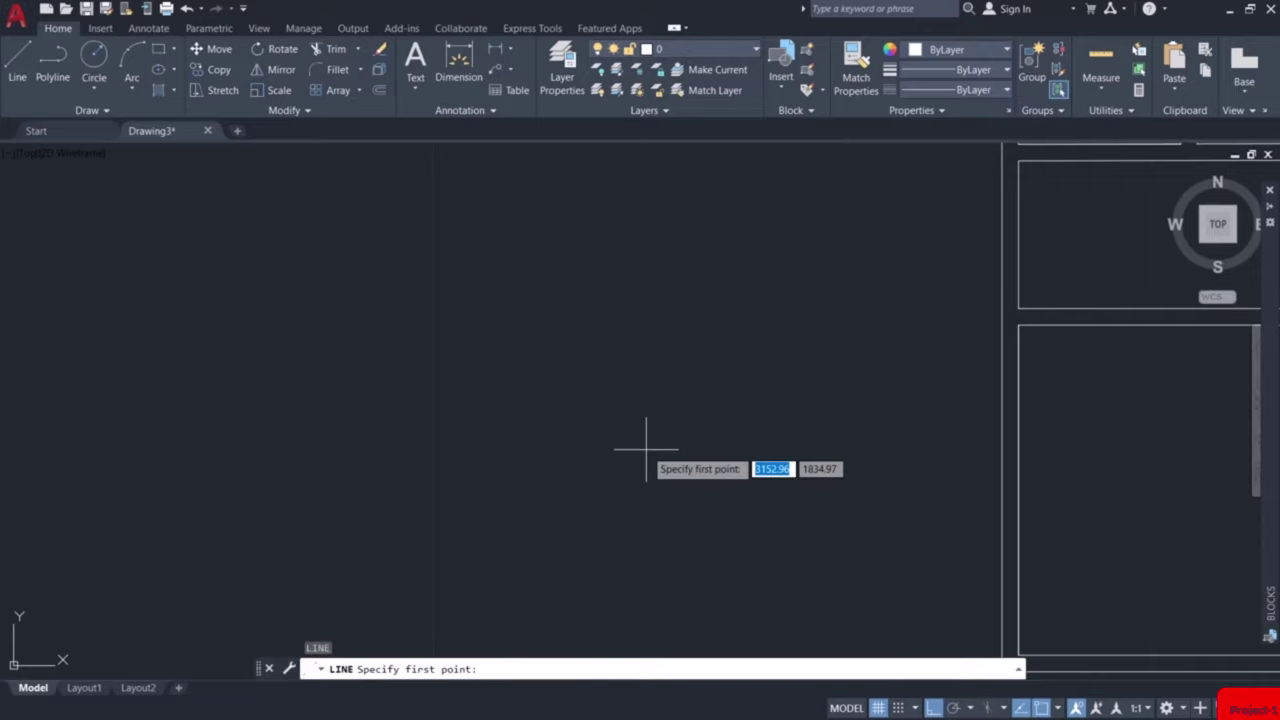
pyautogui.click(646, 449)
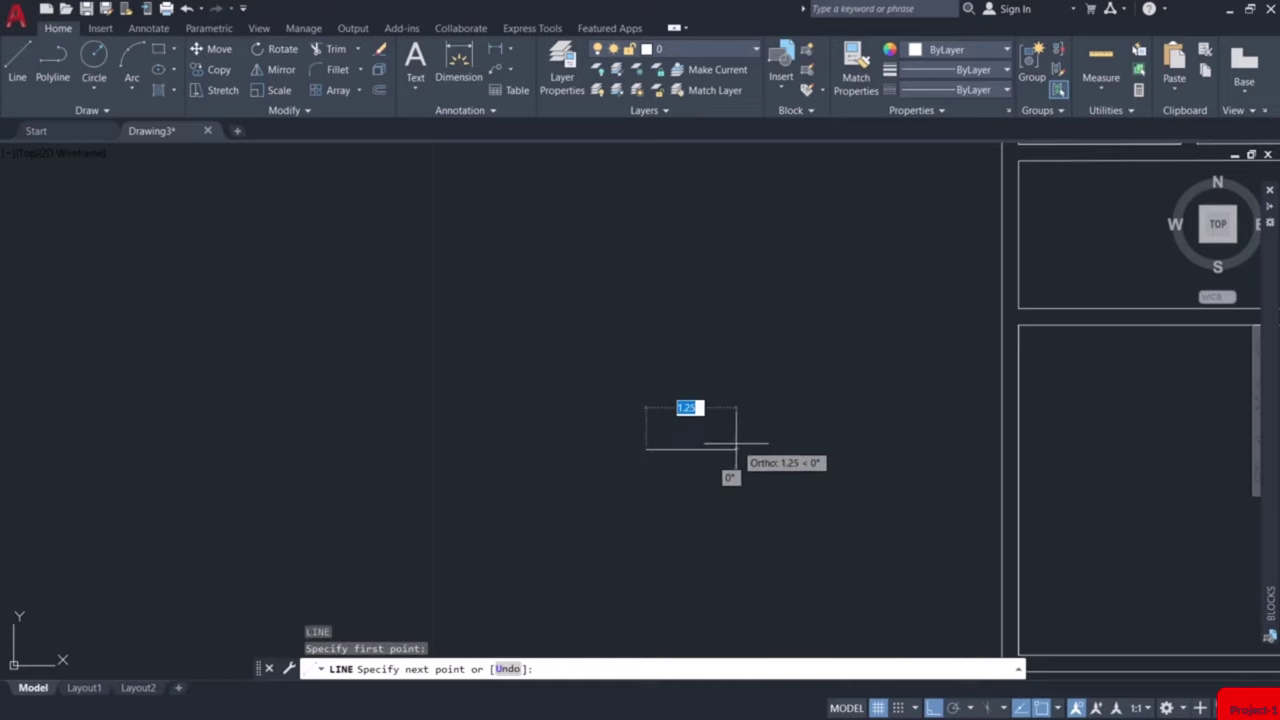
pyautogui.write('1')
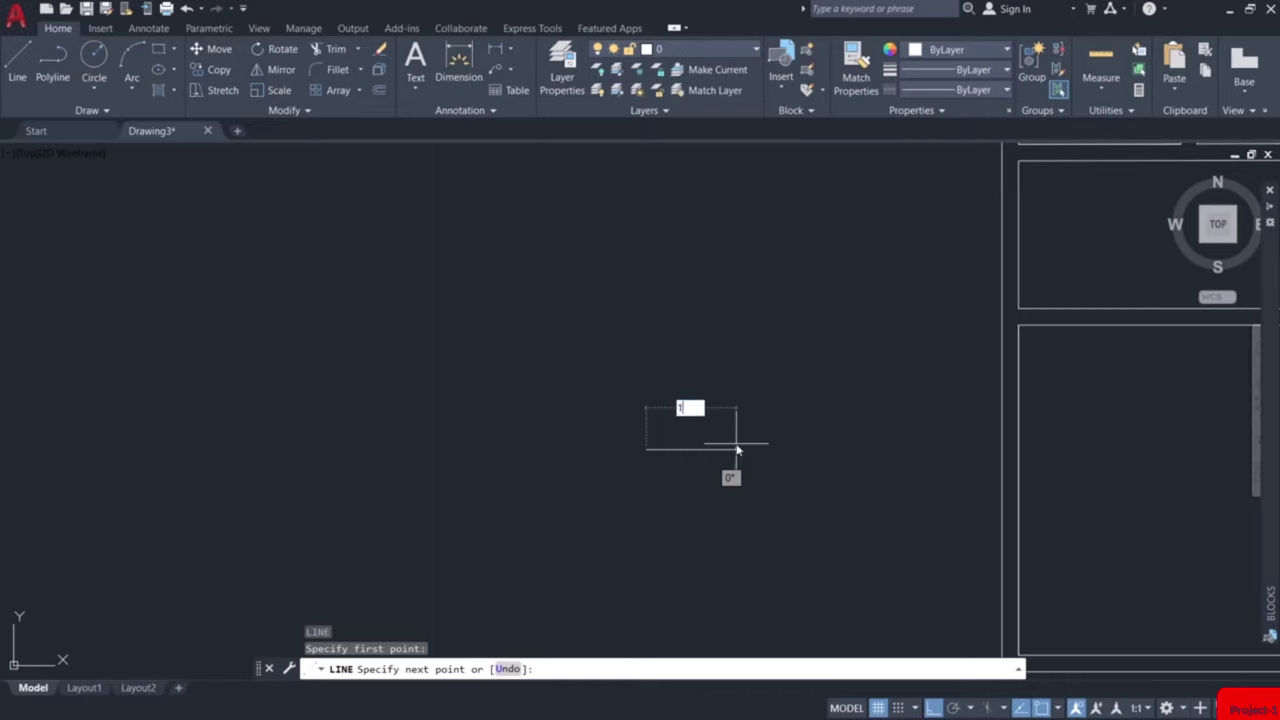
pyautogui.press('Return')
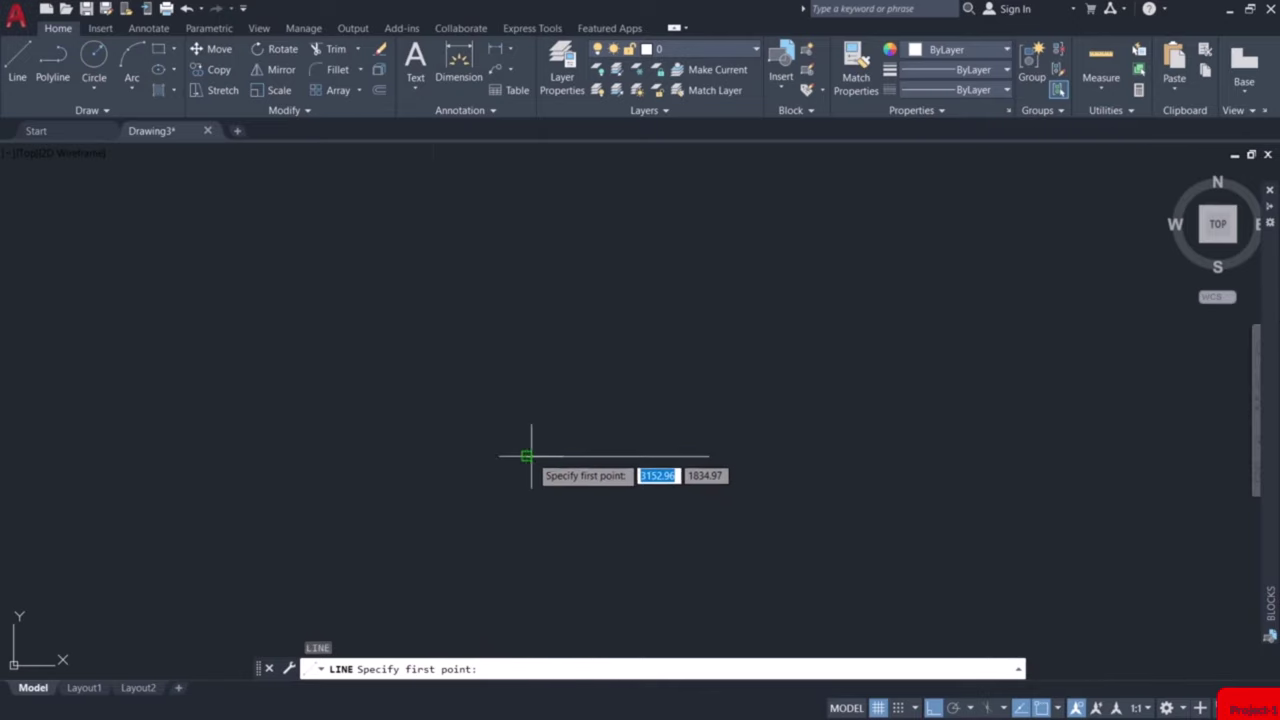
# Draw a vertical line 1 m long upward from the left end of the horizontal line.
pyautogui.click(527, 456)
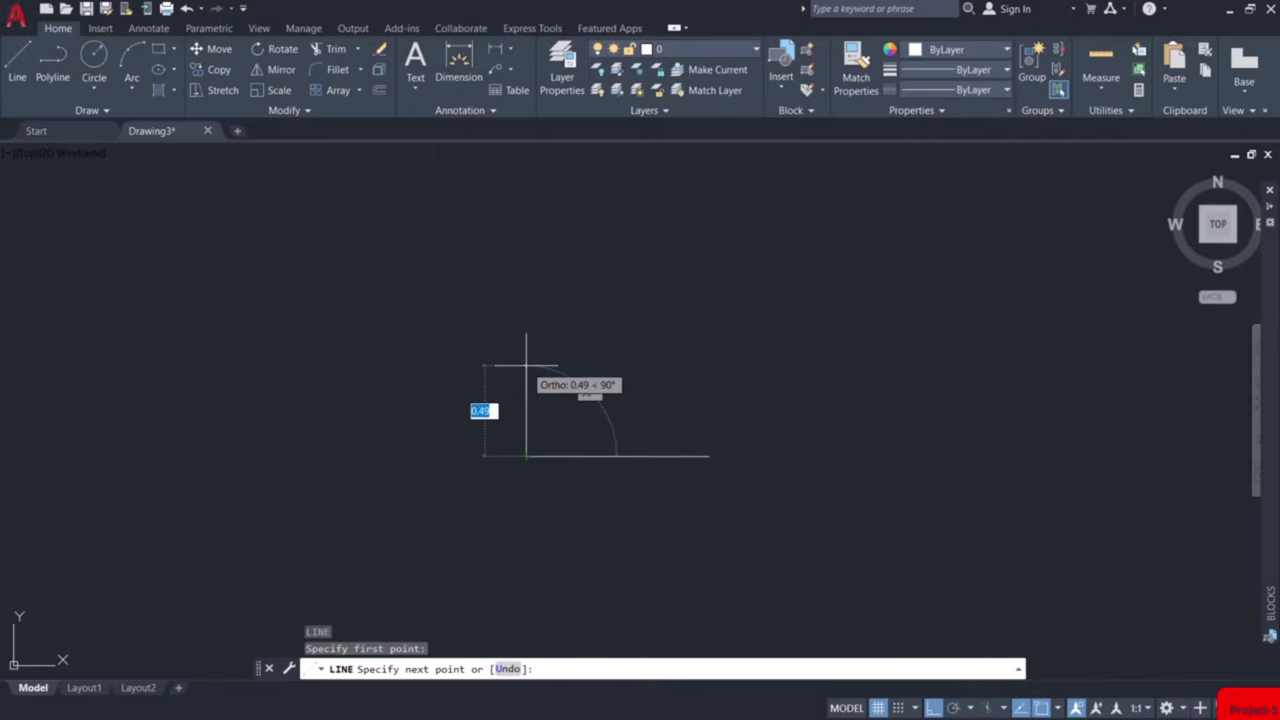
pyautogui.write('1')
pyautogui.press('Return')
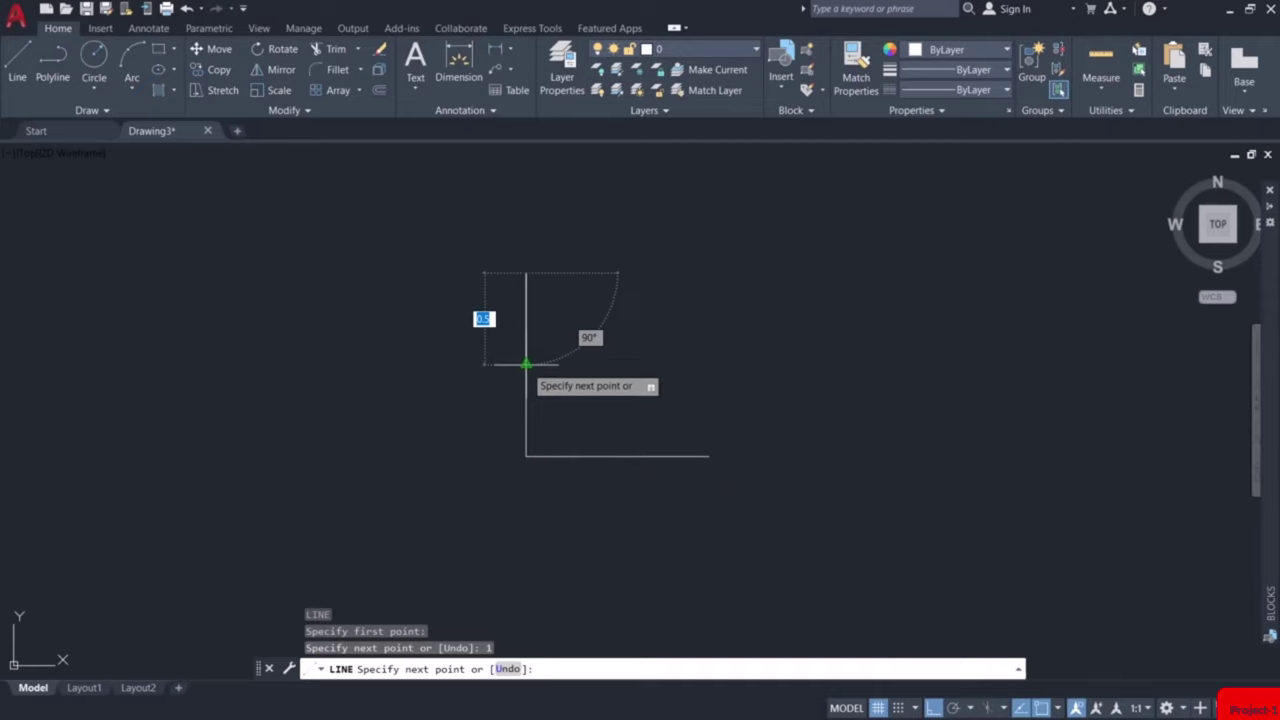
pyautogui.press('Escape')
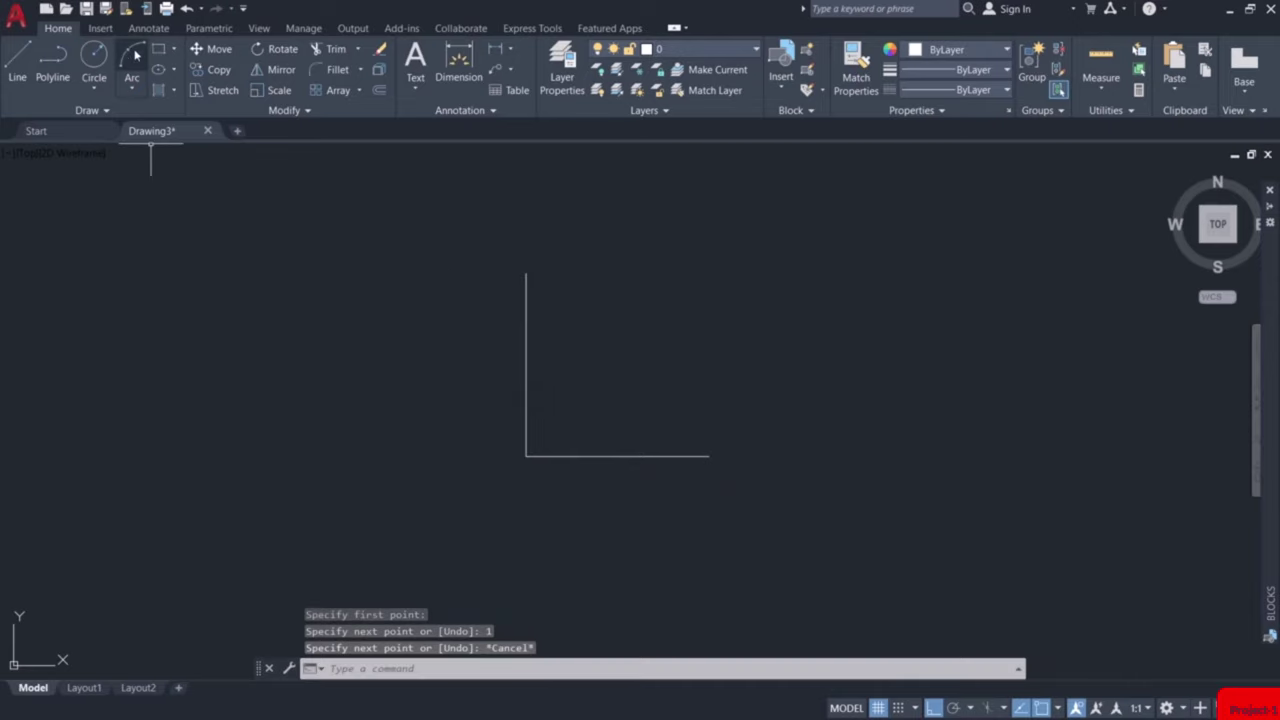
# Draw a Start, Center, End arc from the horizontal line's right end to the vertical line's top, centred on their shared corner.
pyautogui.click(133, 90)
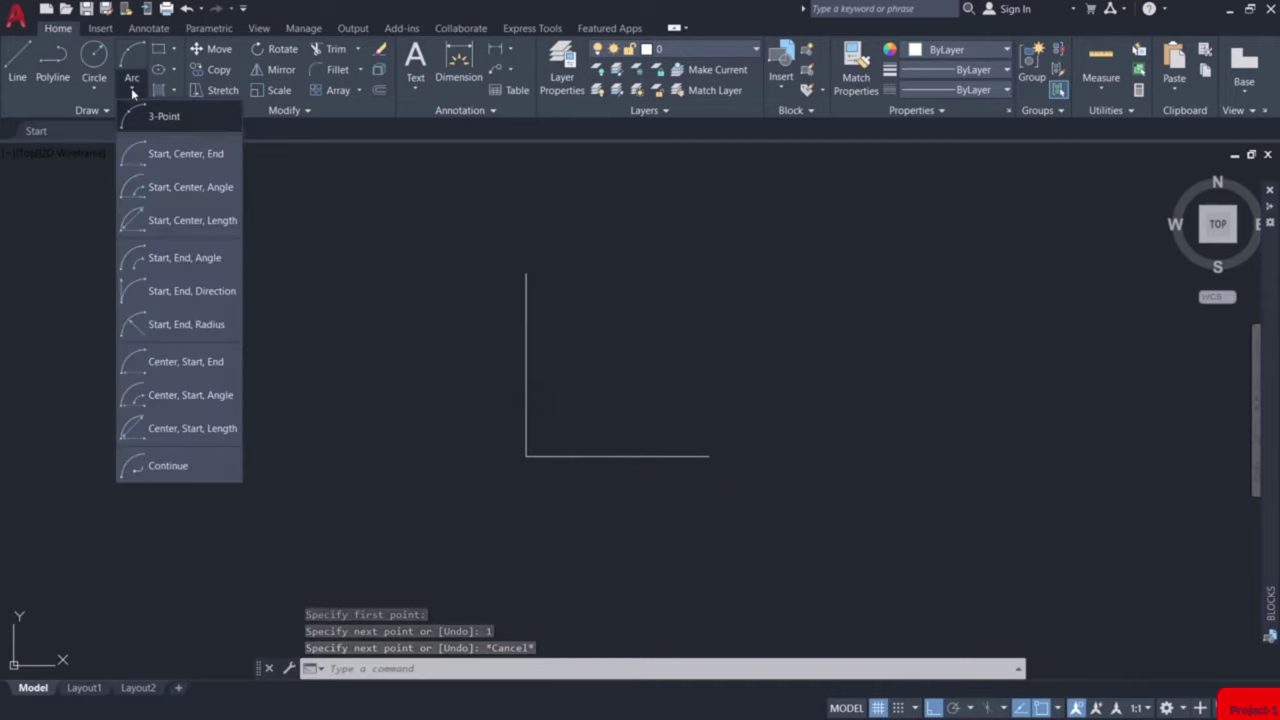
pyautogui.click(164, 116)
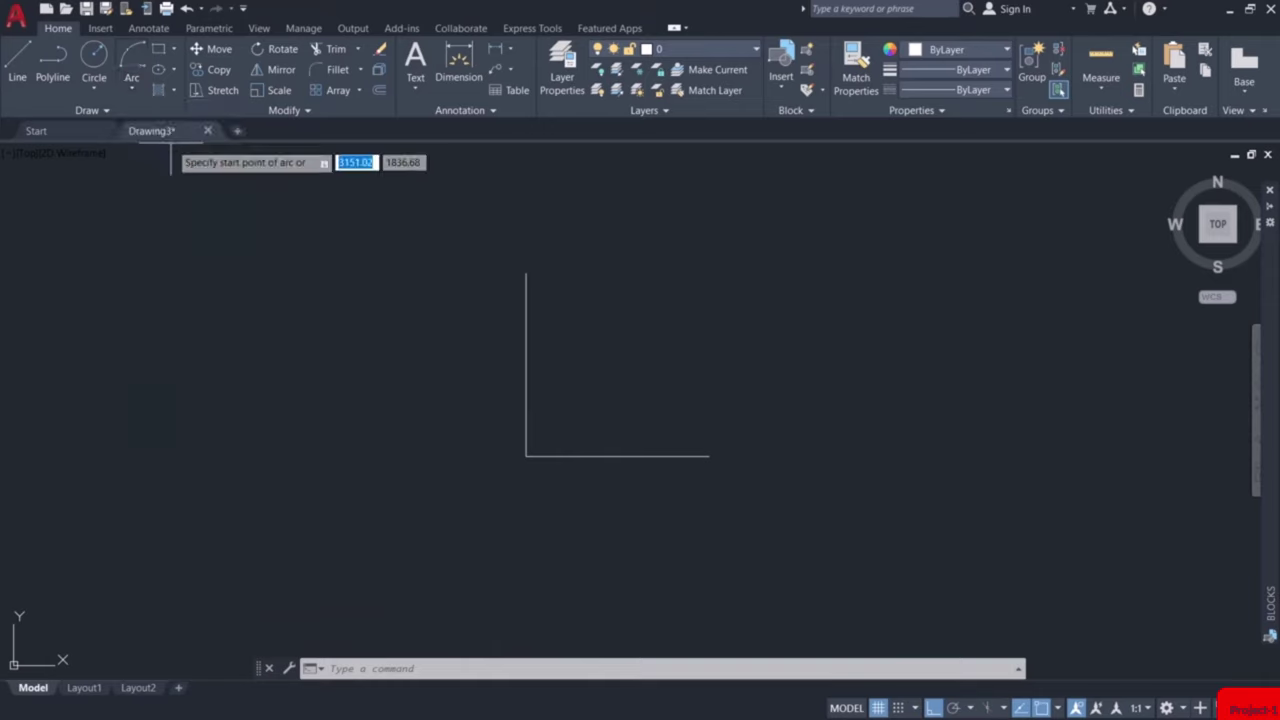
pyautogui.click(709, 456)
pyautogui.click(618, 456)
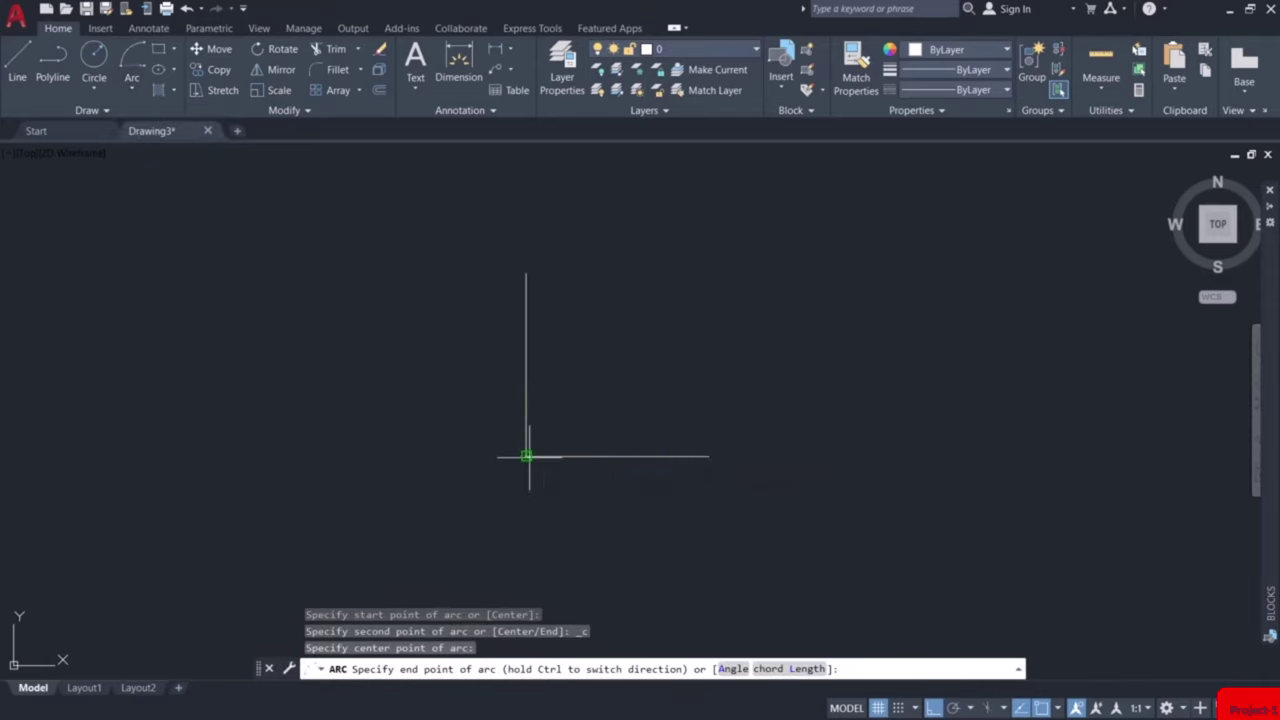
pyautogui.click(527, 274)
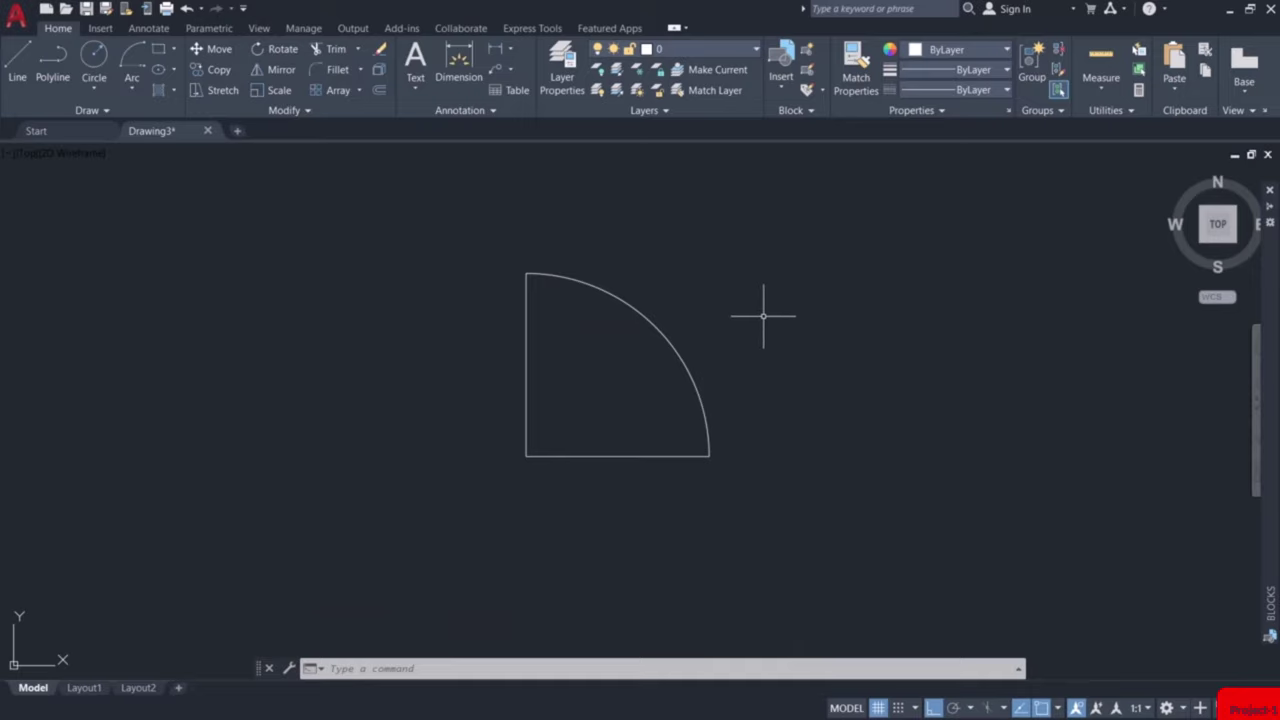
# Start a block definition with its base point at the door symbol's corner and its two lines and arc as objects.
pyautogui.write('ock')
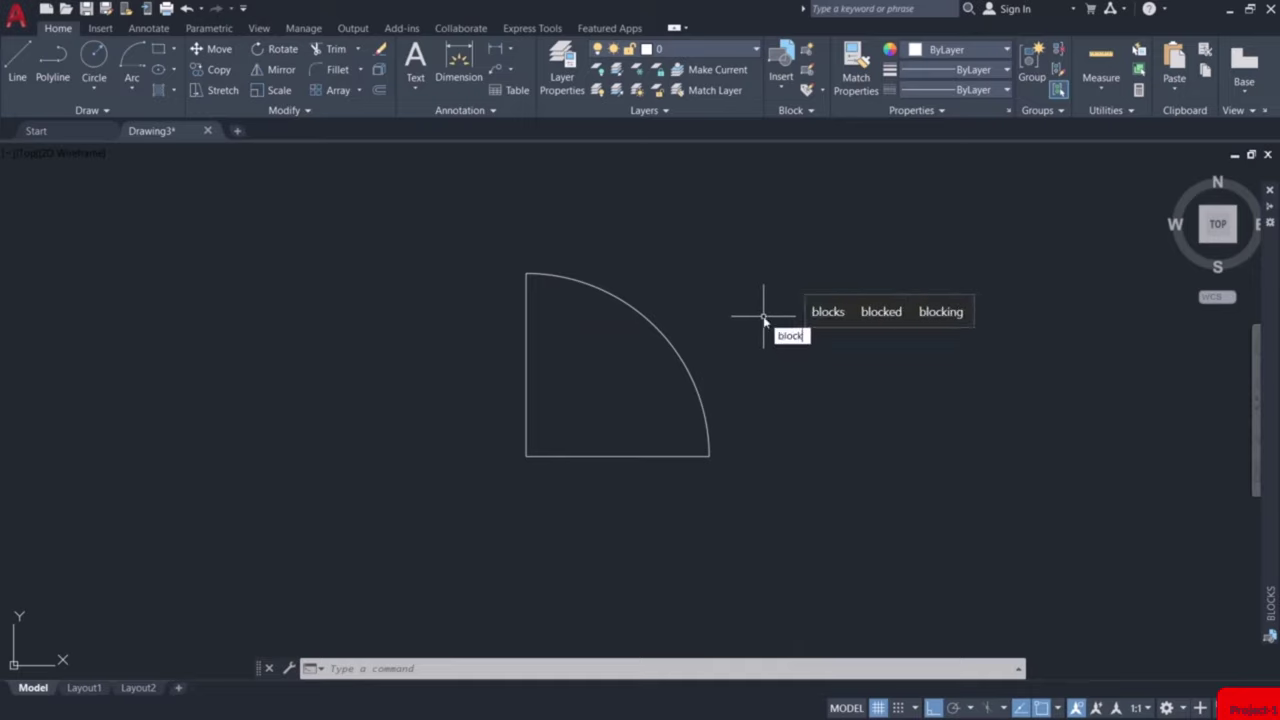
pyautogui.press('Return')
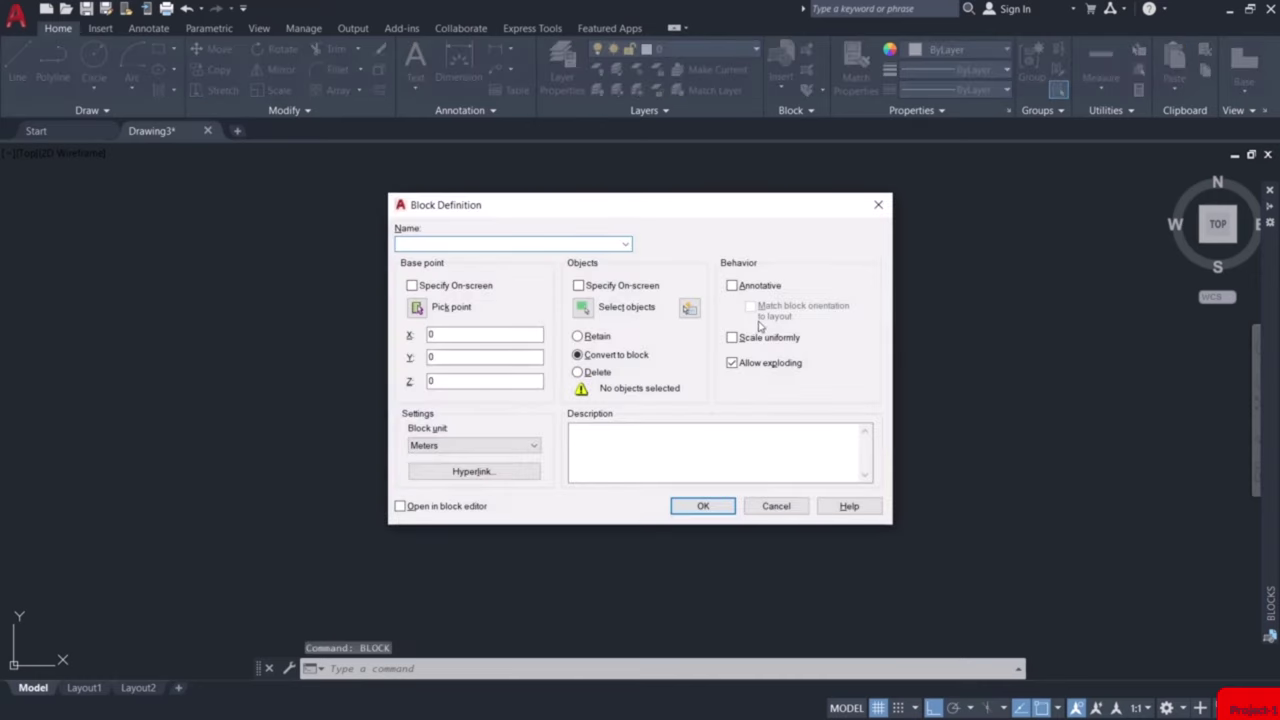
pyautogui.click(417, 309)
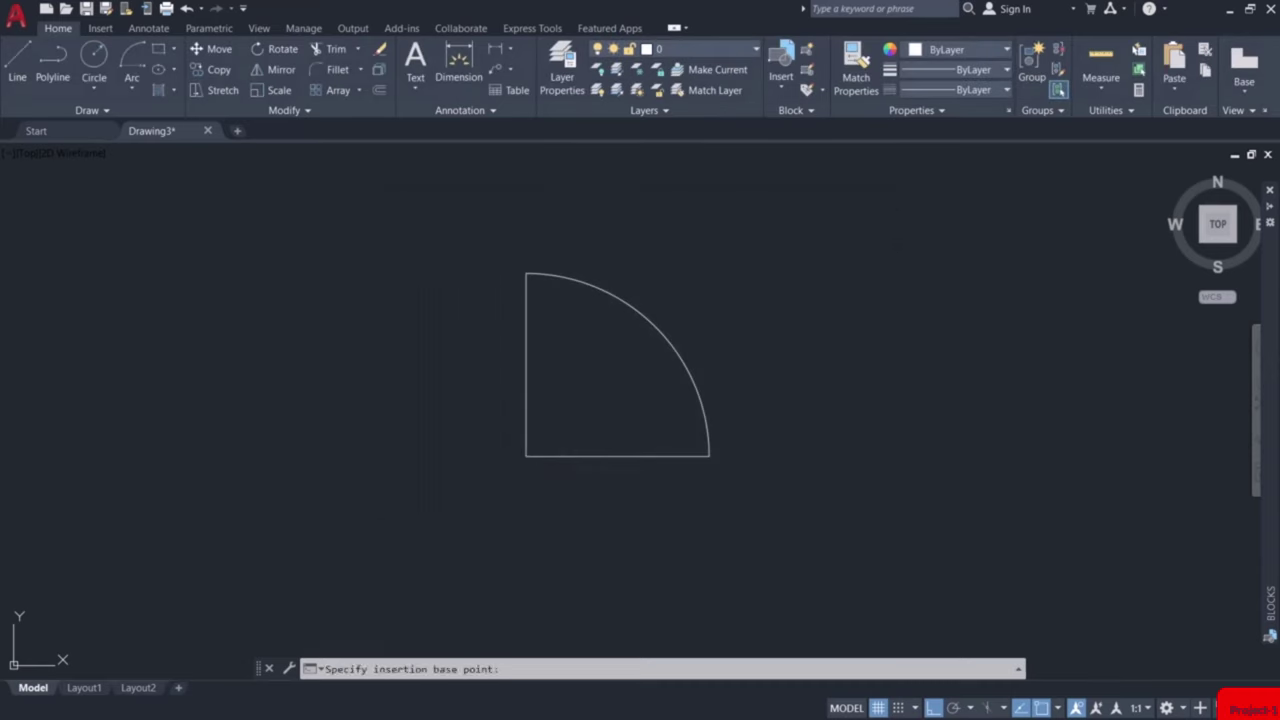
pyautogui.click(526, 457)
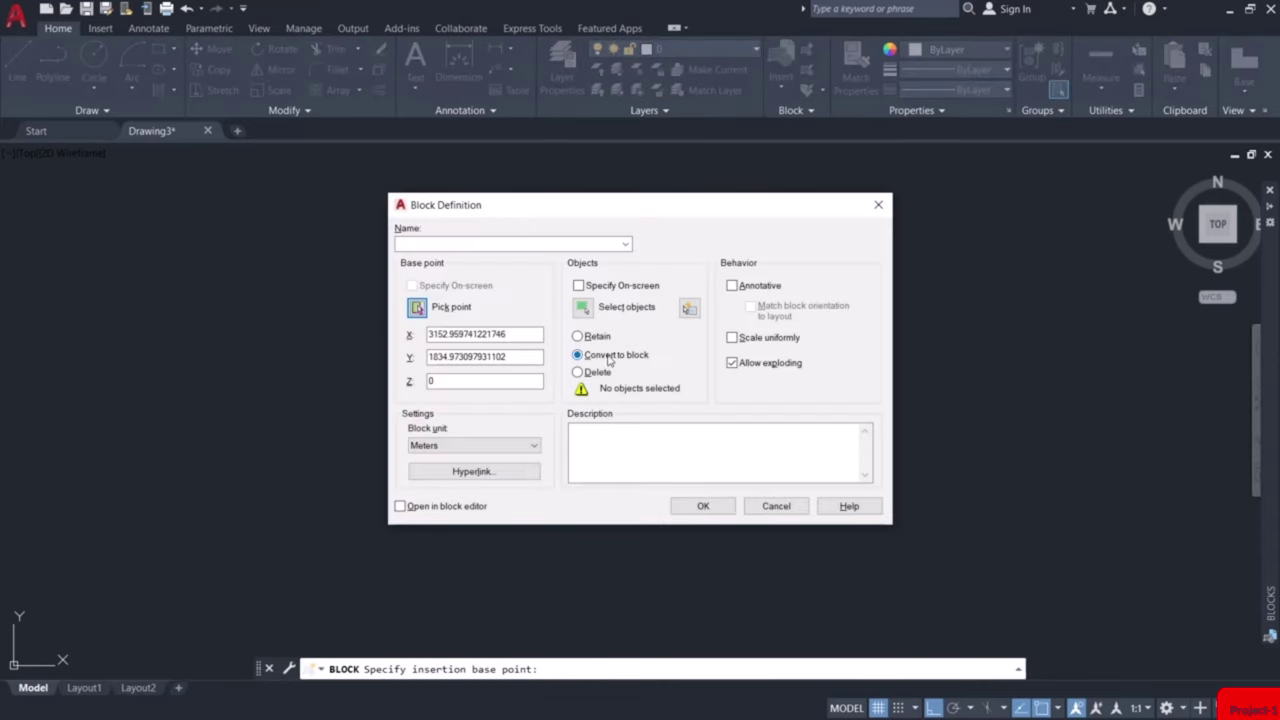
pyautogui.click(586, 309)
pyautogui.click(780, 243)
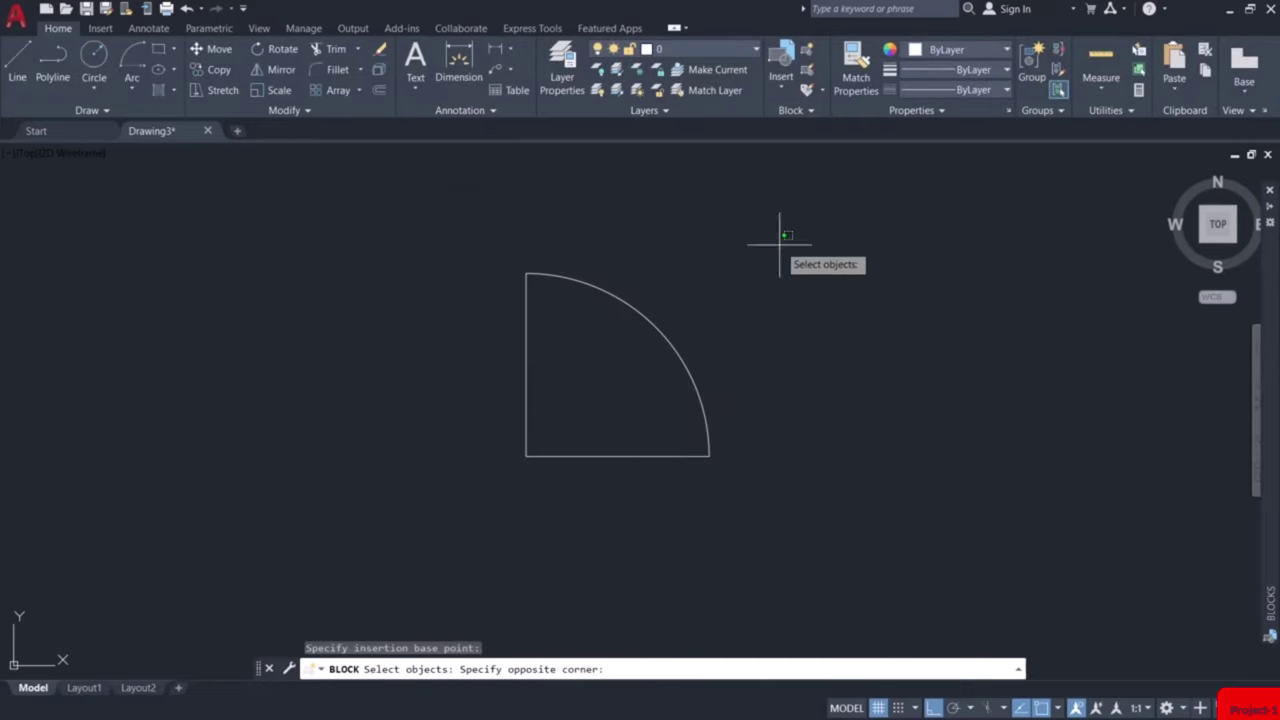
pyautogui.click(482, 489)
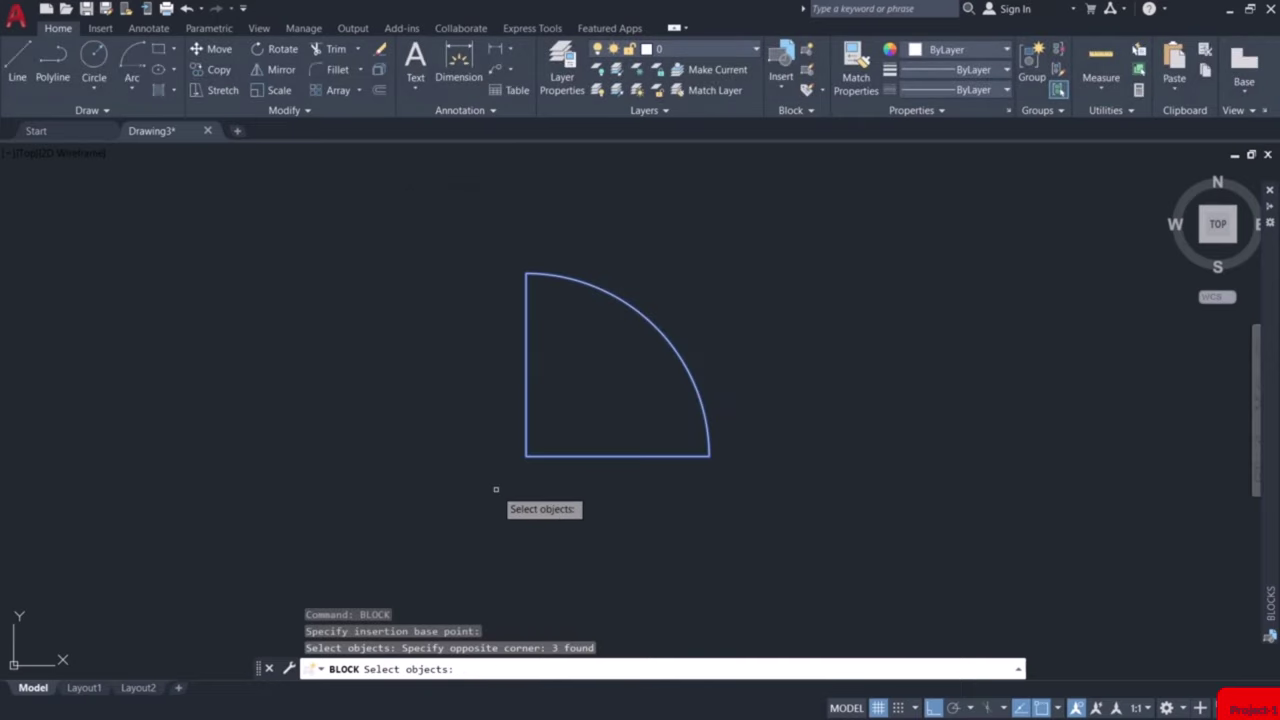
pyautogui.press('Return')
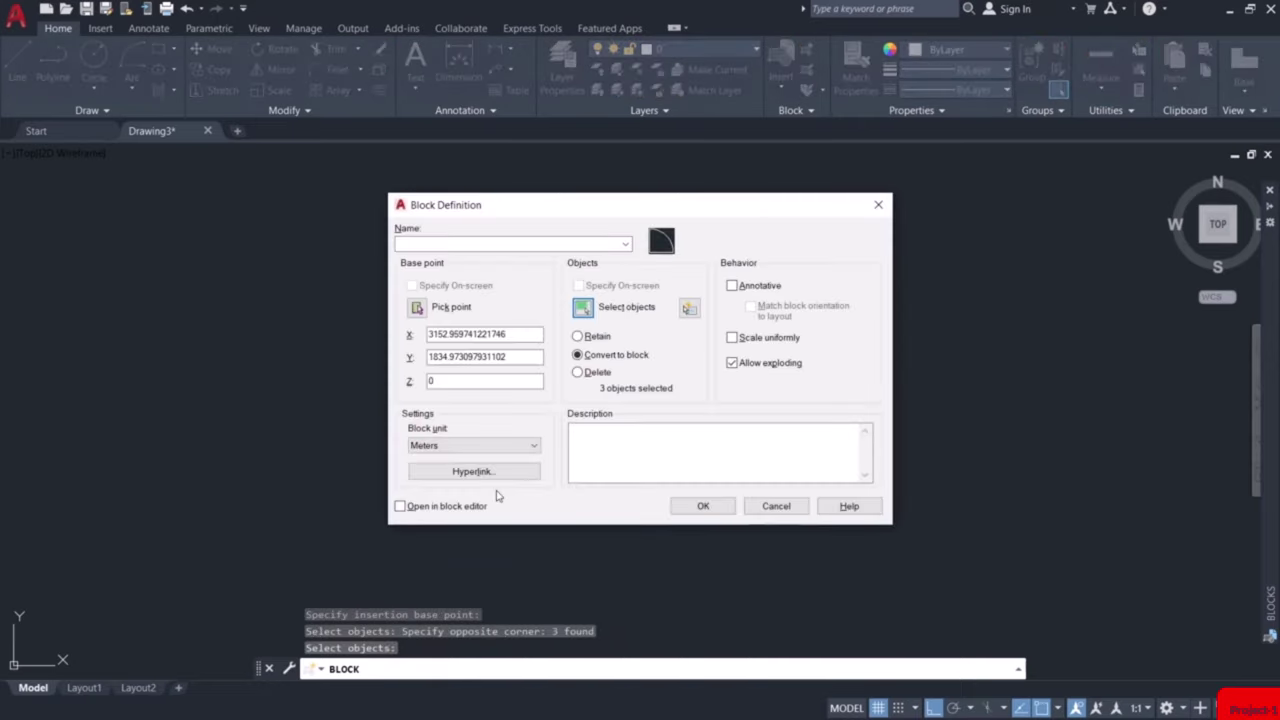
# Name the block Door and create it.
pyautogui.click(433, 244)
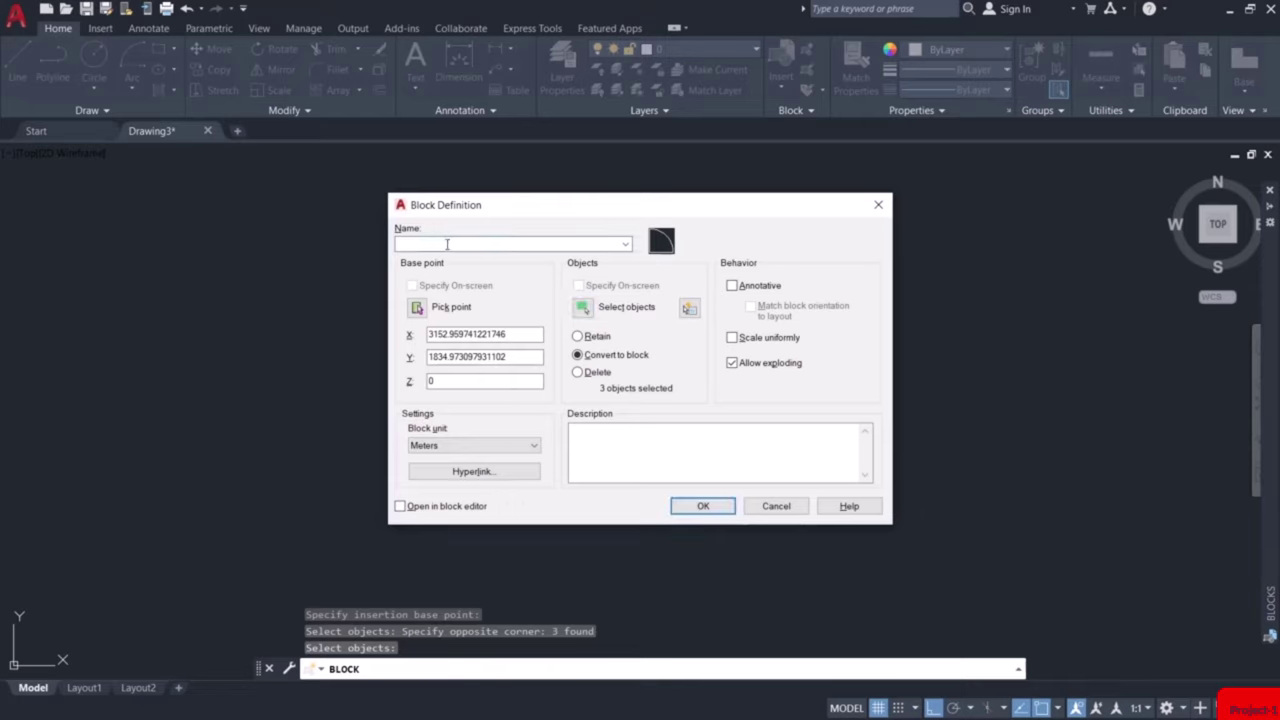
pyautogui.write('Door')
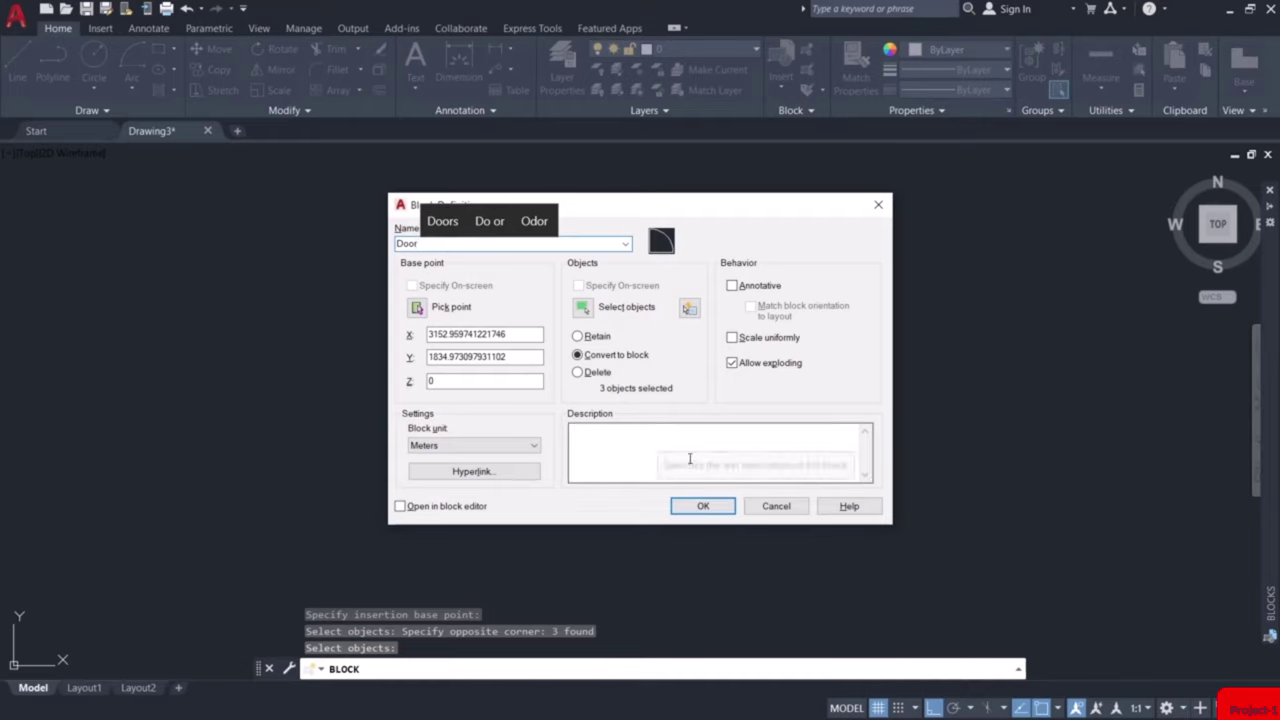
pyautogui.click(703, 506)
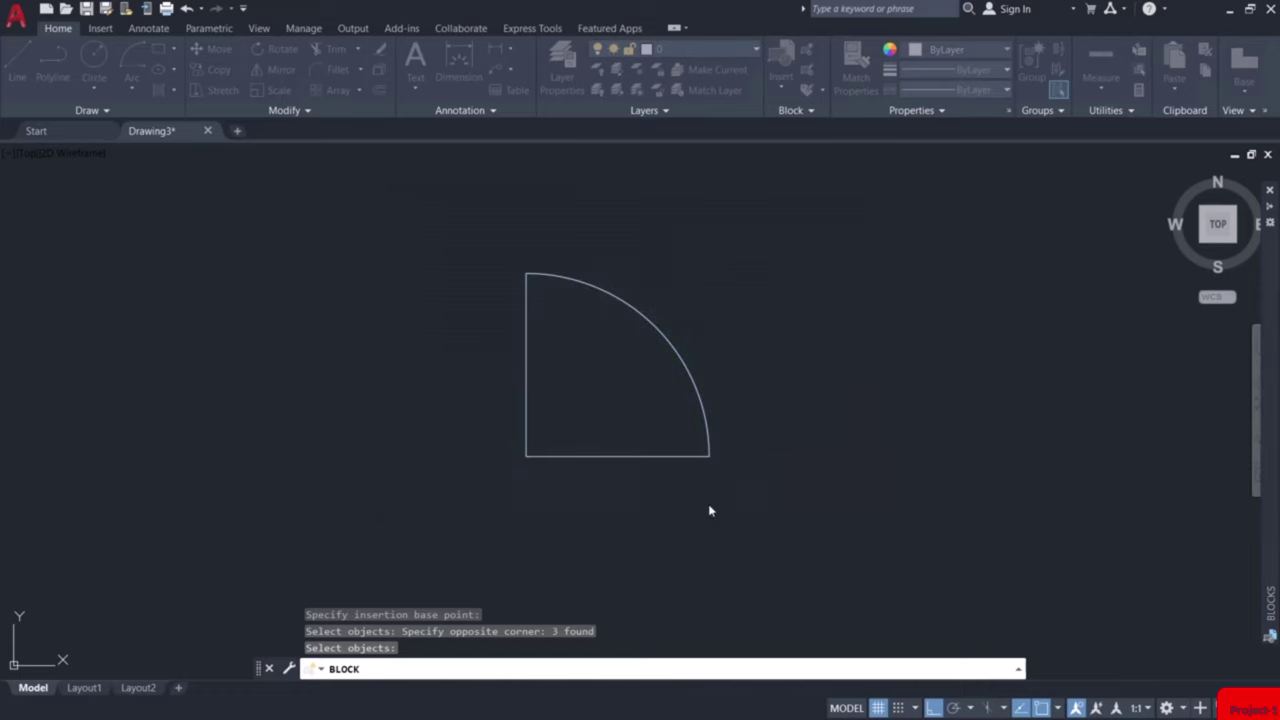
pyautogui.press('Return')
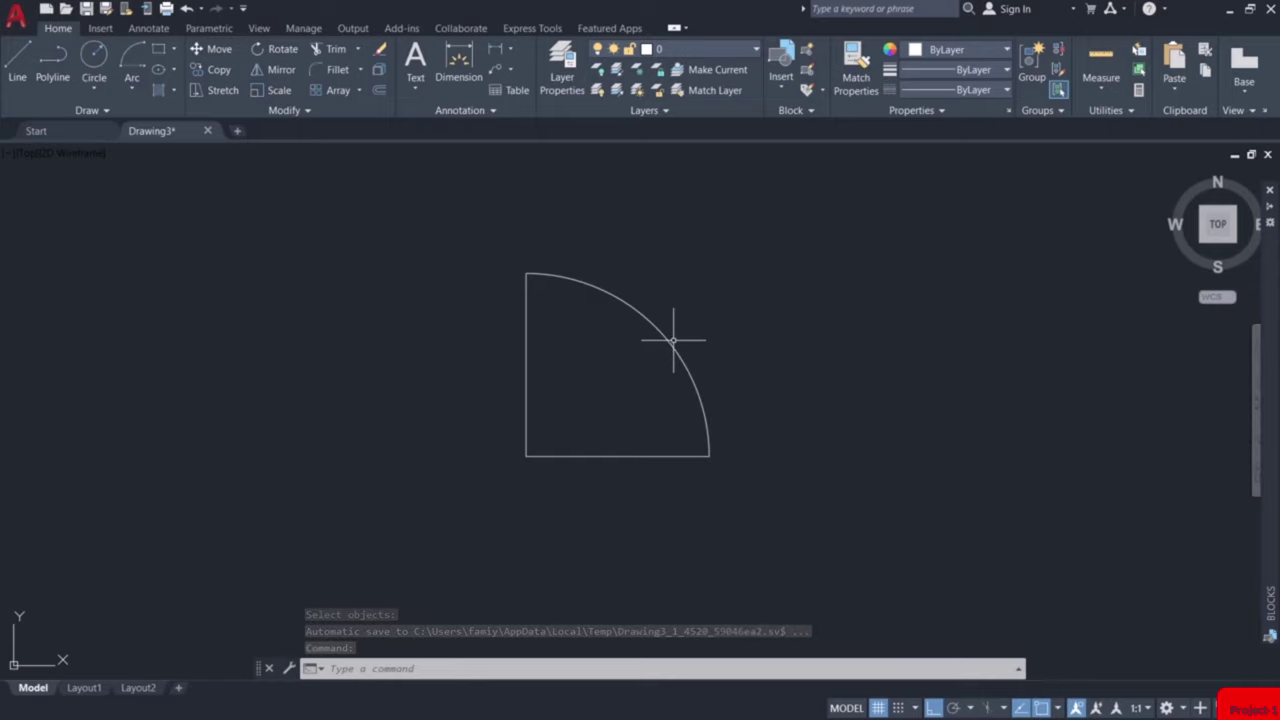
pyautogui.click(769, 259)
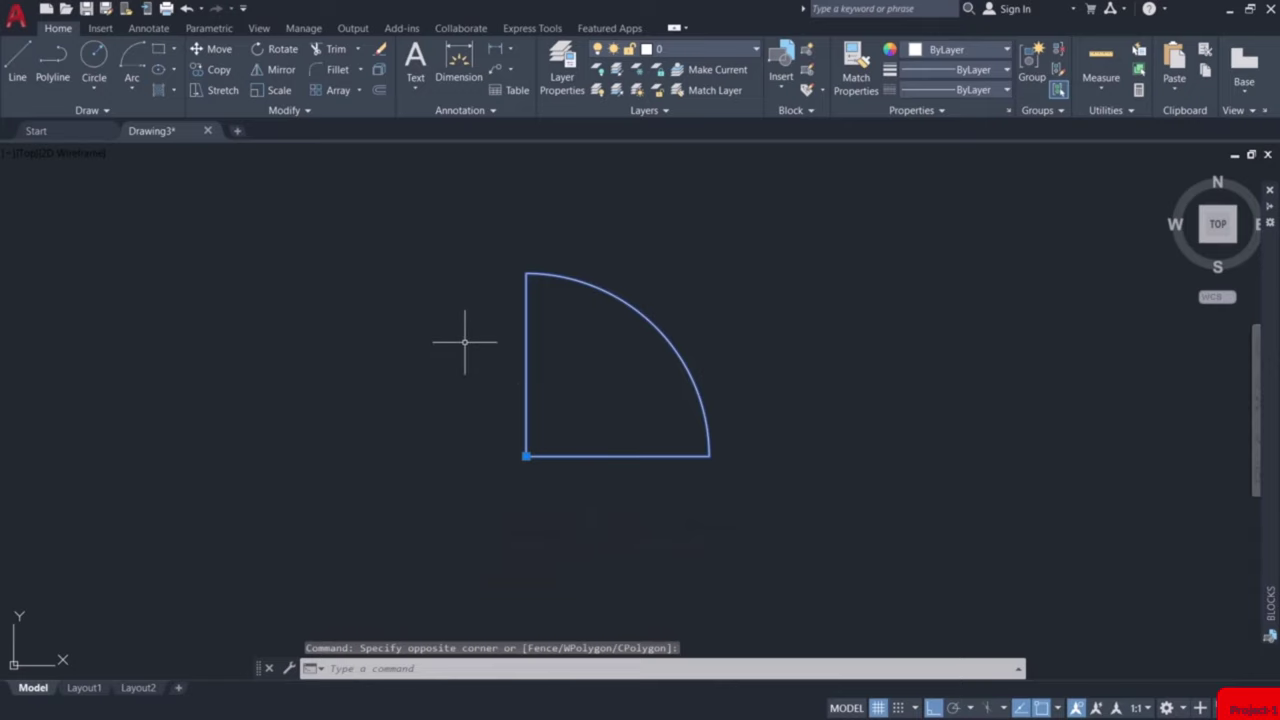
pyautogui.press('Escape')
pyautogui.click(673, 481)
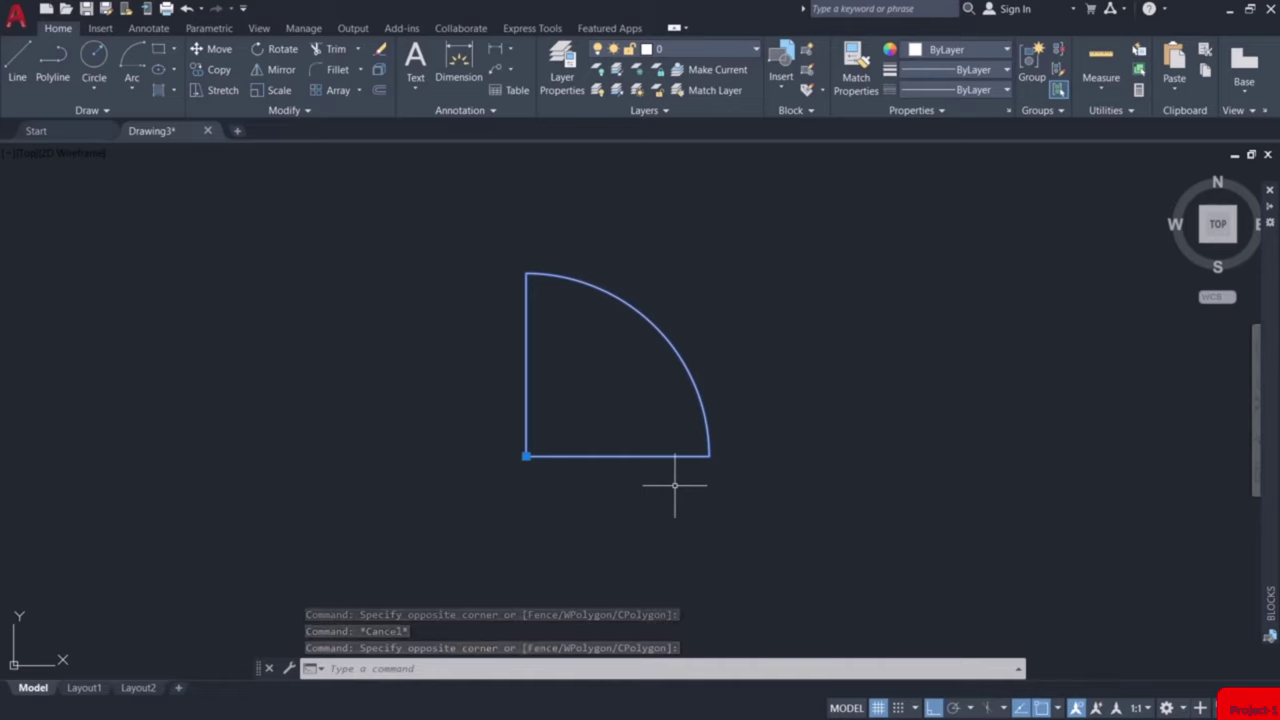
pyautogui.click(218, 70)
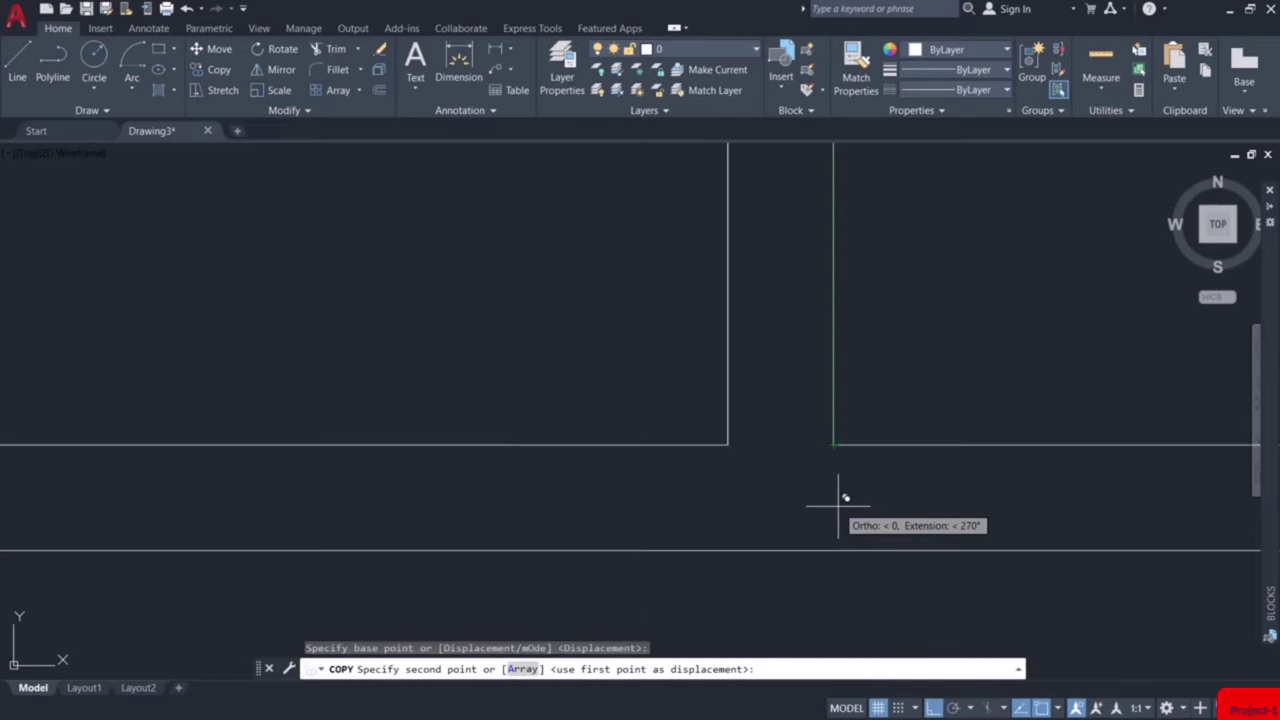
pyautogui.press('Escape')
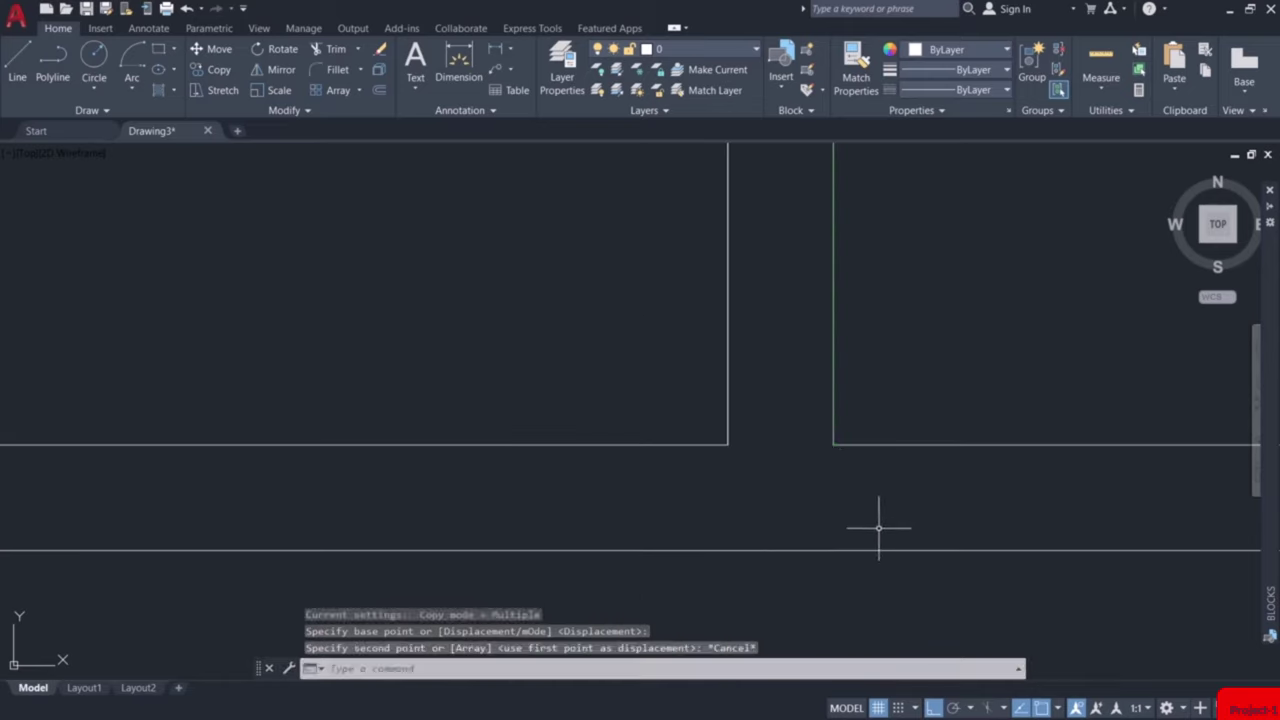
# Draw a short vertical line across the bottom wall, from the lower-left inner corner of the bottom-right room to the outer wall line.
pyautogui.write('l')
pyautogui.press('Return')
pyautogui.click(832, 445)
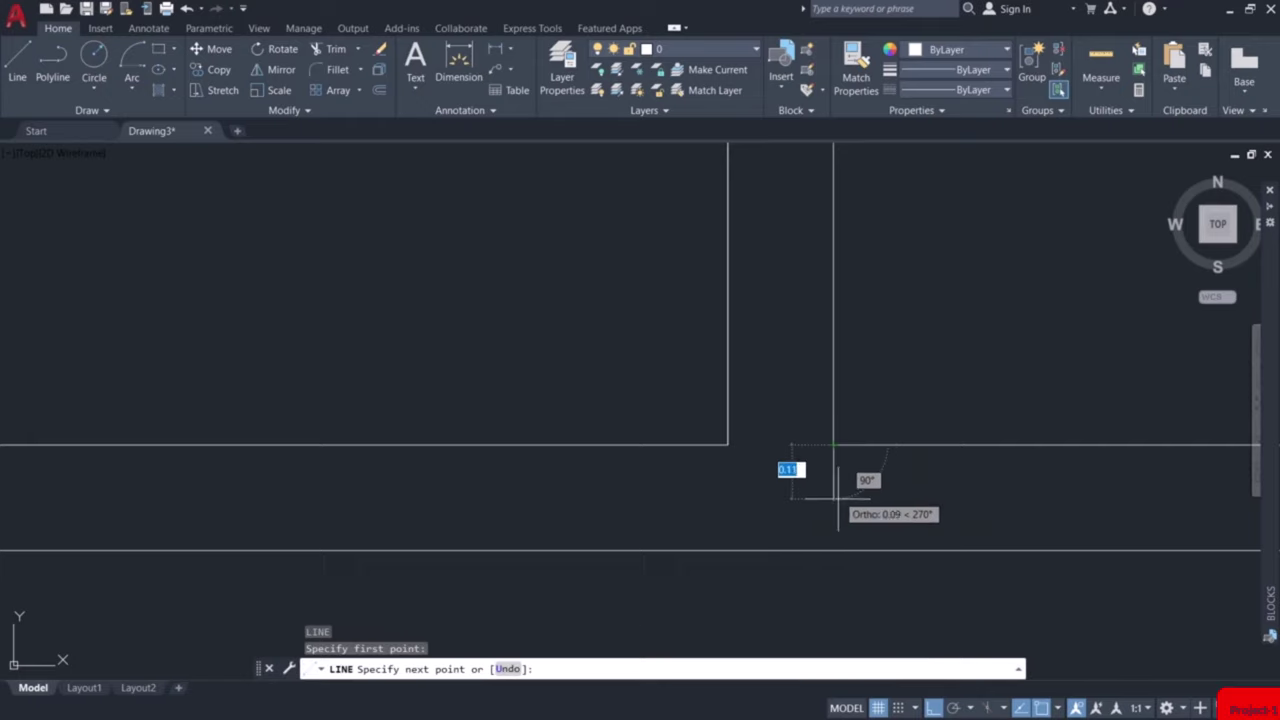
pyautogui.click(832, 550)
pyautogui.press('Escape')
pyautogui.scroll(-5, 834, 549)
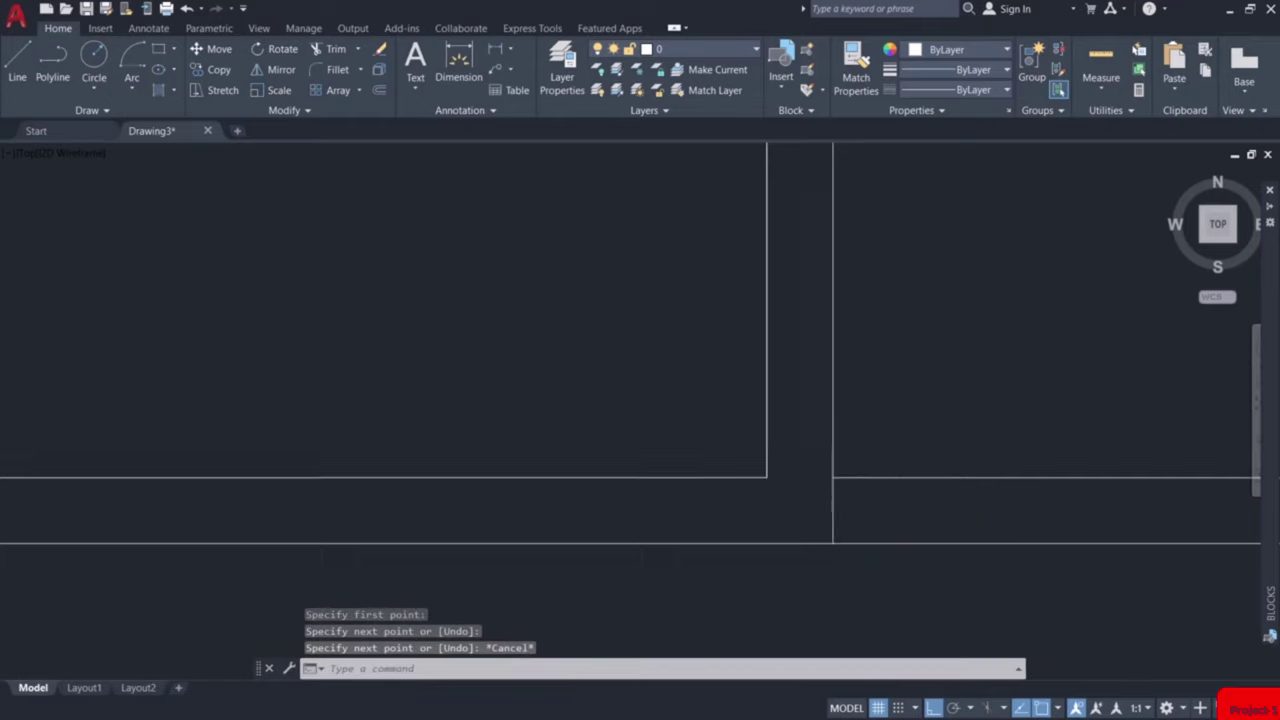
pyautogui.click(564, 414)
pyautogui.click(514, 491)
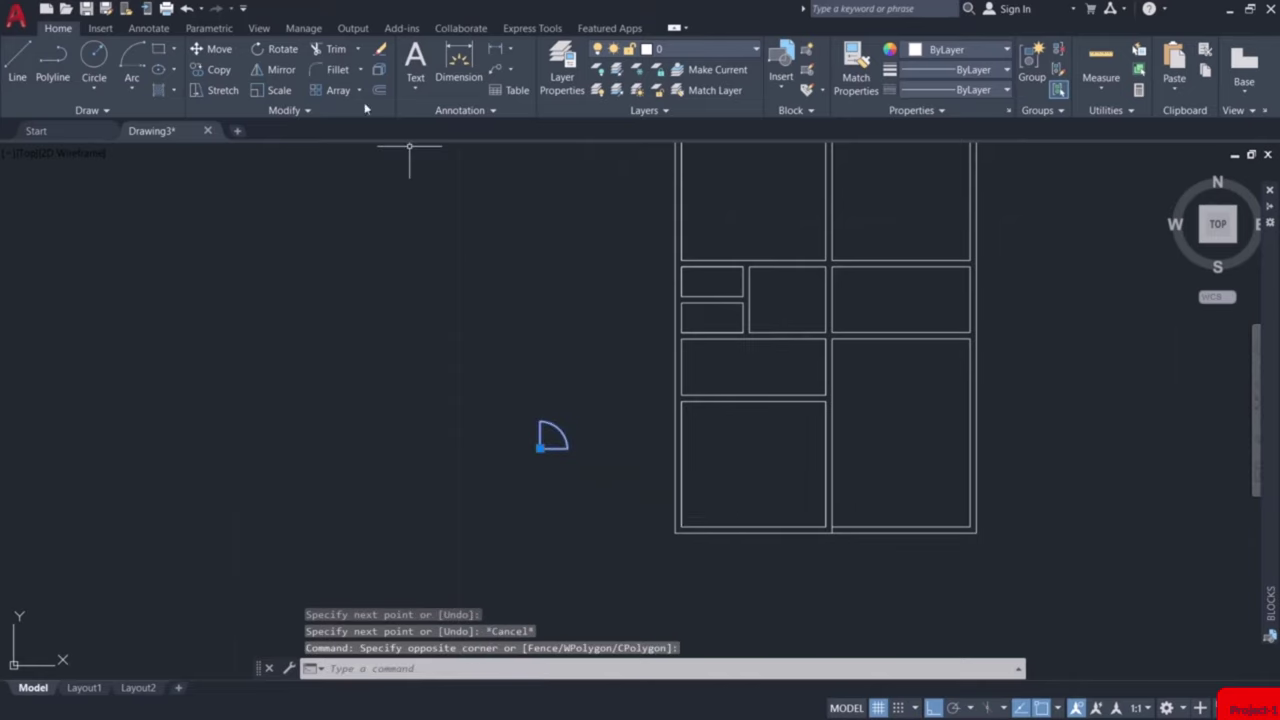
pyautogui.click(218, 69)
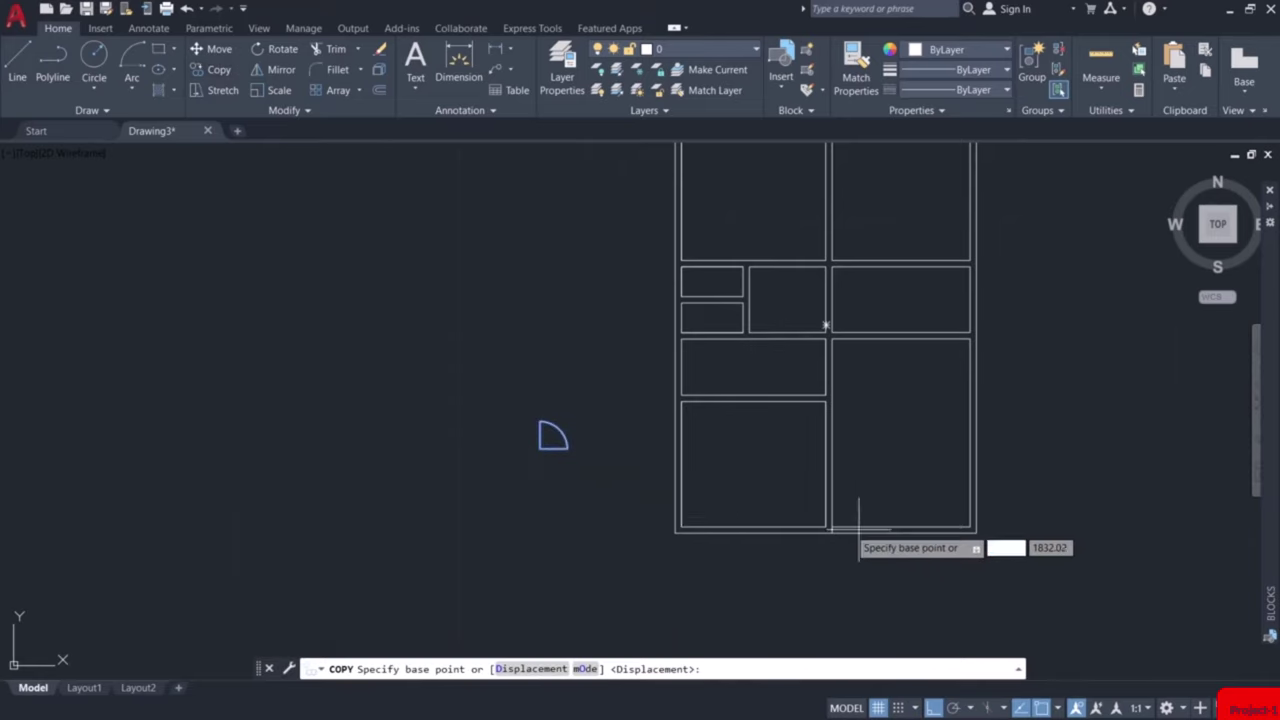
pyautogui.scroll(5, 837, 525)
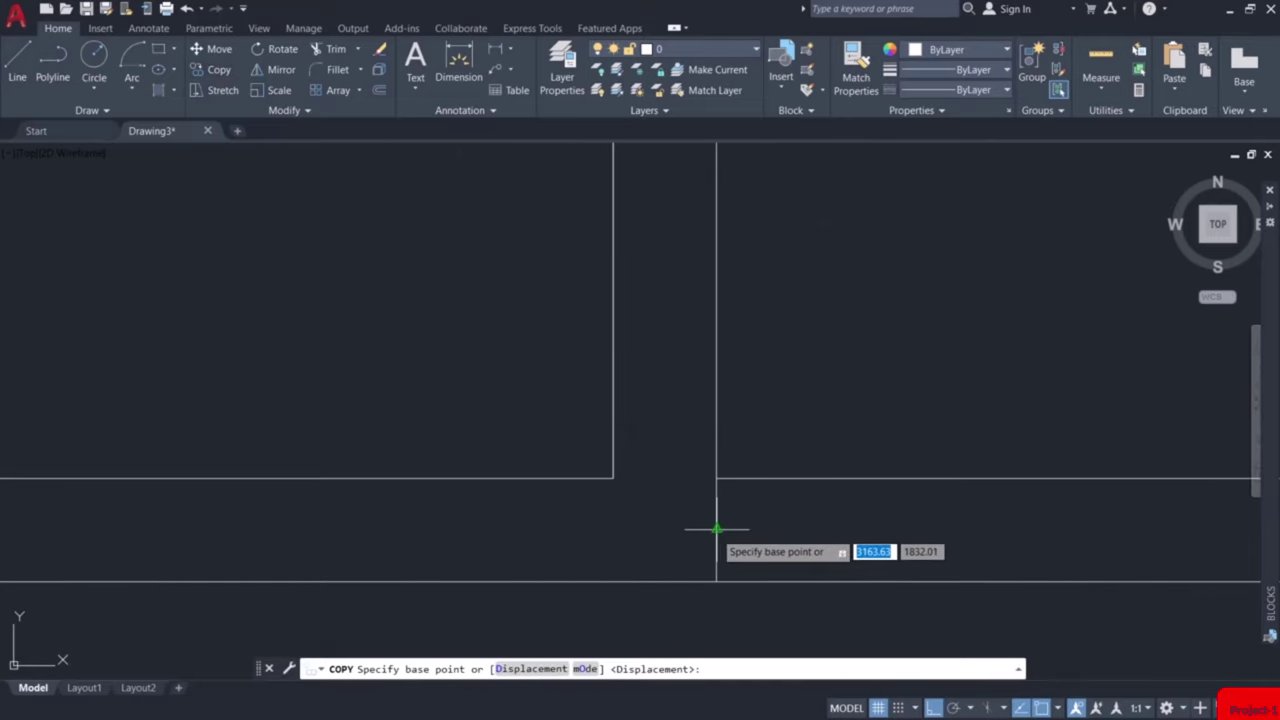
pyautogui.click(714, 532)
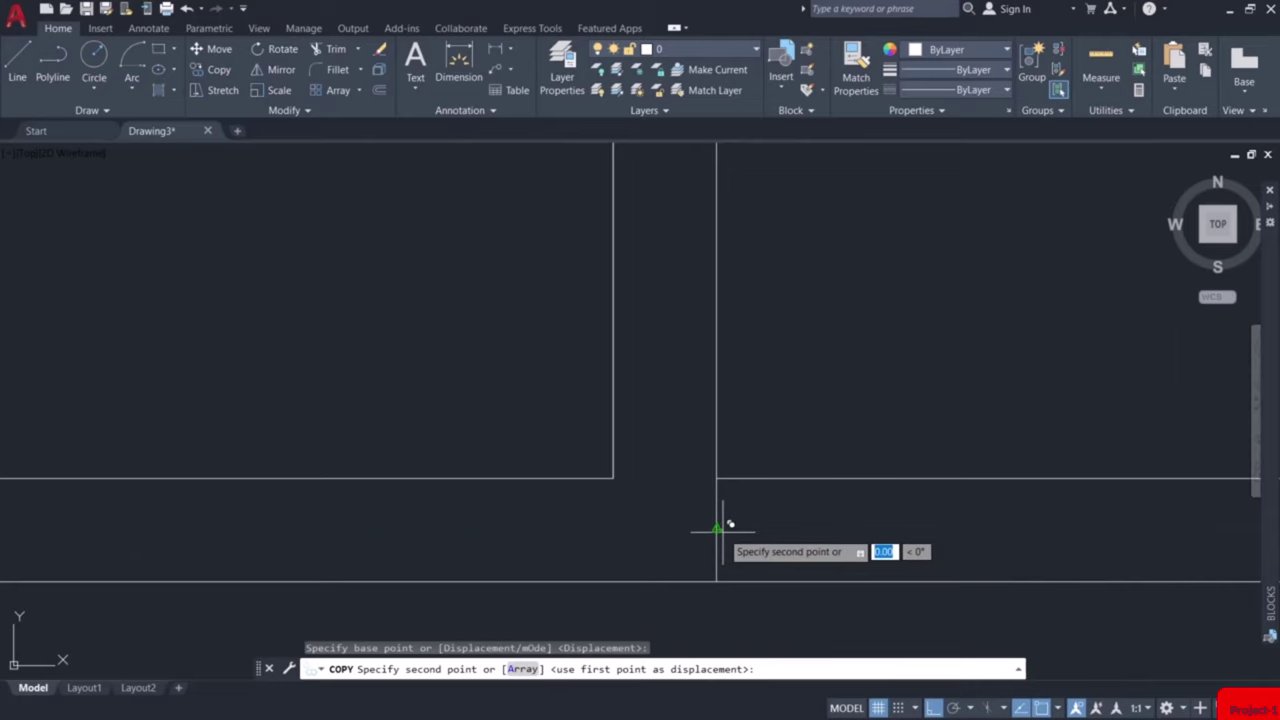
pyautogui.press('Escape')
# Copy the door block from its corner to the midpoint of the short vertical line across the bottom wall.
pyautogui.scroll(-10, 732, 530)
pyautogui.click(389, 323)
pyautogui.click(286, 449)
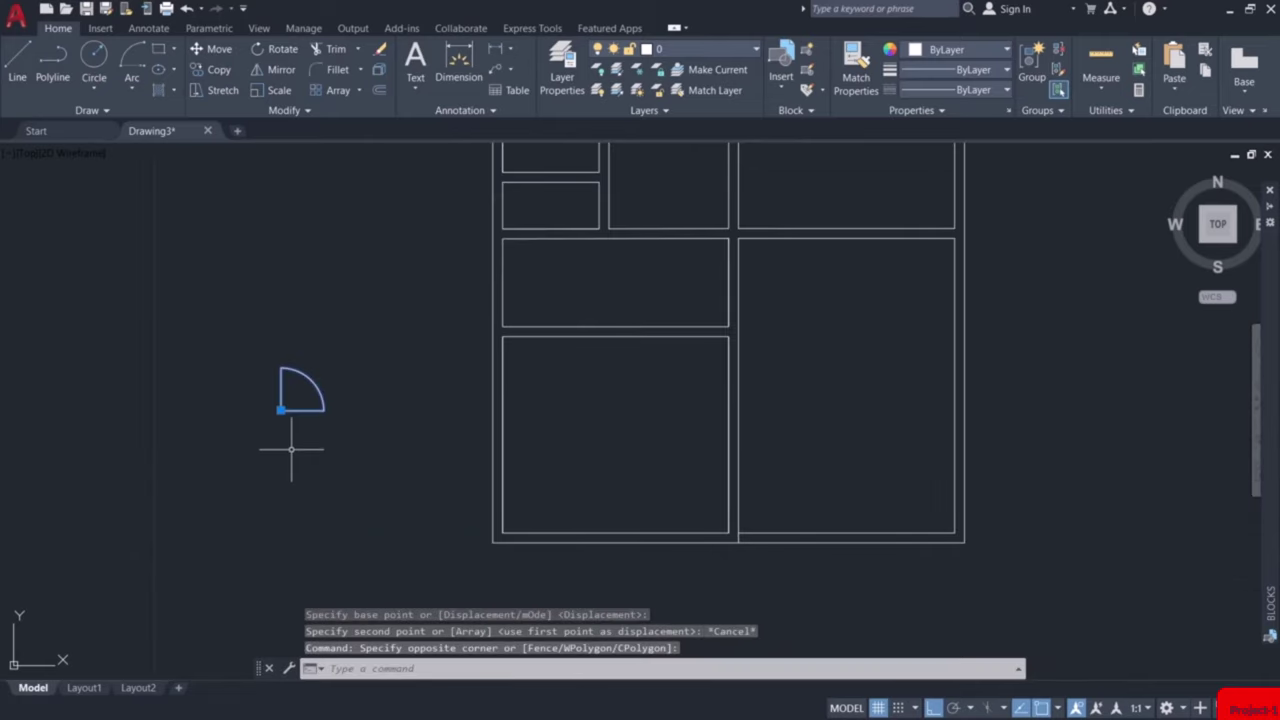
pyautogui.click(224, 74)
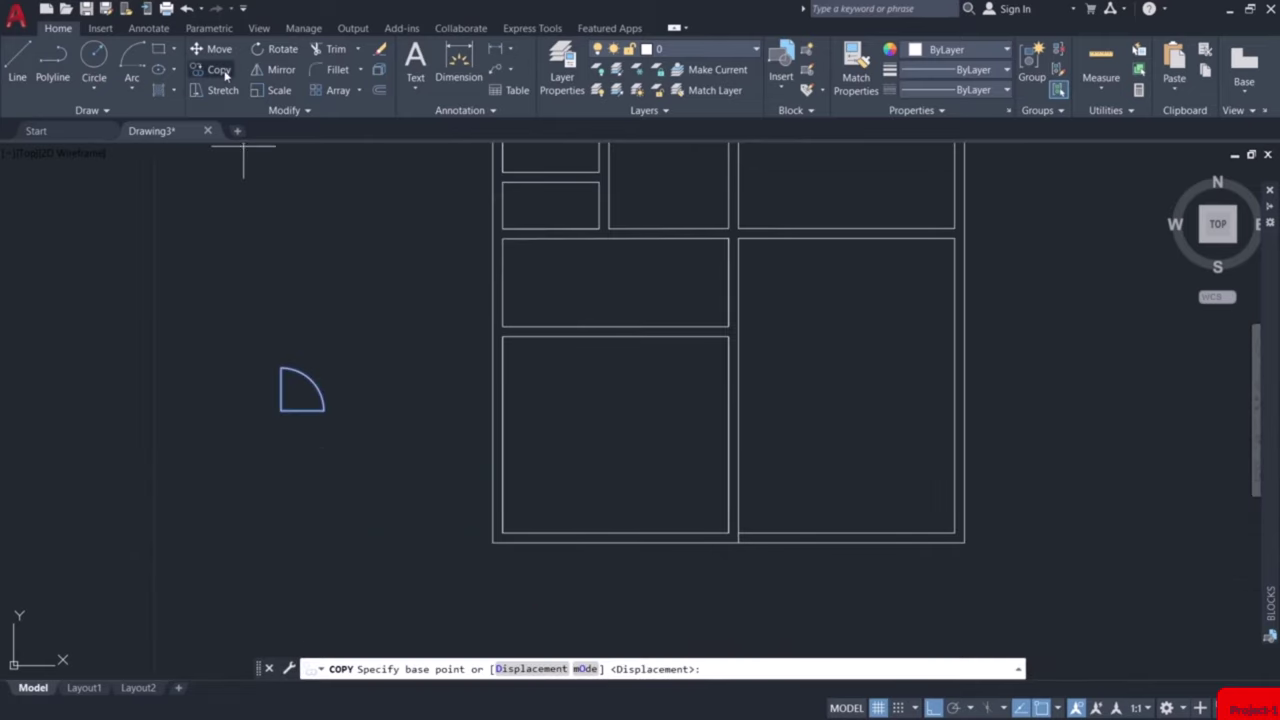
pyautogui.click(281, 410)
pyautogui.scroll(8, 797, 541)
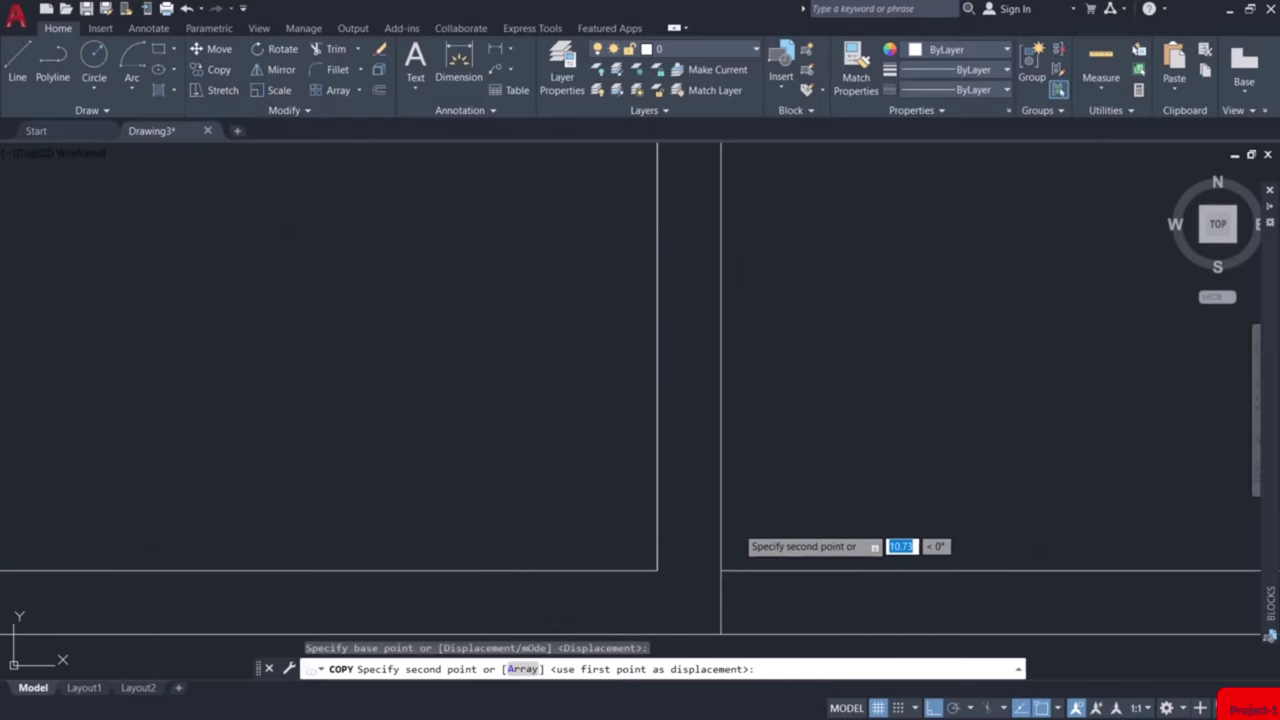
pyautogui.click(722, 601)
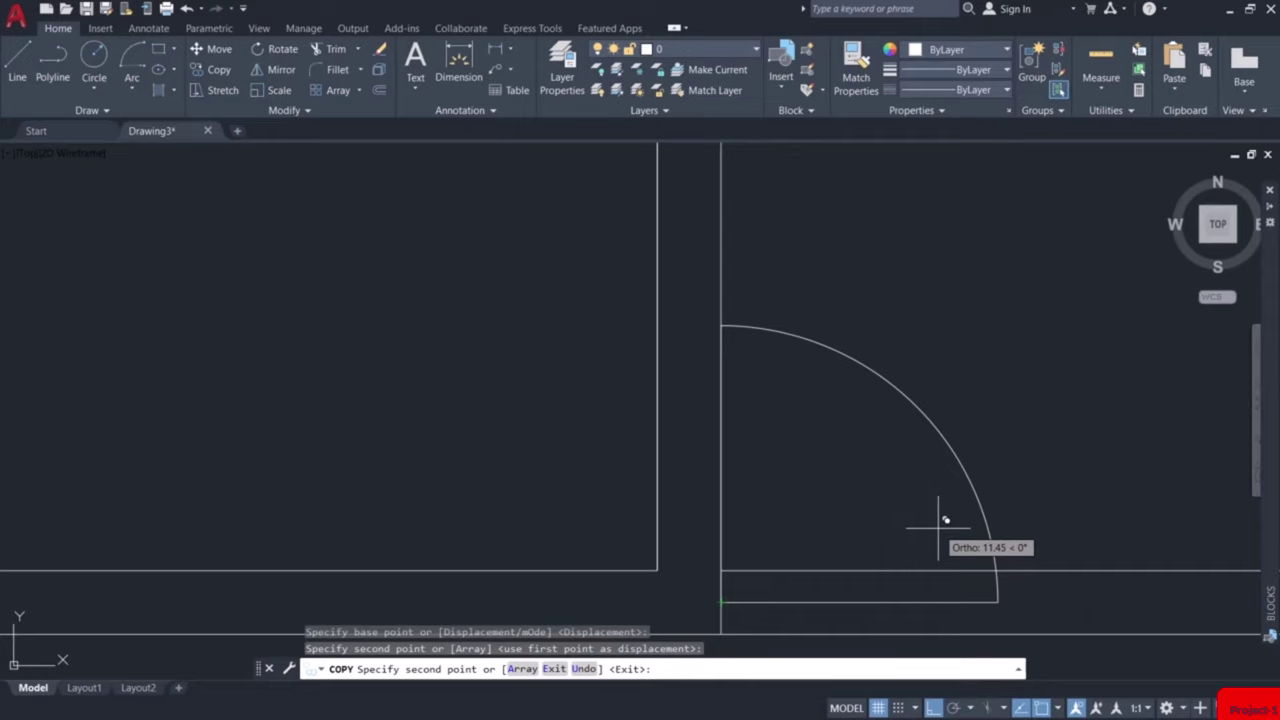
pyautogui.moveTo(945, 520)
pyautogui.mouseDown(button='middle')
pyautogui.moveTo(931, 523)
pyautogui.moveTo(857, 448)
pyautogui.mouseUp(button='middle')
pyautogui.press('Escape')
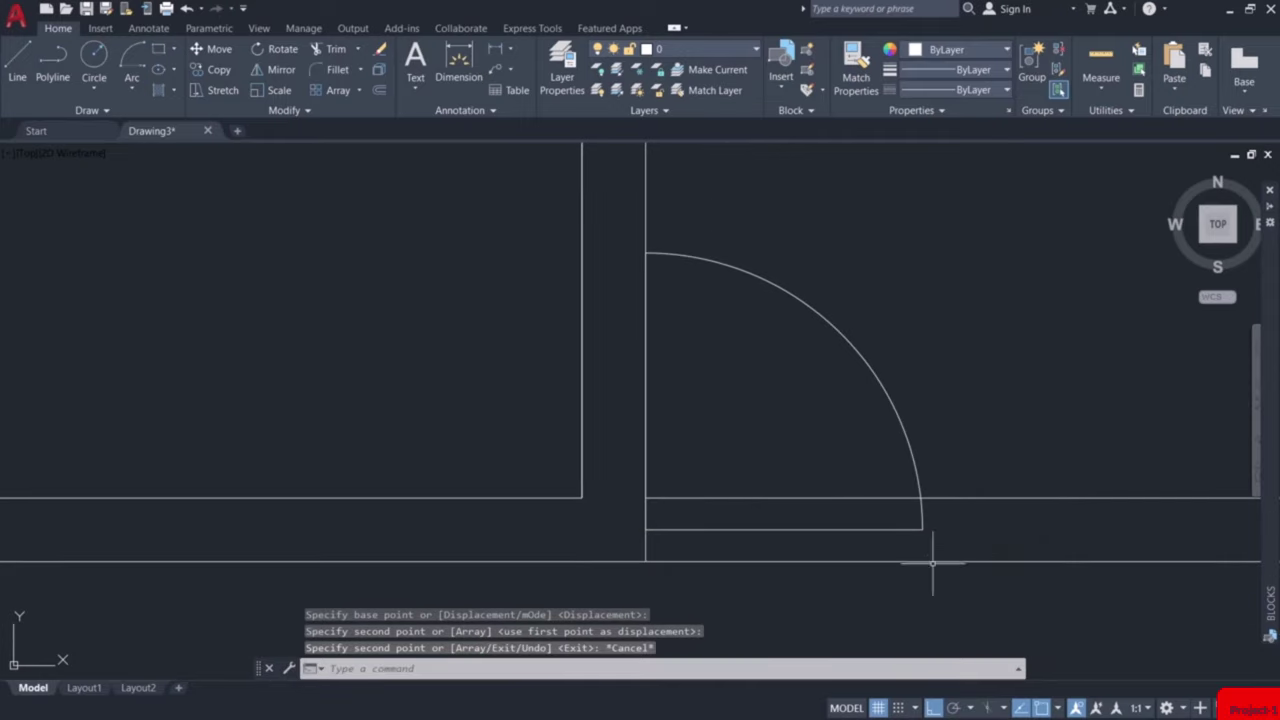
# Draw a vertical line across the bottom wall at the free end of the door, from the outer to the inner wall line.
pyautogui.write('l')
pyautogui.press('Return')
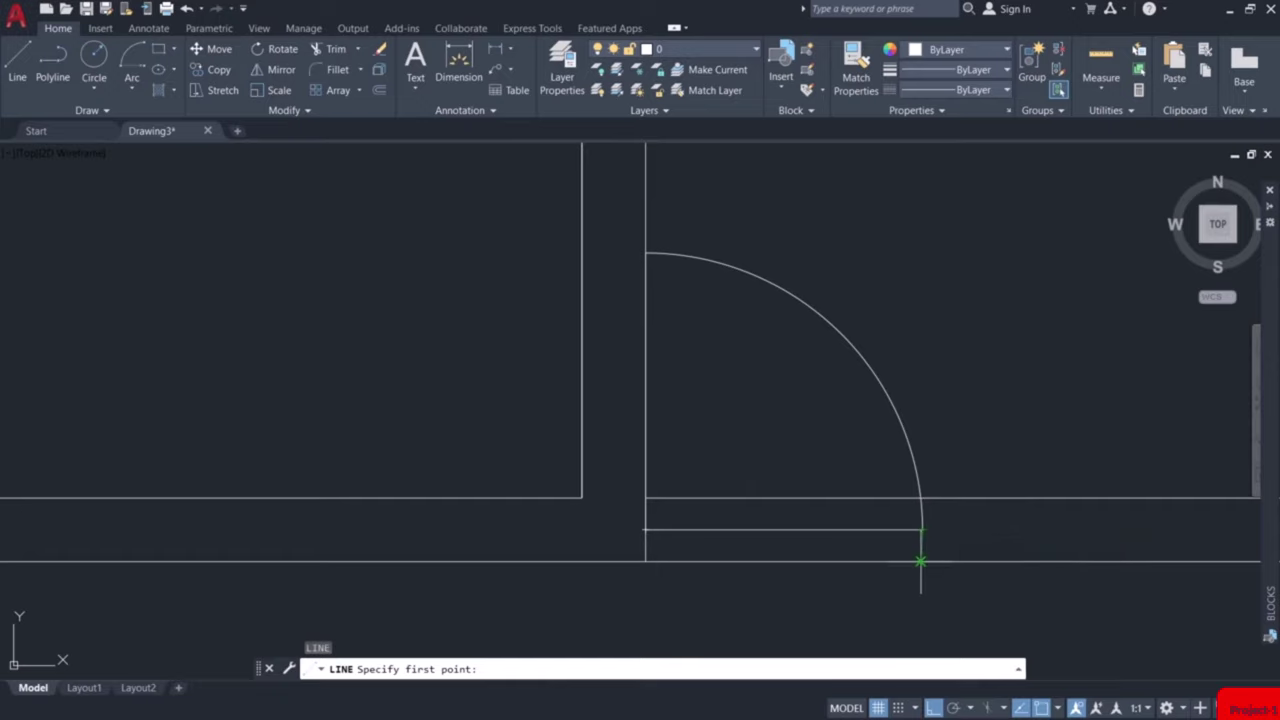
pyautogui.click(920, 561)
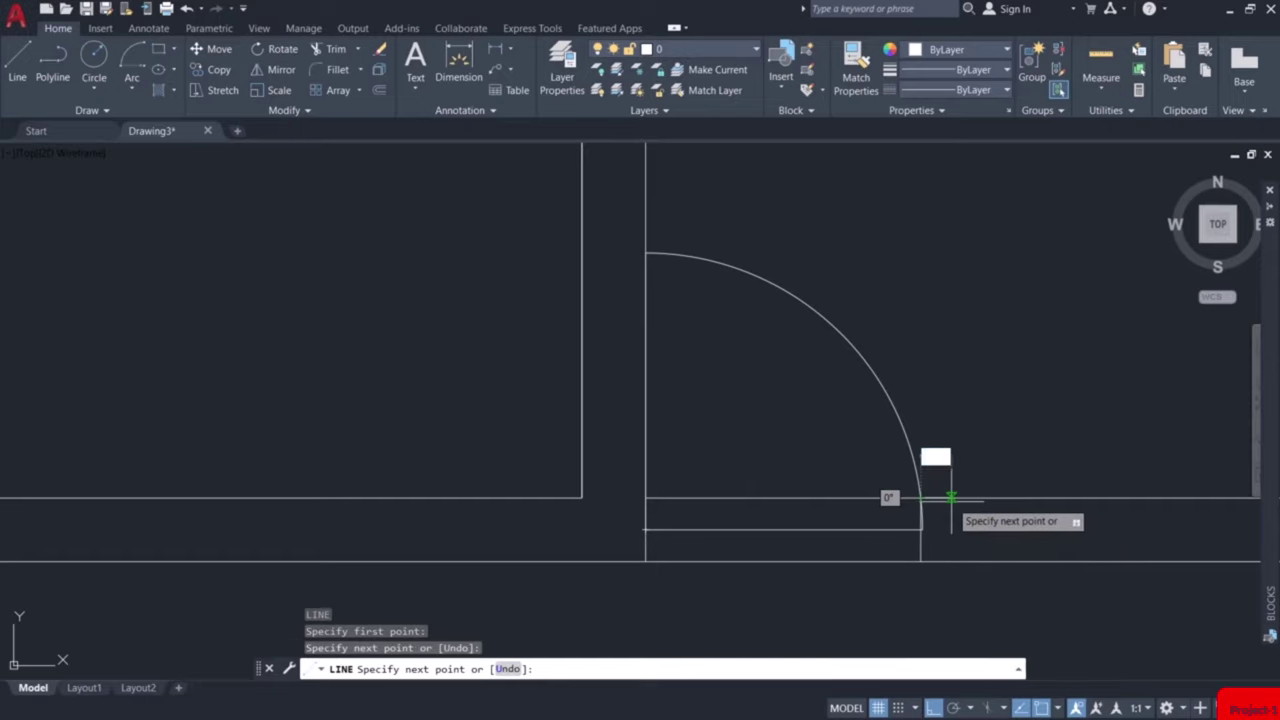
pyautogui.press('Escape')
# Trim the inner and outer bottom wall lines between the two jamb lines to open the doorway.
pyautogui.scroll(-2, 979, 542)
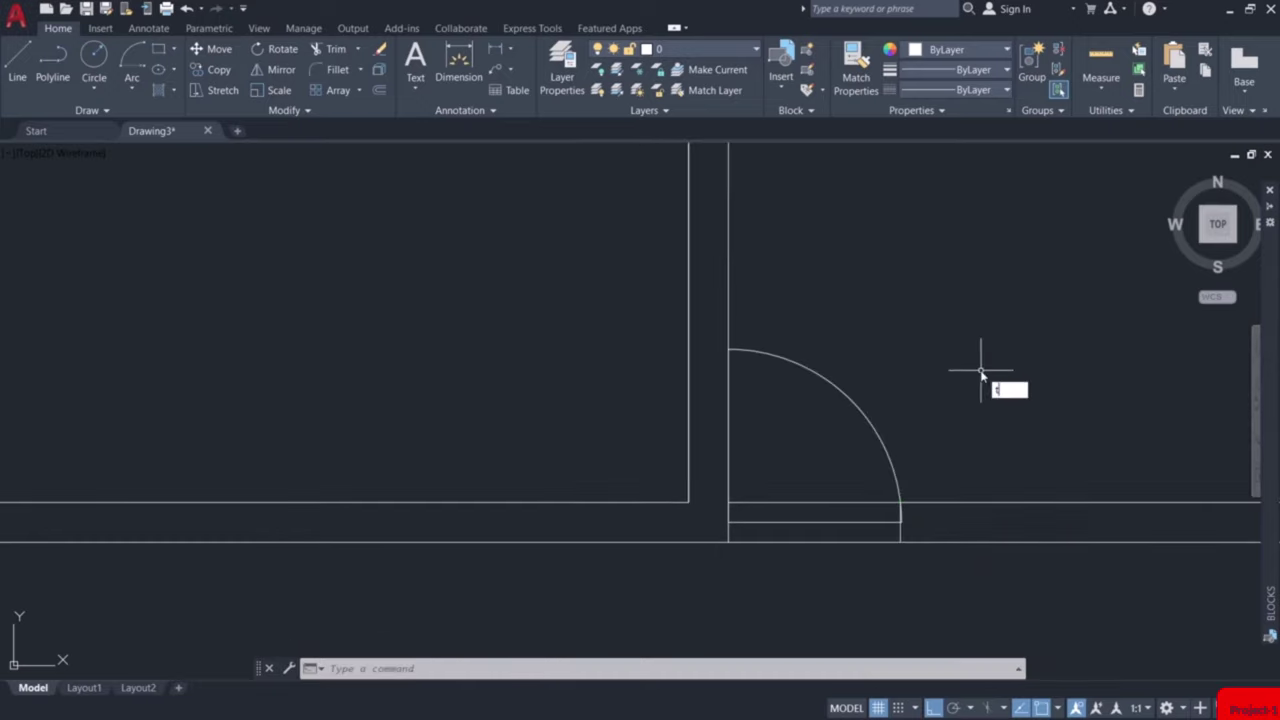
pyautogui.write('tr')
pyautogui.press('Return')
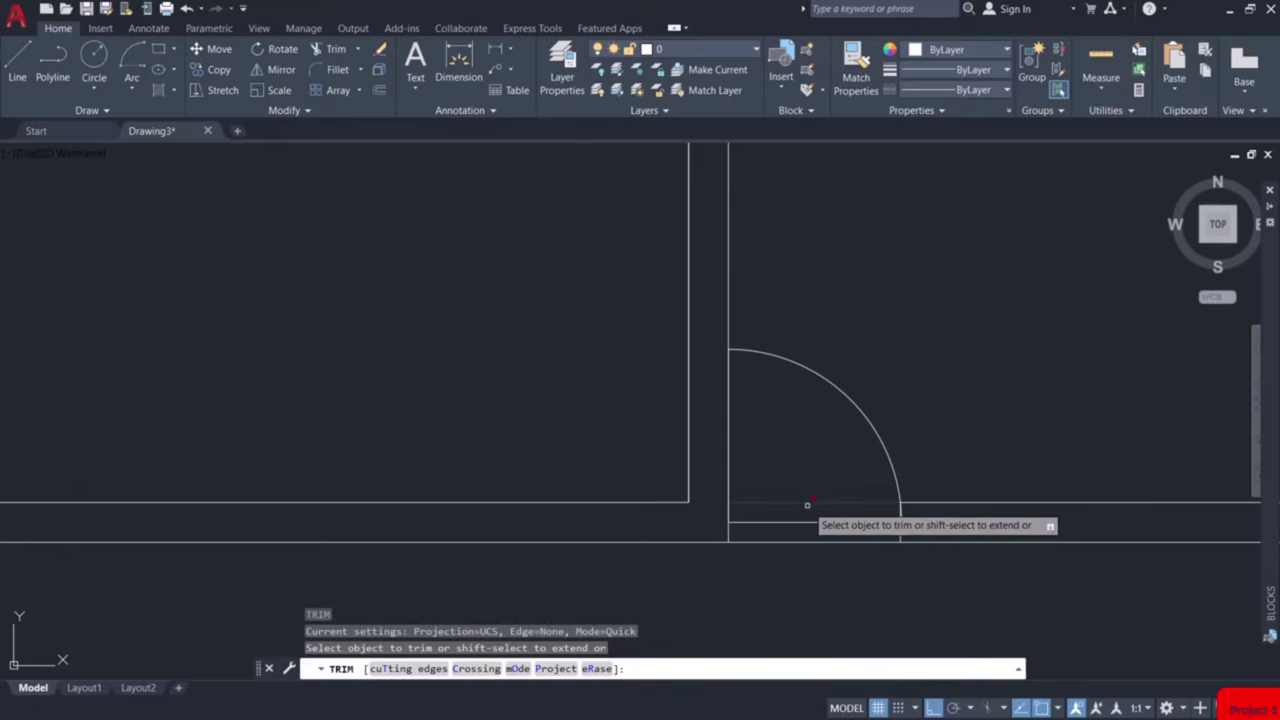
pyautogui.moveTo(809, 506)
pyautogui.mouseDown()
pyautogui.moveTo(812, 478)
pyautogui.moveTo(840, 503)
pyautogui.mouseUp()
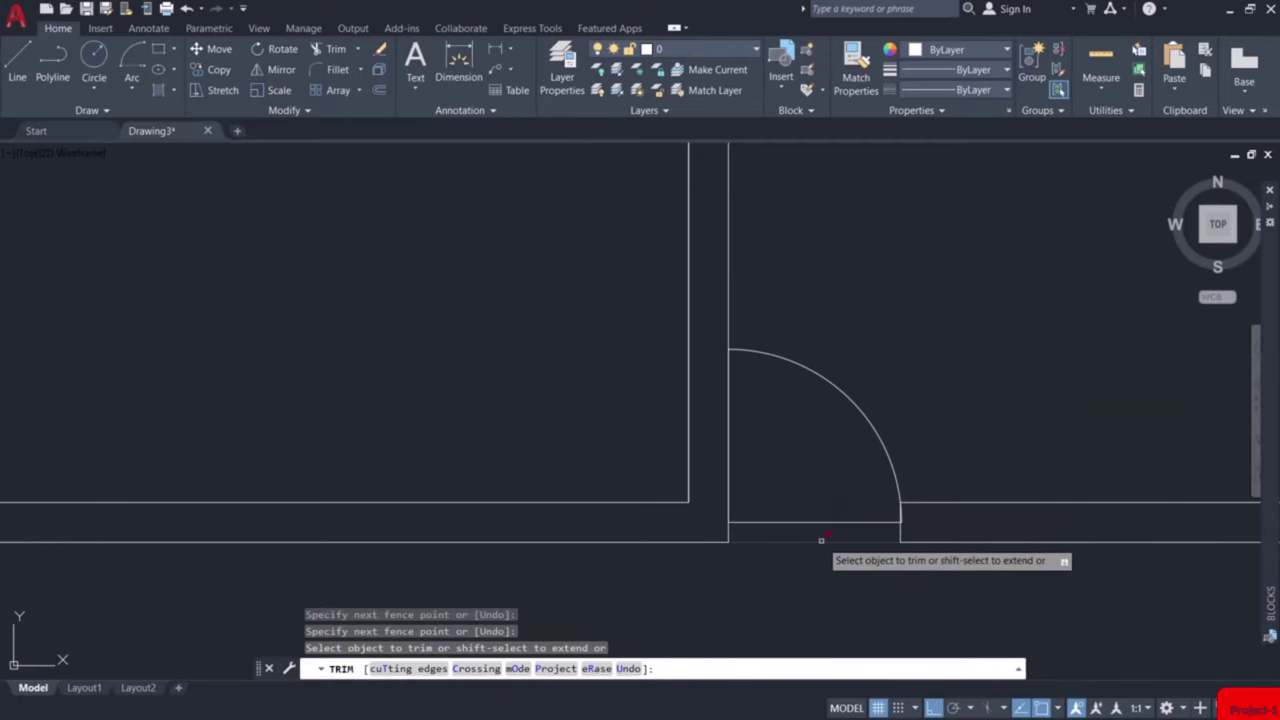
pyautogui.click(822, 541)
pyautogui.press('Escape')
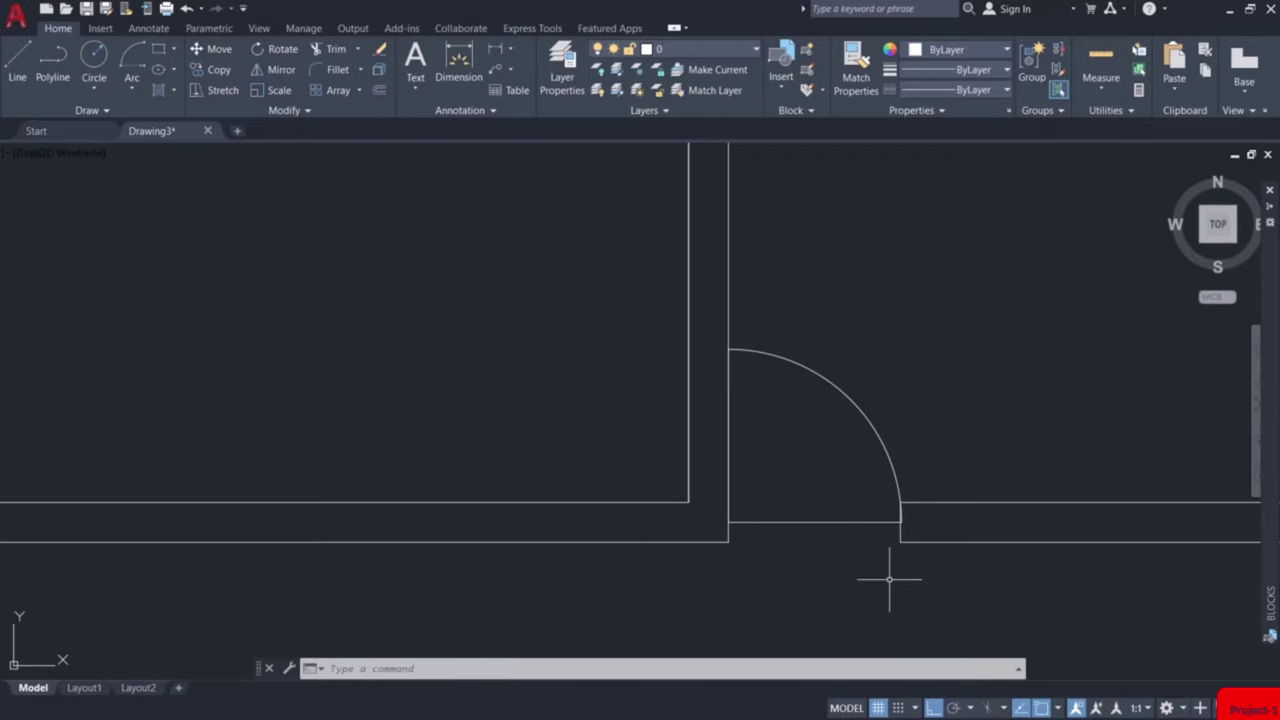
# Examine the floor plan's doors, entrance steps, wall openings and the corridor area around the middle-right room.
pyautogui.scroll(-3, 889, 578)
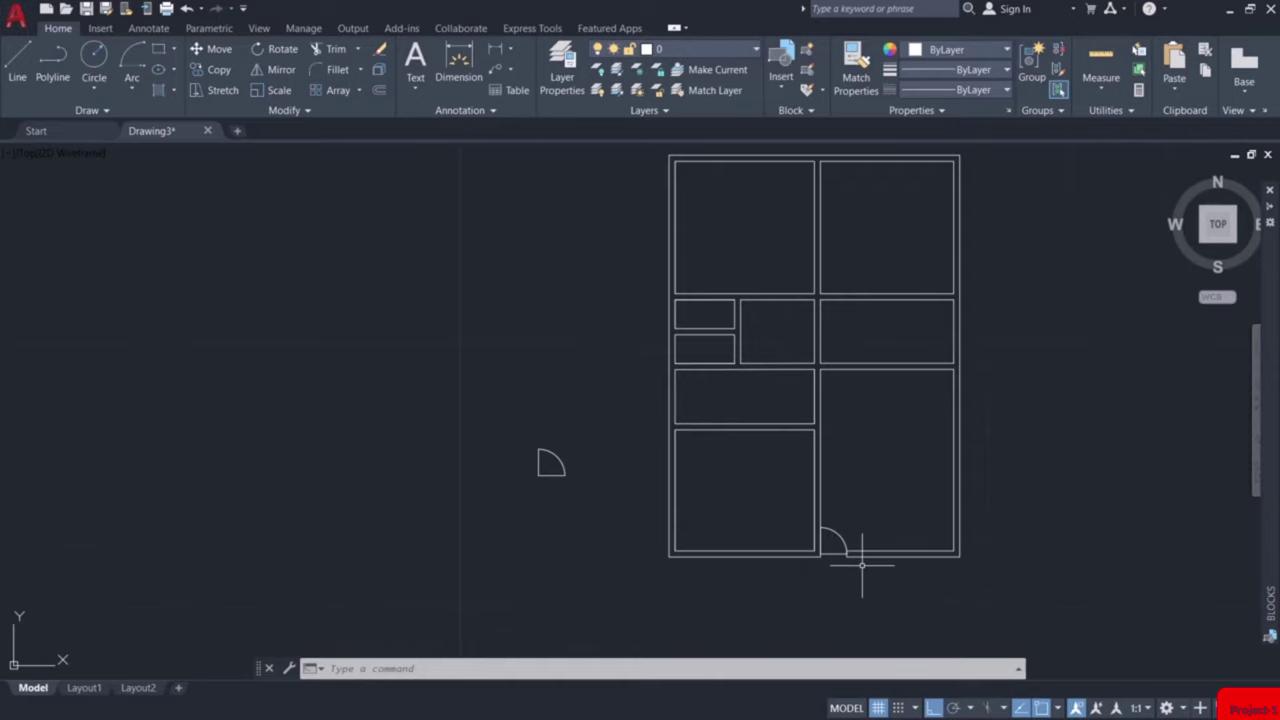
pyautogui.scroll(4, 834, 561)
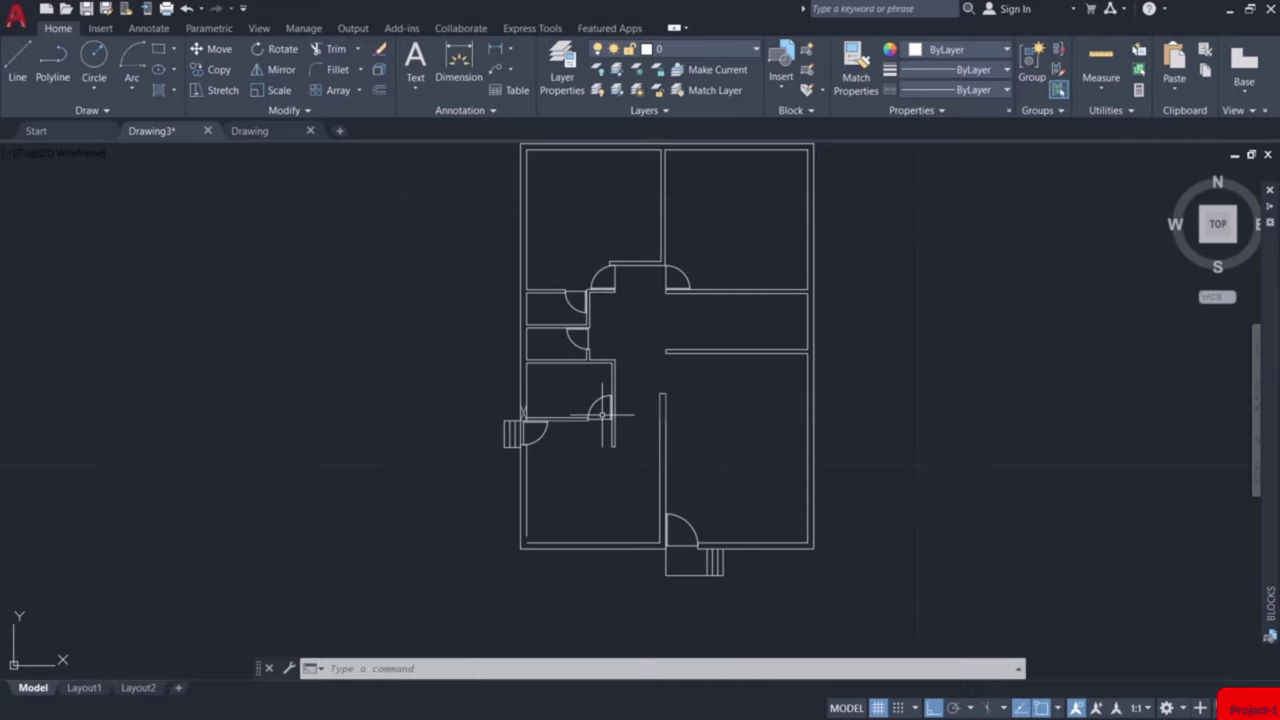
pyautogui.scroll(4, 605, 415)
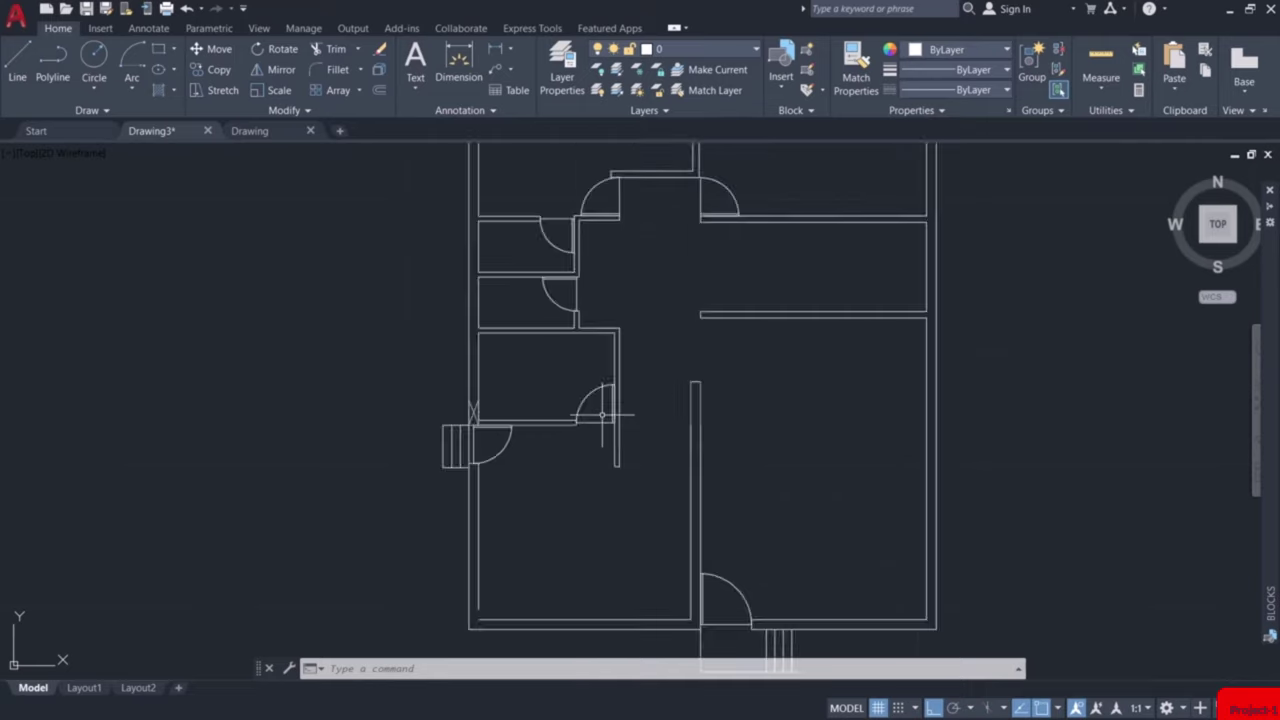
pyautogui.scroll(-4, 623, 443)
pyautogui.scroll(4, 707, 562)
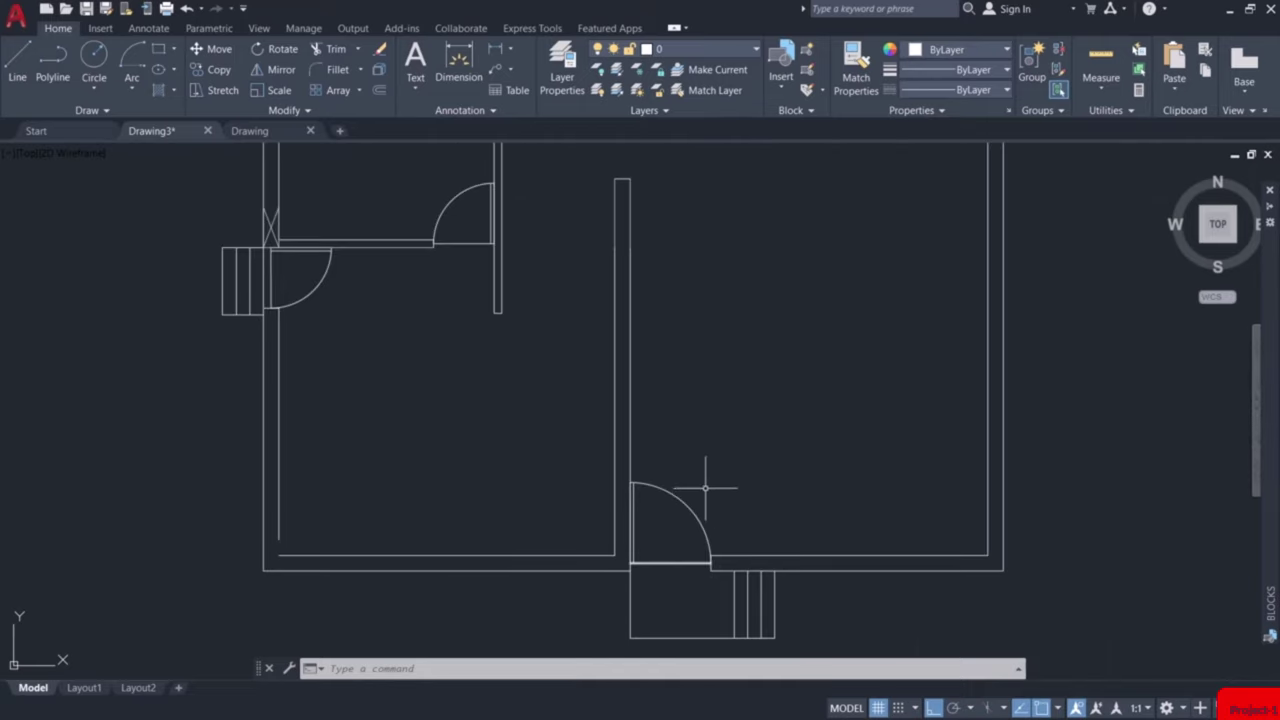
pyautogui.moveTo(456, 461); pyautogui.dragTo(500, 363, button='middle')
pyautogui.scroll(3, 447, 382)
pyautogui.scroll(-5, 443, 429)
pyautogui.scroll(4, 580, 448)
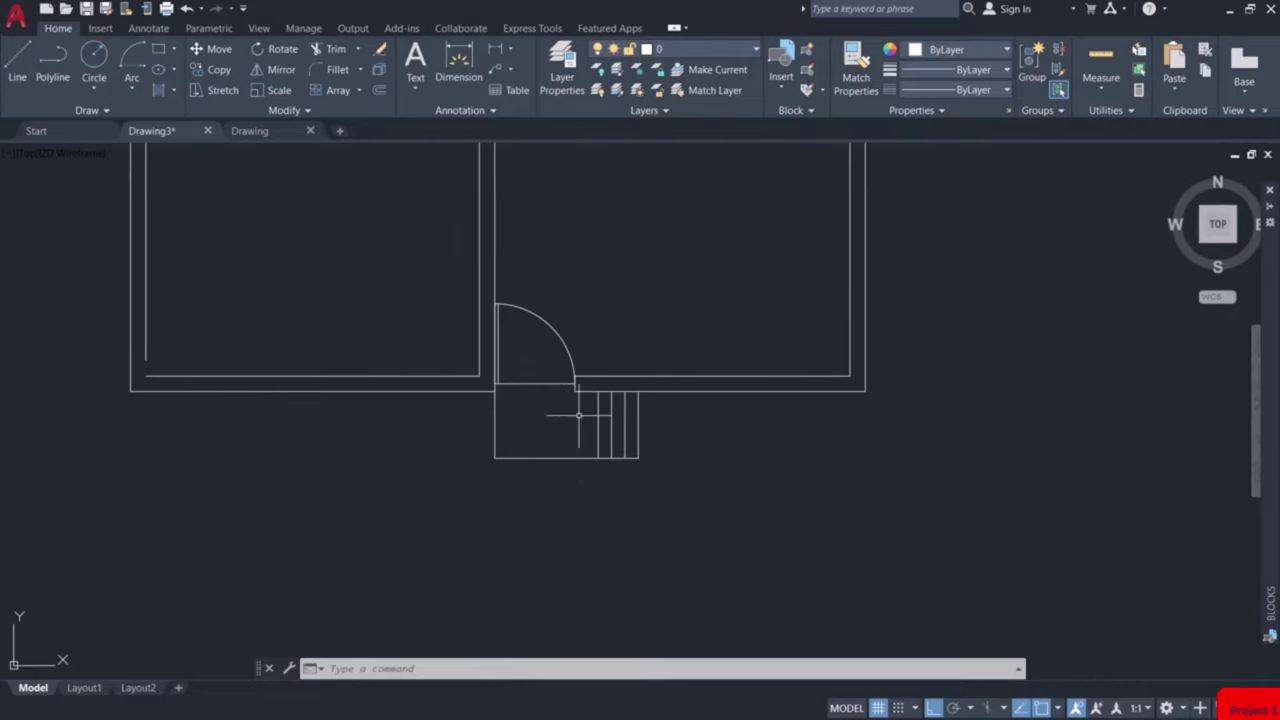
pyautogui.scroll(-3, 609, 300)
pyautogui.moveTo(609, 286); pyautogui.dragTo(621, 452, button='middle')
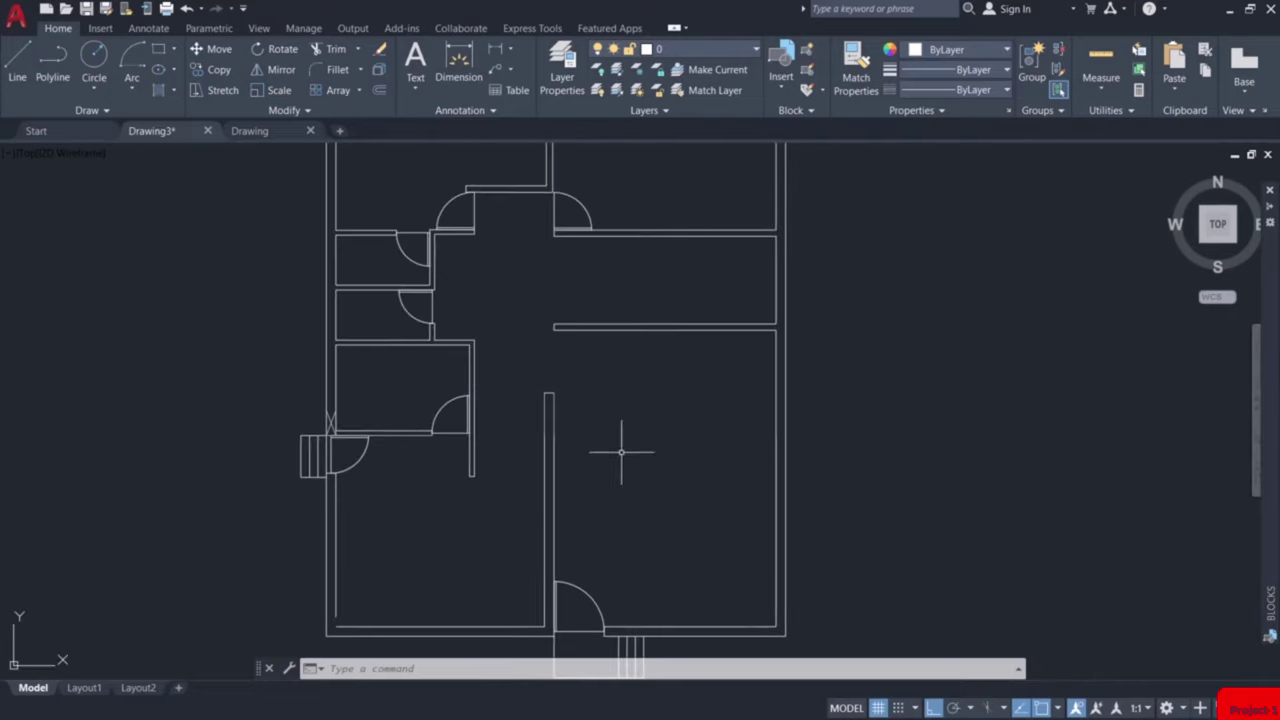
pyautogui.scroll(1, 629, 360)
pyautogui.moveTo(629, 360); pyautogui.dragTo(649, 449, button='middle')
pyautogui.scroll(2, 614, 420)
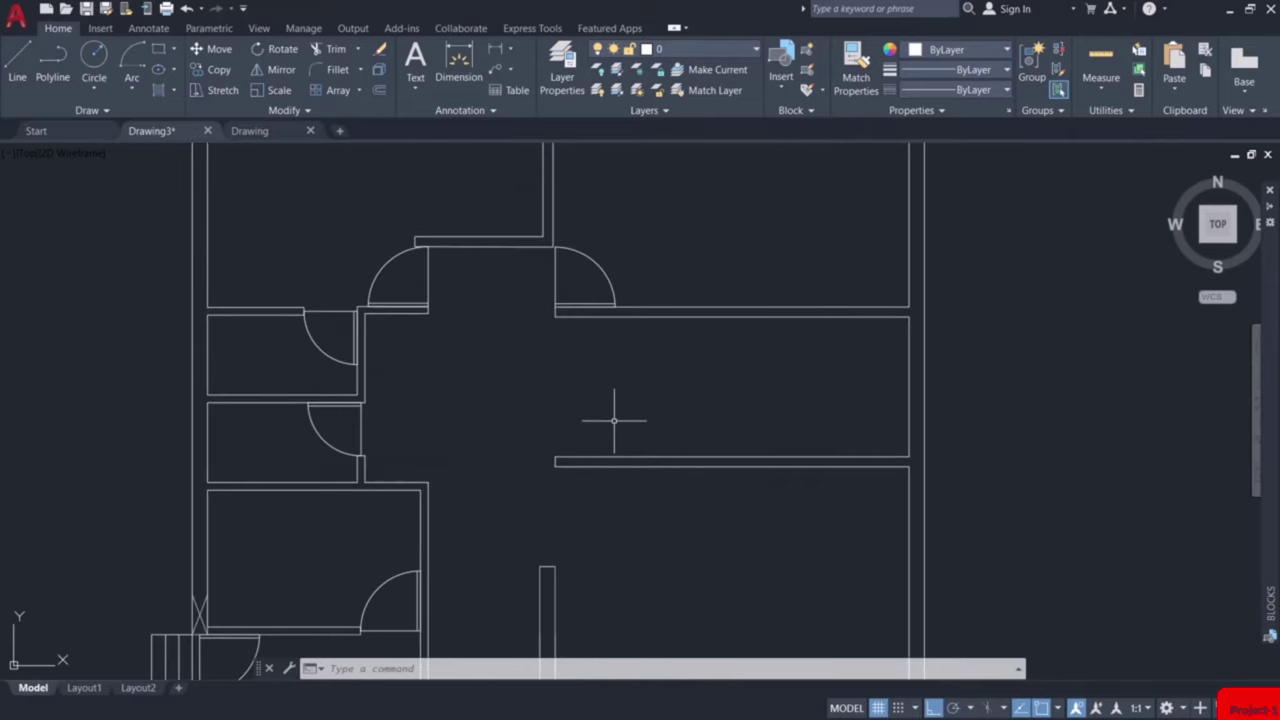
# Draw a line 1.62 m along the middle-right room's lower wall from its open end, continuing straight up to the opposite wall.
pyautogui.press('l')
pyautogui.press('Return')
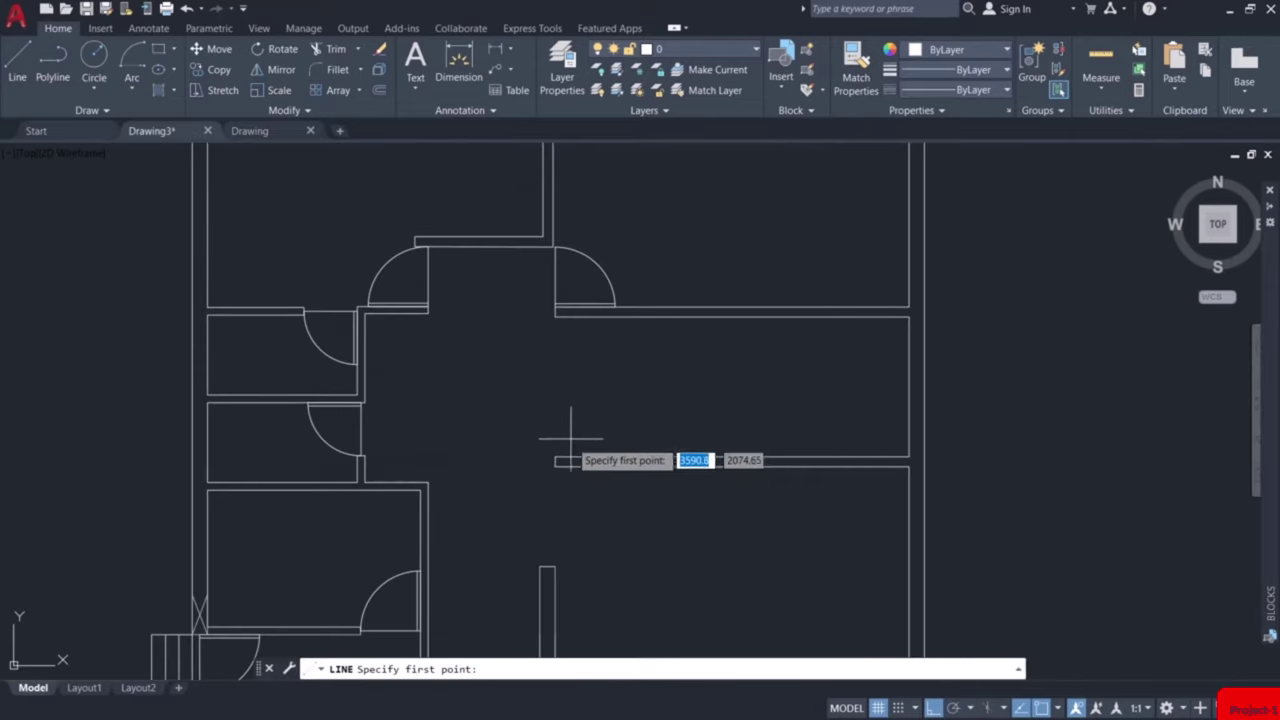
pyautogui.click(556, 457)
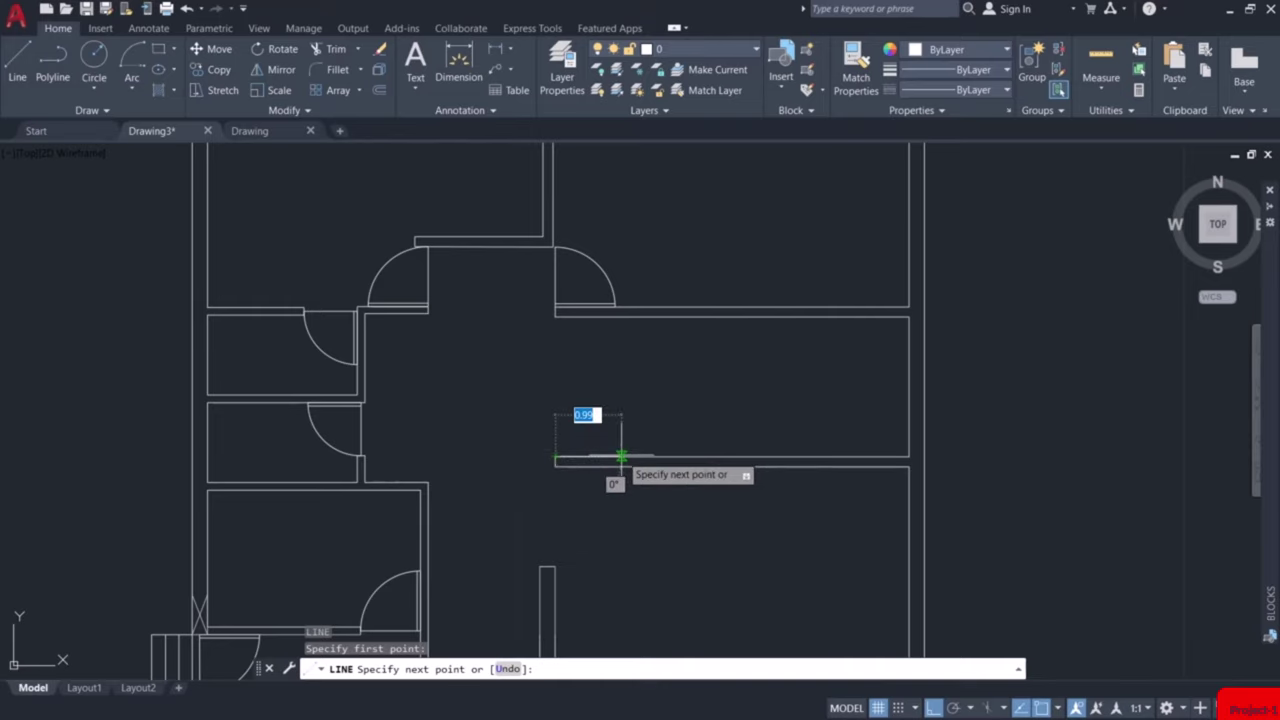
pyautogui.press('Return')
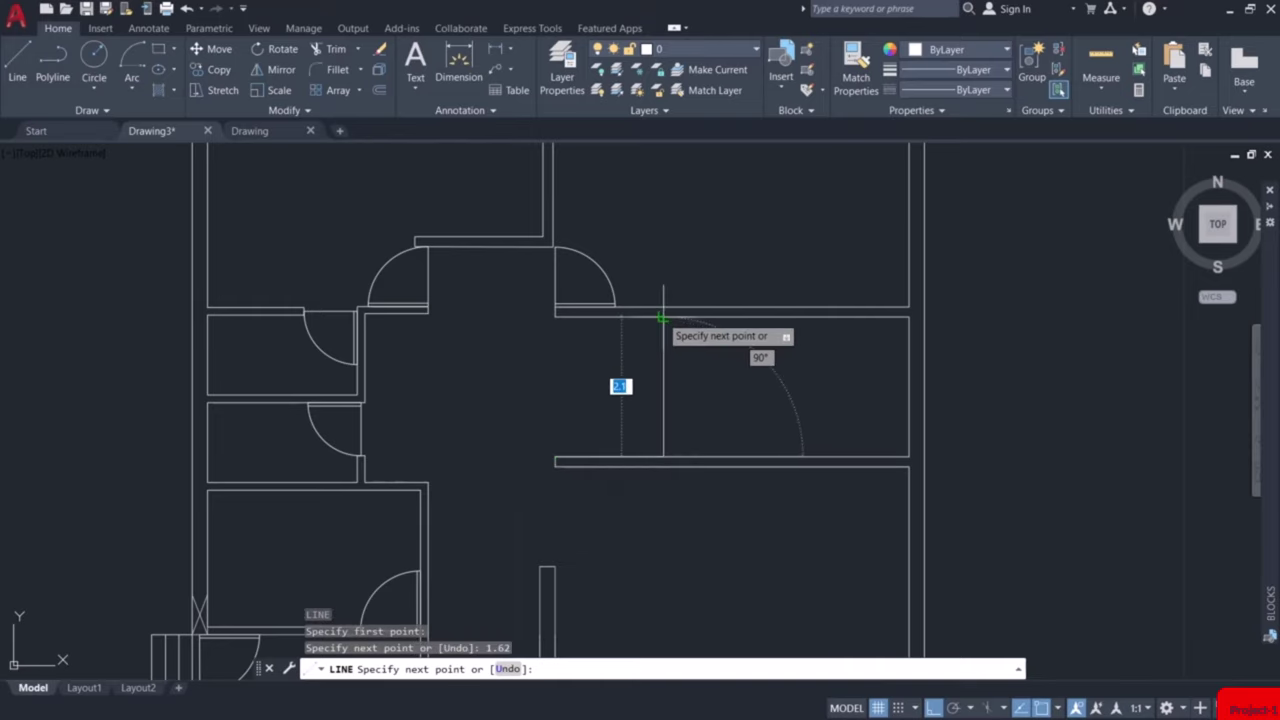
pyautogui.click(663, 318)
pyautogui.press('Escape')
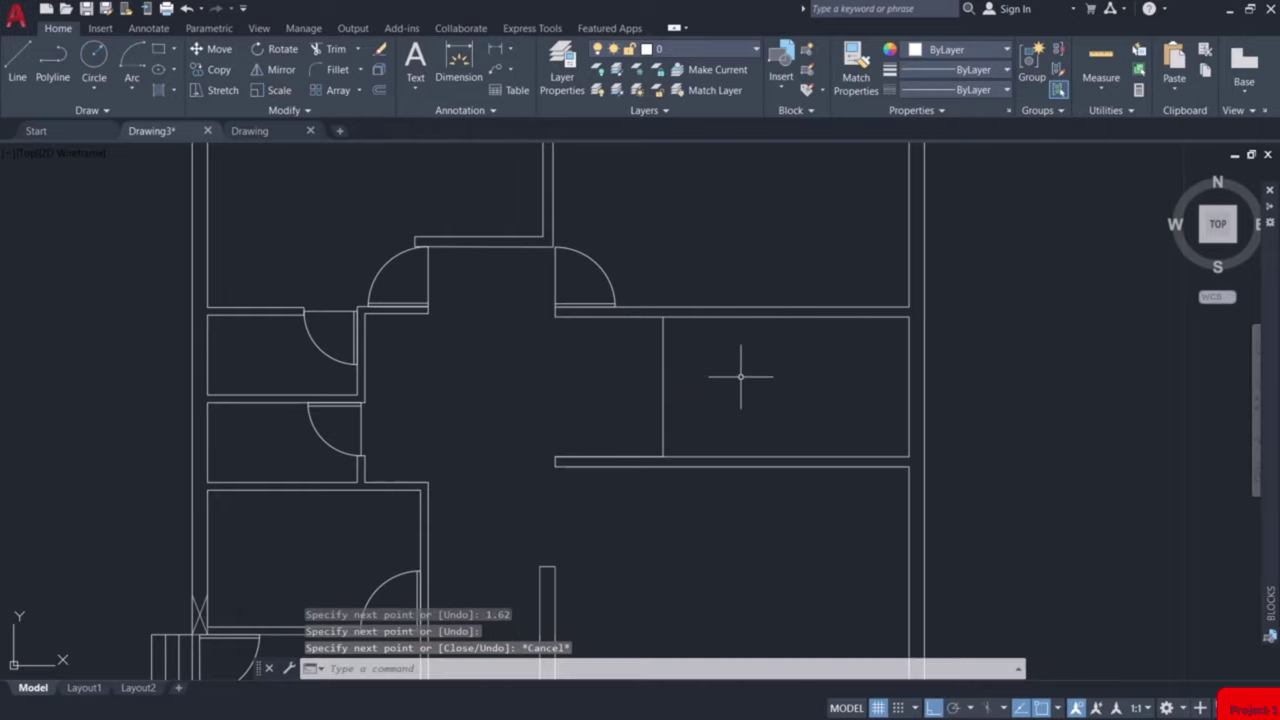
# Offset the vertical line in the middle-right room eight times at 0.3 spacing toward the outer wall, using the Multiple option, for stair treads.
pyautogui.click(378, 90)
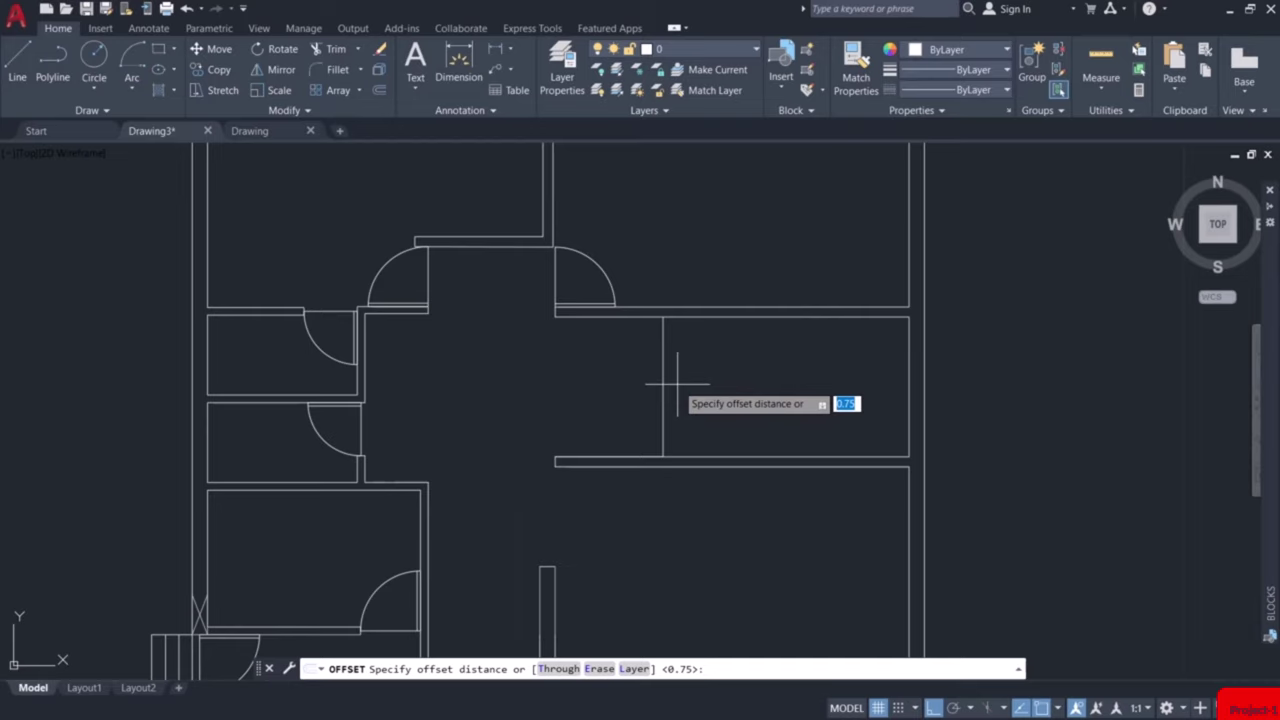
pyautogui.click(664, 386)
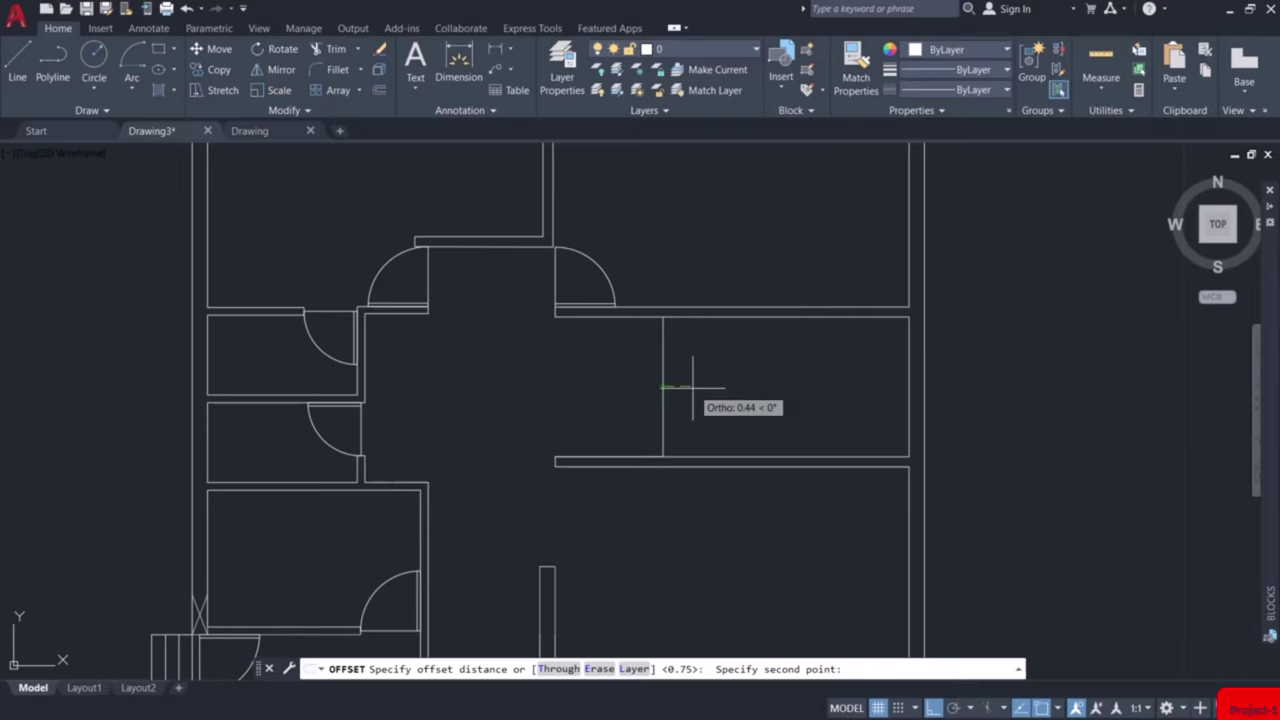
pyautogui.write('0.3')
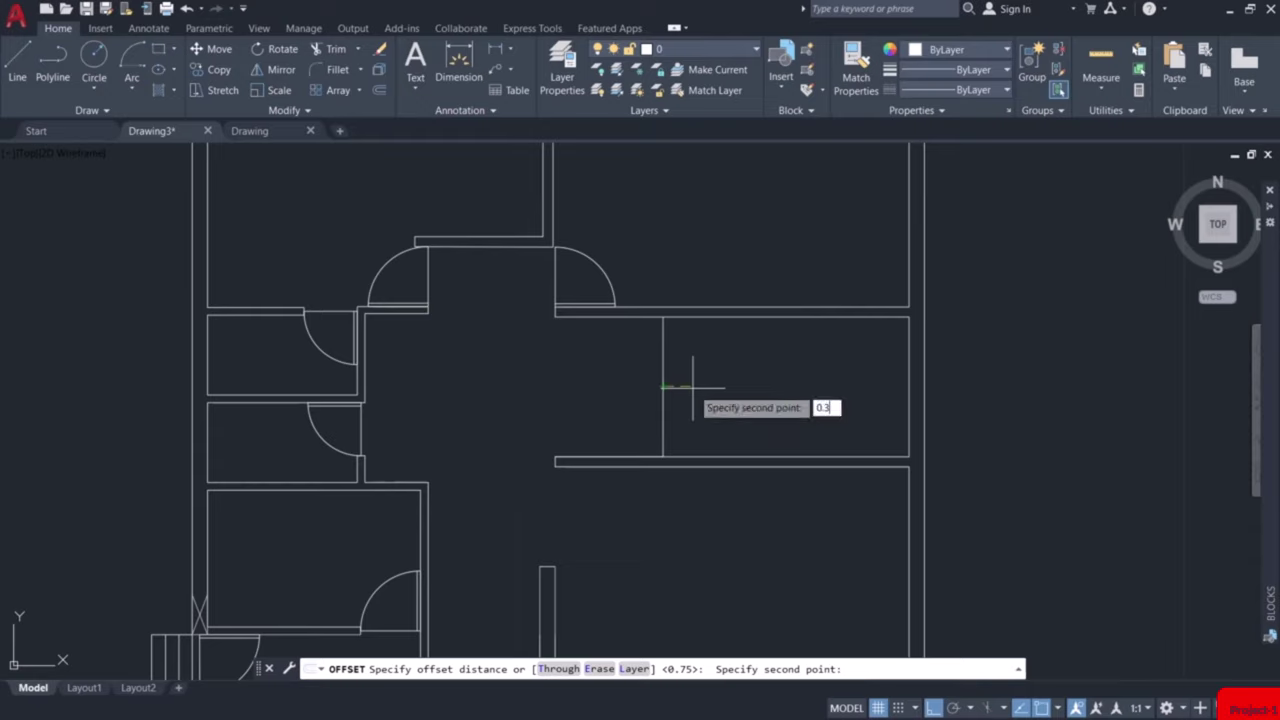
pyautogui.press('Return')
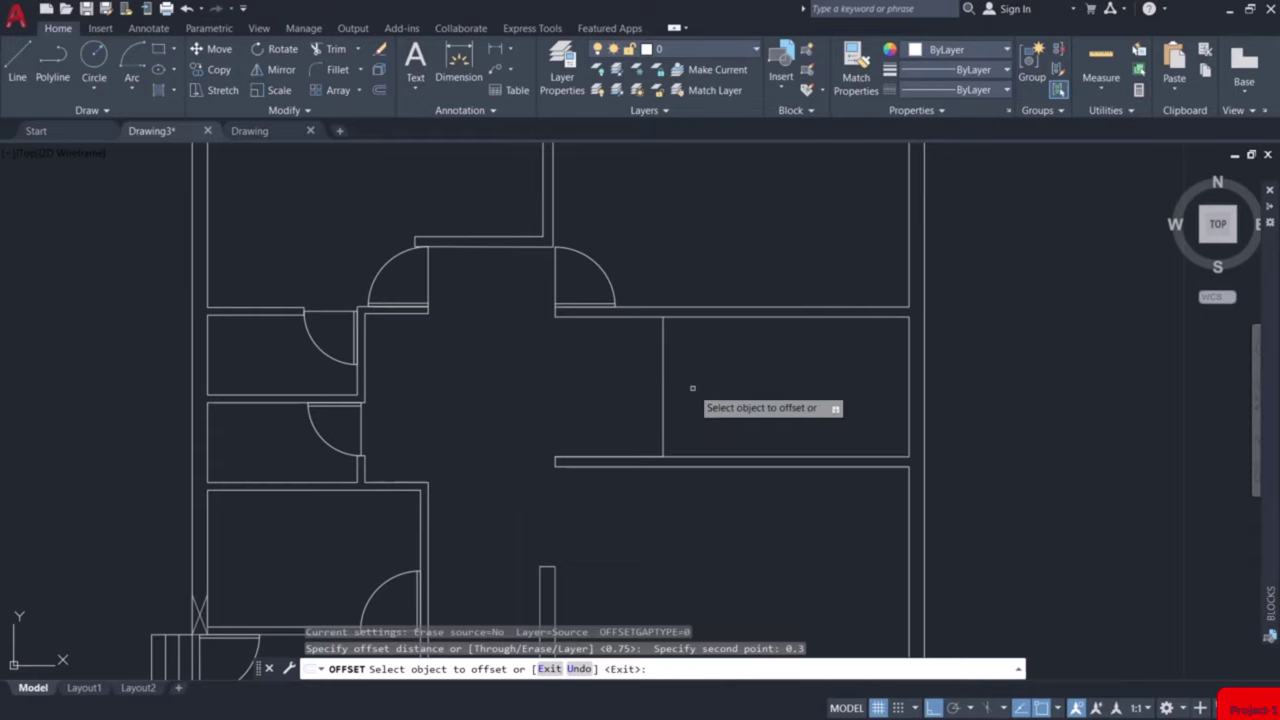
pyautogui.click(663, 396)
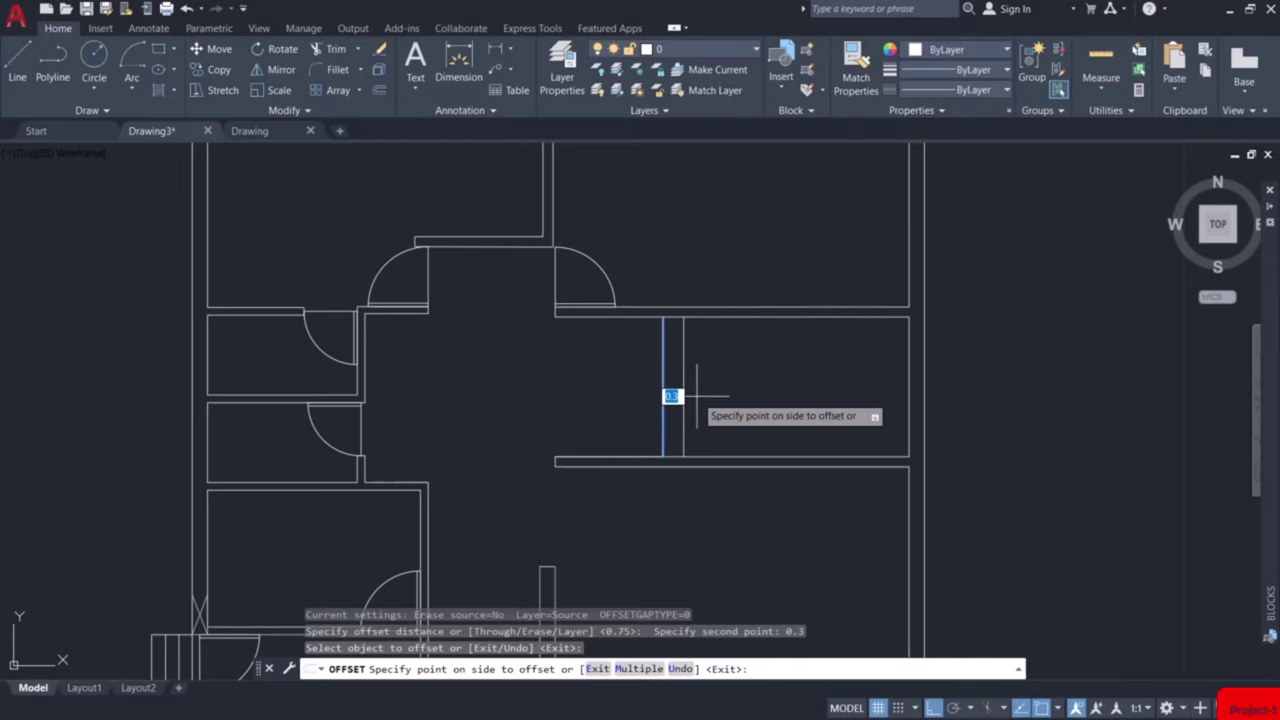
pyautogui.write('m')
pyautogui.press('Return')
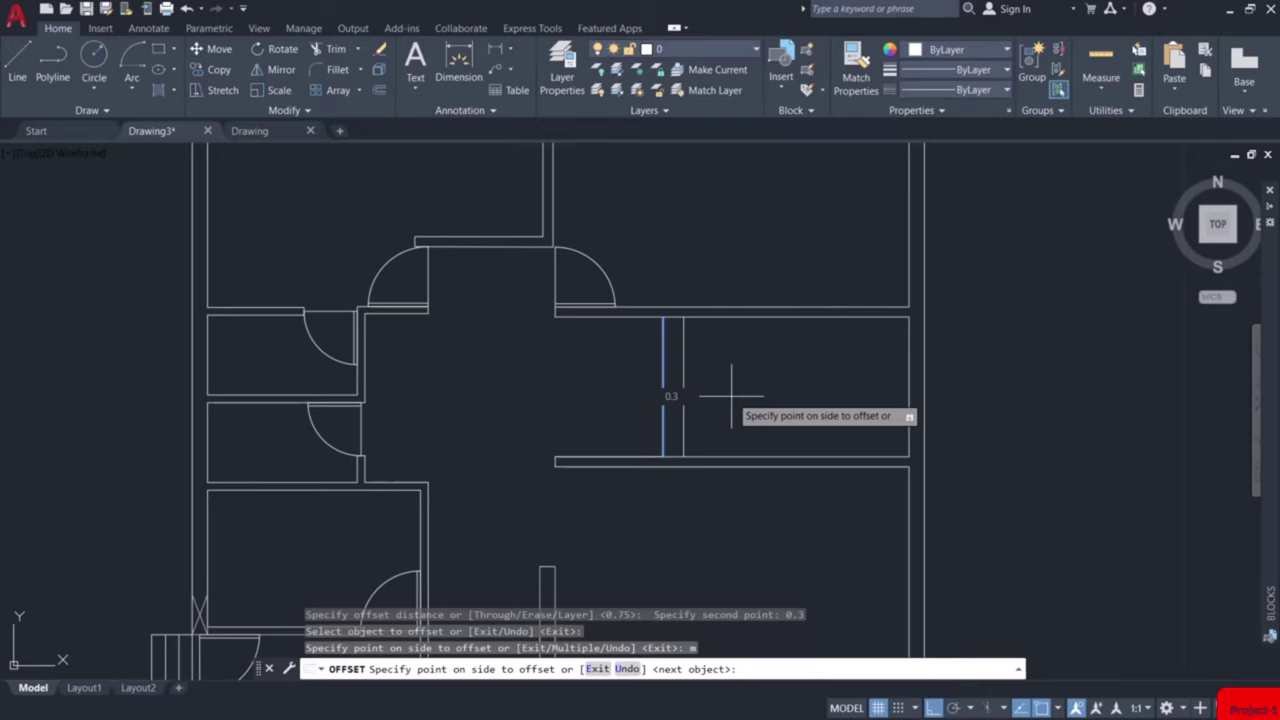
pyautogui.click(745, 395)
pyautogui.click(765, 395)
pyautogui.click(790, 395)
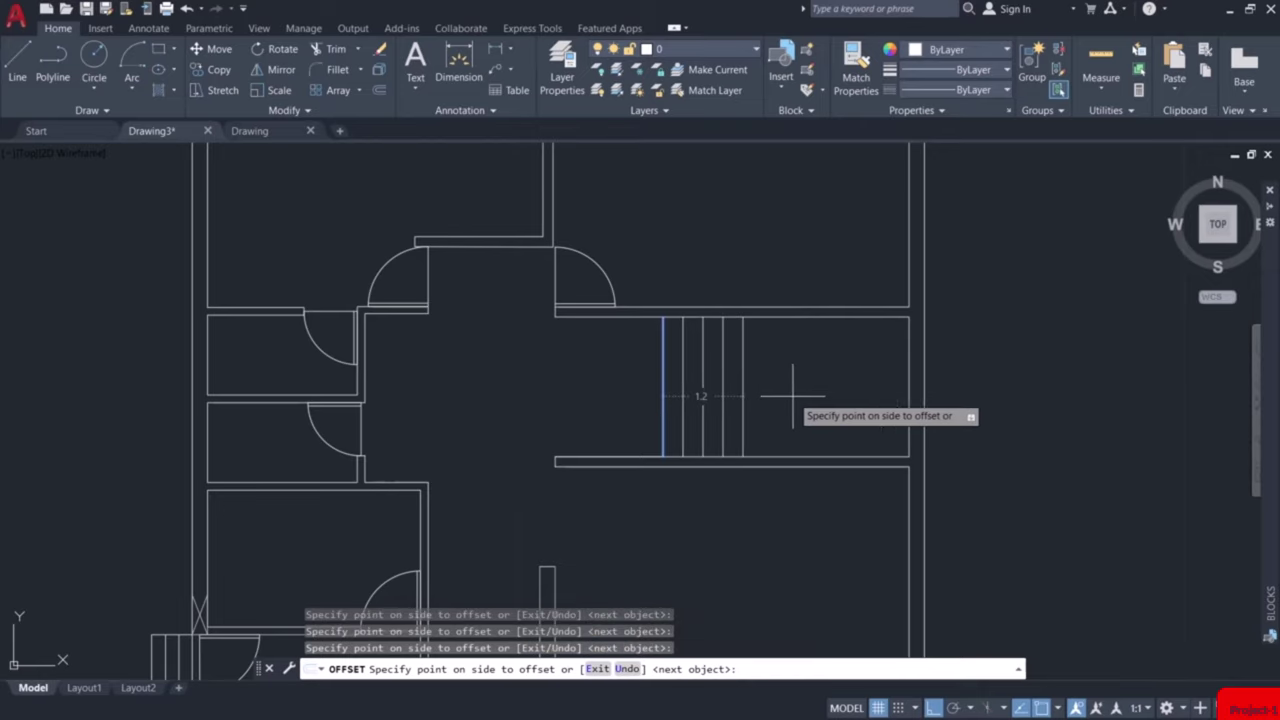
pyautogui.click(820, 395)
pyautogui.click(847, 392)
pyautogui.click(870, 392)
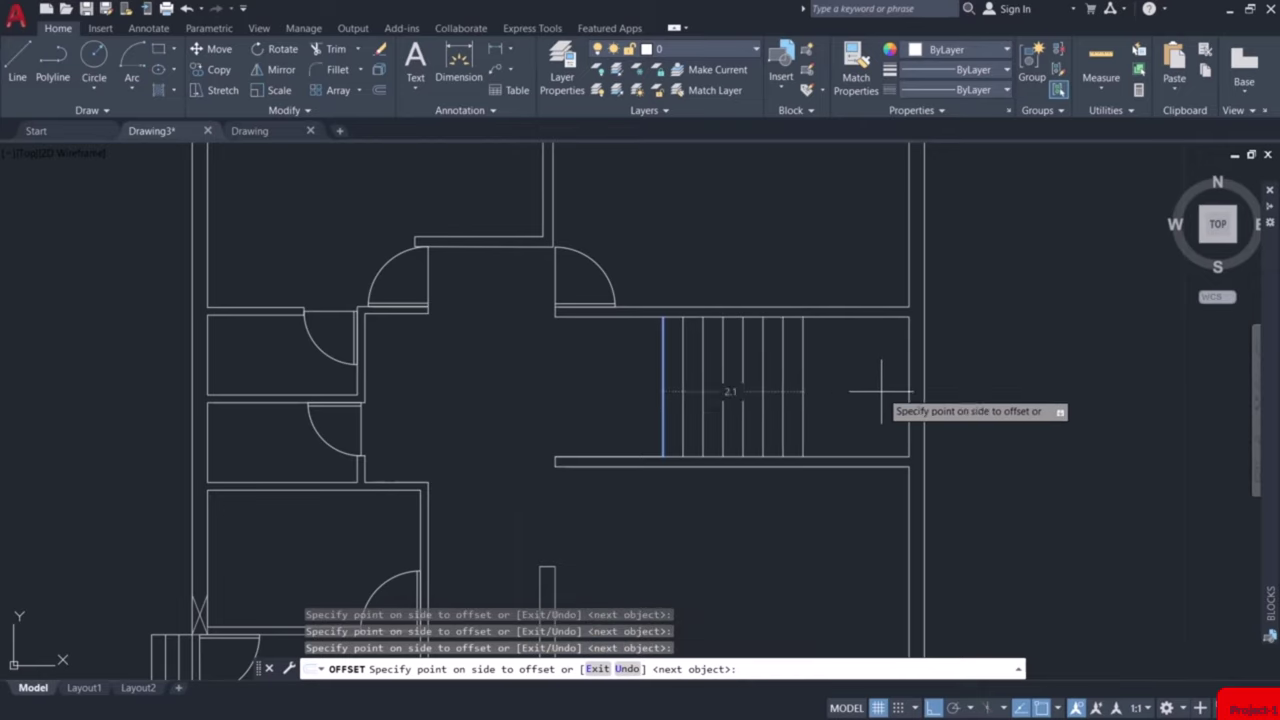
pyautogui.click(883, 392)
pyautogui.click(900, 392)
pyautogui.press('Escape')
# Draw a horizontal line across the stair treads from the first tread line's midpoint to the last tread line.
pyautogui.scroll(2, 711, 365)
pyautogui.press('l')
pyautogui.press('space')
pyautogui.click(634, 399)
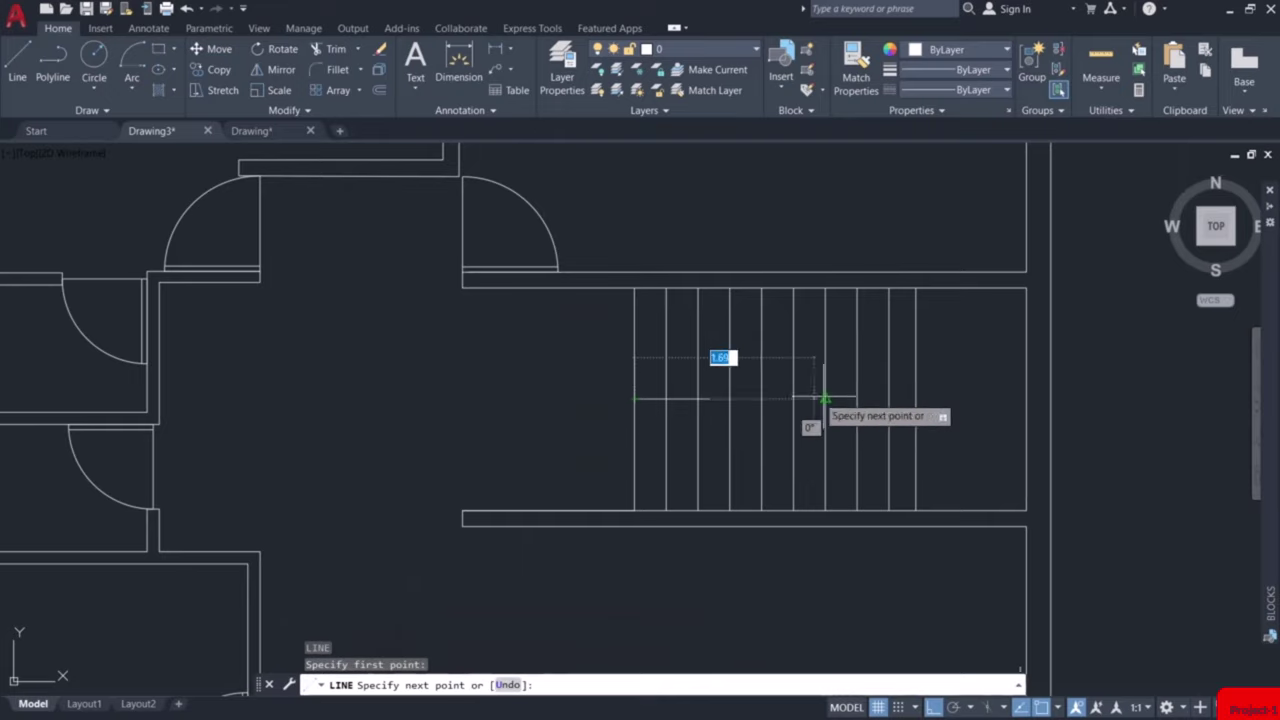
pyautogui.click(916, 399)
pyautogui.press('Escape')
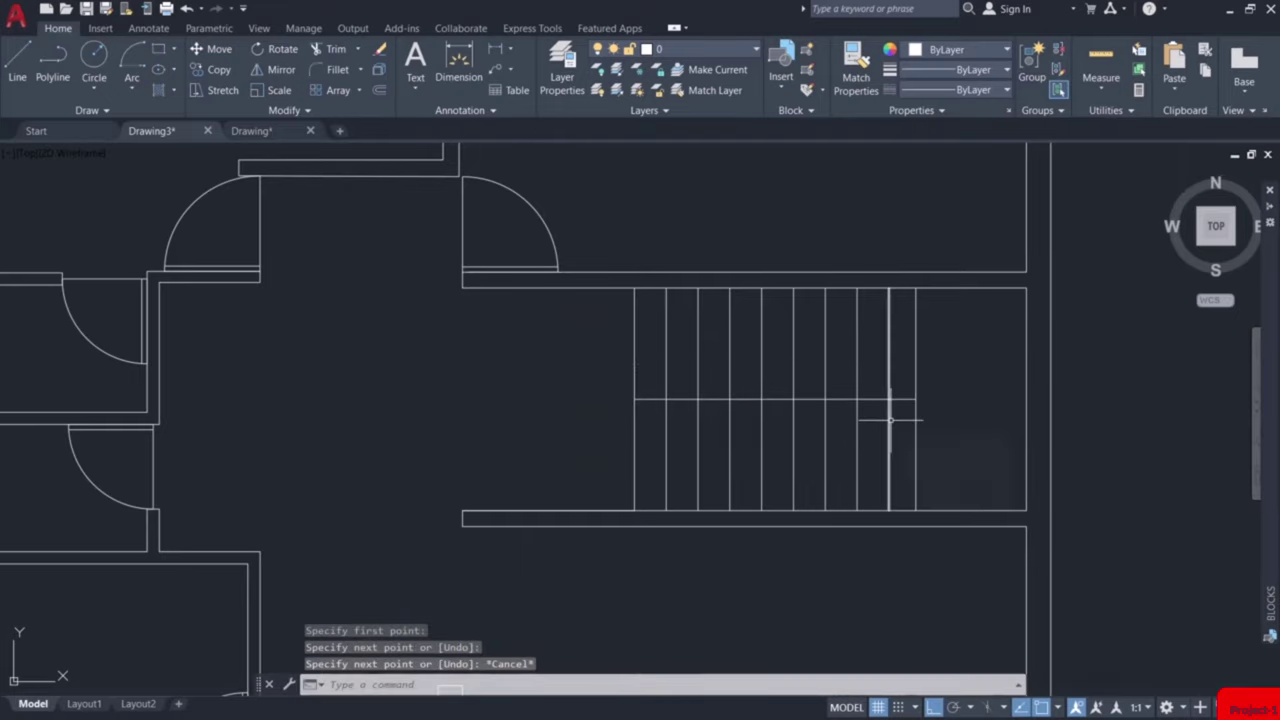
# Offset the stair's horizontal middle line 0.05 above and below, and delete the original middle line.
pyautogui.press('o')
pyautogui.press('space')
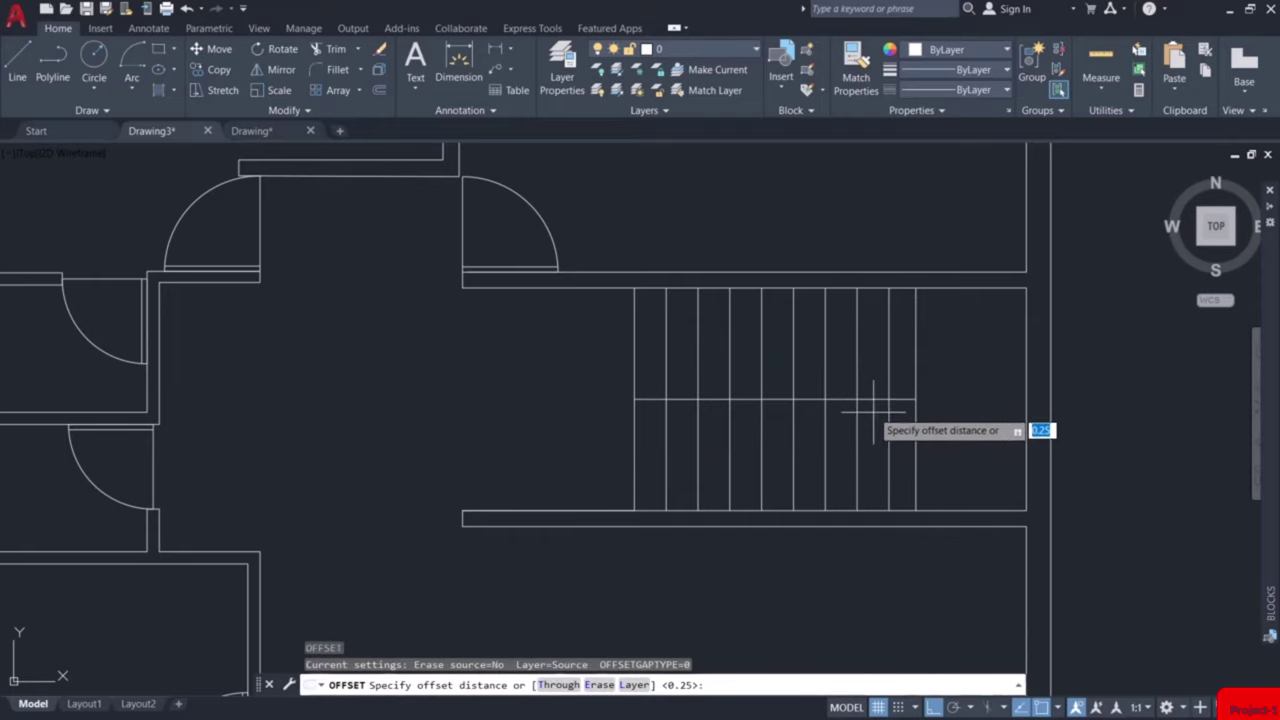
pyautogui.click(842, 400)
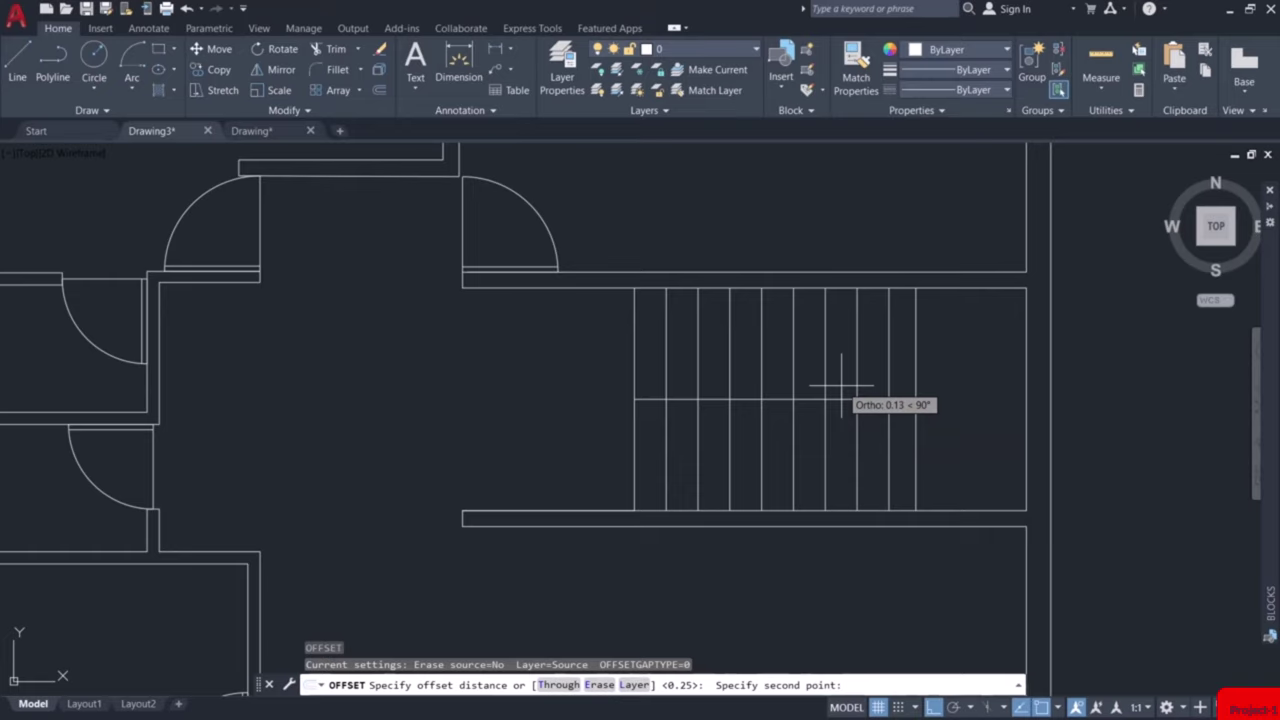
pyautogui.write('0.05')
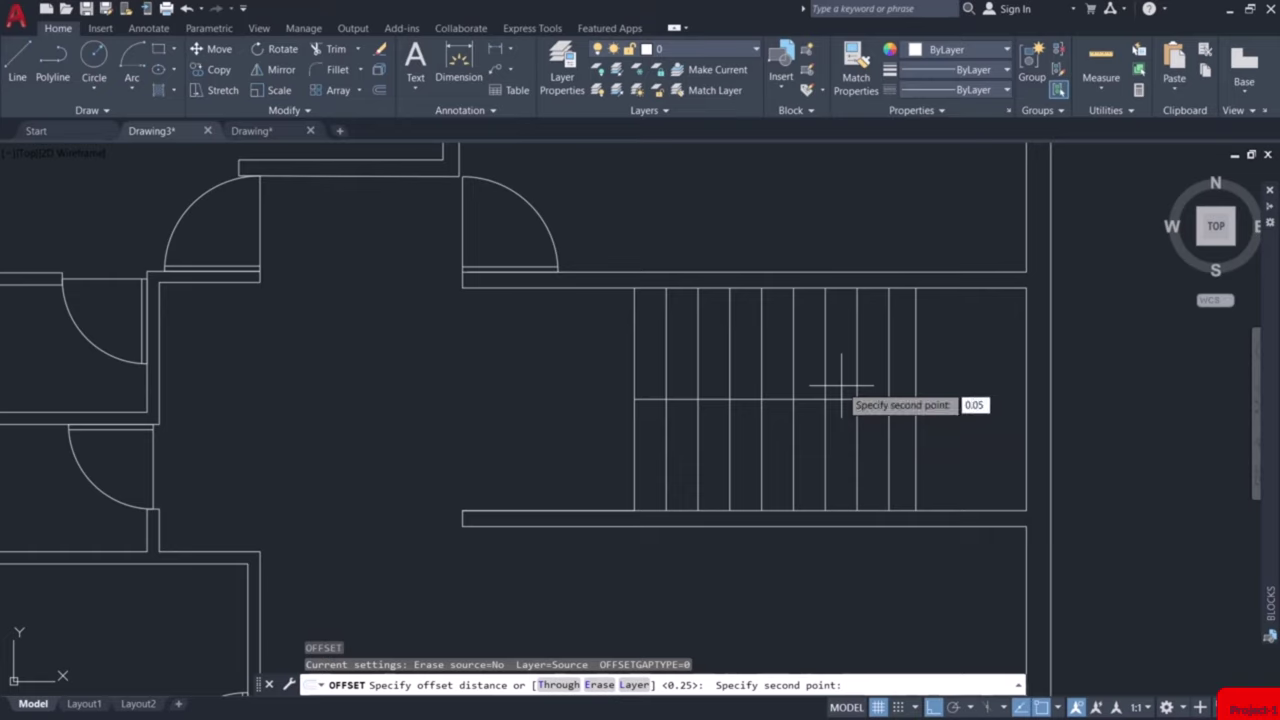
pyautogui.press('Return')
pyautogui.click(835, 400)
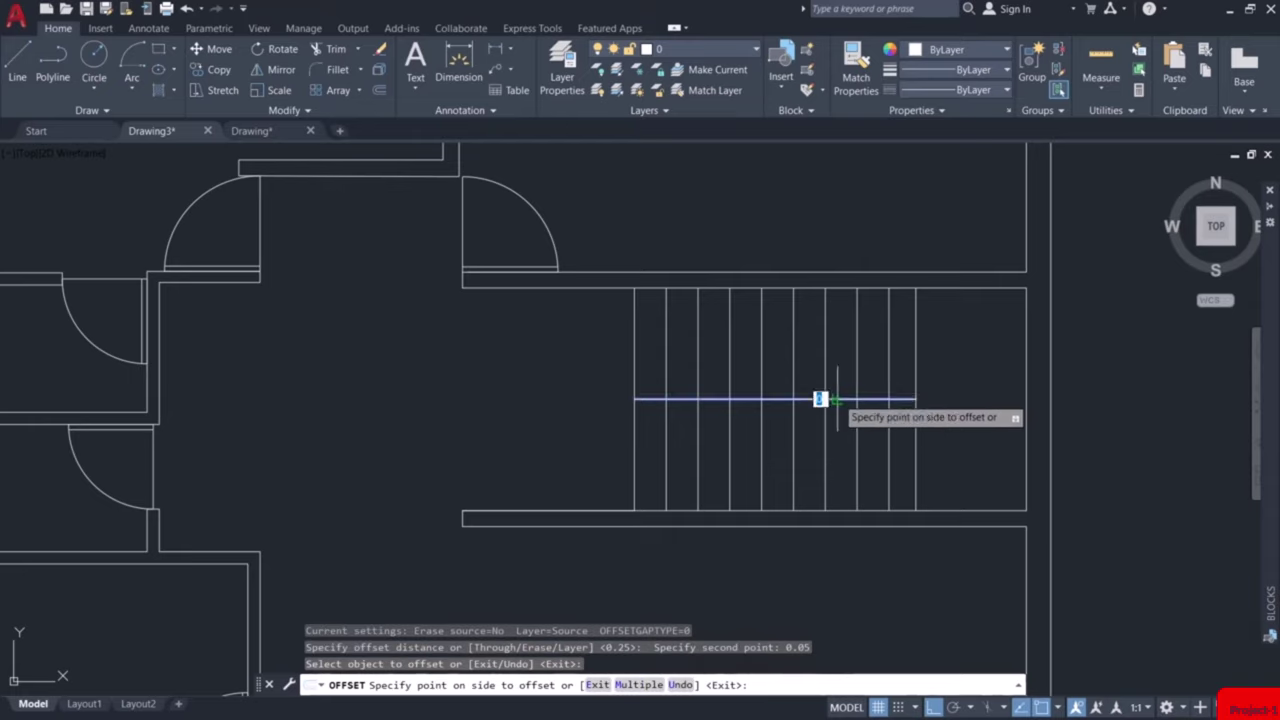
pyautogui.click(842, 378)
pyautogui.click(811, 401)
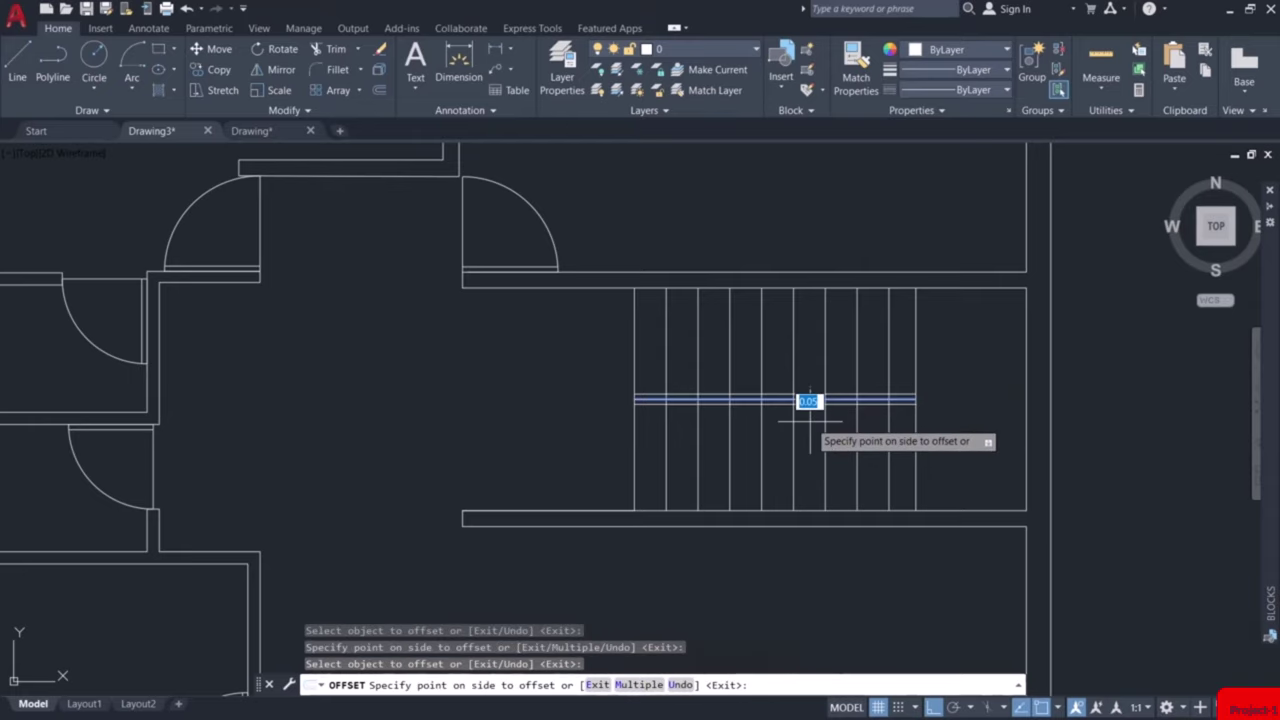
pyautogui.click(810, 421)
pyautogui.press('Escape')
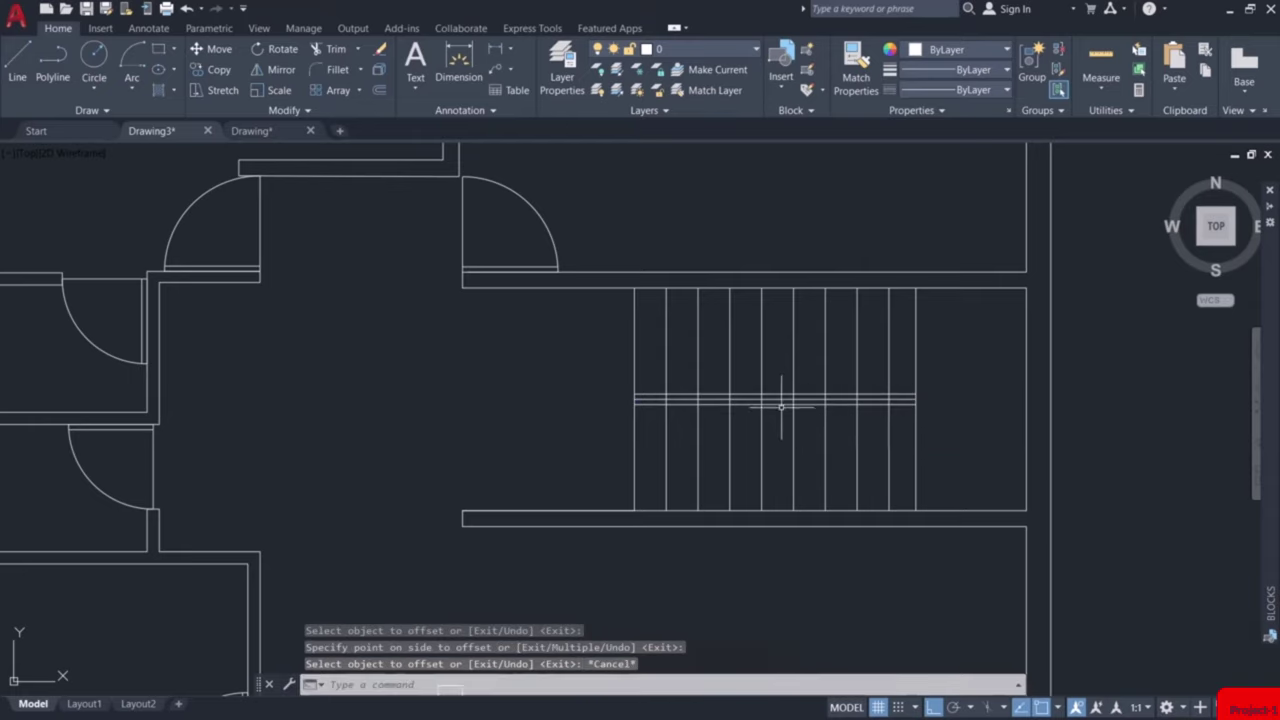
pyautogui.click(784, 400)
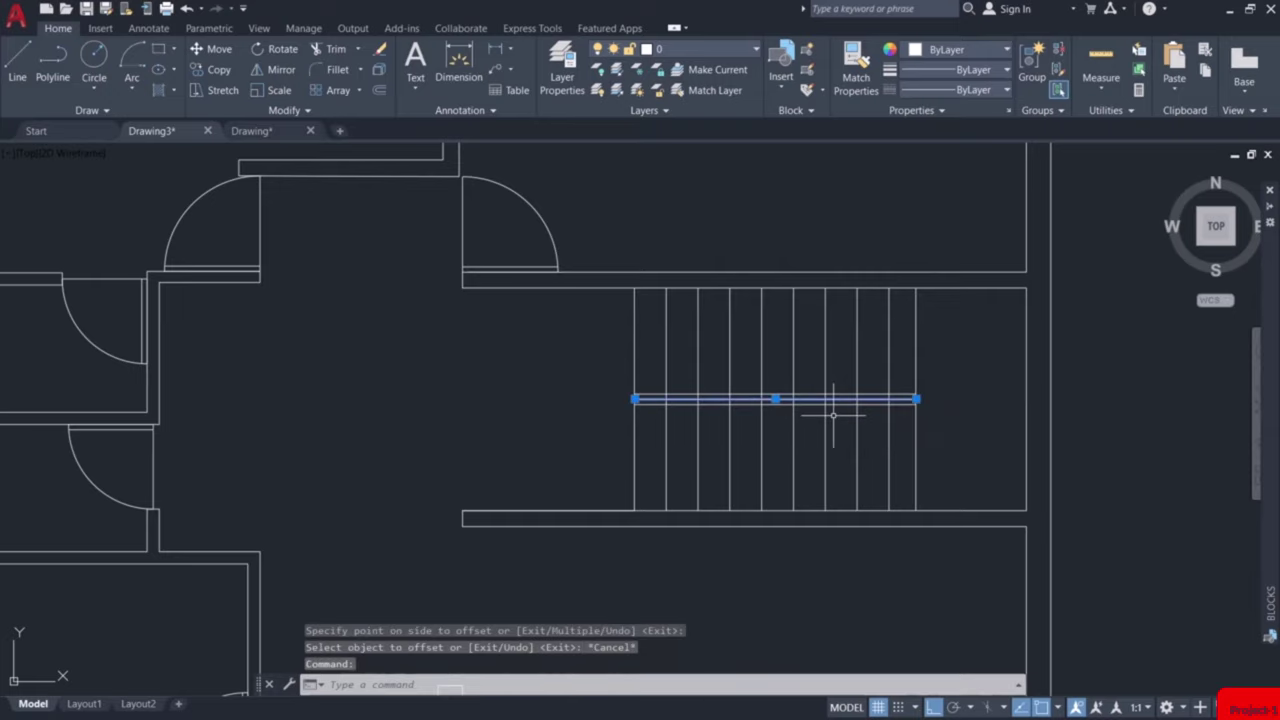
pyautogui.press('Delete')
# Trim the tread lines between the two horizontal stair lines with a fence across the gap.
pyautogui.scroll(2, 781, 416)
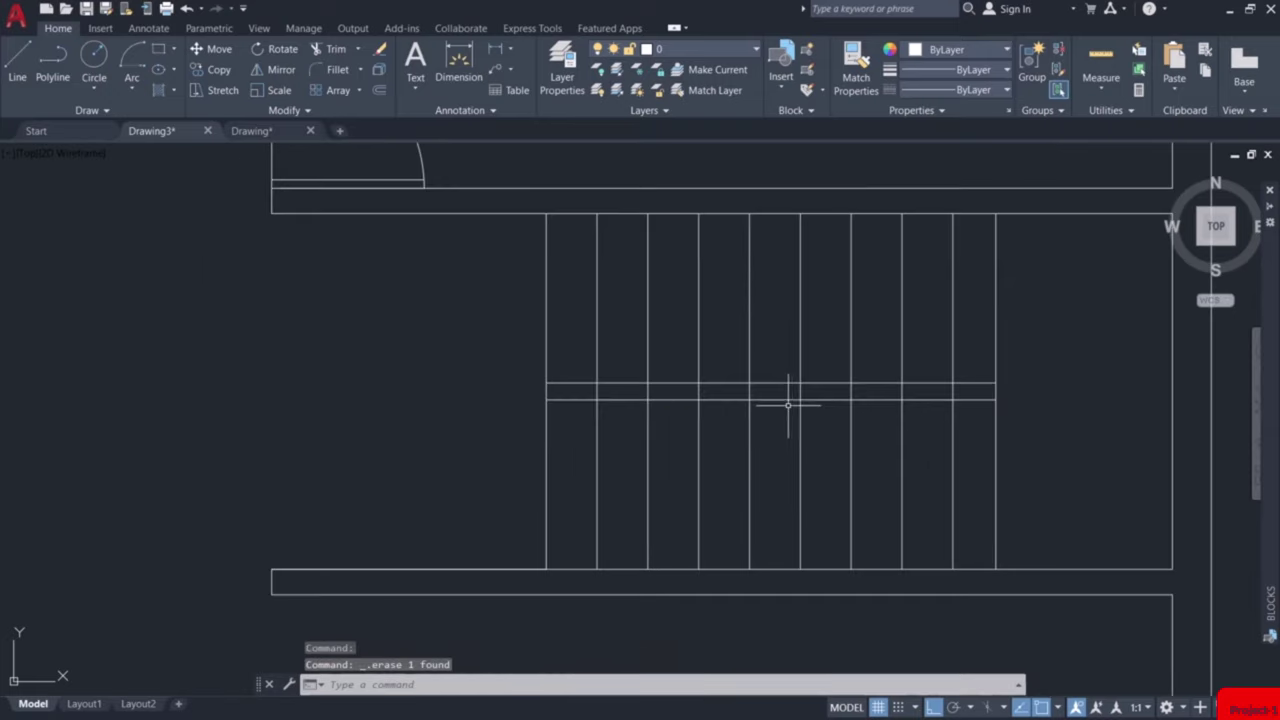
pyautogui.scroll(2, 788, 405)
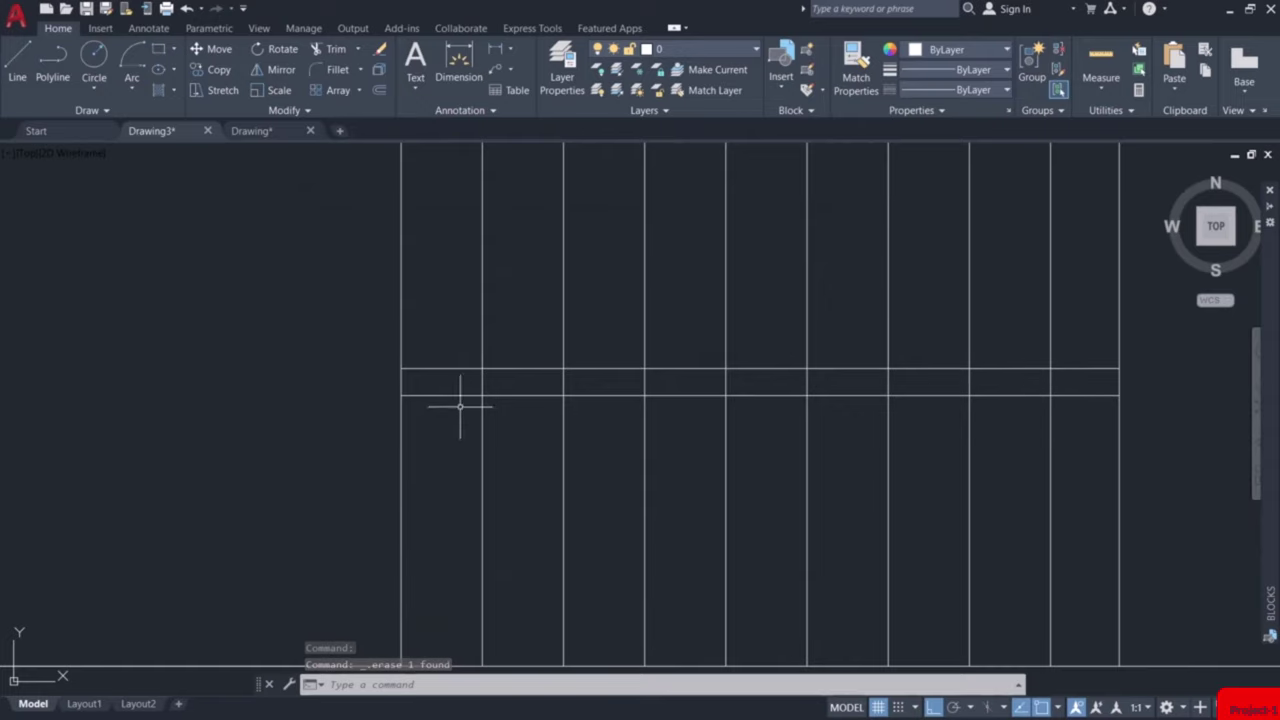
pyautogui.click(336, 49)
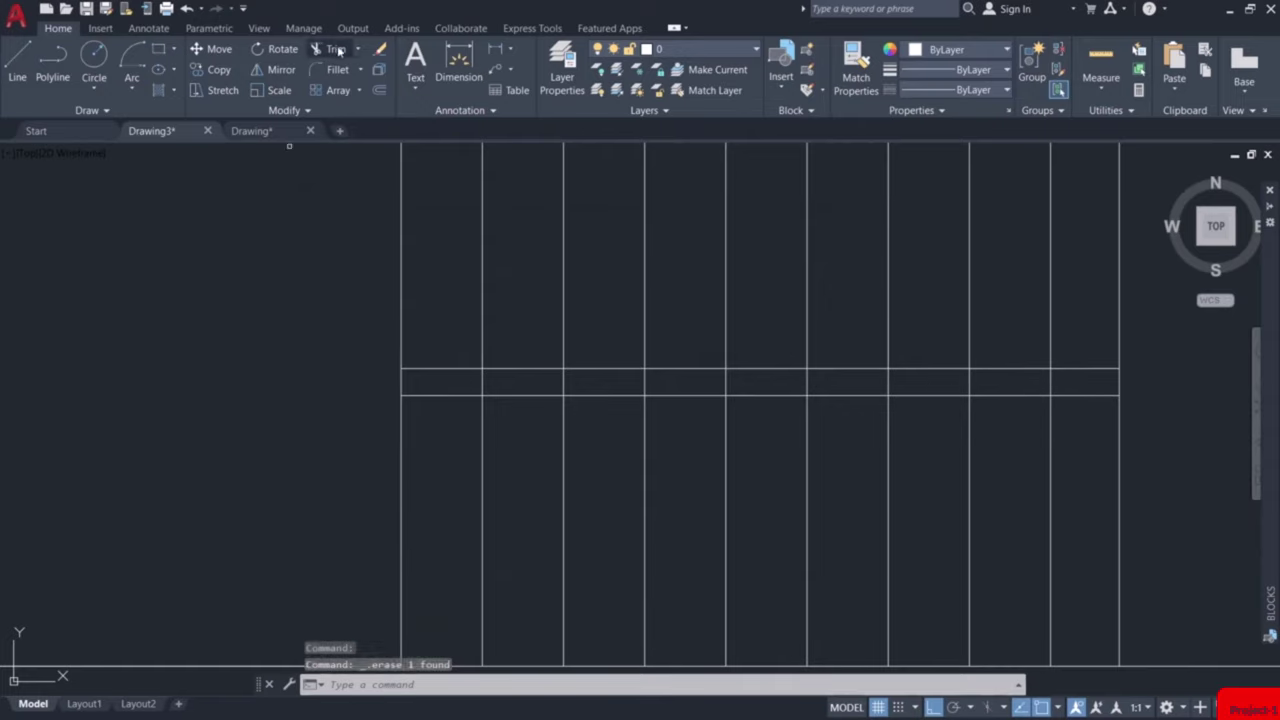
pyautogui.click(1069, 380)
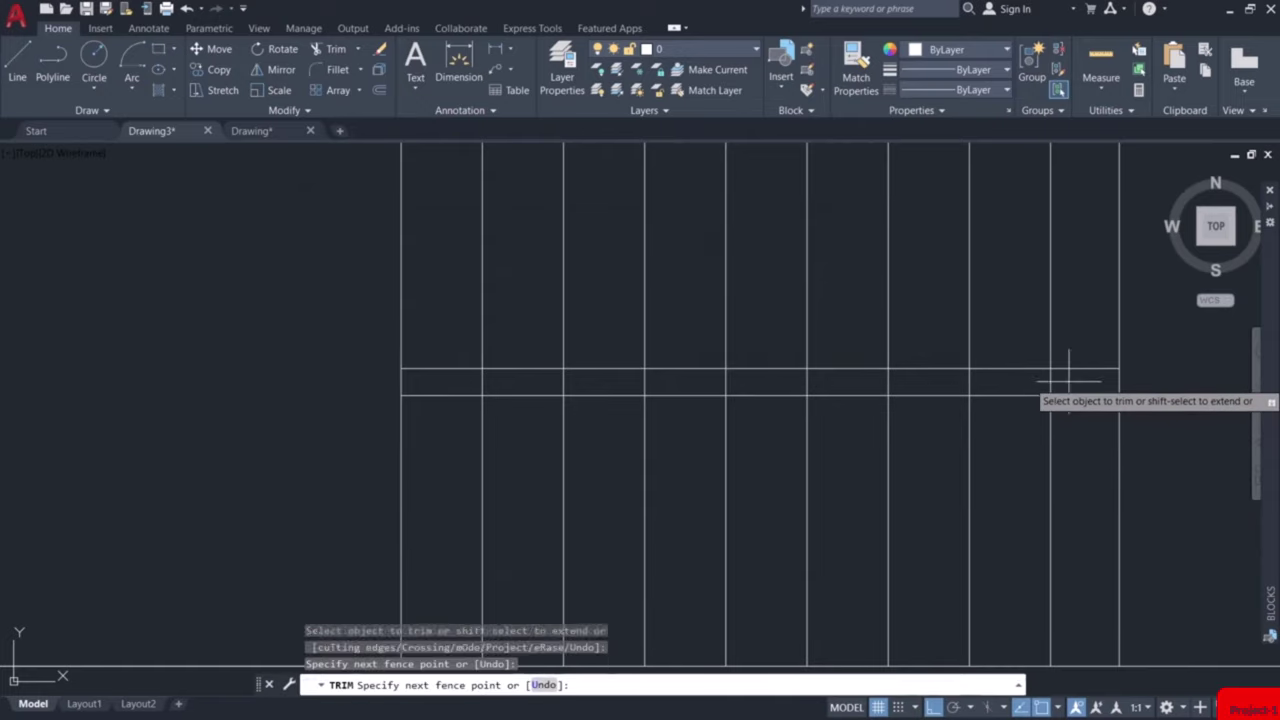
pyautogui.click(457, 372)
pyautogui.press('Return')
pyautogui.press('Escape')
pyautogui.scroll(-5, 943, 400)
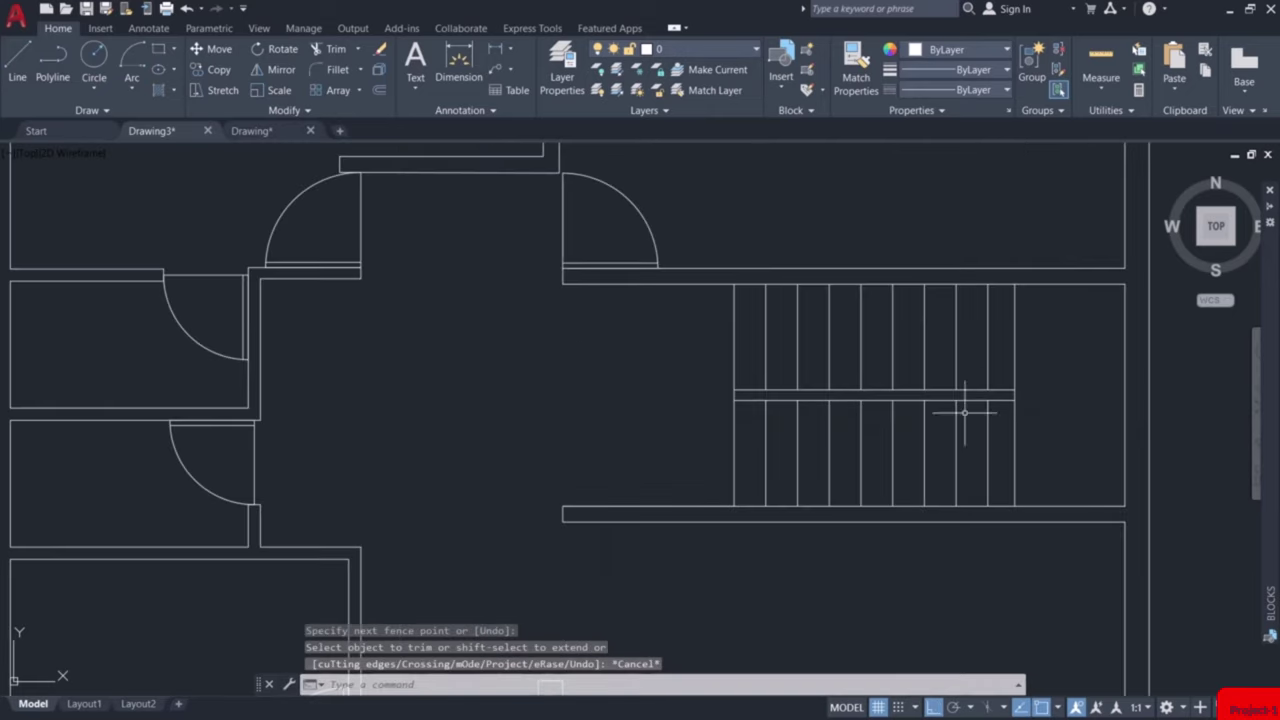
# Draw a rectangle 2 long and 0.23 wide in the empty space west of the floor plan.
pyautogui.scroll(1, 943, 428)
pyautogui.moveTo(943, 428)
pyautogui.mouseDown(button='middle')
pyautogui.moveTo(935, 491)
pyautogui.moveTo(916, 491)
pyautogui.mouseUp(button='middle')
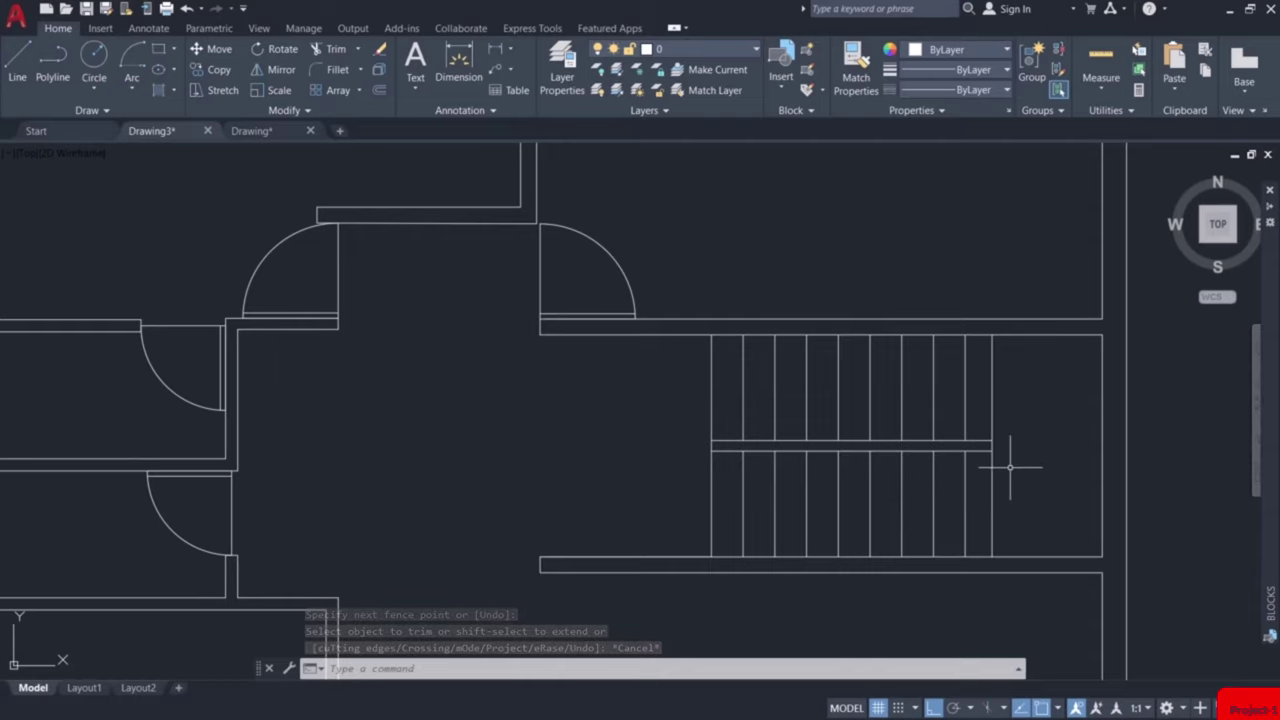
pyautogui.scroll(-2, 890, 543)
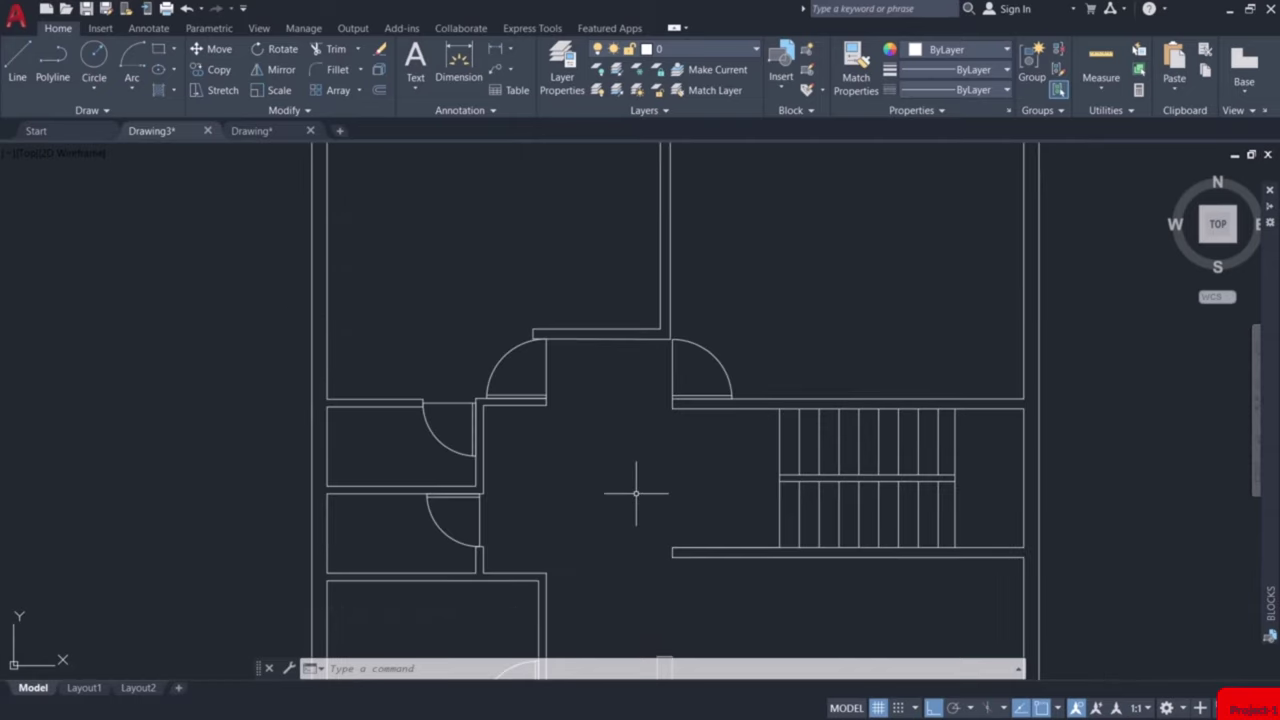
pyautogui.moveTo(632, 494); pyautogui.dragTo(623, 317, button='middle')
pyautogui.moveTo(757, 517); pyautogui.dragTo(720, 306, button='middle')
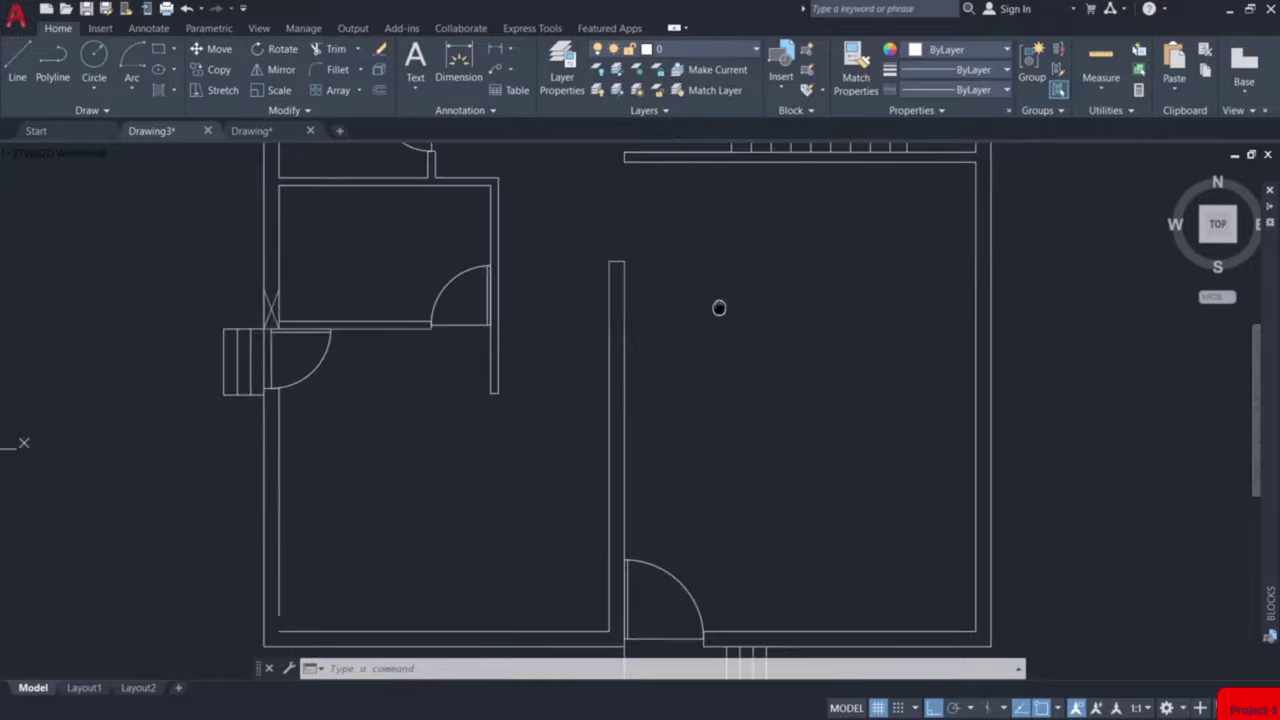
pyautogui.moveTo(736, 575)
pyautogui.mouseDown(button='middle')
pyautogui.moveTo(736, 413)
pyautogui.moveTo(838, 413)
pyautogui.mouseUp(button='middle')
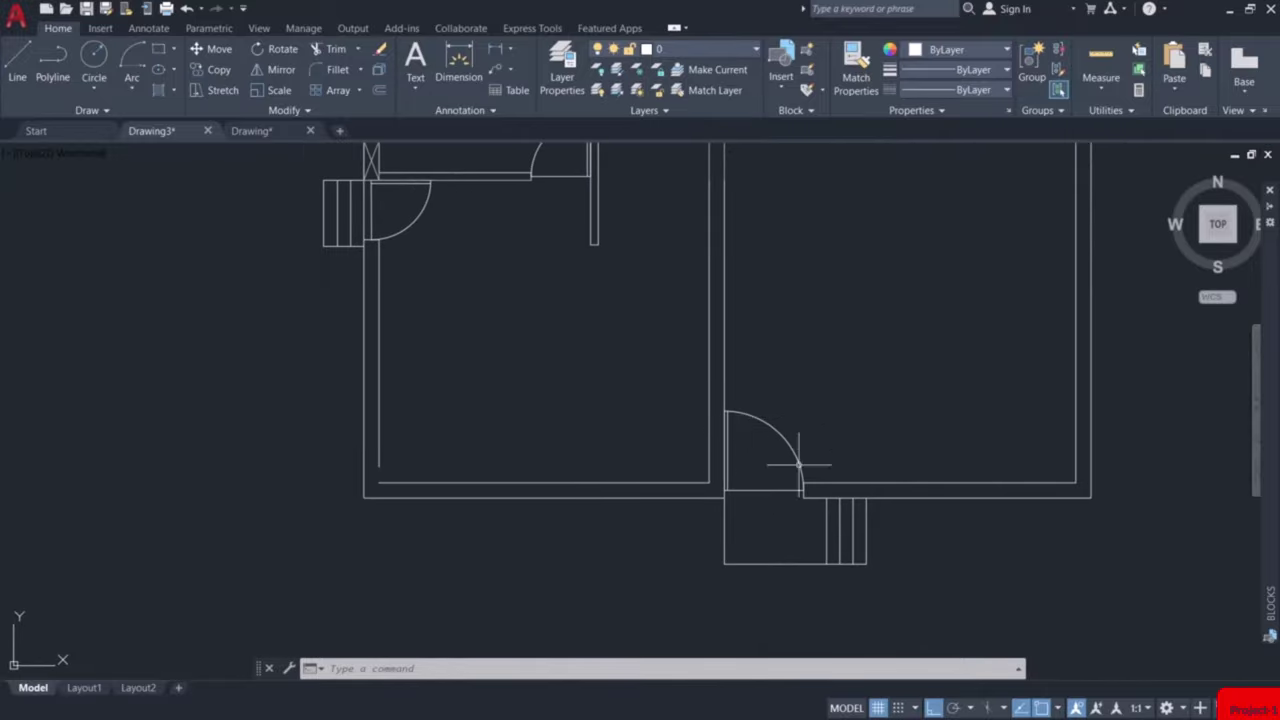
pyautogui.moveTo(775, 462); pyautogui.dragTo(1125, 543, button='middle')
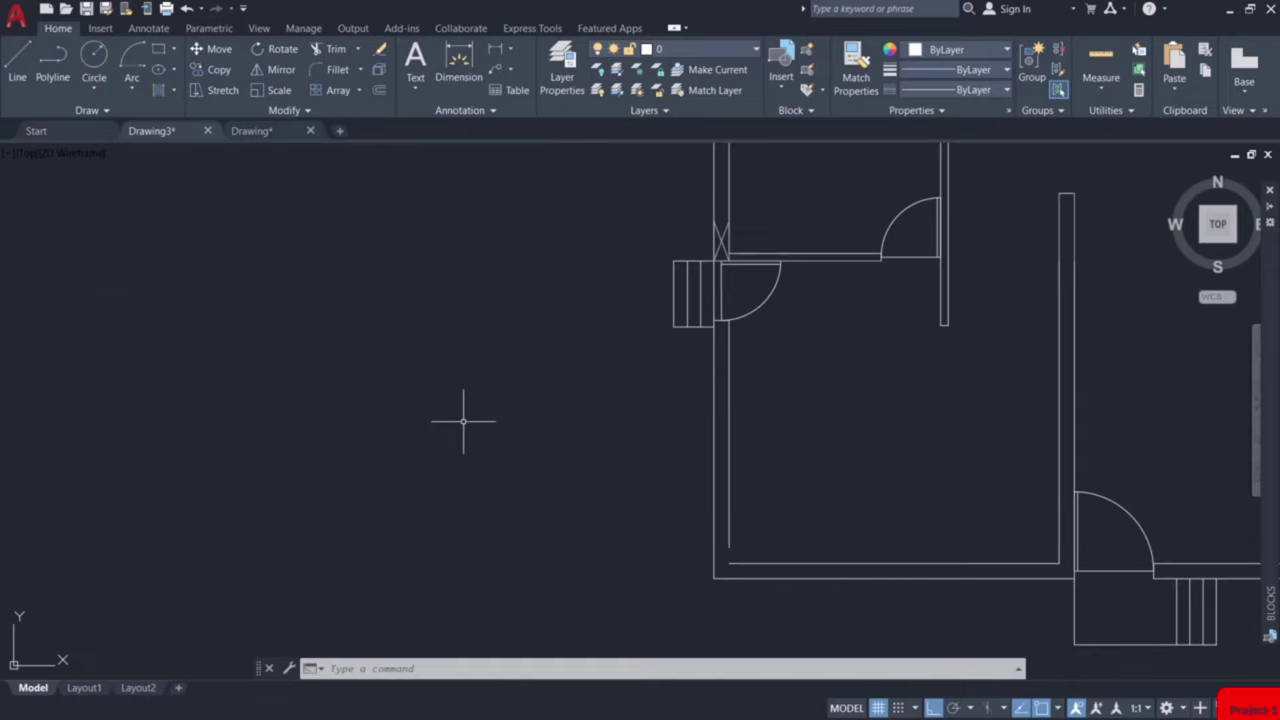
pyautogui.write('rec')
pyautogui.press('Return')
pyautogui.click(478, 437)
pyautogui.write('d')
pyautogui.press('Return')
pyautogui.write('2')
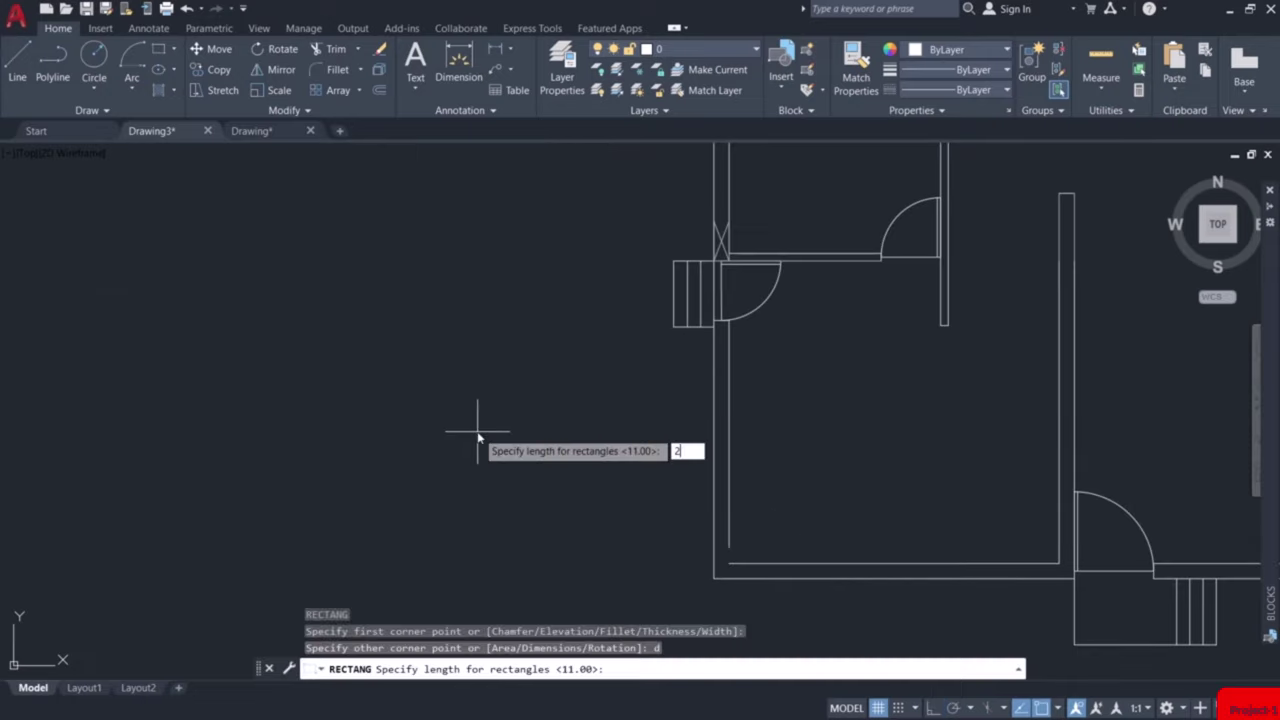
pyautogui.press('Return')
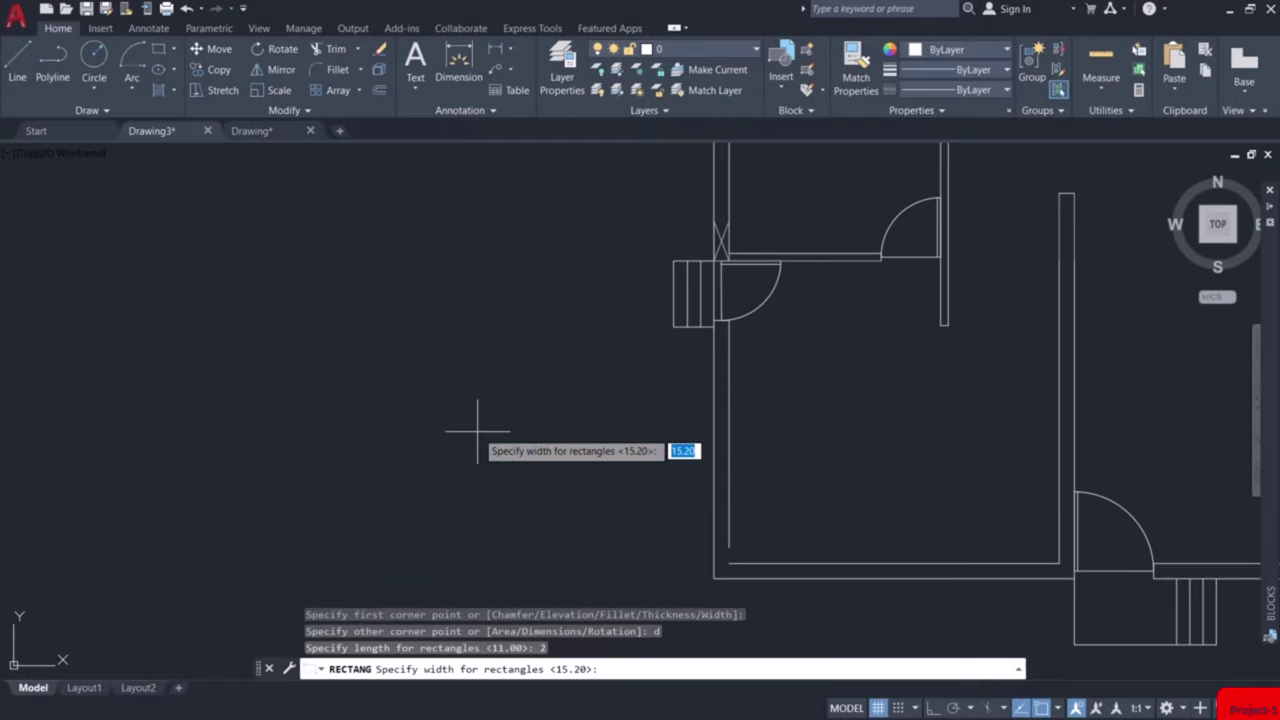
pyautogui.write('0.23')
pyautogui.press('Return')
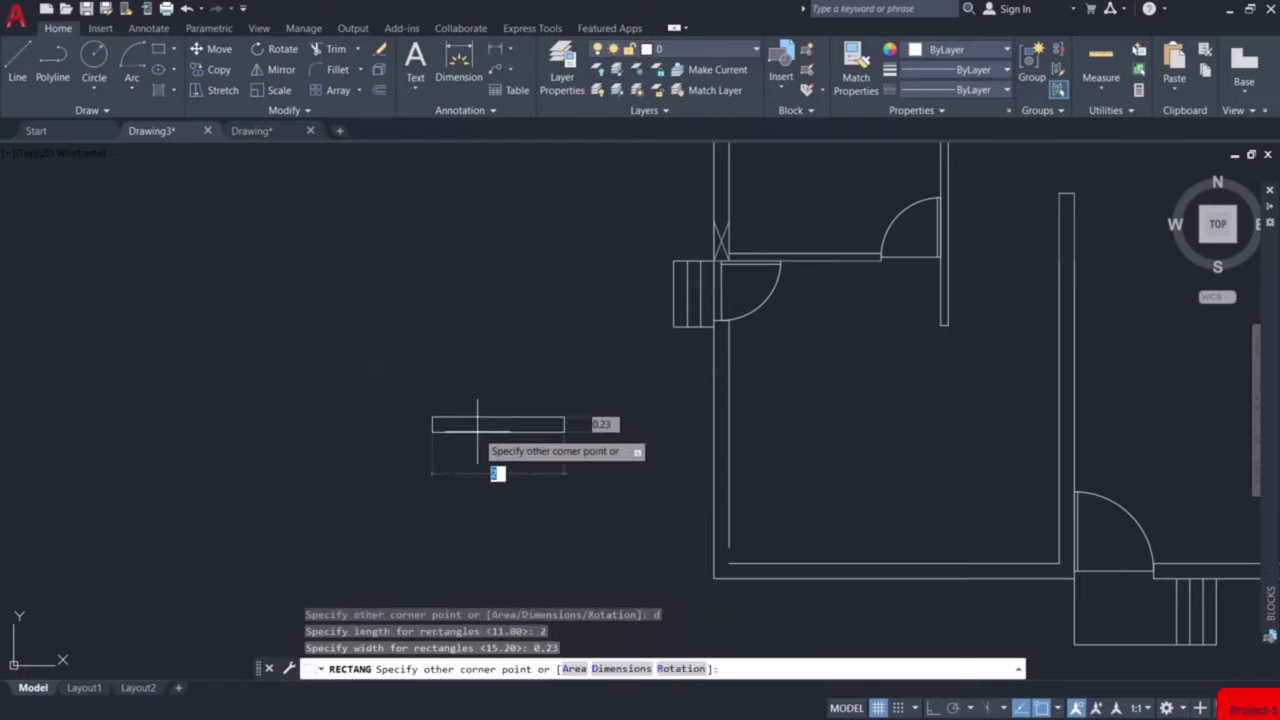
pyautogui.click(597, 459)
# Turn Ortho mode on and draw a horizontal line between the midpoints of the rectangle's two short sides.
pyautogui.press('F8')
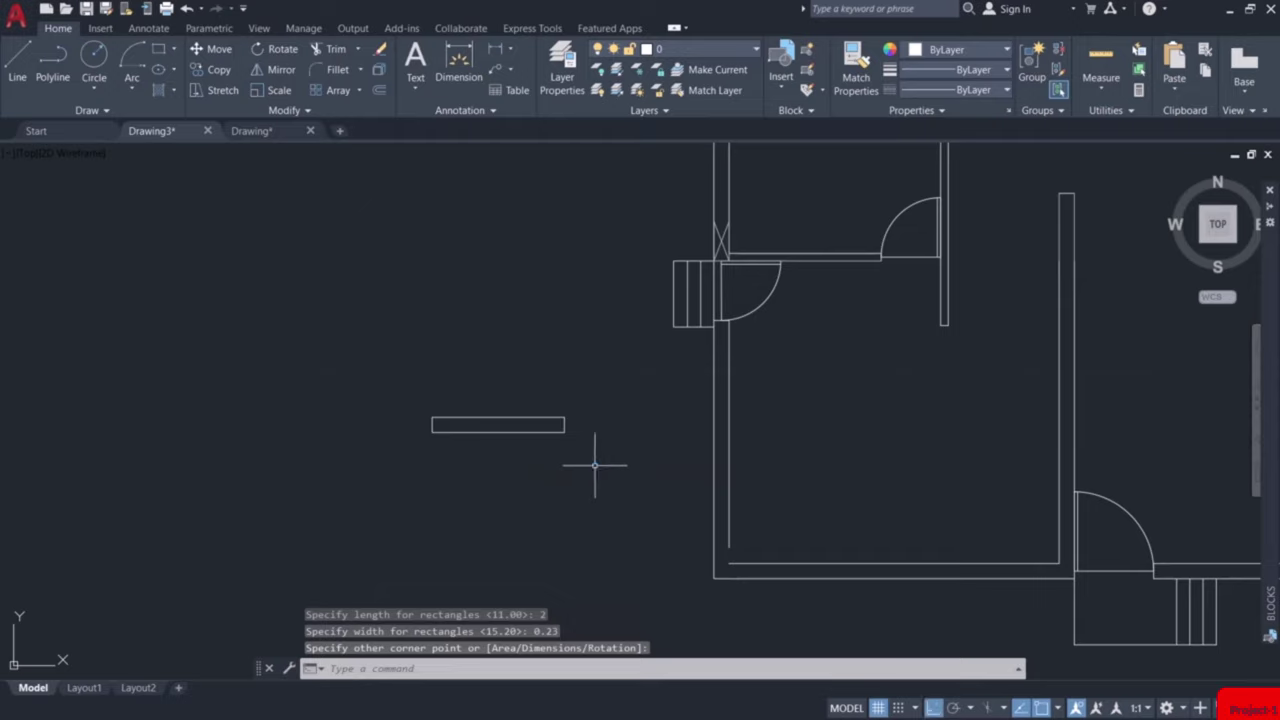
pyautogui.scroll(6, 496, 451)
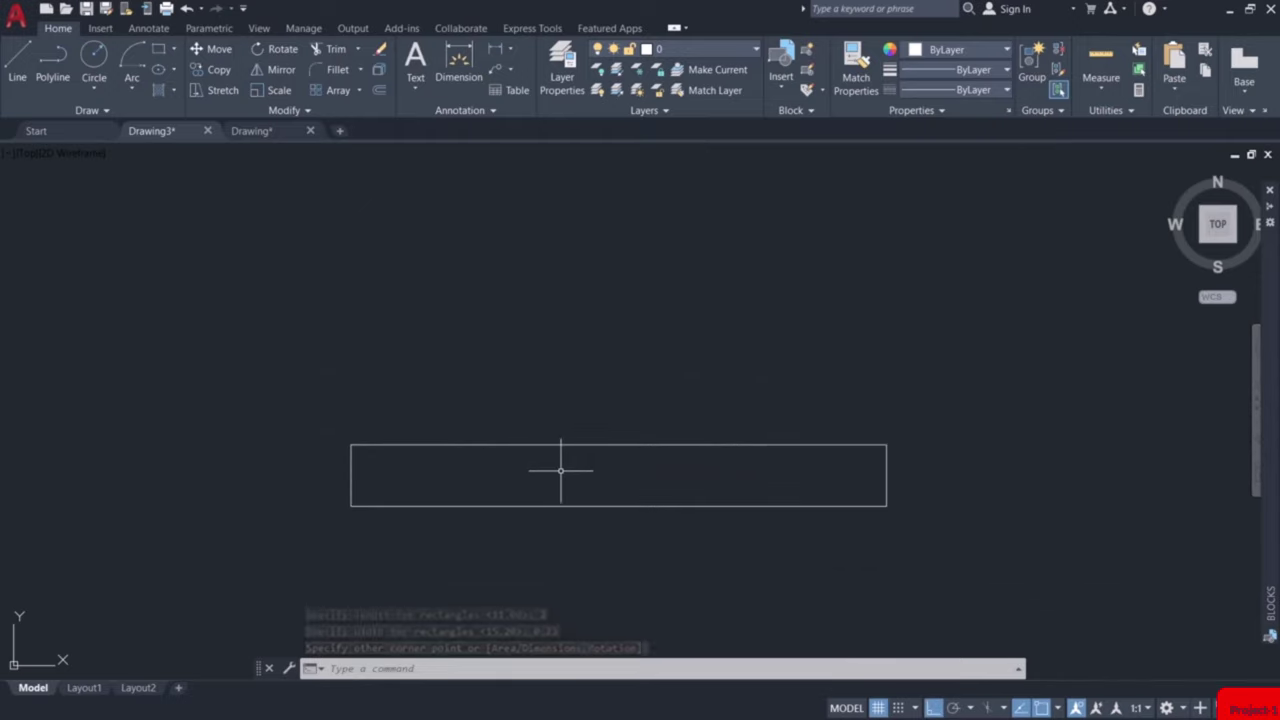
pyautogui.write('l')
pyautogui.press('Return')
pyautogui.click(351, 475)
pyautogui.click(886, 475)
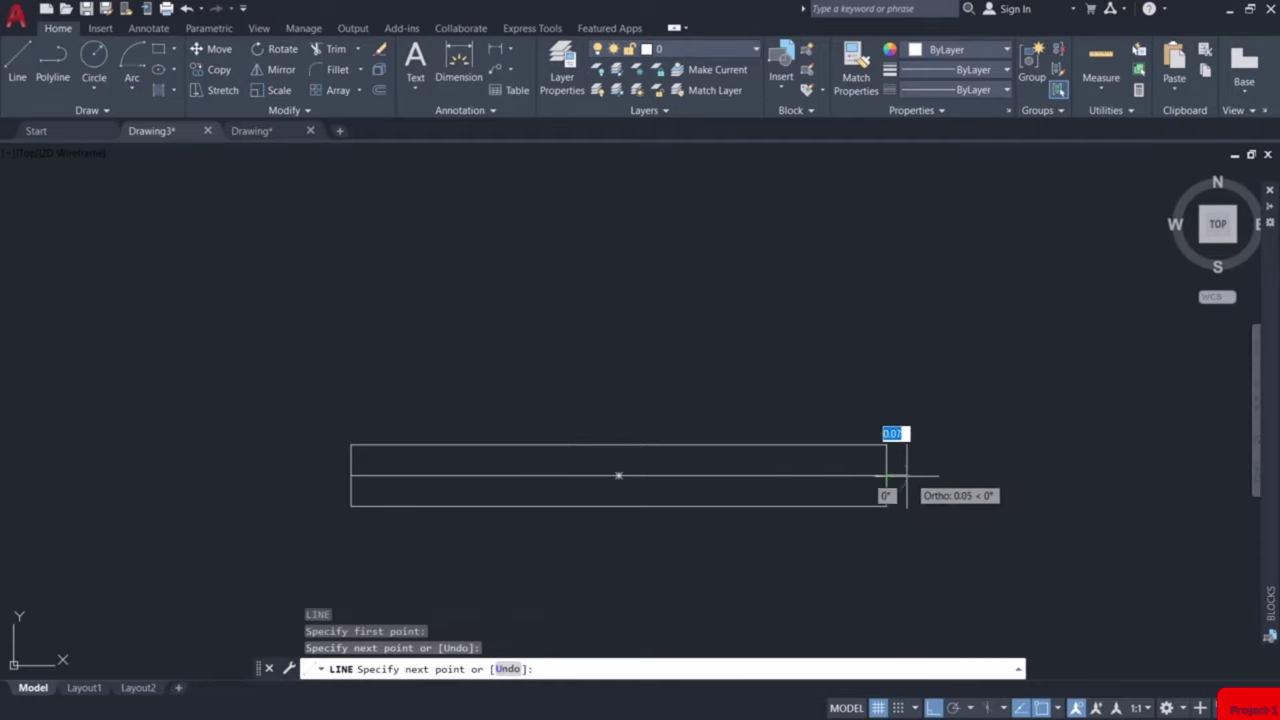
pyautogui.press('Escape')
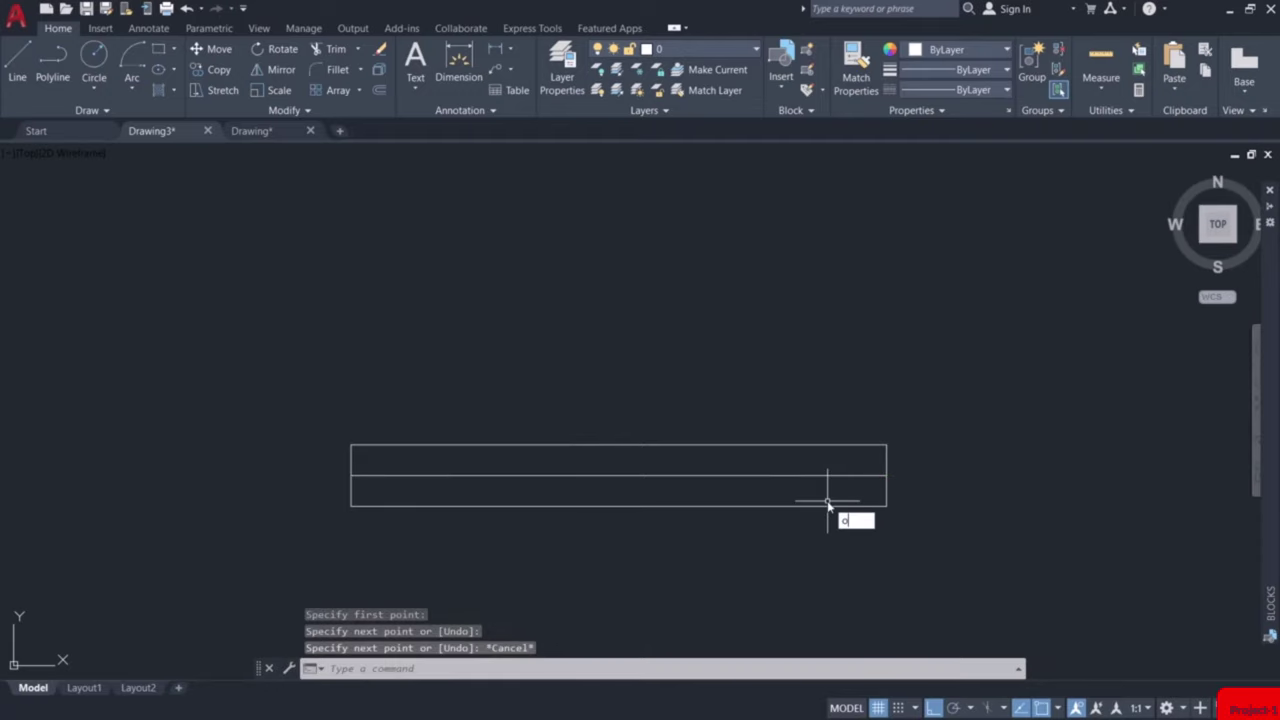
# Offset the horizontal middle line of the window rectangle 0.05 above and below.
pyautogui.press('Return')
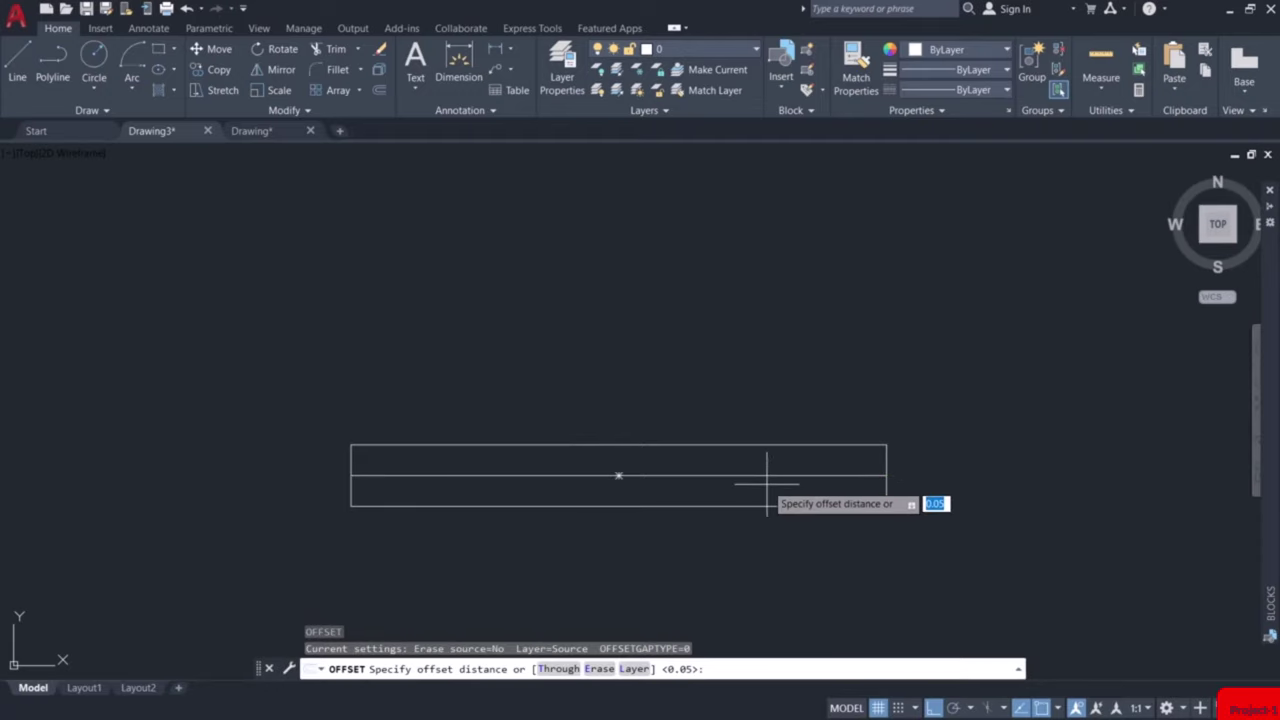
pyautogui.write('0')
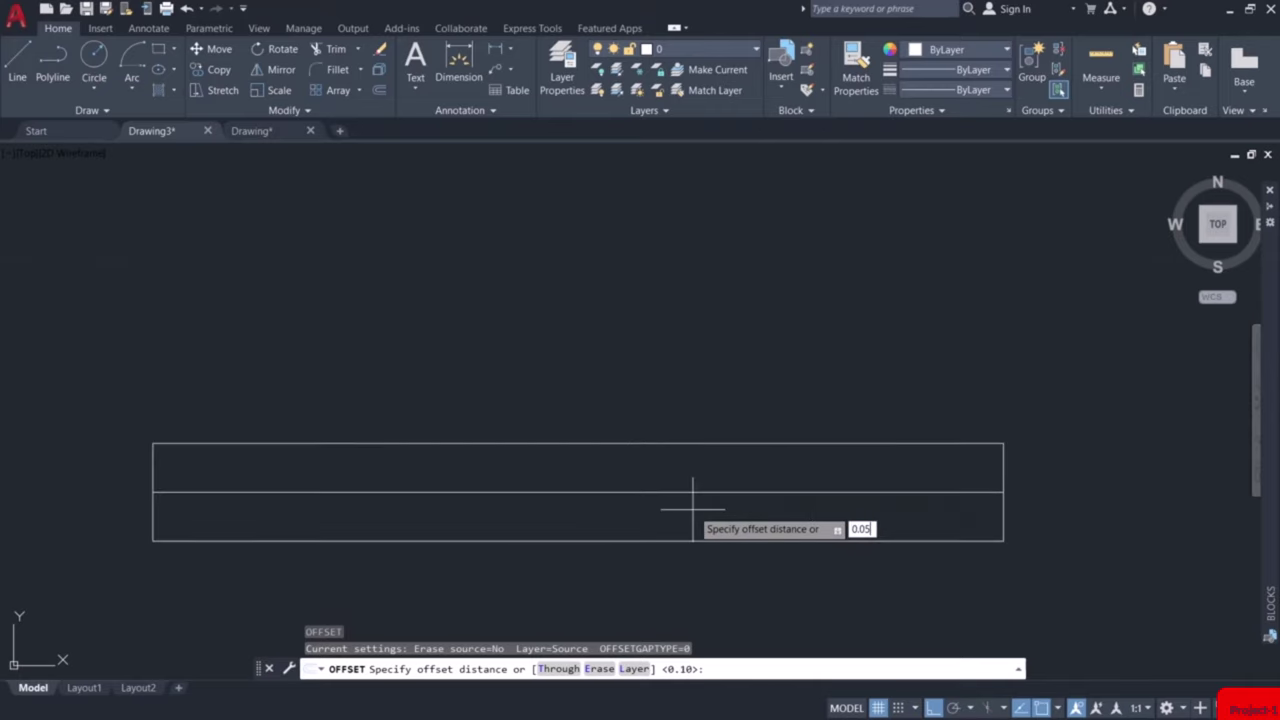
pyautogui.press('Return')
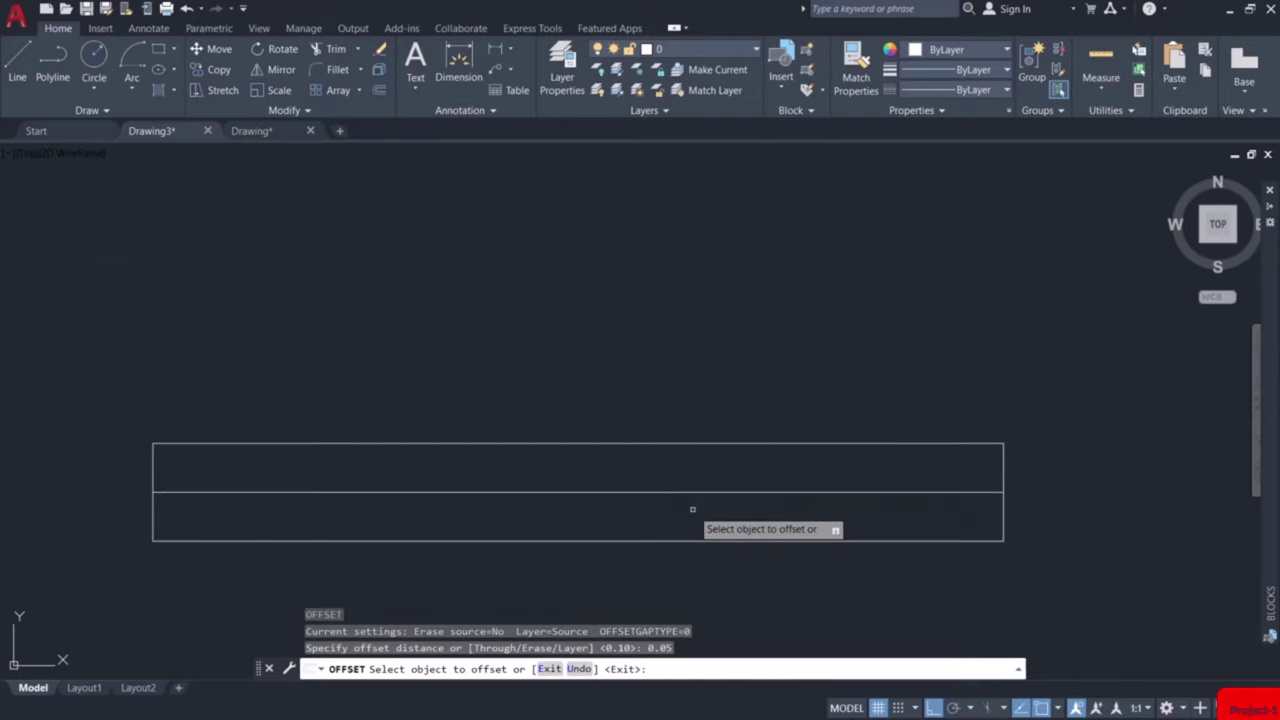
pyautogui.click(690, 491)
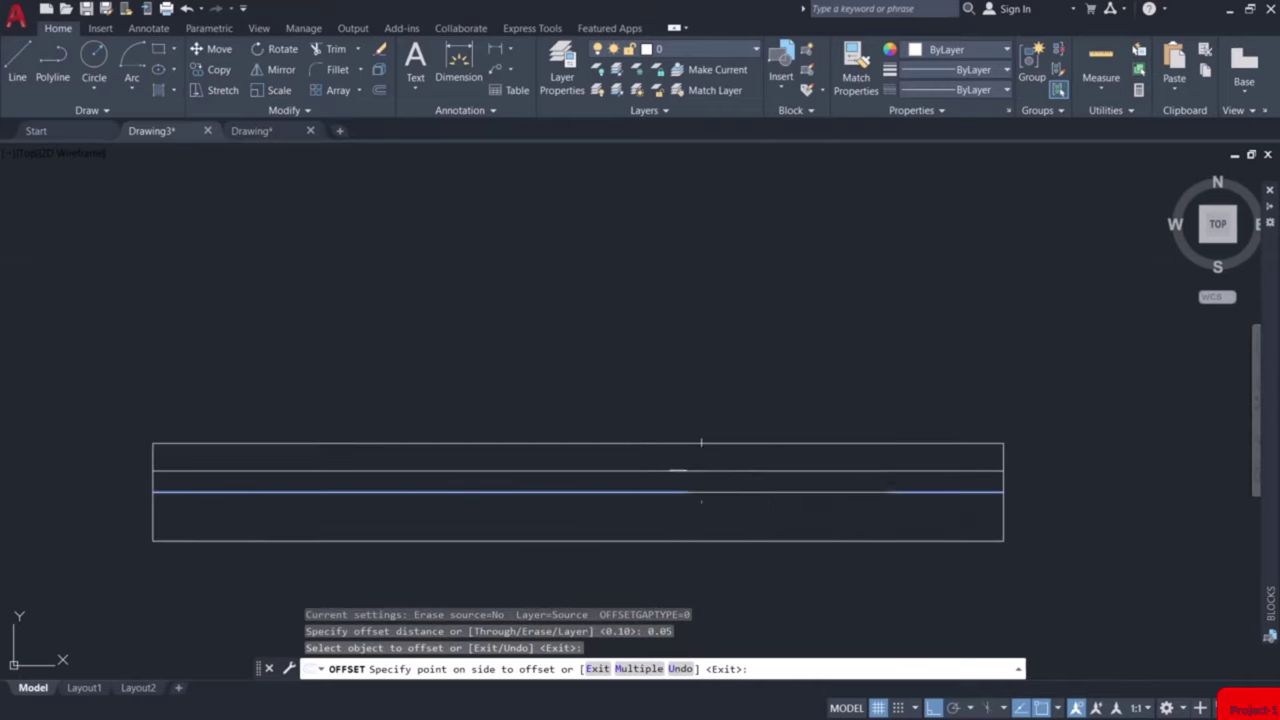
pyautogui.click(700, 472)
pyautogui.click(690, 491)
pyautogui.click(700, 514)
pyautogui.press('Escape')
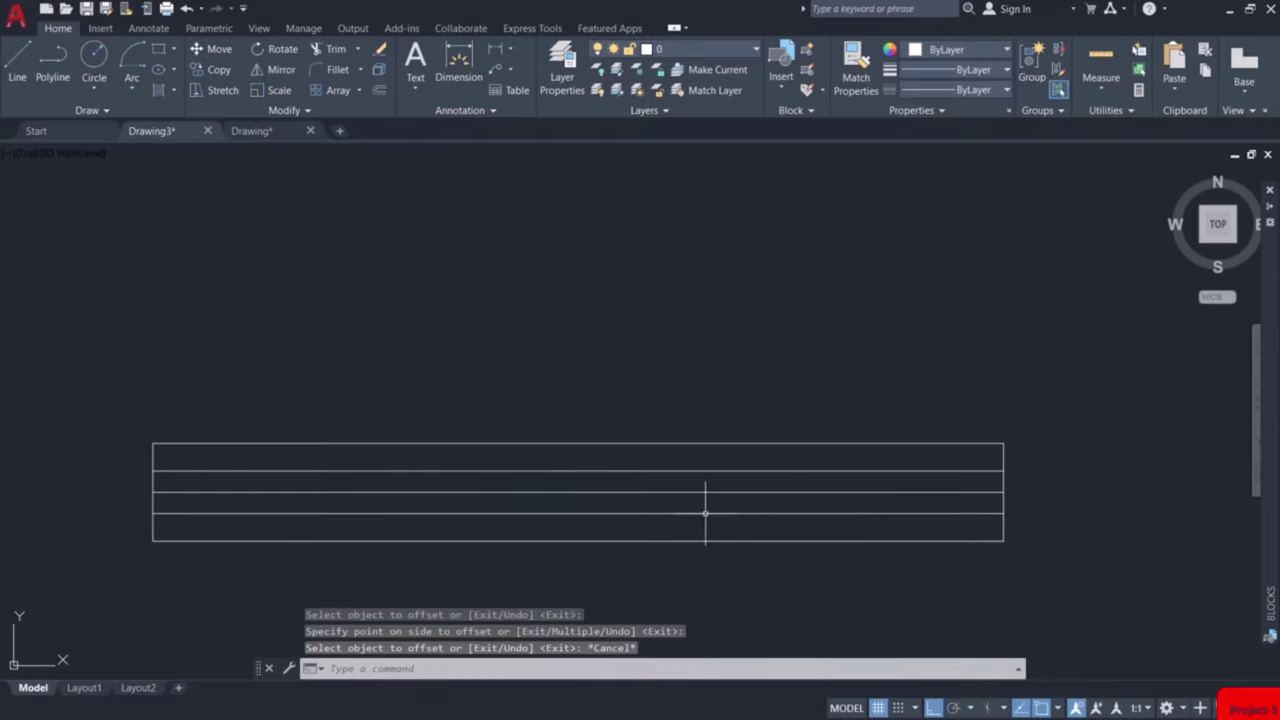
# Delete the original middle line between the two offset lines of the window symbol.
pyautogui.click(710, 492)
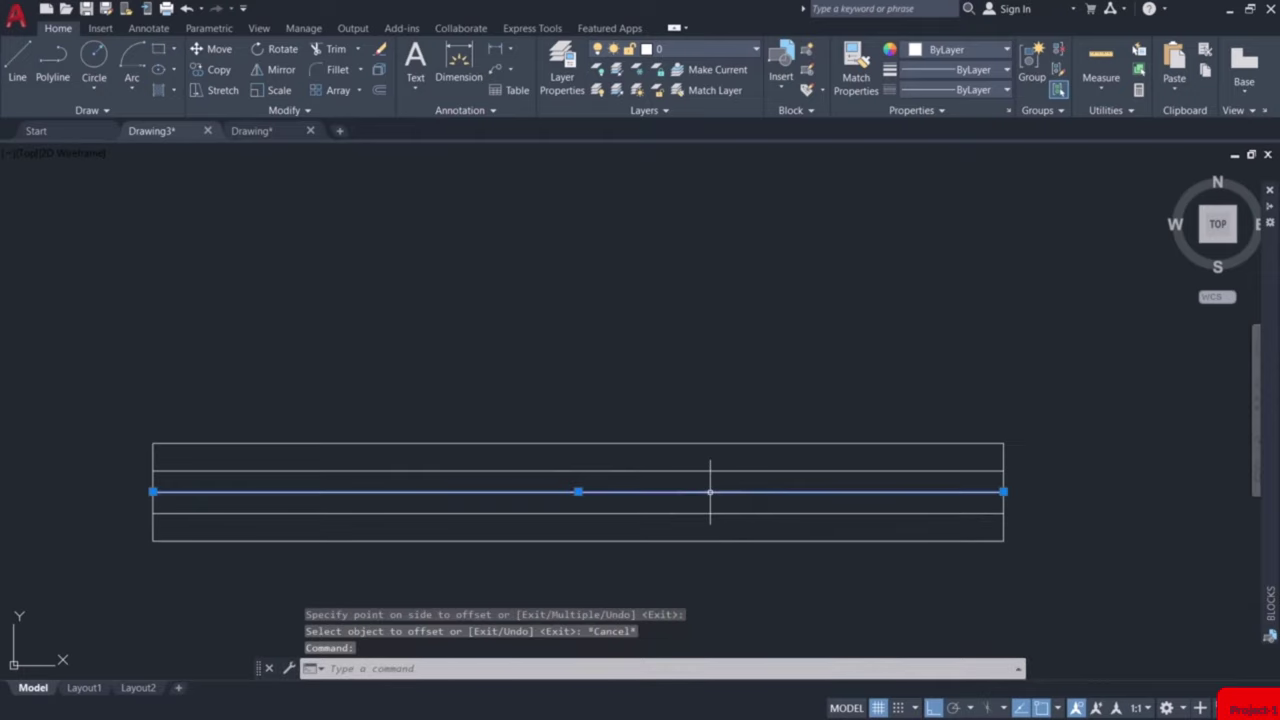
pyautogui.press('Escape')
pyautogui.scroll(-1, 845, 410)
pyautogui.click(766, 351)
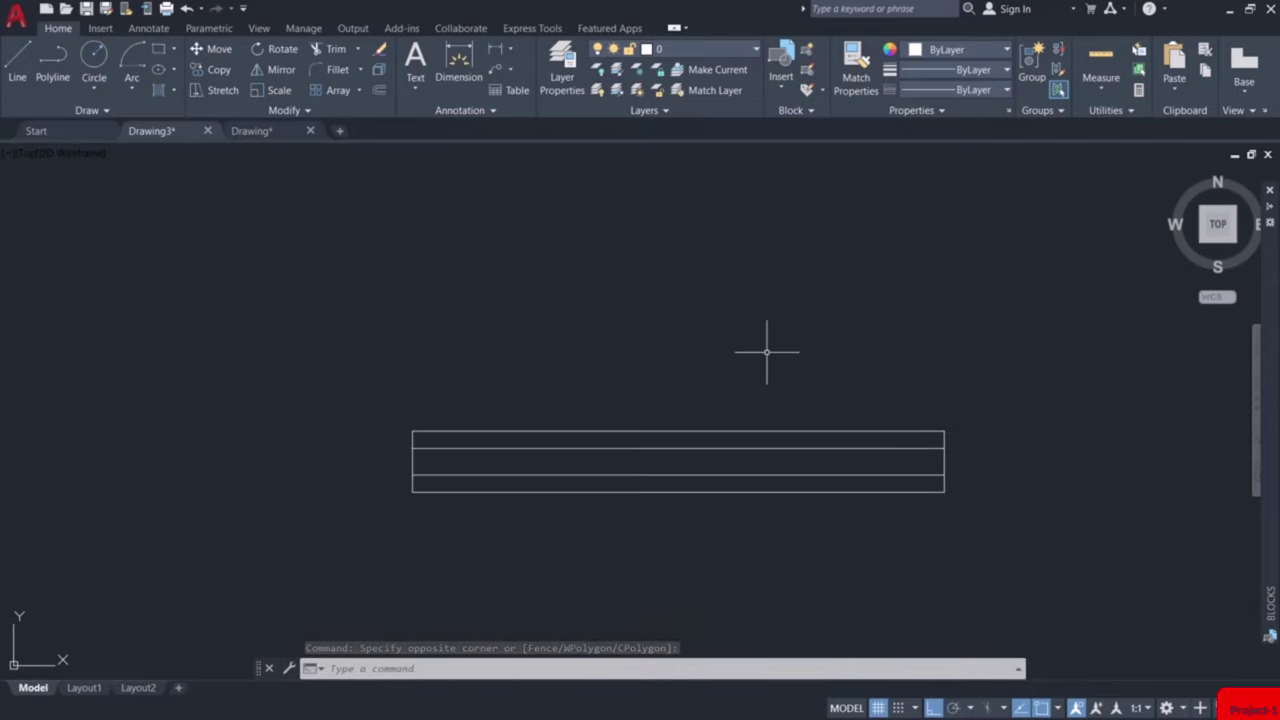
# Define a block named window from the rectangle and its two inner lines, using meters as the block unit.
pyautogui.write('bloc')
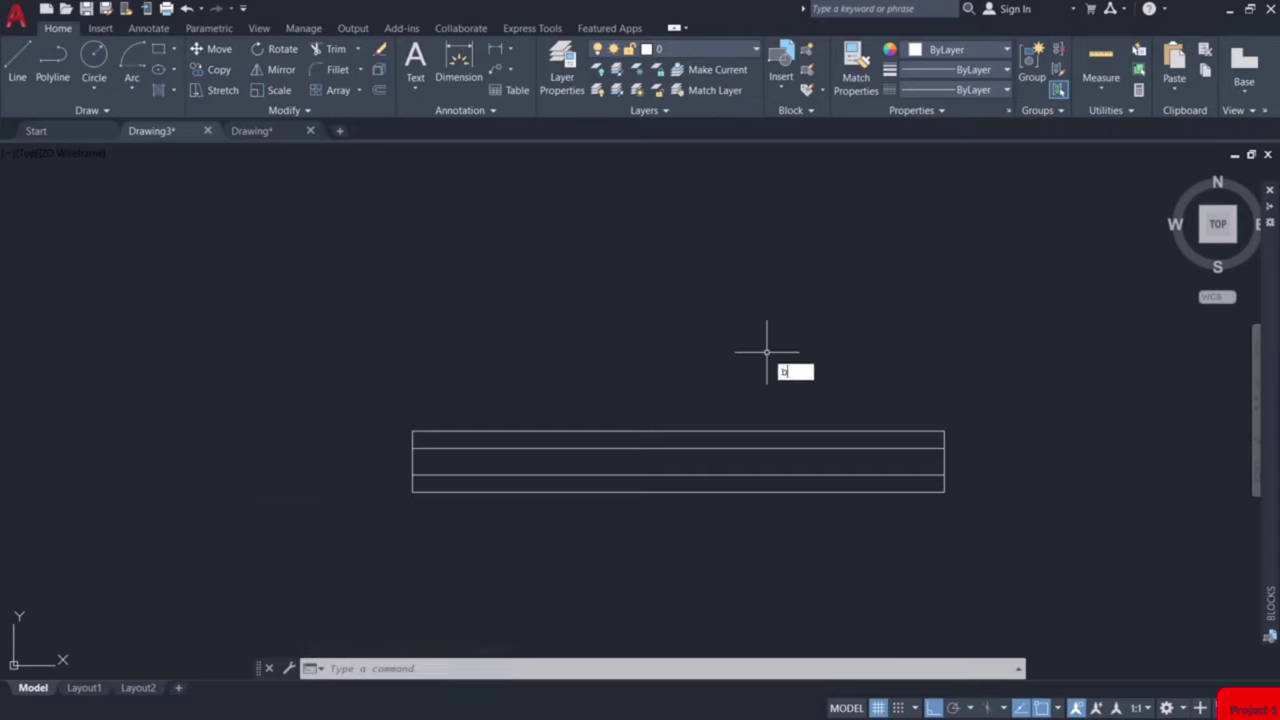
pyautogui.write('k')
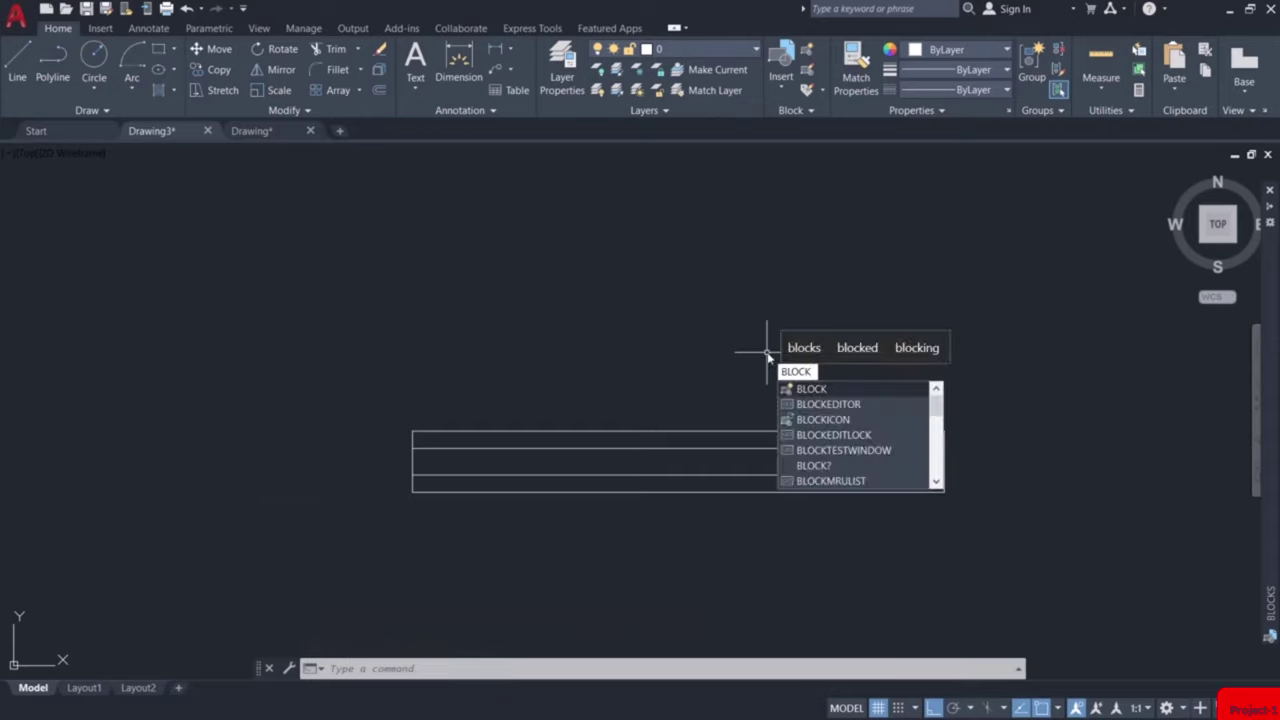
pyautogui.press('Return')
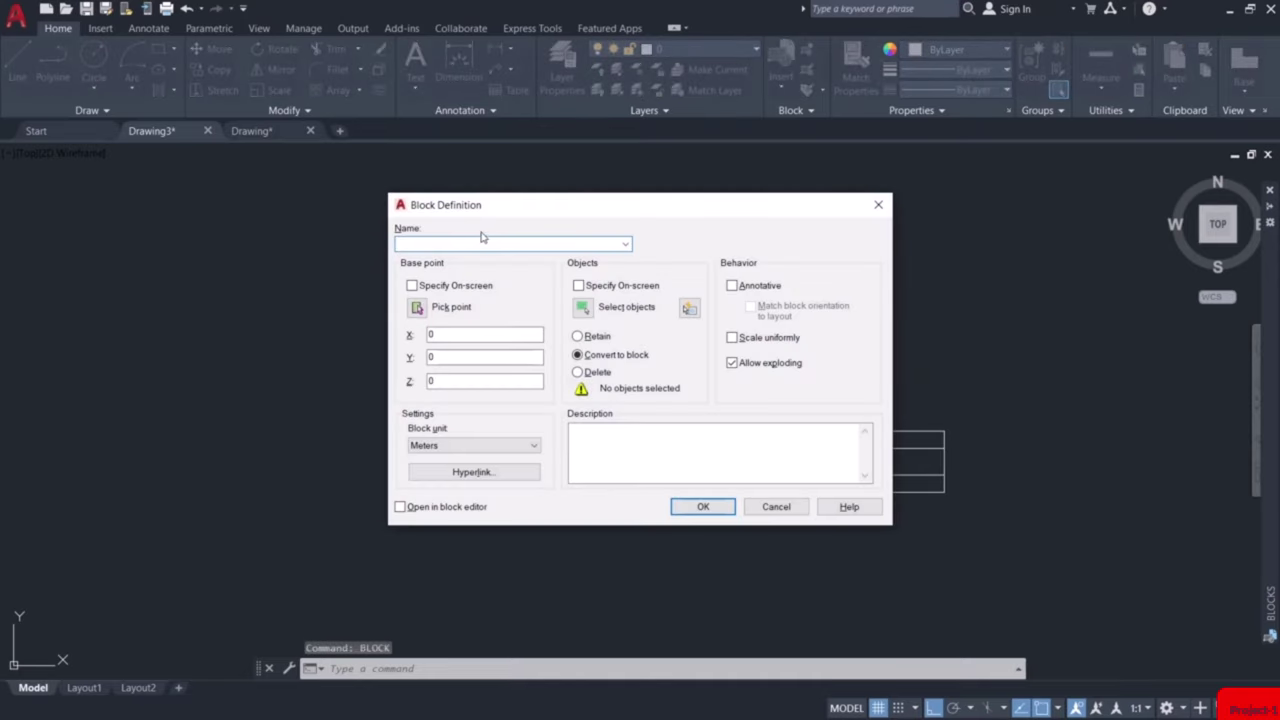
pyautogui.write('w')
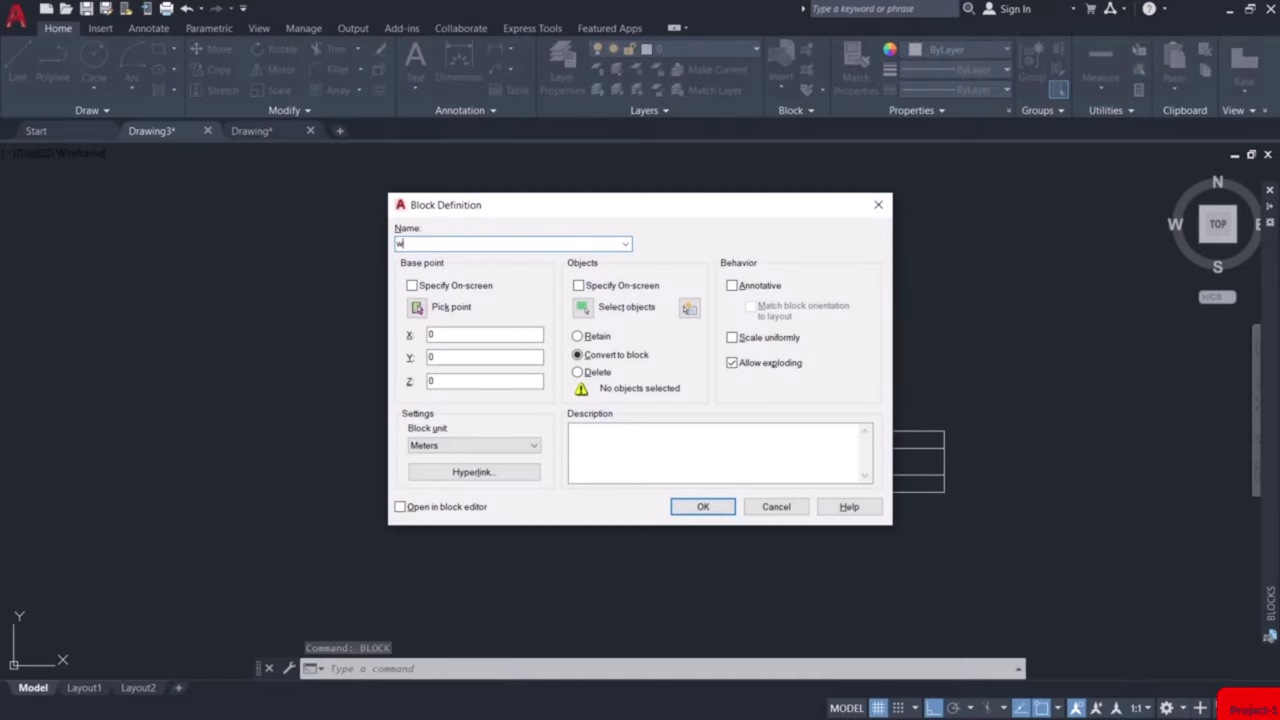
pyautogui.write('indow')
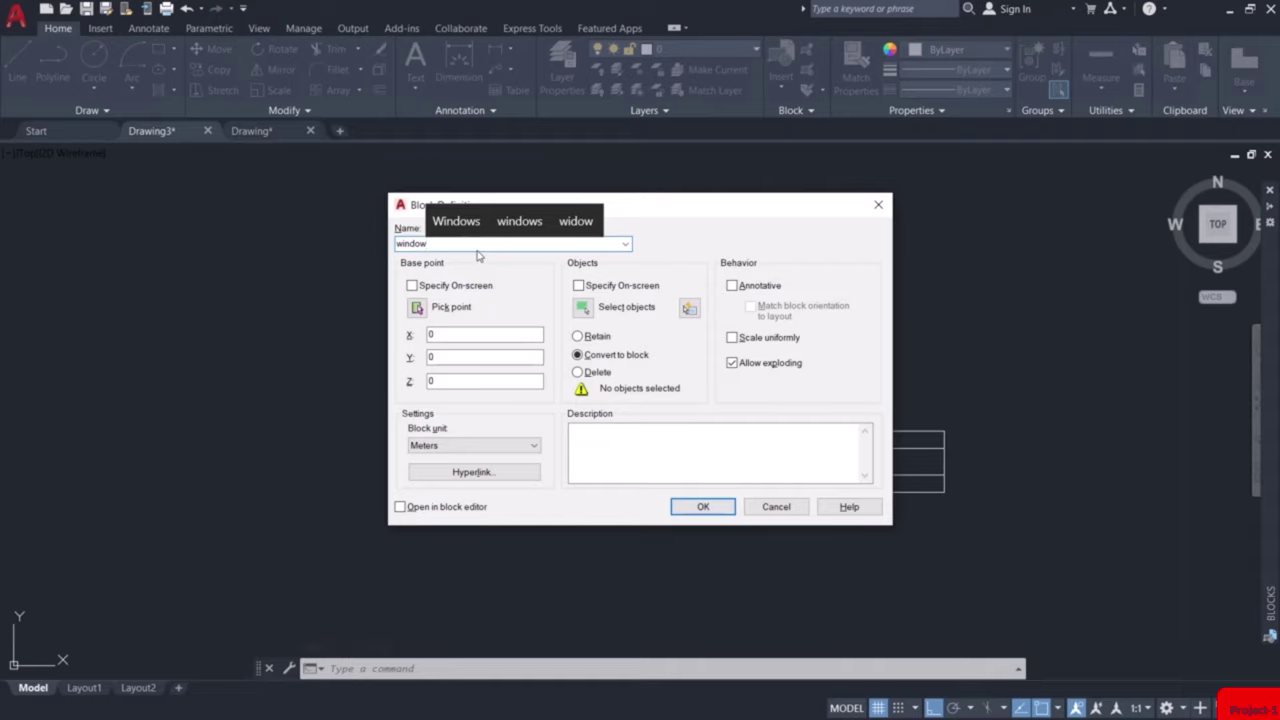
pyautogui.press('Return')
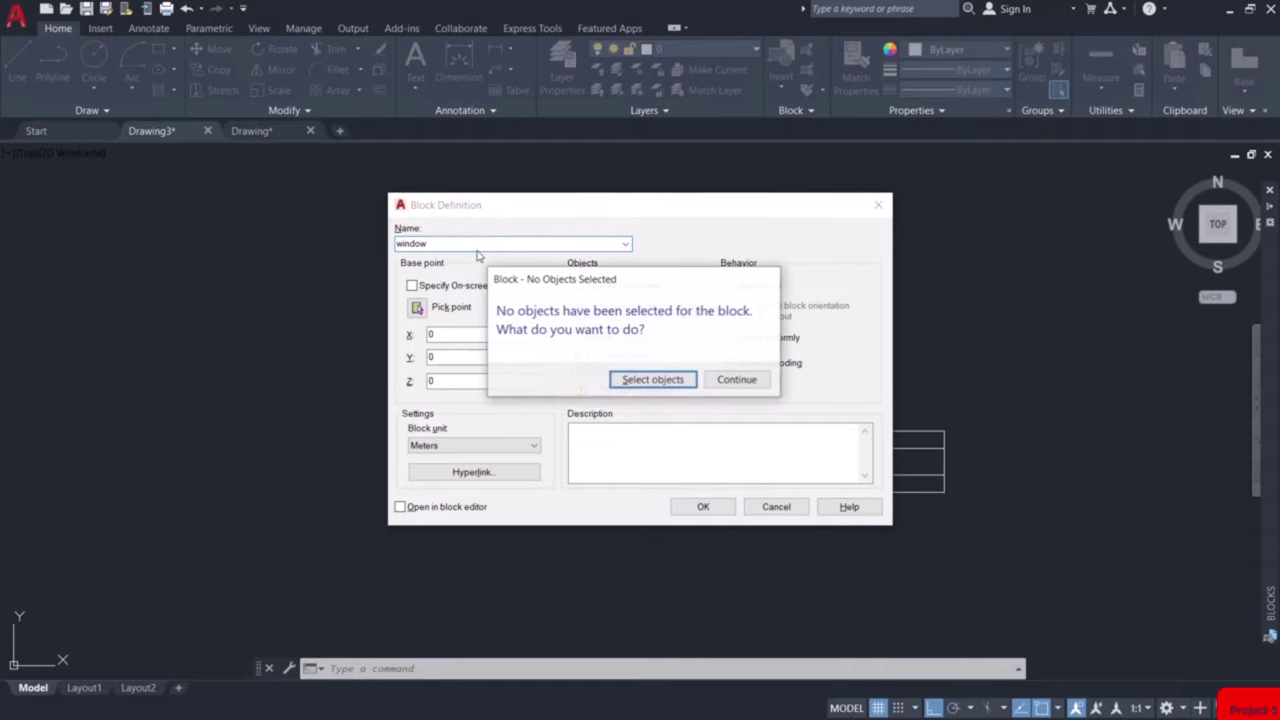
pyautogui.click(668, 387)
pyautogui.click(973, 388)
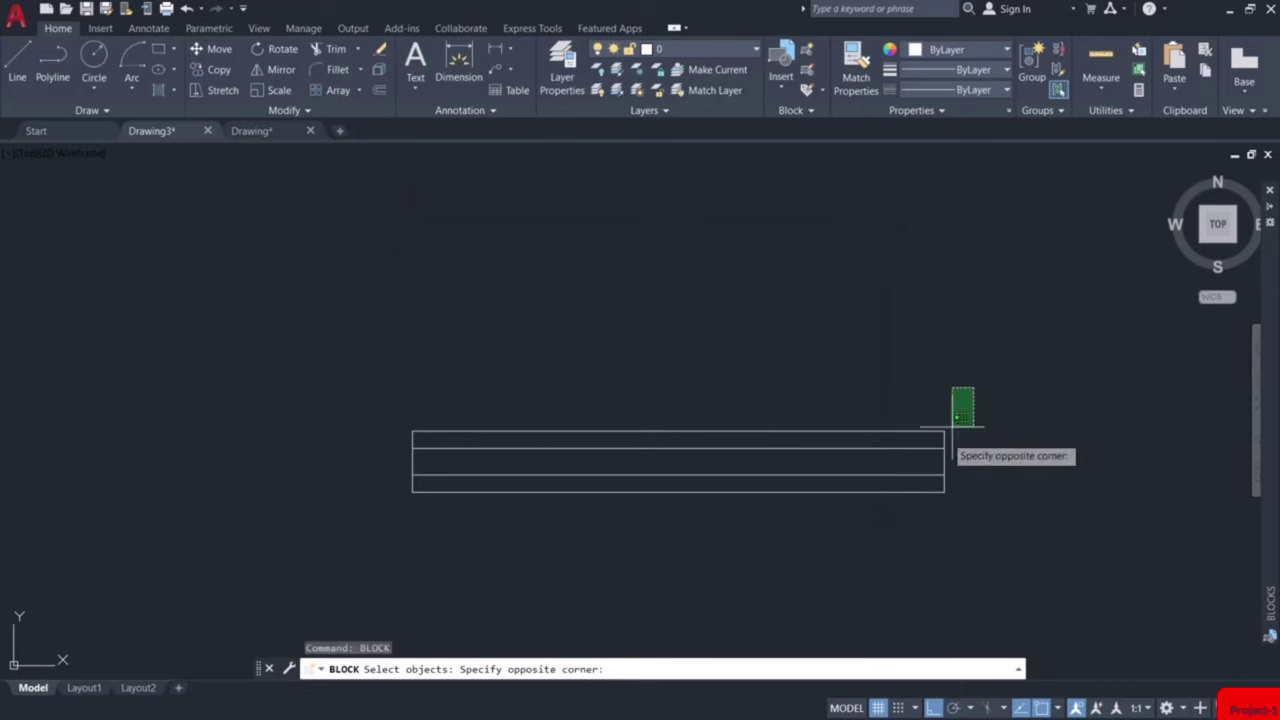
pyautogui.click(256, 521)
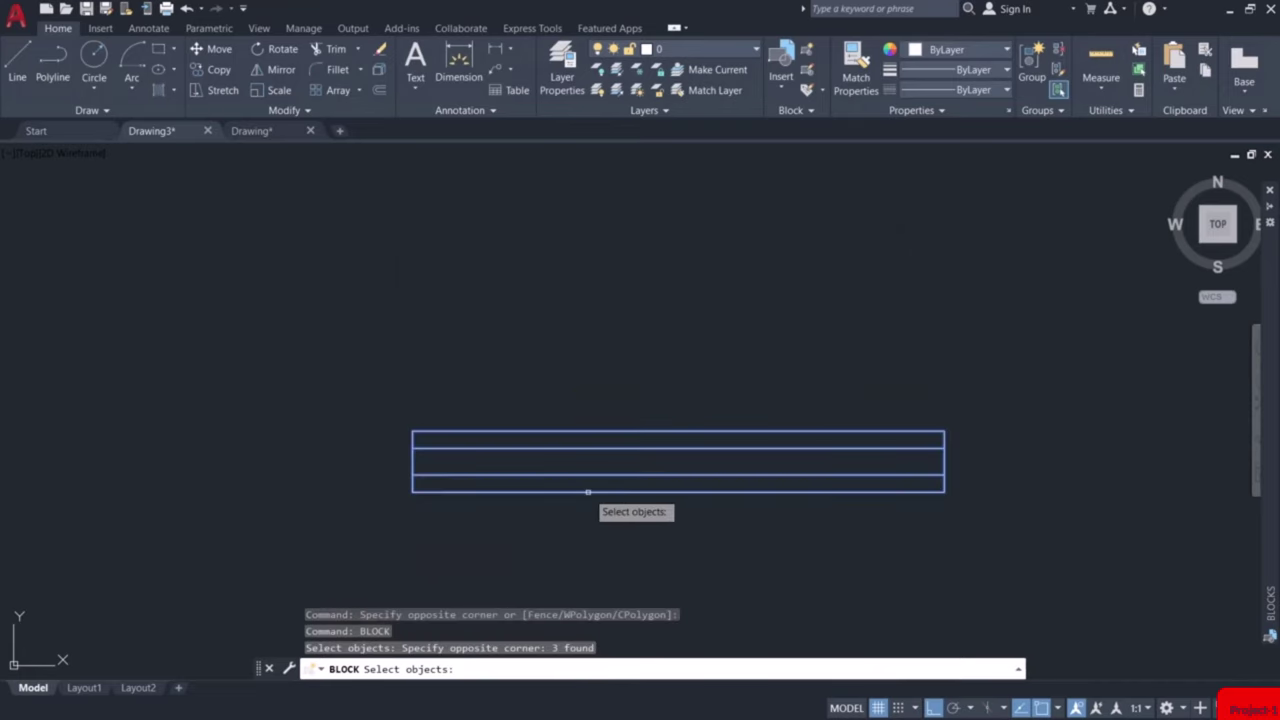
pyautogui.press('Return')
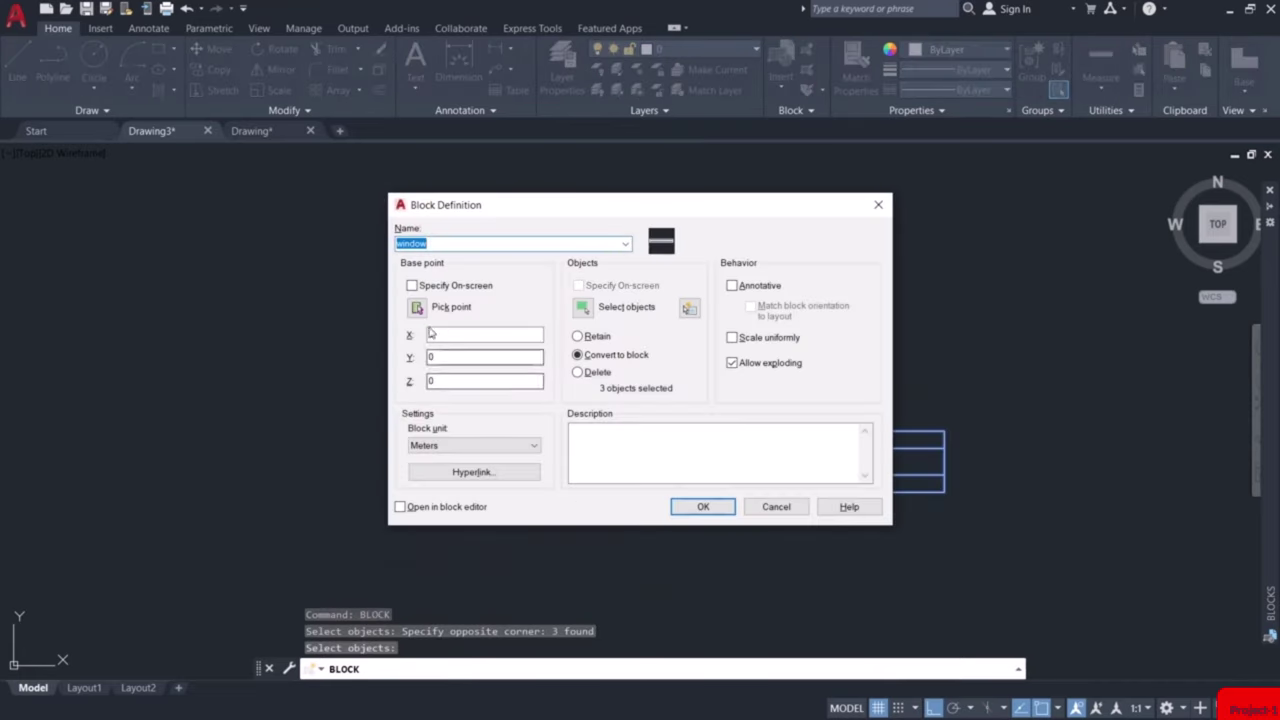
pyautogui.click(703, 507)
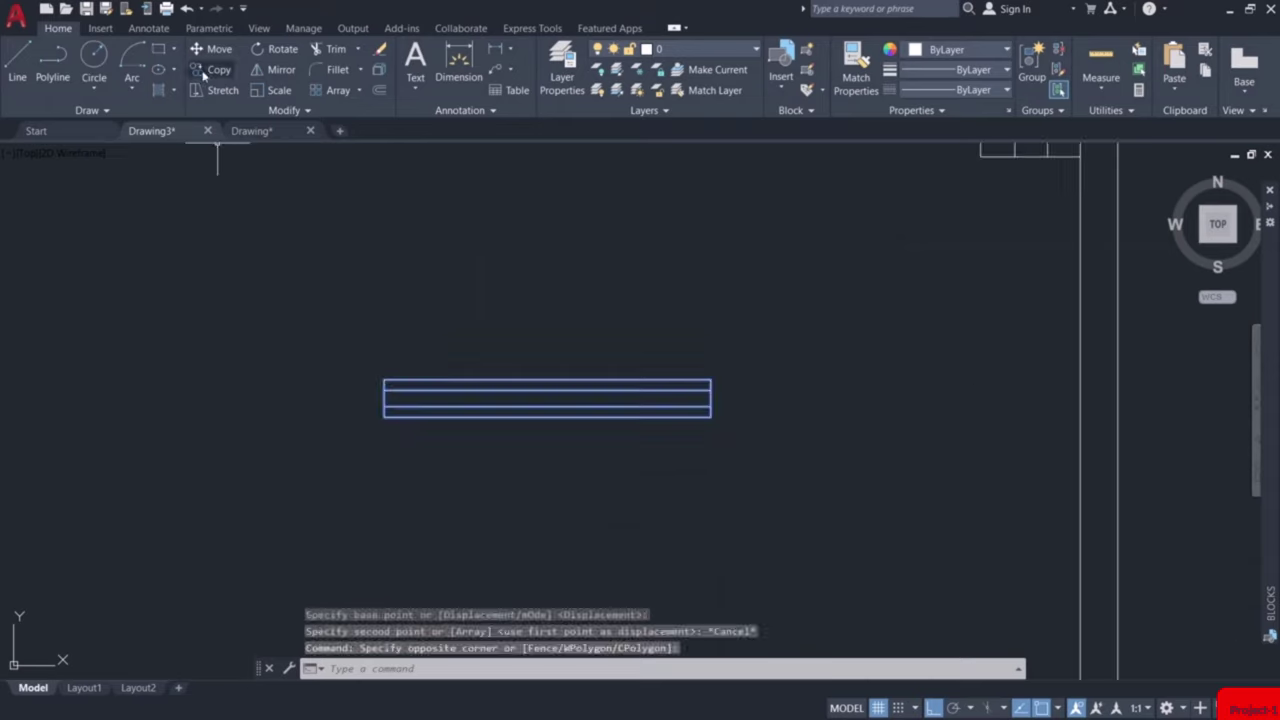
pyautogui.click(219, 69)
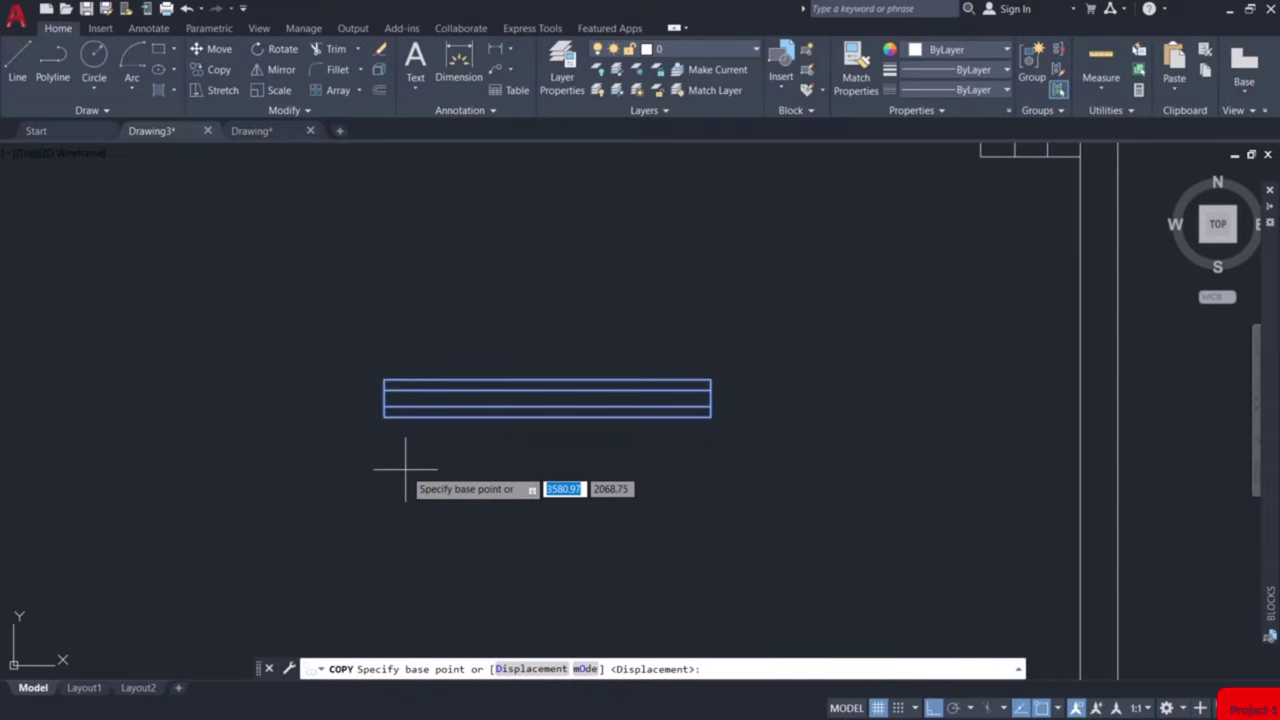
pyautogui.click(383, 417)
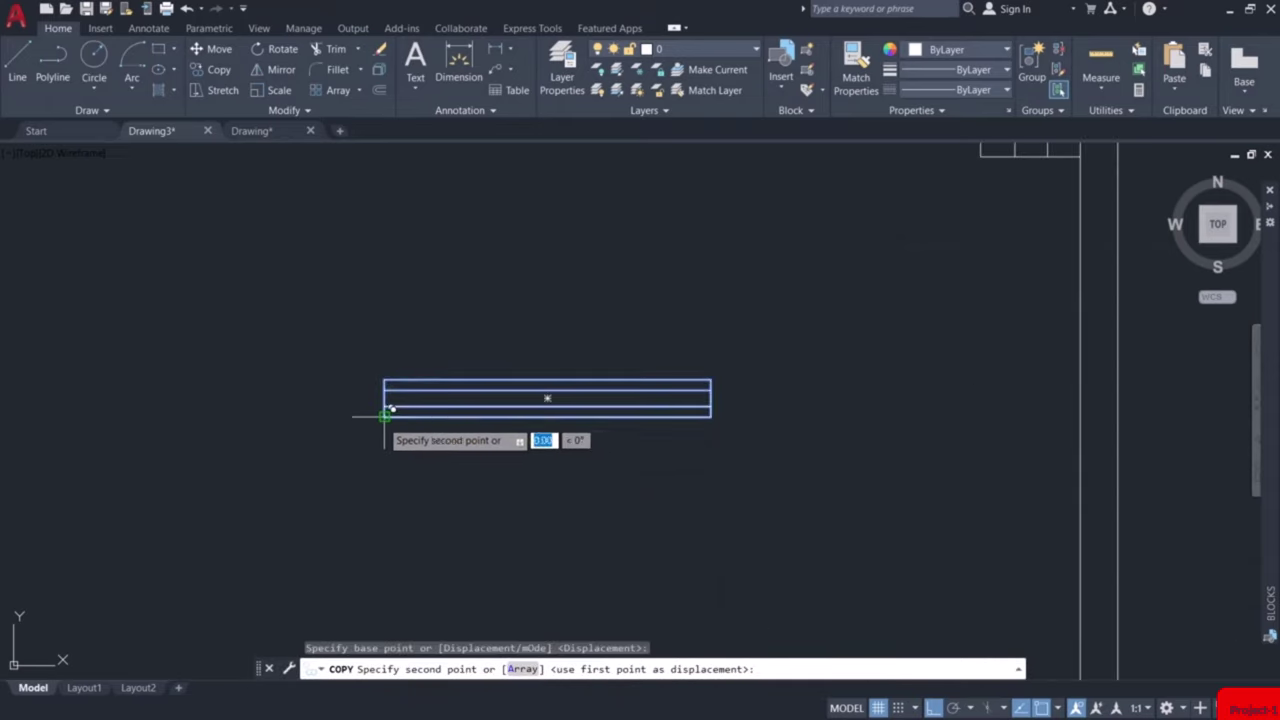
pyautogui.press('Escape')
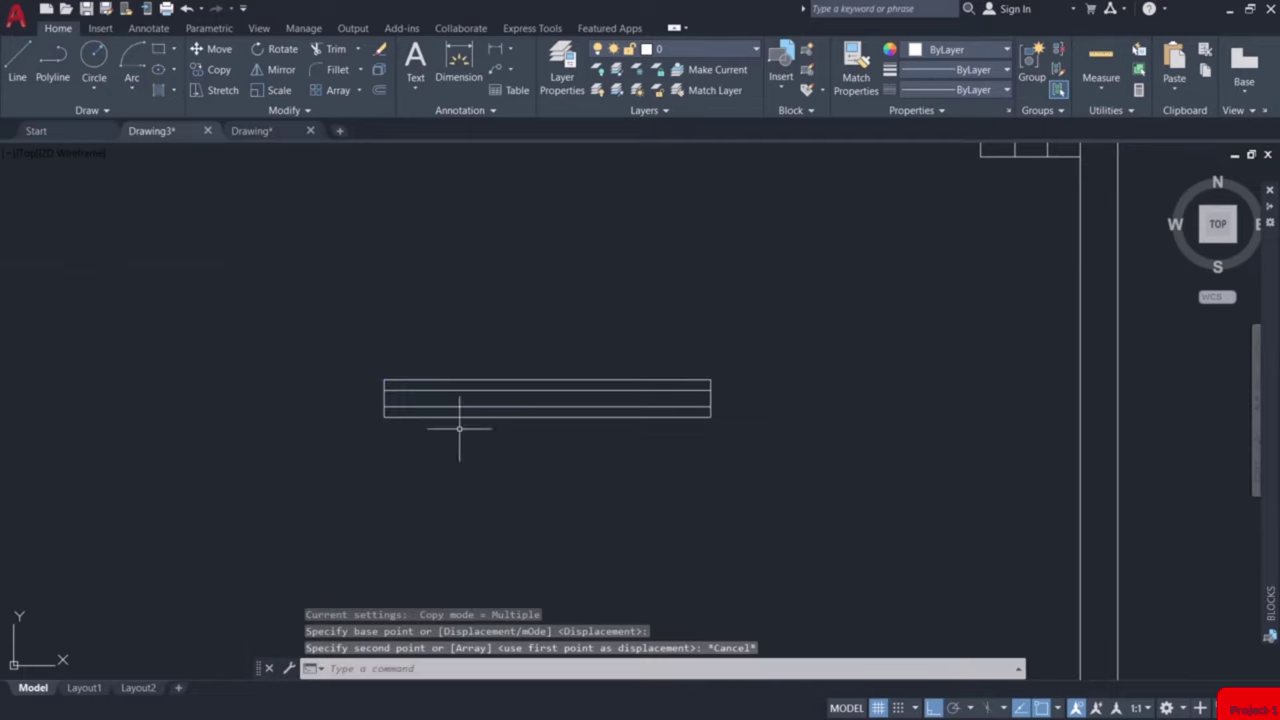
# Copy the window block into the south exterior wall, between the entrance door and the southeast corner.
pyautogui.click(219, 70)
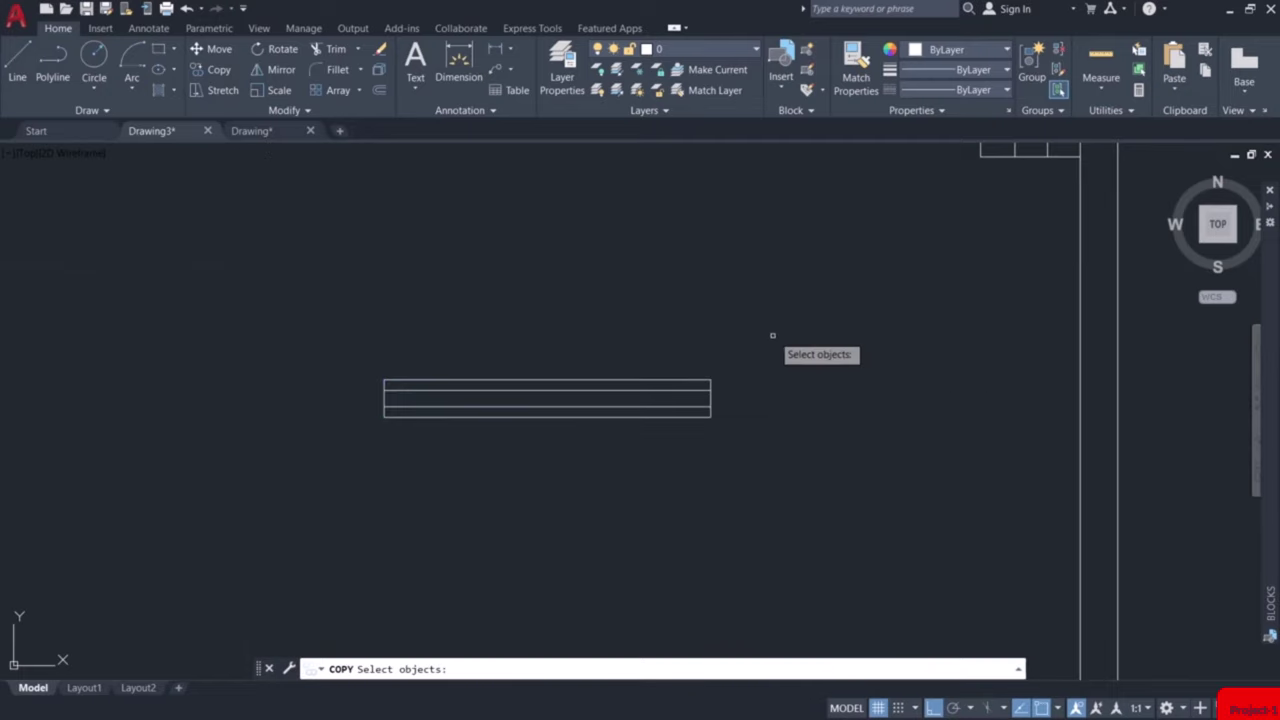
pyautogui.click(771, 337)
pyautogui.click(309, 477)
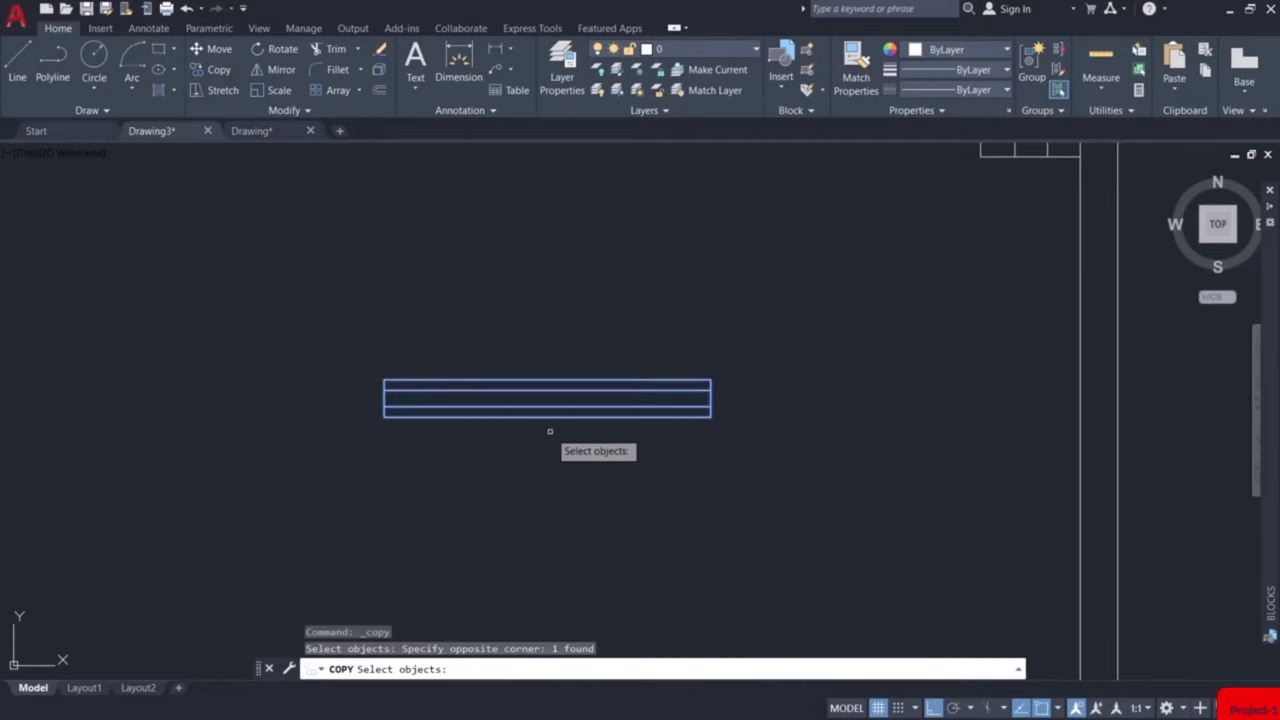
pyautogui.press('Return')
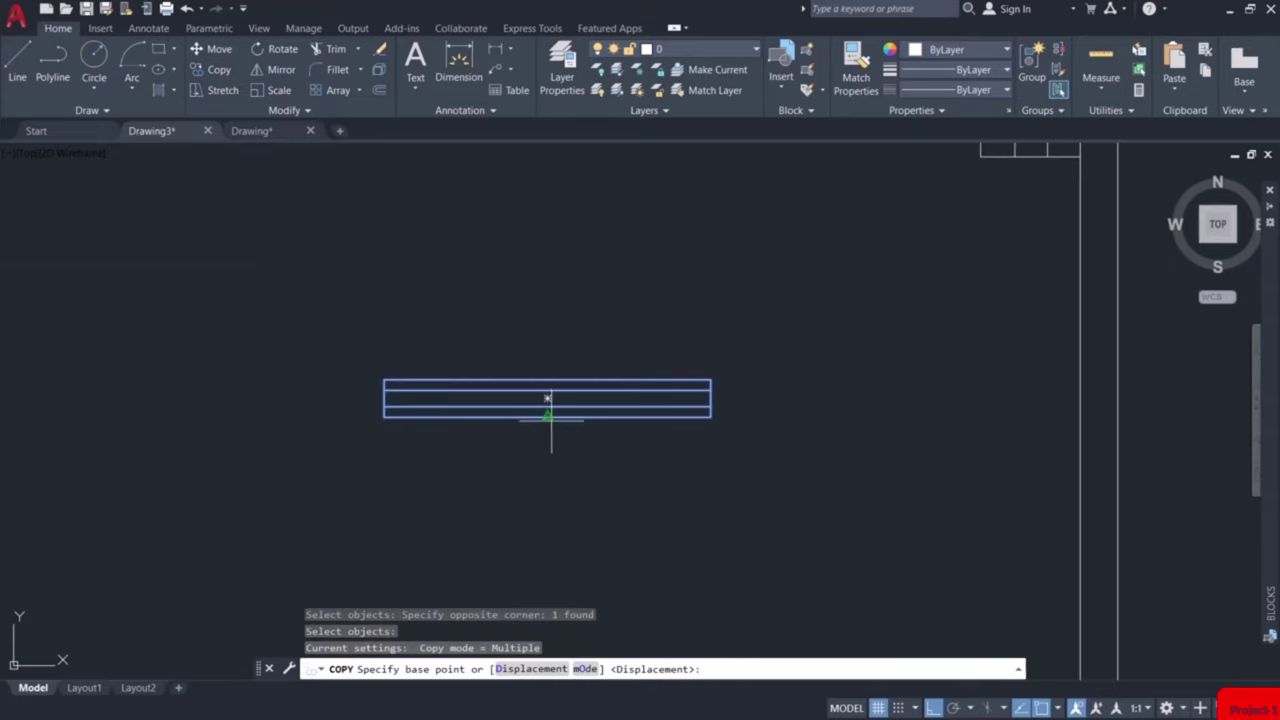
pyautogui.click(547, 398)
pyautogui.scroll(-8, 794, 486)
pyautogui.moveTo(900, 486); pyautogui.dragTo(371, 491, button='middle')
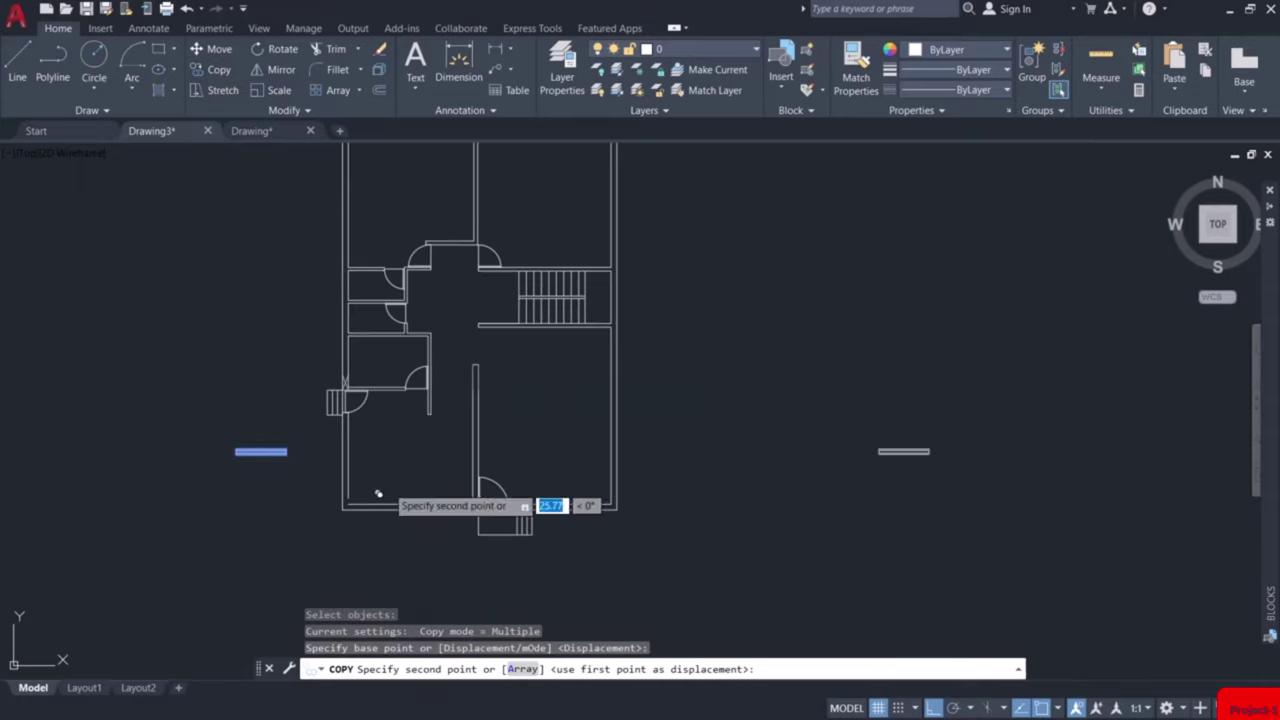
pyautogui.scroll(3, 541, 508)
pyautogui.scroll(6, 549, 533)
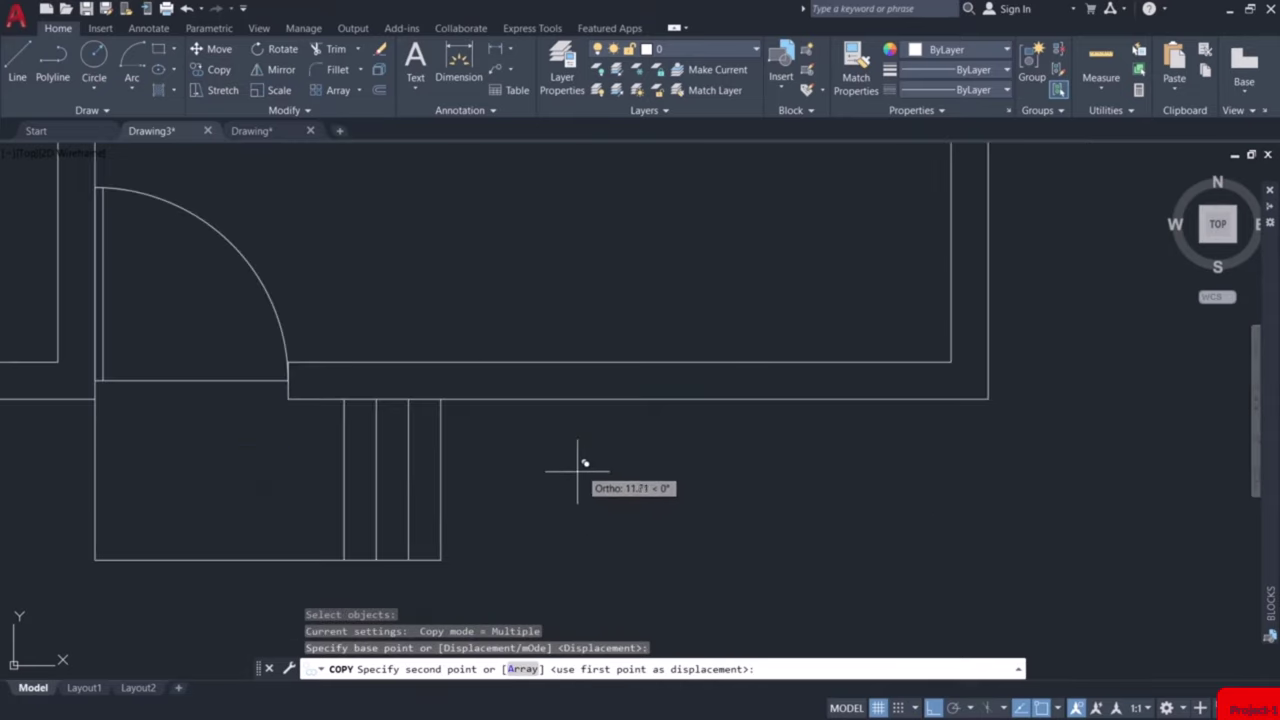
pyautogui.click(658, 398)
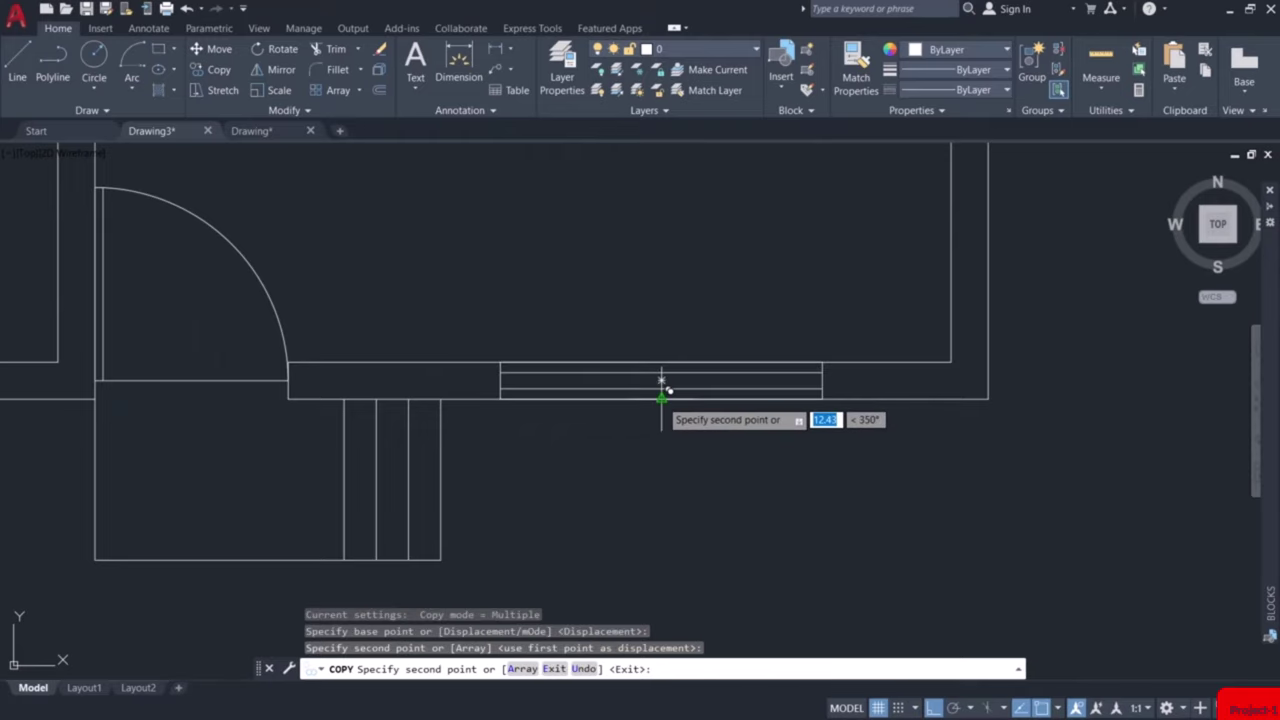
# Place two more window copies in the north exterior wall, centered on the northeast and northwest rooms, and end the copying.
pyautogui.moveTo(749, 337); pyautogui.dragTo(746, 514, button='middle')
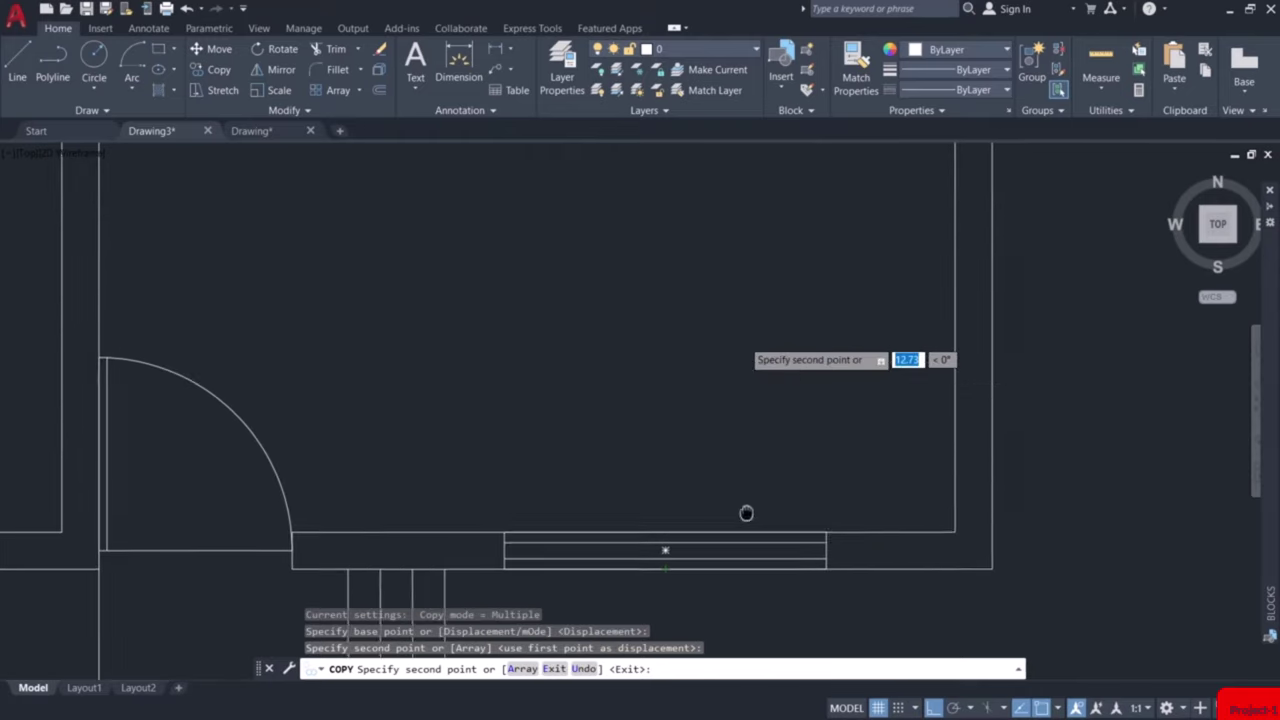
pyautogui.scroll(-5, 746, 514)
pyautogui.moveTo(651, 351); pyautogui.dragTo(640, 566, button='middle')
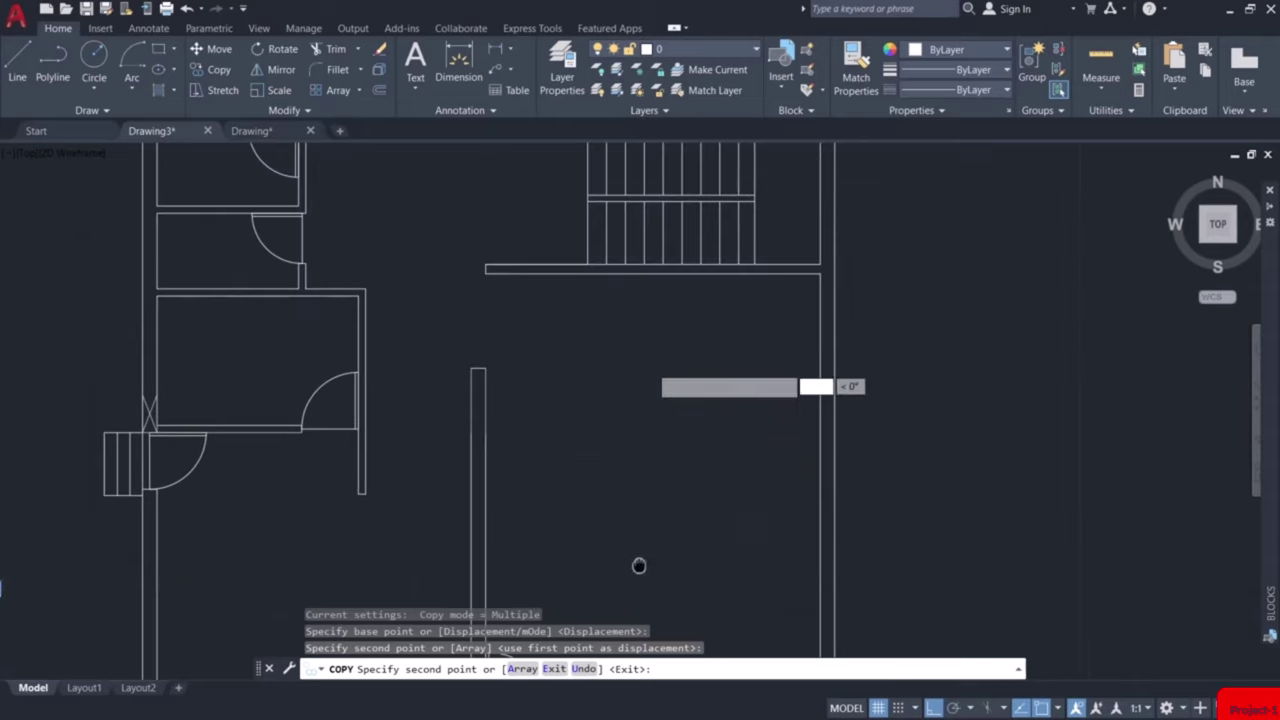
pyautogui.scroll(-3, 655, 492)
pyautogui.scroll(5, 645, 365)
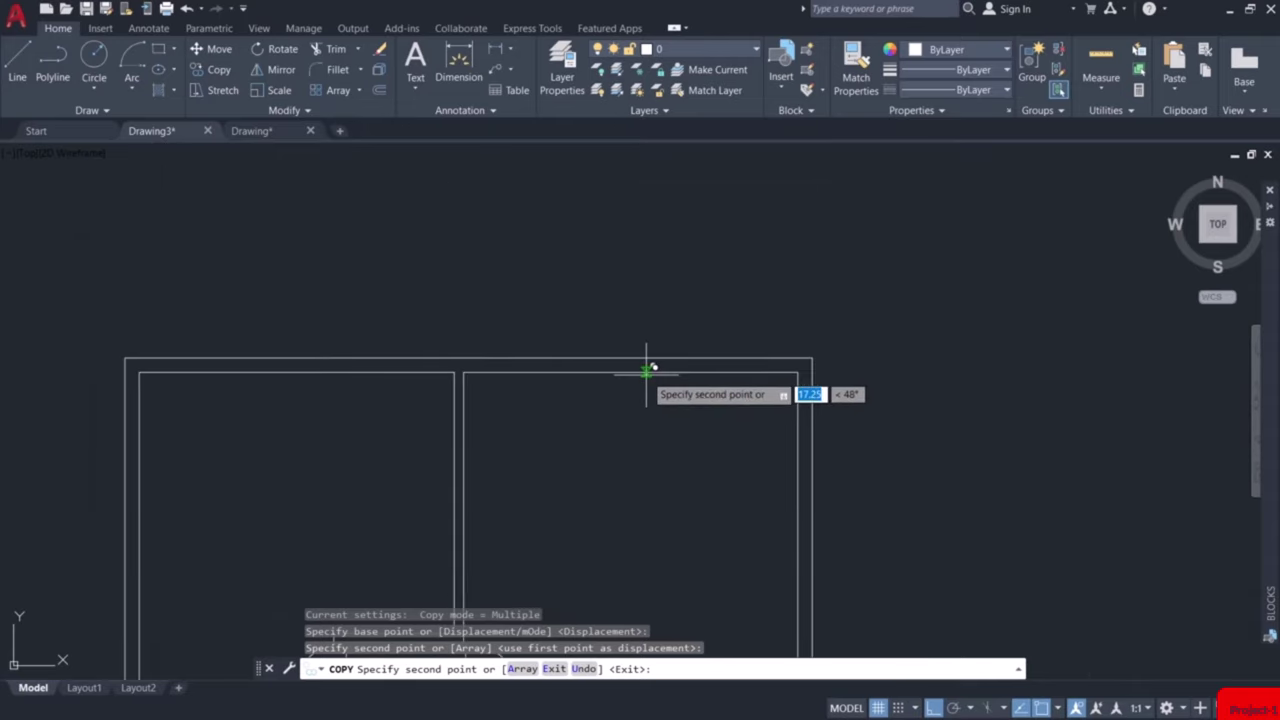
pyautogui.click(631, 365)
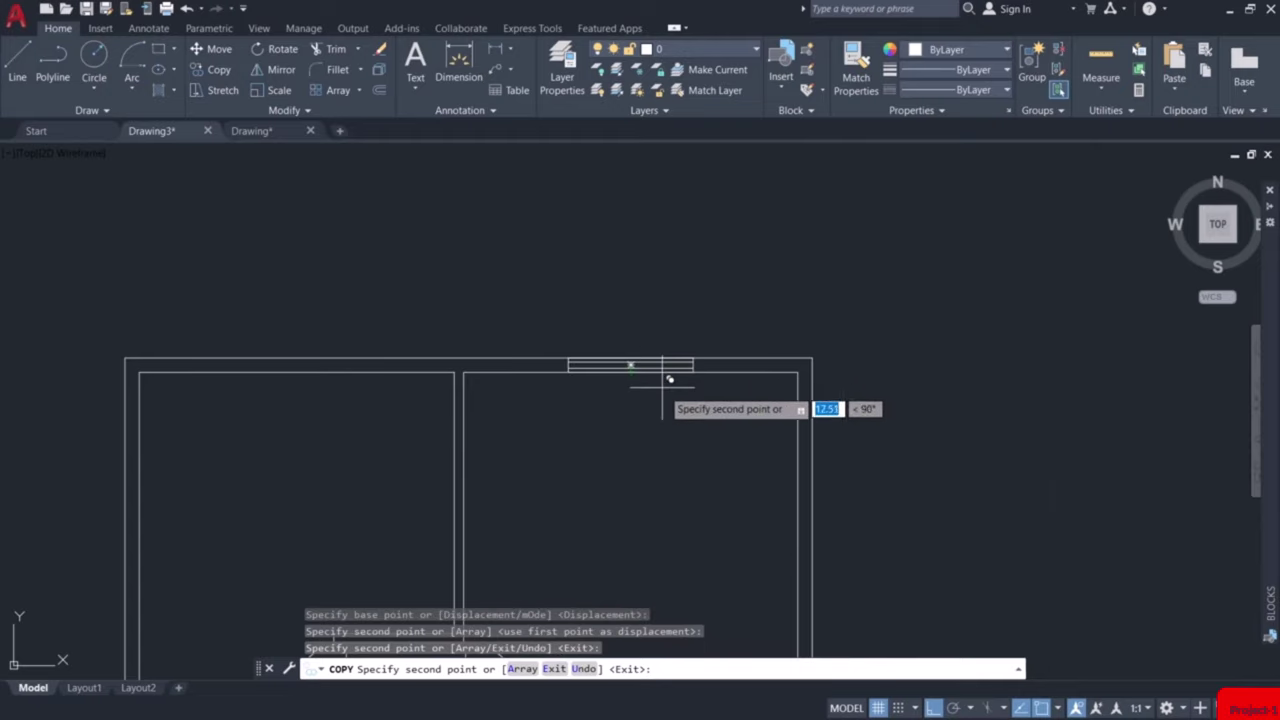
pyautogui.click(297, 365)
pyautogui.press('Escape')
# Examine the windows around the floor plan, the rectangular projections outside them, and the south entrance door.
pyautogui.scroll(-3, 882, 459)
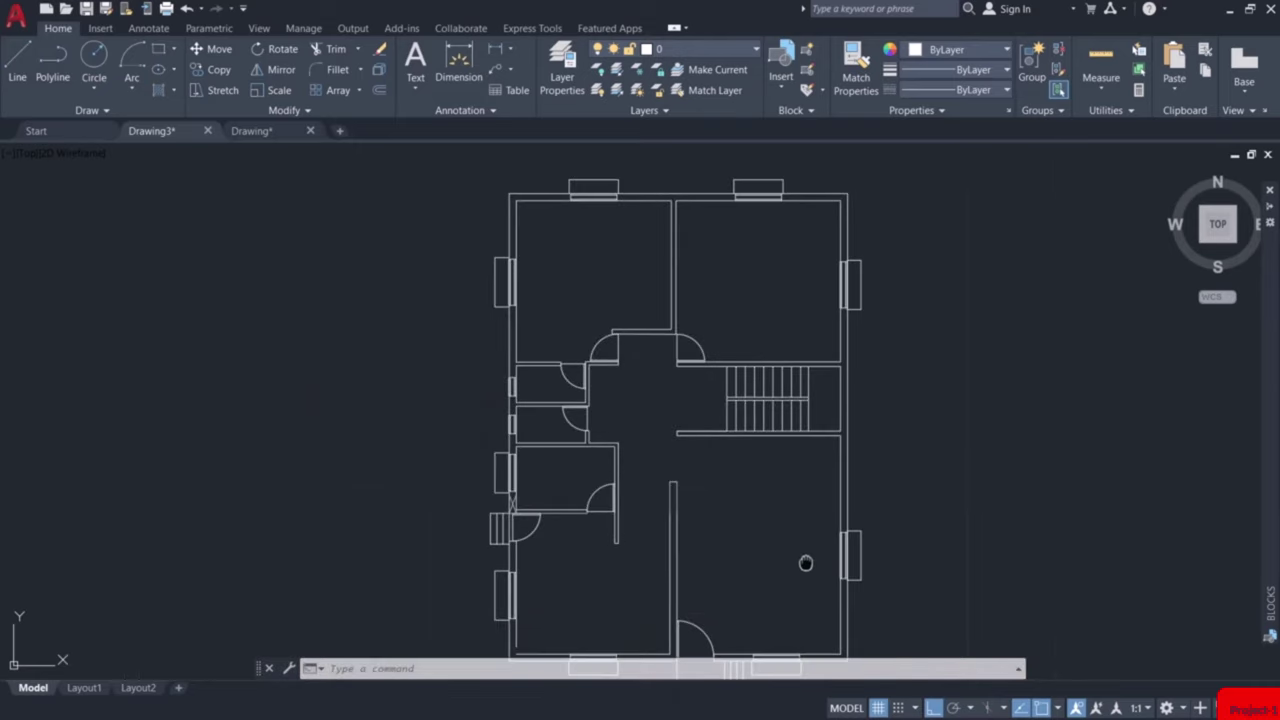
pyautogui.scroll(5, 808, 465)
pyautogui.scroll(-4, 778, 522)
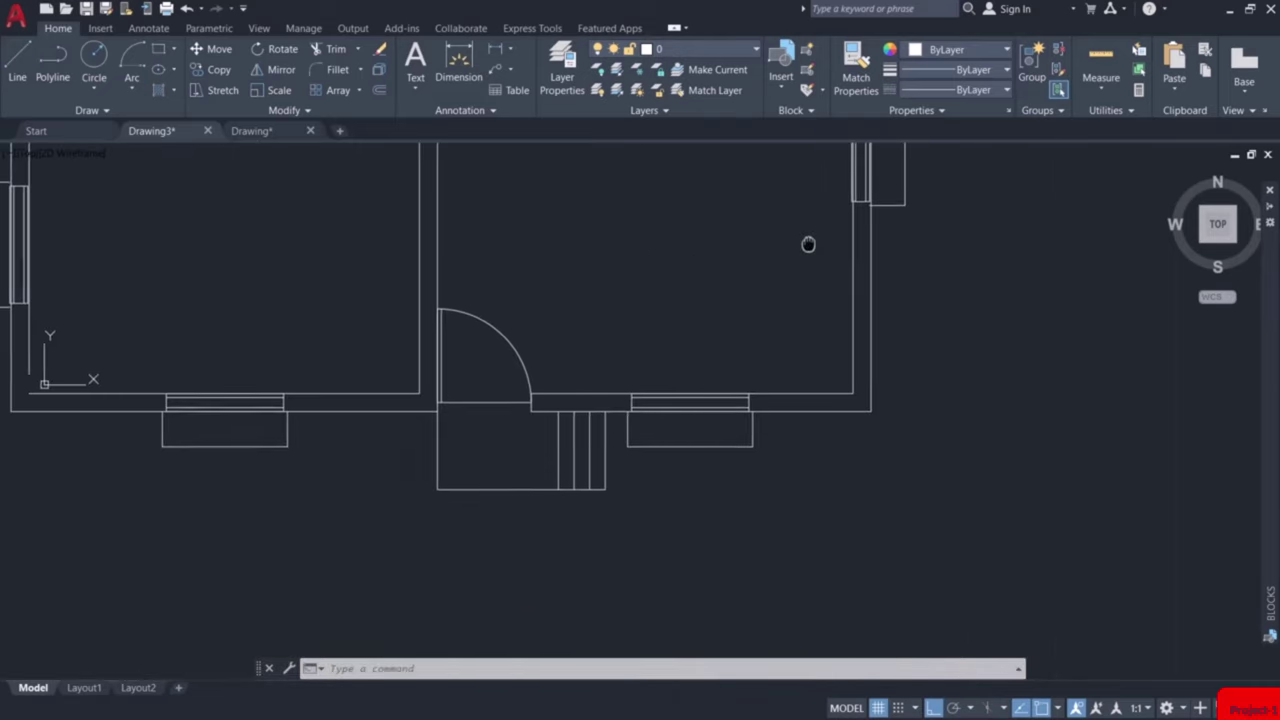
pyautogui.scroll(4, 665, 460)
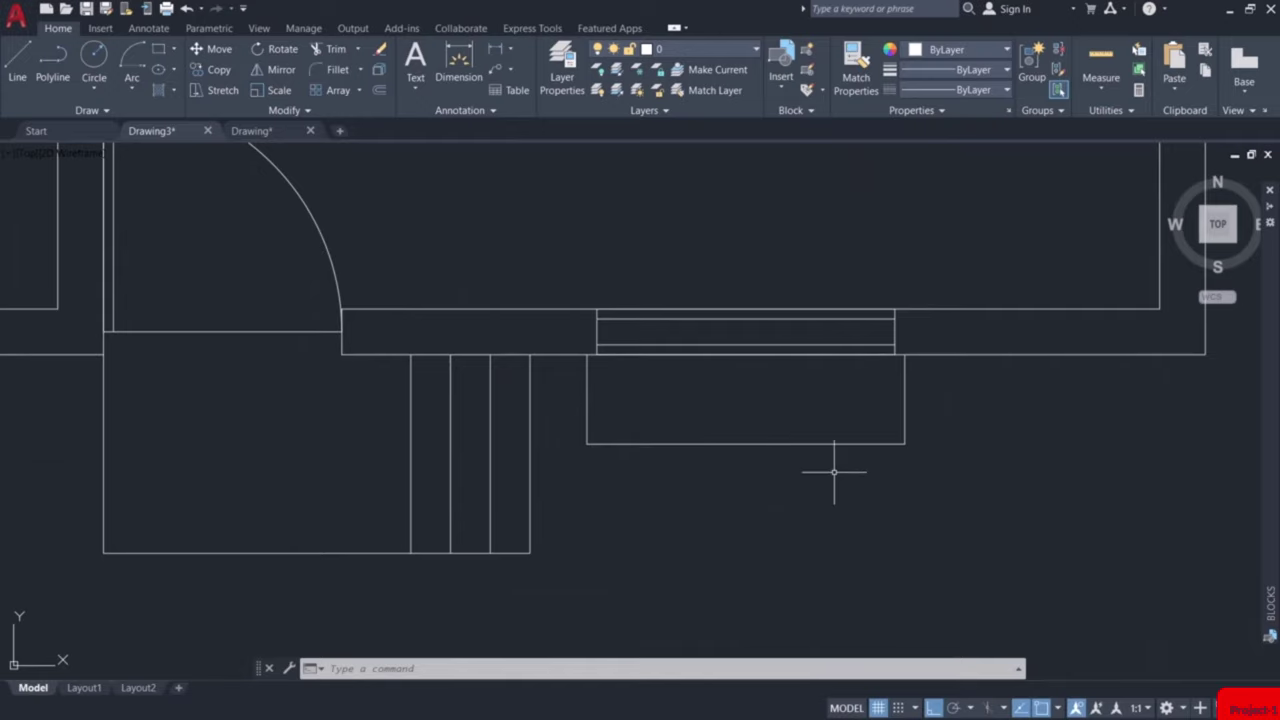
pyautogui.scroll(-2, 803, 434)
pyautogui.scroll(4, 831, 437)
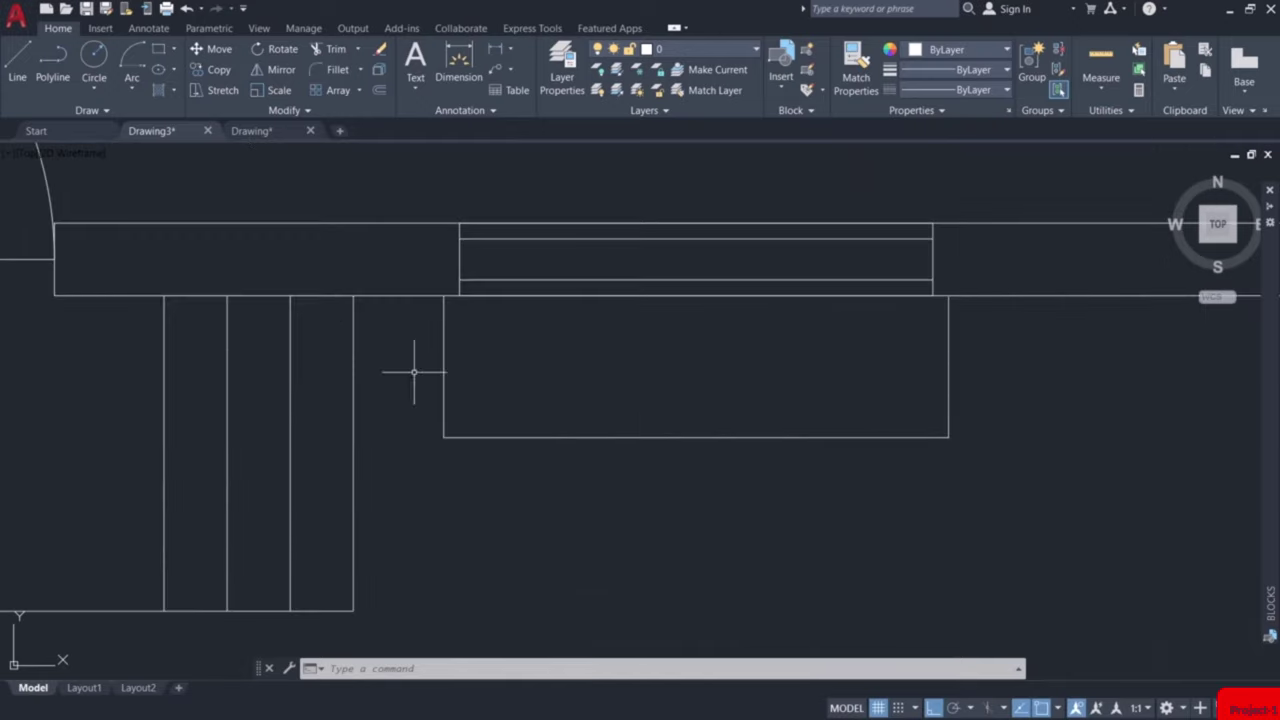
pyautogui.scroll(-2, 766, 394)
pyautogui.moveTo(447, 292); pyautogui.dragTo(762, 497, button='middle')
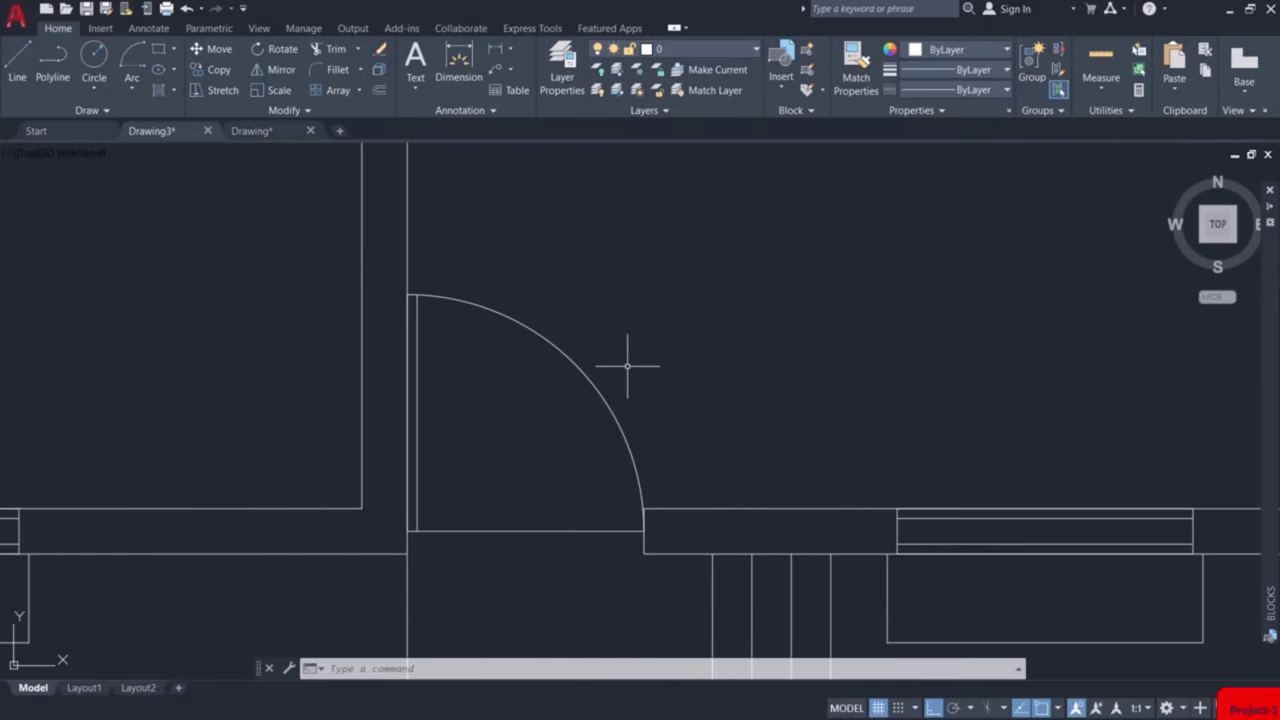
# Add a linear dimension across the living room's width, between the inner faces of the partition wall and the east wall.
pyautogui.scroll(-3, 706, 360)
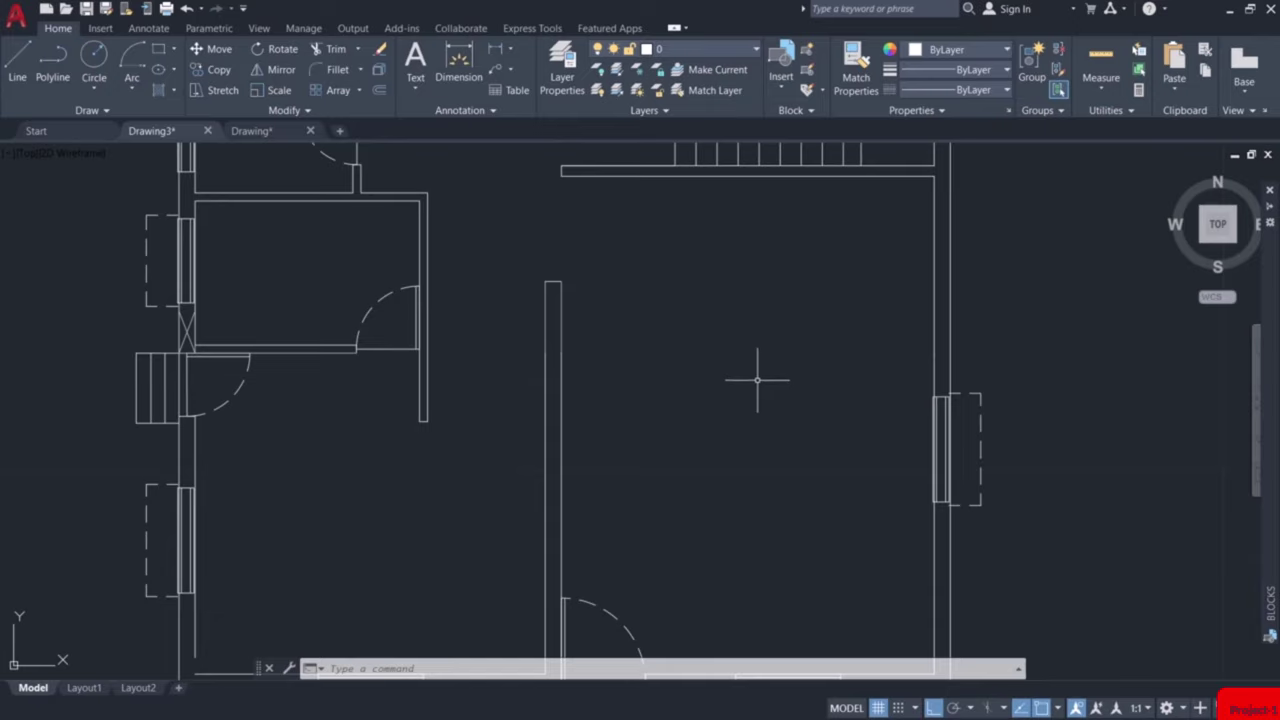
pyautogui.click(495, 50)
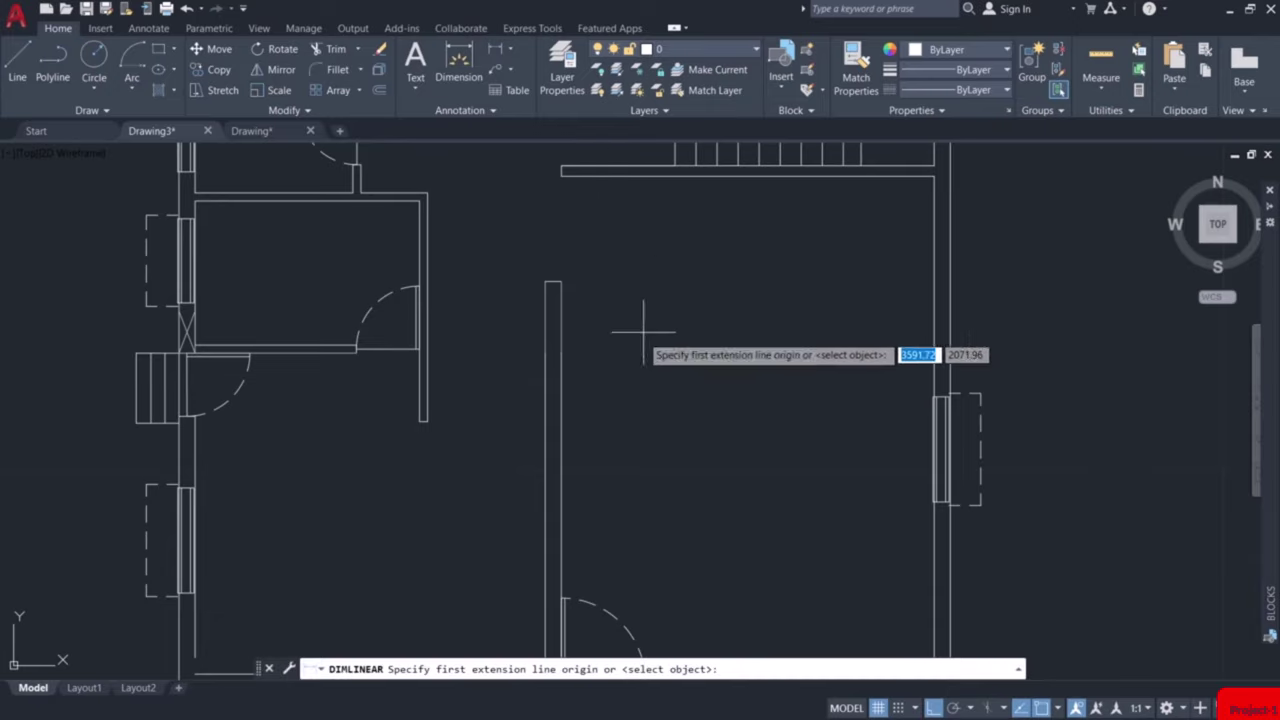
pyautogui.click(560, 342)
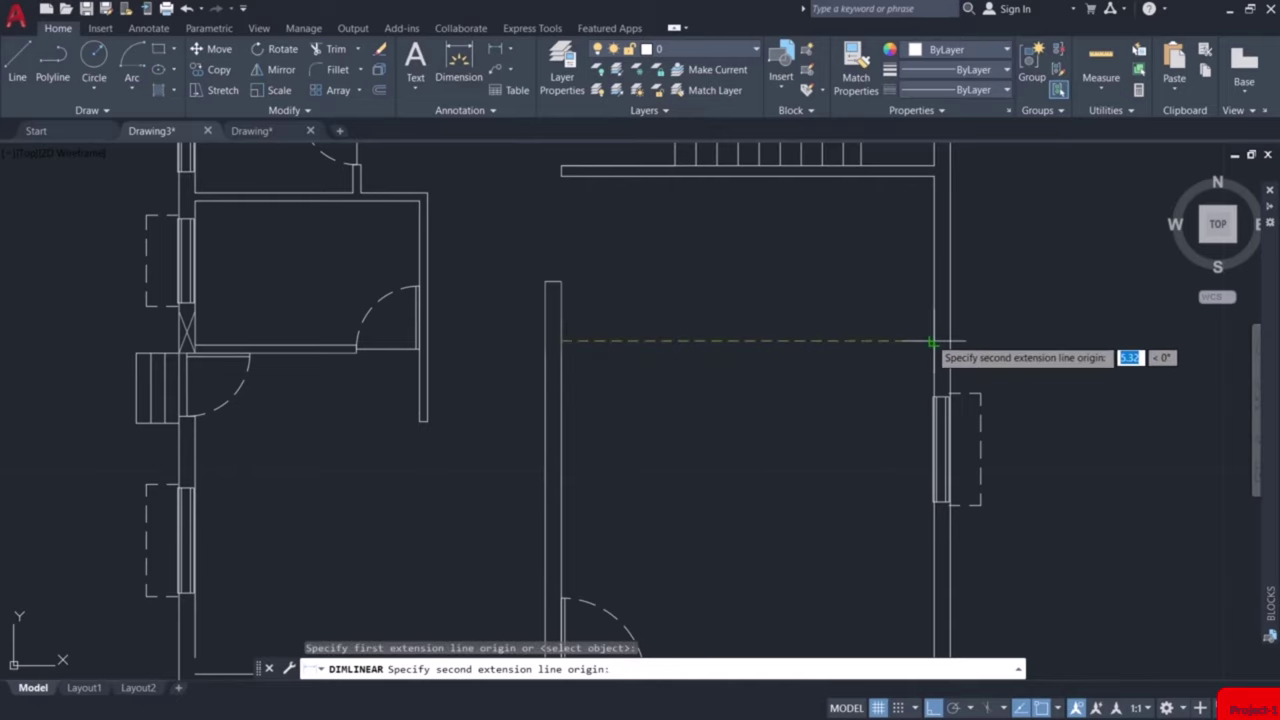
pyautogui.click(932, 342)
pyautogui.click(858, 362)
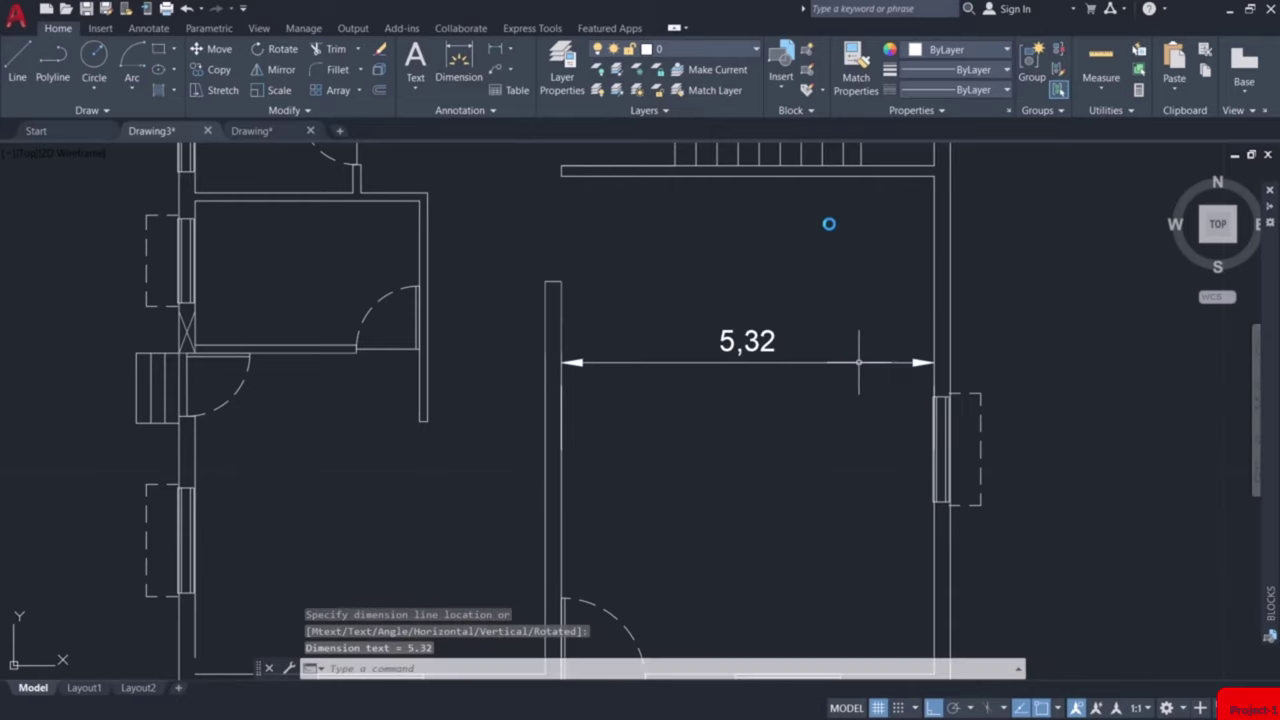
# Add a vertical linear dimension along the living room's length, from the wall below the stairs to the south wall's inner face.
pyautogui.click(495, 50)
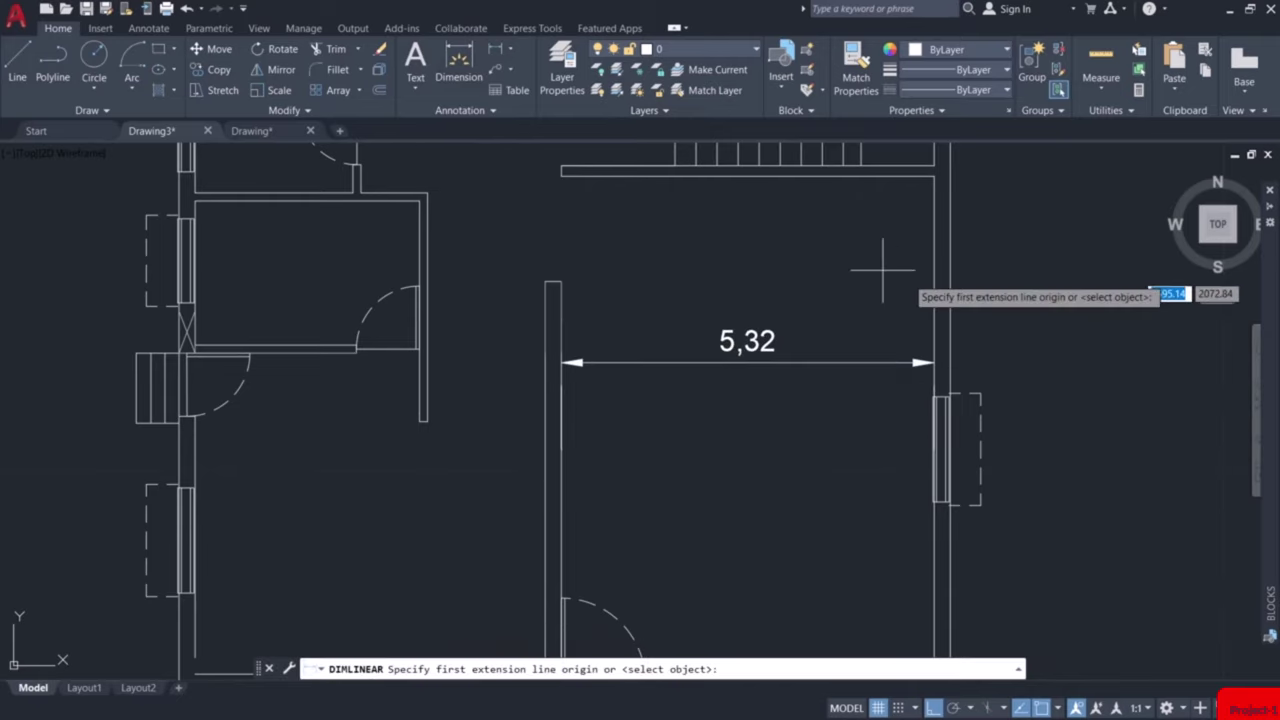
pyautogui.click(837, 179)
pyautogui.moveTo(845, 500); pyautogui.dragTo(863, 329, button='middle')
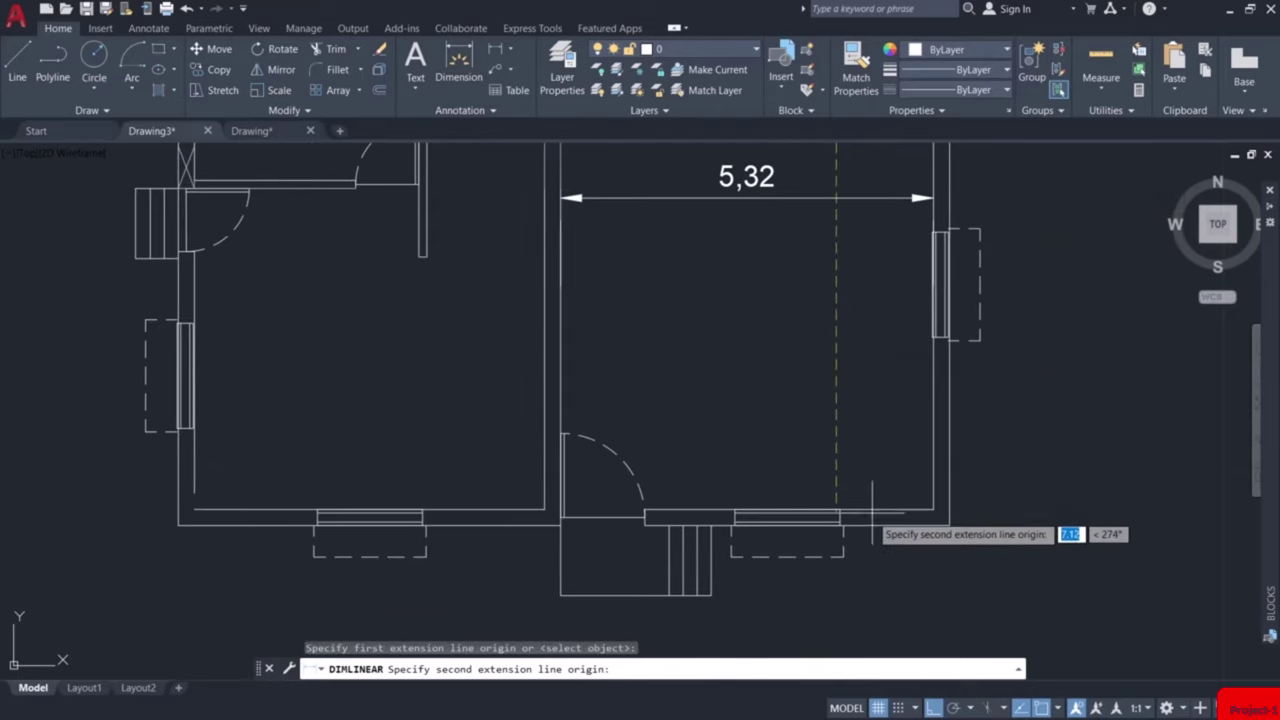
pyautogui.scroll(3, 840, 518)
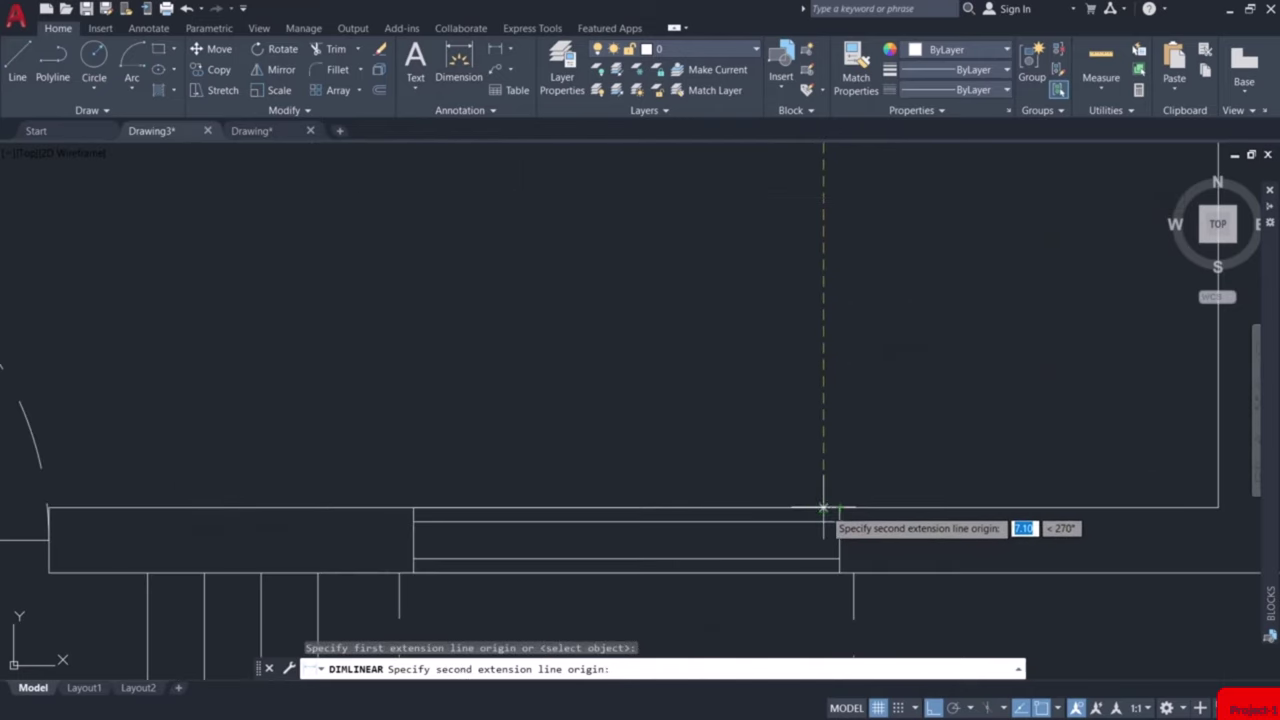
pyautogui.click(822, 510)
pyautogui.click(868, 489)
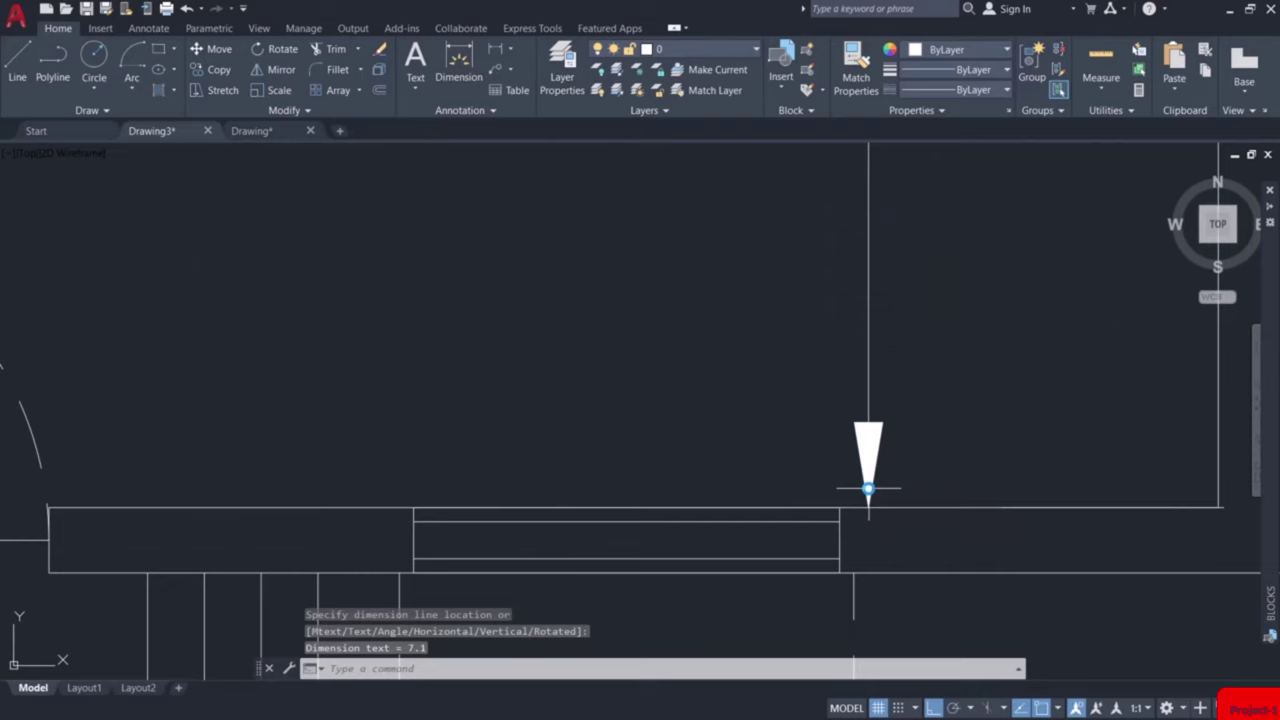
pyautogui.scroll(-4, 887, 472)
pyautogui.moveTo(829, 357); pyautogui.dragTo(846, 443, button='middle')
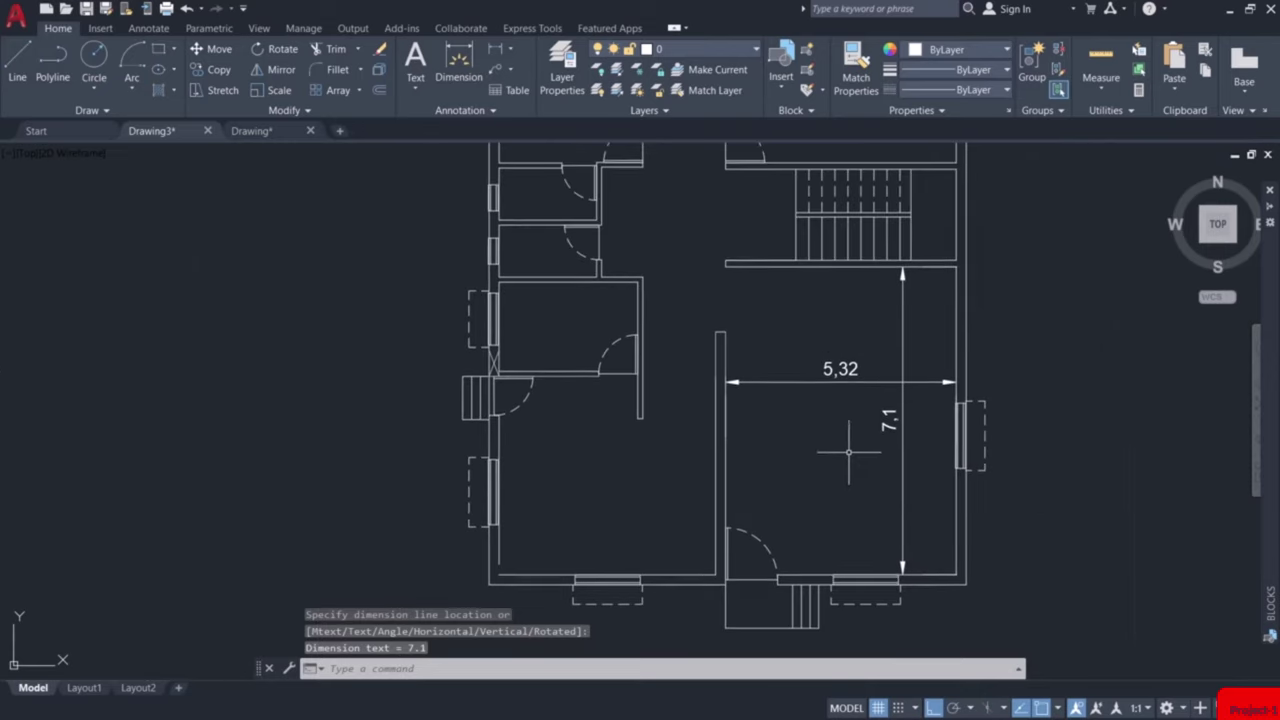
pyautogui.scroll(2, 846, 443)
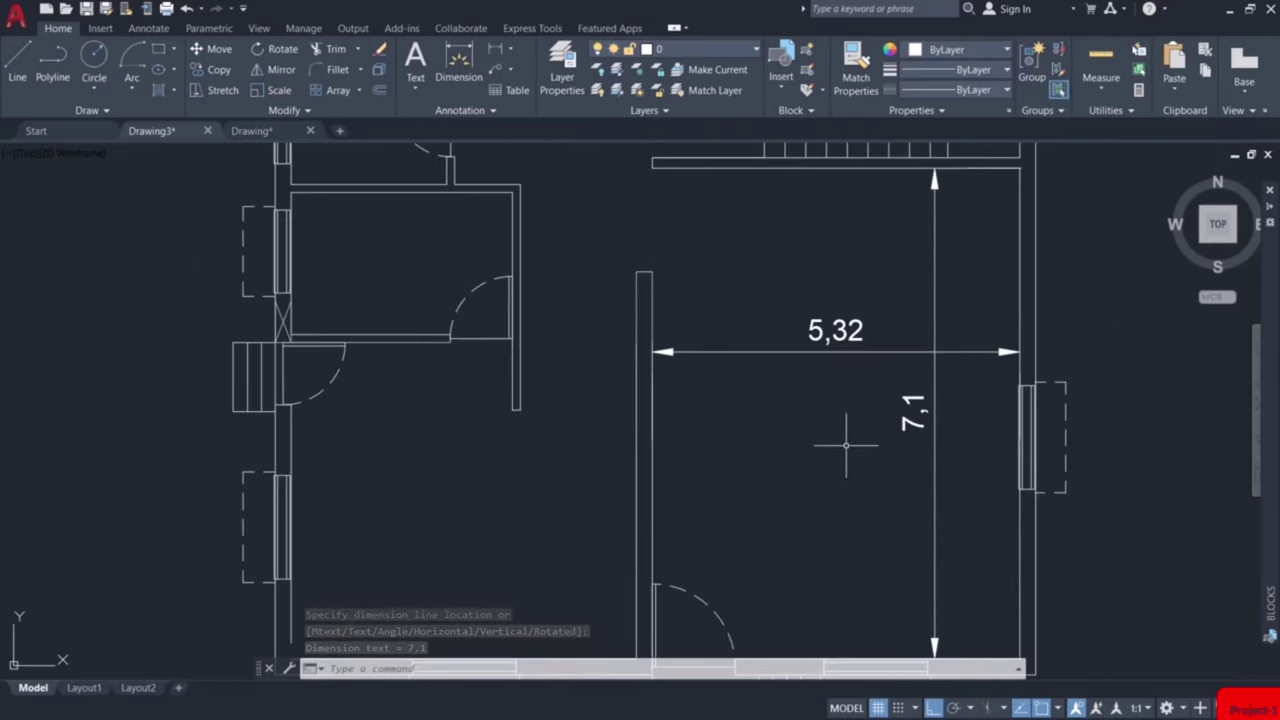
# Start a multiline text box in the living room below the width dimension, with text height 0.3.
pyautogui.click(415, 62)
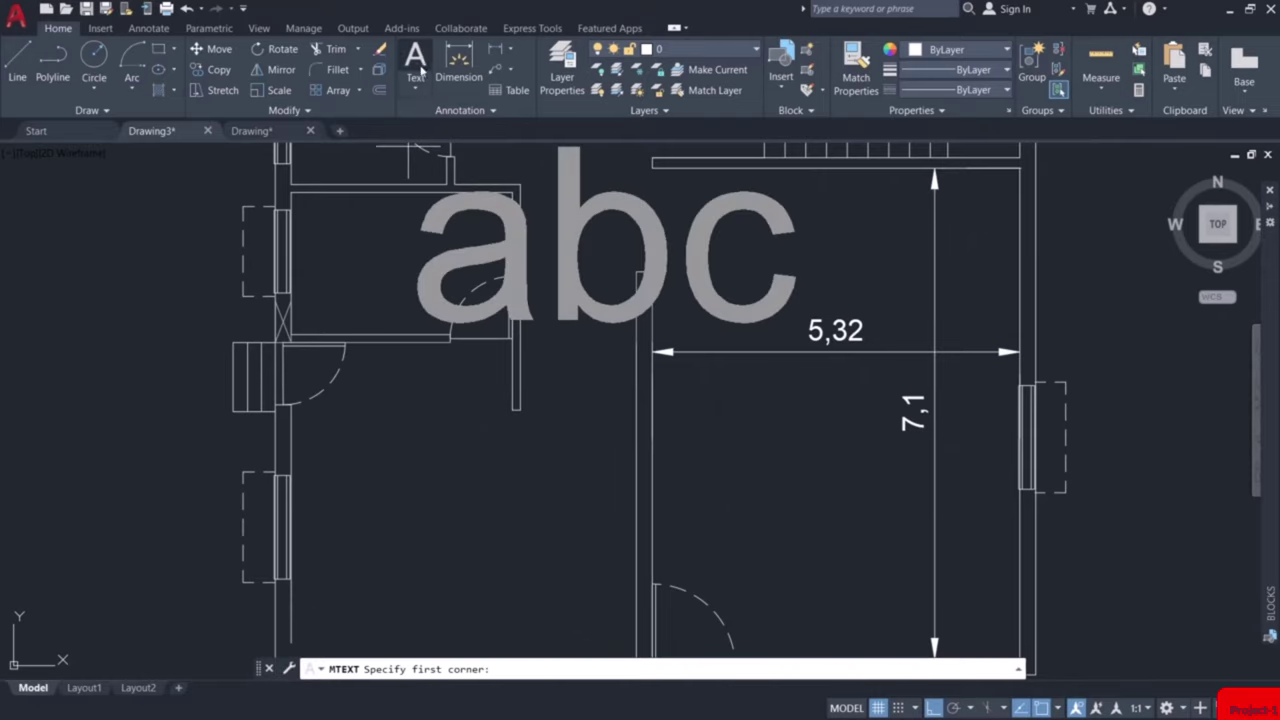
pyautogui.click(706, 401)
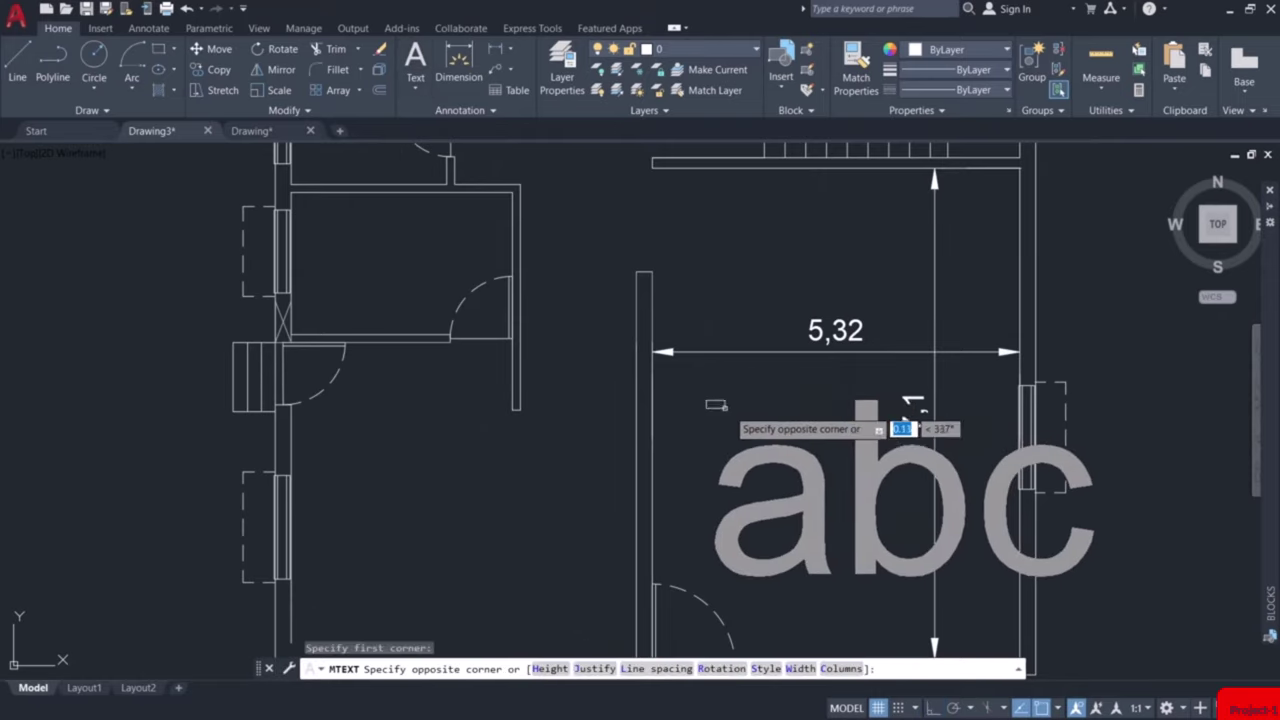
pyautogui.click(882, 467)
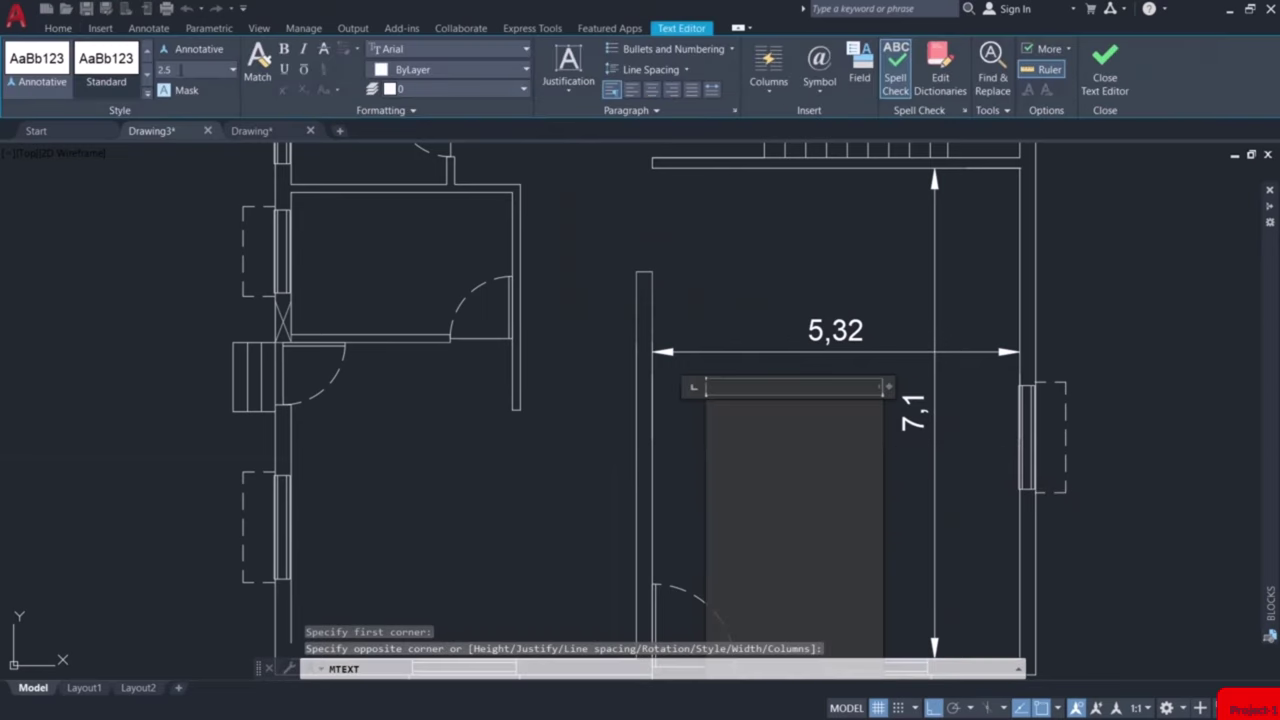
pyautogui.click(180, 69)
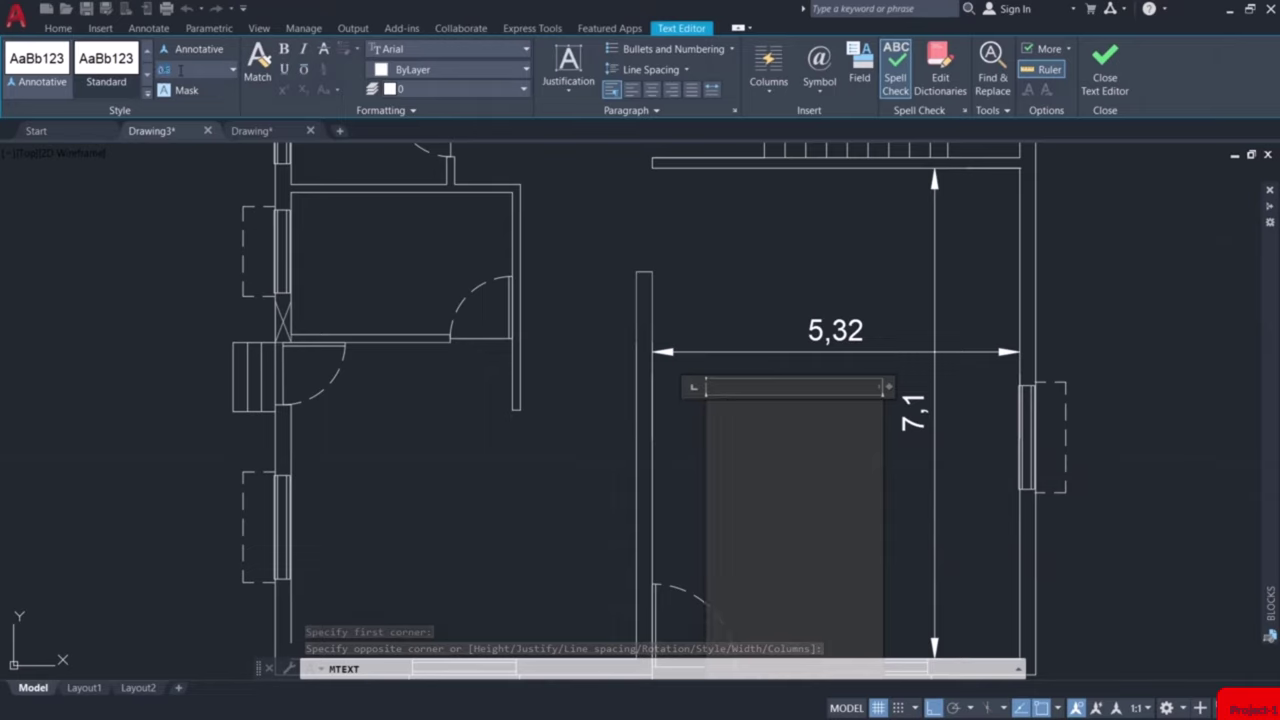
pyautogui.press('Return')
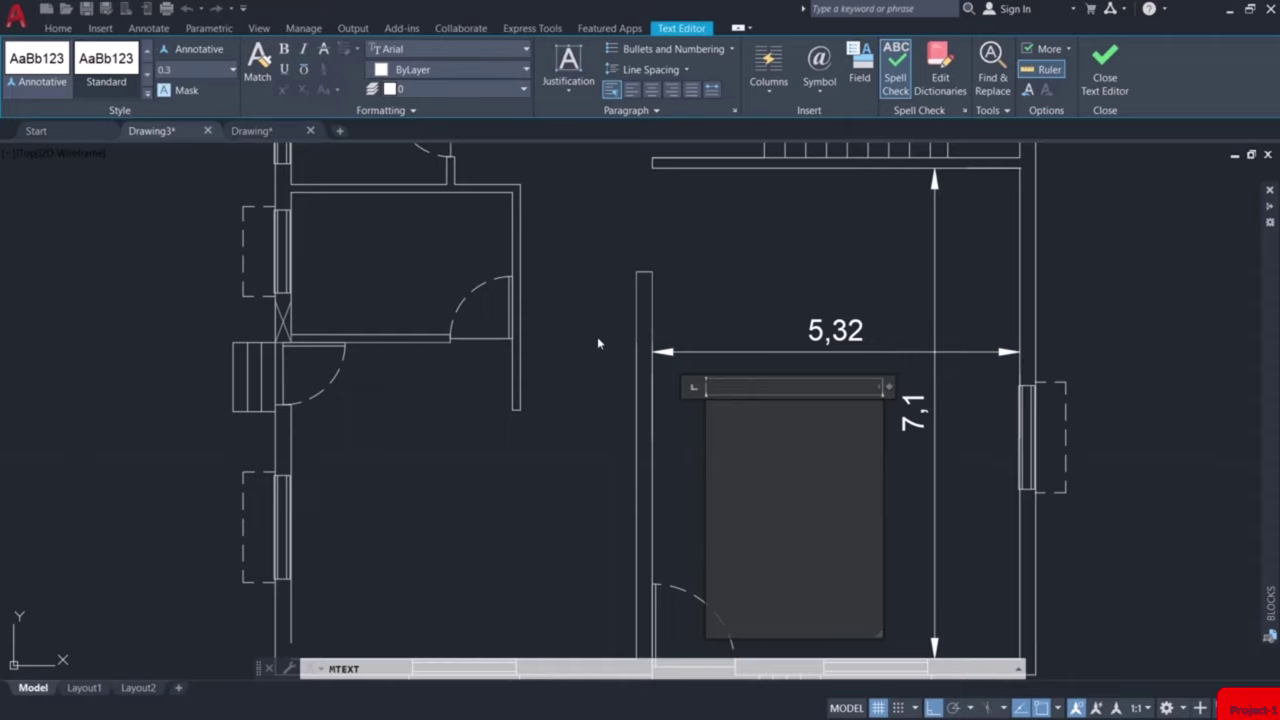
# Enter the label "Living Room" with "5.32x7.1" on a second line and finish the text.
pyautogui.write('Livi')
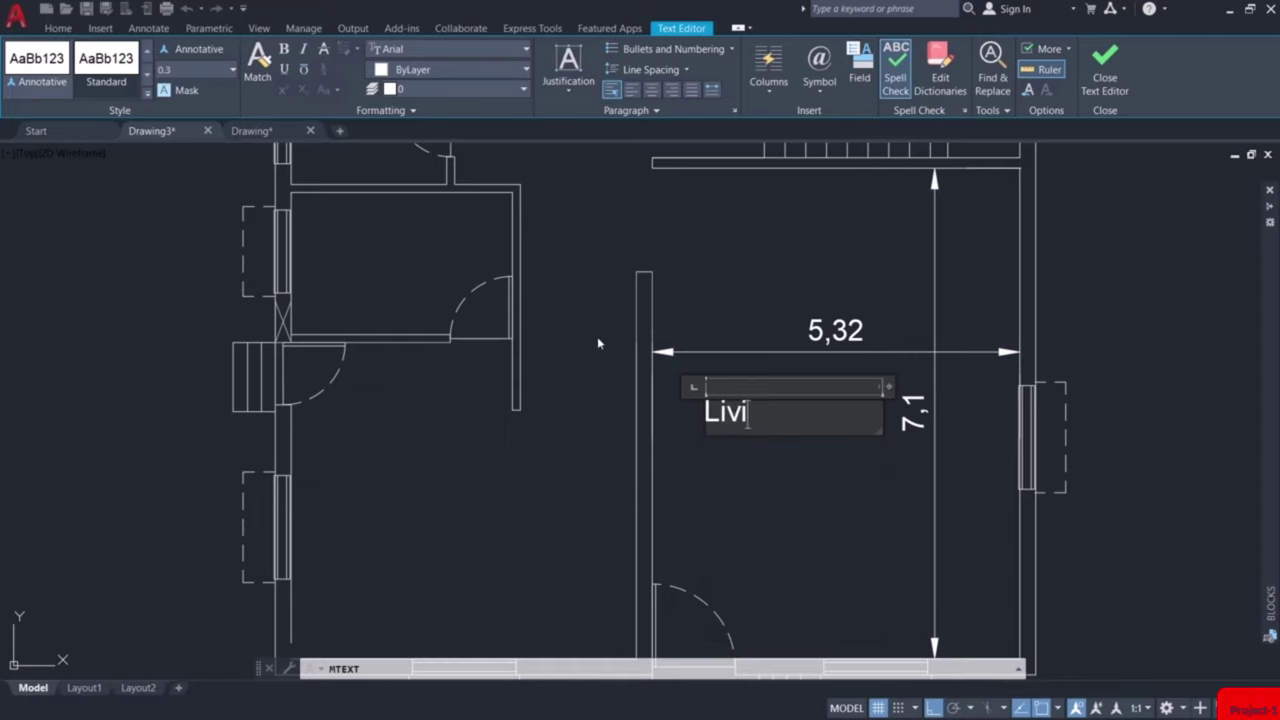
pyautogui.write('ng Roo')
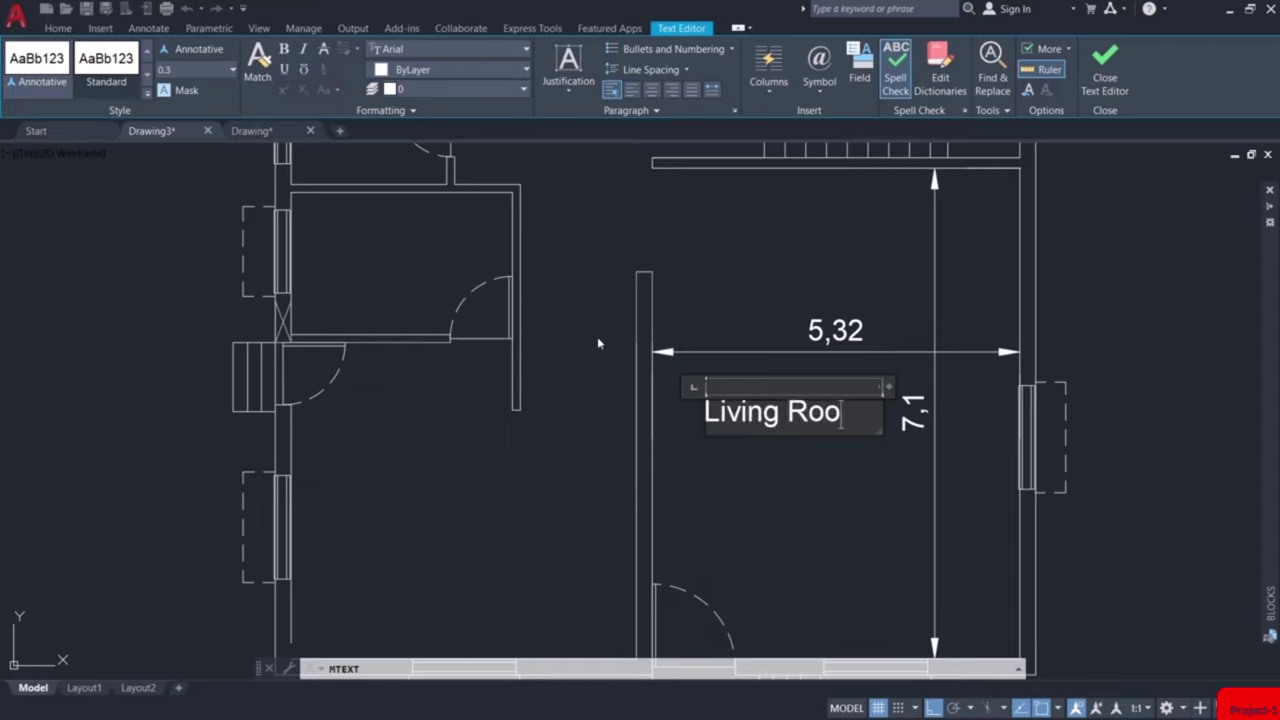
pyautogui.write('m')
pyautogui.press('Return')
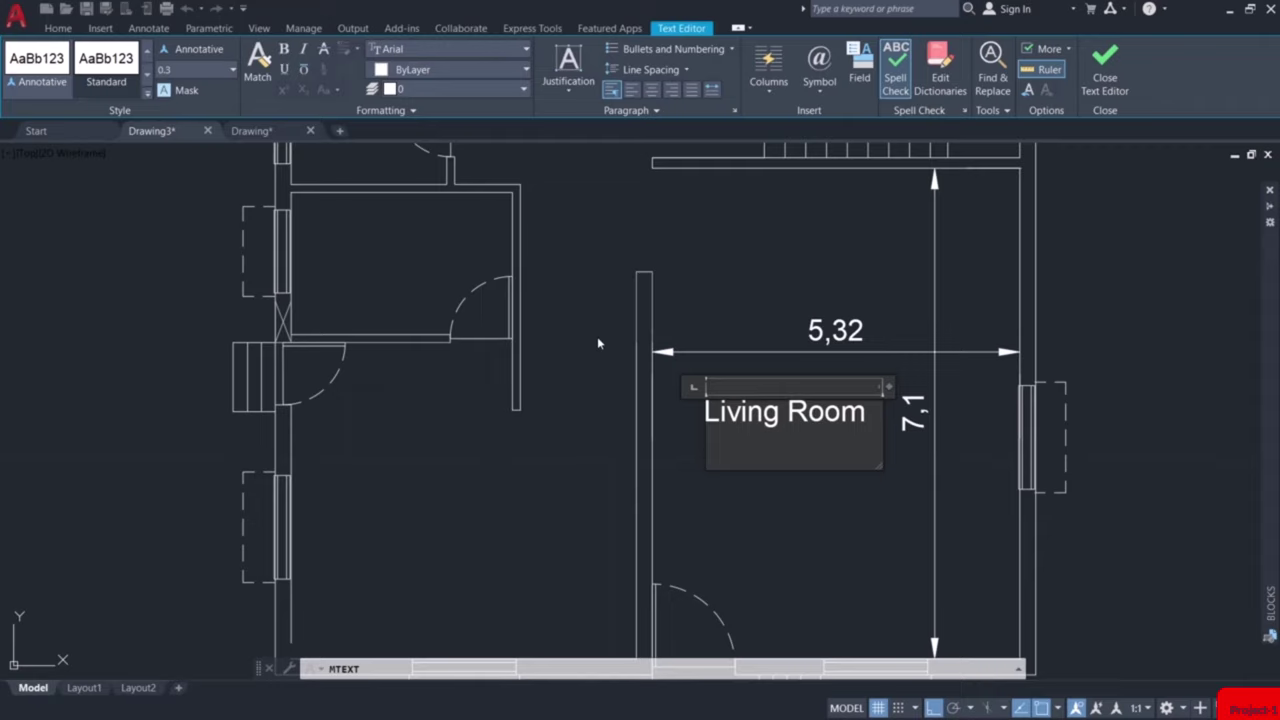
pyautogui.write('5.32x7.')
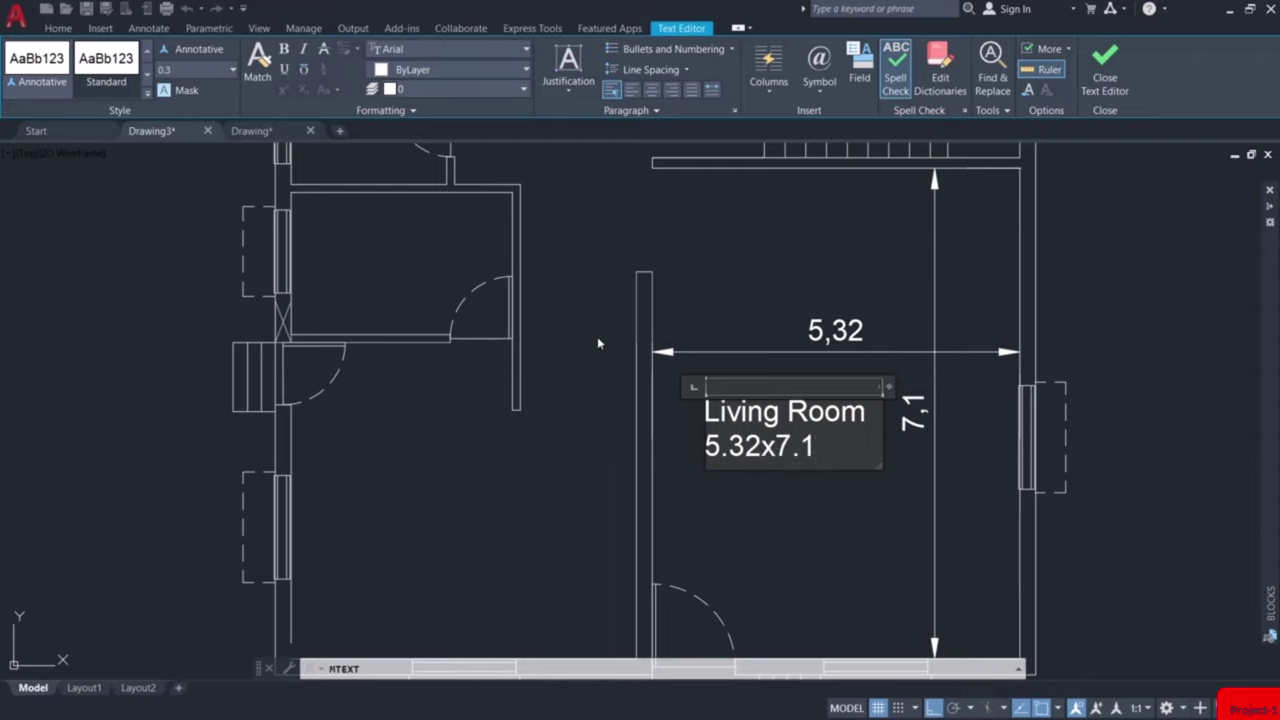
pyautogui.write('1')
pyautogui.press('Return')
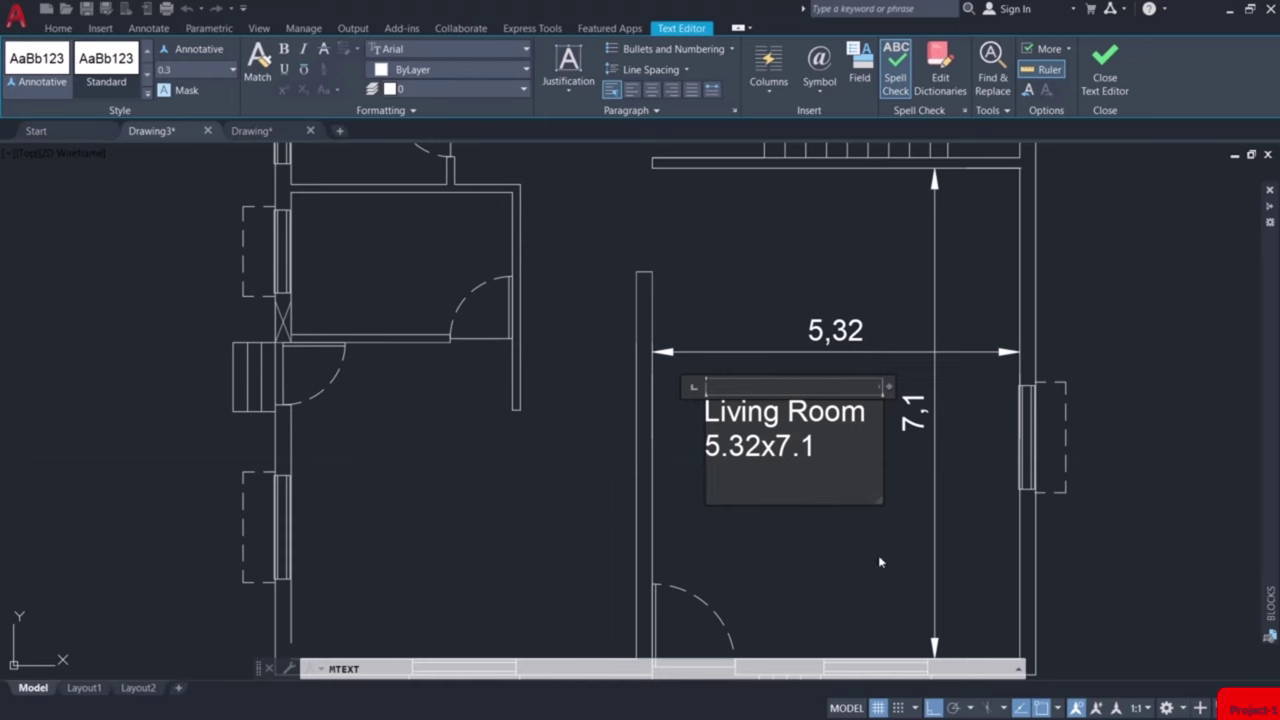
pyautogui.click(820, 550)
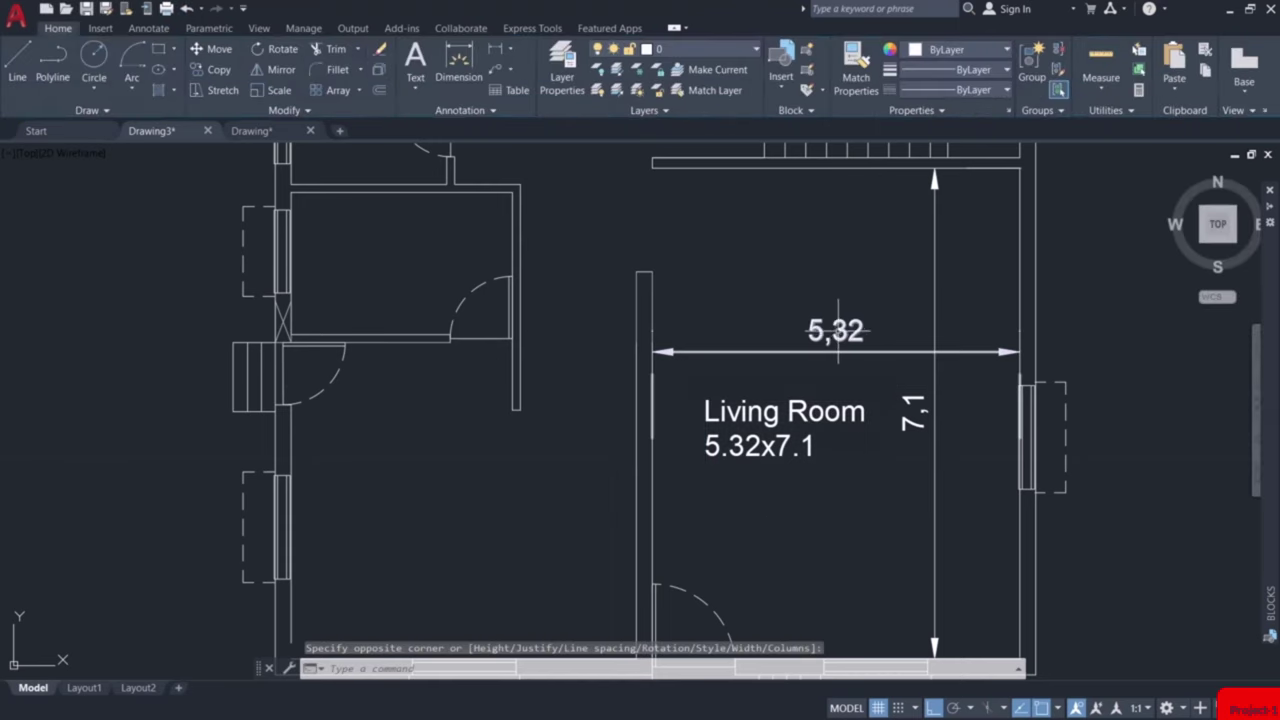
# Delete the living room's width and length dimensions.
pyautogui.click(952, 290)
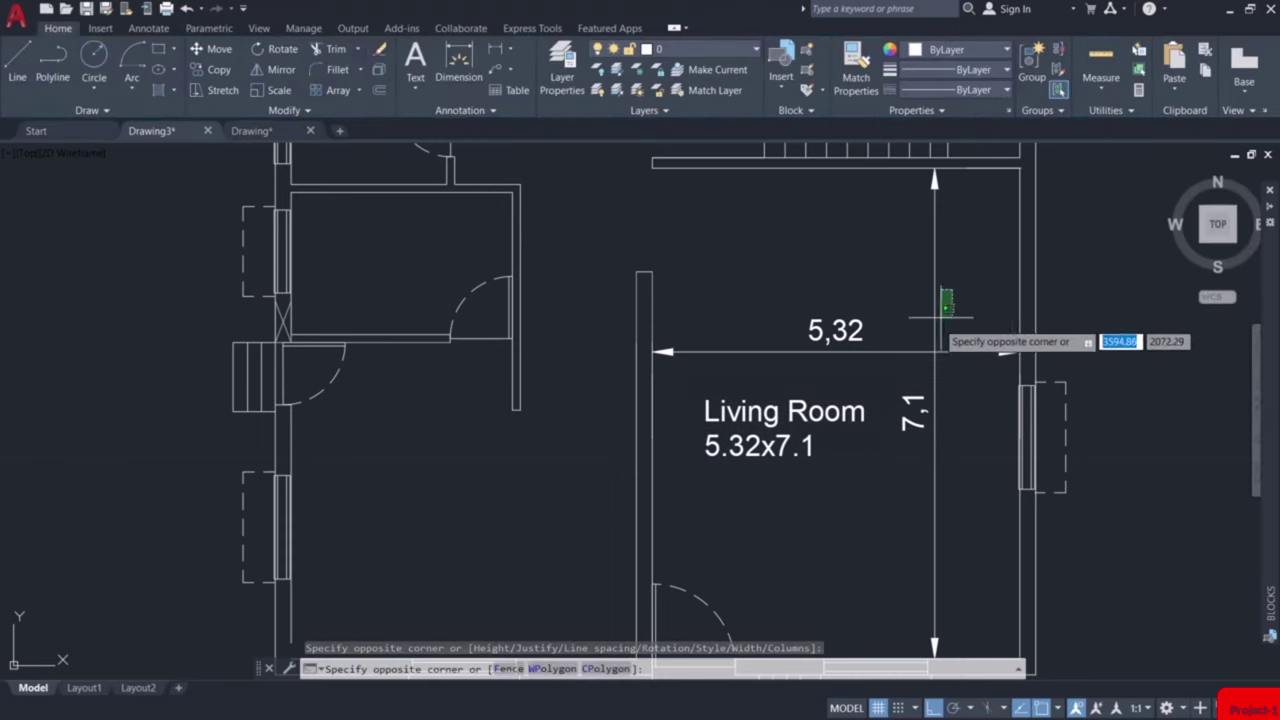
pyautogui.click(850, 362)
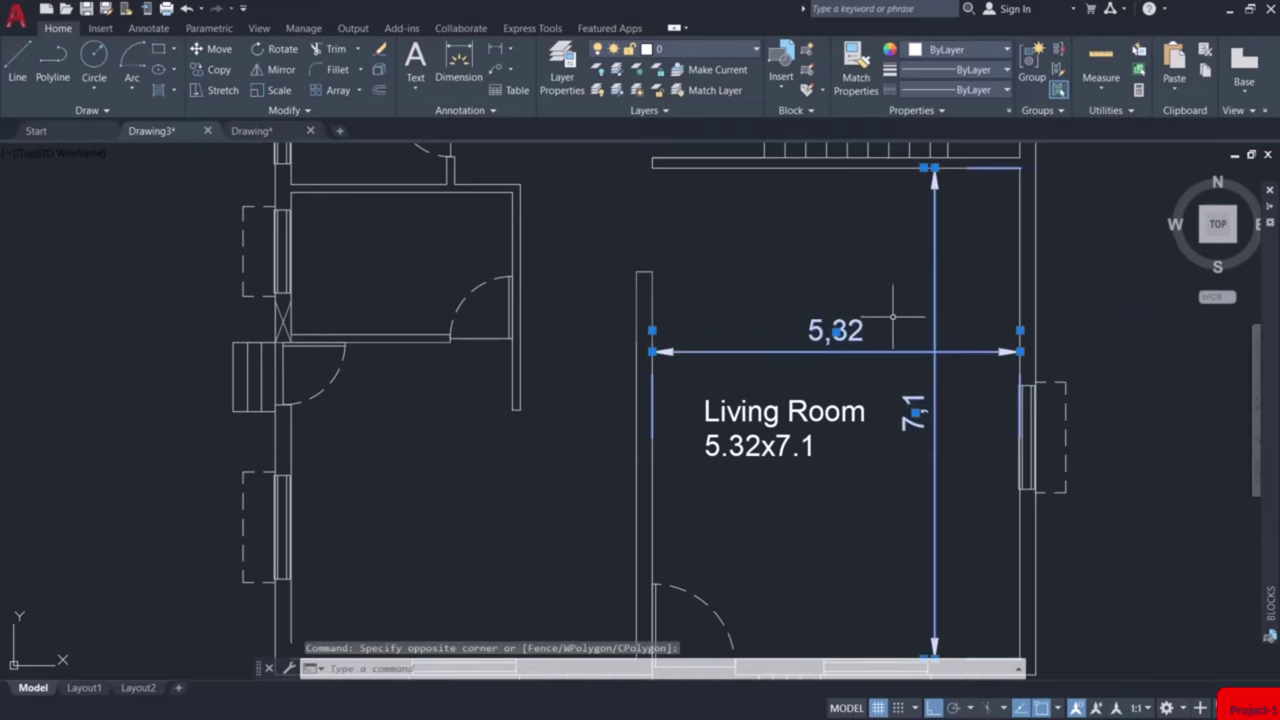
pyautogui.press('Delete')
# Move the Living Room label horizontally toward the east wall to centre it in the room, and deselect it.
pyautogui.click(783, 400)
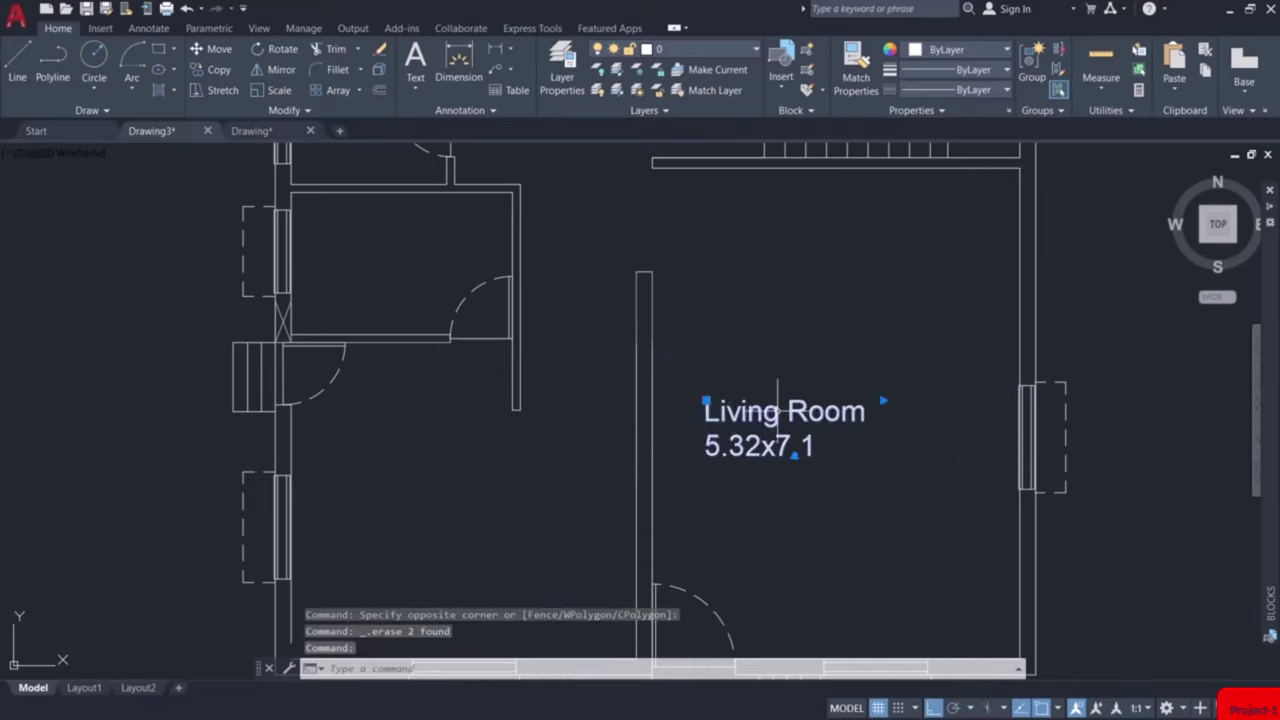
pyautogui.click(706, 400)
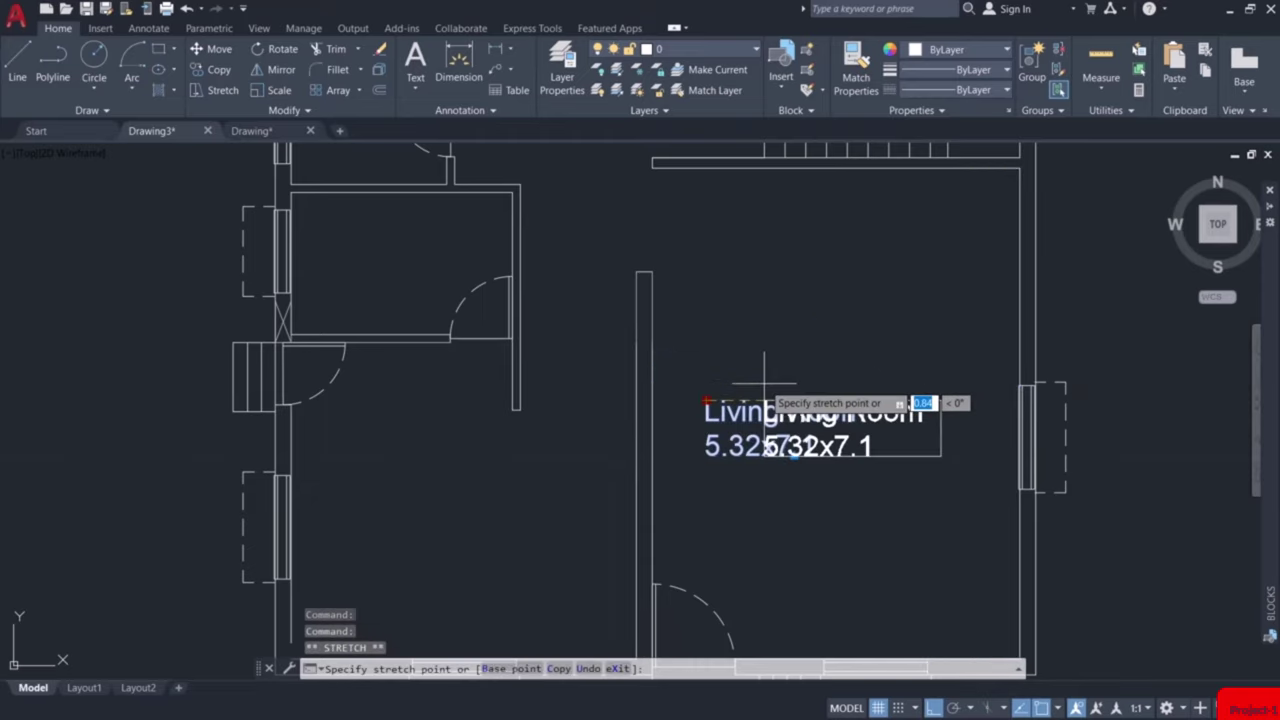
pyautogui.click(770, 365)
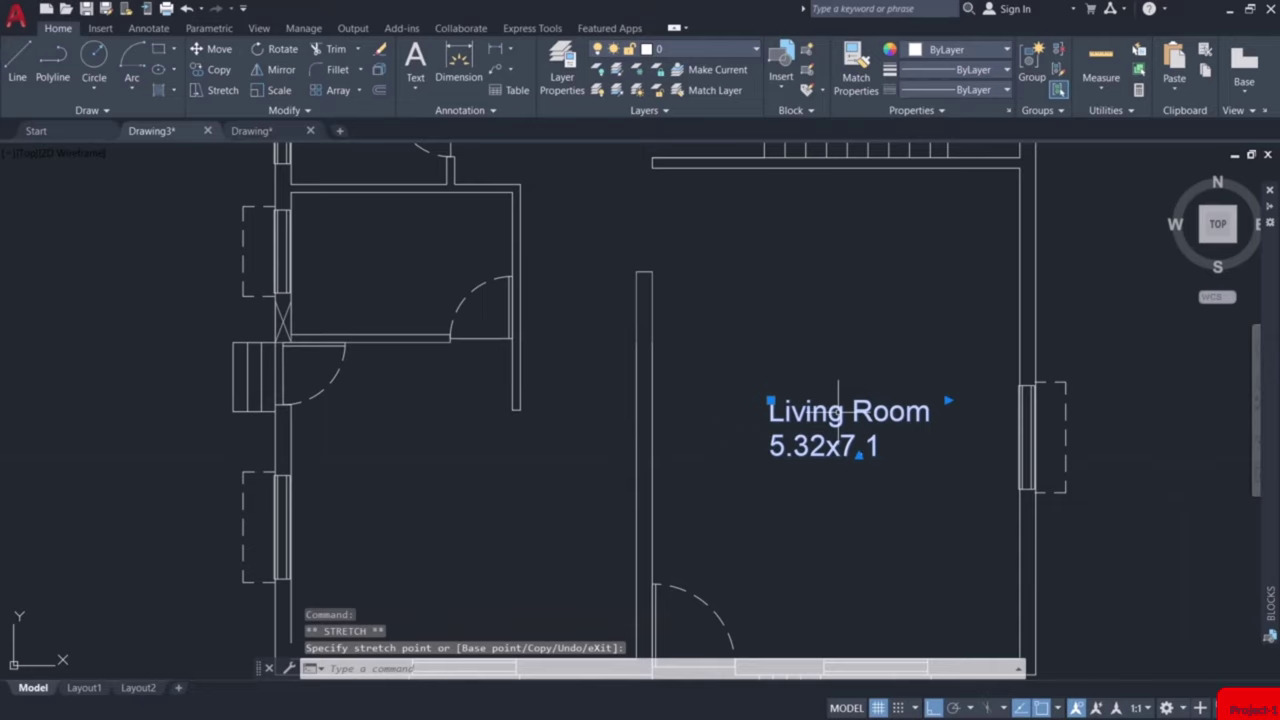
pyautogui.click(852, 482)
pyautogui.press('Escape')
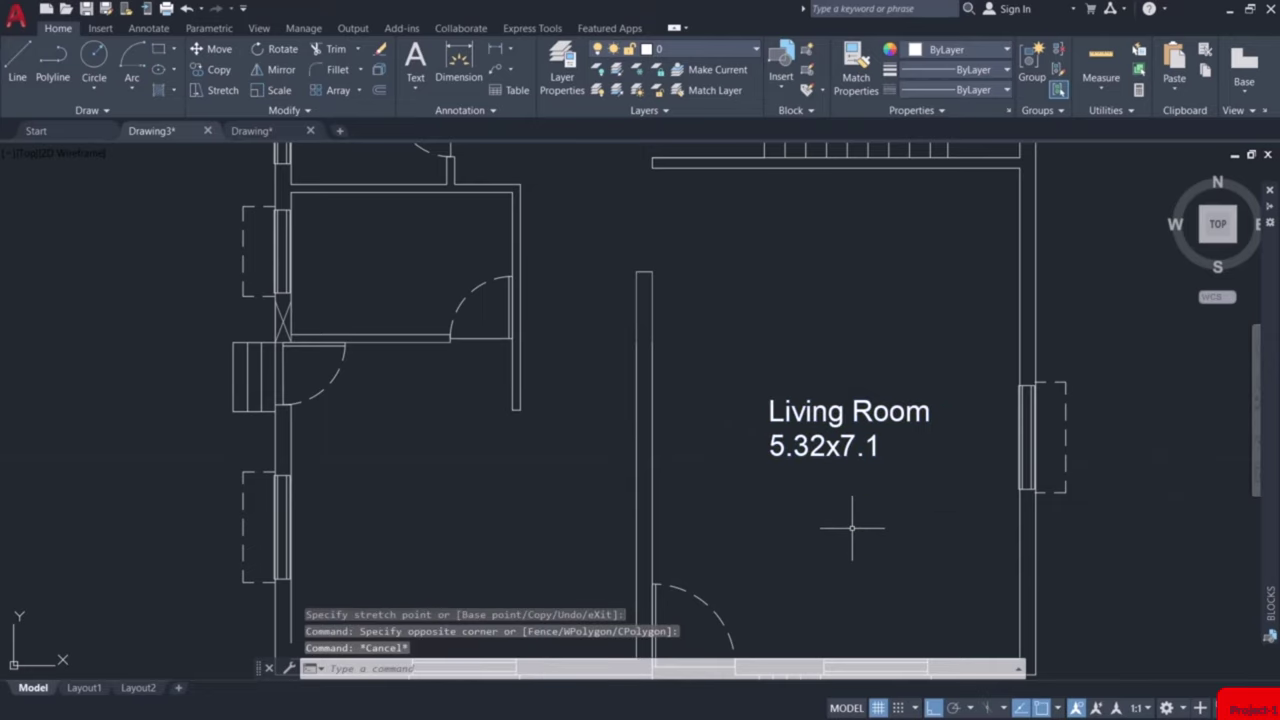
# Examine the room names and sizes and the door, window and ventilator labels throughout the floor plan.
pyautogui.moveTo(852, 528)
pyautogui.mouseDown(button='middle')
pyautogui.moveTo(868, 395)
pyautogui.moveTo(873, 573)
pyautogui.mouseUp(button='middle')
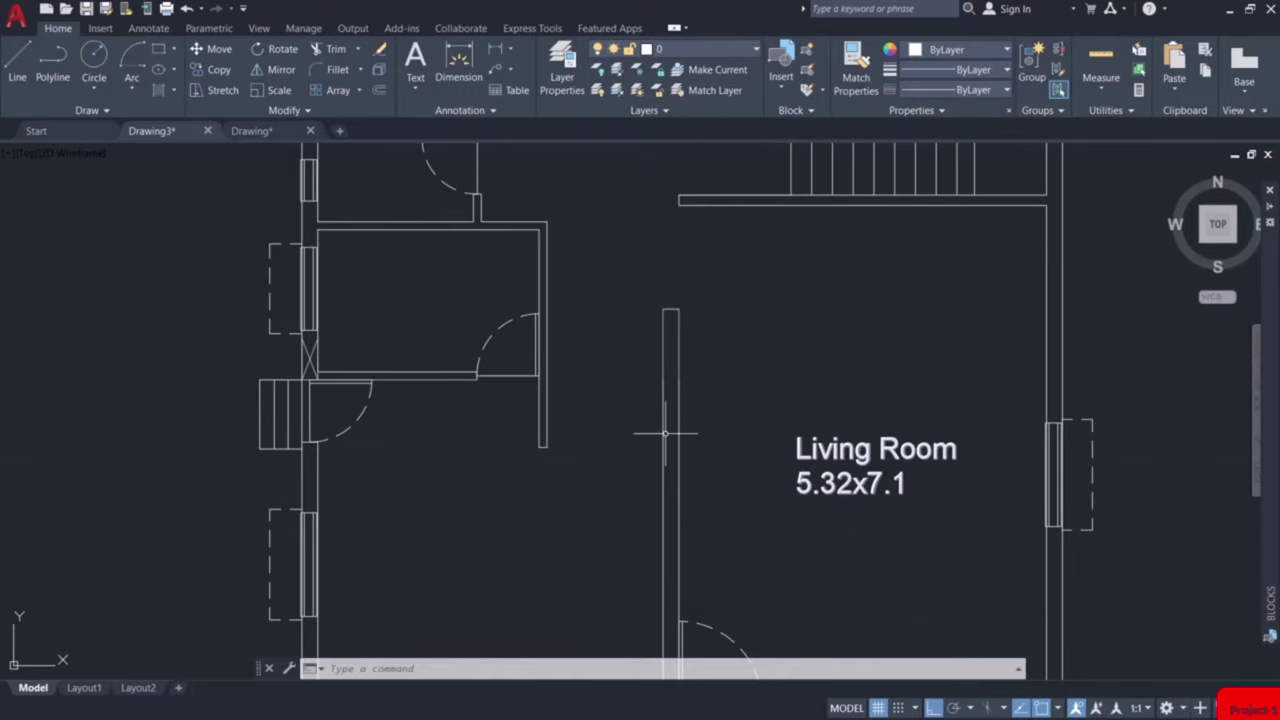
pyautogui.scroll(-4, 530, 490)
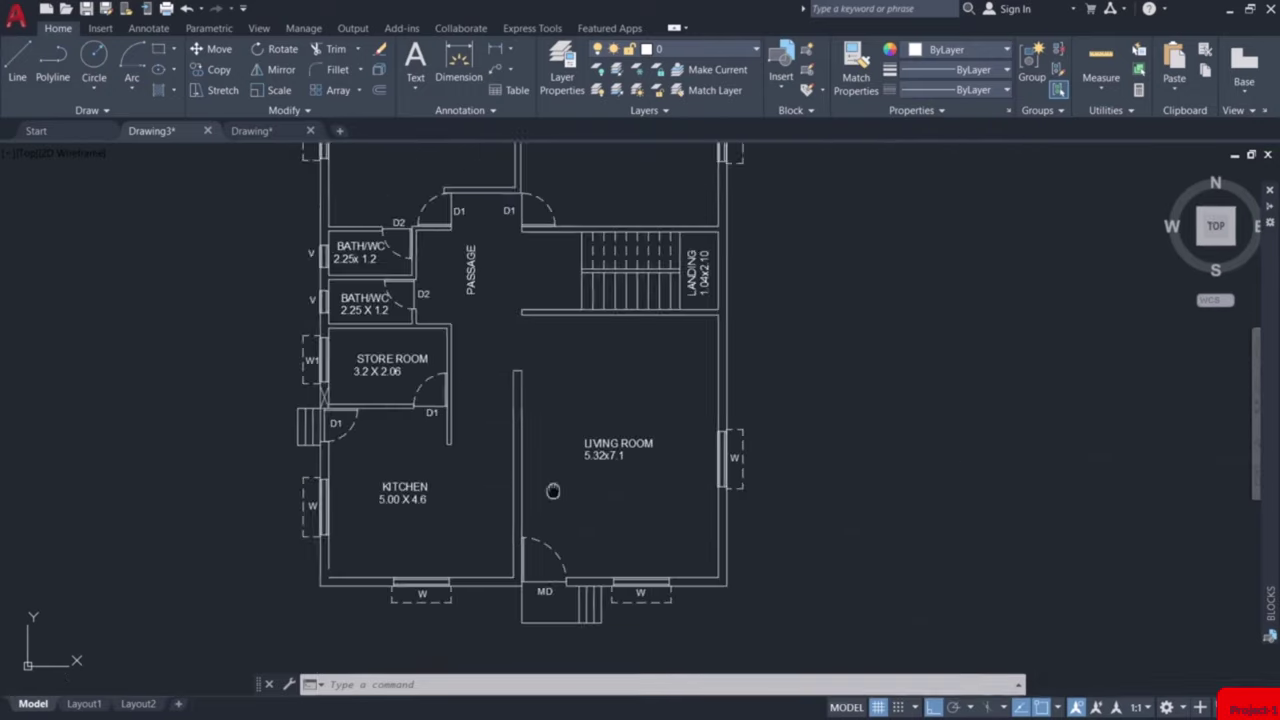
pyautogui.scroll(5, 434, 452)
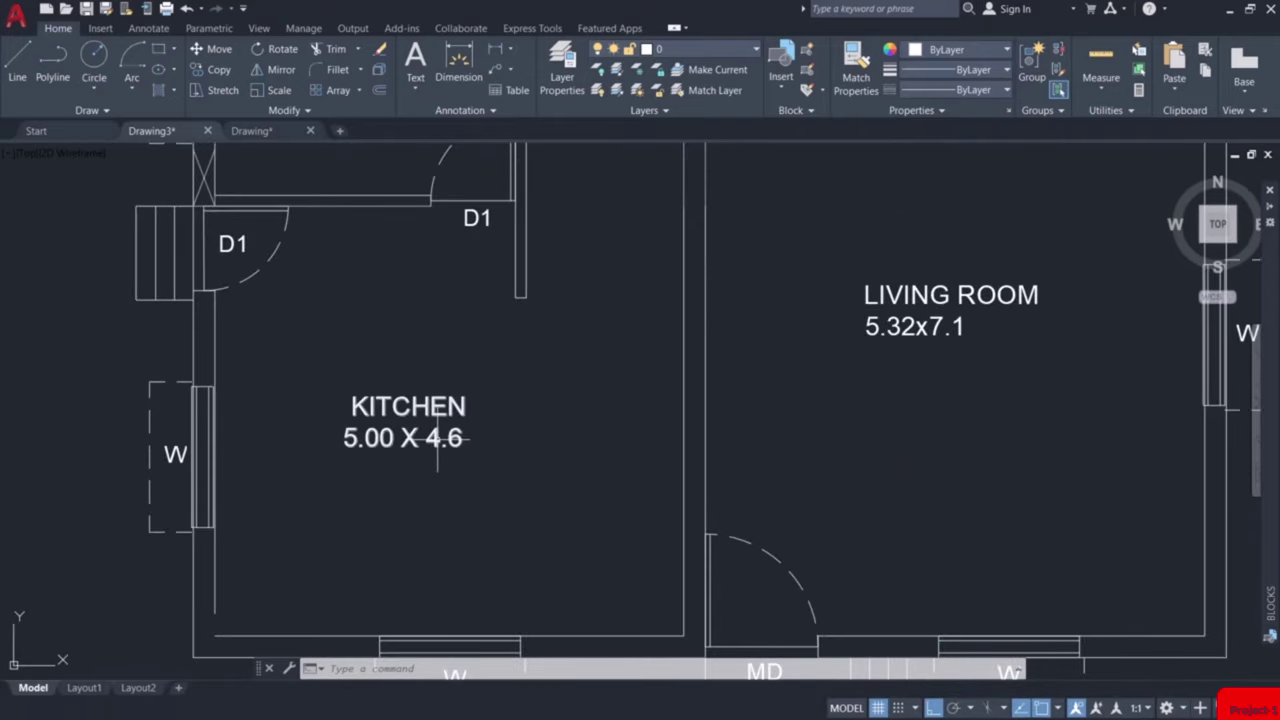
pyautogui.scroll(-2, 410, 446)
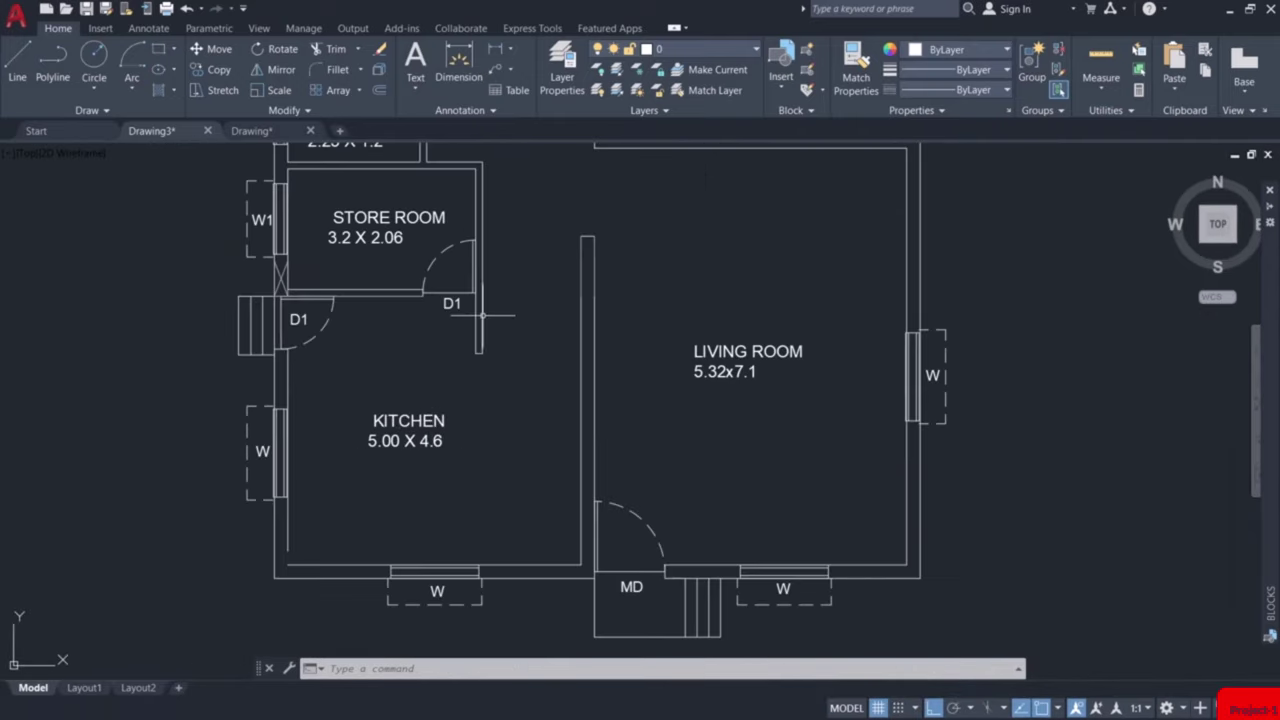
pyautogui.moveTo(483, 317); pyautogui.dragTo(443, 597, button='middle')
pyautogui.scroll(-1, 680, 462)
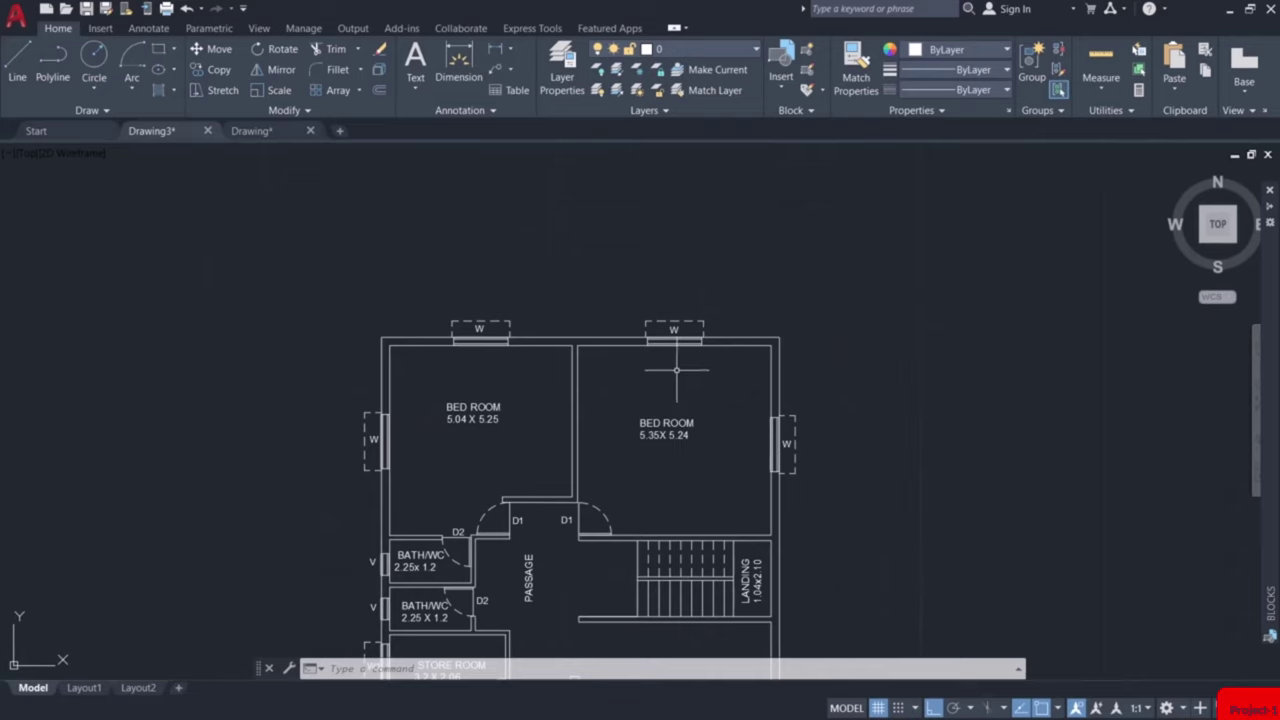
pyautogui.scroll(3, 680, 332)
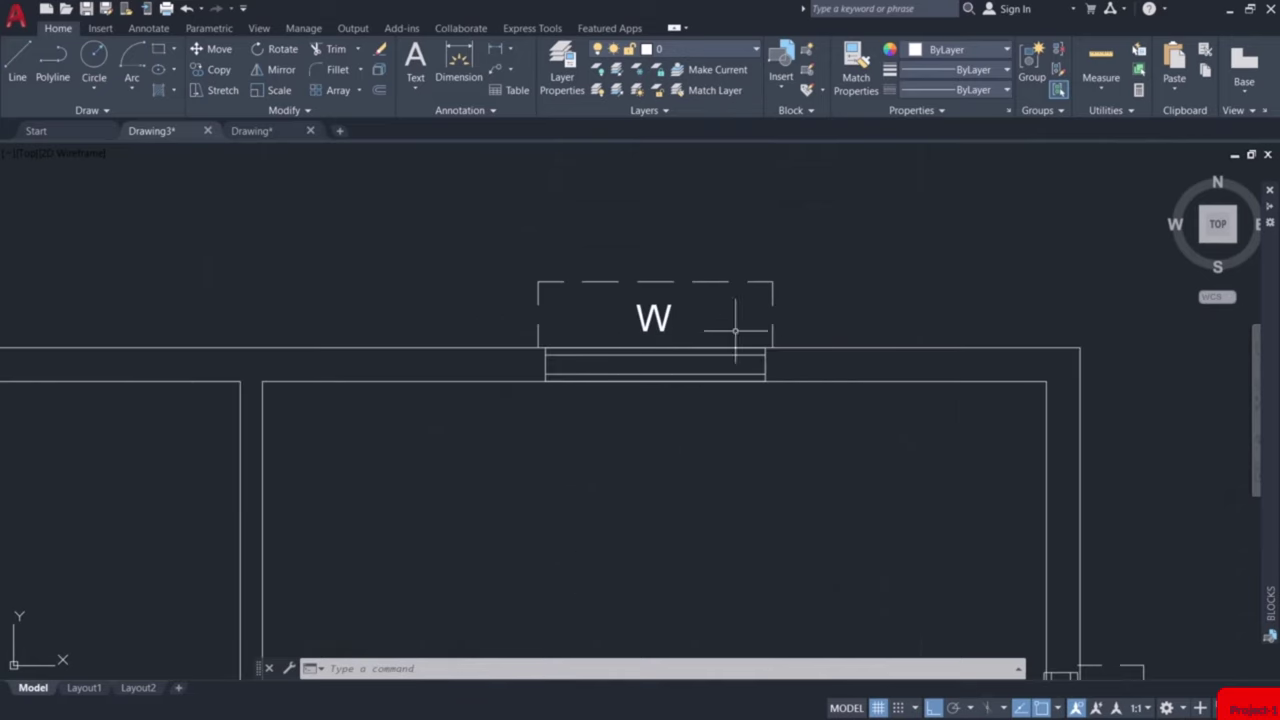
pyautogui.scroll(-3, 655, 330)
pyautogui.scroll(4, 555, 519)
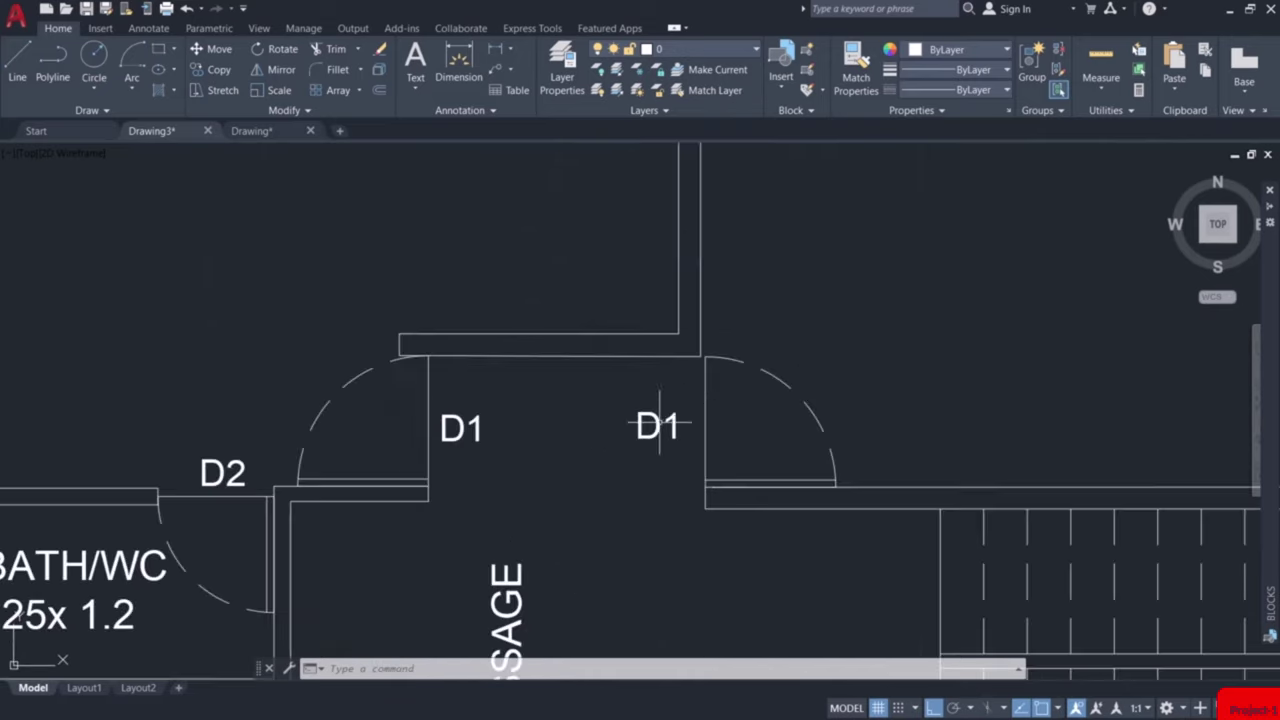
pyautogui.scroll(-5, 629, 449)
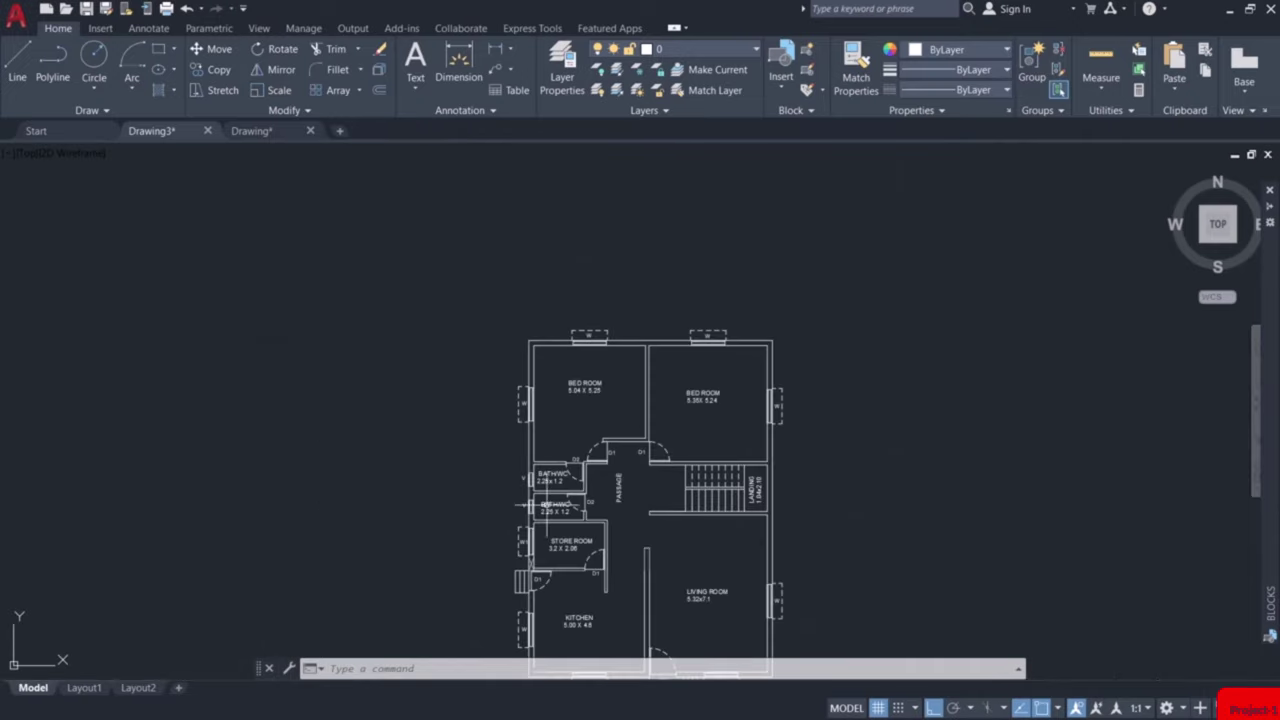
# Inspect the bathroom, store room, kitchen and living room labels and the ventilators along the ground floor's west wall.
pyautogui.scroll(3, 499, 394)
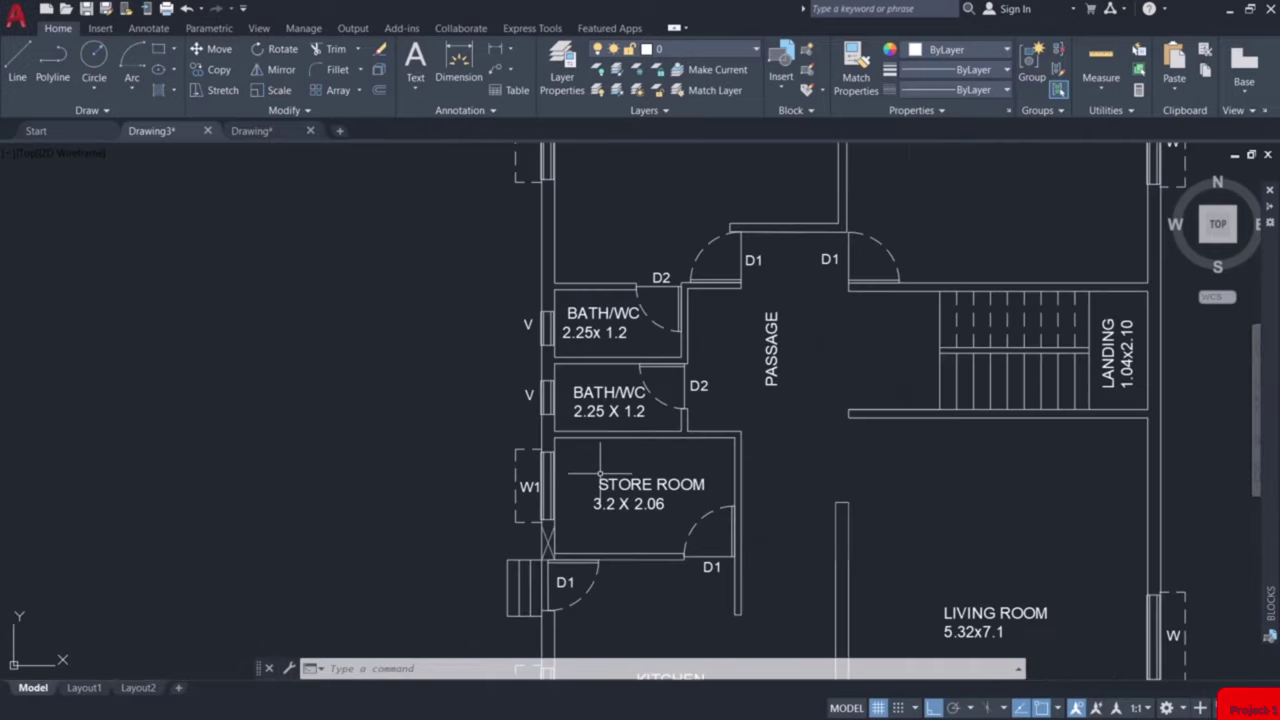
pyautogui.scroll(2, 499, 394)
pyautogui.moveTo(567, 409); pyautogui.dragTo(537, 503, button='middle')
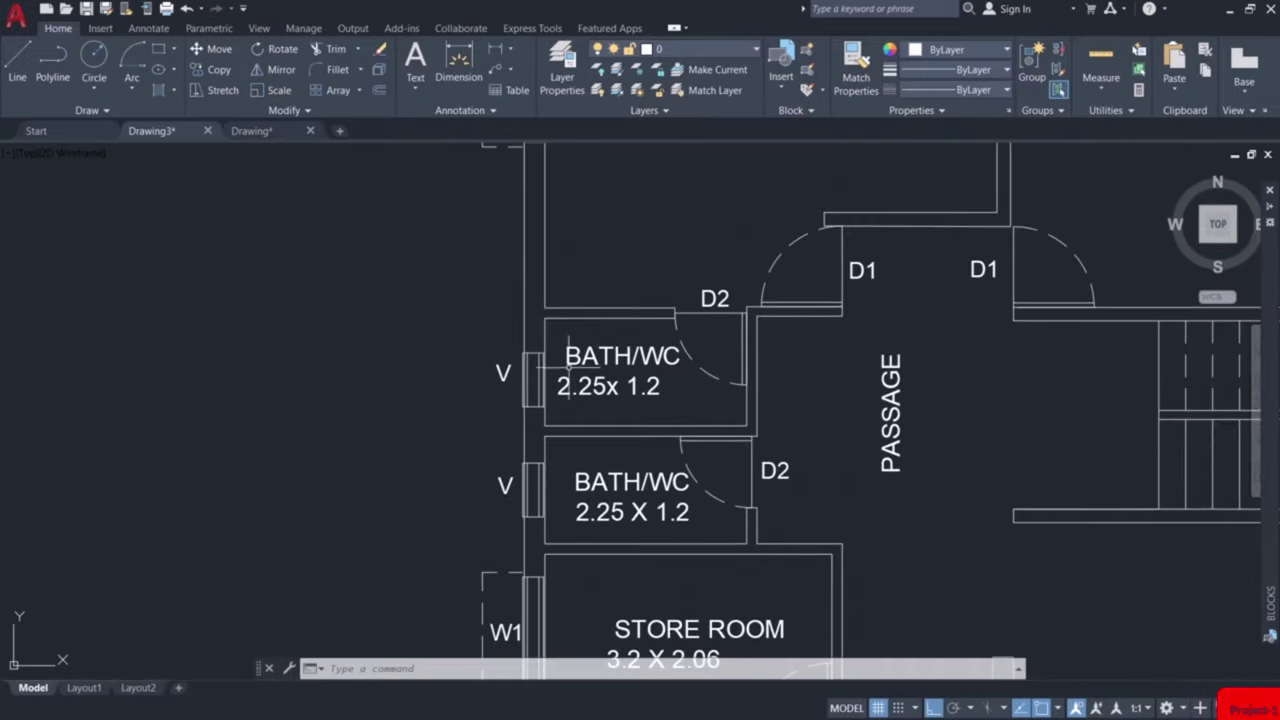
pyautogui.scroll(2, 500, 505)
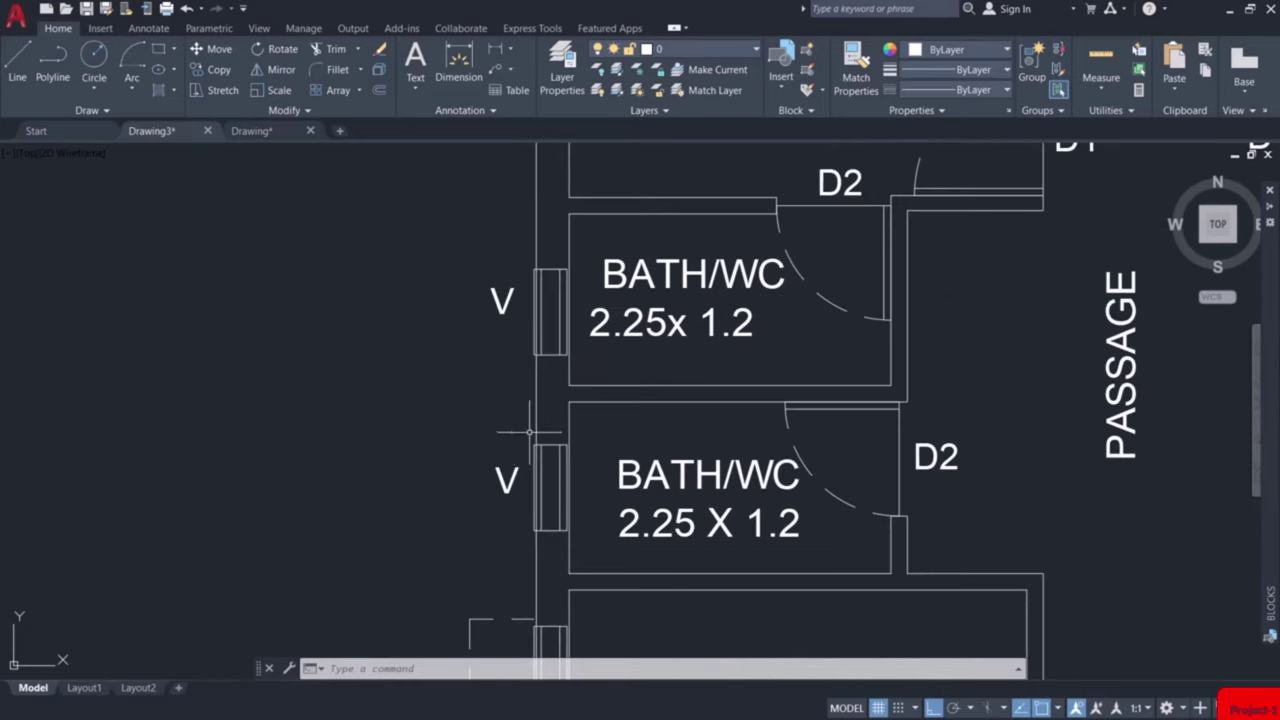
pyautogui.scroll(-3, 511, 510)
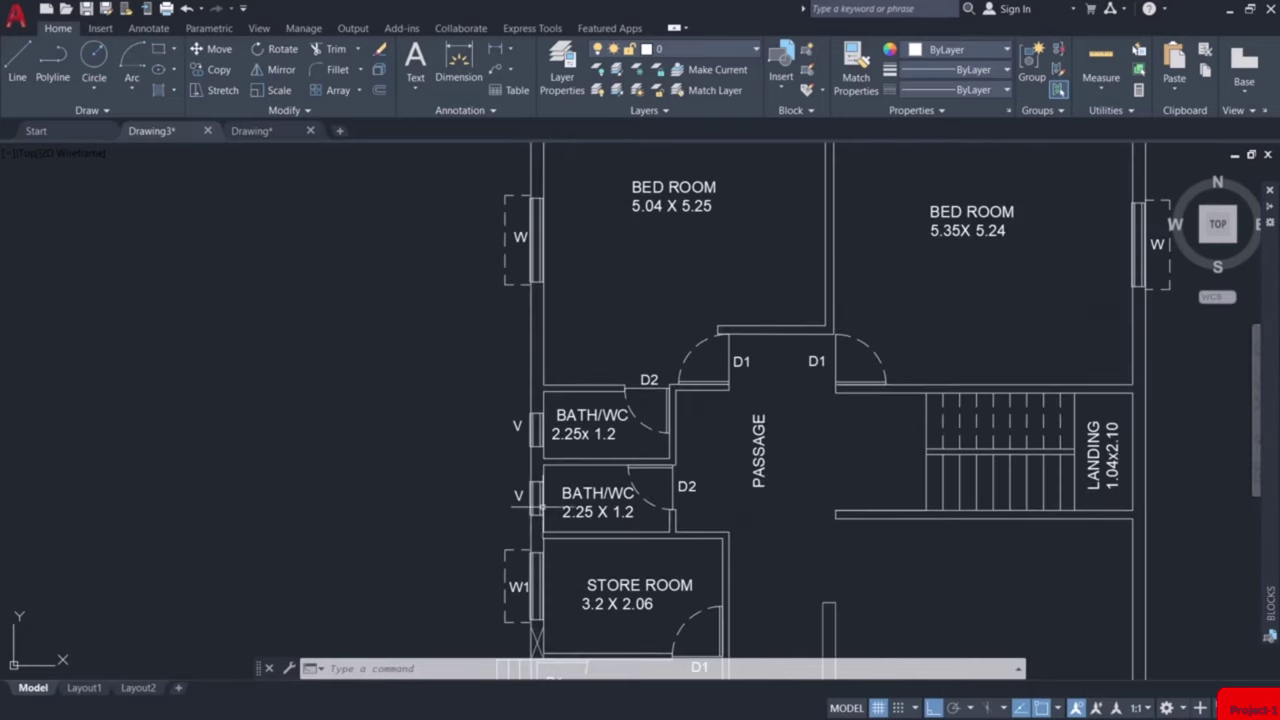
pyautogui.scroll(-2, 713, 549)
pyautogui.moveTo(713, 549); pyautogui.dragTo(640, 356, button='middle')
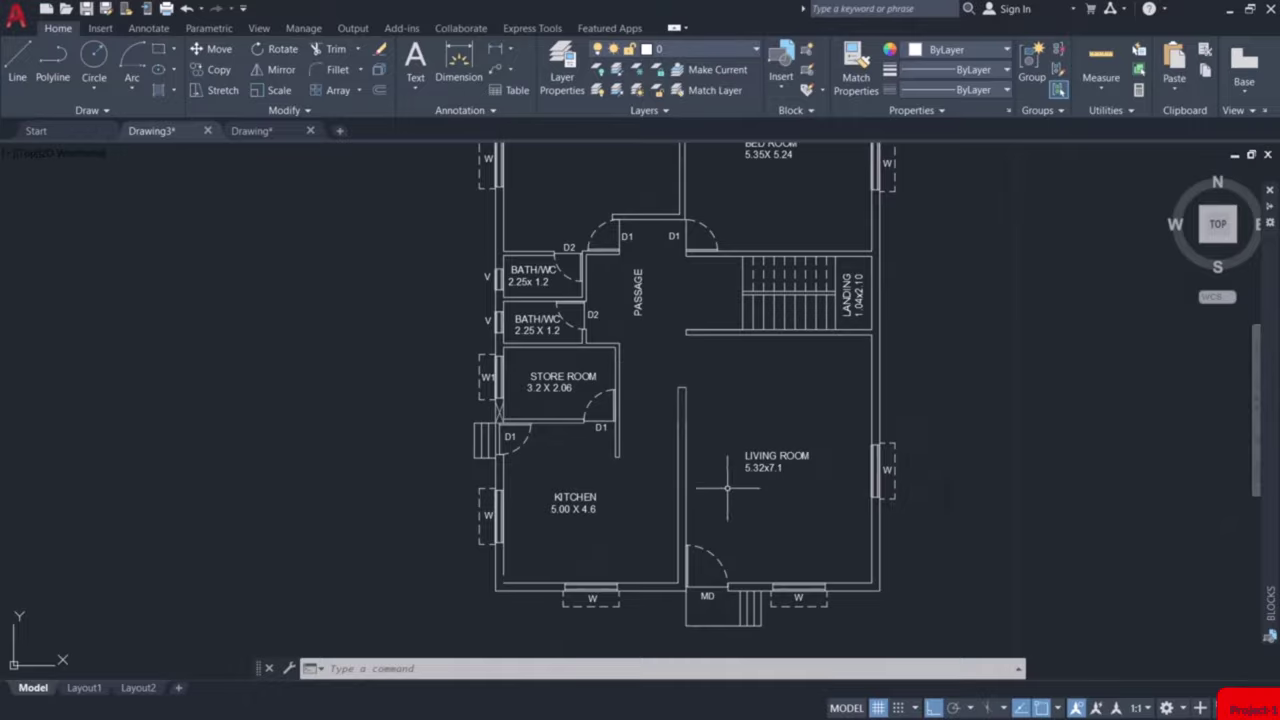
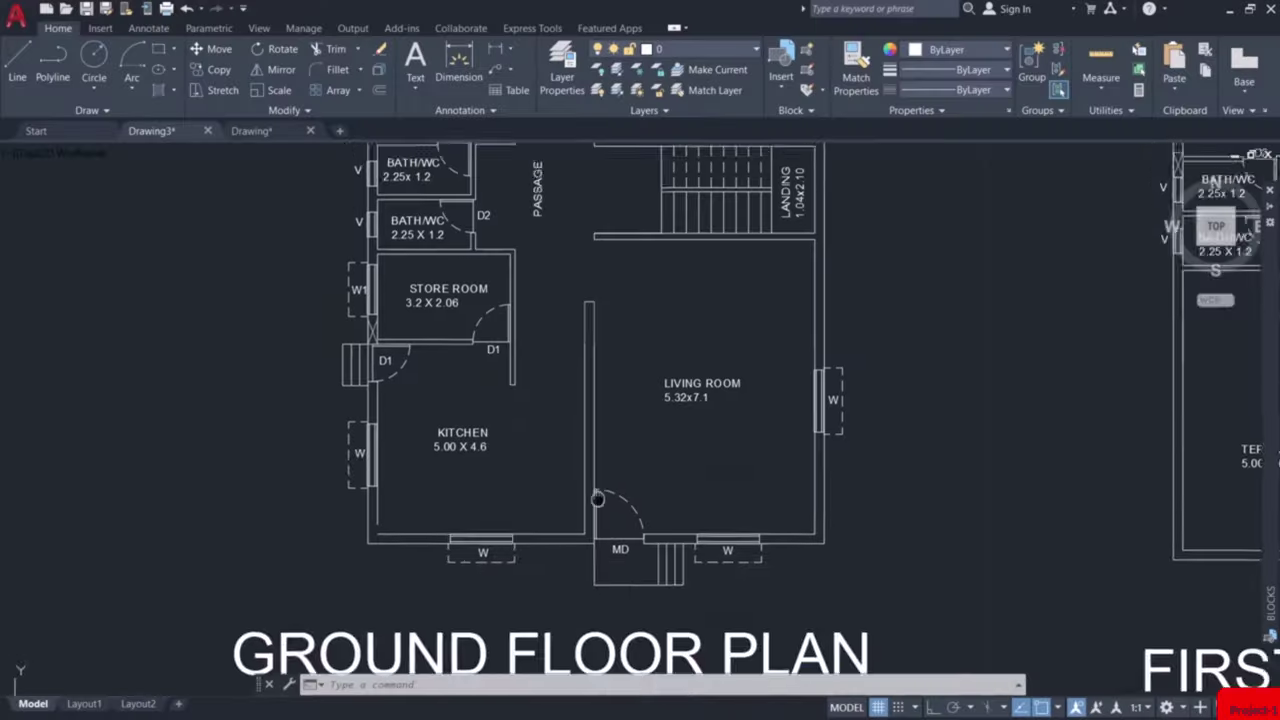
# Compare the ground floor plan's room layout with the first floor plan's bedrooms, bathrooms, terrace and hall.
pyautogui.moveTo(623, 380); pyautogui.dragTo(623, 480, button='middle')
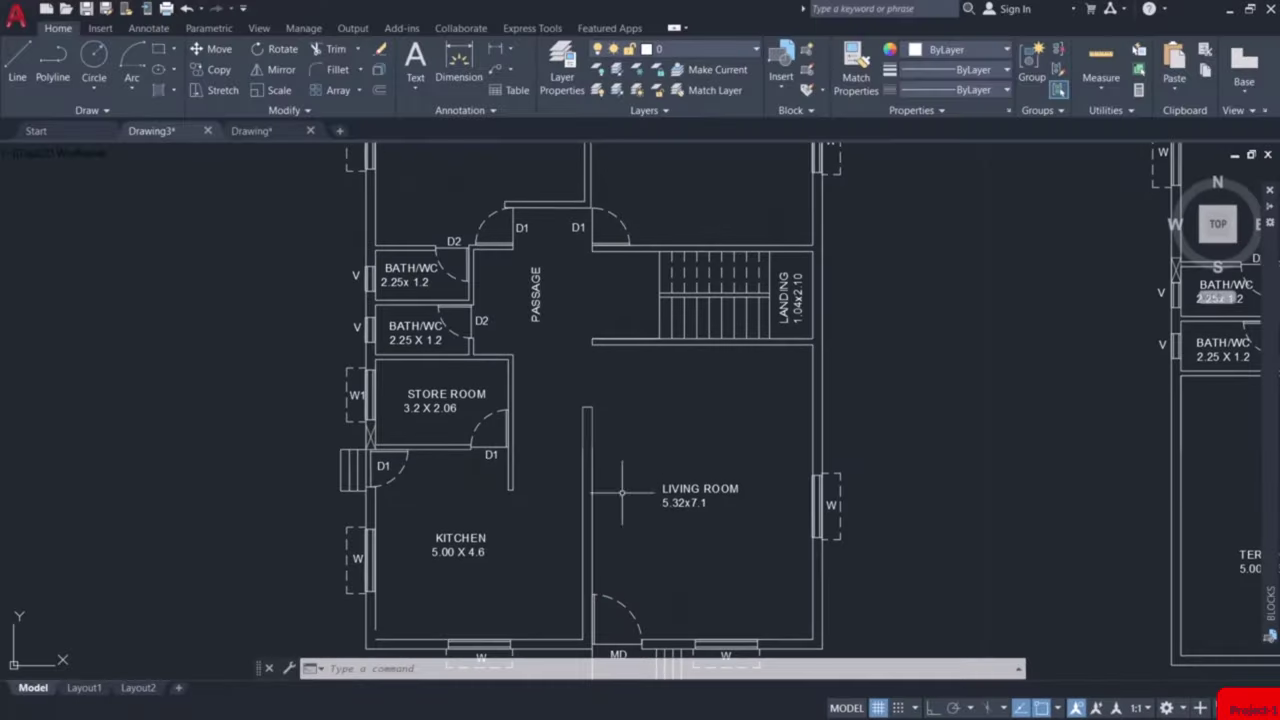
pyautogui.moveTo(653, 421); pyautogui.dragTo(653, 573, button='middle')
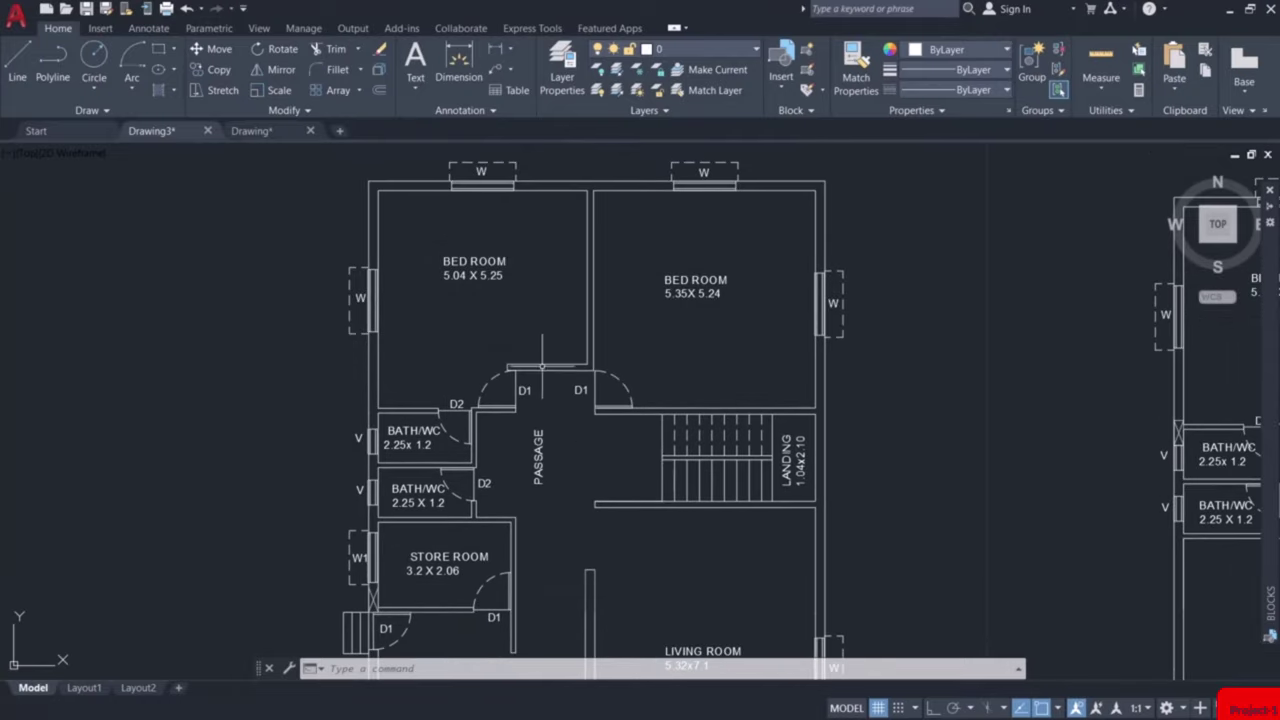
pyautogui.scroll(-2, 670, 440)
pyautogui.moveTo(725, 530); pyautogui.dragTo(496, 372, button='middle')
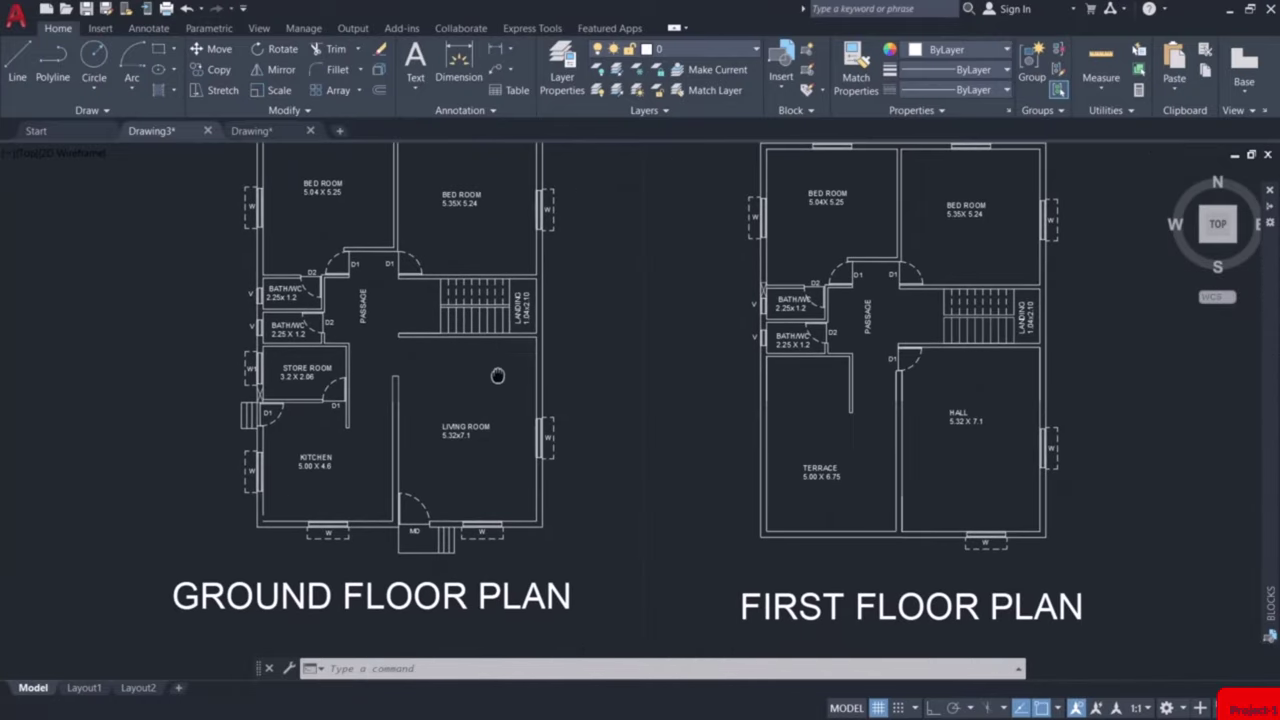
pyautogui.moveTo(870, 455); pyautogui.dragTo(798, 461, button='middle')
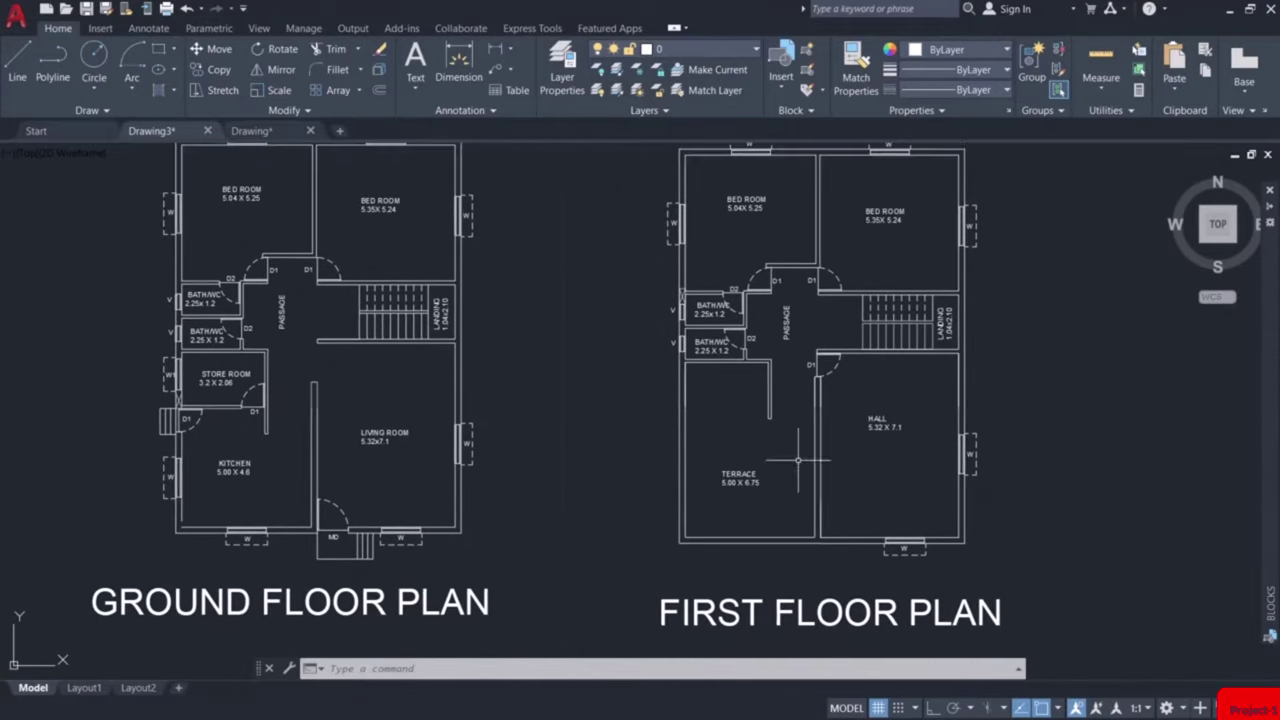
pyautogui.scroll(2, 815, 512)
pyautogui.moveTo(889, 423); pyautogui.dragTo(789, 550, button='middle')
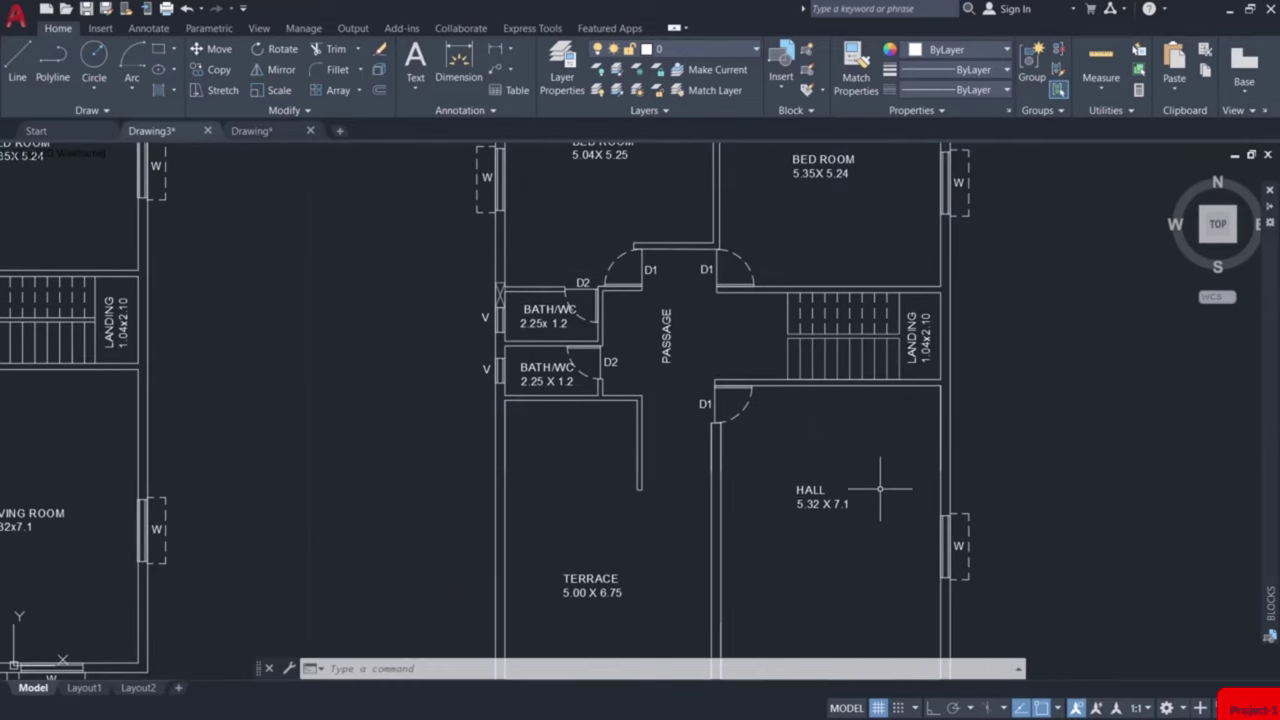
pyautogui.scroll(-3, 762, 470)
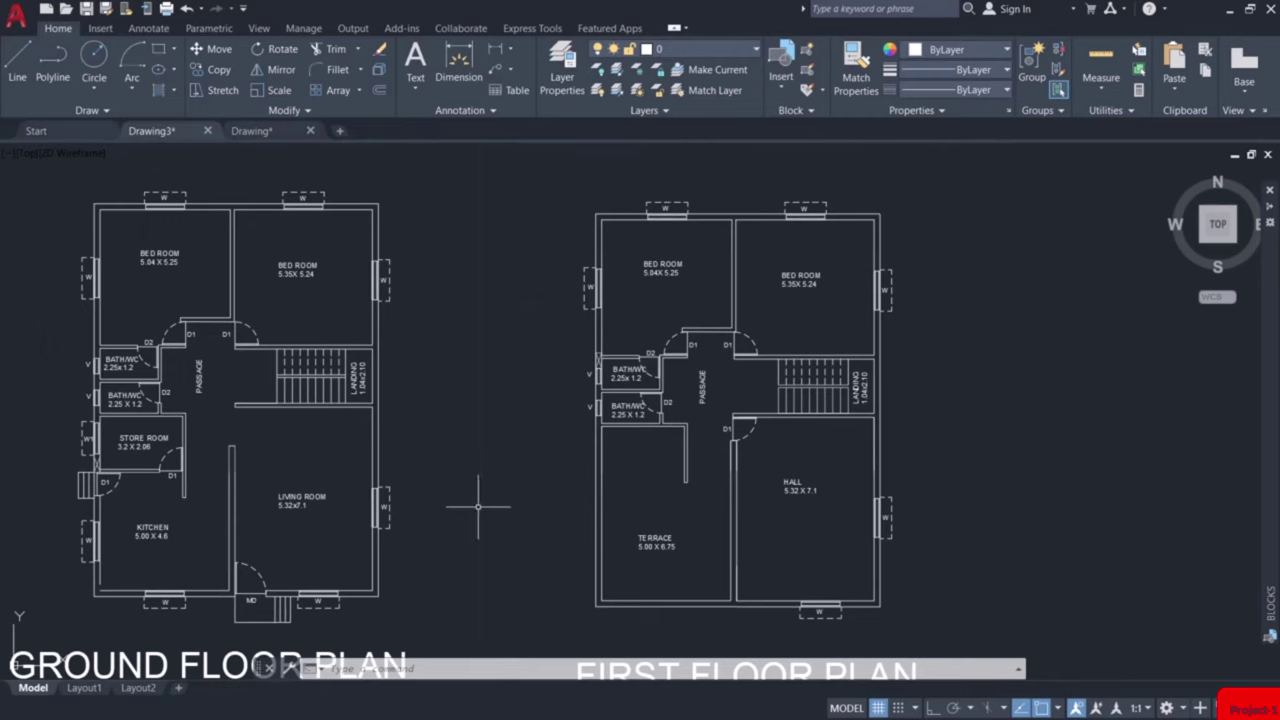
pyautogui.moveTo(474, 508); pyautogui.dragTo(681, 458, button='middle')
pyautogui.scroll(2, 400, 441)
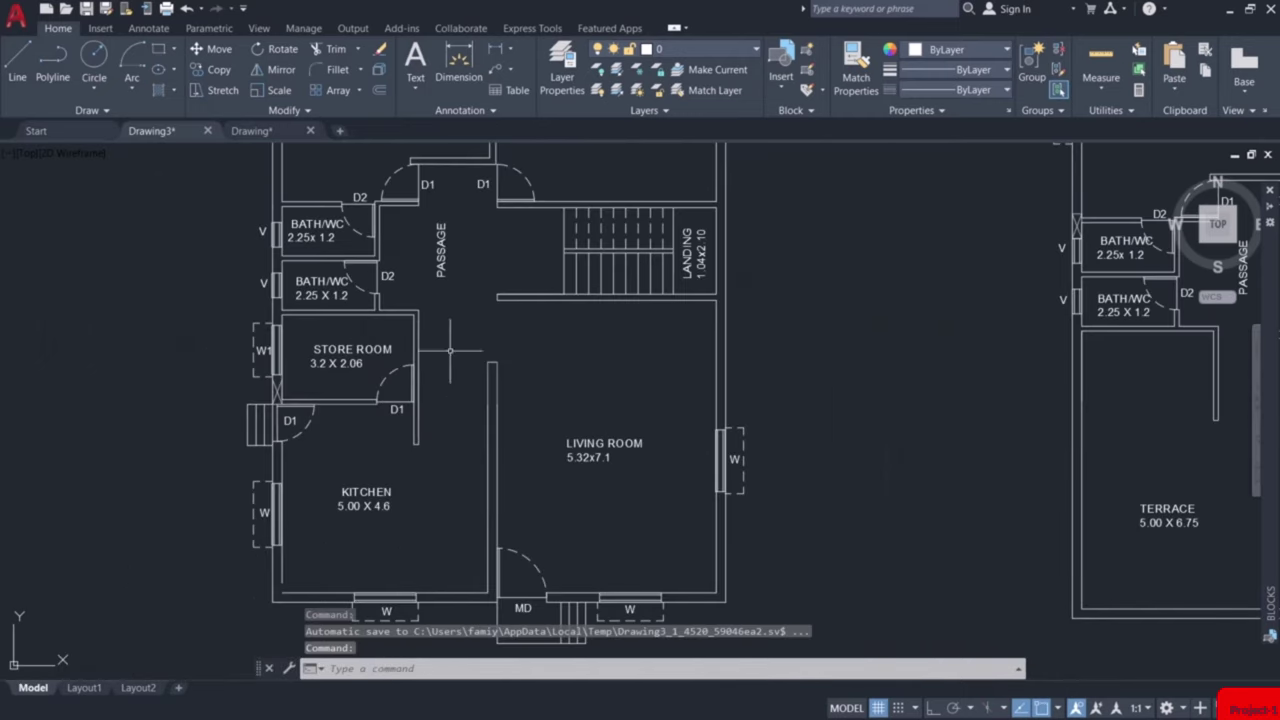
pyautogui.scroll(-2, 550, 455)
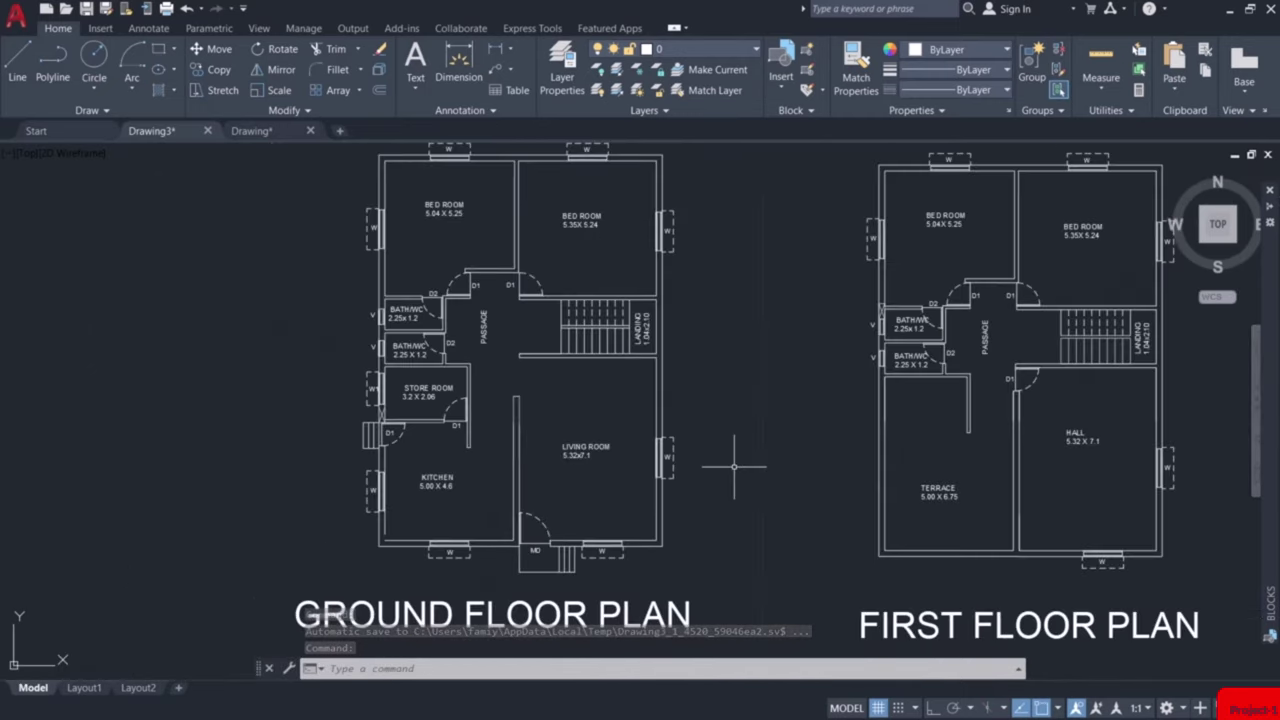
# Examine the first floor plan's terrace, hall, bedrooms, bathrooms and staircase, including their doors and windows.
pyautogui.moveTo(735, 460); pyautogui.dragTo(586, 468, button='middle')
pyautogui.scroll(2, 802, 511)
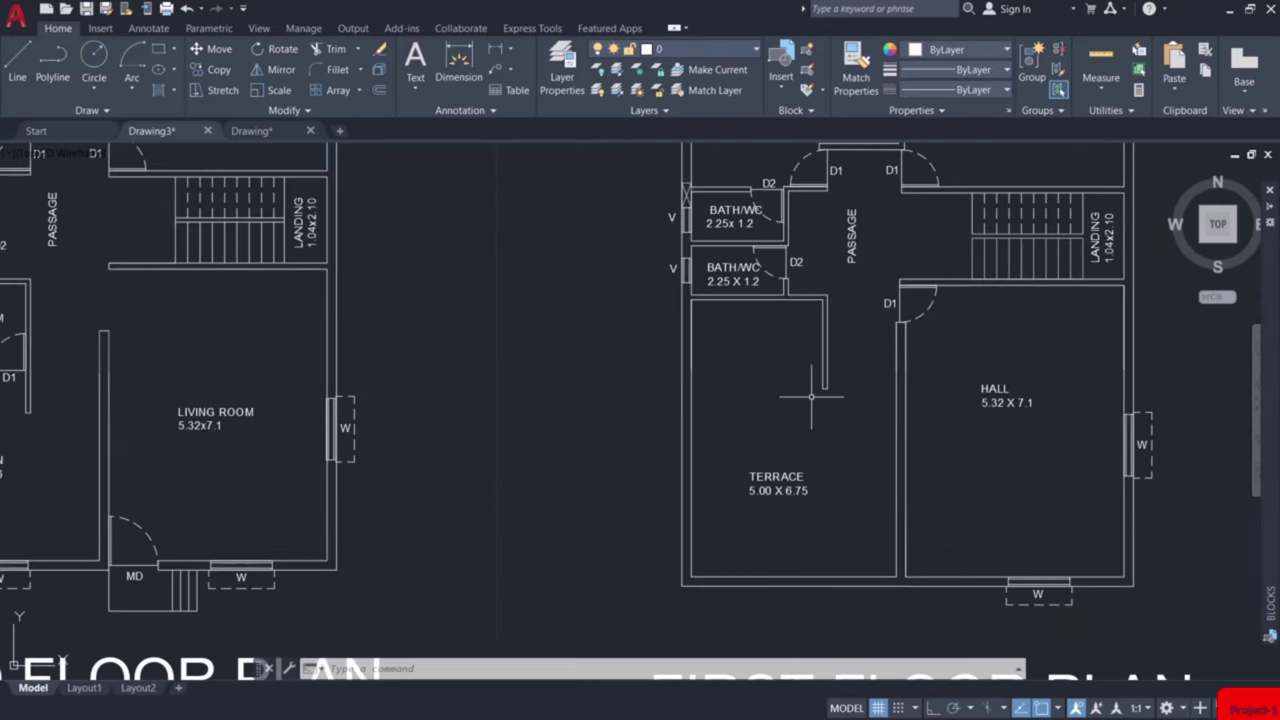
pyautogui.scroll(3, 811, 397)
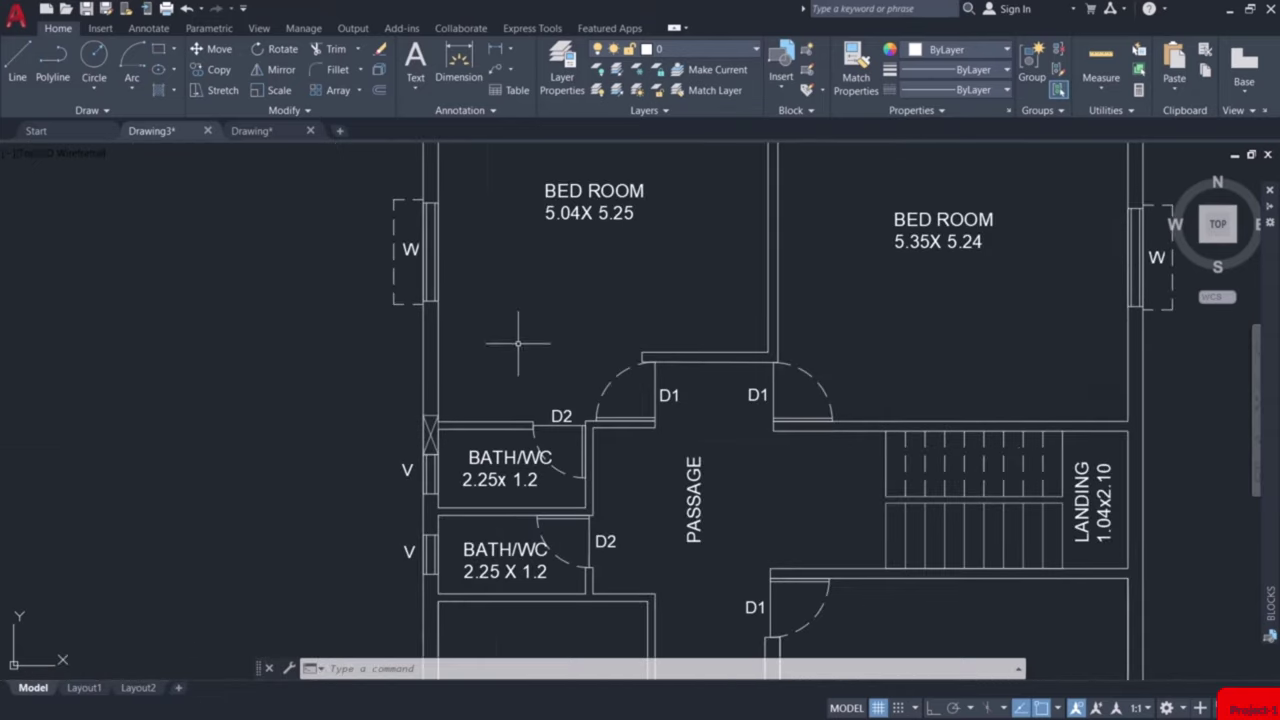
pyautogui.scroll(-2, 858, 497)
pyautogui.scroll(-2, 960, 515)
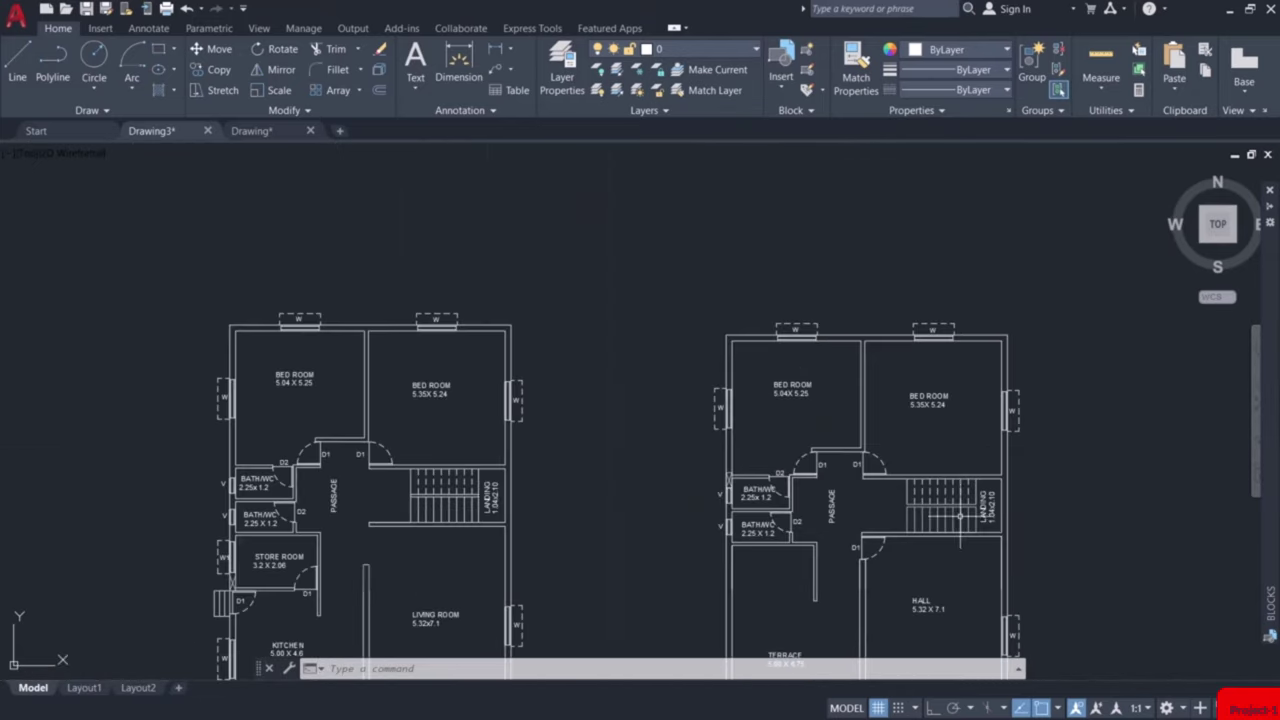
pyautogui.moveTo(1020, 528); pyautogui.dragTo(733, 381, button='middle')
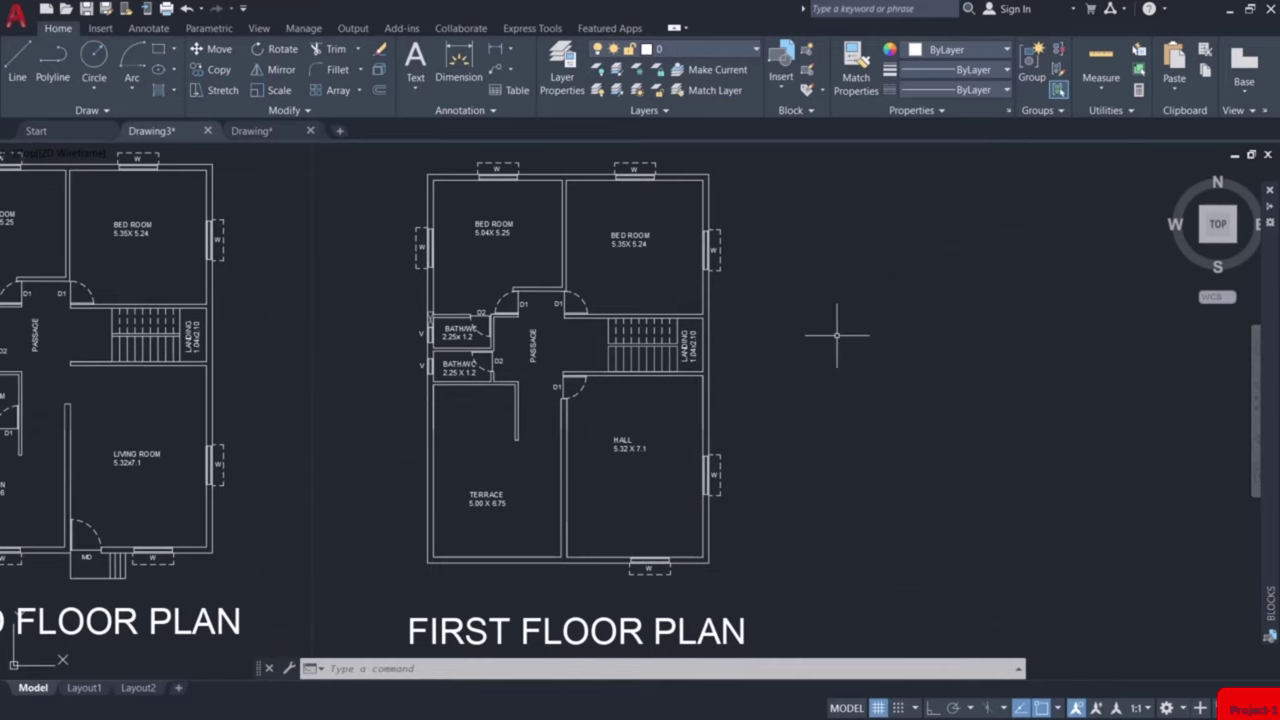
pyautogui.moveTo(891, 366); pyautogui.dragTo(938, 468, button='middle')
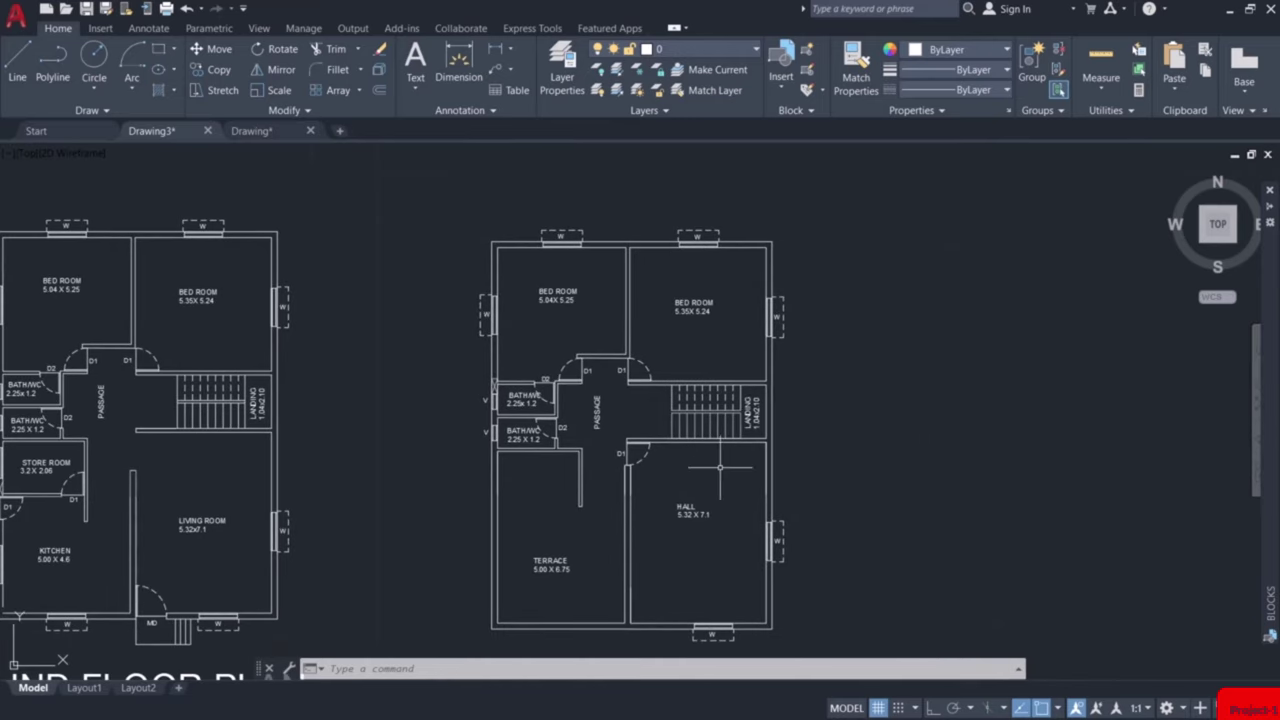
pyautogui.scroll(2, 720, 467)
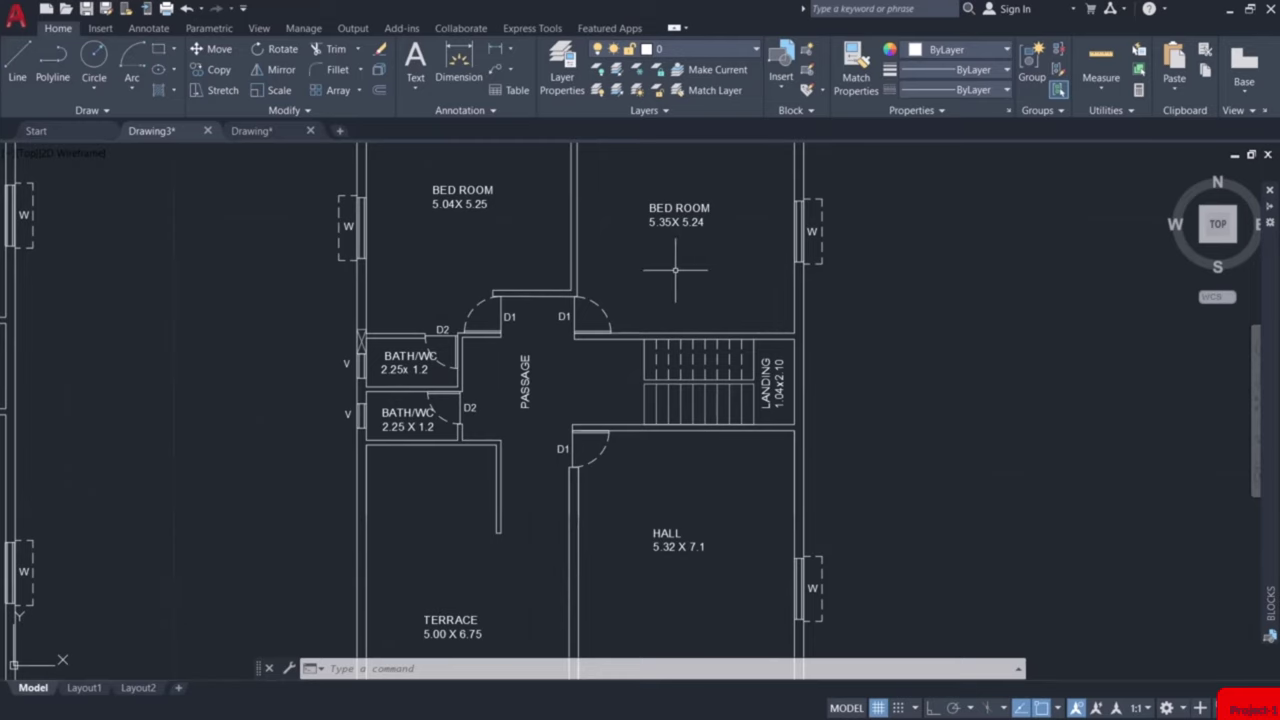
# Draw an 11 by 15.02 rectangle east of the first floor plan, with its upper edge level with that plan's north wall.
pyautogui.scroll(-2, 680, 268)
pyautogui.moveTo(908, 292); pyautogui.dragTo(846, 334, button='middle')
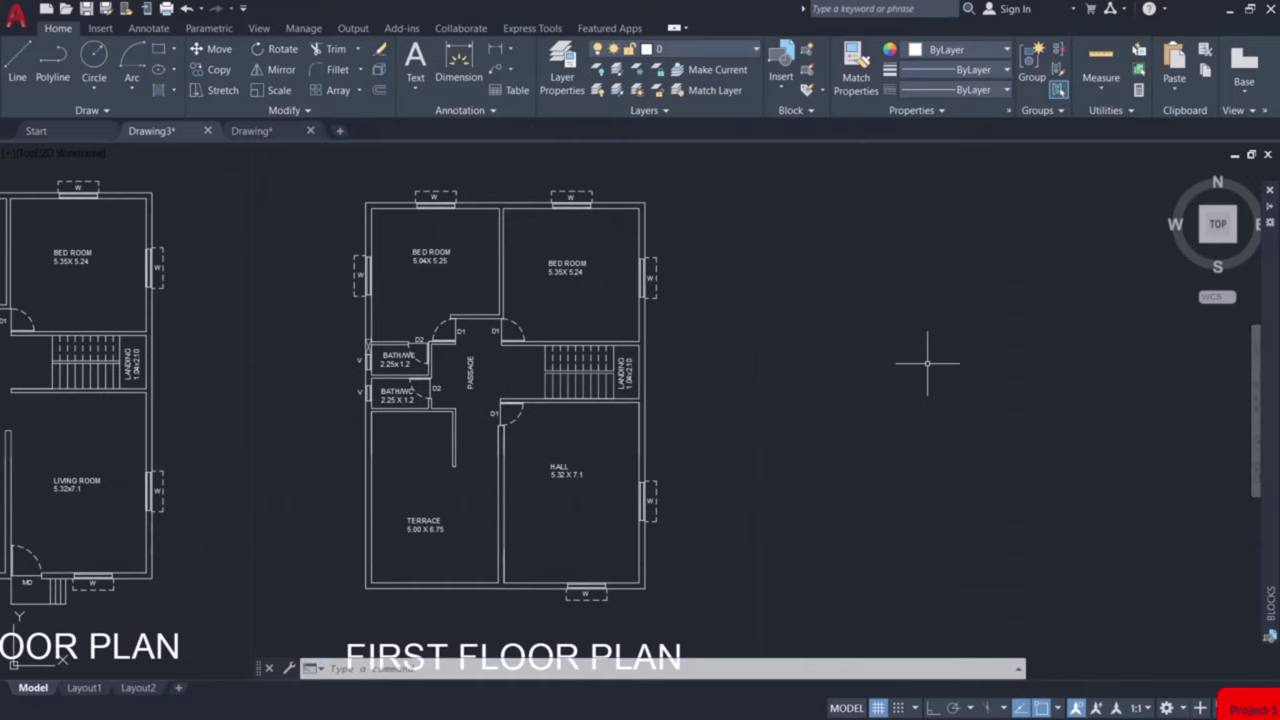
pyautogui.write('C')
pyautogui.press('Return')
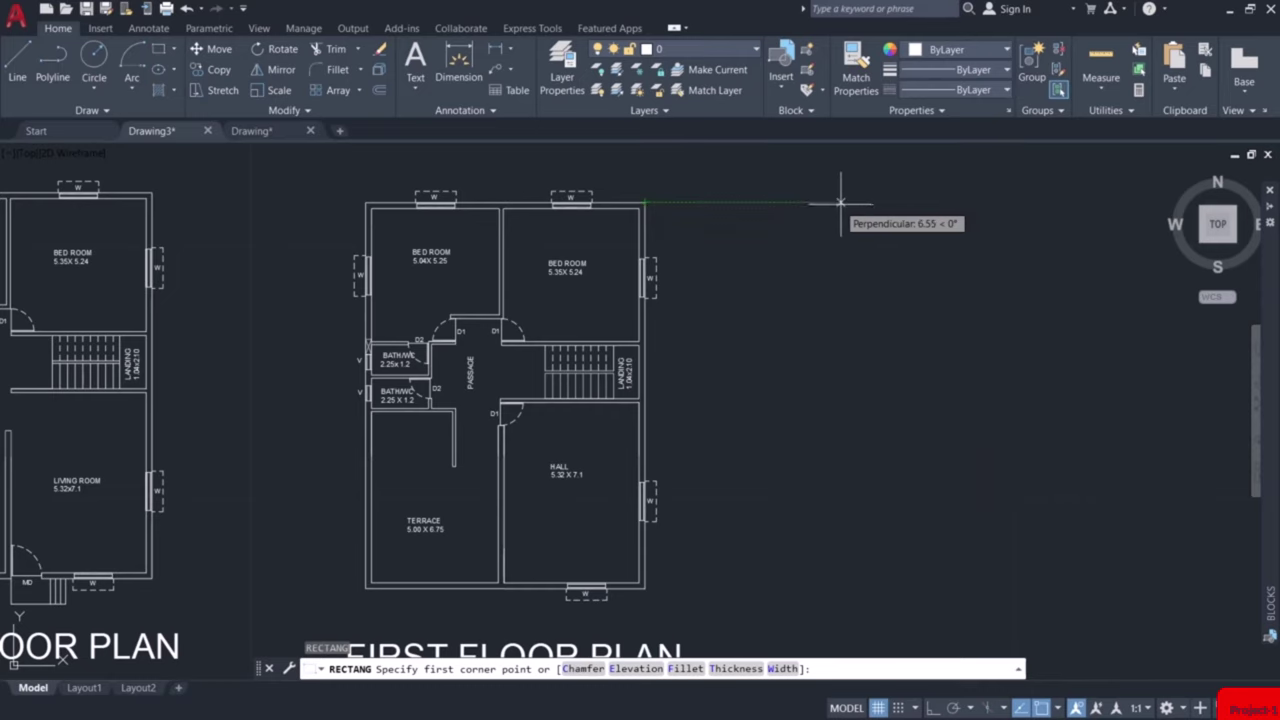
pyautogui.click(852, 202)
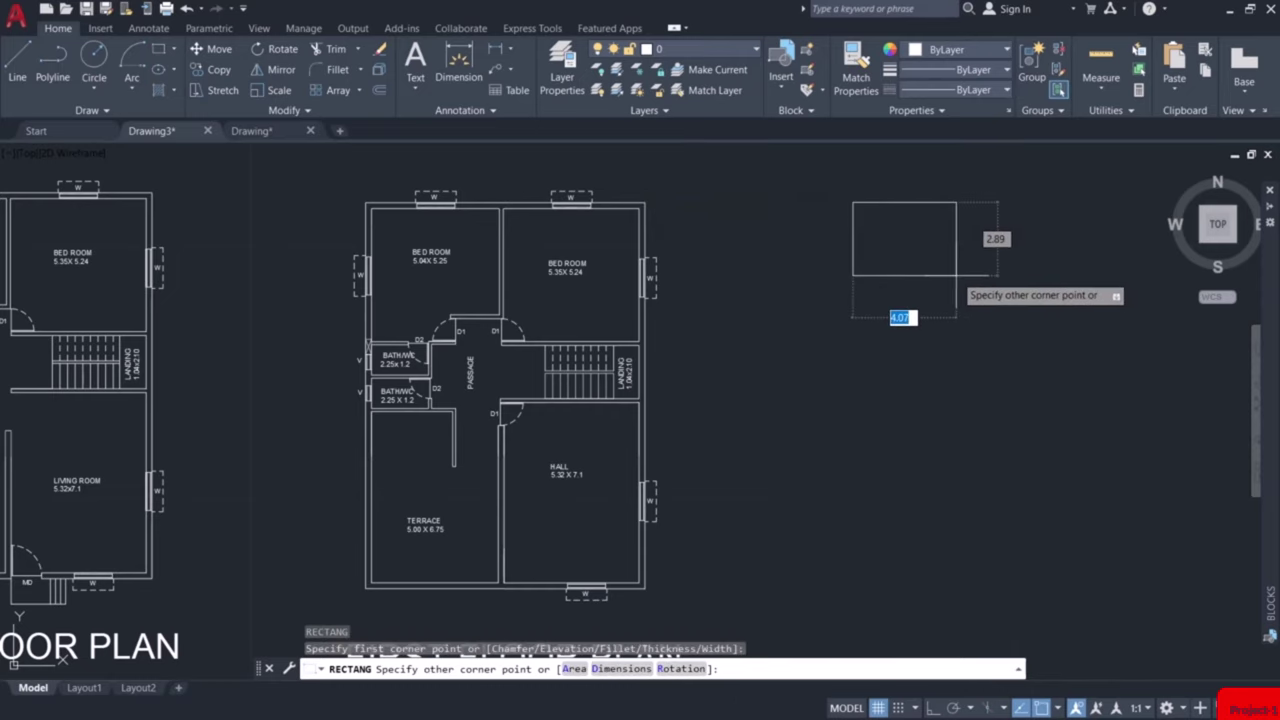
pyautogui.write('D')
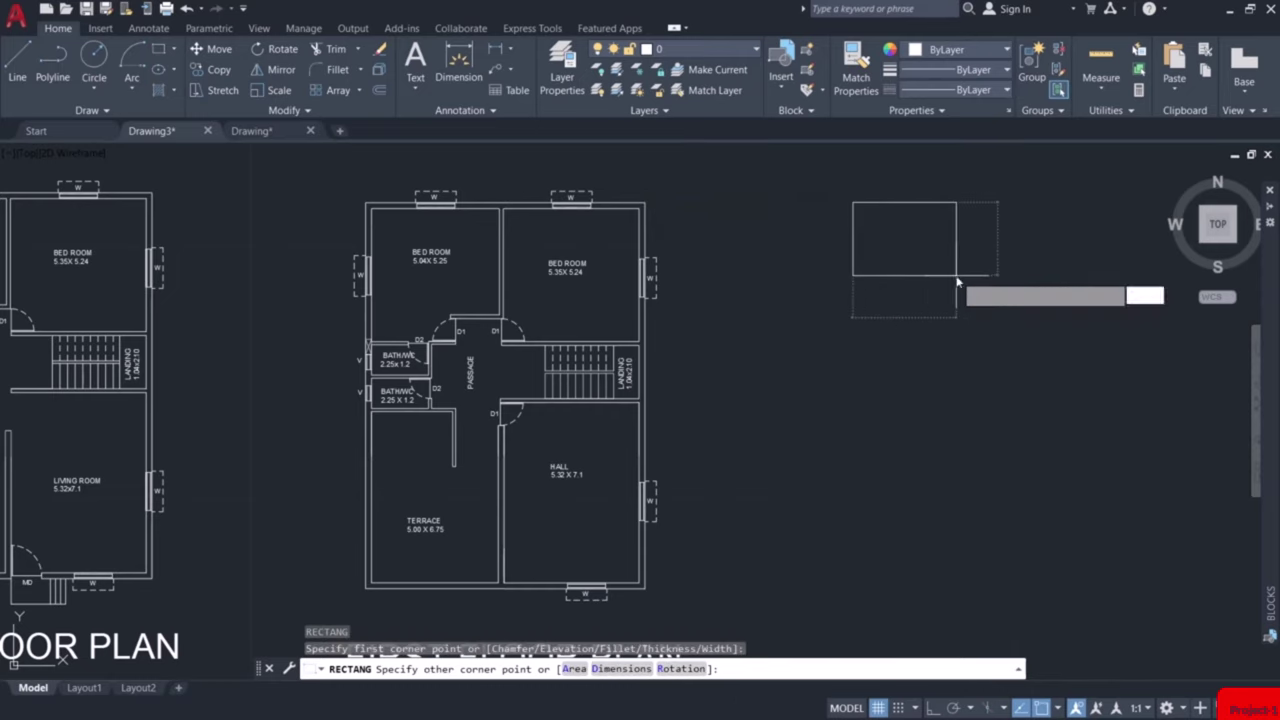
pyautogui.press('Return')
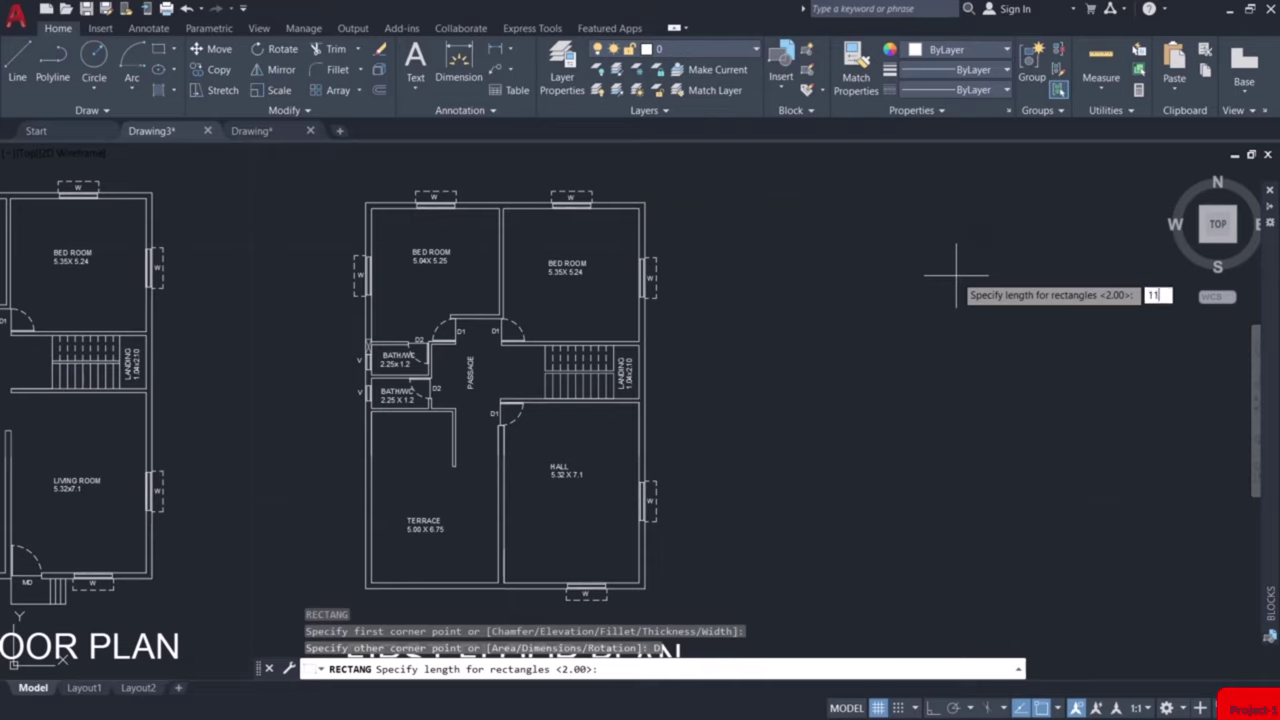
pyautogui.press('Return')
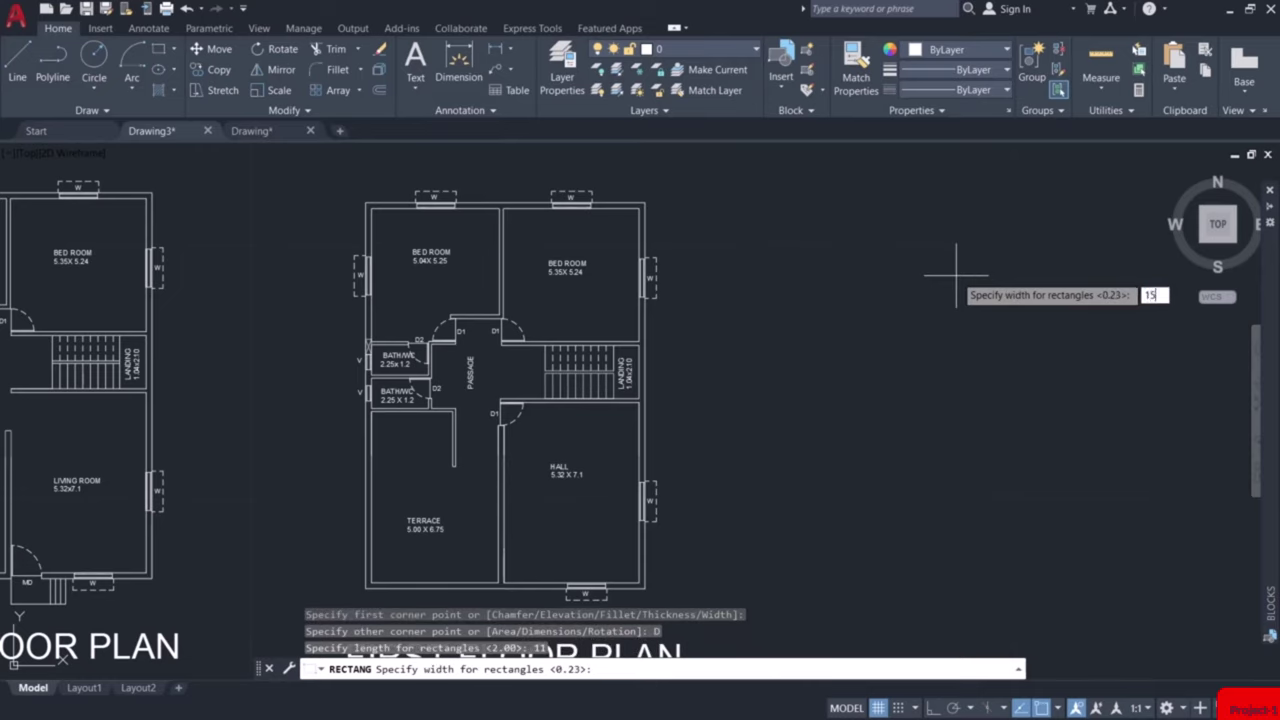
pyautogui.press('Return')
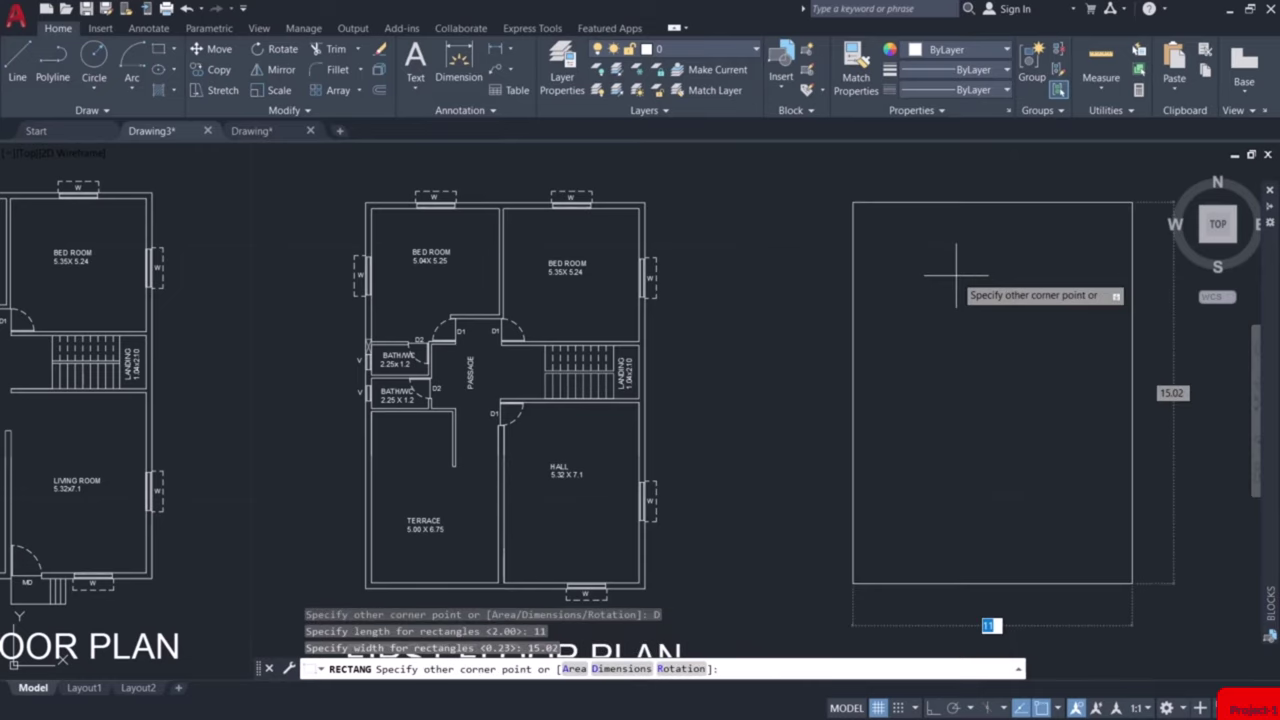
pyautogui.click(1157, 634)
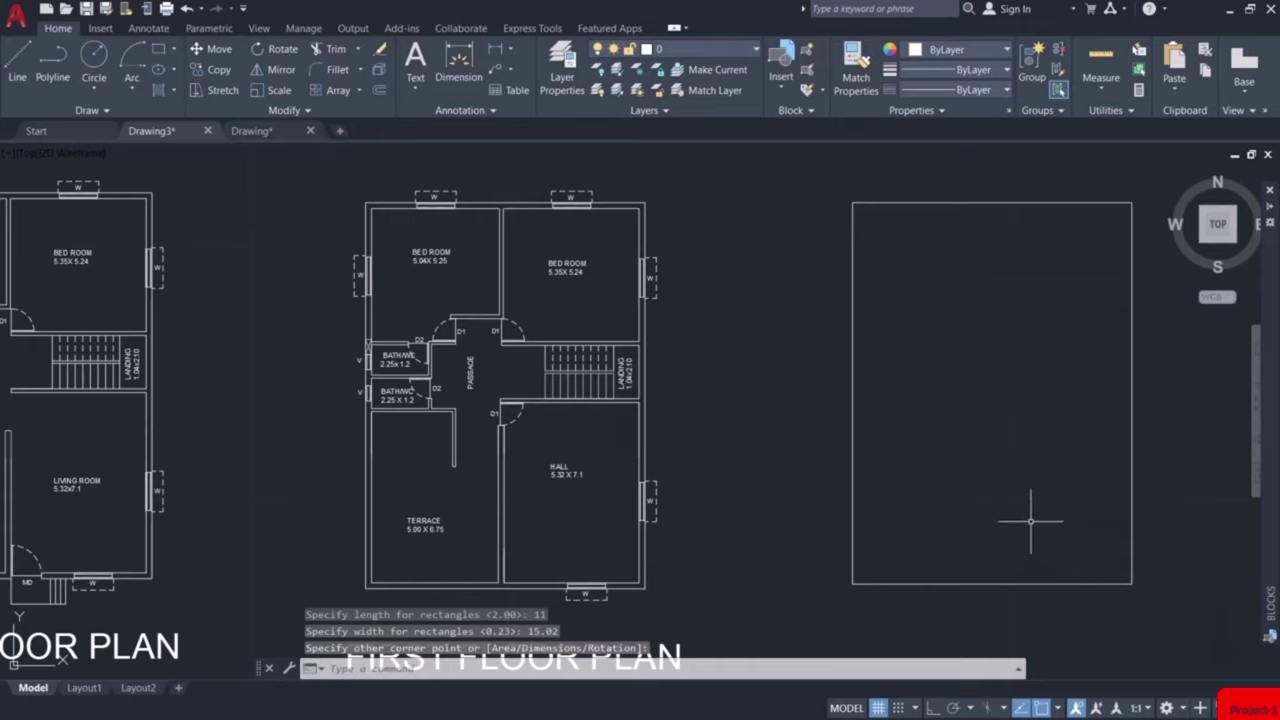
# Offset the new rectangle inward by 0.23 to form the outer wall thickness.
pyautogui.write('o')
pyautogui.press('Return')
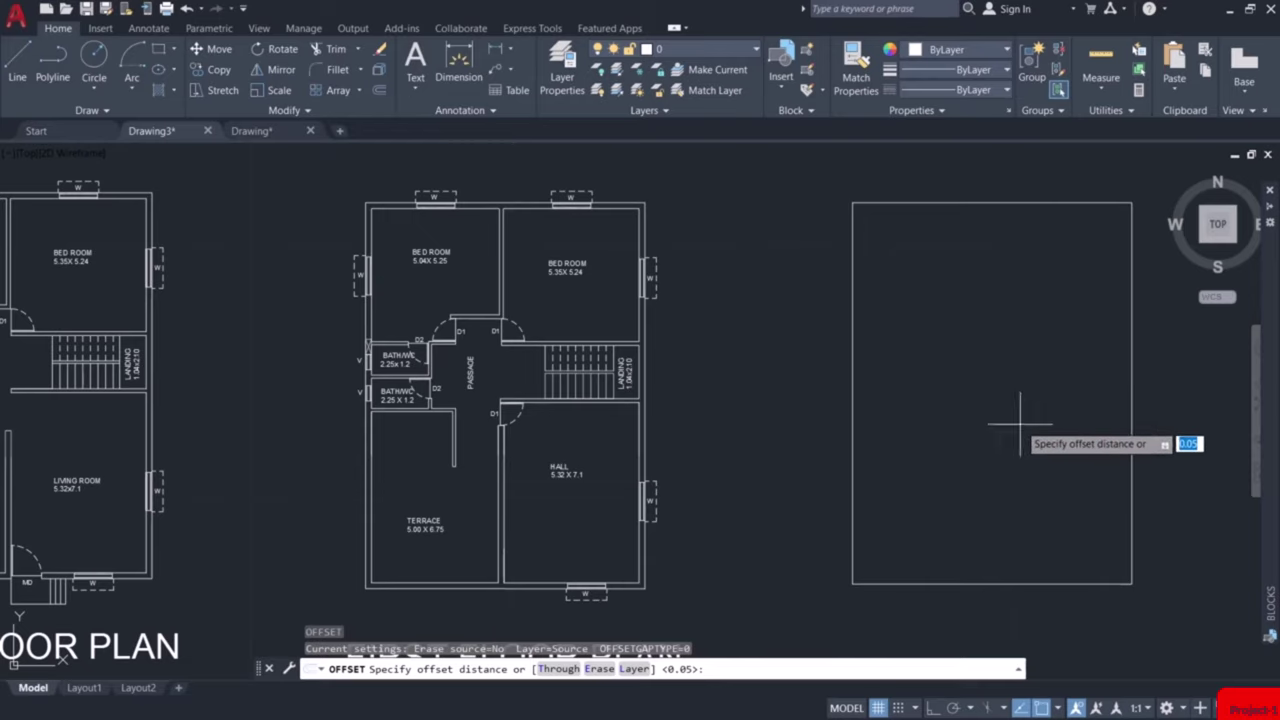
pyautogui.press('Return')
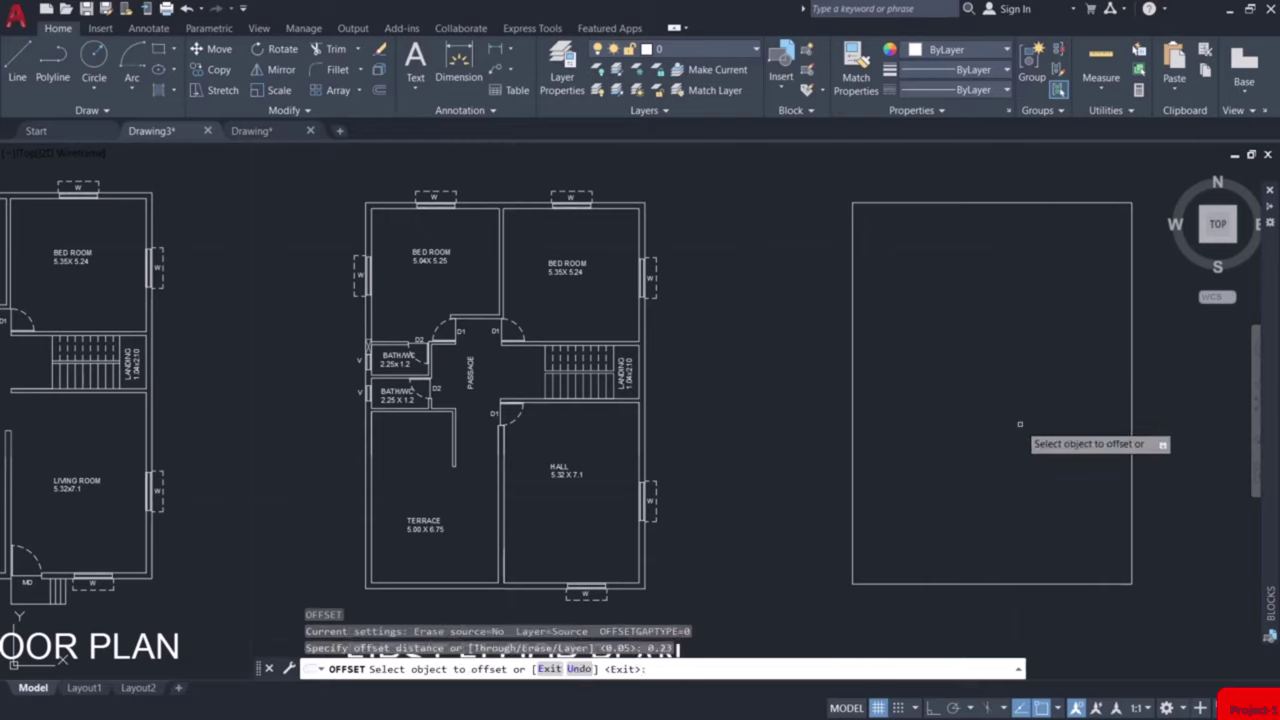
pyautogui.click(1132, 414)
pyautogui.click(1110, 400)
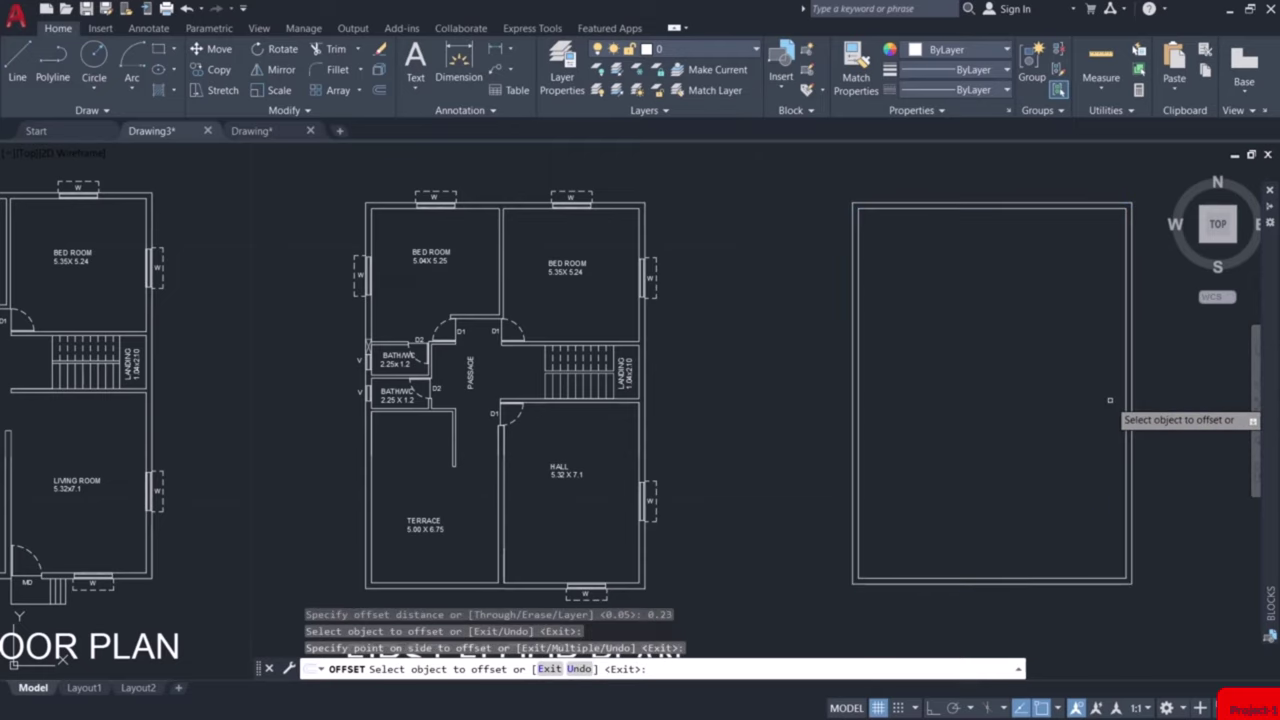
pyautogui.press('Escape')
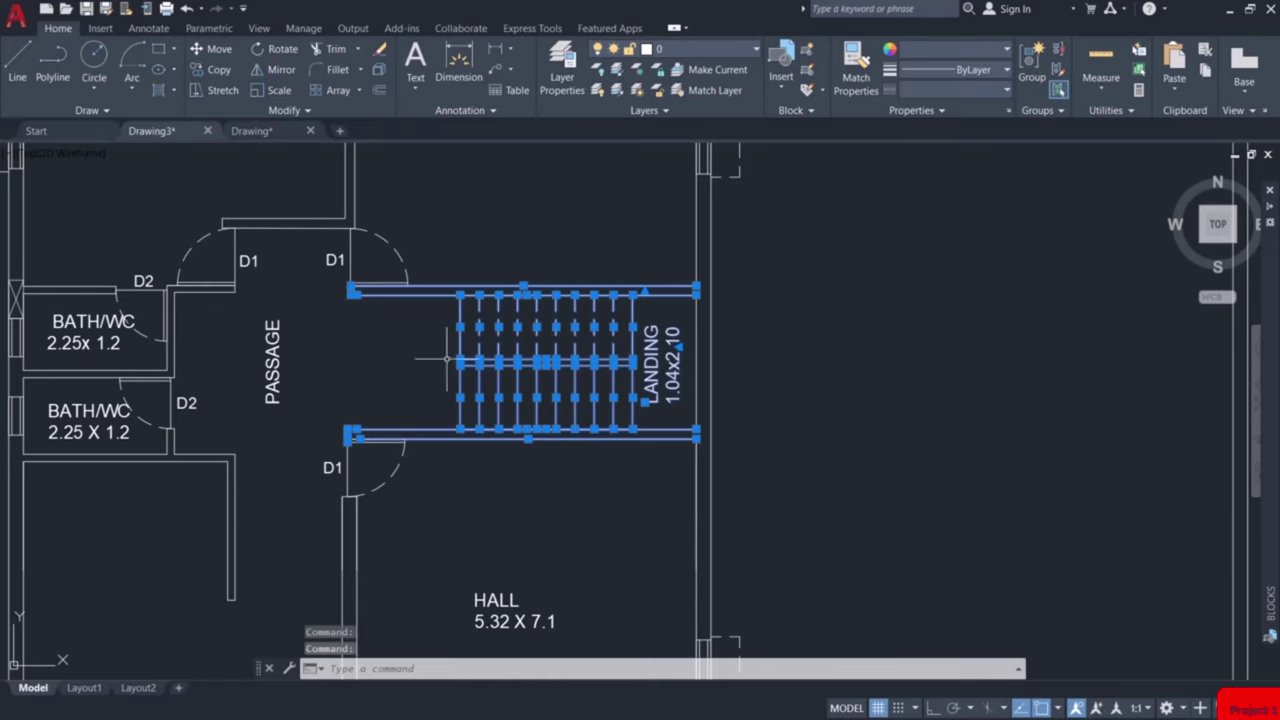
# Copy the first floor staircase, its side walls and landing label to the midpoint of the third plan's inner east wall.
pyautogui.click(218, 70)
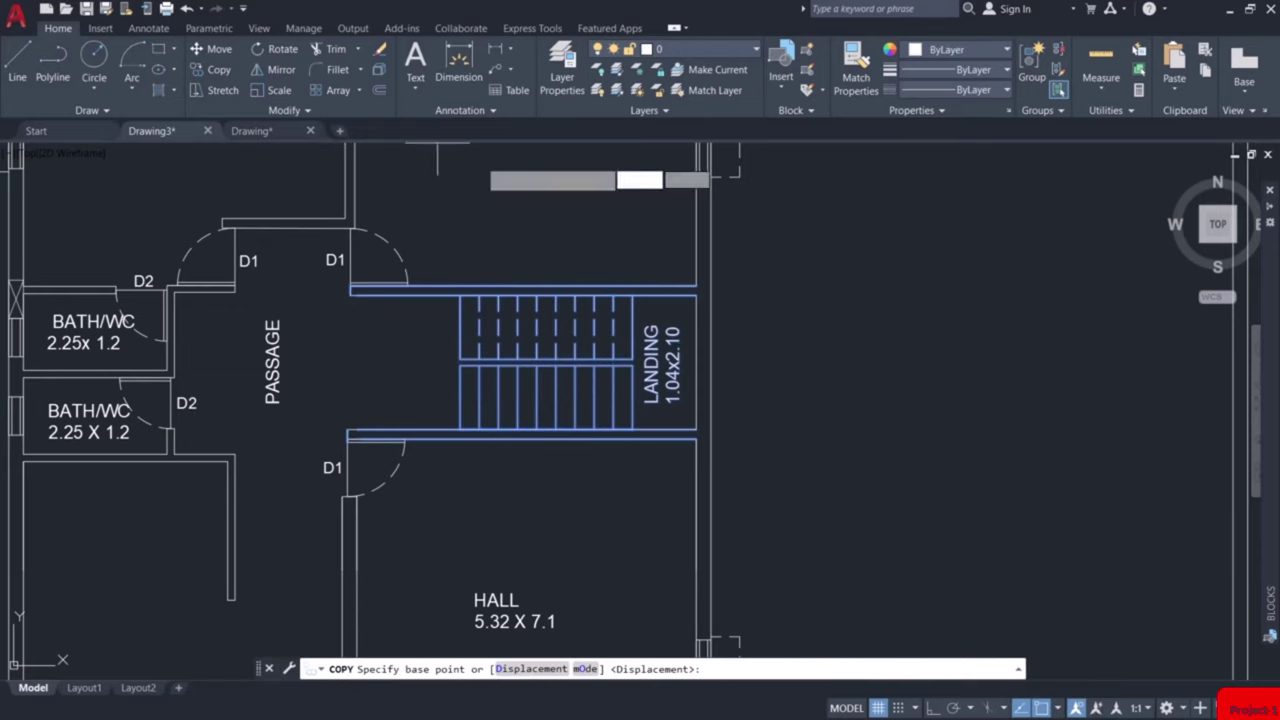
pyautogui.click(699, 361)
pyautogui.scroll(-4, 707, 355)
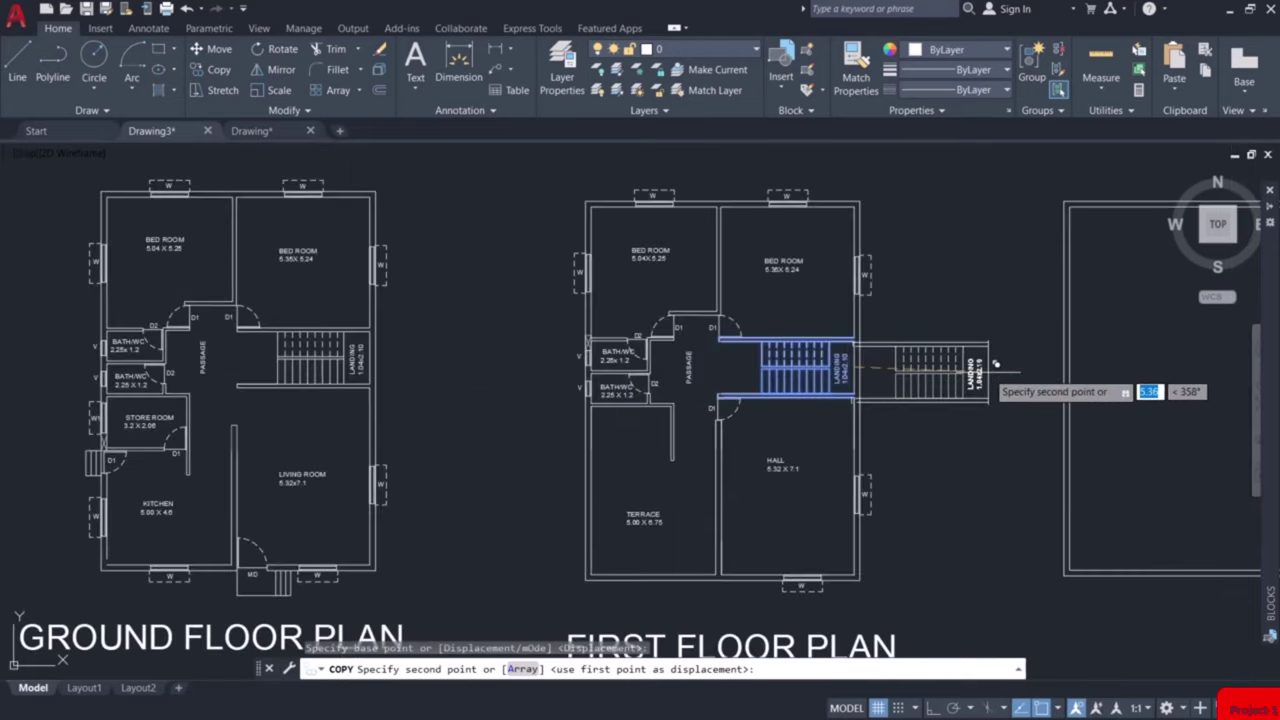
pyautogui.moveTo(952, 363); pyautogui.dragTo(571, 371, button='middle')
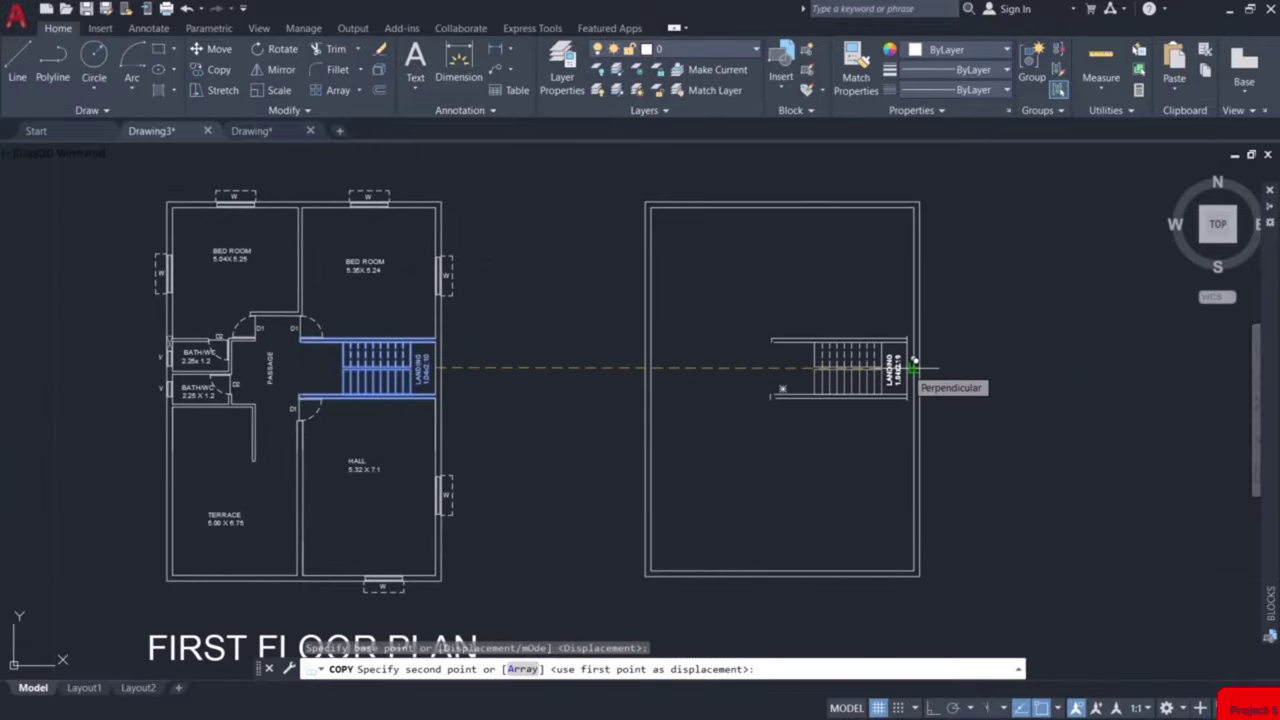
pyautogui.click(912, 368)
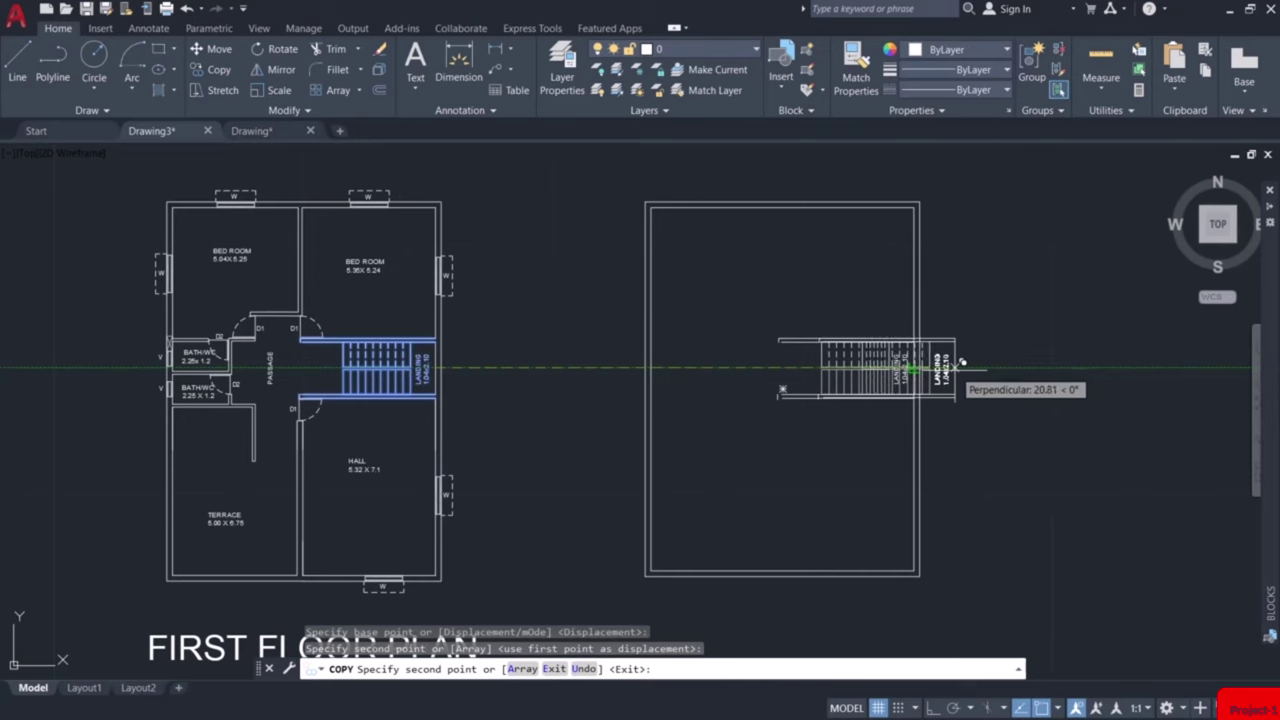
pyautogui.press('Escape')
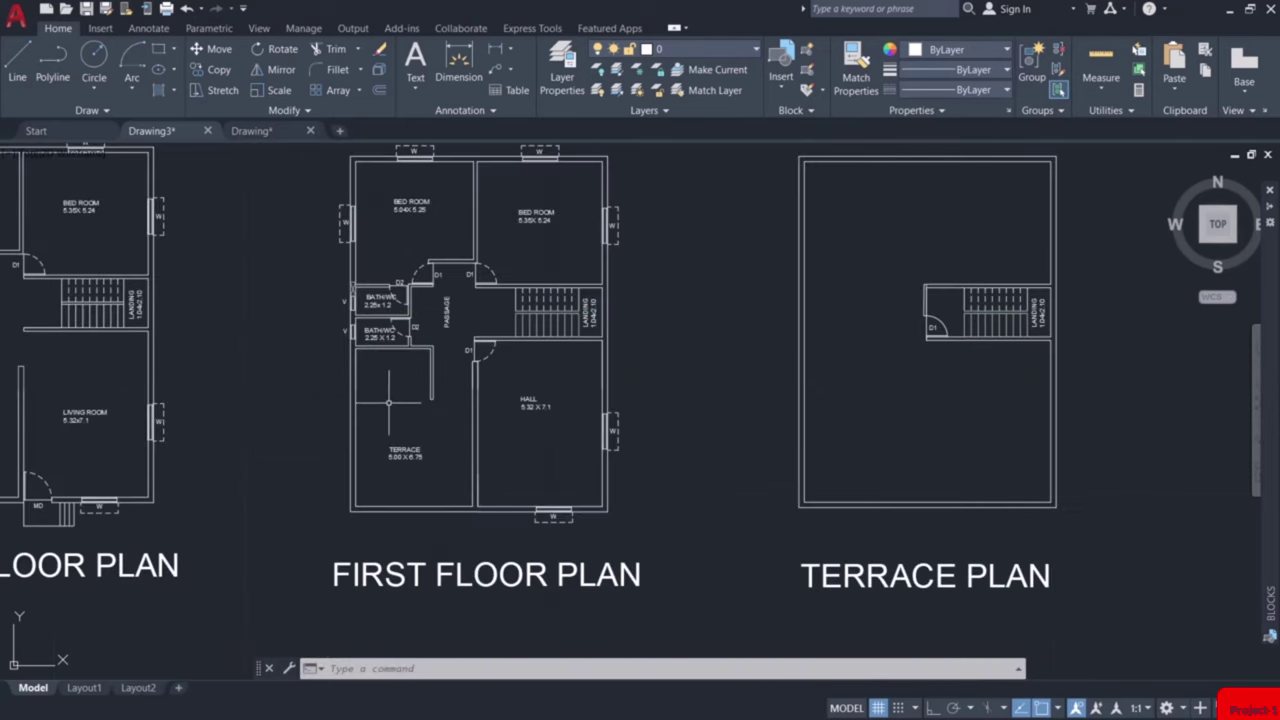
# Hatch the terrace plan's open floor around the staircase with the ANSI37 pattern at a scale of 0.3.
pyautogui.moveTo(400, 402); pyautogui.dragTo(753, 406, button='middle')
pyautogui.moveTo(1117, 395); pyautogui.dragTo(758, 388, button='middle')
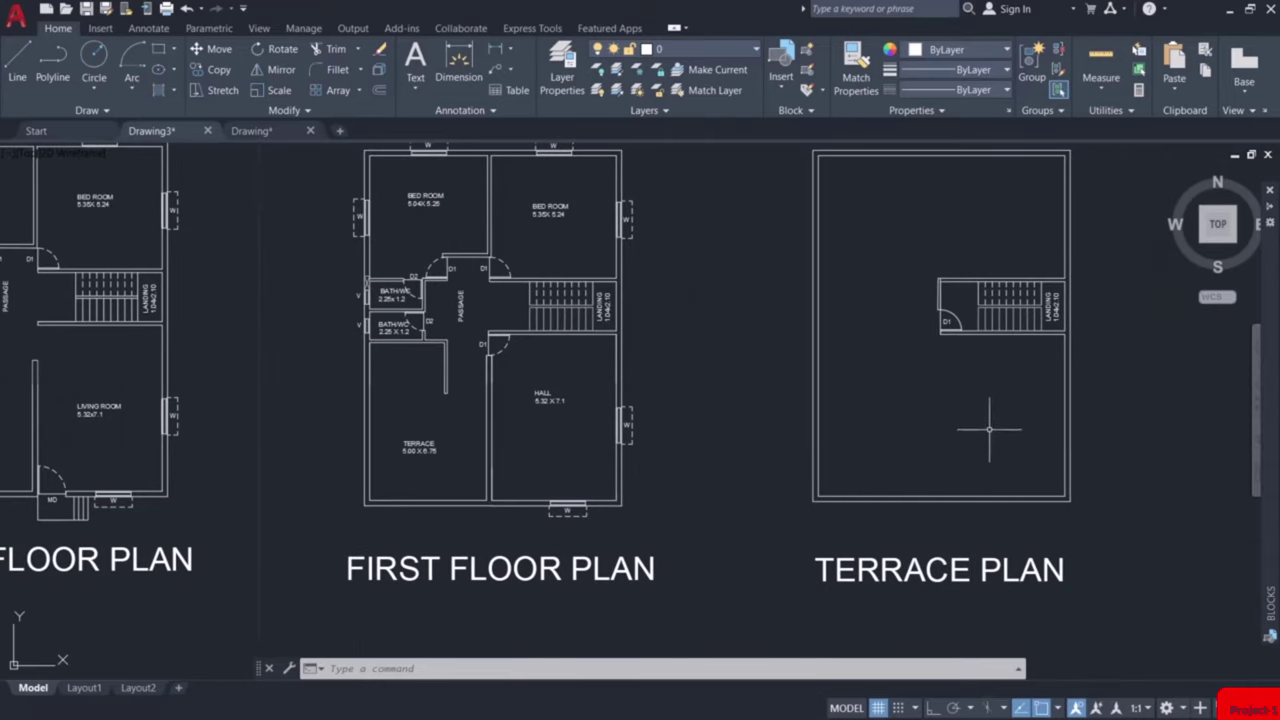
pyautogui.click(155, 90)
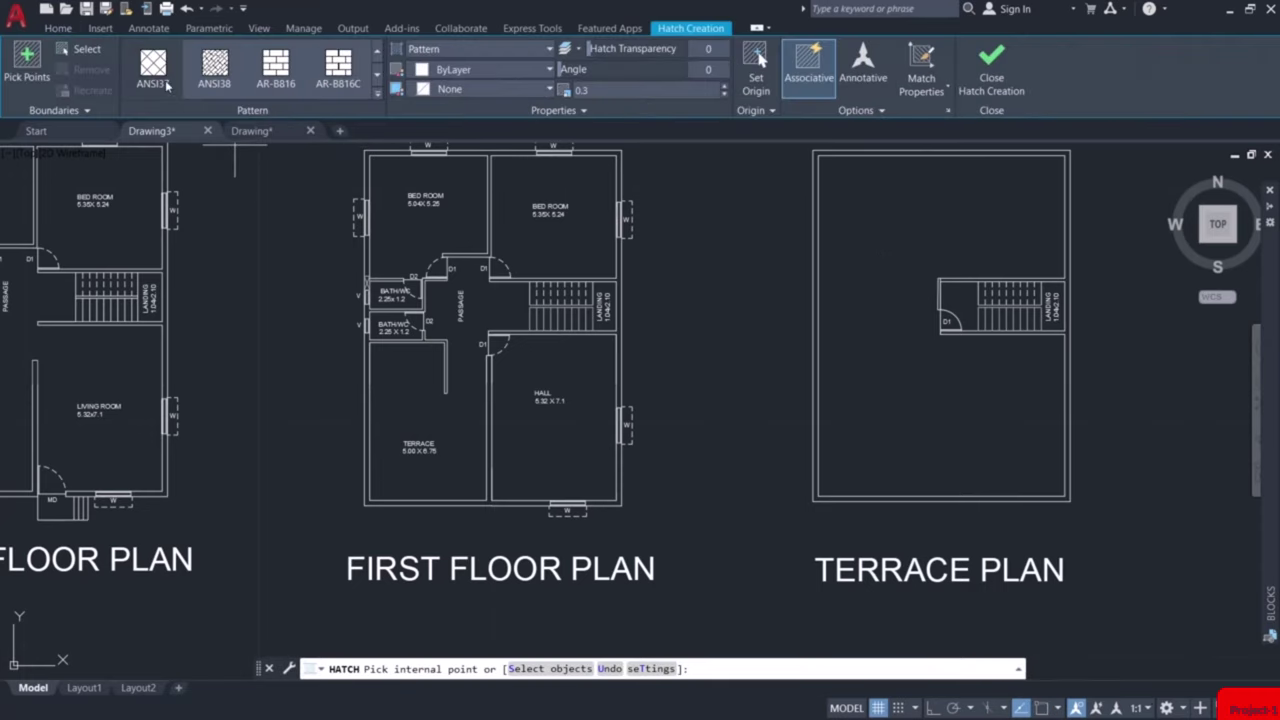
pyautogui.click(906, 376)
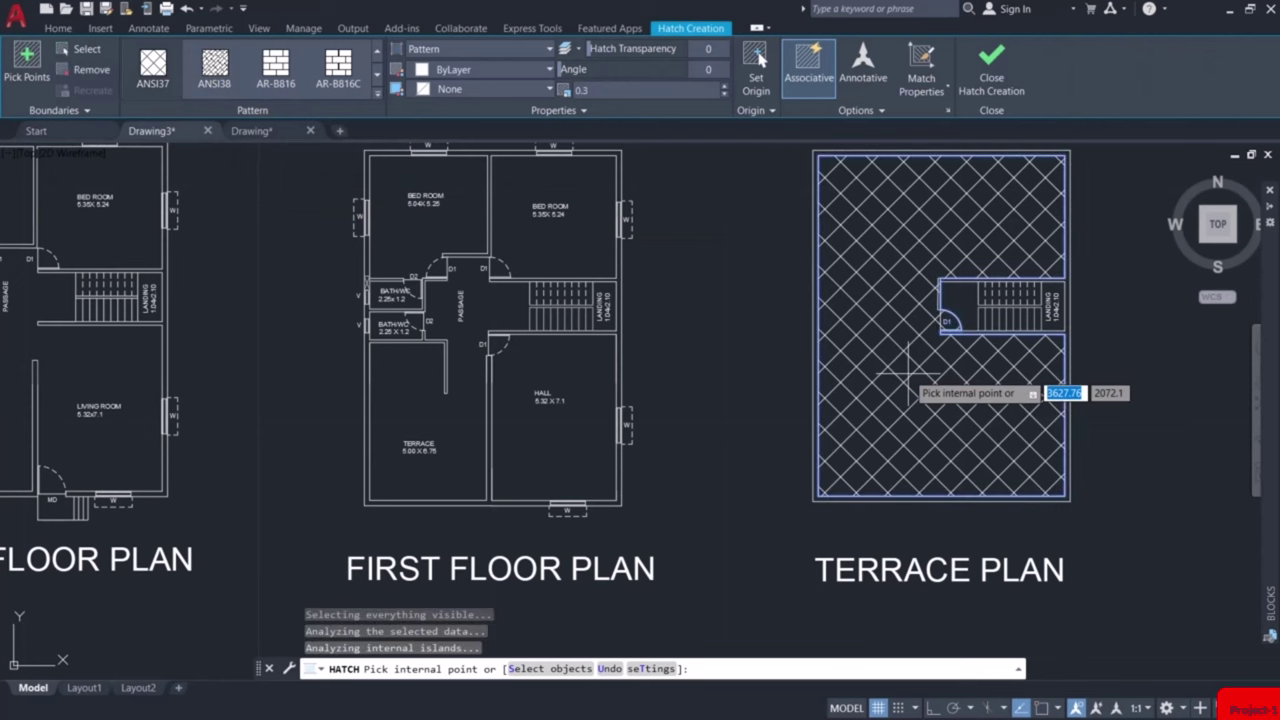
pyautogui.press('Escape')
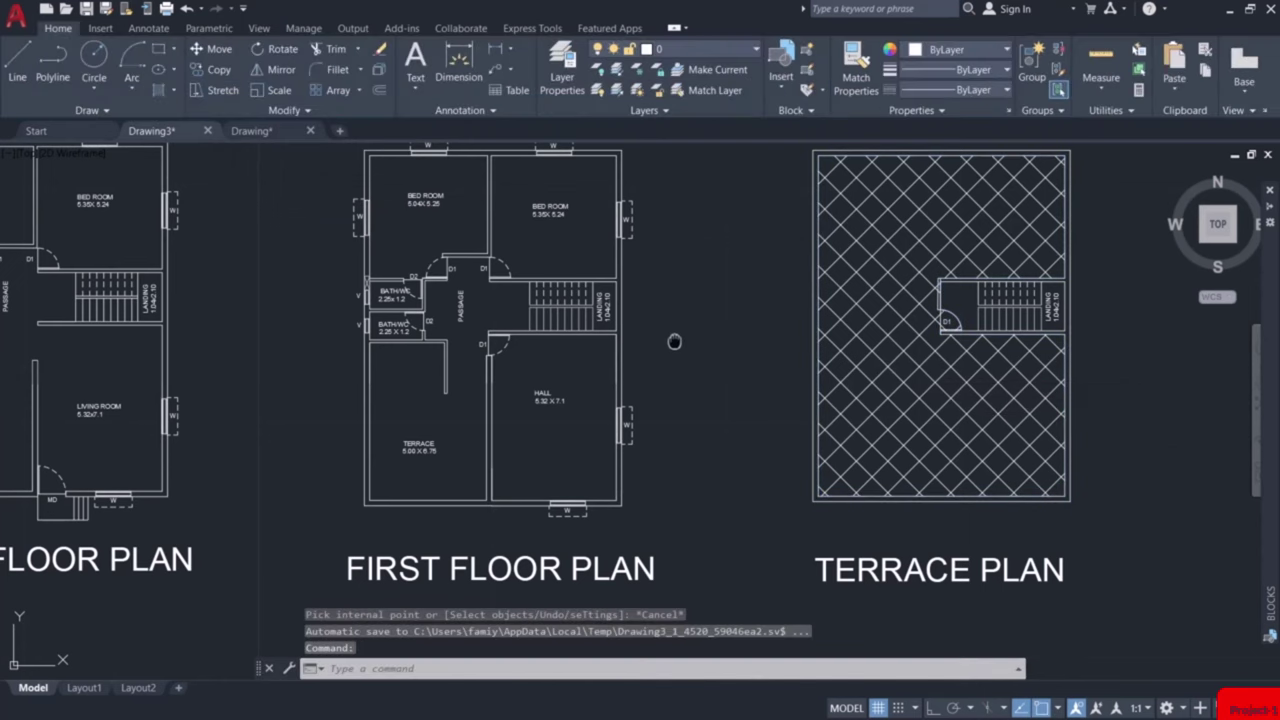
# Examine the ground floor plan's kitchen, living room, main door, entrance steps and windows.
pyautogui.scroll(-4, 671, 337)
pyautogui.moveTo(808, 365); pyautogui.dragTo(851, 389, button='middle')
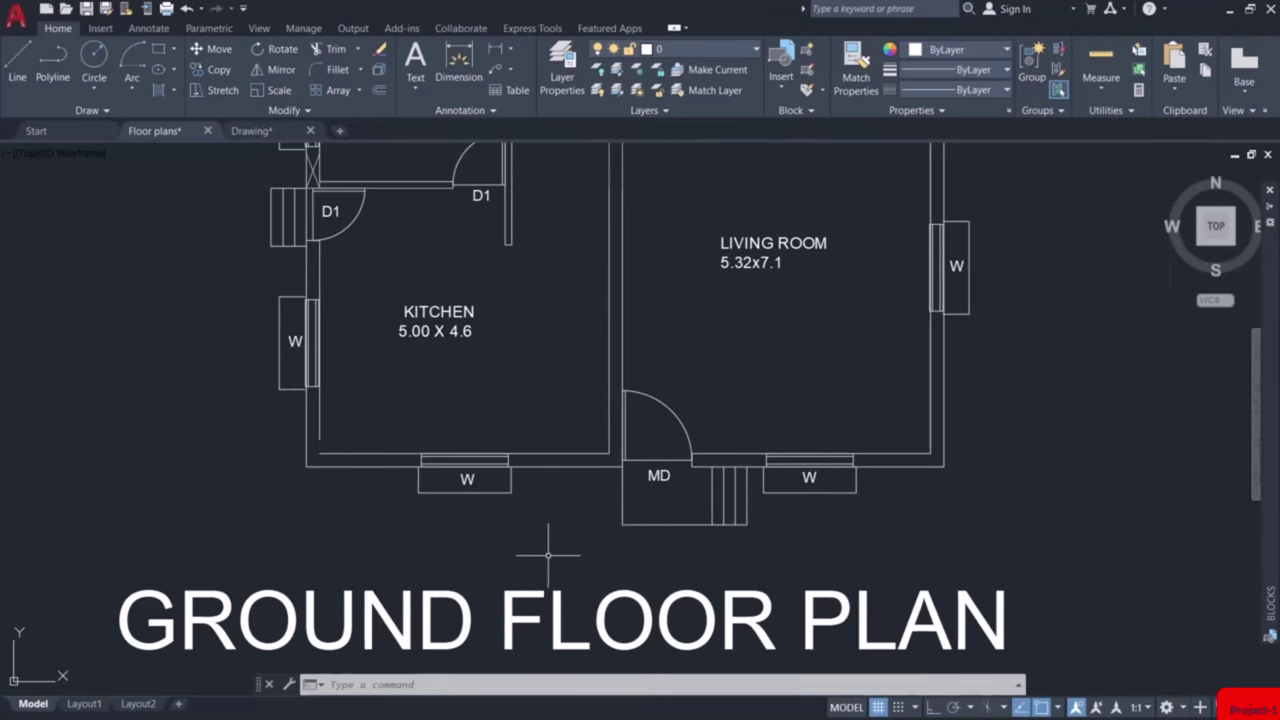
pyautogui.scroll(-4, 548, 554)
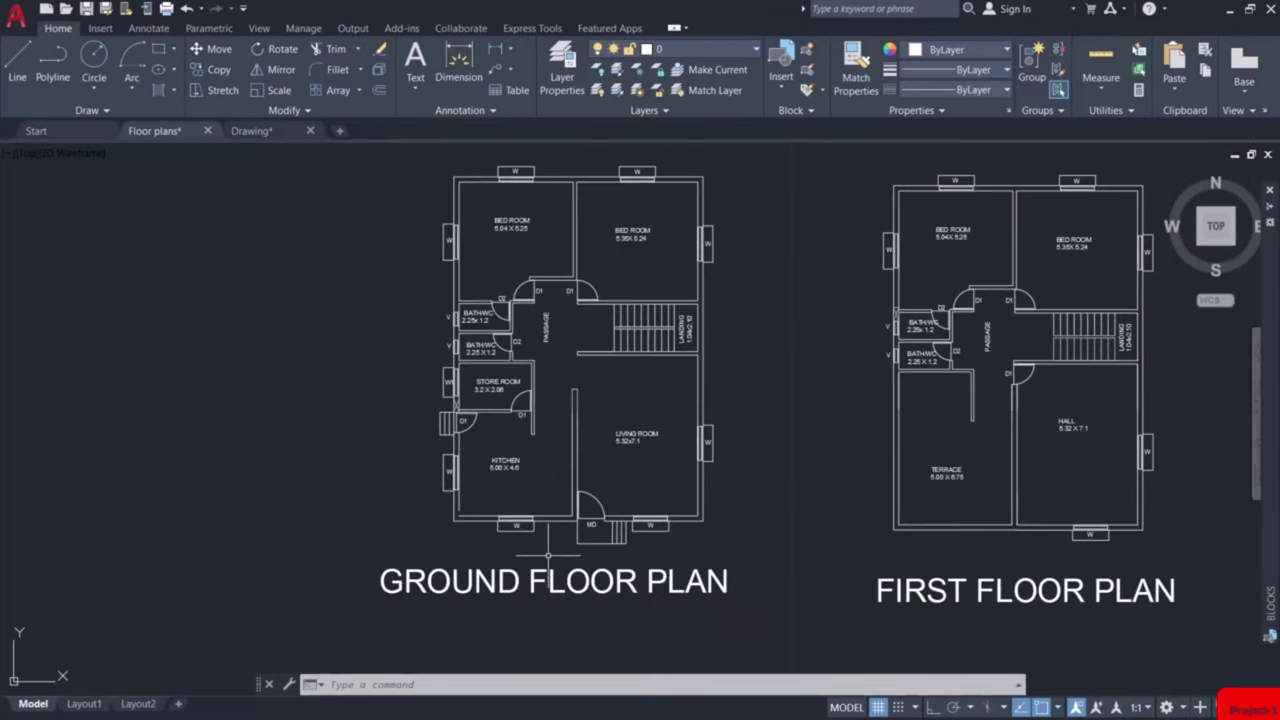
pyautogui.scroll(3, 517, 553)
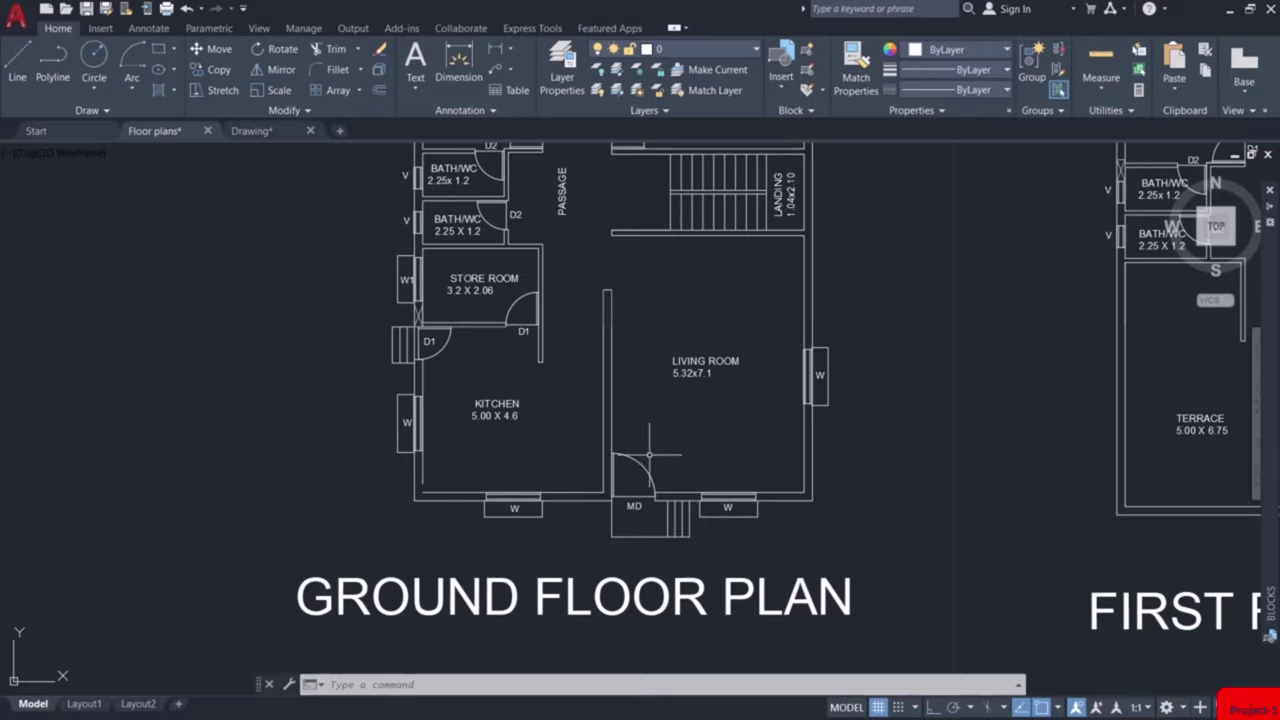
pyautogui.scroll(4, 686, 528)
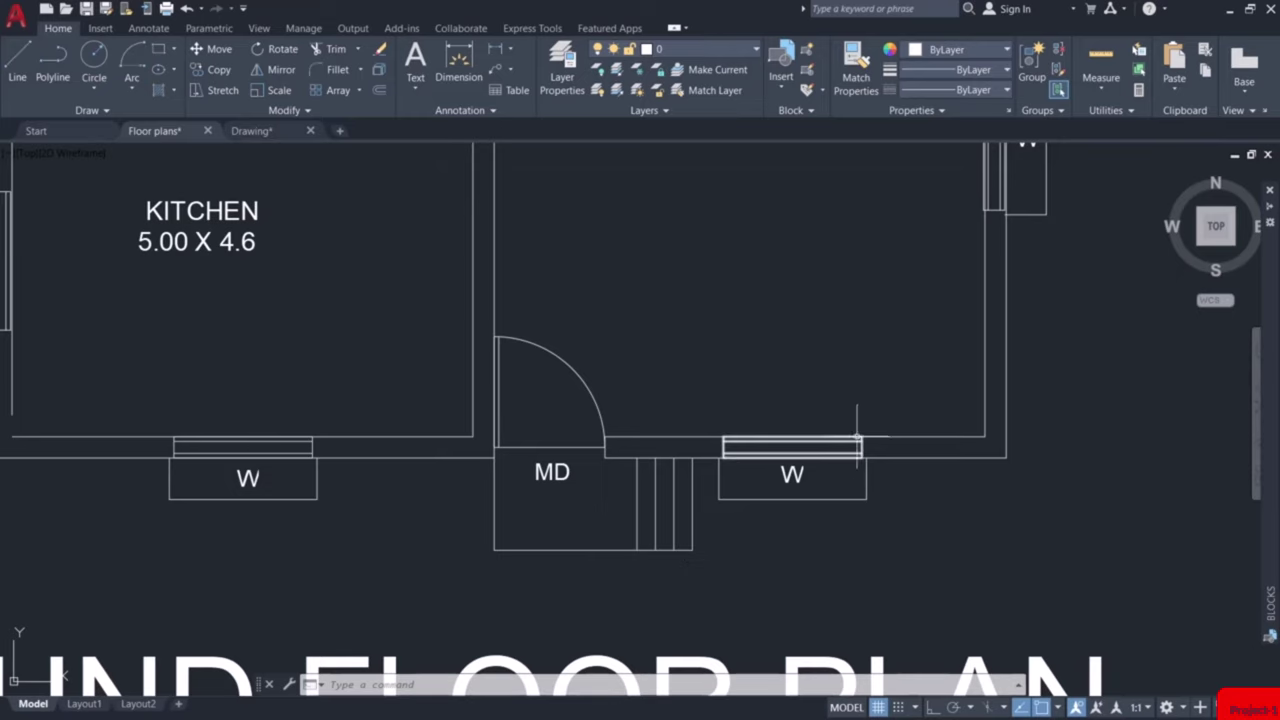
pyautogui.scroll(-2, 884, 530)
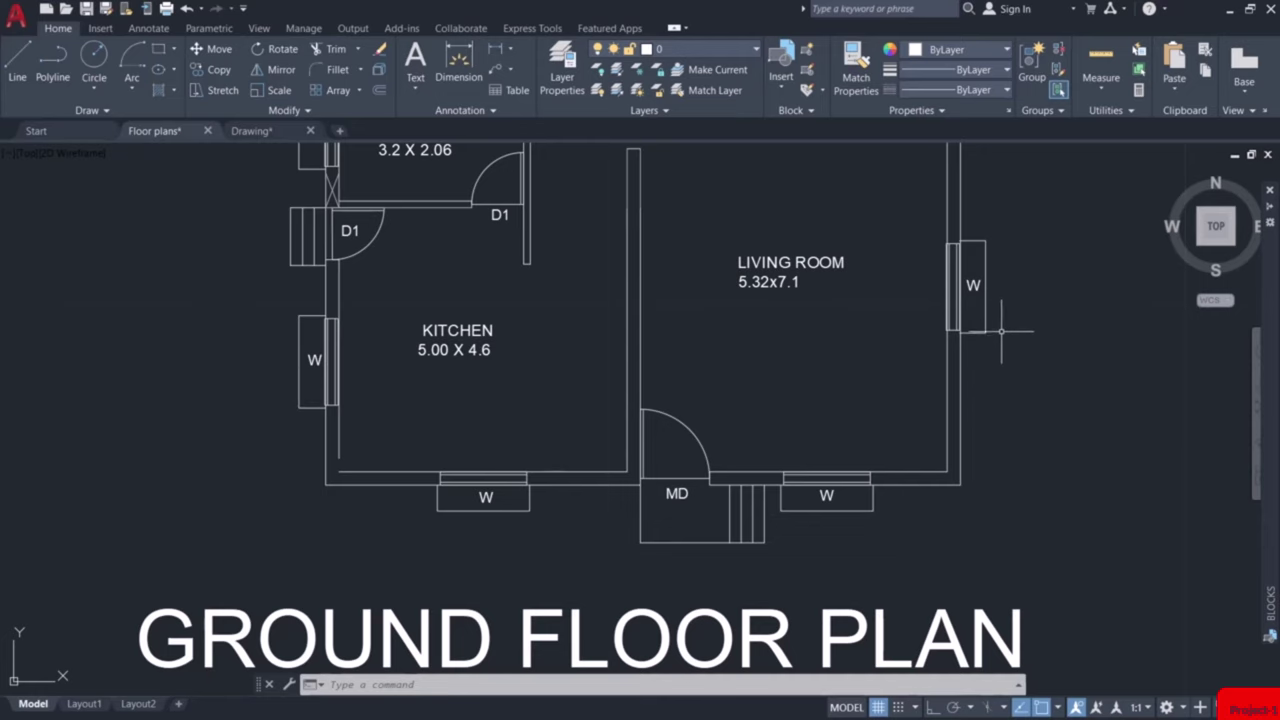
pyautogui.scroll(-4, 1007, 450)
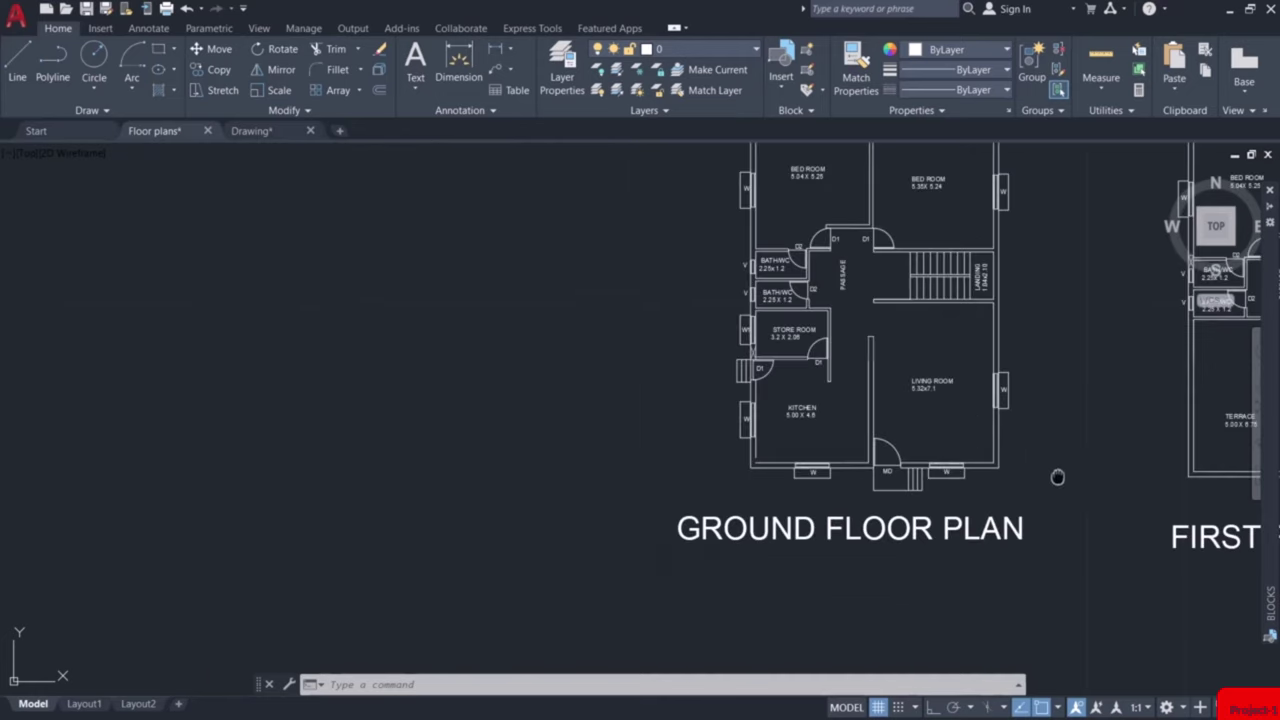
# Examine the first floor plan's hall, terrace and windows, and the terrace plan's hatched floor and stair enclosure.
pyautogui.moveTo(1057, 477); pyautogui.dragTo(512, 456, button='middle')
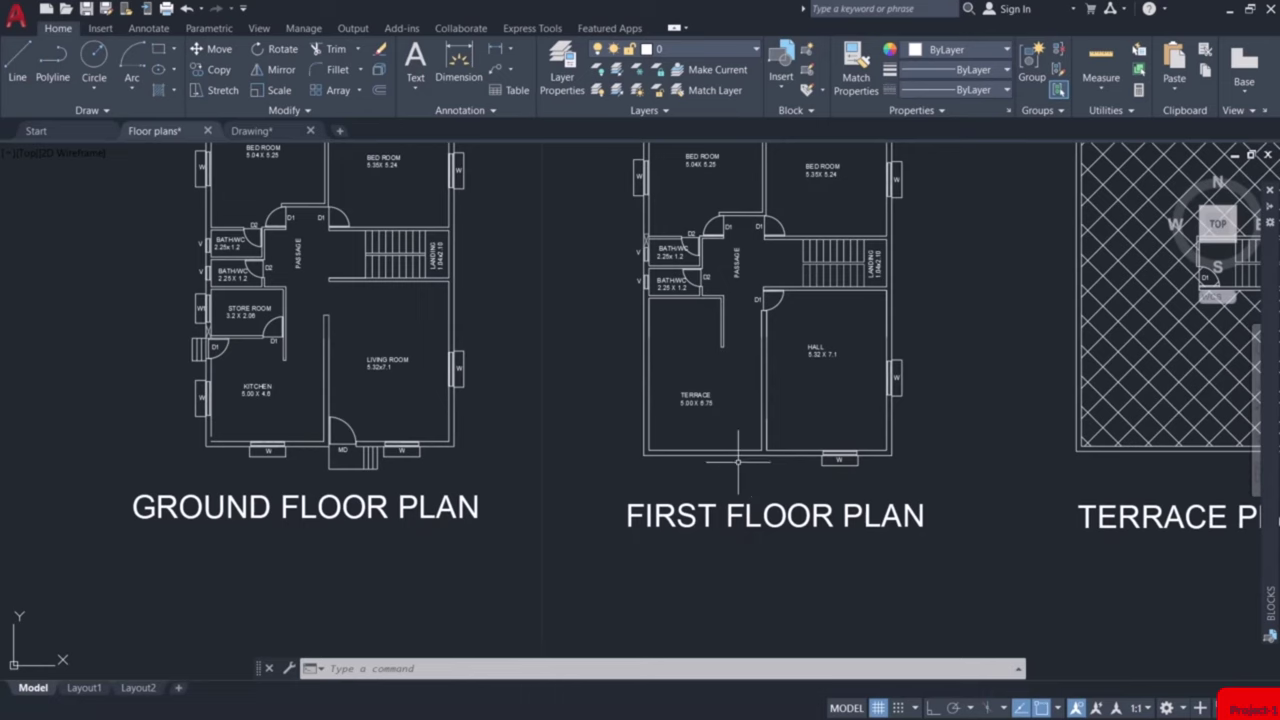
pyautogui.scroll(2, 738, 462)
pyautogui.moveTo(814, 466); pyautogui.dragTo(749, 523, button='middle')
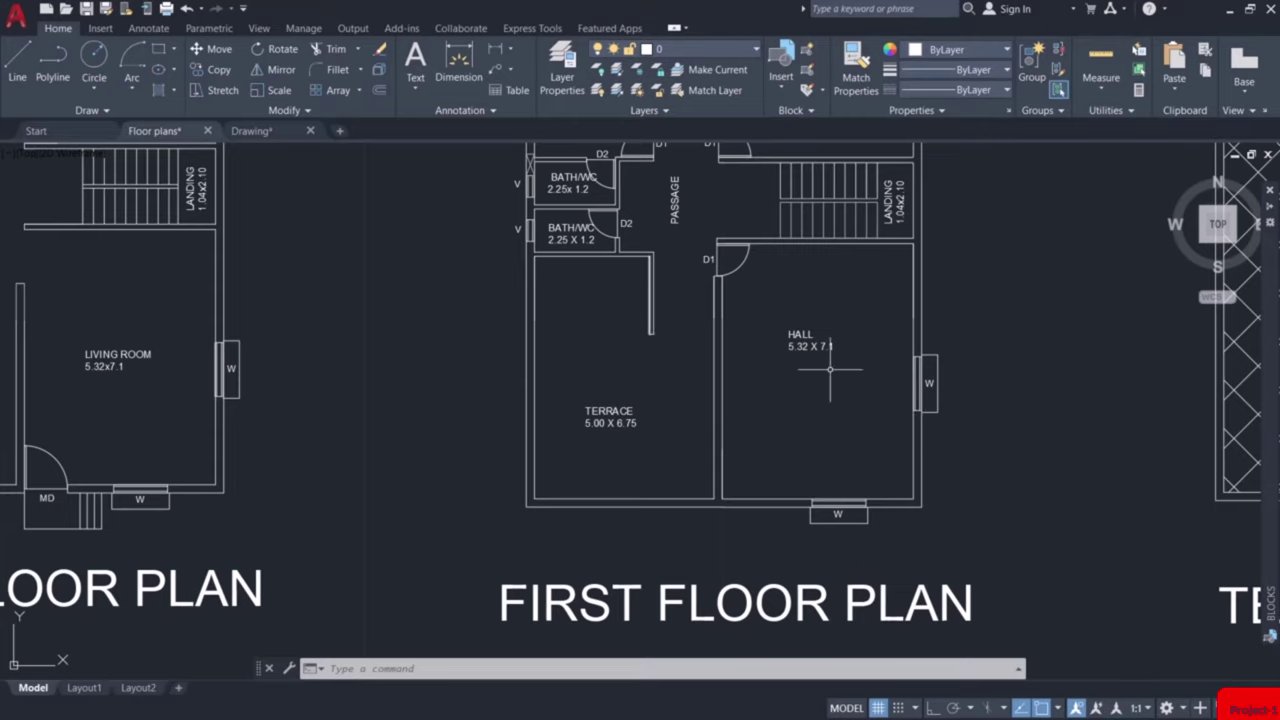
pyautogui.moveTo(1077, 383)
pyautogui.mouseDown(button='middle')
pyautogui.moveTo(506, 380)
pyautogui.moveTo(429, 391)
pyautogui.moveTo(410, 456)
pyautogui.mouseUp(button='middle')
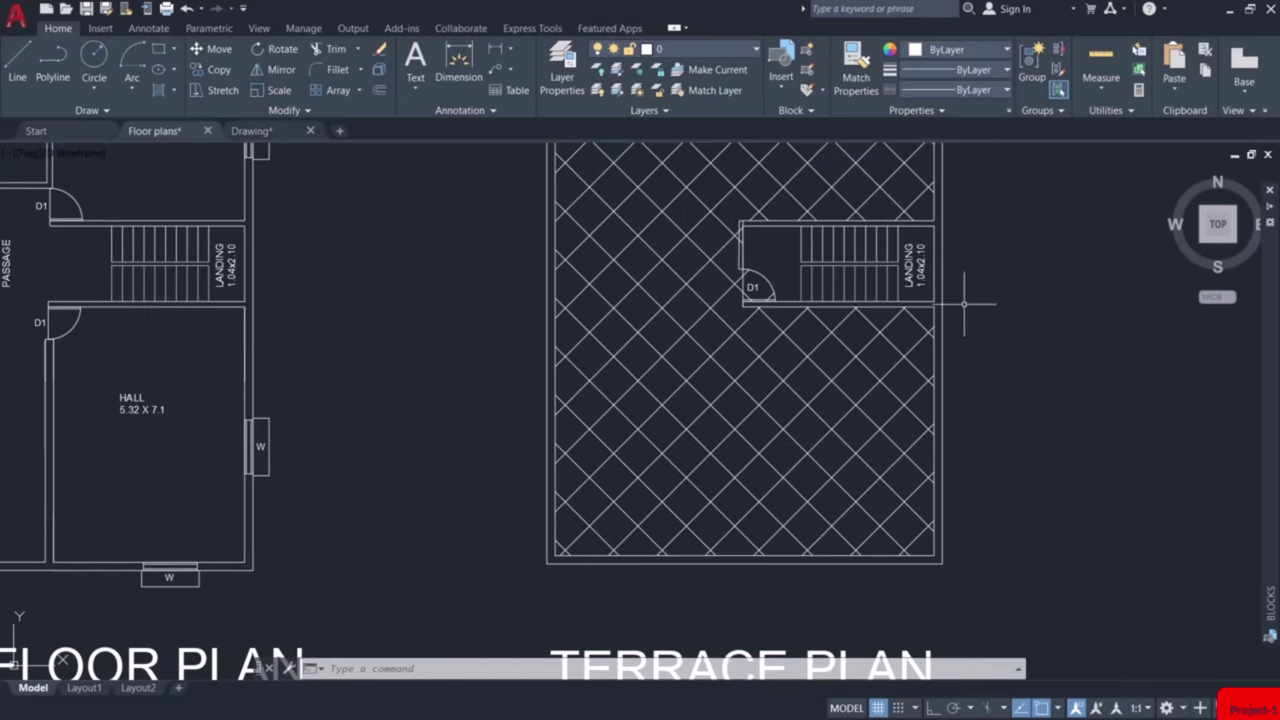
pyautogui.scroll(-3, 1006, 357)
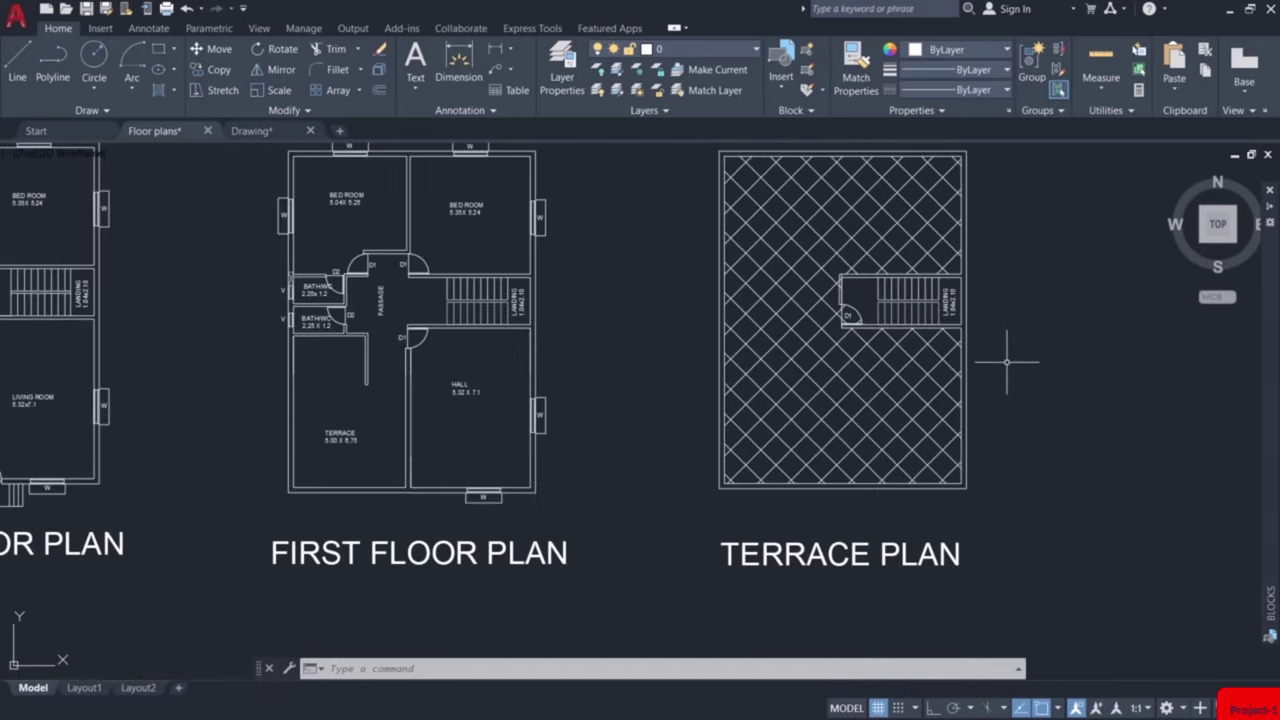
# Draw a horizontal line 11 m long north of the ground floor plan, starting in line with its west outer wall.
pyautogui.moveTo(594, 283)
pyautogui.mouseDown(button='middle')
pyautogui.moveTo(705, 341)
pyautogui.moveTo(1106, 359)
pyautogui.mouseUp(button='middle')
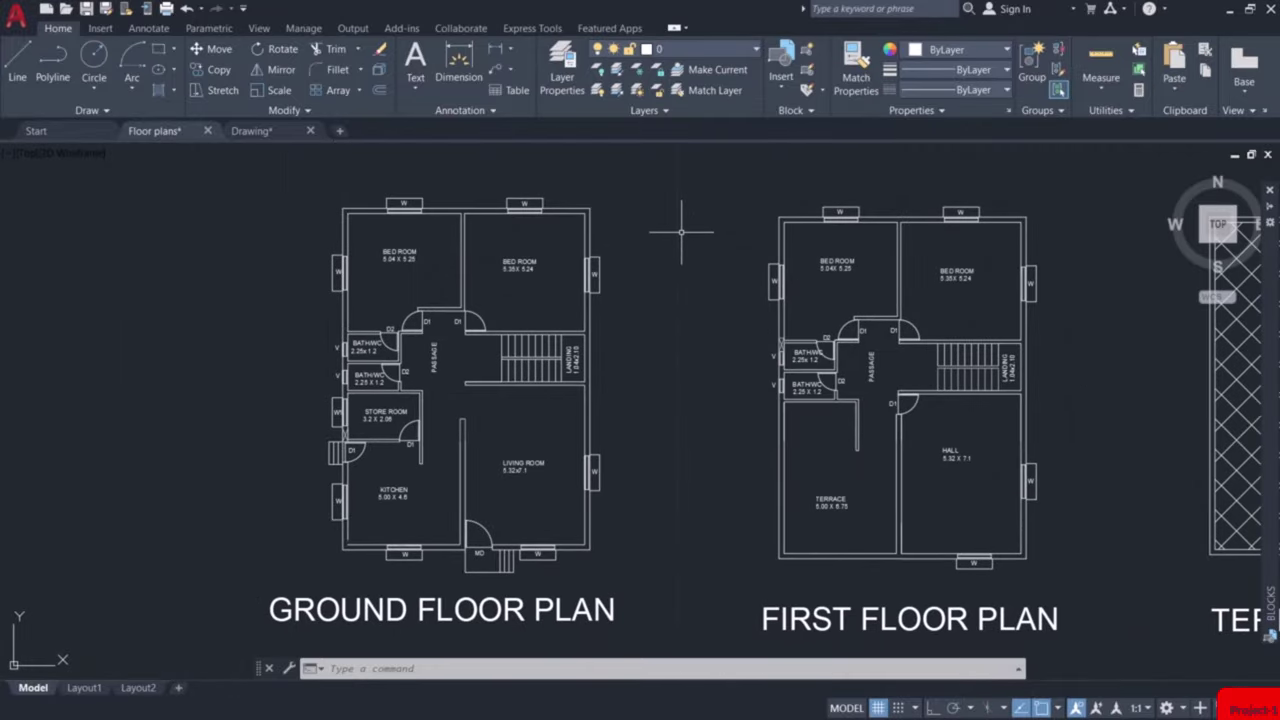
pyautogui.moveTo(651, 217)
pyautogui.mouseDown(button='middle')
pyautogui.moveTo(694, 251)
pyautogui.moveTo(783, 268)
pyautogui.mouseUp(button='middle')
pyautogui.scroll(2, 783, 268)
pyautogui.write('l')
pyautogui.press('Return')
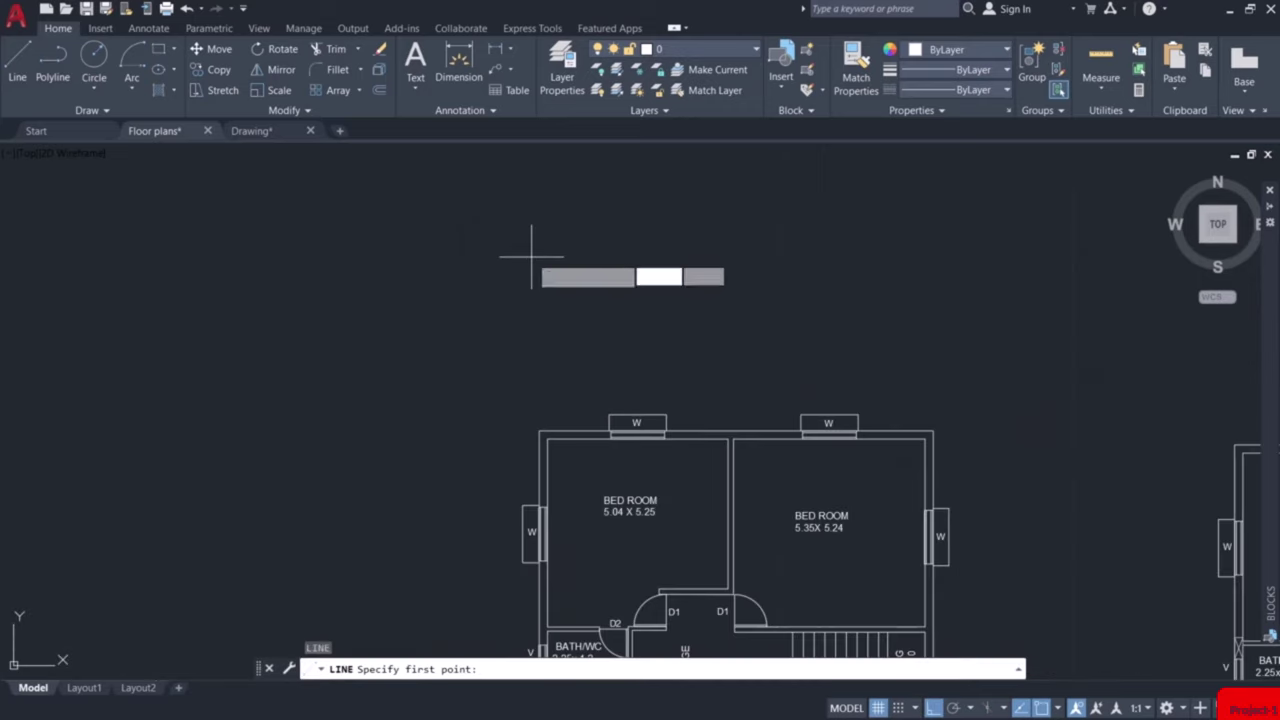
pyautogui.click(540, 257)
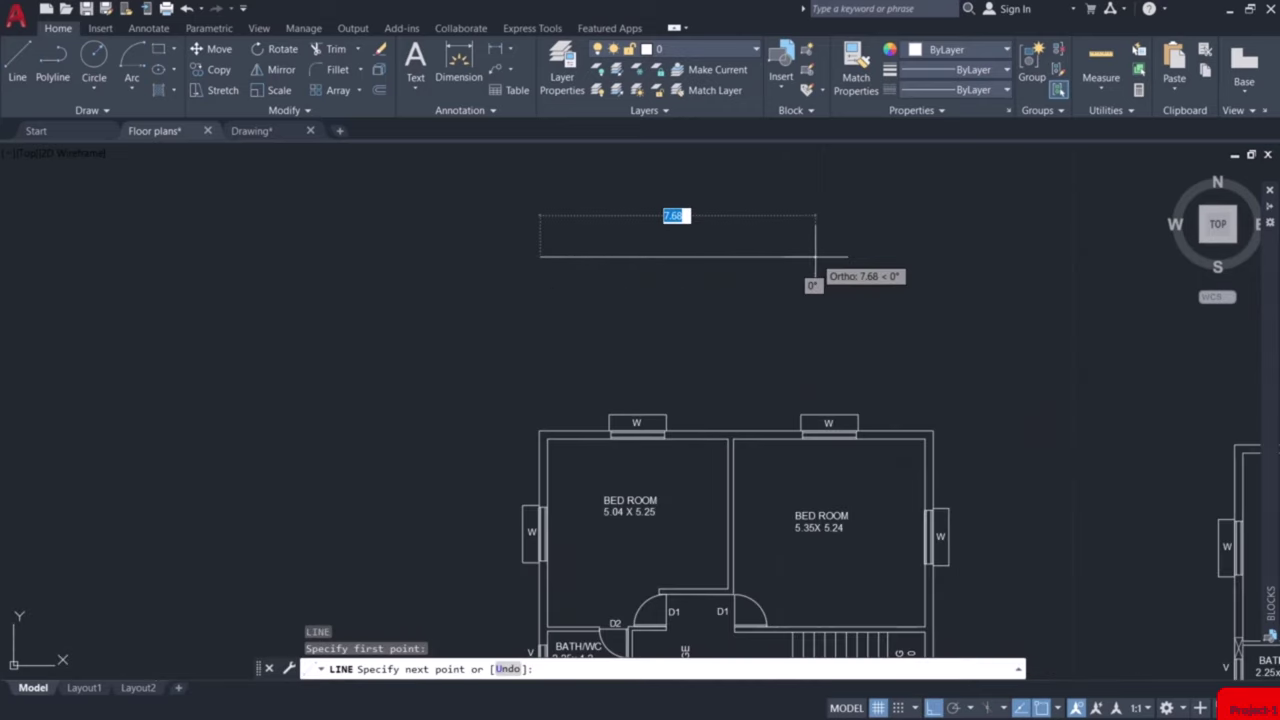
pyautogui.write('11')
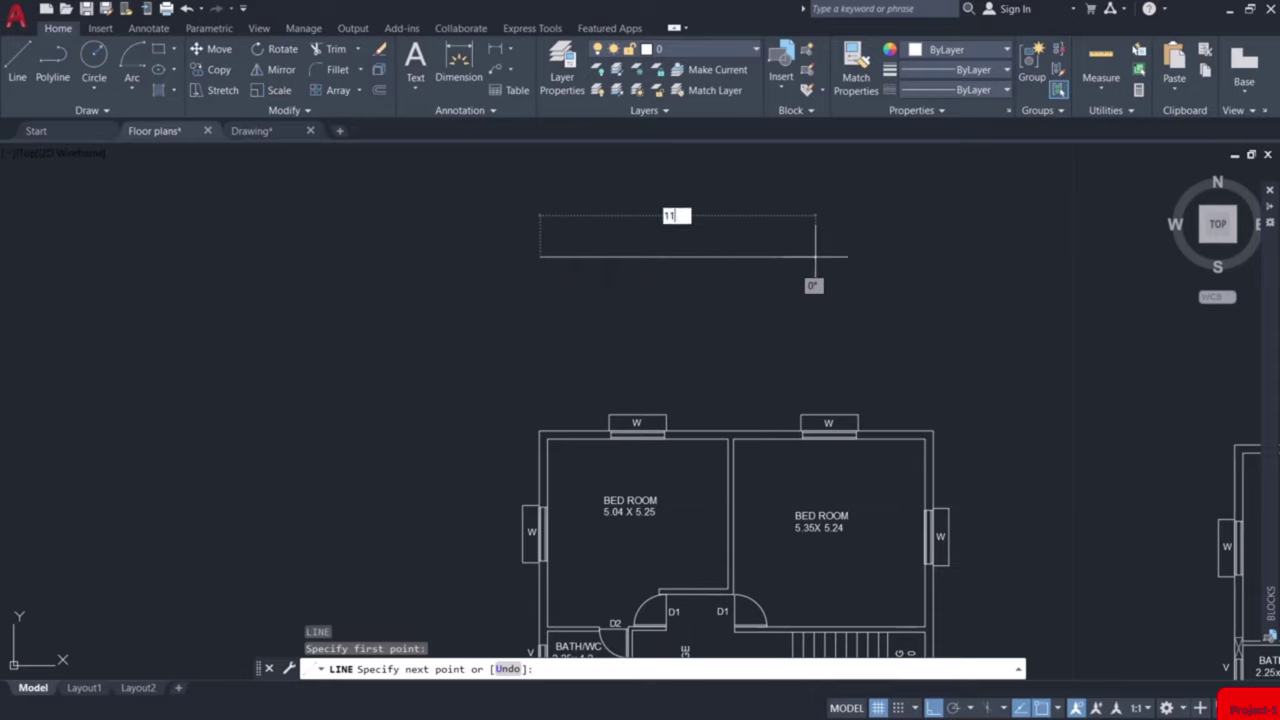
pyautogui.press('Return')
pyautogui.press('Escape')
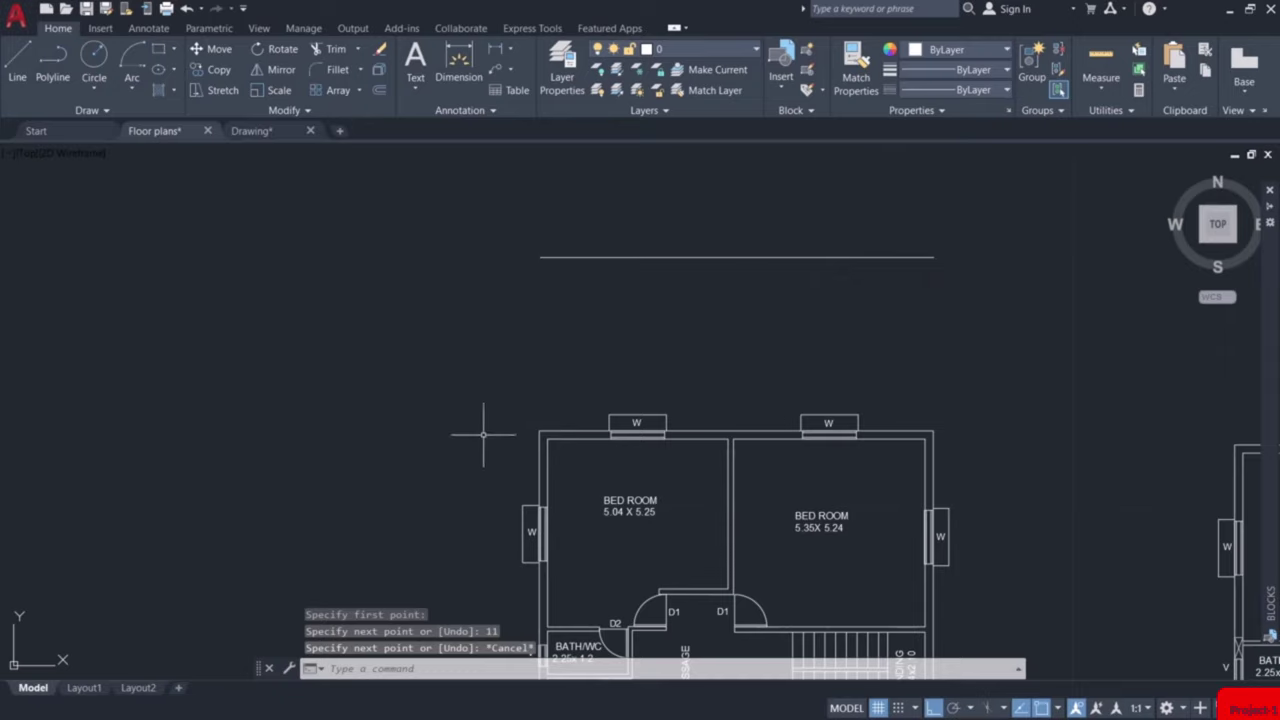
# Start offsetting the 11 m line, specifying the distance upward from its midpoint.
pyautogui.moveTo(724, 317); pyautogui.dragTo(735, 420, button='middle')
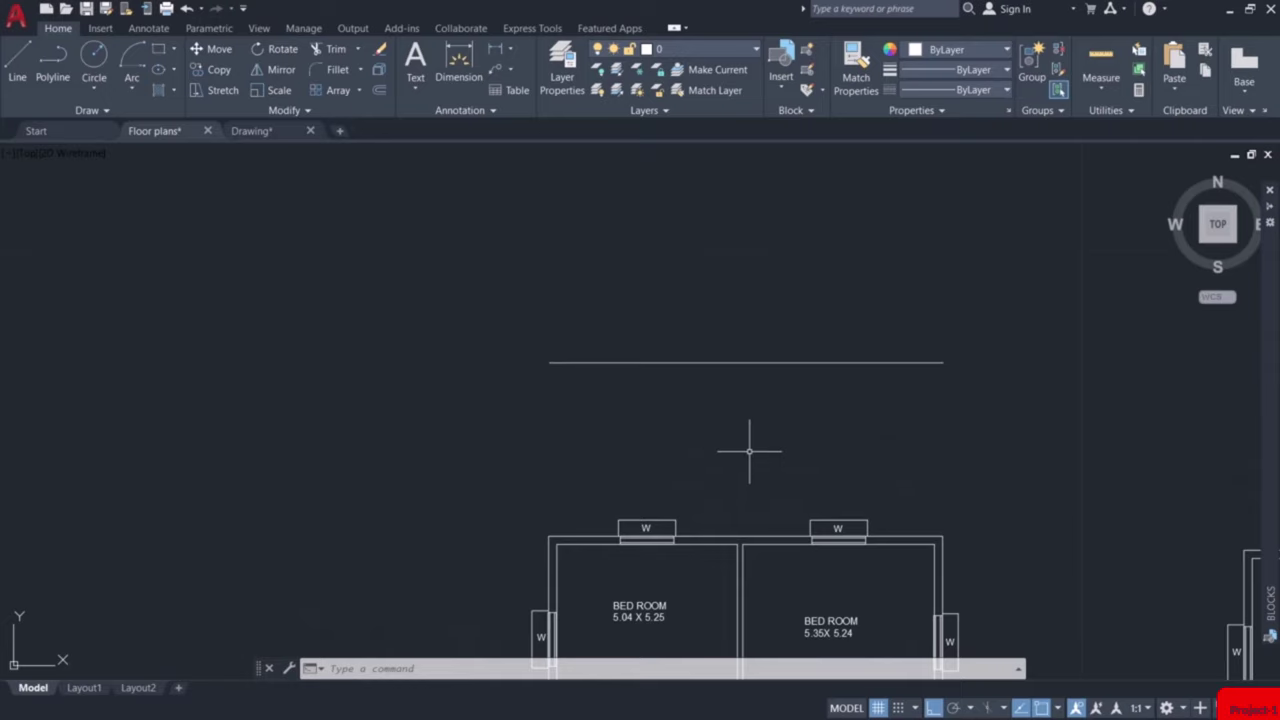
pyautogui.write('o')
pyautogui.press('Return')
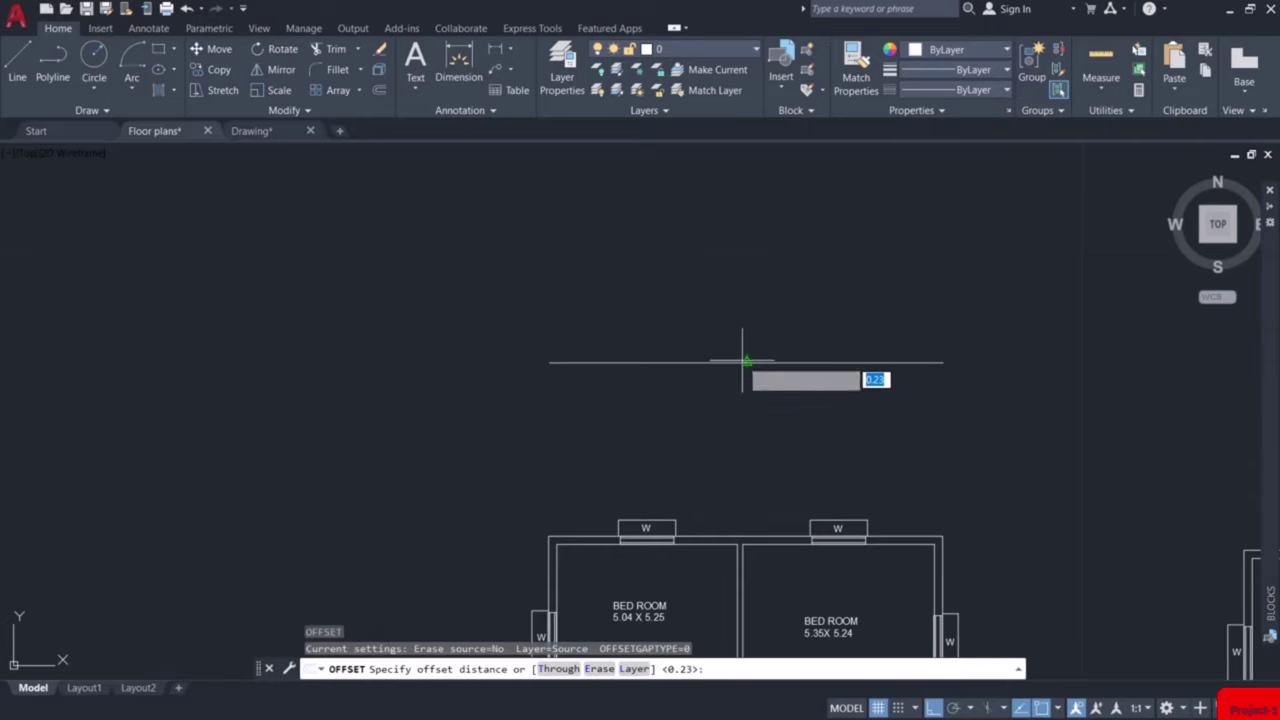
pyautogui.click(743, 361)
pyautogui.write('0.')
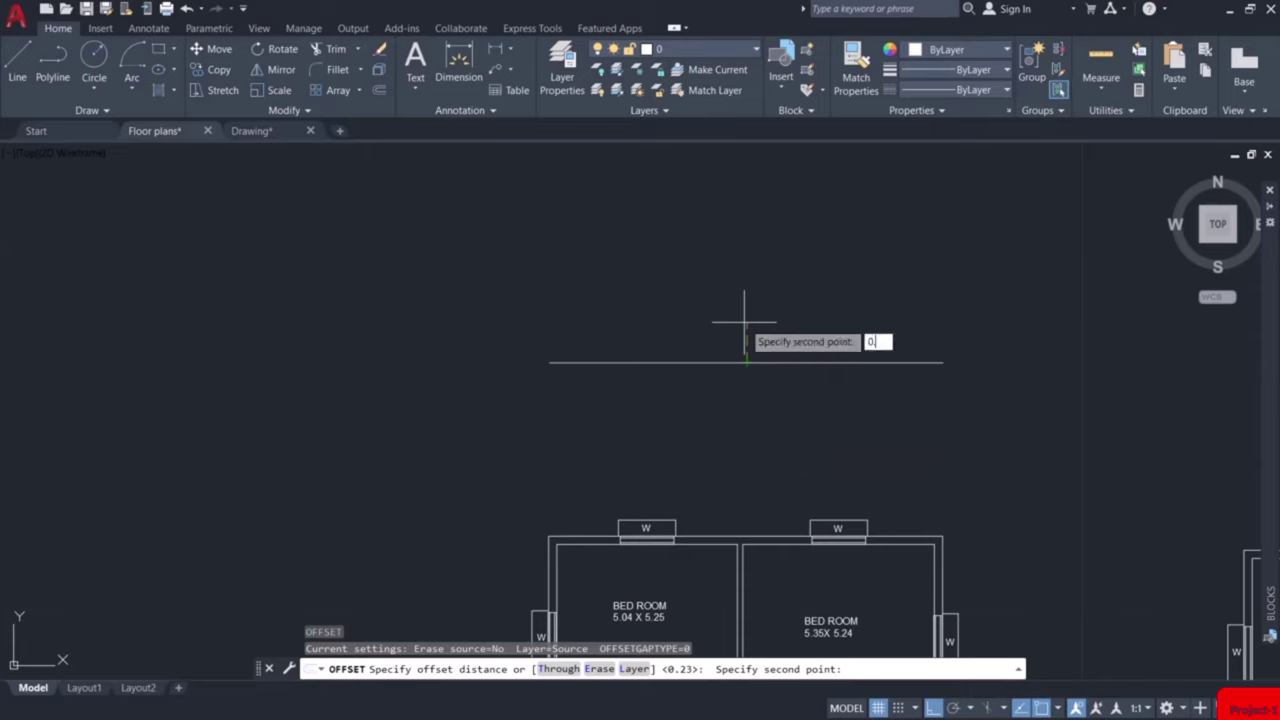
# Offset the horizontal base line above the ground floor plan upward by 0.6.
pyautogui.write('6')
pyautogui.press('Return')
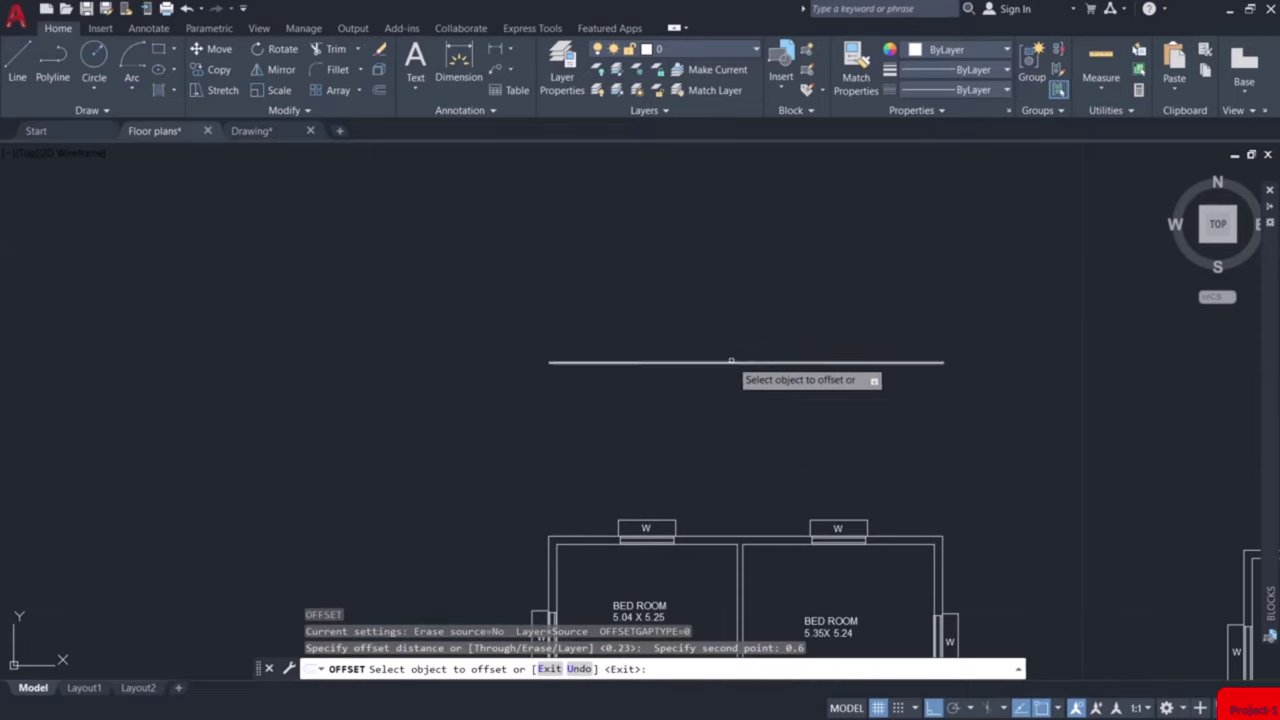
pyautogui.click(743, 362)
pyautogui.click(737, 316)
pyautogui.press('Escape')
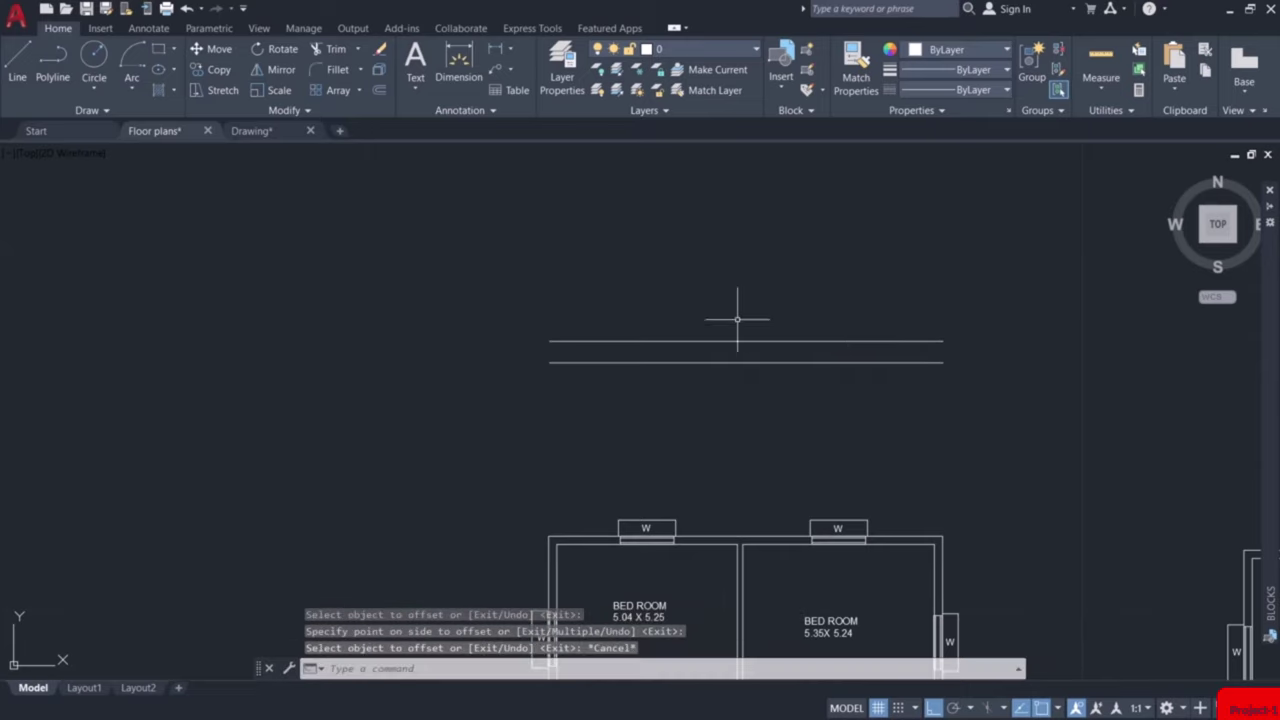
# Draw vertical lines joining both ends of the two parallel lines to close the base strip.
pyautogui.write('l')
pyautogui.press('Return')
pyautogui.click(549, 341)
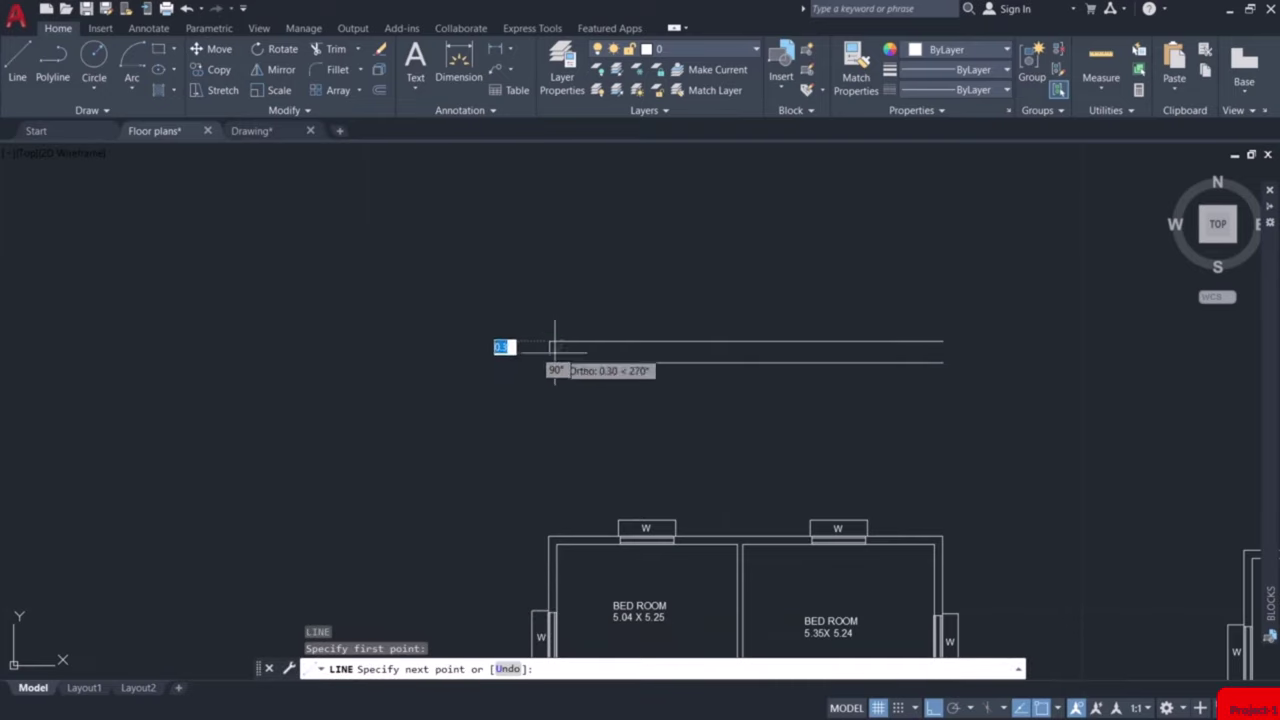
pyautogui.click(549, 362)
pyautogui.press('Return')
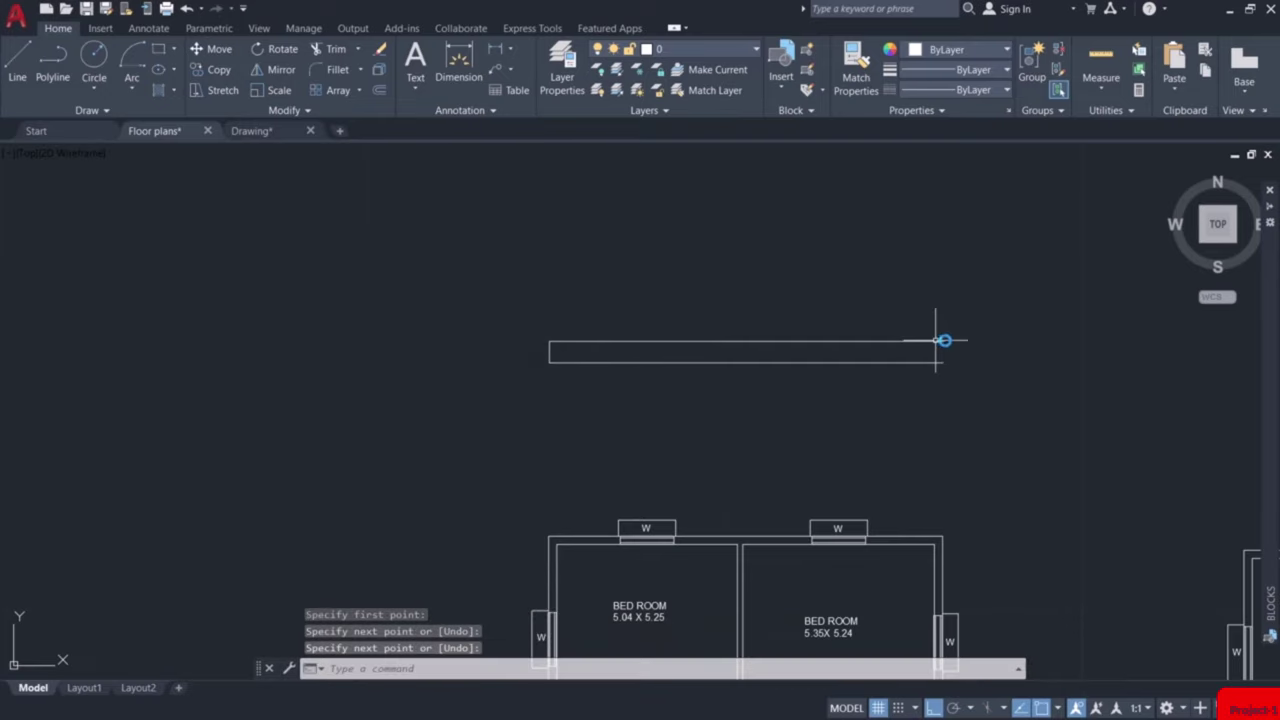
pyautogui.press('Return')
pyautogui.click(941, 341)
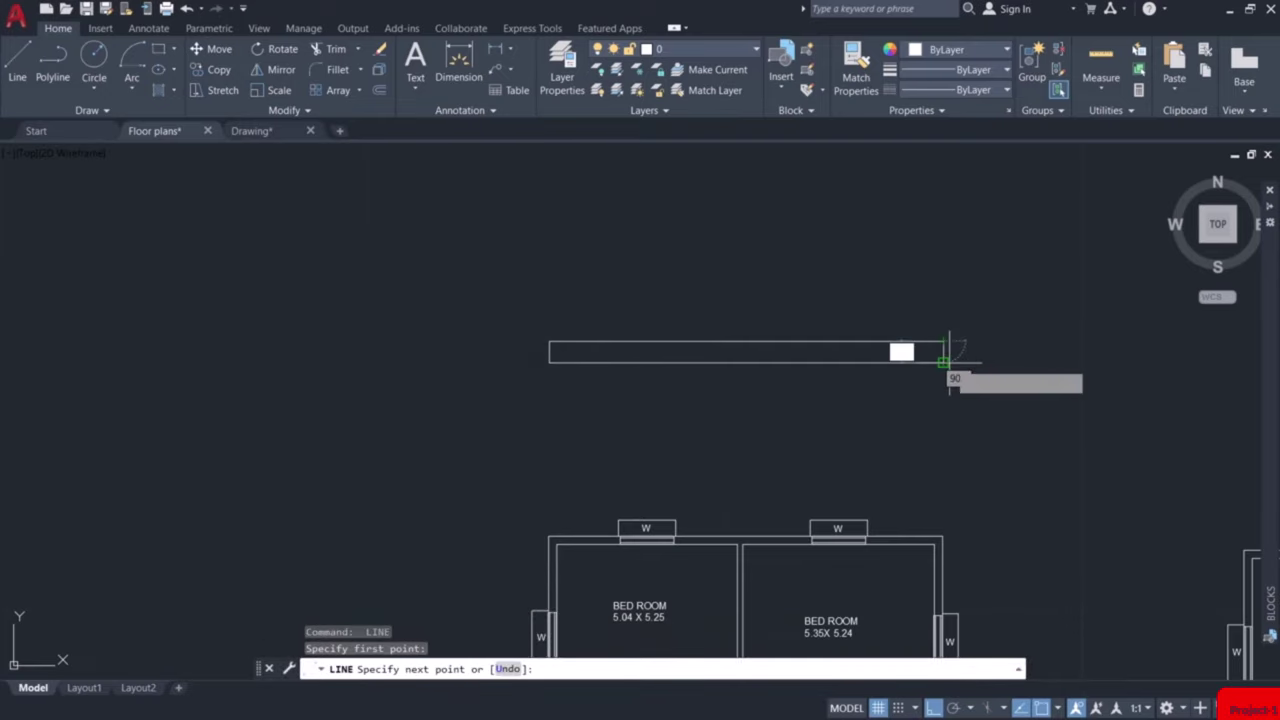
pyautogui.click(943, 362)
pyautogui.press('Escape')
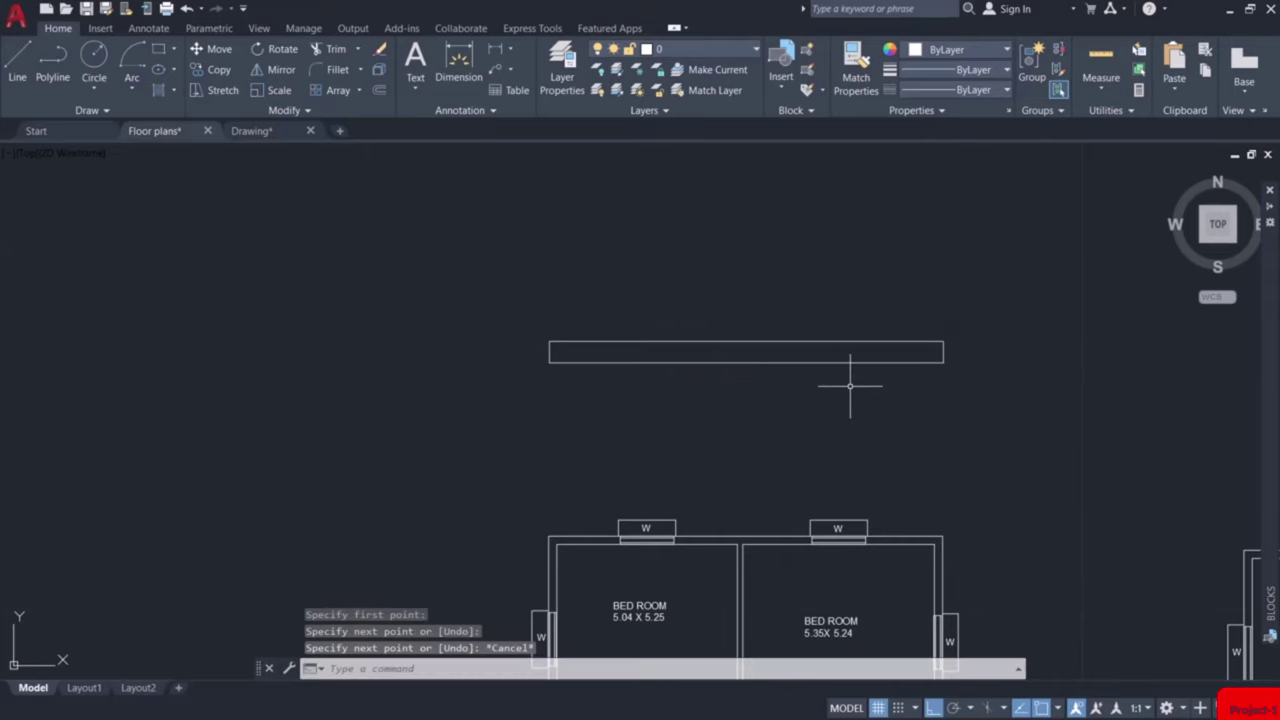
# Draw a rectangle 11 long and 3 wide upward from the upper-left corner of the base strip.
pyautogui.write('rec')
pyautogui.press('Return')
pyautogui.press('Escape')
pyautogui.write('rec')
pyautogui.press('Return')
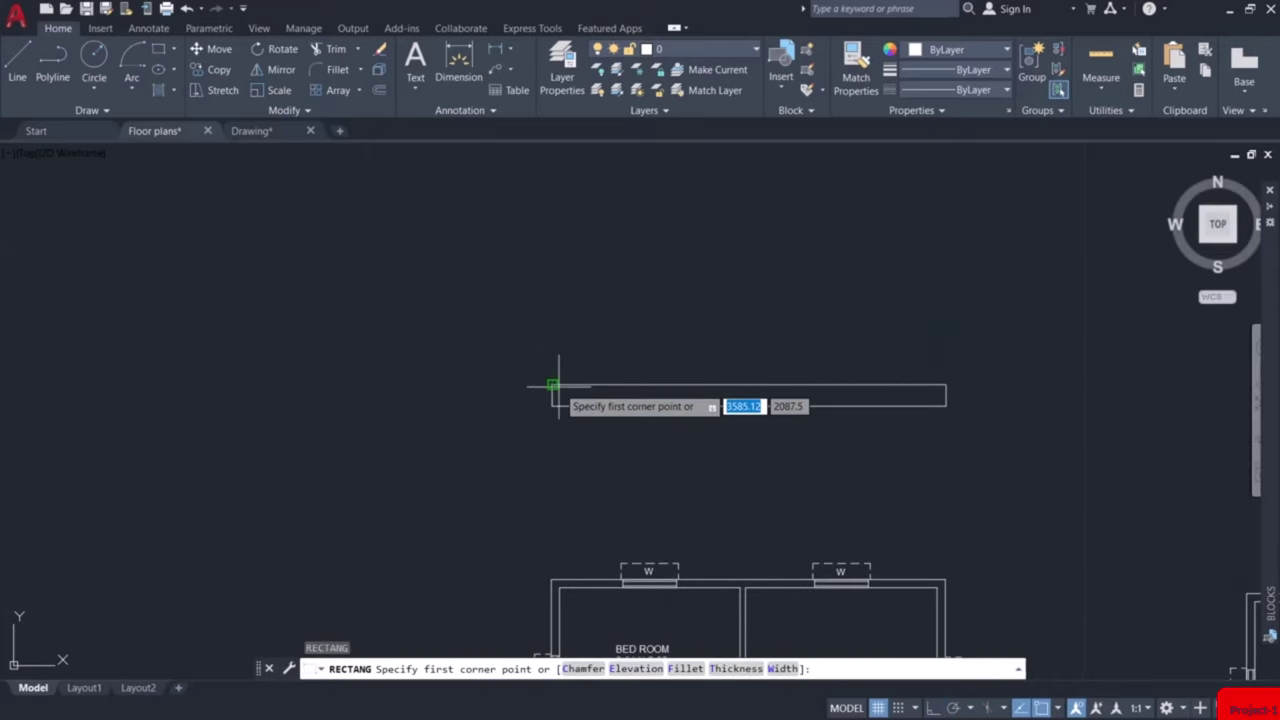
pyautogui.click(552, 385)
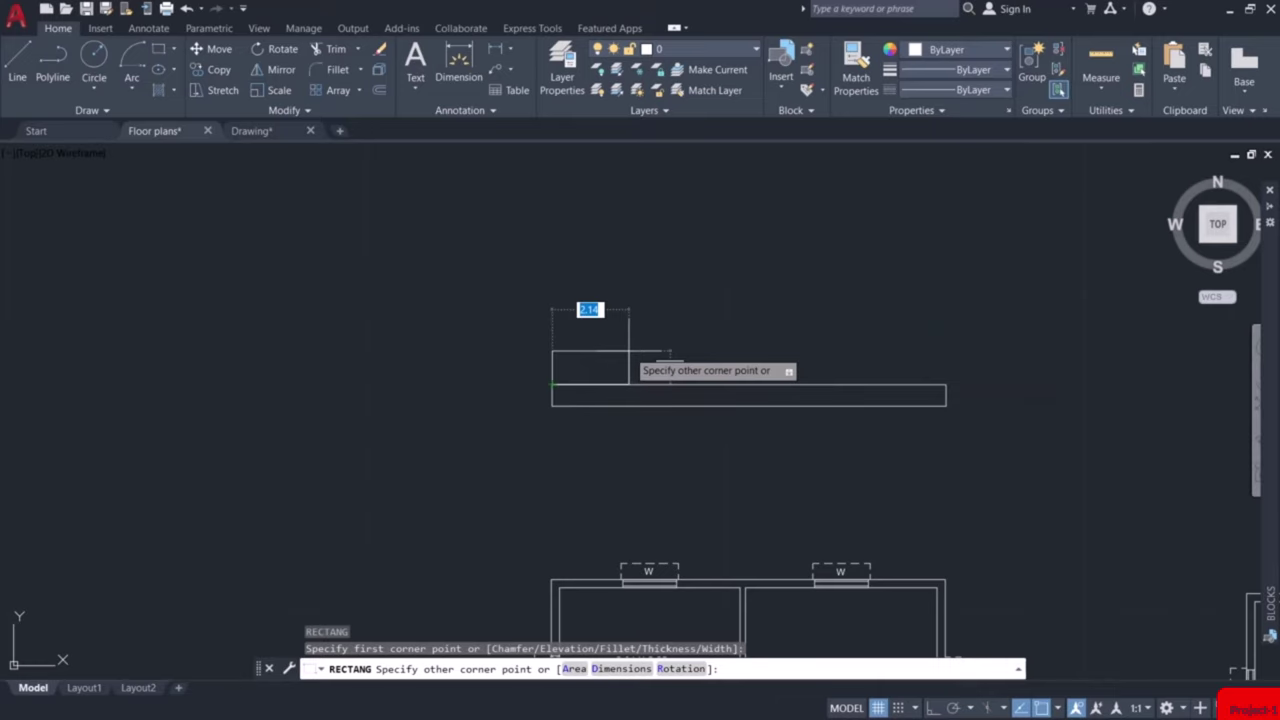
pyautogui.write('d')
pyautogui.press('Return')
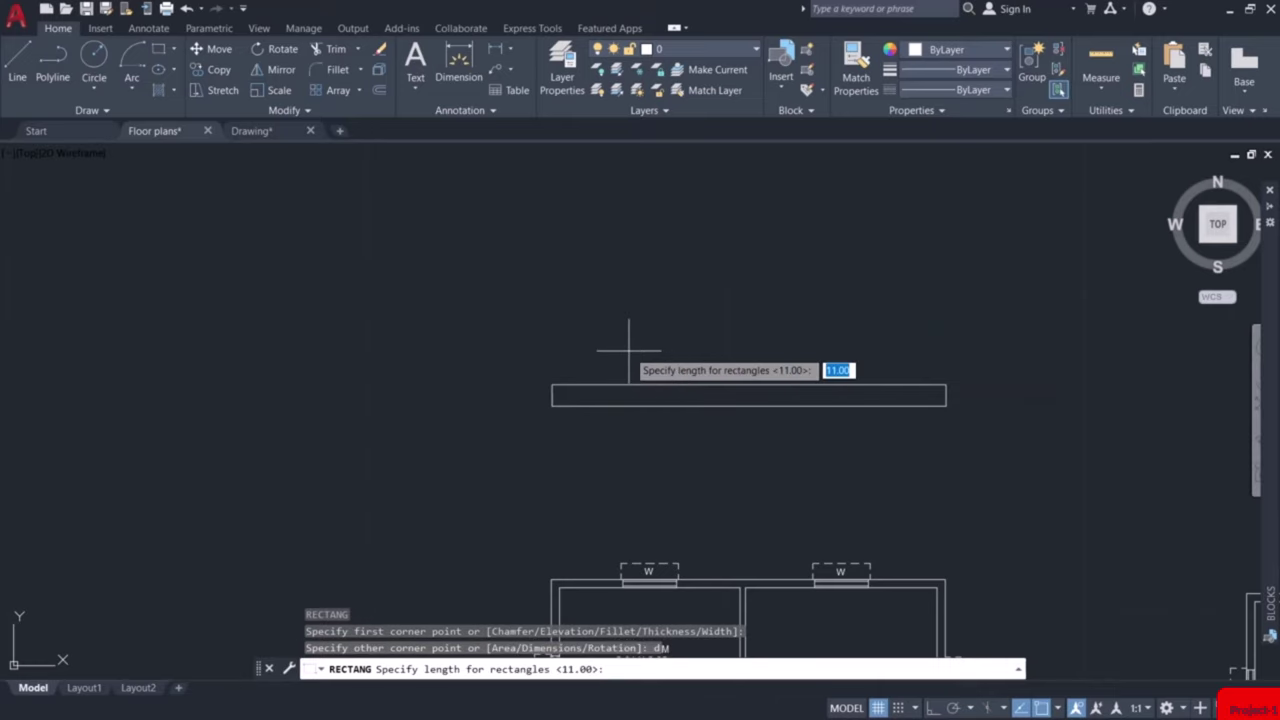
pyautogui.press('BackSpace')
pyautogui.write('11')
pyautogui.press('Return')
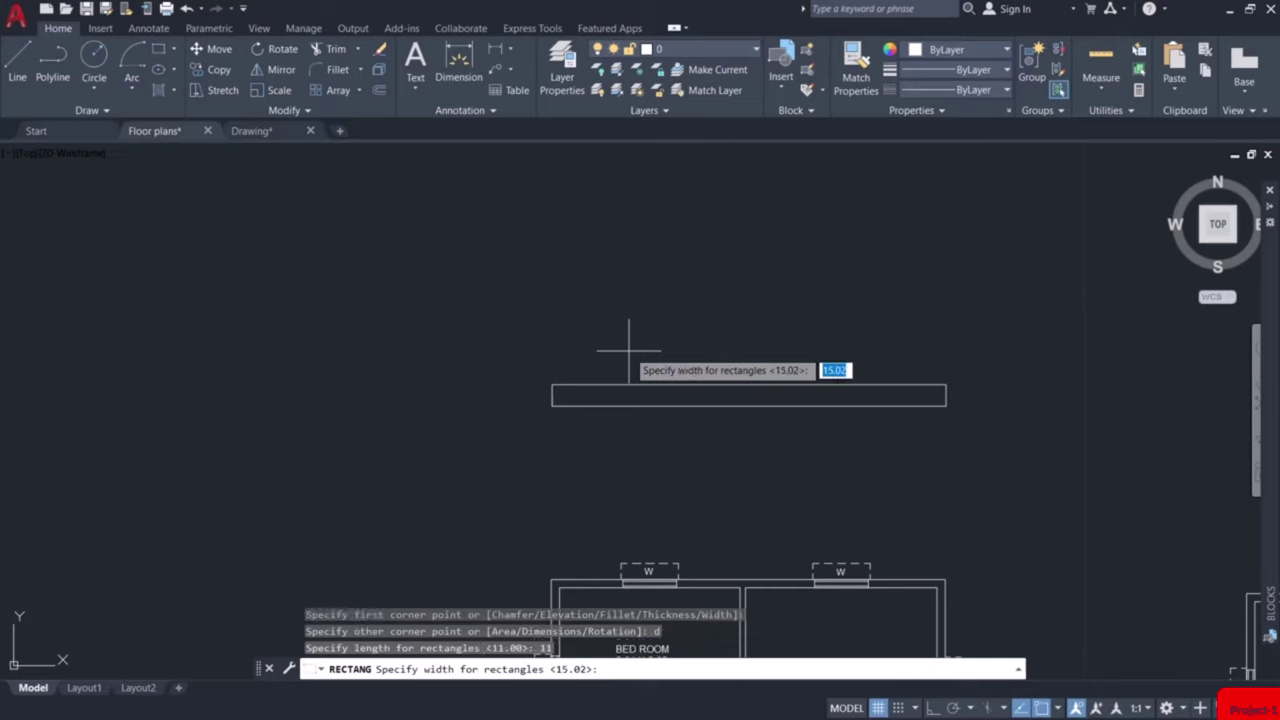
pyautogui.write('3')
pyautogui.press('Return')
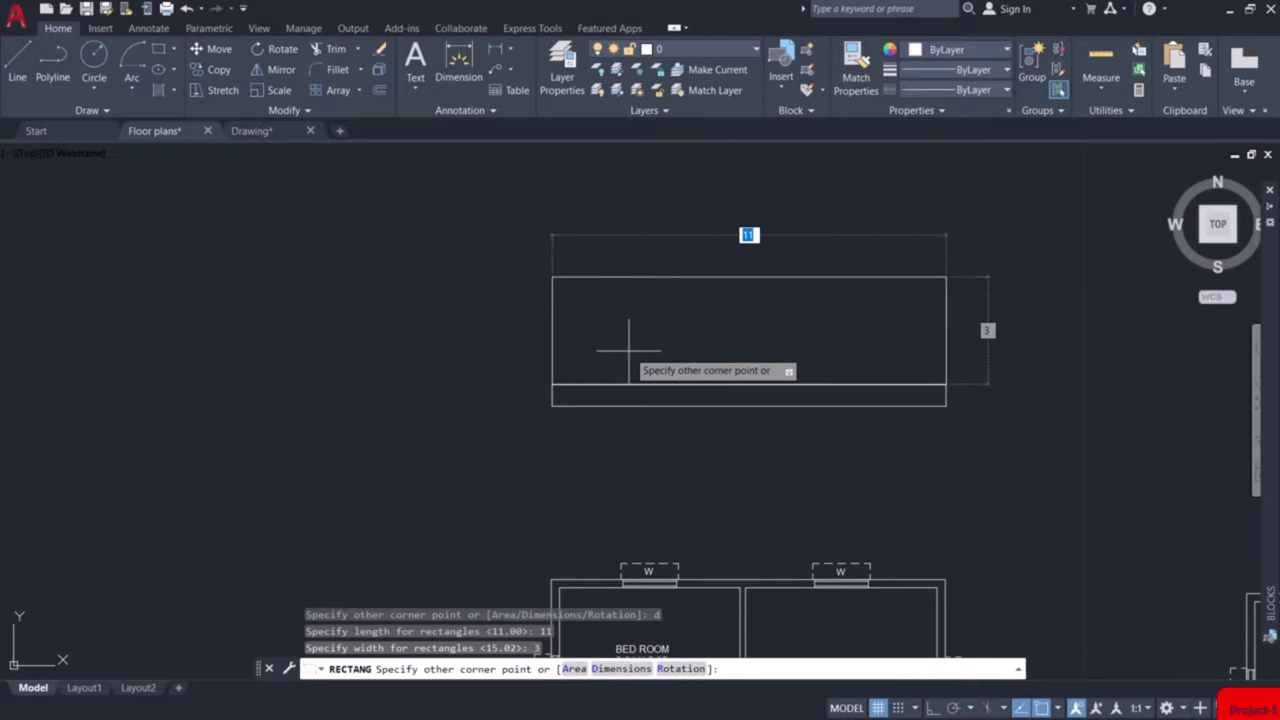
pyautogui.click(658, 315)
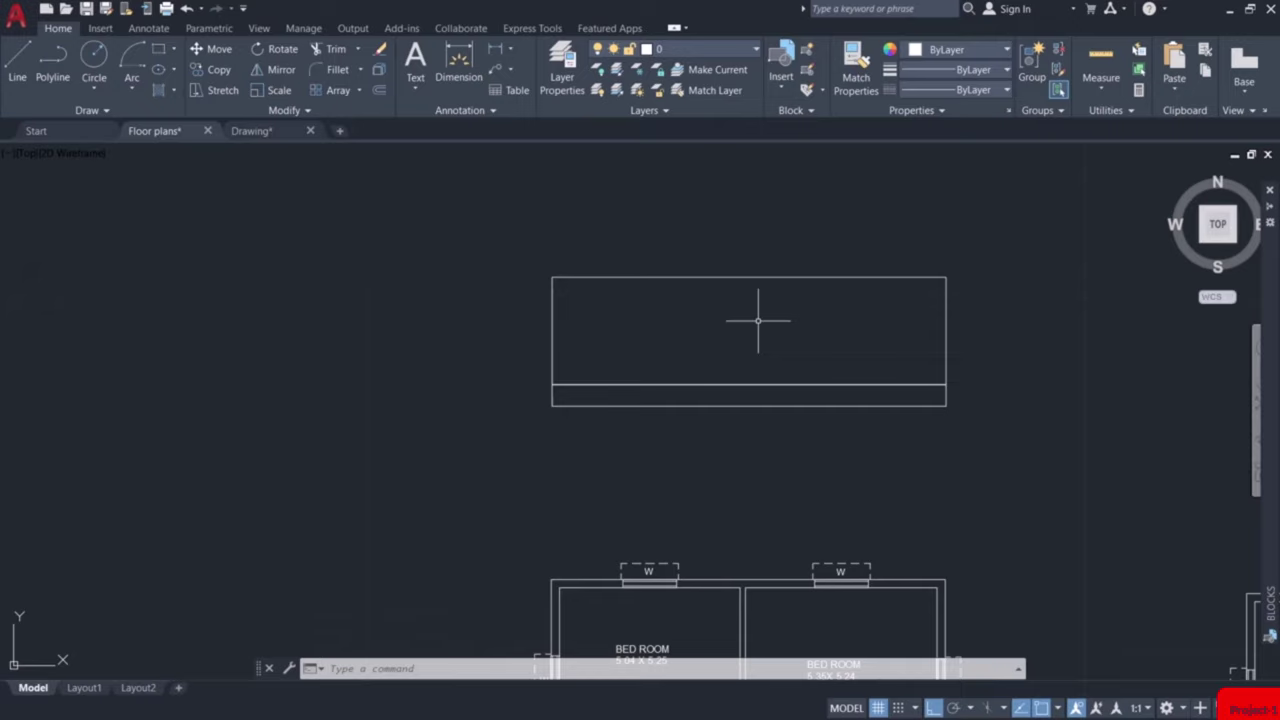
# Copy the 11 by 3 rectangle directly above itself, from its lower-left corner to its upper-left corner.
pyautogui.moveTo(787, 316); pyautogui.dragTo(793, 358, button='middle')
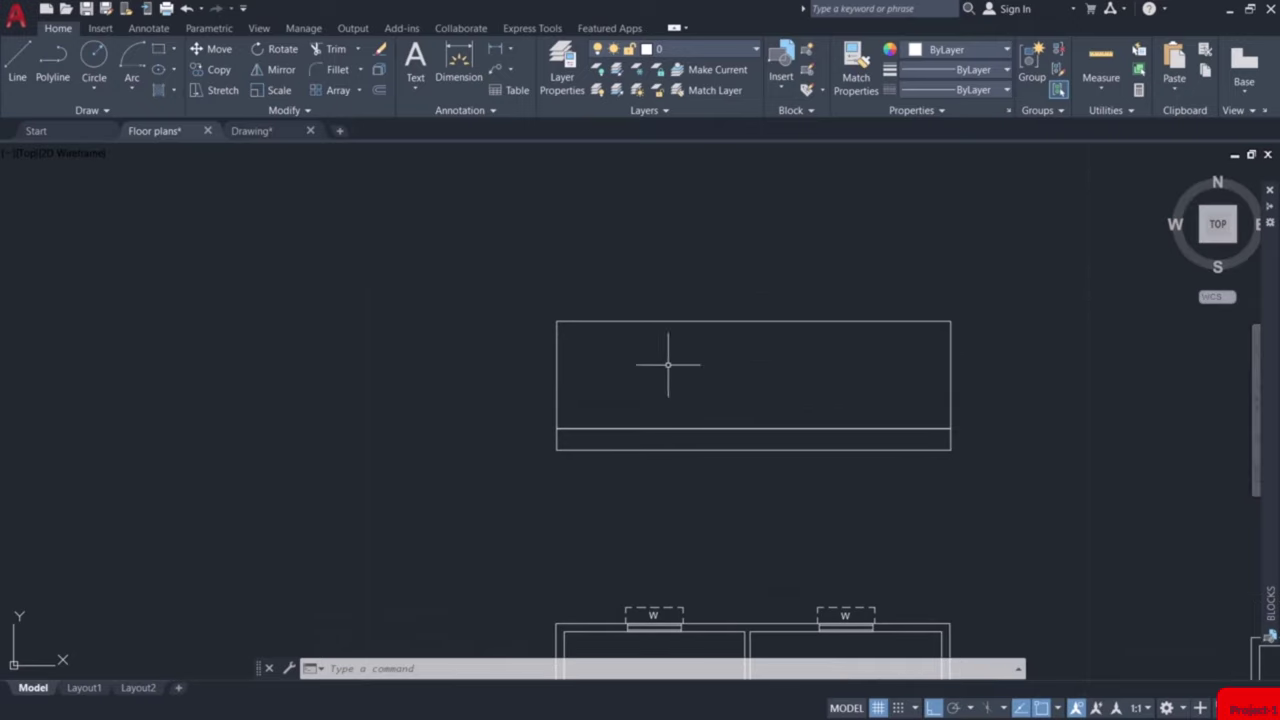
pyautogui.click(623, 286)
pyautogui.click(528, 380)
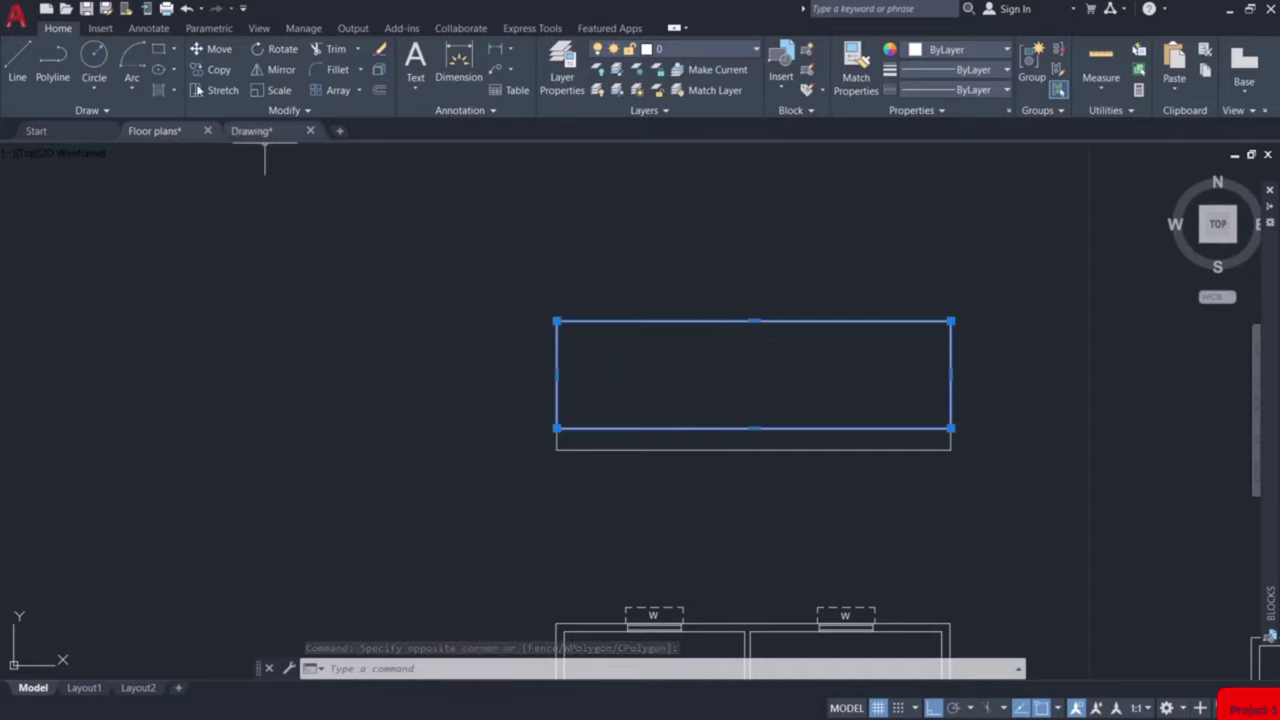
pyautogui.click(218, 69)
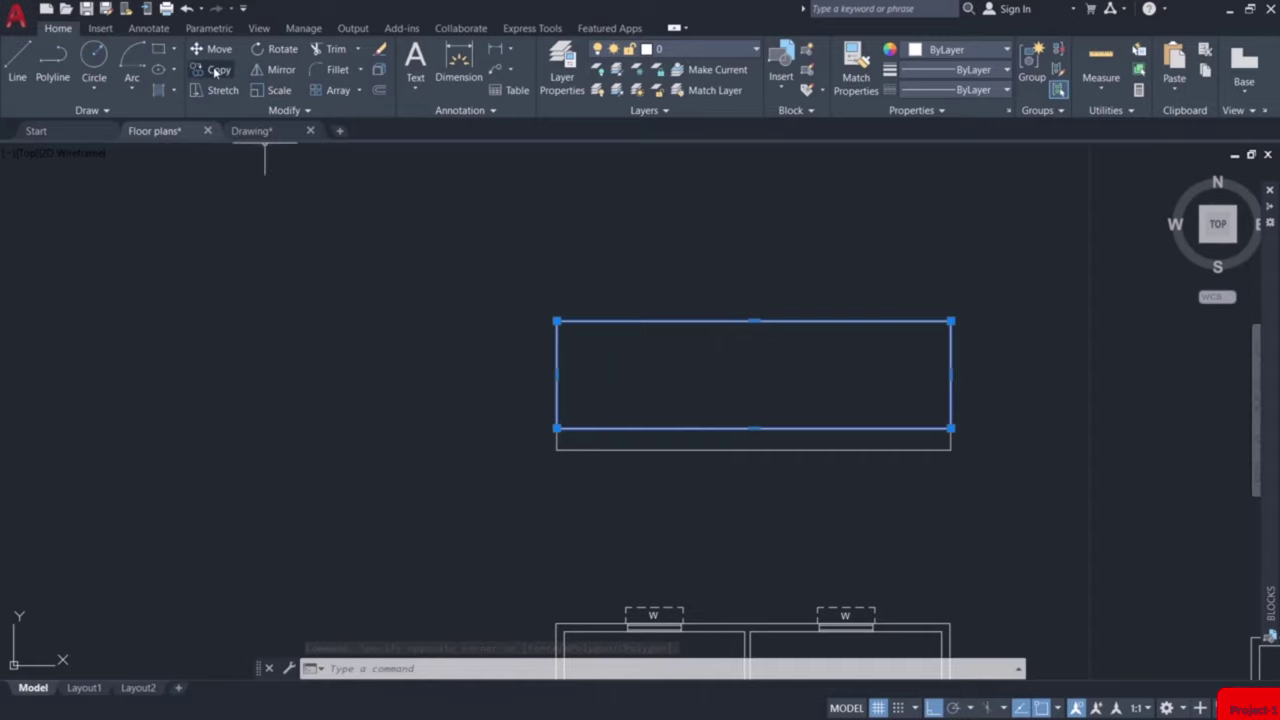
pyautogui.click(557, 428)
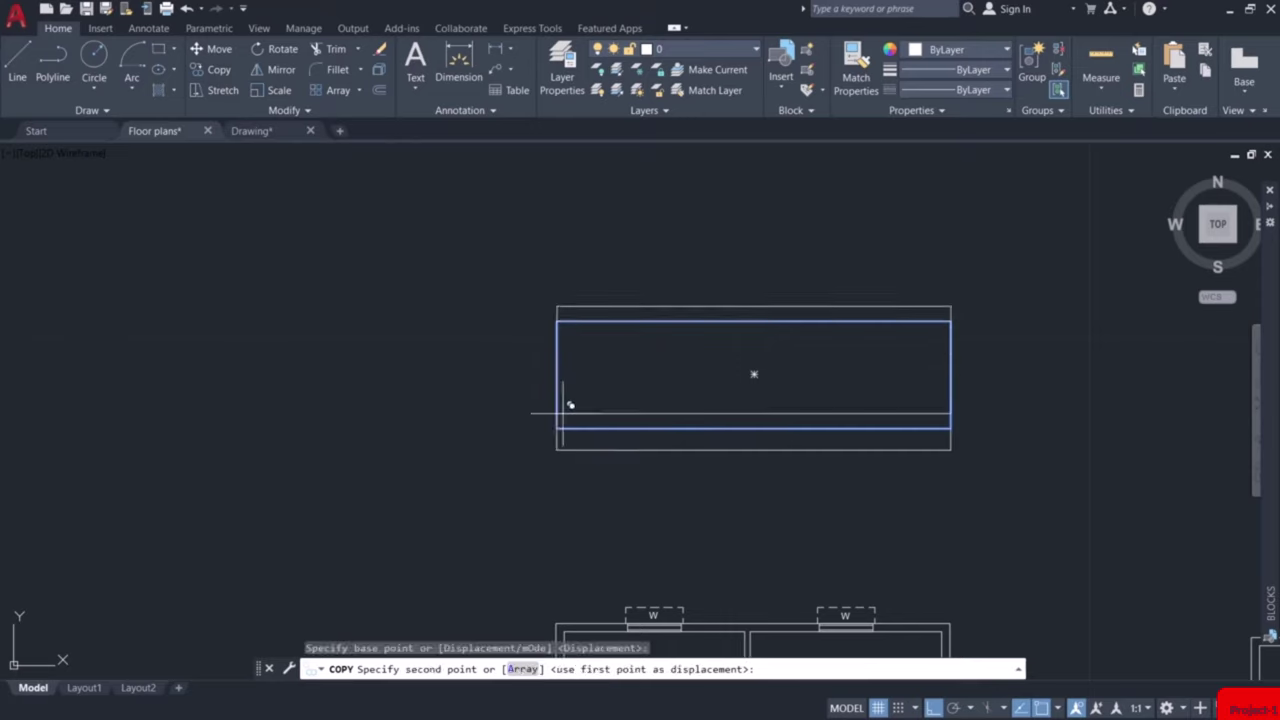
pyautogui.click(557, 321)
pyautogui.press('Escape')
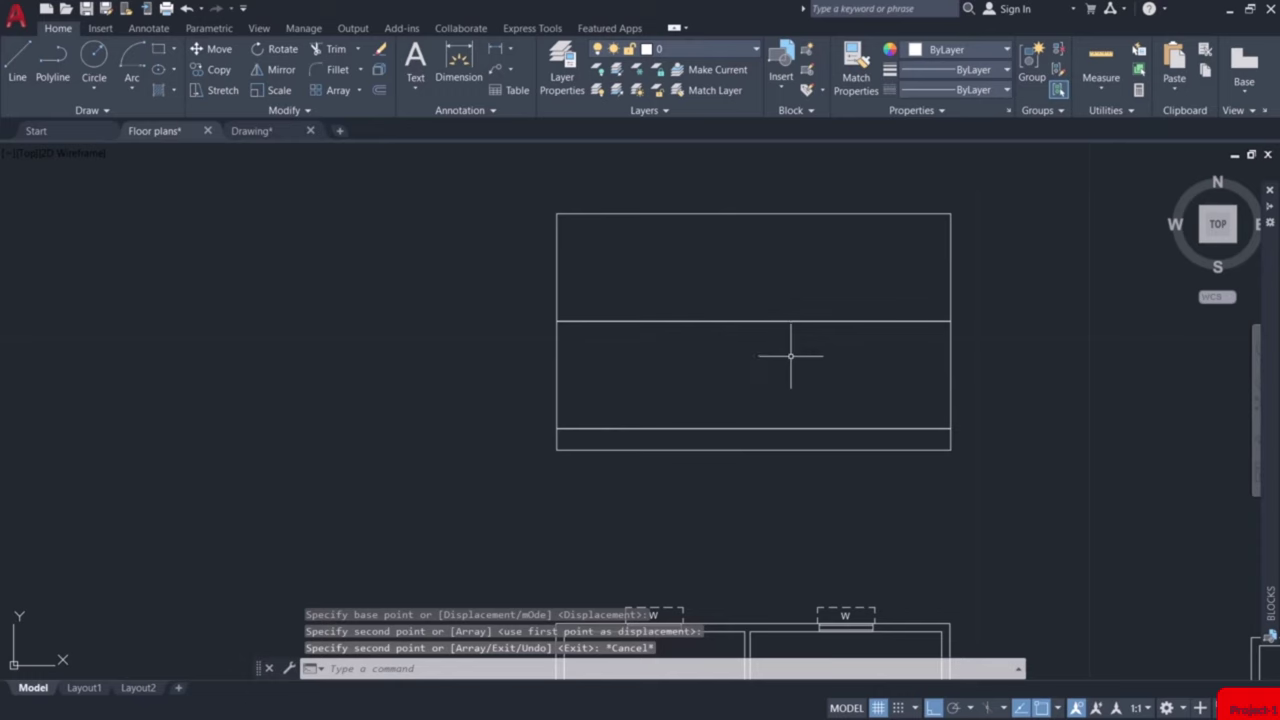
# Draw a vertical line across the lower storey rectangle, from bottom to top edge, aligned with the left jamb of the plan's main door.
pyautogui.scroll(-3, 790, 355)
pyautogui.moveTo(814, 434); pyautogui.dragTo(786, 331, button='middle')
pyautogui.moveTo(790, 555); pyautogui.dragTo(793, 414, button='middle')
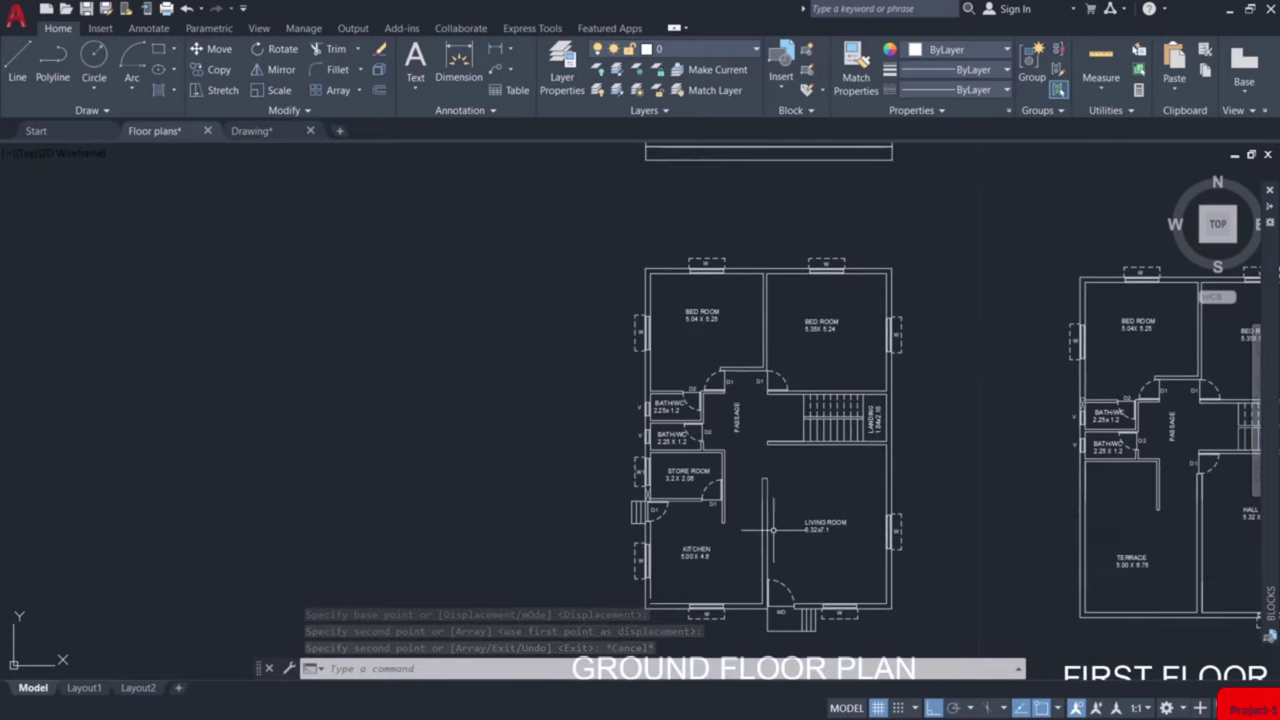
pyautogui.moveTo(772, 530); pyautogui.dragTo(762, 390, button='middle')
pyautogui.scroll(4, 752, 466)
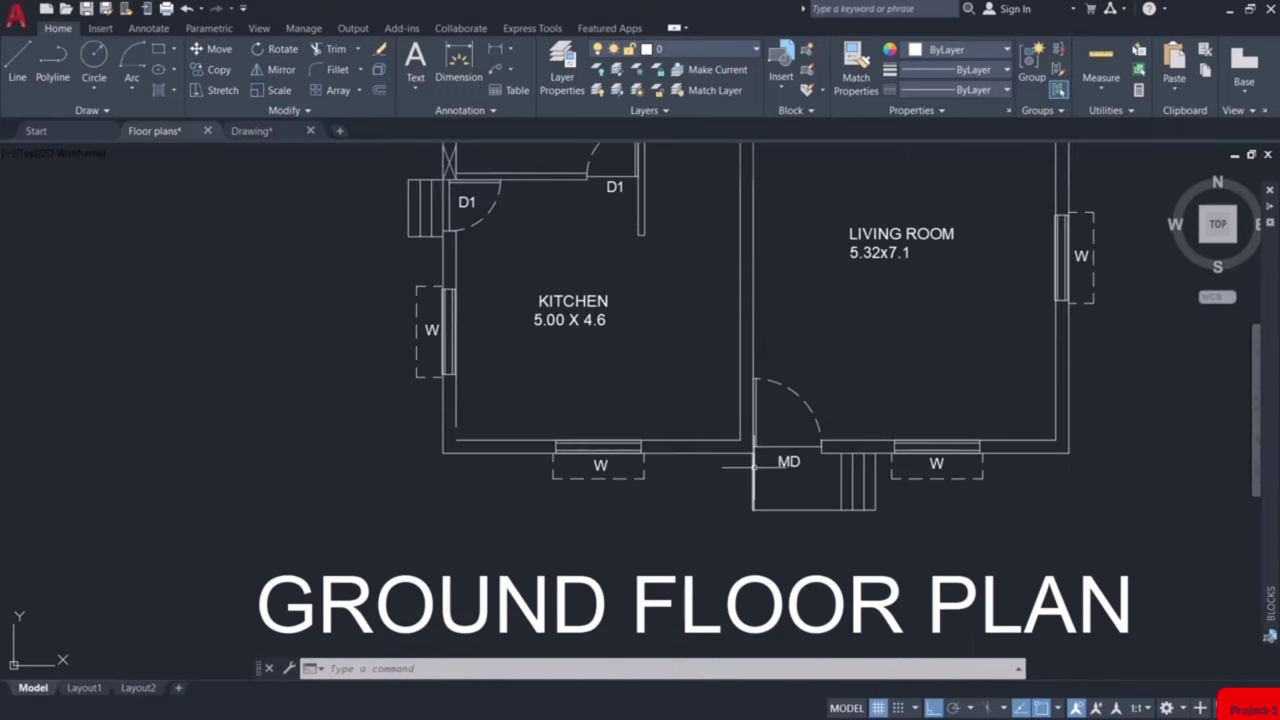
pyautogui.scroll(2, 752, 466)
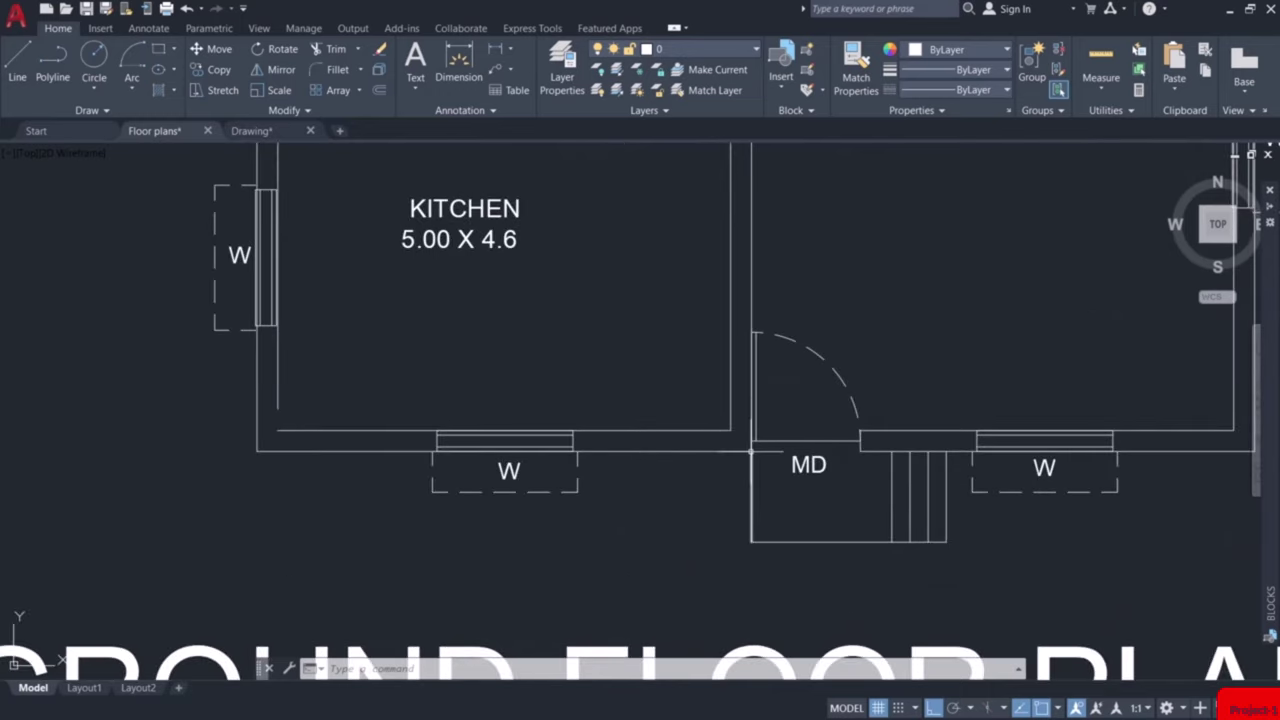
pyautogui.scroll(-2, 752, 435)
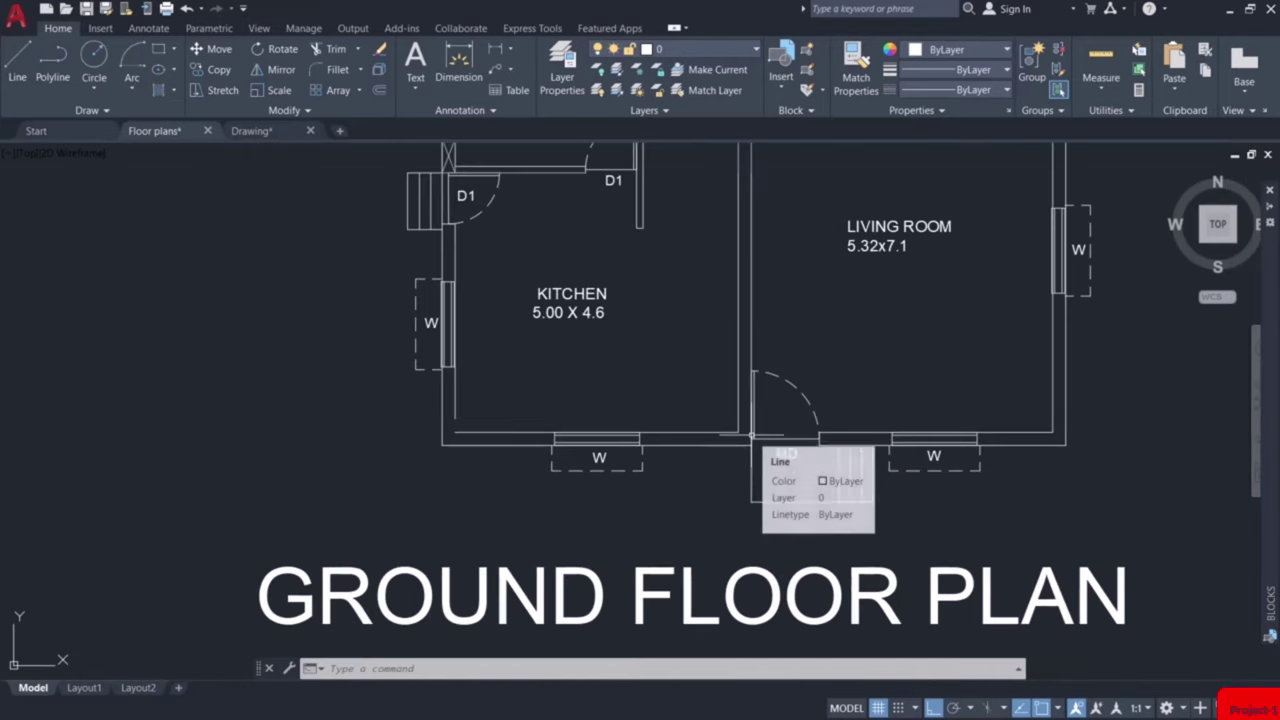
pyautogui.scroll(-4, 740, 453)
pyautogui.write('l')
pyautogui.press('Return')
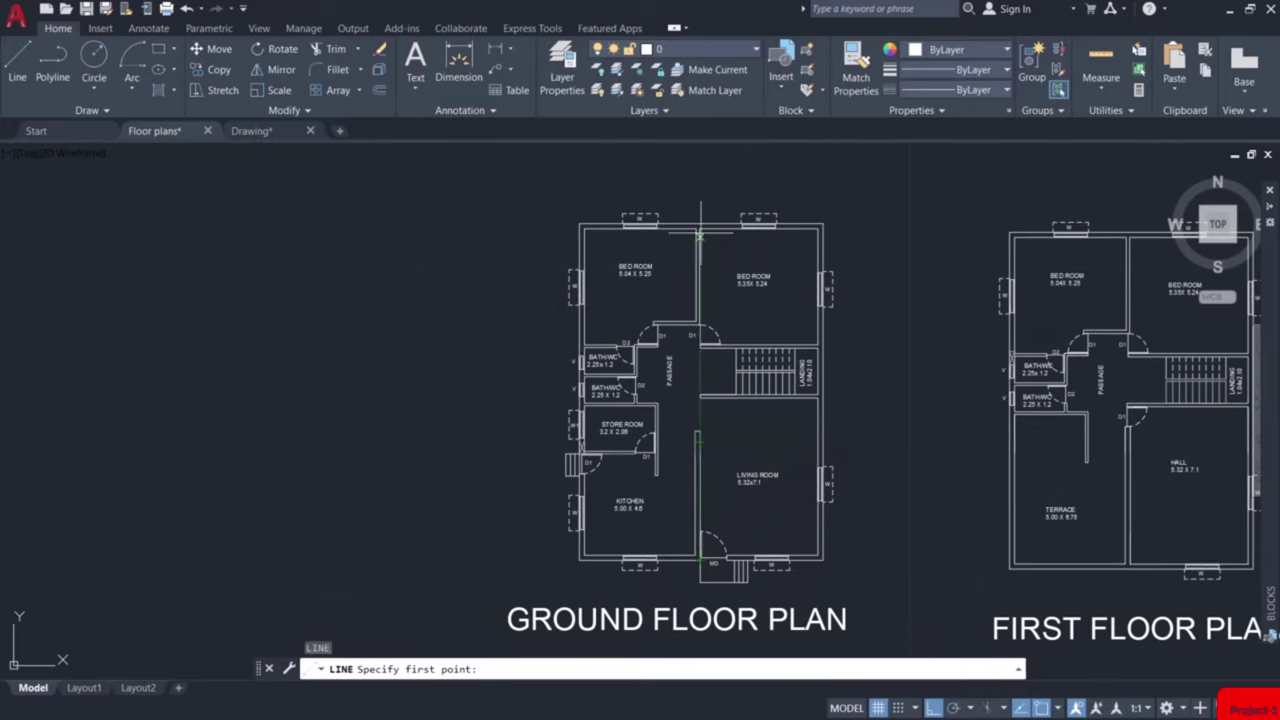
pyautogui.moveTo(700, 224); pyautogui.dragTo(698, 453, button='middle')
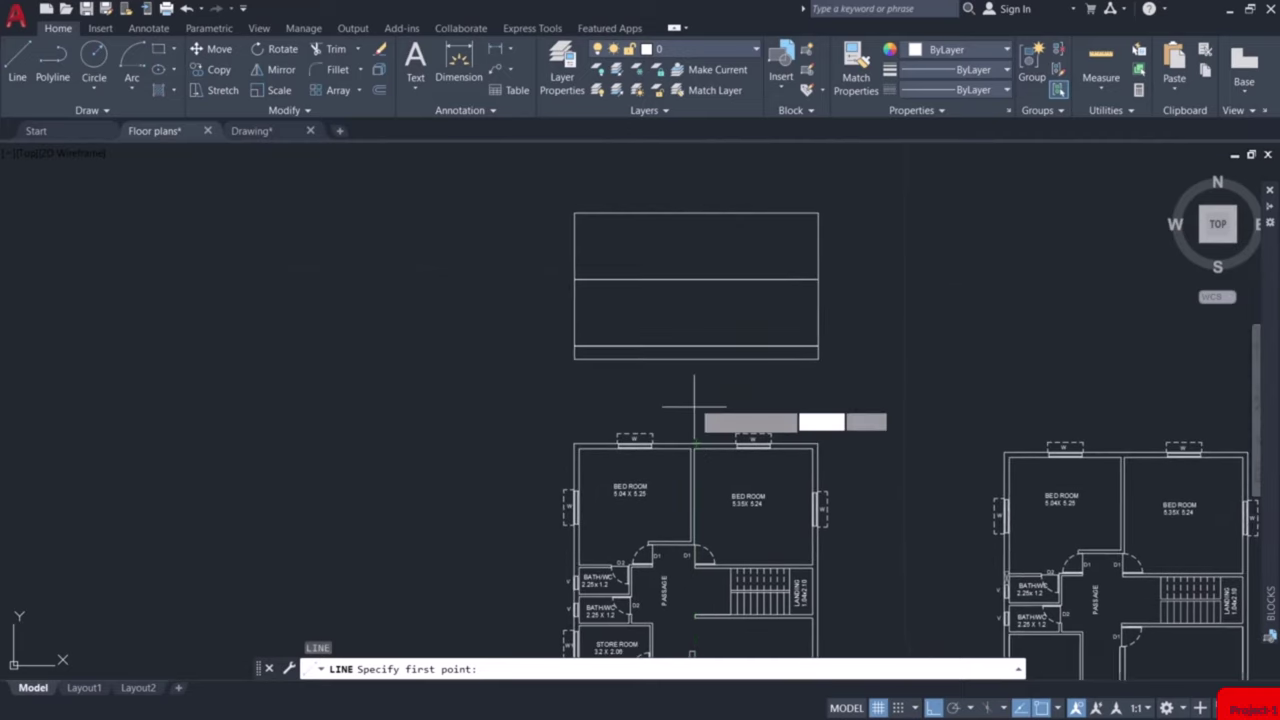
pyautogui.click(697, 347)
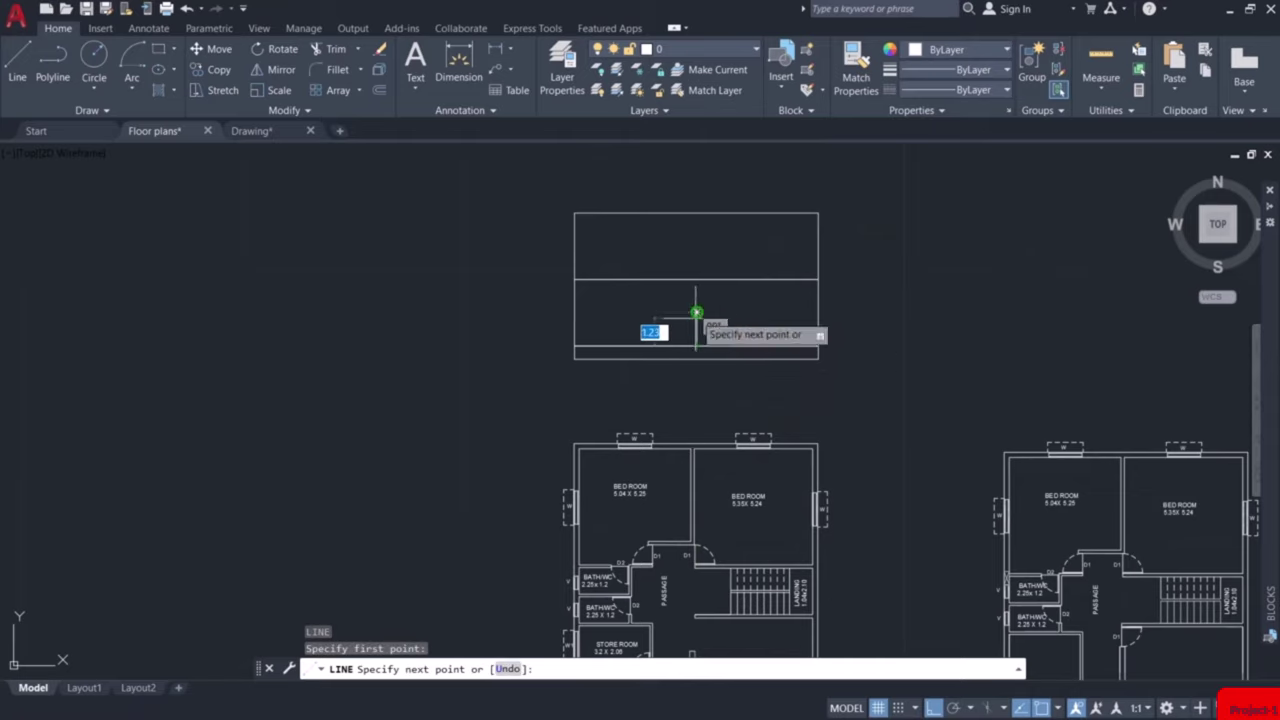
pyautogui.click(697, 280)
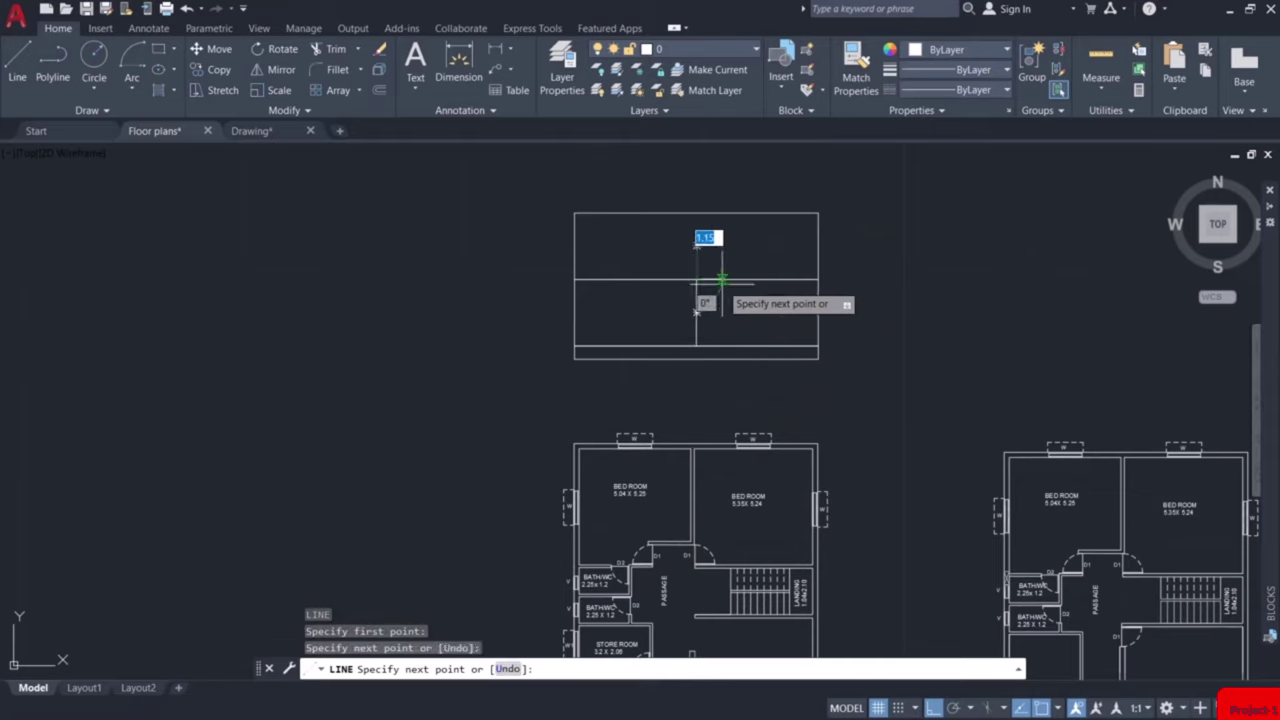
pyautogui.press('Escape')
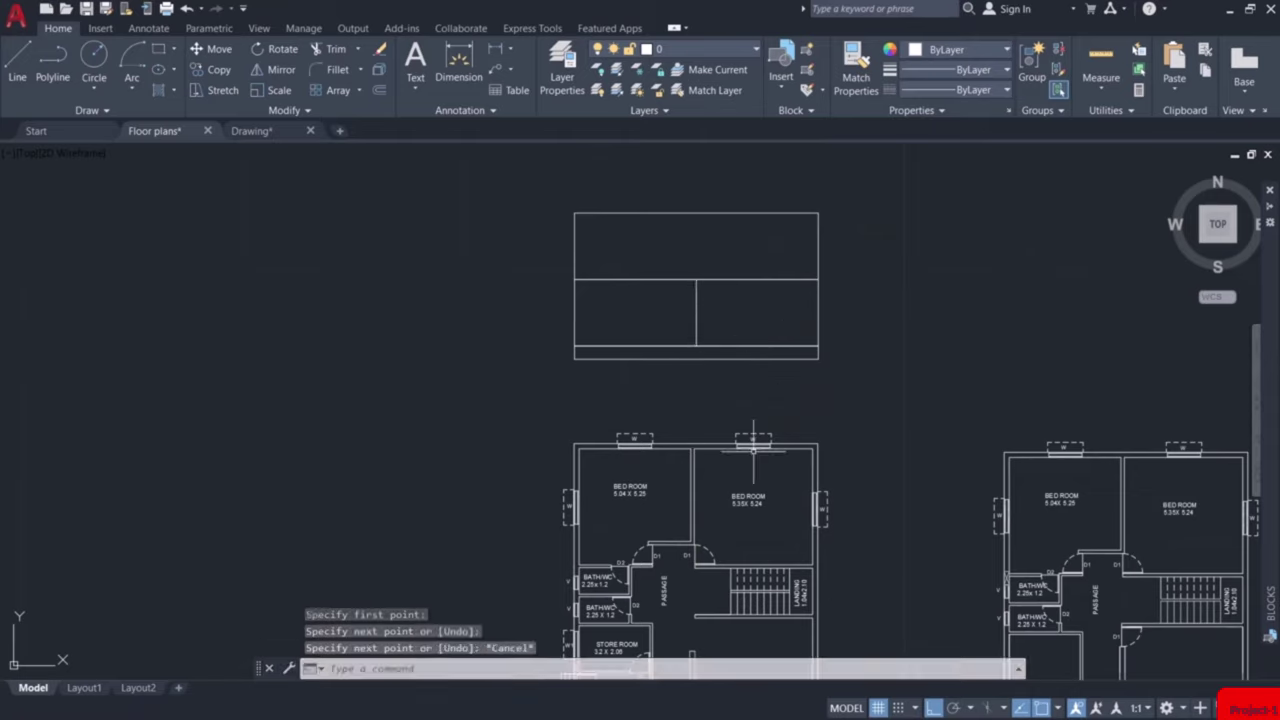
# Draw the main door as a 1.2 by 2.1 rectangle to the right of the vertical line, starting at its foot.
pyautogui.moveTo(737, 560); pyautogui.dragTo(747, 350, button='middle')
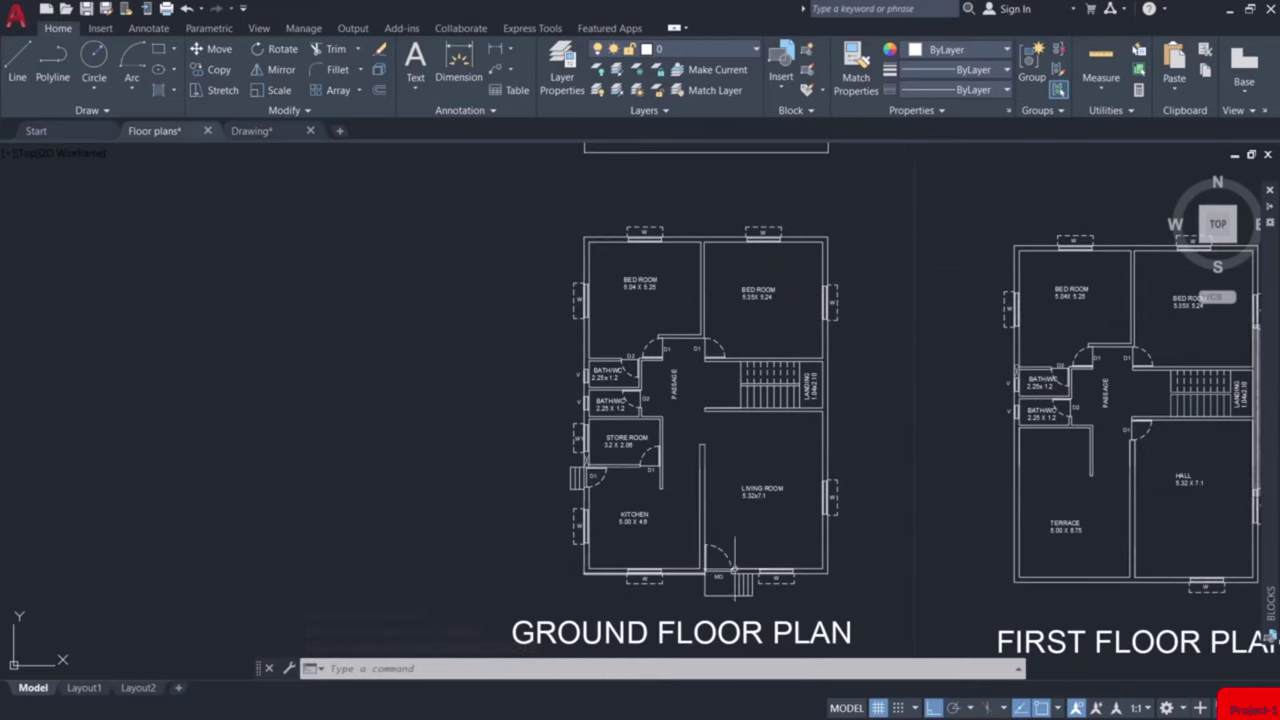
pyautogui.moveTo(728, 331); pyautogui.dragTo(728, 645, button='middle')
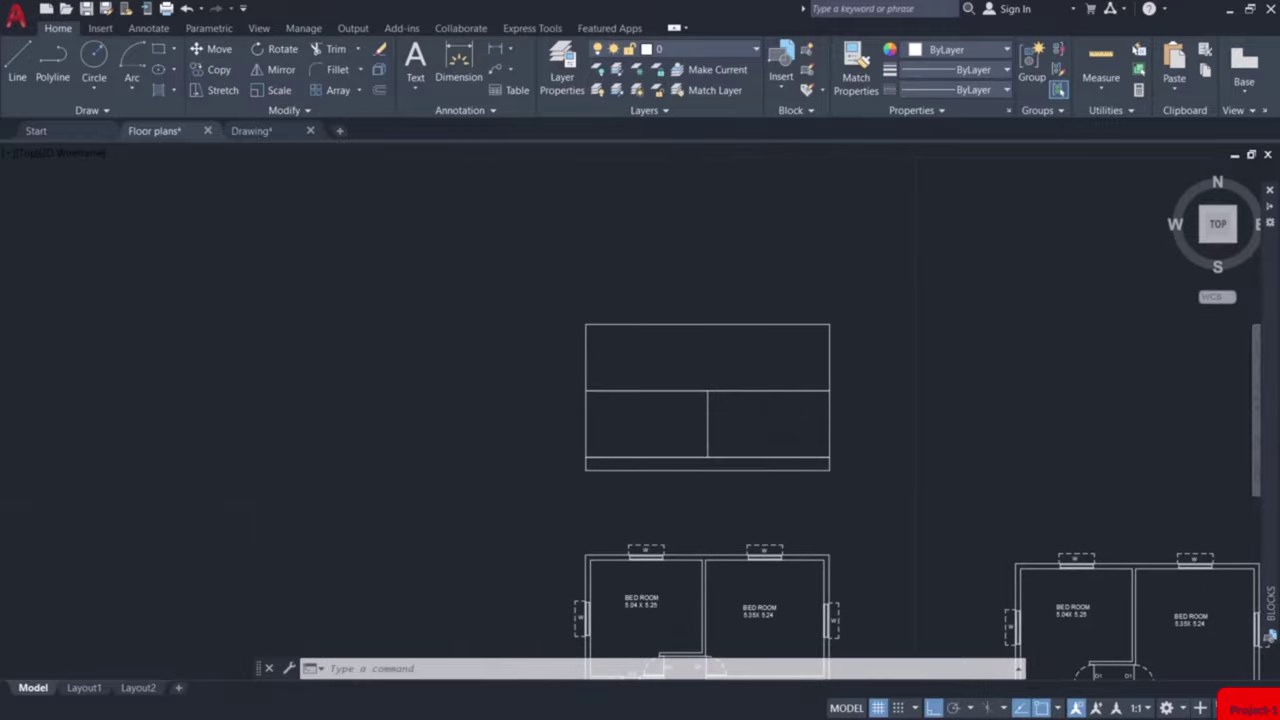
pyautogui.scroll(4, 738, 436)
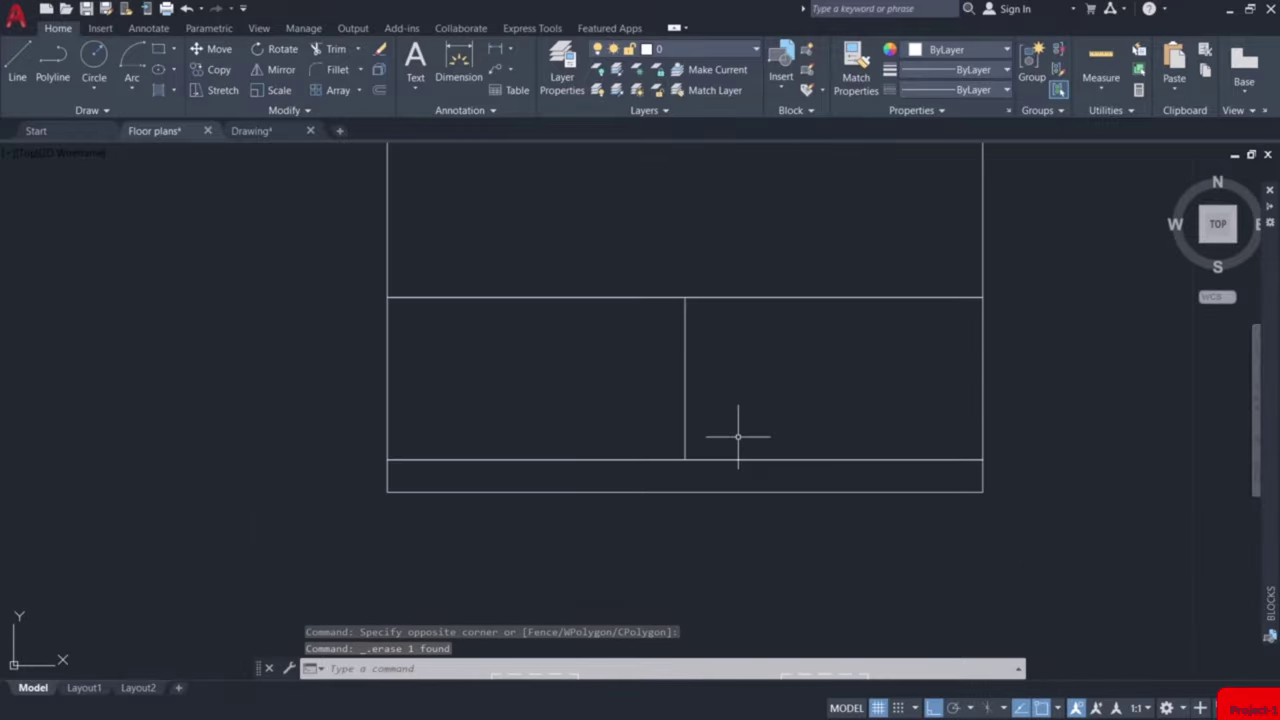
pyautogui.write('rec')
pyautogui.press('Return')
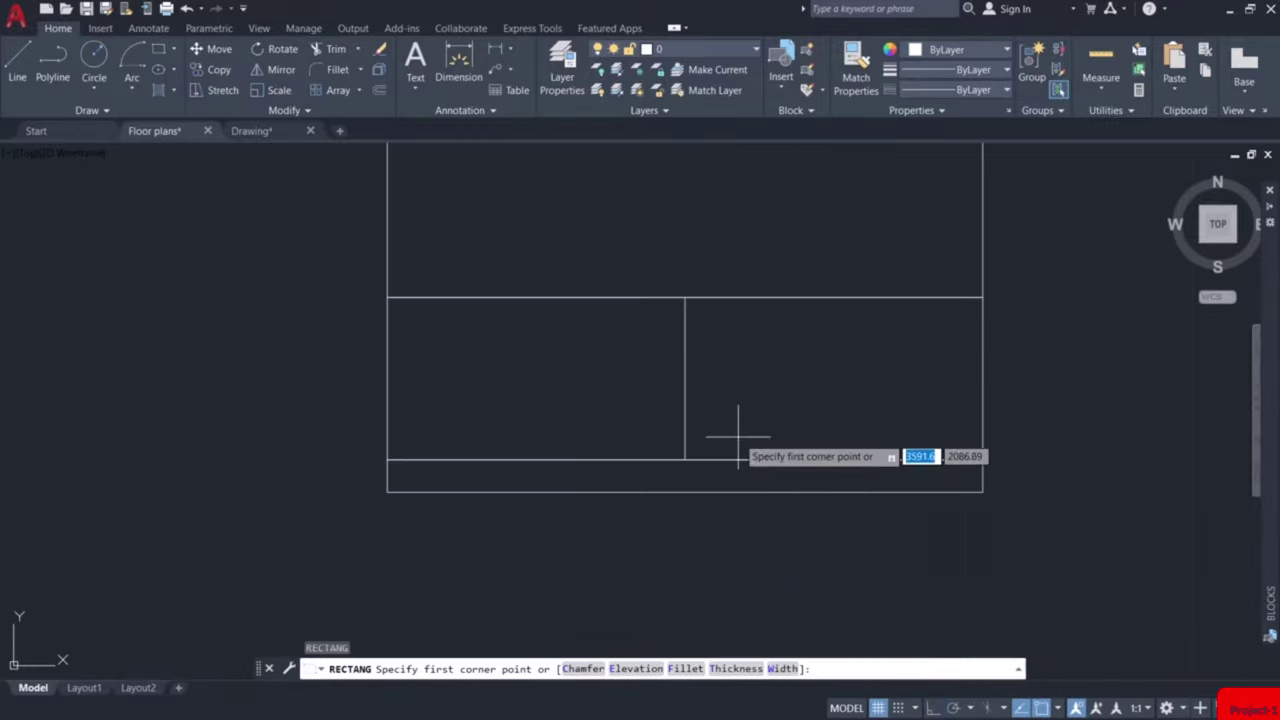
pyautogui.click(686, 459)
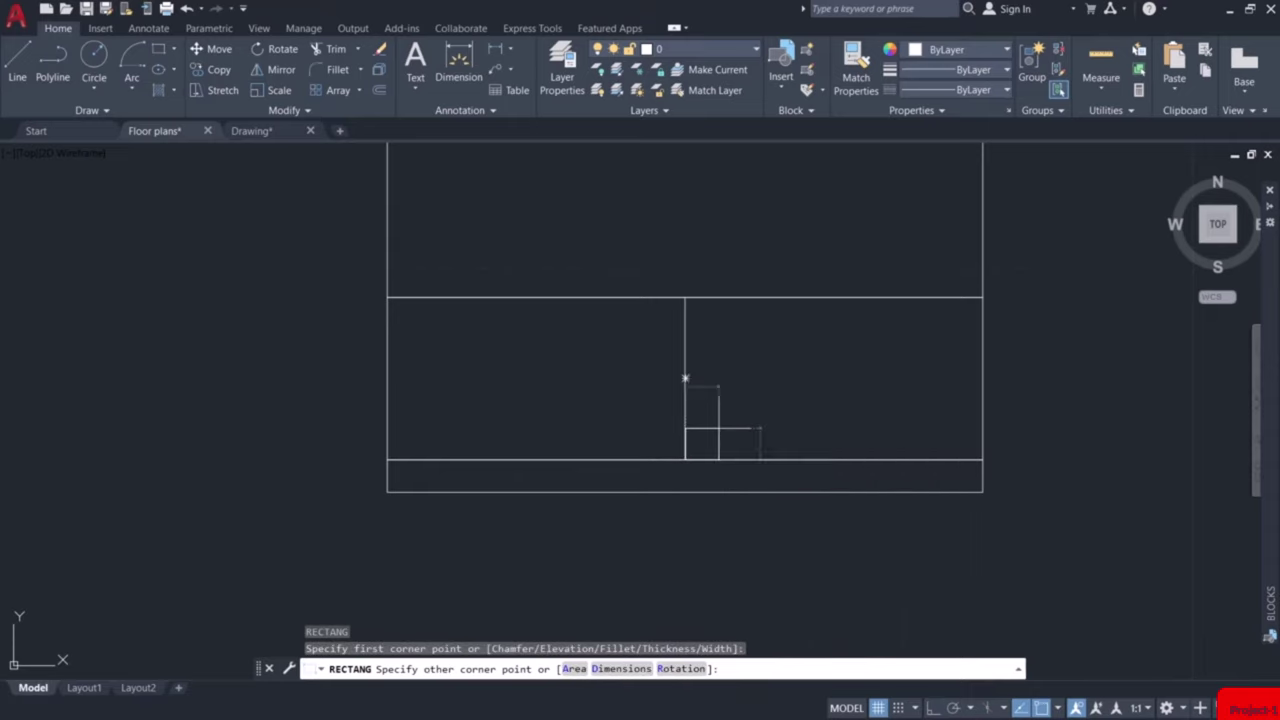
pyautogui.write('d')
pyautogui.press('Return')
pyautogui.write('1.2')
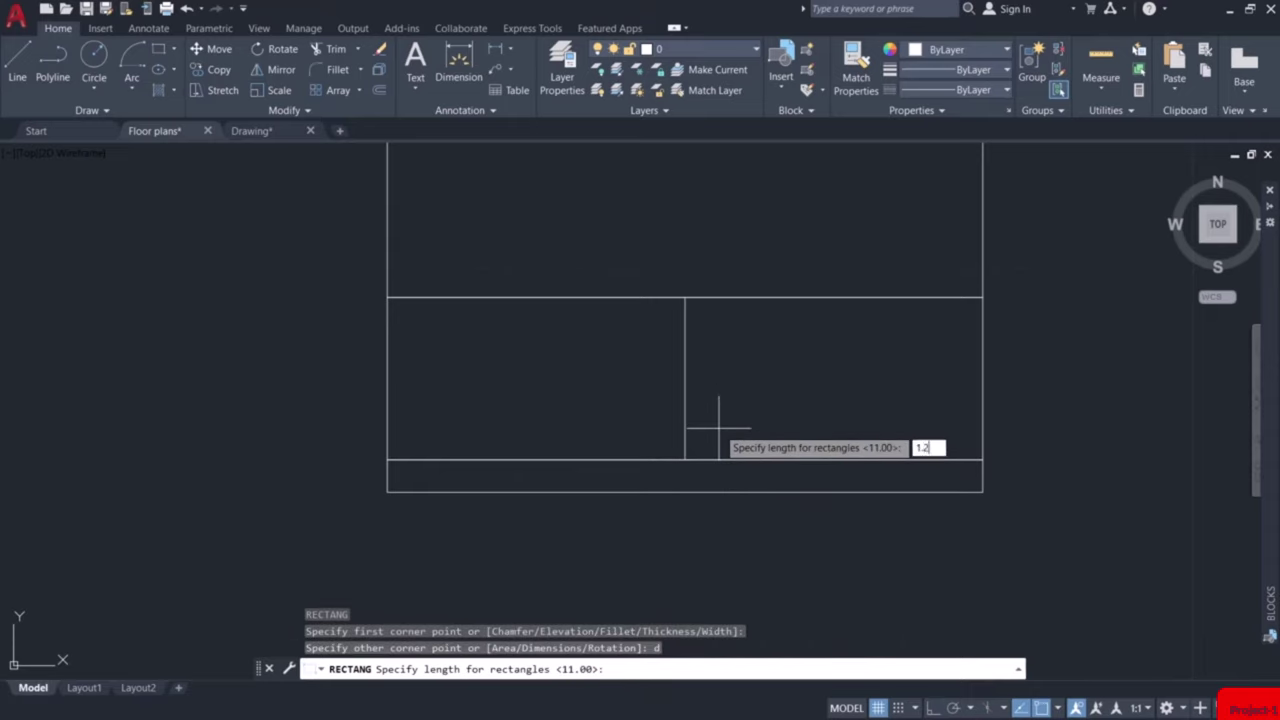
pyautogui.press('Return')
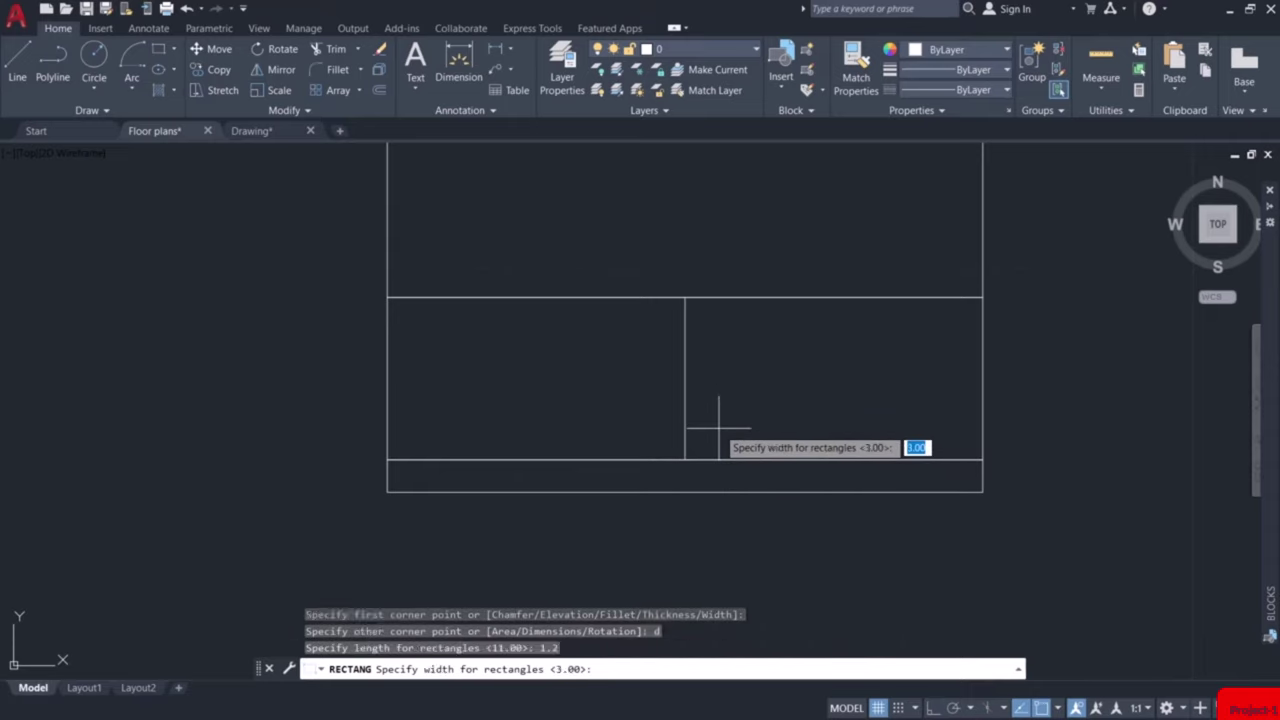
pyautogui.write('2.1')
pyautogui.press('Return')
pyautogui.click(789, 385)
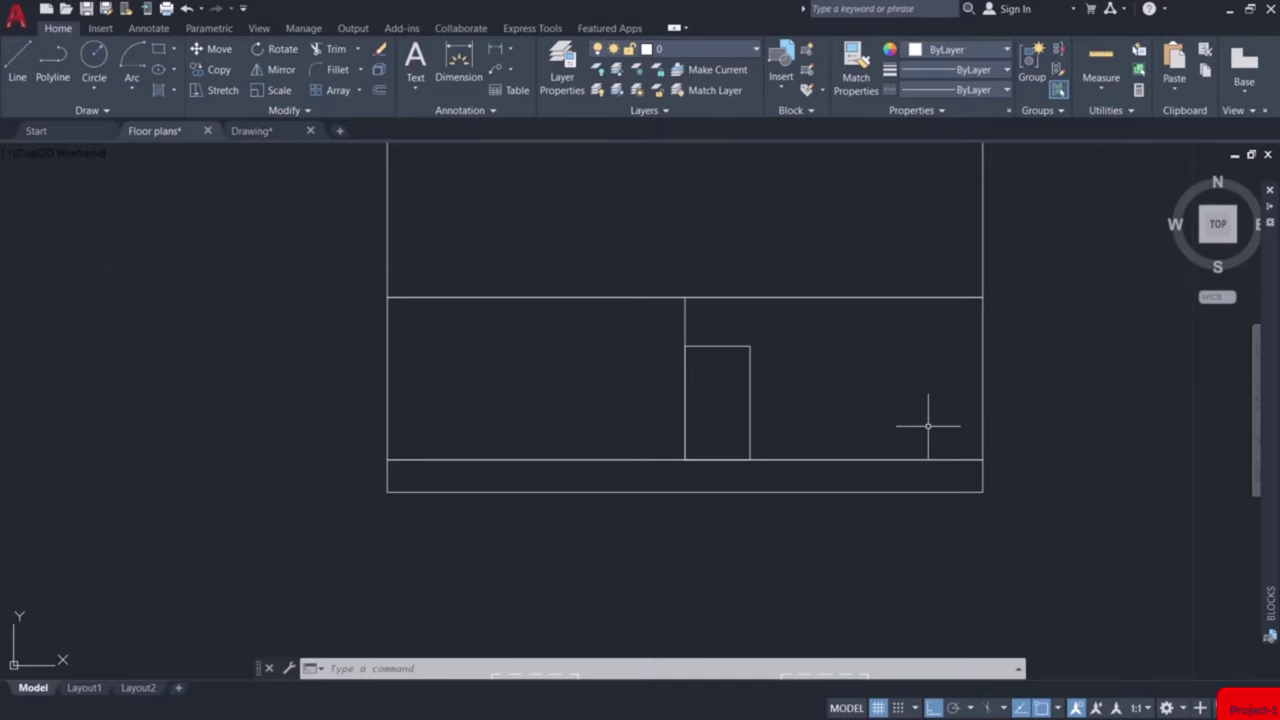
# Measure the horizontal distance in the ground floor plan between the main door opening and the living room's front window.
pyautogui.scroll(-5, 920, 443)
pyautogui.moveTo(920, 547); pyautogui.dragTo(880, 253, button='middle')
pyautogui.scroll(4, 868, 550)
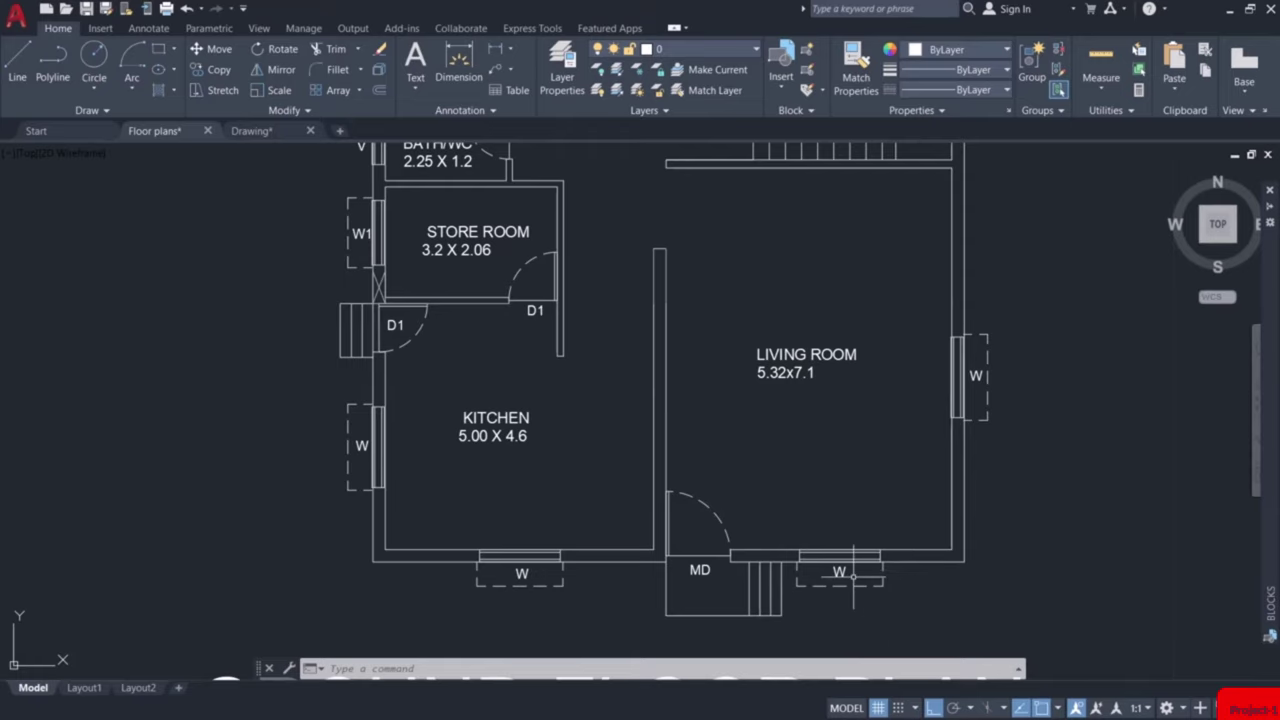
pyautogui.click(494, 49)
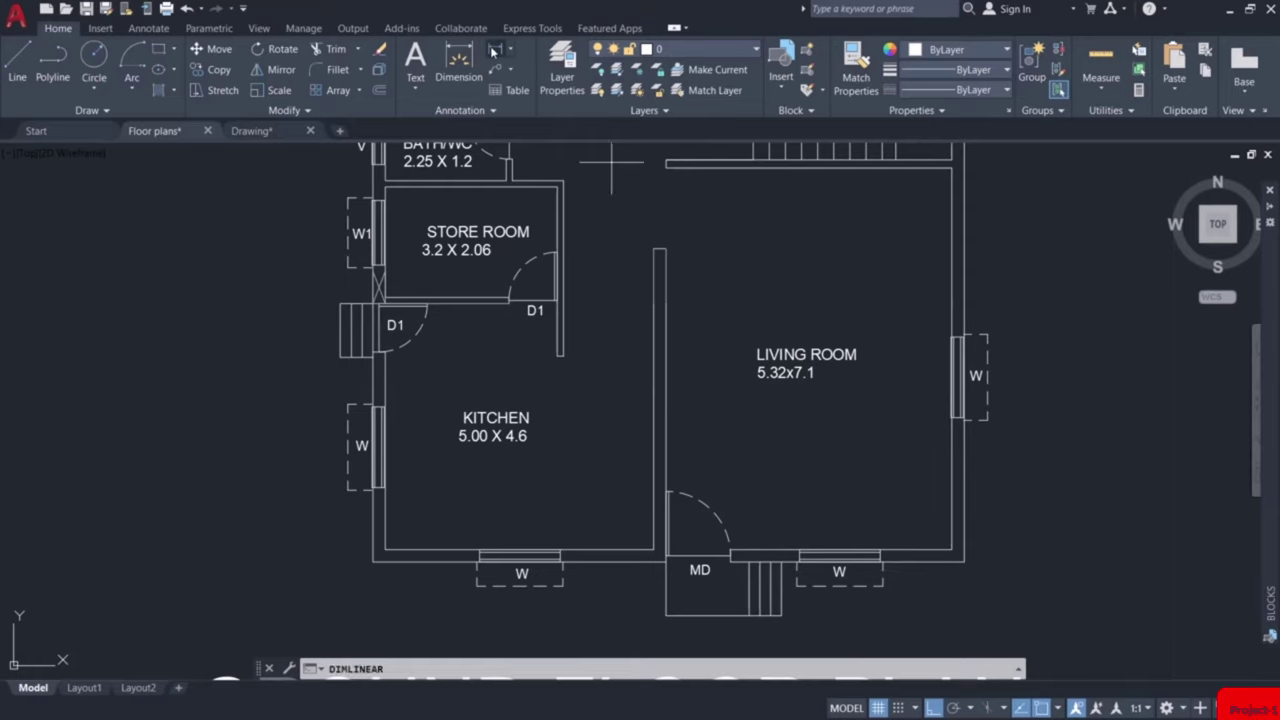
pyautogui.scroll(4, 731, 548)
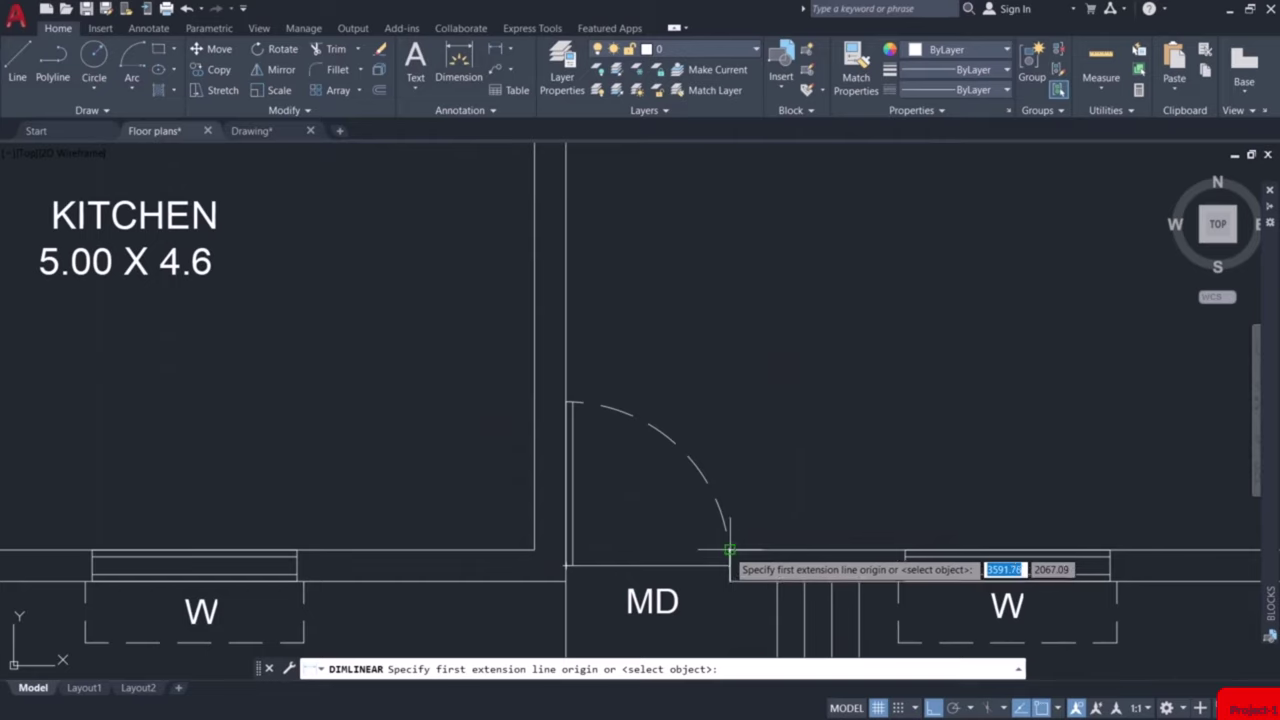
pyautogui.click(760, 550)
pyautogui.click(905, 550)
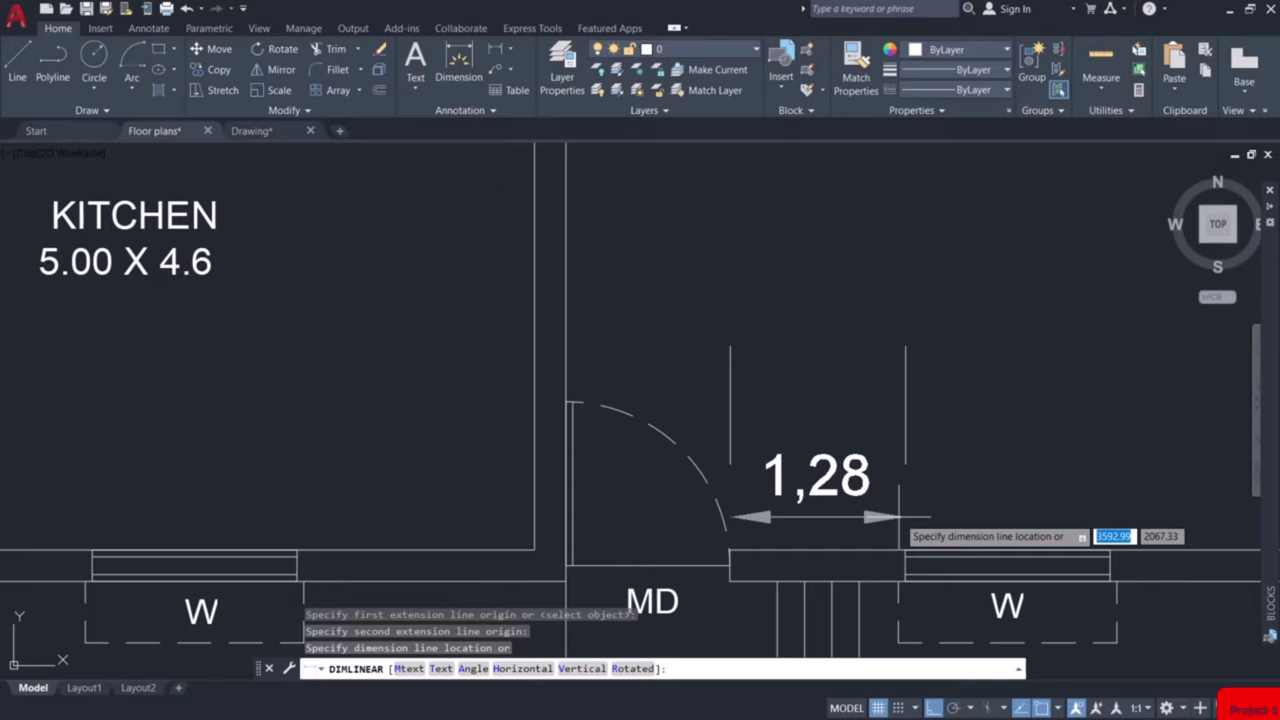
pyautogui.press('Escape')
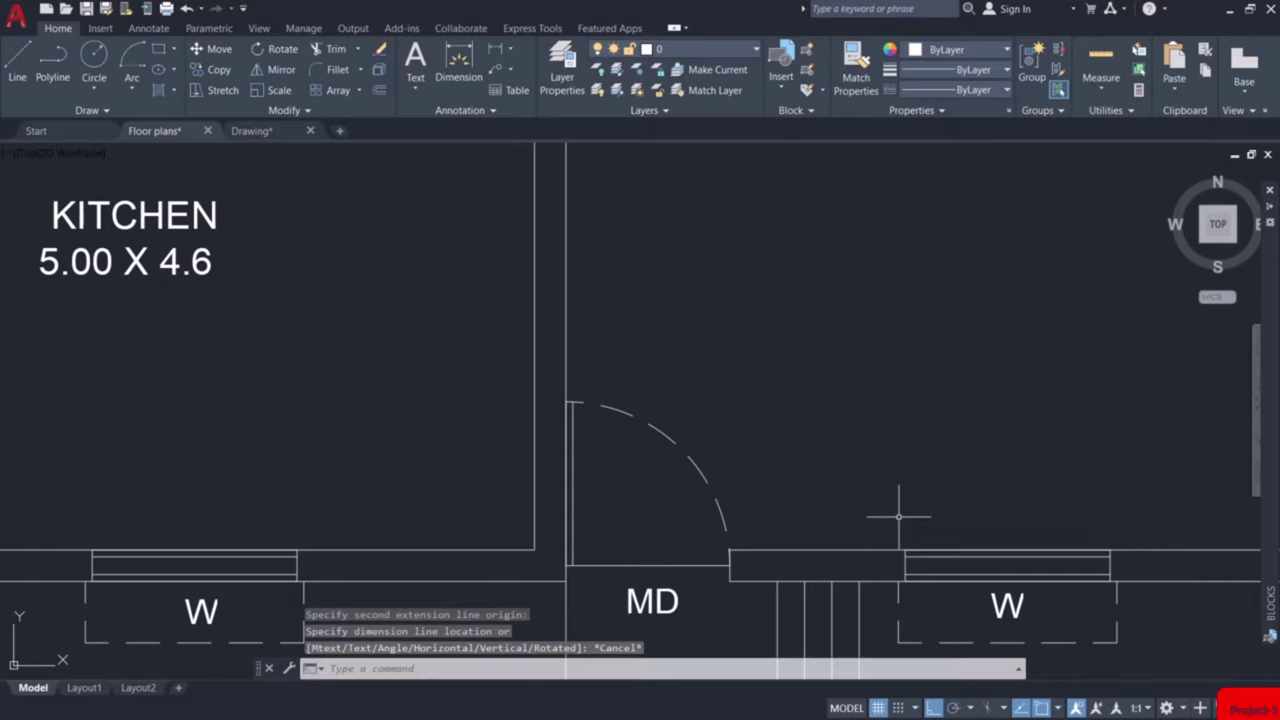
# Draw a horizontal line 1.28 long to the right from the upper-right corner of the elevation's main door.
pyautogui.scroll(5, 743, 437)
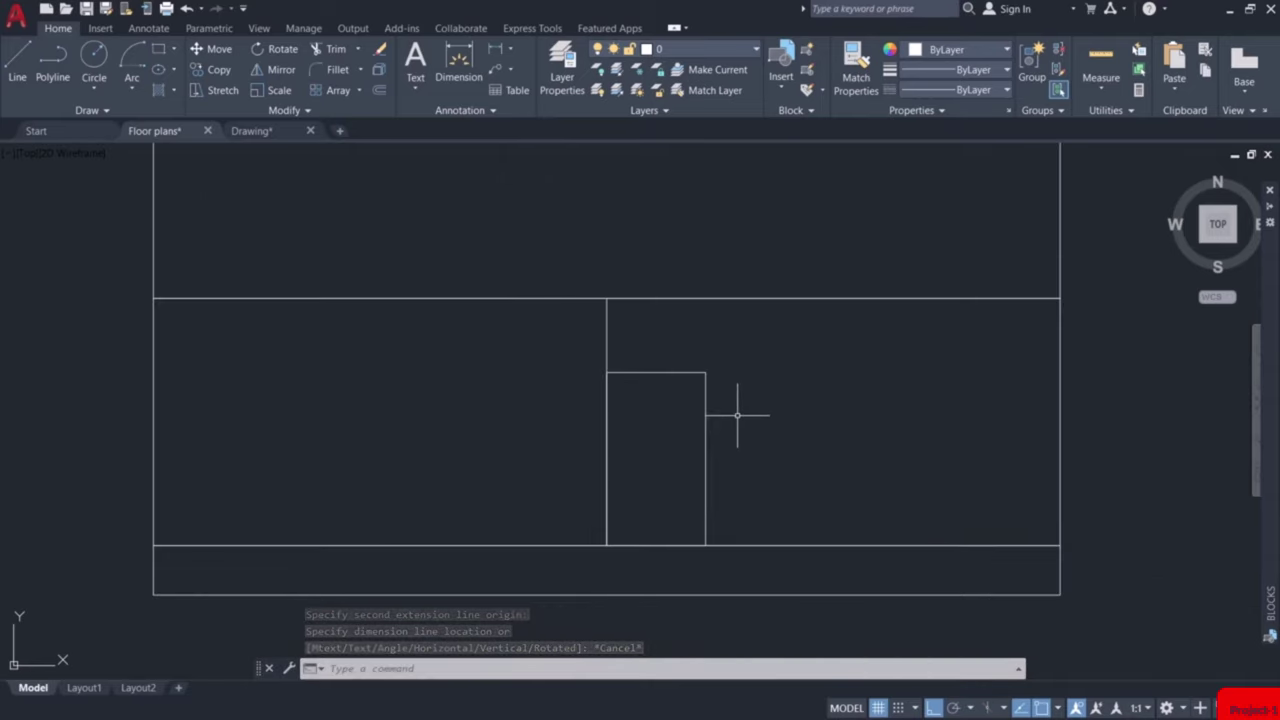
pyautogui.write('l')
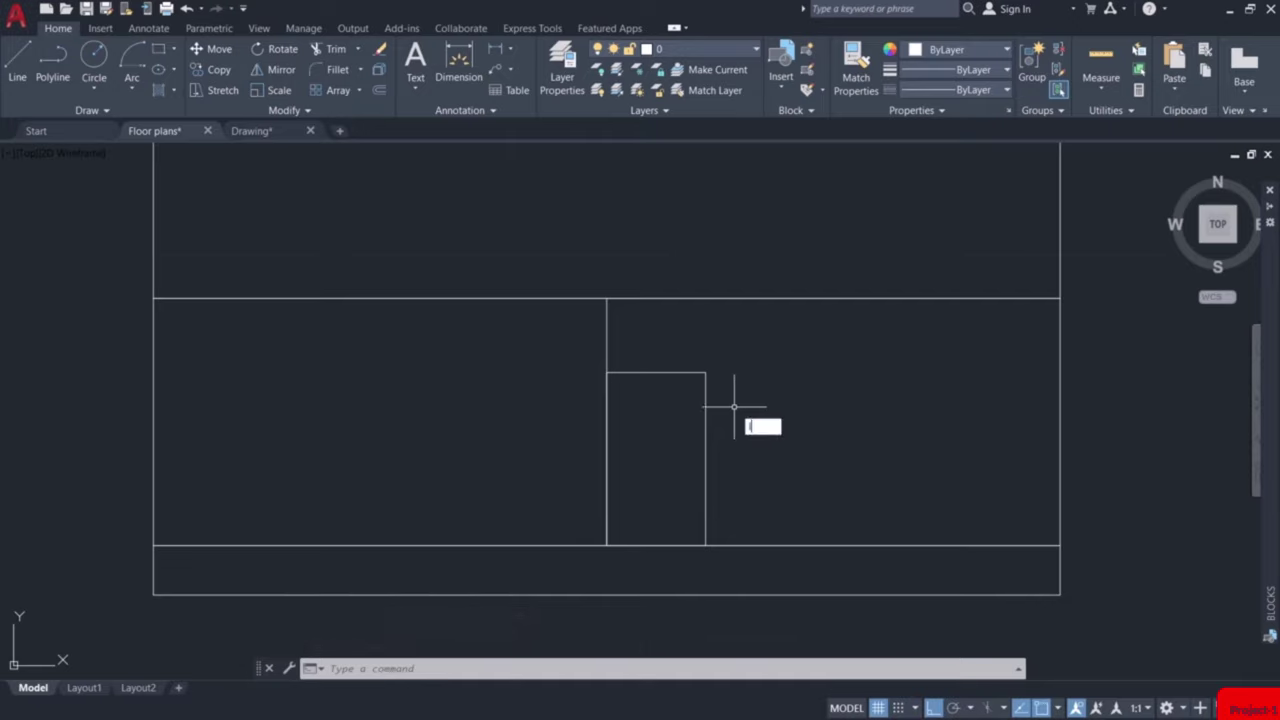
pyautogui.press('Return')
pyautogui.click(706, 372)
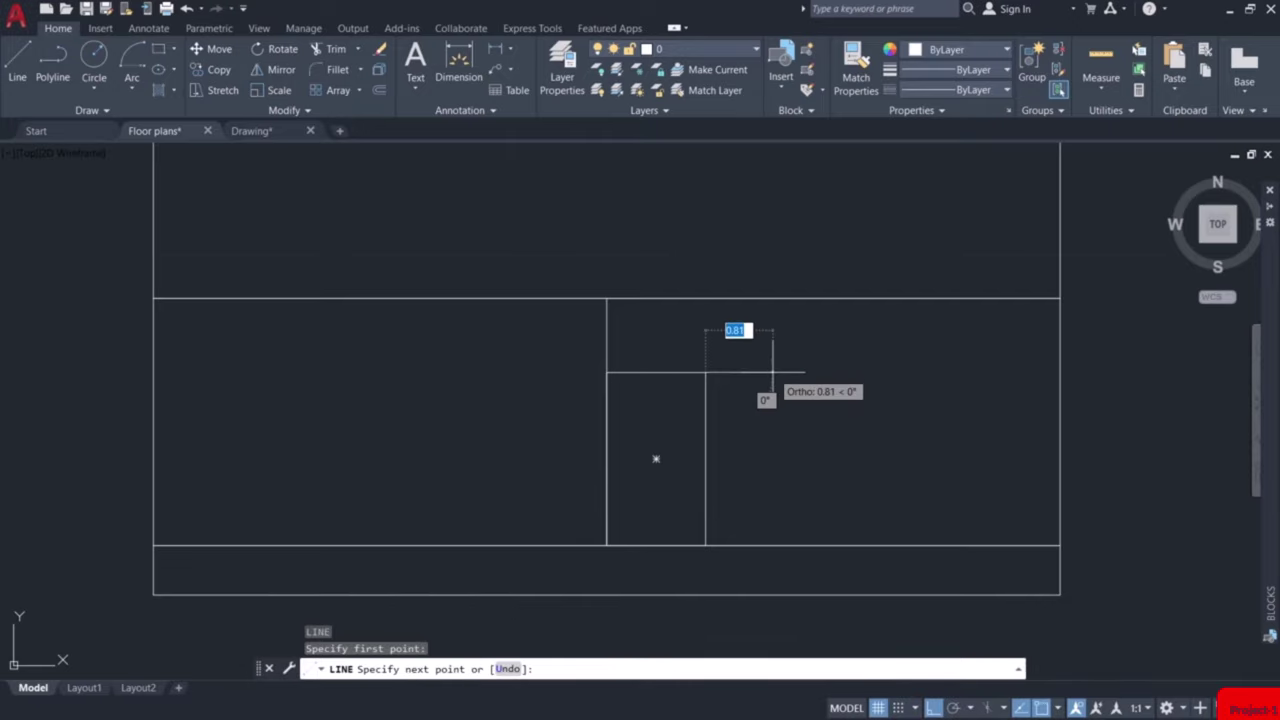
pyautogui.write('1.28')
pyautogui.press('Return')
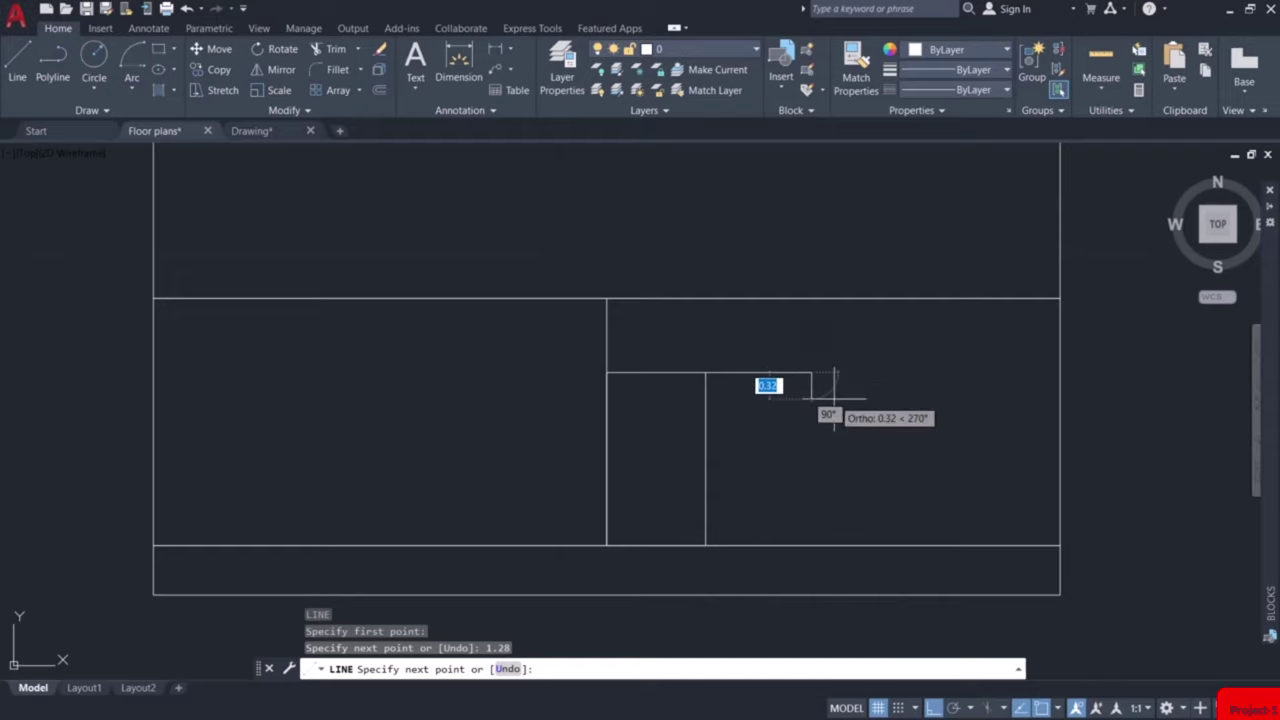
pyautogui.press('Return')
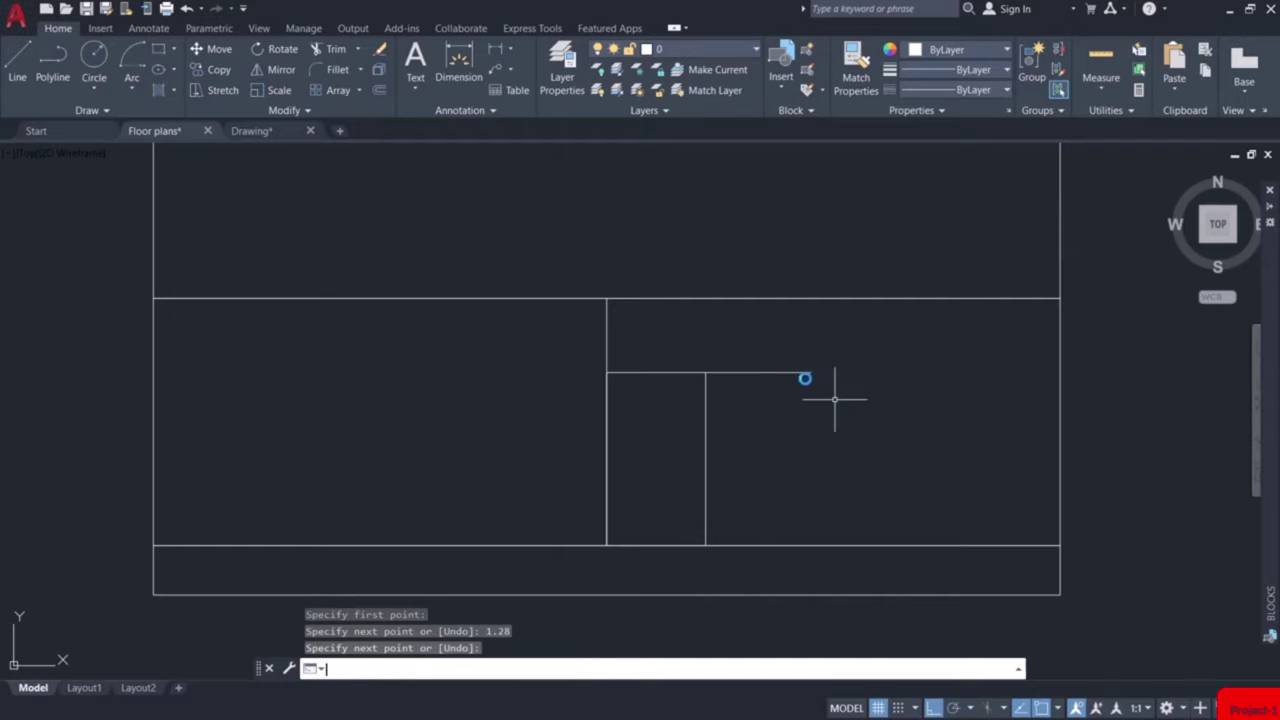
# Draw a 1.6 by 0.07 rectangle to the right and downward from the free end of the horizontal line beside the door.
pyautogui.scroll(6, 814, 368)
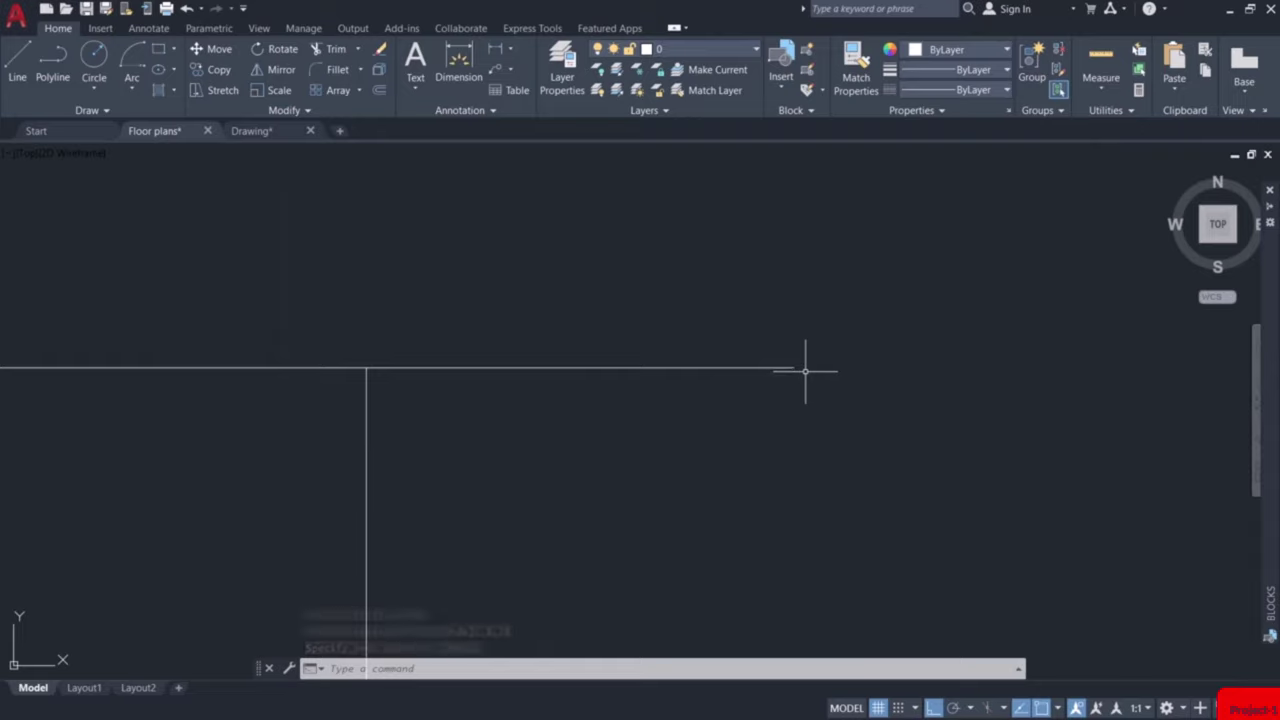
pyautogui.press('Escape')
pyautogui.moveTo(886, 416); pyautogui.dragTo(790, 356, button='middle')
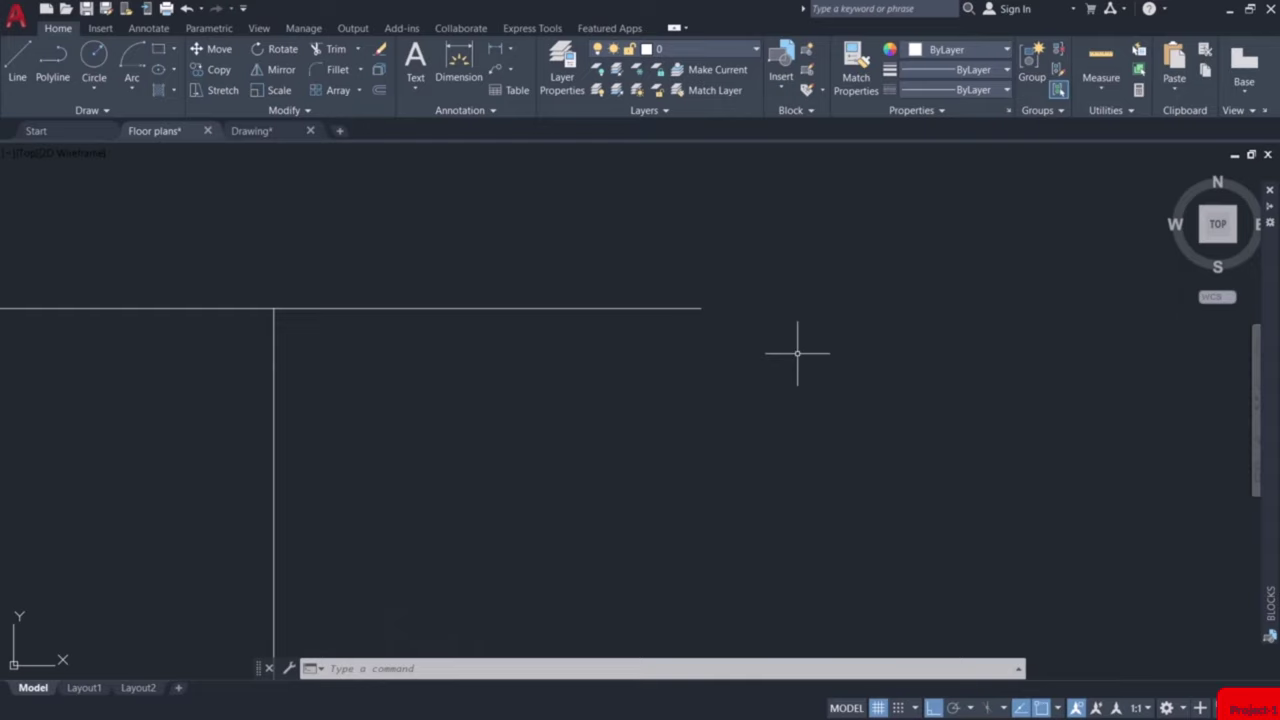
pyautogui.write('REC')
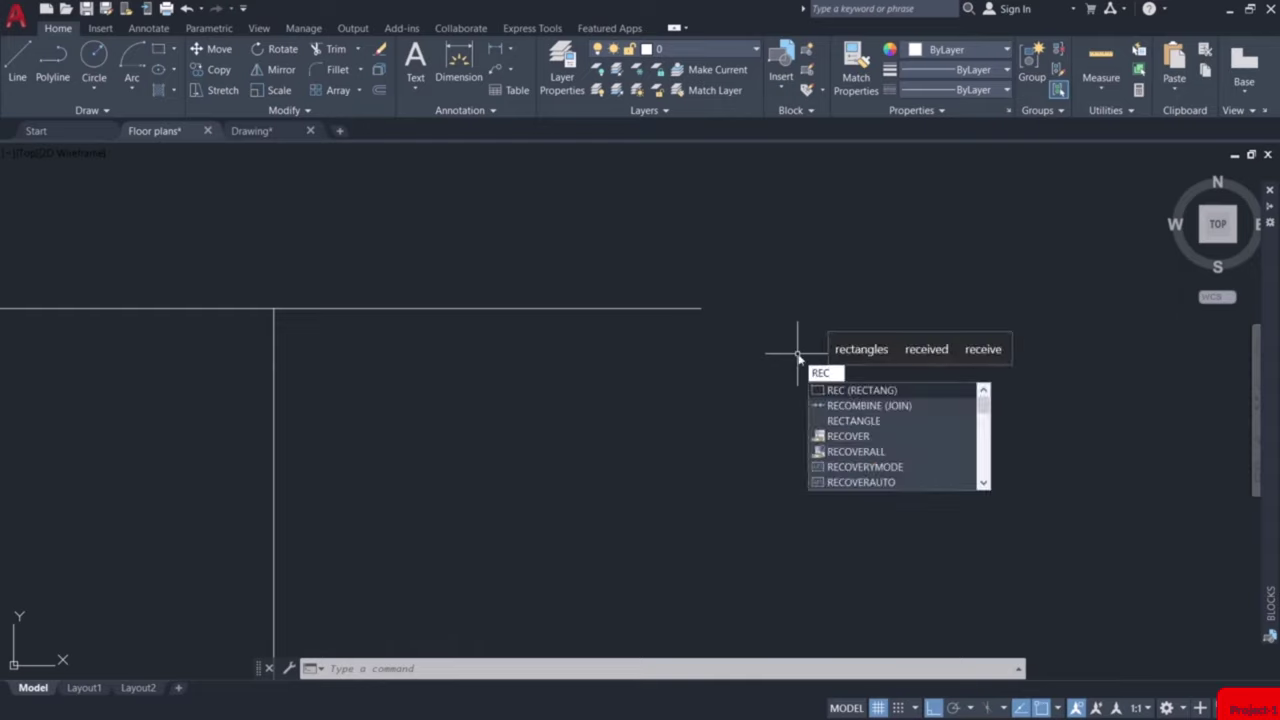
pyautogui.press('Return')
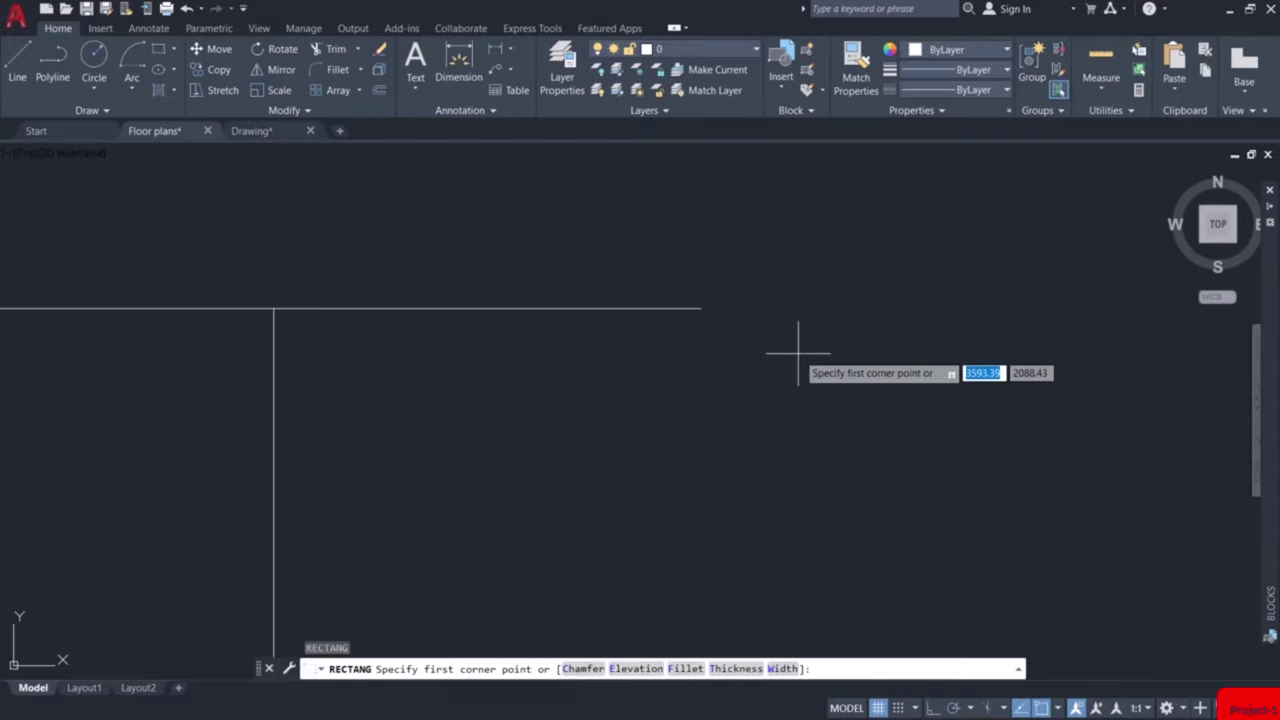
pyautogui.click(701, 308)
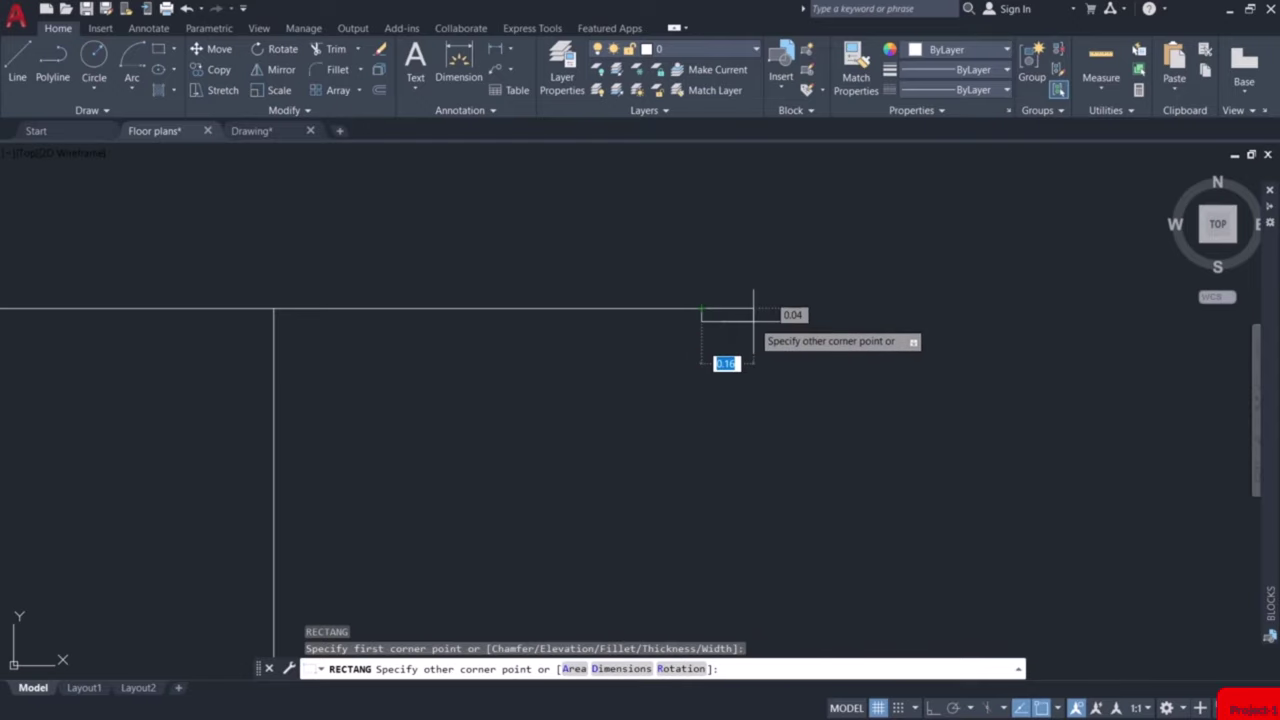
pyautogui.write('d')
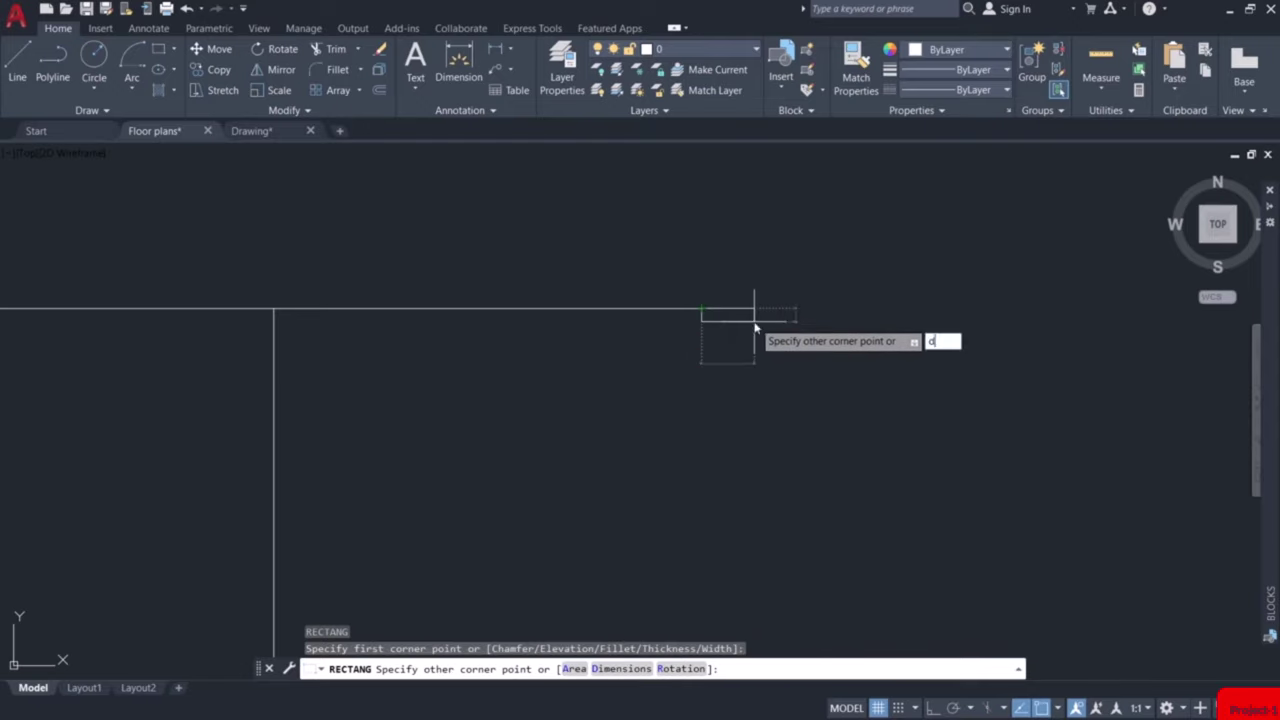
pyautogui.press('Return')
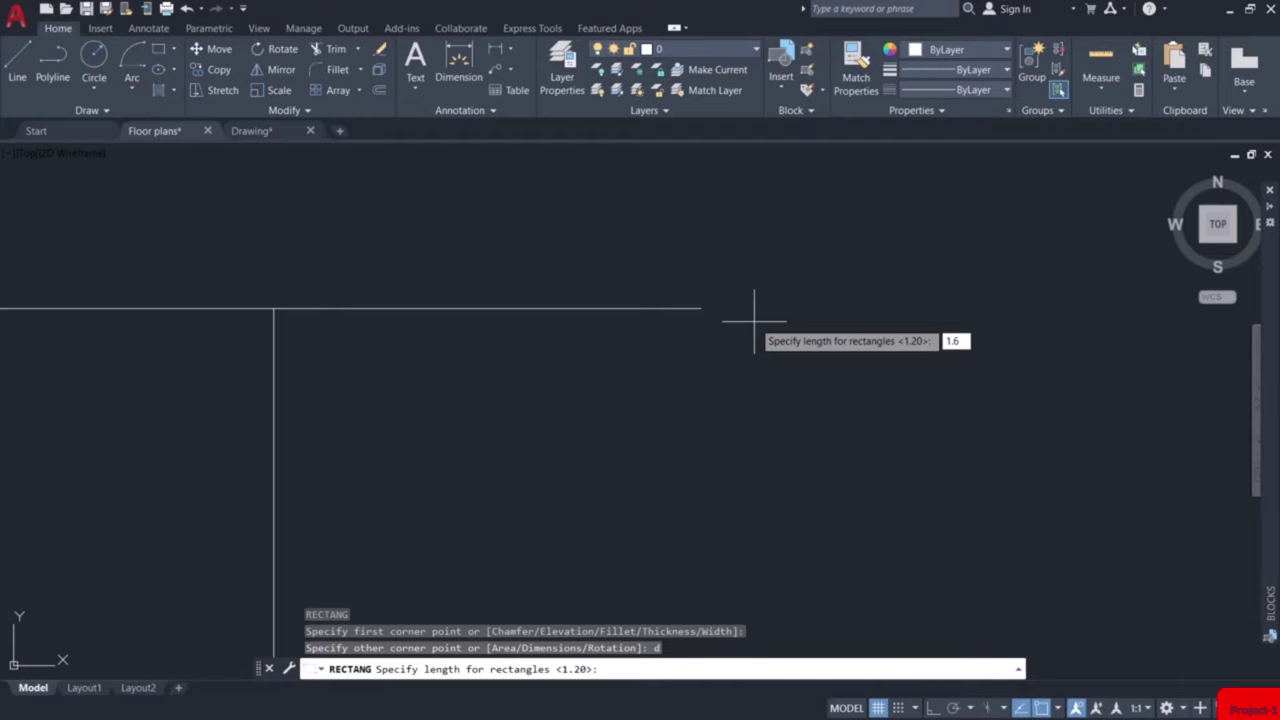
pyautogui.press('Return')
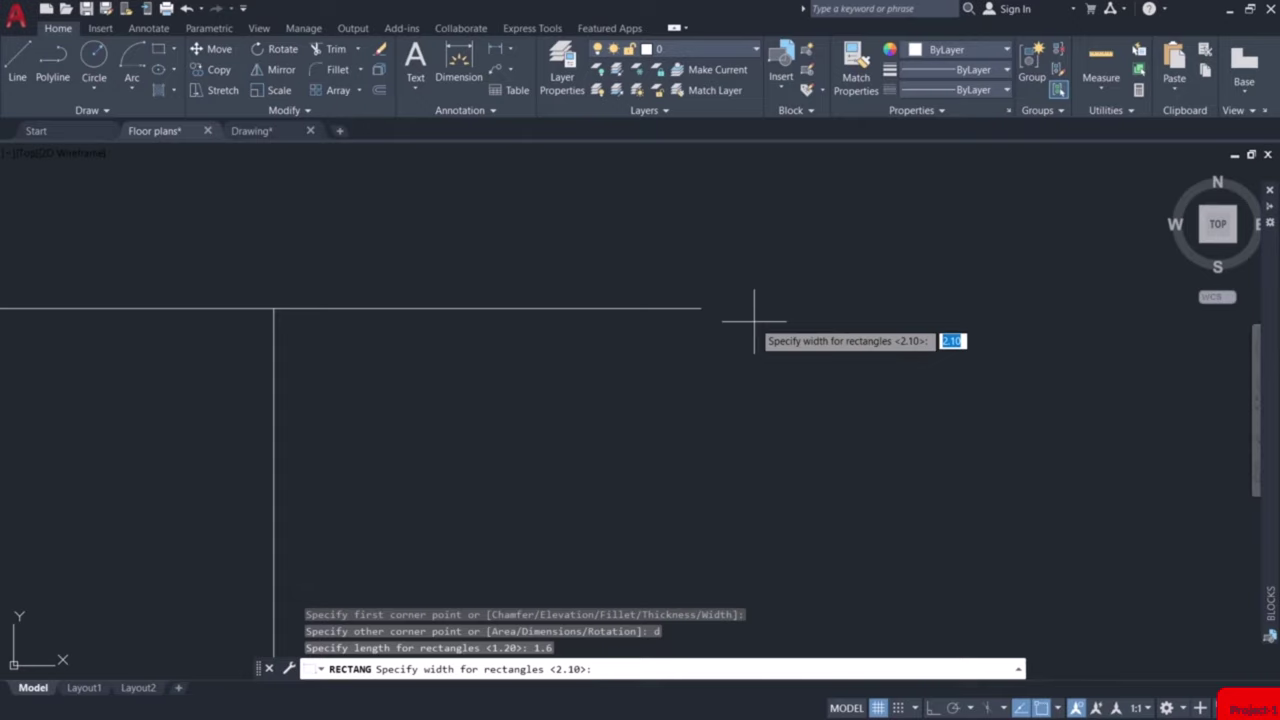
pyautogui.write('0.0')
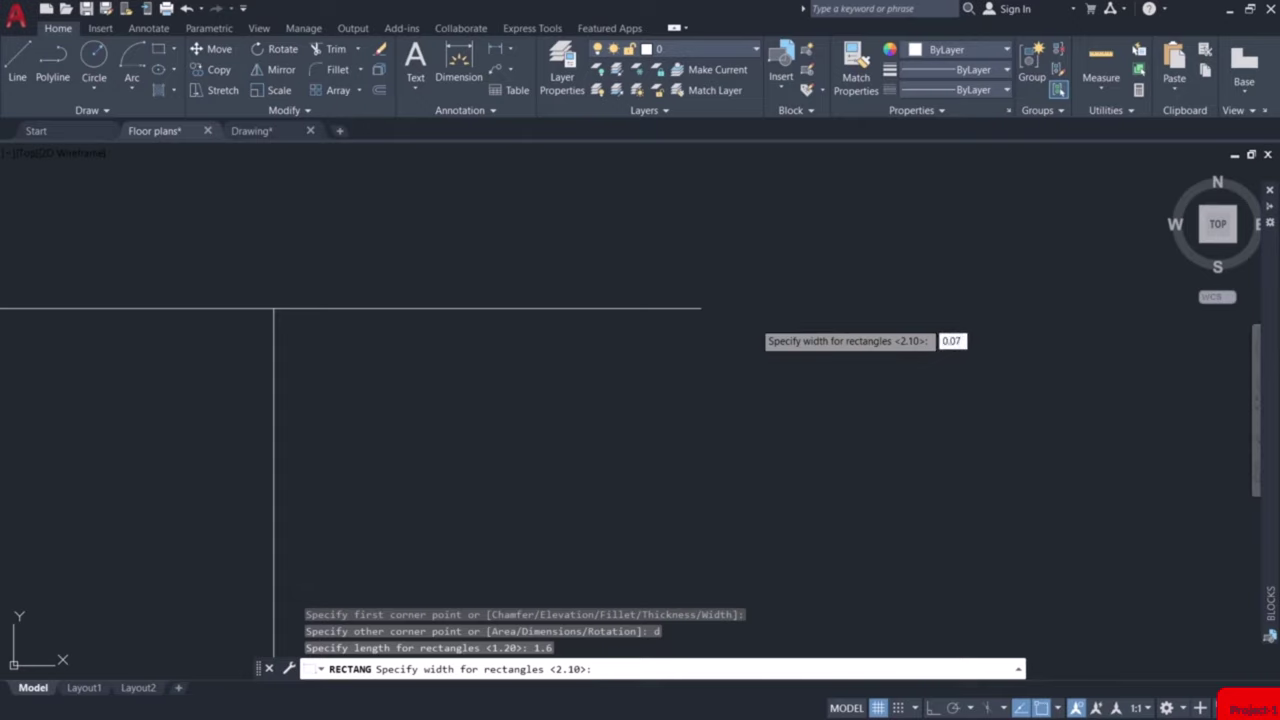
pyautogui.write('7')
pyautogui.press('Return')
pyautogui.click(1154, 395)
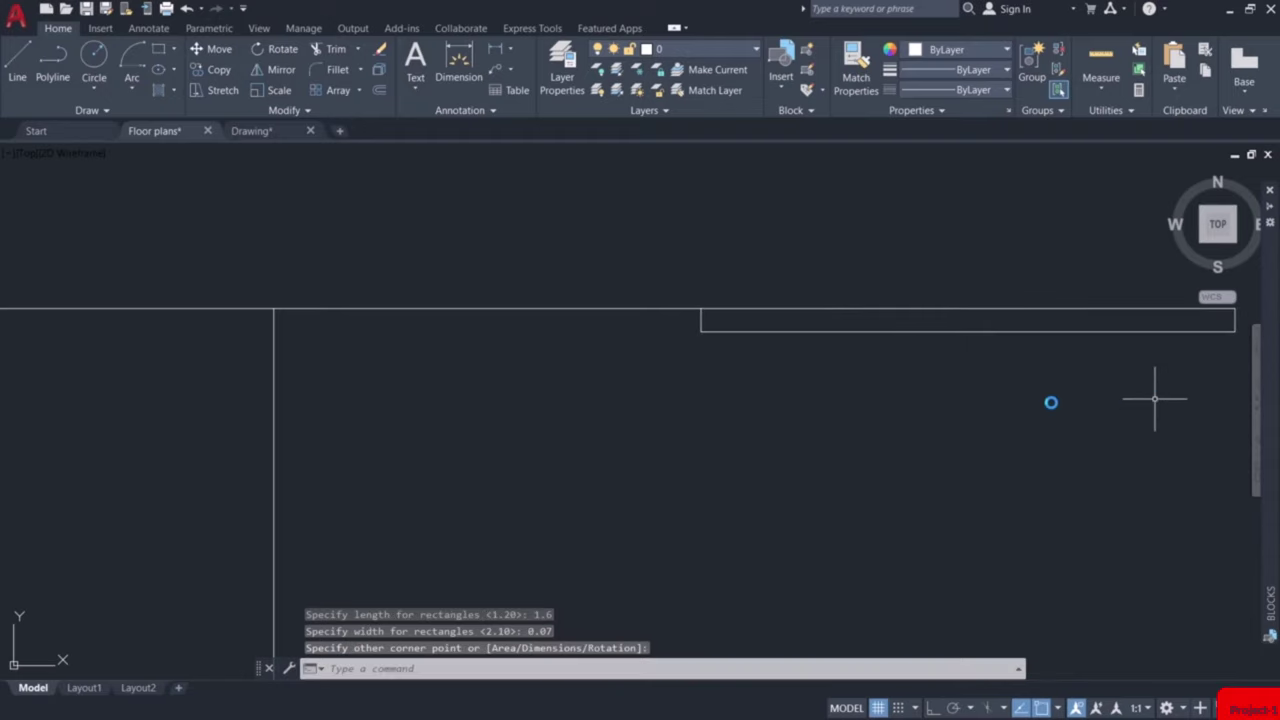
# From the thin rectangle's lower-left corner, draw connected line segments 0.05 to the right along its edge and 1.2 straight down.
pyautogui.moveTo(1060, 403)
pyautogui.mouseDown(button='middle')
pyautogui.moveTo(920, 375)
pyautogui.moveTo(857, 346)
pyautogui.mouseUp(button='middle')
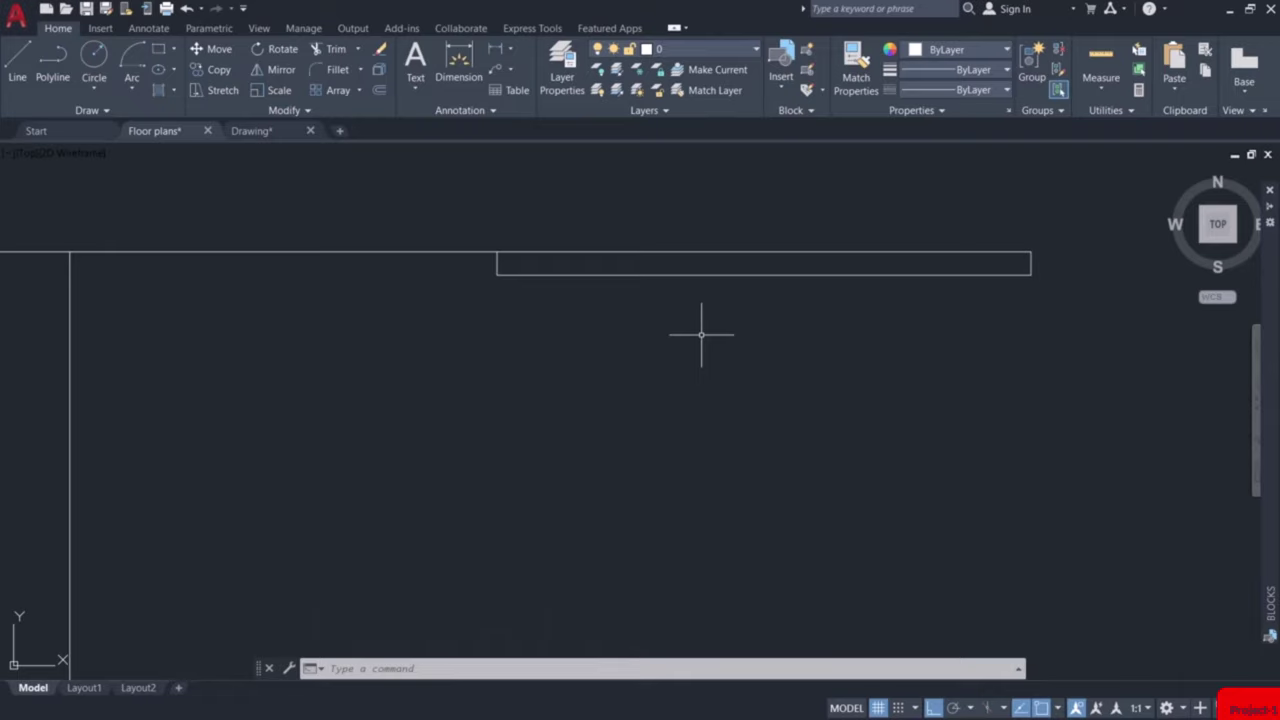
pyautogui.write('l')
pyautogui.press('Return')
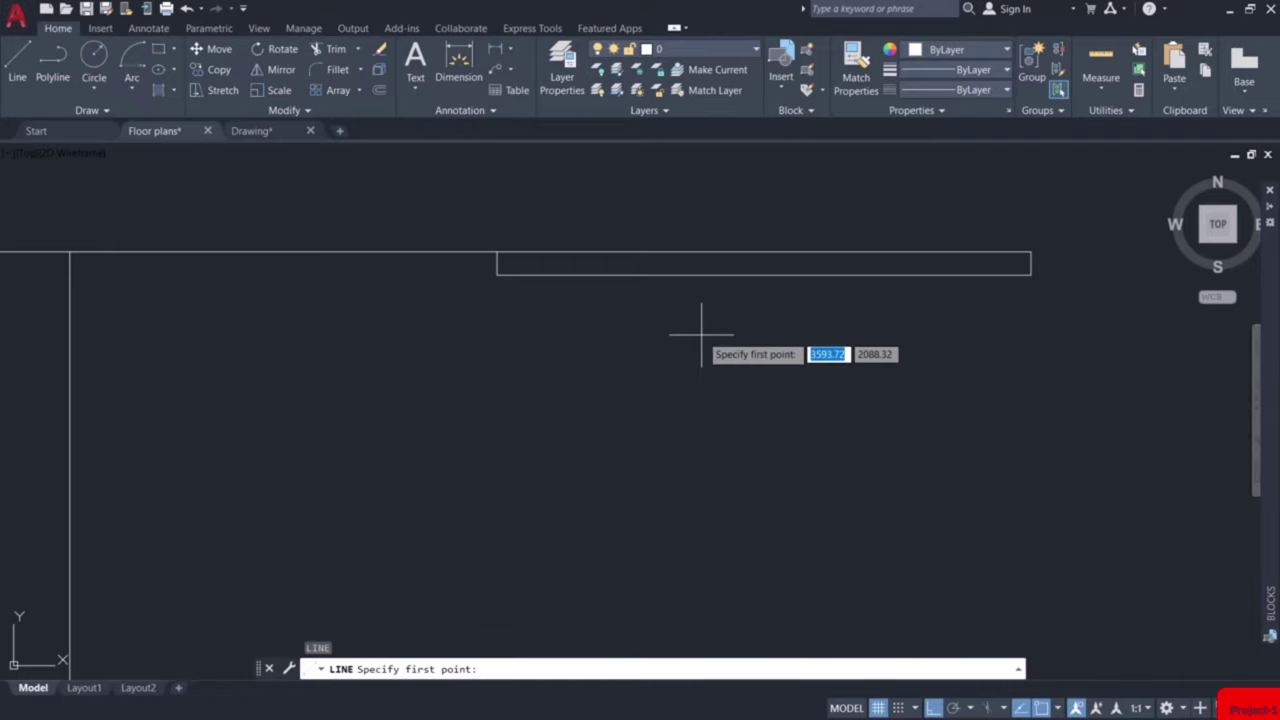
pyautogui.click(497, 274)
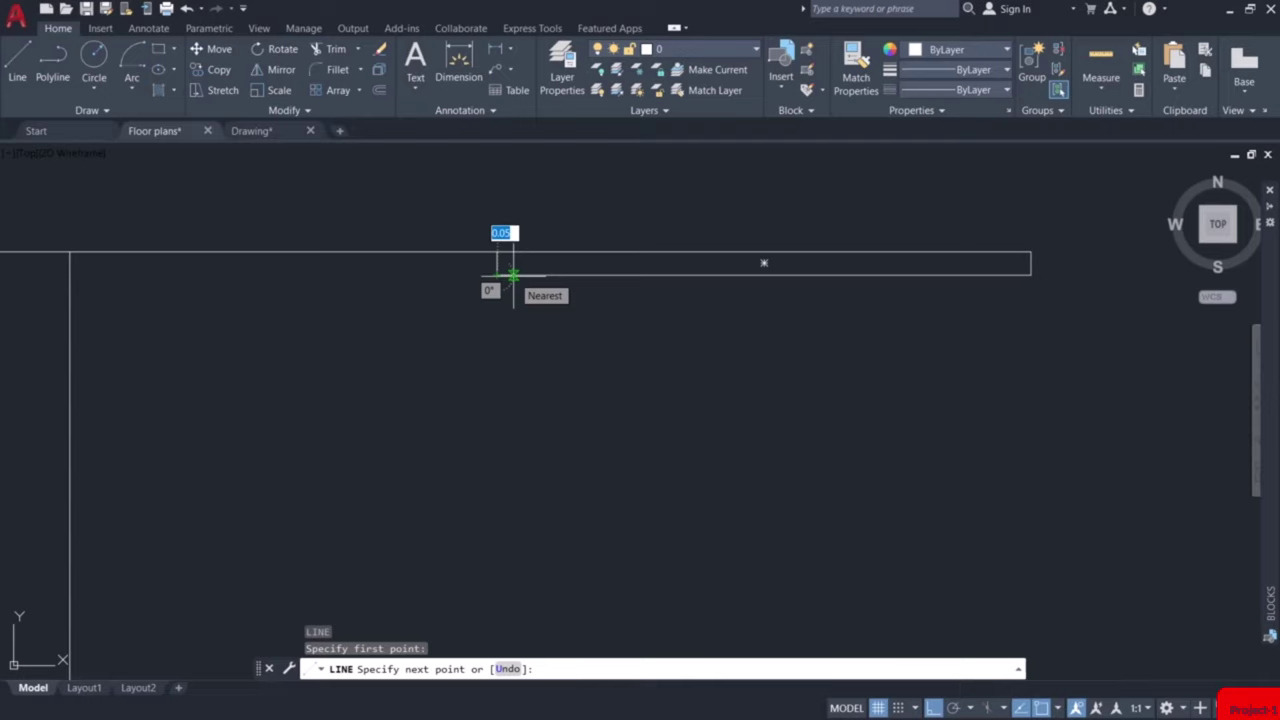
pyautogui.write('0.05')
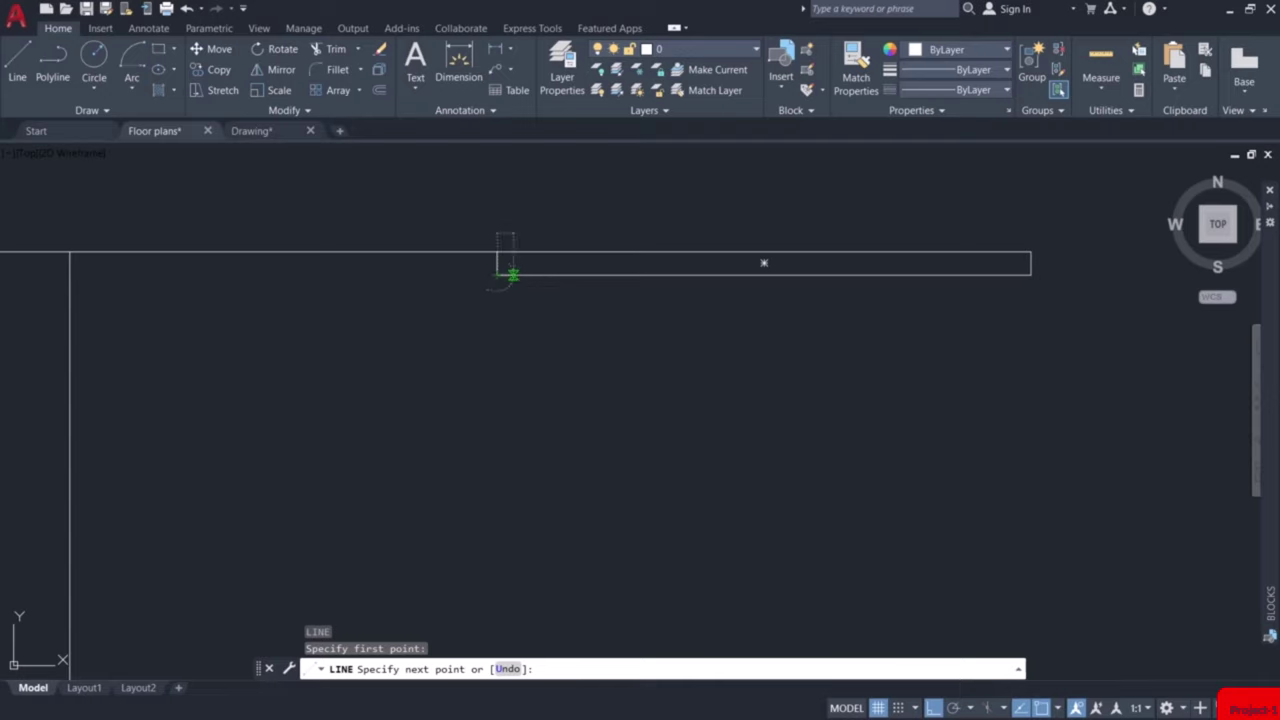
pyautogui.press('Return')
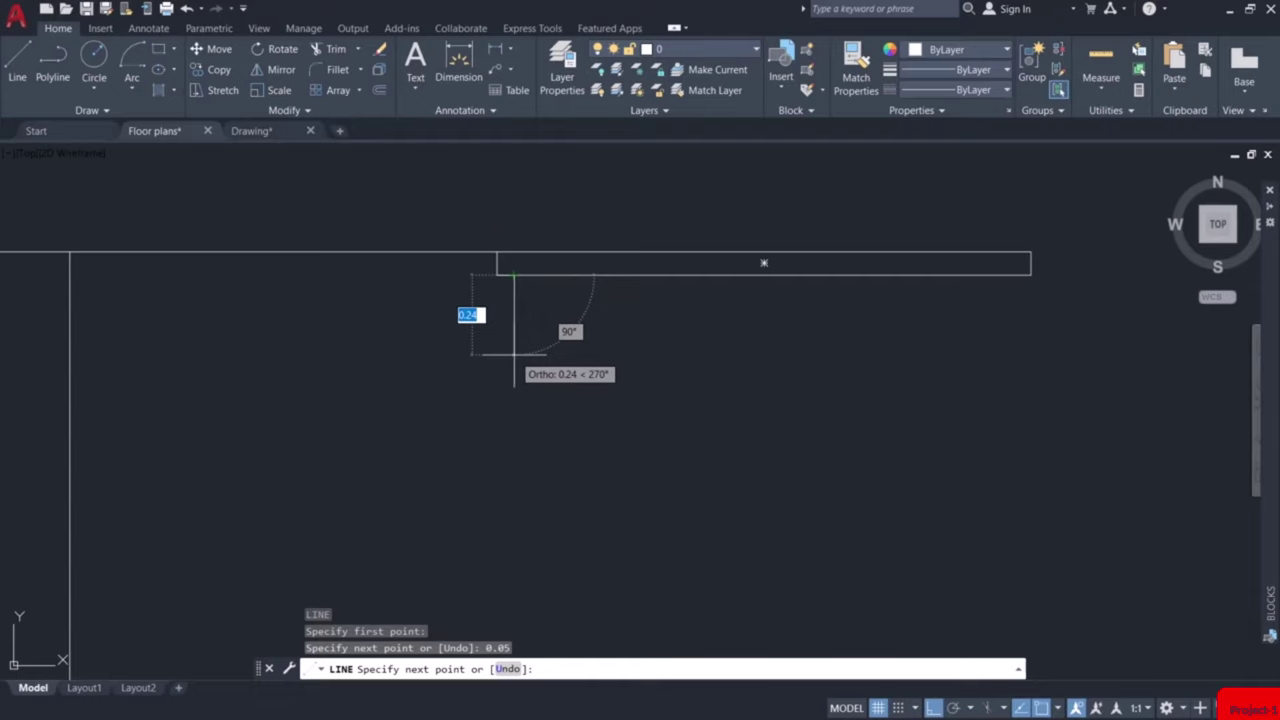
pyautogui.write('1')
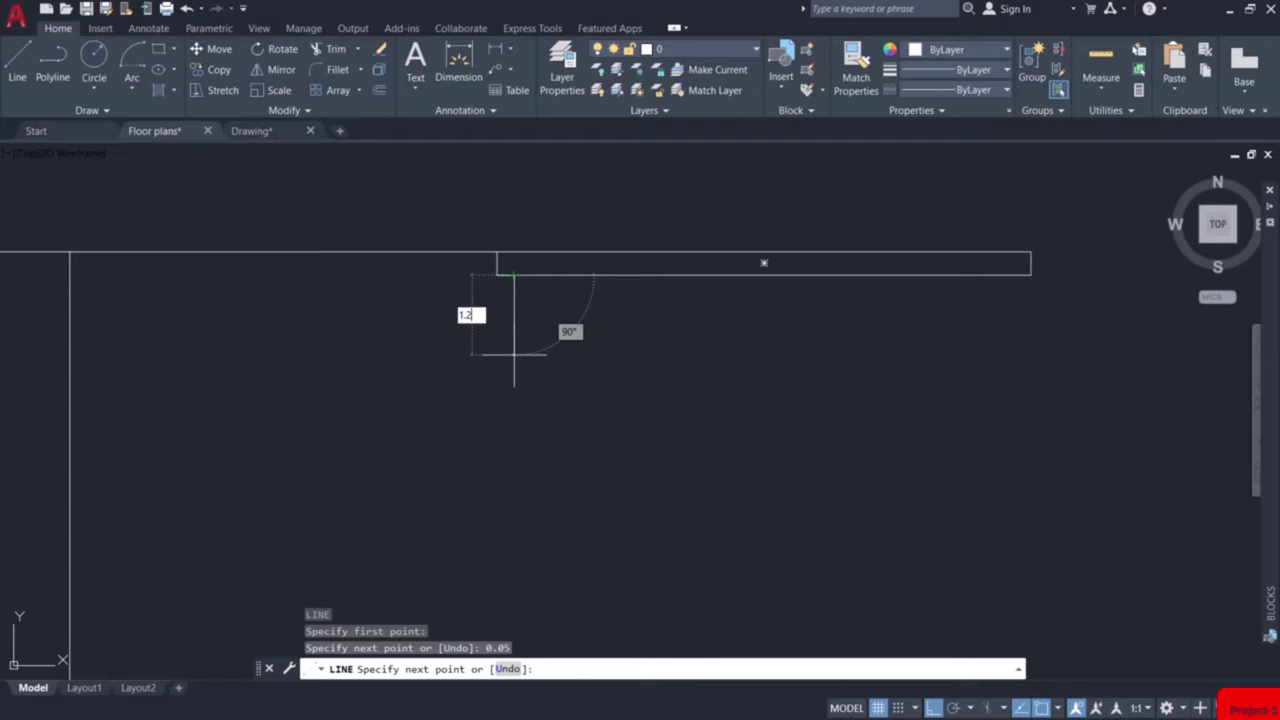
pyautogui.write('.2')
pyautogui.press('Return')
# Continue the window outline with a line 1.5 to the right and one vertically up to the thin rectangle's lower edge.
pyautogui.scroll(2, 589, 332)
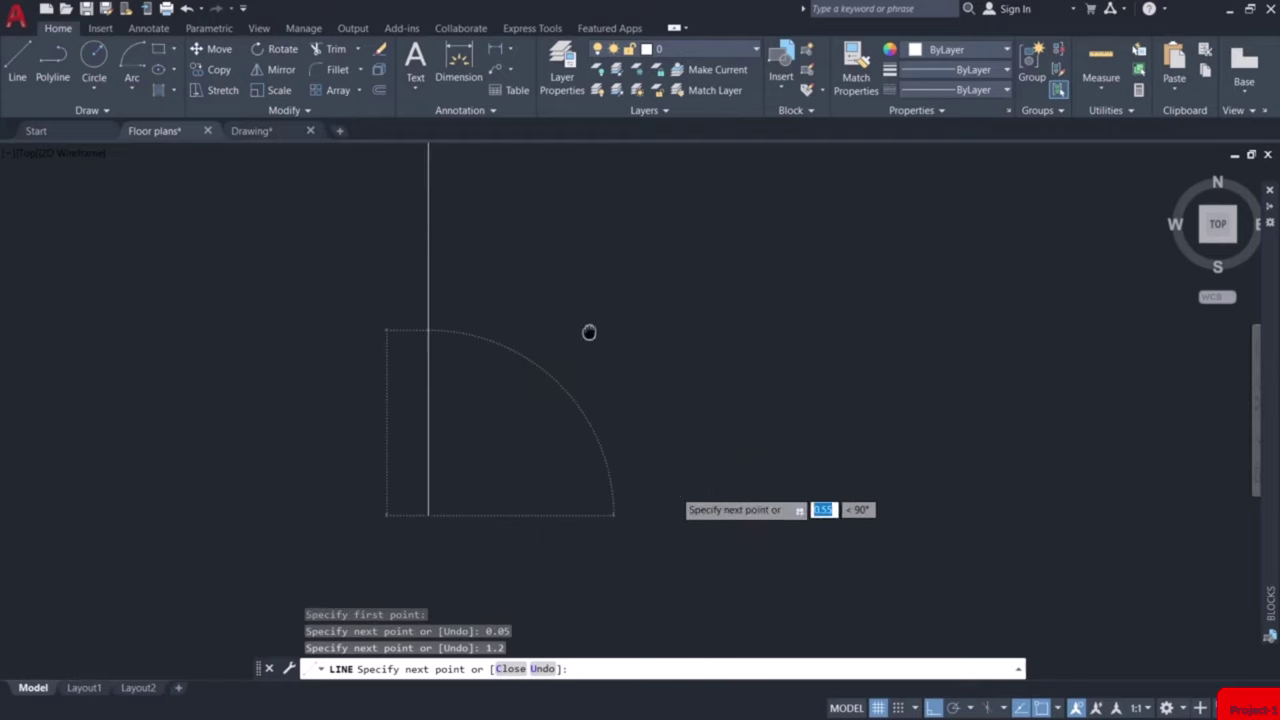
pyautogui.moveTo(829, 457); pyautogui.dragTo(923, 531, button='middle')
pyautogui.scroll(2, 923, 531)
pyautogui.scroll(-2, 925, 531)
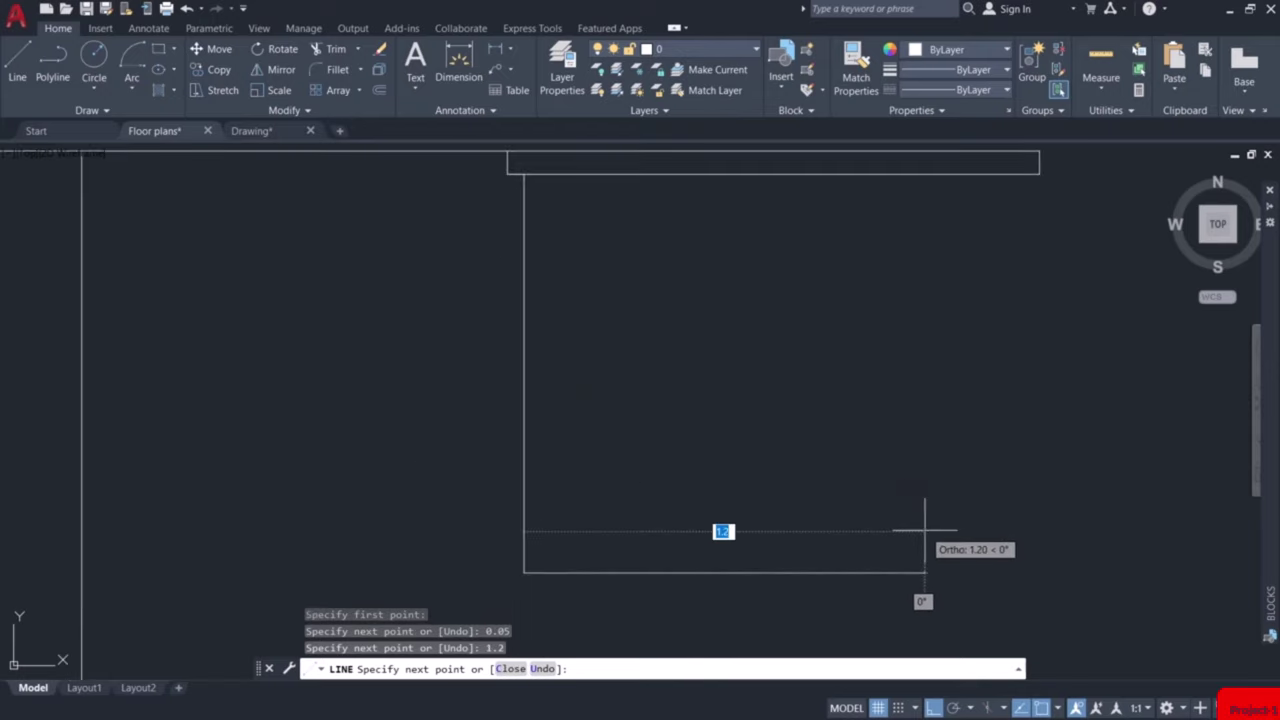
pyautogui.write('1.5')
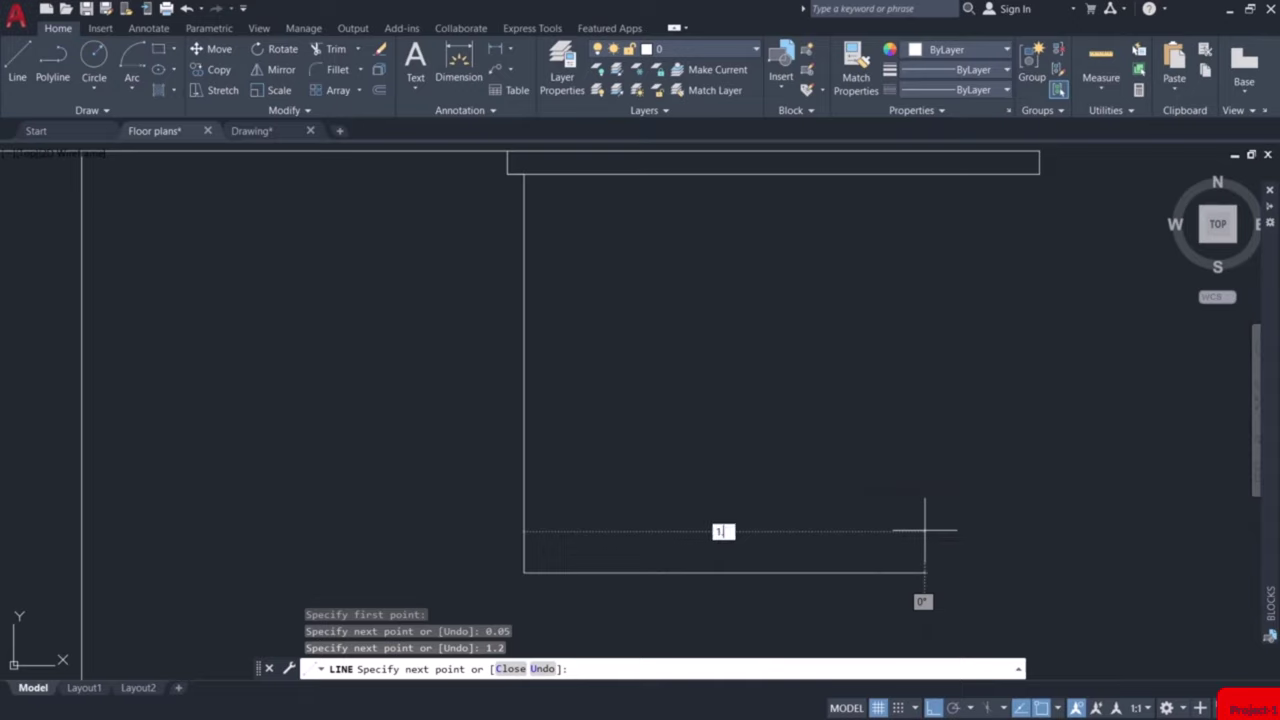
pyautogui.press('Return')
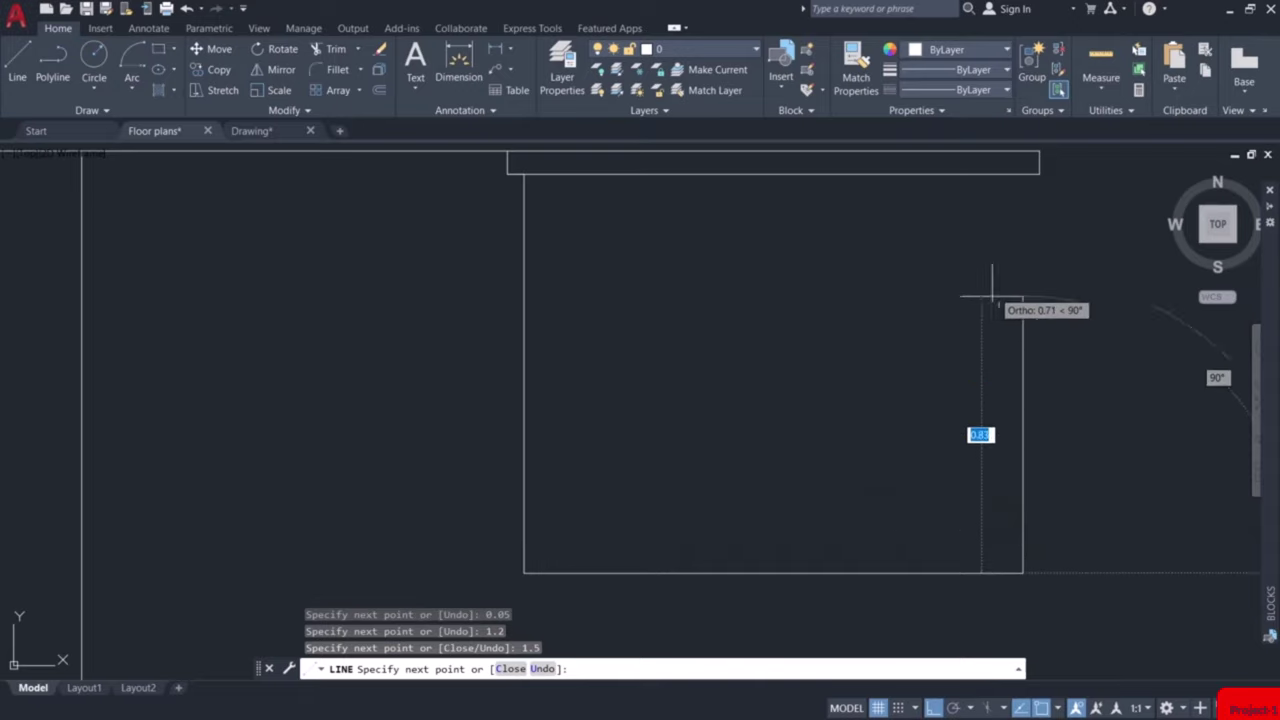
pyautogui.click(1023, 174)
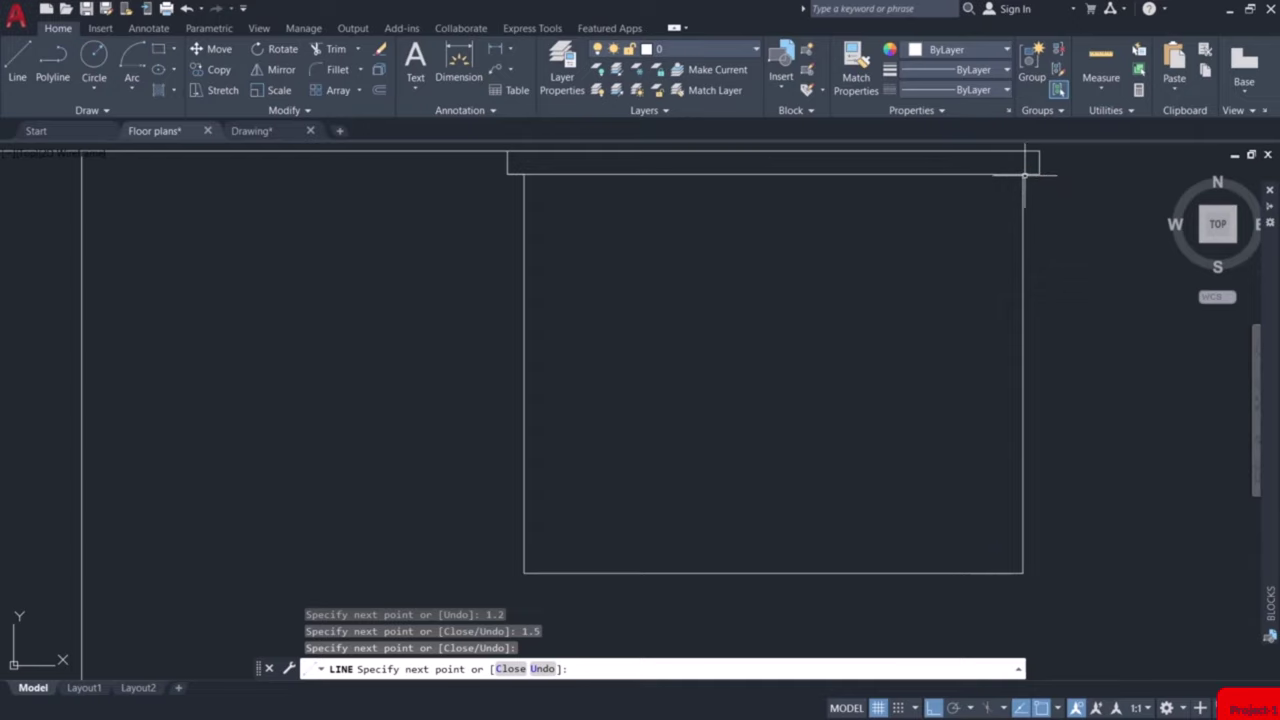
pyautogui.press('Escape')
# Divide the window with a vertical line from the midpoint of its bottom edge up to its top edge.
pyautogui.press('space')
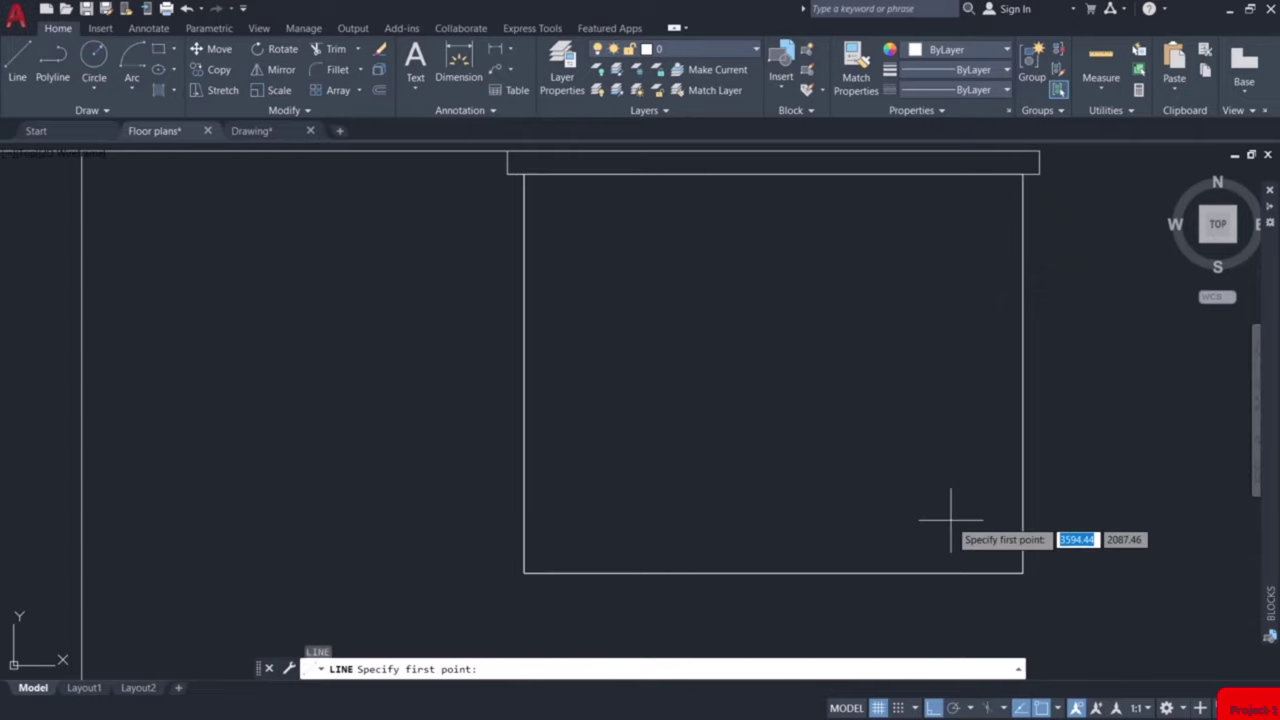
pyautogui.click(773, 573)
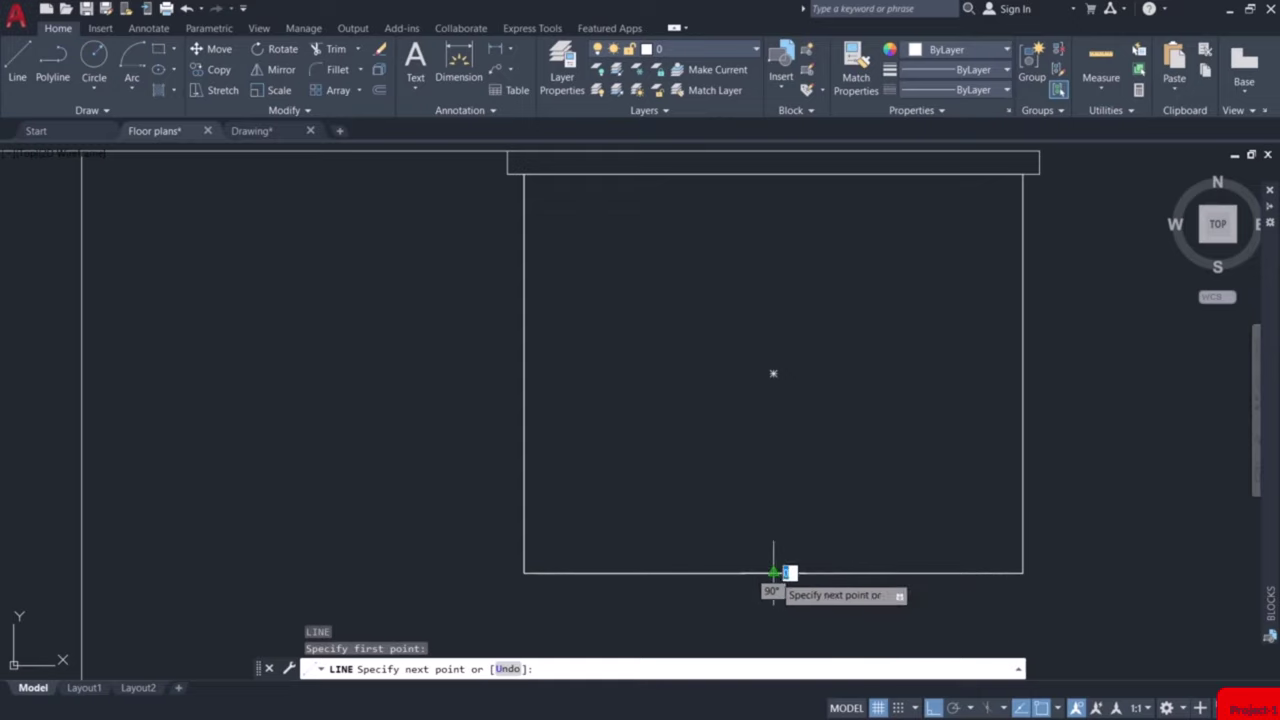
pyautogui.click(773, 173)
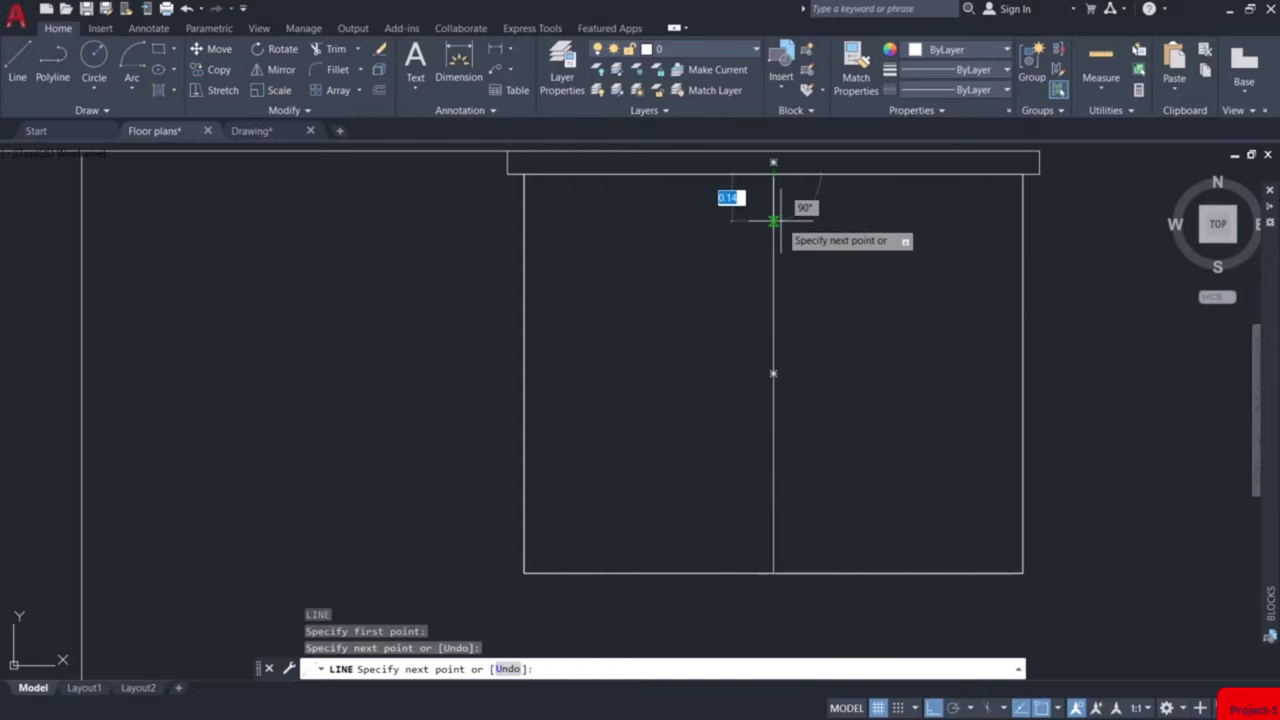
pyautogui.press('Escape')
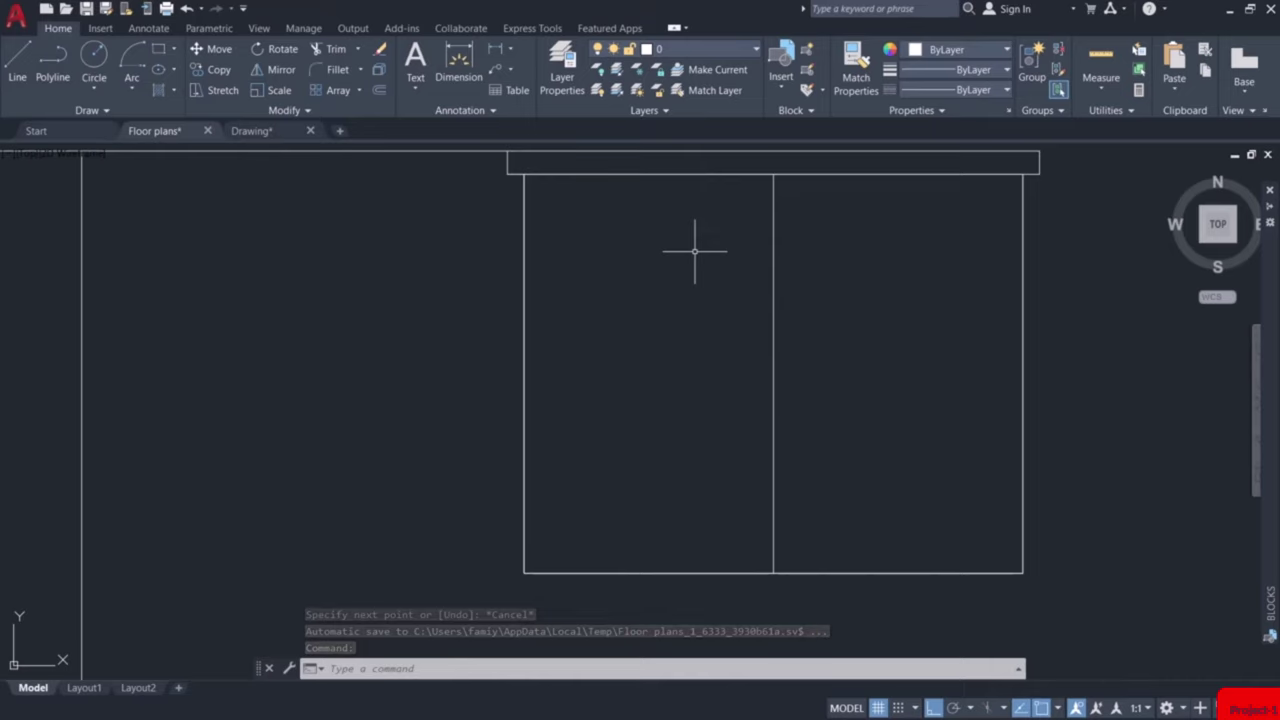
# Draw a rectangle corner to corner over each of the window's two halves.
pyautogui.write('rec')
pyautogui.press('Return')
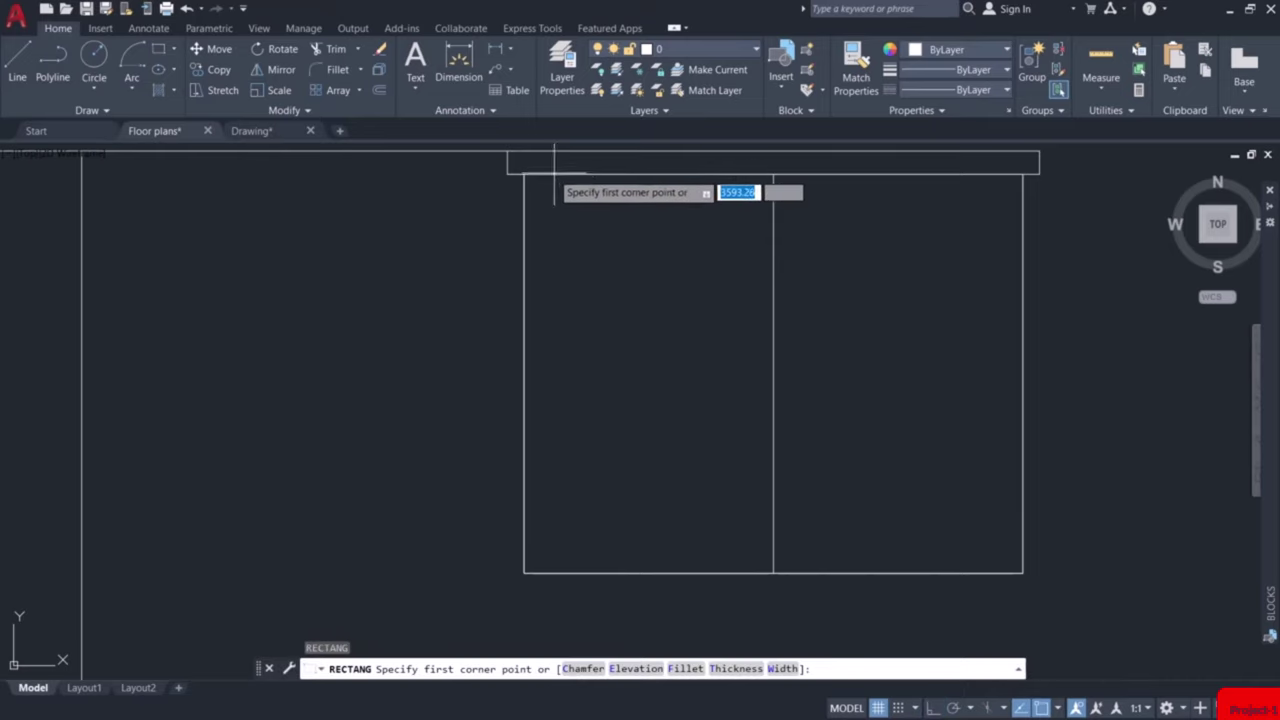
pyautogui.click(524, 175)
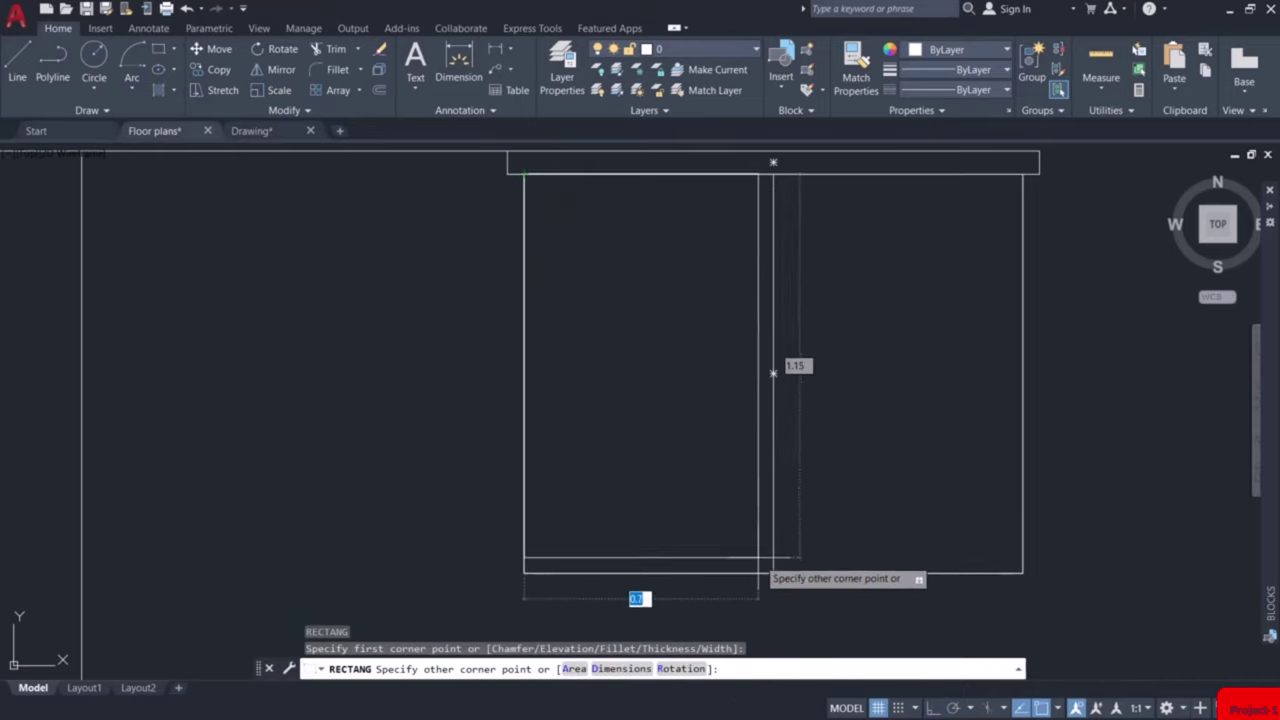
pyautogui.click(771, 572)
pyautogui.press('F8')
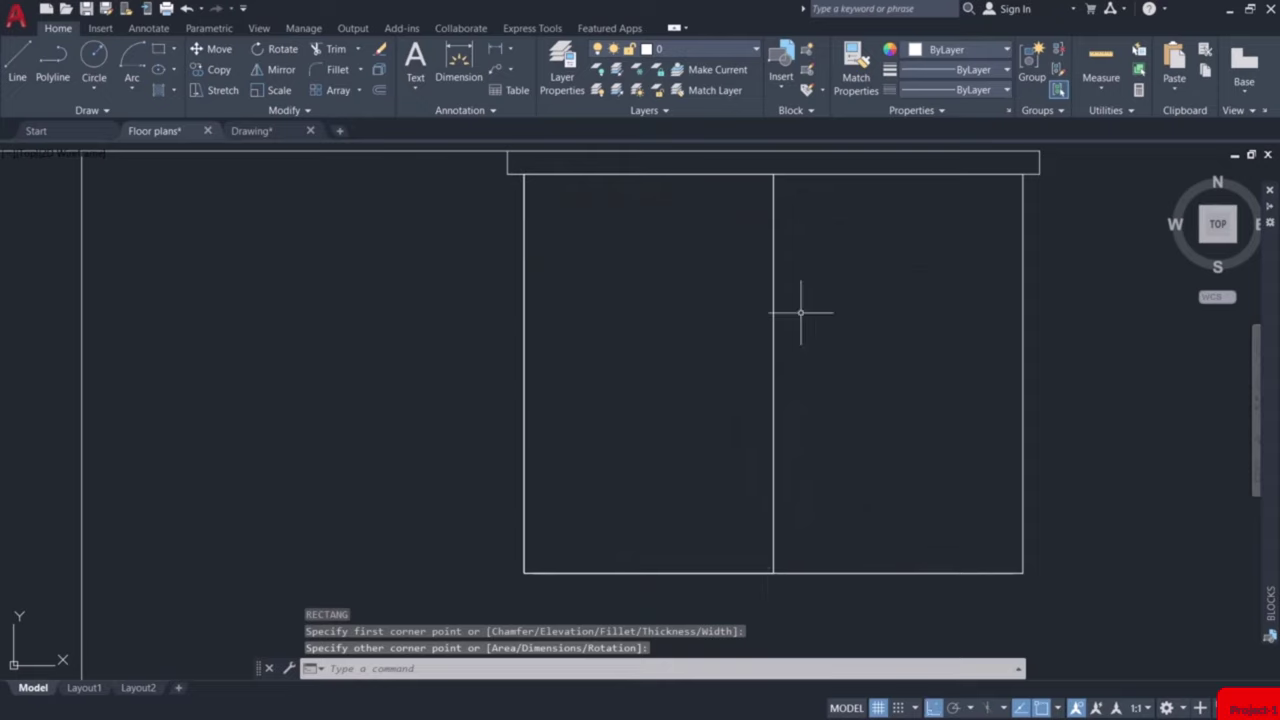
pyautogui.press('space')
pyautogui.click(773, 175)
pyautogui.click(1021, 572)
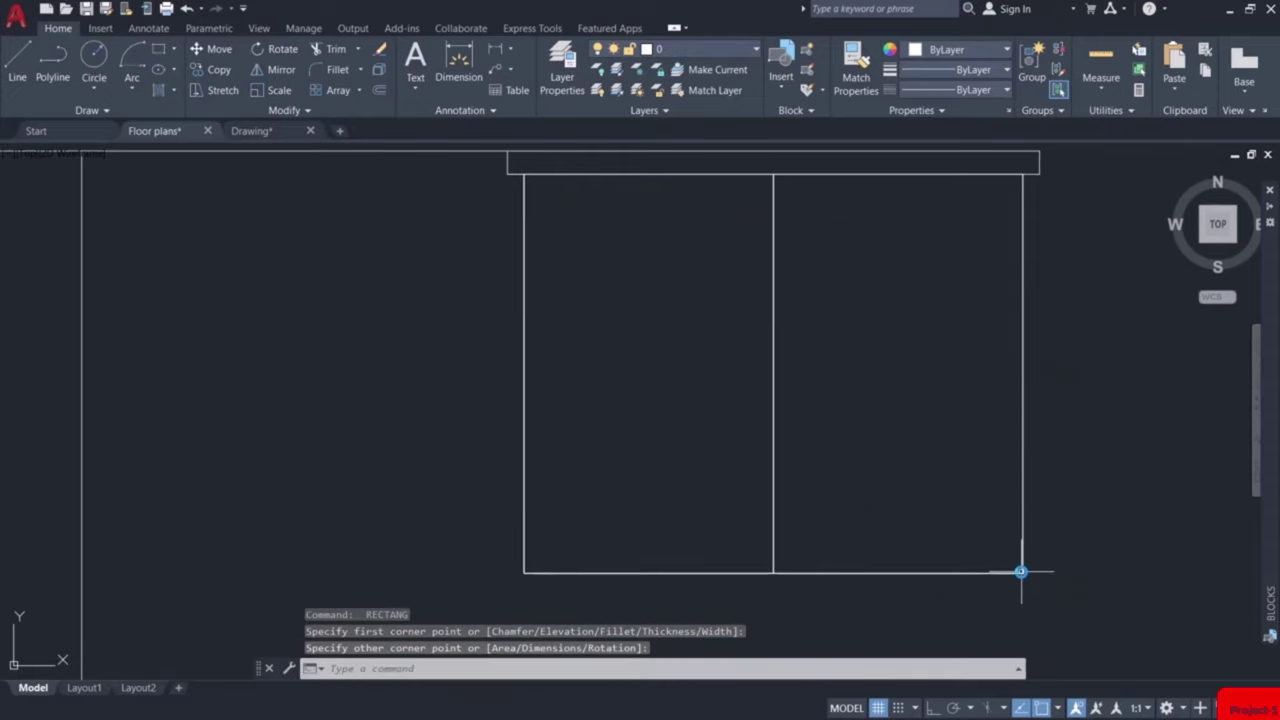
pyautogui.press('F8')
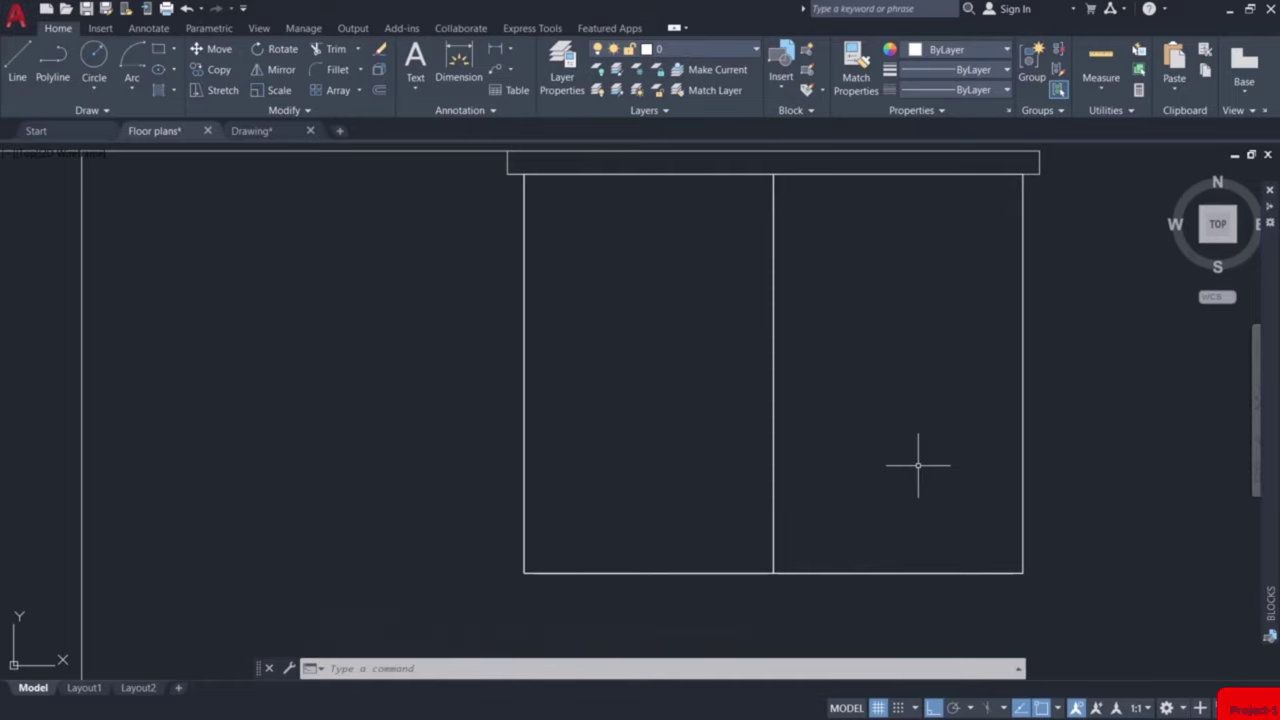
# Offset the rectangle of the window half farther from the door inward by 0.04.
pyautogui.write('o')
pyautogui.press('space')
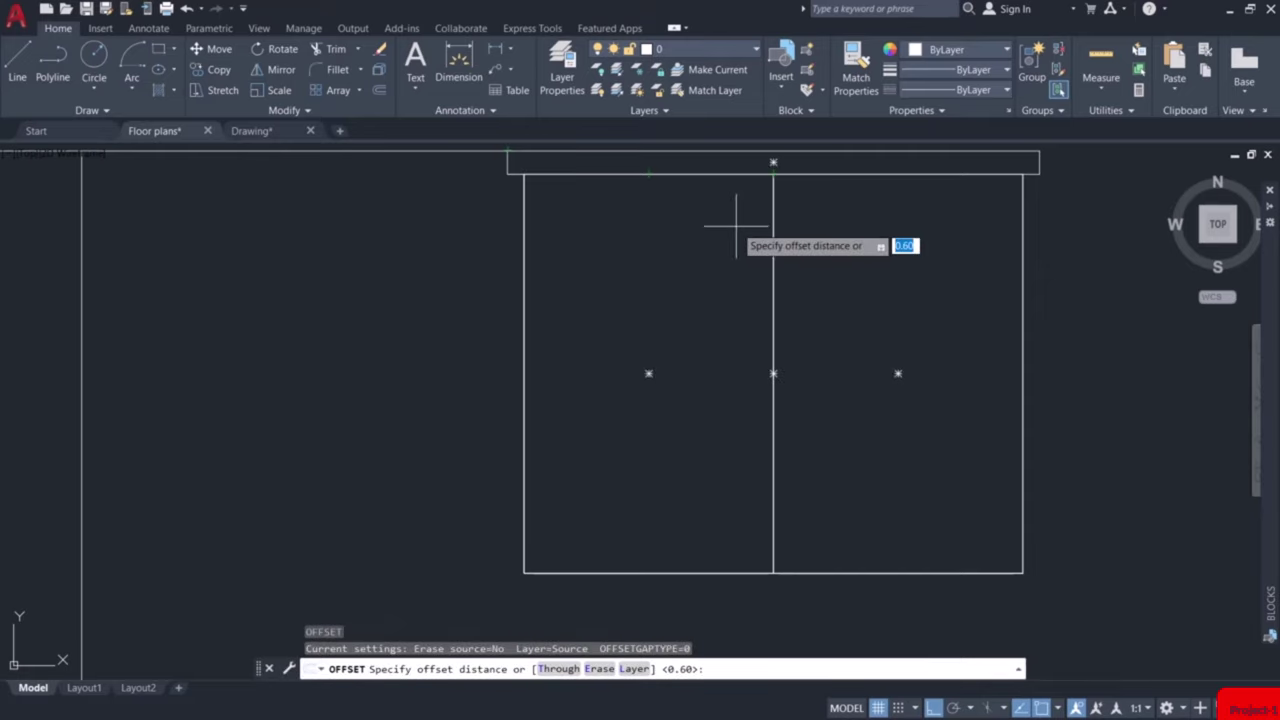
pyautogui.press('Escape')
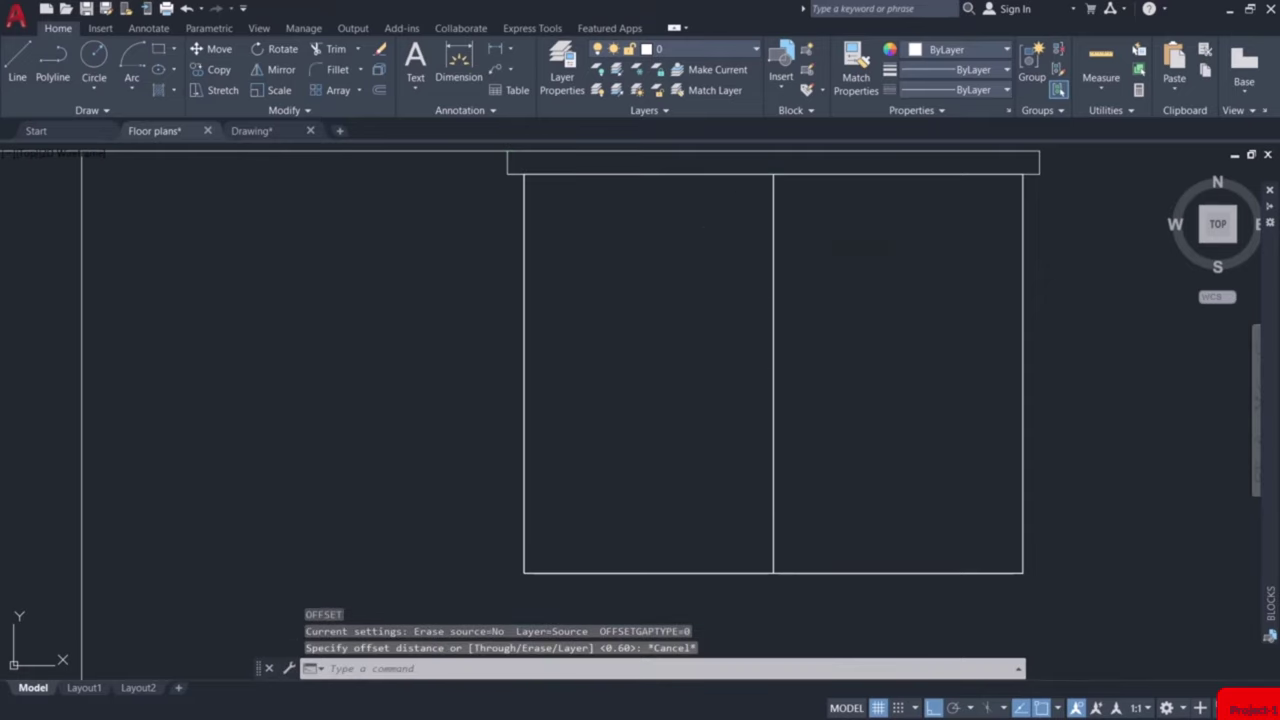
pyautogui.press('space')
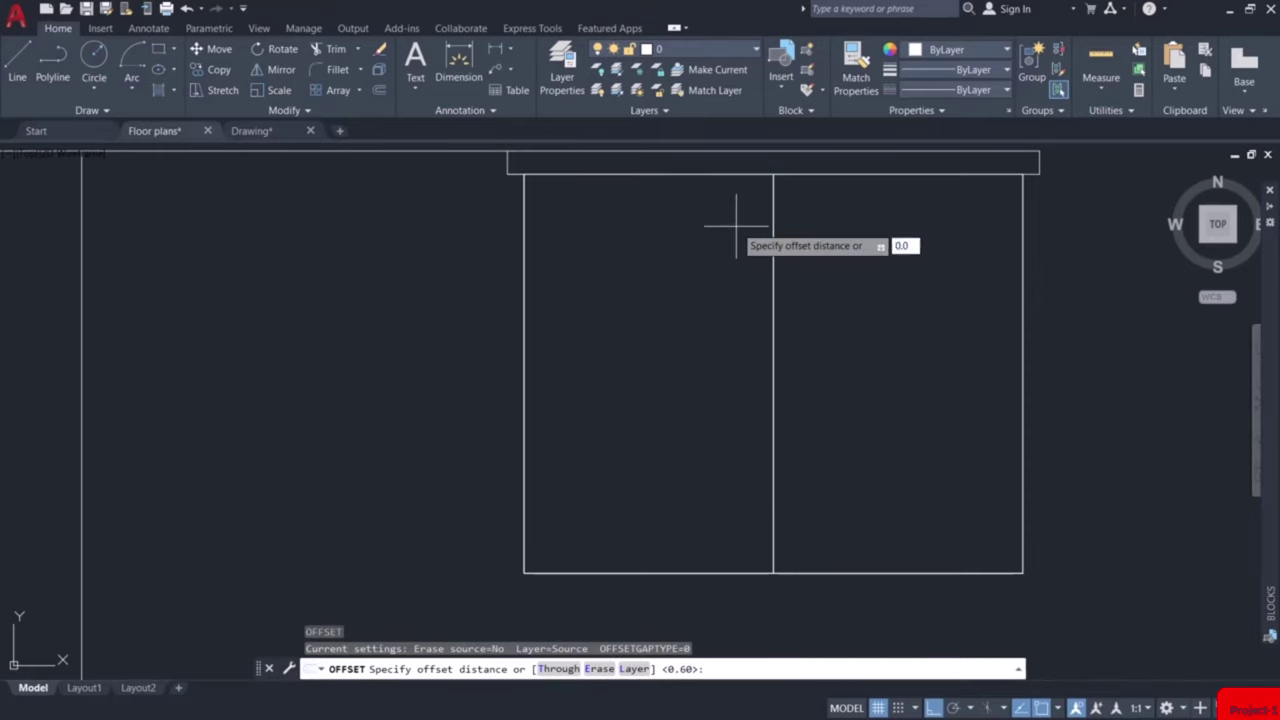
pyautogui.press('space')
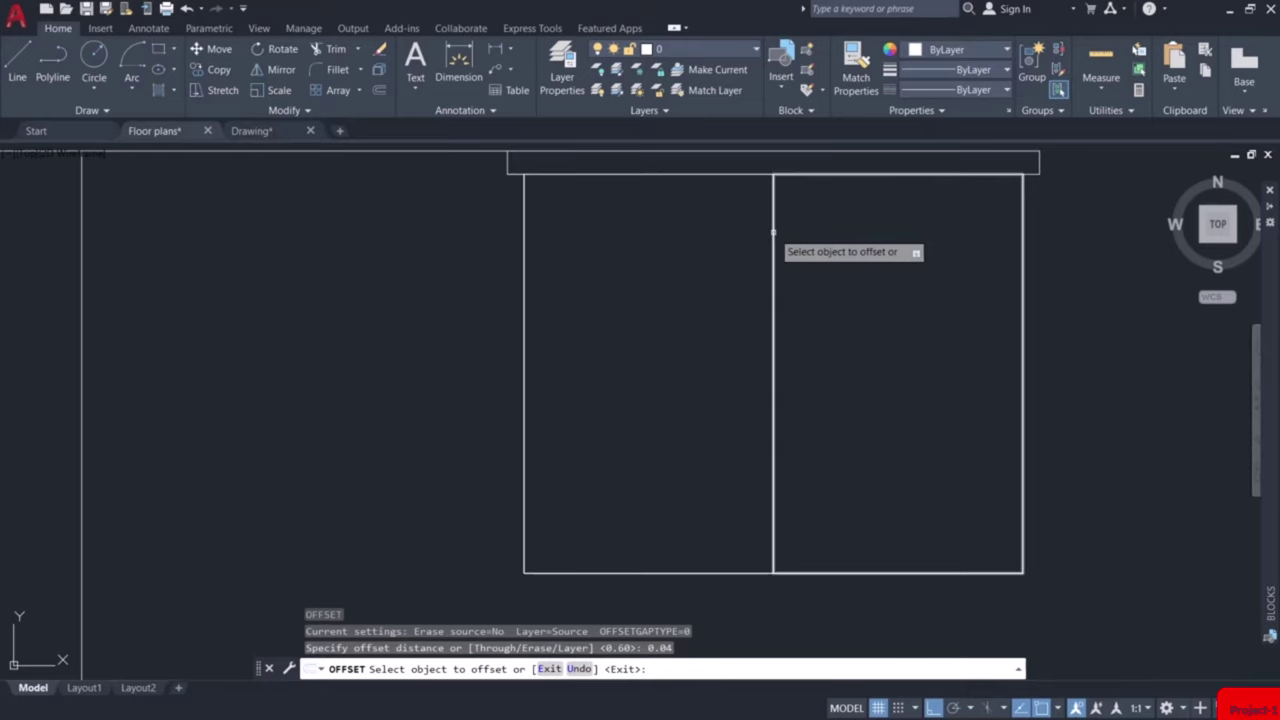
pyautogui.click(772, 232)
pyautogui.click(809, 230)
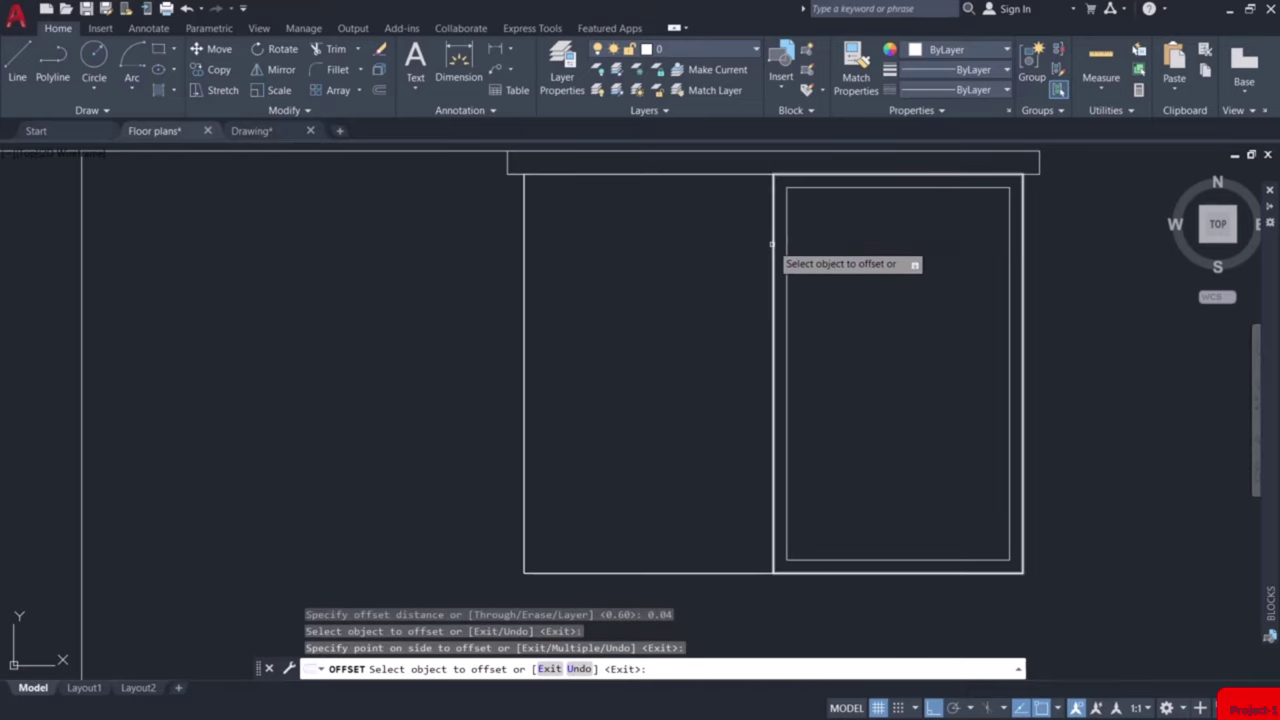
pyautogui.click(773, 250)
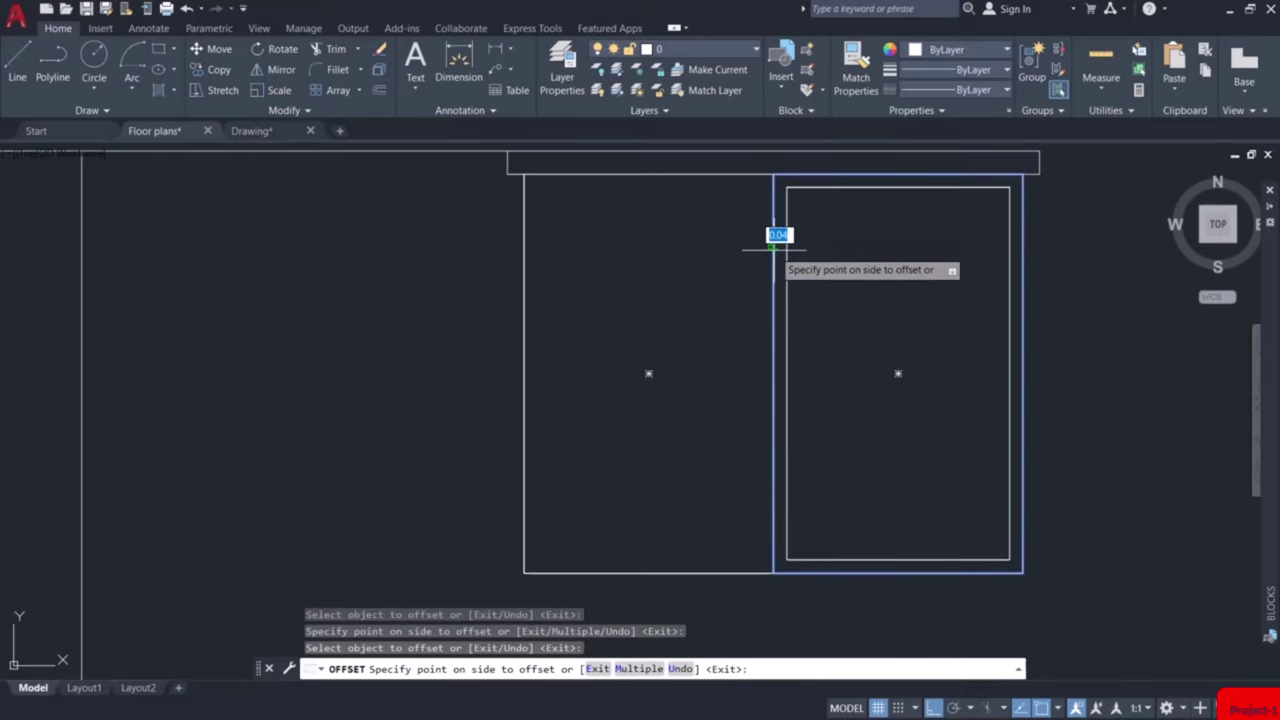
pyautogui.press('Escape')
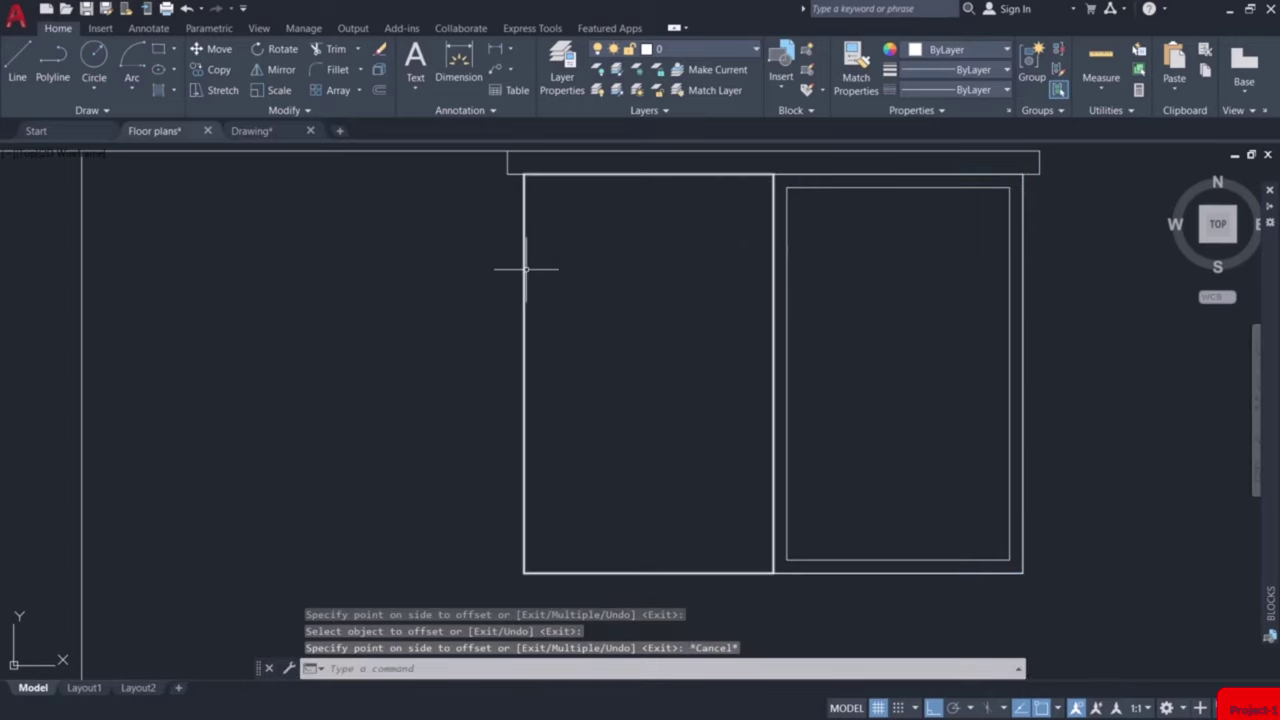
# Offset the rectangle of the window half nearer the door inward by 0.04.
pyautogui.press('Return')
pyautogui.press('Return')
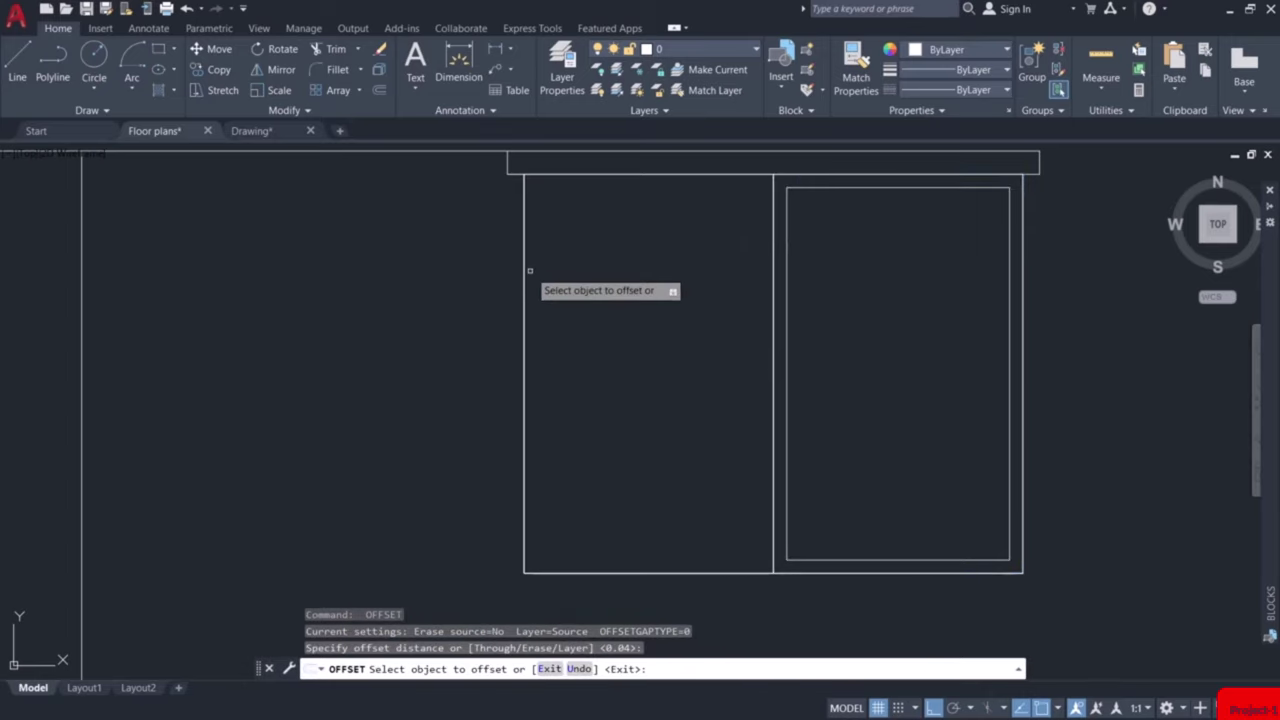
pyautogui.click(524, 276)
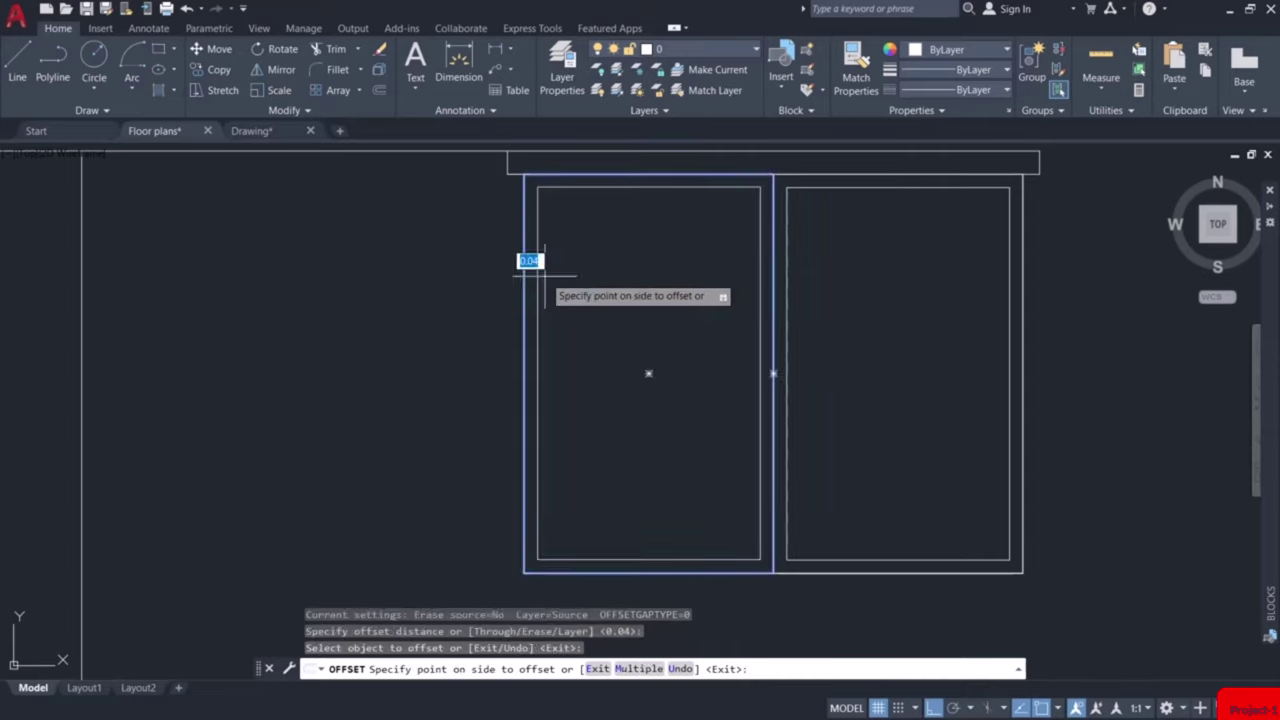
pyautogui.click(556, 279)
pyautogui.press('Escape')
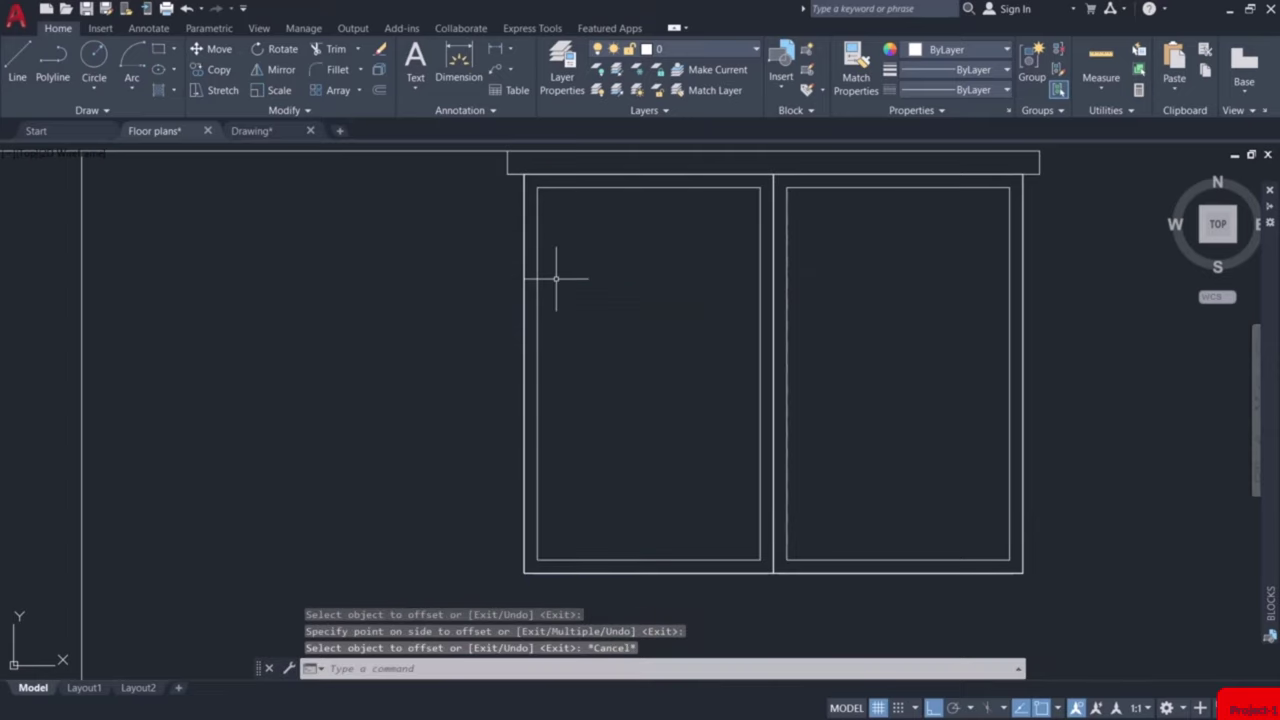
# Erase the horizontal helper line between the door and the thin rectangle above the window.
pyautogui.moveTo(623, 320); pyautogui.dragTo(634, 346, button='middle')
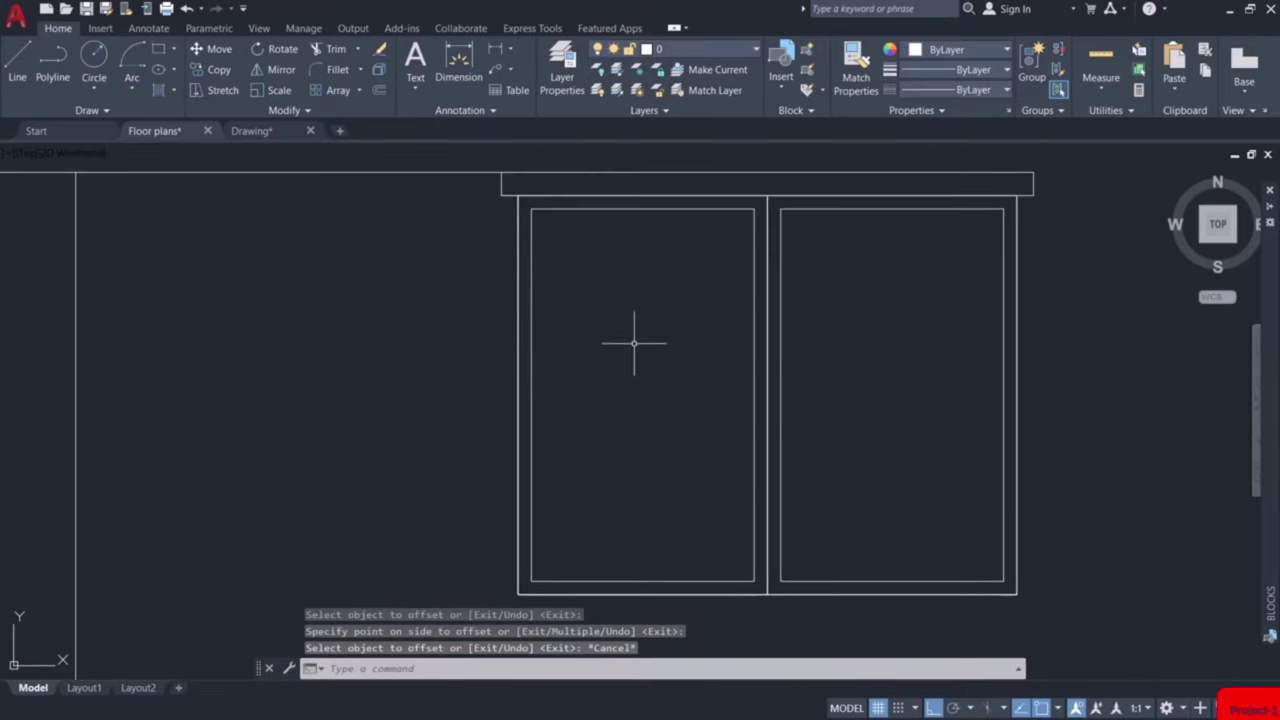
pyautogui.click(423, 173)
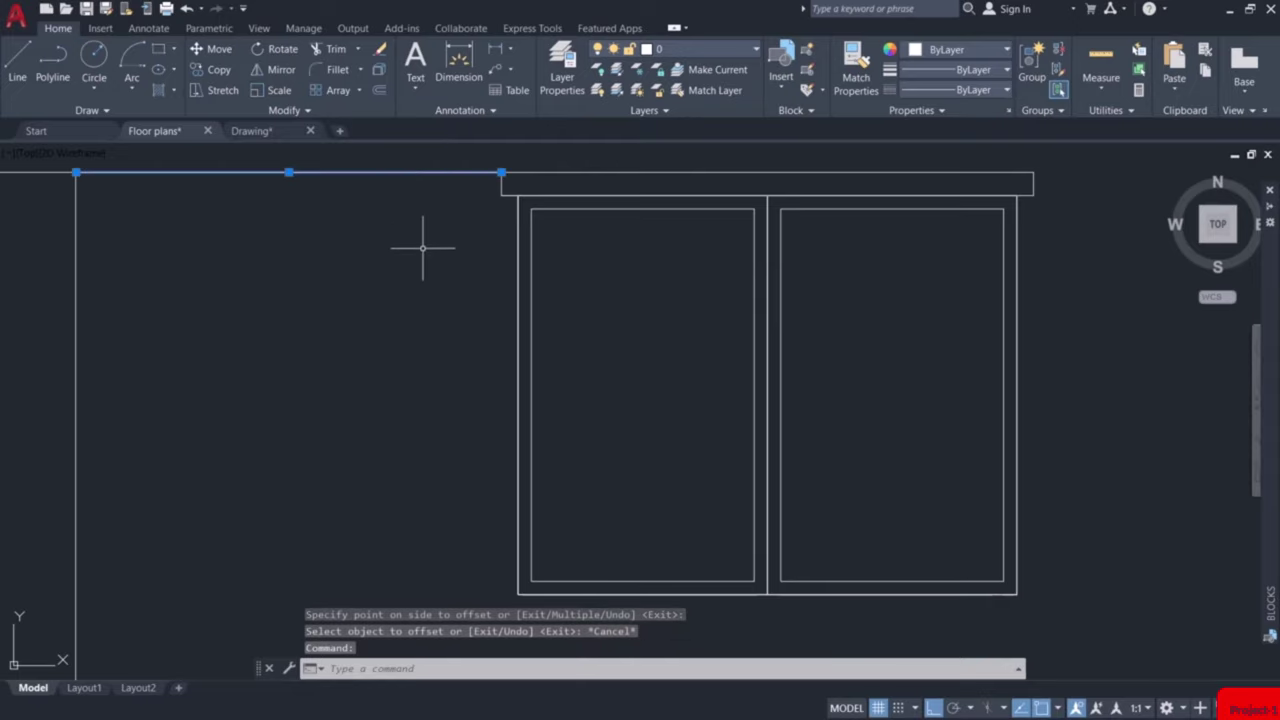
pyautogui.press('Delete')
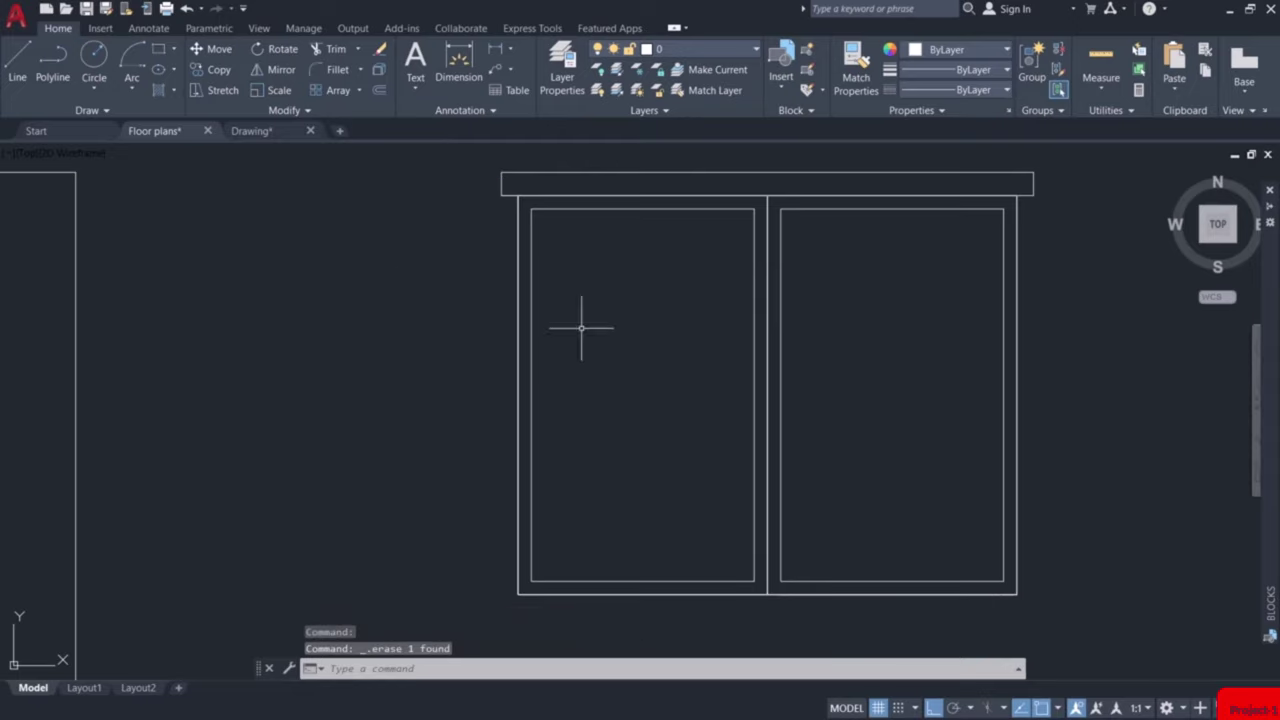
# Hatch both inner panes of the window with the GOST_GLASS pattern.
pyautogui.click(155, 91)
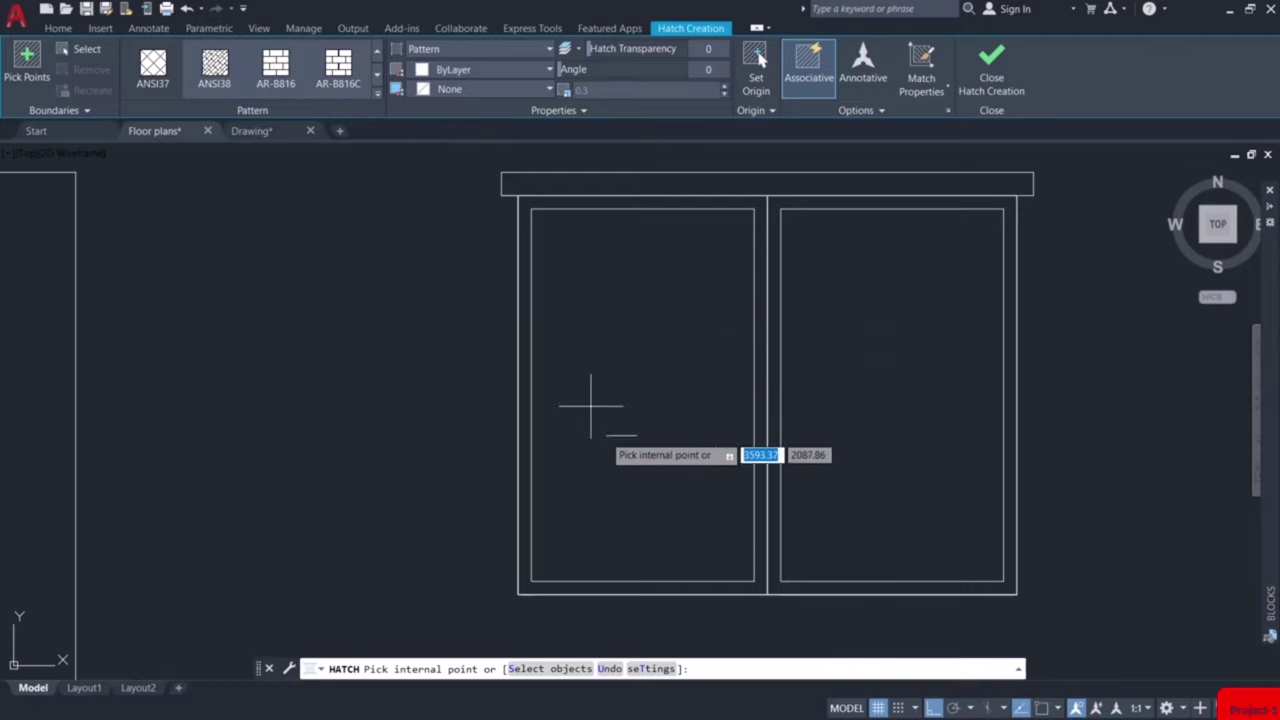
pyautogui.click(377, 93)
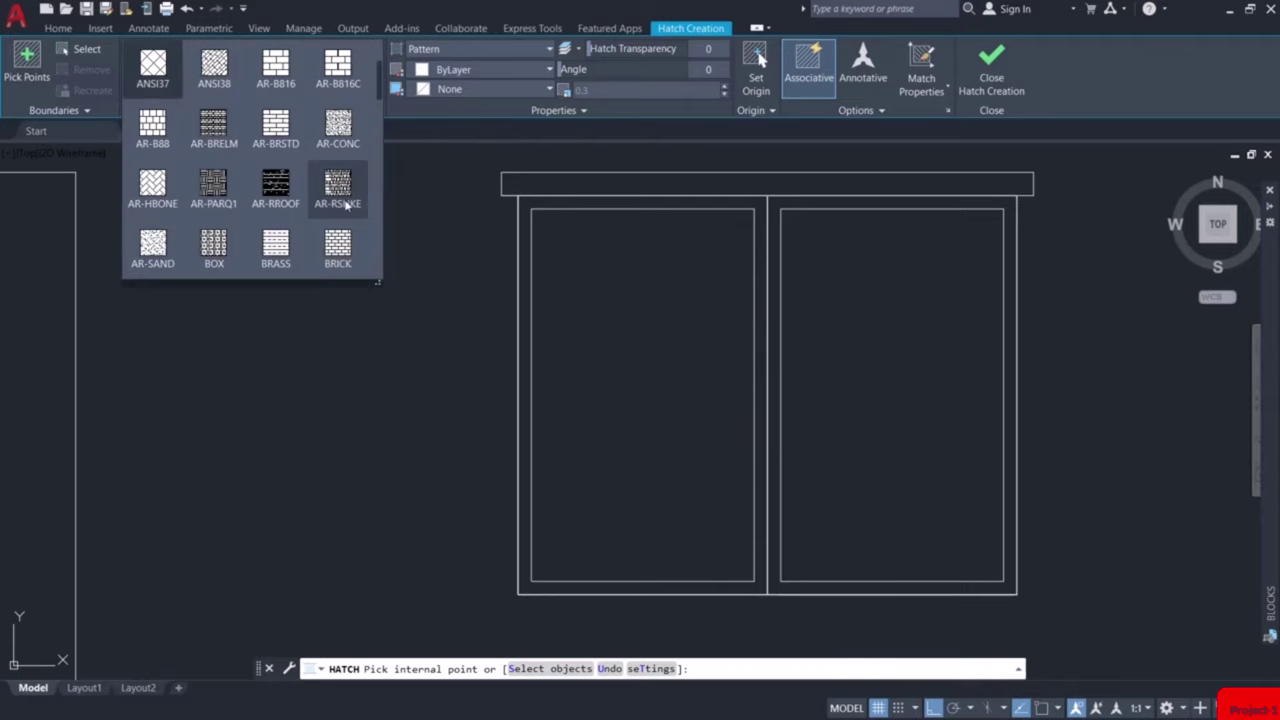
pyautogui.scroll(-2, 262, 176)
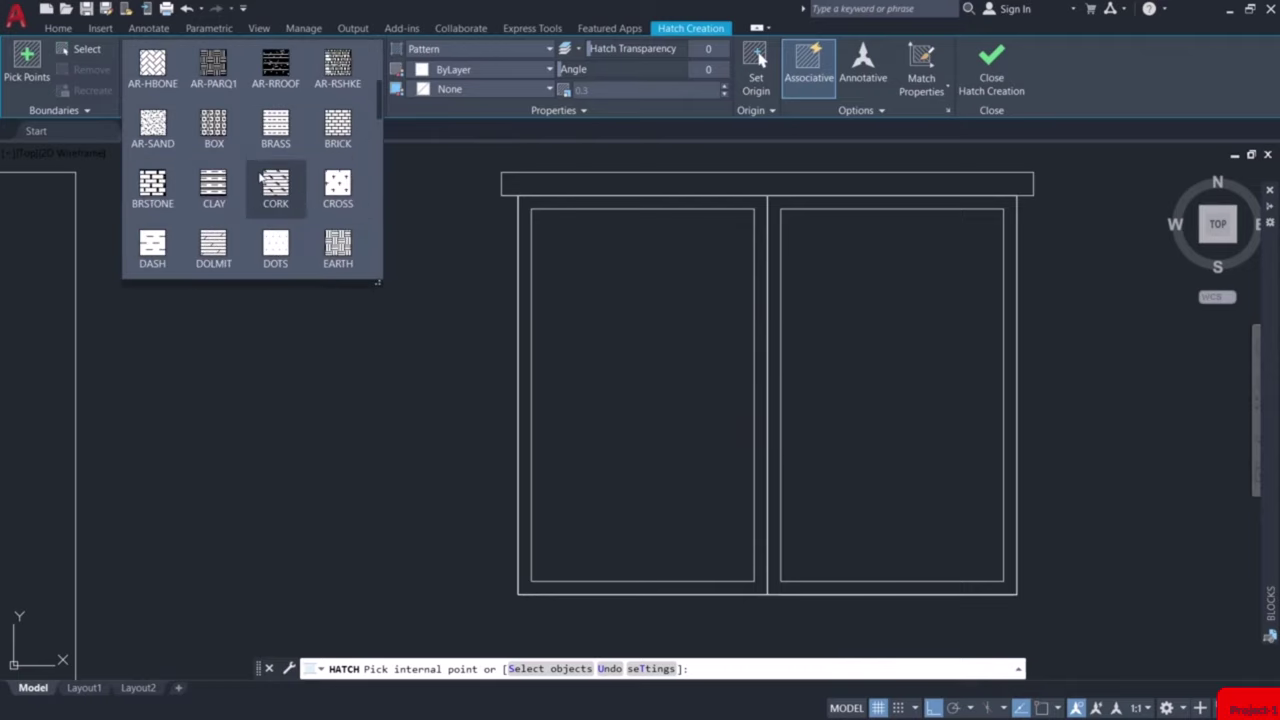
pyautogui.scroll(-1, 302, 181)
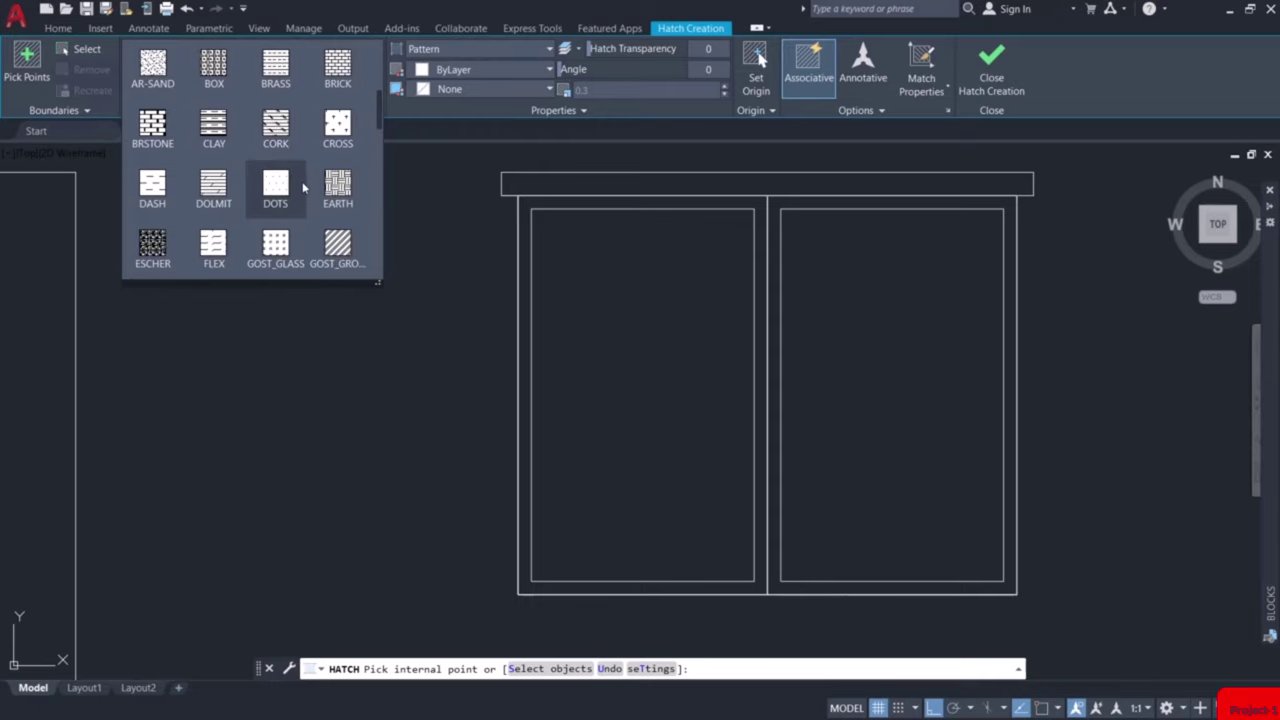
pyautogui.scroll(-1, 302, 181)
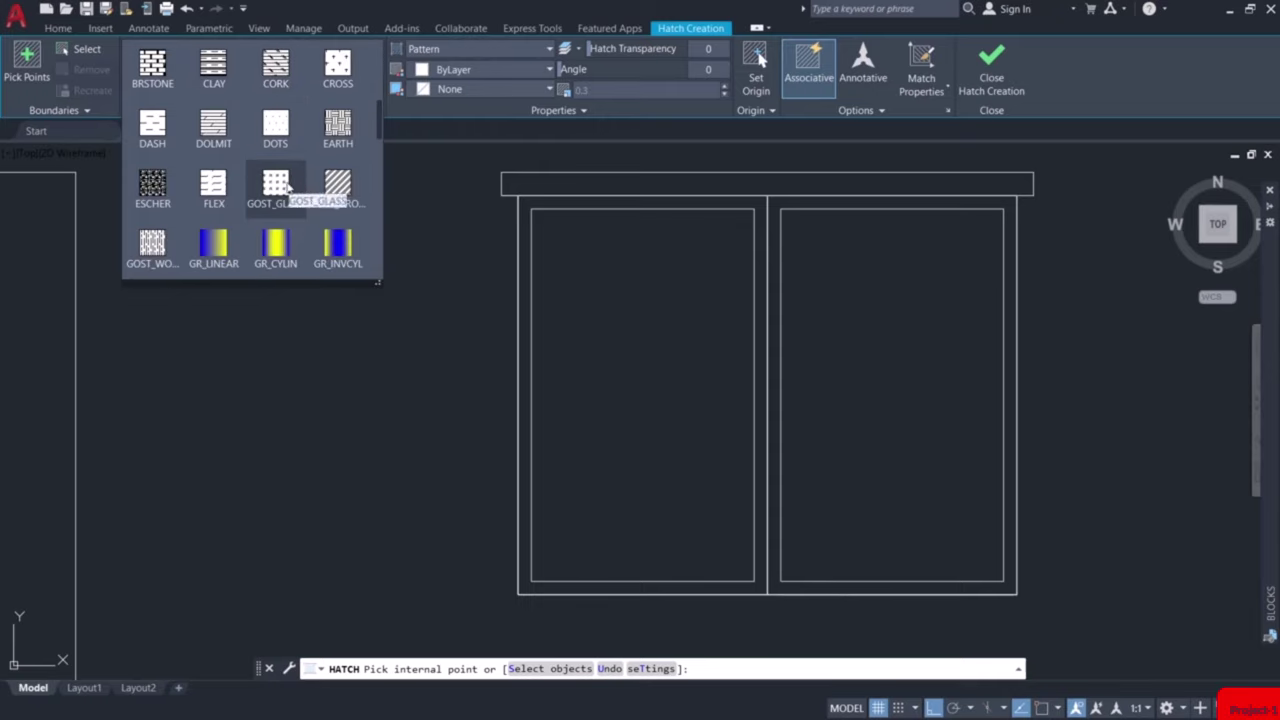
pyautogui.click(287, 188)
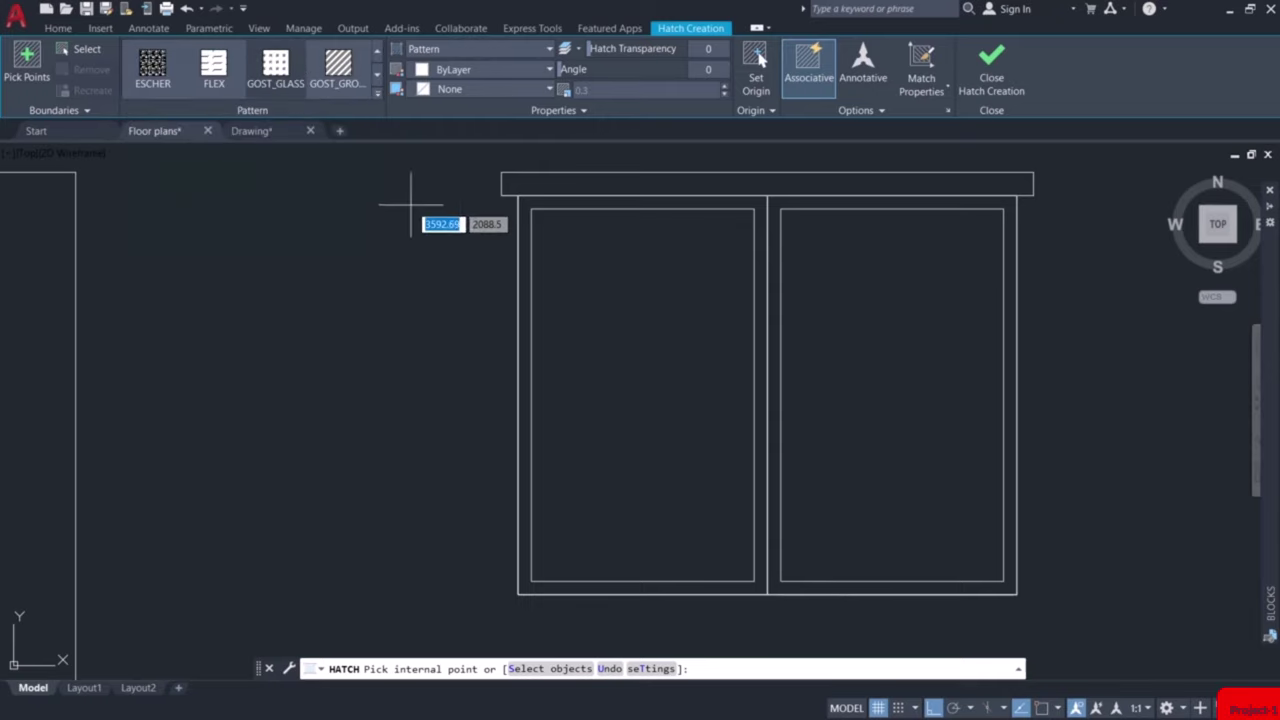
pyautogui.click(651, 365)
pyautogui.click(651, 365)
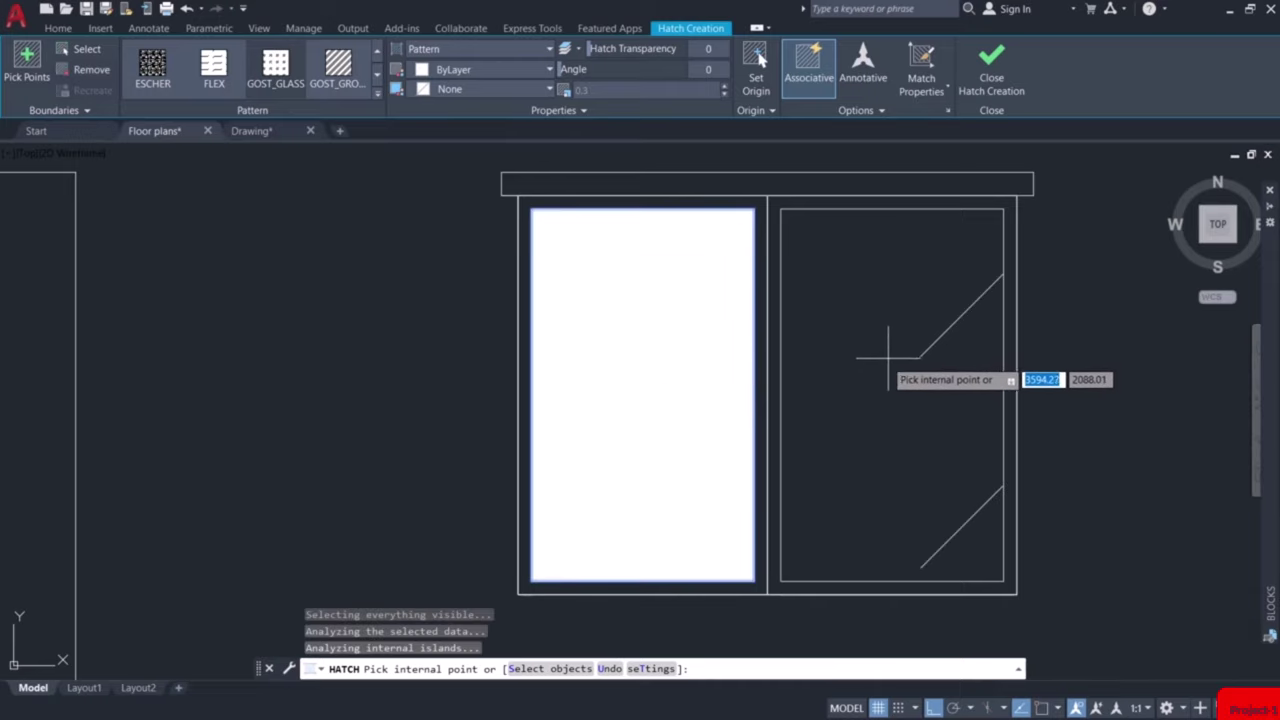
pyautogui.click(880, 359)
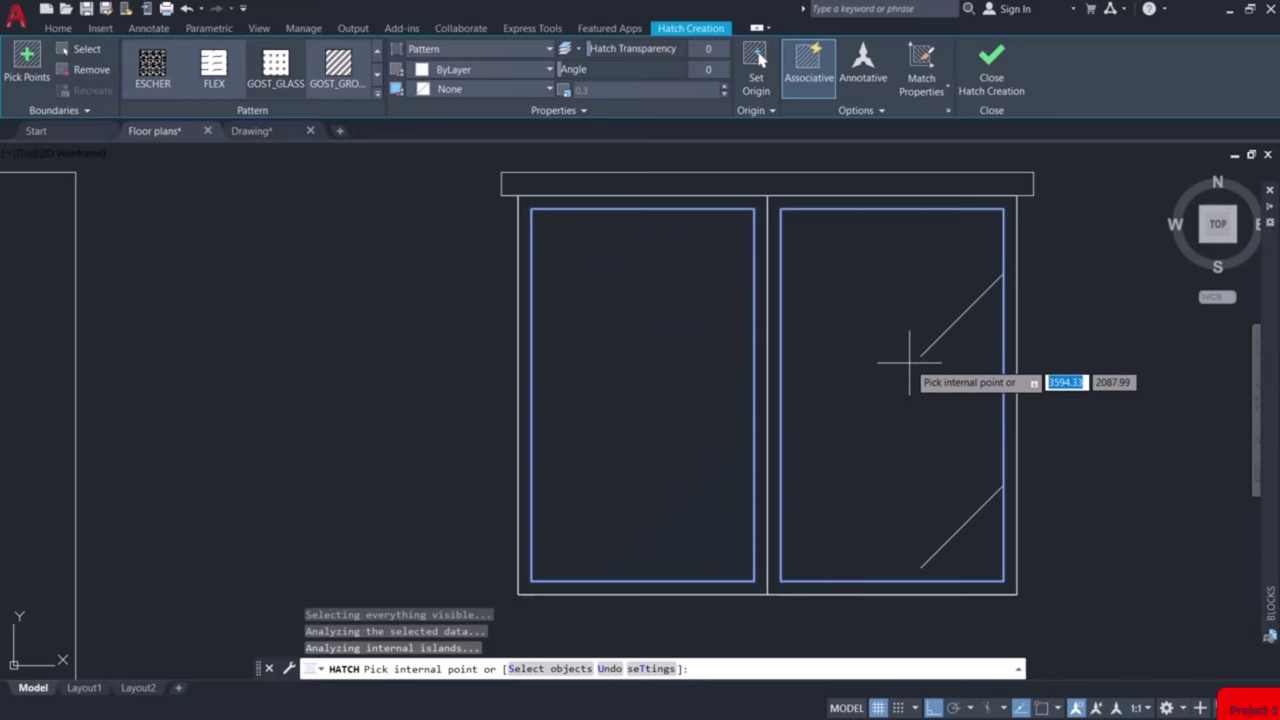
pyautogui.press('Escape')
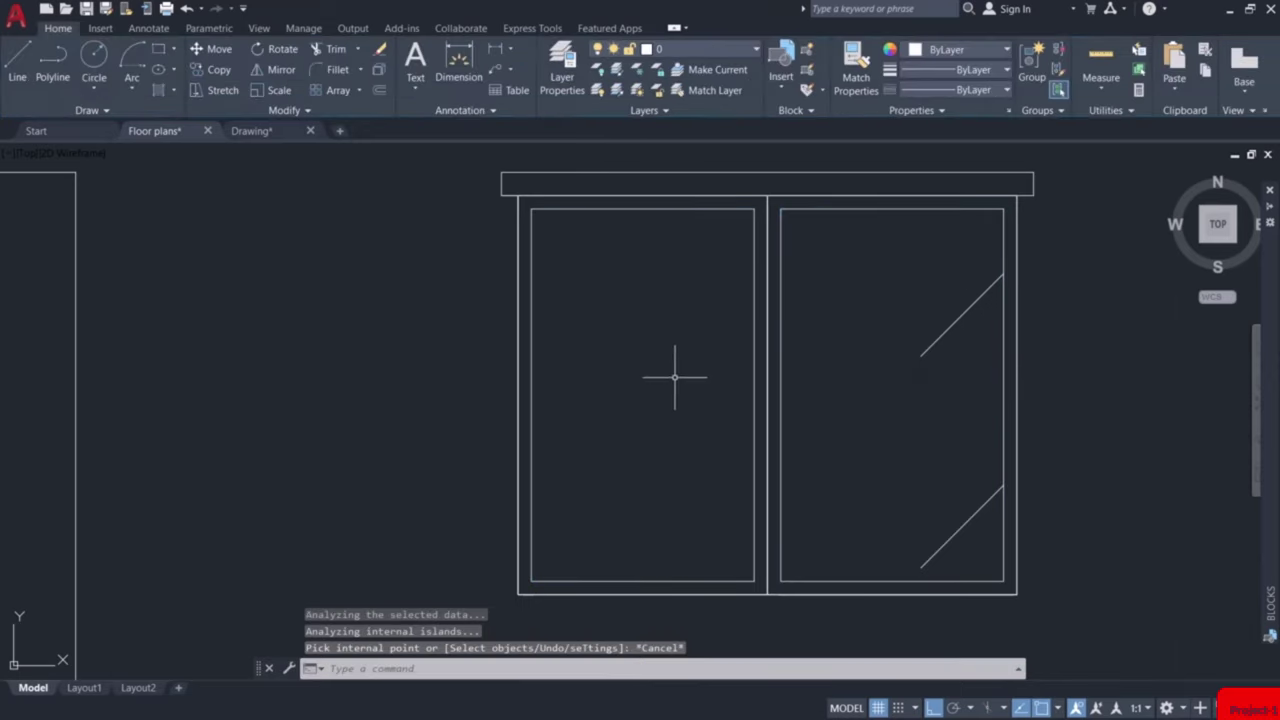
# Reduce the pattern scale of the window's glass hatch so its short diagonal strokes repeat across both panes.
pyautogui.click(674, 375)
pyautogui.click(625, 414)
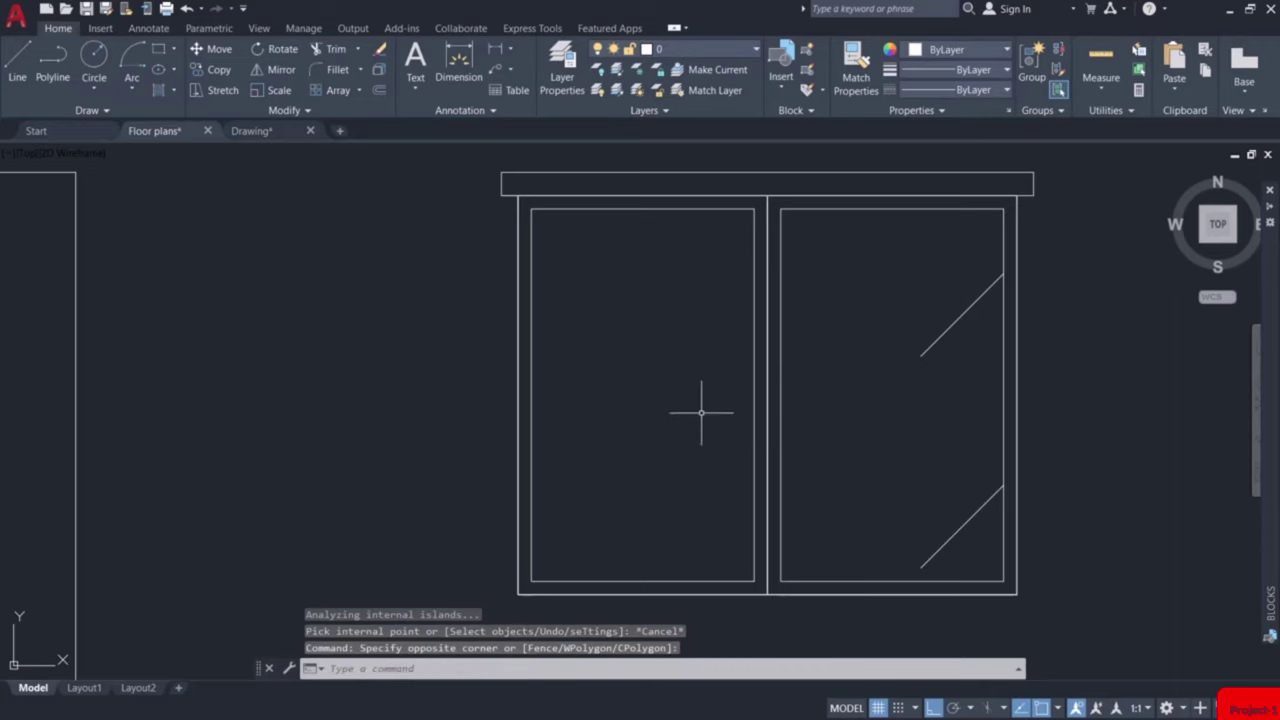
pyautogui.click(950, 330)
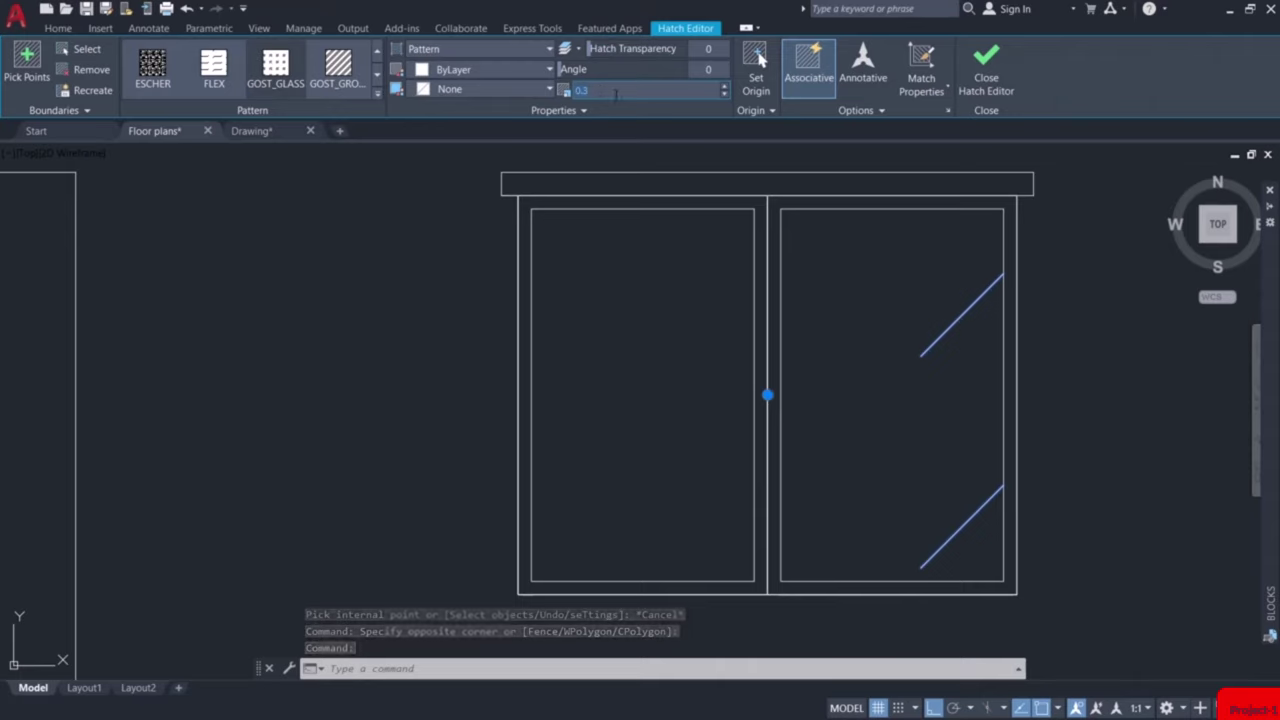
pyautogui.write('1')
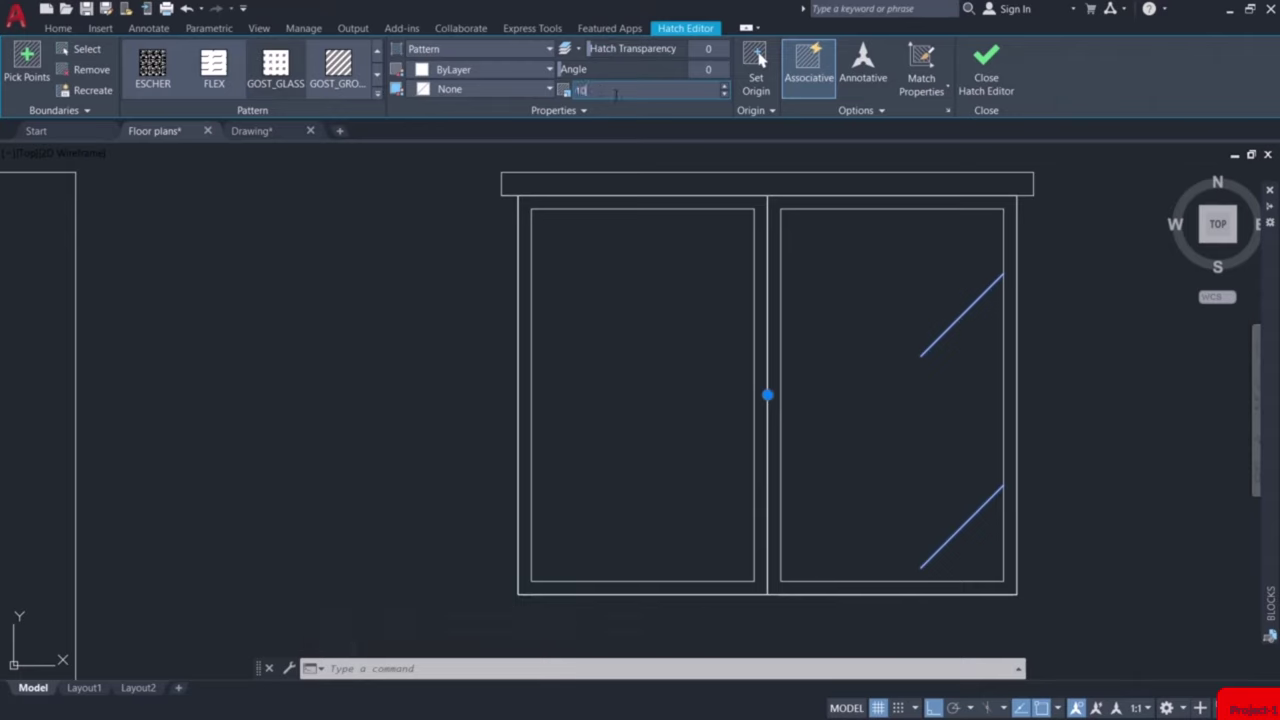
pyautogui.write('0')
pyautogui.press('Return')
pyautogui.press('Escape')
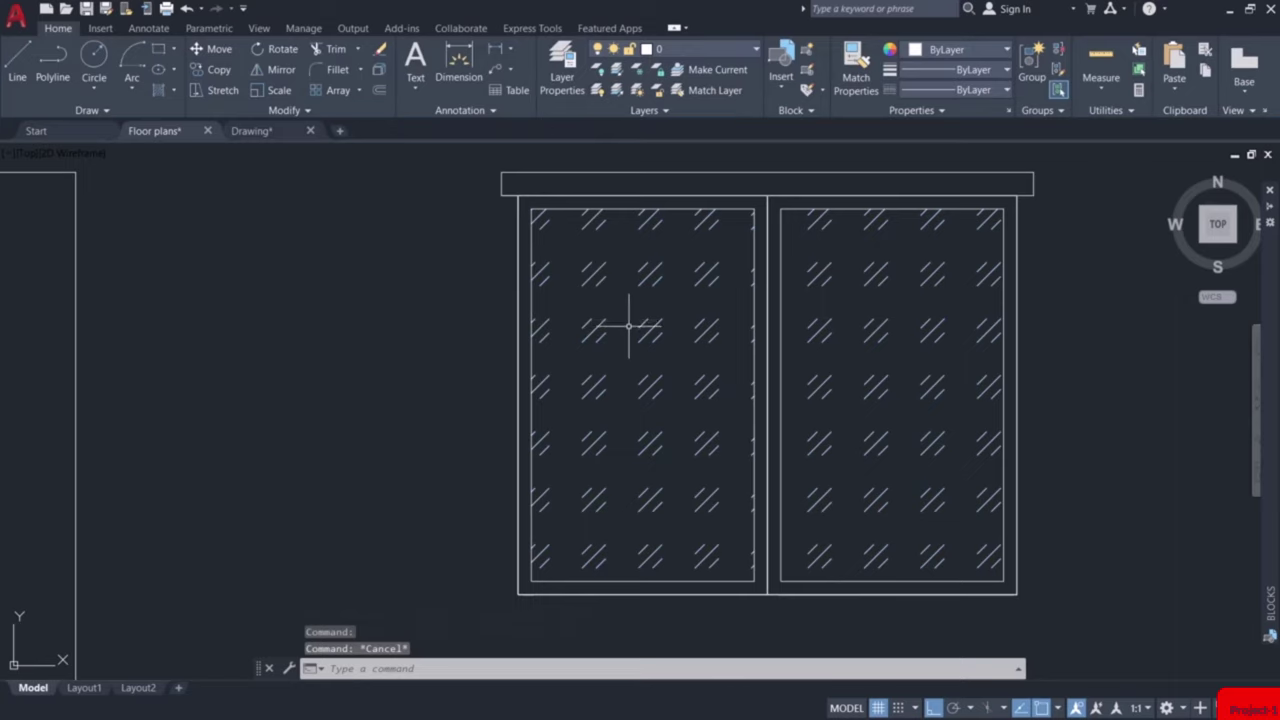
# Undo the last copy of the window in the front elevation.
pyautogui.scroll(-4, 629, 325)
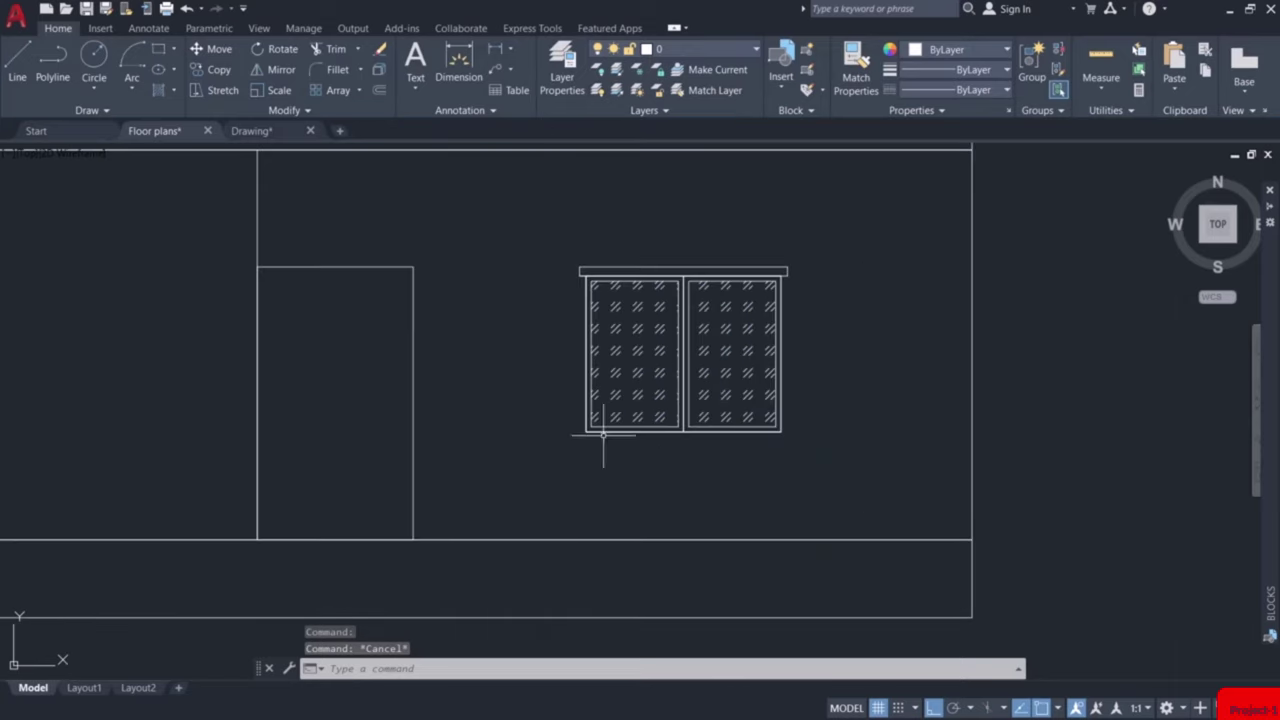
pyautogui.moveTo(534, 337)
pyautogui.mouseDown(button='middle')
pyautogui.moveTo(887, 344)
pyautogui.moveTo(923, 363)
pyautogui.mouseUp(button='middle')
pyautogui.scroll(-8, 923, 363)
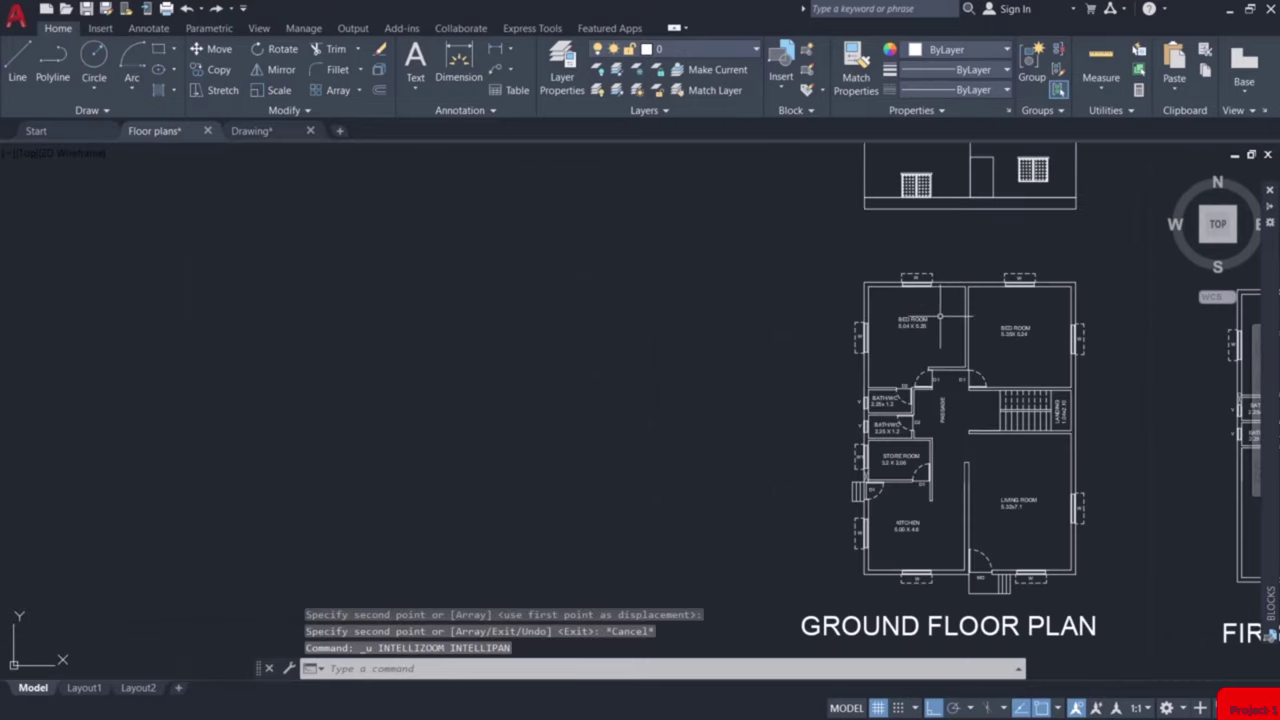
pyautogui.hotkey('ctrl', 'z')
# Measure the horizontal distance between the main door's wall corner and the dashed sunshade of the kitchen's front window in the ground floor plan.
pyautogui.scroll(-5, 829, 443)
pyautogui.scroll(3, 766, 457)
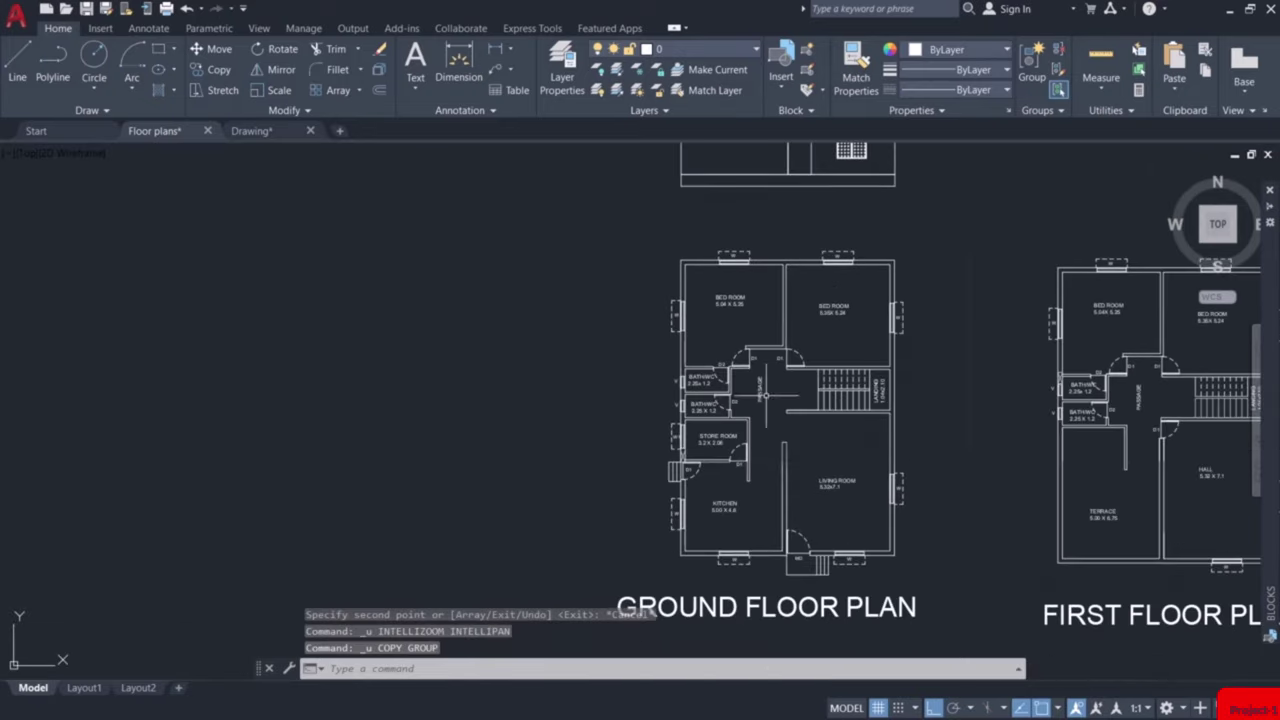
pyautogui.scroll(4, 725, 535)
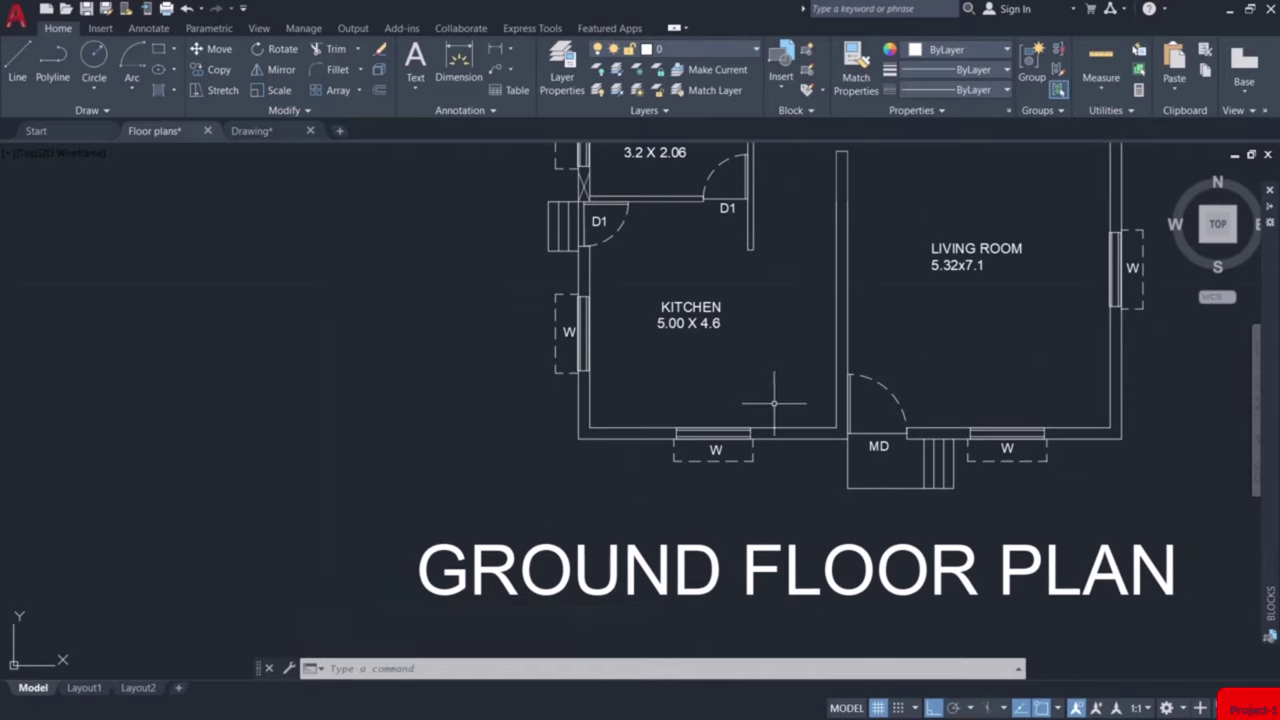
pyautogui.scroll(-2, 773, 403)
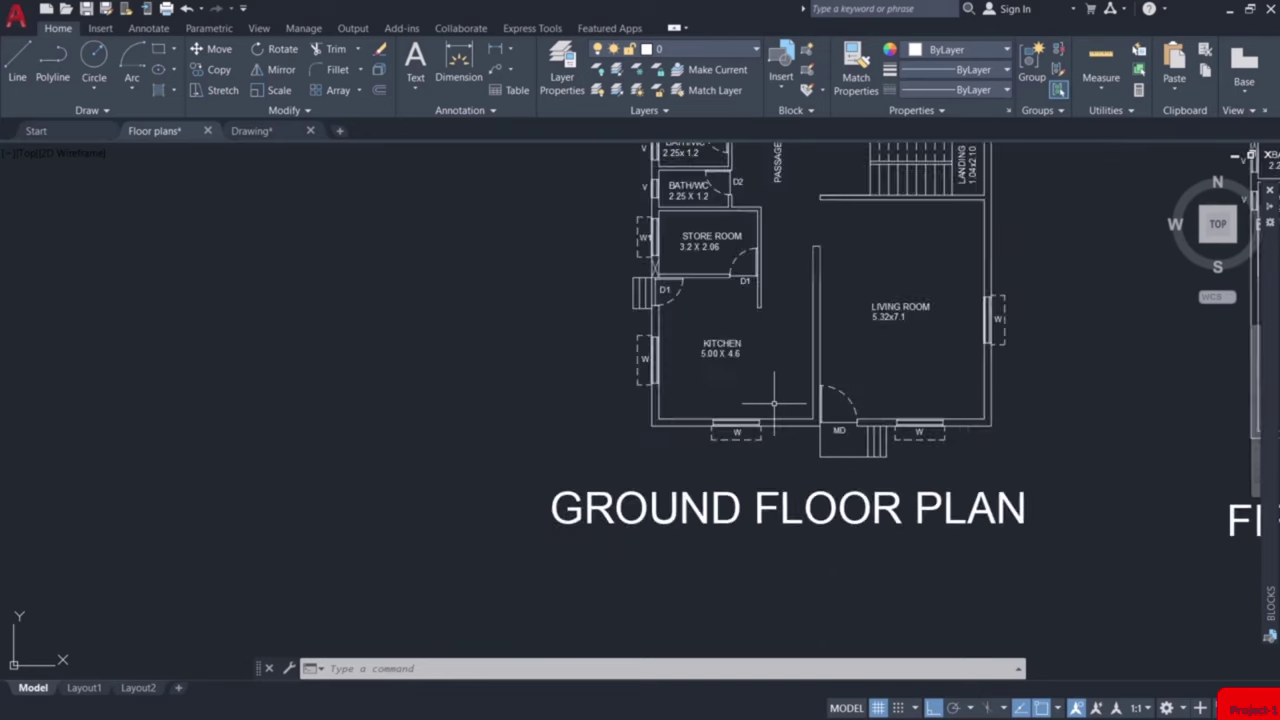
pyautogui.scroll(5, 778, 406)
pyautogui.click(500, 52)
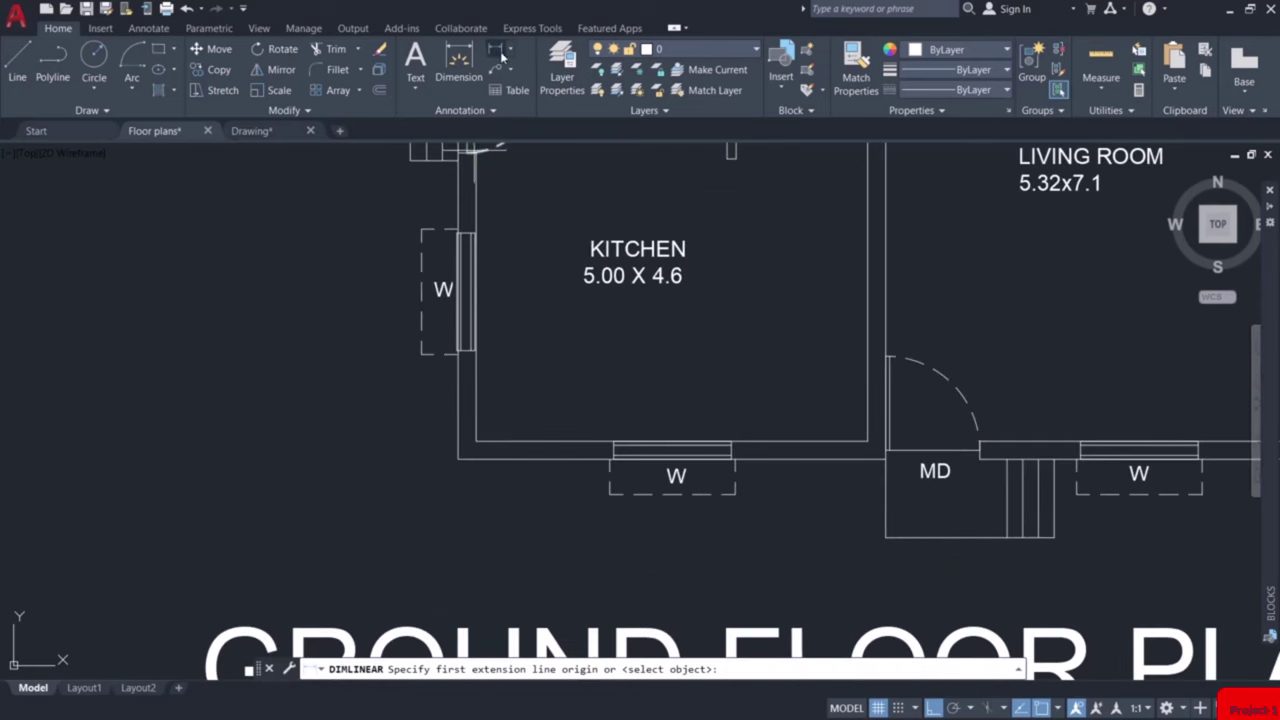
pyautogui.click(885, 459)
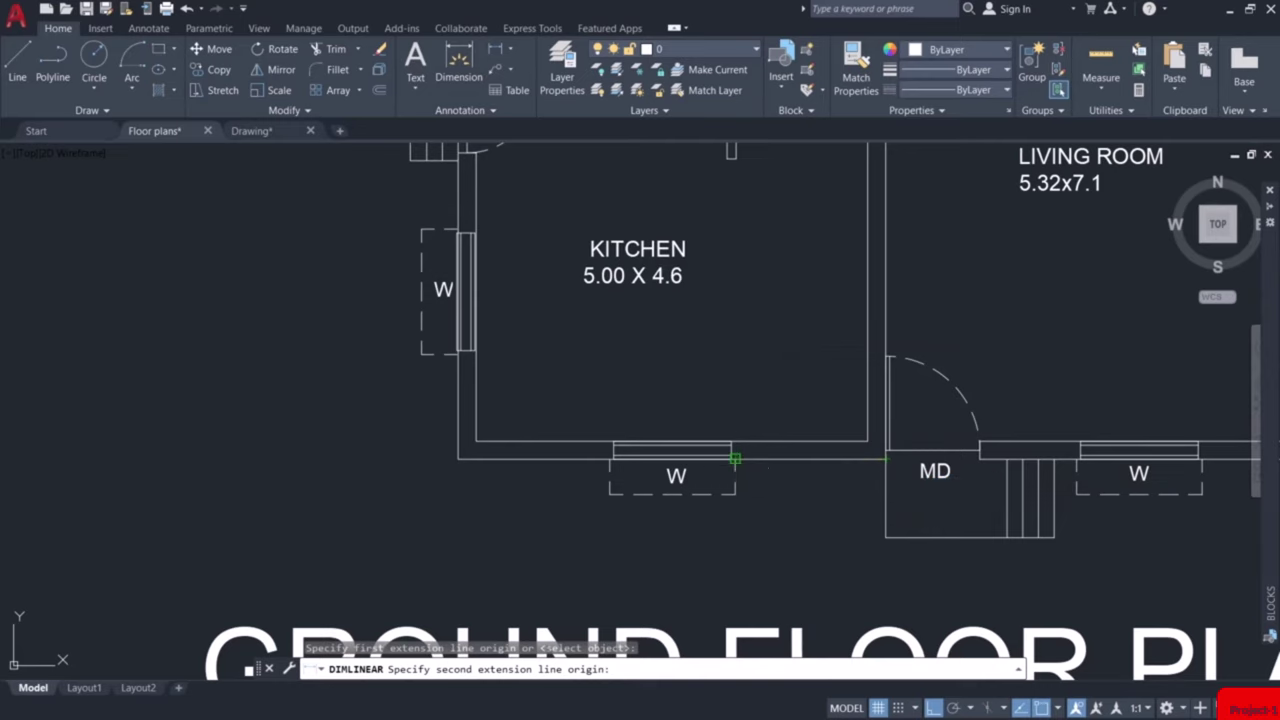
pyautogui.click(735, 459)
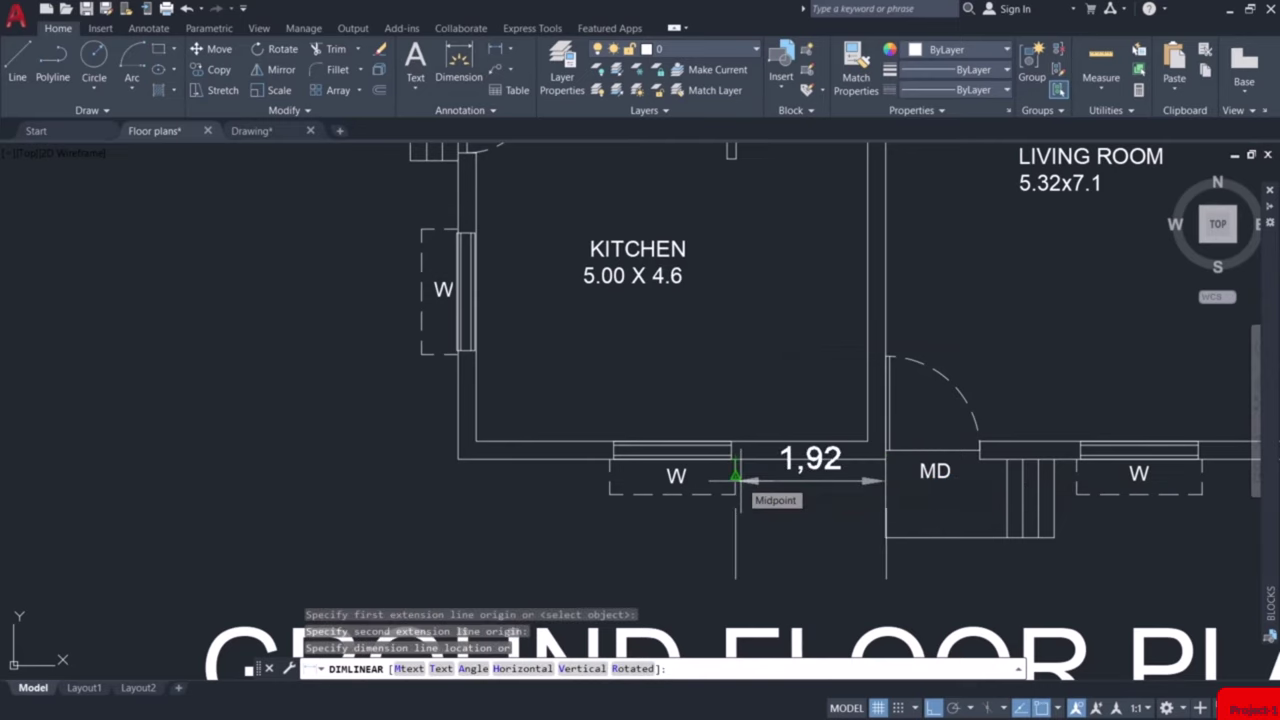
pyautogui.press('Escape')
# Draw a 1.92 horizontal helper line from the main door's upper-left corner toward the left wall in the front elevation.
pyautogui.scroll(-7, 735, 480)
pyautogui.moveTo(742, 110); pyautogui.dragTo(765, 447, button='middle')
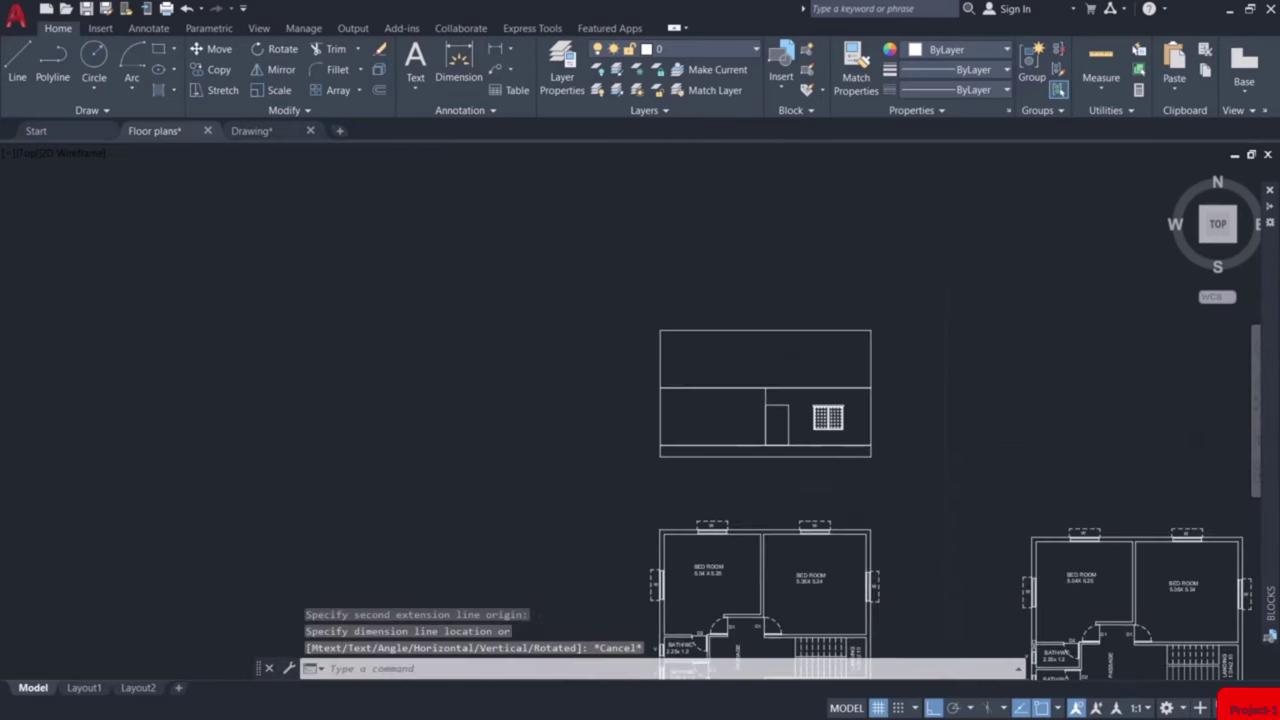
pyautogui.scroll(4, 742, 428)
pyautogui.scroll(2, 742, 428)
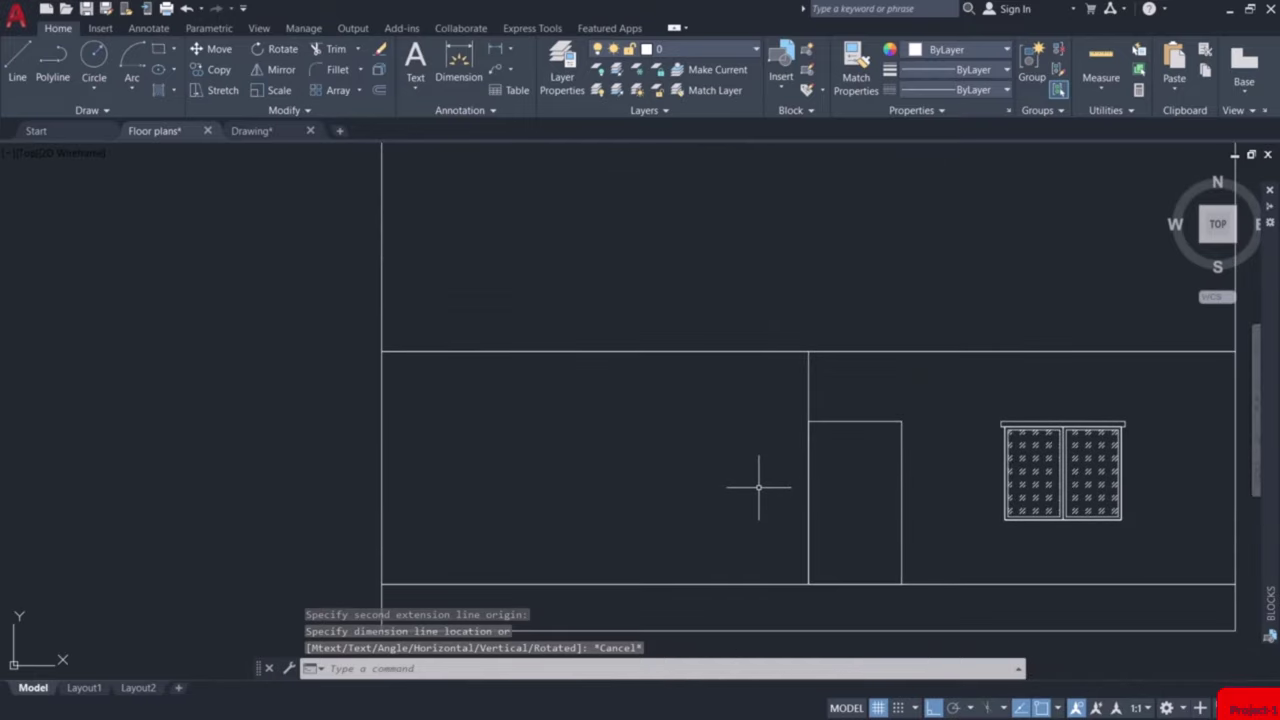
pyautogui.write('l')
pyautogui.press('Return')
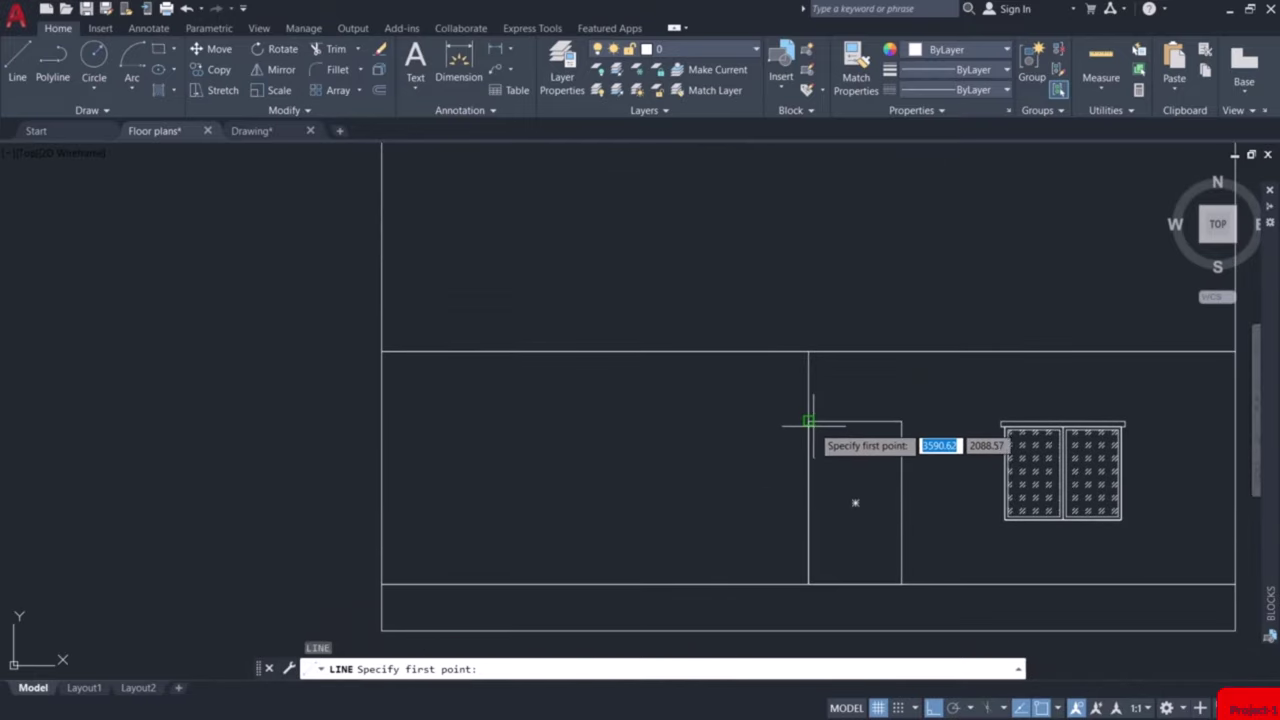
pyautogui.click(808, 421)
pyautogui.write('1')
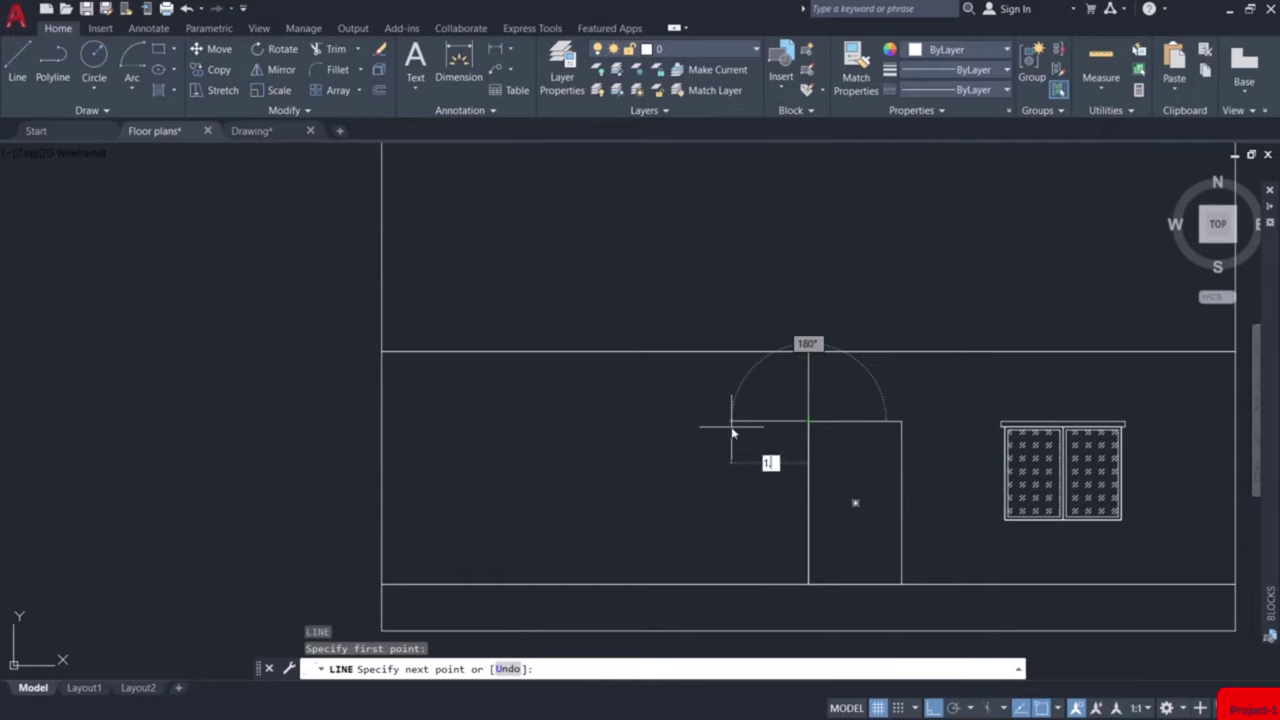
pyautogui.write('.92')
pyautogui.press('Return')
pyautogui.press('Escape')
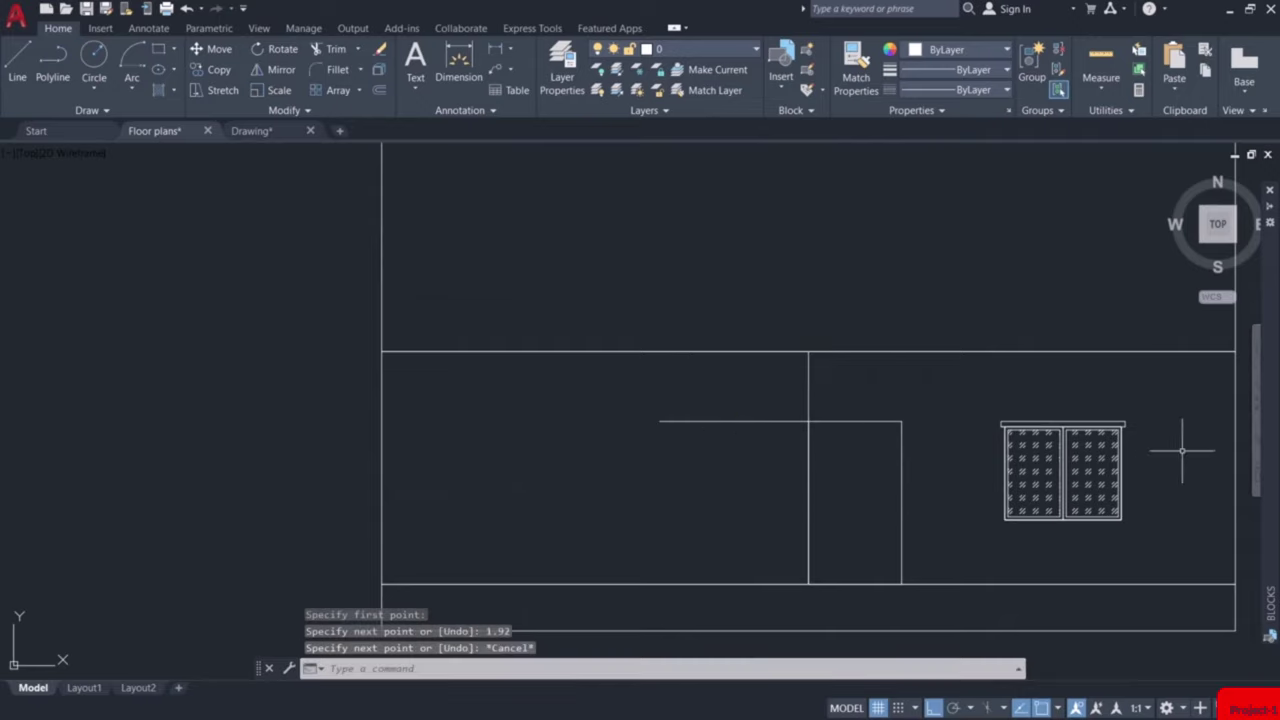
# Copy the hatched window with its sunshade, placing the sunshade's upper-right corner at the free end of the helper line.
pyautogui.click(1140, 408)
pyautogui.click(974, 546)
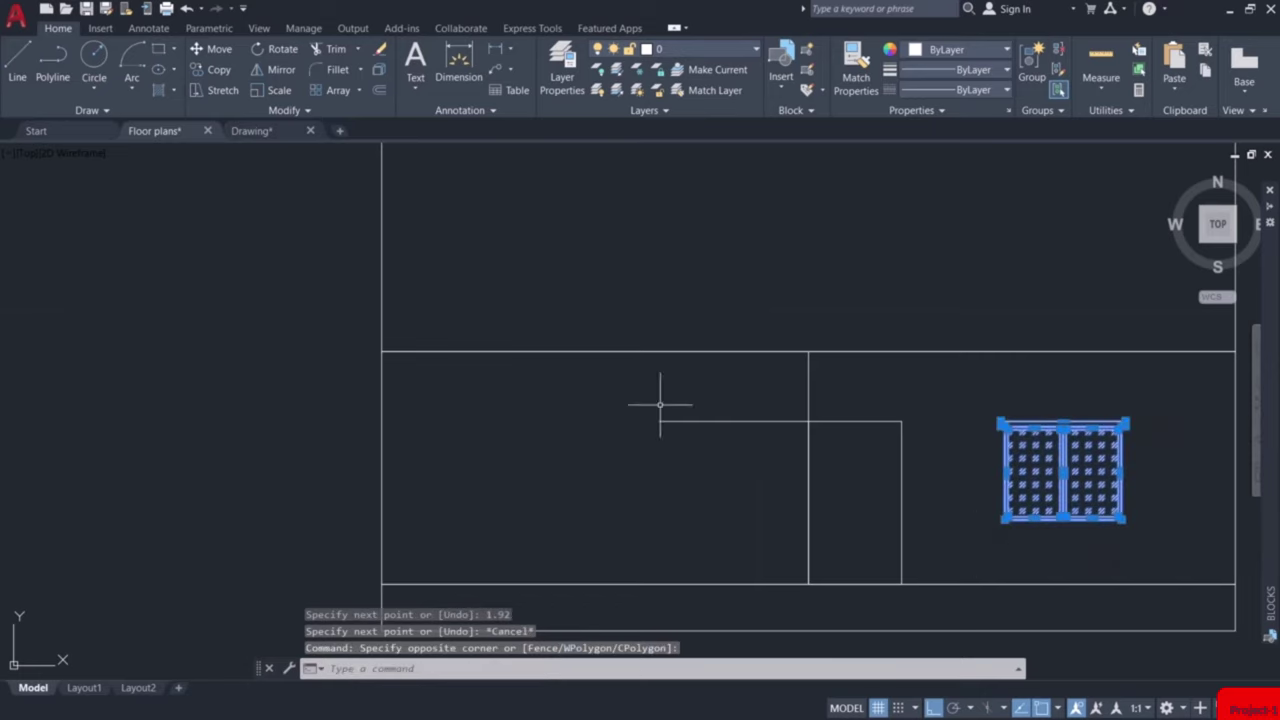
pyautogui.click(212, 69)
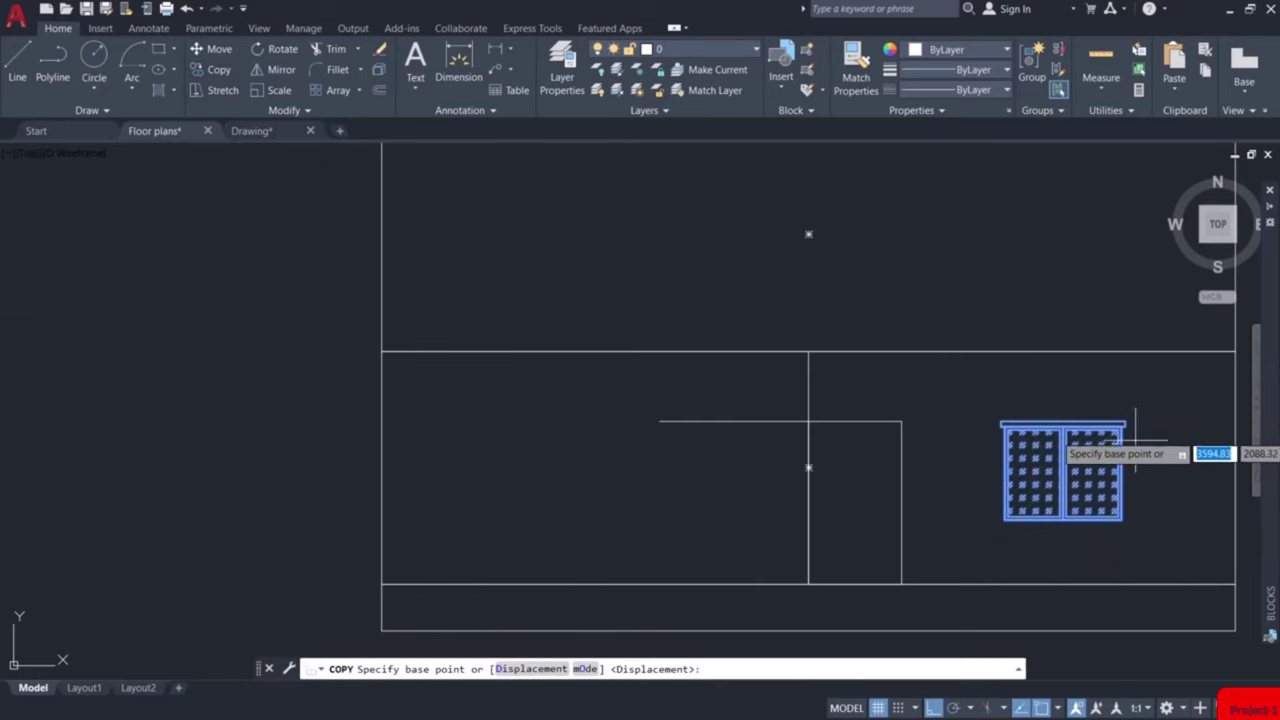
pyautogui.click(1127, 422)
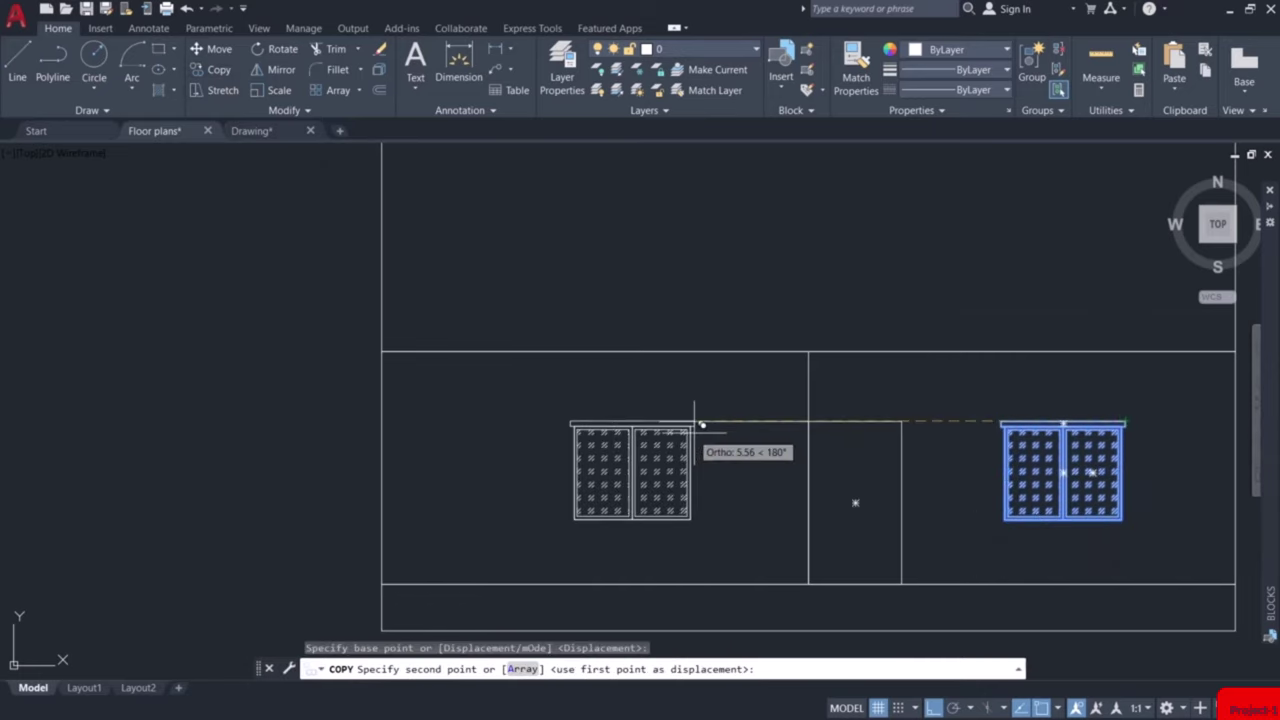
pyautogui.click(664, 424)
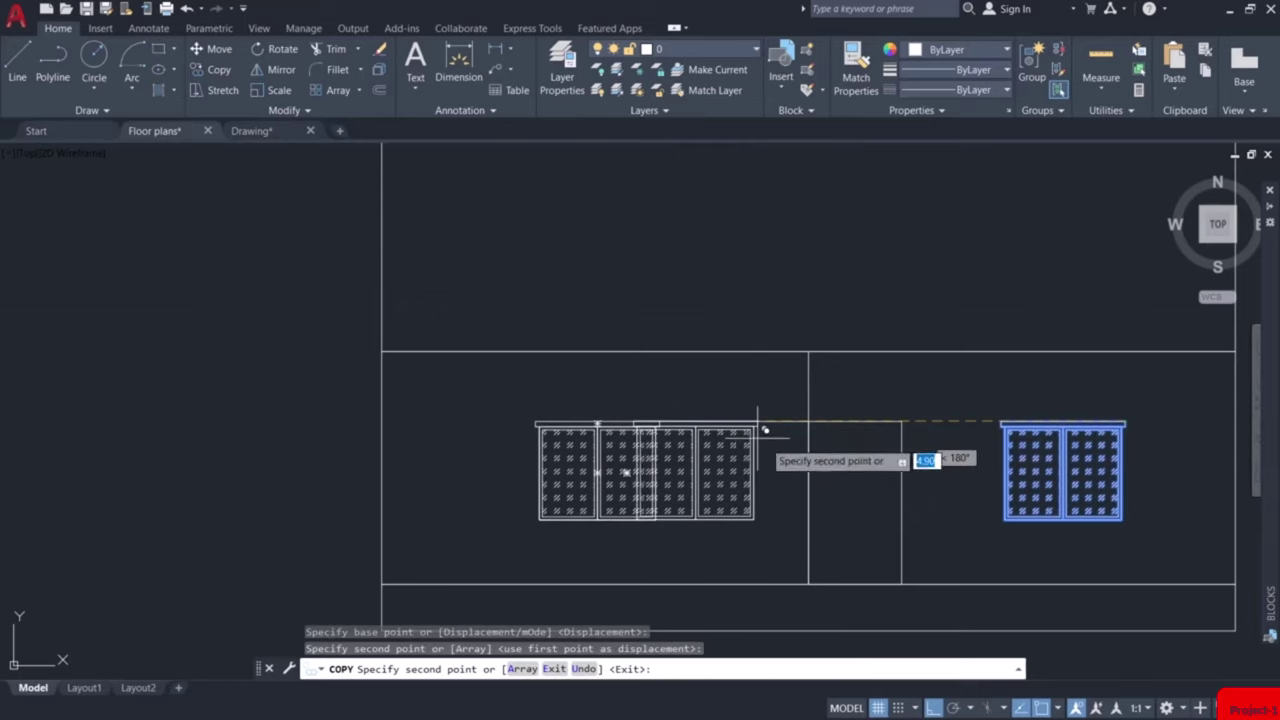
pyautogui.press('Escape')
# Erase the horizontal helper line between the copied window and the main door.
pyautogui.click(750, 402)
pyautogui.click(726, 470)
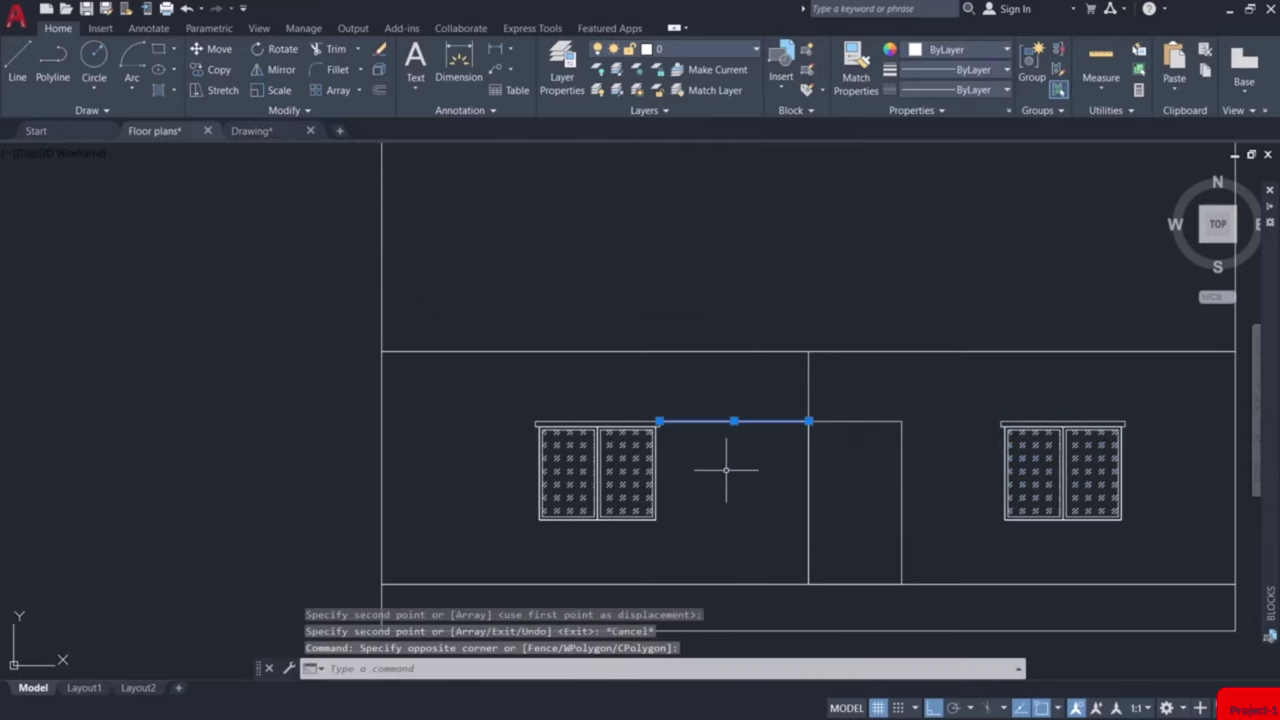
pyautogui.press('Delete')
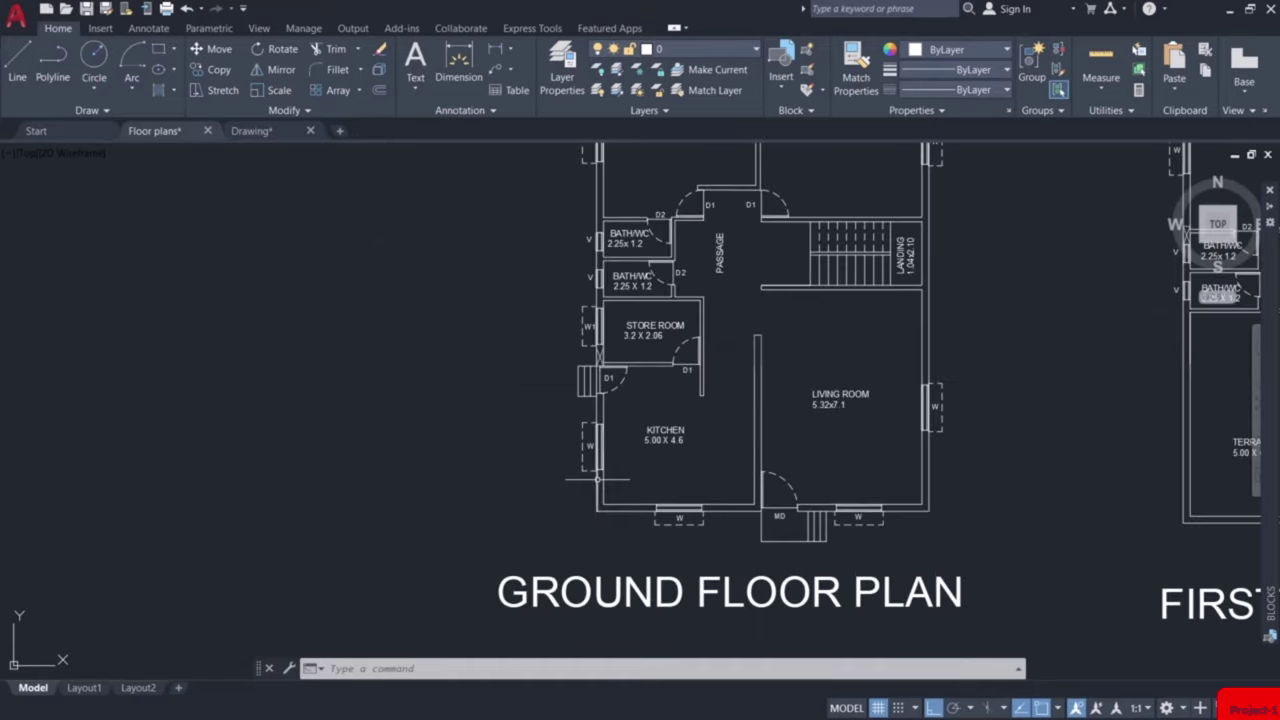
pyautogui.scroll(5, 570, 460)
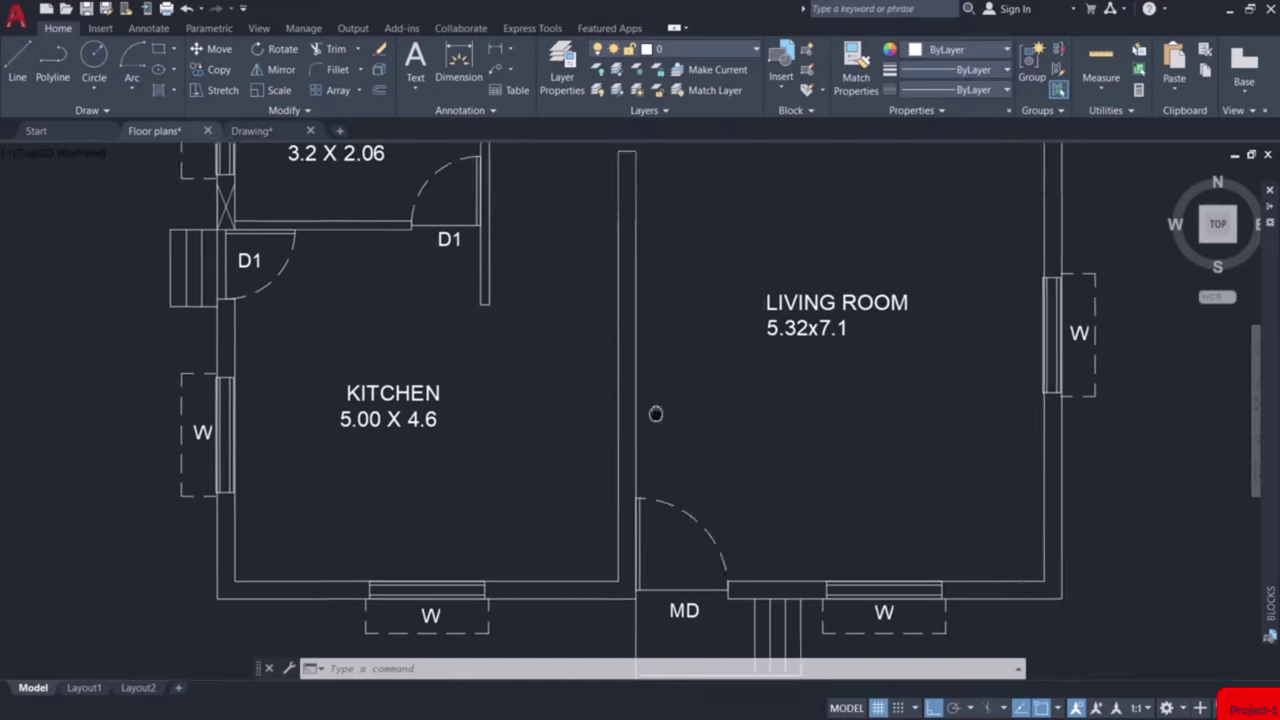
pyautogui.scroll(-2, 1003, 405)
pyautogui.scroll(-2, 1003, 405)
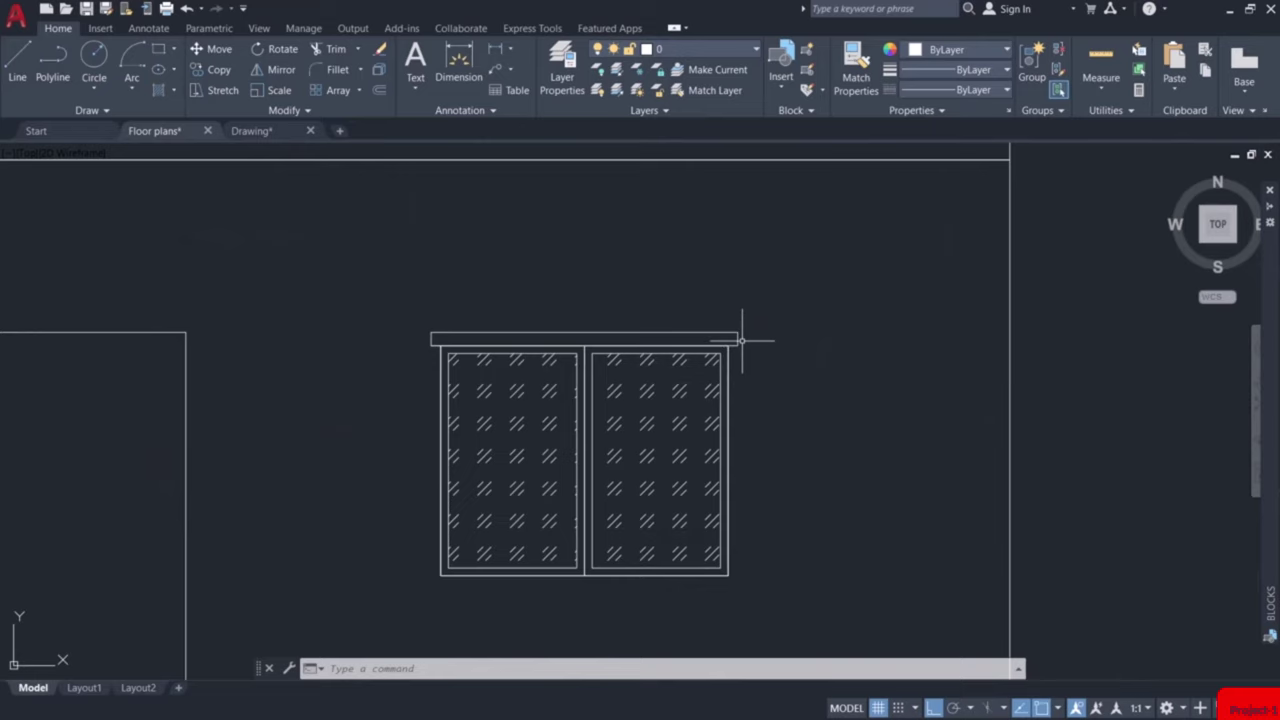
pyautogui.scroll(4, 741, 340)
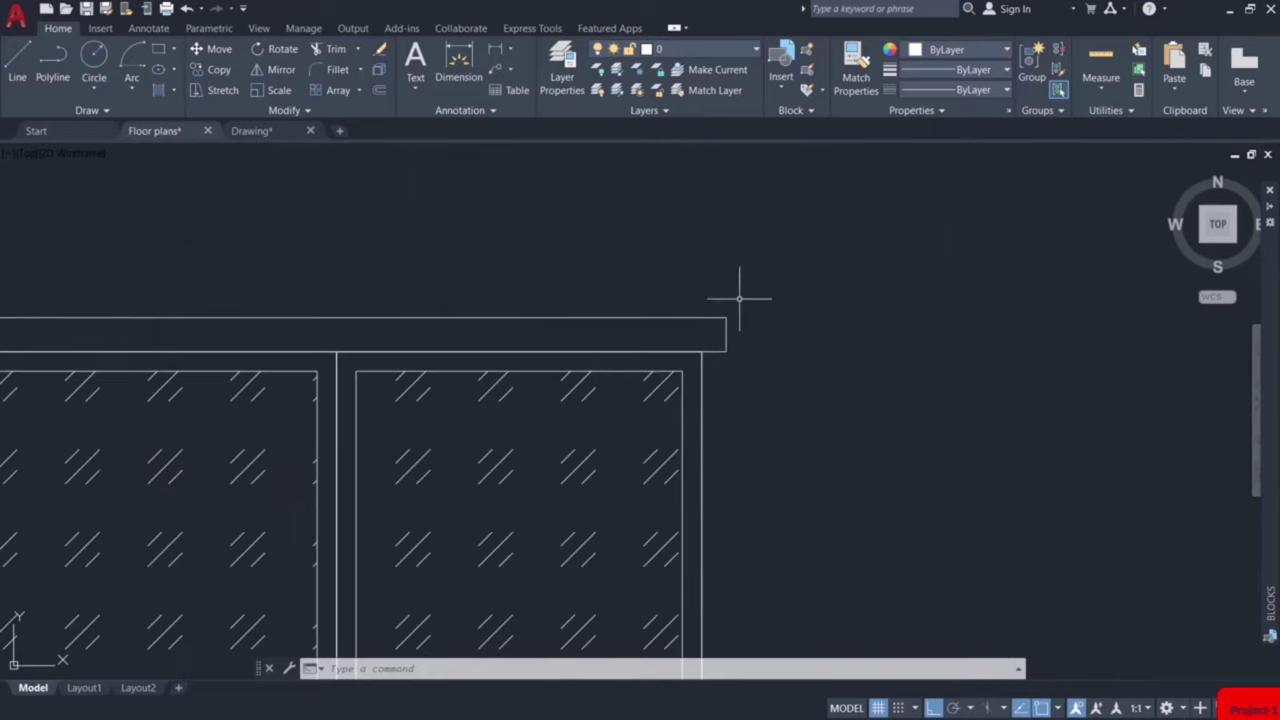
pyautogui.scroll(-3, 880, 379)
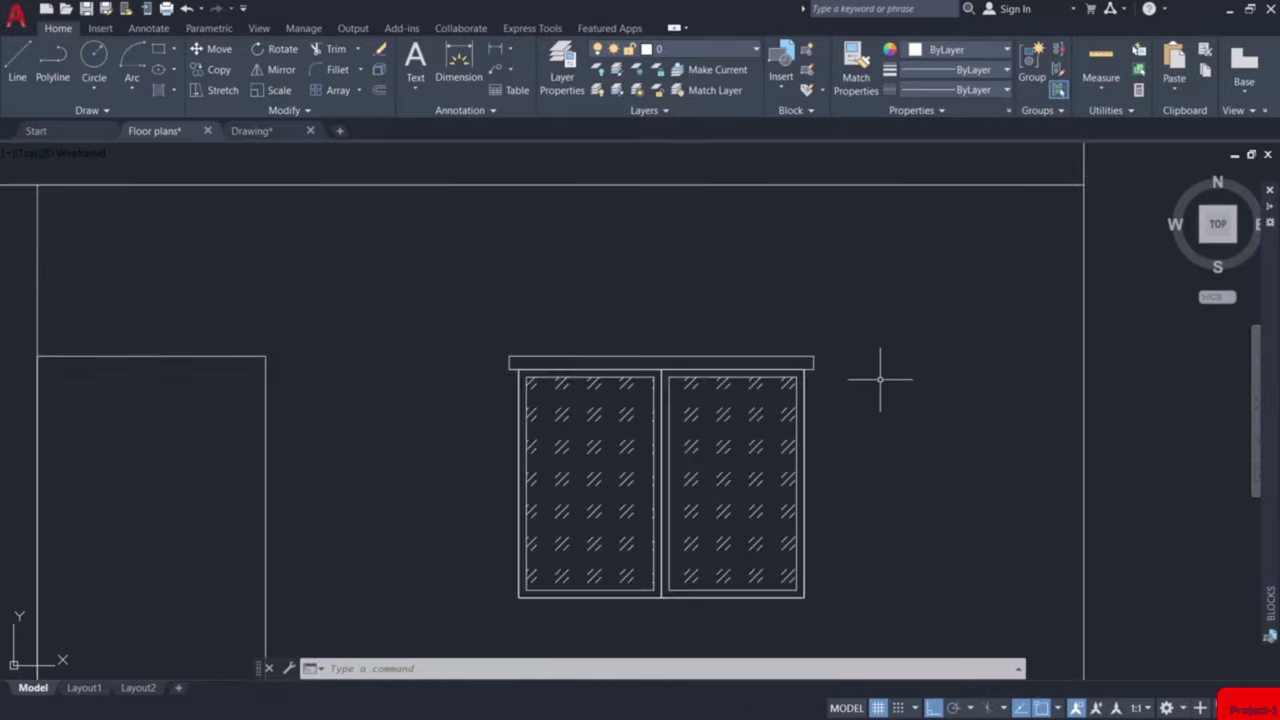
pyautogui.moveTo(880, 379); pyautogui.dragTo(733, 372, button='middle')
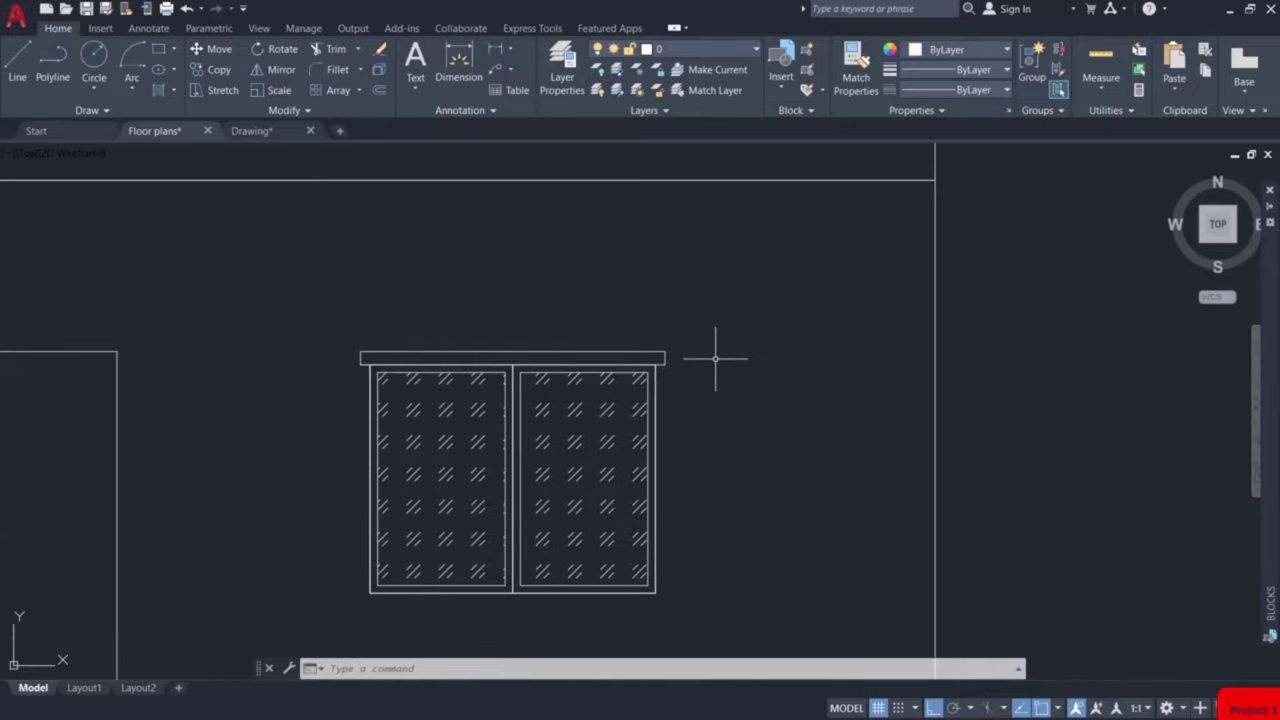
pyautogui.write('L')
pyautogui.press('Return')
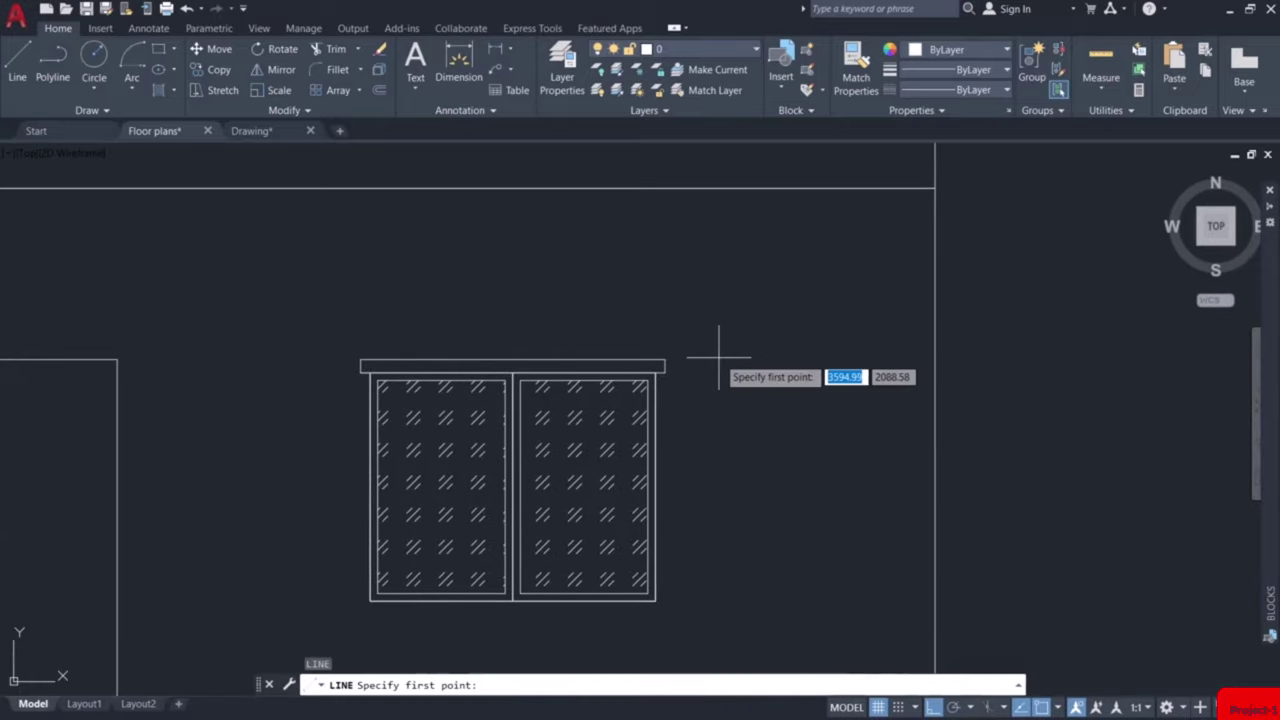
pyautogui.press('Escape')
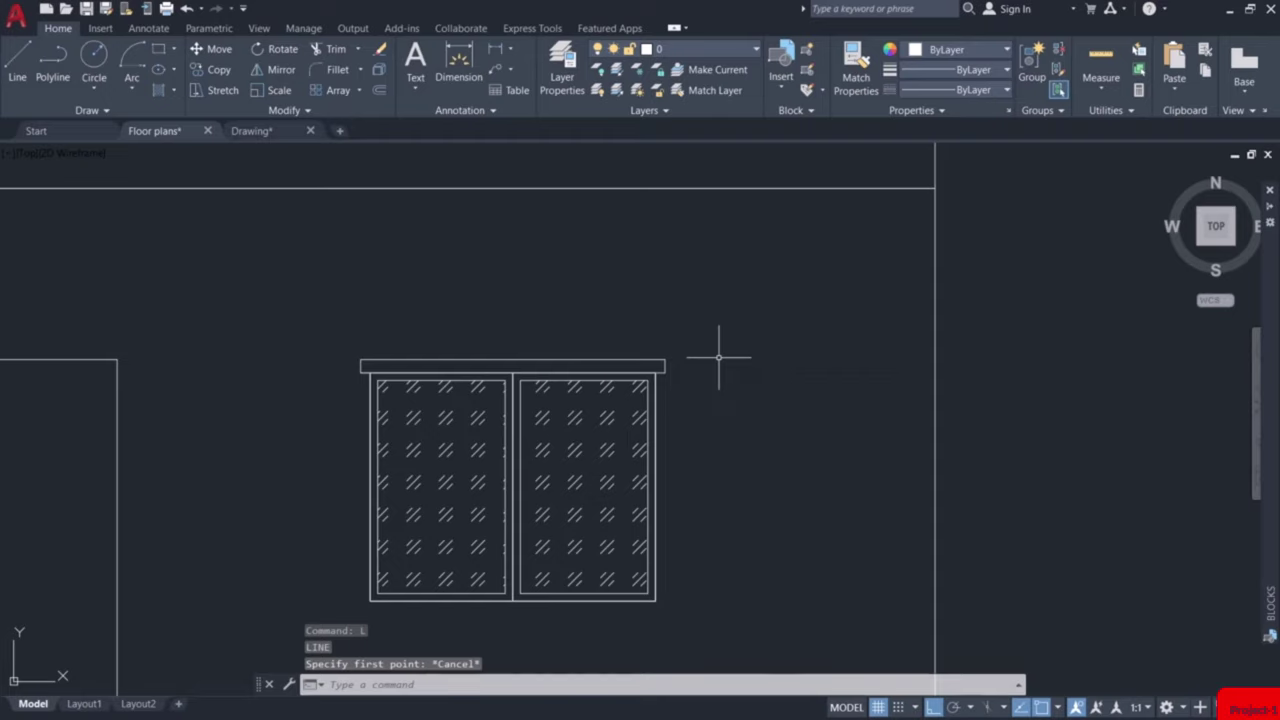
# Draw a 0.45 by 0.07 rectangle projecting outward from the right wall, level with the top of the window's sunshade.
pyautogui.write('rec')
pyautogui.press('Return')
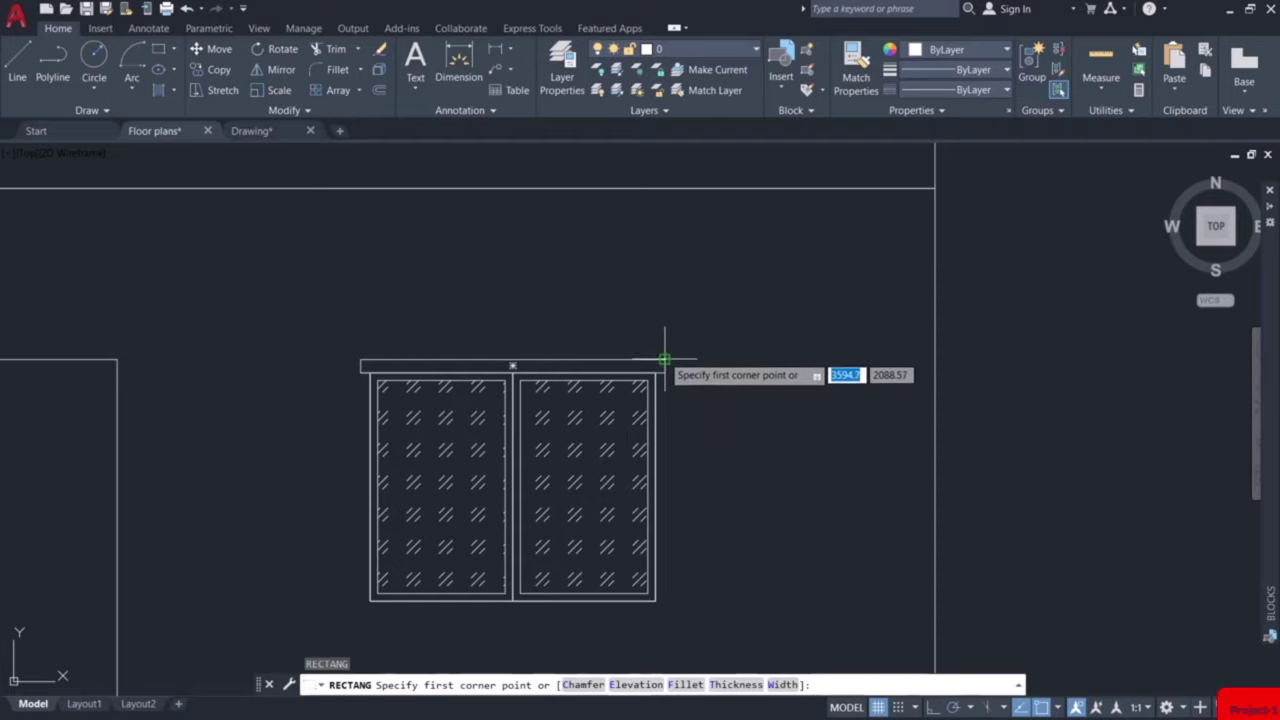
pyautogui.click(934, 360)
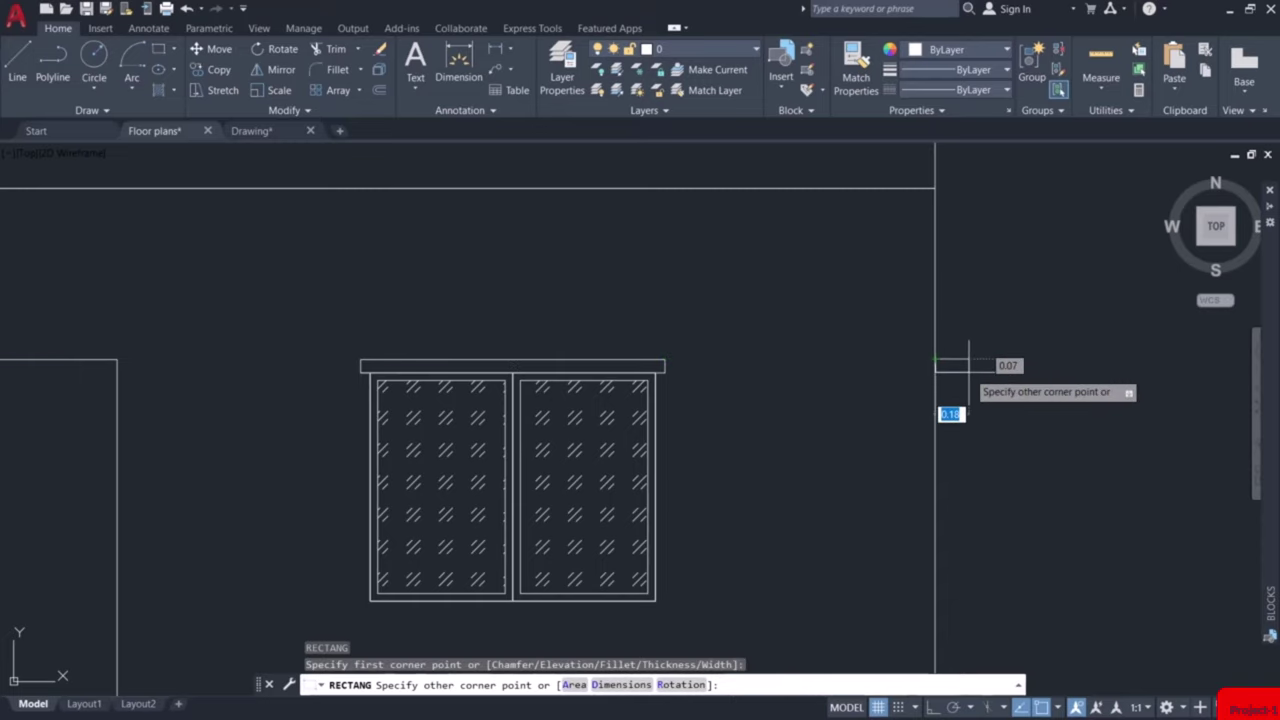
pyautogui.write('d')
pyautogui.press('Return')
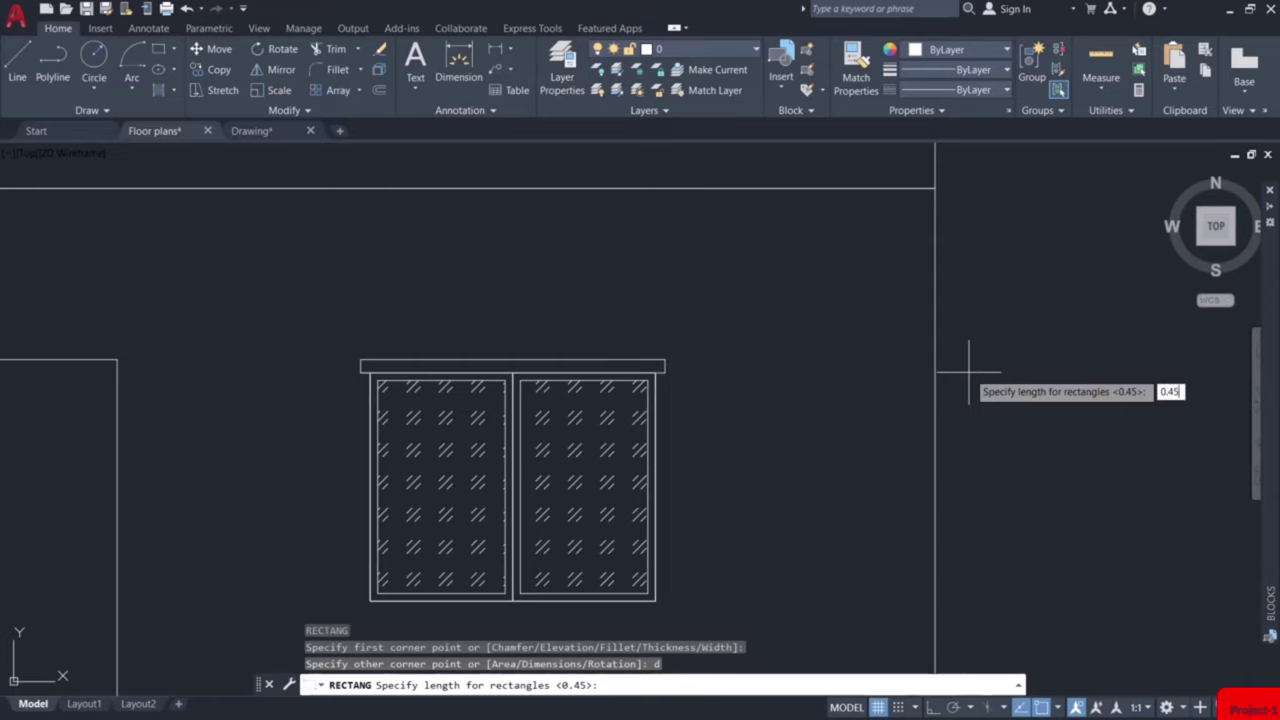
pyautogui.write('0.45')
pyautogui.press('Return')
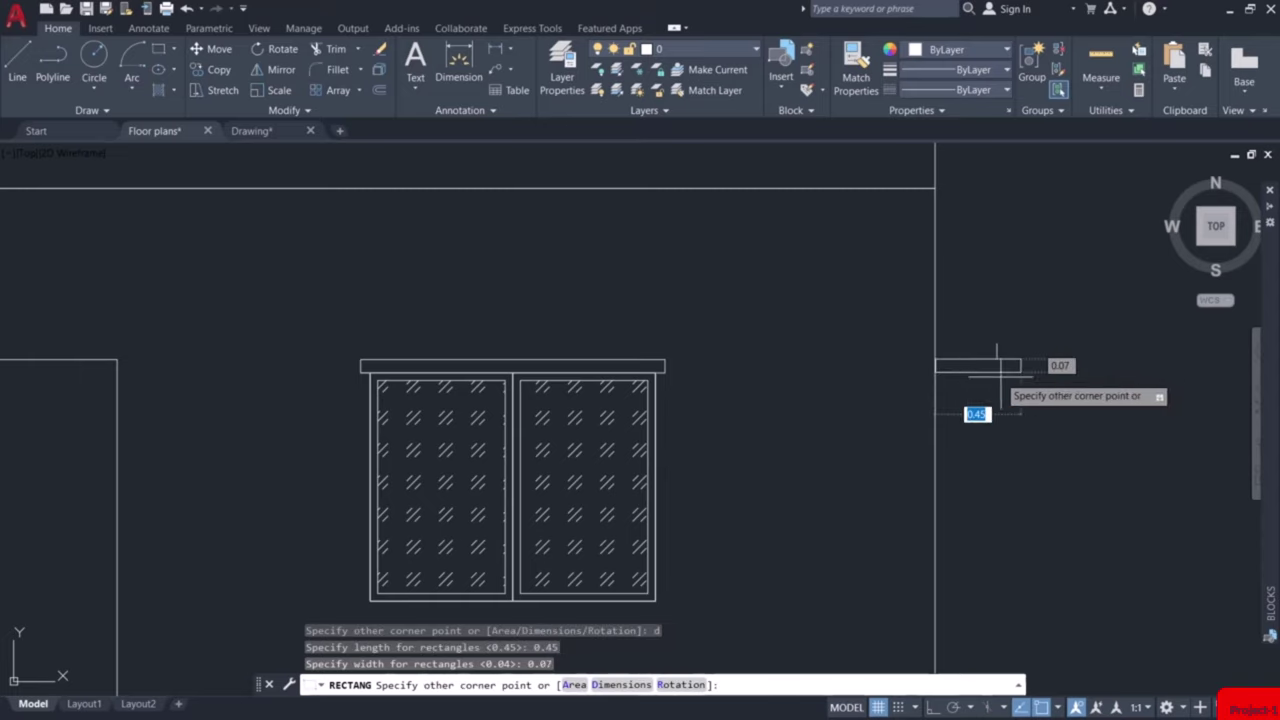
pyautogui.click(1032, 394)
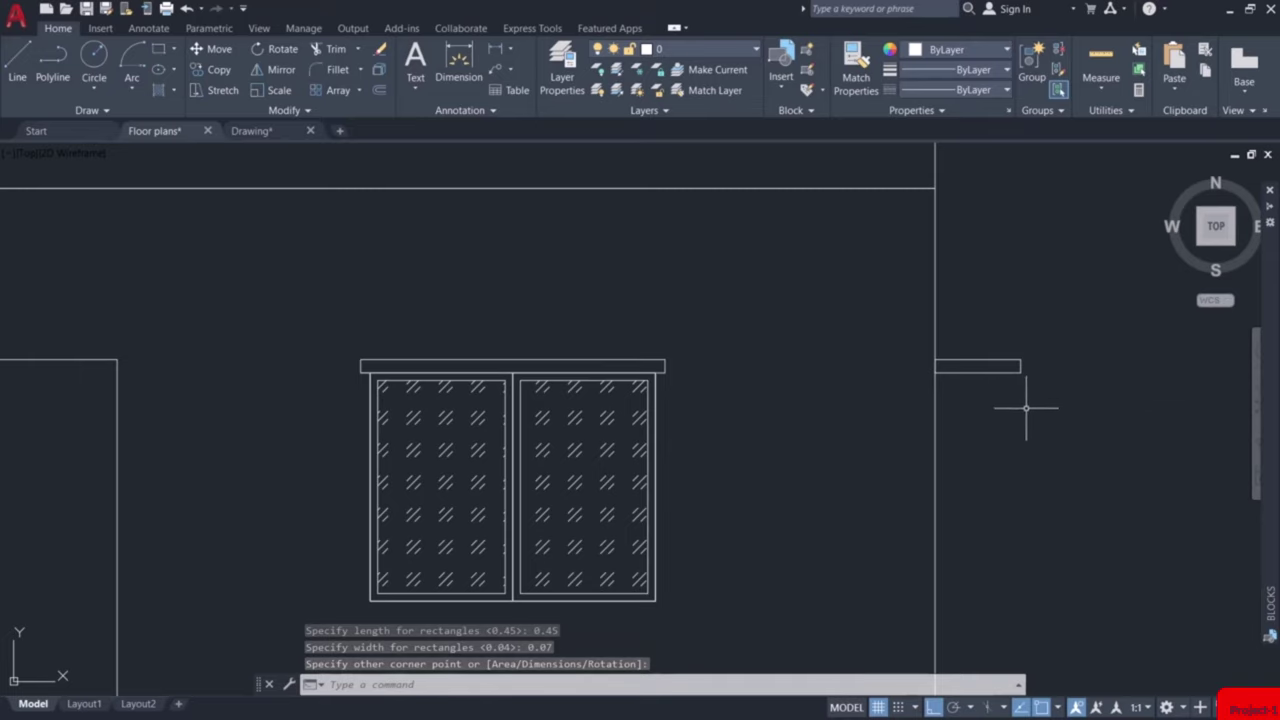
# Mirror the side sunshade rectangle onto the left wall about the elevation's vertical centreline, keeping the original.
pyautogui.scroll(-4, 1030, 404)
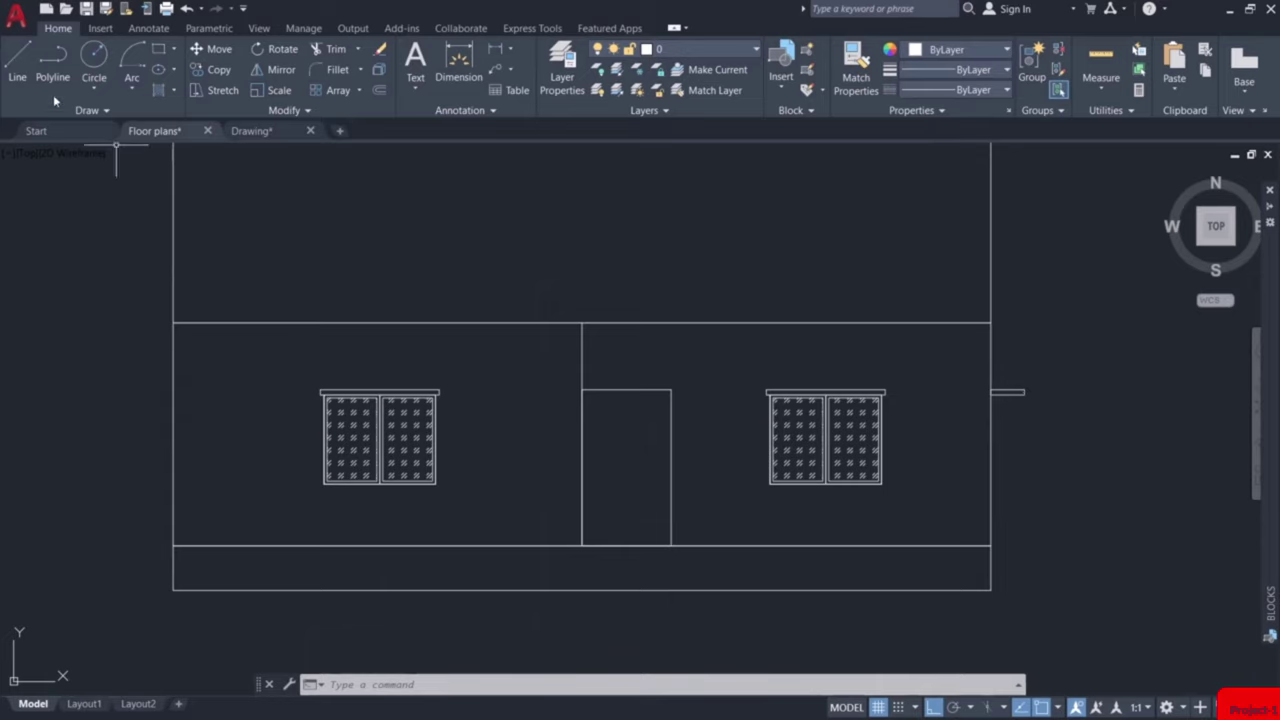
pyautogui.click(980, 370)
pyautogui.click(1060, 415)
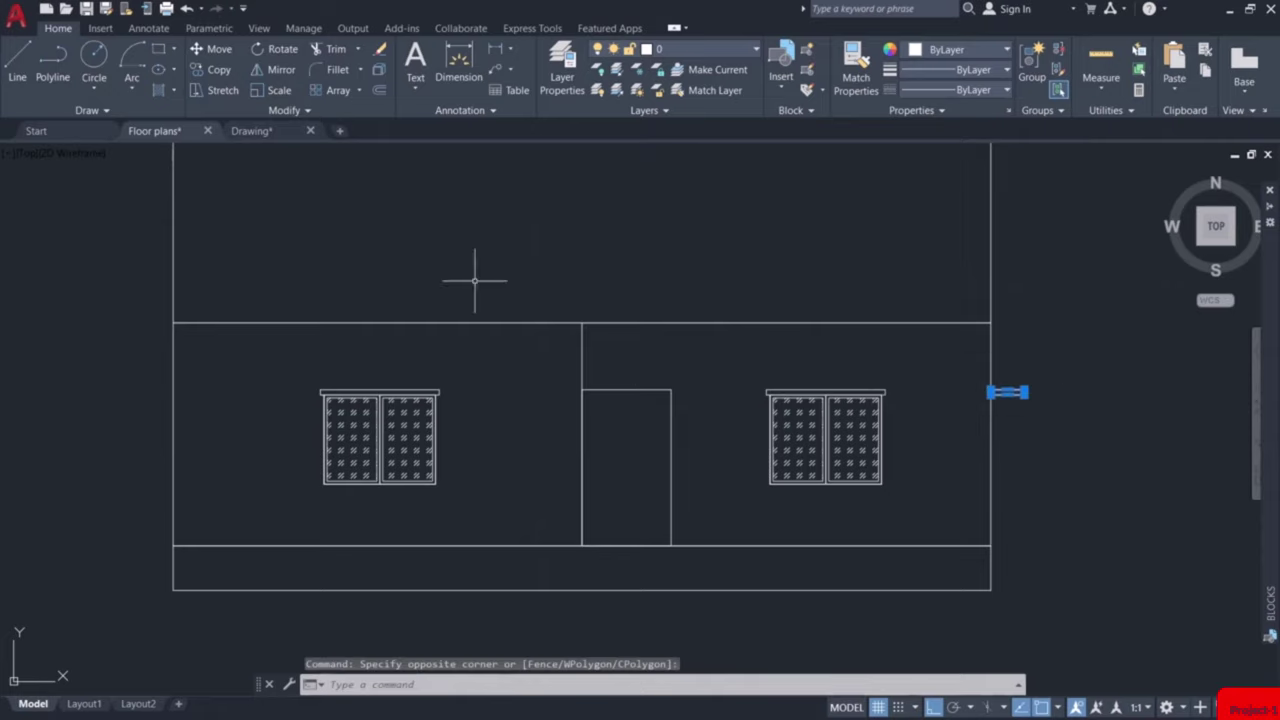
pyautogui.click(276, 70)
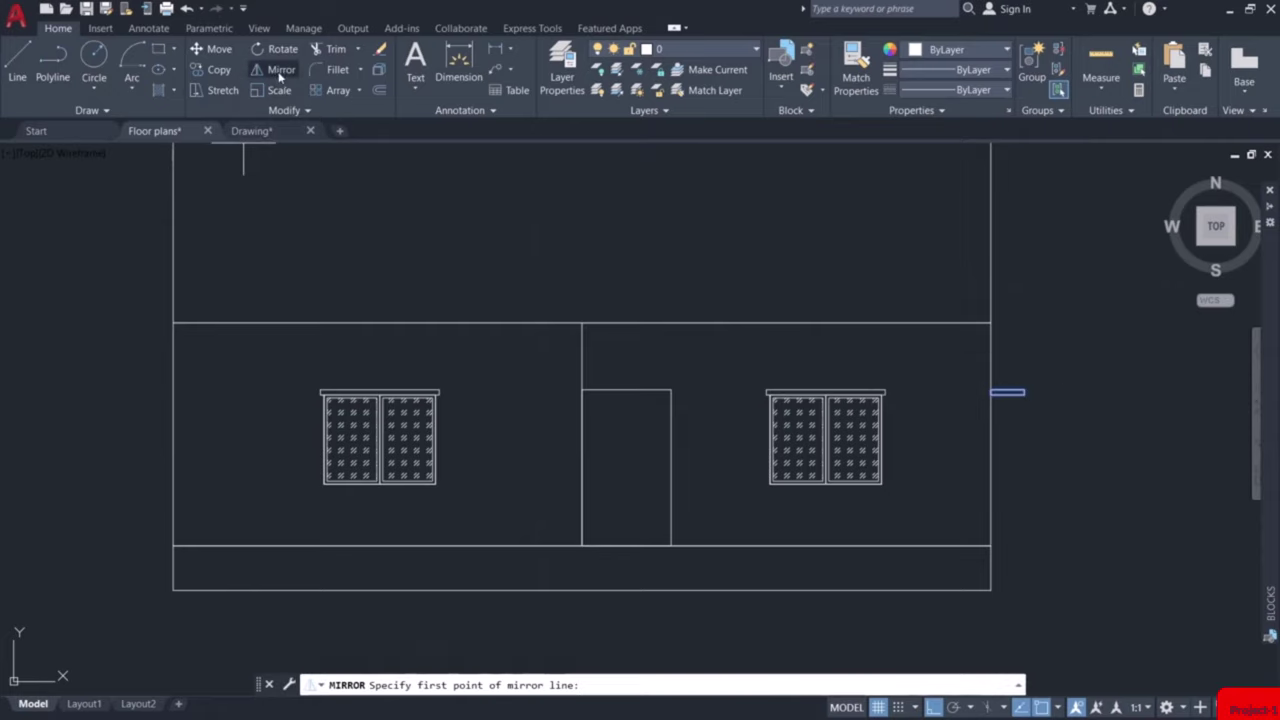
pyautogui.click(582, 590)
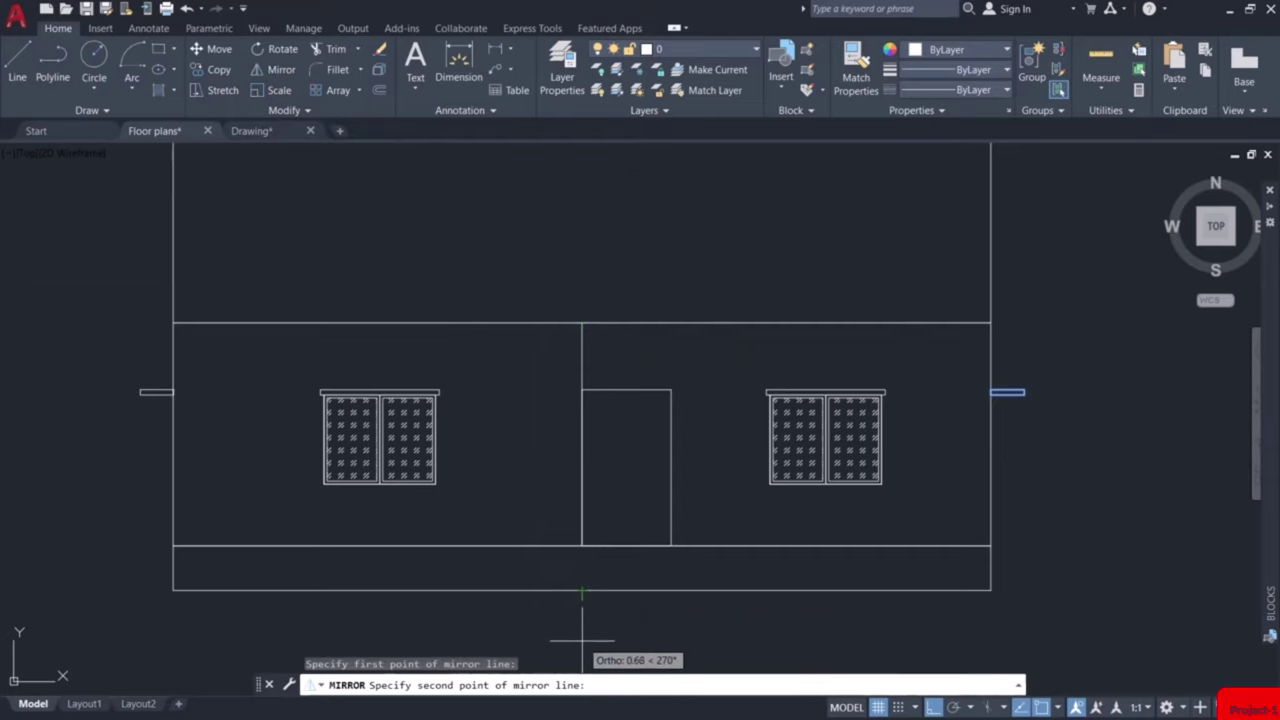
pyautogui.click(582, 640)
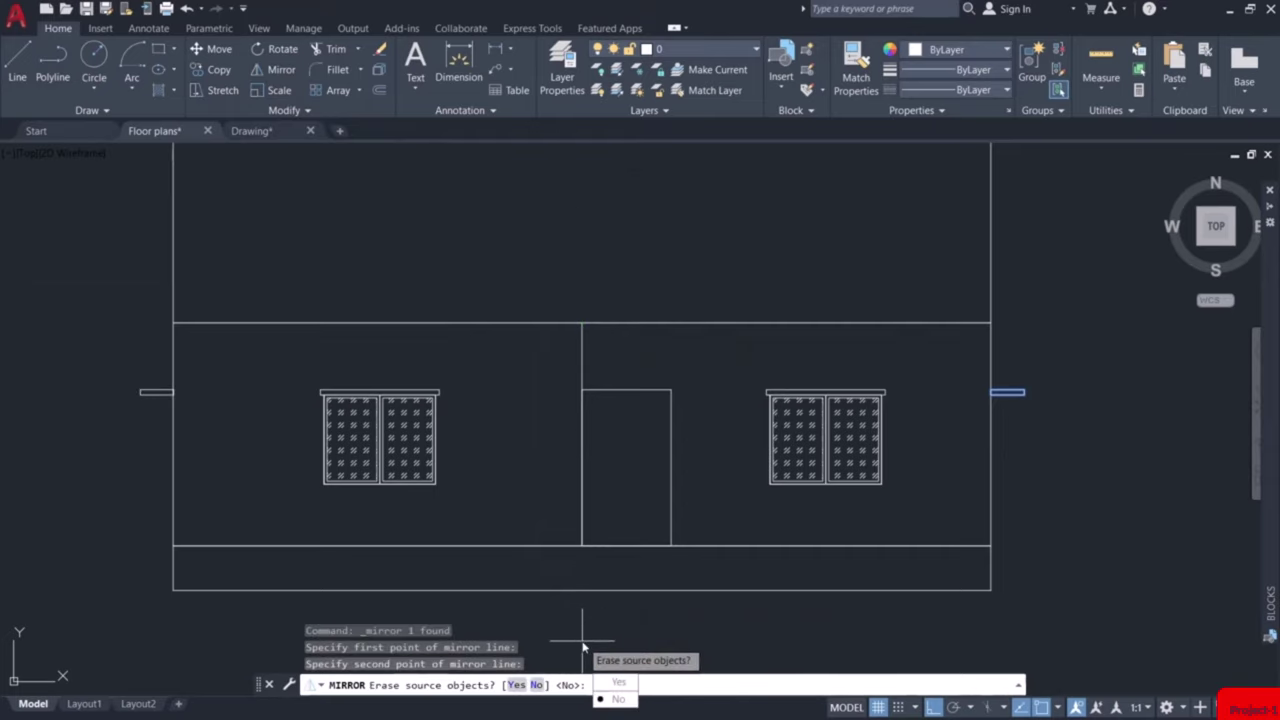
pyautogui.click(620, 699)
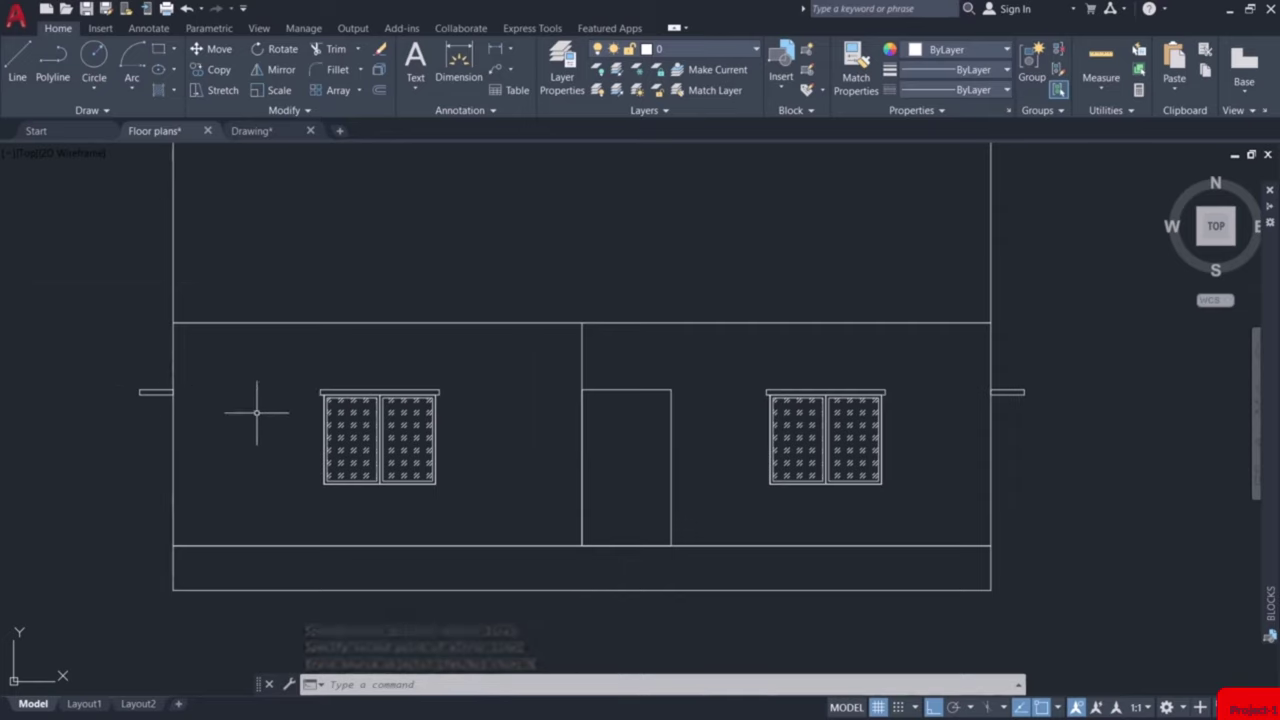
# Measure the width of the main door landing on the ground floor plan, from its outer left corner to the first step line.
pyautogui.scroll(-4, 575, 513)
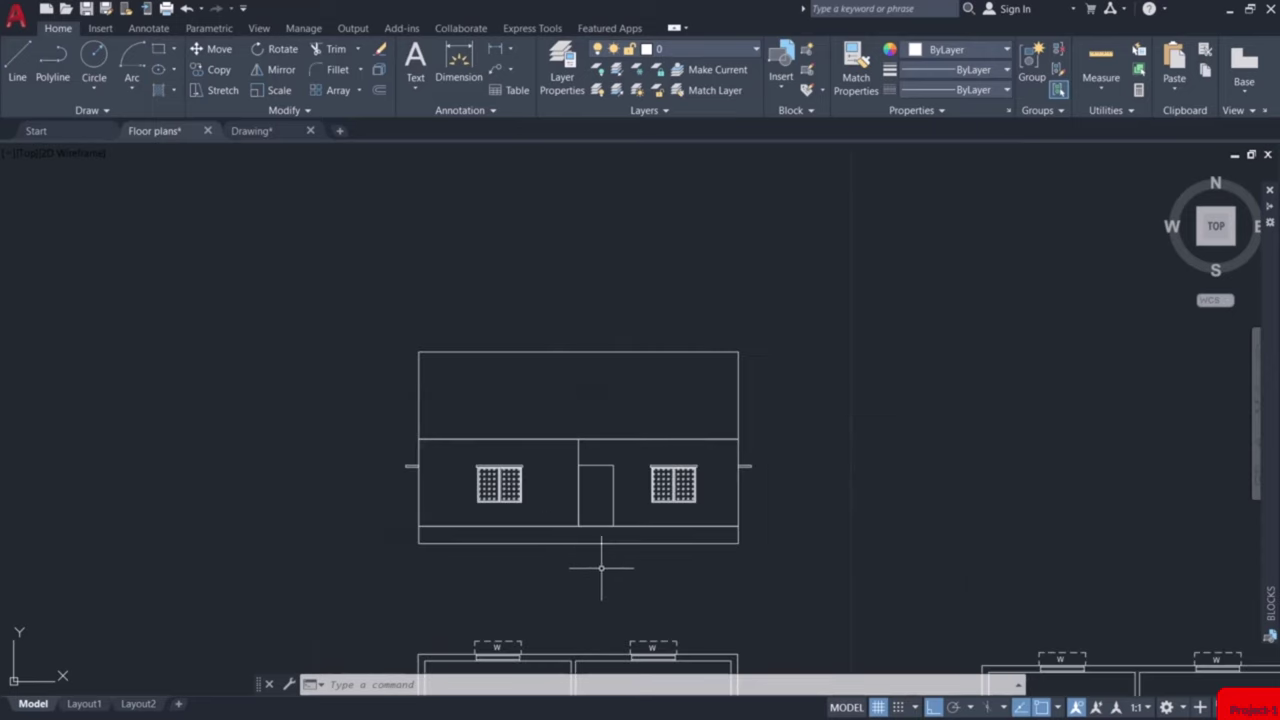
pyautogui.moveTo(601, 565); pyautogui.dragTo(605, 380, button='middle')
pyautogui.scroll(5, 614, 557)
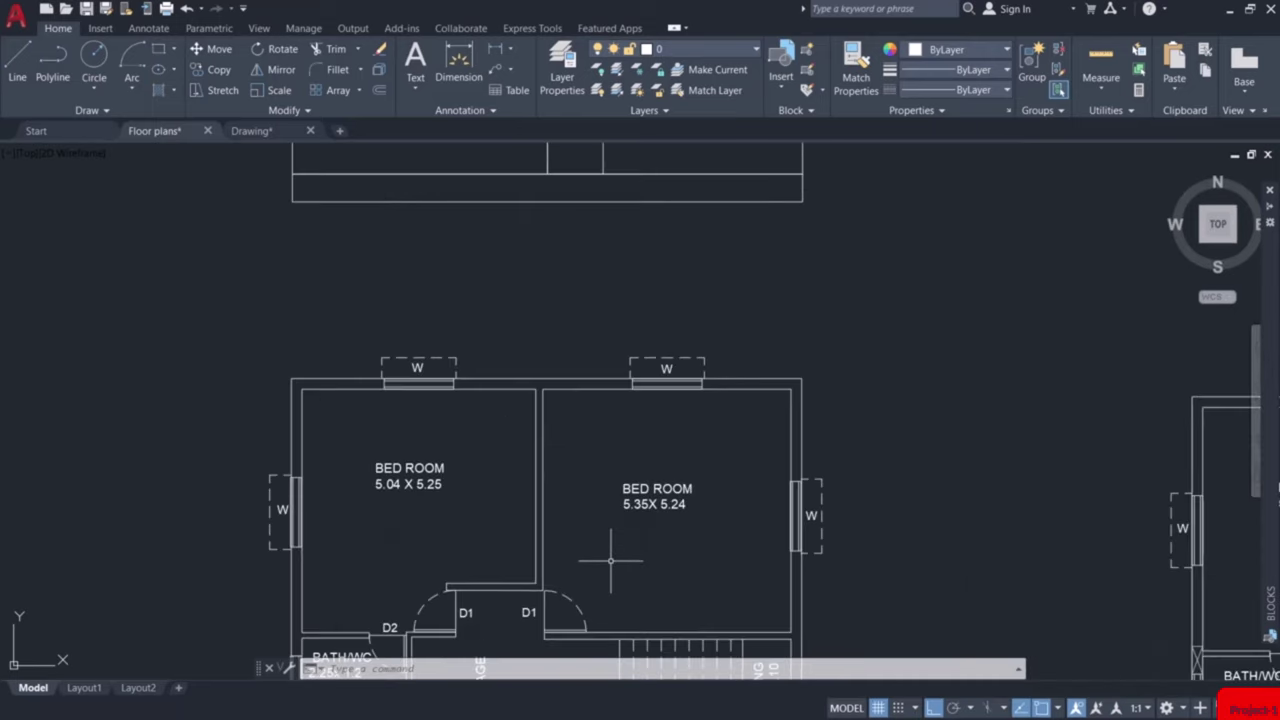
pyautogui.scroll(-5, 614, 557)
pyautogui.moveTo(600, 600); pyautogui.dragTo(598, 306, button='middle')
pyautogui.scroll(4, 577, 520)
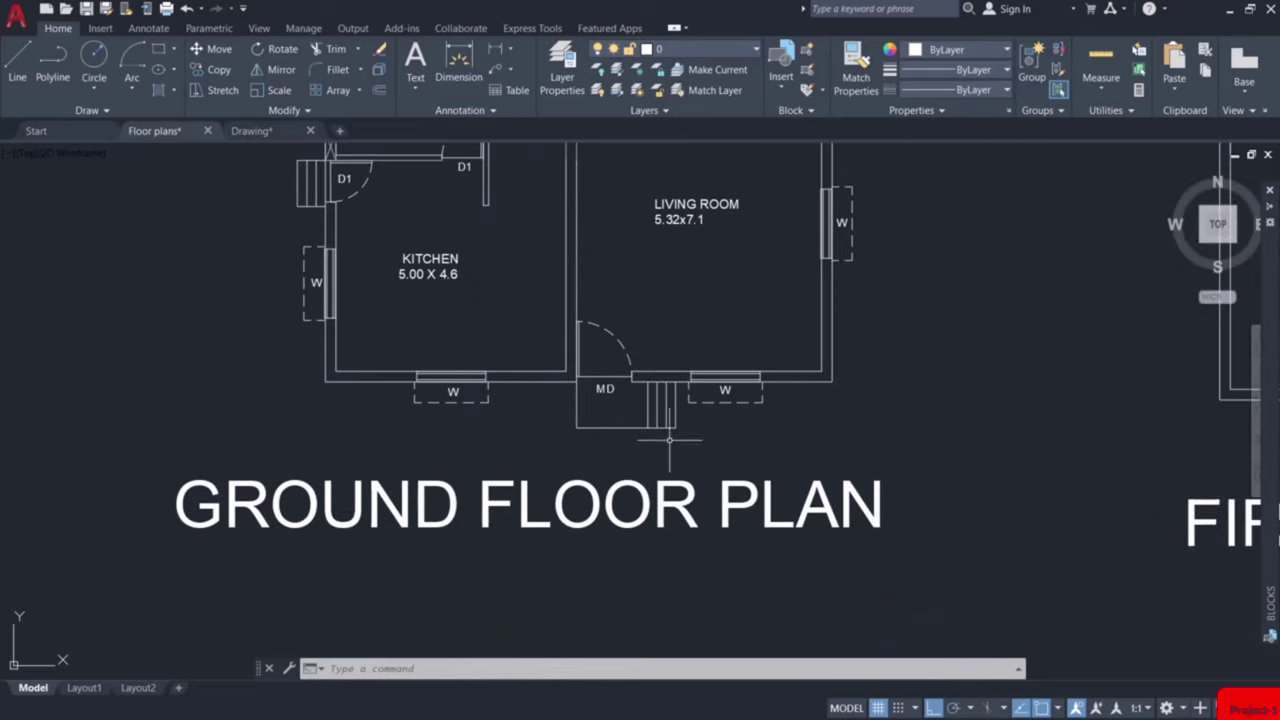
pyautogui.click(493, 50)
pyautogui.scroll(4, 615, 430)
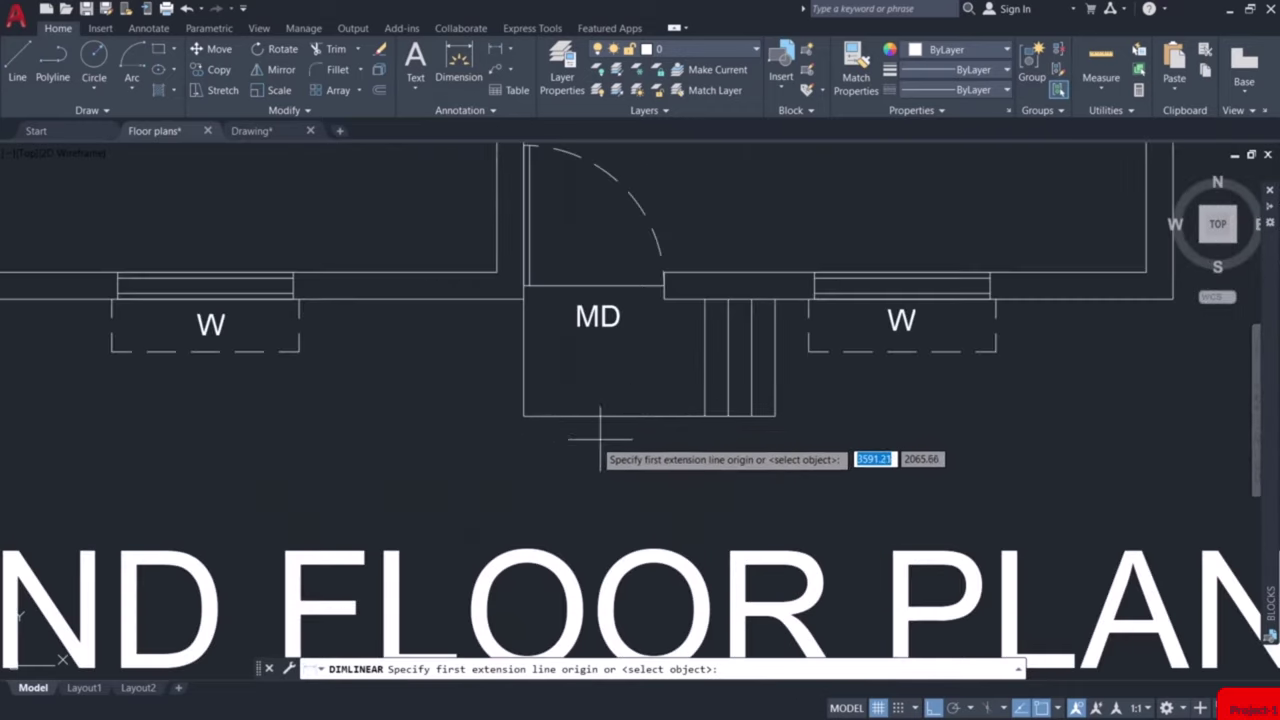
pyautogui.click(522, 415)
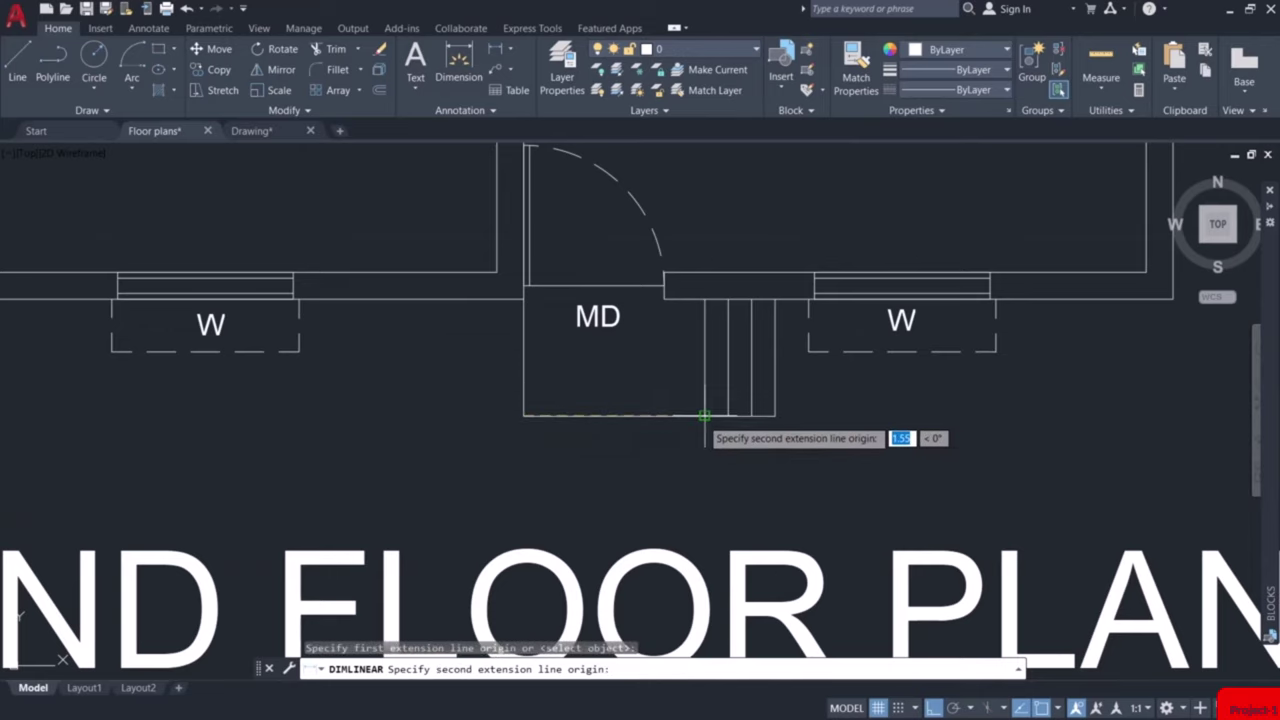
pyautogui.click(704, 415)
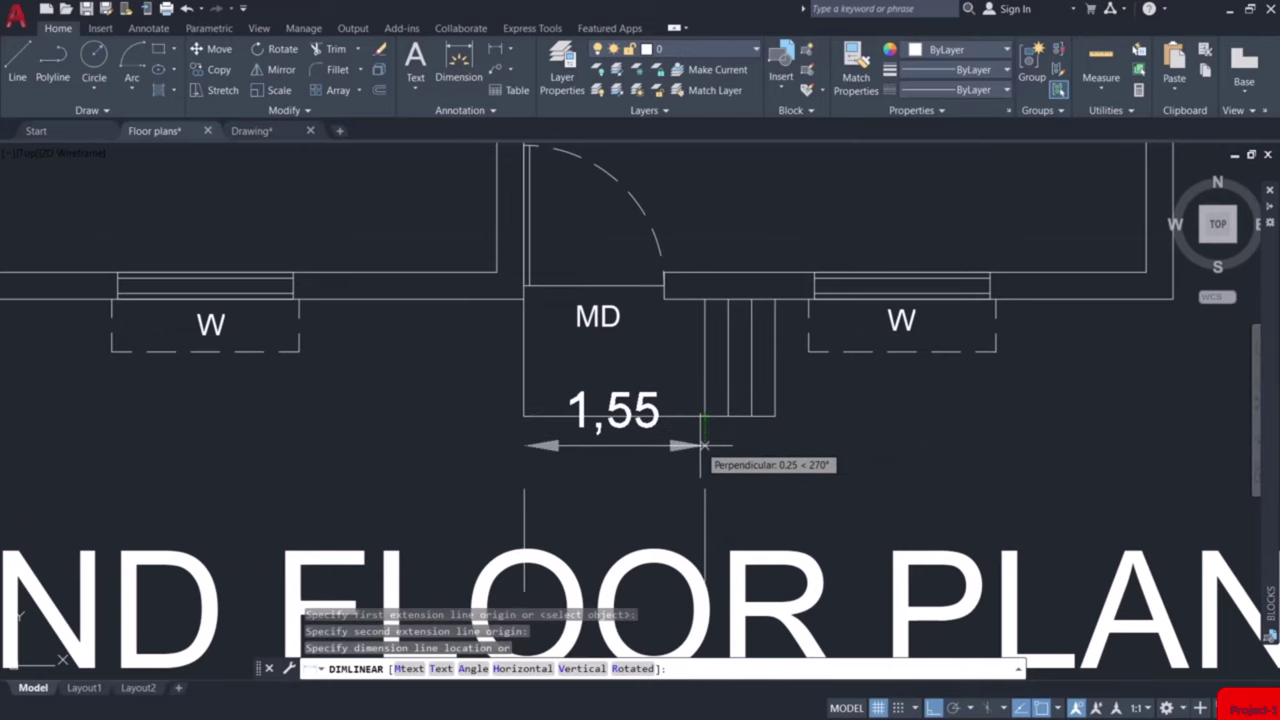
pyautogui.press('Escape')
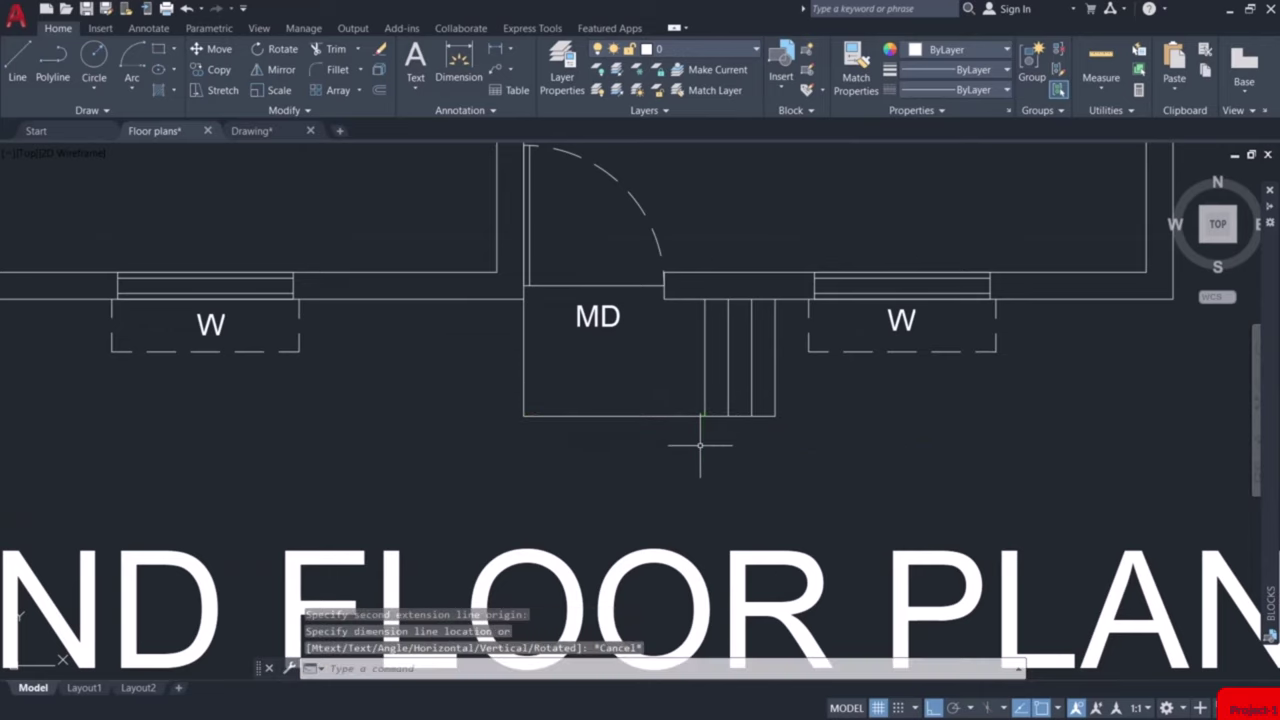
# Draw a 1.55 horizontal line along the top of the elevation's base, starting rightward from the main door's lower-left corner.
pyautogui.scroll(-6, 700, 443)
pyautogui.moveTo(695, 281); pyautogui.dragTo(682, 617, button='middle')
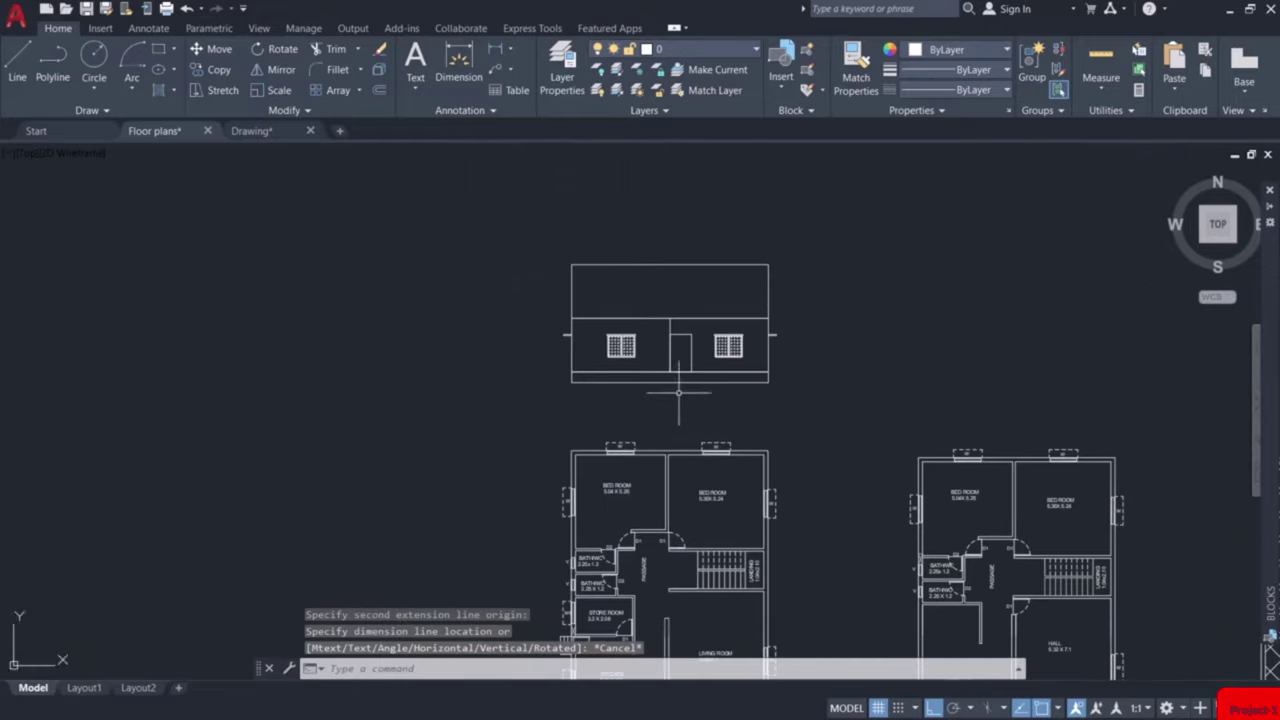
pyautogui.scroll(6, 677, 400)
pyautogui.scroll(2, 630, 410)
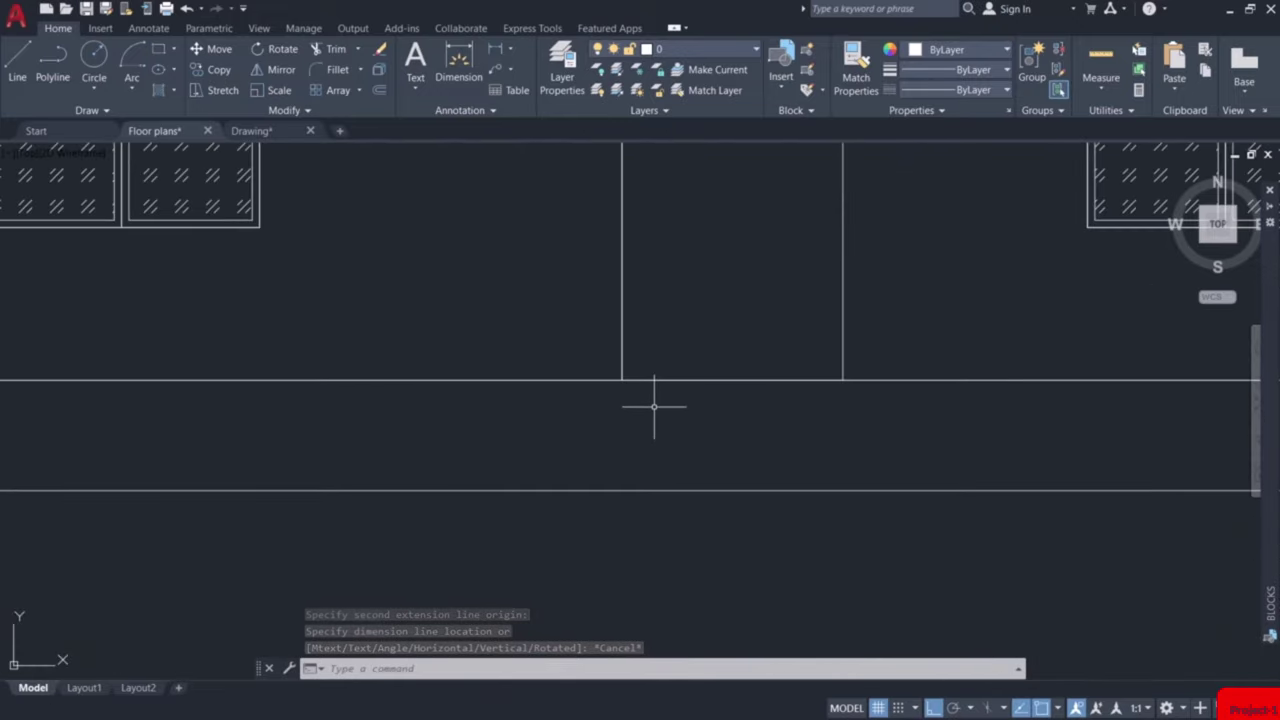
pyautogui.moveTo(706, 420); pyautogui.dragTo(628, 424, button='middle')
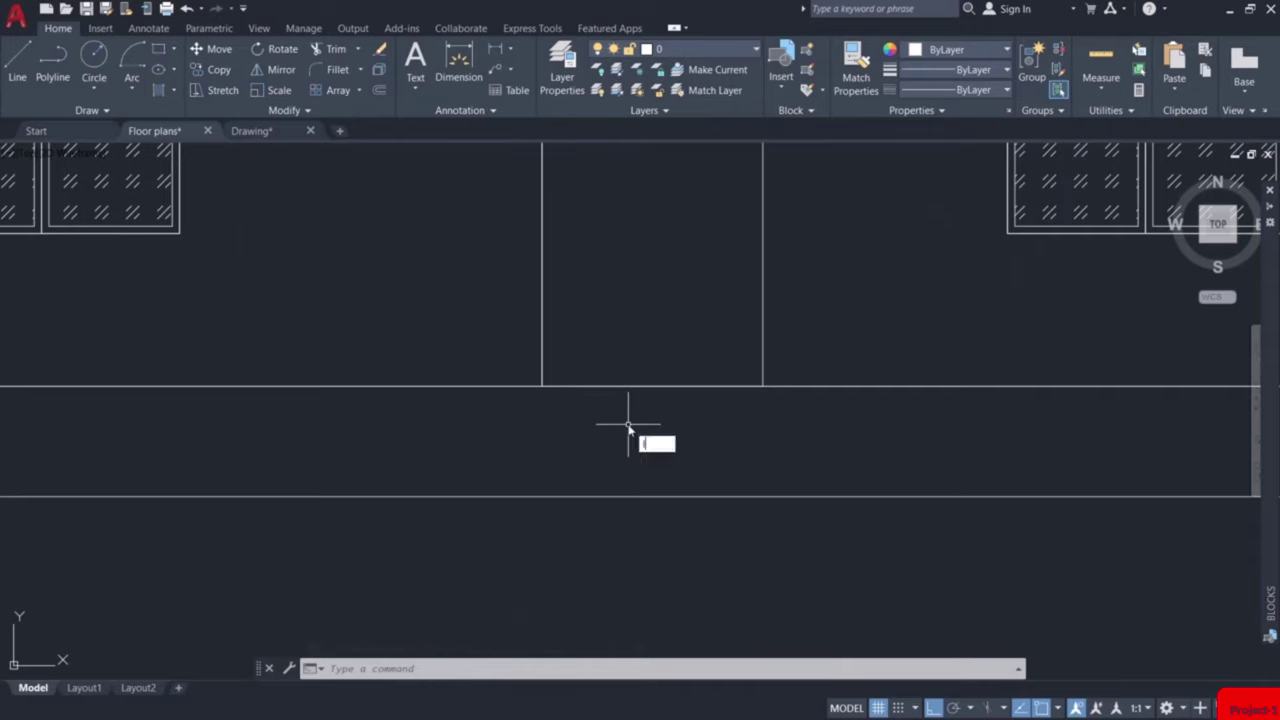
pyautogui.write('l')
pyautogui.press('Return')
pyautogui.click(542, 386)
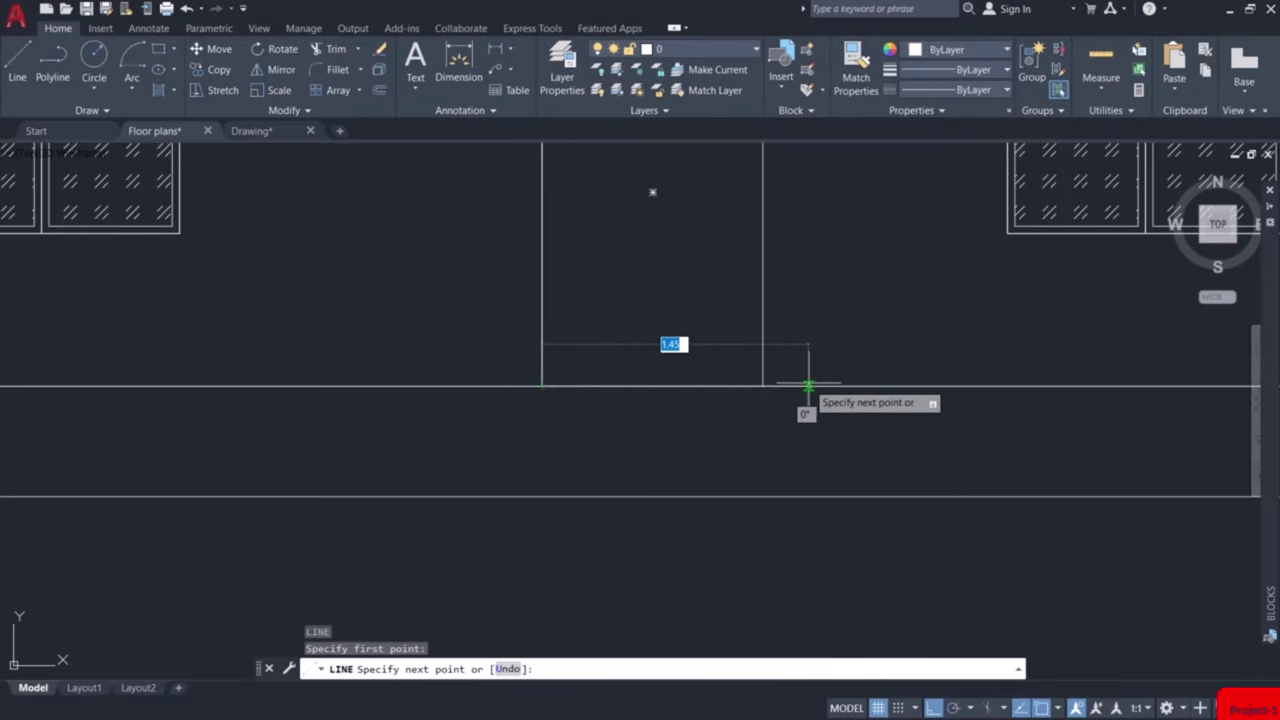
pyautogui.write('1')
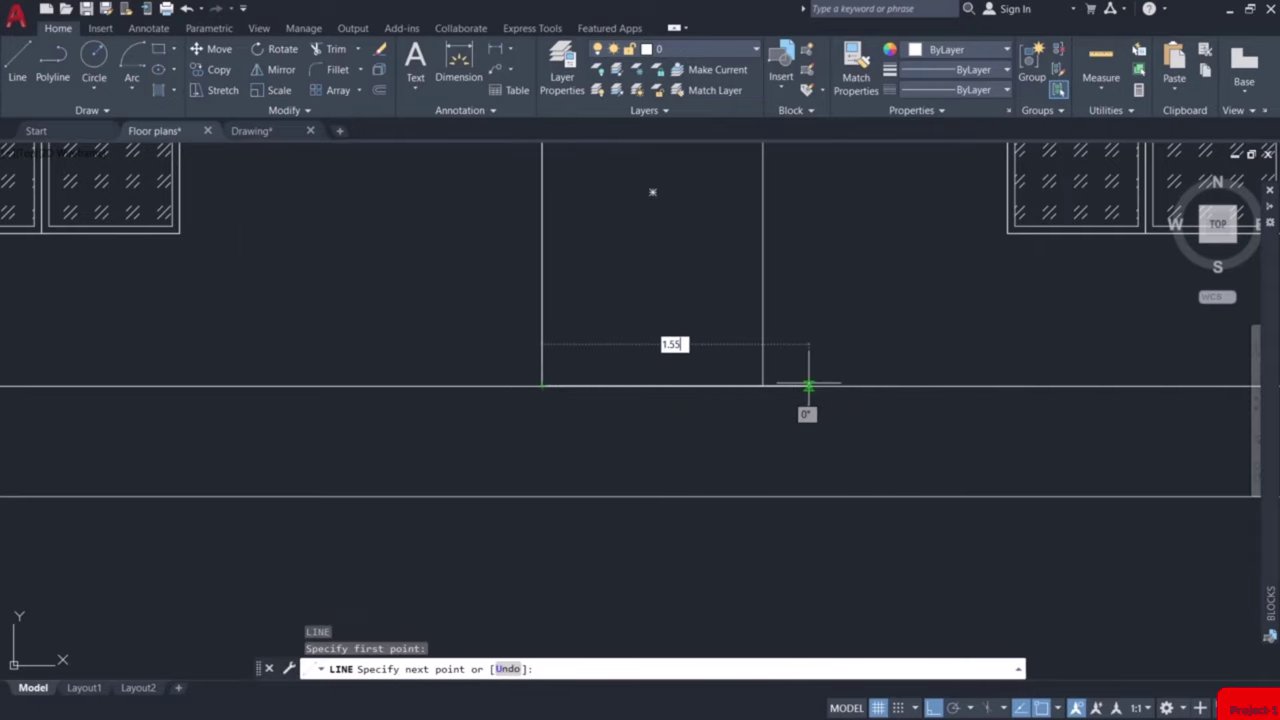
pyautogui.write('.55')
pyautogui.press('Return')
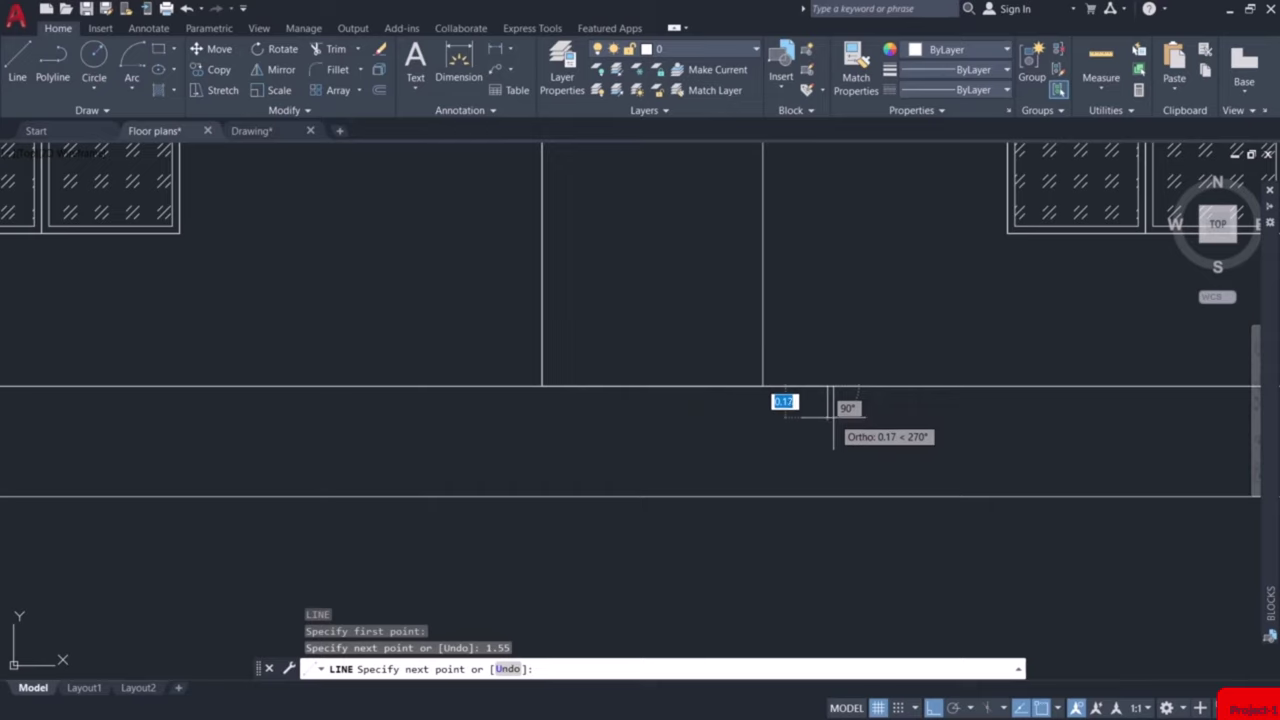
# Continue the line as a descending stair profile with 0.15 risers and 0.3 treads down to the bottom of the base.
pyautogui.write('0')
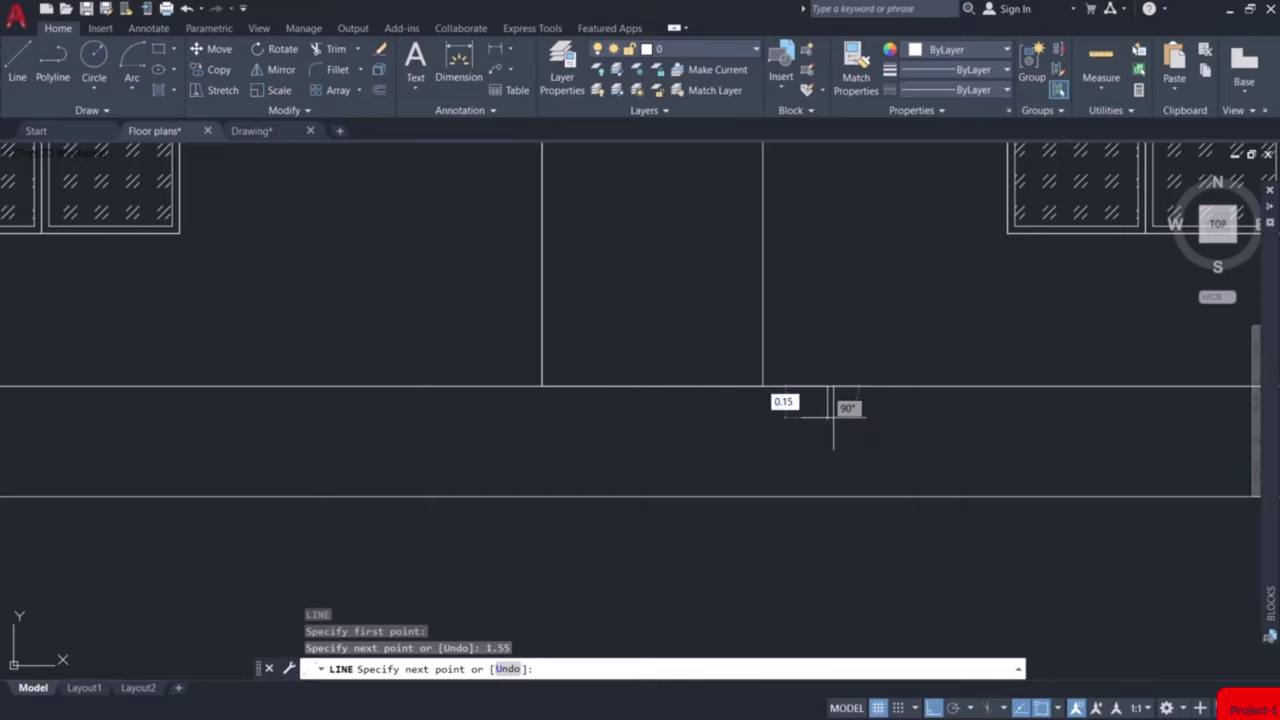
pyautogui.write('.15')
pyautogui.press('Return')
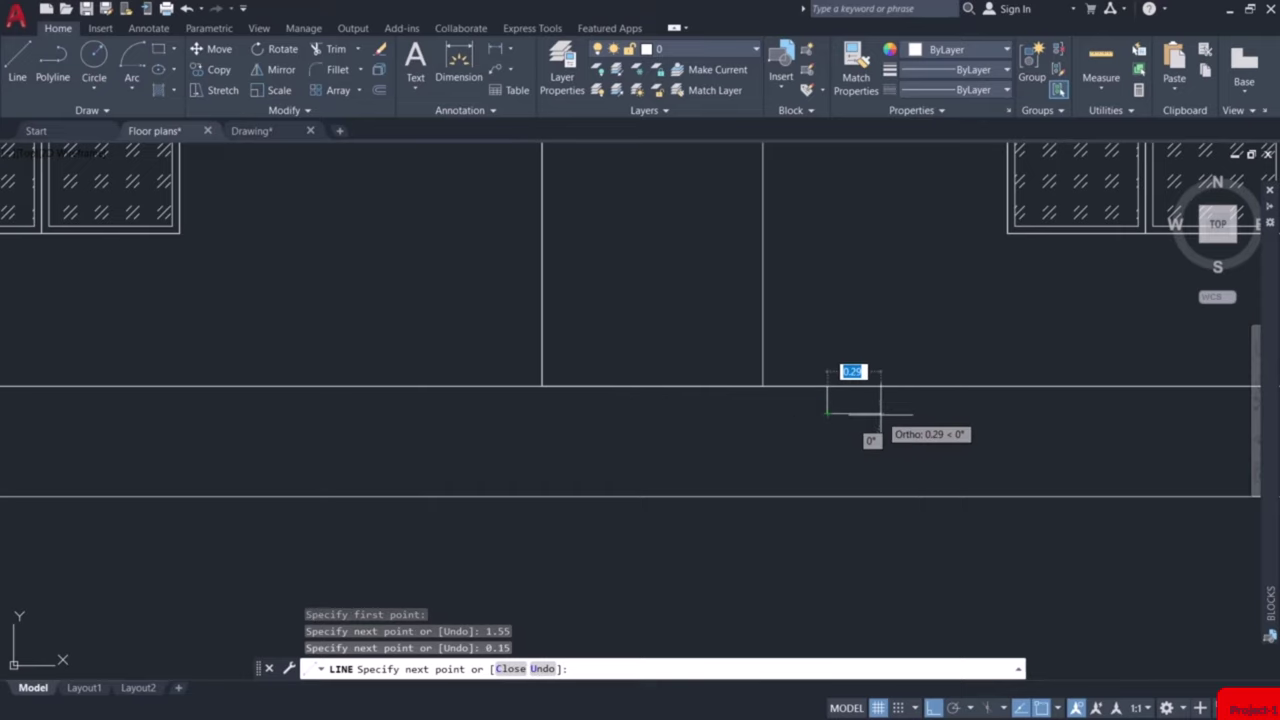
pyautogui.write('0')
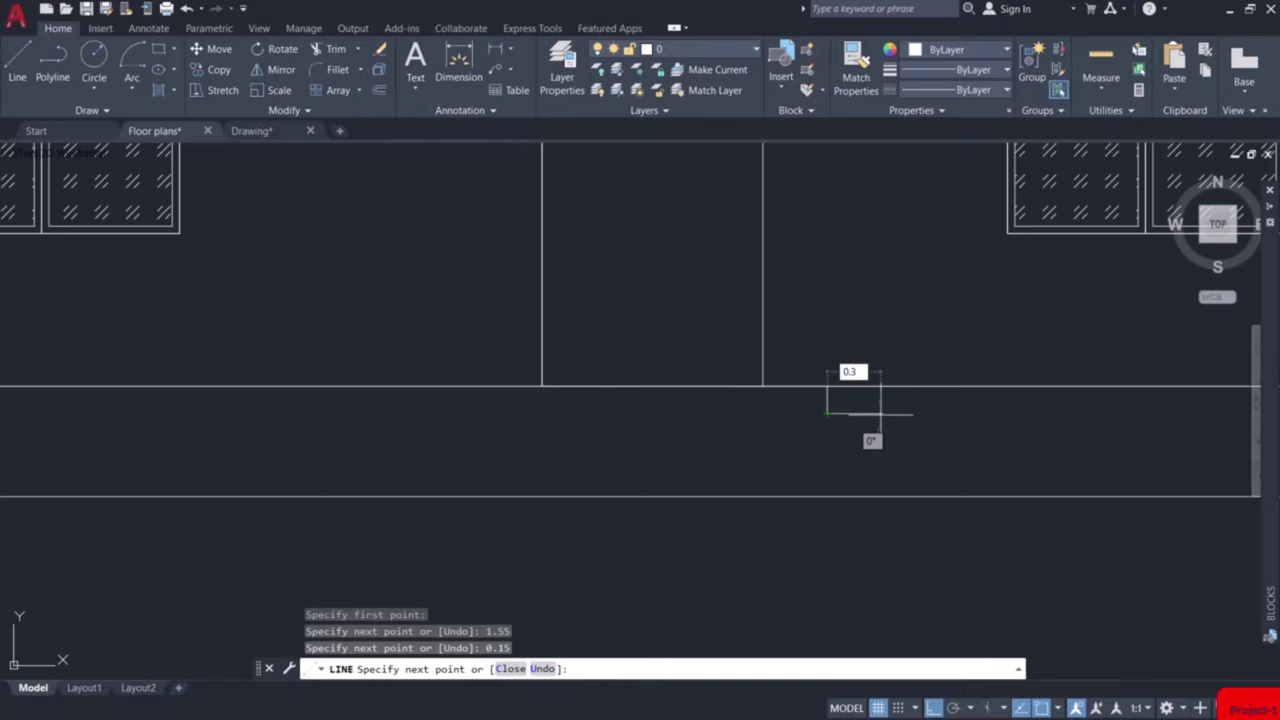
pyautogui.write('.3')
pyautogui.press('Return')
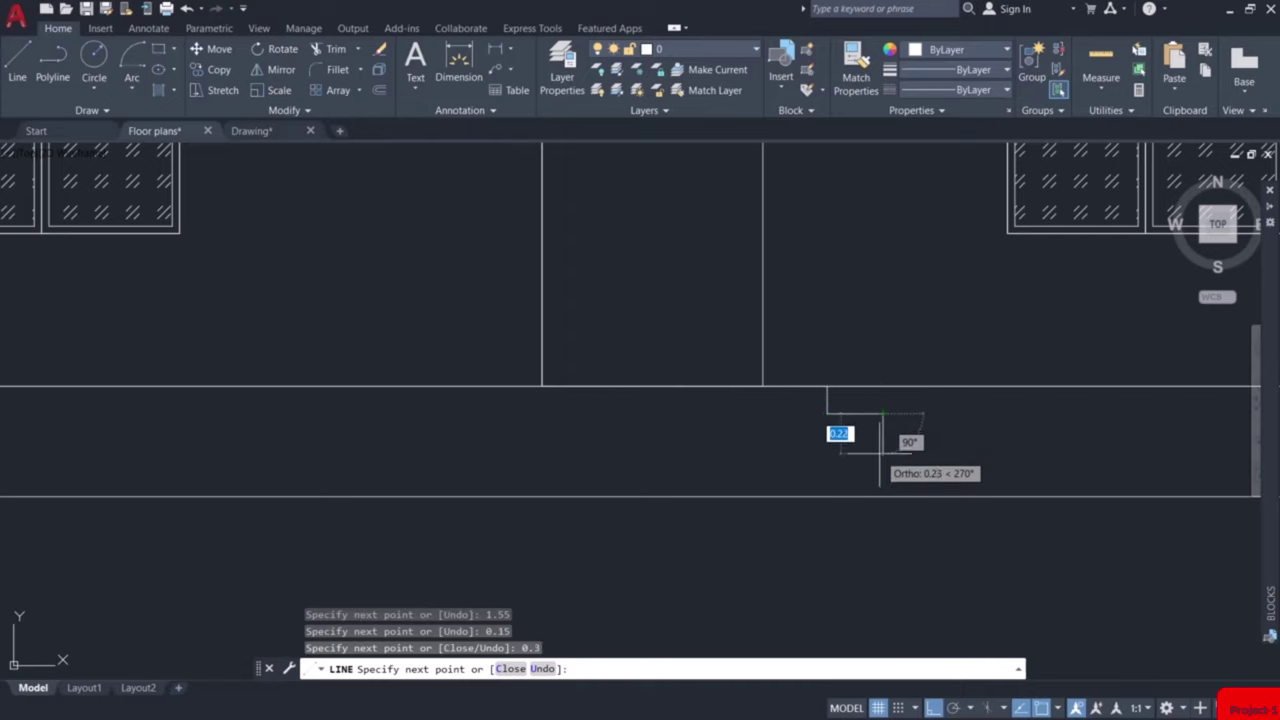
pyautogui.write('0')
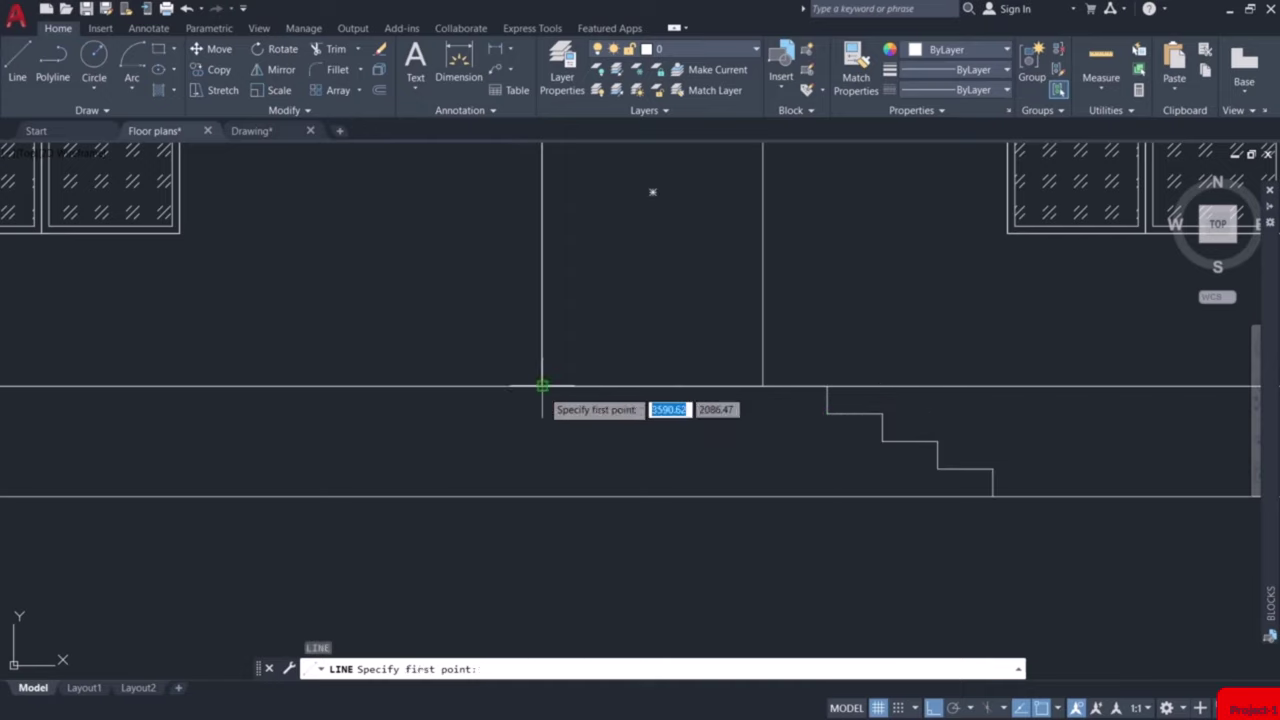
# Draw a vertical line from the main door's lower-left corner down to the bottom edge of the base.
pyautogui.click(542, 386)
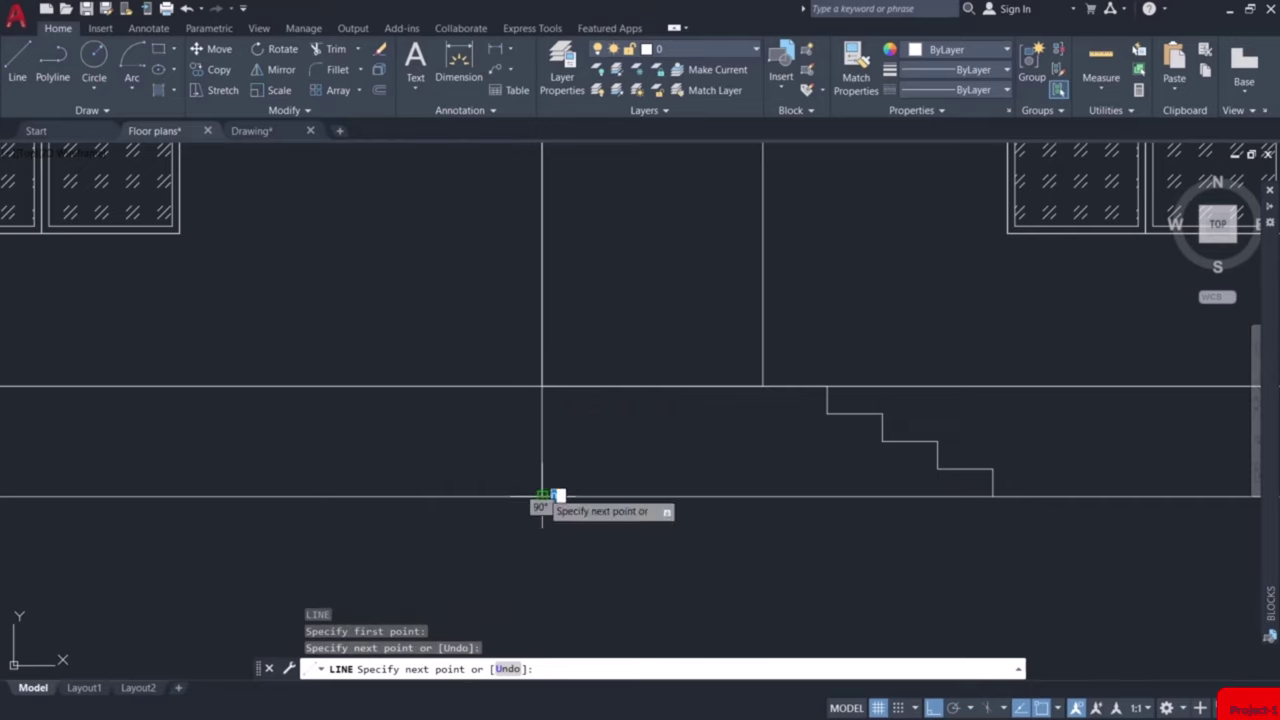
pyautogui.click(557, 496)
pyautogui.press('Escape')
# Measure the horizontal distance on the first floor plan from the free end of the terrace's short wall to the left exterior wall's outer face.
pyautogui.scroll(-2, 800, 468)
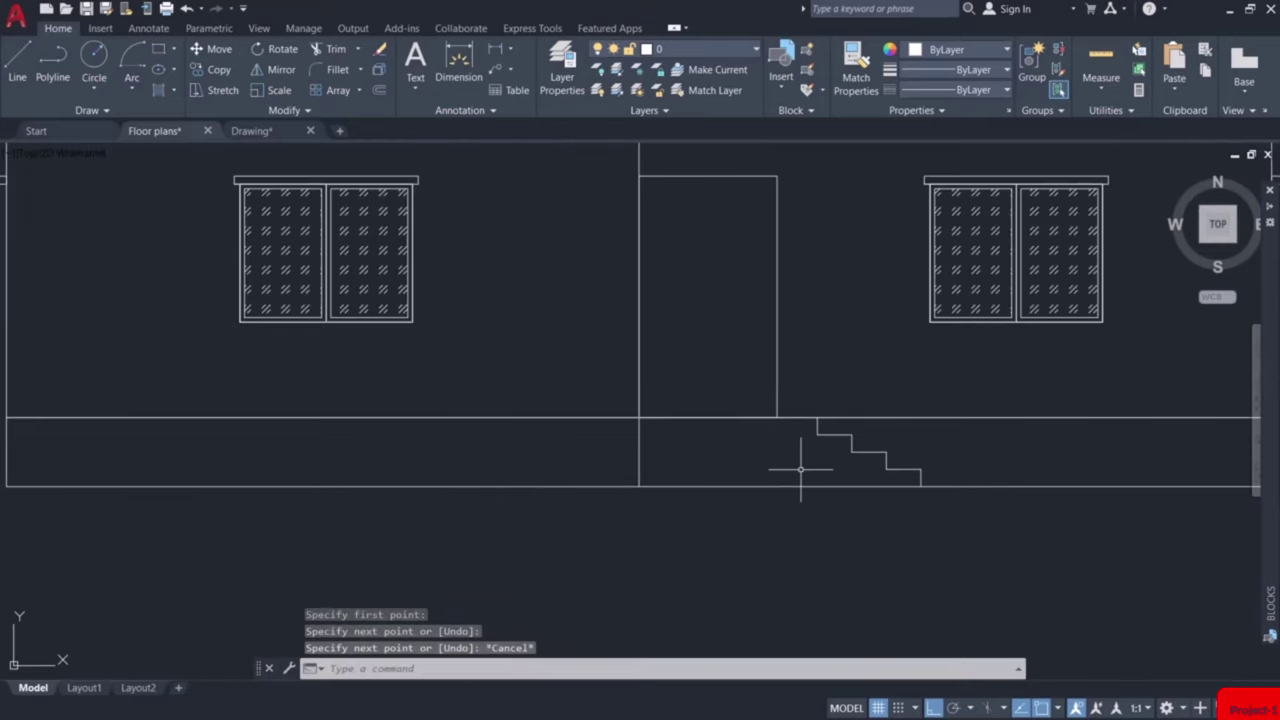
pyautogui.scroll(-4, 824, 476)
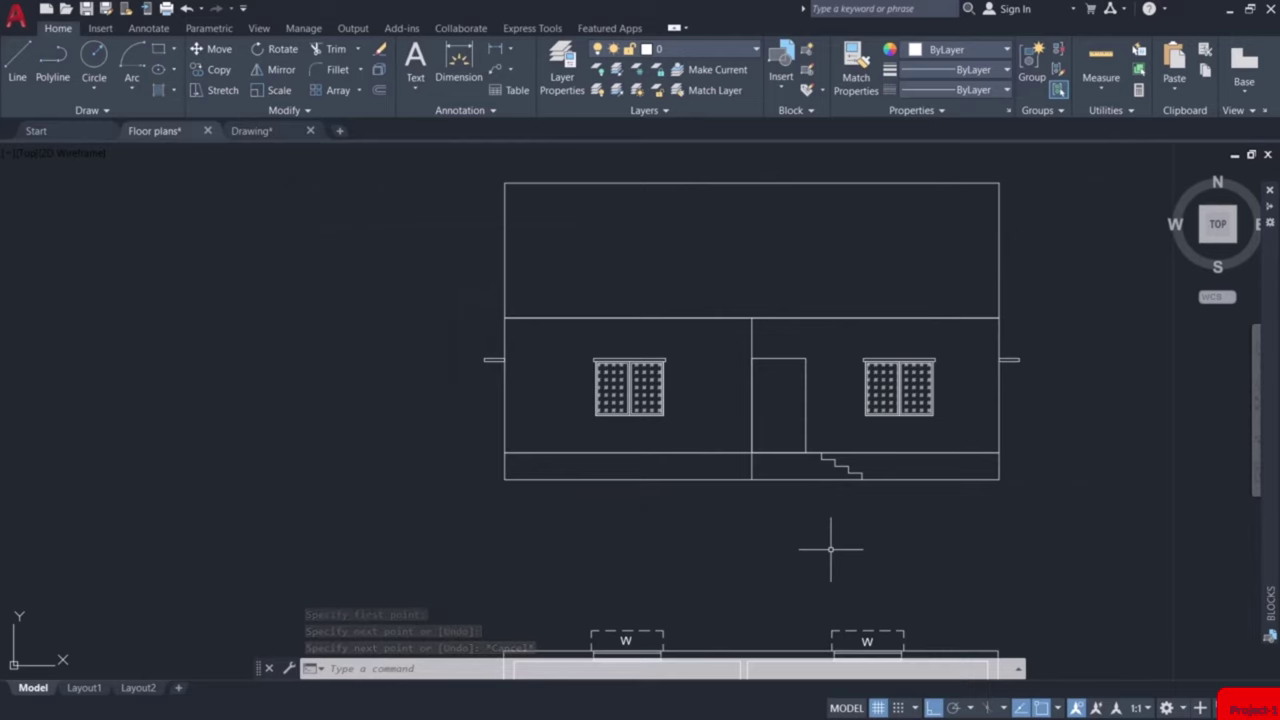
pyautogui.scroll(-3, 830, 548)
pyautogui.moveTo(820, 560)
pyautogui.mouseDown(button='middle')
pyautogui.moveTo(751, 251)
pyautogui.moveTo(756, 291)
pyautogui.mouseUp(button='middle')
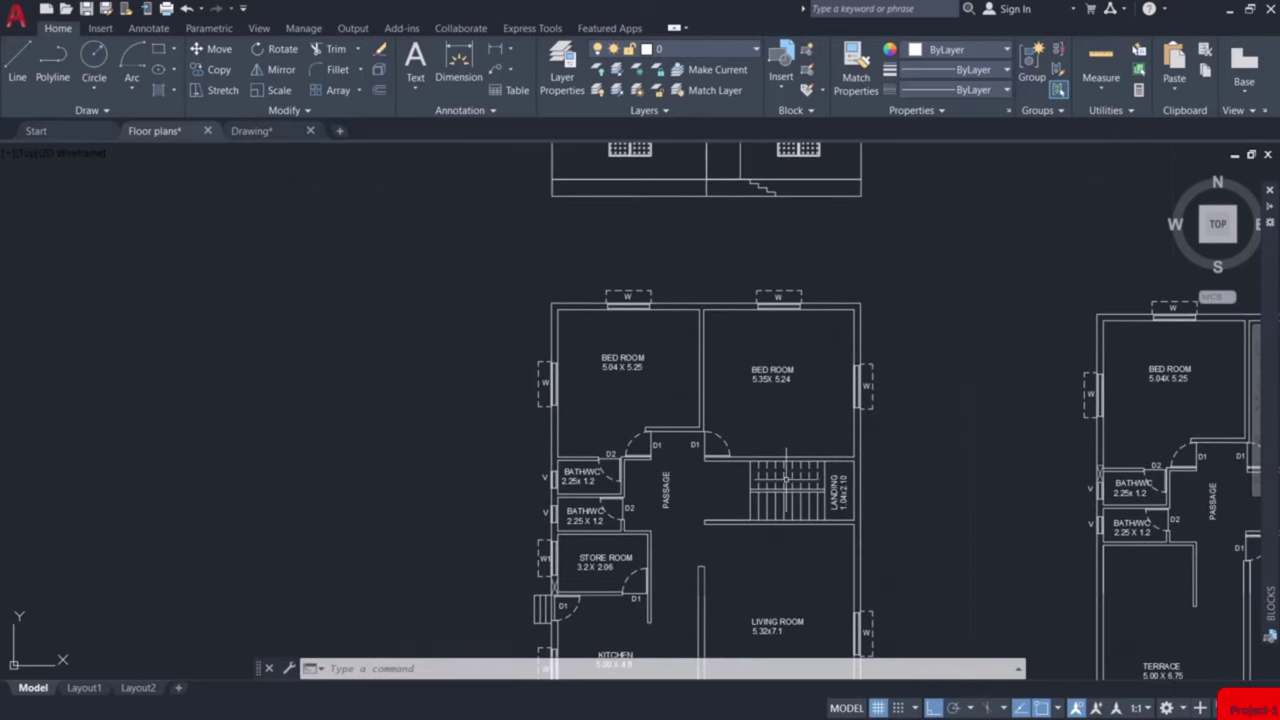
pyautogui.moveTo(786, 490); pyautogui.dragTo(789, 326, button='middle')
pyautogui.scroll(4, 770, 537)
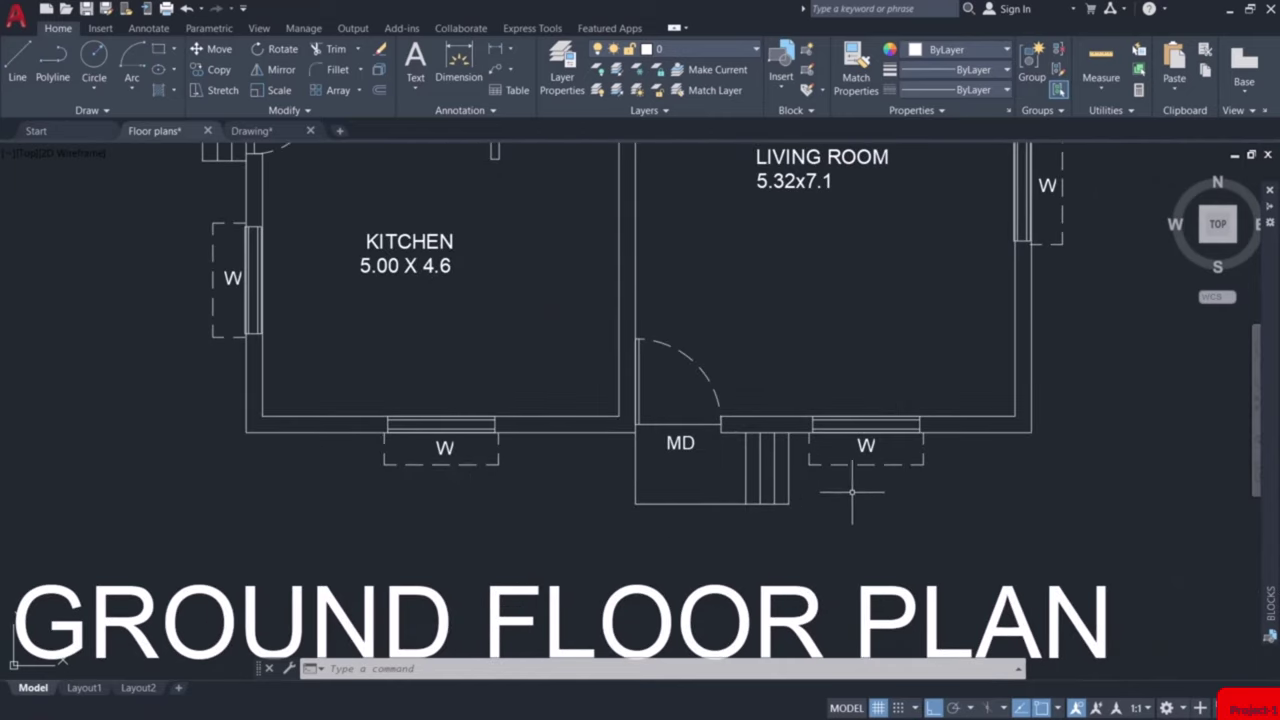
pyautogui.scroll(-4, 852, 492)
pyautogui.moveTo(929, 480); pyautogui.dragTo(329, 480, button='middle')
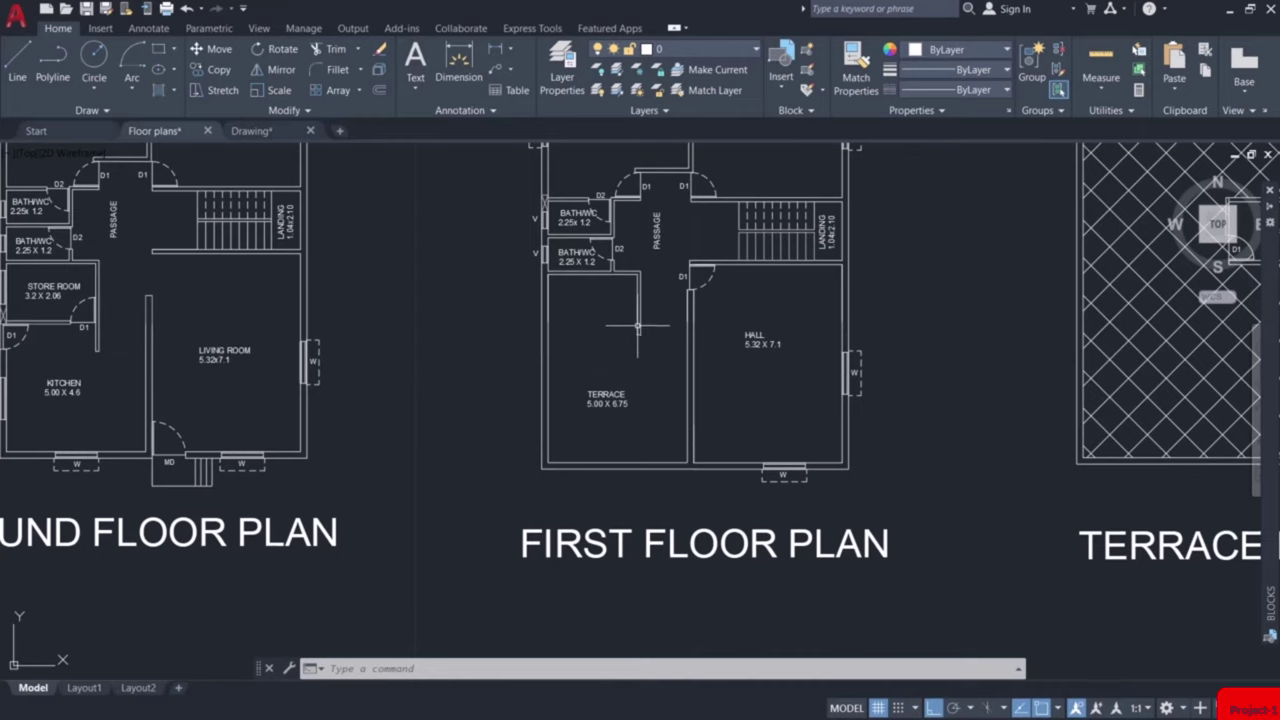
pyautogui.scroll(5, 370, 179)
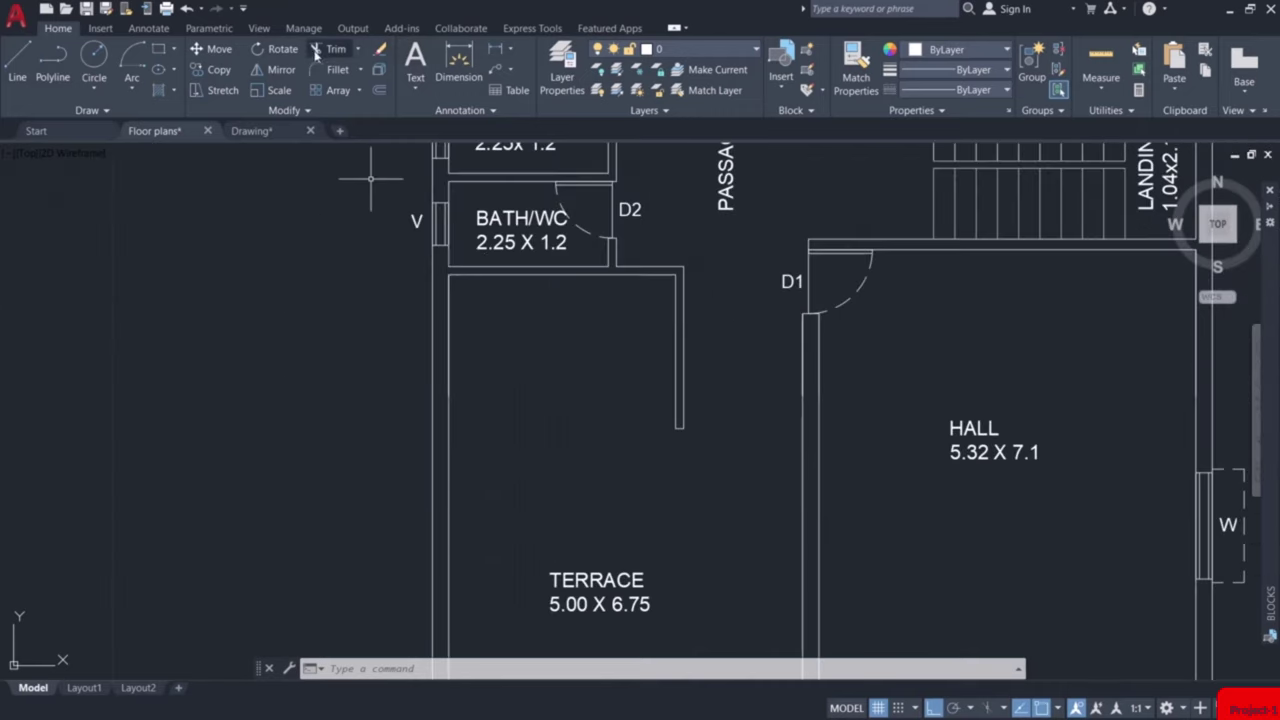
pyautogui.click(493, 49)
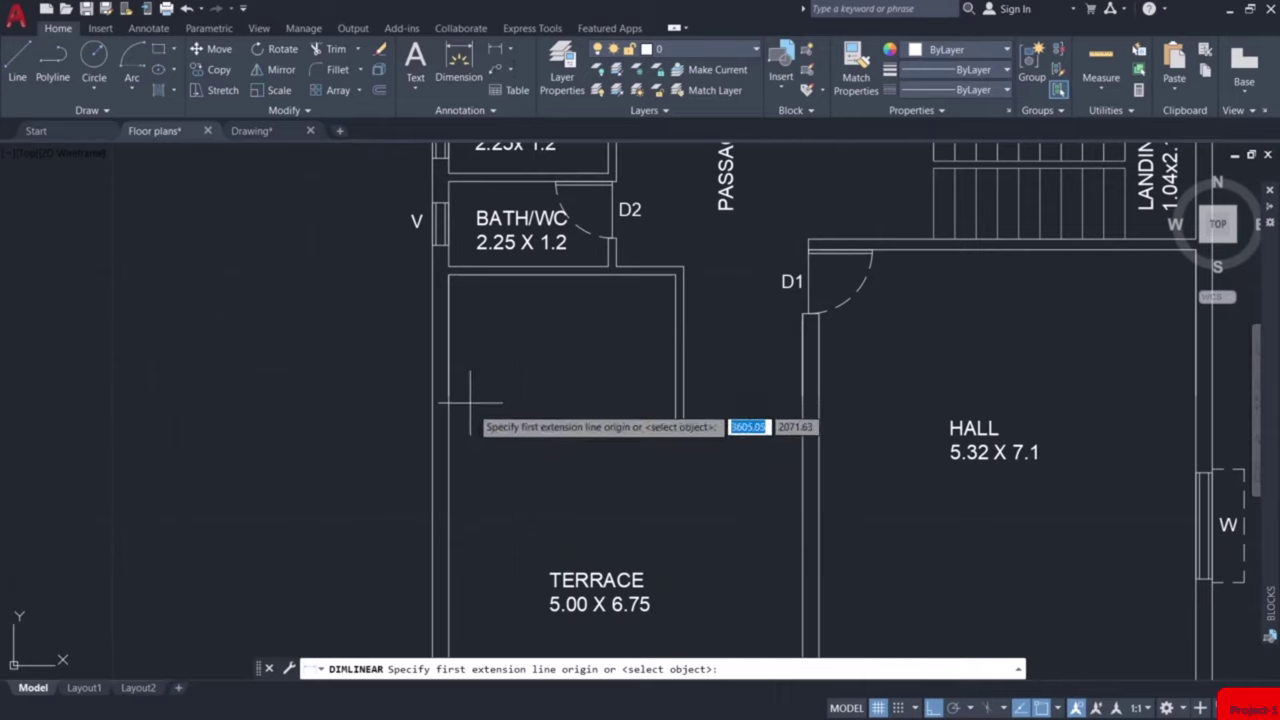
pyautogui.click(674, 428)
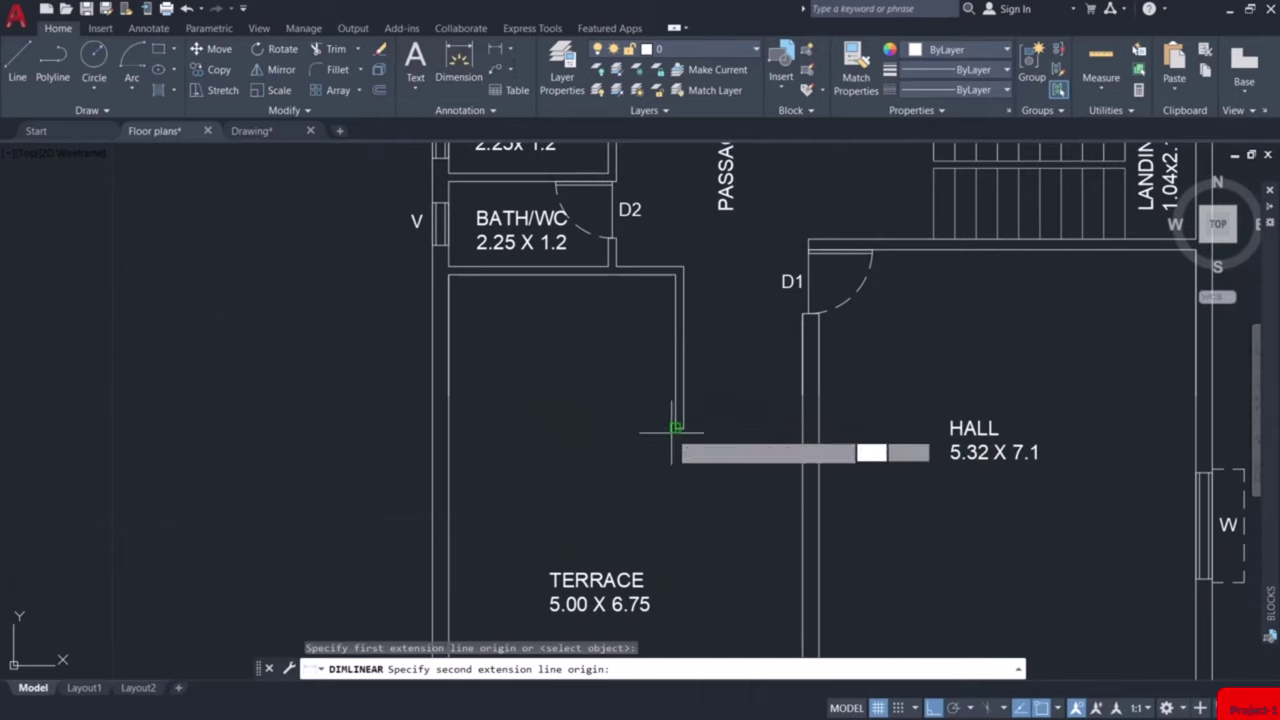
pyautogui.click(437, 429)
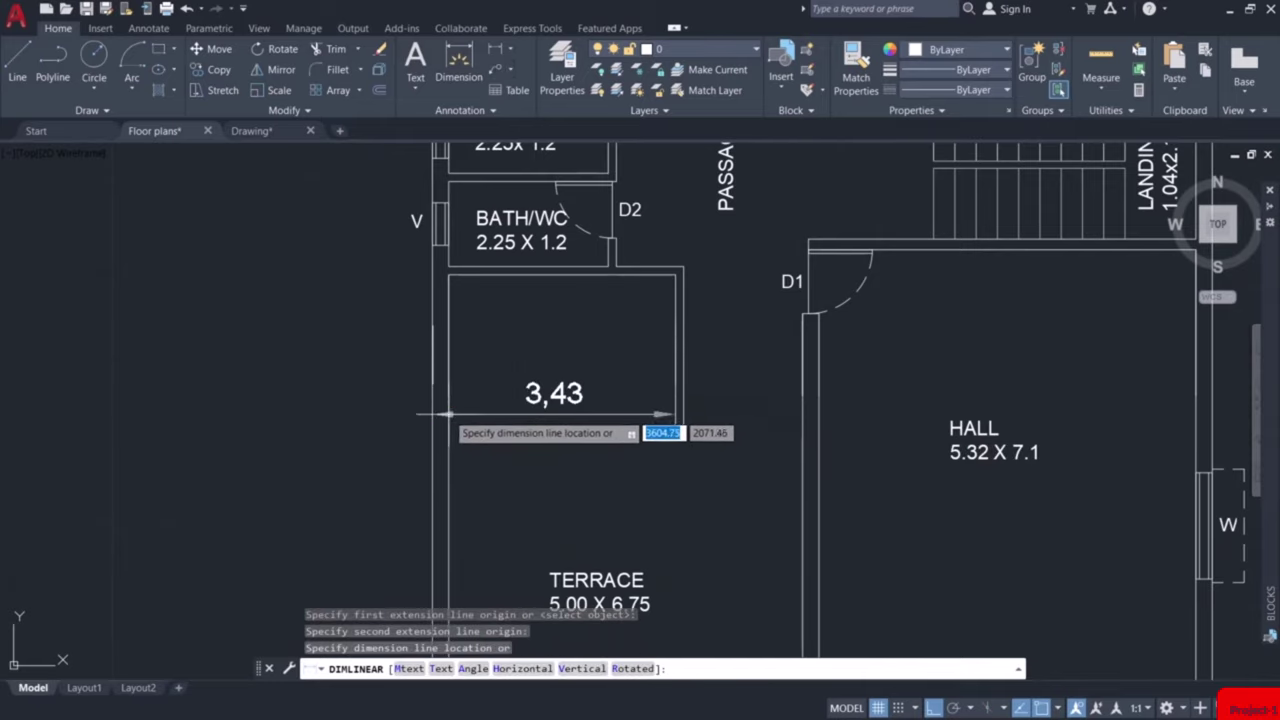
pyautogui.click(481, 404)
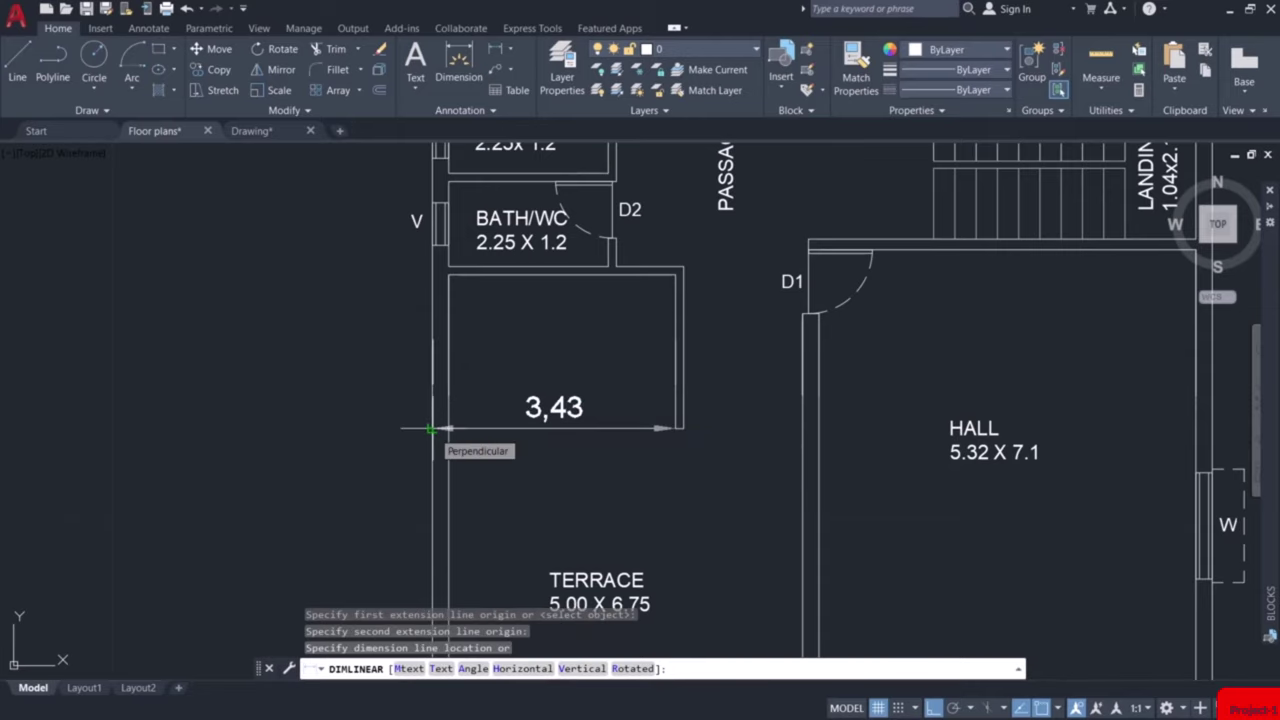
pyautogui.press('Escape')
# Draw a line 3.43 rightward from the first floor's upper-left corner along its top edge, continuing straight down to the floor line.
pyautogui.scroll(-5, 437, 400)
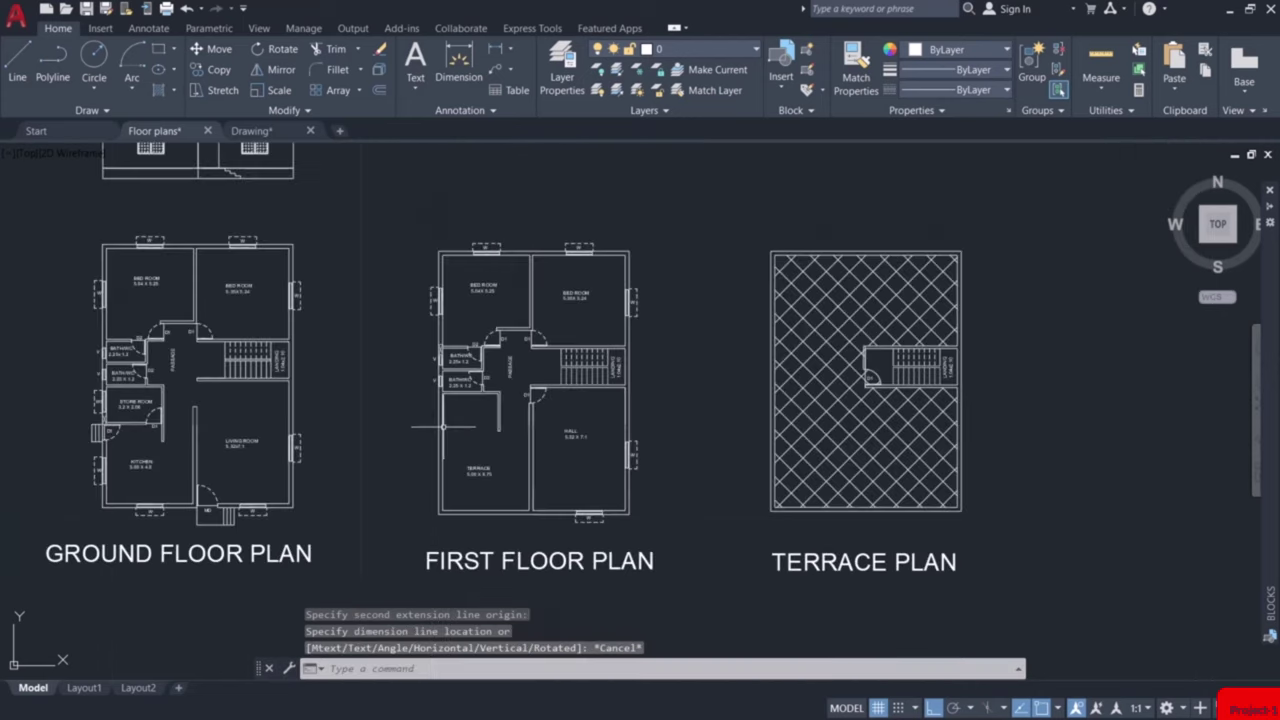
pyautogui.moveTo(437, 304); pyautogui.dragTo(623, 391, button='middle')
pyautogui.scroll(5, 380, 294)
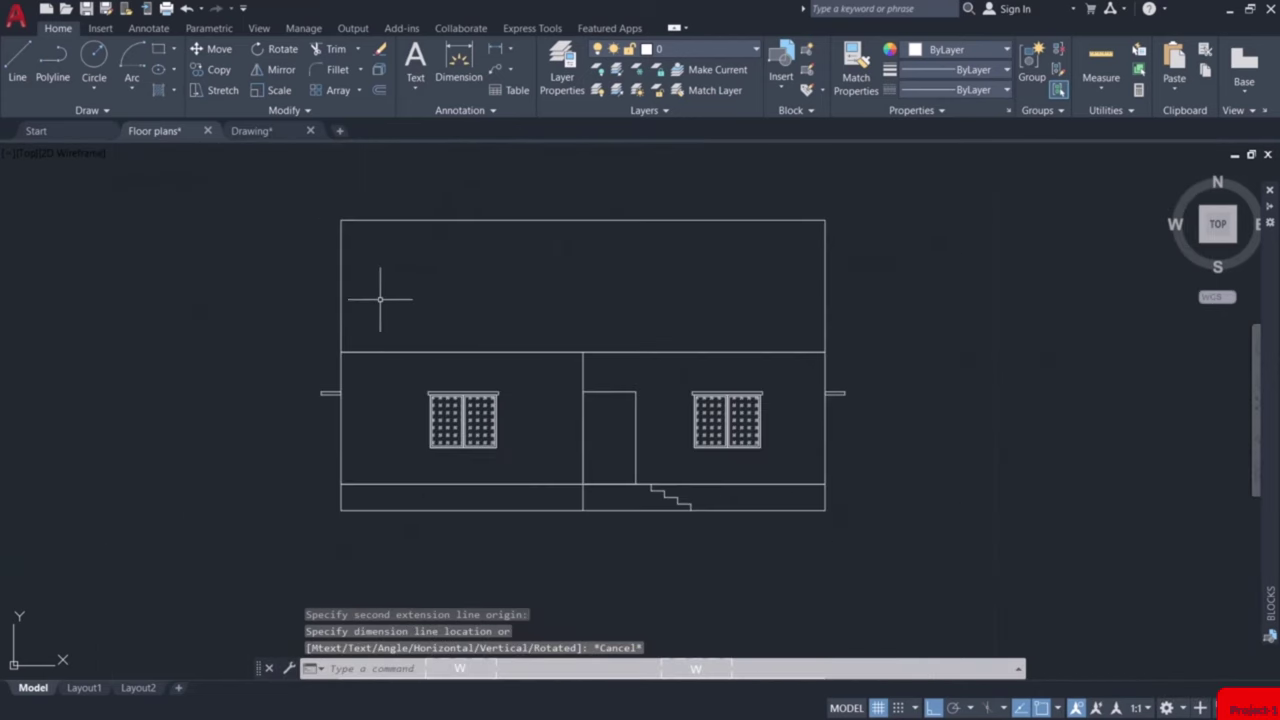
pyautogui.scroll(2, 443, 400)
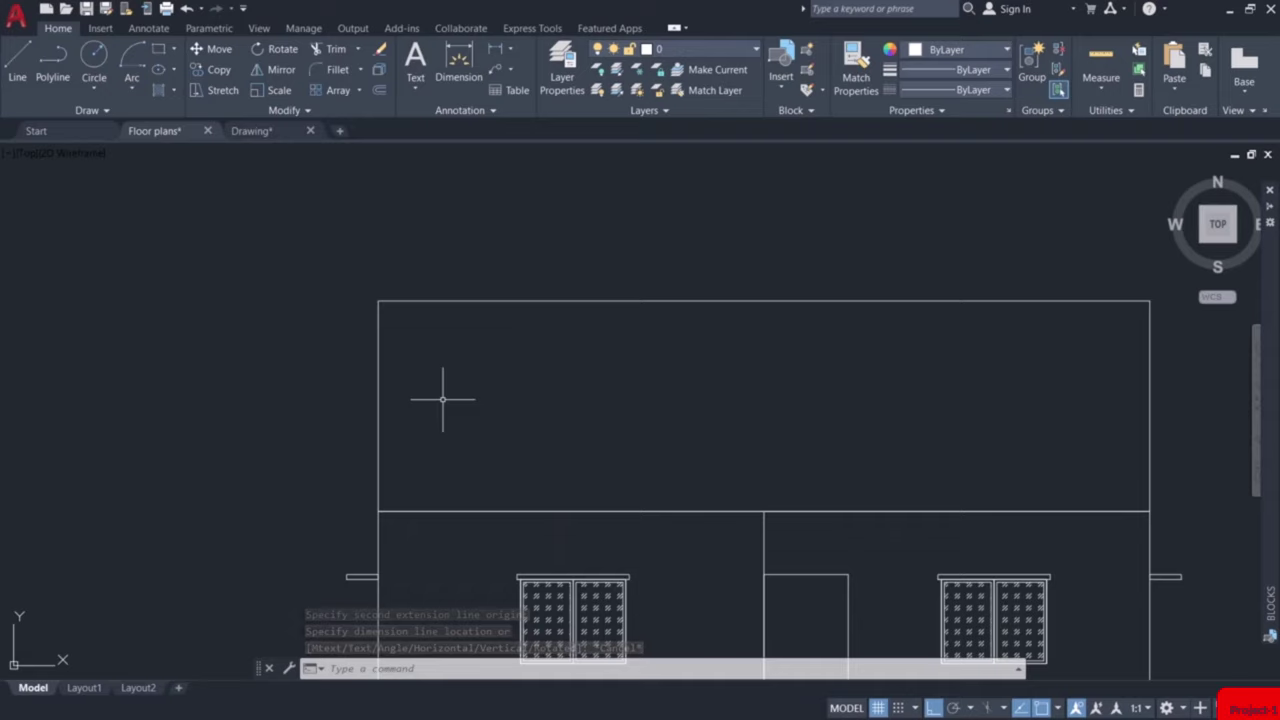
pyautogui.write('l')
pyautogui.press('Return')
pyautogui.click(378, 300)
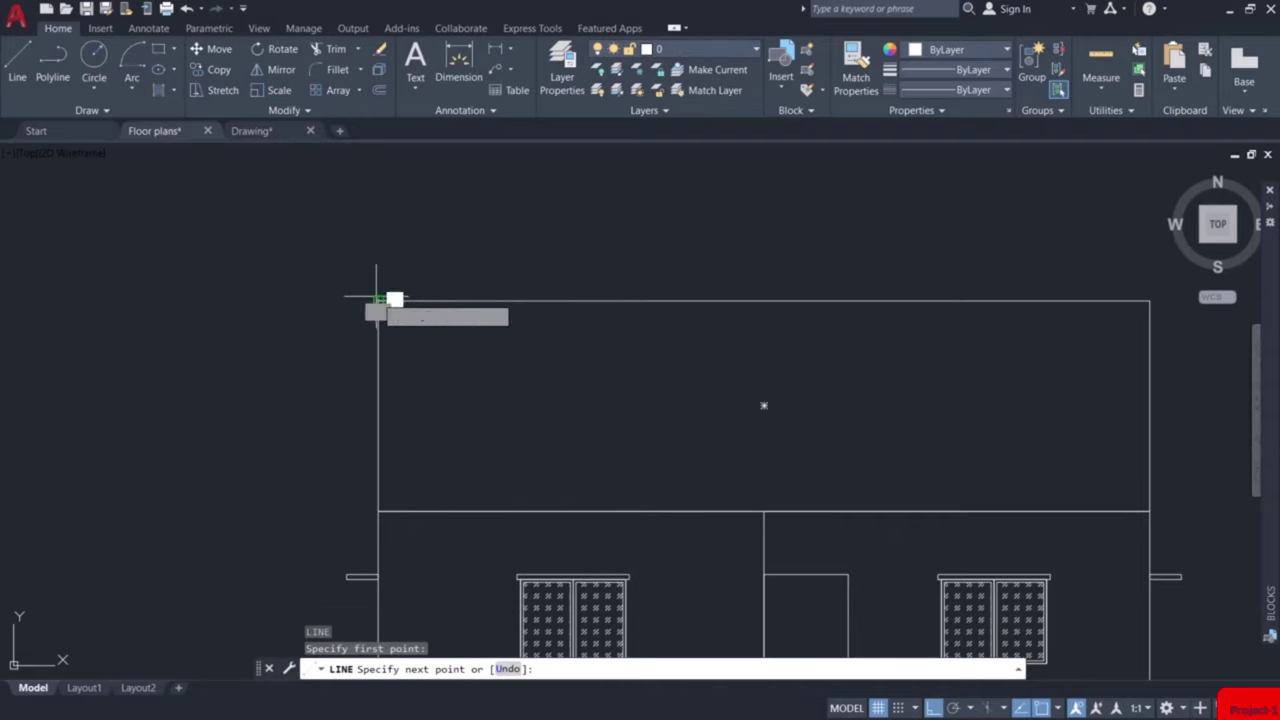
pyautogui.write('3.')
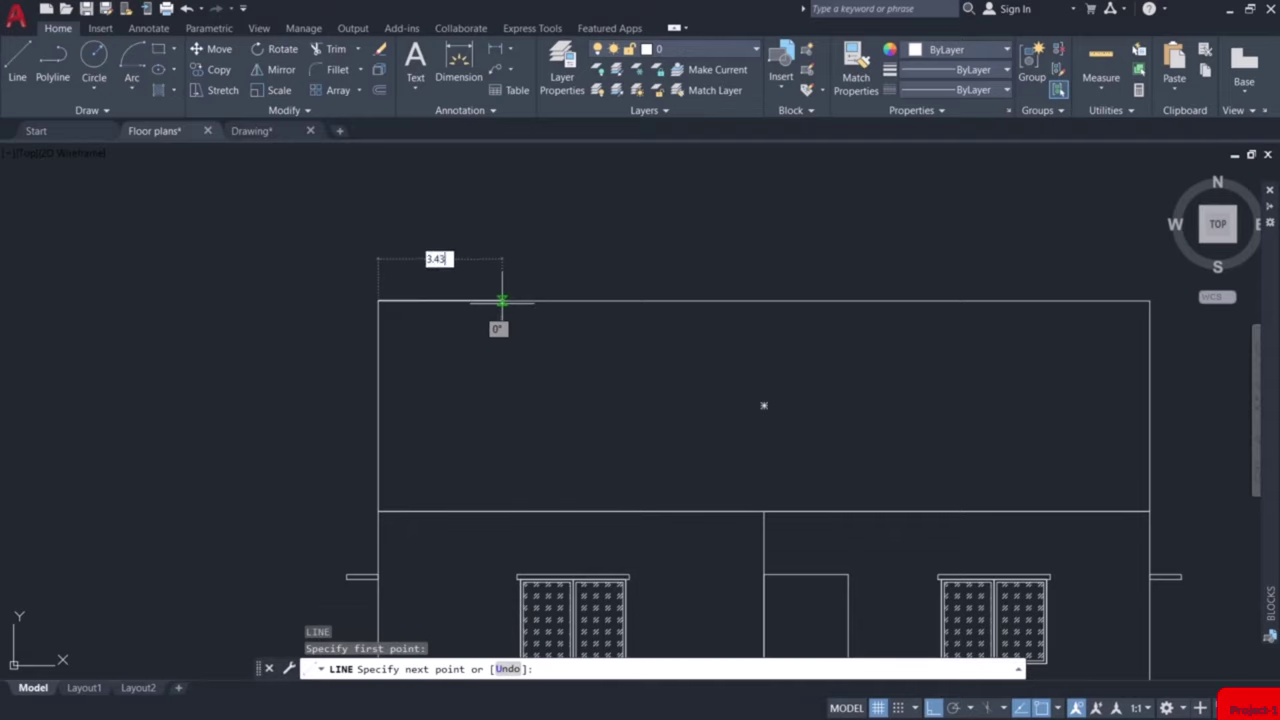
pyautogui.write('43')
pyautogui.press('Return')
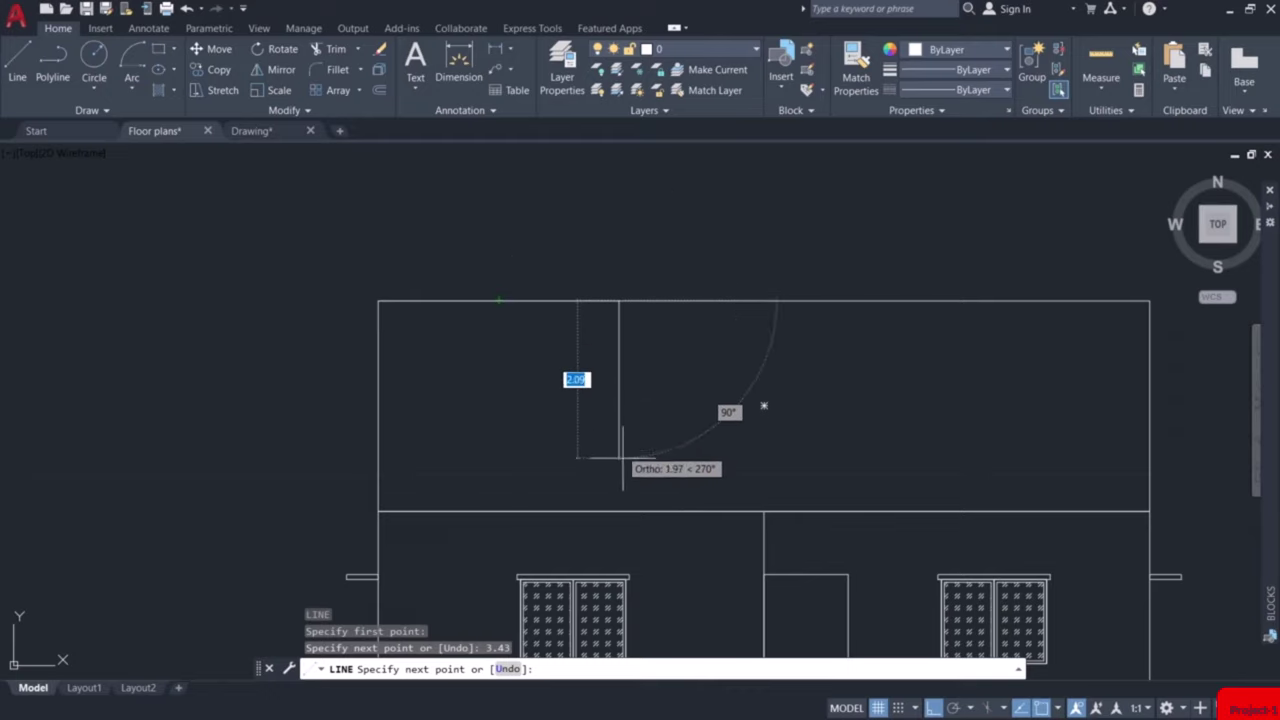
pyautogui.click(617, 512)
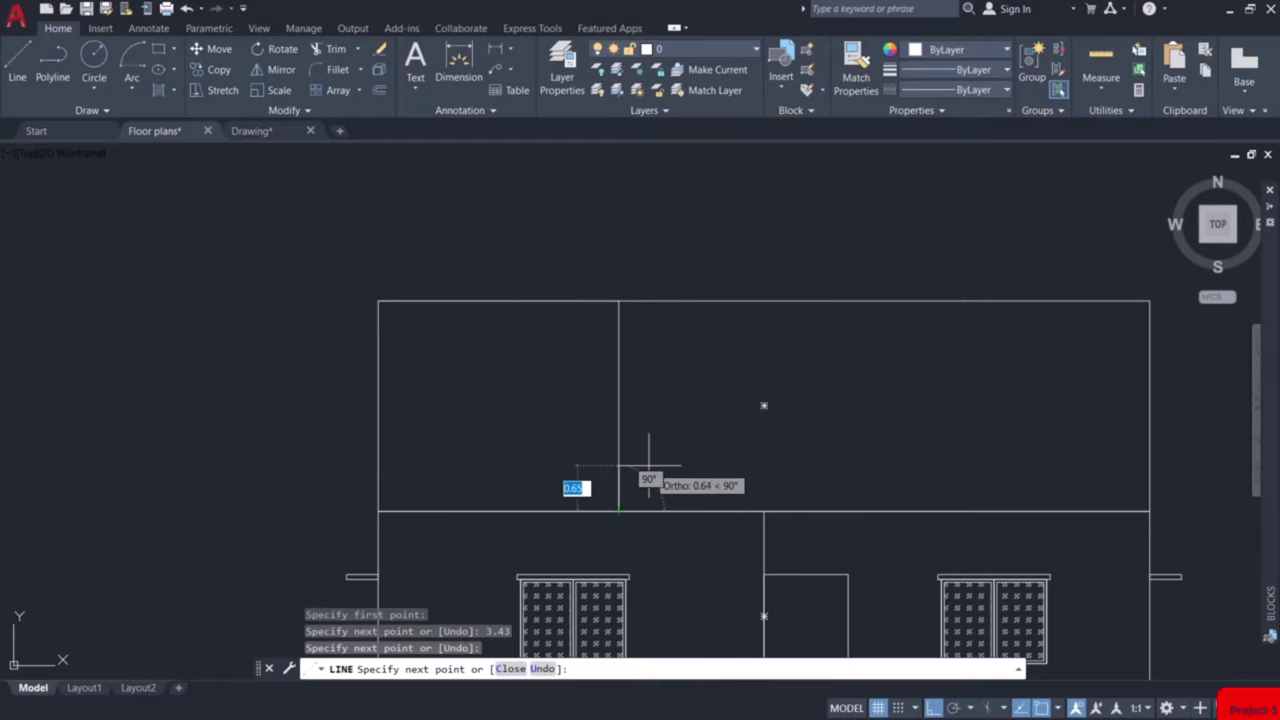
pyautogui.press('Escape')
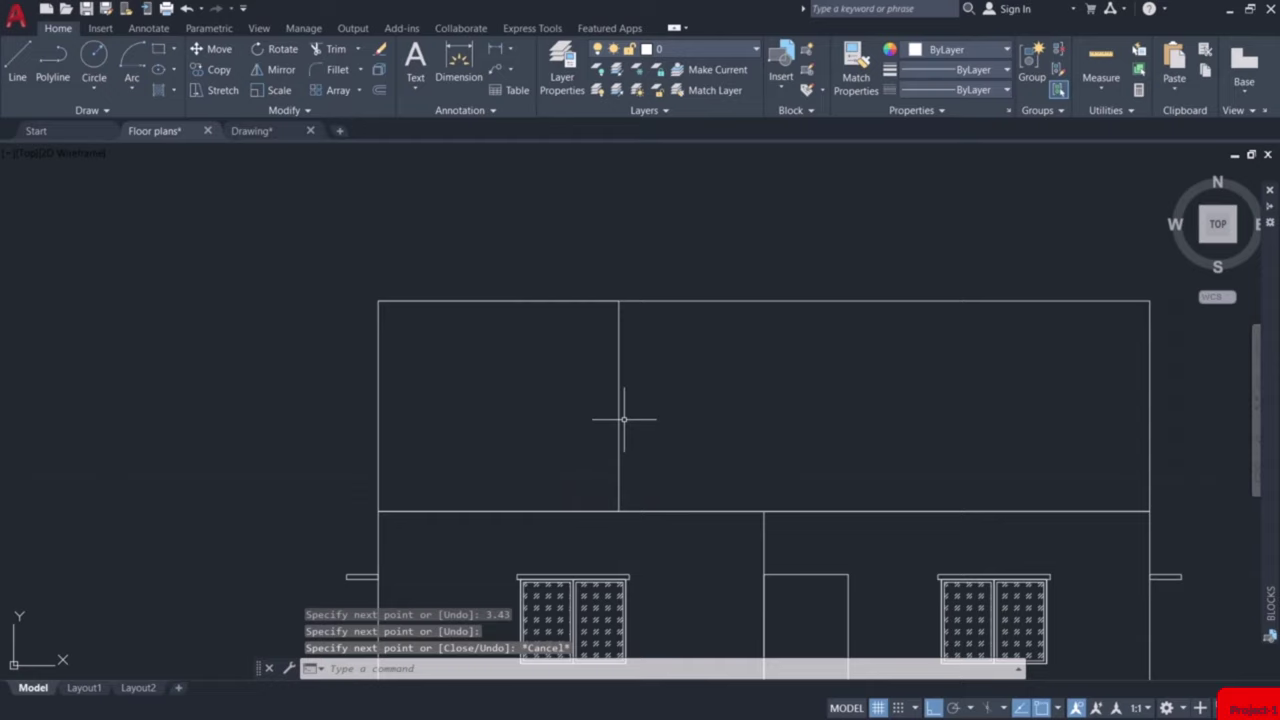
# Offset the new vertical wall line on the first floor by 0.15 to its right.
pyautogui.write('o')
pyautogui.press('Return')
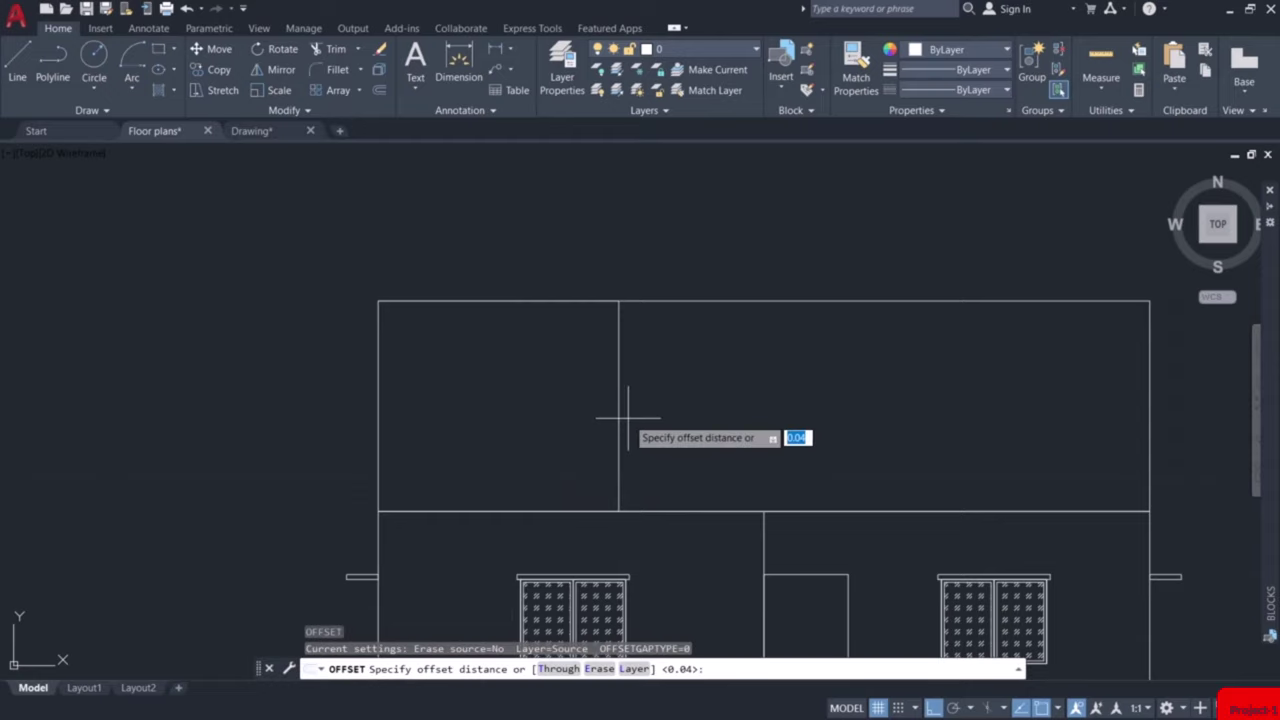
pyautogui.write('0.1')
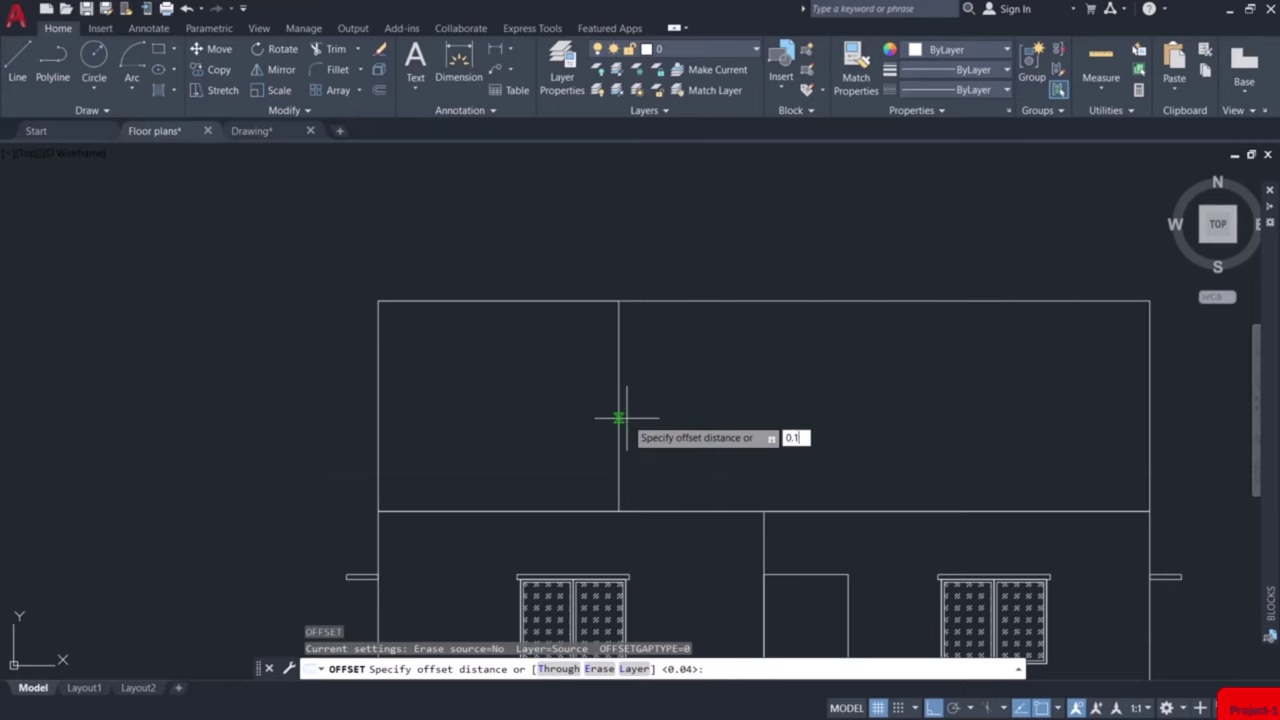
pyautogui.write('5')
pyautogui.press('Return')
pyautogui.click(618, 421)
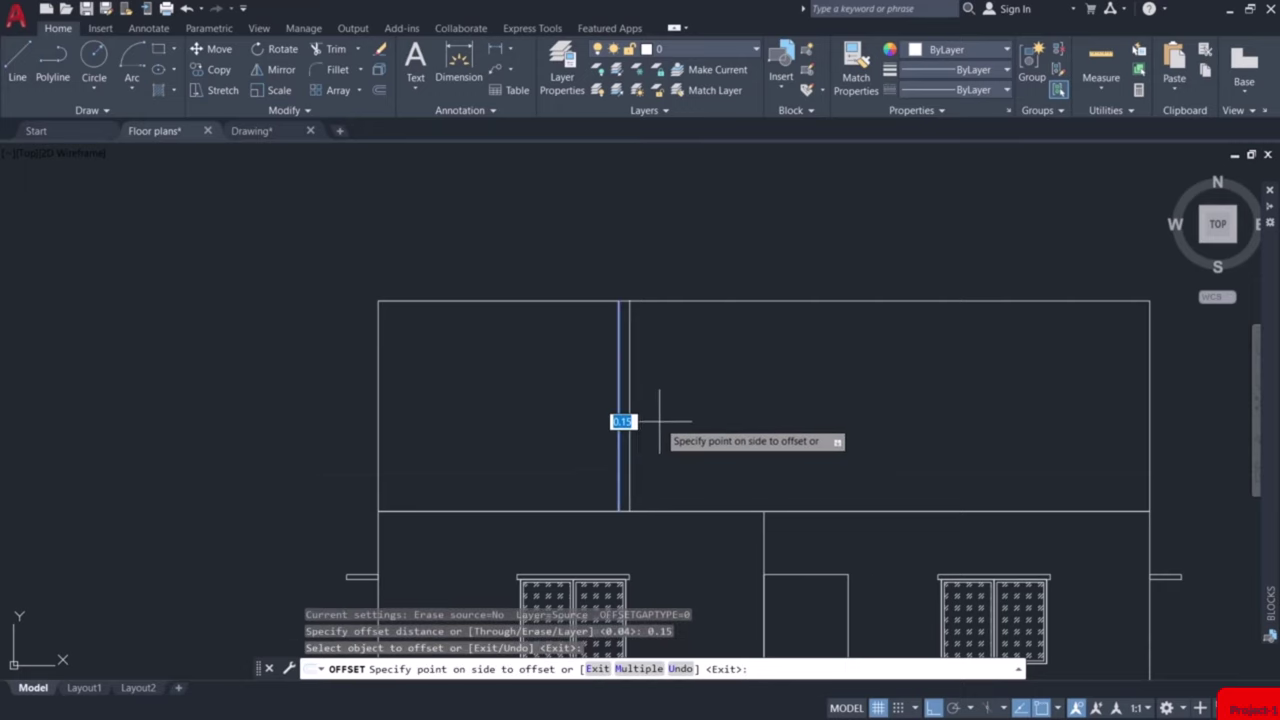
pyautogui.click(659, 421)
pyautogui.press('Escape')
# Copy the right ground-floor window with its sunshade, placing its bottom centre on the upper end of the first-floor vertical guide line.
pyautogui.scroll(-3, 660, 422)
pyautogui.scroll(-4, 509, 466)
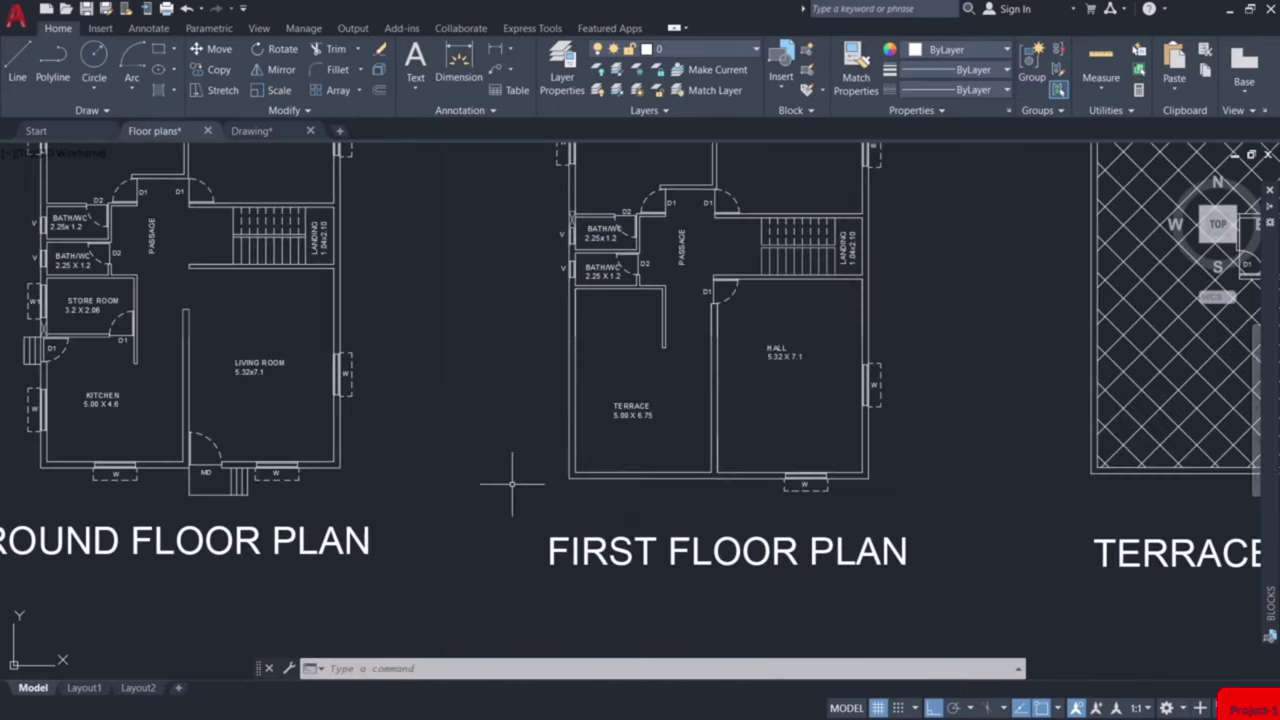
pyautogui.scroll(5, 831, 481)
pyautogui.scroll(2, 831, 484)
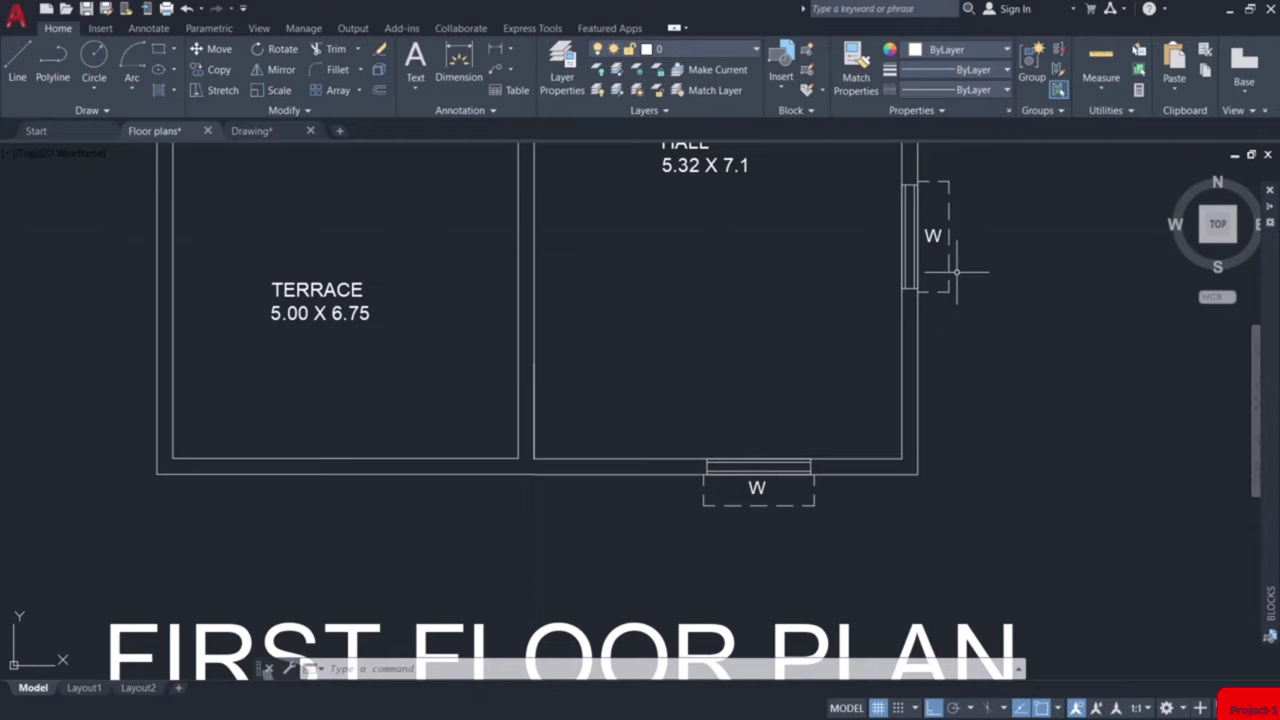
pyautogui.scroll(2, 956, 271)
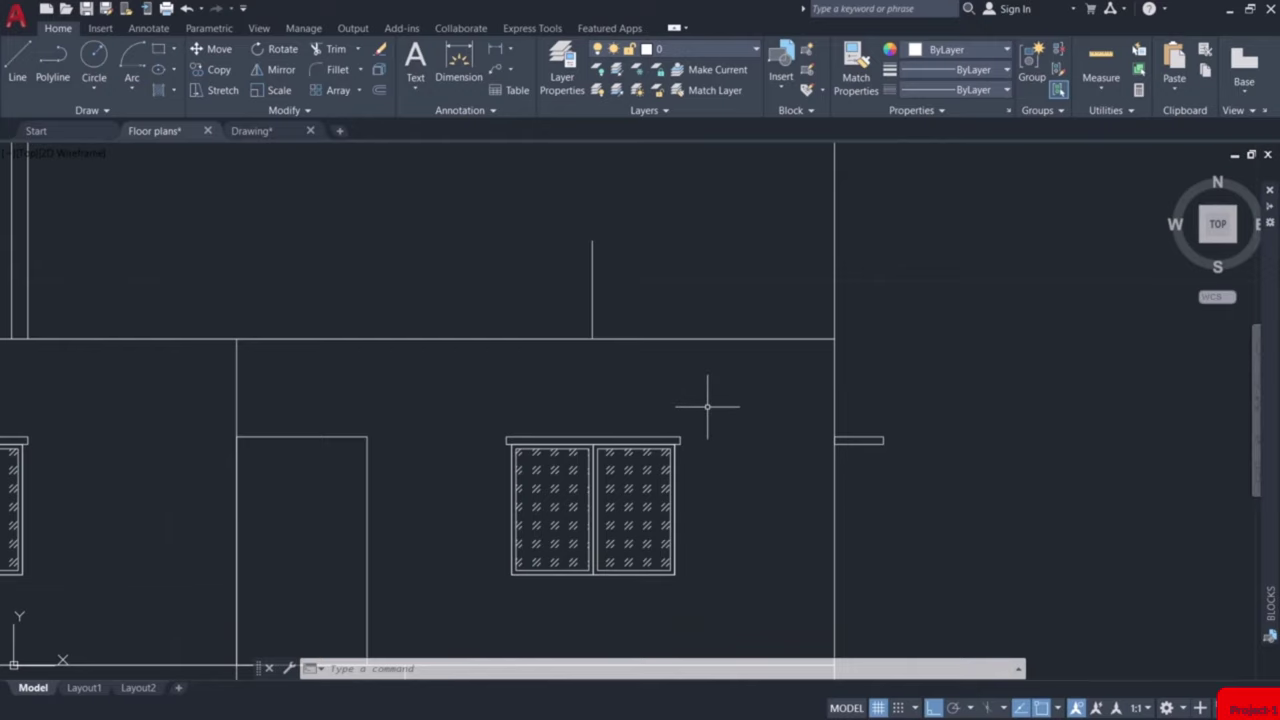
pyautogui.moveTo(666, 401); pyautogui.dragTo(666, 466, button='middle')
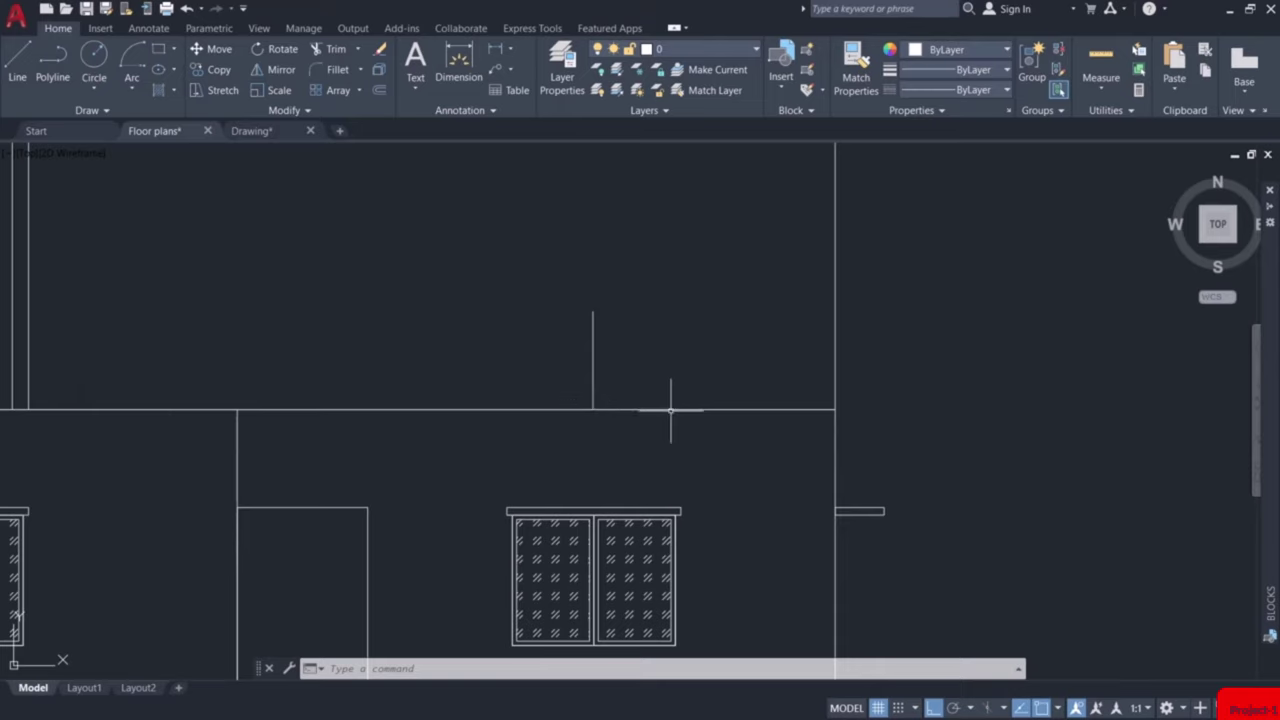
pyautogui.moveTo(700, 427); pyautogui.dragTo(713, 364, button='middle')
pyautogui.click(723, 423)
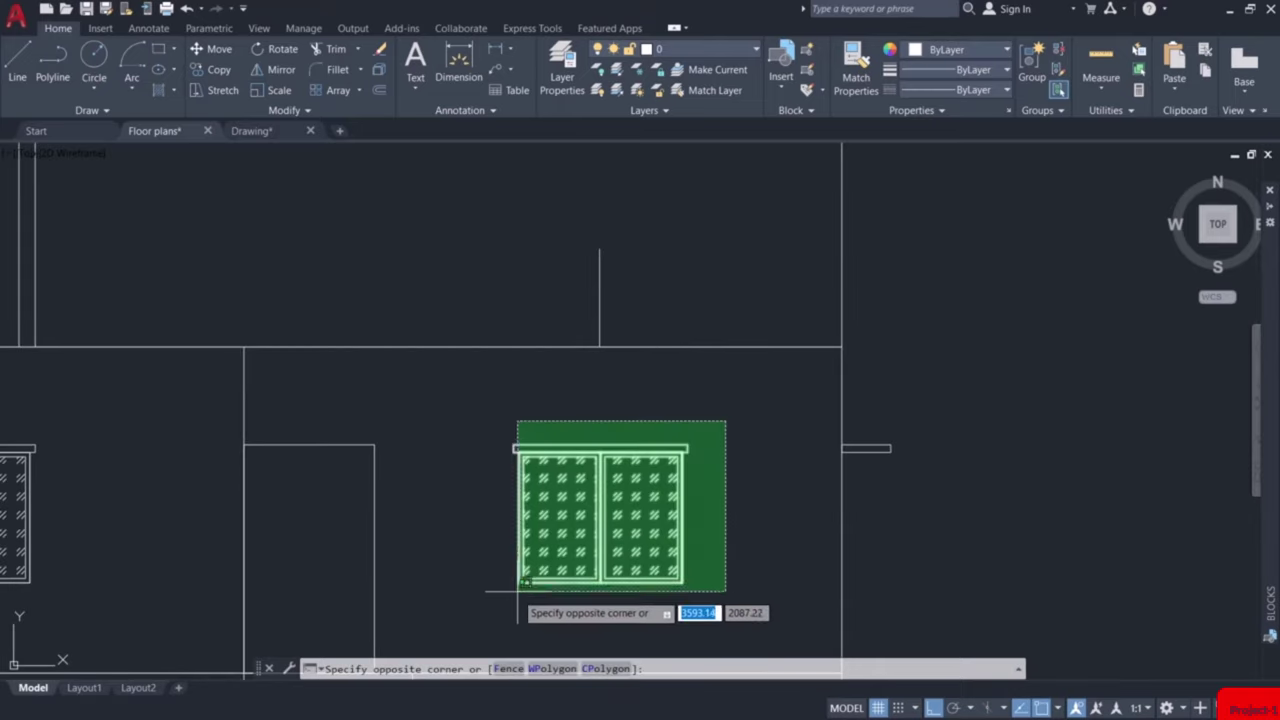
pyautogui.click(498, 612)
pyautogui.click(543, 456)
pyautogui.write('c')
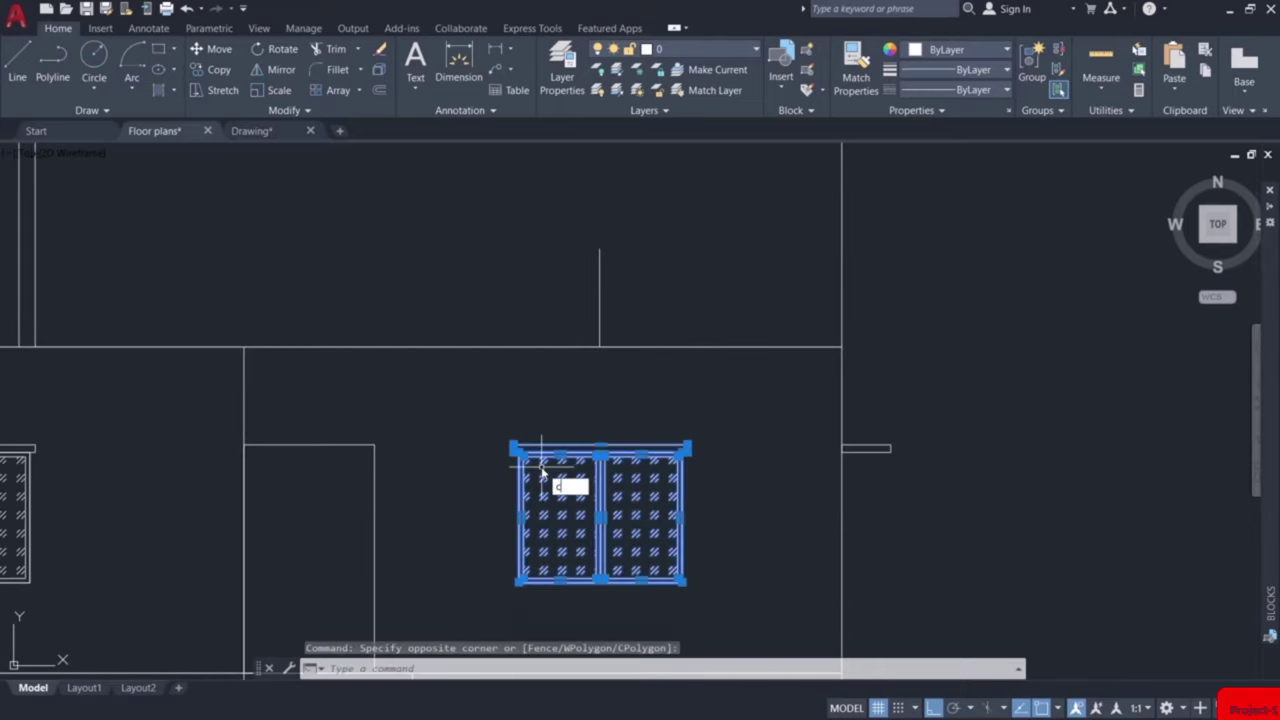
pyautogui.write('p')
pyautogui.press('Return')
pyautogui.scroll(4, 602, 574)
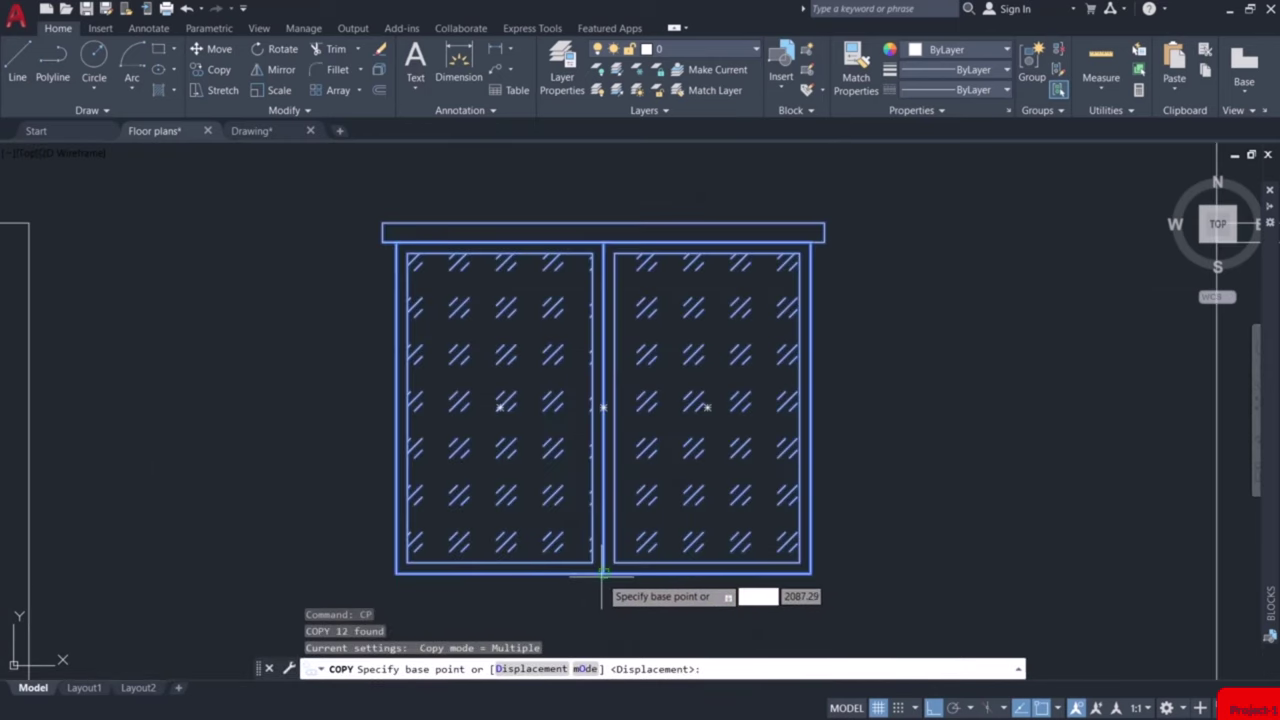
pyautogui.click(602, 574)
pyautogui.scroll(-4, 602, 574)
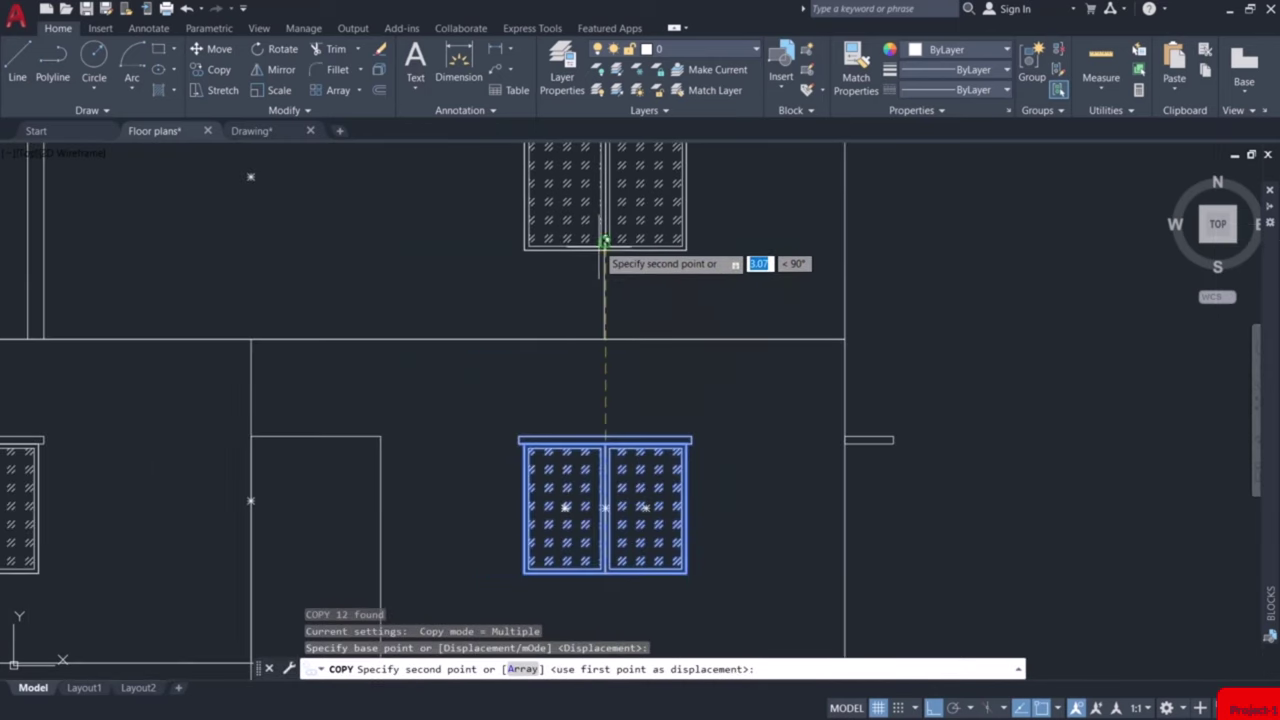
pyautogui.scroll(5, 604, 242)
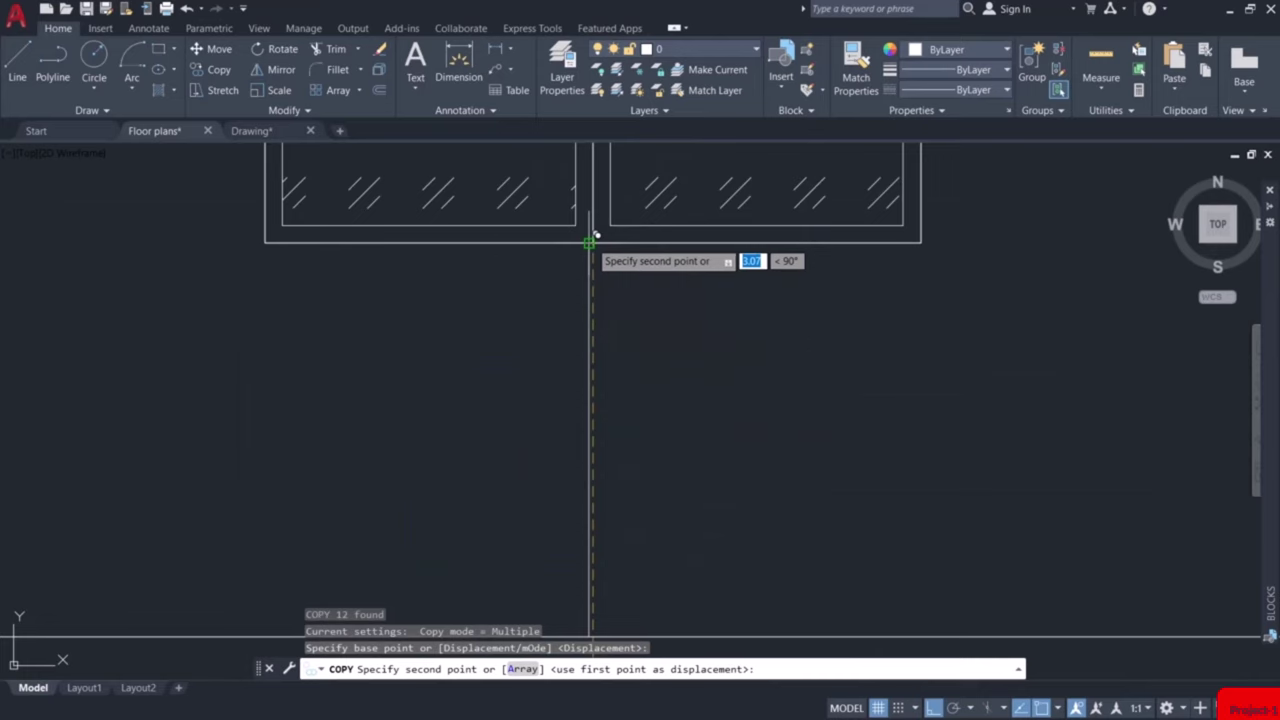
pyautogui.click(594, 237)
pyautogui.press('Escape')
# Erase the vertical guide line below the first-floor window.
pyautogui.scroll(-4, 669, 314)
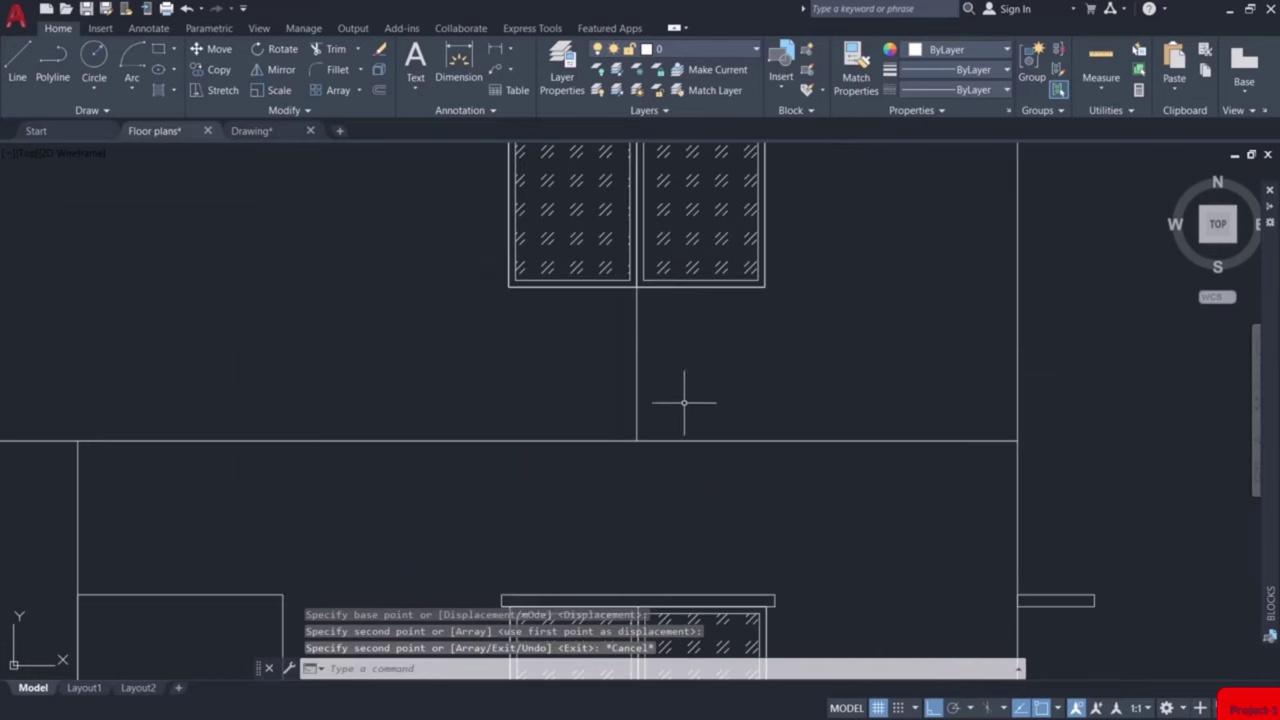
pyautogui.moveTo(762, 352); pyautogui.dragTo(604, 389)
pyautogui.press('Delete')
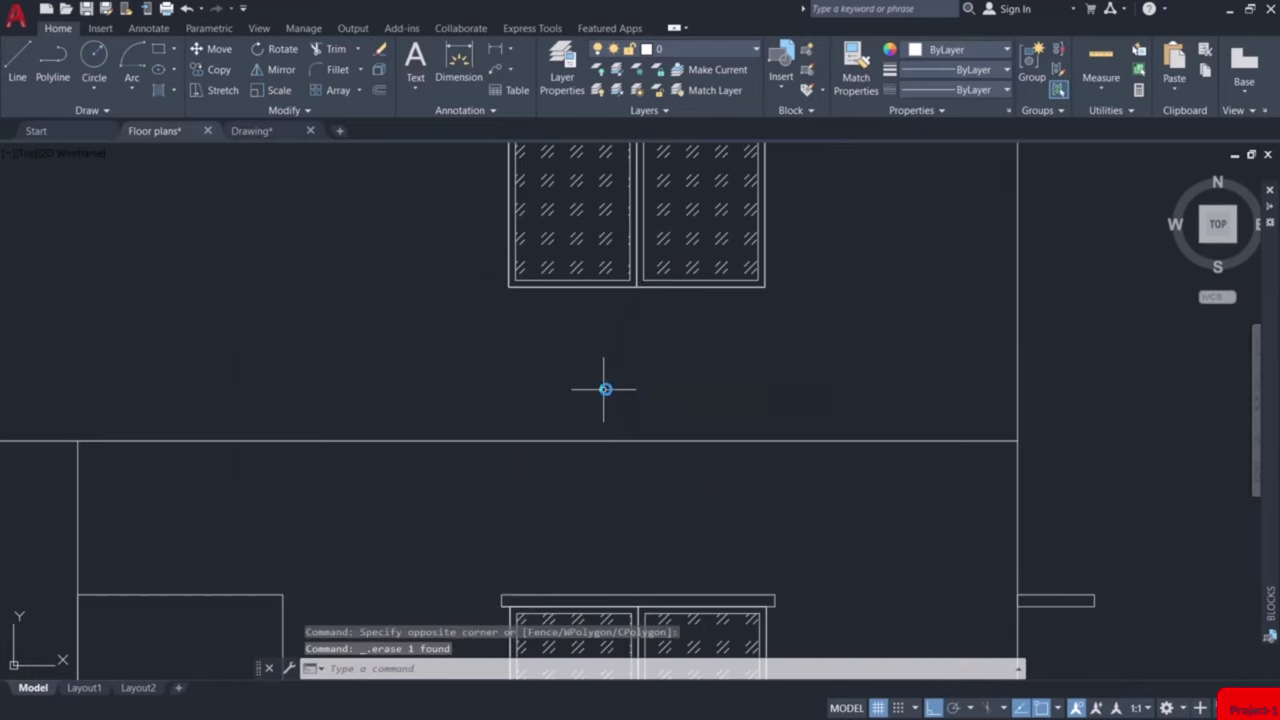
# Examine the hall's front and right-side windows on the first floor plan.
pyautogui.scroll(-2, 603, 389)
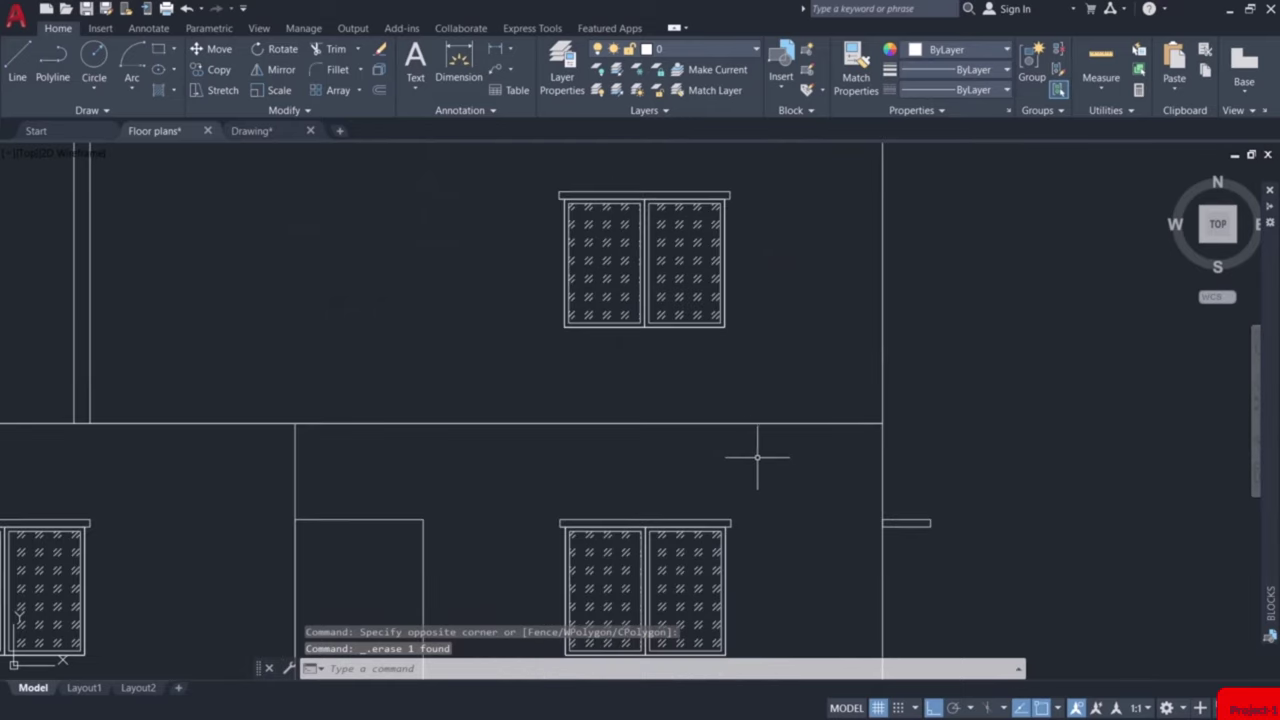
pyautogui.scroll(-2, 804, 481)
pyautogui.moveTo(814, 546)
pyautogui.mouseDown(button='middle')
pyautogui.moveTo(663, 263)
pyautogui.moveTo(760, 430)
pyautogui.moveTo(830, 455)
pyautogui.mouseUp(button='middle')
pyautogui.scroll(-2, 808, 446)
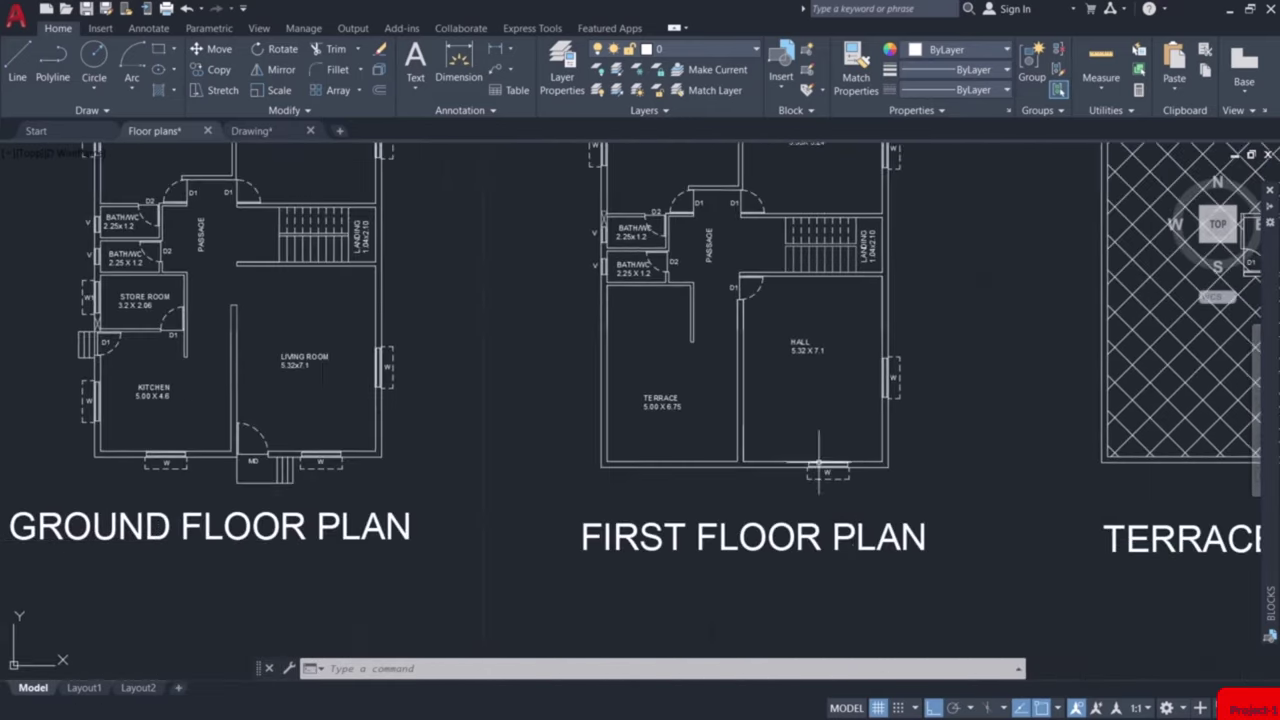
pyautogui.scroll(4, 832, 460)
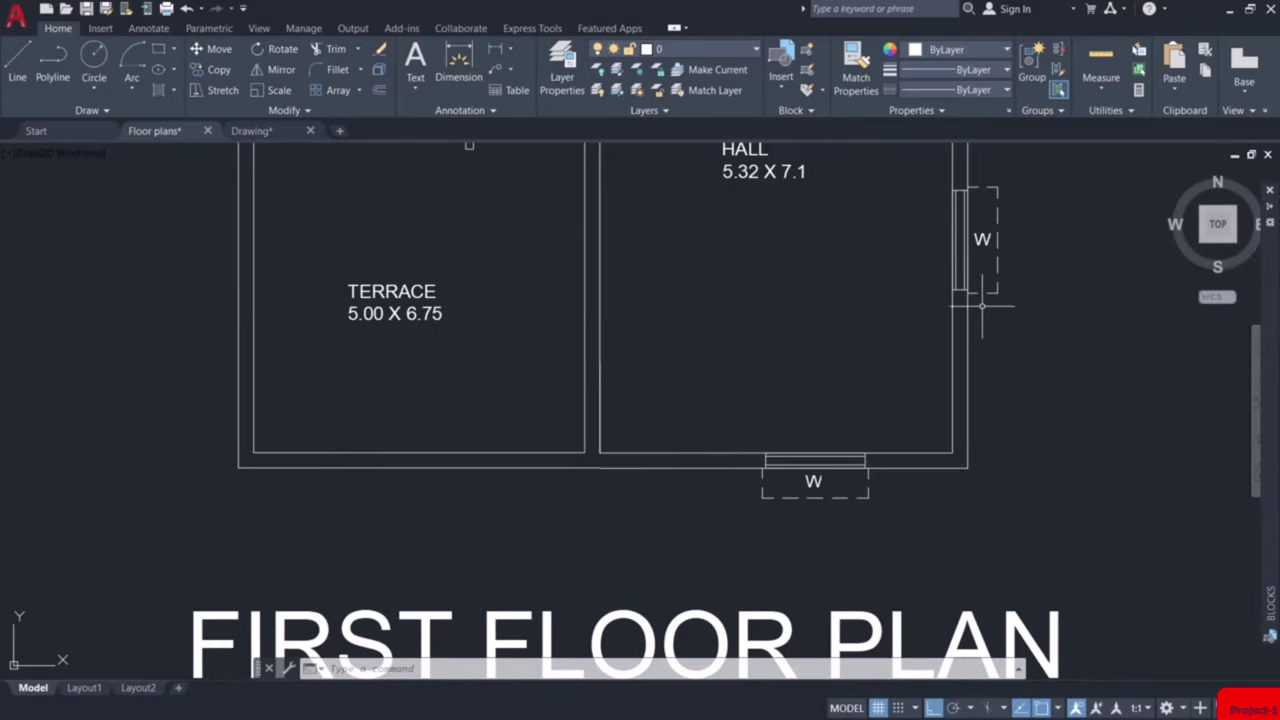
pyautogui.scroll(-5, 950, 313)
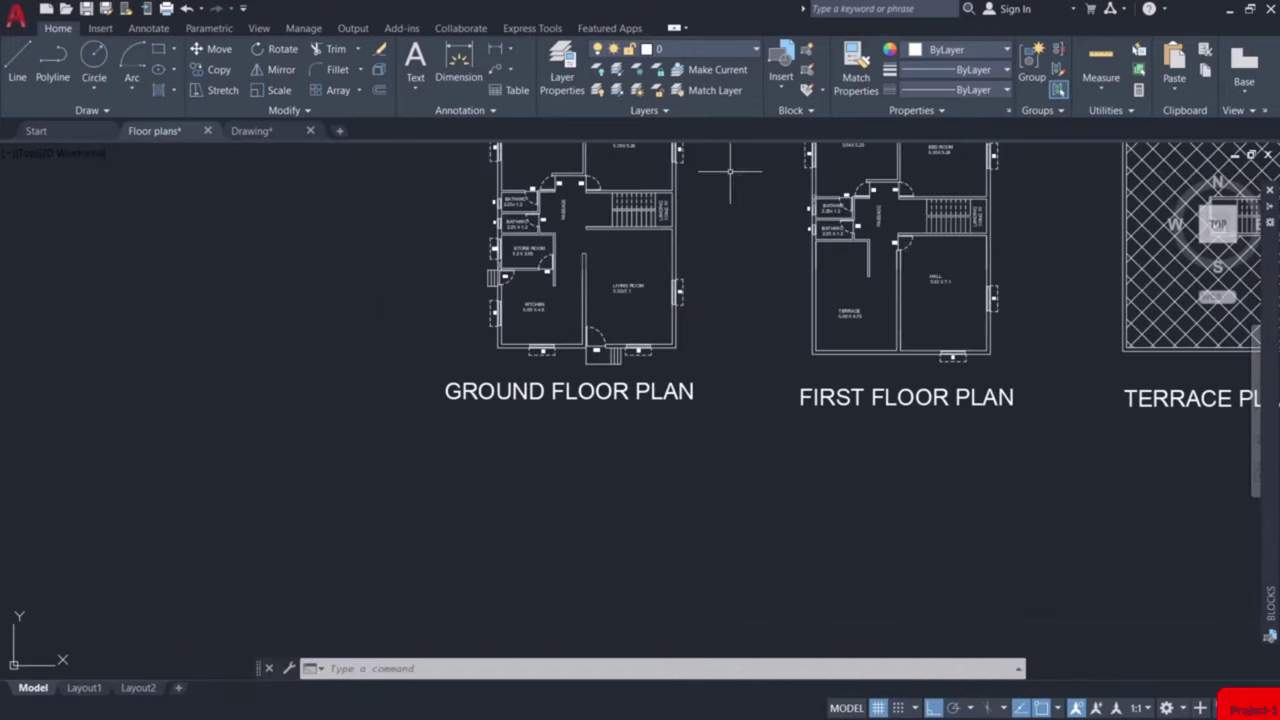
# Copy the sunshade projecting from the right exterior wall up to the first floor, using the matching sunshade corners of the two right windows as reference points.
pyautogui.moveTo(690, 195); pyautogui.dragTo(710, 247, button='middle')
pyautogui.moveTo(745, 150); pyautogui.dragTo(760, 520, button='middle')
pyautogui.scroll(5, 780, 420)
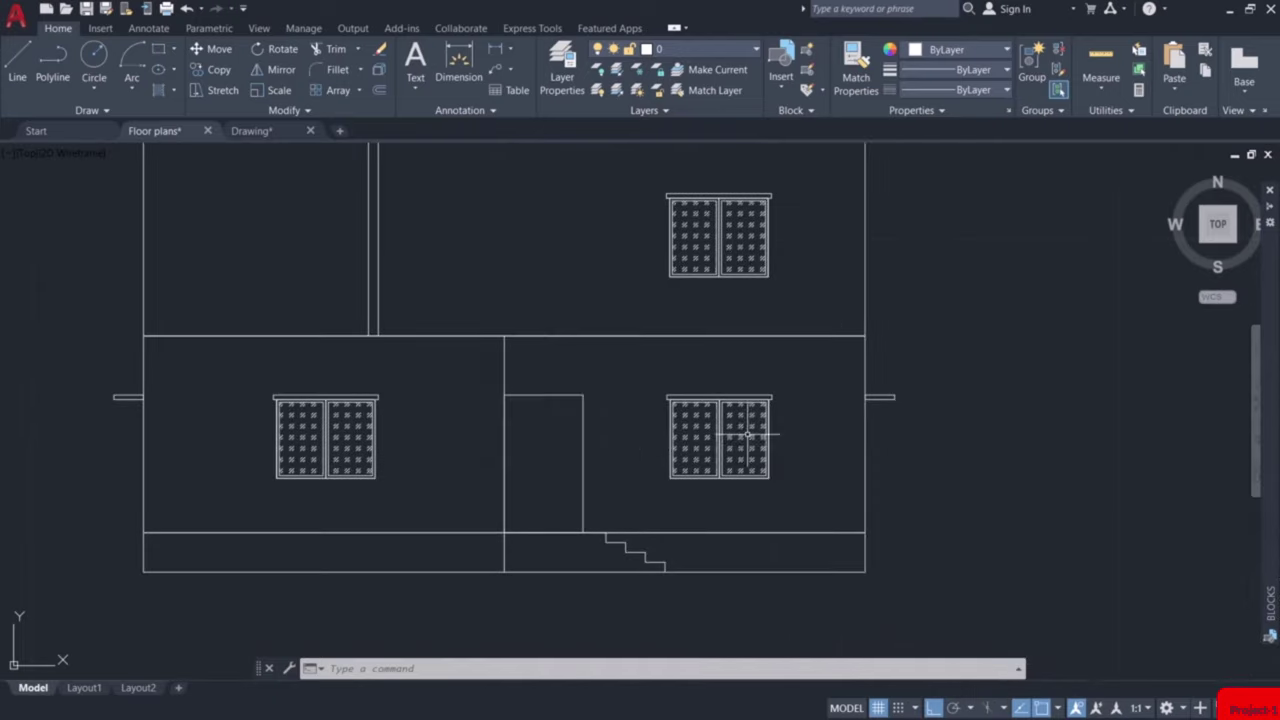
pyautogui.moveTo(822, 423); pyautogui.dragTo(771, 477, button='middle')
pyautogui.scroll(2, 788, 441)
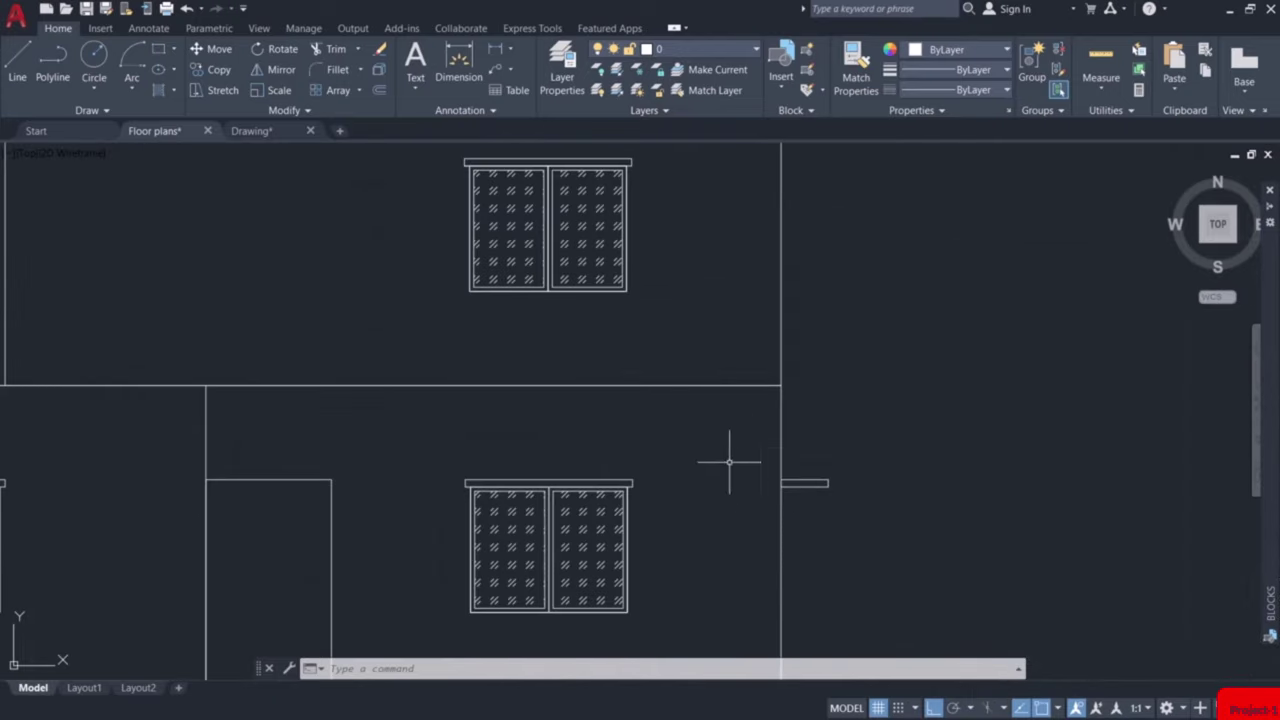
pyautogui.click(751, 449)
pyautogui.click(869, 519)
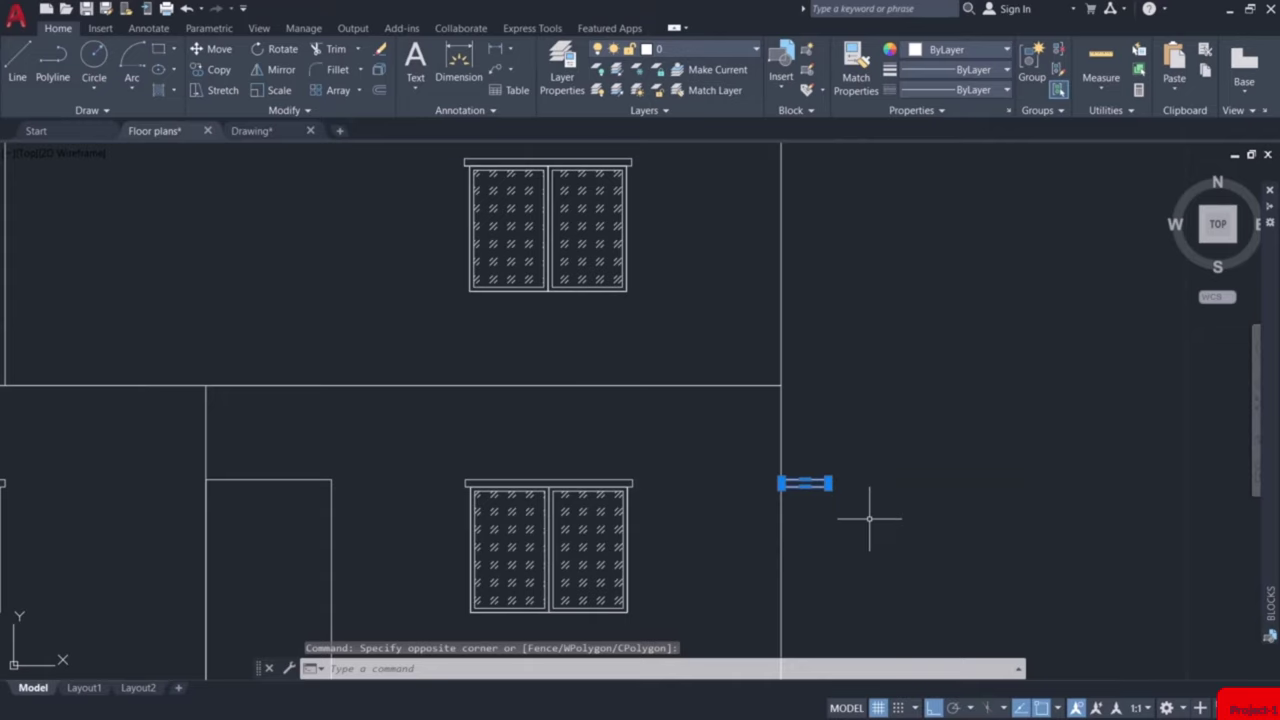
pyautogui.write('cp')
pyautogui.press('Return')
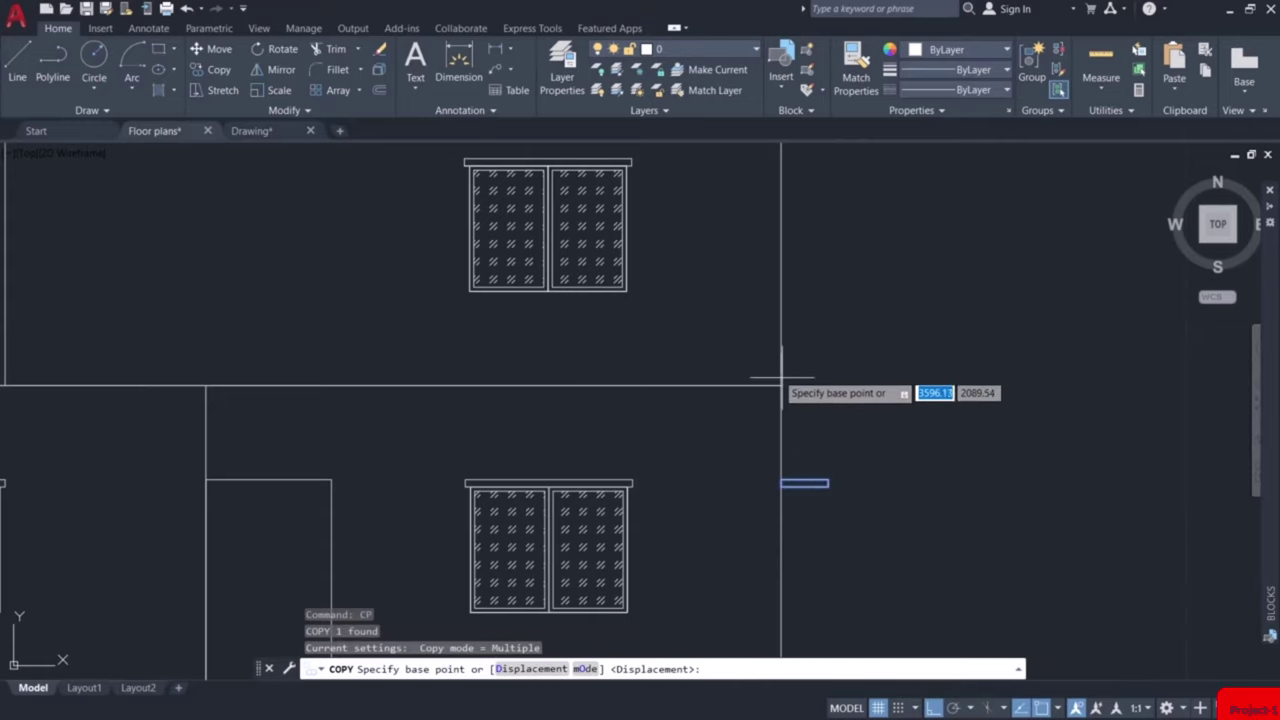
pyautogui.click(632, 481)
pyautogui.moveTo(657, 286)
pyautogui.mouseDown(button='middle')
pyautogui.moveTo(634, 397)
pyautogui.moveTo(651, 420)
pyautogui.mouseUp(button='middle')
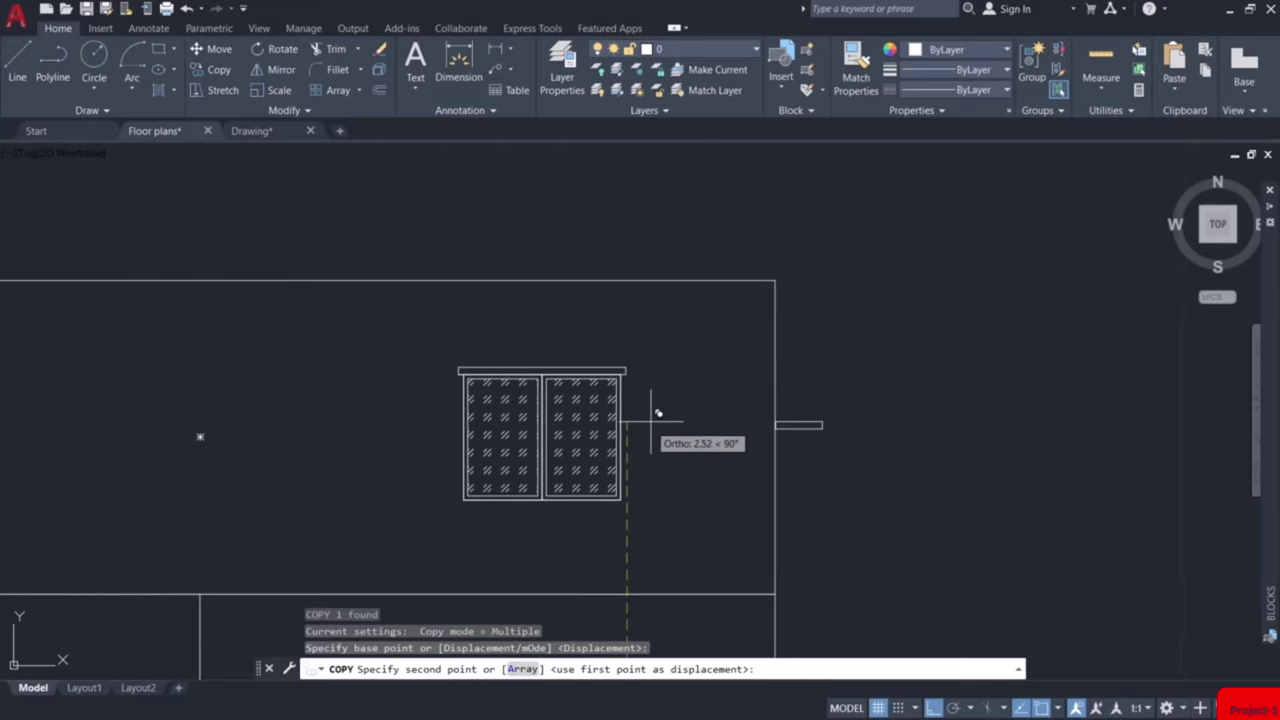
pyautogui.click(632, 364)
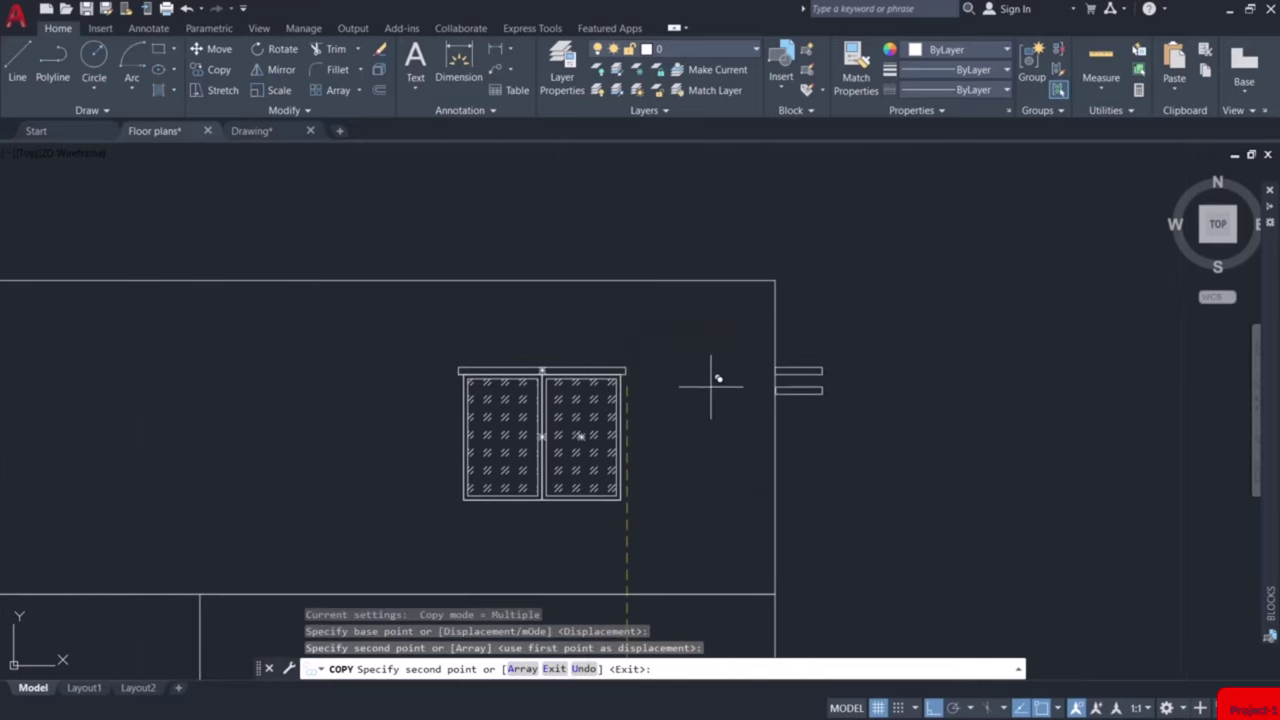
pyautogui.press('Escape')
# Examine the first floor plan and the terrace plan for the remaining parts of the front elevation.
pyautogui.scroll(-5, 760, 427)
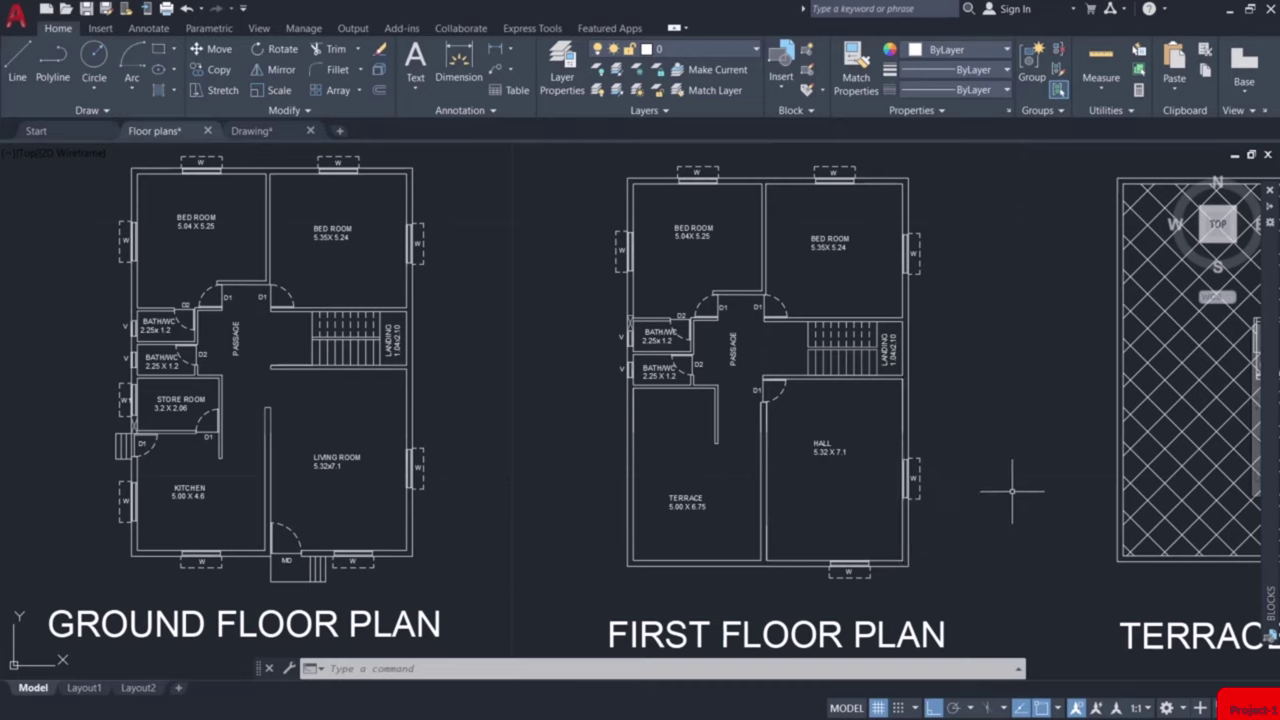
pyautogui.moveTo(1011, 492)
pyautogui.mouseDown(button='middle')
pyautogui.moveTo(600, 491)
pyautogui.moveTo(533, 470)
pyautogui.mouseUp(button='middle')
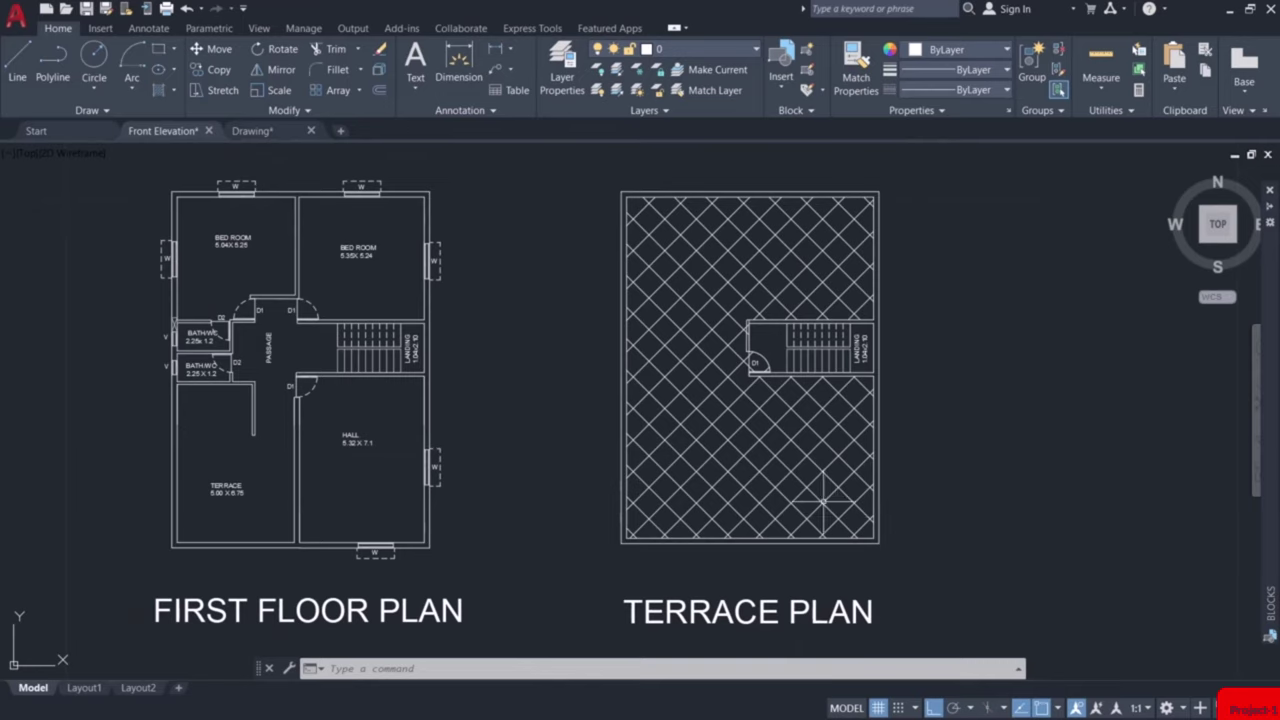
pyautogui.moveTo(642, 308)
pyautogui.mouseDown(button='middle')
pyautogui.moveTo(890, 466)
pyautogui.moveTo(1053, 596)
pyautogui.mouseUp(button='middle')
pyautogui.moveTo(532, 354); pyautogui.dragTo(835, 527, button='middle')
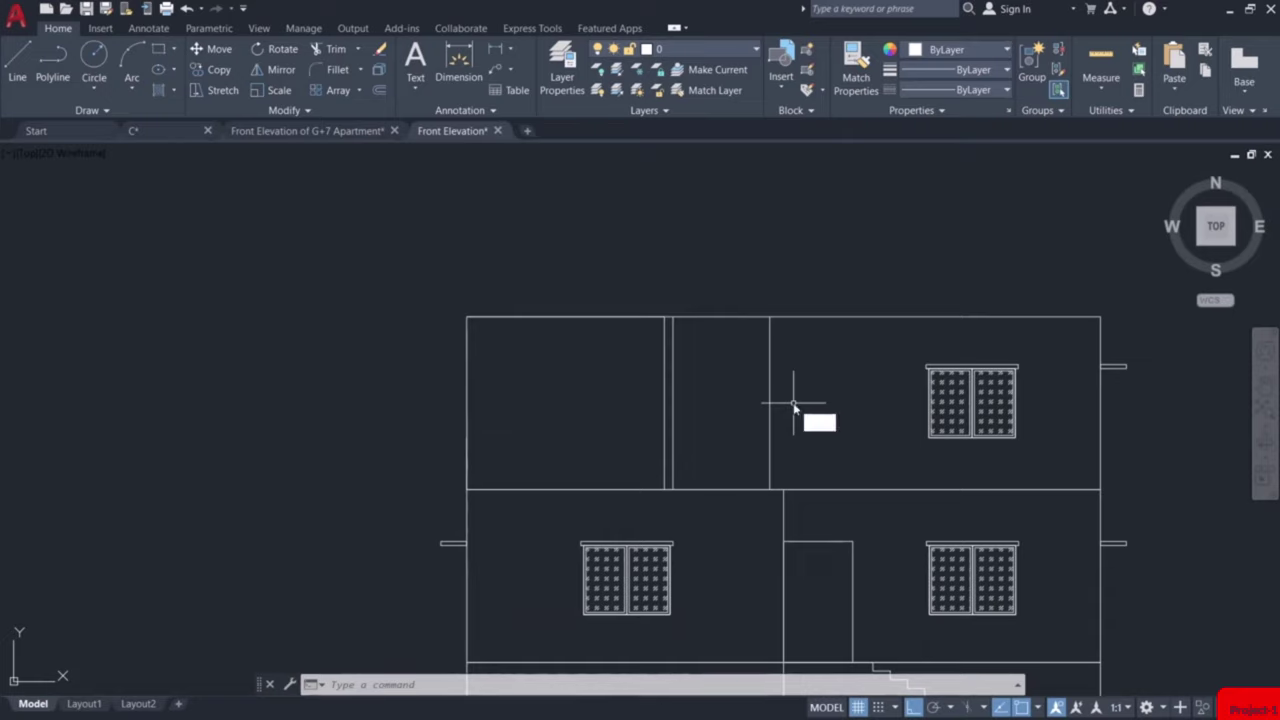
# Draw an 11 by 1 parapet rectangle on top of the first floor, starting from its upper-left corner.
pyautogui.write('c')
pyautogui.press('Return')
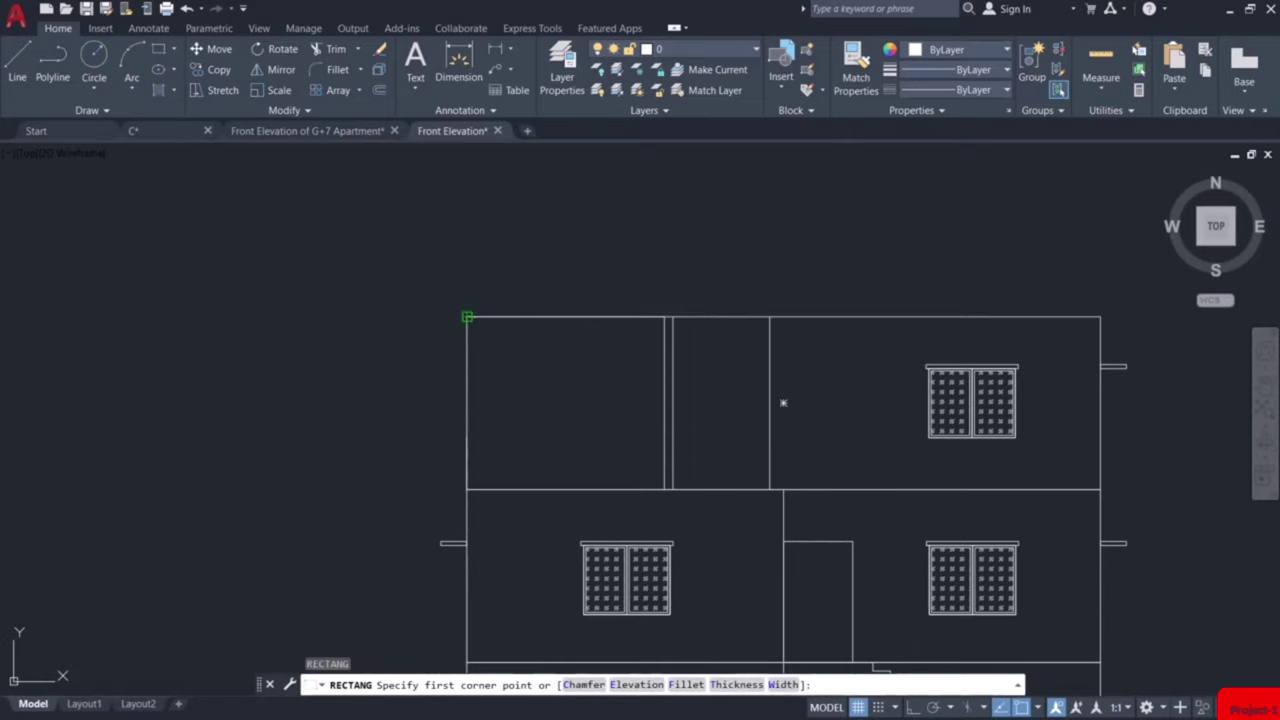
pyautogui.click(466, 316)
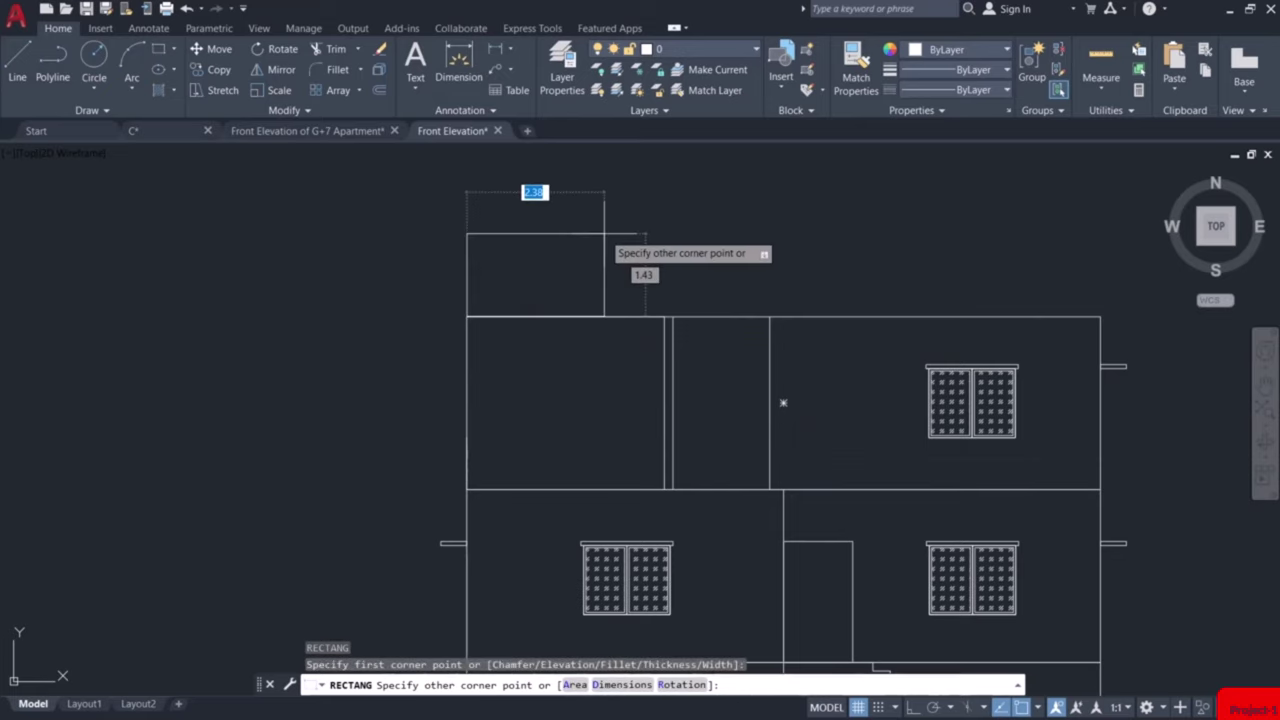
pyautogui.write('d')
pyautogui.press('Return')
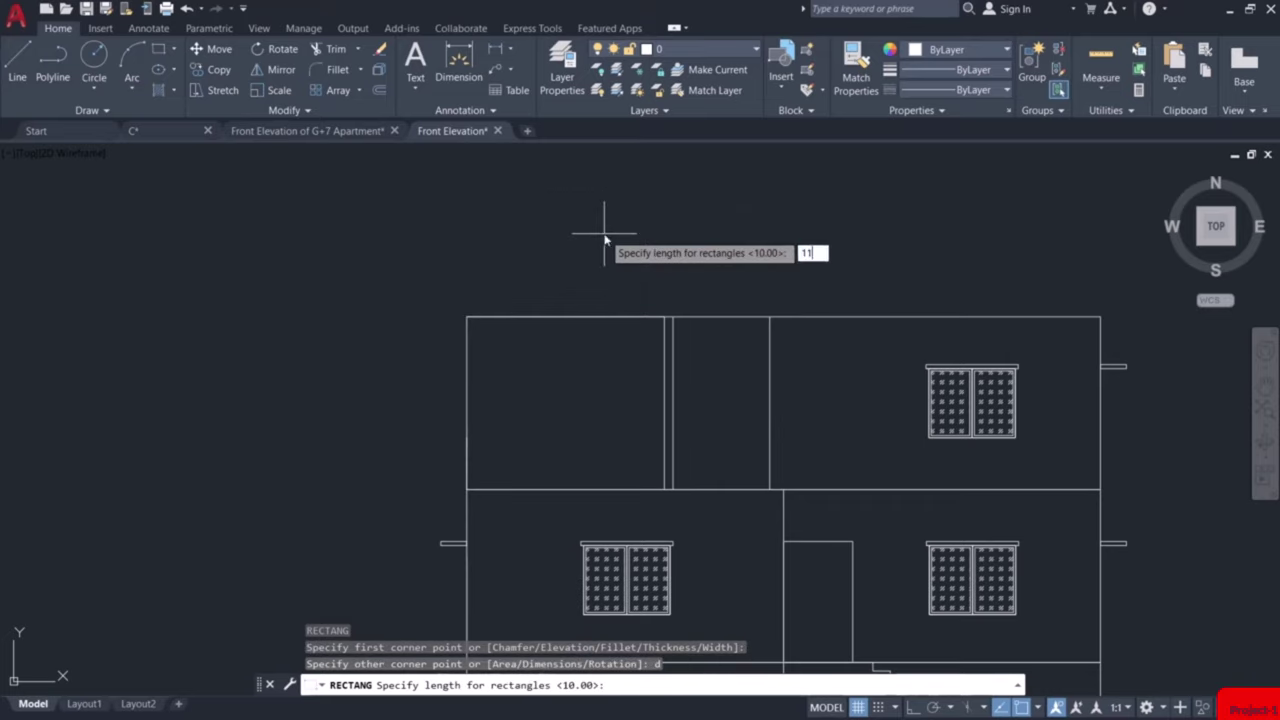
pyautogui.write('11')
pyautogui.press('Return')
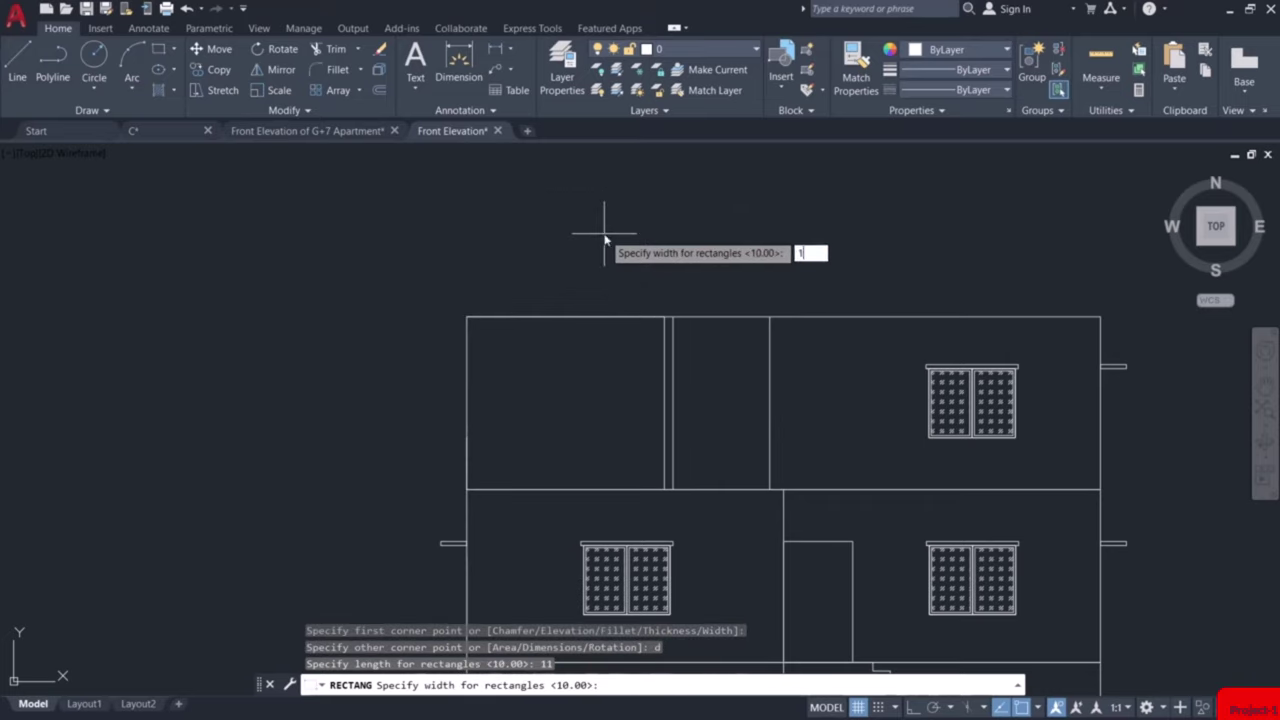
pyautogui.write('1')
pyautogui.press('Return')
pyautogui.click(648, 222)
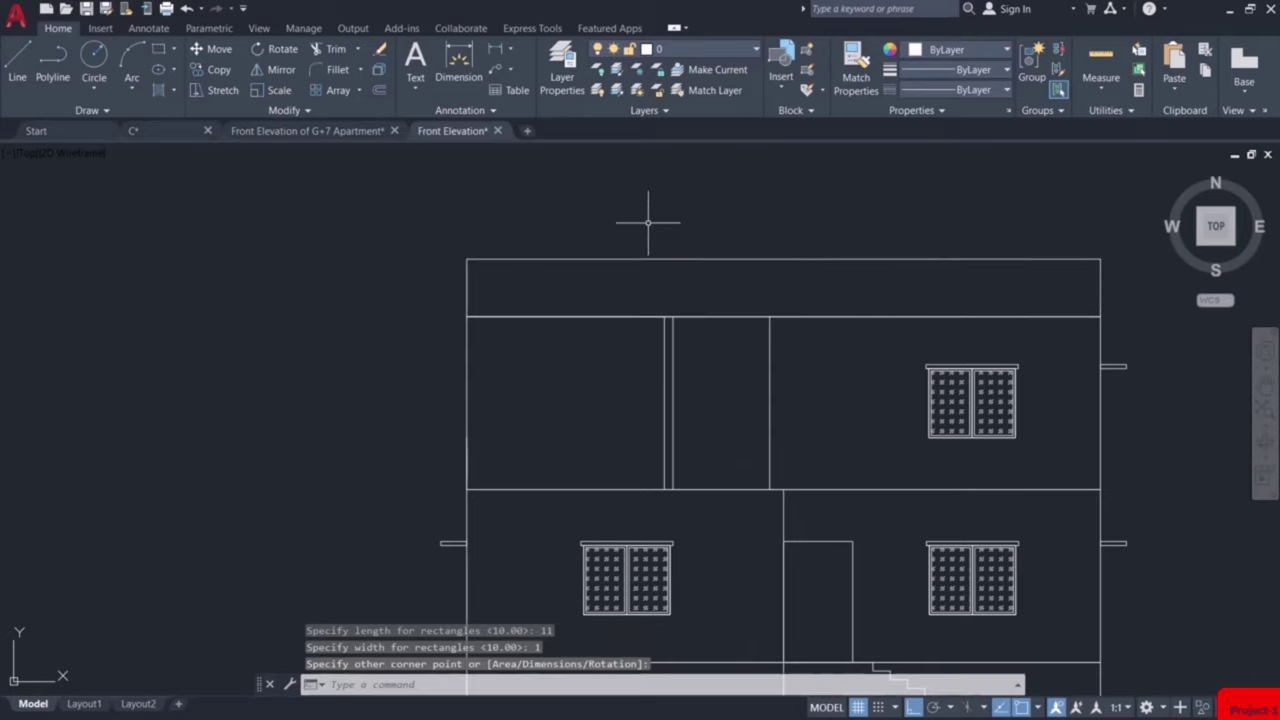
# Draw a 5.8 by 2.1 rectangle for the staircase cabin on top of the roof parapet, flush with its right end.
pyautogui.moveTo(843, 283); pyautogui.dragTo(643, 380, button='middle')
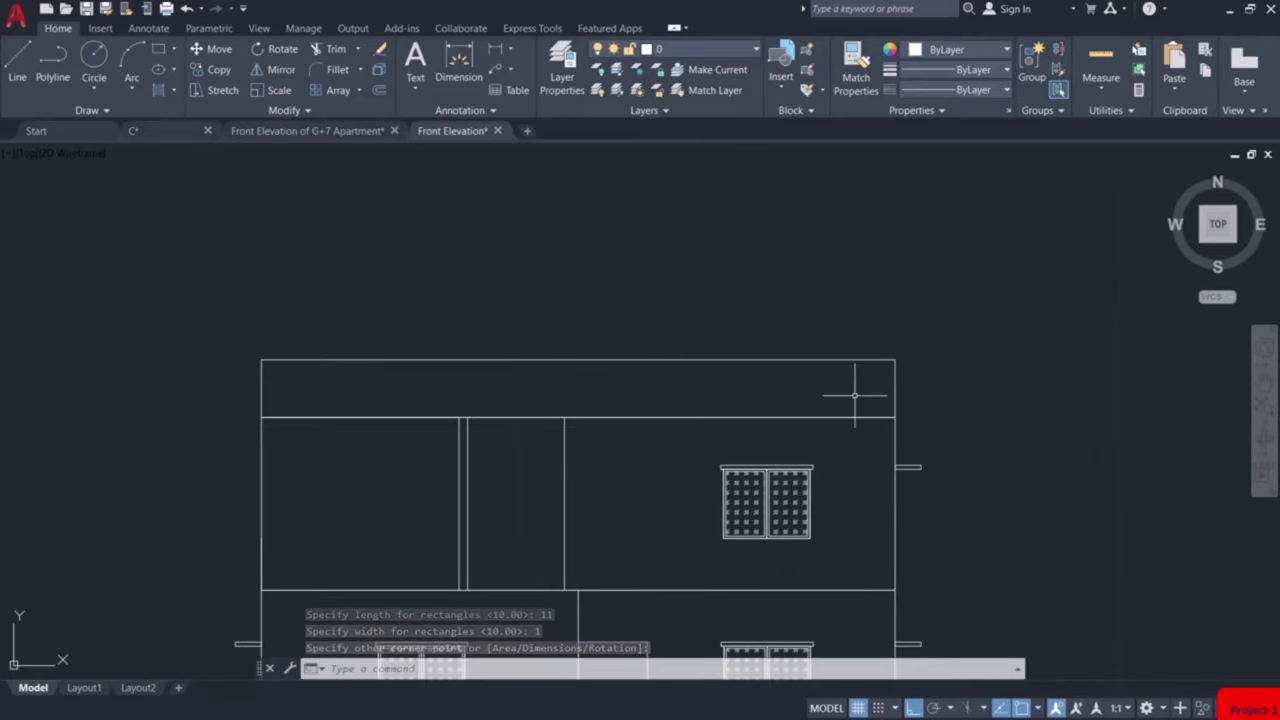
pyautogui.press('Return')
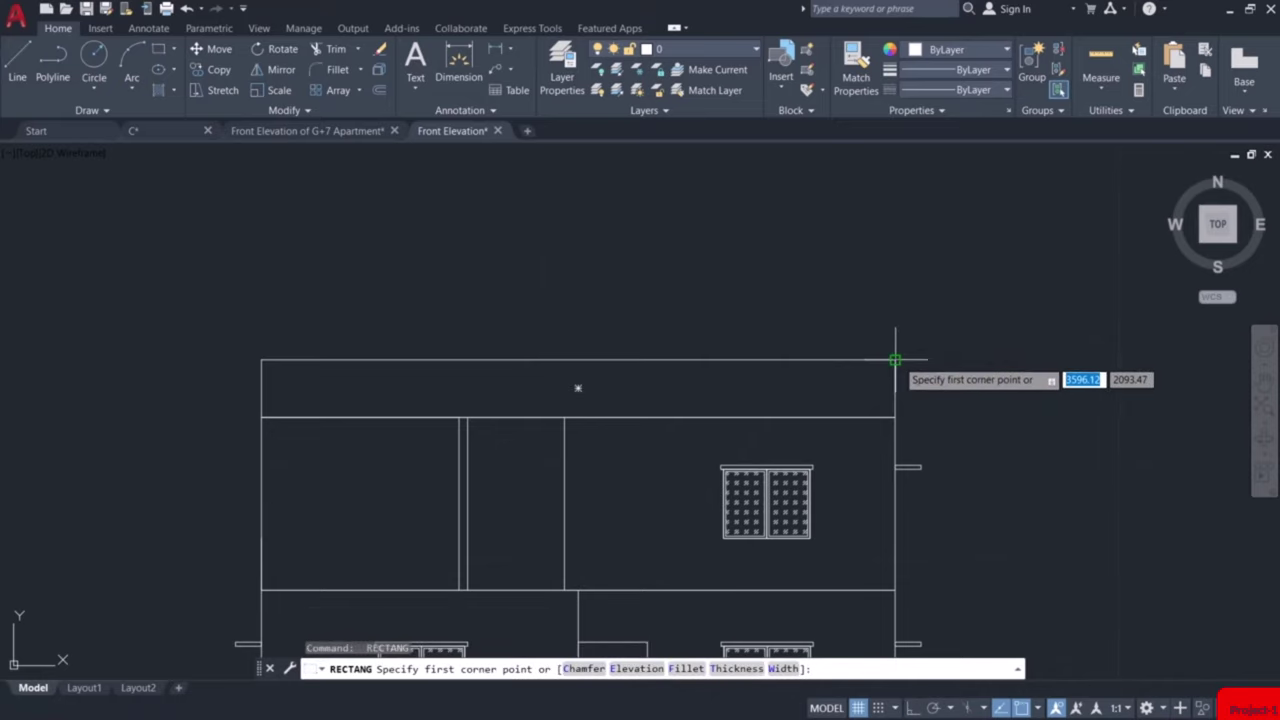
pyautogui.click(895, 360)
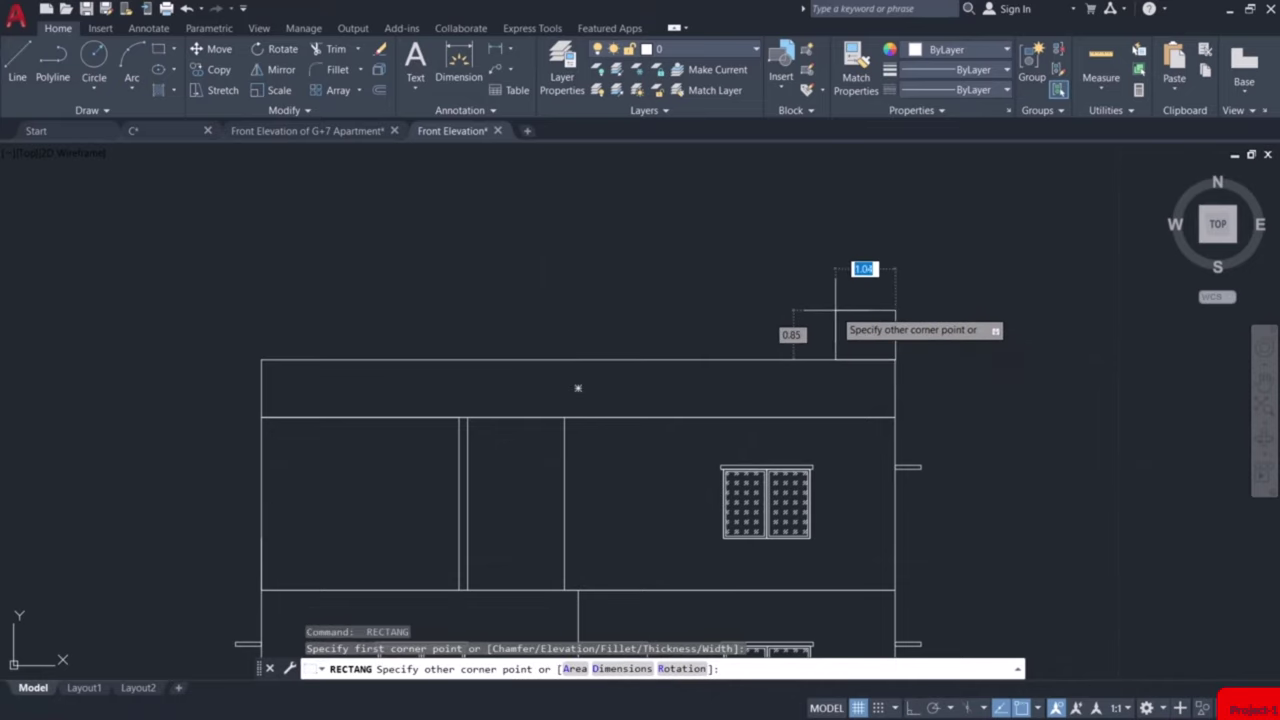
pyautogui.write('d')
pyautogui.press('Return')
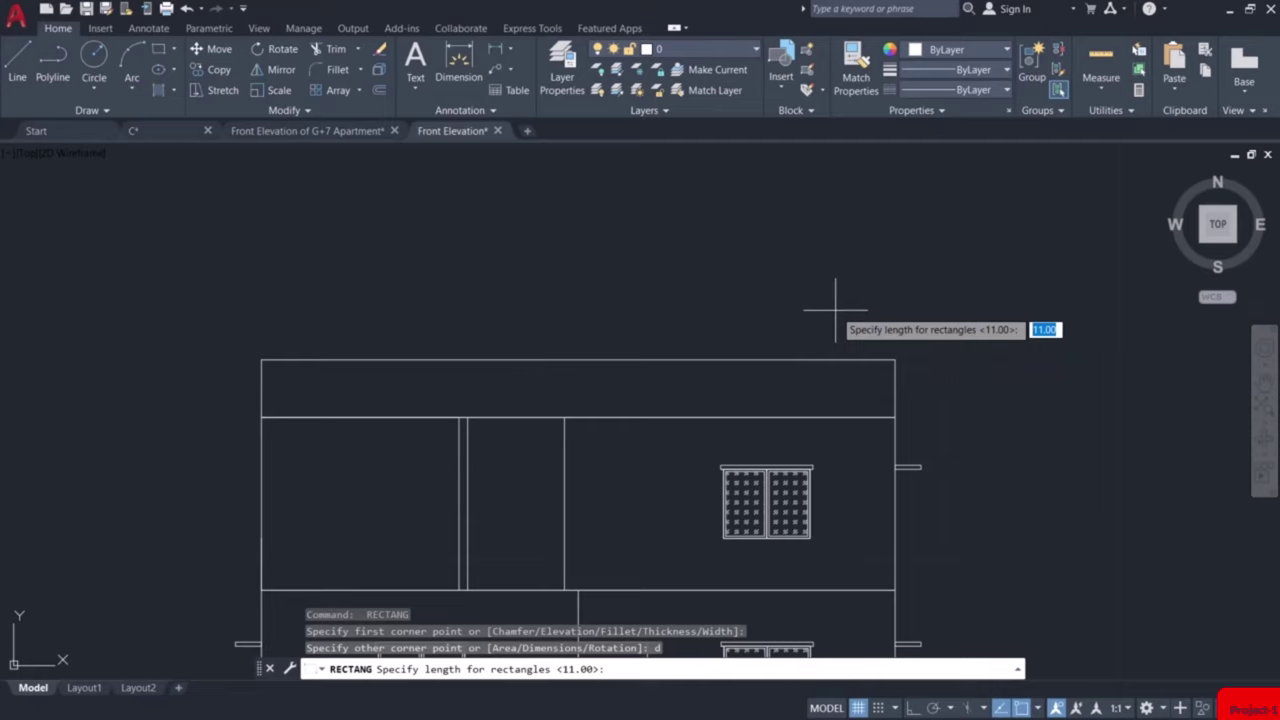
pyautogui.write('5.8')
pyautogui.press('Return')
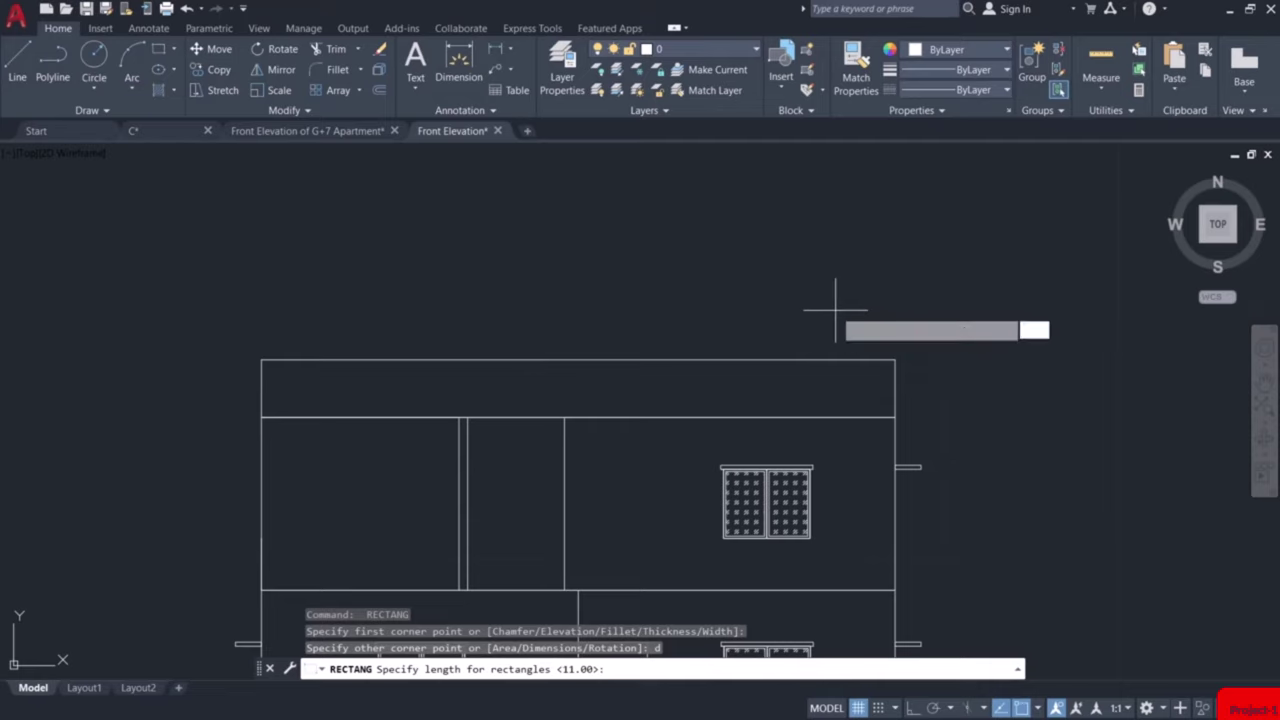
pyautogui.write('2.1')
pyautogui.press('Return')
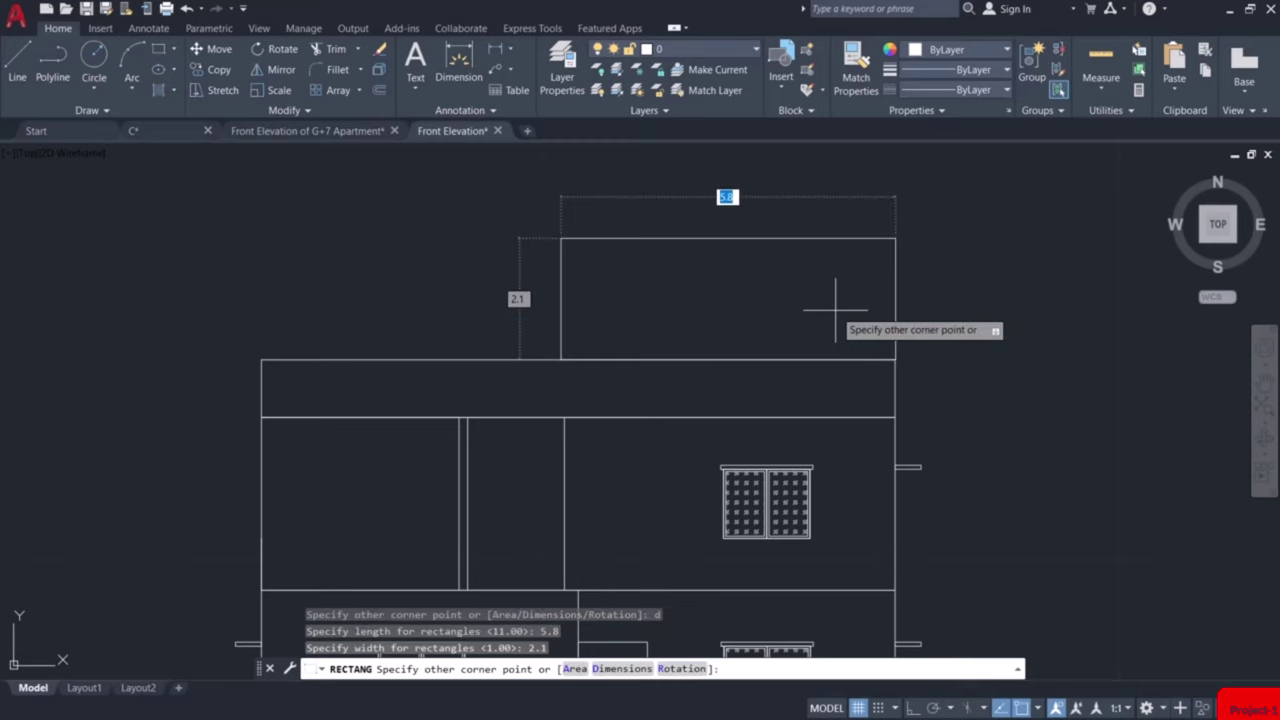
pyautogui.click(835, 310)
# Draw the first-floor terrace parapet line 1 unit up from the floor line at the left wall, then across to the hall wall.
pyautogui.moveTo(626, 423); pyautogui.dragTo(686, 277, button='middle')
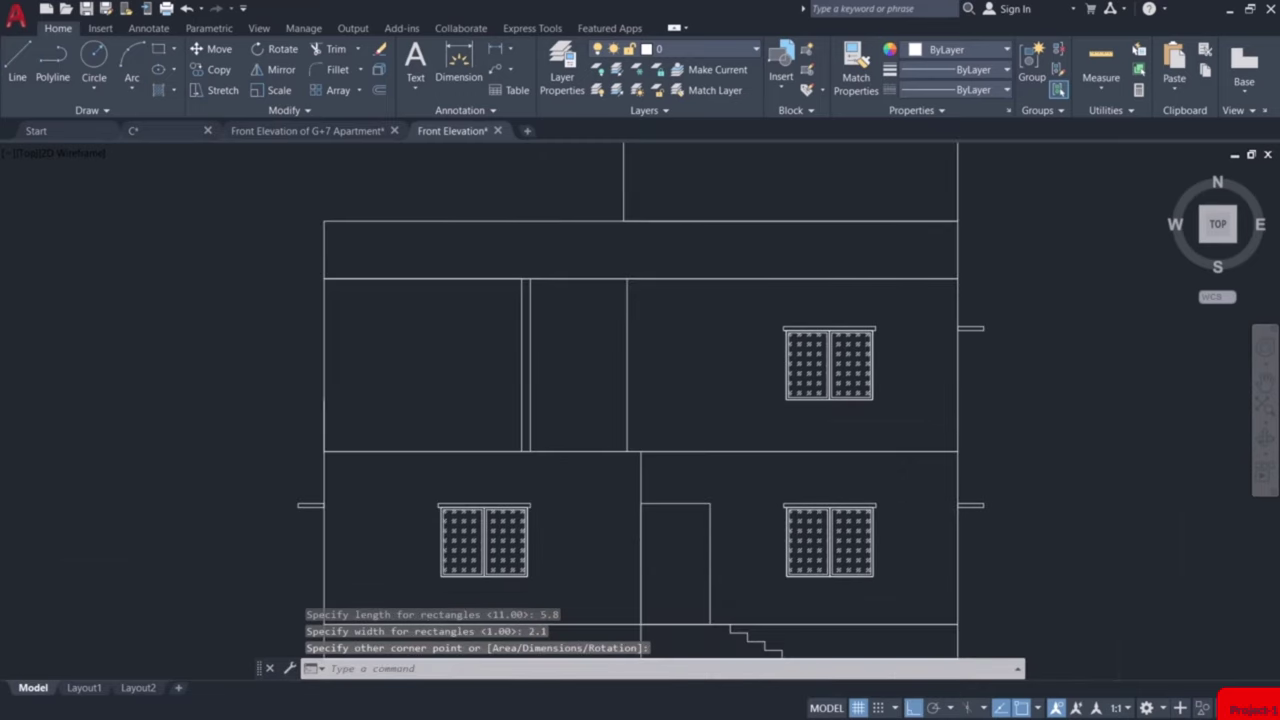
pyautogui.scroll(-8, 700, 300)
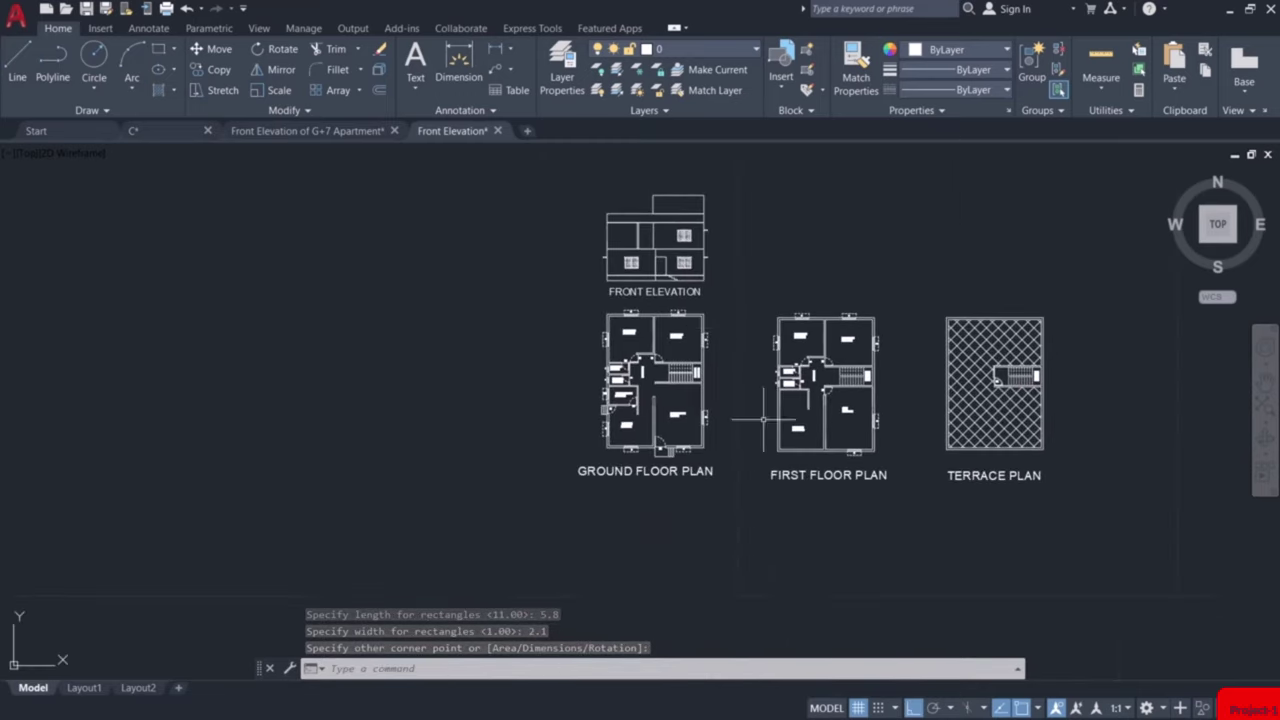
pyautogui.scroll(6, 790, 445)
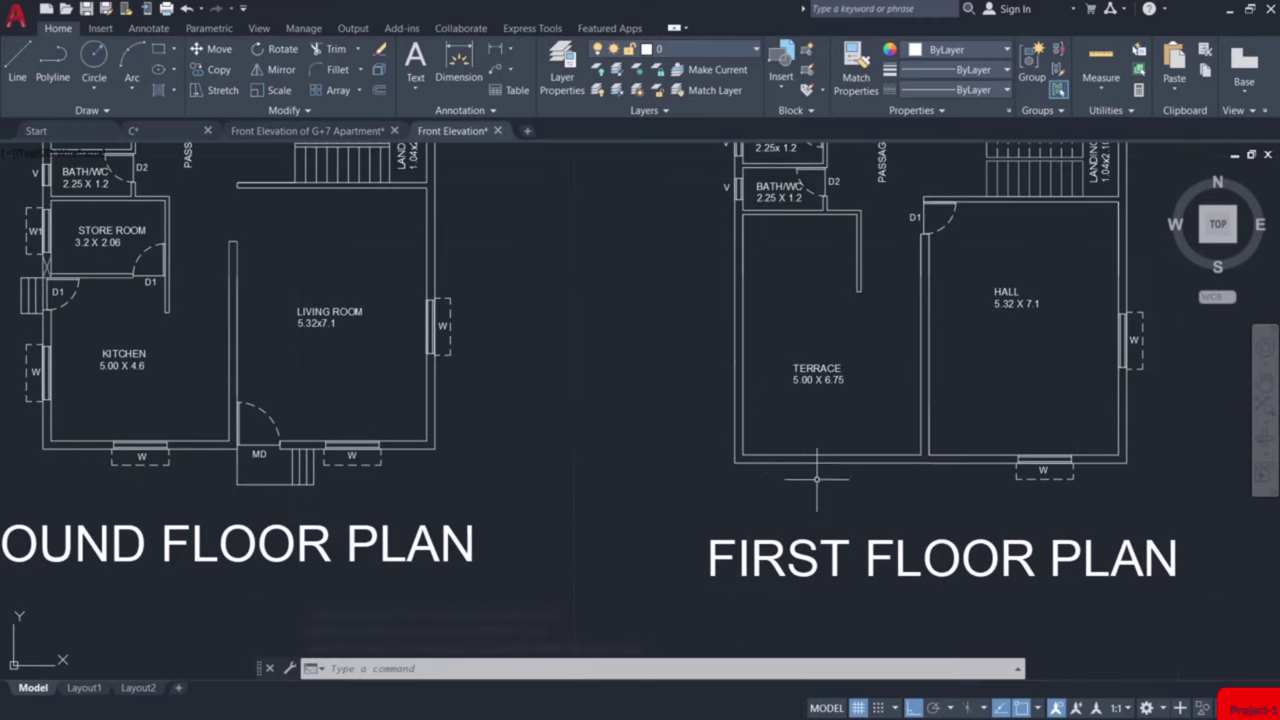
pyautogui.scroll(-5, 857, 467)
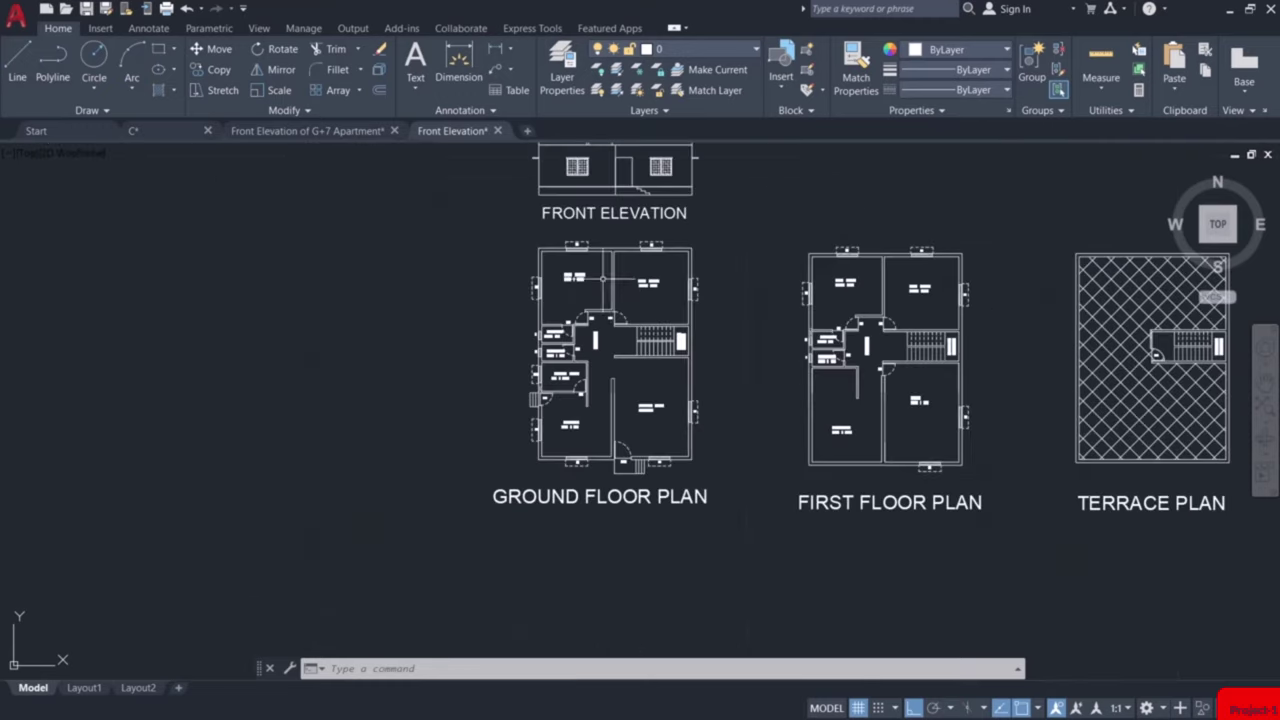
pyautogui.moveTo(602, 279); pyautogui.dragTo(679, 523, button='middle')
pyautogui.scroll(6, 635, 345)
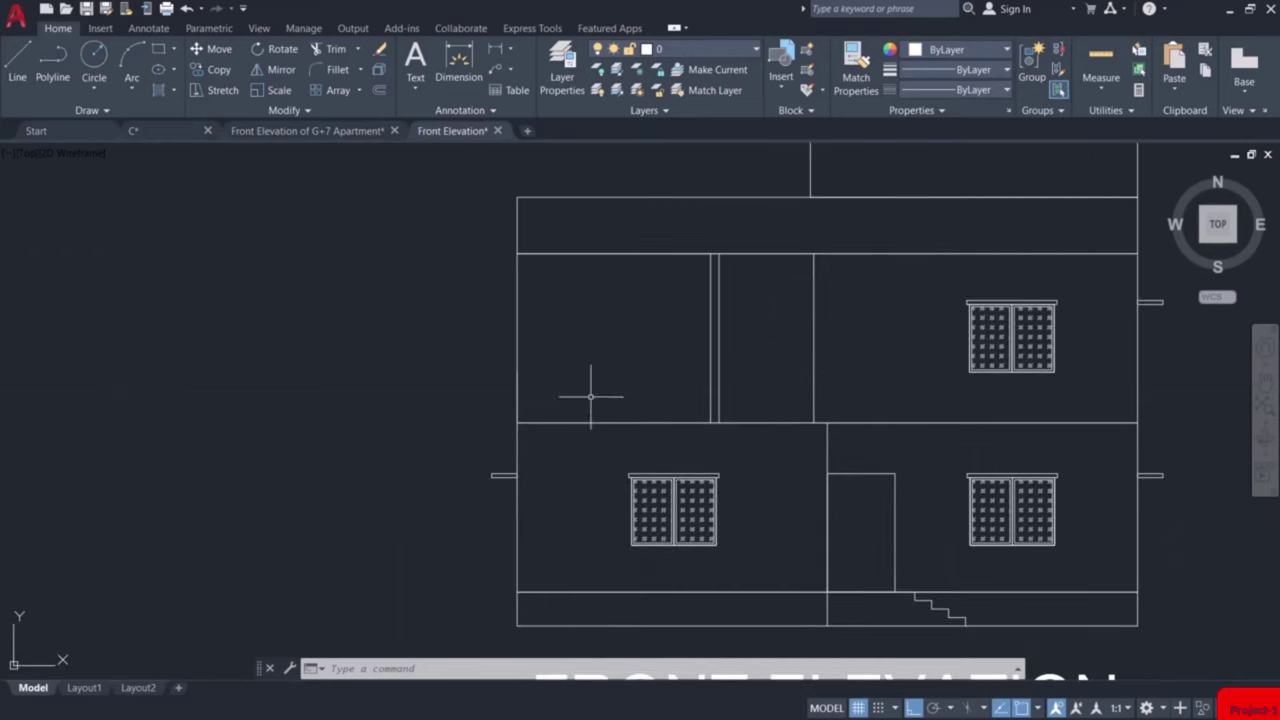
pyautogui.write('l')
pyautogui.press('Return')
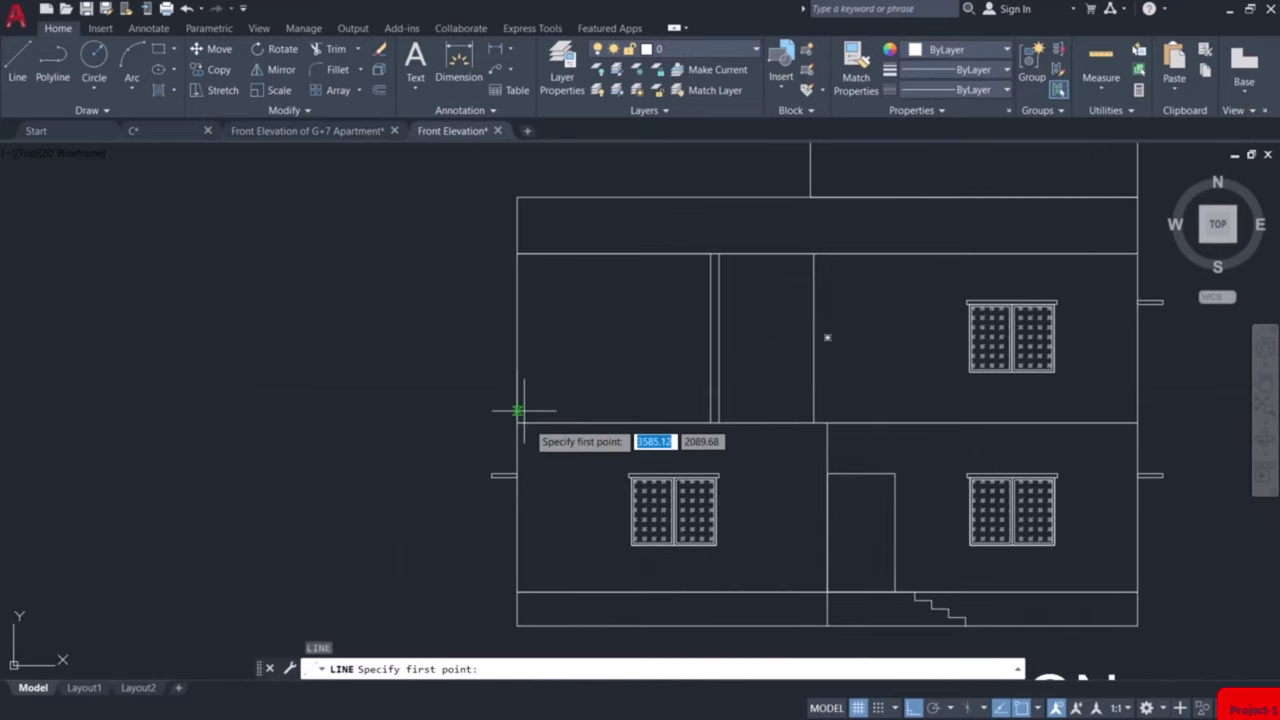
pyautogui.click(517, 422)
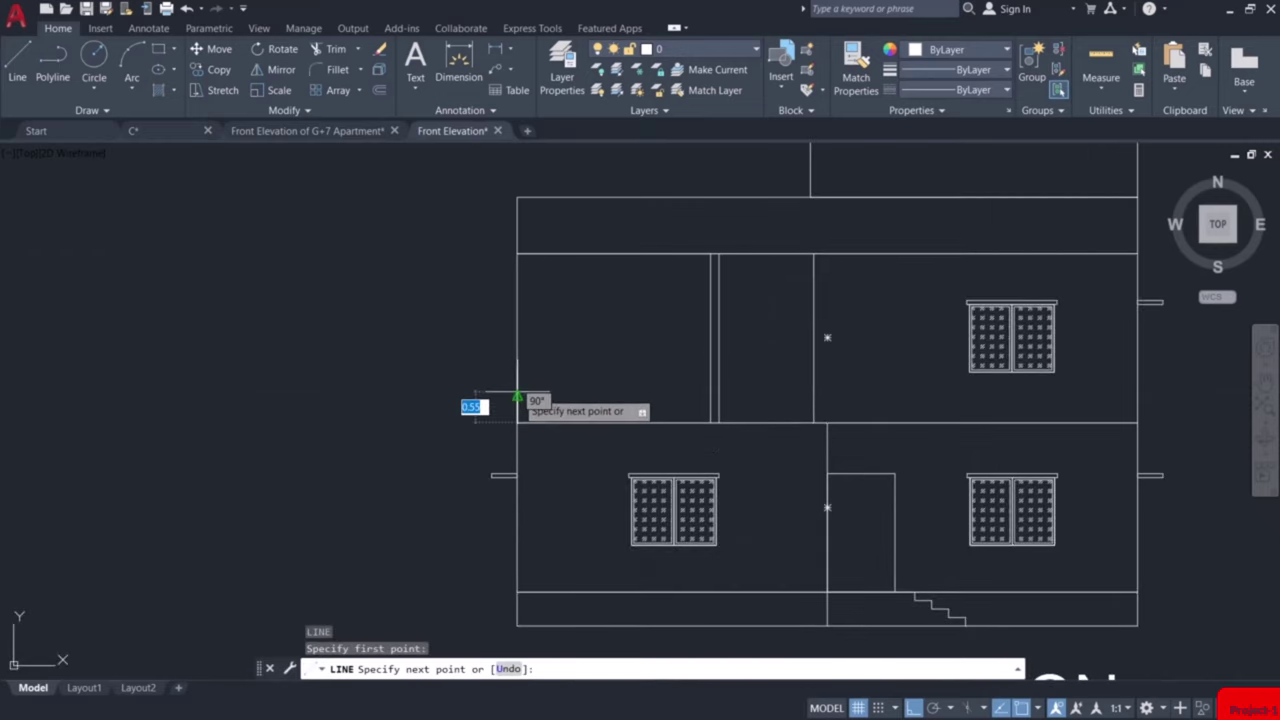
pyautogui.write('1')
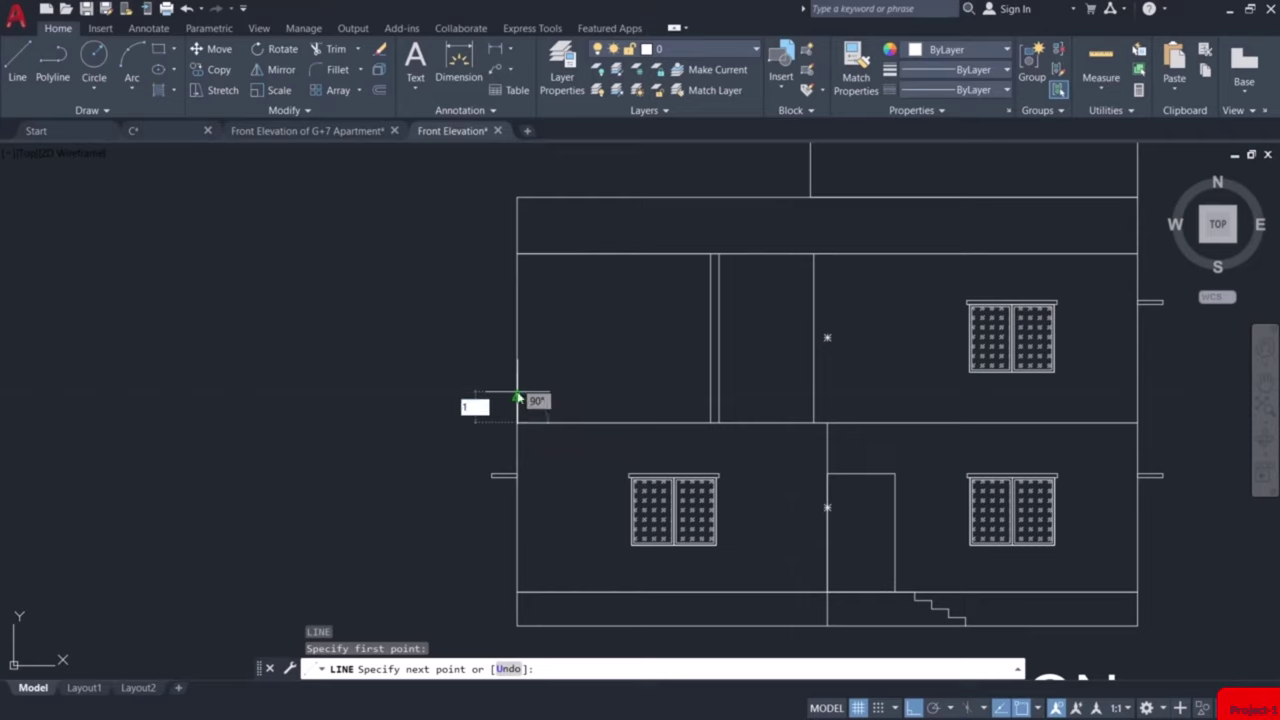
pyautogui.press('Return')
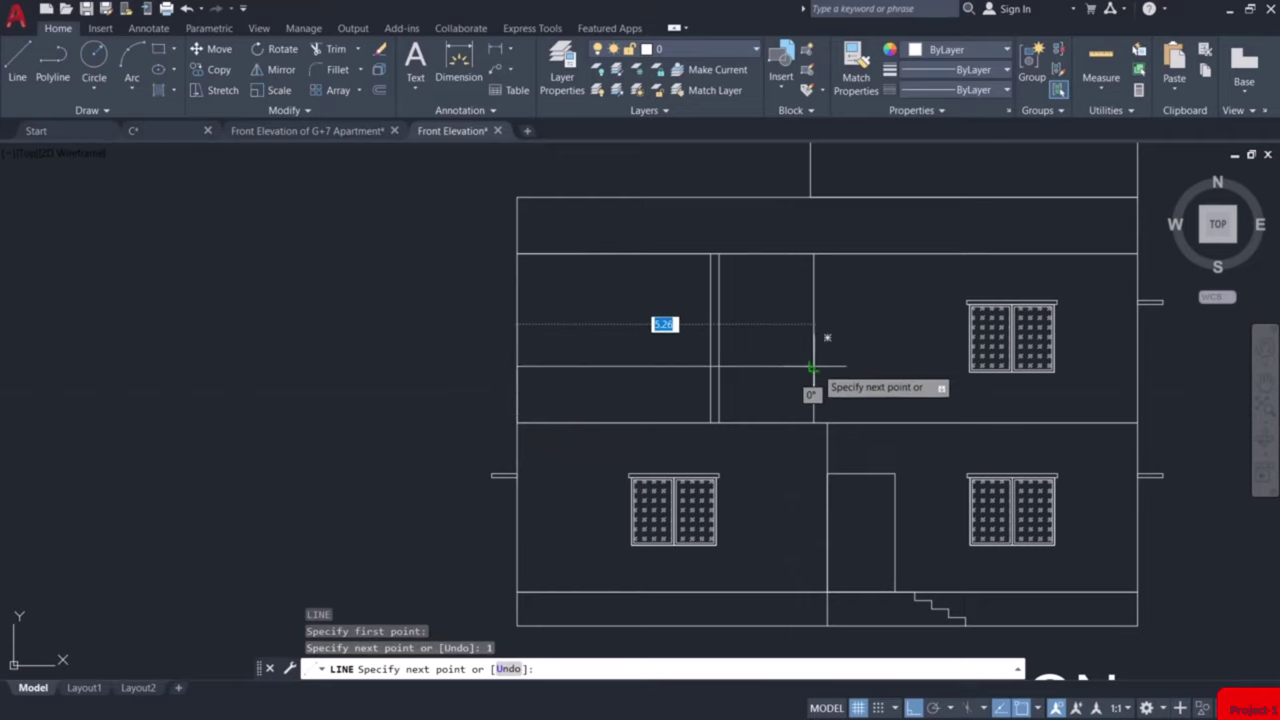
pyautogui.click(813, 367)
pyautogui.press('Escape')
# Trim the two vertical wall lines below the top of the first-floor terrace parapet.
pyautogui.write('tr')
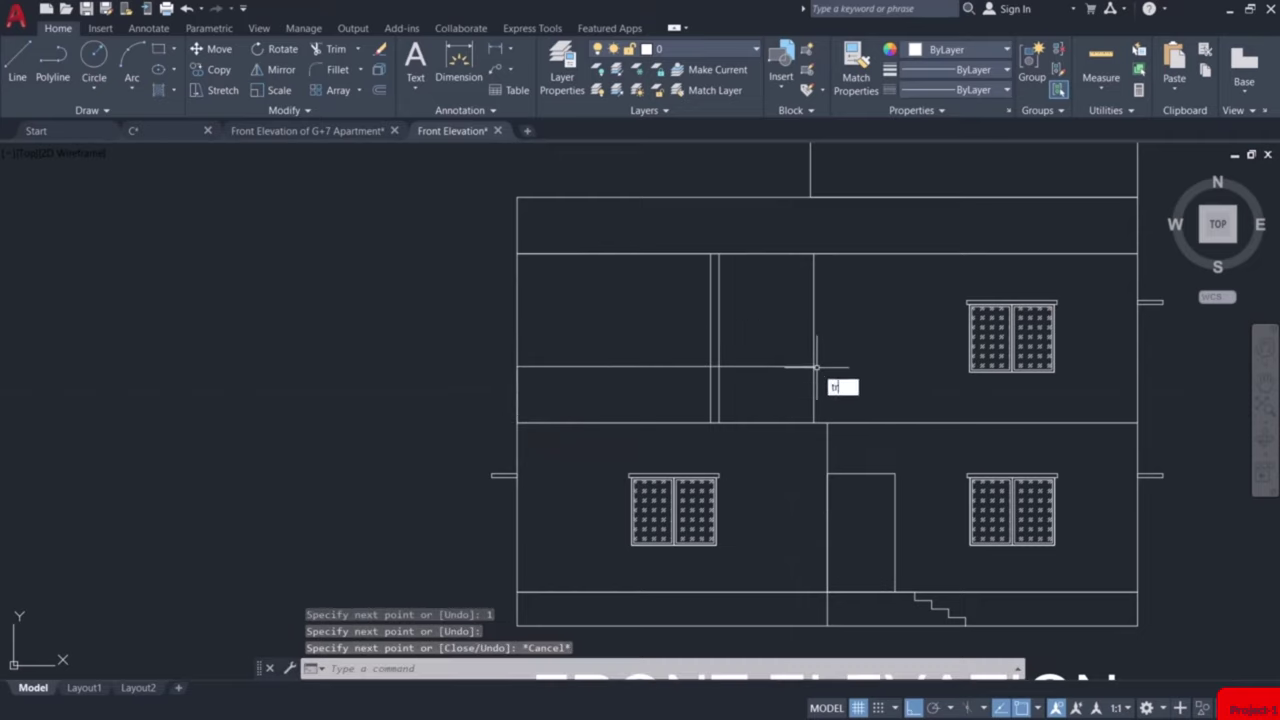
pyautogui.press('Return')
pyautogui.moveTo(726, 390); pyautogui.dragTo(697, 397)
pyautogui.press('Escape')
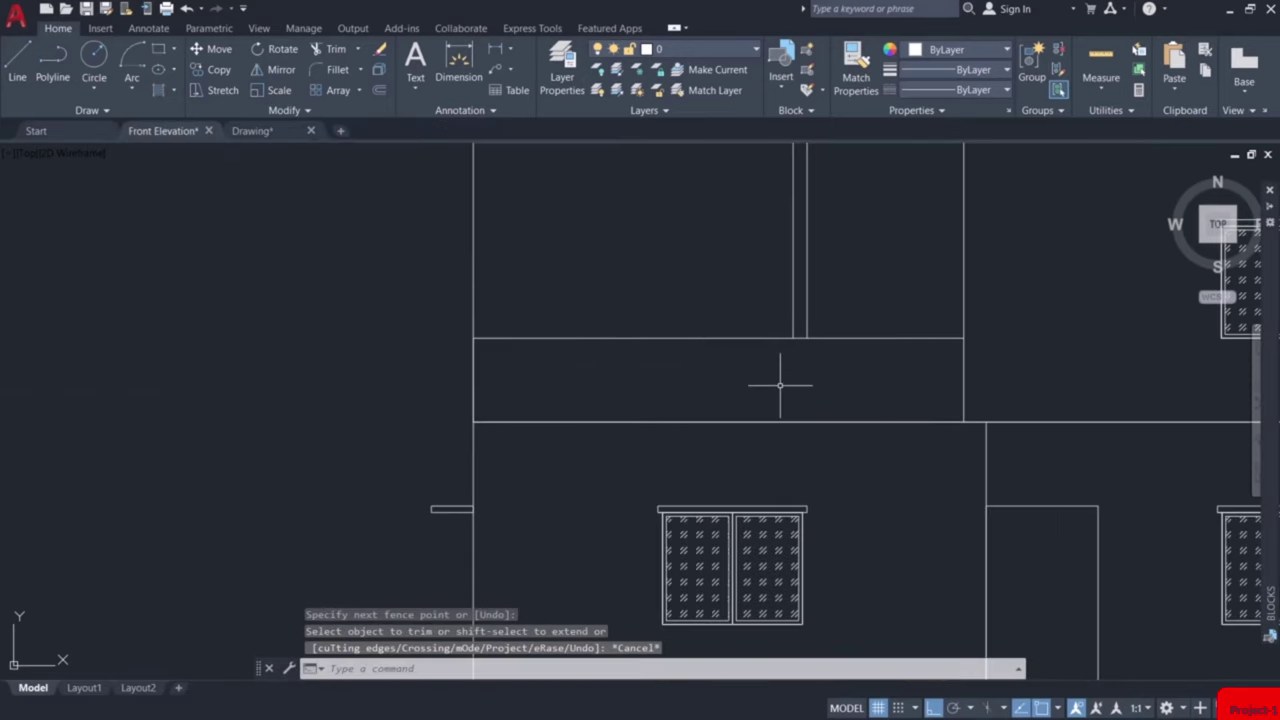
# Hatch the first-floor terrace parapet and the roof parapet with the GRATE pattern at scale 0.3.
pyautogui.scroll(-3, 851, 346)
pyautogui.scroll(2, 792, 408)
pyautogui.moveTo(792, 408); pyautogui.dragTo(772, 422, button='middle')
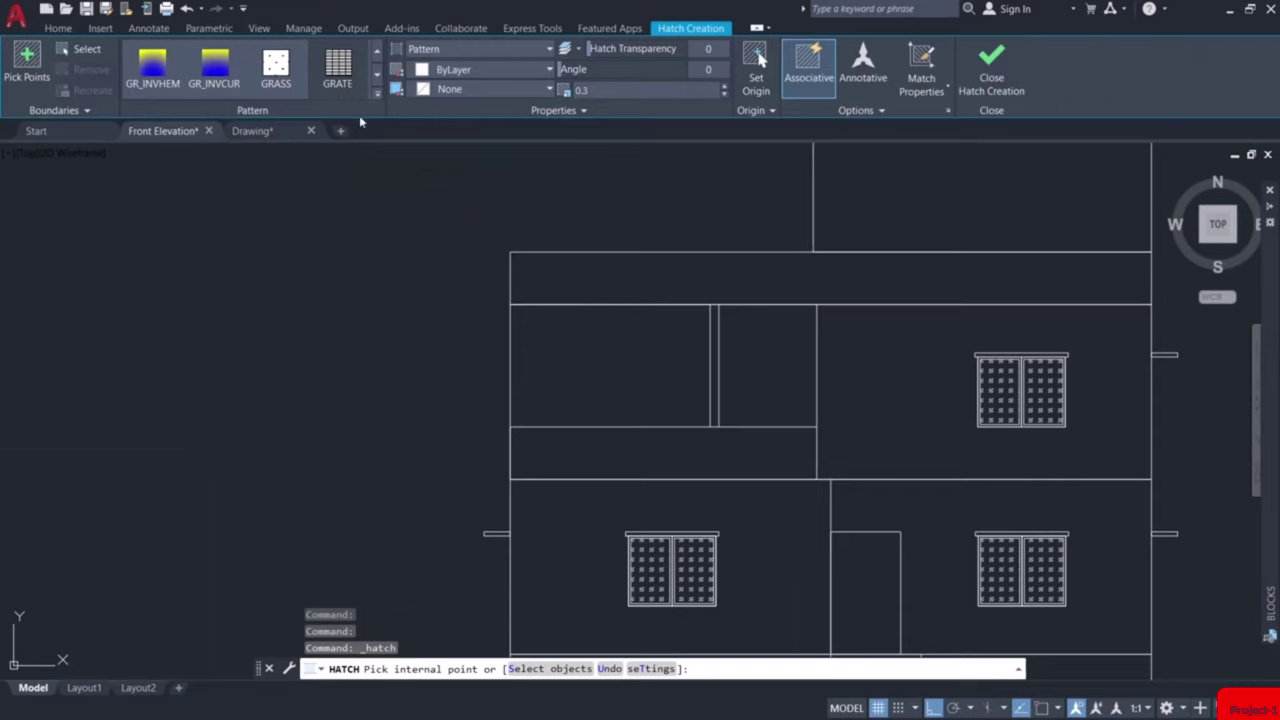
pyautogui.click(628, 446)
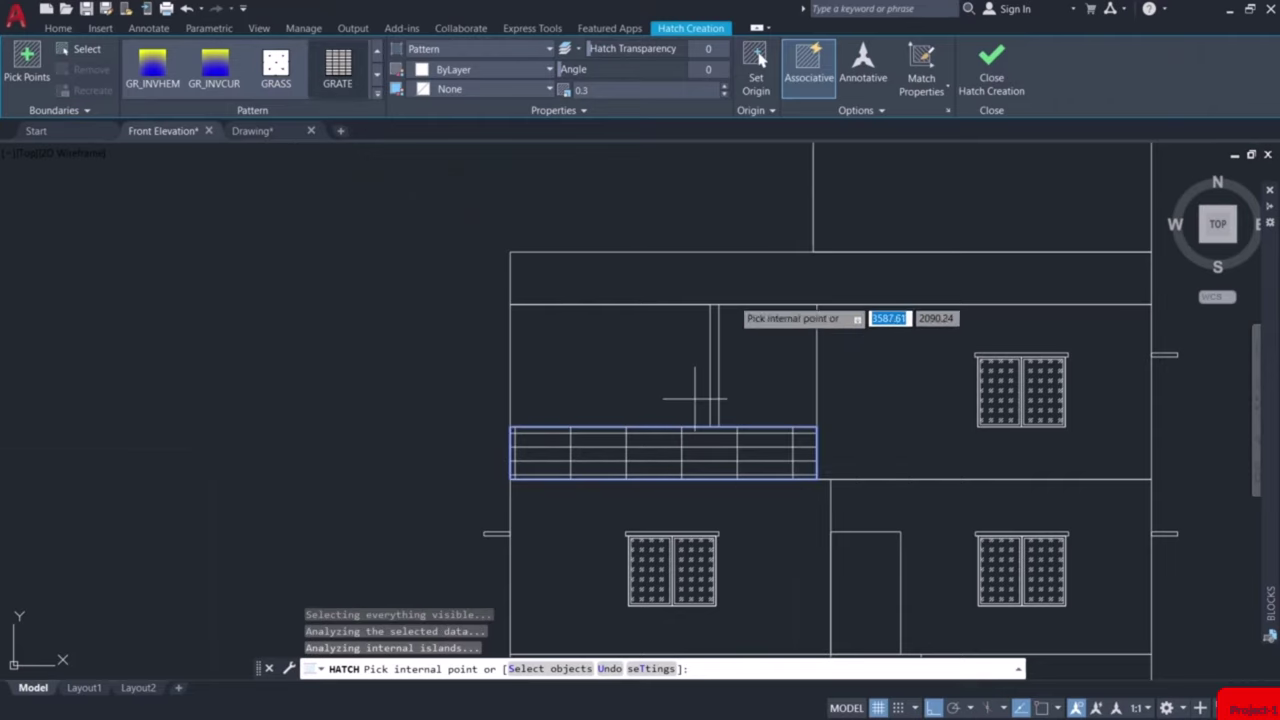
pyautogui.click(748, 274)
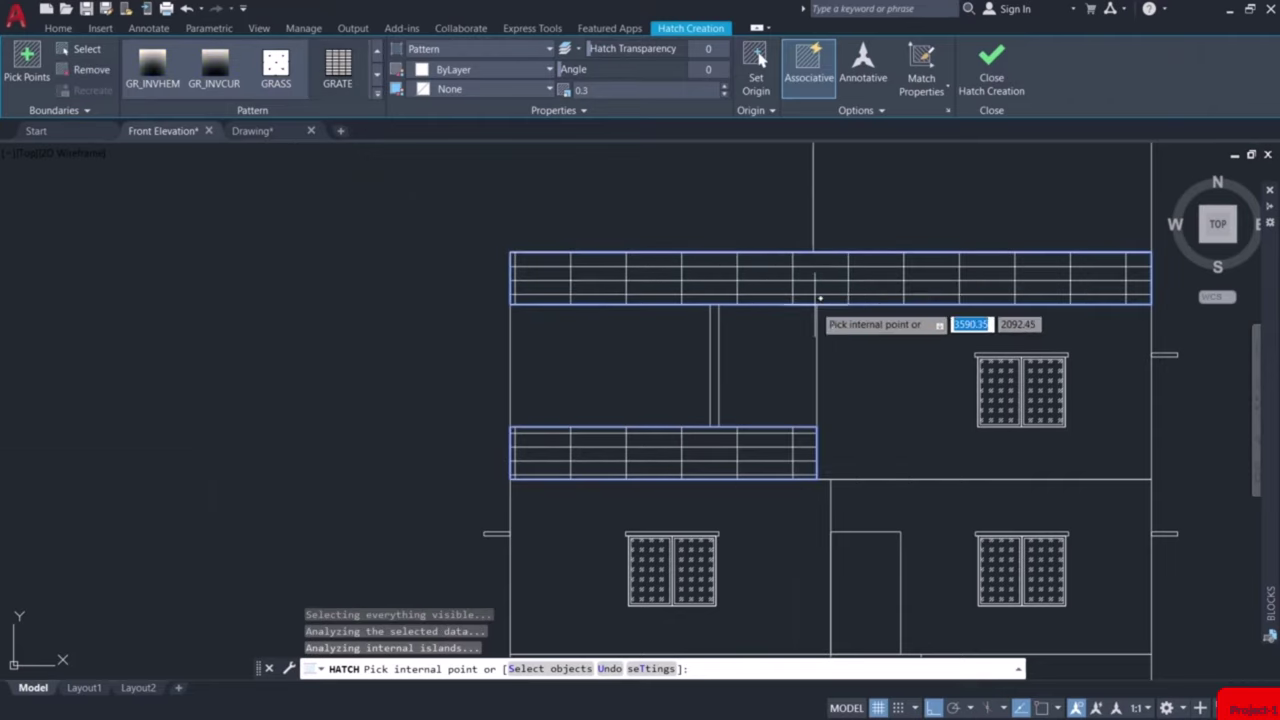
pyautogui.press('Escape')
pyautogui.scroll(-4, 848, 327)
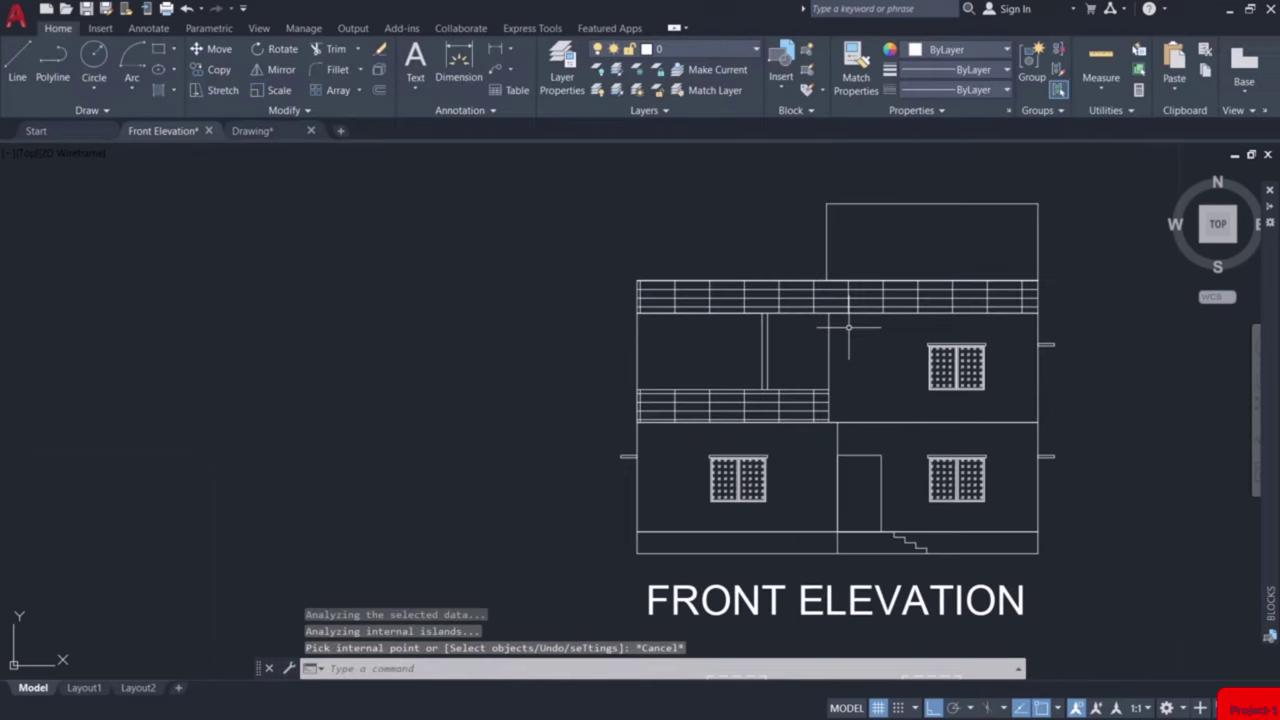
pyautogui.moveTo(856, 354); pyautogui.dragTo(826, 354, button='middle')
pyautogui.scroll(2, 832, 358)
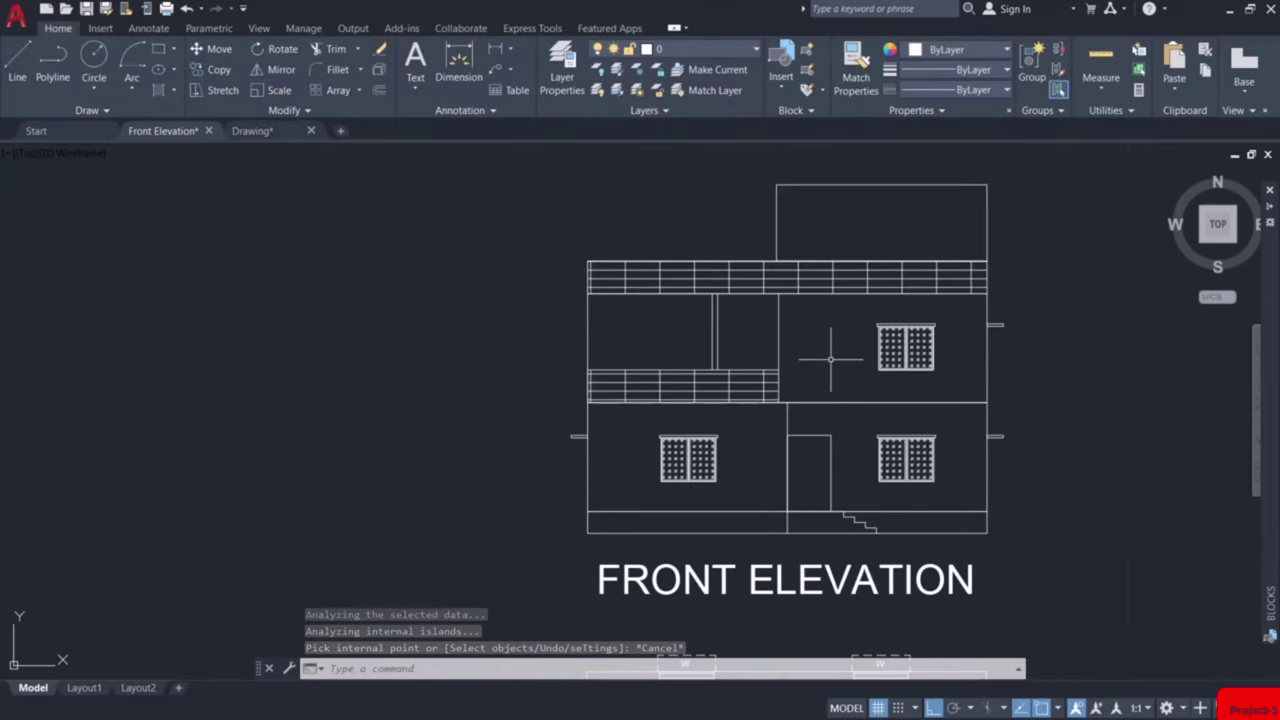
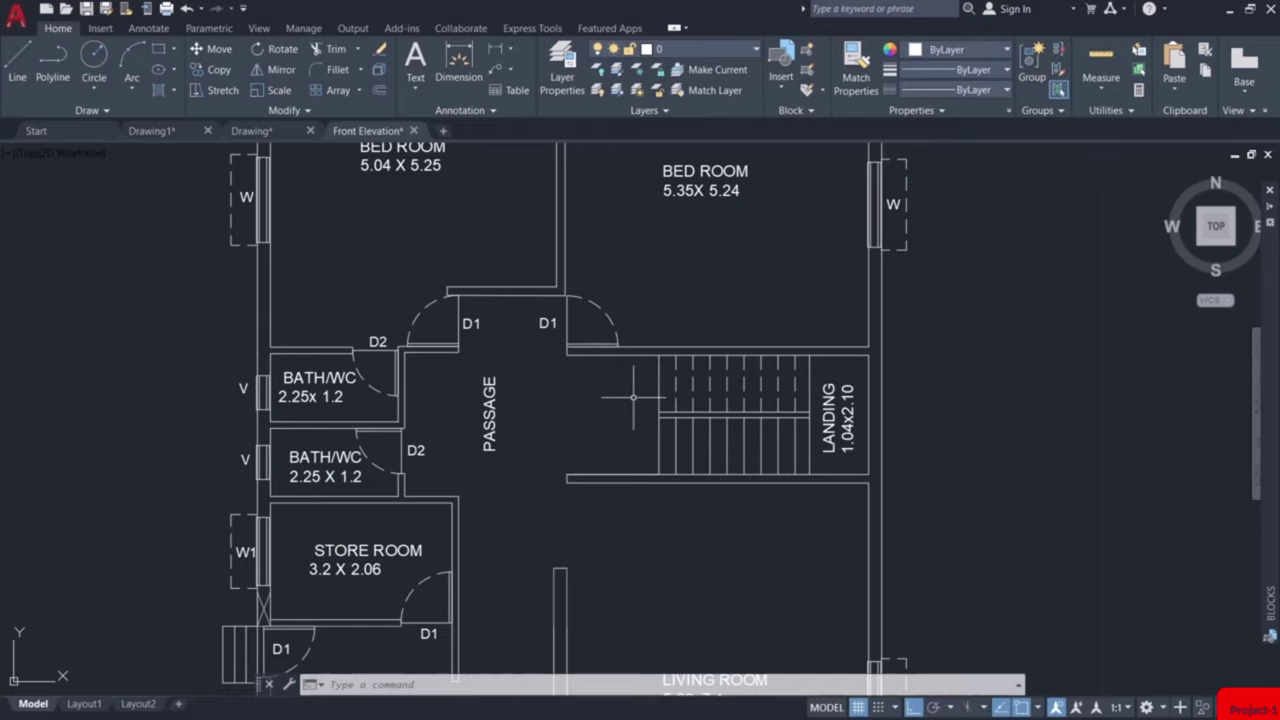
# Set the object color to red 205,32,39 and draw a horizontal section line across the ground floor plan through the upper bath/WC and staircase.
pyautogui.click(970, 55)
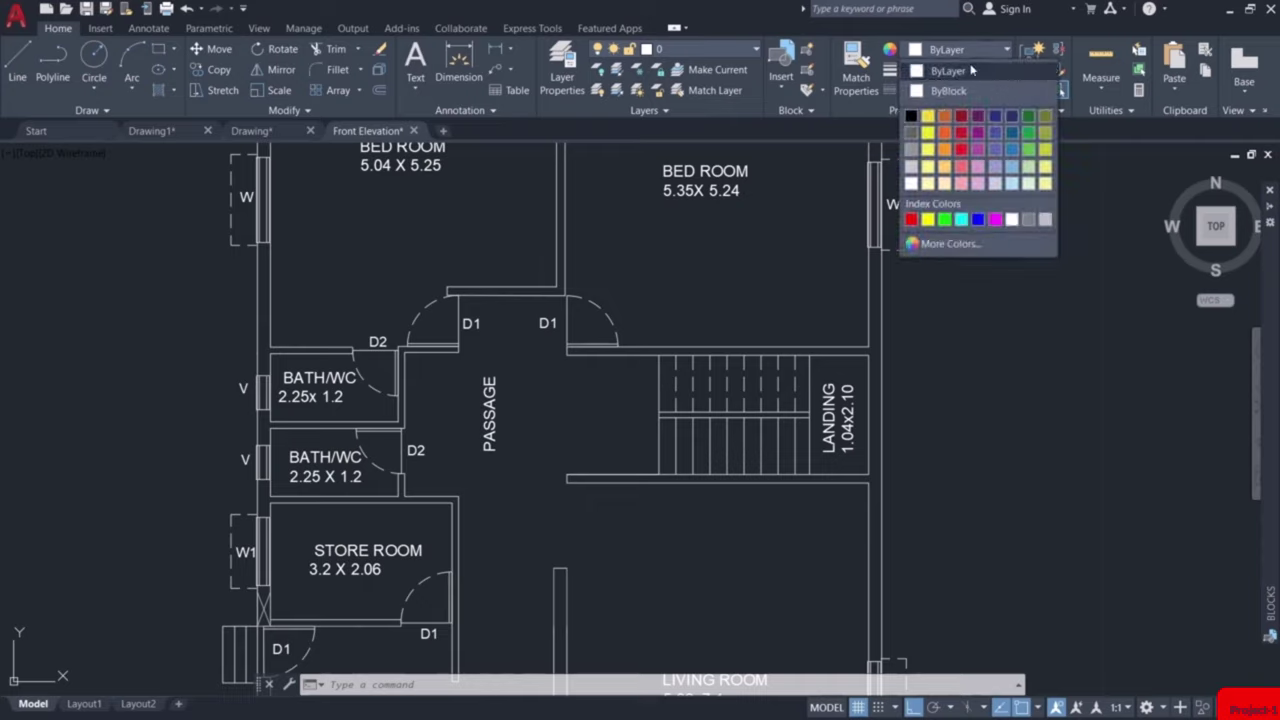
pyautogui.click(960, 144)
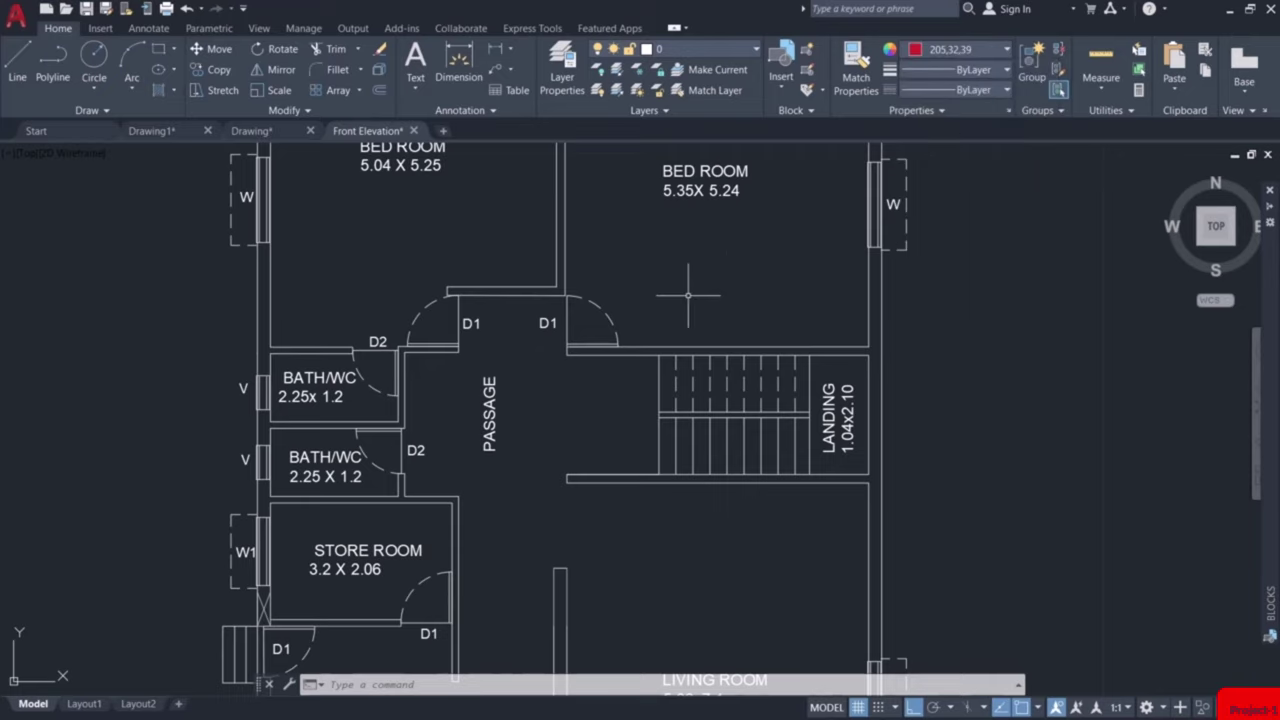
pyautogui.click(17, 62)
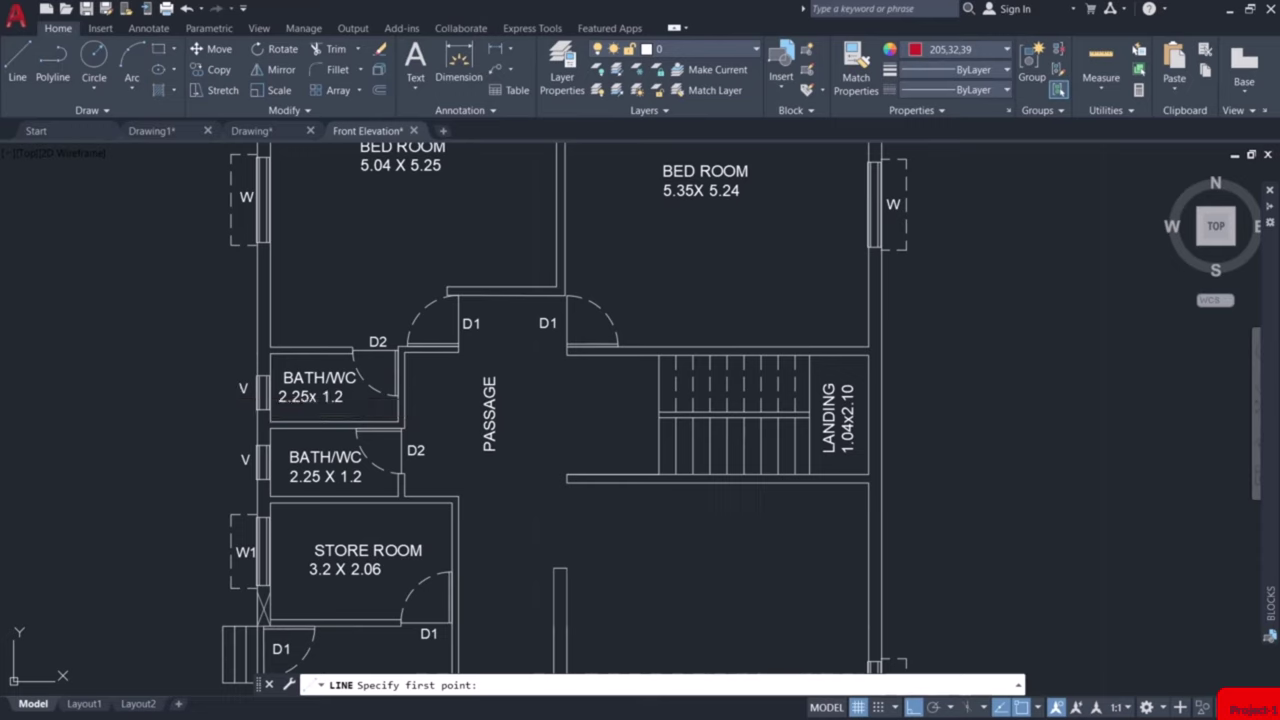
pyautogui.click(211, 388)
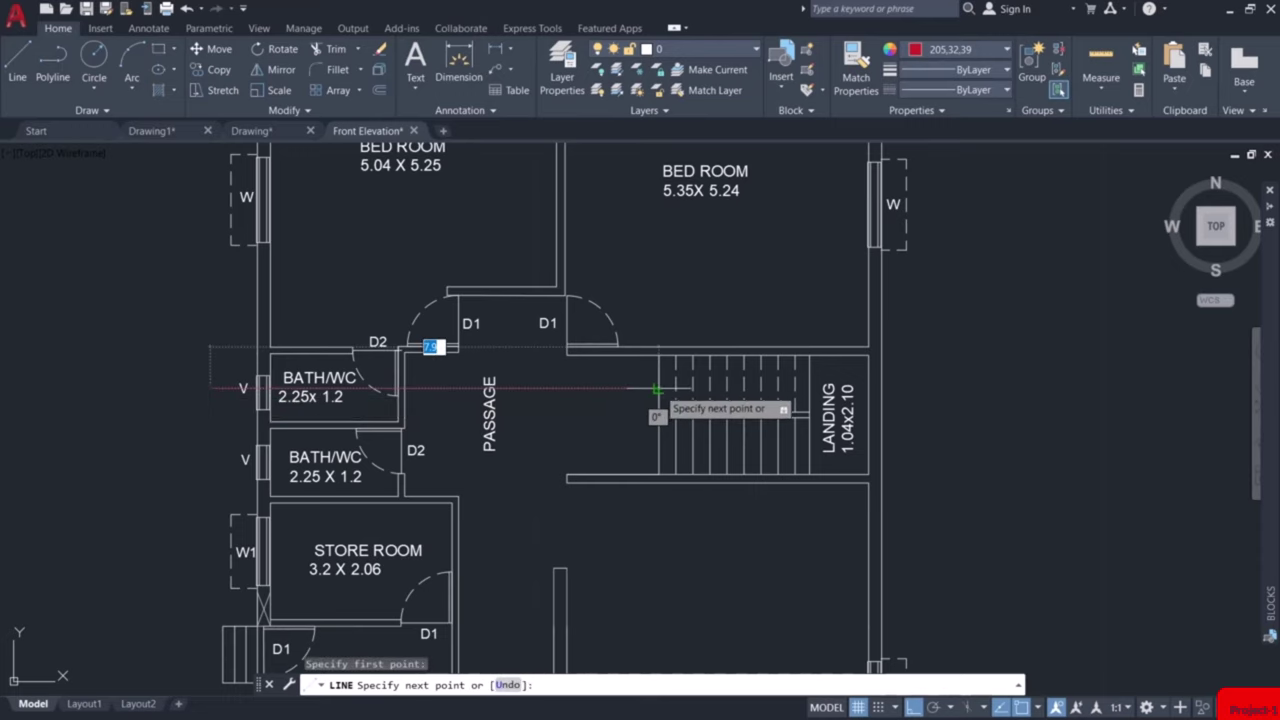
pyautogui.click(960, 388)
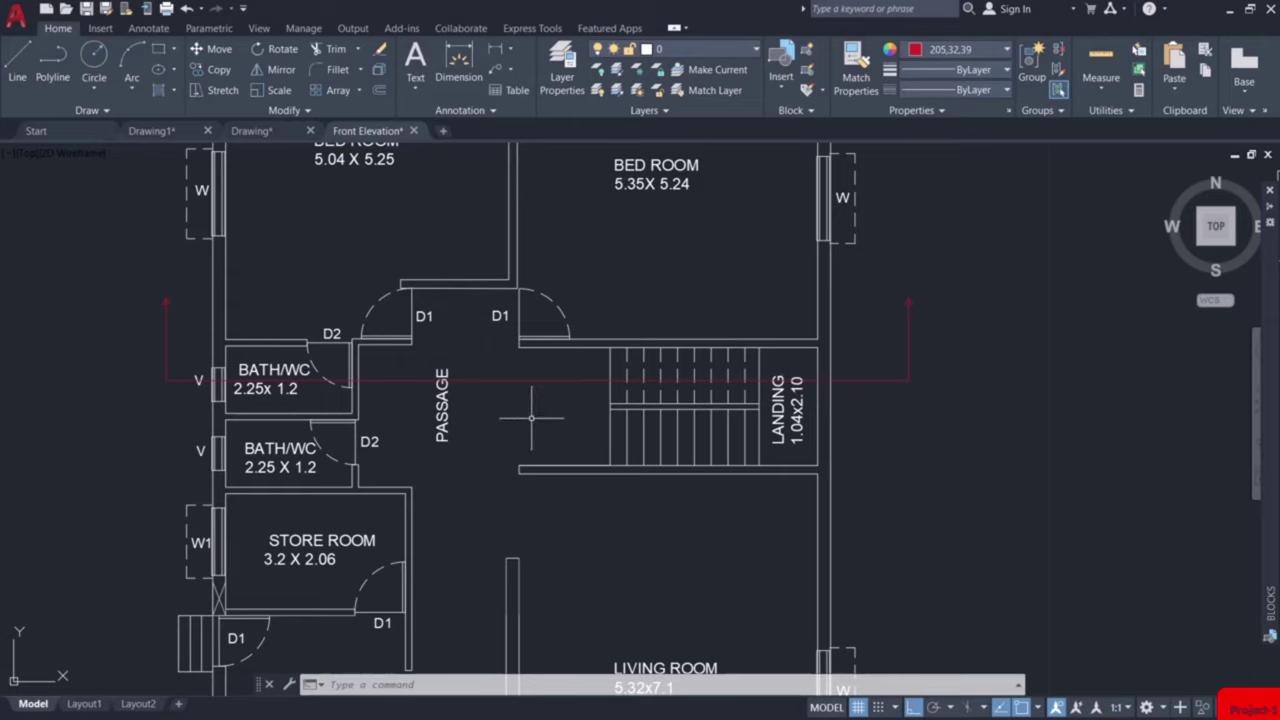
# Set the current object color back to ByLayer.
pyautogui.scroll(-5, 531, 418)
pyautogui.moveTo(531, 418); pyautogui.dragTo(560, 550, button='middle')
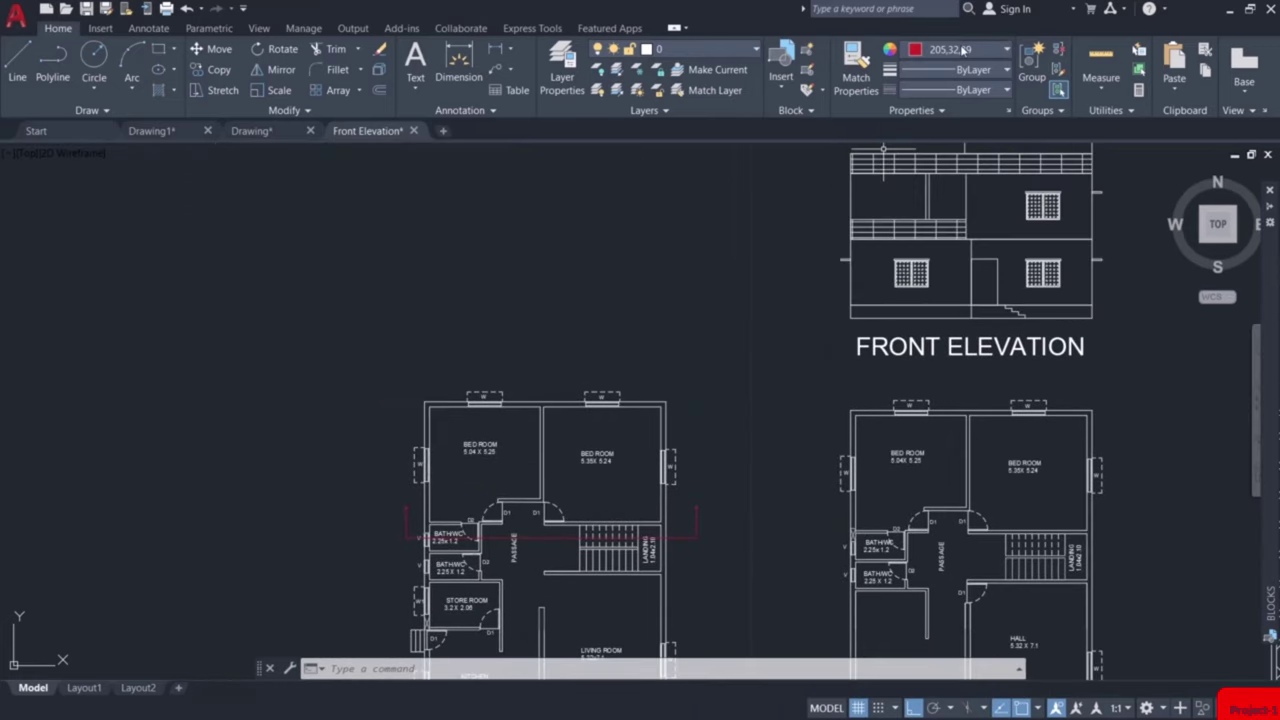
pyautogui.click(960, 49)
pyautogui.click(958, 74)
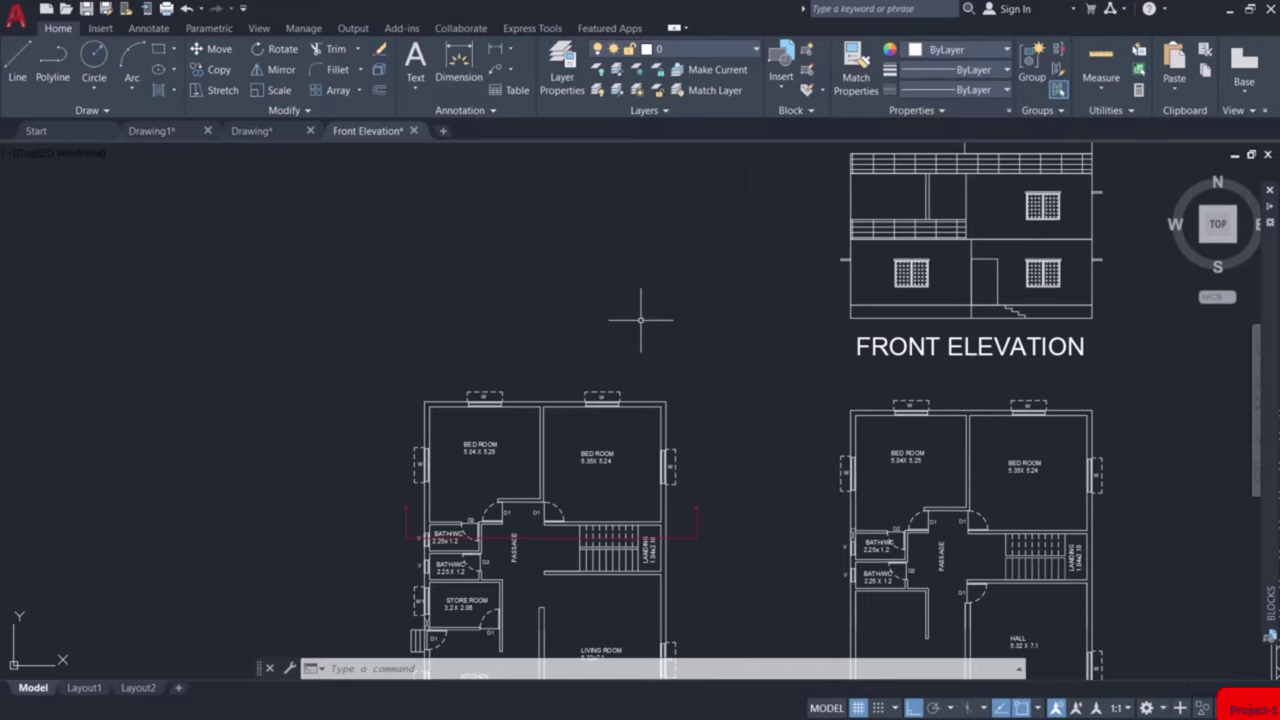
# Draw an 11-unit horizontal base line above the ground floor plan, aligned with the plan's outer walls and the front elevation's ground line.
pyautogui.write('l')
pyautogui.press('Return')
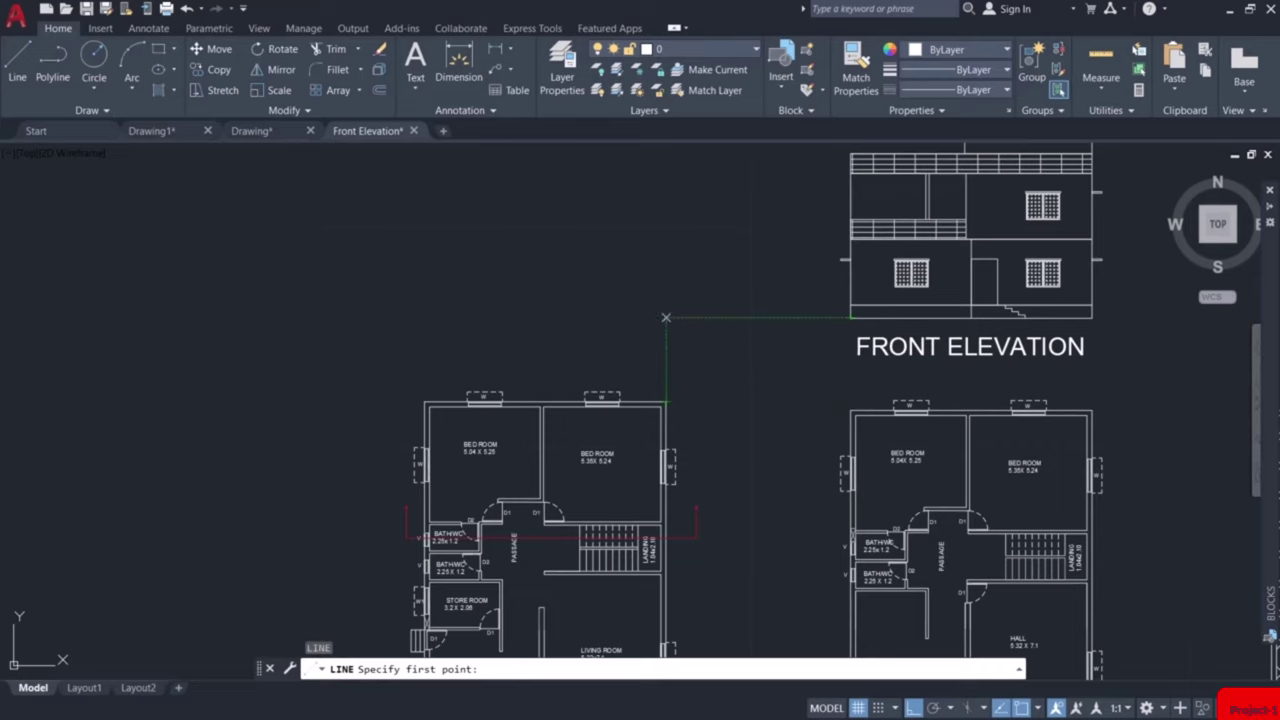
pyautogui.click(666, 317)
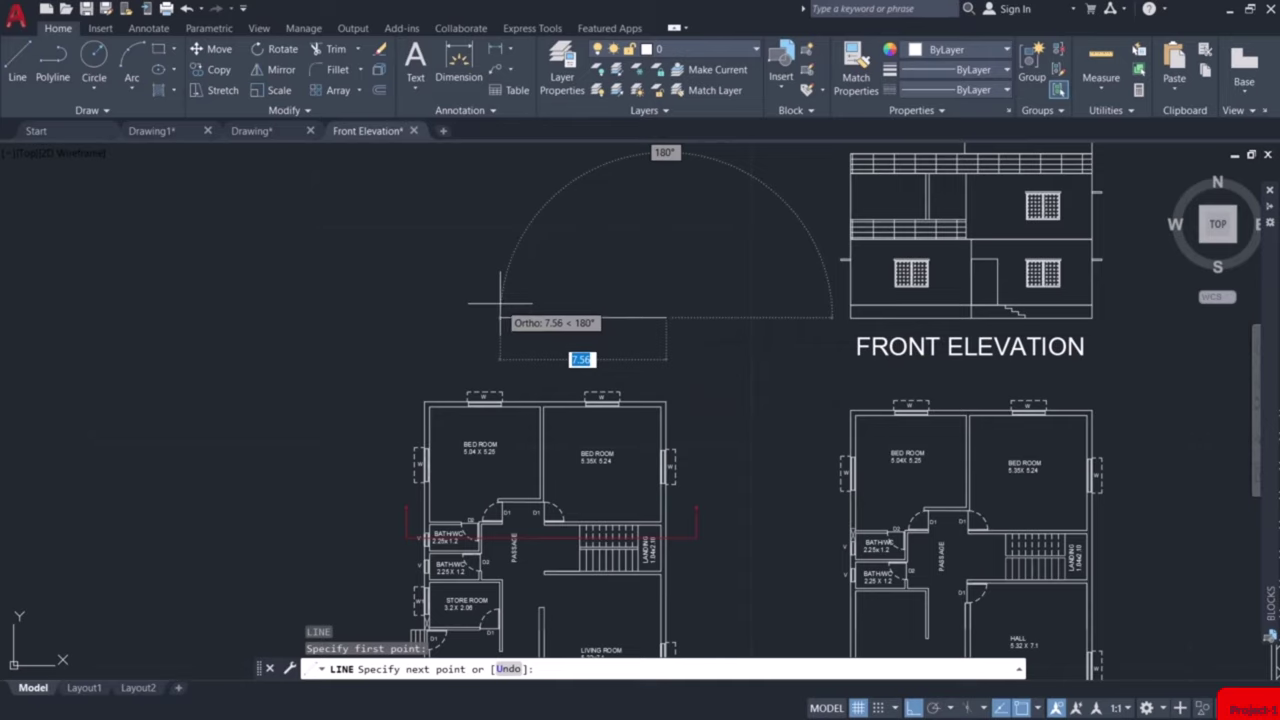
pyautogui.write('11')
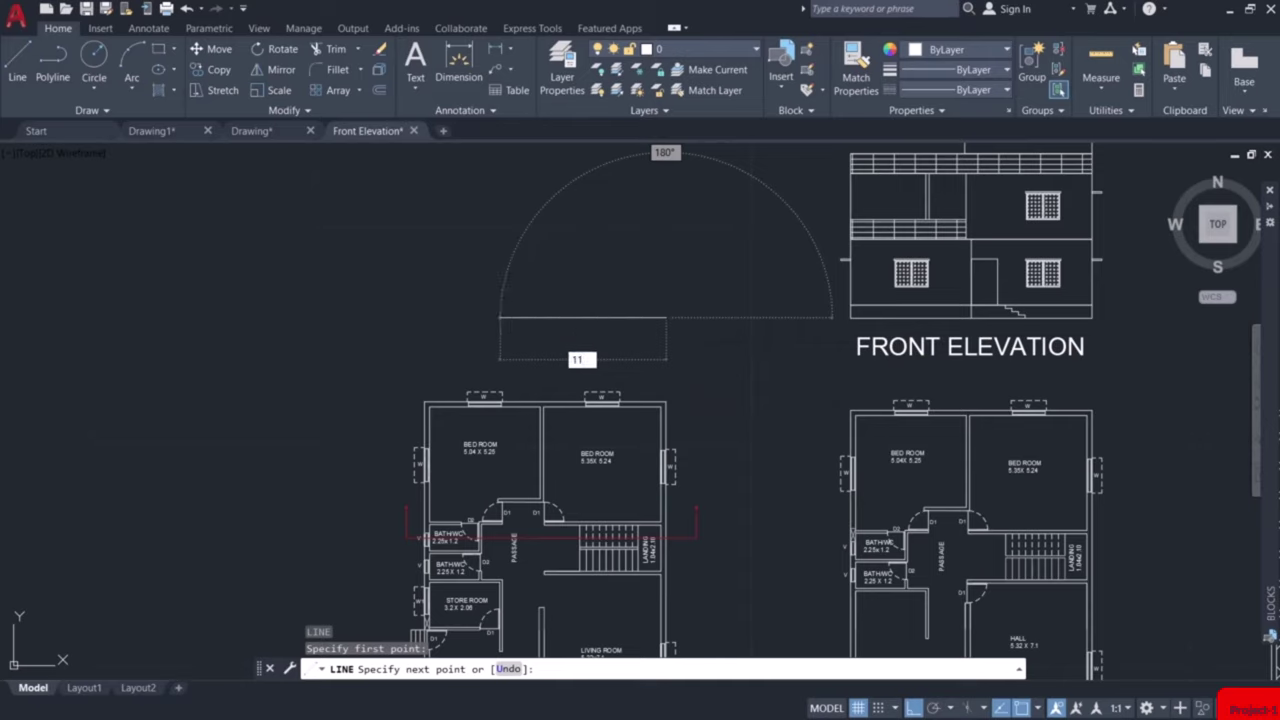
pyautogui.press('Return')
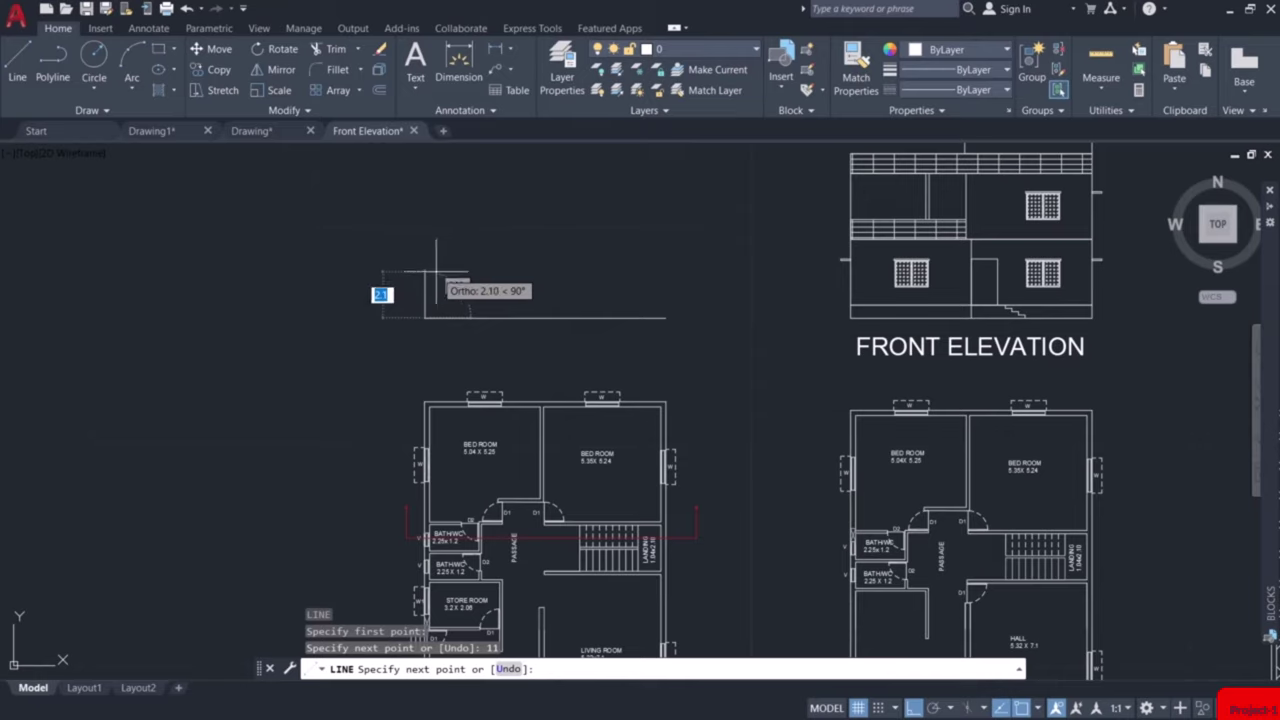
pyautogui.press('Escape')
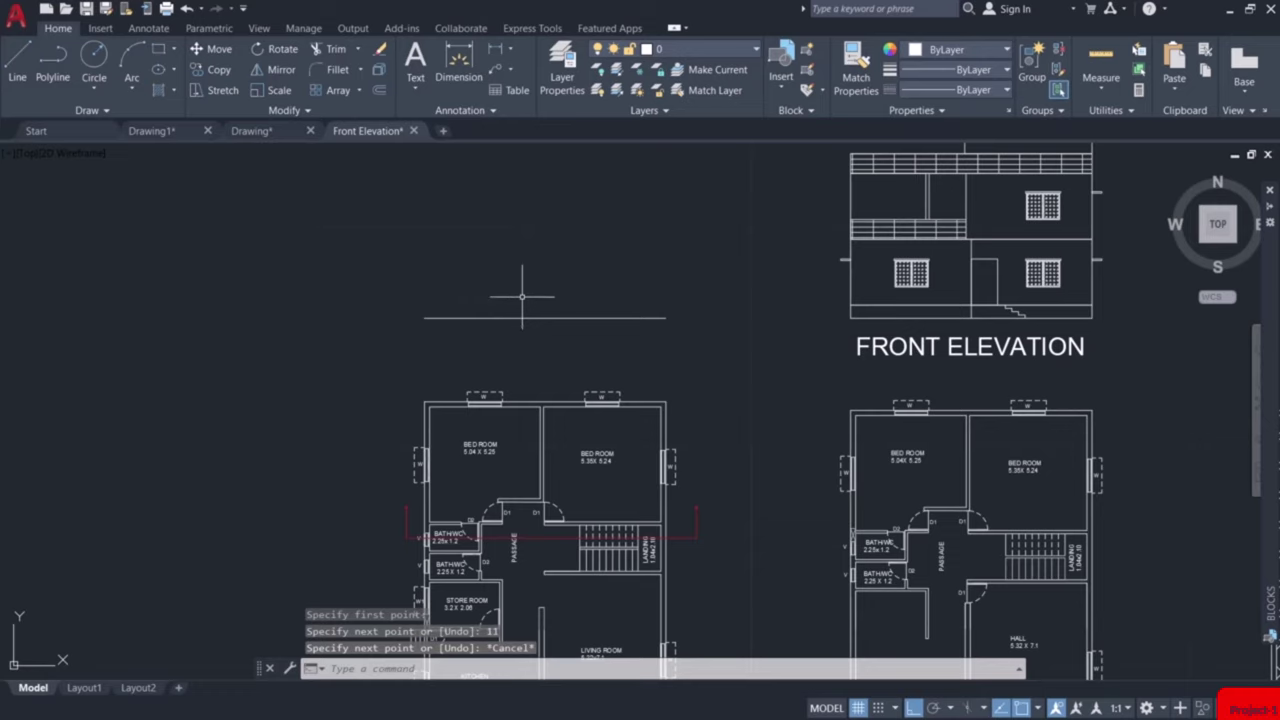
# Offset the section's base line upward by 0.6 for the plinth top.
pyautogui.write('o')
pyautogui.press('Return')
pyautogui.write('0.6')
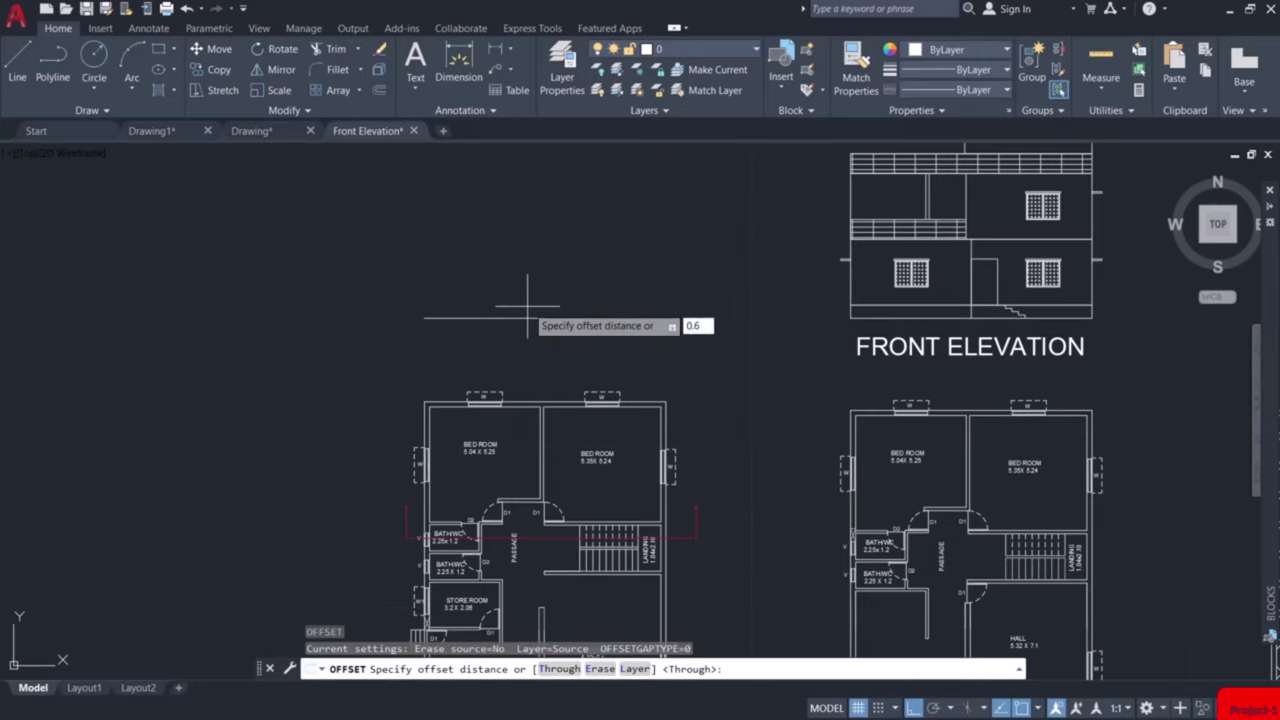
pyautogui.press('Return')
pyautogui.click(538, 318)
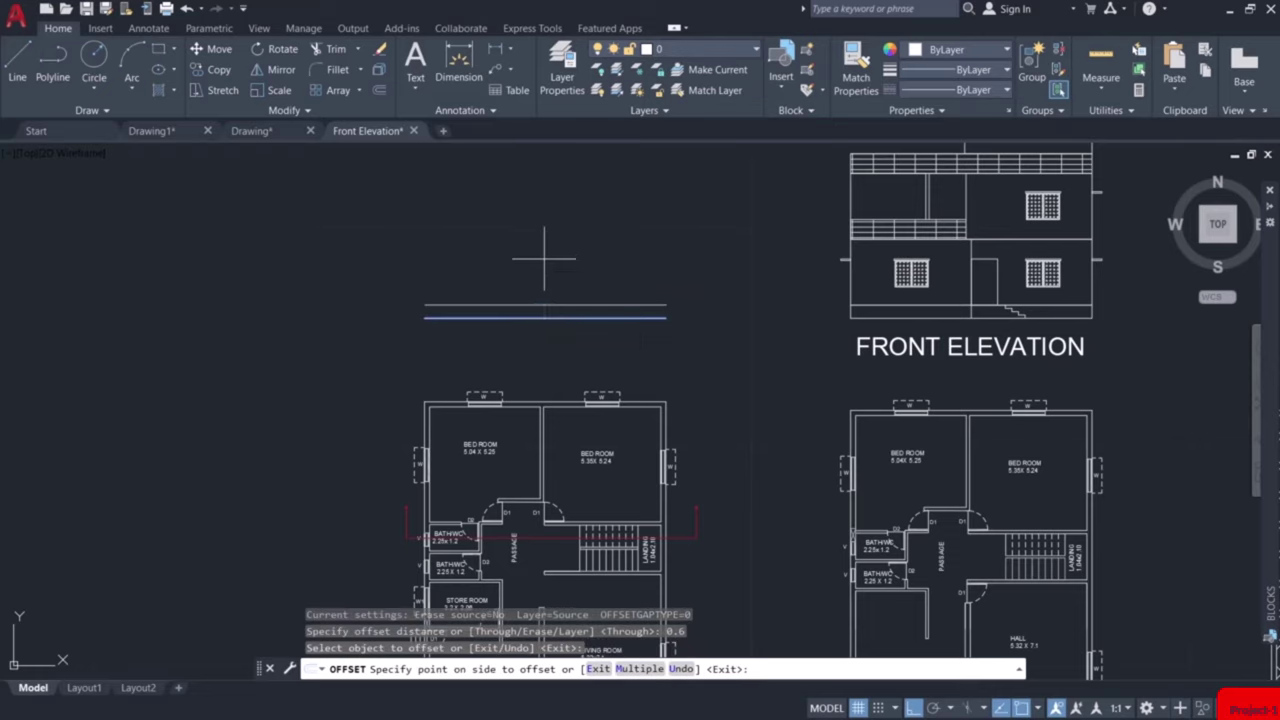
pyautogui.click(544, 258)
pyautogui.press('Escape')
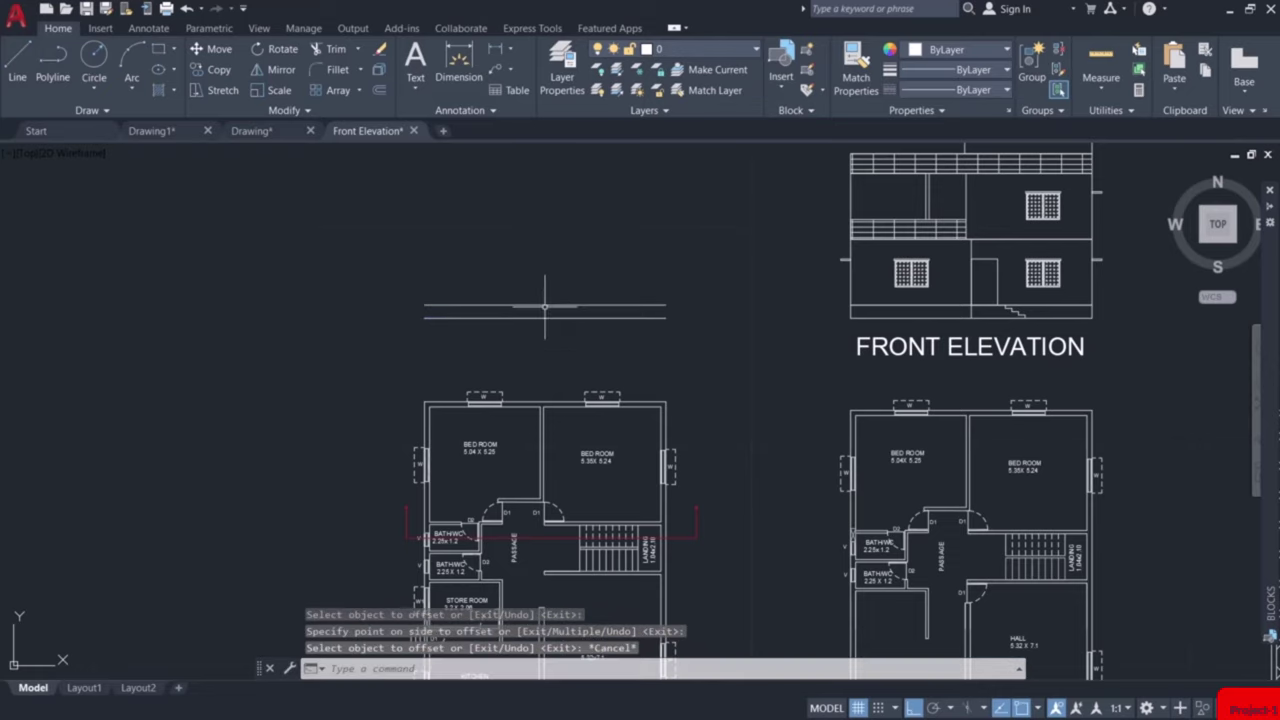
# Offset the base line upward by 0.25, and offset the resulting line upward by another 0.25.
pyautogui.scroll(8, 544, 306)
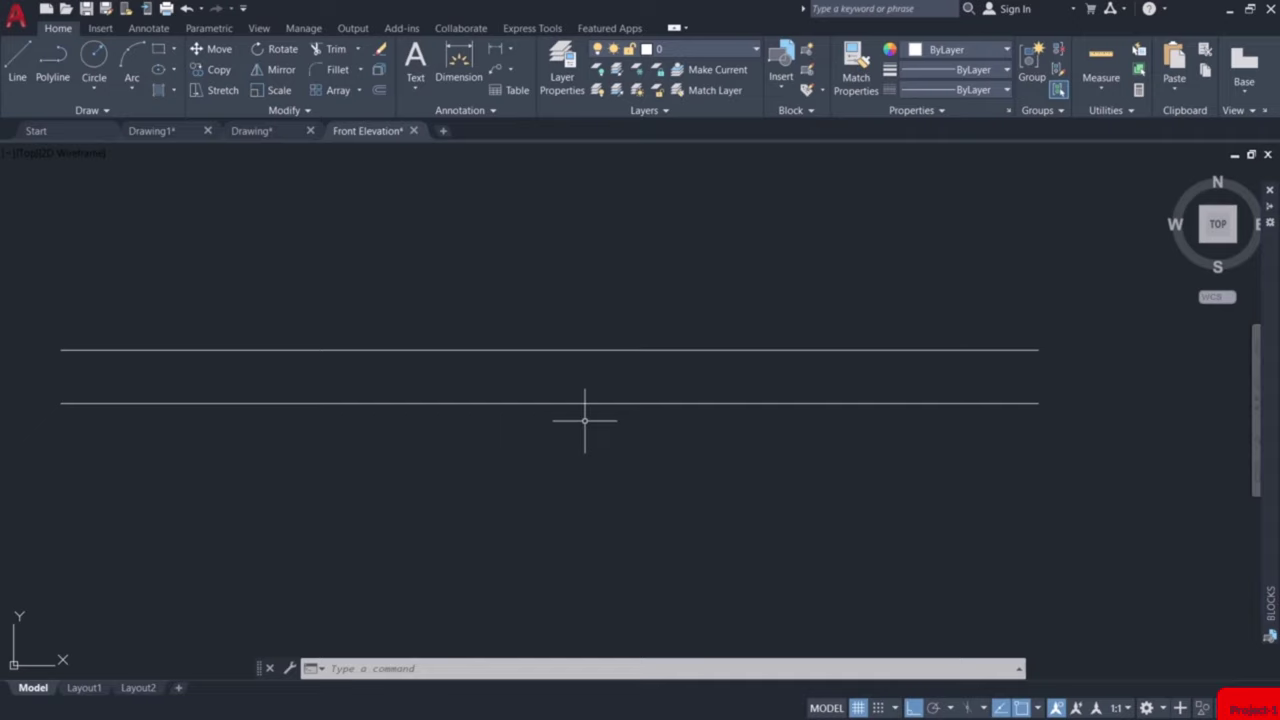
pyautogui.write('o')
pyautogui.press('Return')
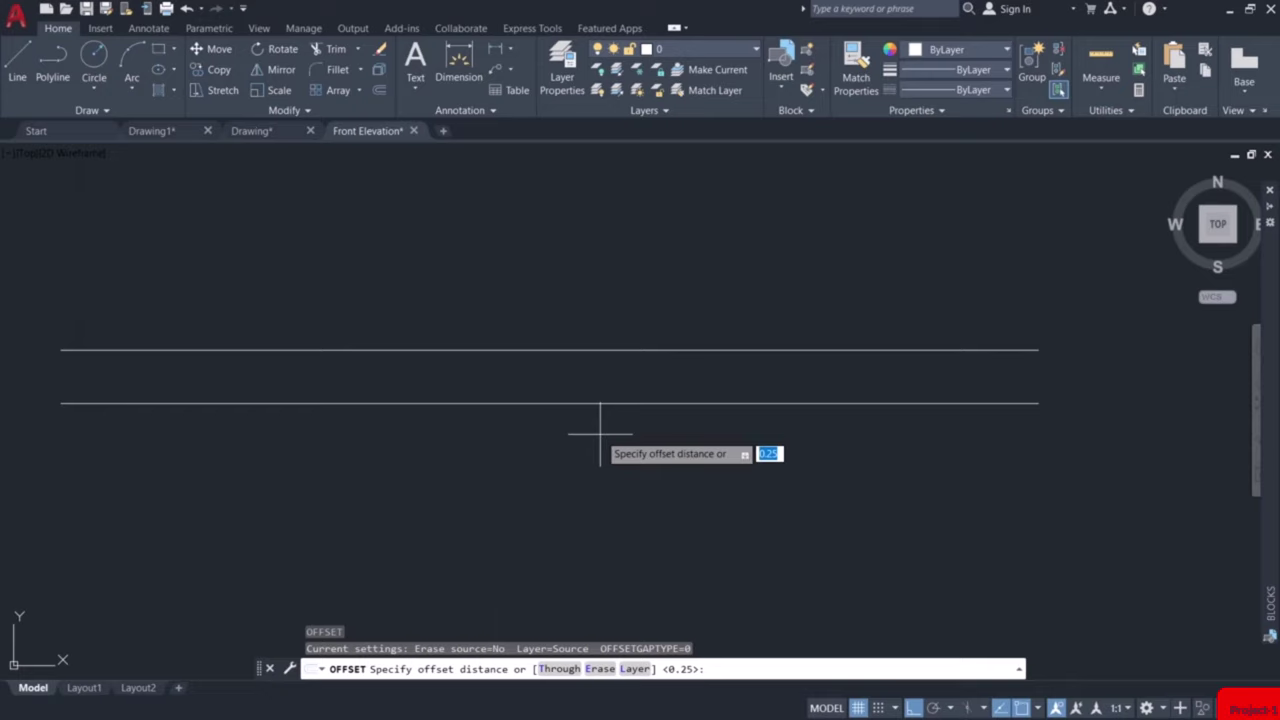
pyautogui.press('Return')
pyautogui.click(612, 403)
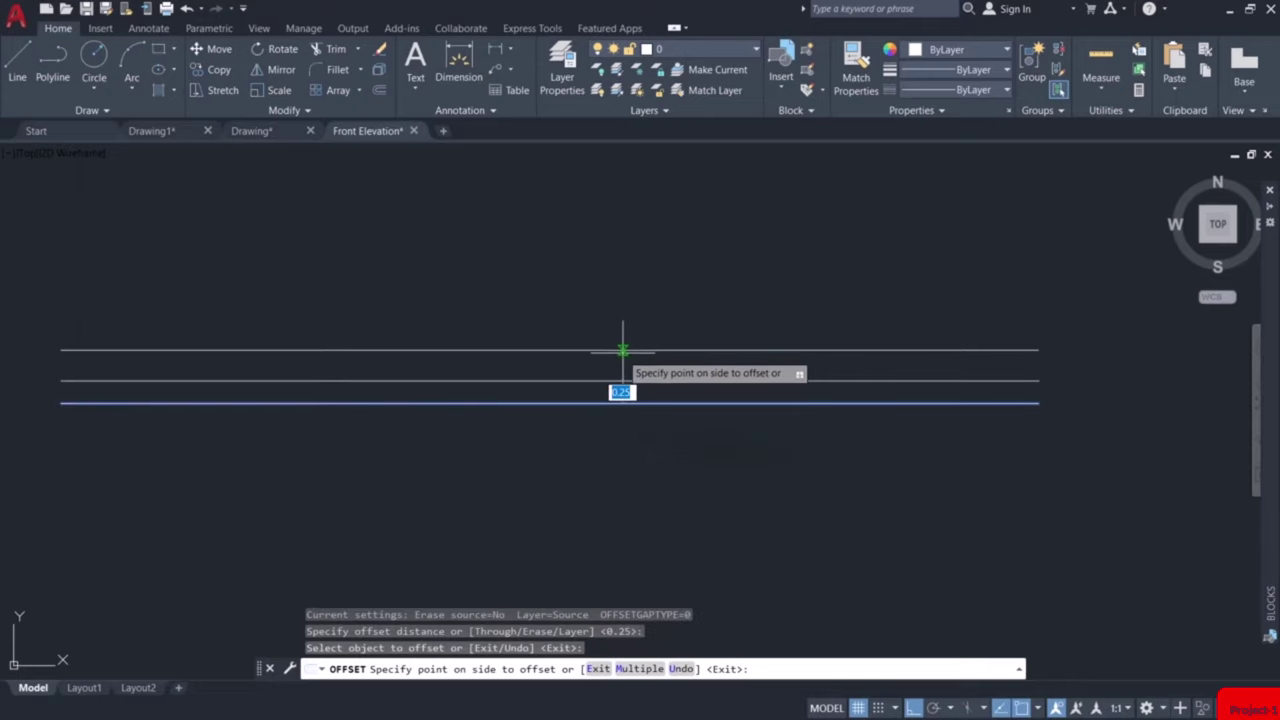
pyautogui.click(623, 352)
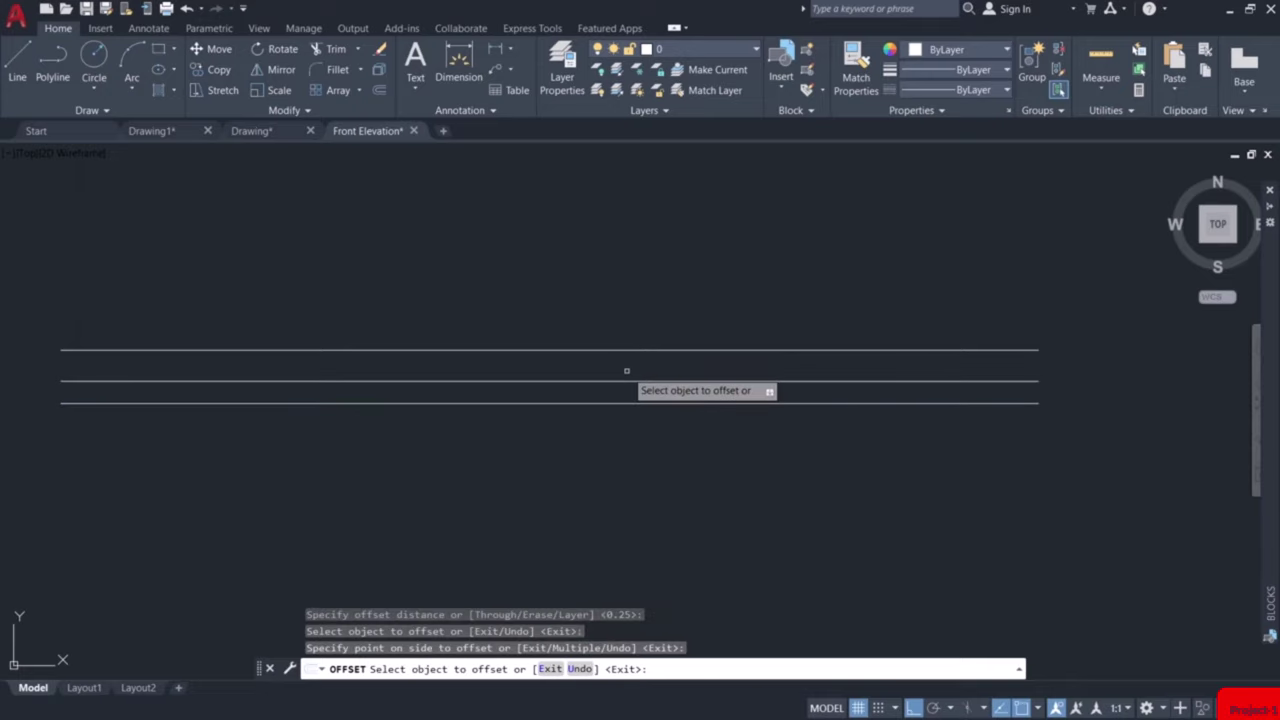
pyautogui.scroll(2, 627, 371)
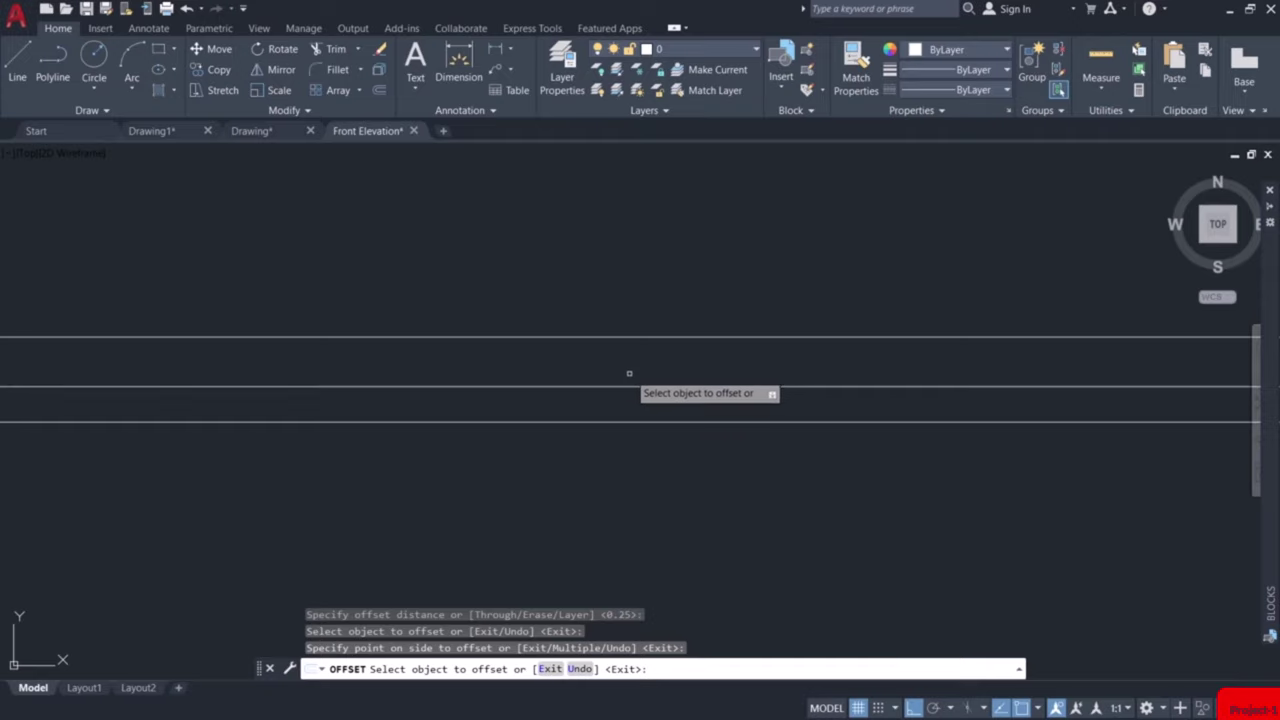
pyautogui.click(633, 387)
pyautogui.click(662, 352)
pyautogui.press('Escape')
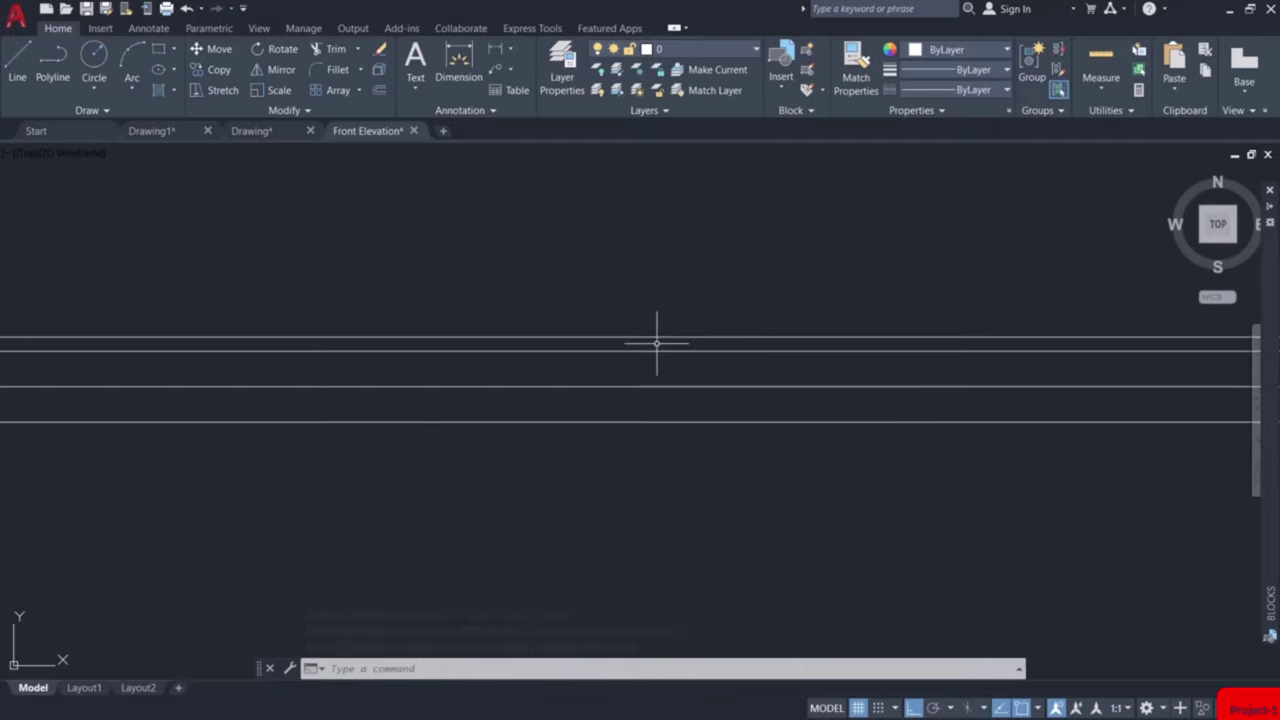
# Measure the thickness of the wall between the upper bath/WC and the passage on the ground floor plan, without placing a dimension.
pyautogui.scroll(-3, 660, 348)
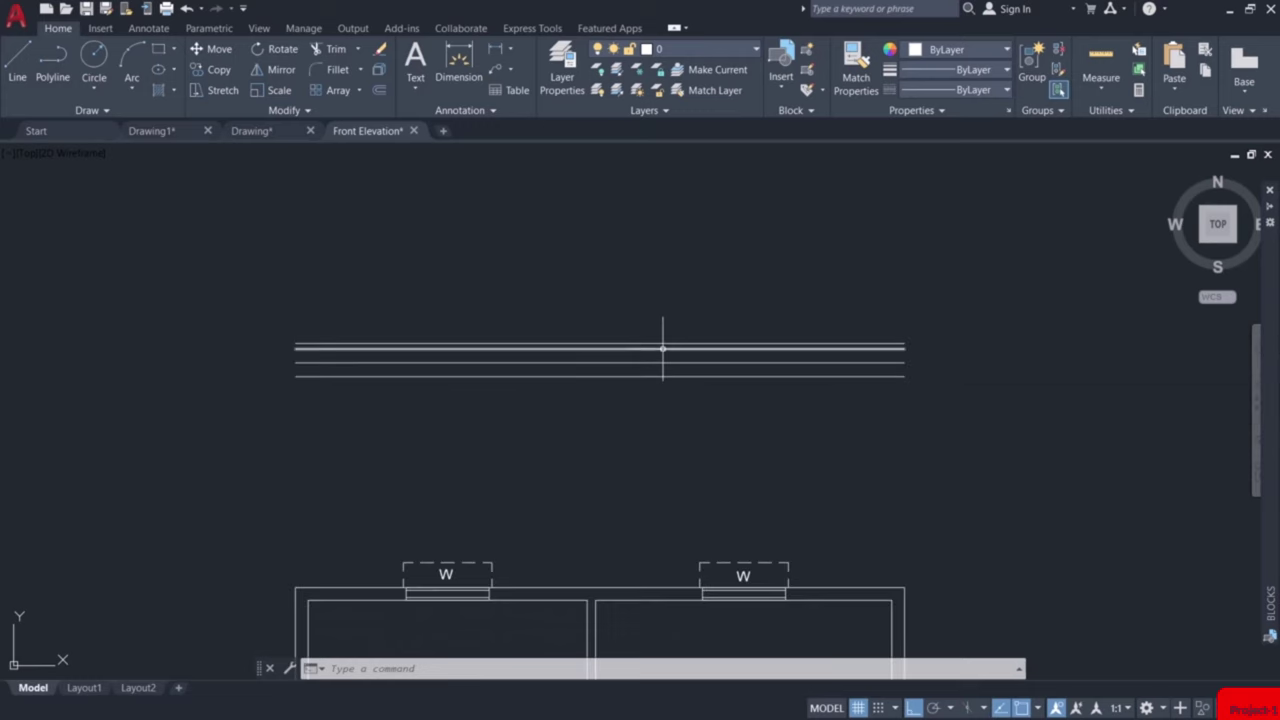
pyautogui.scroll(-3, 663, 400)
pyautogui.scroll(-2, 669, 463)
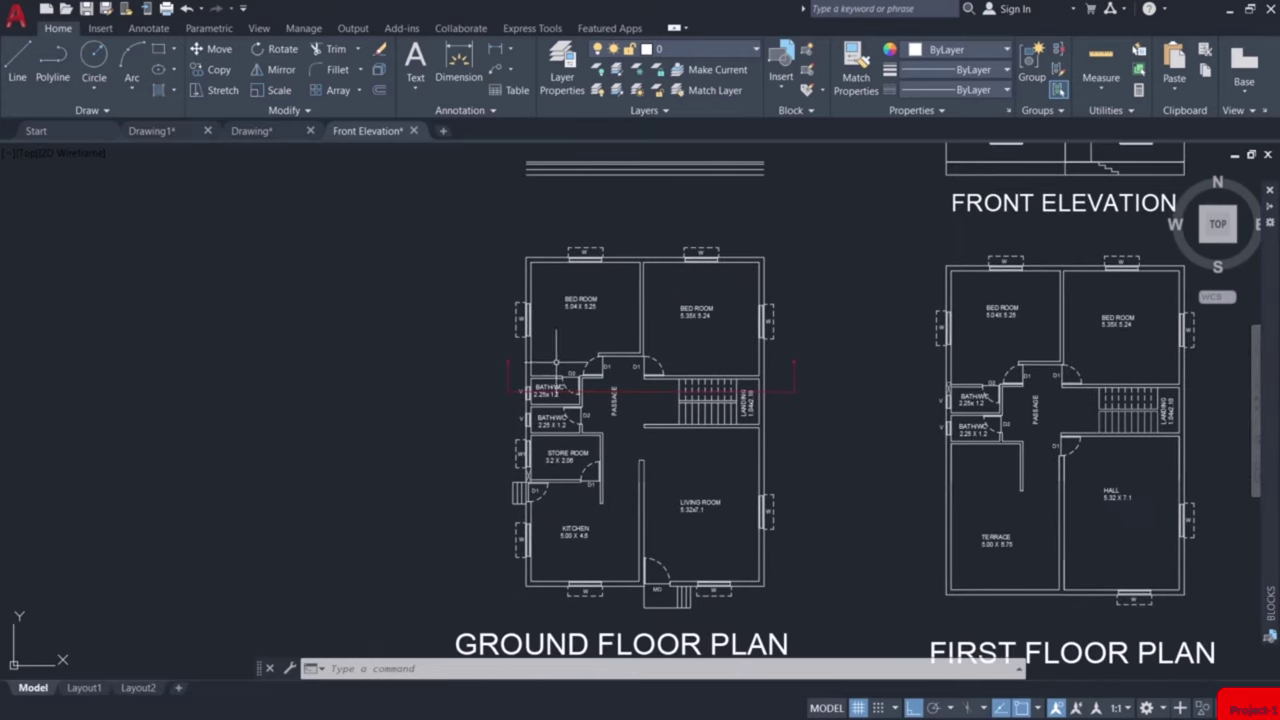
pyautogui.scroll(6, 545, 368)
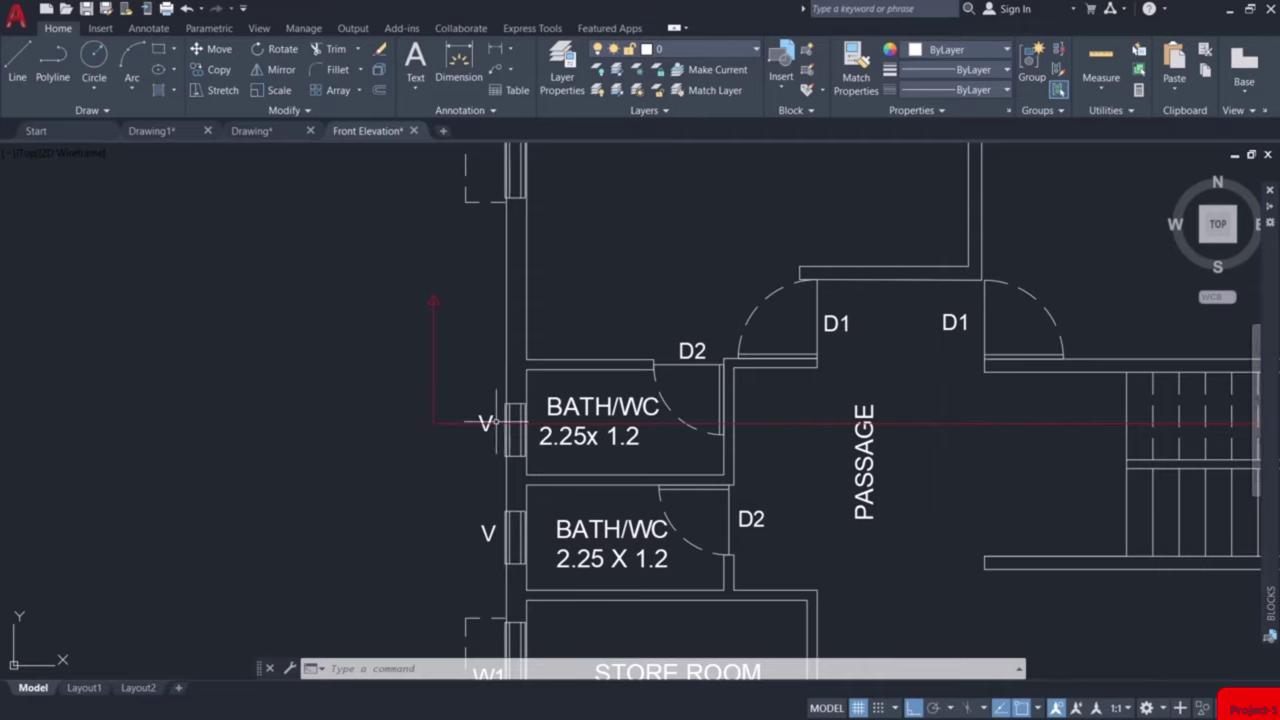
pyautogui.click(458, 62)
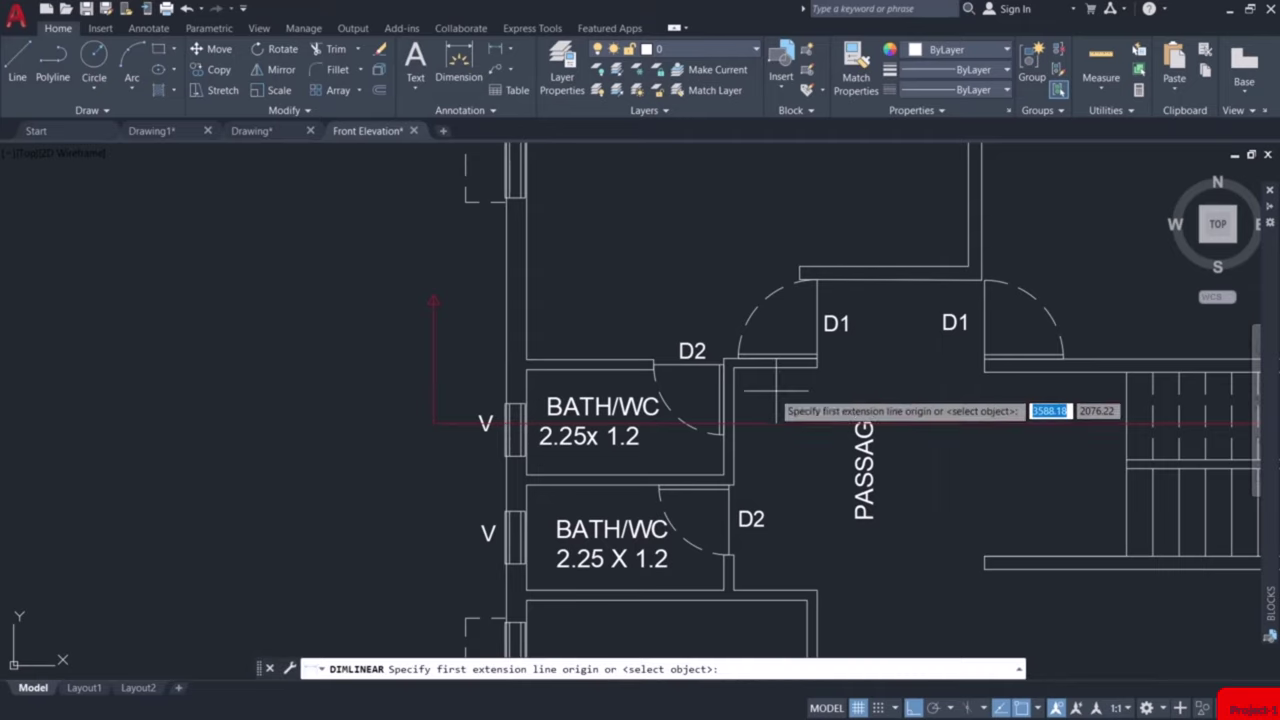
pyautogui.click(733, 449)
pyautogui.click(733, 449)
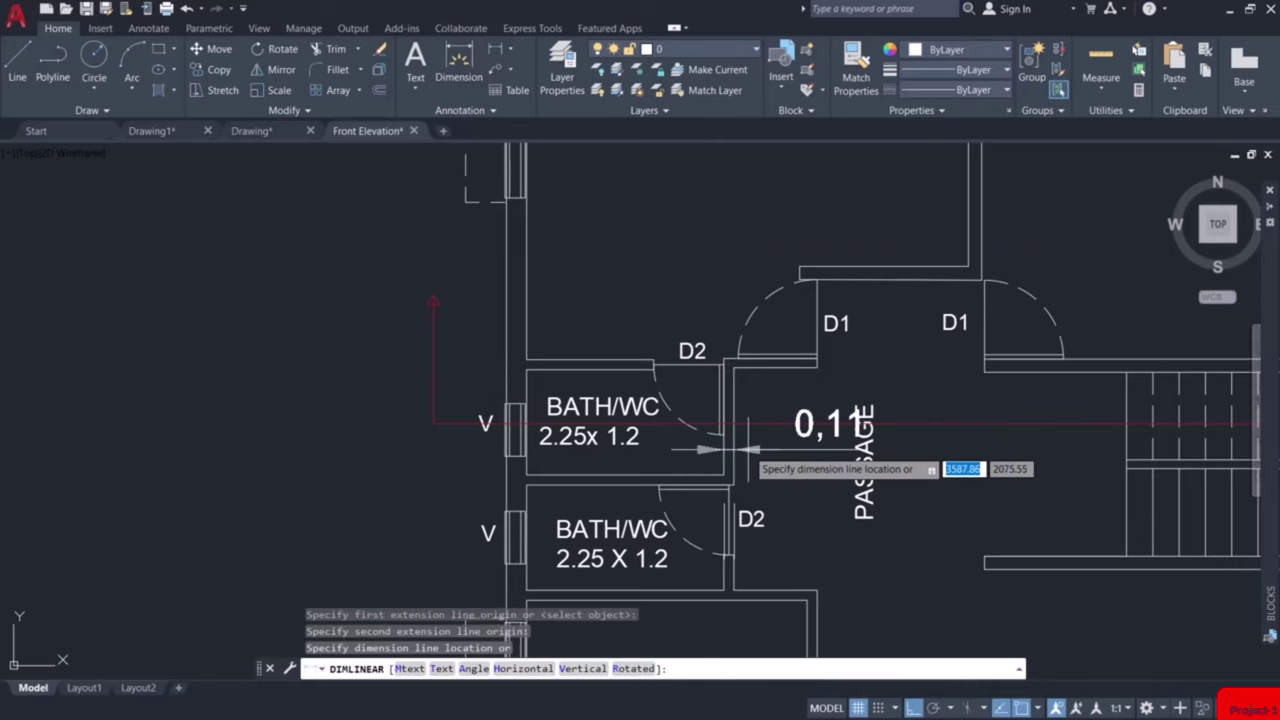
pyautogui.press('Escape')
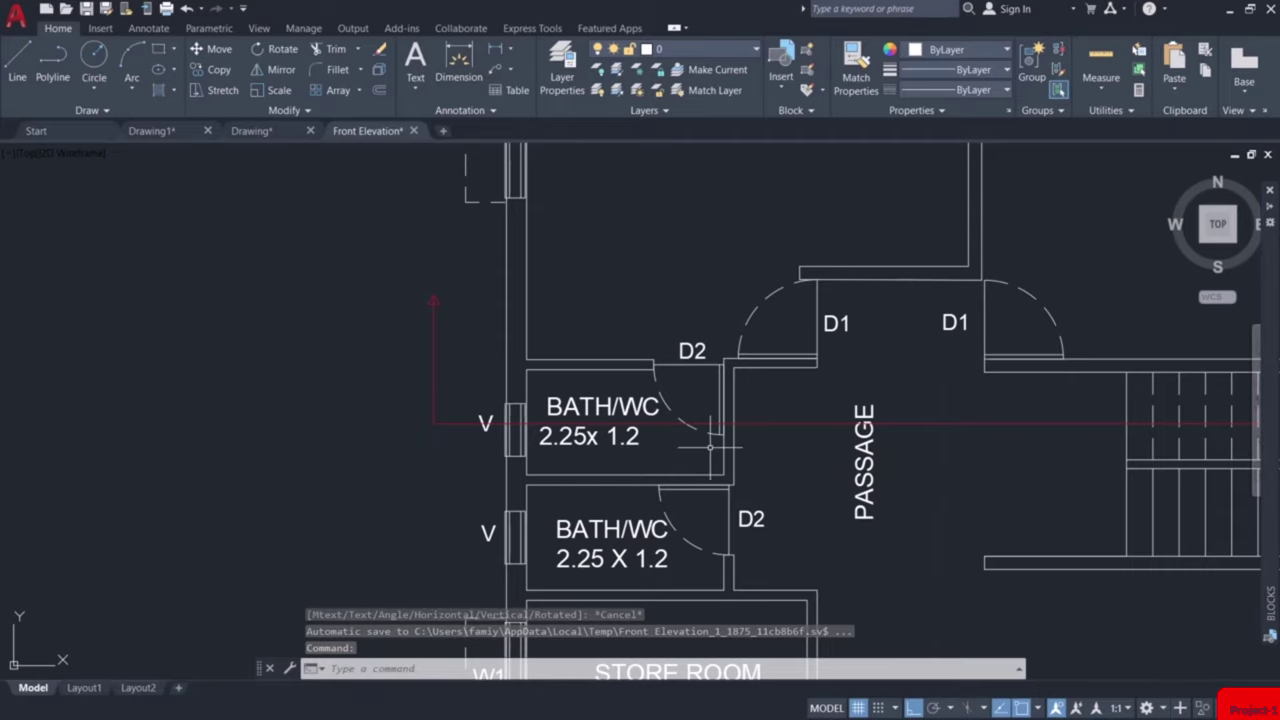
# Draw a 3-unit vertical wall line upward from the left end of the section's plinth top line.
pyautogui.scroll(-5, 709, 447)
pyautogui.scroll(2, 630, 220)
pyautogui.moveTo(614, 226)
pyautogui.mouseDown(button='middle')
pyautogui.moveTo(614, 400)
pyautogui.moveTo(643, 374)
pyautogui.moveTo(634, 457)
pyautogui.mouseUp(button='middle')
pyautogui.scroll(3, 614, 400)
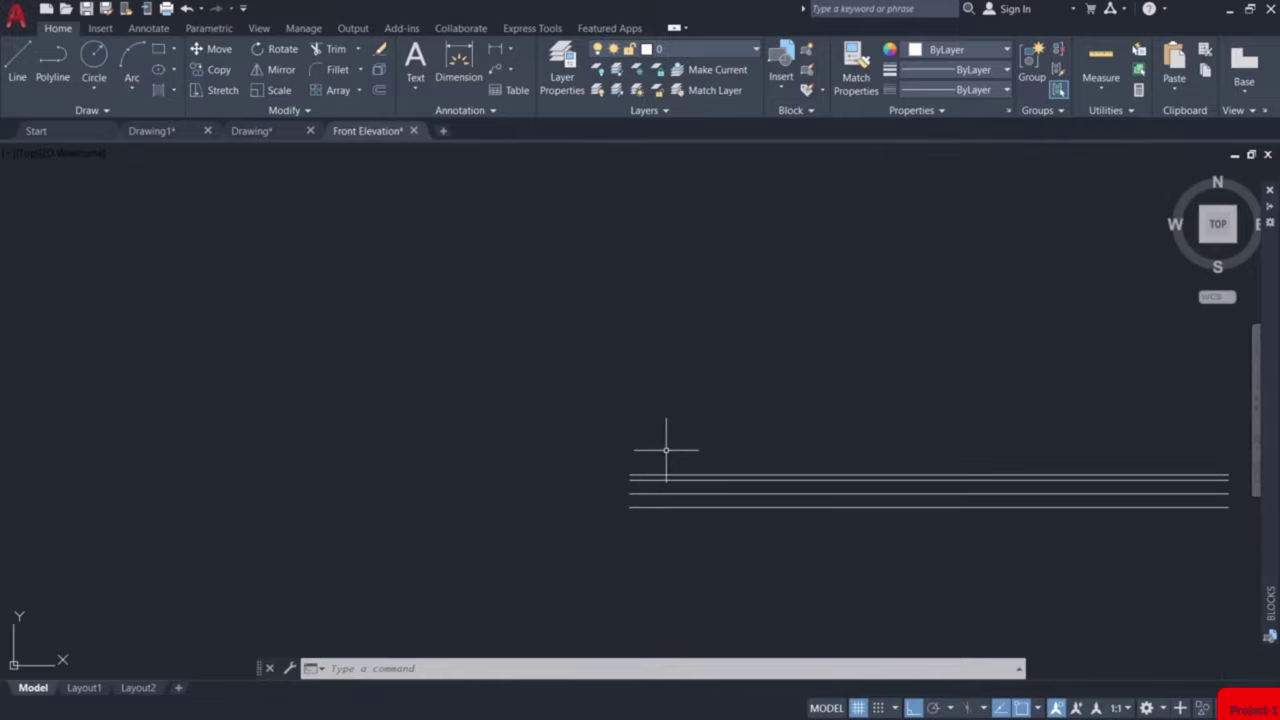
pyautogui.press('Return')
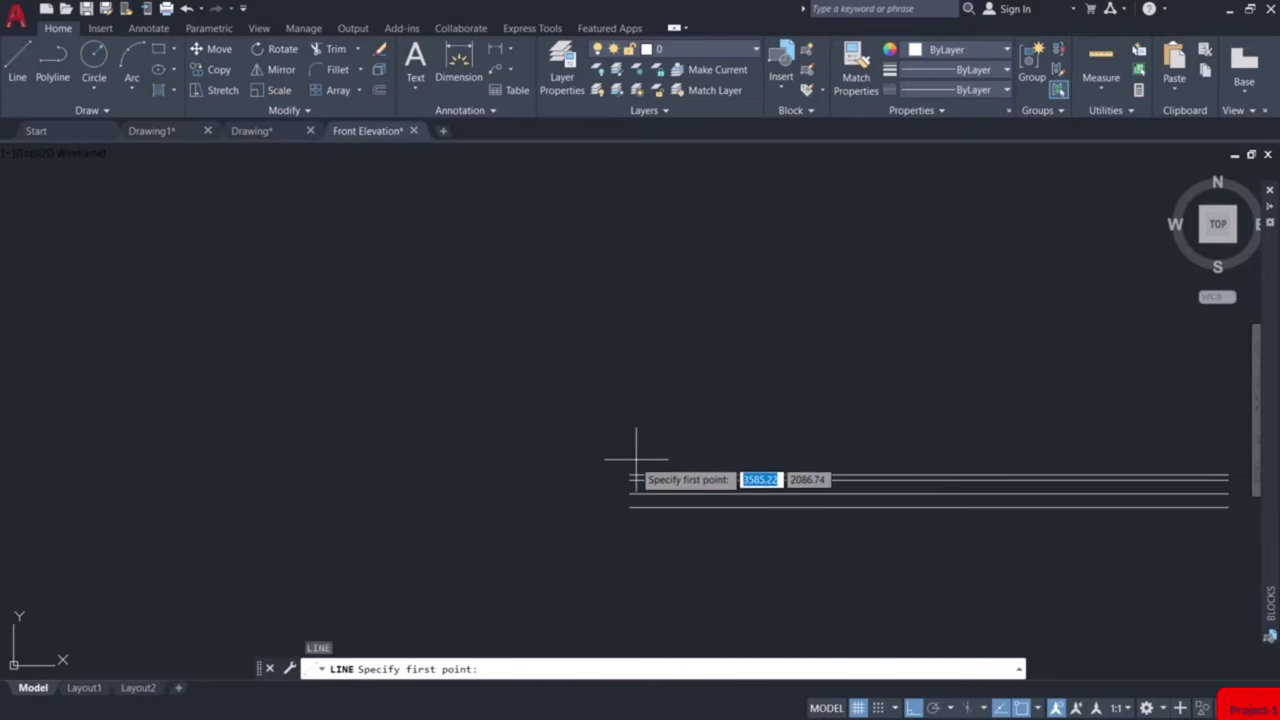
pyautogui.scroll(2, 633, 475)
pyautogui.click(604, 519)
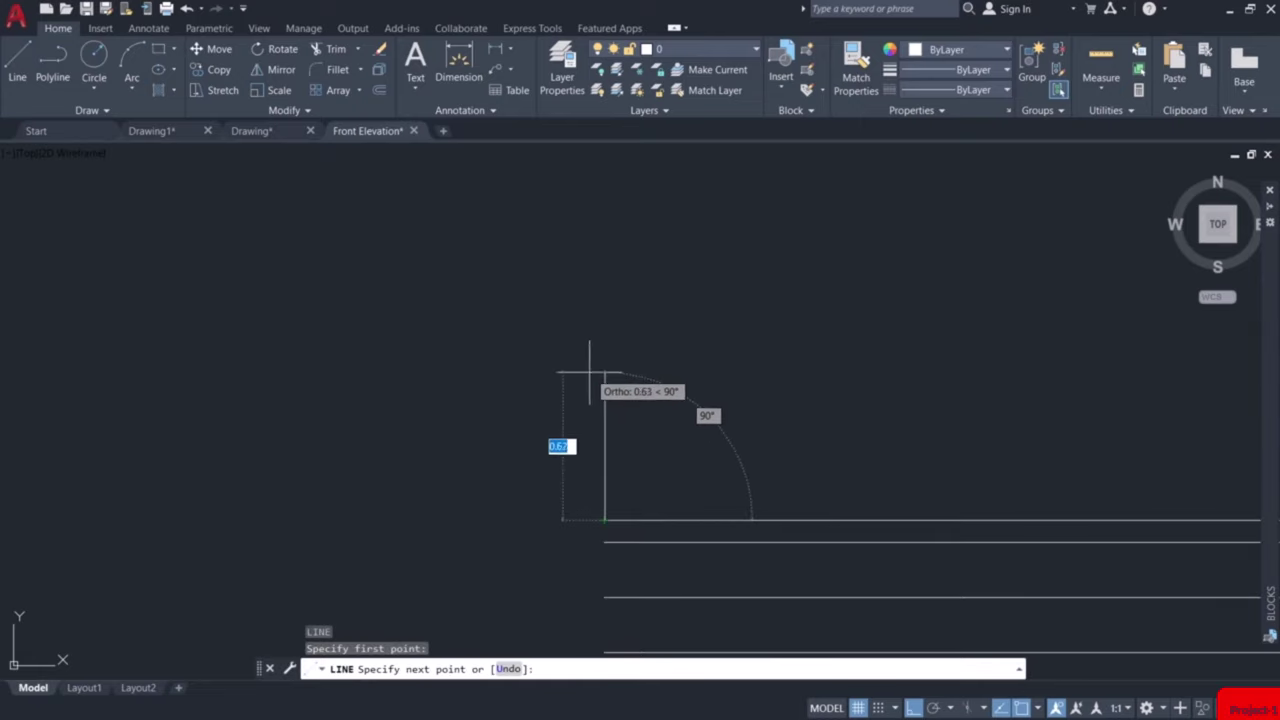
pyautogui.write('3')
pyautogui.press('Return')
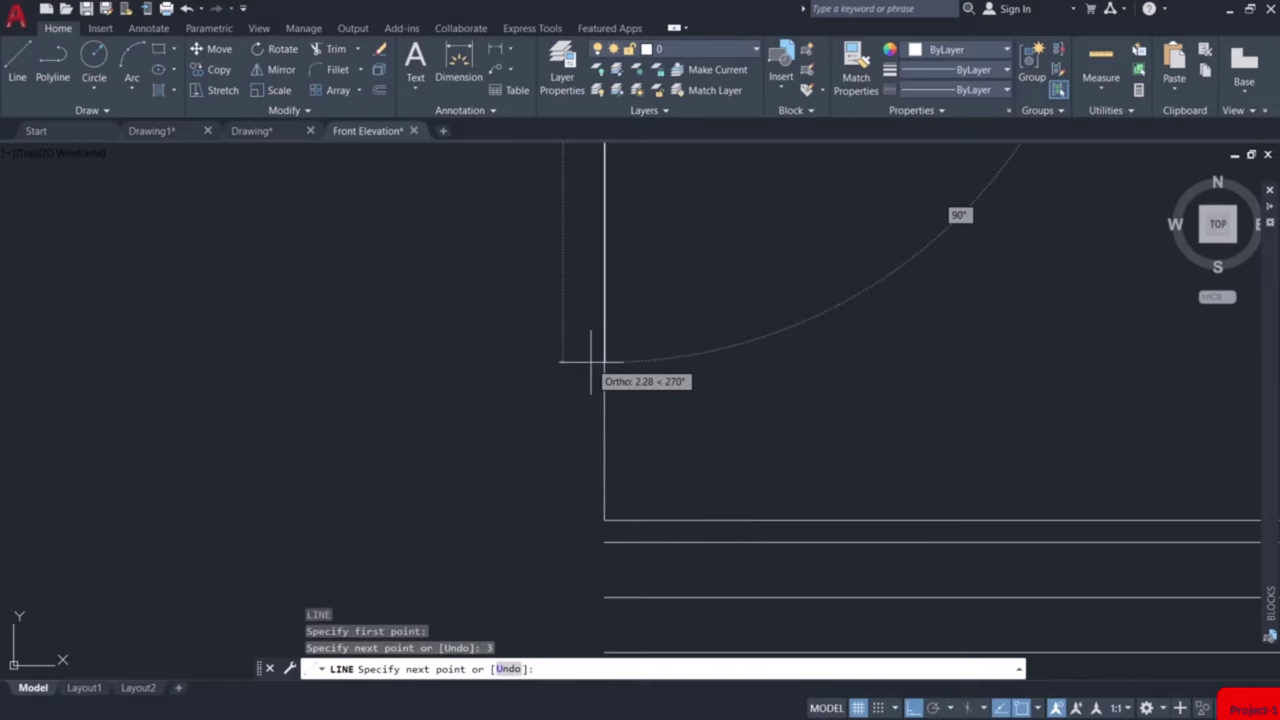
pyautogui.scroll(-4, 590, 362)
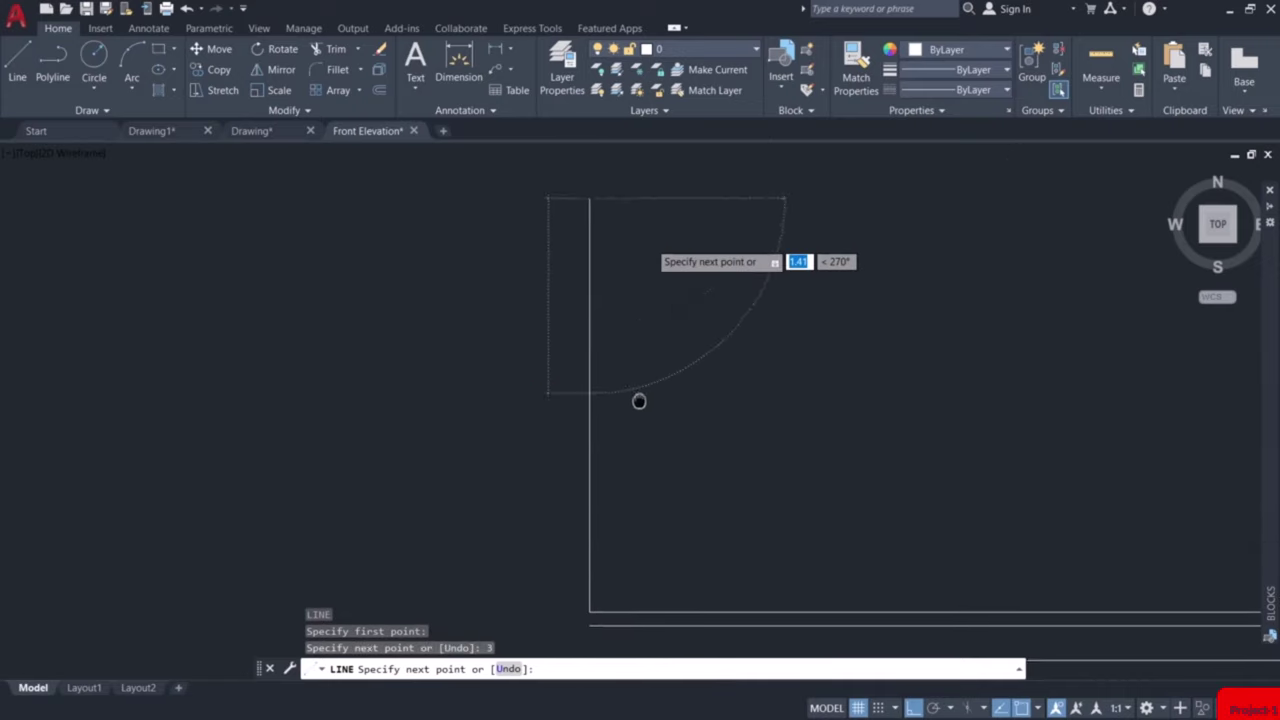
pyautogui.press('Escape')
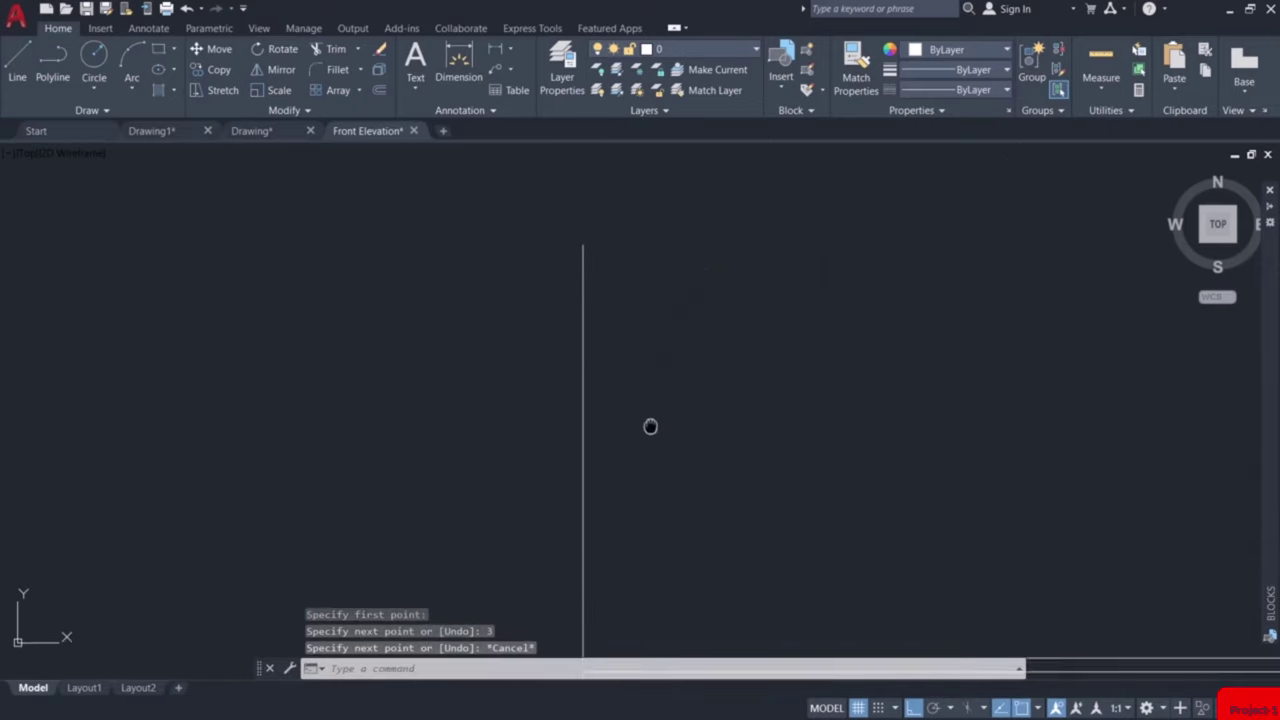
# Offset the section's left wall line inward by 0.23 for the outer wall thickness.
pyautogui.moveTo(651, 426); pyautogui.dragTo(632, 352, button='middle')
pyautogui.write('o')
pyautogui.press('Return')
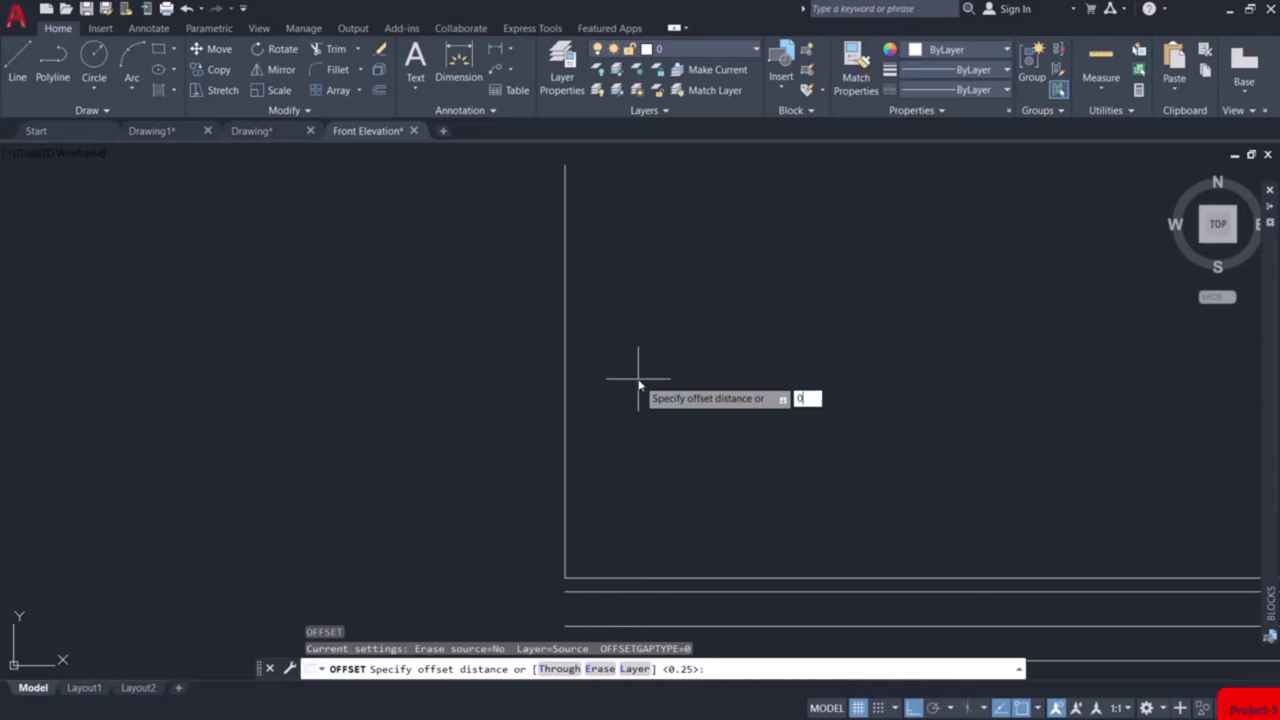
pyautogui.write('0.23')
pyautogui.press('Return')
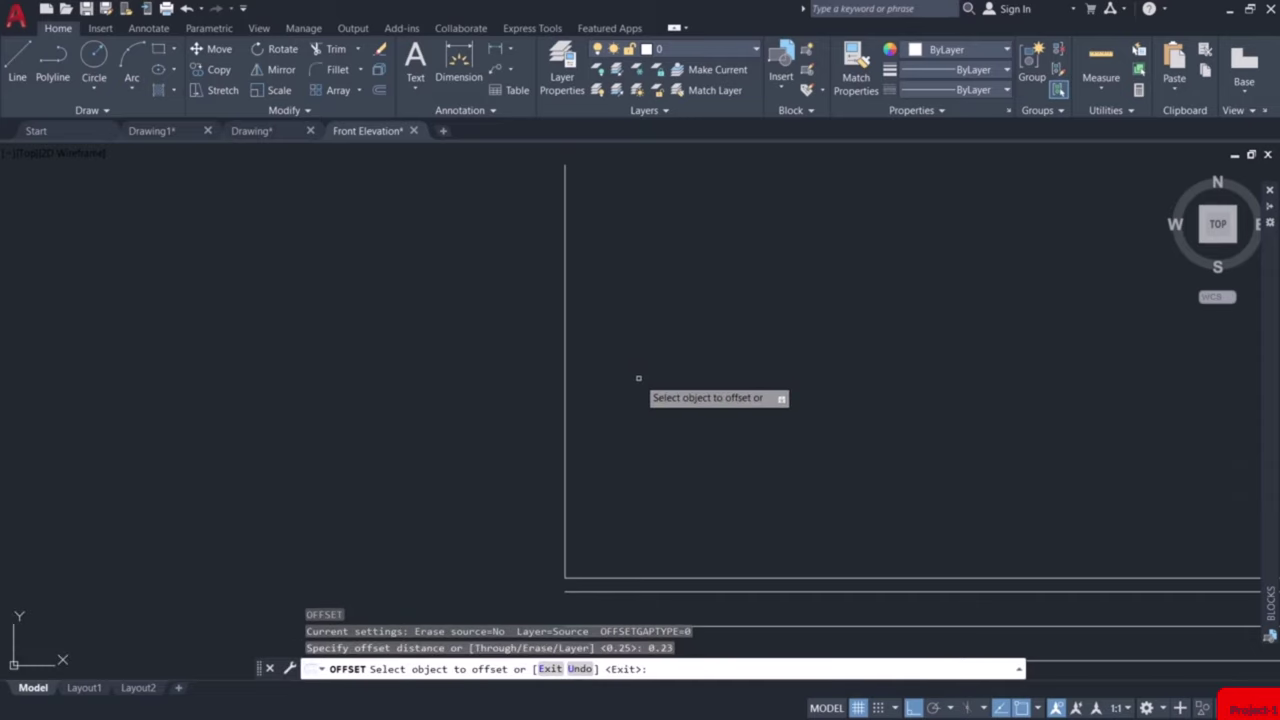
pyautogui.click(566, 387)
pyautogui.click(620, 390)
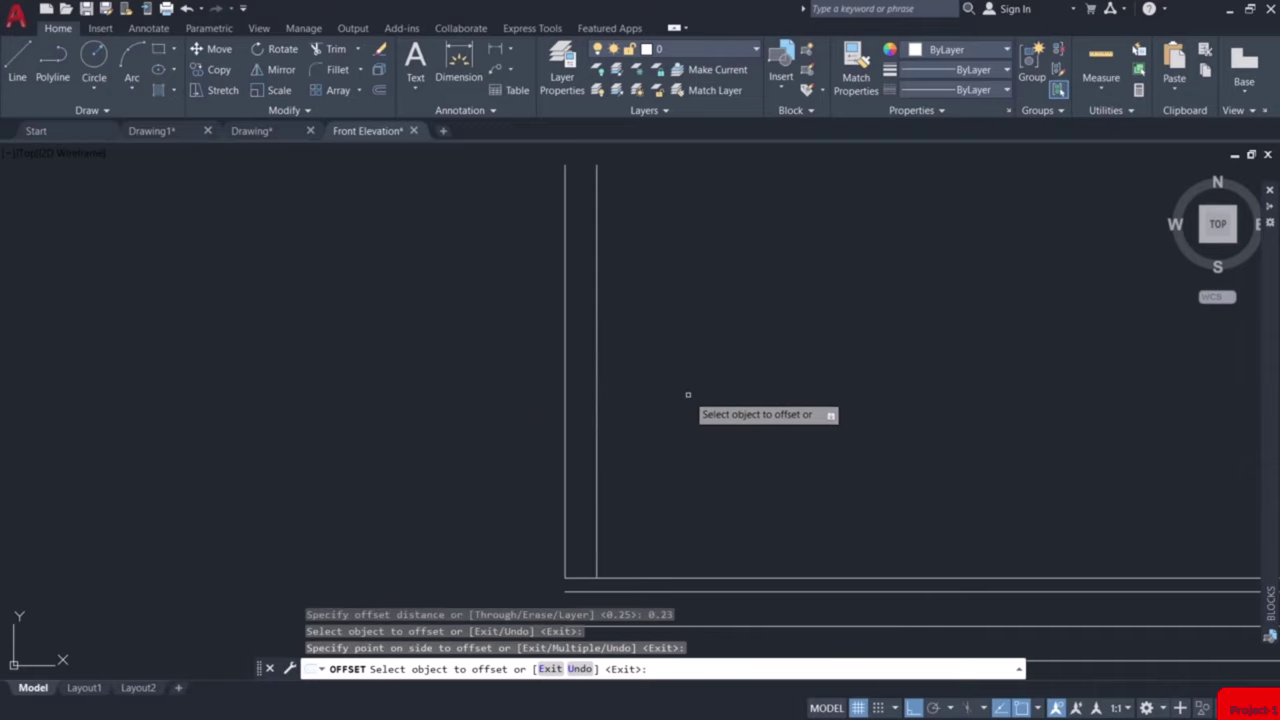
pyautogui.press('Escape')
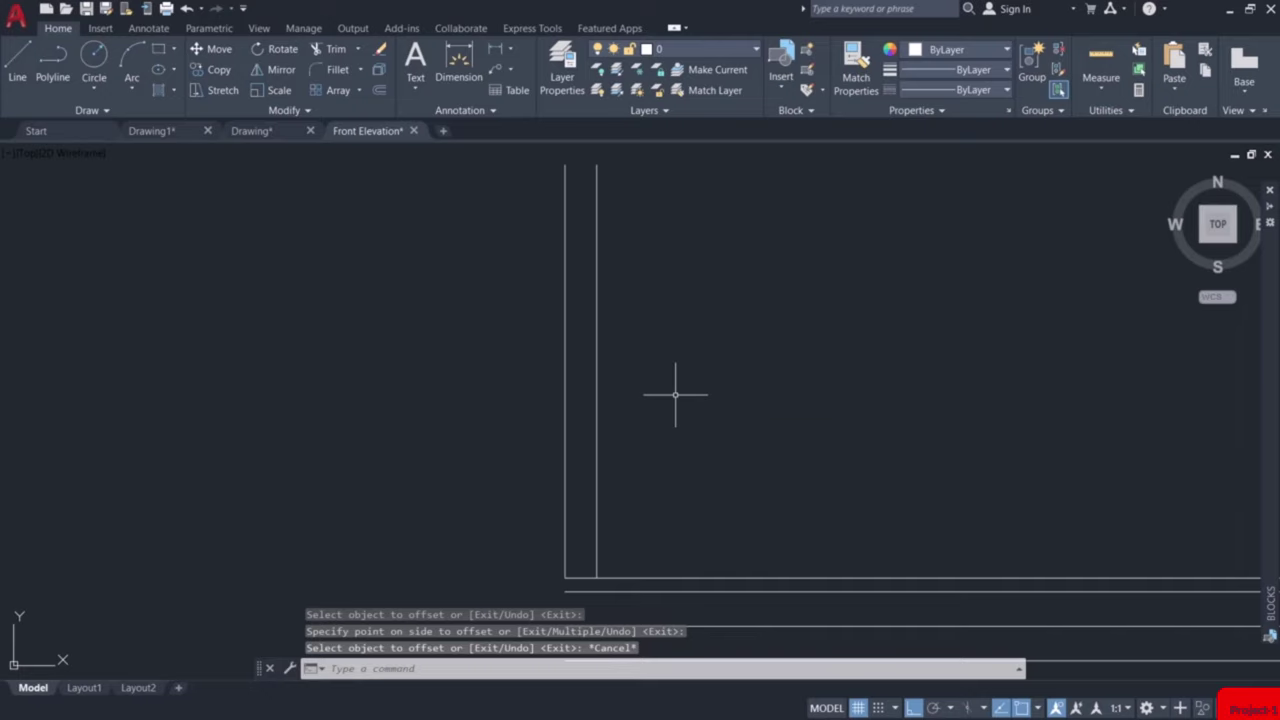
# Offset the inner face of the left outer wall 2.25 to the right for the bath/WC width.
pyautogui.scroll(-5, 676, 398)
pyautogui.moveTo(723, 520); pyautogui.dragTo(698, 260, button='middle')
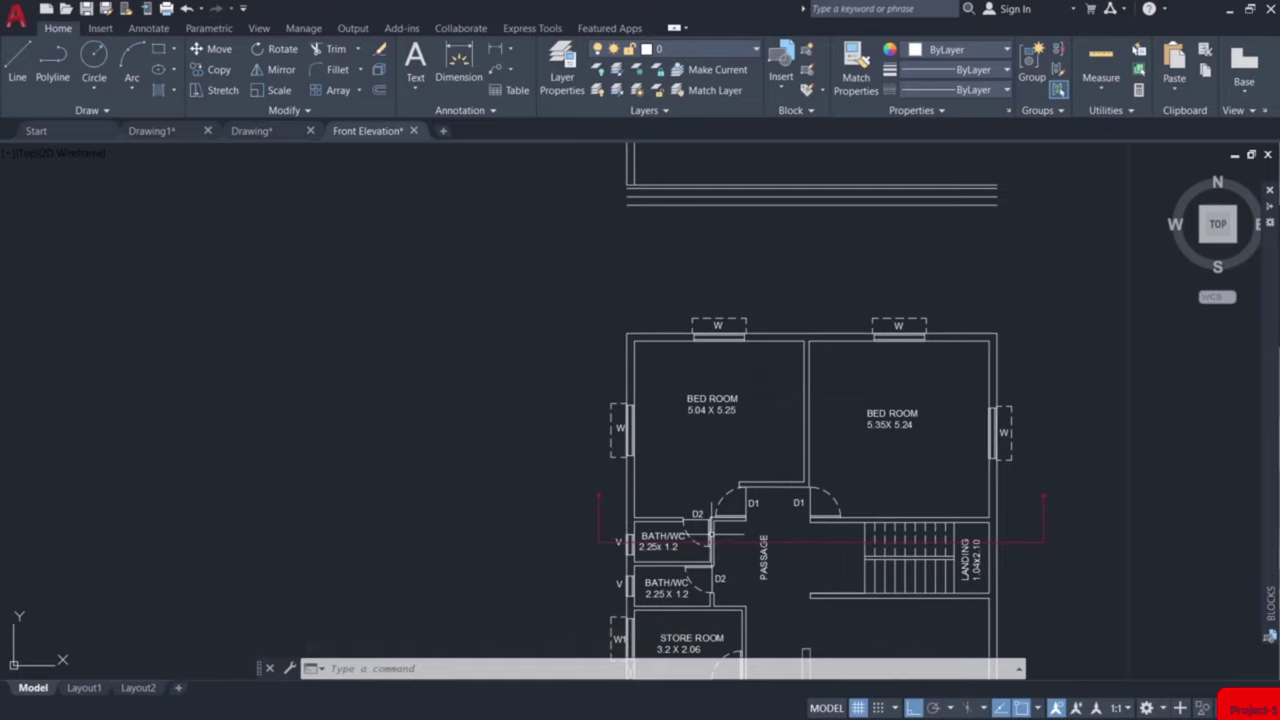
pyautogui.moveTo(722, 158); pyautogui.dragTo(698, 397, button='middle')
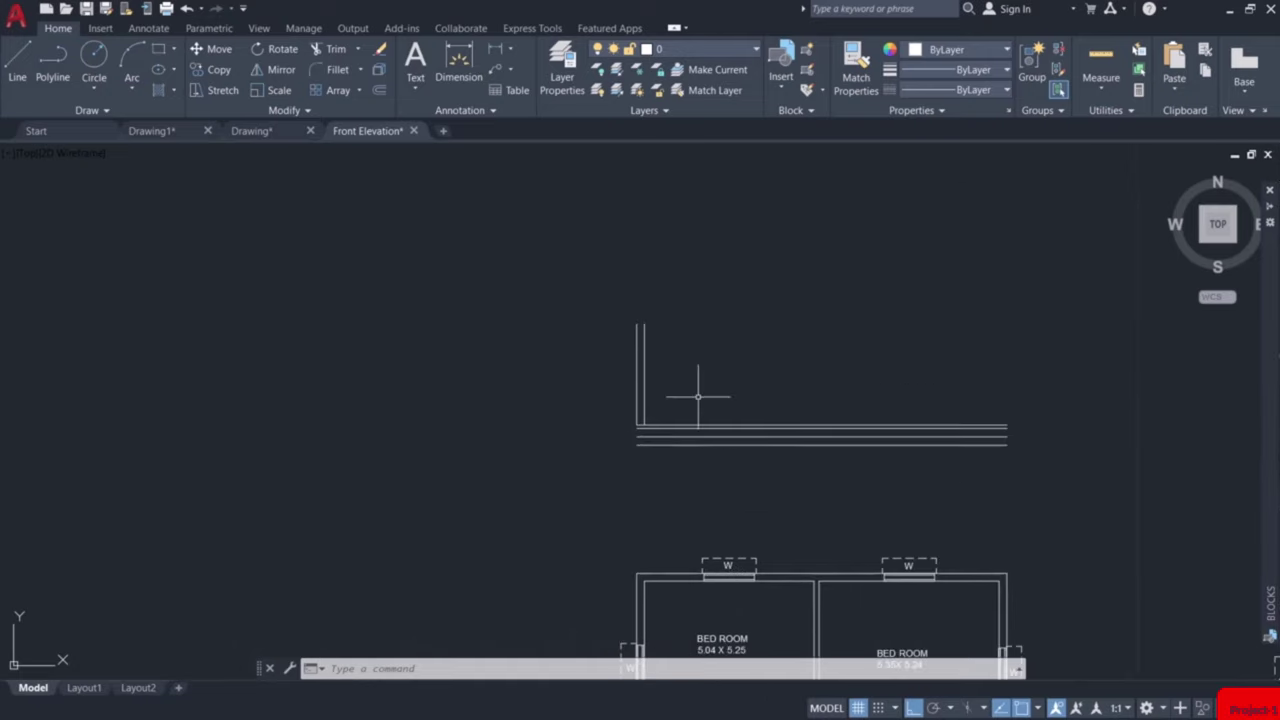
pyautogui.scroll(2, 698, 397)
pyautogui.write('o')
pyautogui.press('Return')
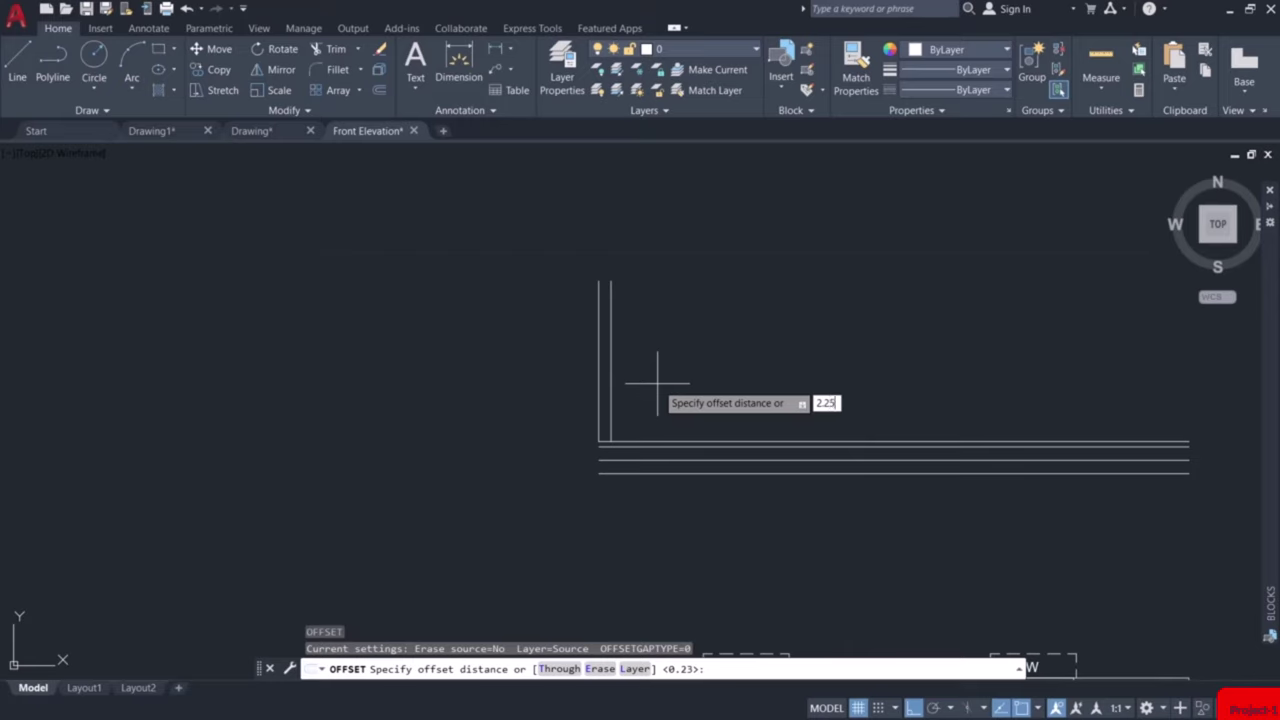
pyautogui.press('Return')
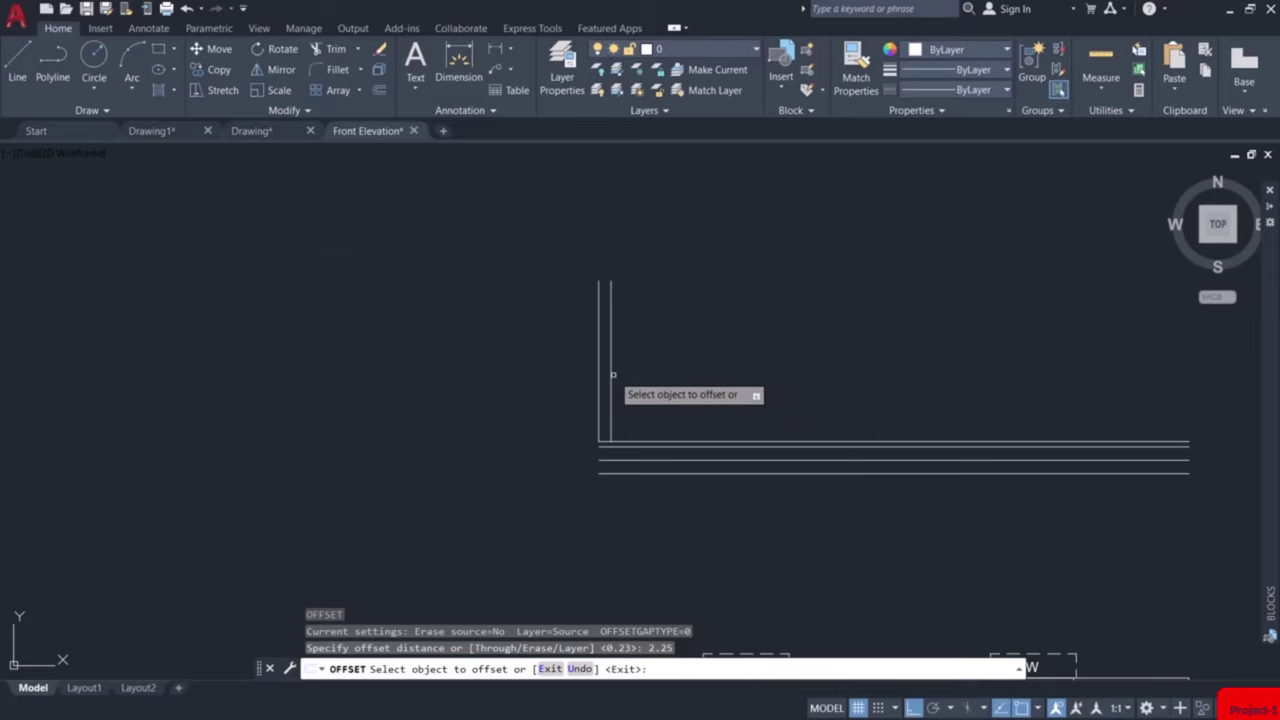
pyautogui.click(612, 375)
pyautogui.click(690, 370)
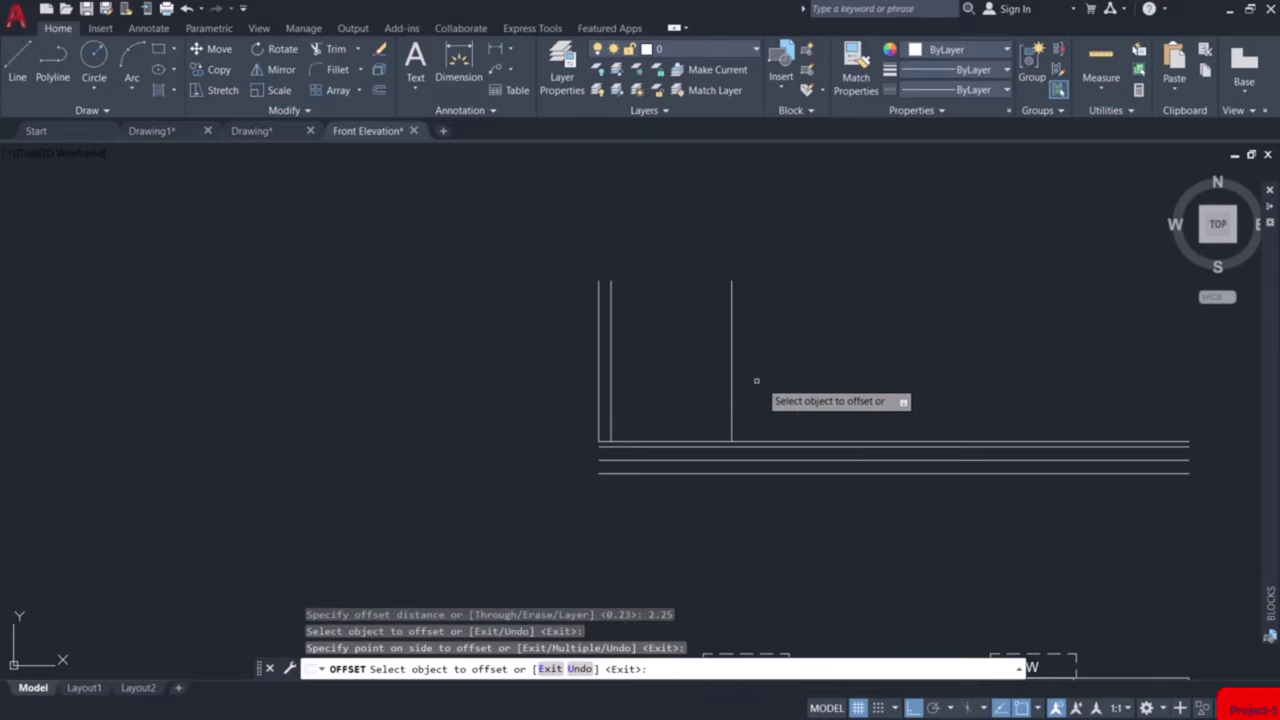
# Offset the section's line at the end of the bath/WC width 0.11 to the right for the partition wall thickness.
pyautogui.press('Return')
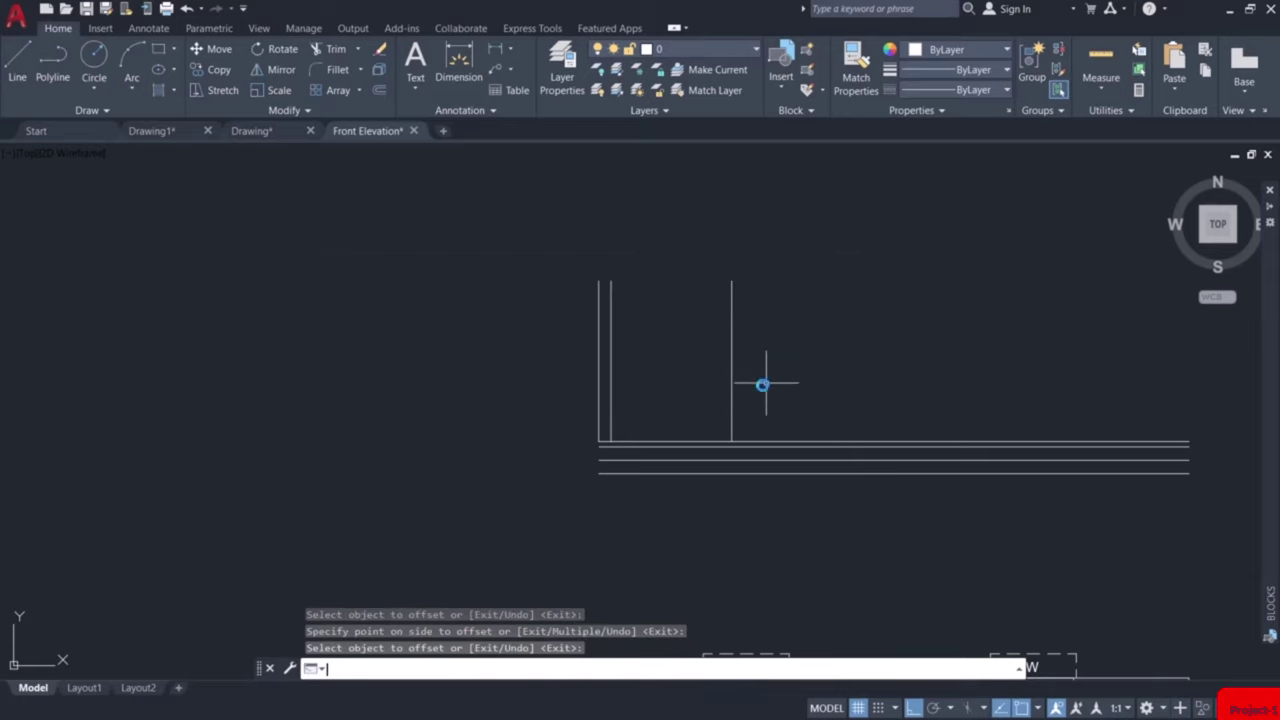
pyautogui.press('Return')
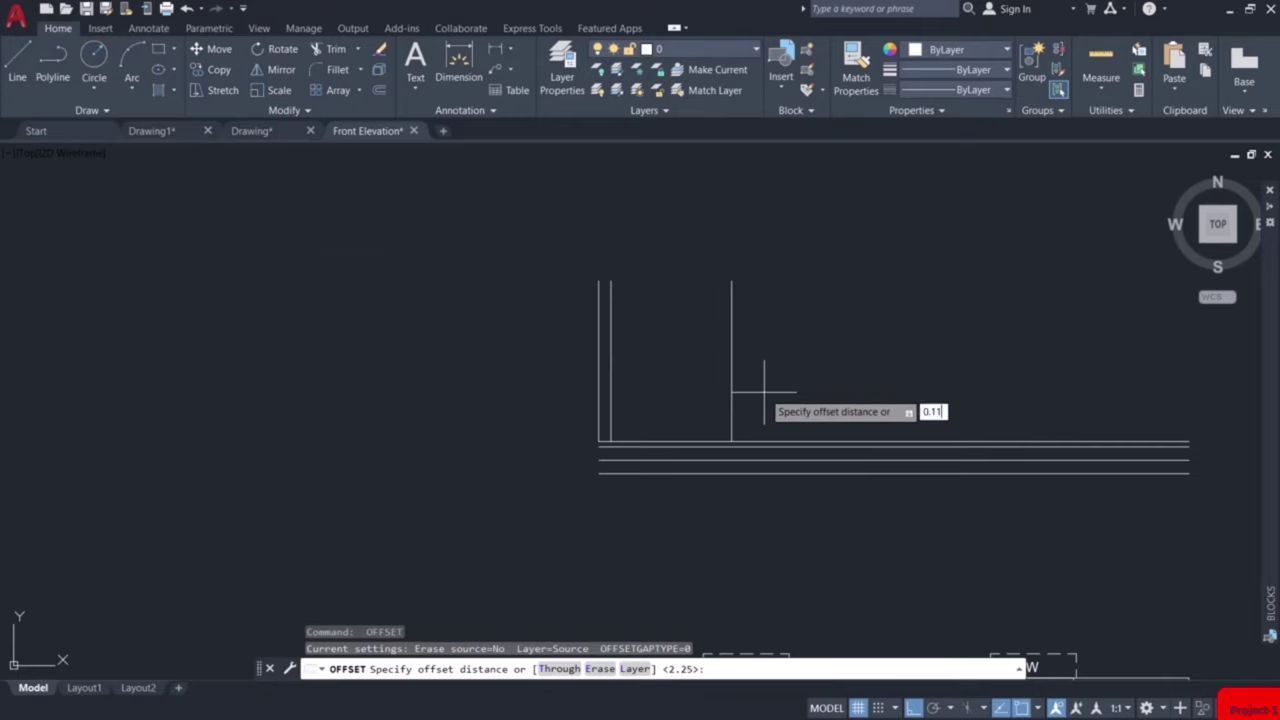
pyautogui.press('Return')
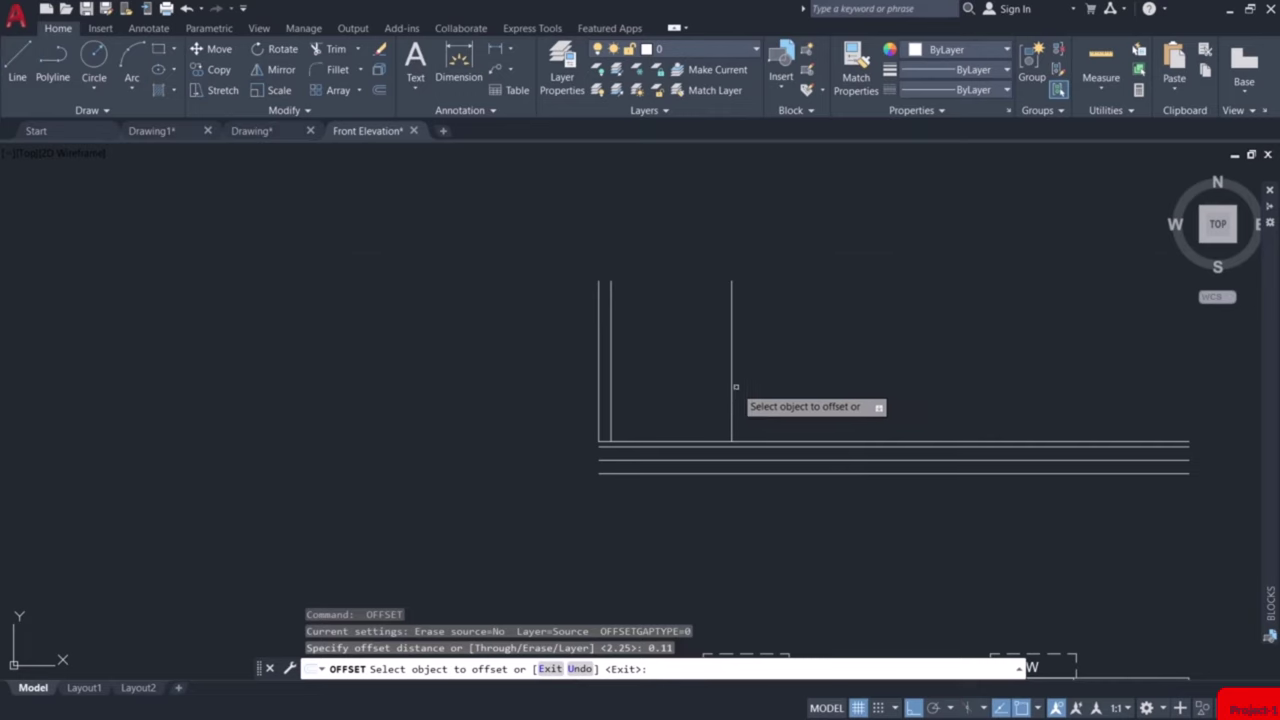
pyautogui.click(732, 386)
pyautogui.click(756, 386)
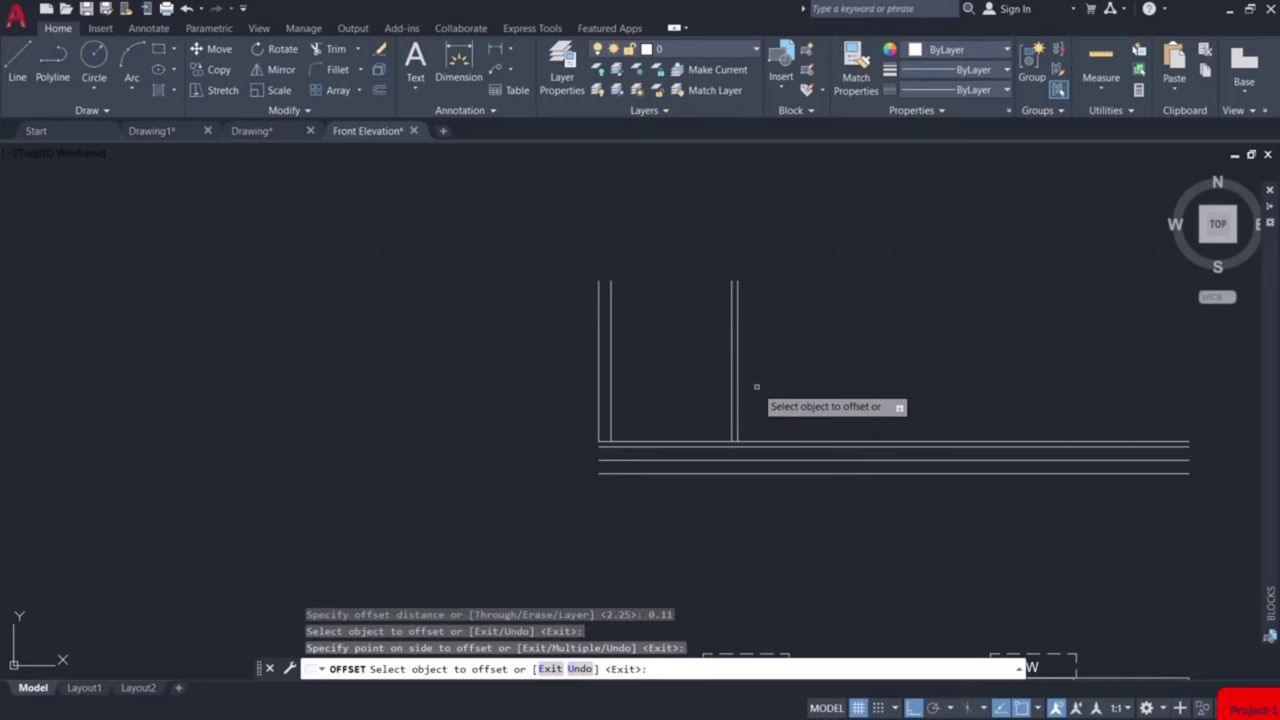
pyautogui.press('Escape')
# Add a linear dimension on the ground floor plan from the upper bath/WC wall's passage face to the end of the short wall at door D1.
pyautogui.scroll(-5, 754, 380)
pyautogui.scroll(4, 790, 470)
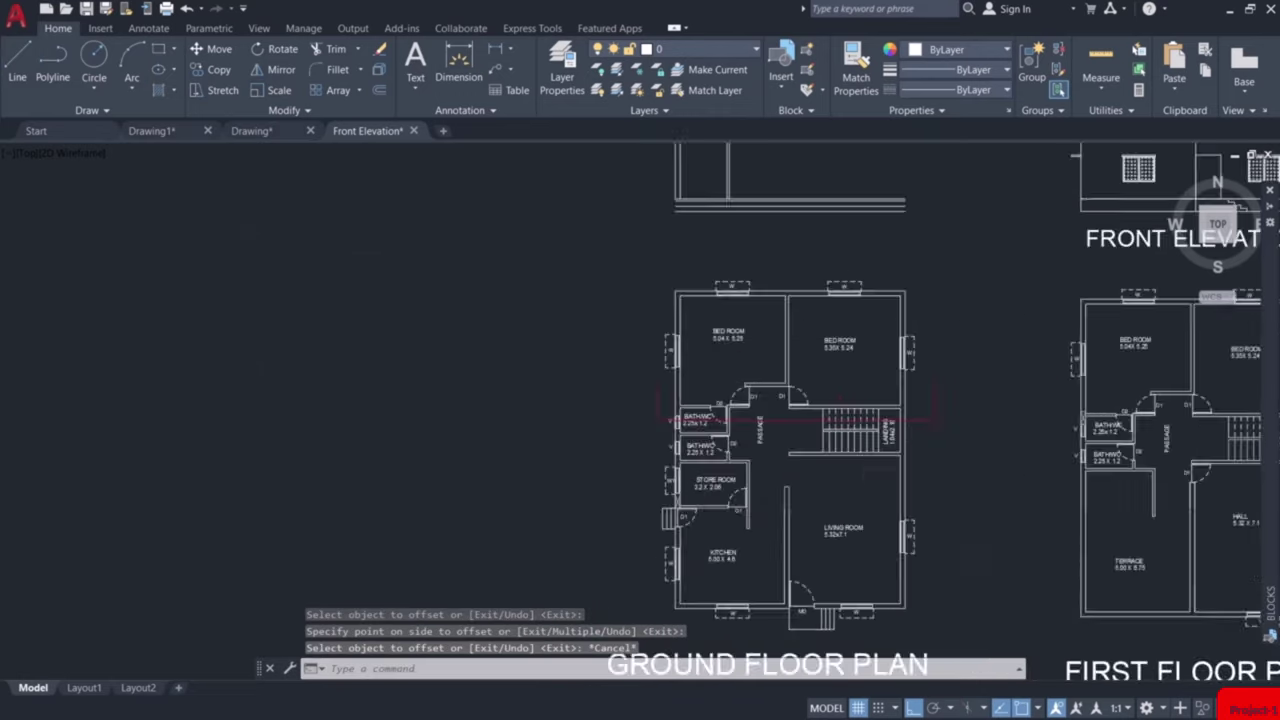
pyautogui.scroll(4, 737, 417)
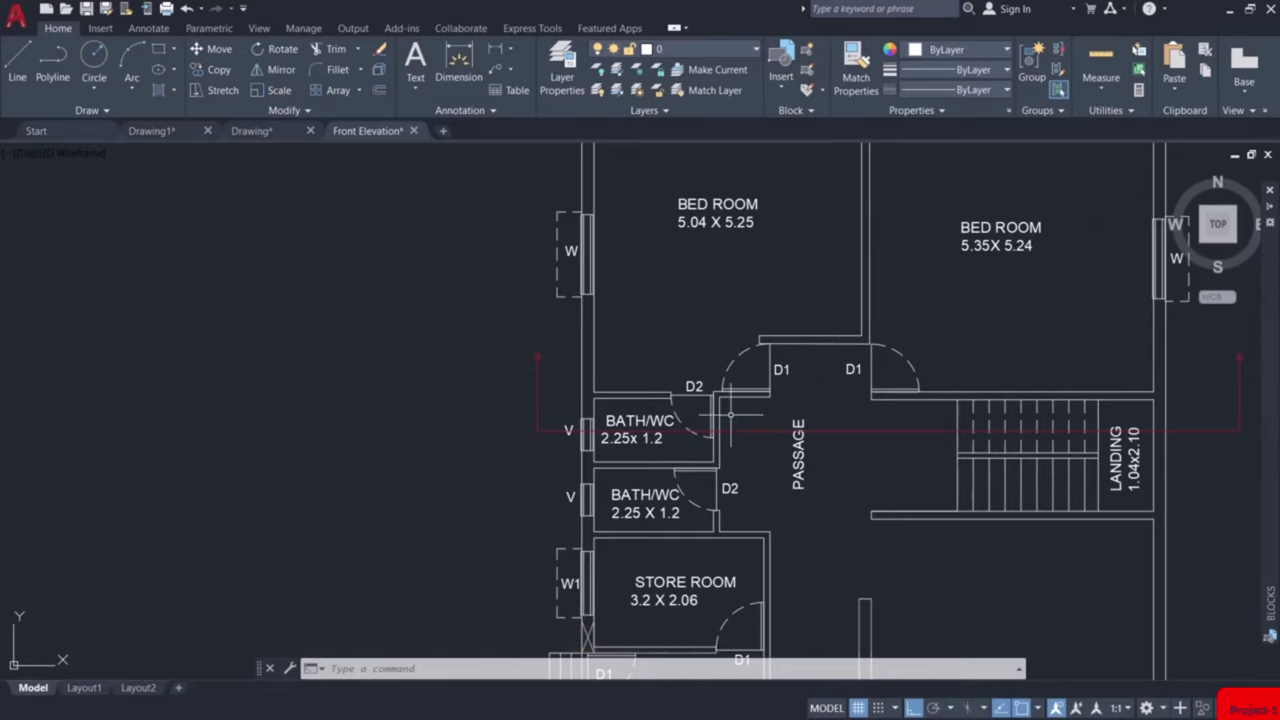
pyautogui.moveTo(800, 429); pyautogui.dragTo(705, 430, button='middle')
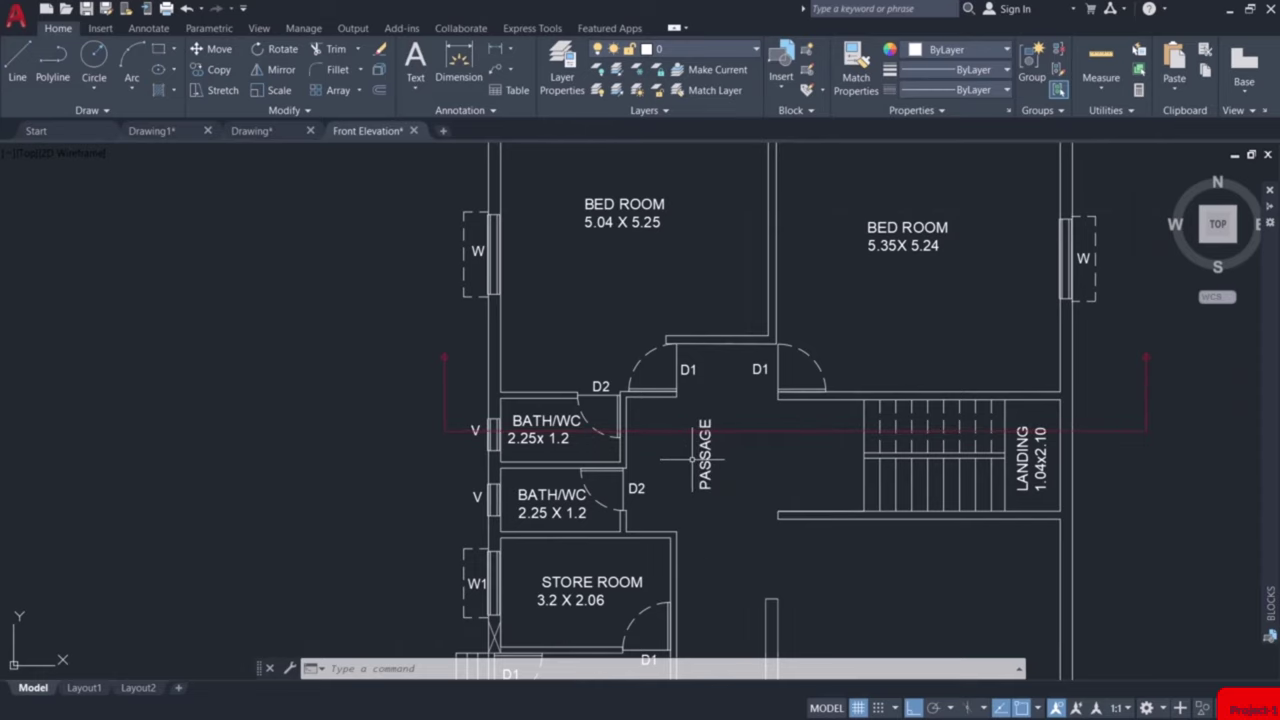
pyautogui.scroll(2, 690, 459)
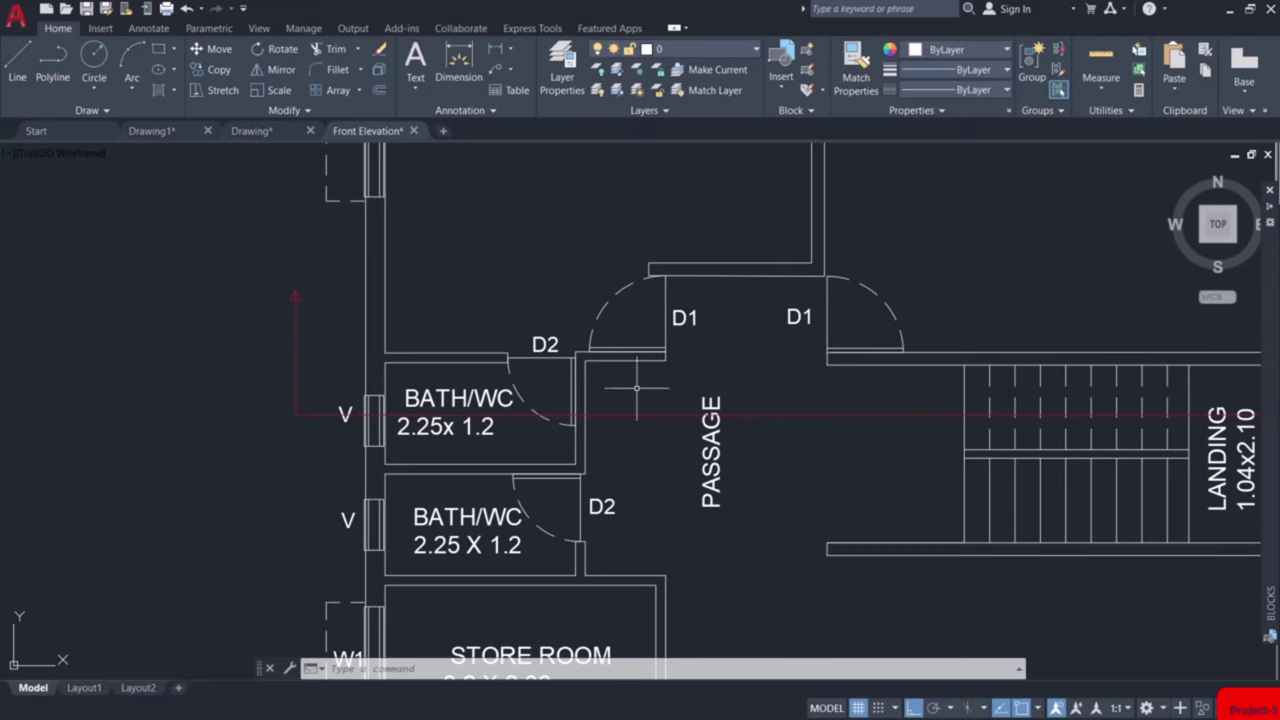
pyautogui.scroll(2, 610, 383)
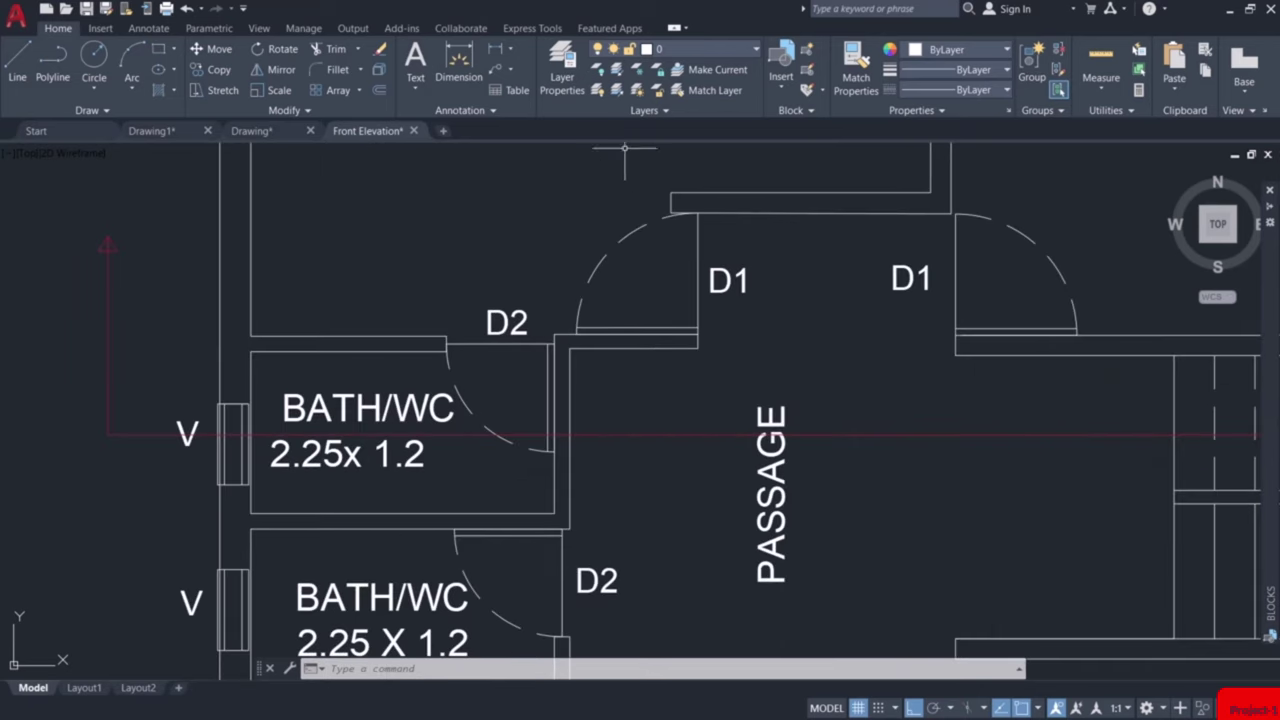
pyautogui.click(495, 52)
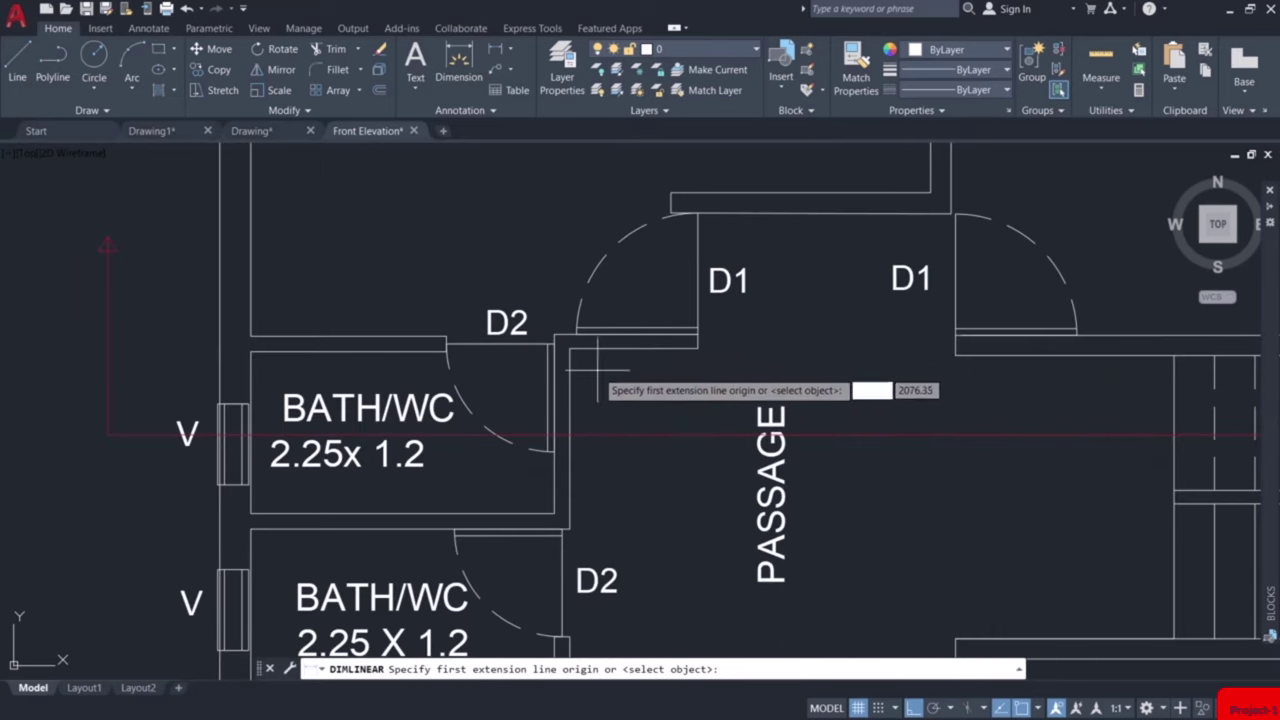
pyautogui.click(570, 349)
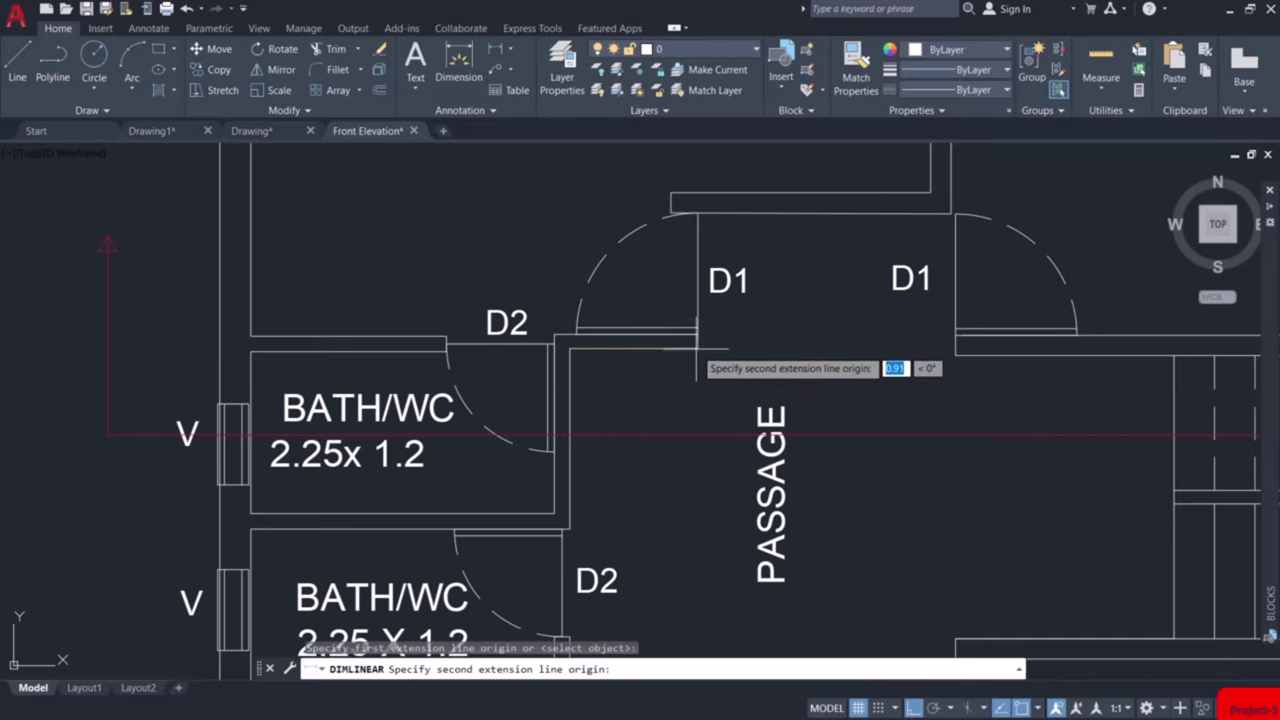
pyautogui.click(698, 349)
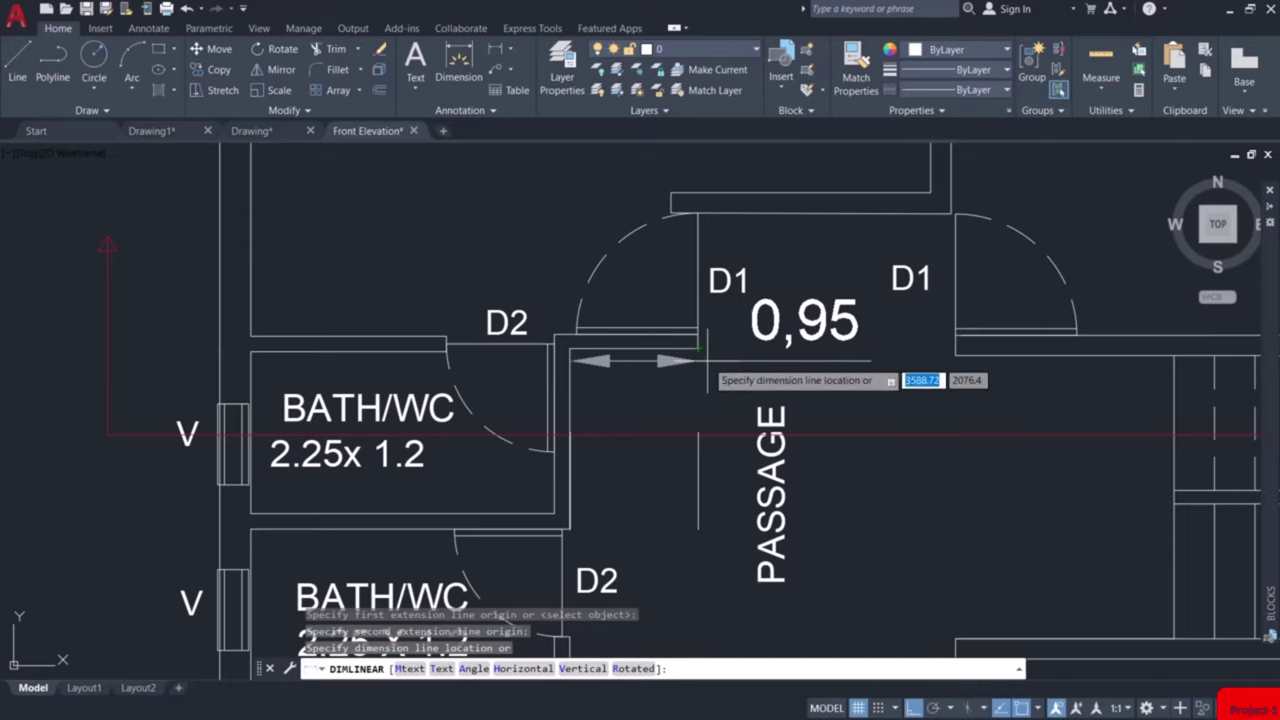
pyautogui.click(708, 368)
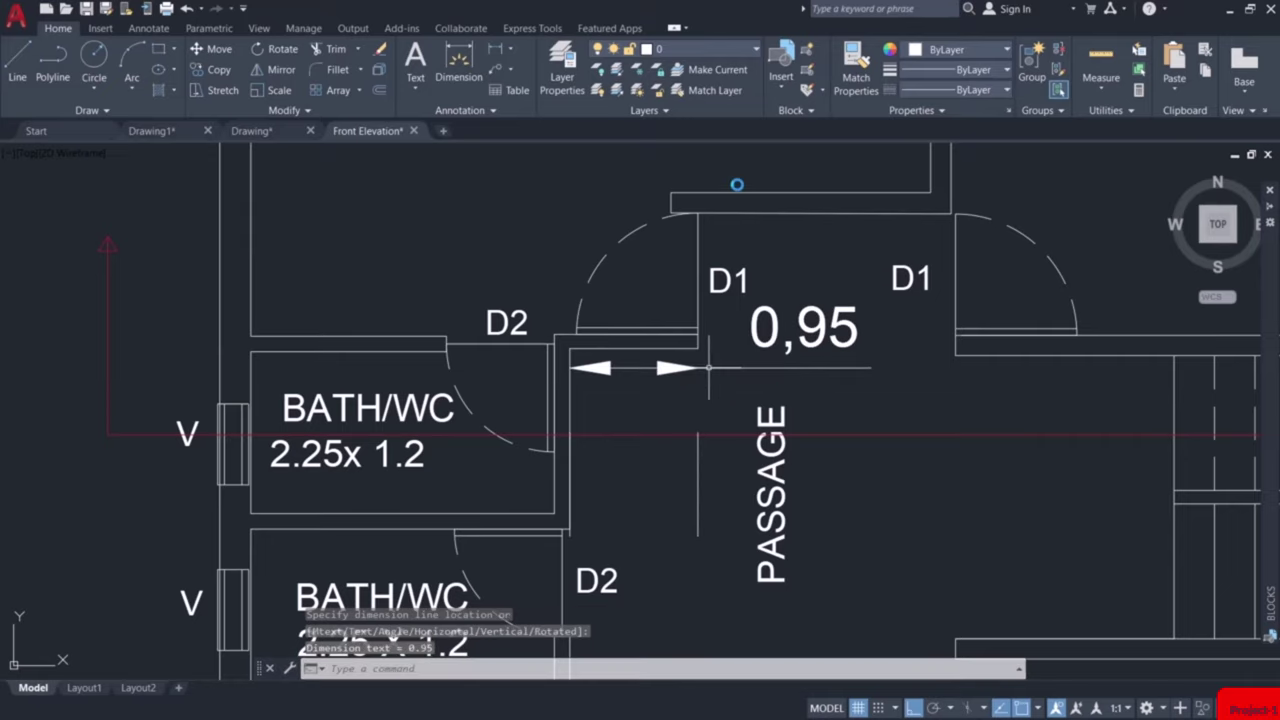
# Add a horizontal linear dimension across the passage between the wall ends at the two D1 doors.
pyautogui.press('Return')
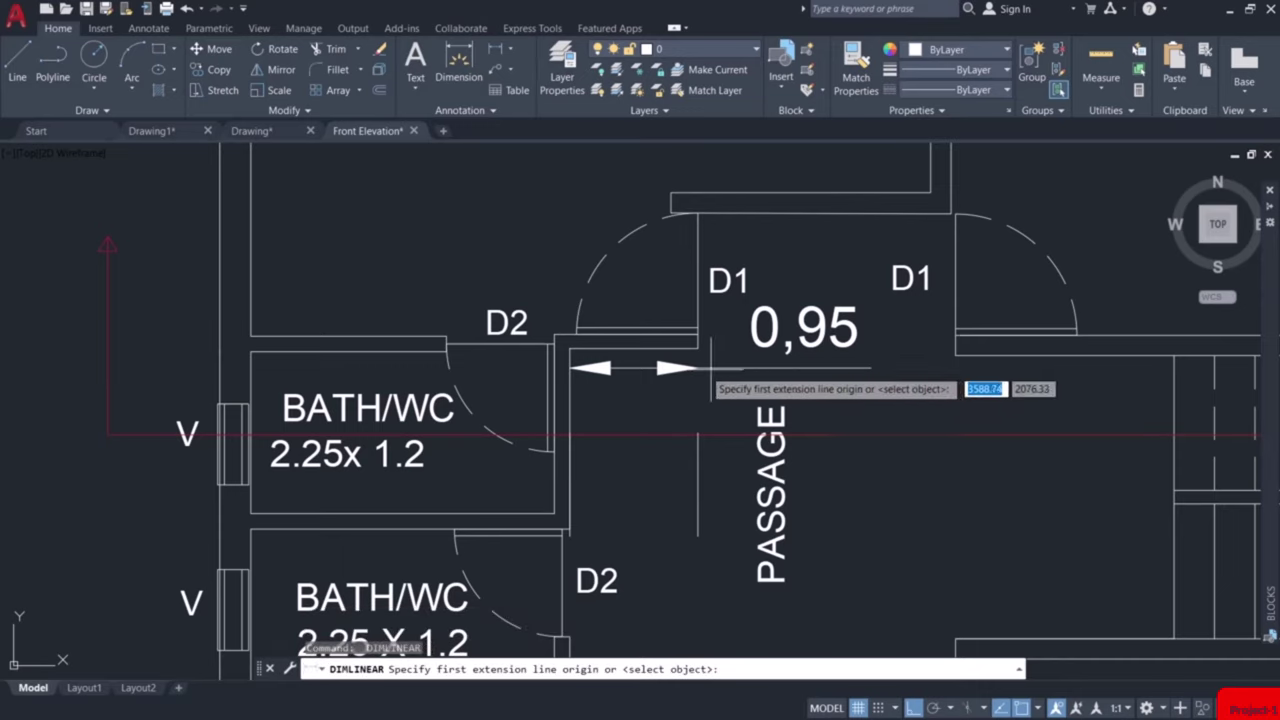
pyautogui.click(698, 348)
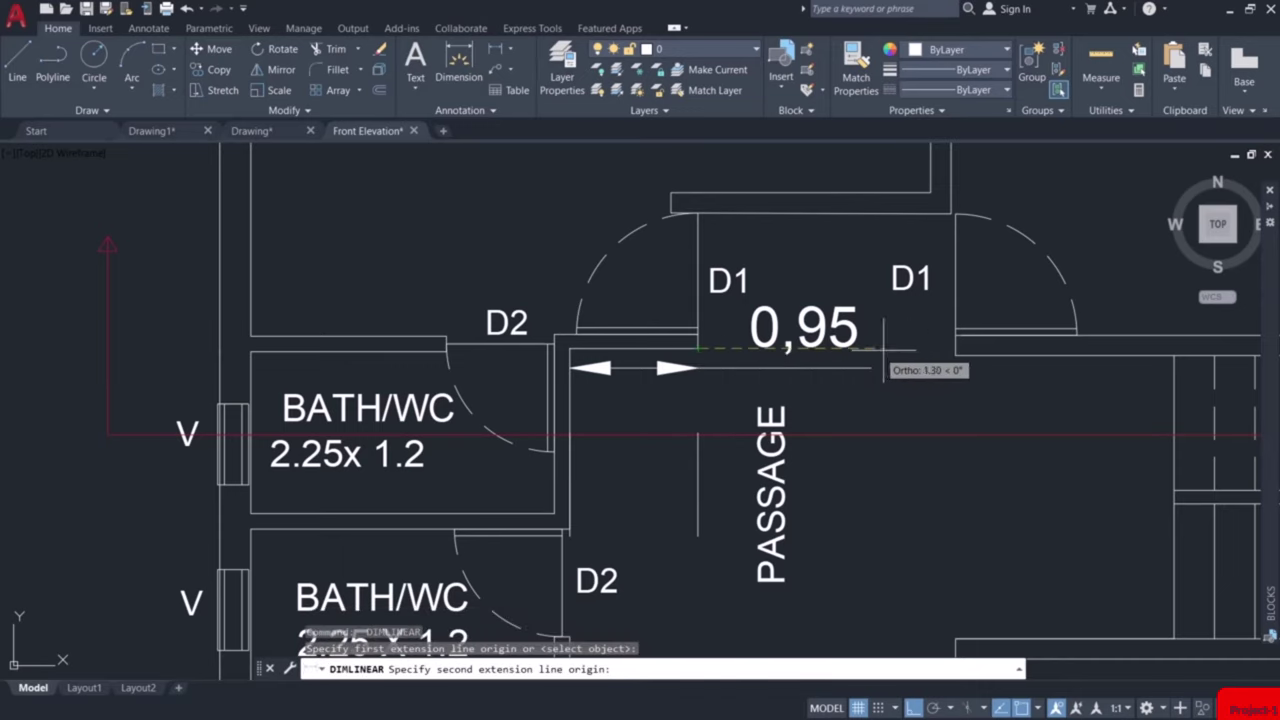
pyautogui.click(956, 355)
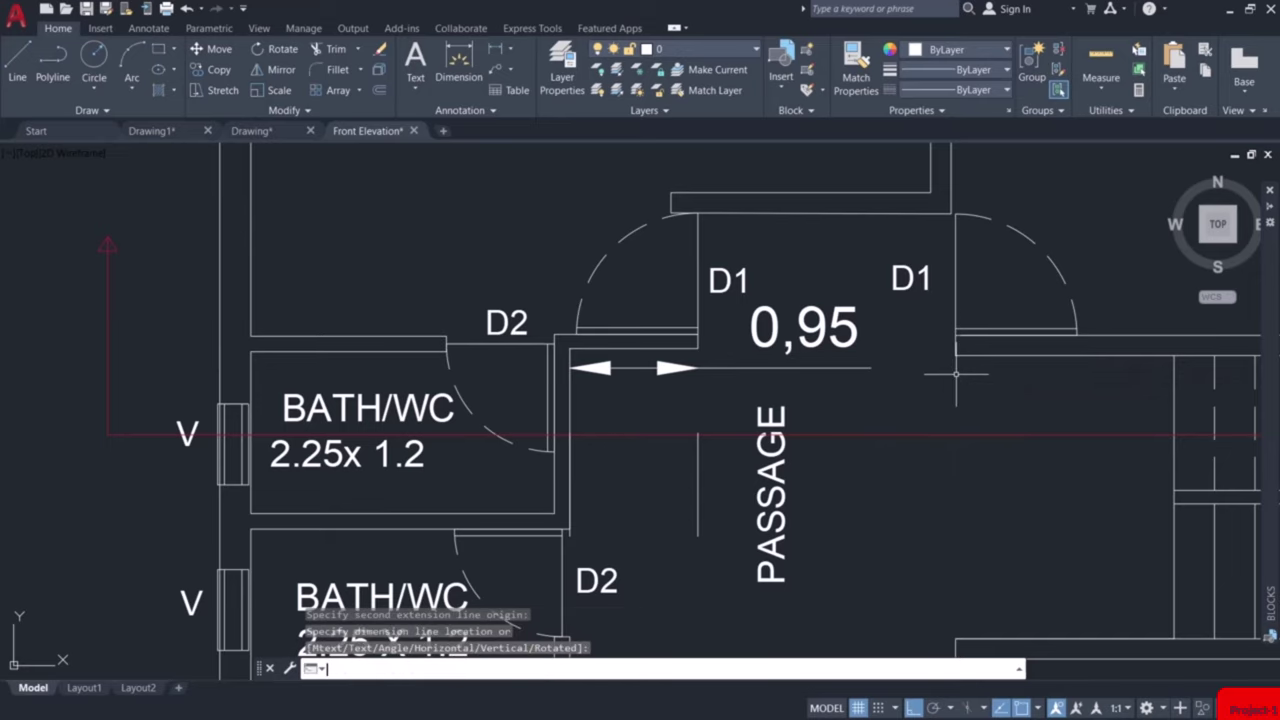
pyautogui.click(956, 374)
pyautogui.press('Return')
pyautogui.click(956, 355)
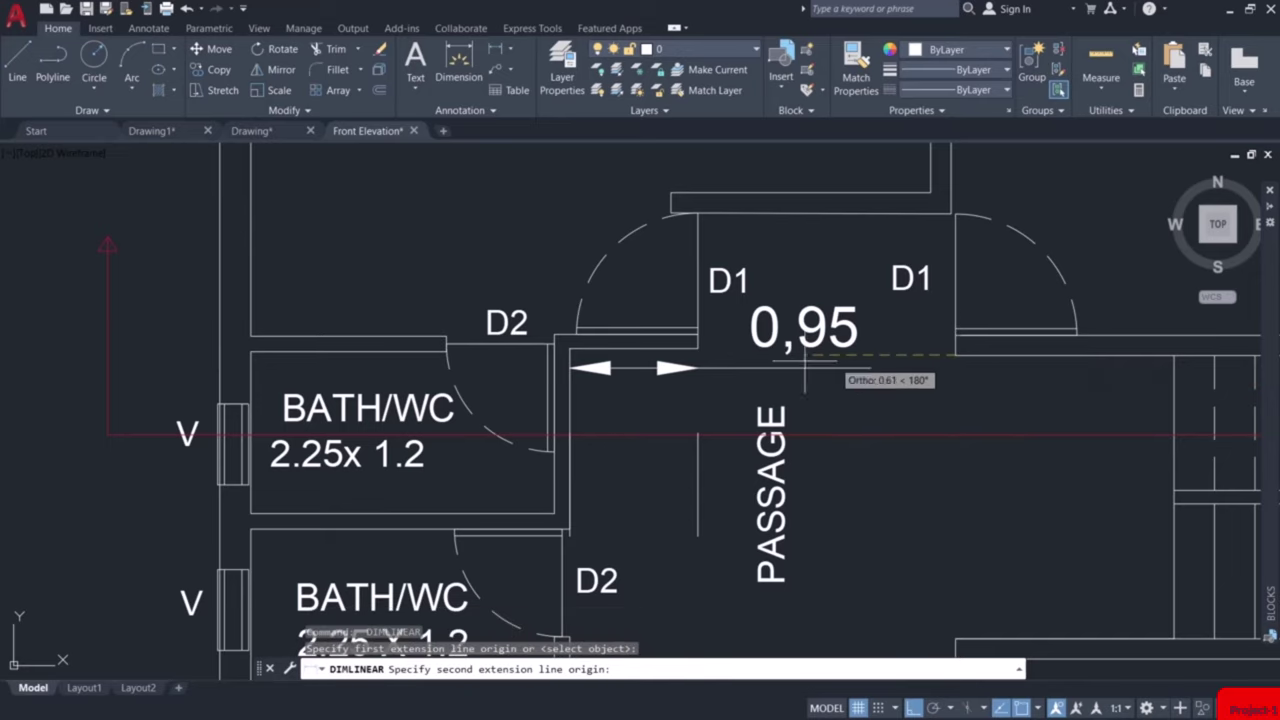
pyautogui.click(698, 354)
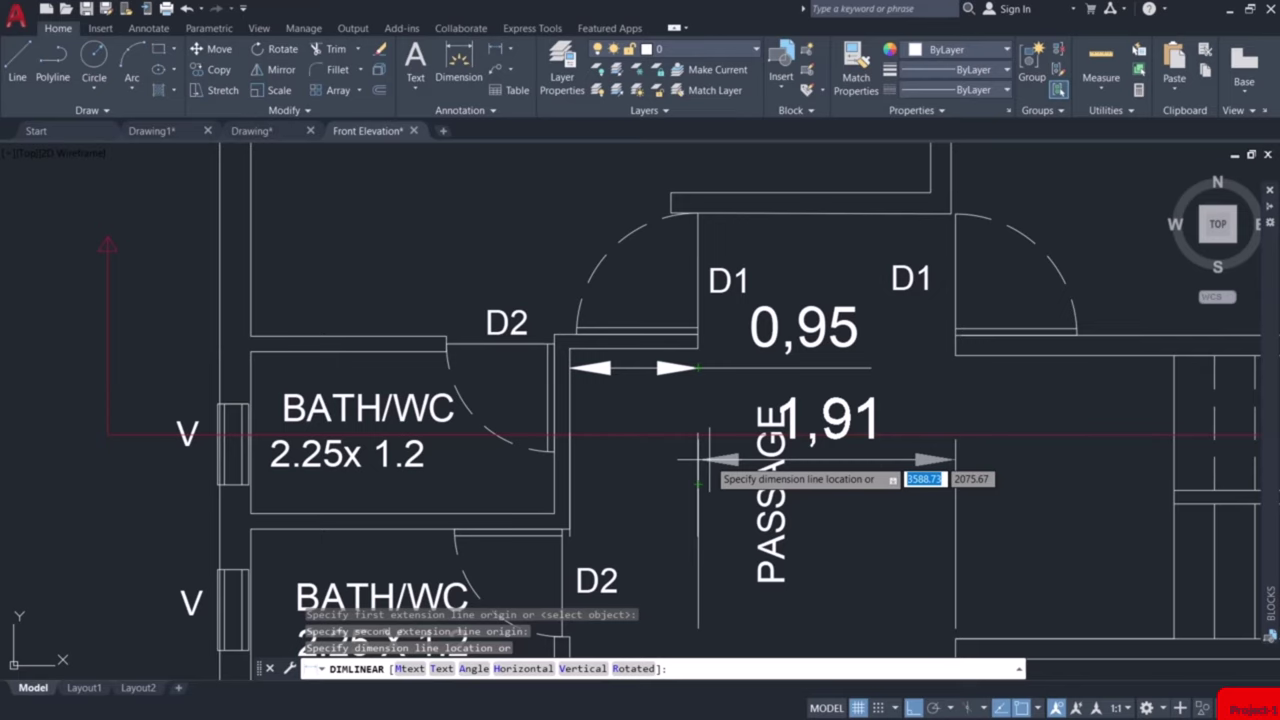
pyautogui.click(709, 460)
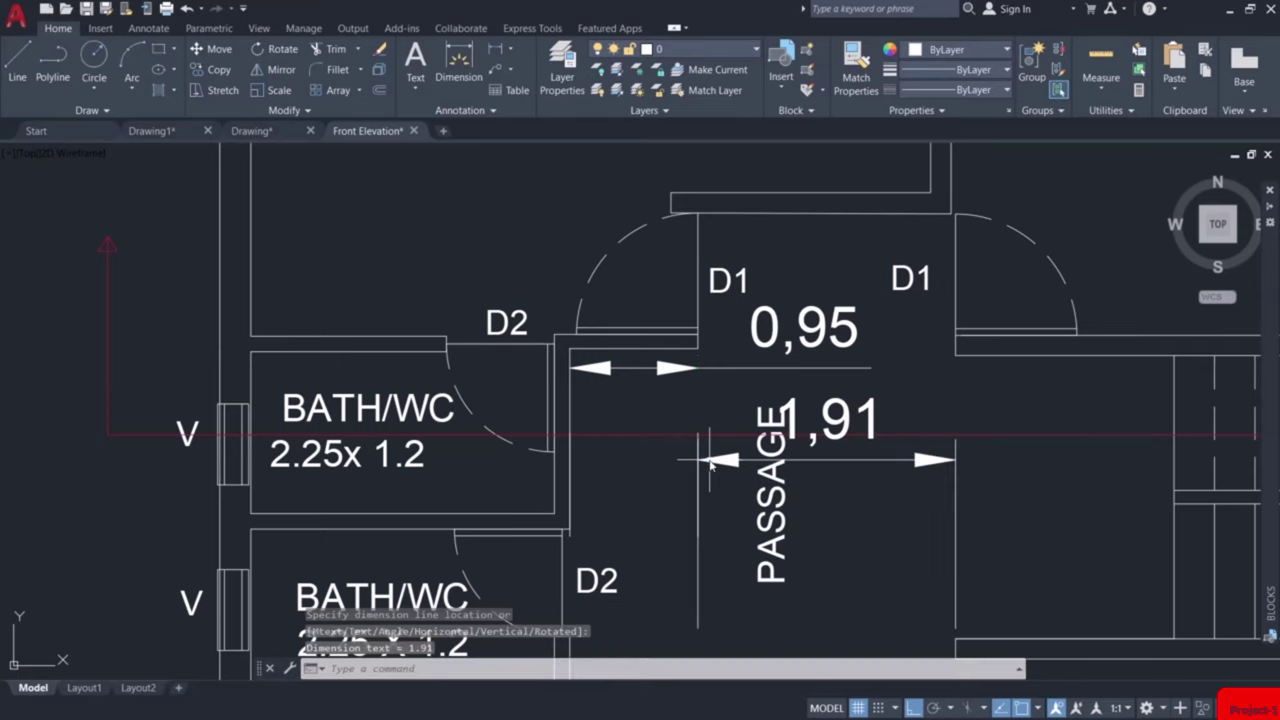
# Offset the right face of the section's bath/WC partition wall 0.95 to the right for the short wall's edge.
pyautogui.scroll(-4, 709, 460)
pyautogui.moveTo(743, 272); pyautogui.dragTo(723, 534, button='middle')
pyautogui.moveTo(734, 351); pyautogui.dragTo(729, 530, button='middle')
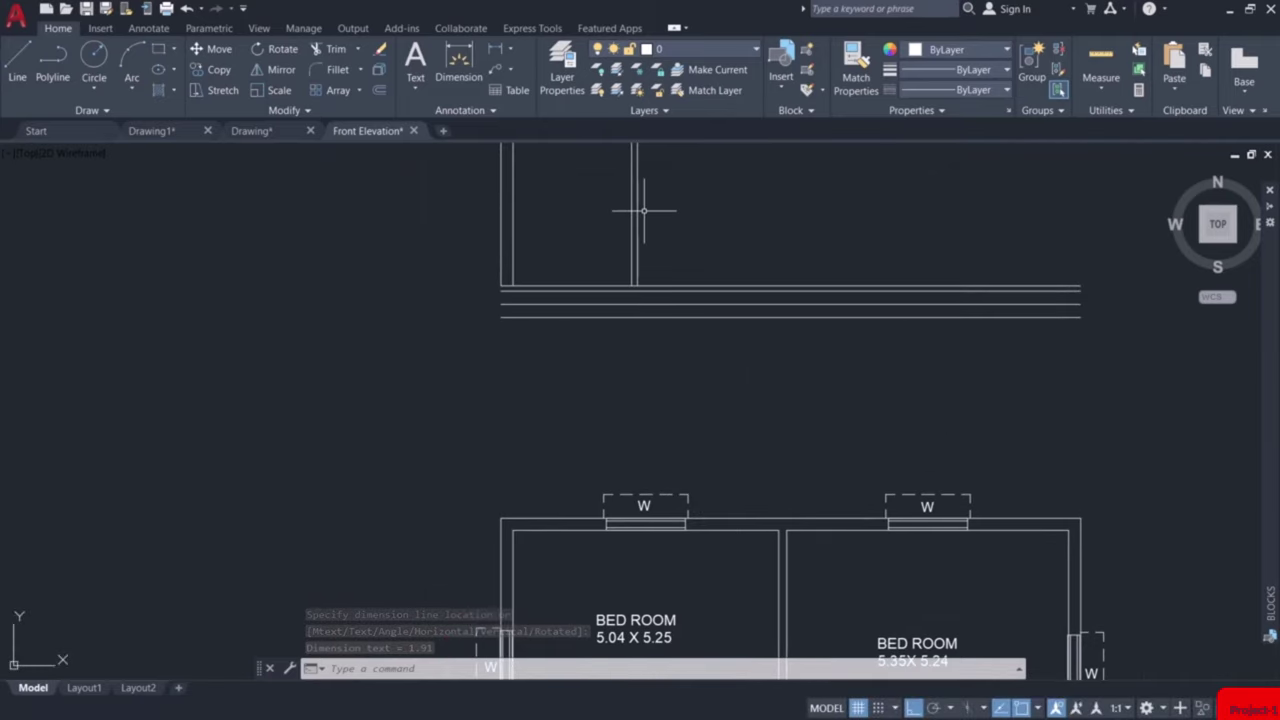
pyautogui.moveTo(644, 210); pyautogui.dragTo(646, 314, button='middle')
pyautogui.scroll(2, 646, 318)
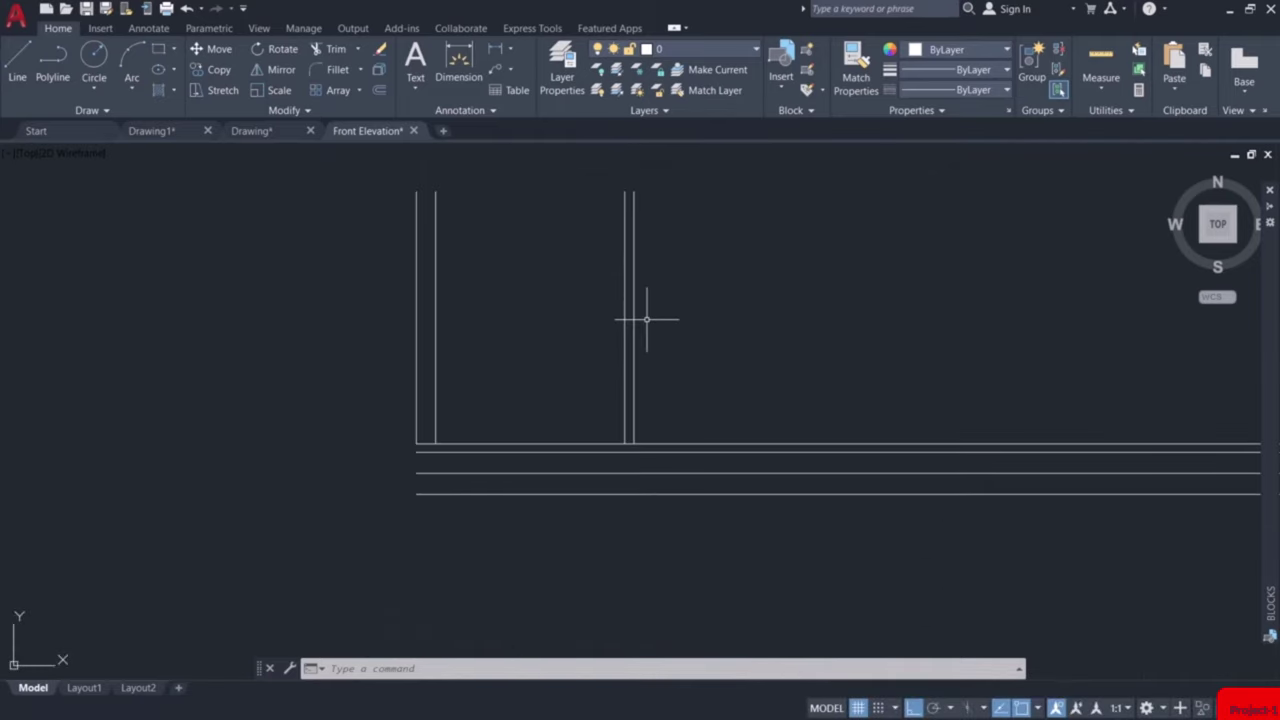
pyautogui.write('o')
pyautogui.press('Return')
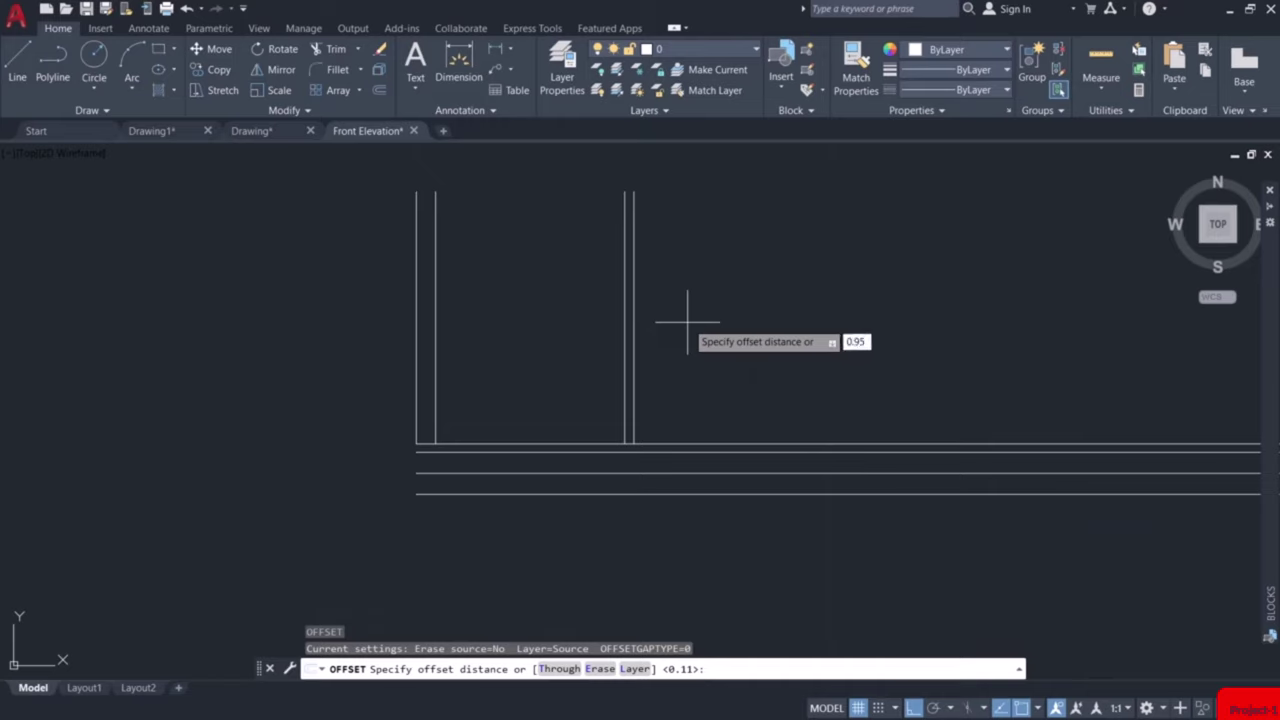
pyautogui.write('0.95')
pyautogui.press('Return')
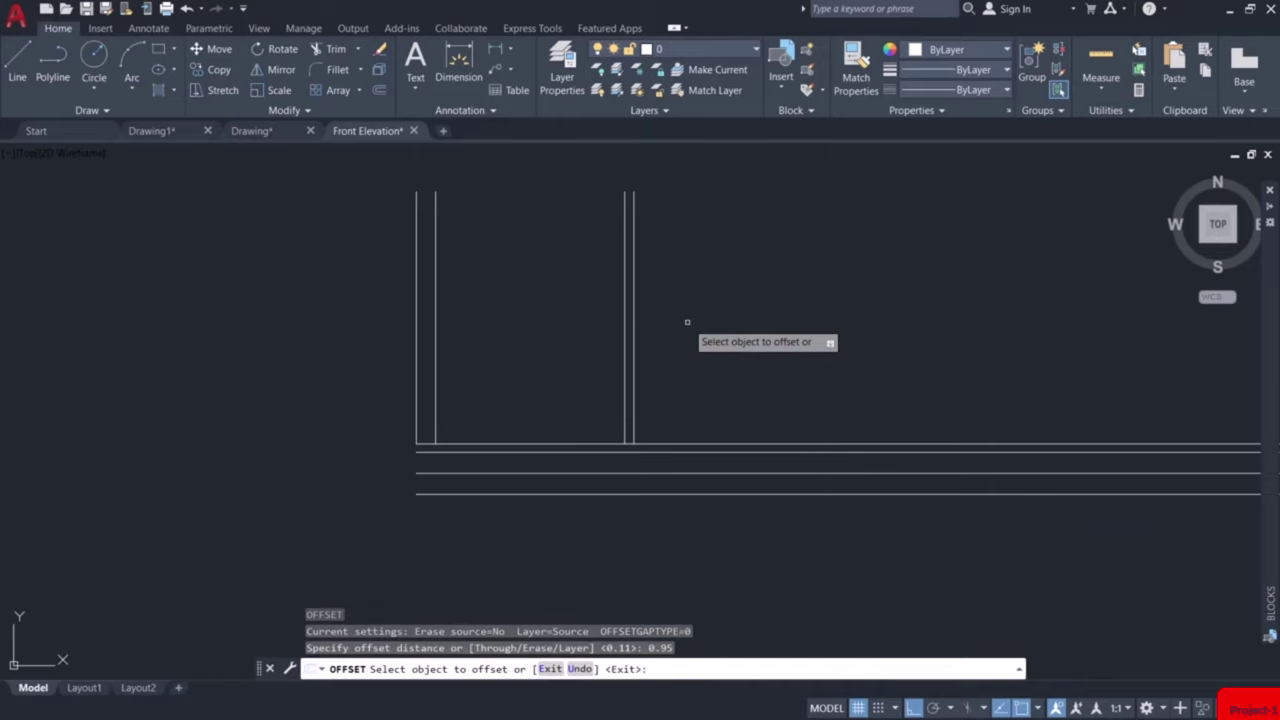
pyautogui.click(633, 321)
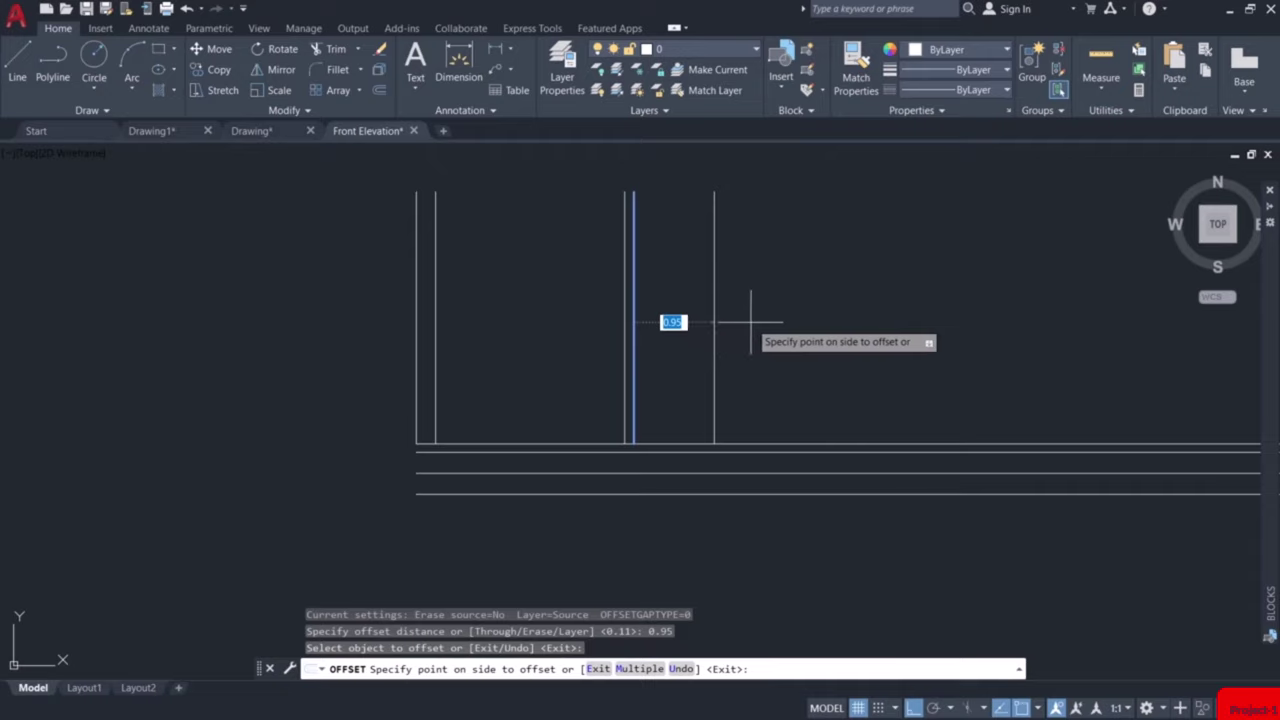
pyautogui.click(750, 321)
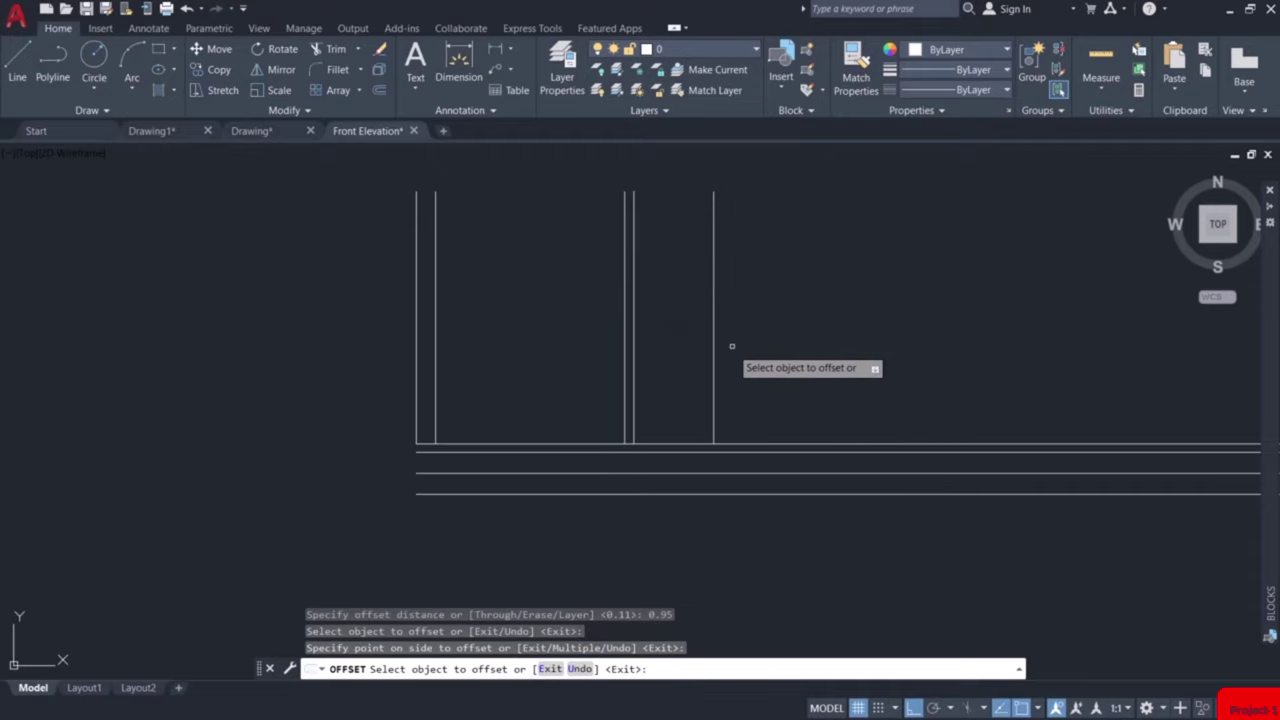
pyautogui.press('Return')
# Offset the section's short-wall edge line 1.91 to the right for the passage opening width.
pyautogui.press('Return')
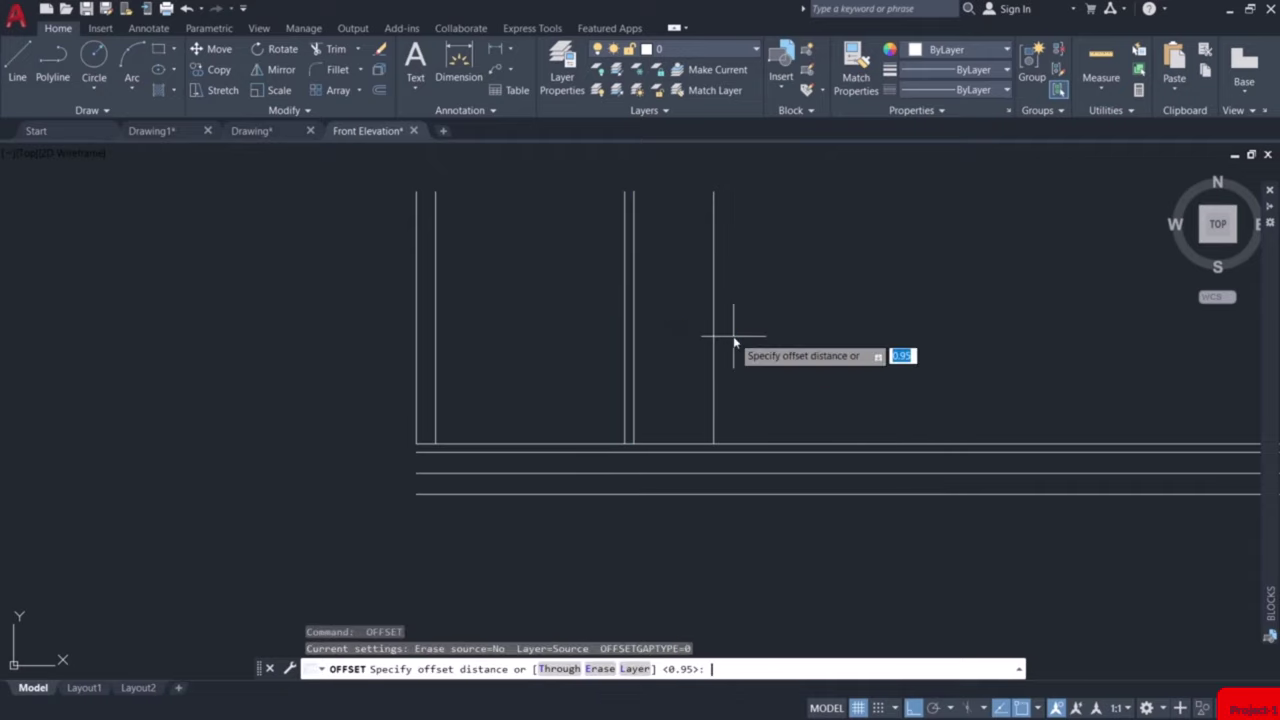
pyautogui.press('BackSpace')
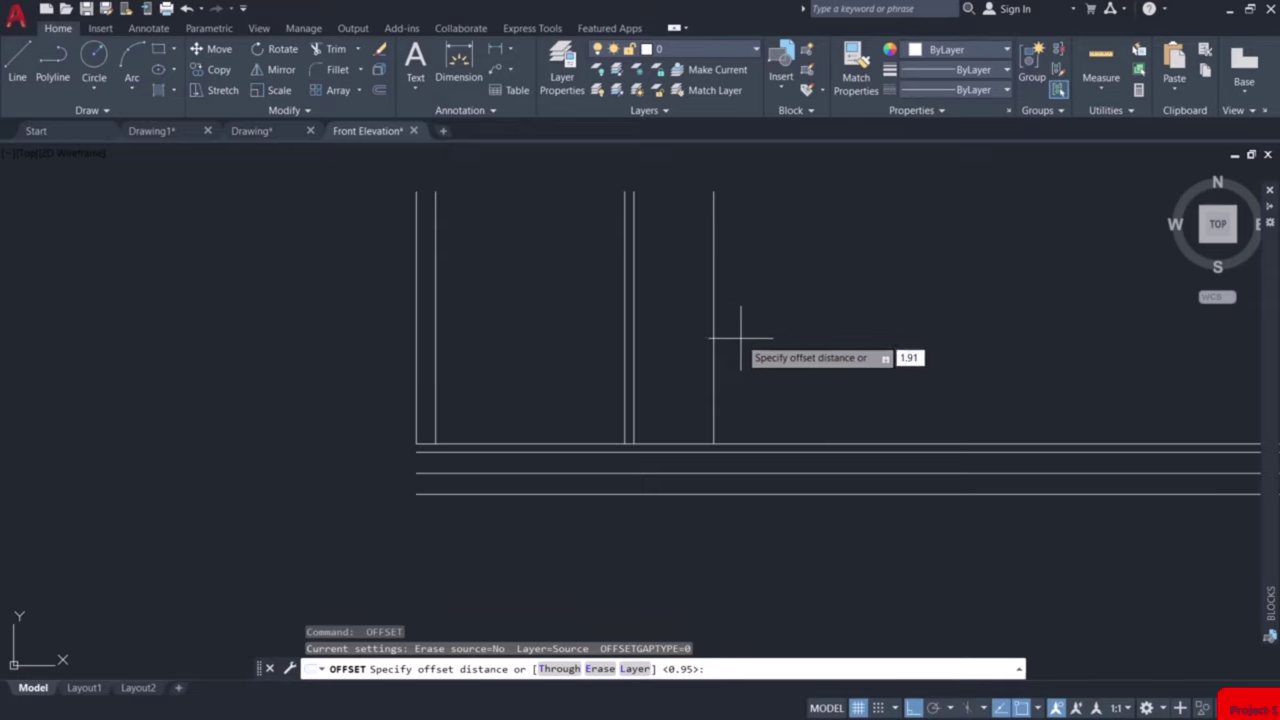
pyautogui.press('Return')
pyautogui.click(713, 358)
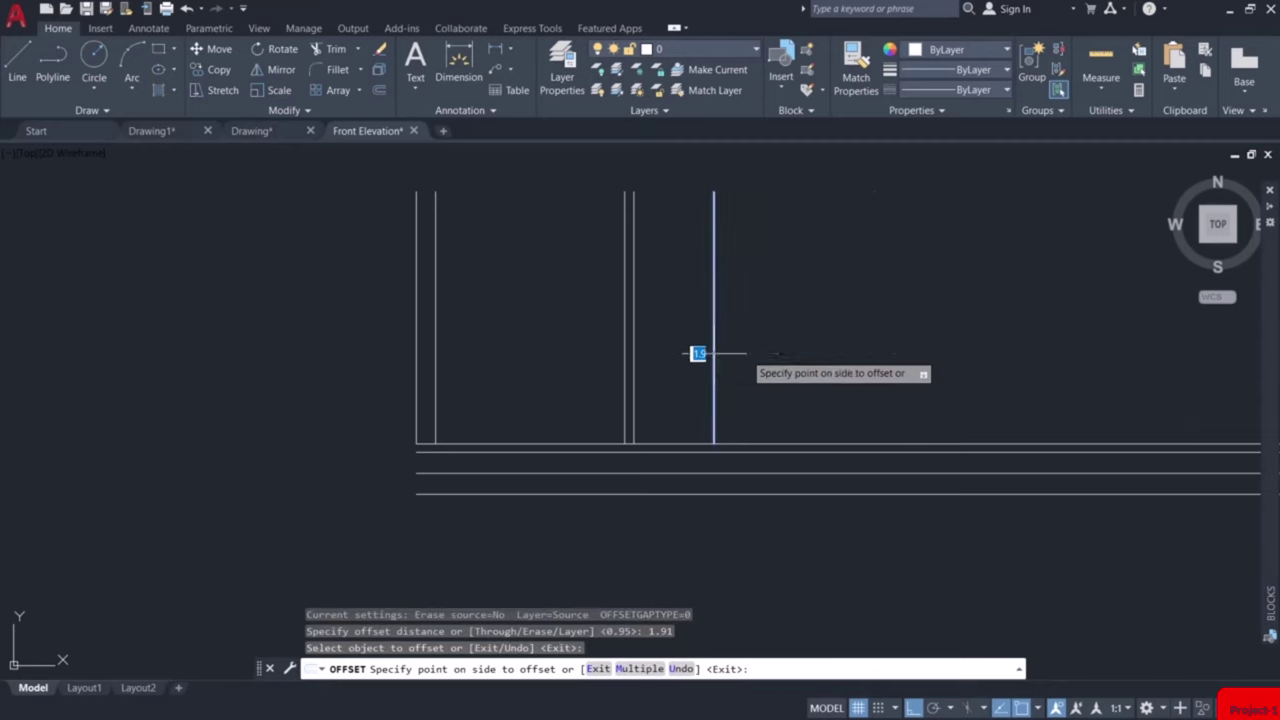
# Offset the selected vertical wall line 1.91 to its right to mark the passage width in the section.
pyautogui.click(918, 353)
pyautogui.press('Escape')
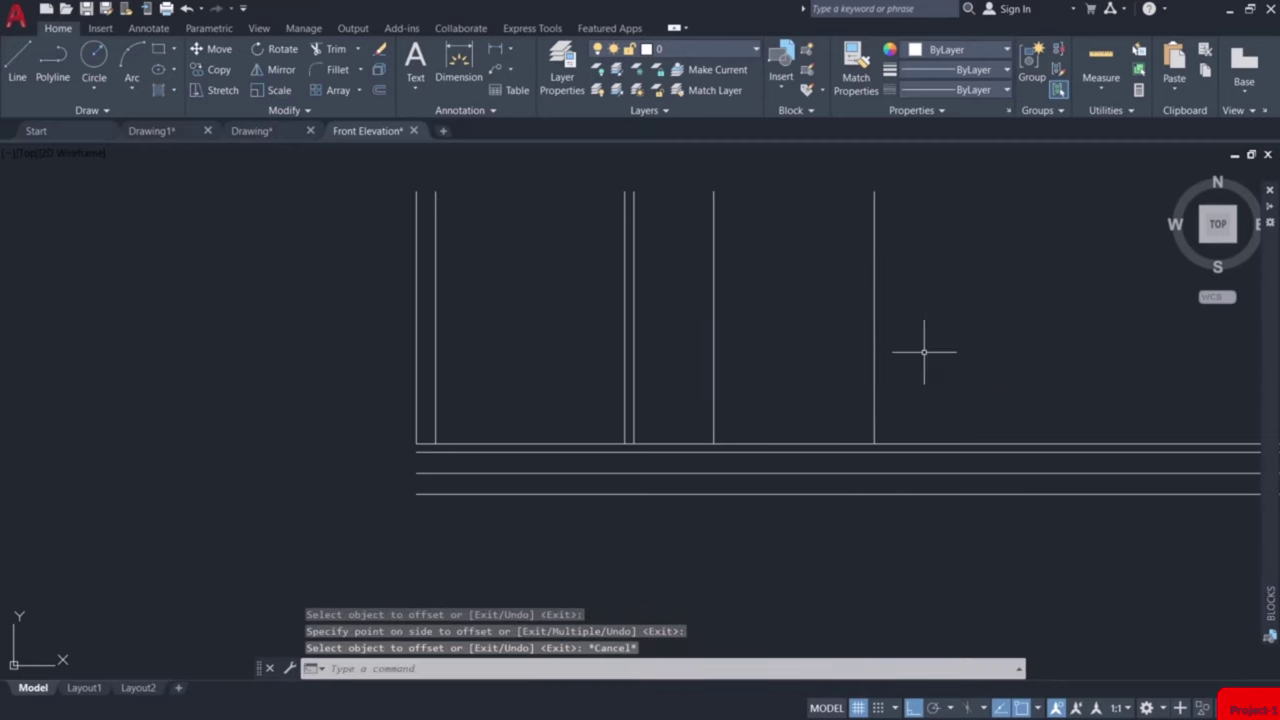
# Delete the 0,95 and 1,91 dimensions from the passage area of the floor plan.
pyautogui.scroll(-4, 923, 353)
pyautogui.moveTo(909, 486); pyautogui.dragTo(768, 203, button='middle')
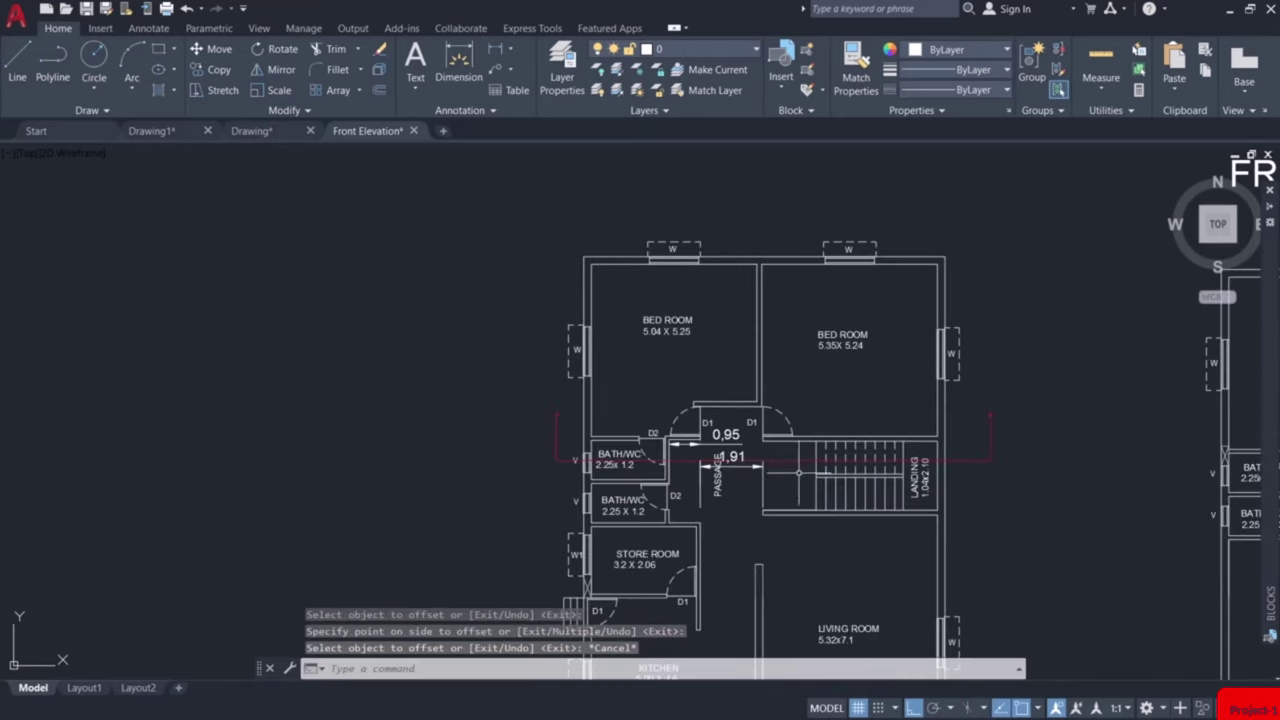
pyautogui.scroll(4, 770, 477)
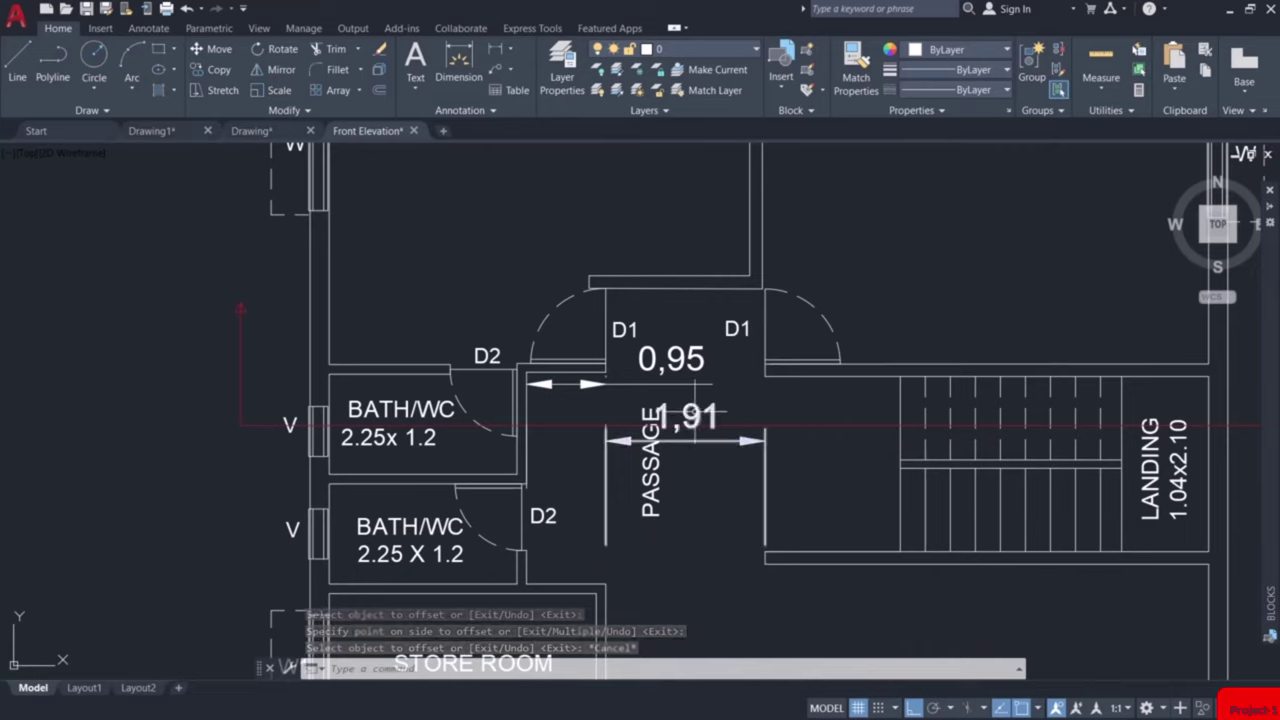
pyautogui.click(700, 410)
pyautogui.click(674, 355)
pyautogui.click(686, 360)
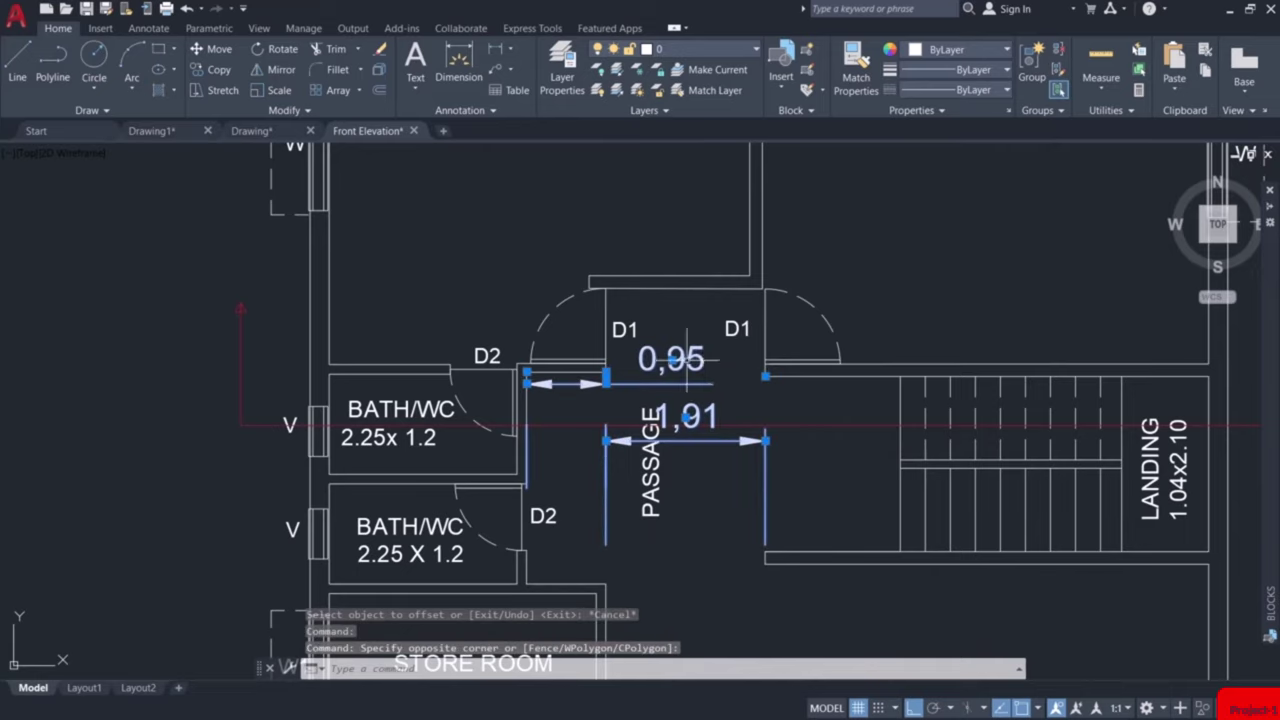
pyautogui.press('Delete')
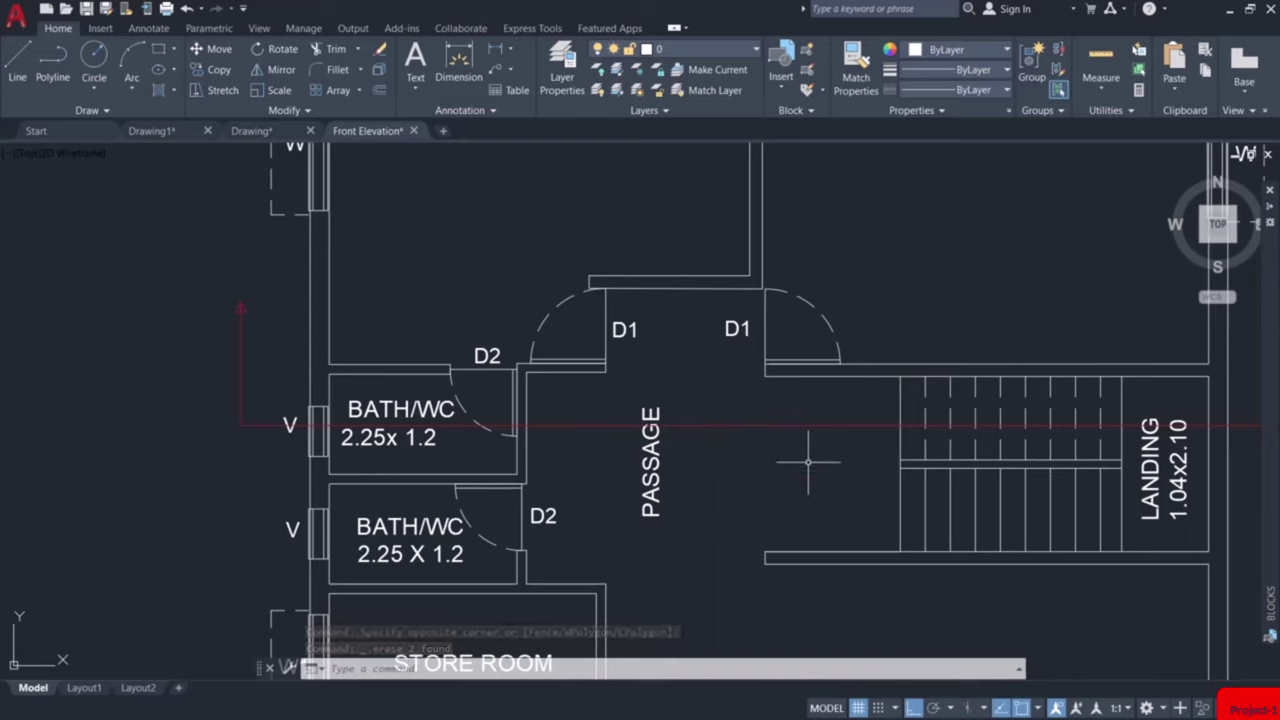
# Draw a vertical line 3 units high from the right end of the section's uppermost floor line.
pyautogui.moveTo(863, 463); pyautogui.dragTo(748, 463, button='middle')
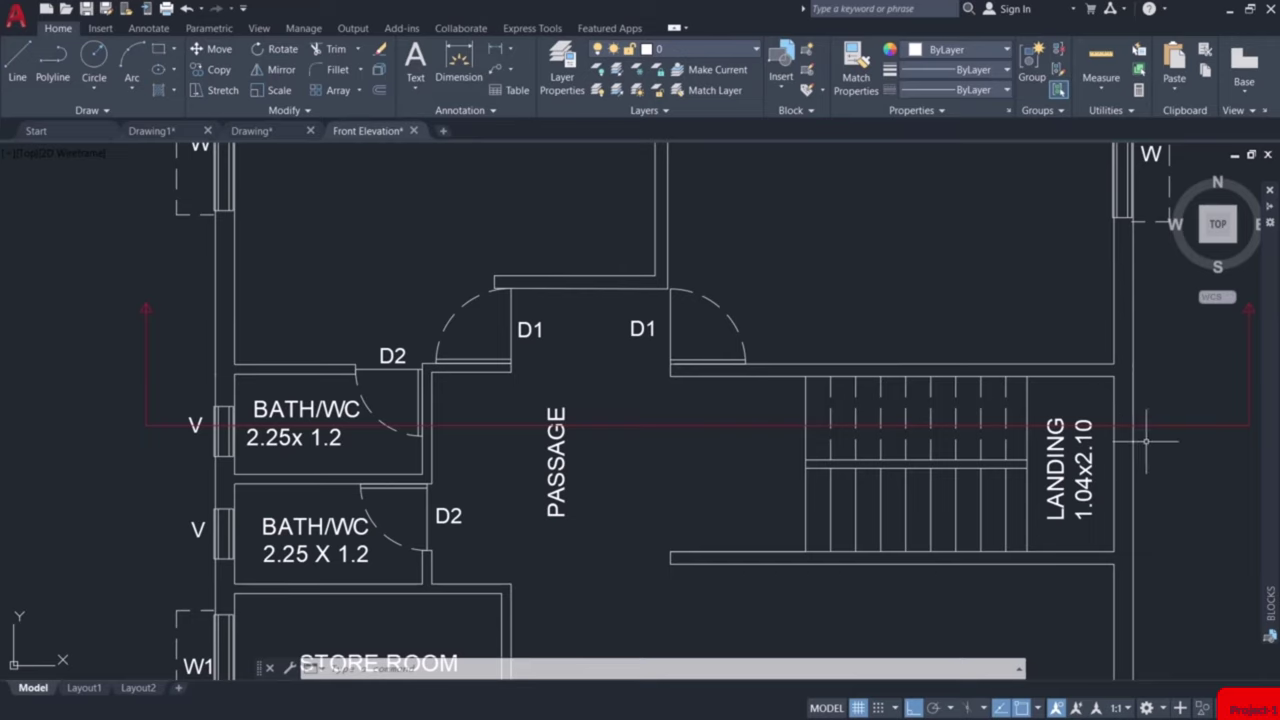
pyautogui.scroll(-6, 1130, 420)
pyautogui.moveTo(1091, 265); pyautogui.dragTo(964, 534, button='middle')
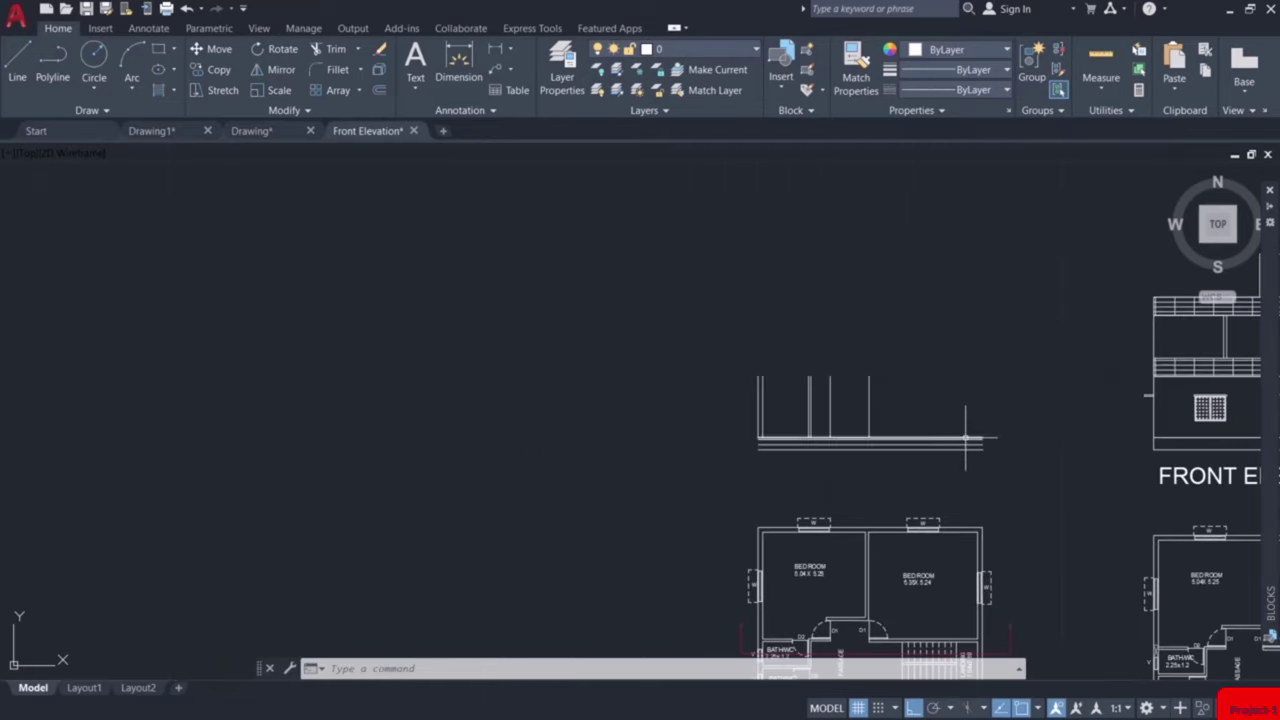
pyautogui.scroll(8, 1006, 436)
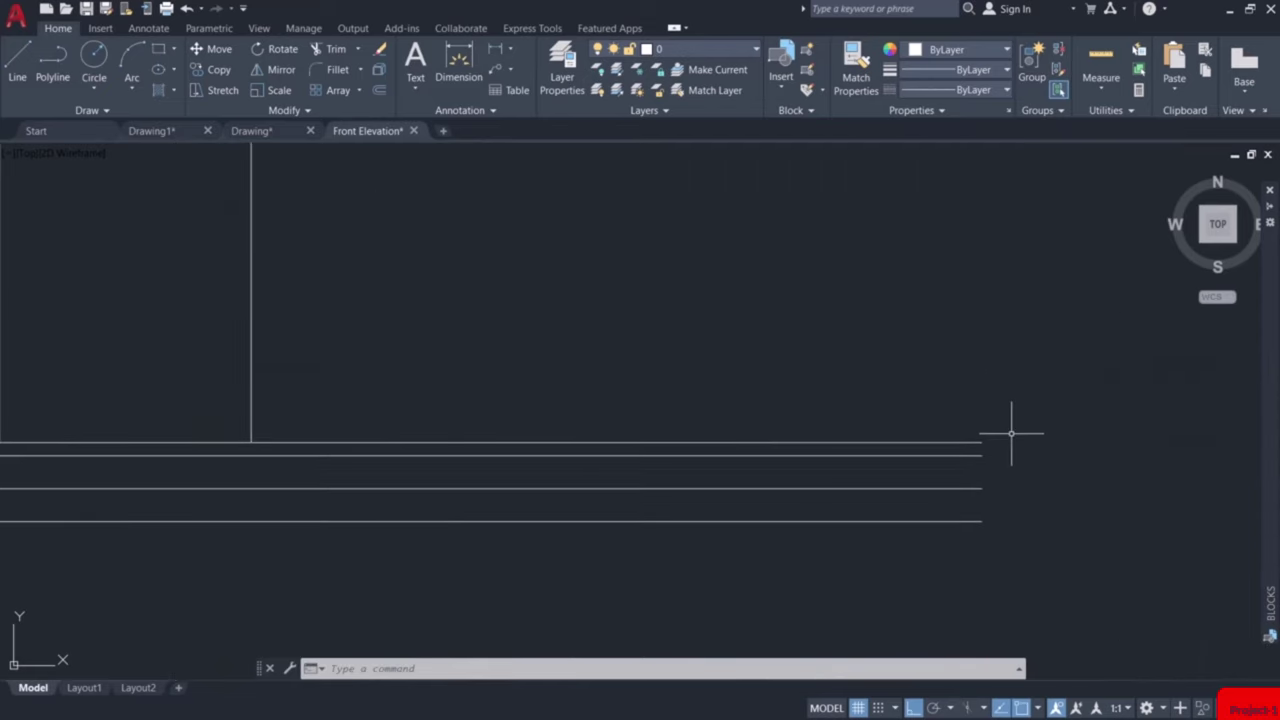
pyautogui.write('l')
pyautogui.press('Return')
pyautogui.click(981, 442)
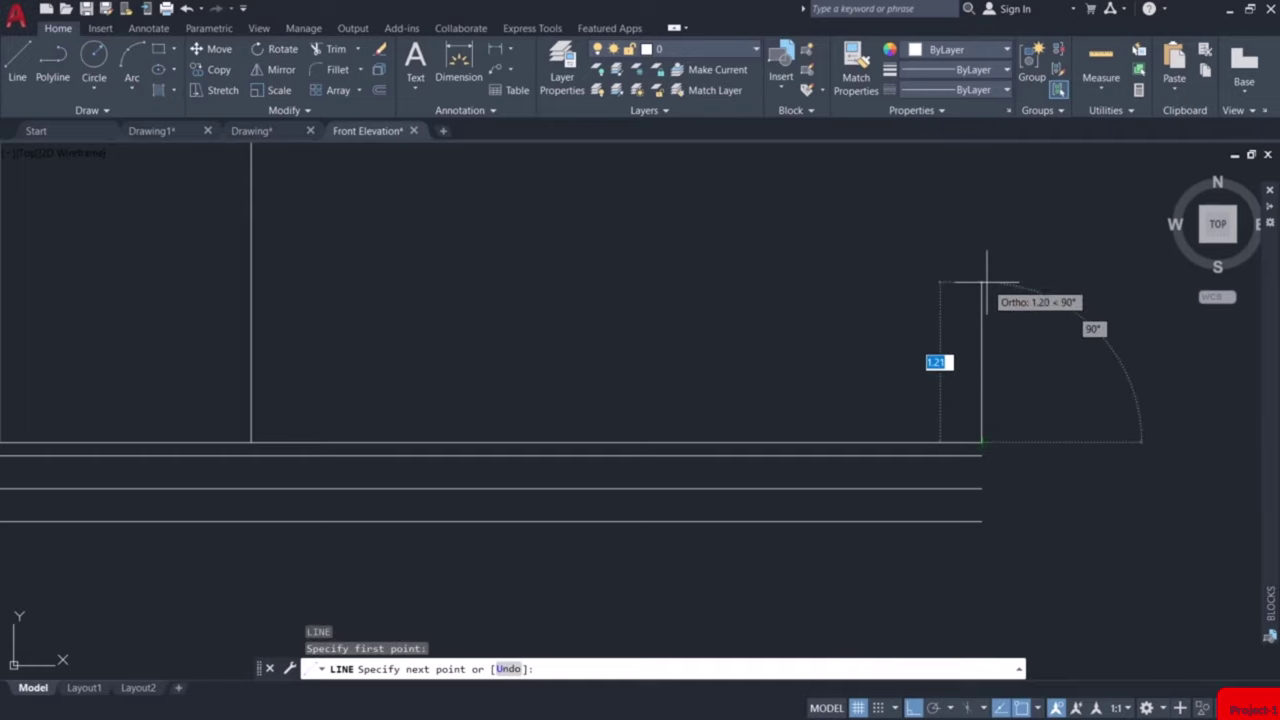
pyautogui.write('3')
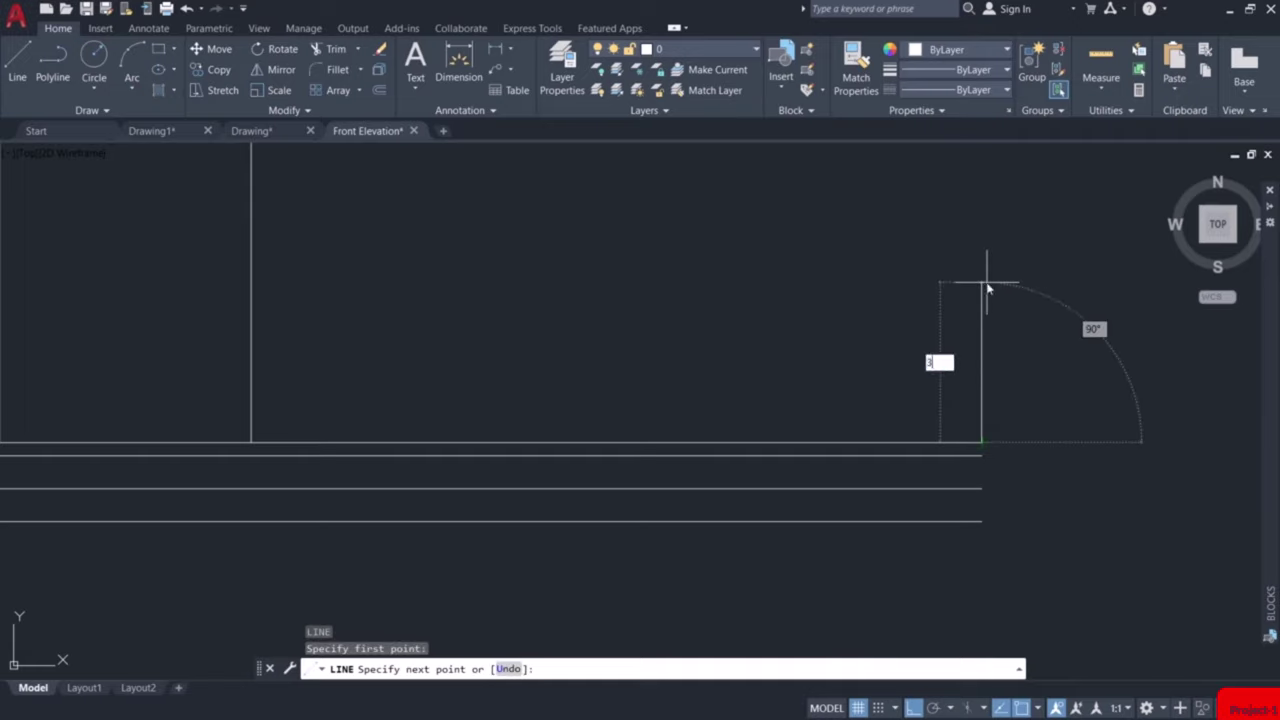
pyautogui.press('Return')
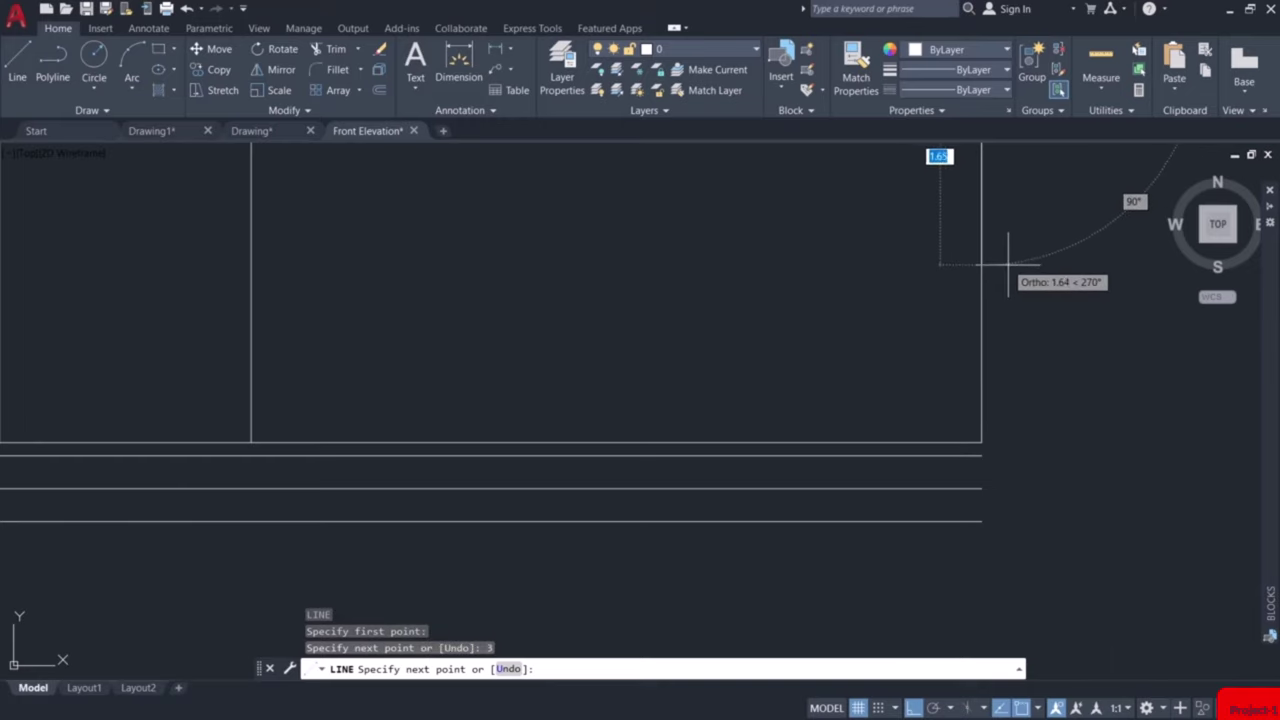
pyautogui.moveTo(1002, 278); pyautogui.dragTo(994, 417, button='middle')
pyautogui.scroll(-2, 997, 415)
pyautogui.press('Escape')
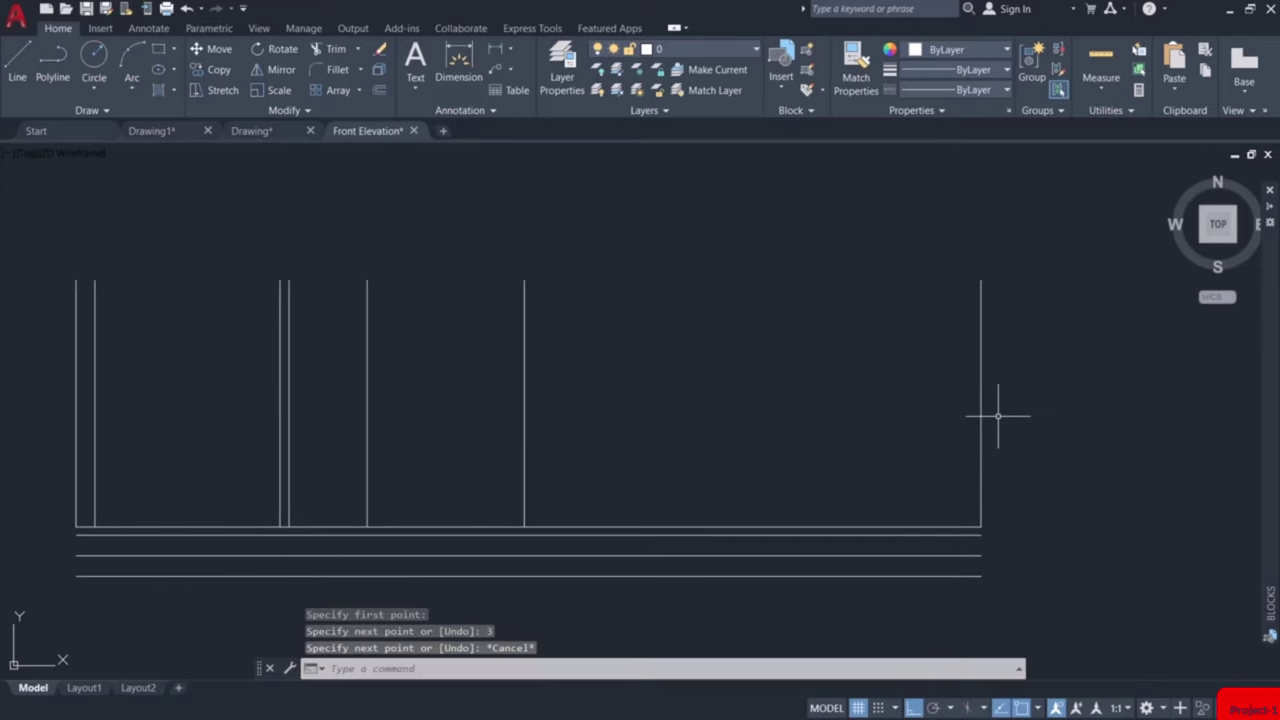
# Offset the section's right outer wall line 0.23 inward to form the wall thickness.
pyautogui.write('o')
pyautogui.press('Return')
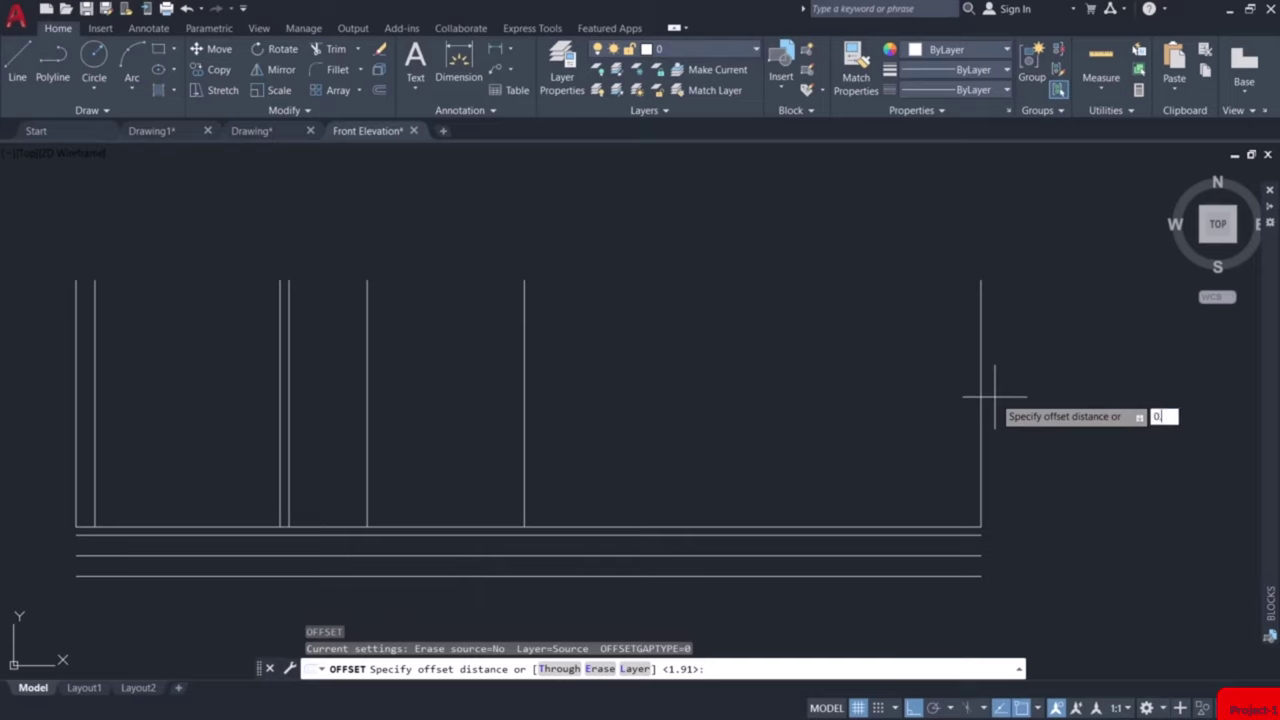
pyautogui.write('0.23')
pyautogui.press('Return')
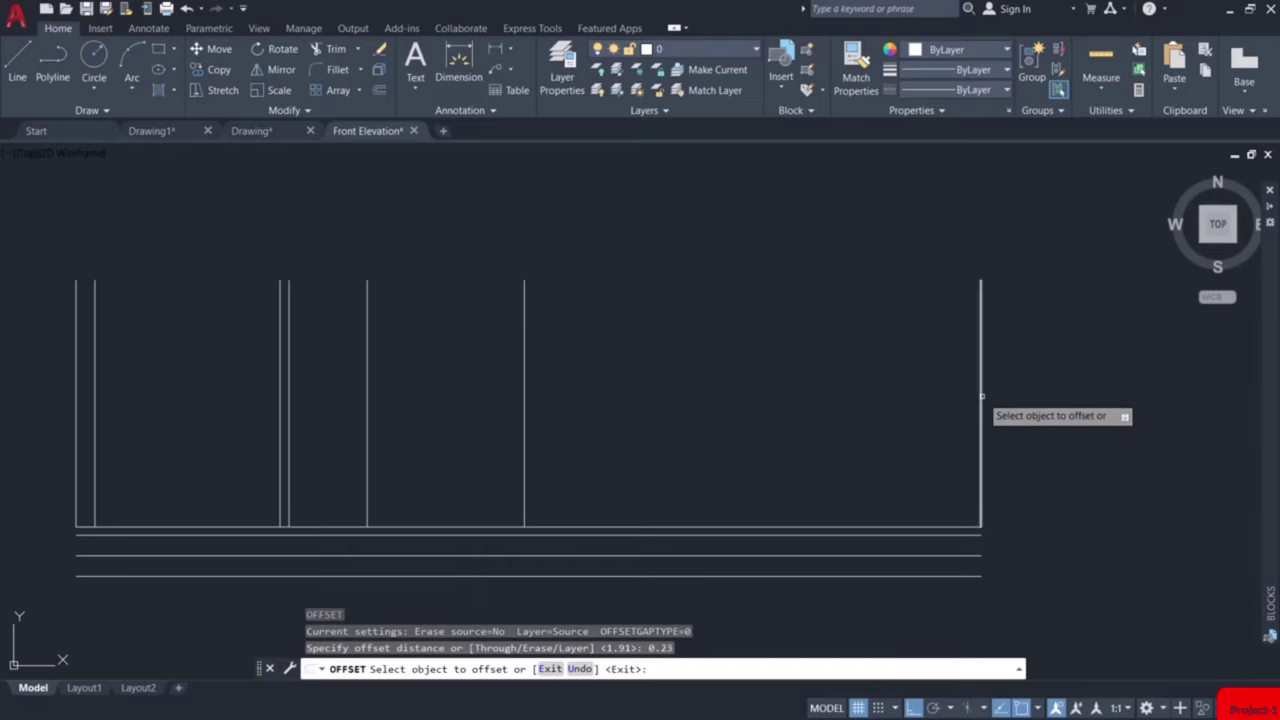
pyautogui.click(981, 398)
pyautogui.click(943, 396)
pyautogui.press('Escape')
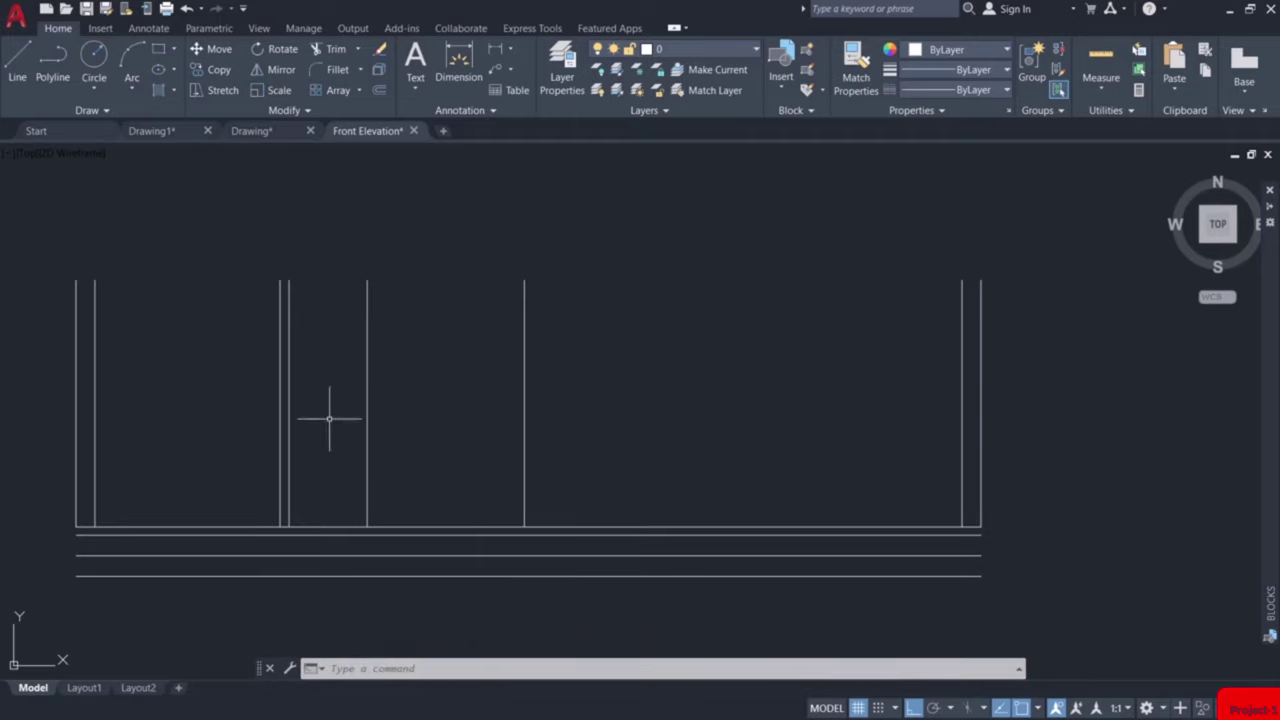
# Add a linear dimension in the floor plan from the wall corner beside the passage to the first stair line.
pyautogui.scroll(-4, 852, 421)
pyautogui.moveTo(835, 517); pyautogui.dragTo(749, 209, button='middle')
pyautogui.scroll(5, 765, 480)
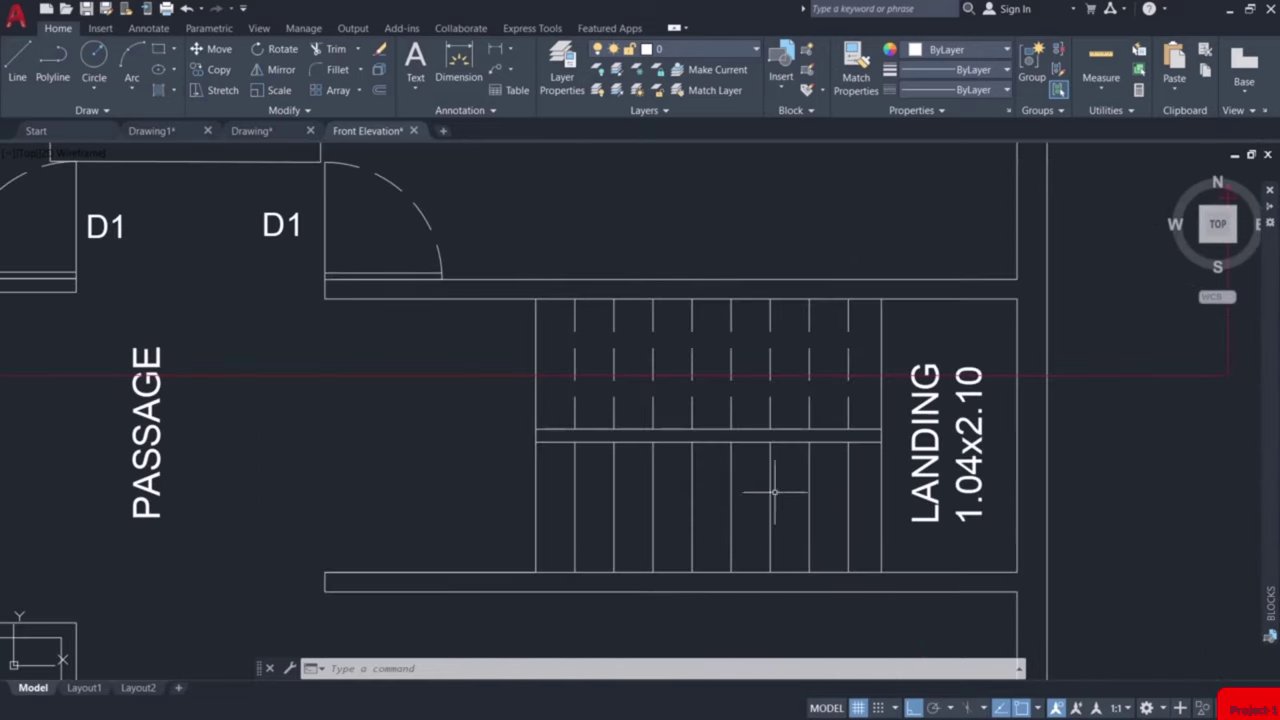
pyautogui.scroll(-5, 850, 410)
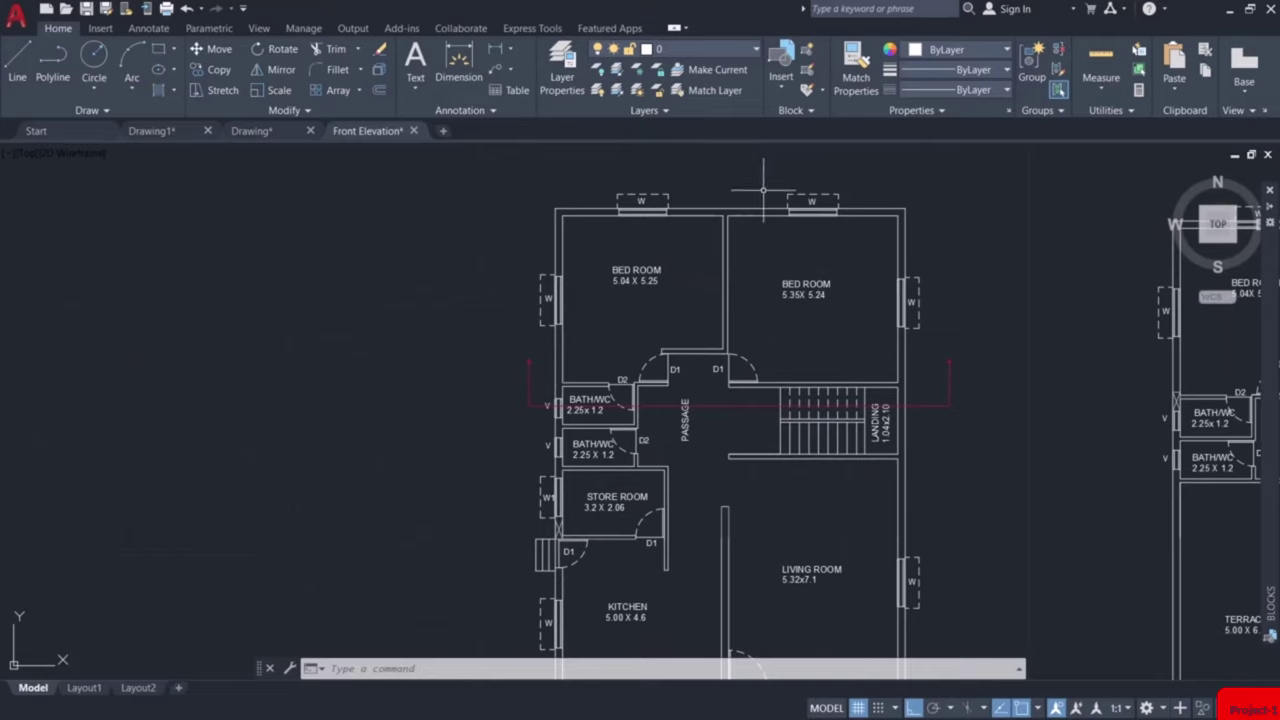
pyautogui.scroll(4, 765, 410)
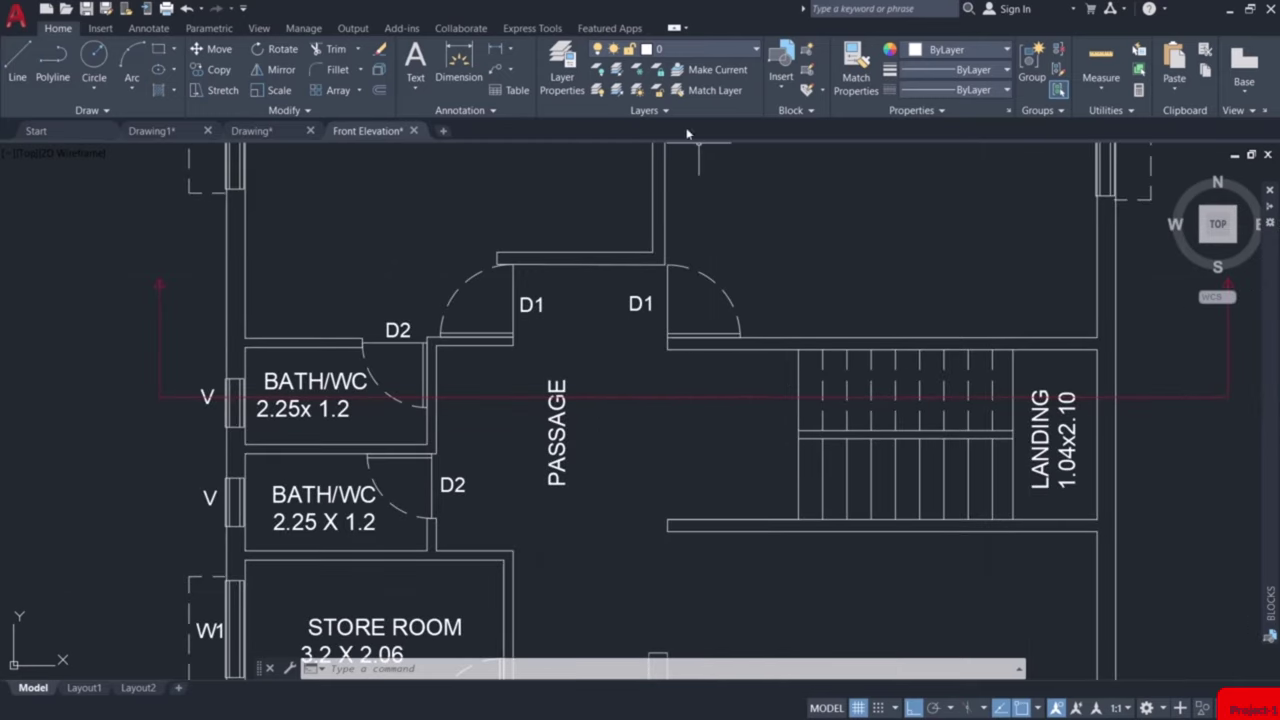
pyautogui.click(494, 48)
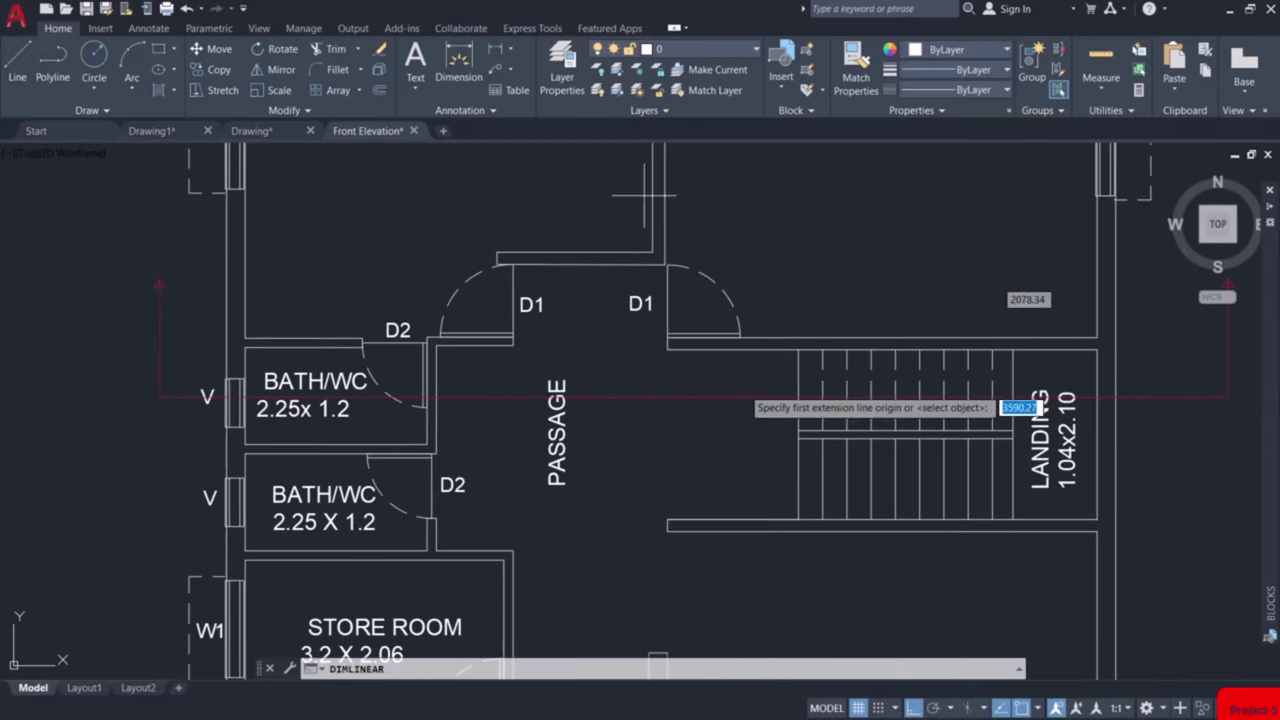
pyautogui.click(668, 350)
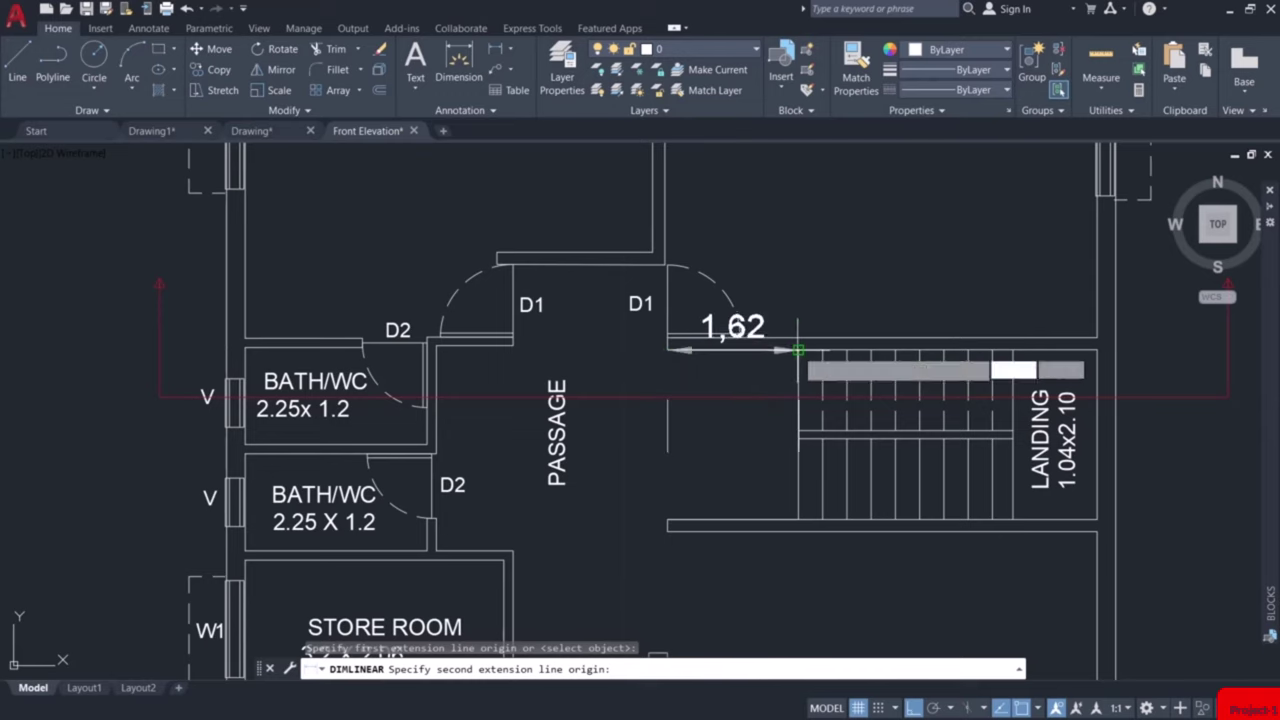
pyautogui.click(798, 350)
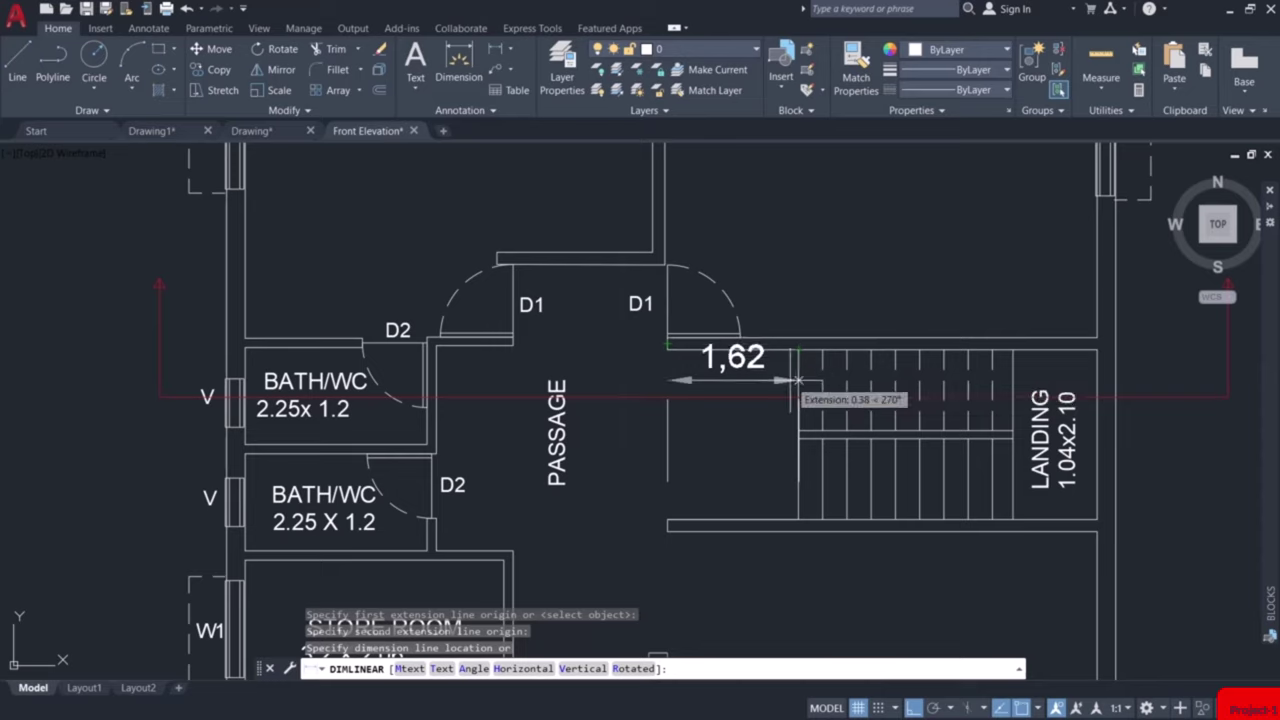
pyautogui.click(776, 388)
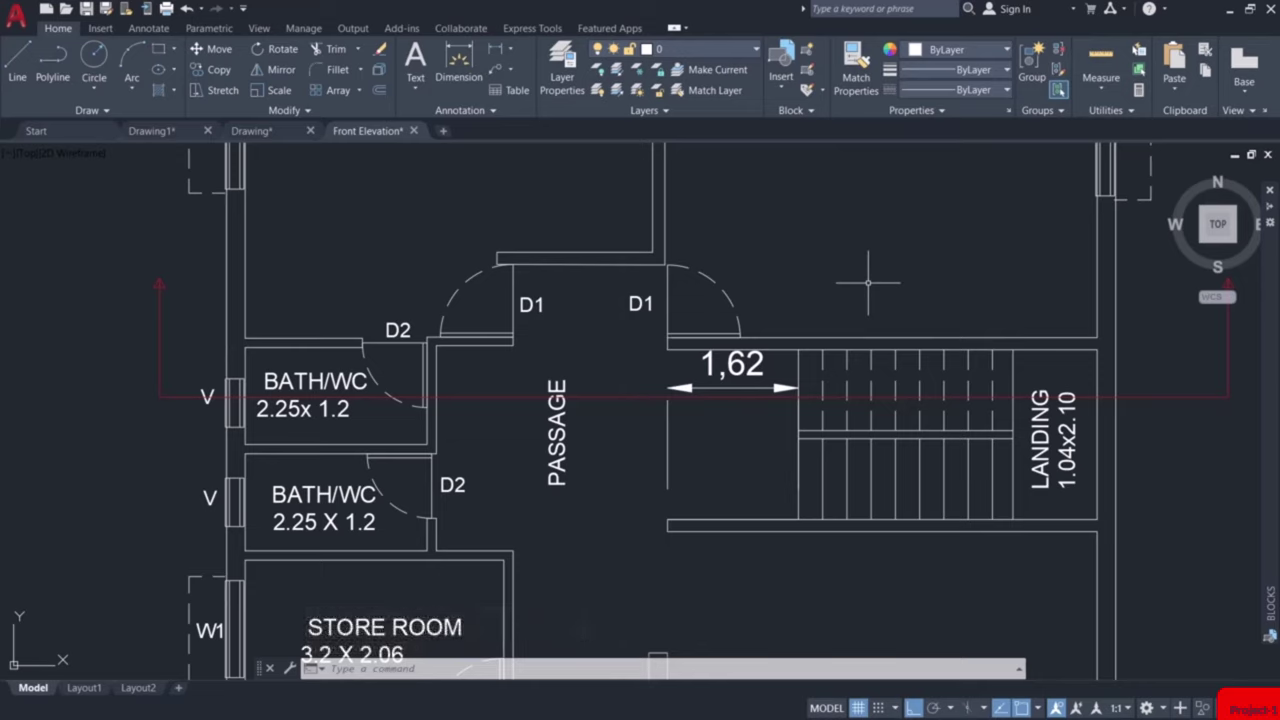
# Draw a 1.62 line along the section's top floor line, starting rightward from the foot of the passage's right-hand line.
pyautogui.scroll(-5, 868, 283)
pyautogui.moveTo(869, 260); pyautogui.dragTo(677, 369, button='middle')
pyautogui.scroll(2, 694, 346)
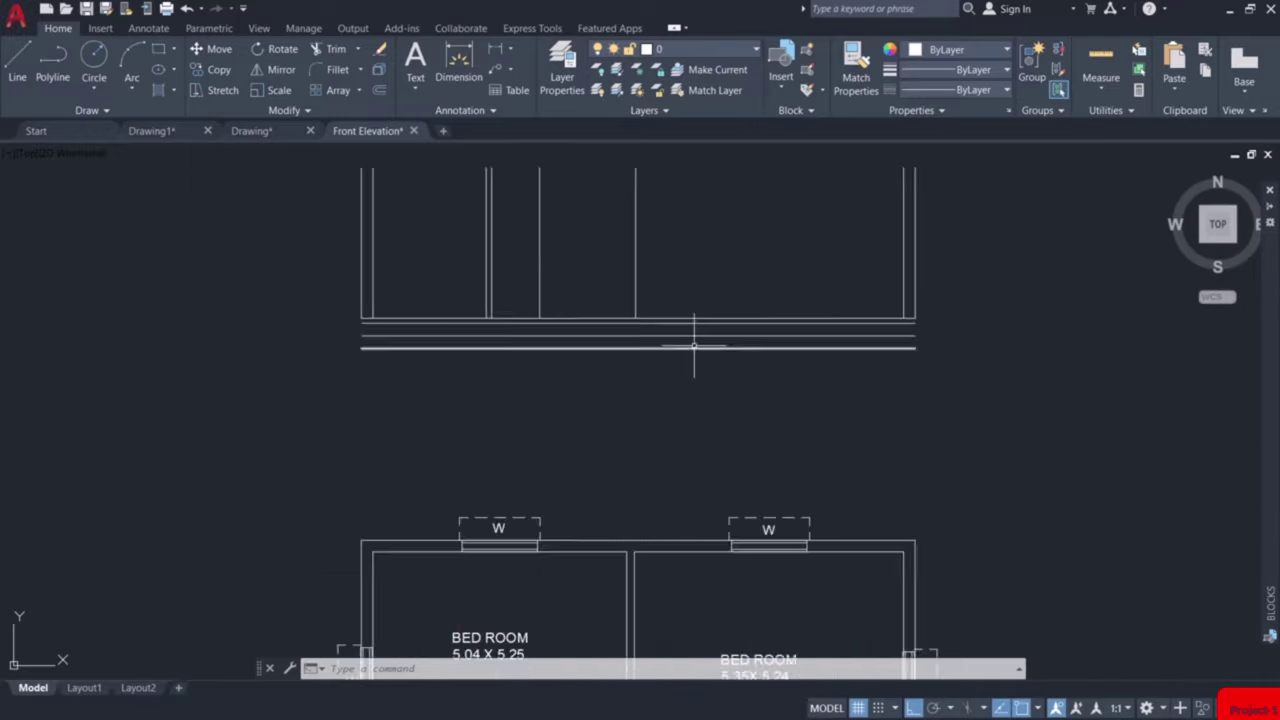
pyautogui.scroll(2, 694, 346)
pyautogui.scroll(4, 594, 429)
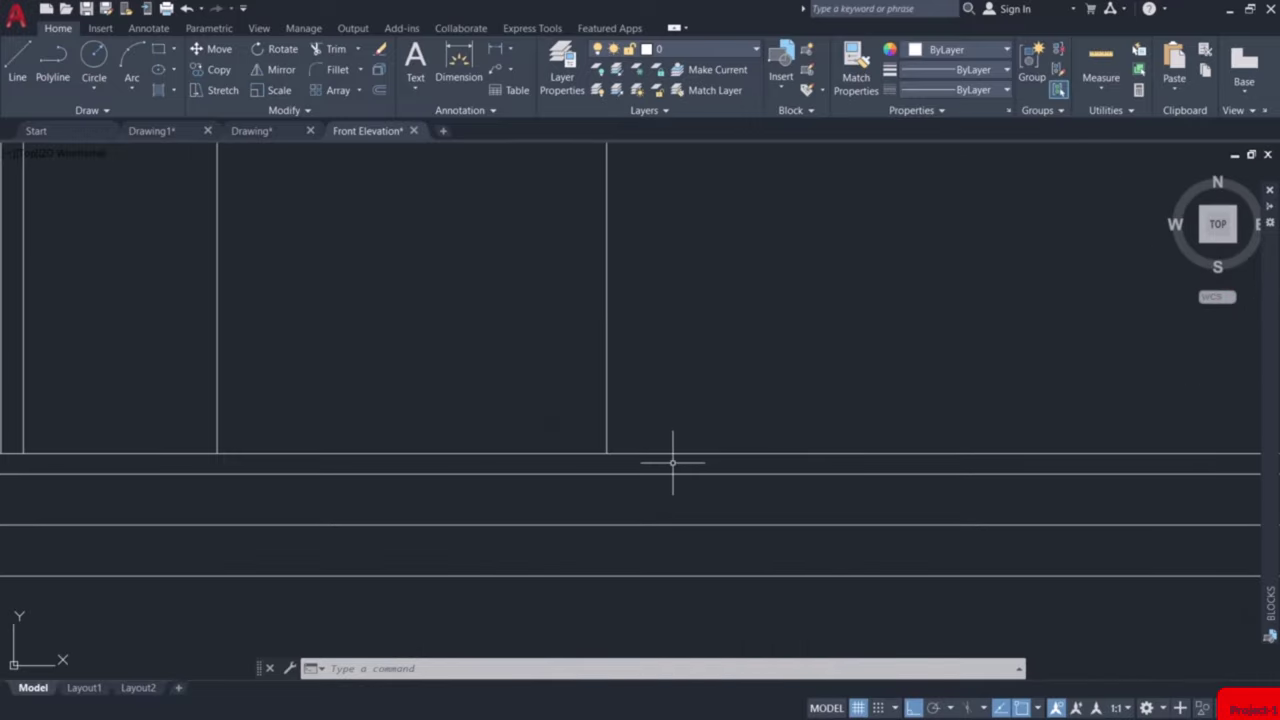
pyautogui.click(458, 62)
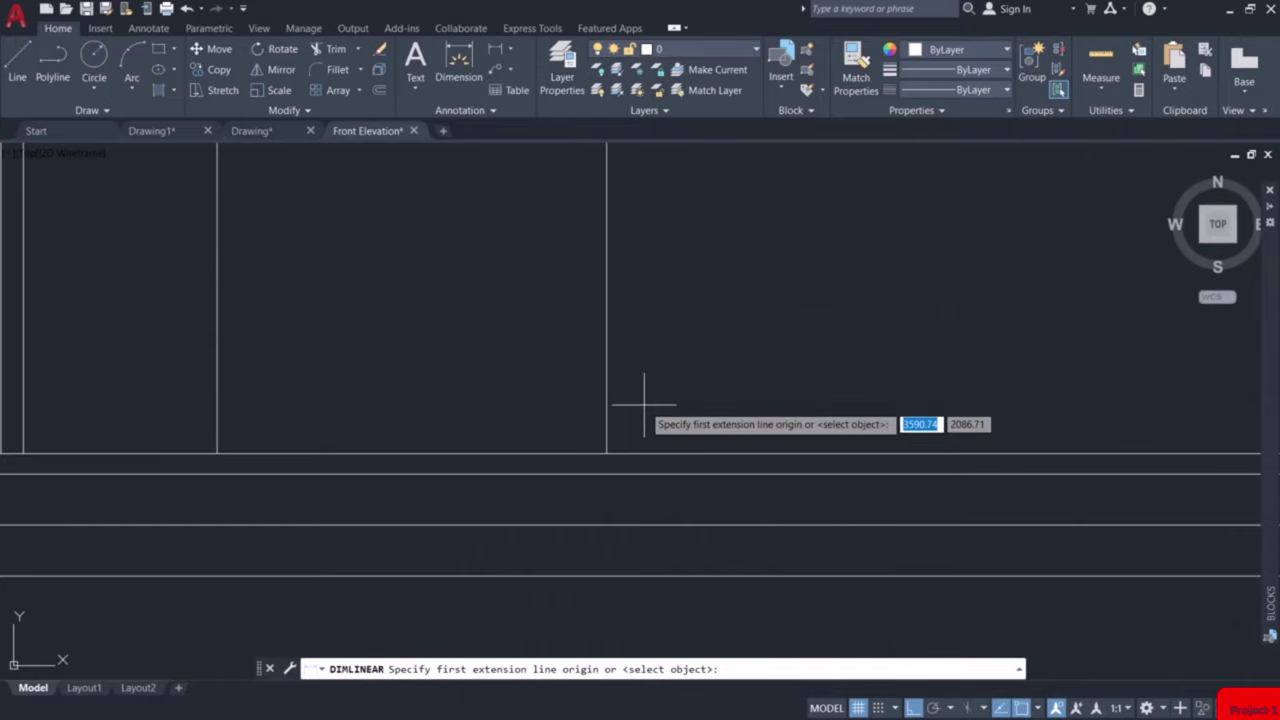
pyautogui.press('Escape')
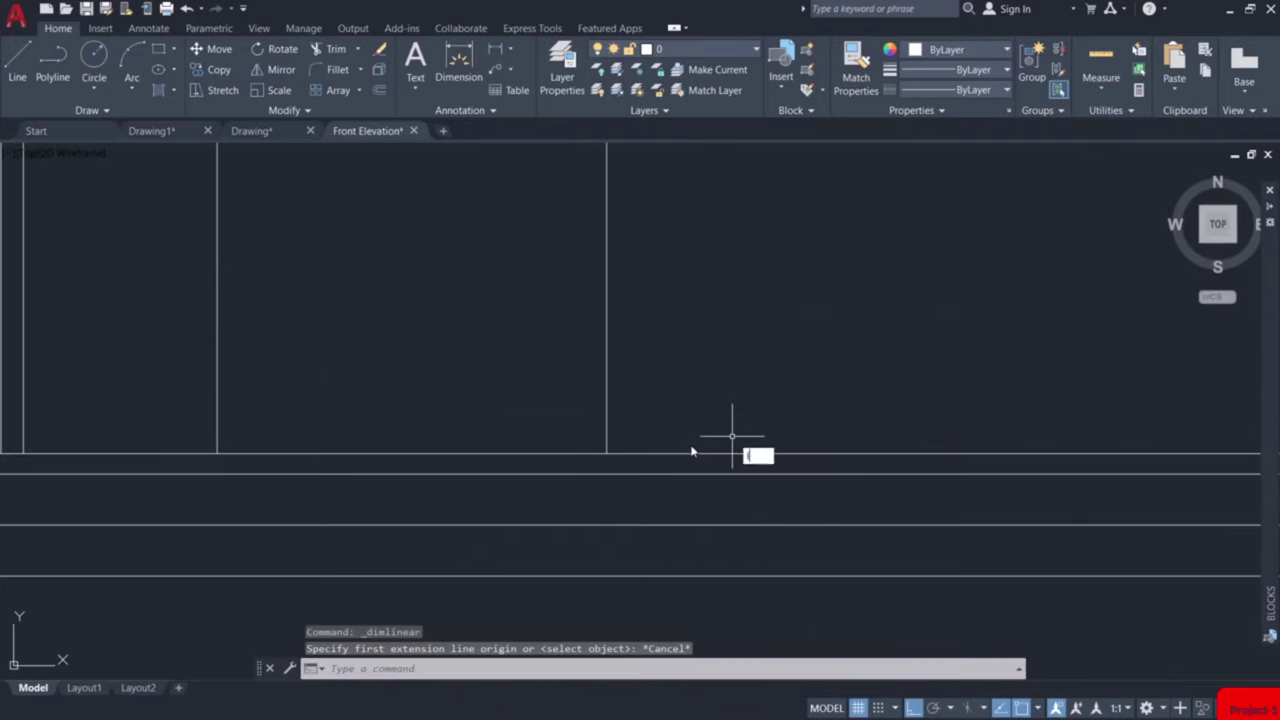
pyautogui.write('l')
pyautogui.press('Return')
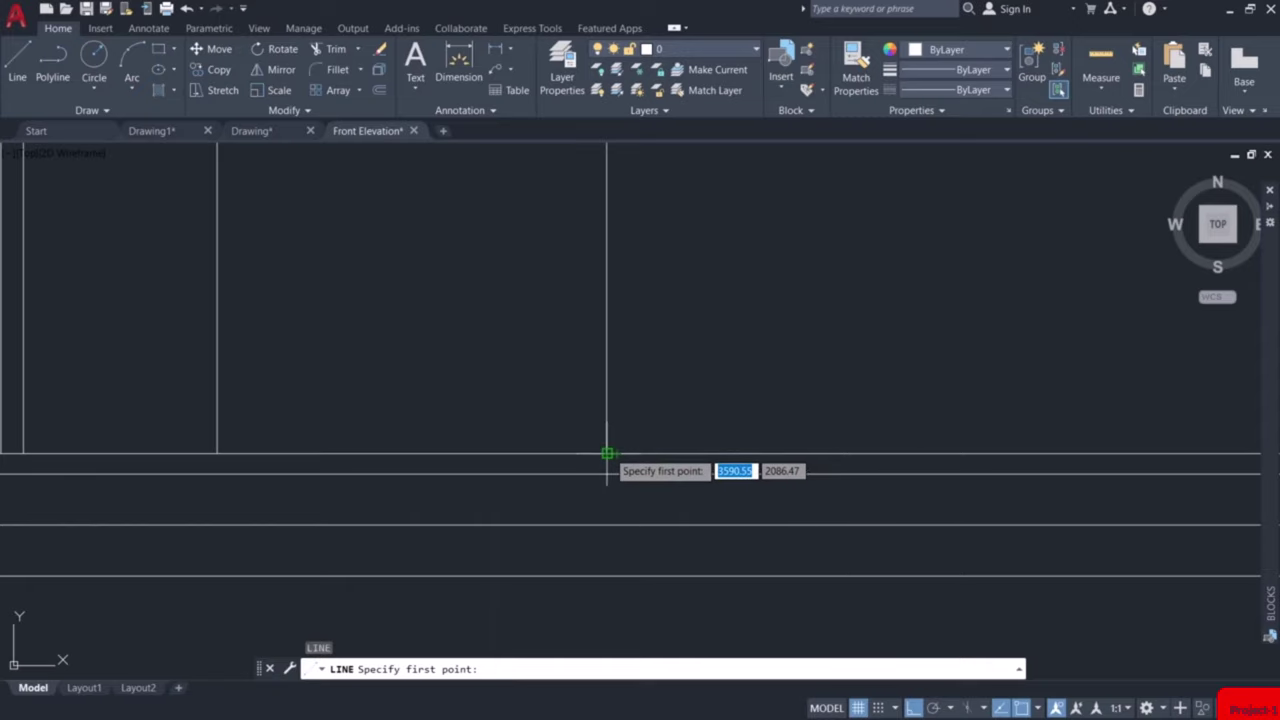
pyautogui.click(606, 453)
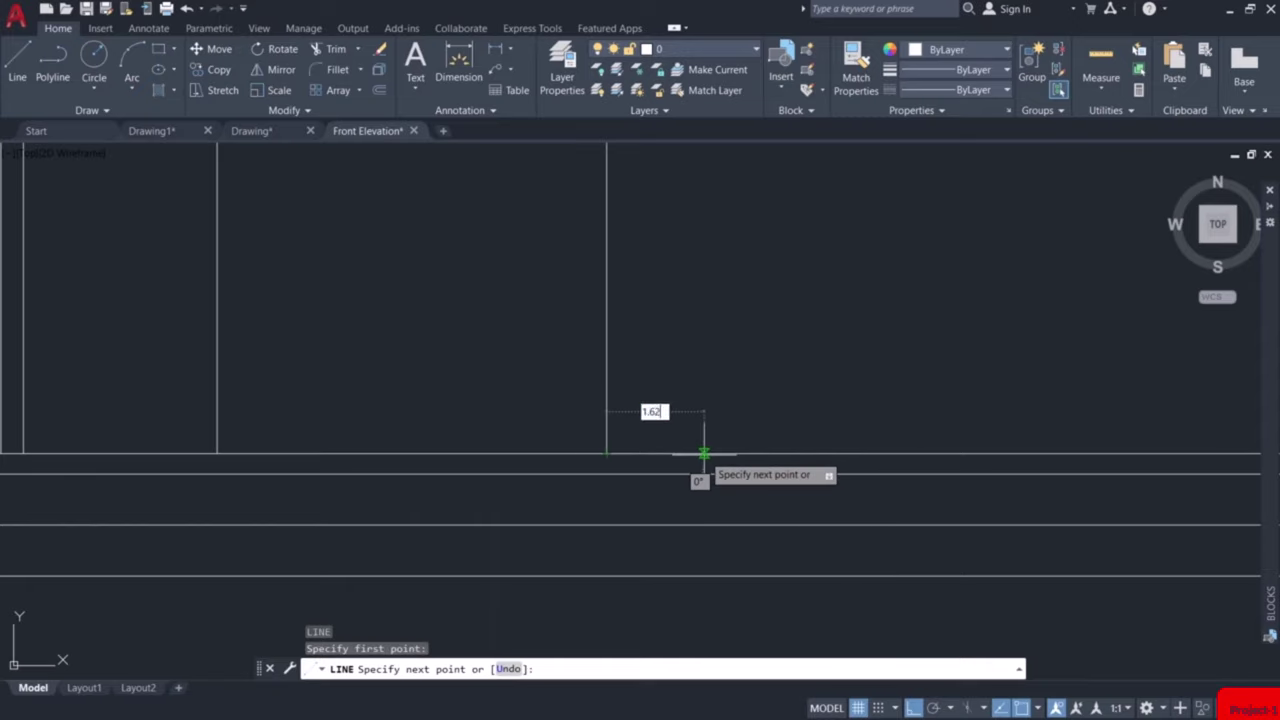
pyautogui.press('Return')
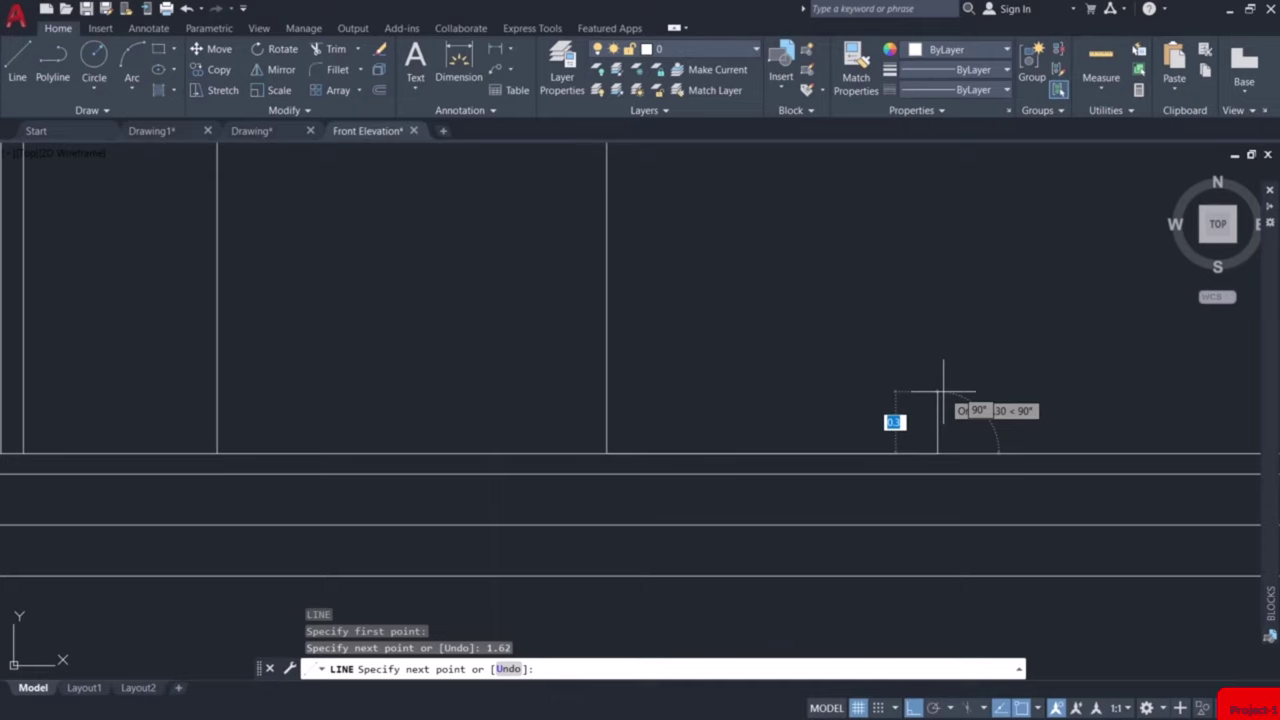
# Continue the line with a 0.15 riser upward and a 0.3 tread to the right for the first stair step.
pyautogui.write('0')
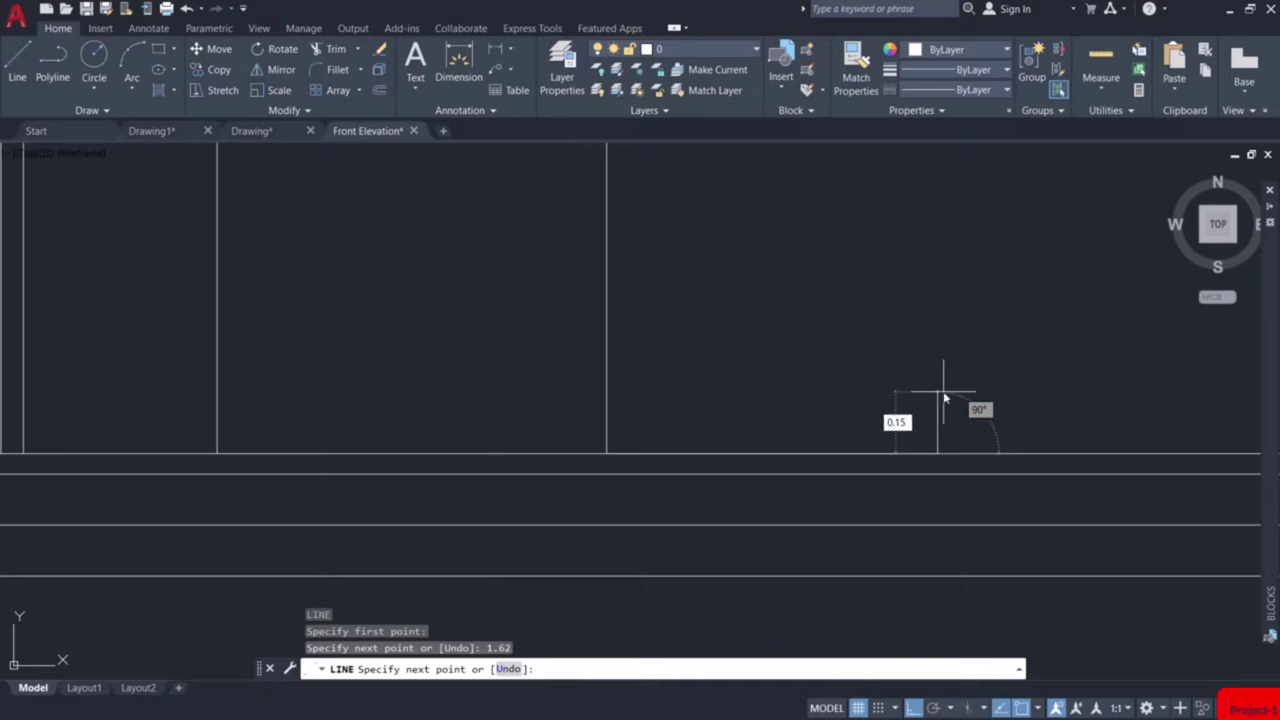
pyautogui.press('Return')
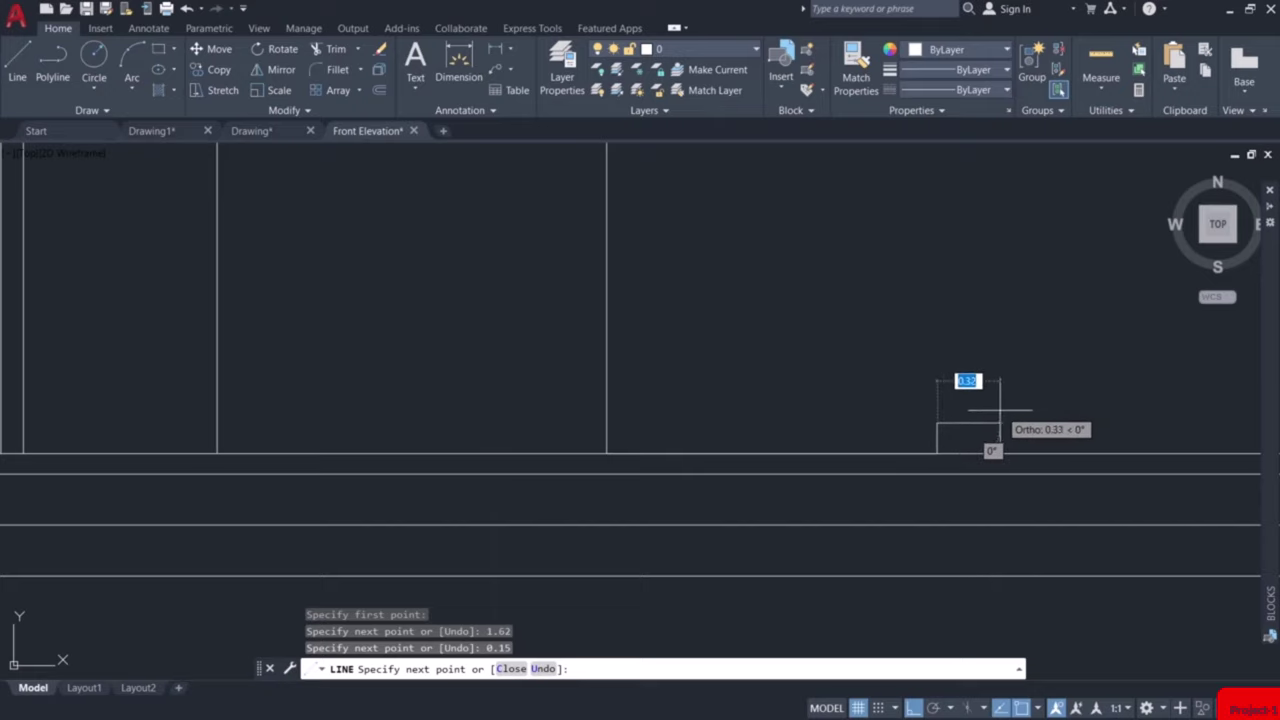
pyautogui.write('0')
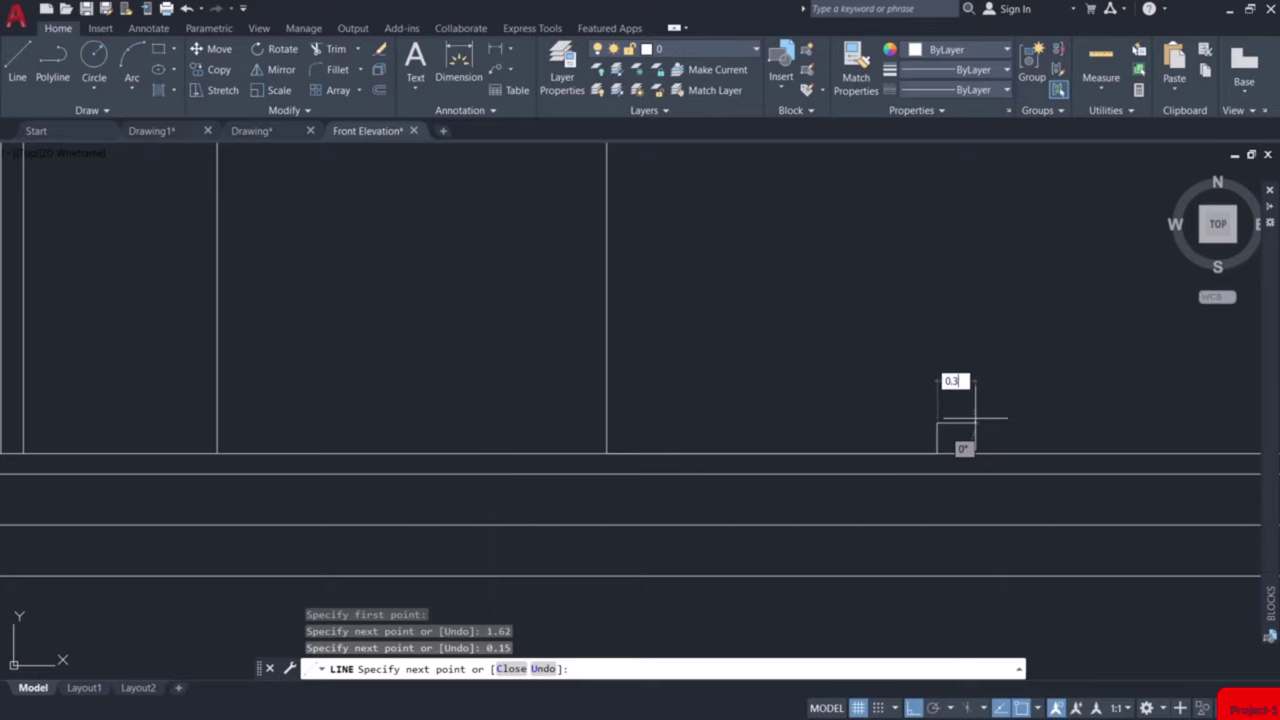
pyautogui.press('Return')
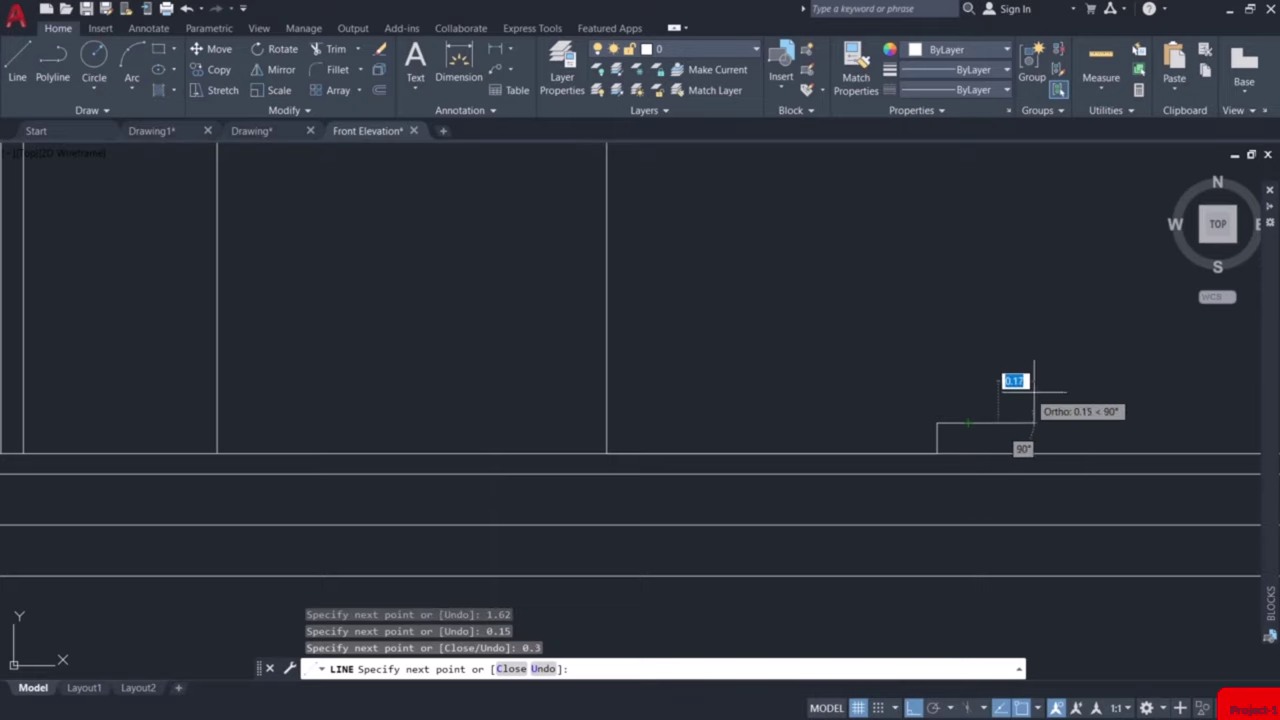
pyautogui.press('Escape')
# Copy the first stair step's riser and tread nine times end to end, from the riser's foot, to form a ten-step rising flight.
pyautogui.scroll(2, 1015, 405)
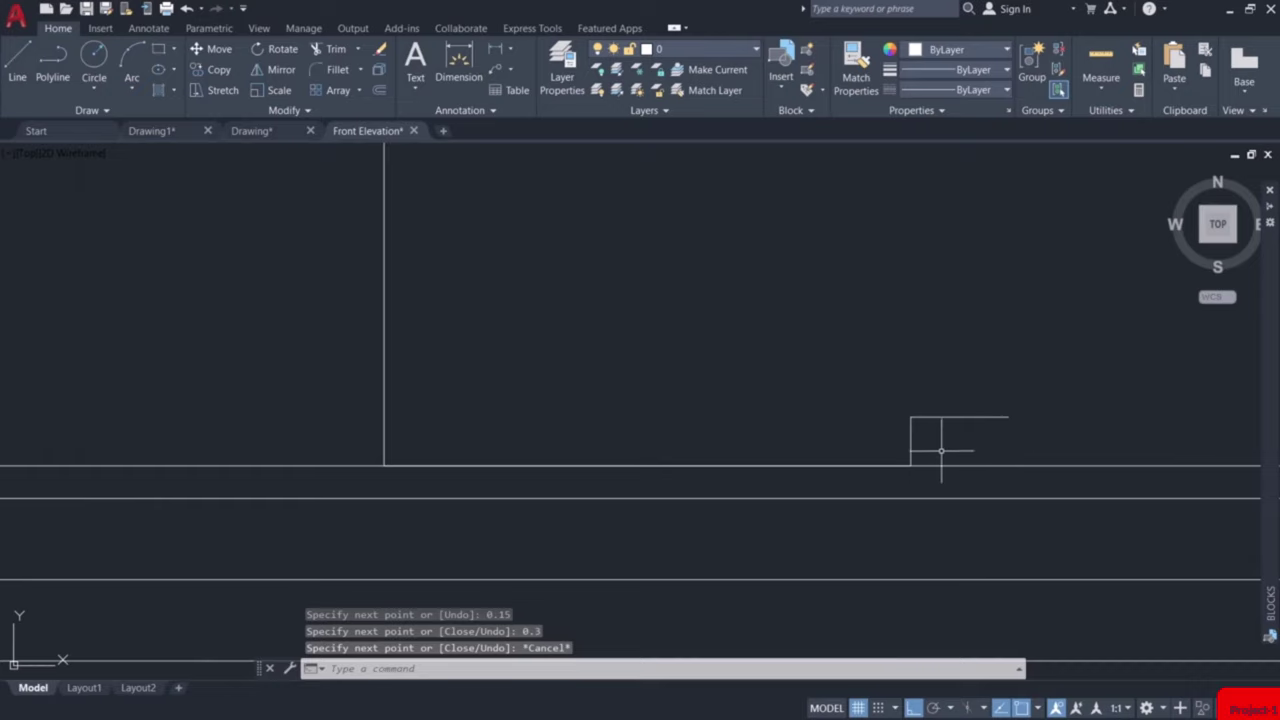
pyautogui.click(211, 71)
pyautogui.click(980, 391)
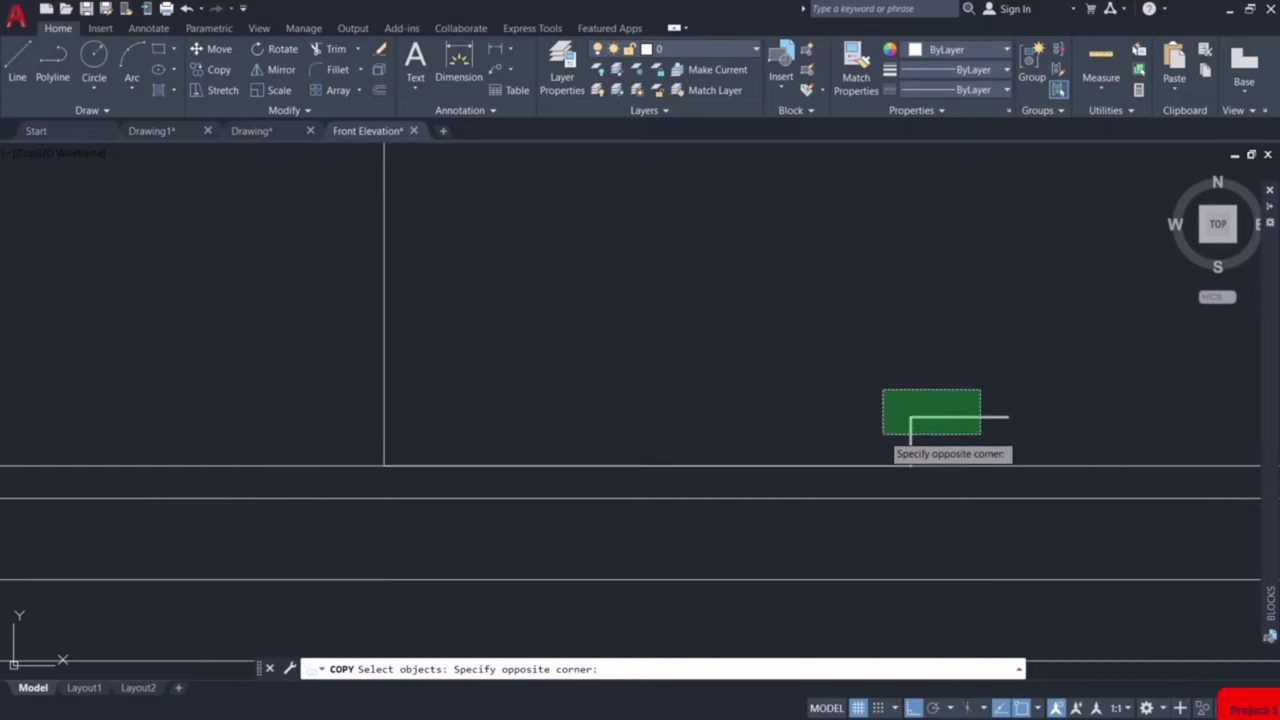
pyautogui.click(882, 436)
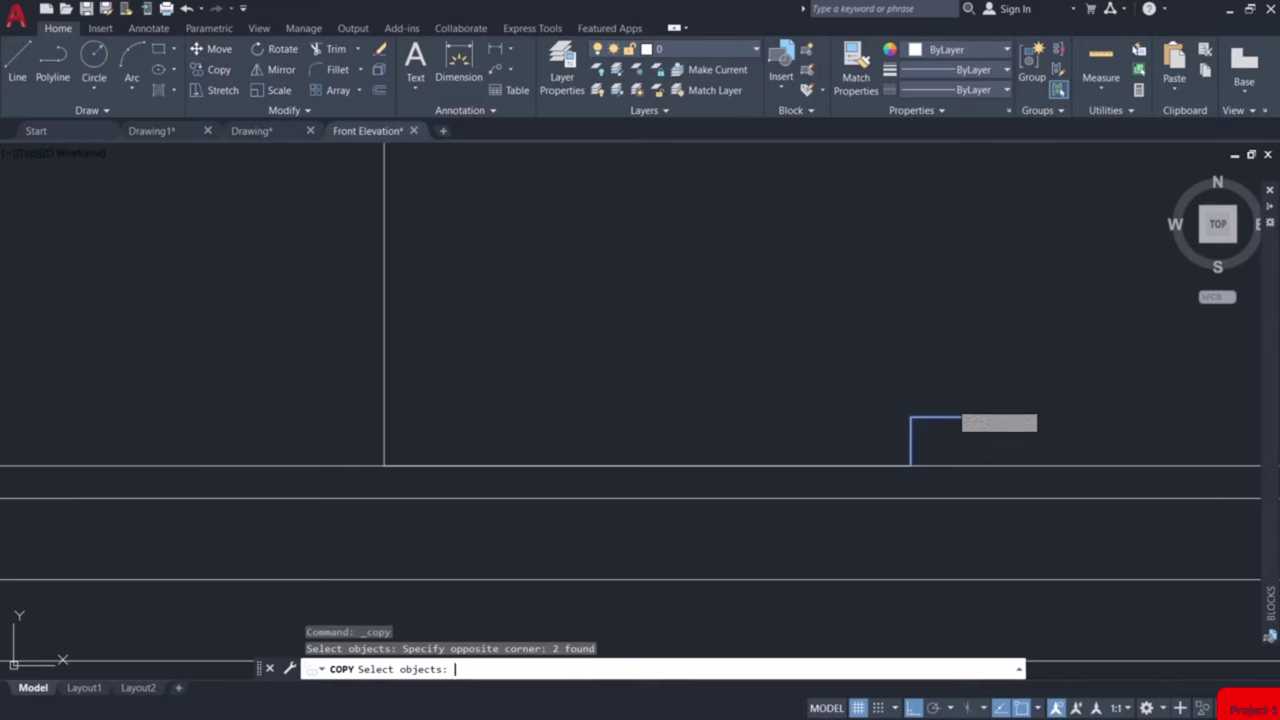
pyautogui.press('Return')
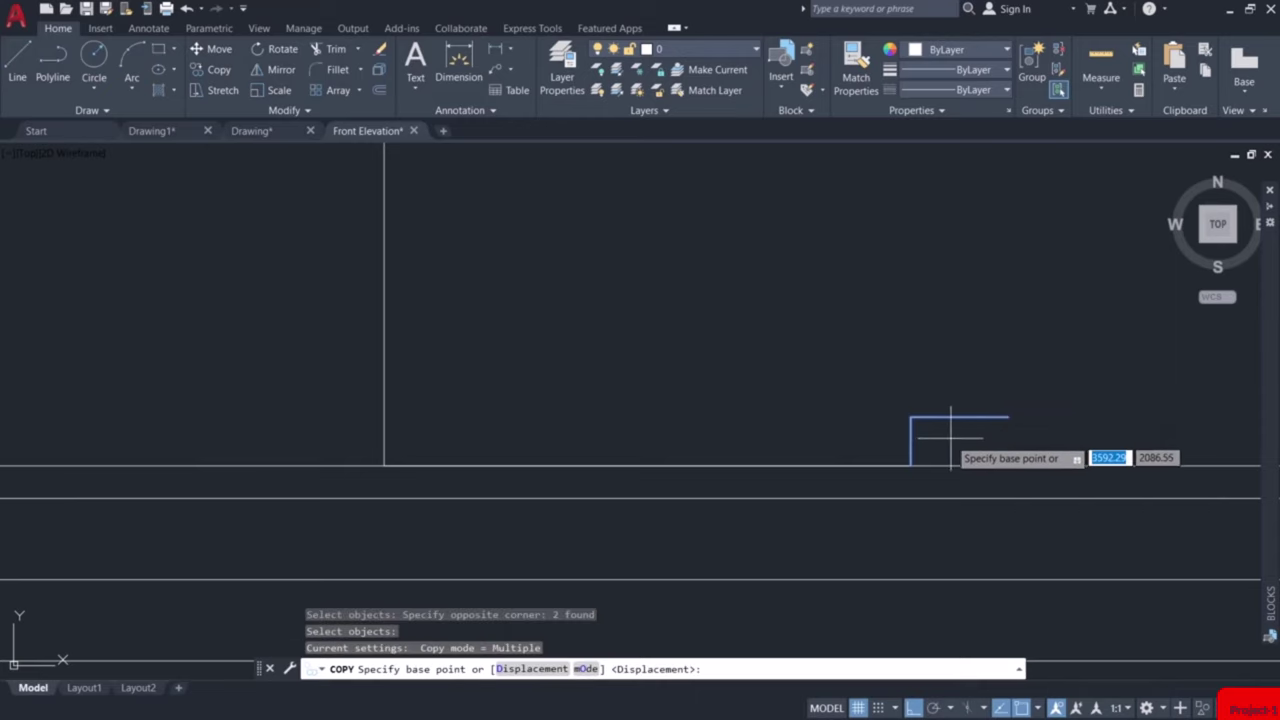
pyautogui.click(910, 465)
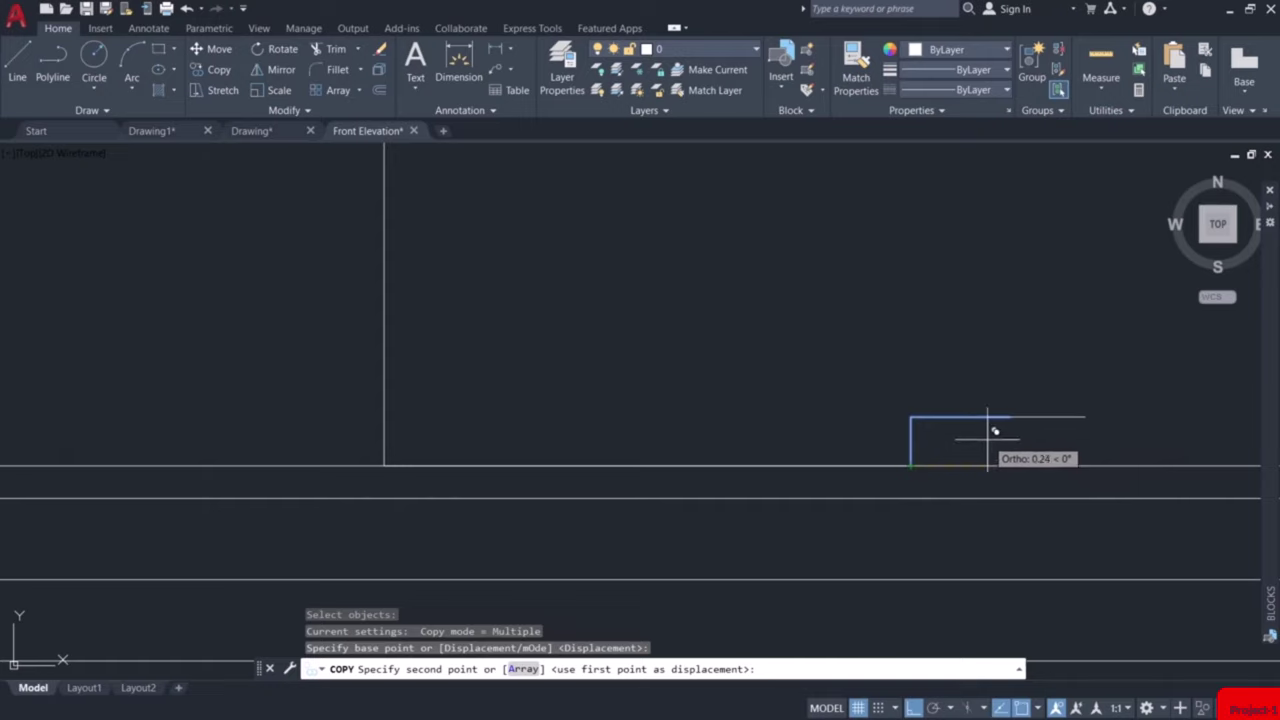
pyautogui.press('F8')
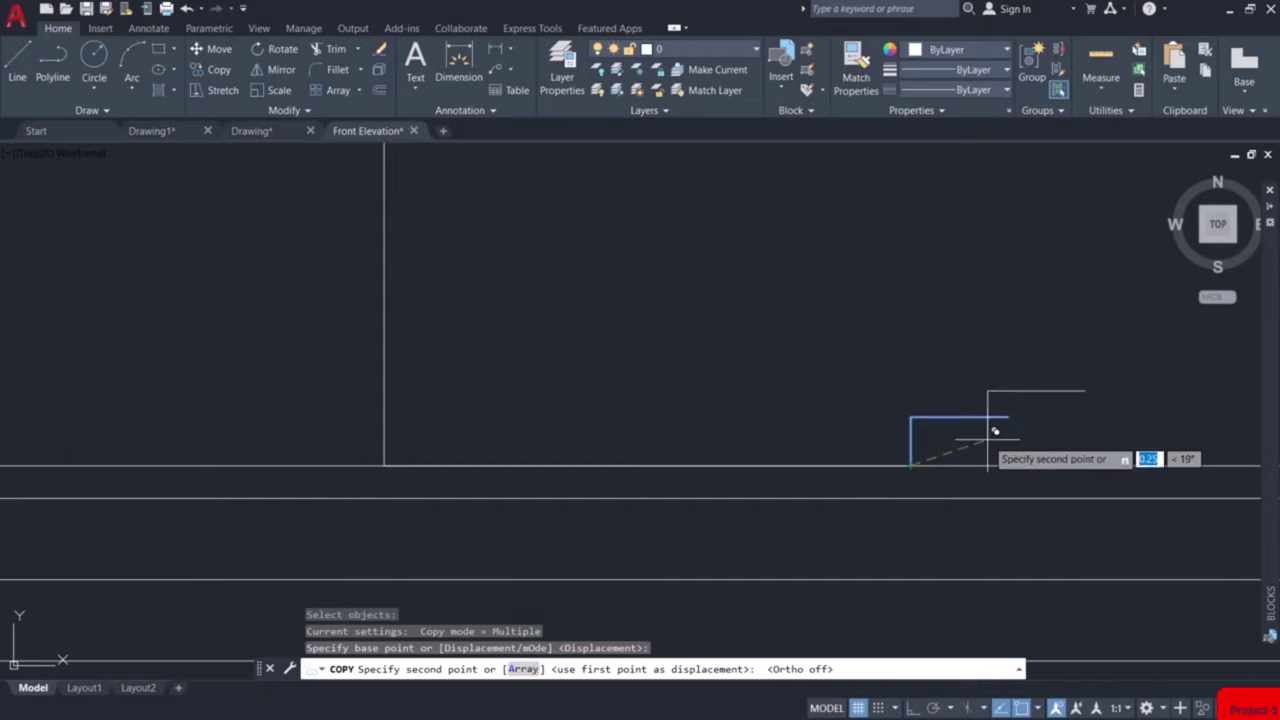
pyautogui.moveTo(1010, 432); pyautogui.dragTo(830, 468, button='middle')
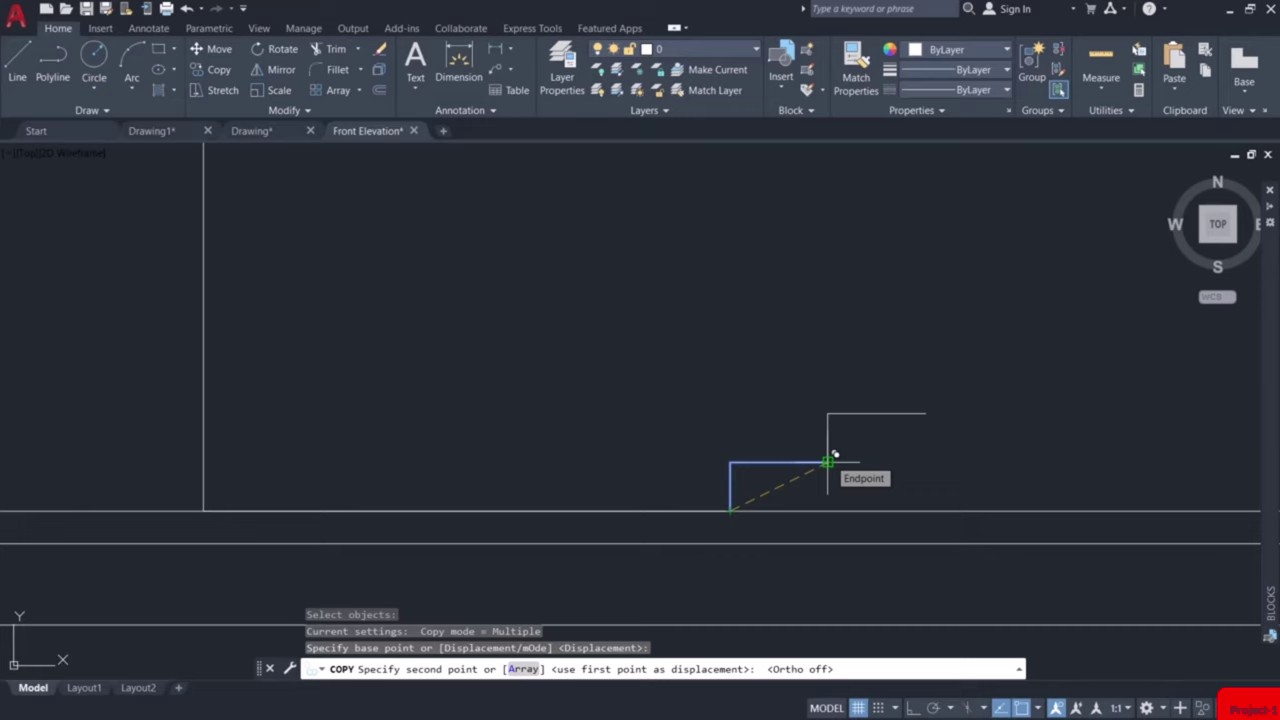
pyautogui.click(828, 462)
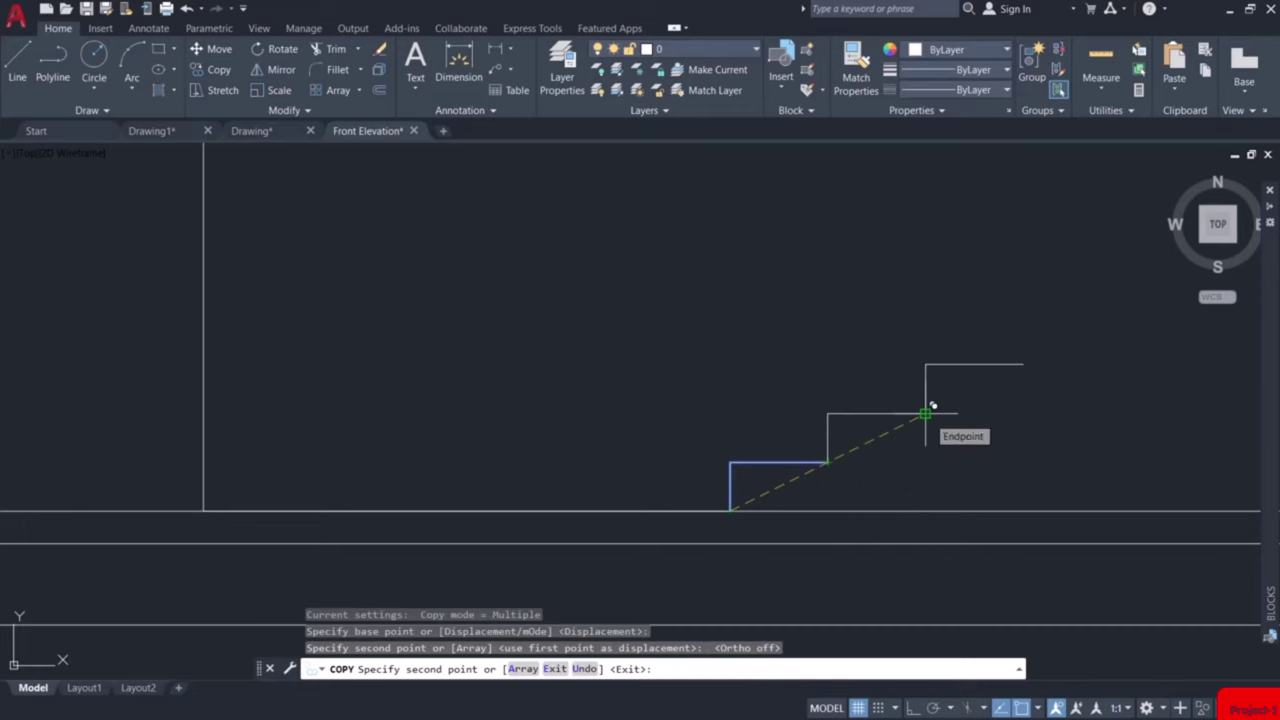
pyautogui.click(925, 412)
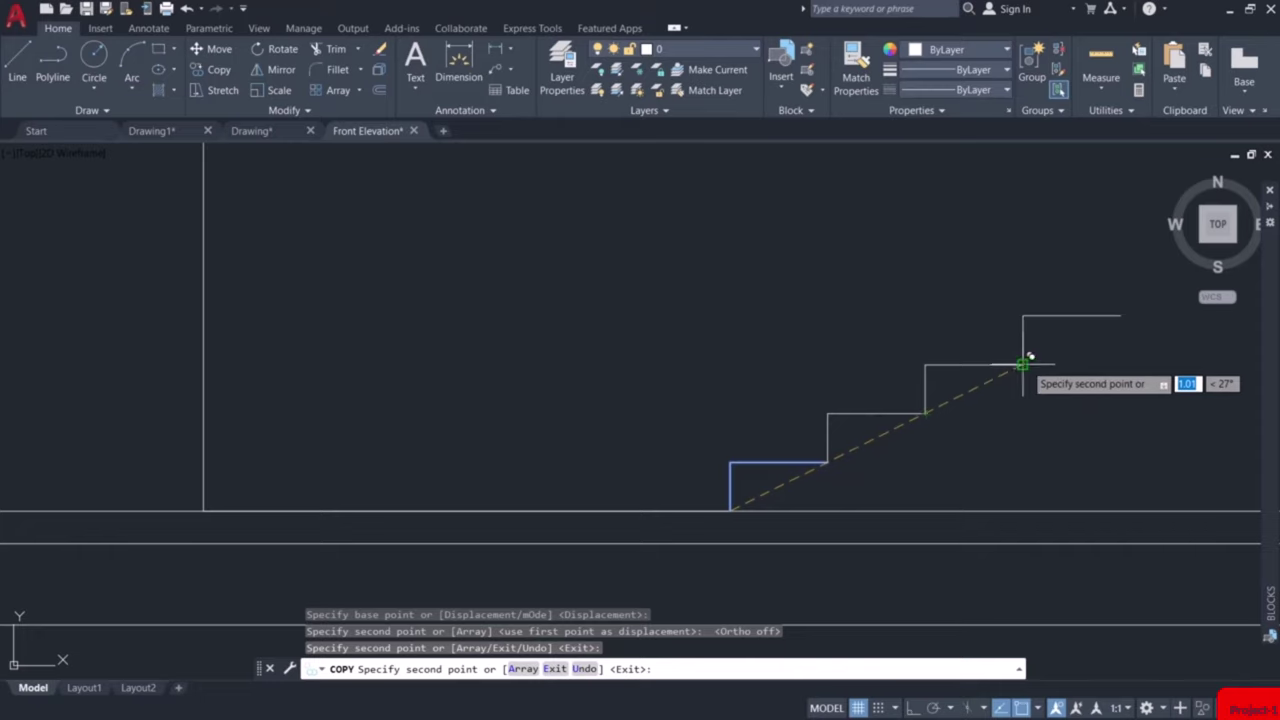
pyautogui.click(1022, 365)
pyautogui.moveTo(1050, 347)
pyautogui.mouseDown(button='middle')
pyautogui.moveTo(871, 466)
pyautogui.moveTo(853, 455)
pyautogui.mouseUp(button='middle')
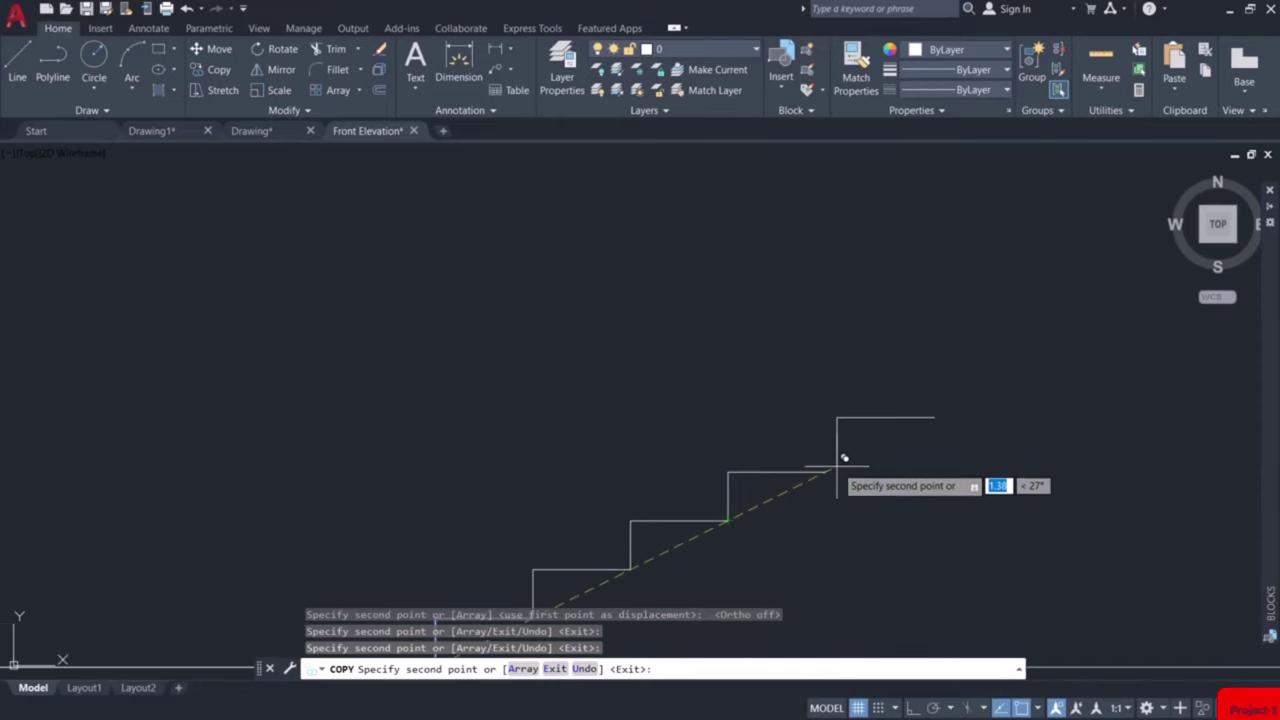
pyautogui.click(826, 470)
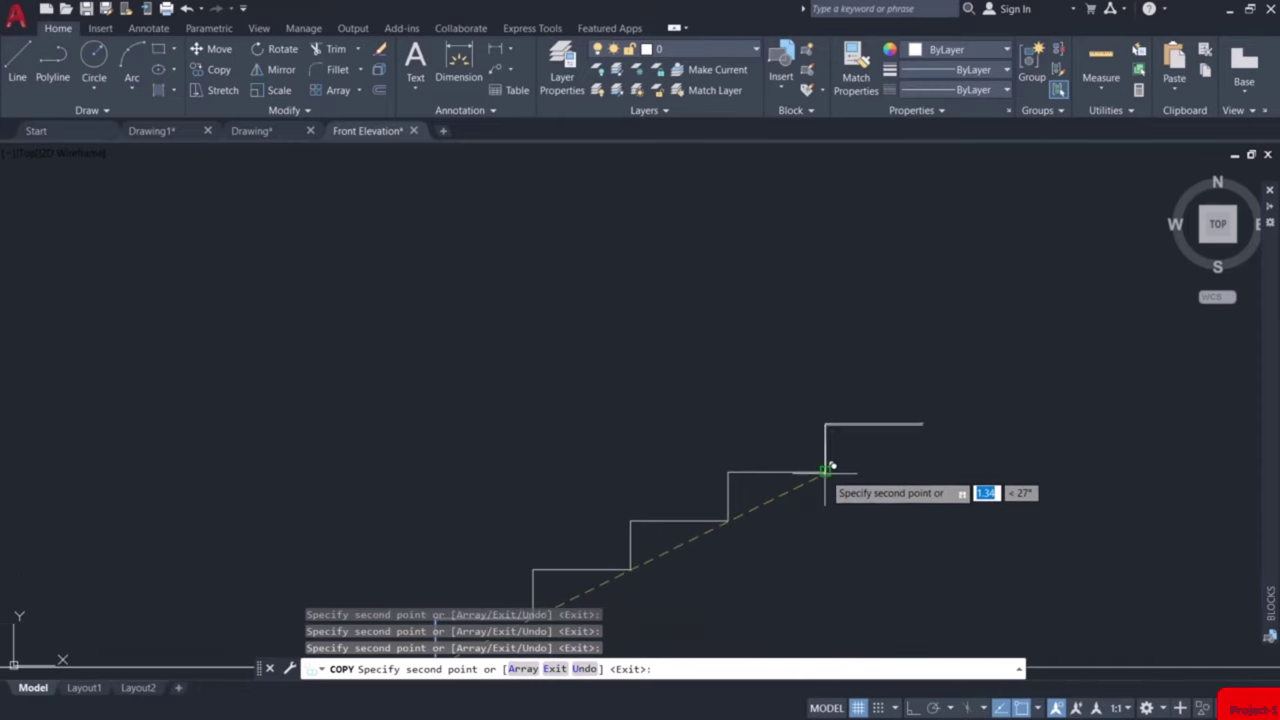
pyautogui.click(922, 422)
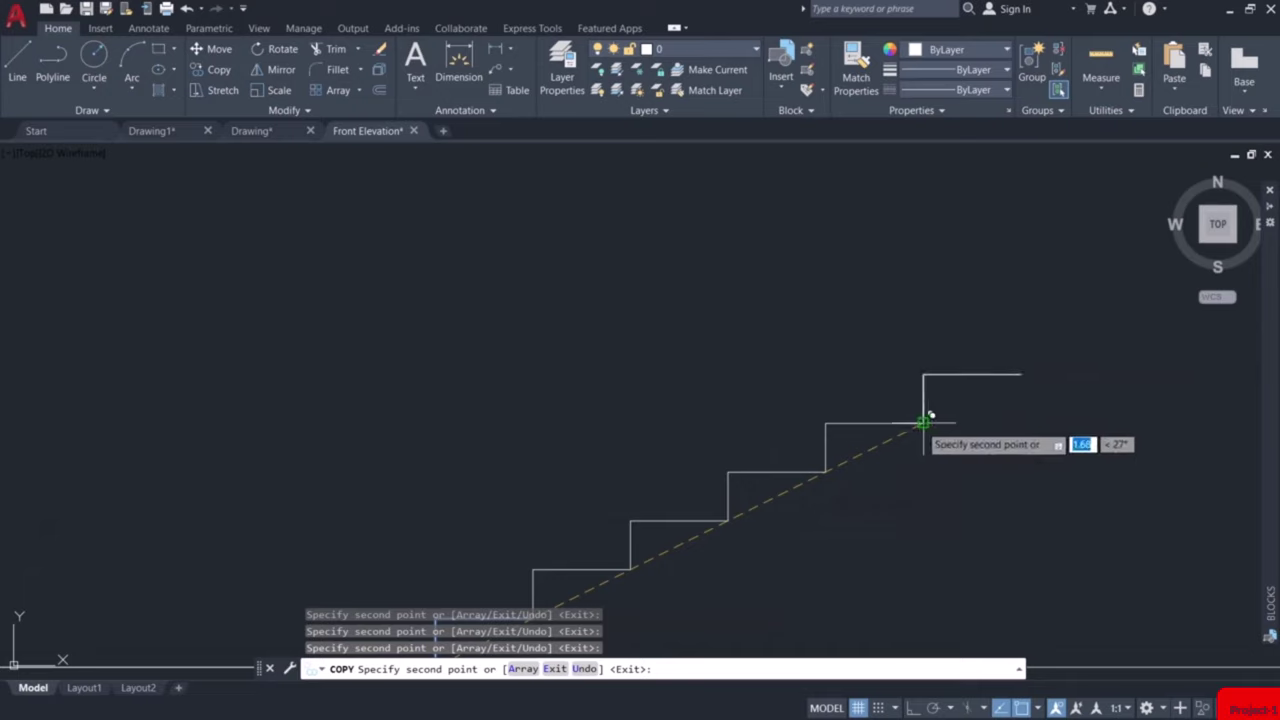
pyautogui.click(1020, 374)
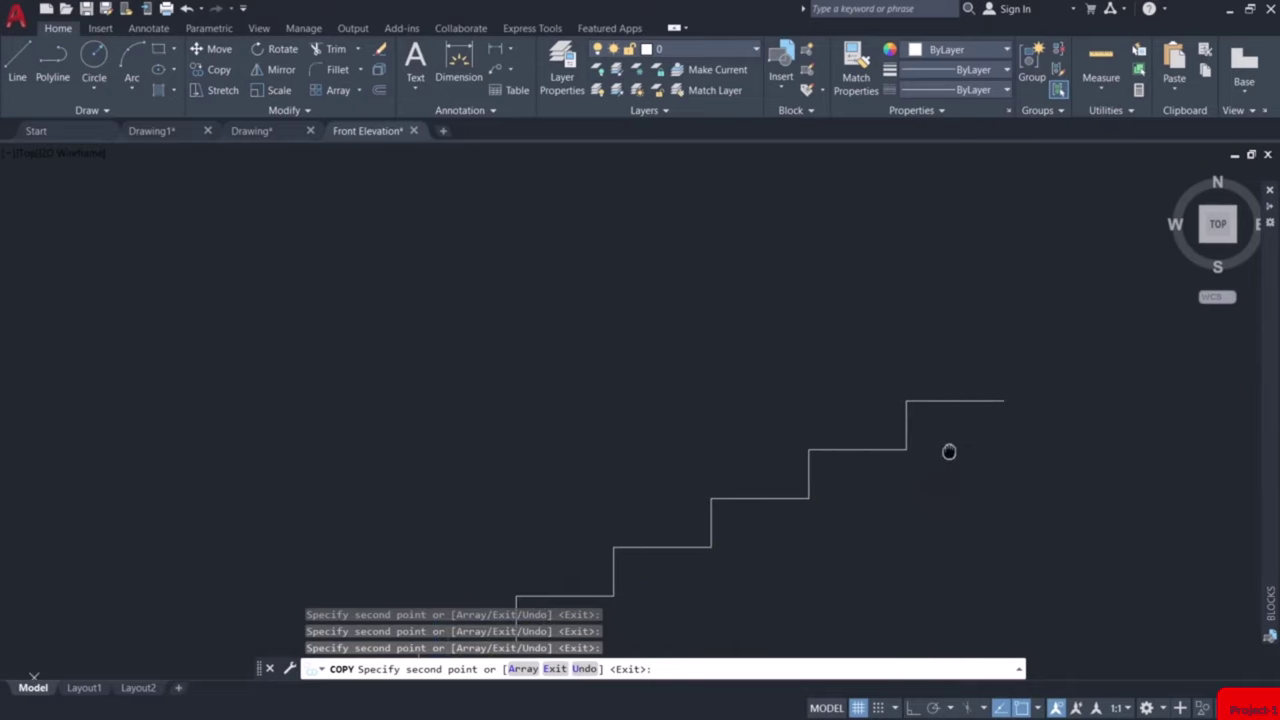
pyautogui.click(831, 502)
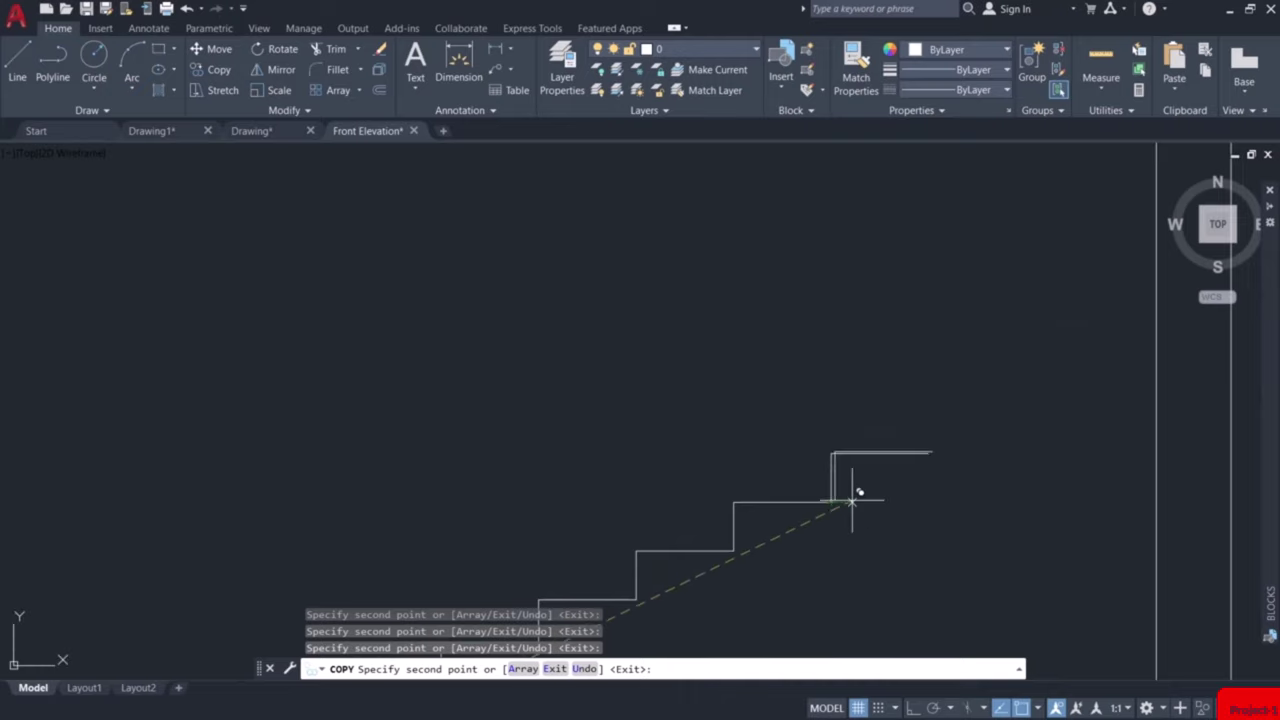
pyautogui.press('Escape')
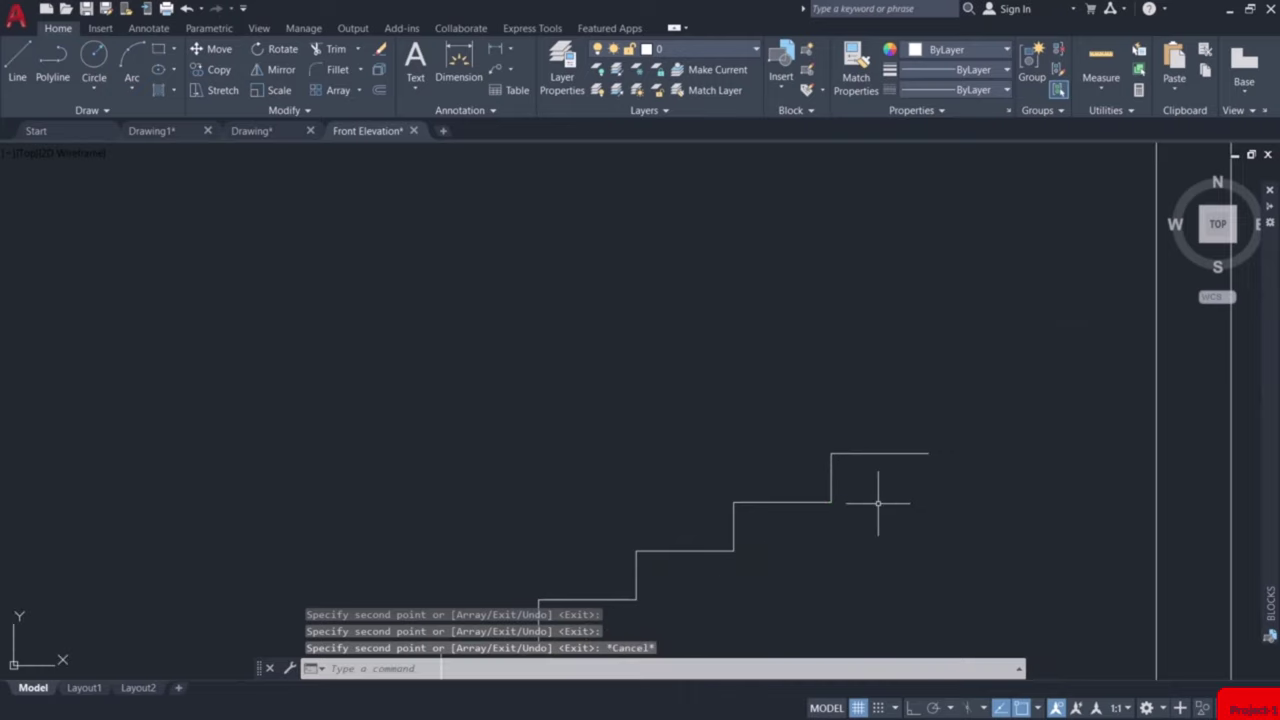
# Draw the landing's top line from the end of the highest tread horizontally to the section's right outer wall line.
pyautogui.scroll(-4, 873, 512)
pyautogui.moveTo(873, 512)
pyautogui.mouseDown(button='middle')
pyautogui.moveTo(877, 406)
pyautogui.moveTo(894, 451)
pyautogui.mouseUp(button='middle')
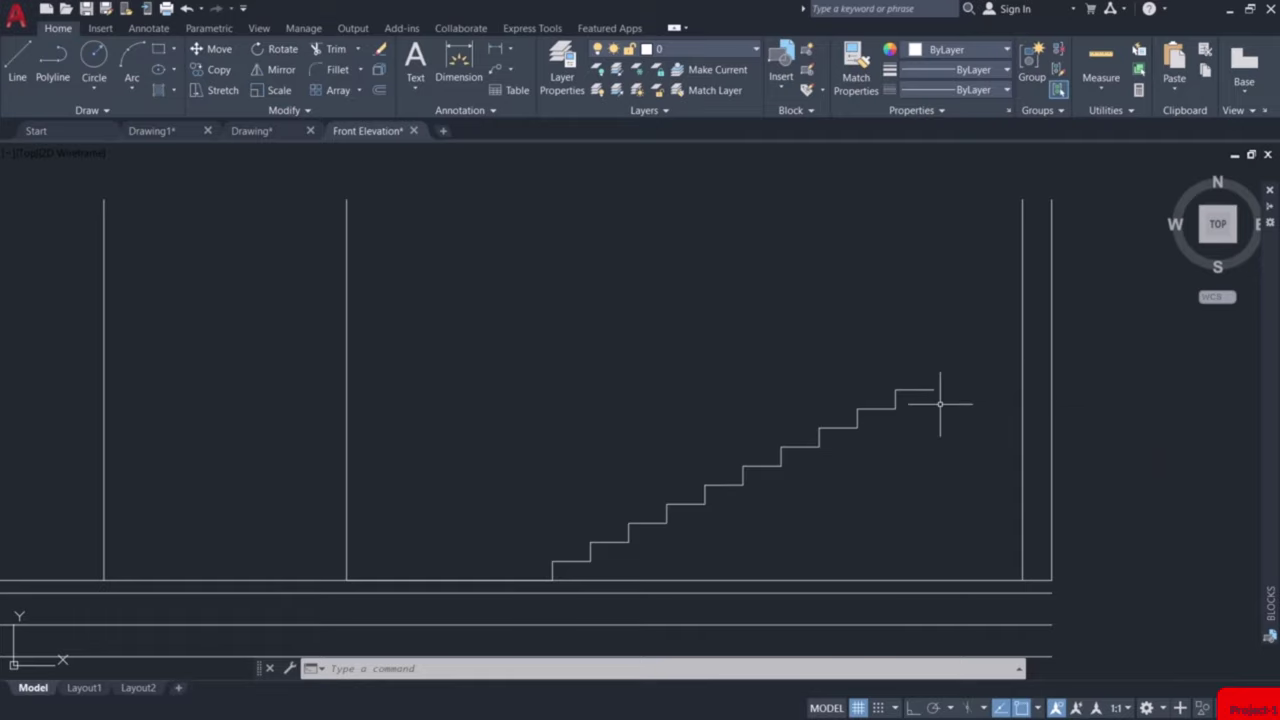
pyautogui.press('l')
pyautogui.press('Return')
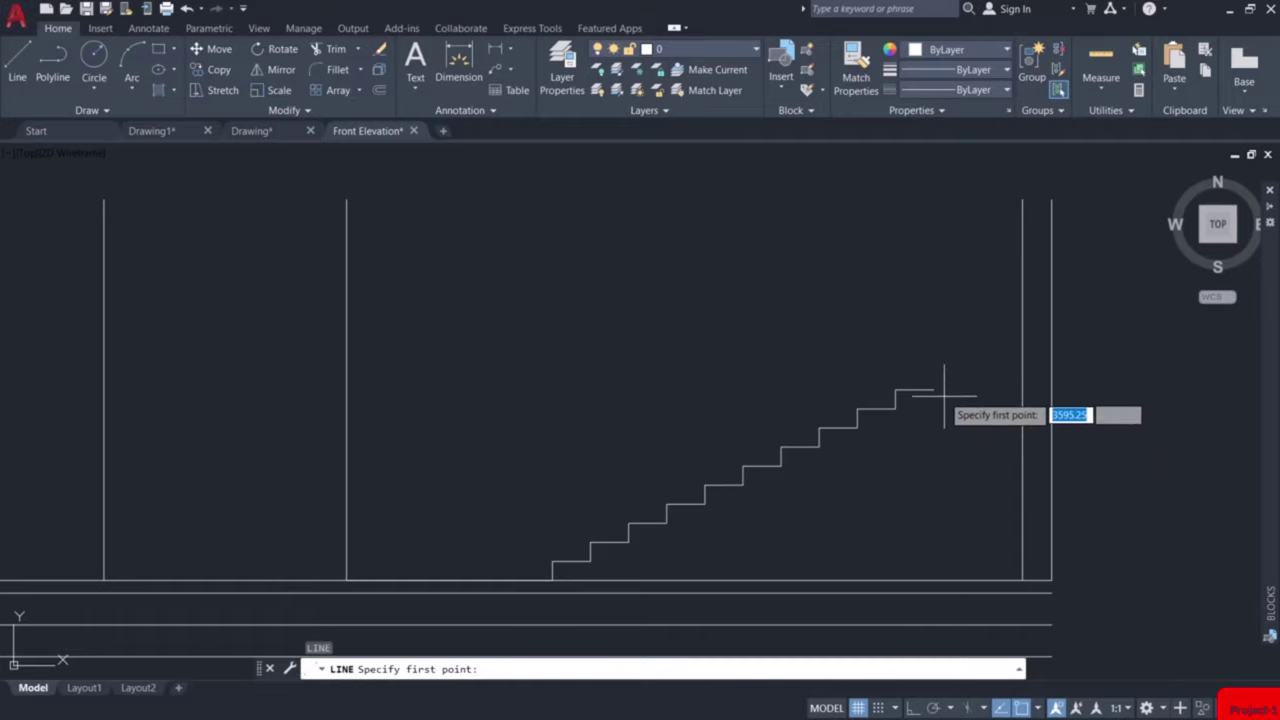
pyautogui.click(933, 391)
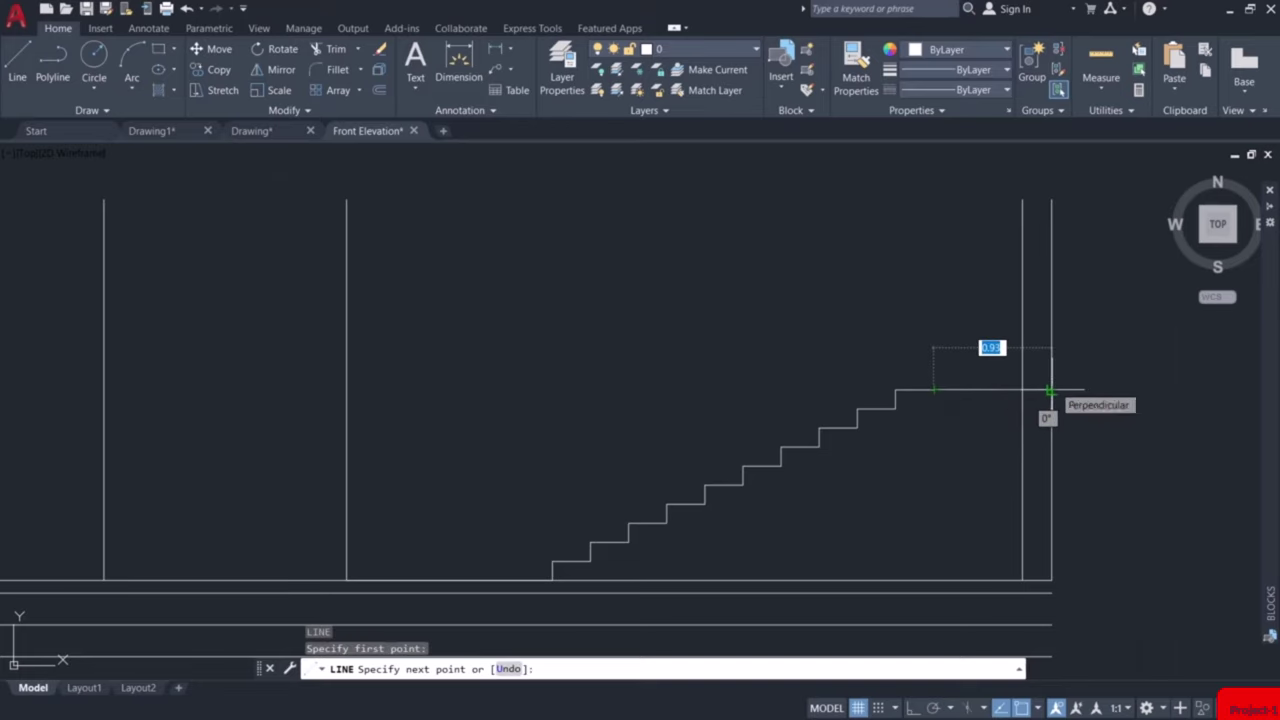
pyautogui.click(1050, 391)
pyautogui.press('Escape')
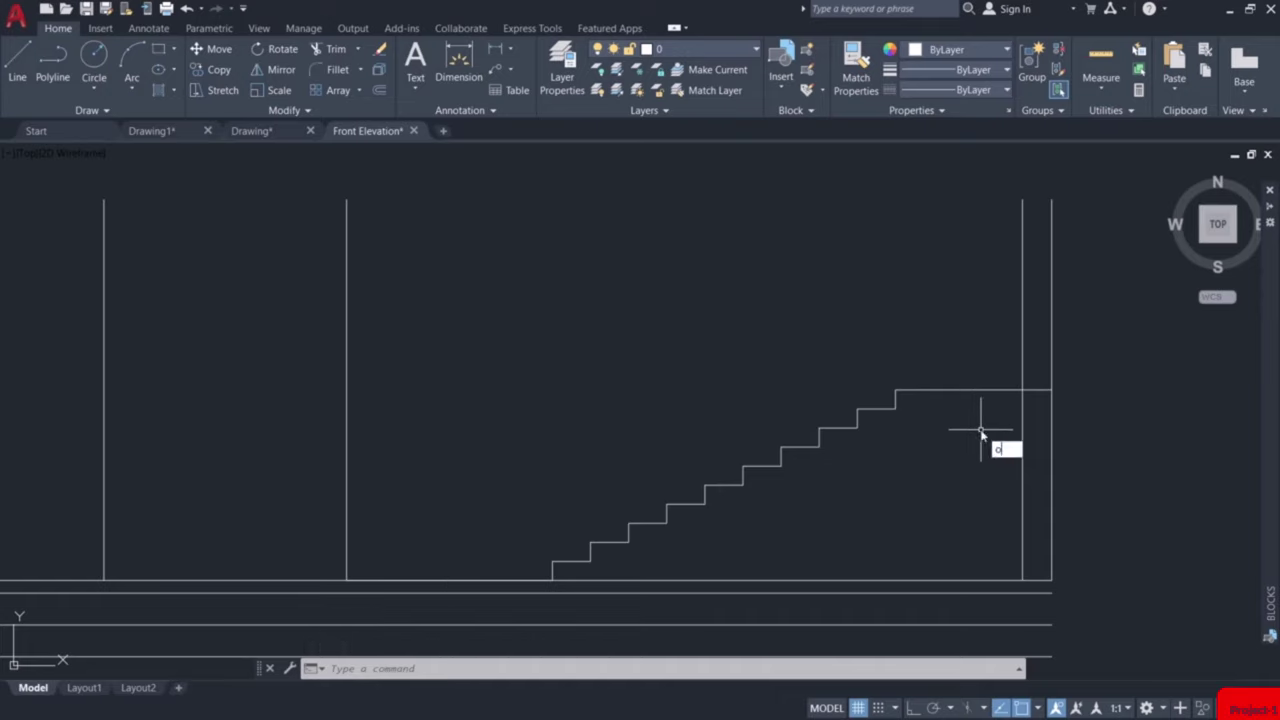
# Offset the landing's top line 0.23 downward to form the landing slab's underside.
pyautogui.press('Return')
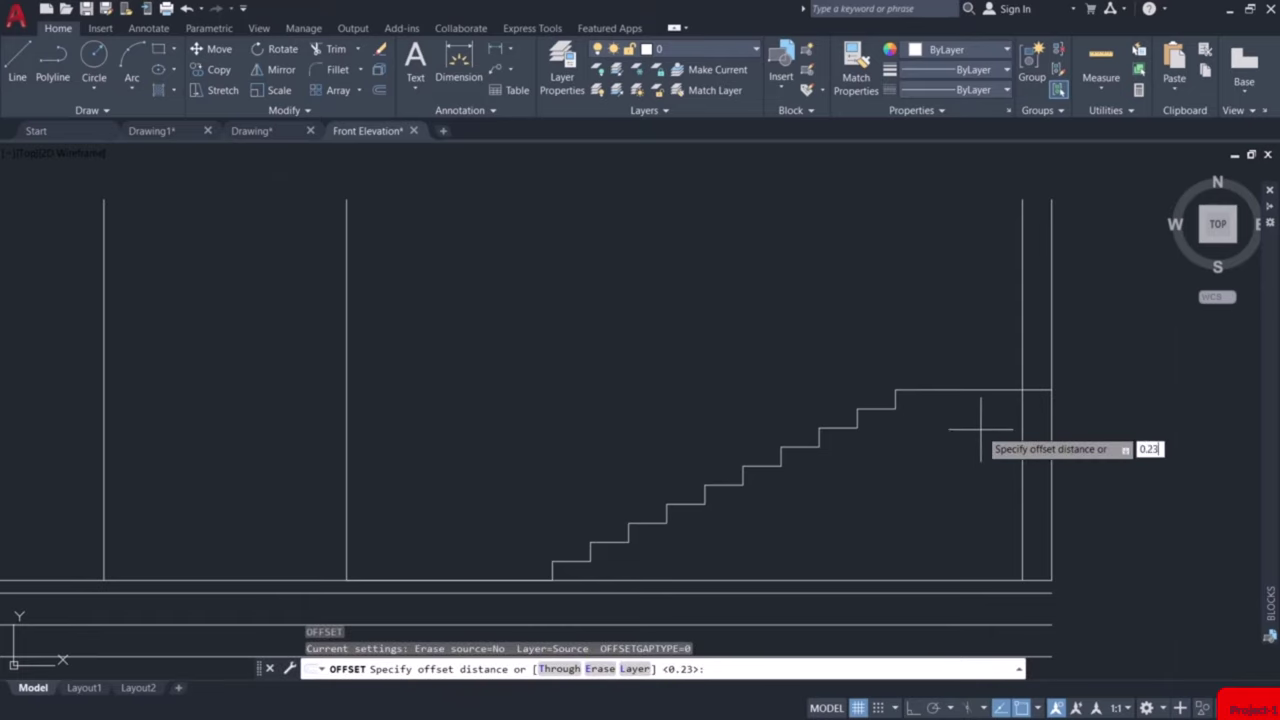
pyautogui.press('Return')
pyautogui.click(976, 391)
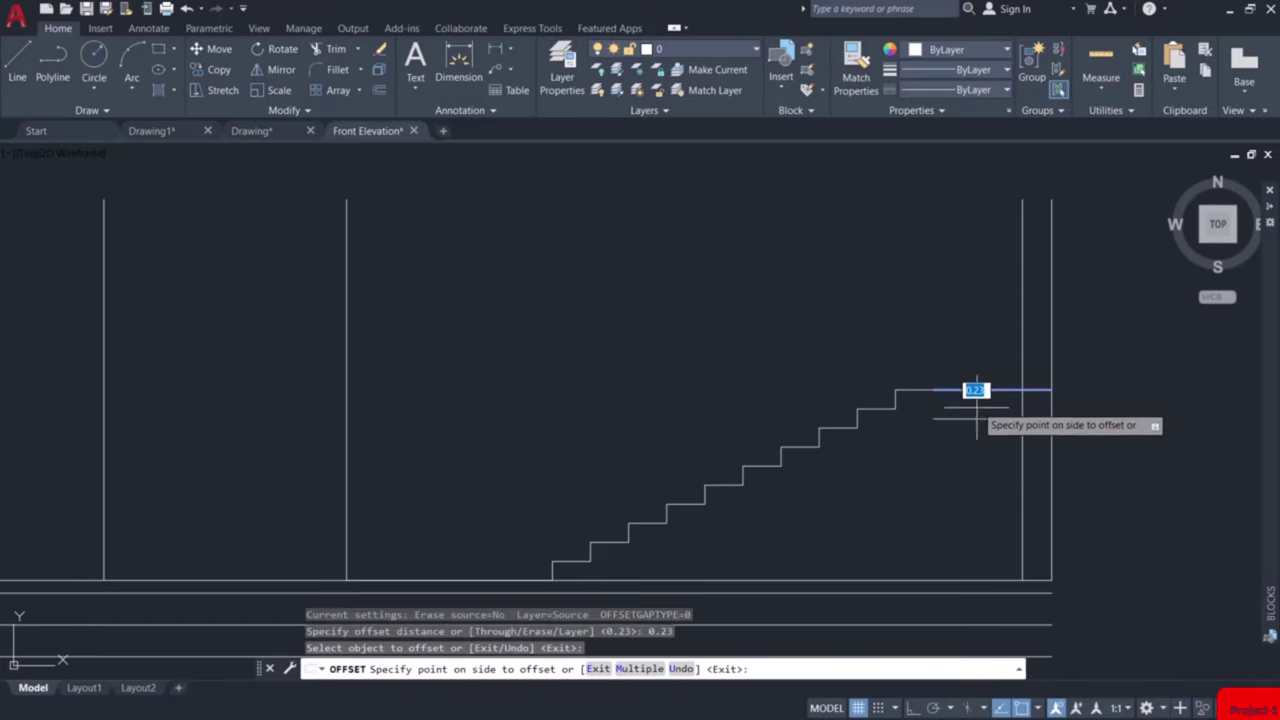
pyautogui.click(975, 412)
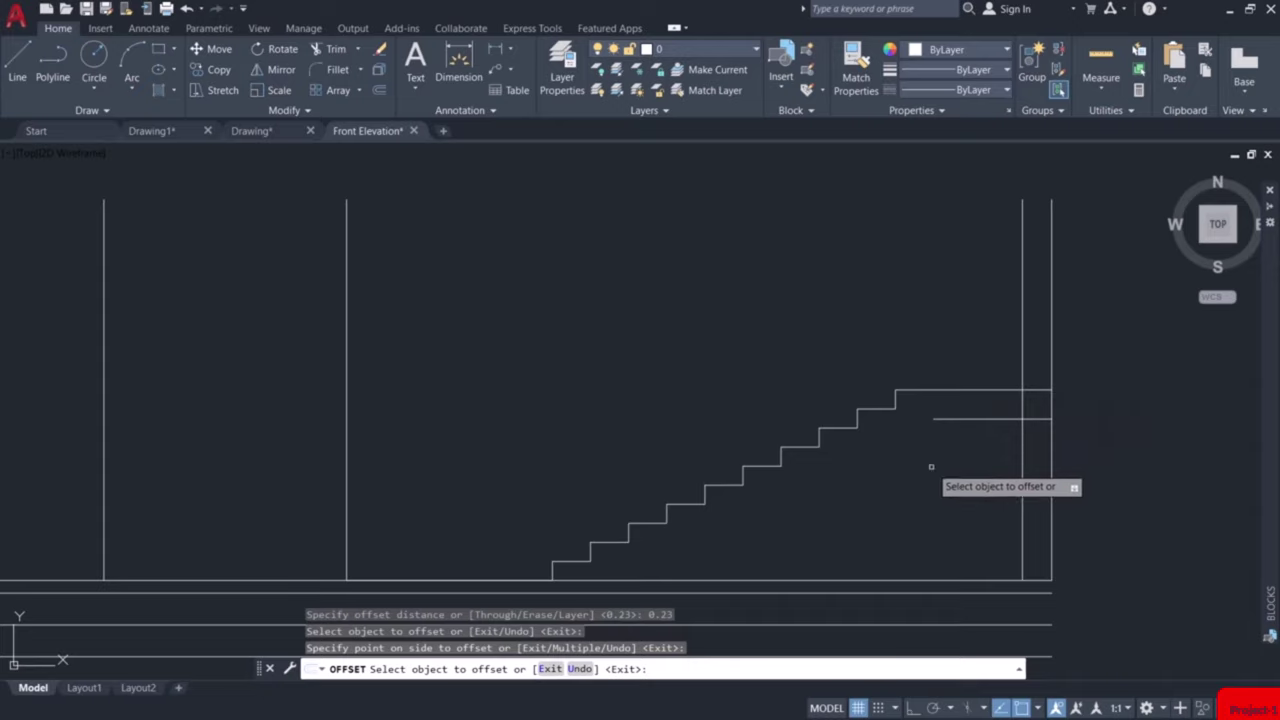
pyautogui.press('Escape')
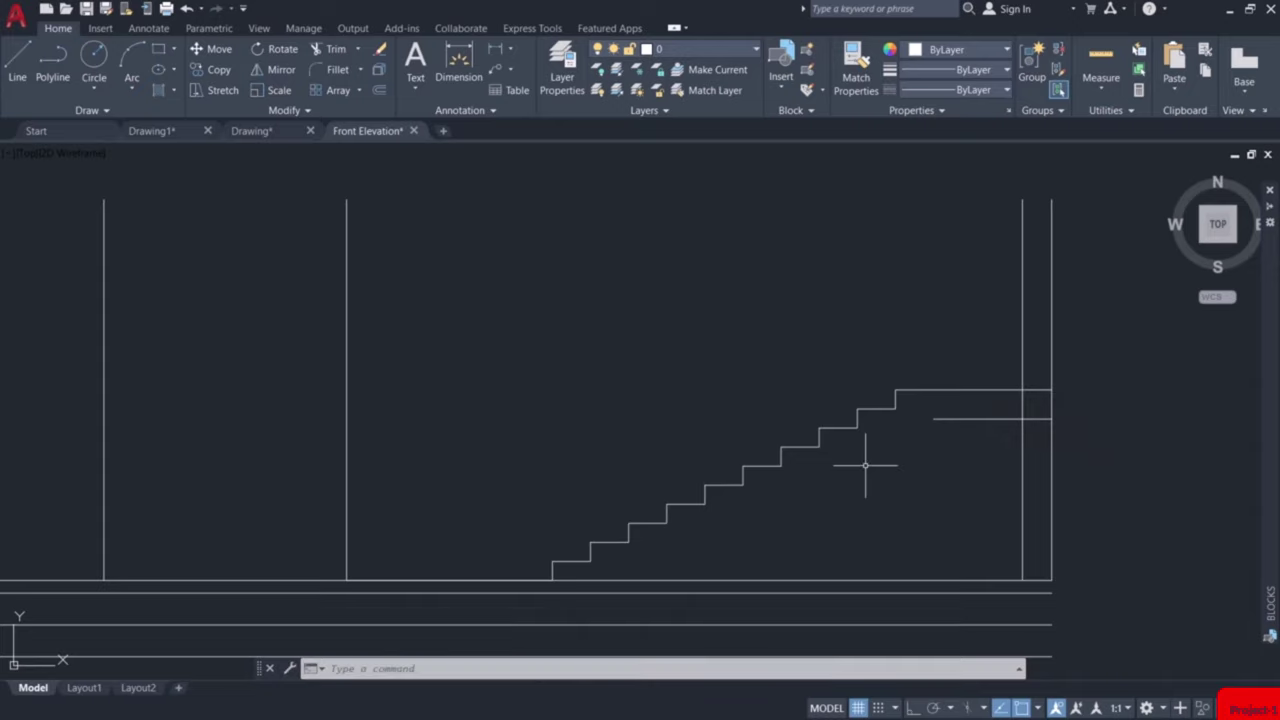
# Draw the flight's sloping underside from the left end of the landing's lower line to the floor line near the second riser.
pyautogui.write('l')
pyautogui.press('Return')
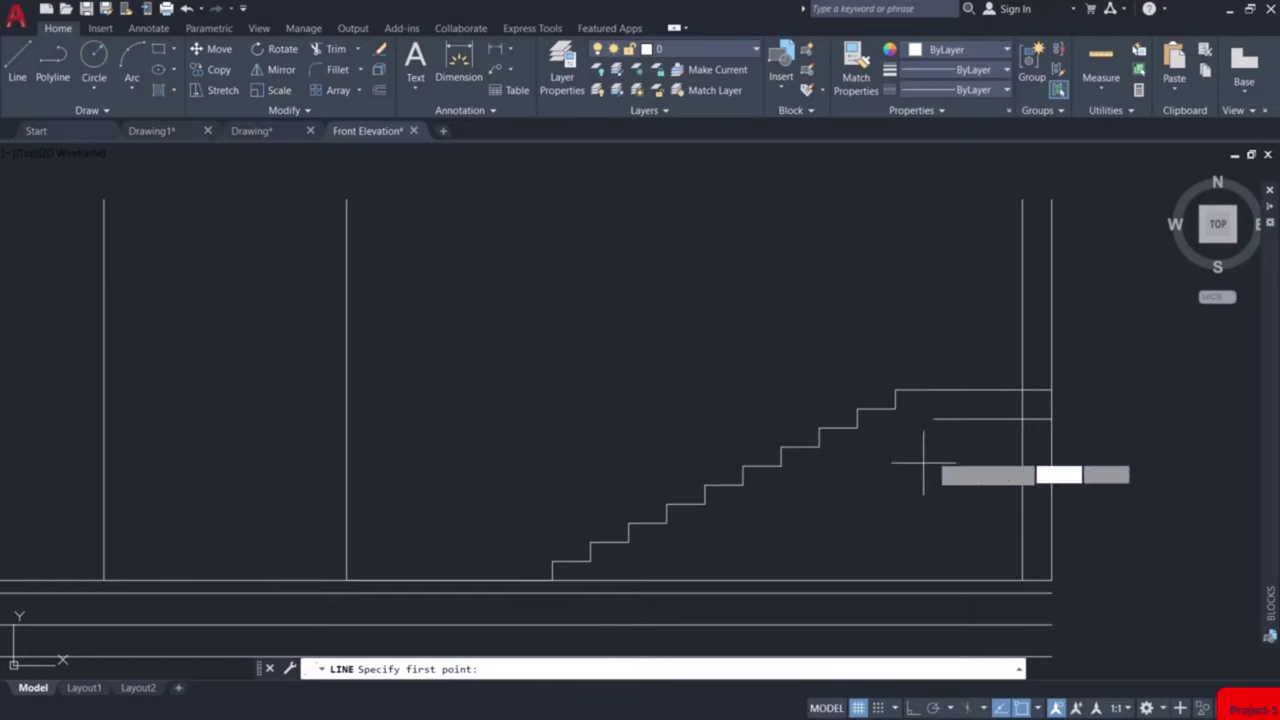
pyautogui.click(933, 419)
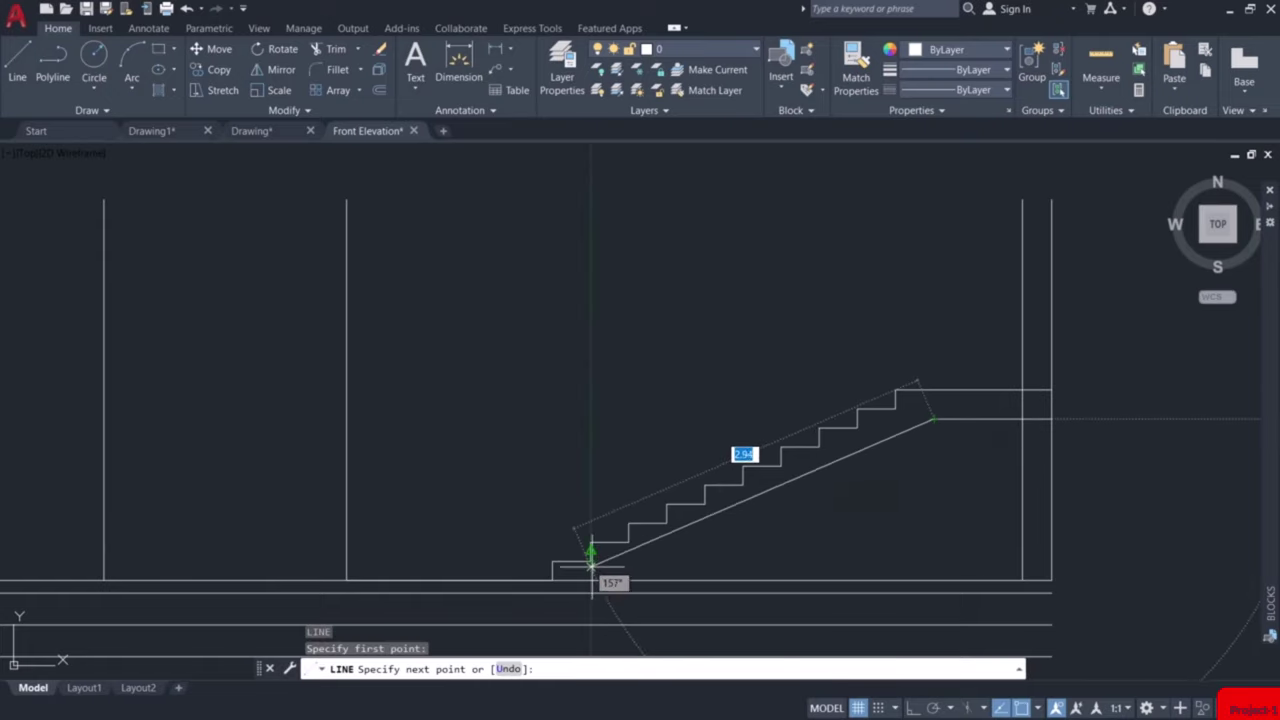
pyautogui.click(594, 580)
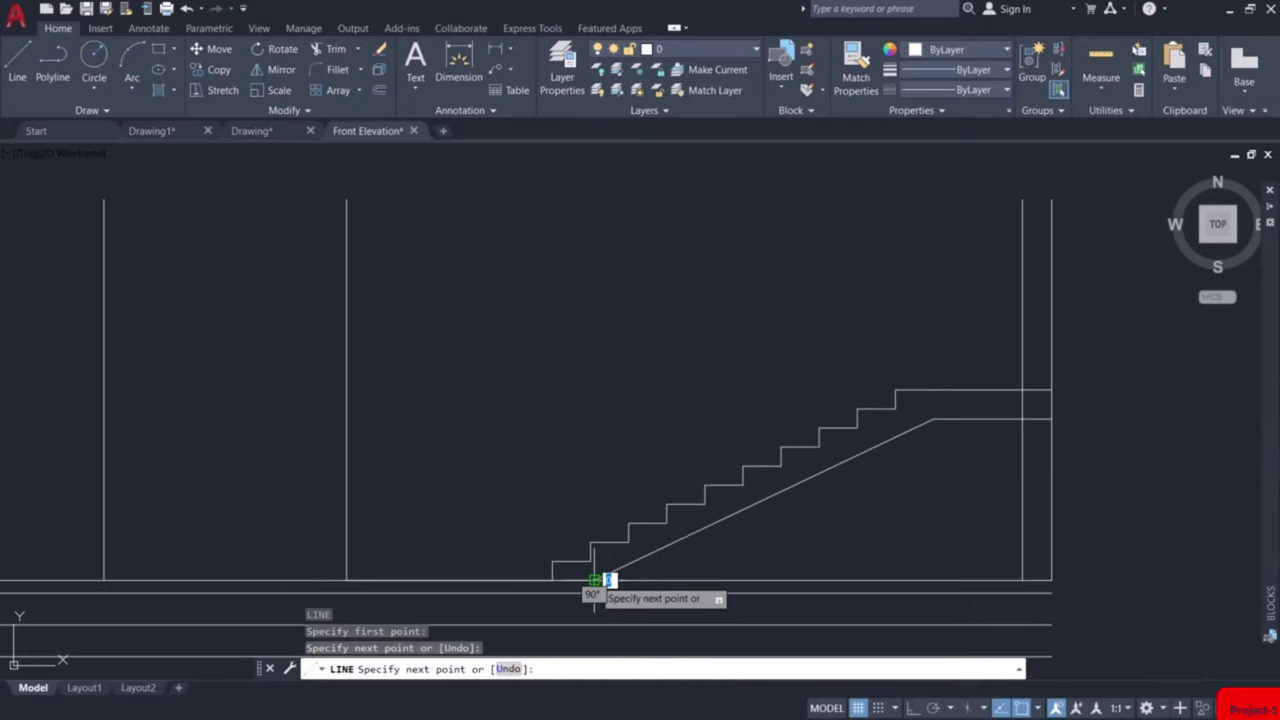
pyautogui.press('Escape')
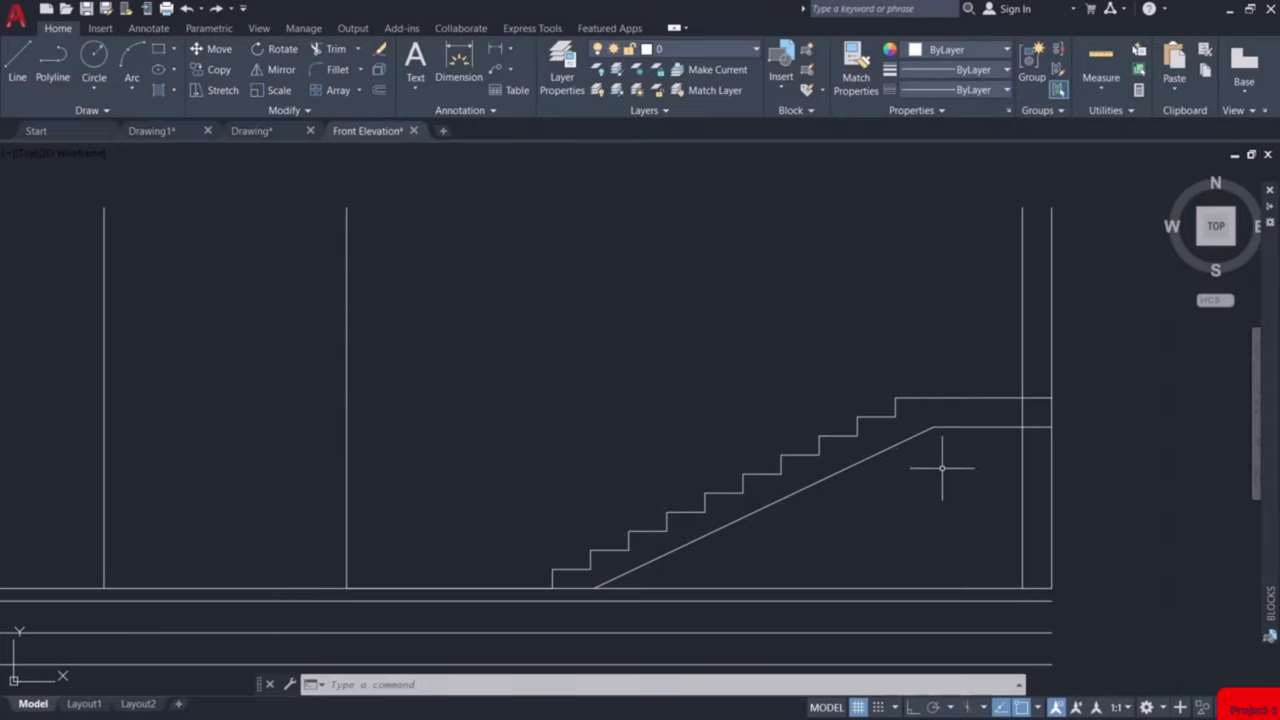
# Mirror the whole stair flight and landing about the vertical outer wall line with Ortho on, keeping the source objects.
pyautogui.click(475, 347)
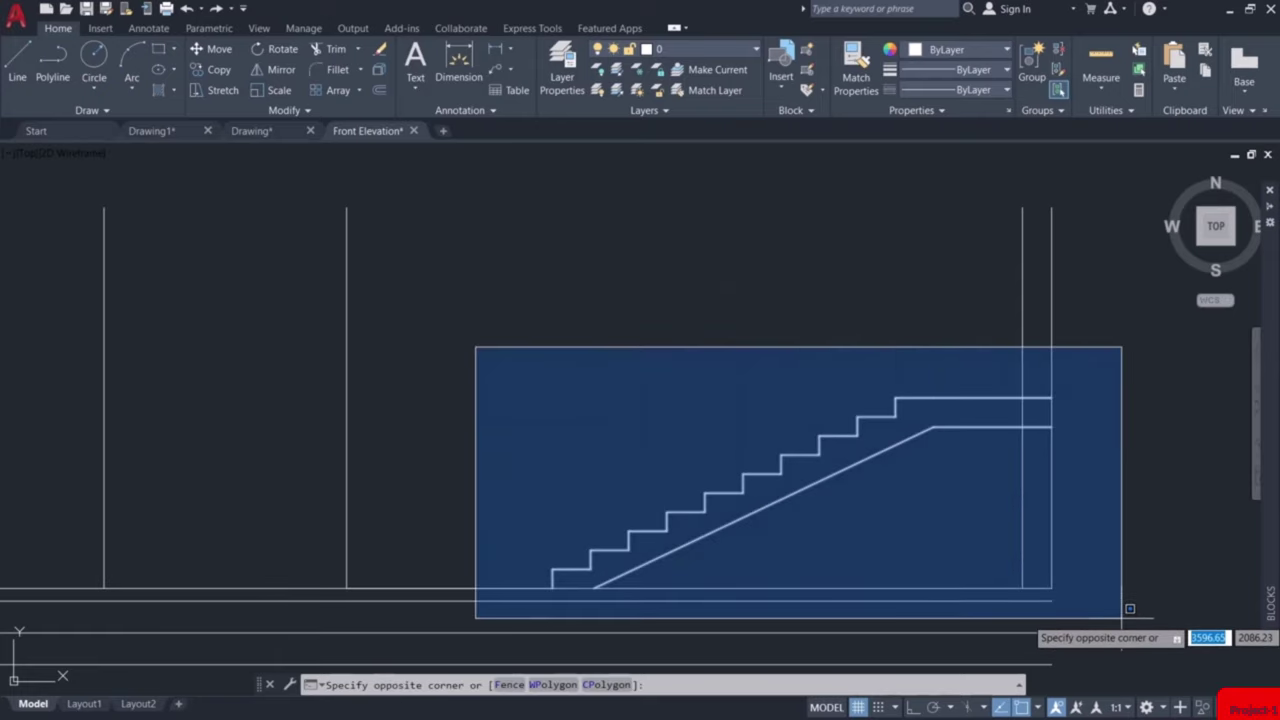
pyautogui.click(1121, 619)
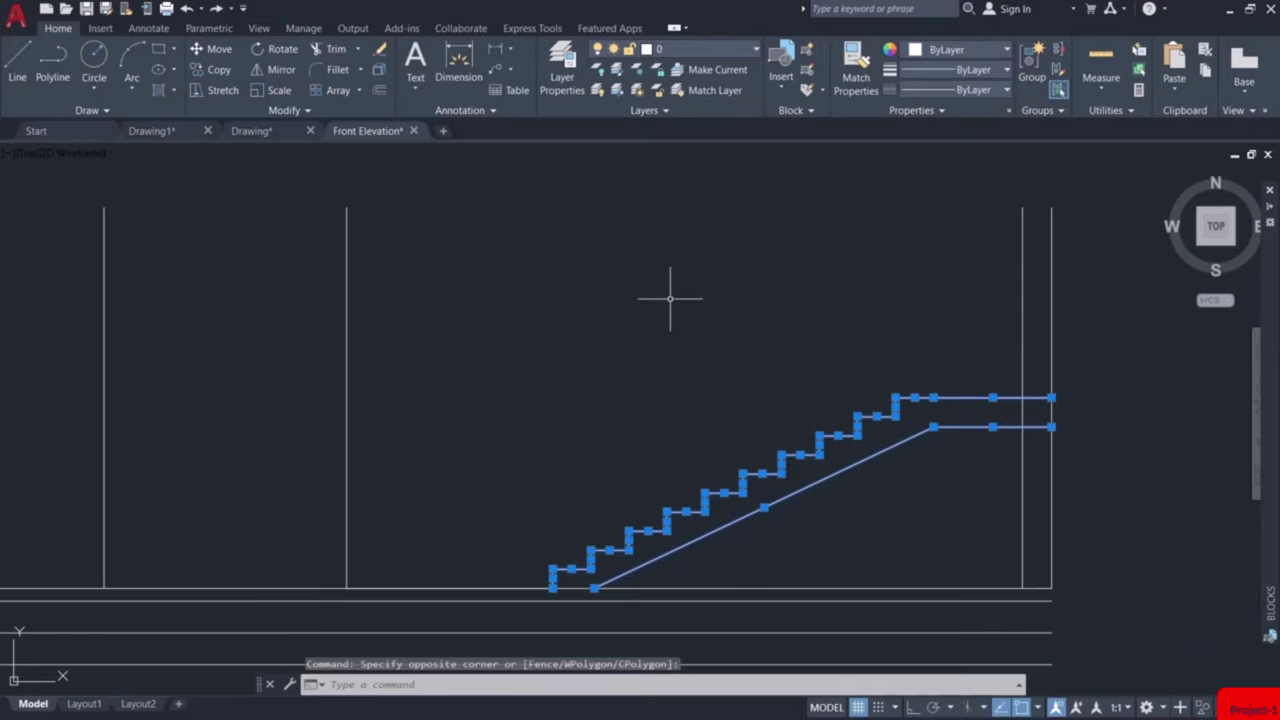
pyautogui.write('MI')
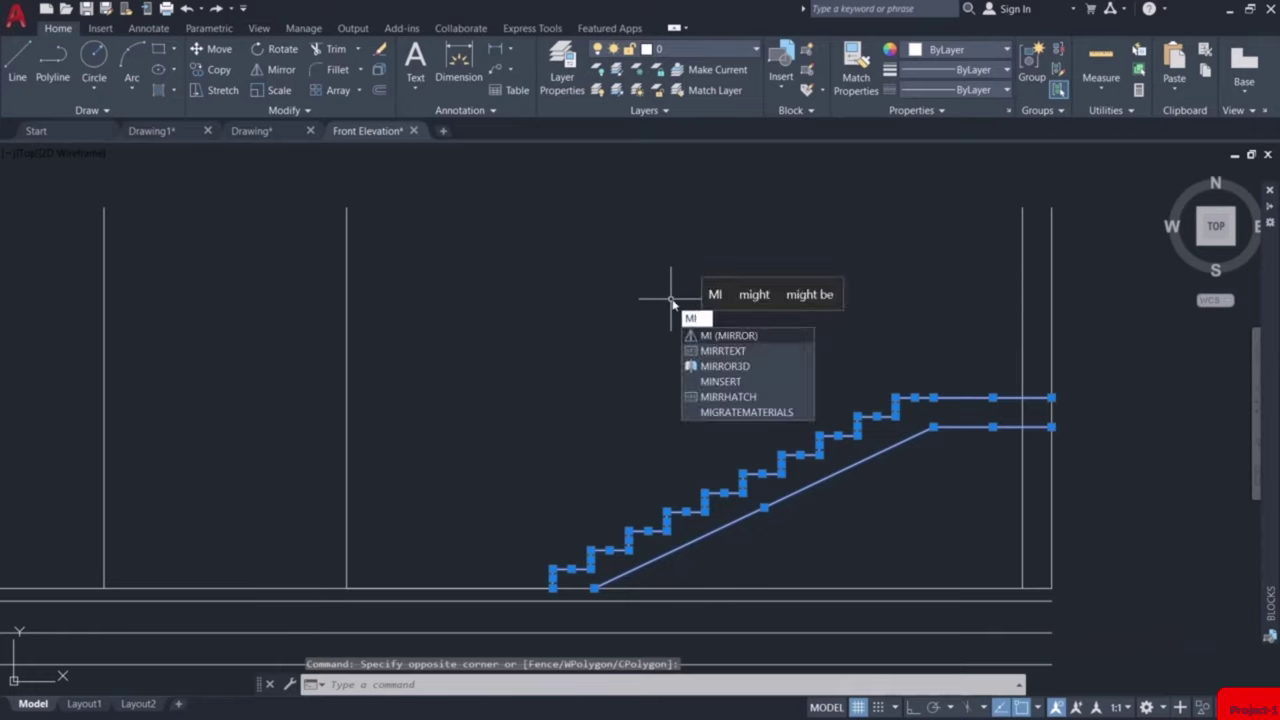
pyautogui.press('Return')
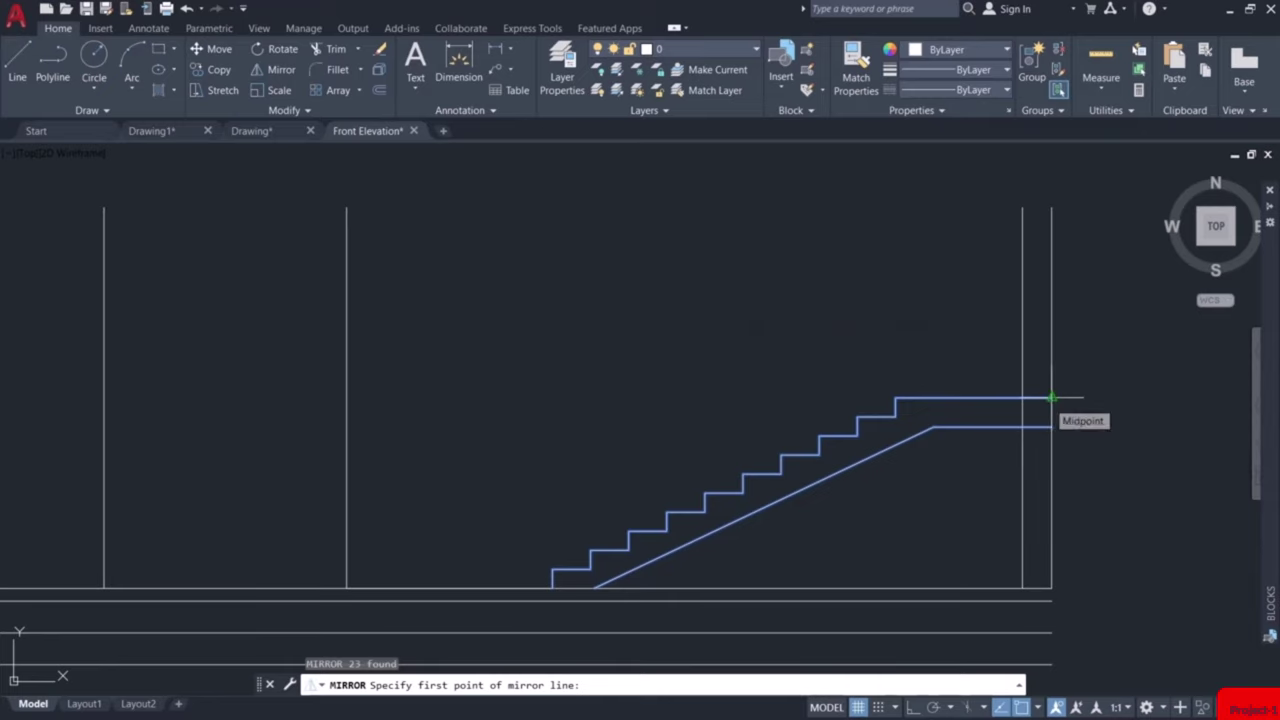
pyautogui.click(1051, 398)
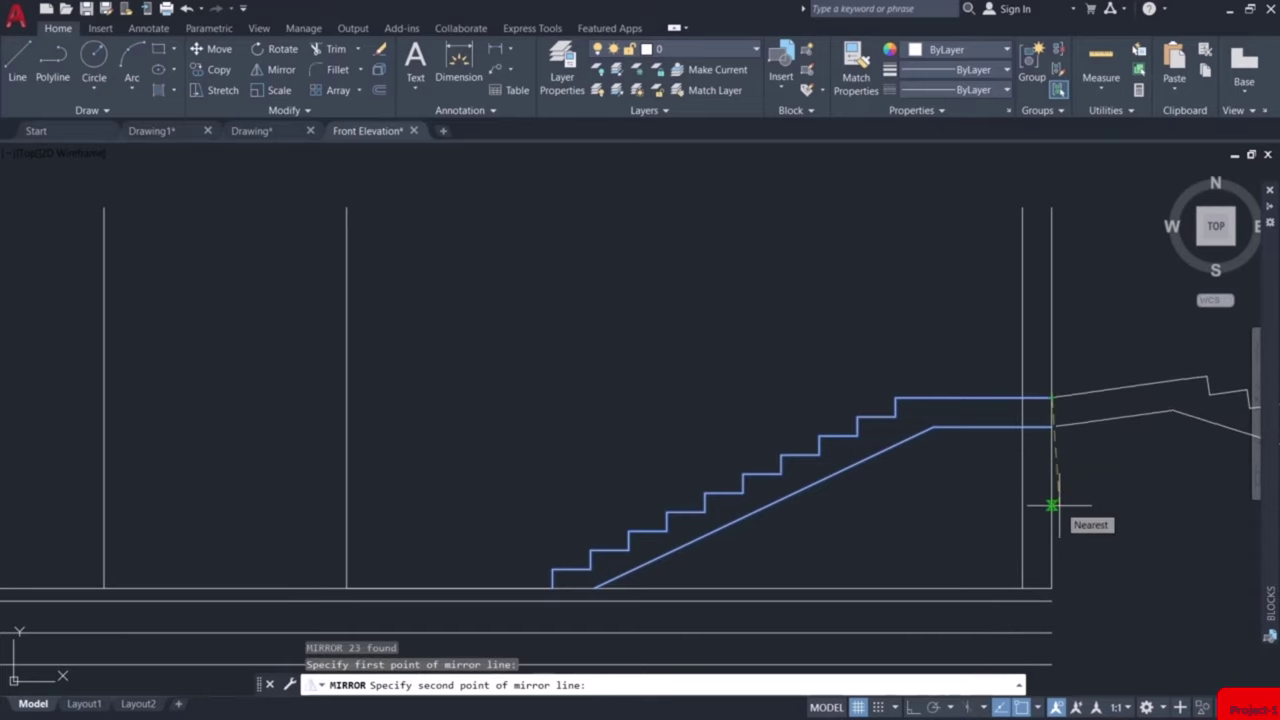
pyautogui.press('F8')
pyautogui.click(1061, 525)
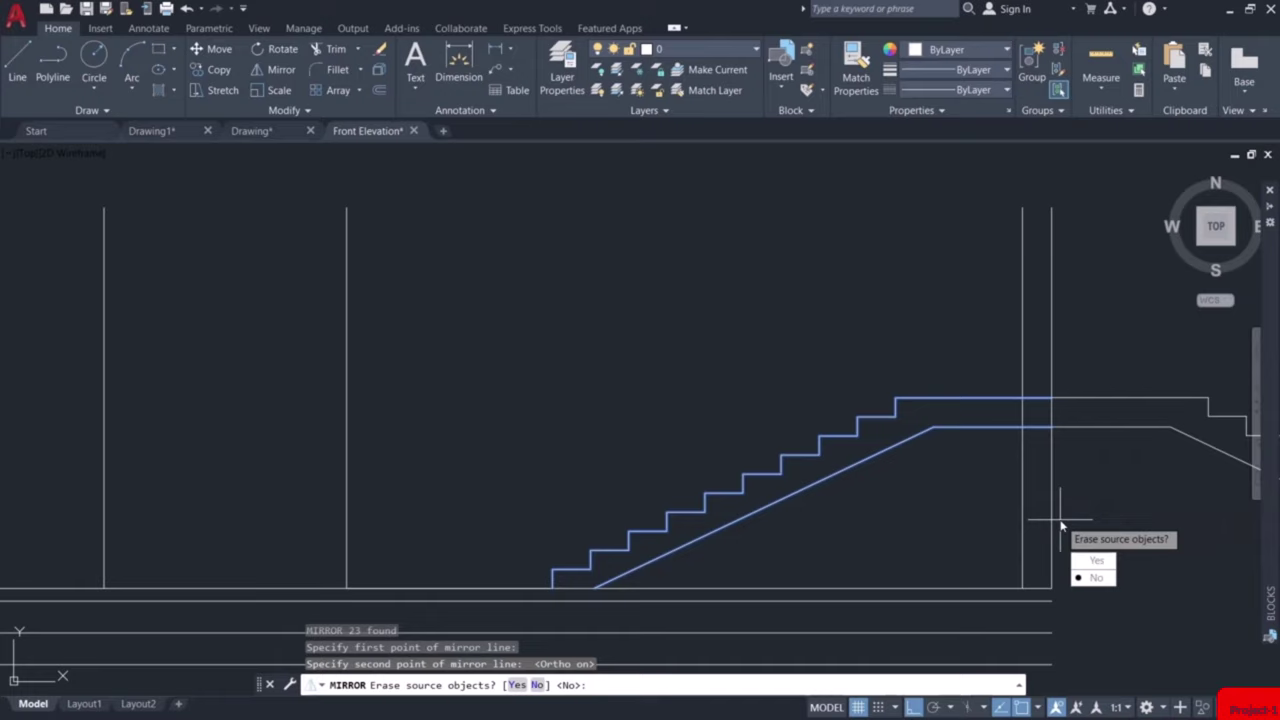
pyautogui.click(1097, 578)
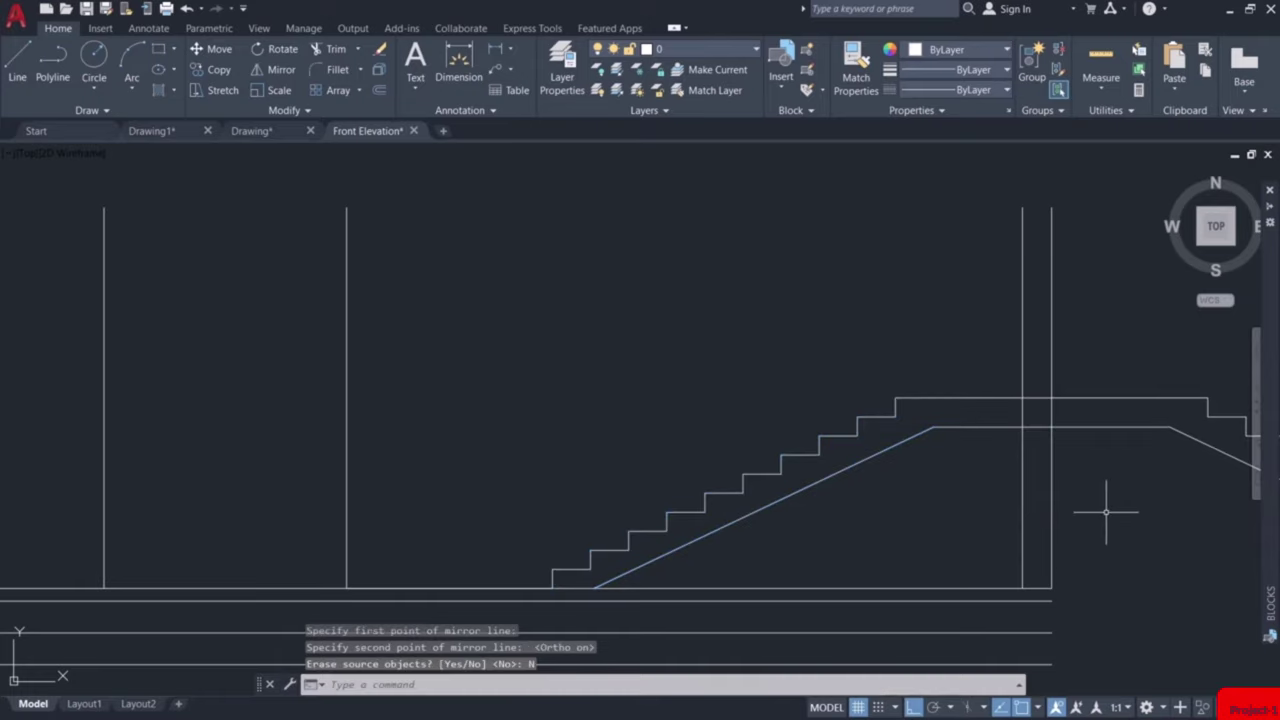
pyautogui.moveTo(1117, 509); pyautogui.dragTo(663, 374, button='middle')
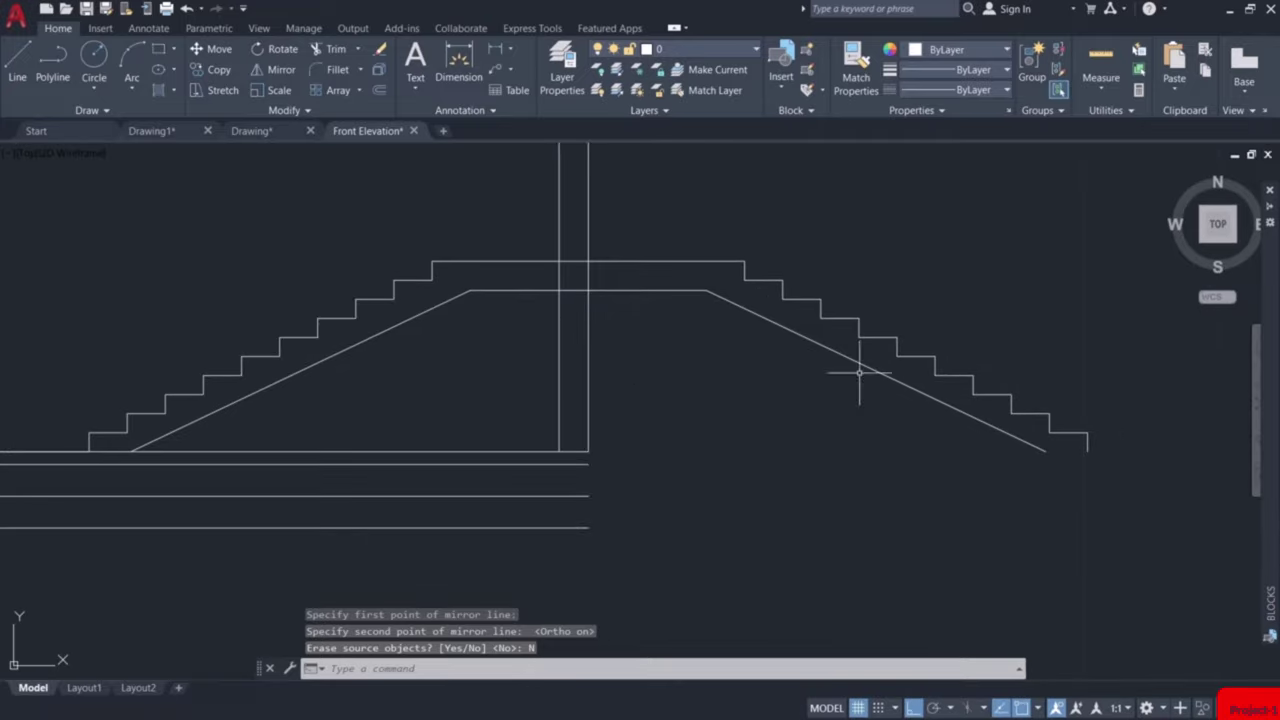
# Move the mirrored flight and landing from the foot of its lowest riser to the left end of the mid-landing's top line.
pyautogui.click(573, 201)
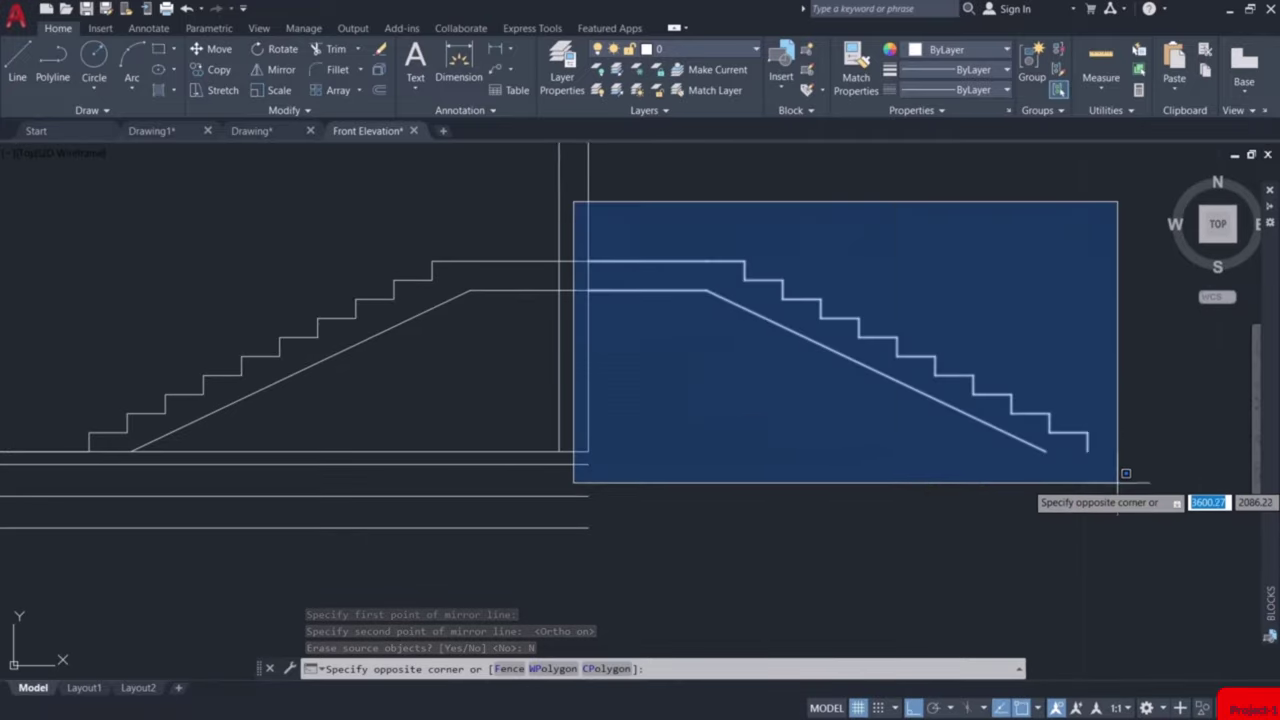
pyautogui.click(1180, 512)
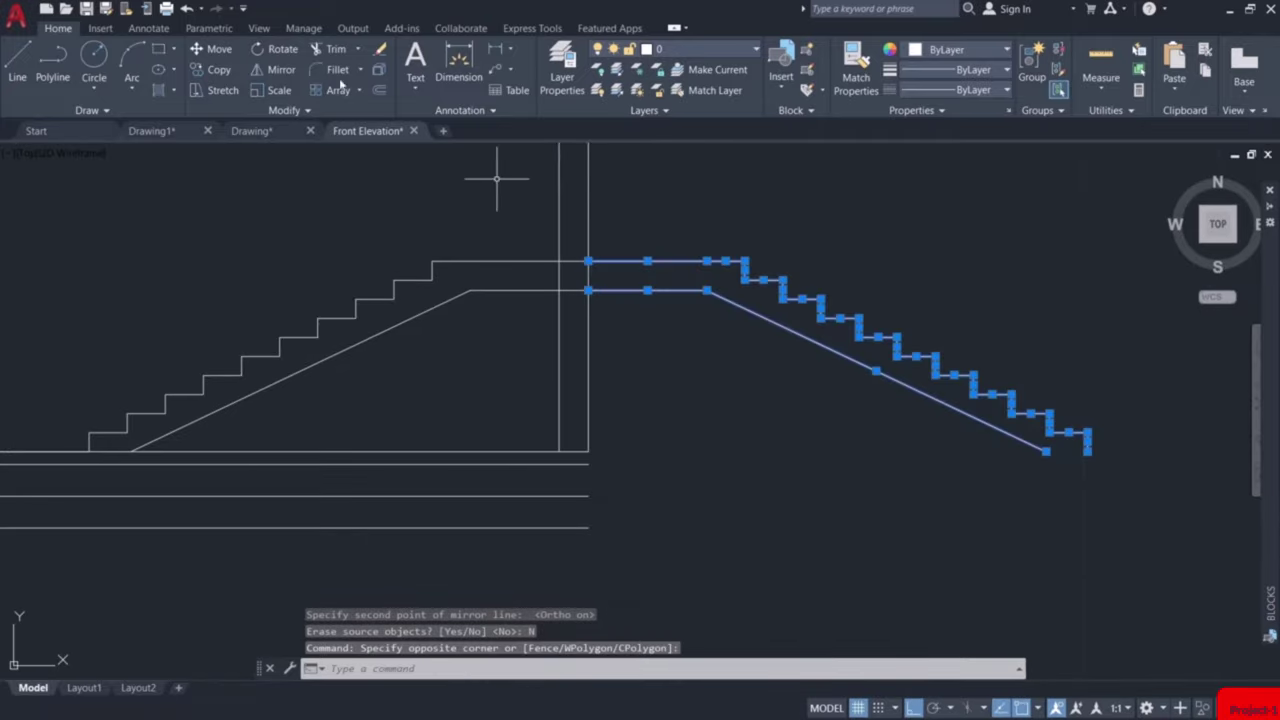
pyautogui.click(218, 50)
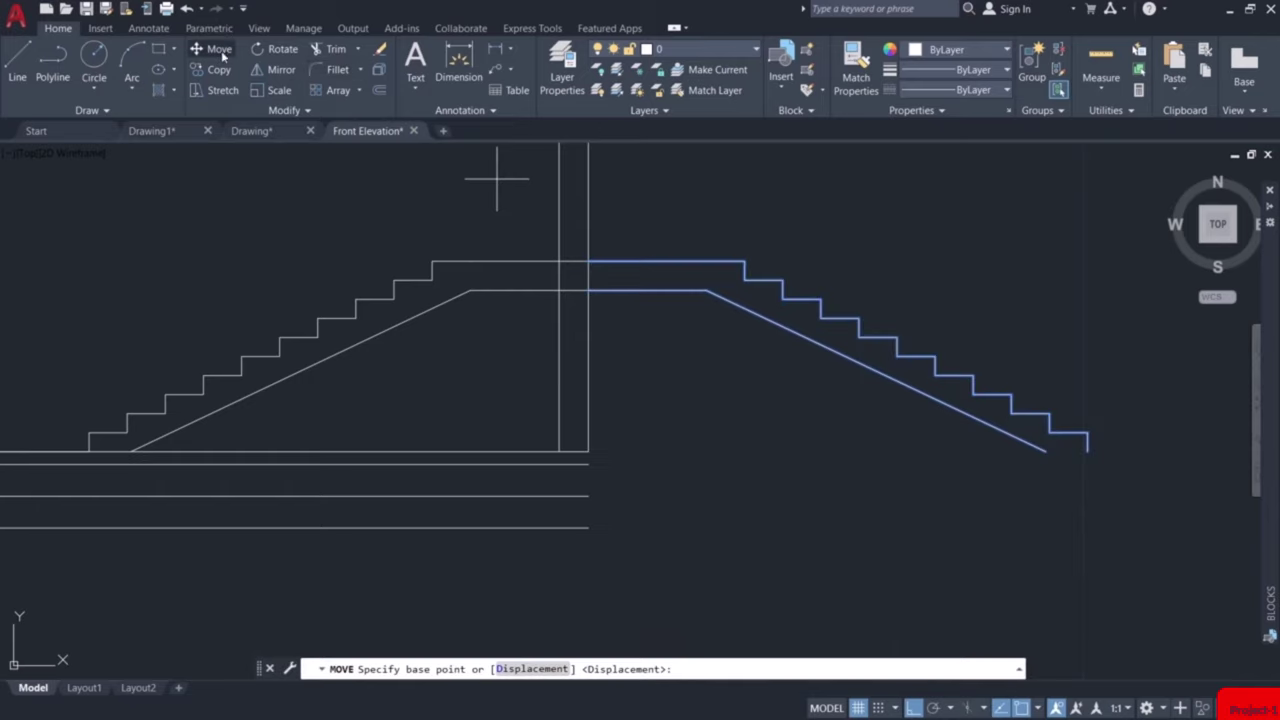
pyautogui.click(1088, 450)
pyautogui.moveTo(443, 234)
pyautogui.mouseDown(button='middle')
pyautogui.moveTo(606, 357)
pyautogui.moveTo(849, 429)
pyautogui.moveTo(857, 414)
pyautogui.mouseUp(button='middle')
pyautogui.click(856, 440)
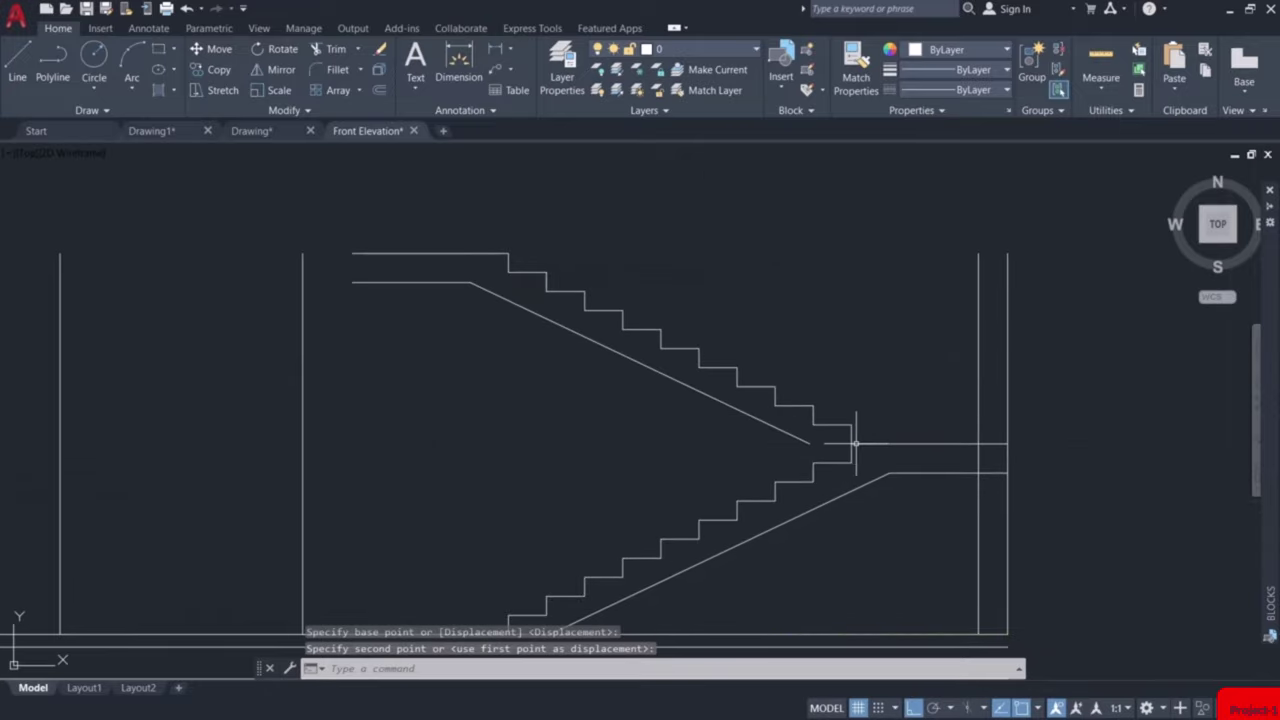
pyautogui.scroll(2, 429, 363)
pyautogui.scroll(-2, 491, 363)
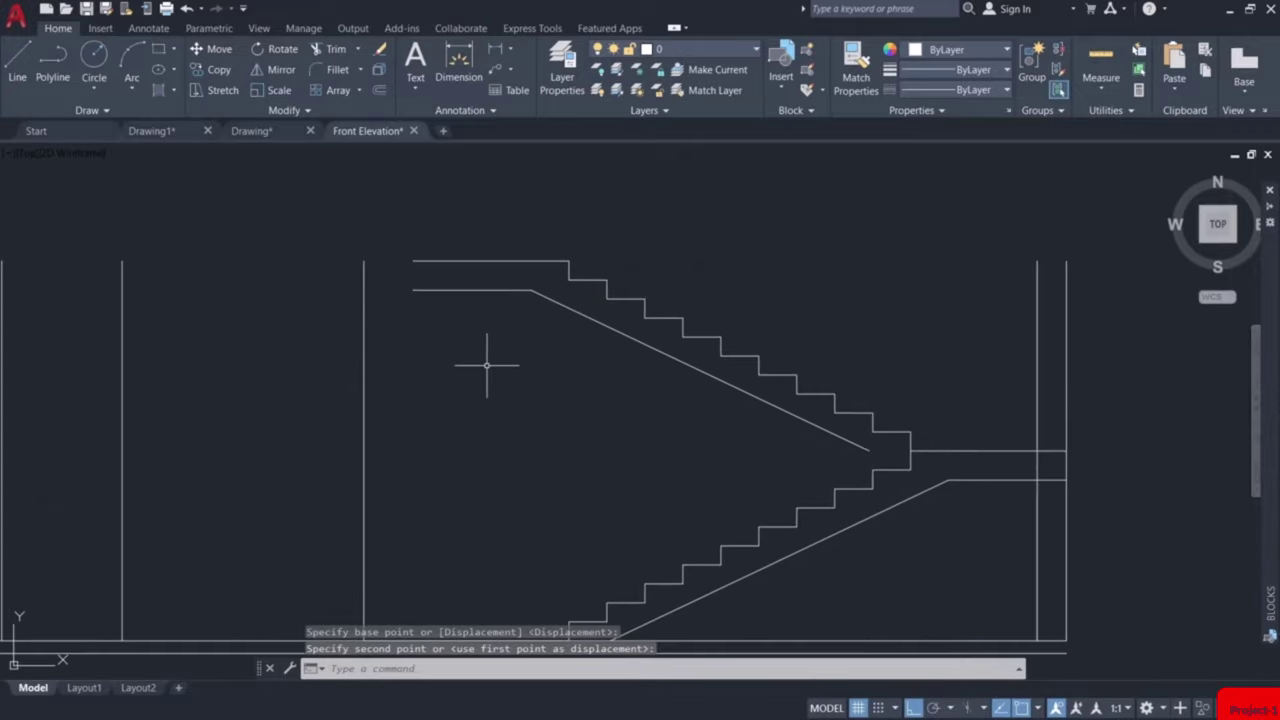
# Extend the upper landing's two lines to the wall line on their left and the upper flight's sloping underside to the lower flight.
pyautogui.press('Return')
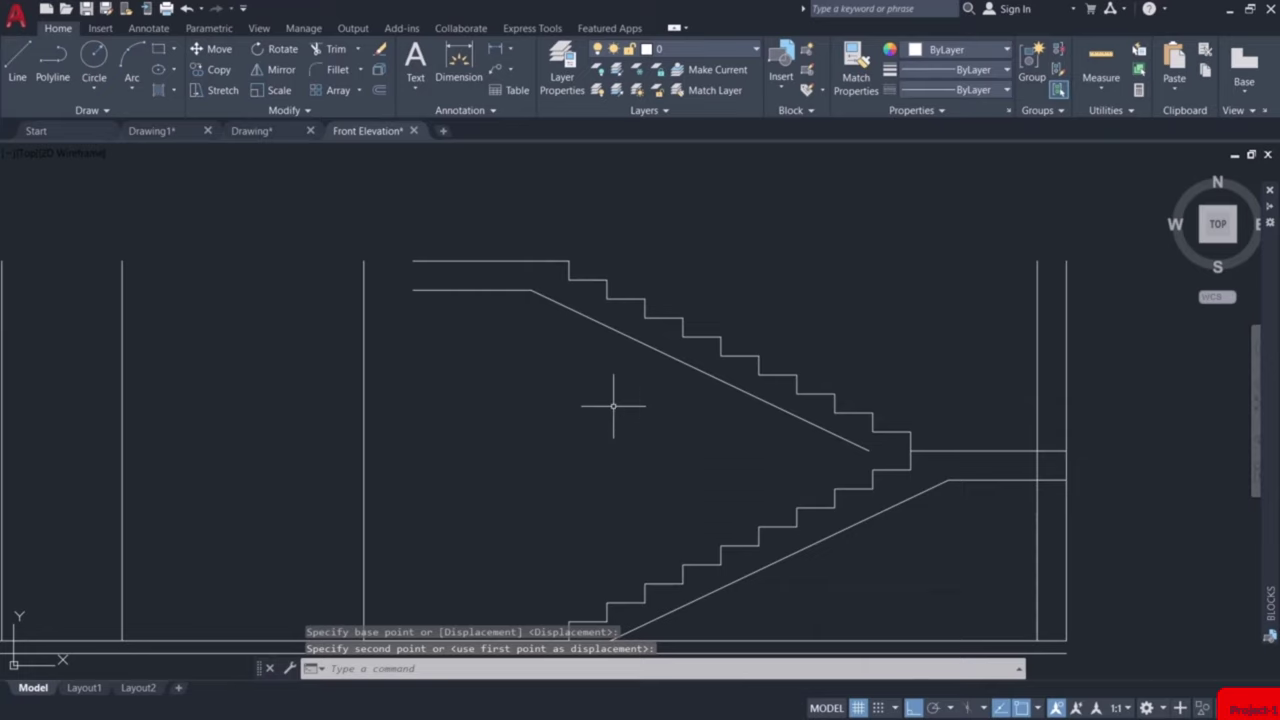
pyautogui.moveTo(469, 240); pyautogui.dragTo(466, 334)
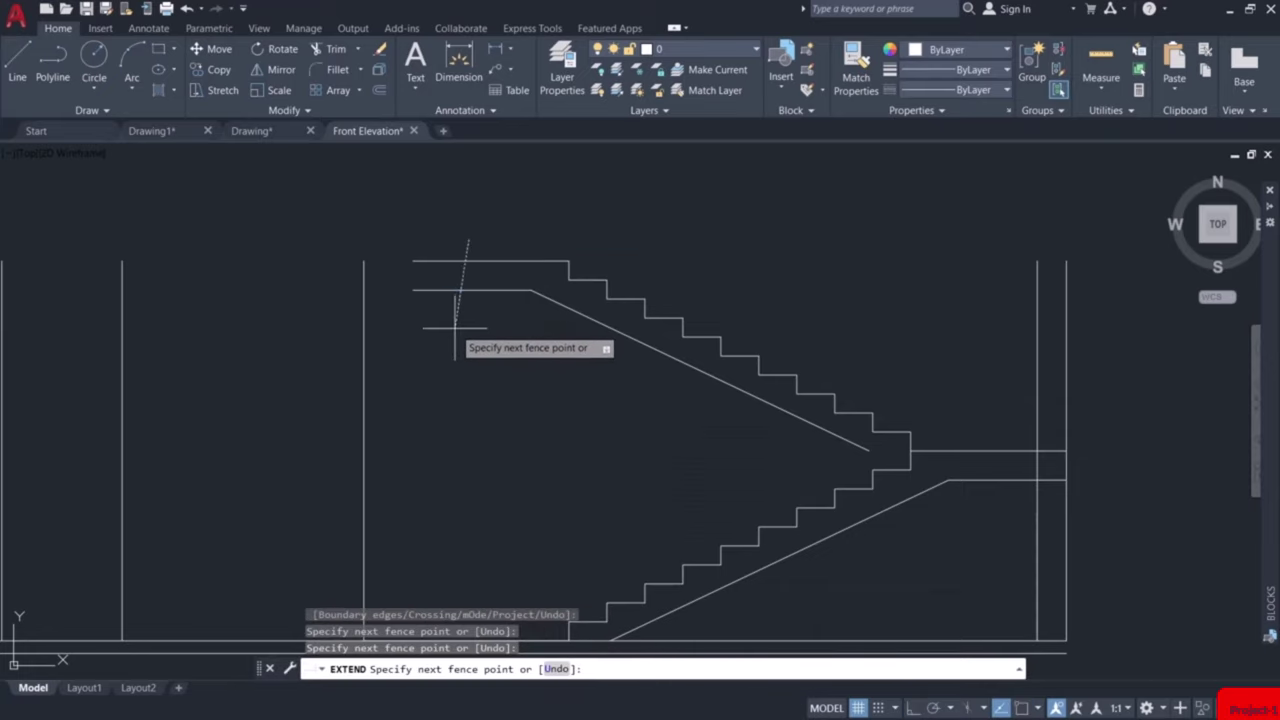
pyautogui.click(800, 417)
pyautogui.press('Escape')
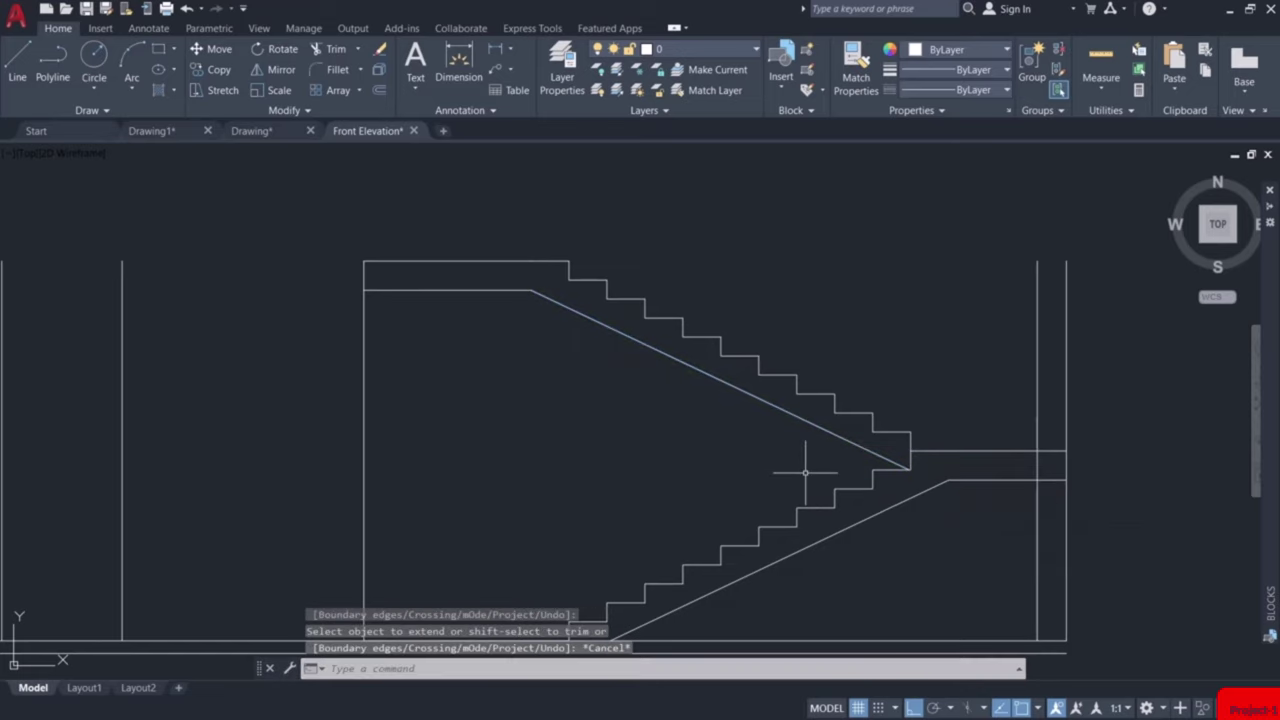
# Draw the floor slab's top line from the top of the left outer wall to the left end of the upper landing.
pyautogui.moveTo(709, 466)
pyautogui.mouseDown(button='middle')
pyautogui.moveTo(723, 434)
pyautogui.moveTo(923, 291)
pyautogui.mouseUp(button='middle')
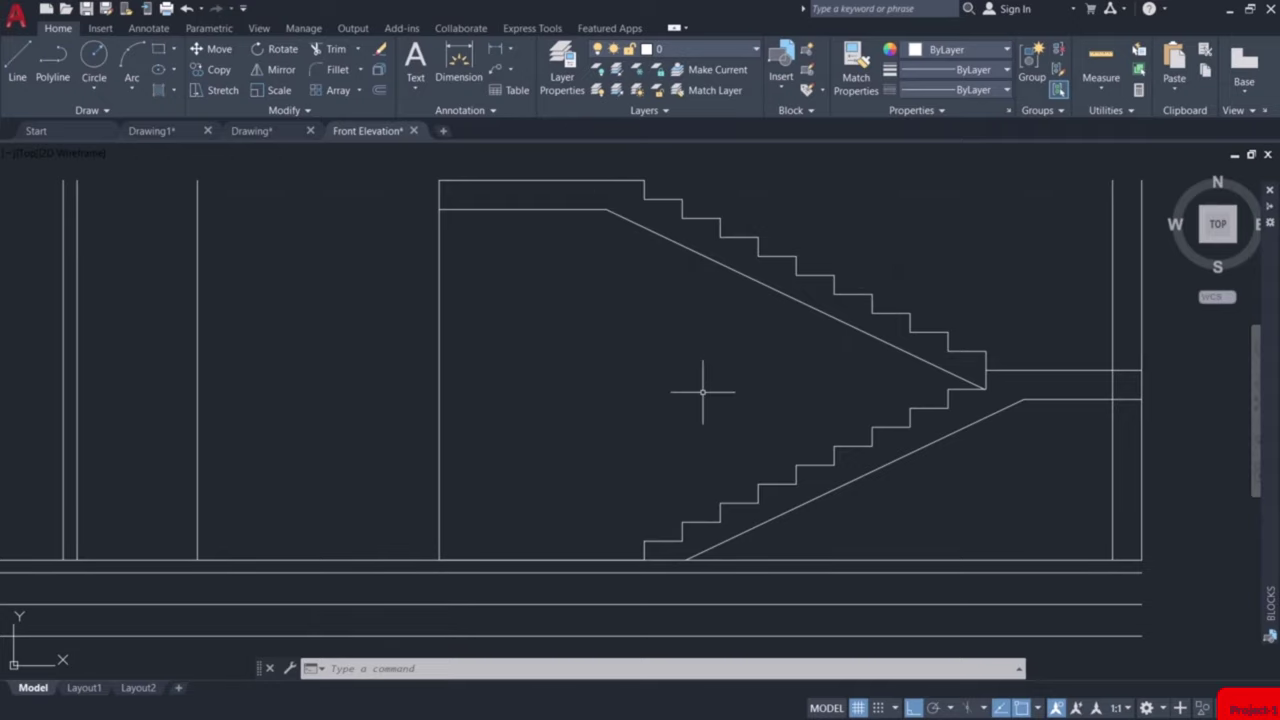
pyautogui.scroll(-4, 605, 367)
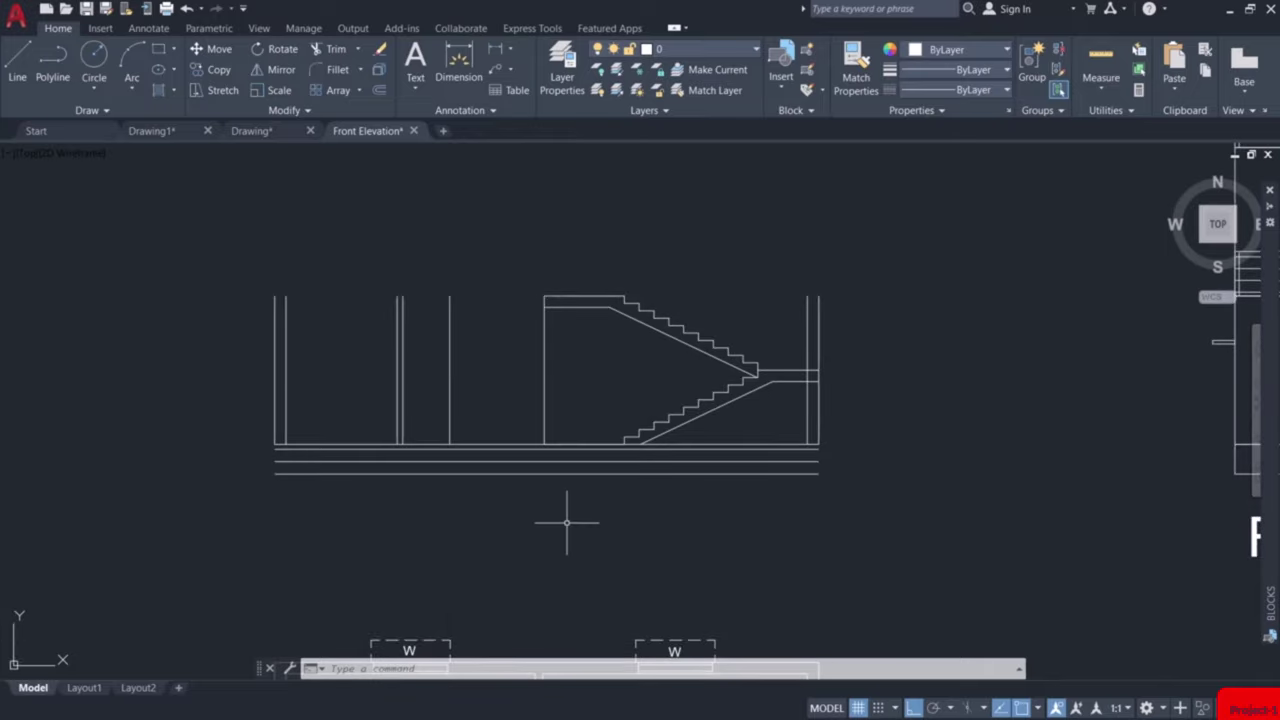
pyautogui.moveTo(517, 323); pyautogui.dragTo(663, 383, button='middle')
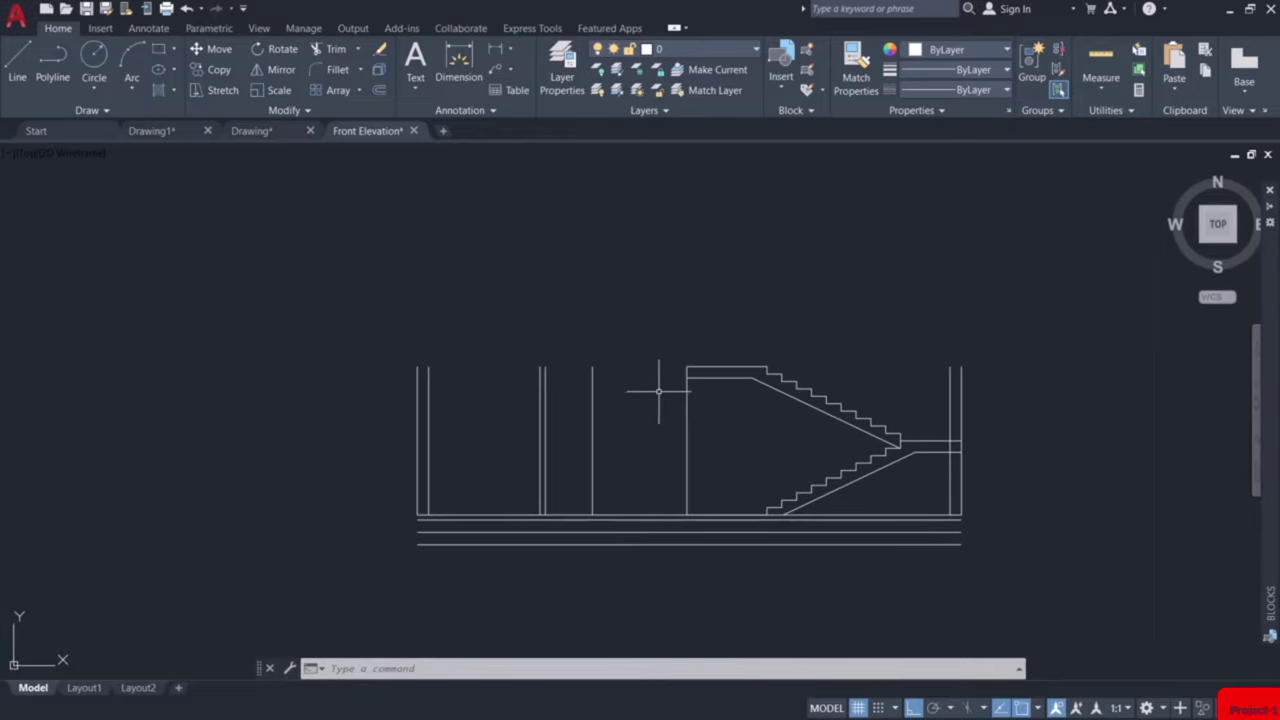
pyautogui.scroll(2, 621, 383)
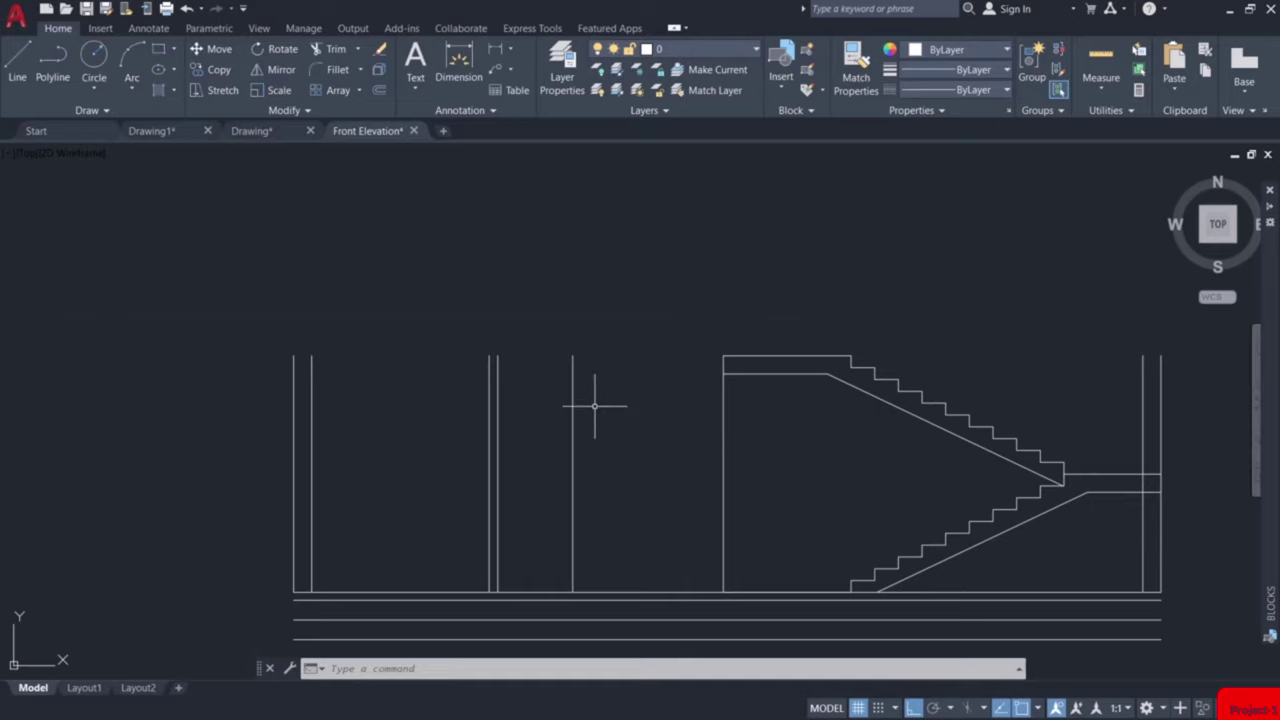
pyautogui.write('l')
pyautogui.press('Return')
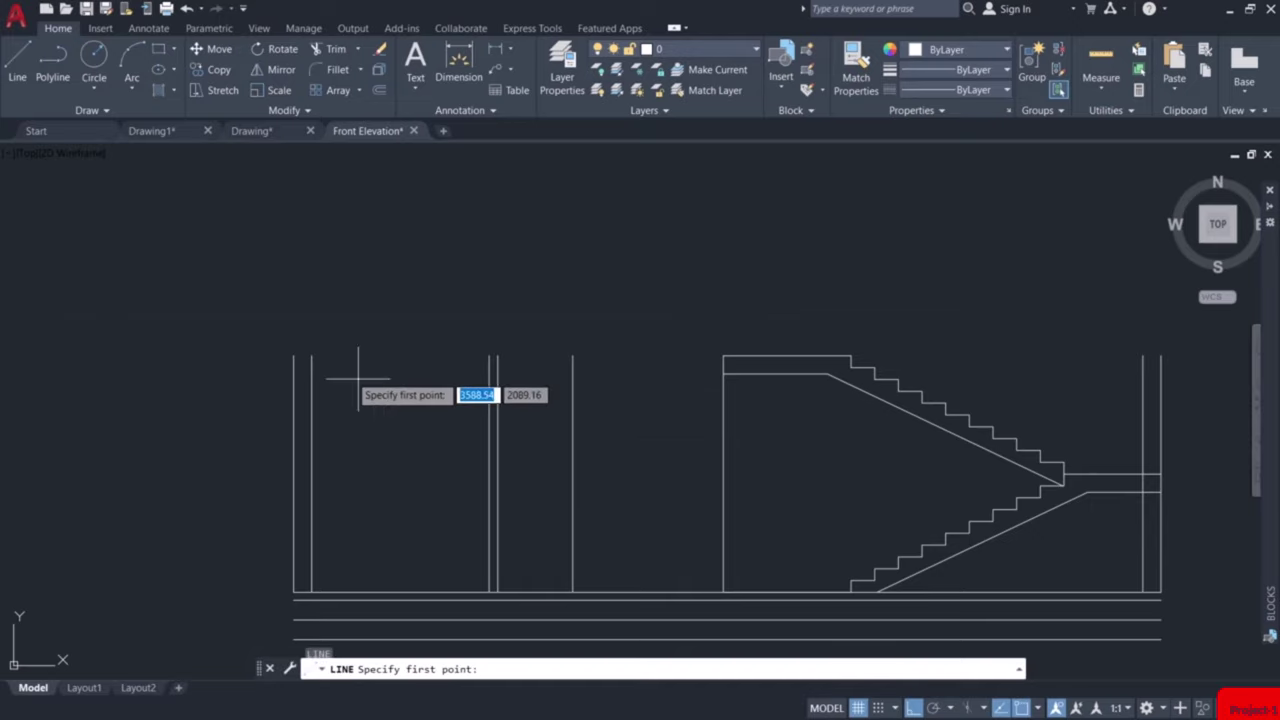
pyautogui.click(293, 355)
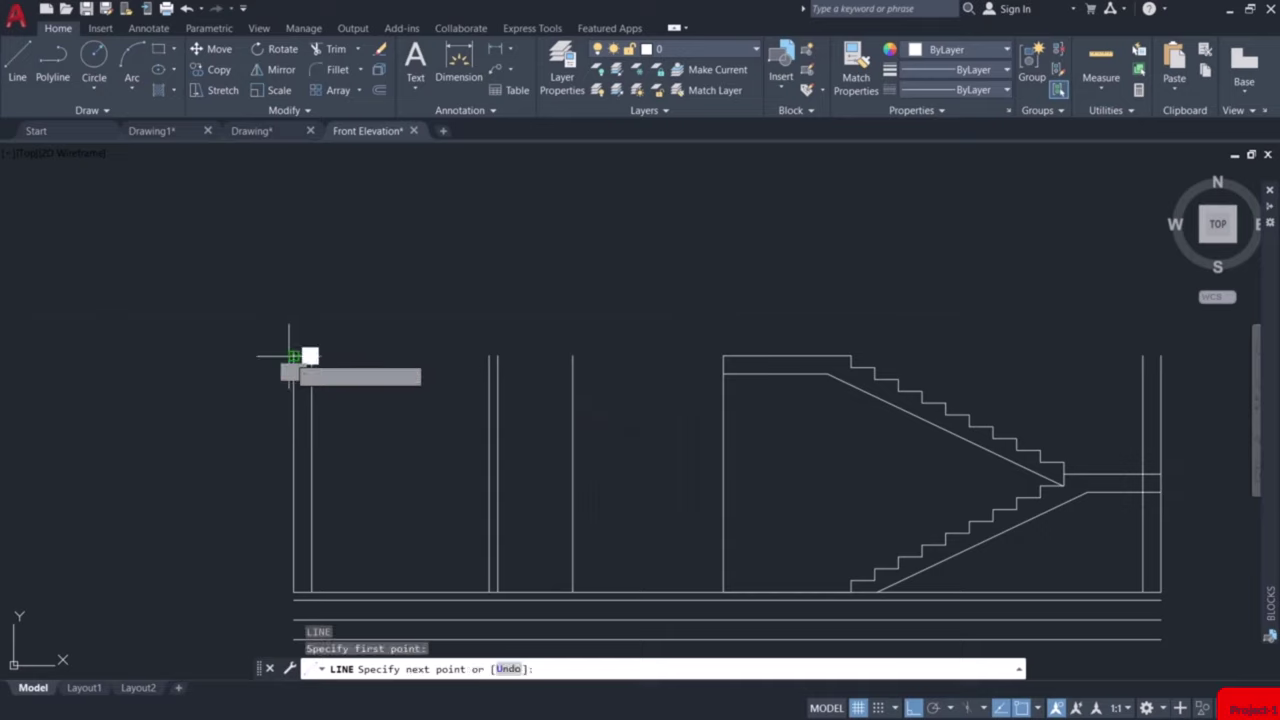
pyautogui.click(723, 355)
pyautogui.press('Return')
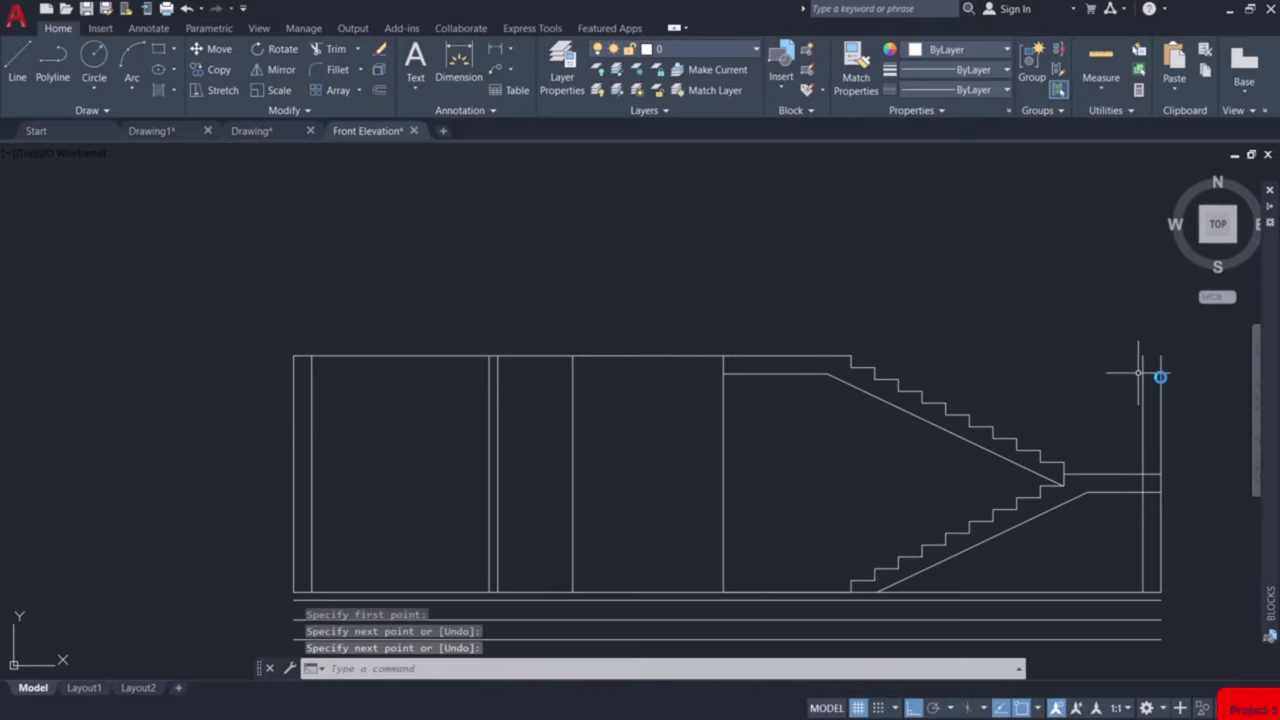
# Close the top of the right outer wall with a short line between its two faces.
pyautogui.write('l')
pyautogui.press('Return')
pyautogui.click(1160, 355)
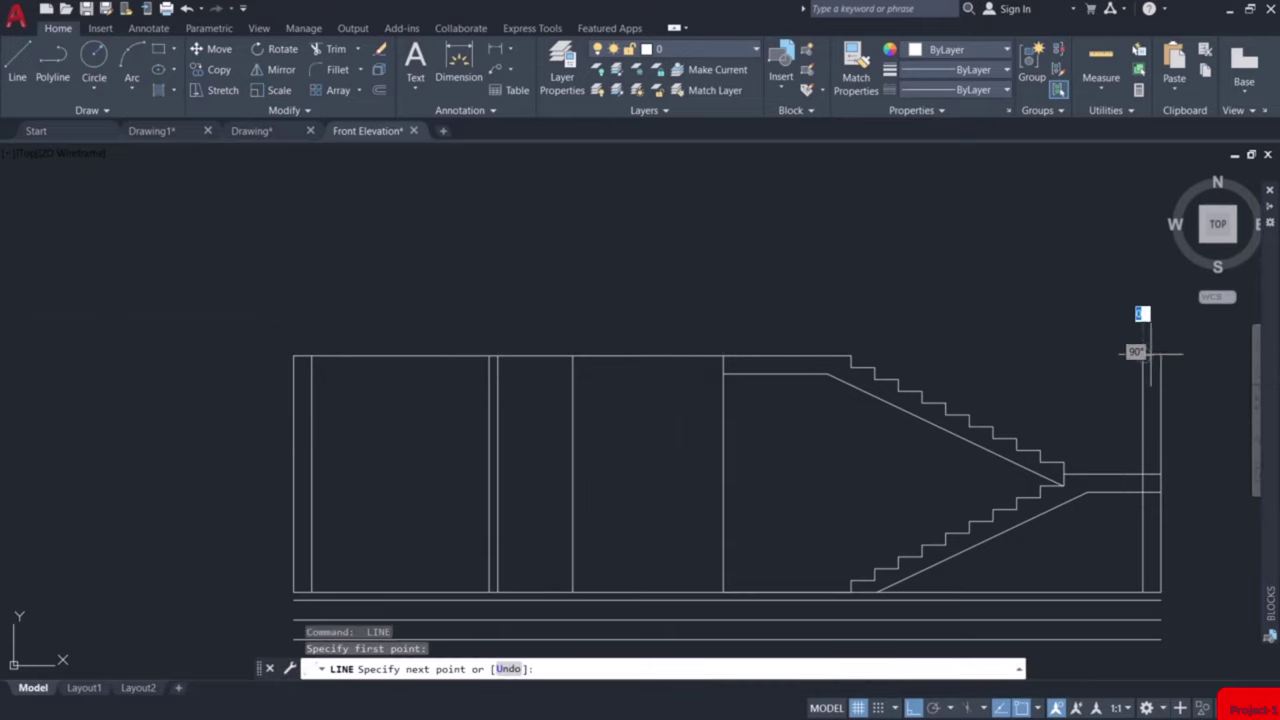
pyautogui.click(1143, 355)
pyautogui.press('Return')
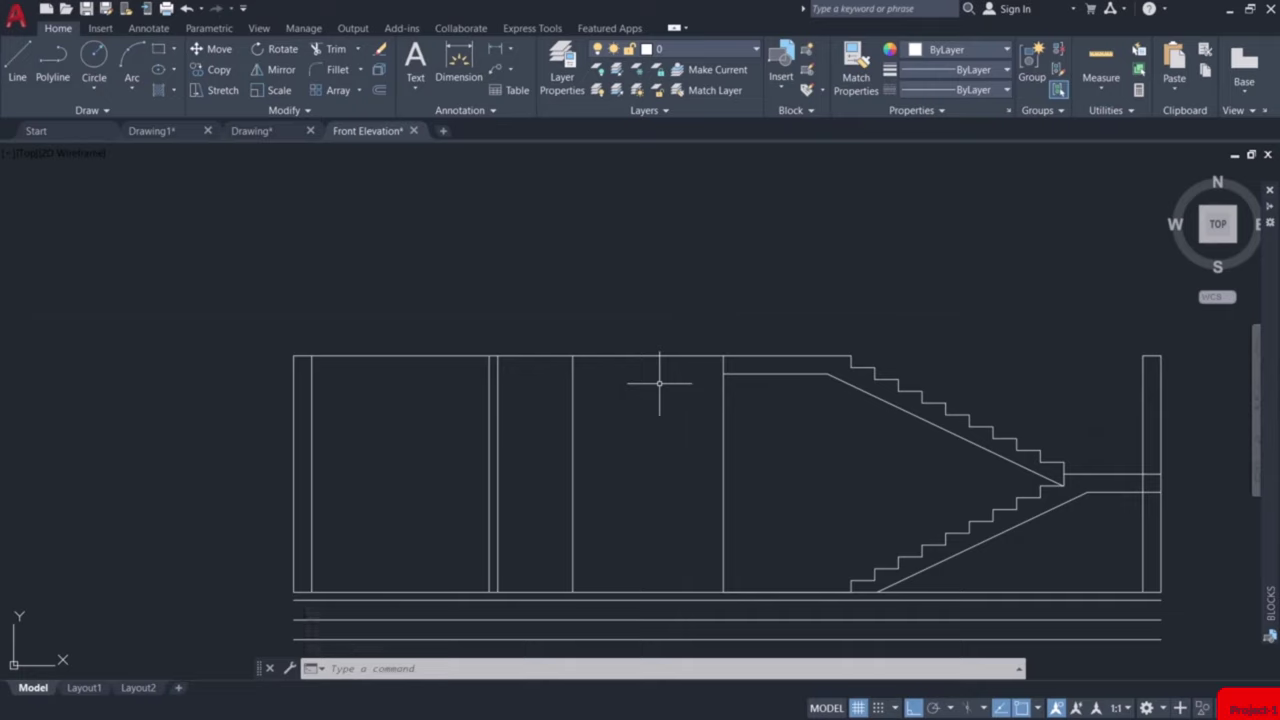
# Offset the slab's top line 0.23 downward to form the slab's underside.
pyautogui.write('o')
pyautogui.press('Return')
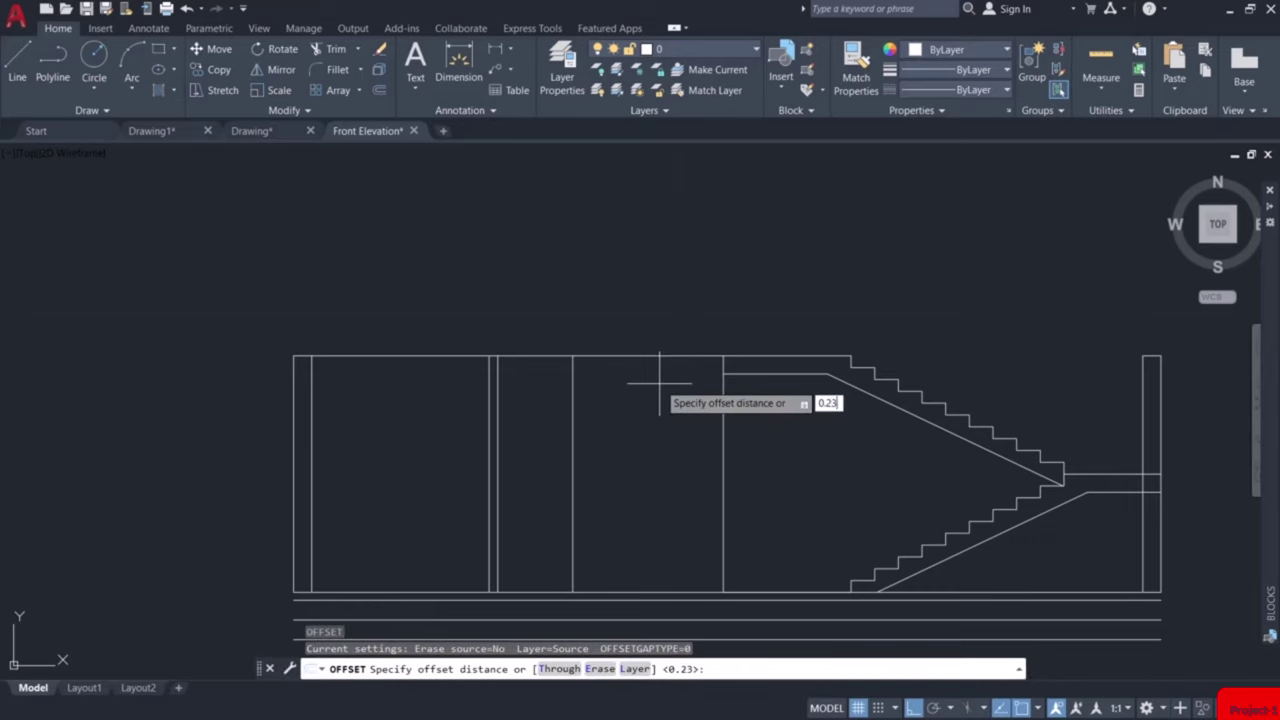
pyautogui.press('Return')
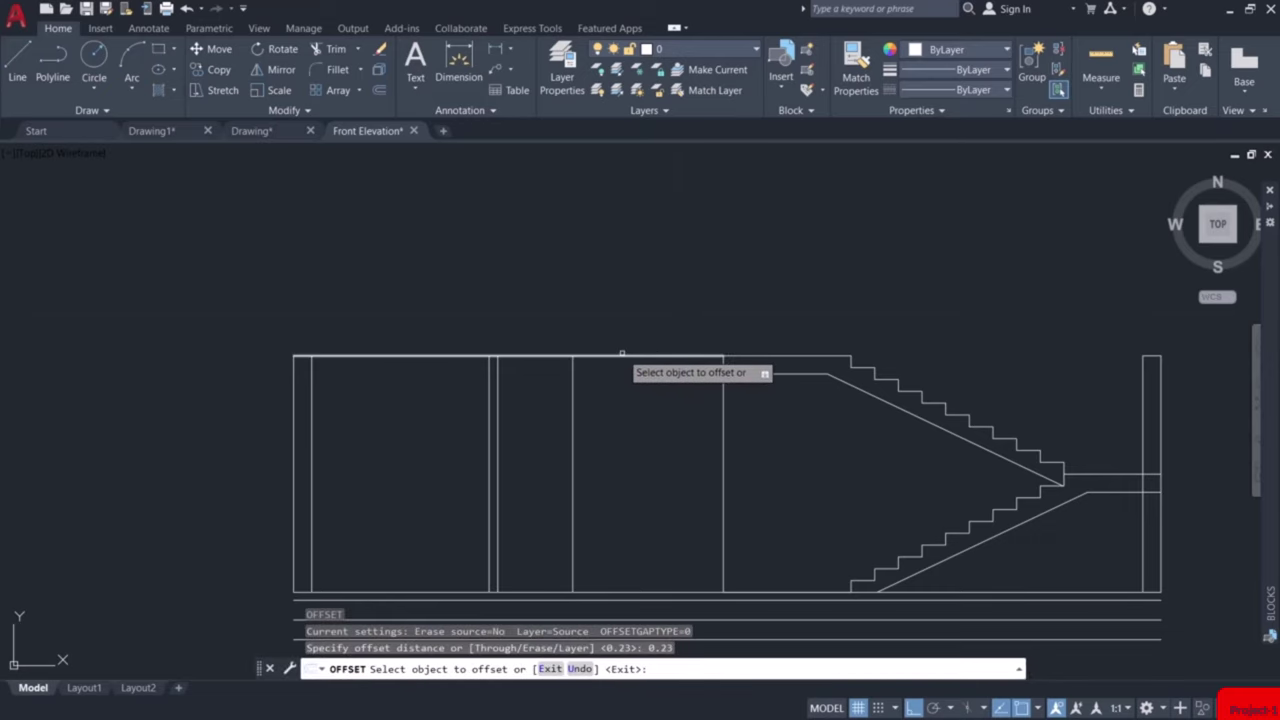
pyautogui.click(622, 355)
pyautogui.click(629, 390)
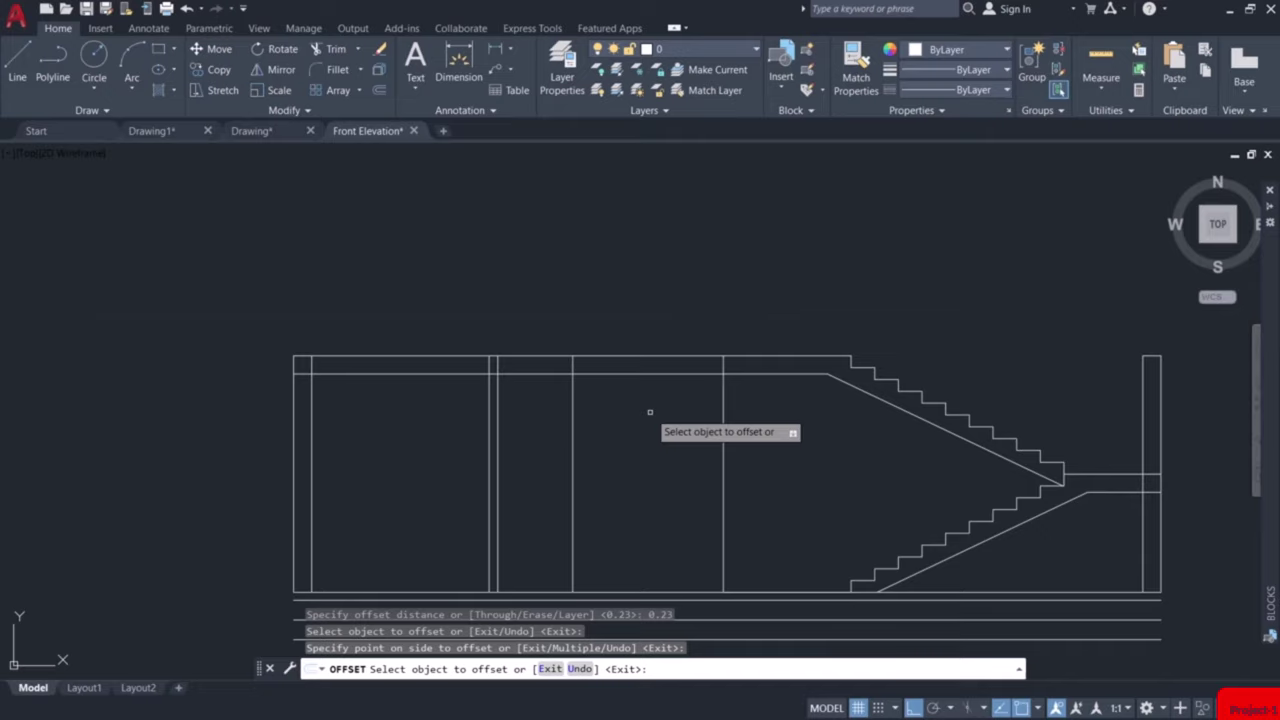
pyautogui.press('Return')
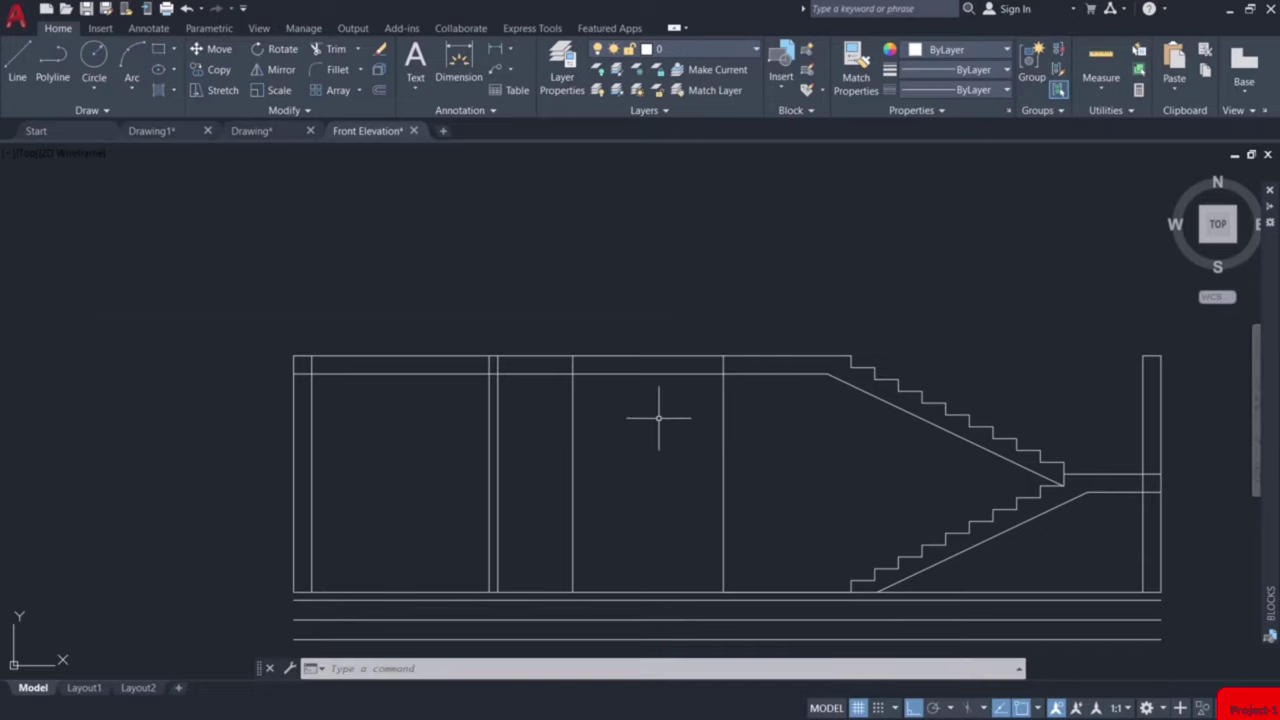
# Draw a short line across the top of the left outer wall between its two faces.
pyautogui.scroll(4, 365, 379)
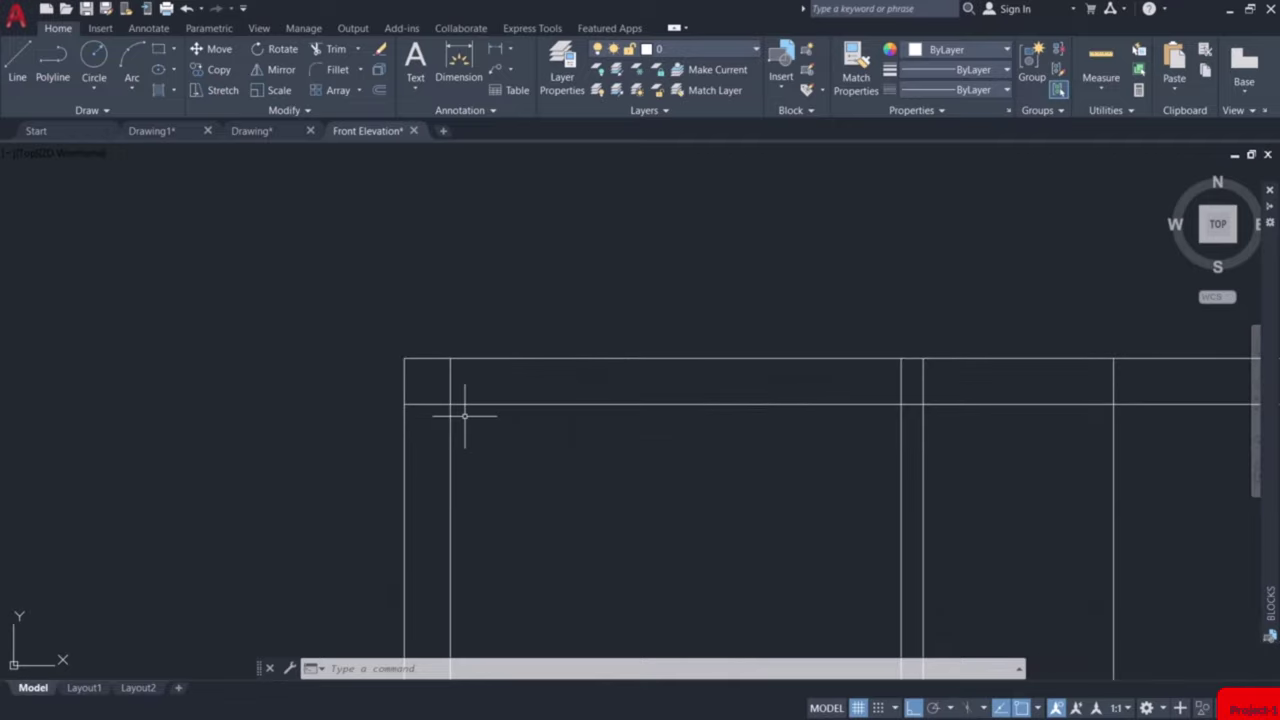
pyautogui.write('l')
pyautogui.press('Return')
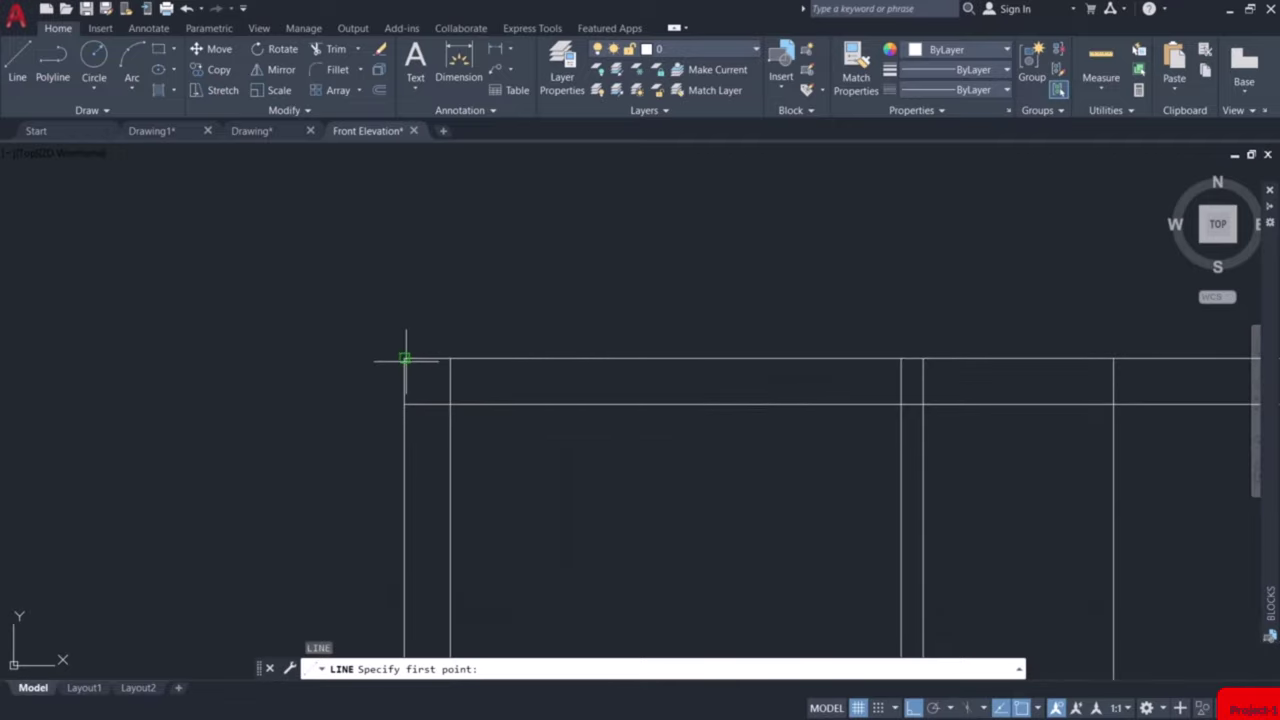
pyautogui.click(405, 358)
pyautogui.click(450, 358)
pyautogui.press('Return')
# Offset the short line across the left outer wall's top 0.45 downward to mark the beam's bottom.
pyautogui.write('o')
pyautogui.press('Return')
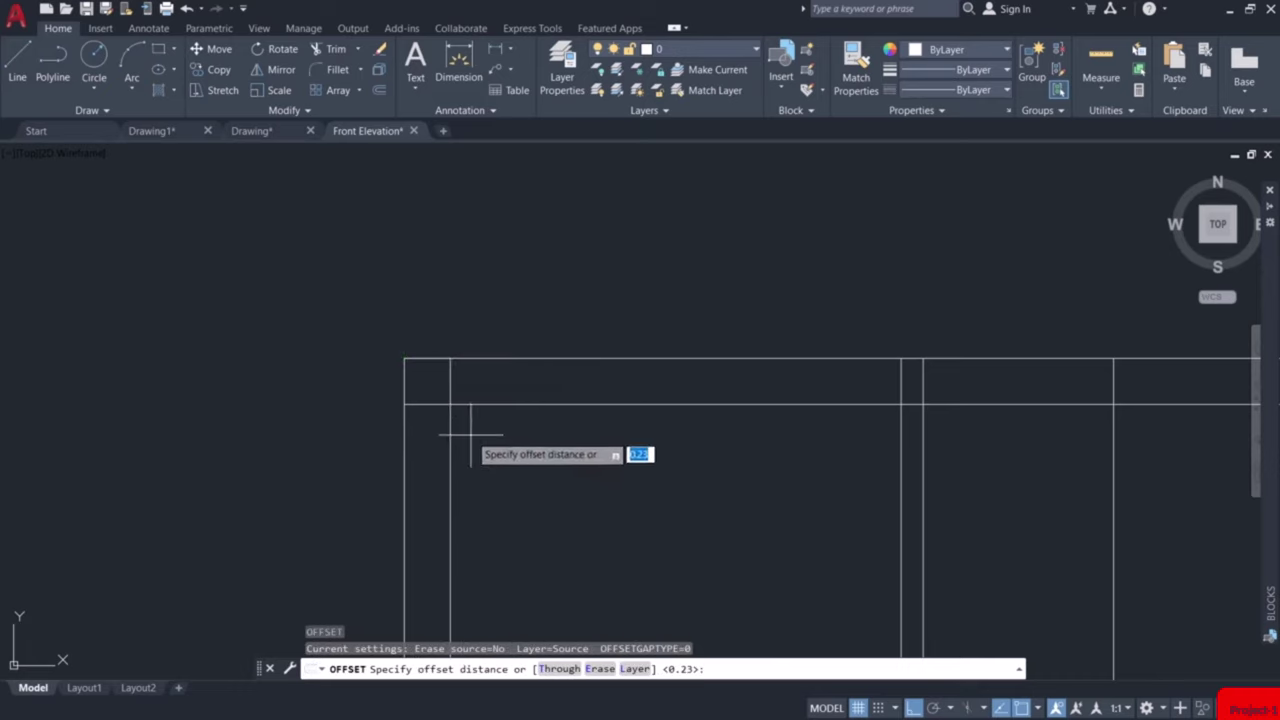
pyautogui.write('0.45')
pyautogui.press('Return')
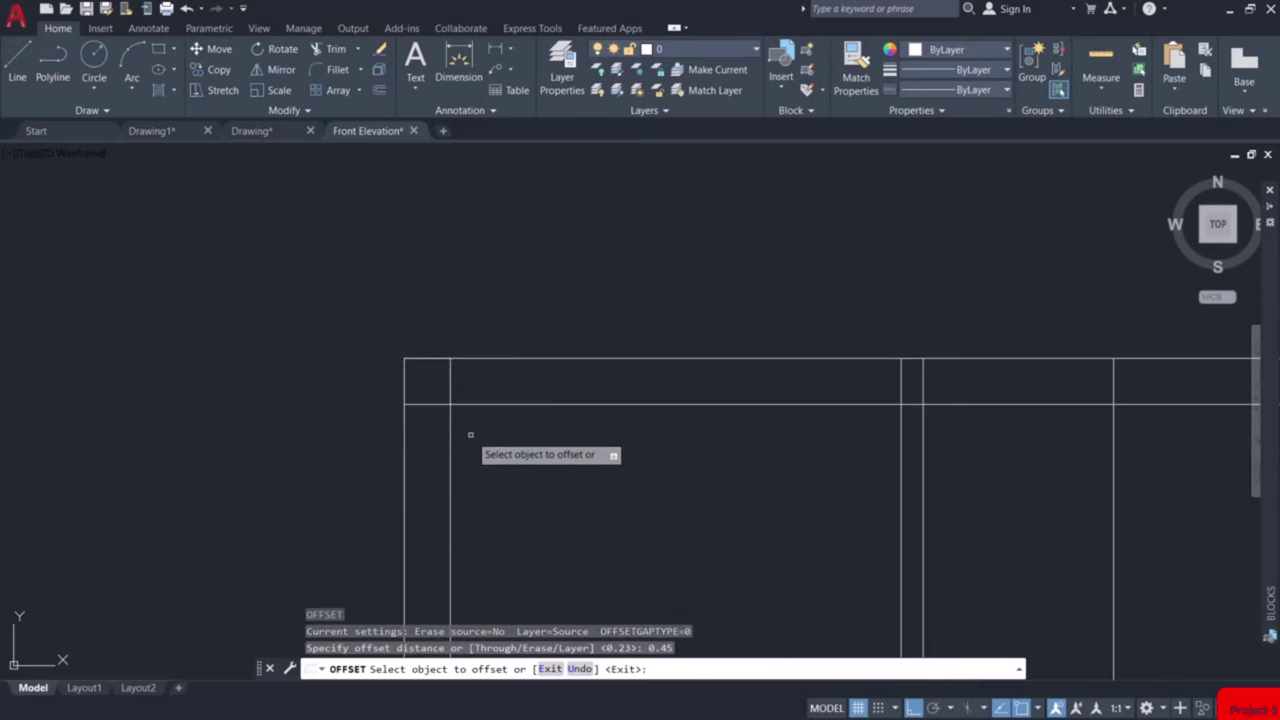
pyautogui.click(430, 360)
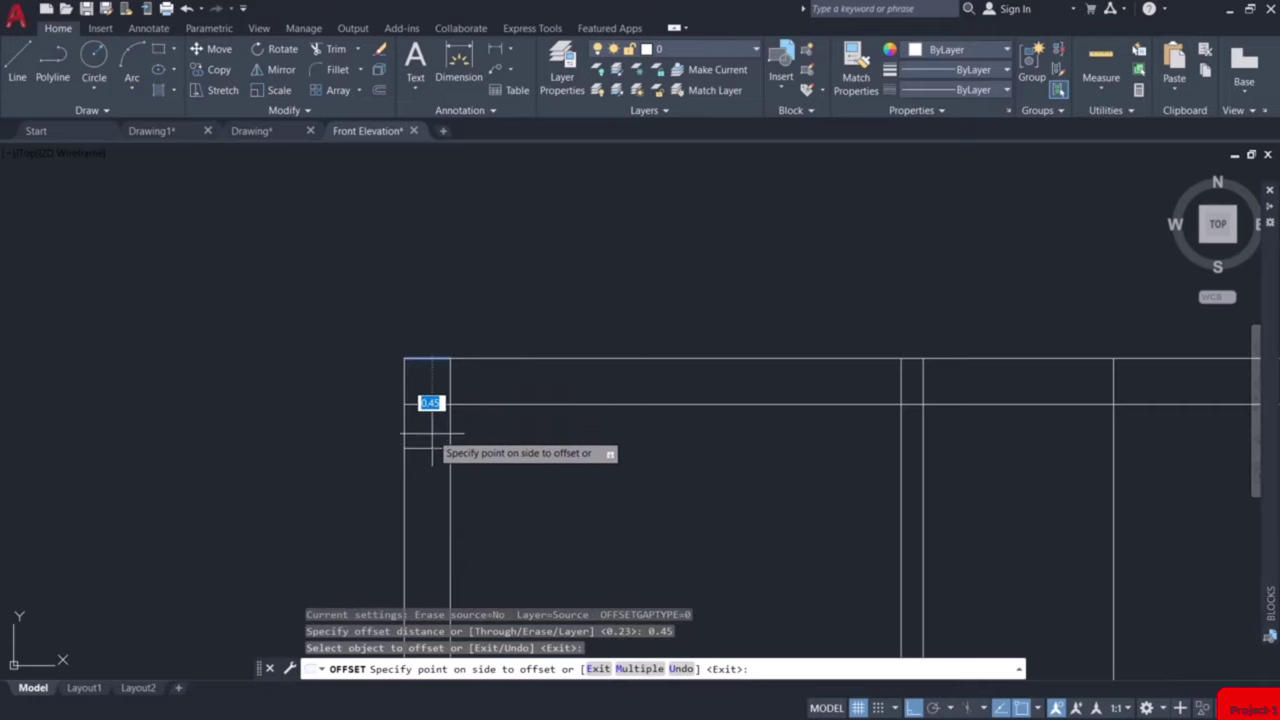
pyautogui.click(430, 470)
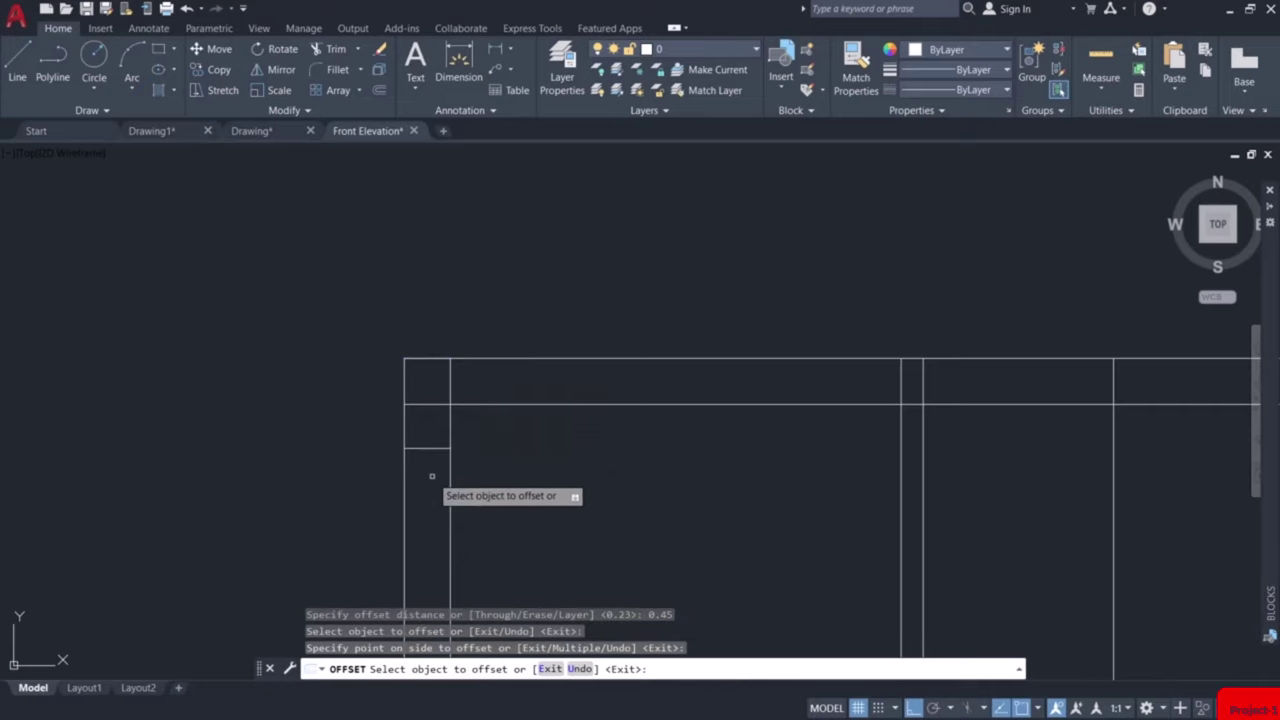
pyautogui.press('Escape')
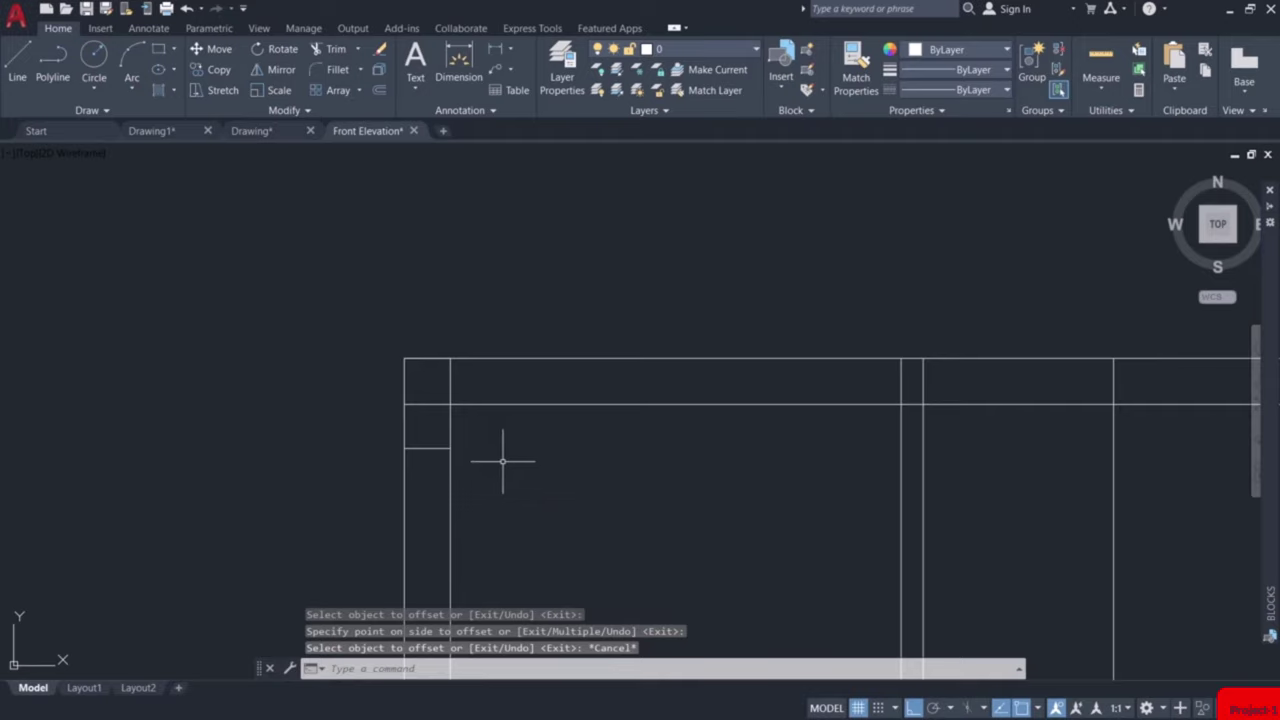
pyautogui.click(429, 448)
pyautogui.write('co')
pyautogui.press('Return')
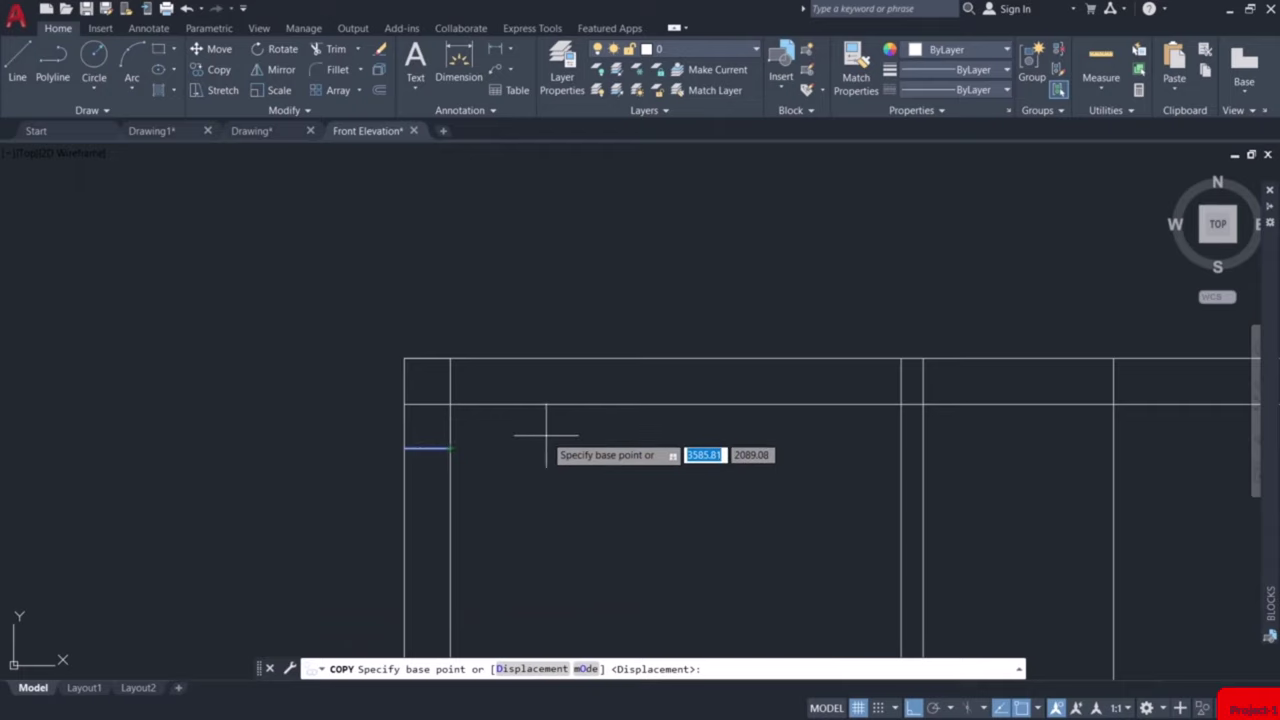
pyautogui.press('Escape')
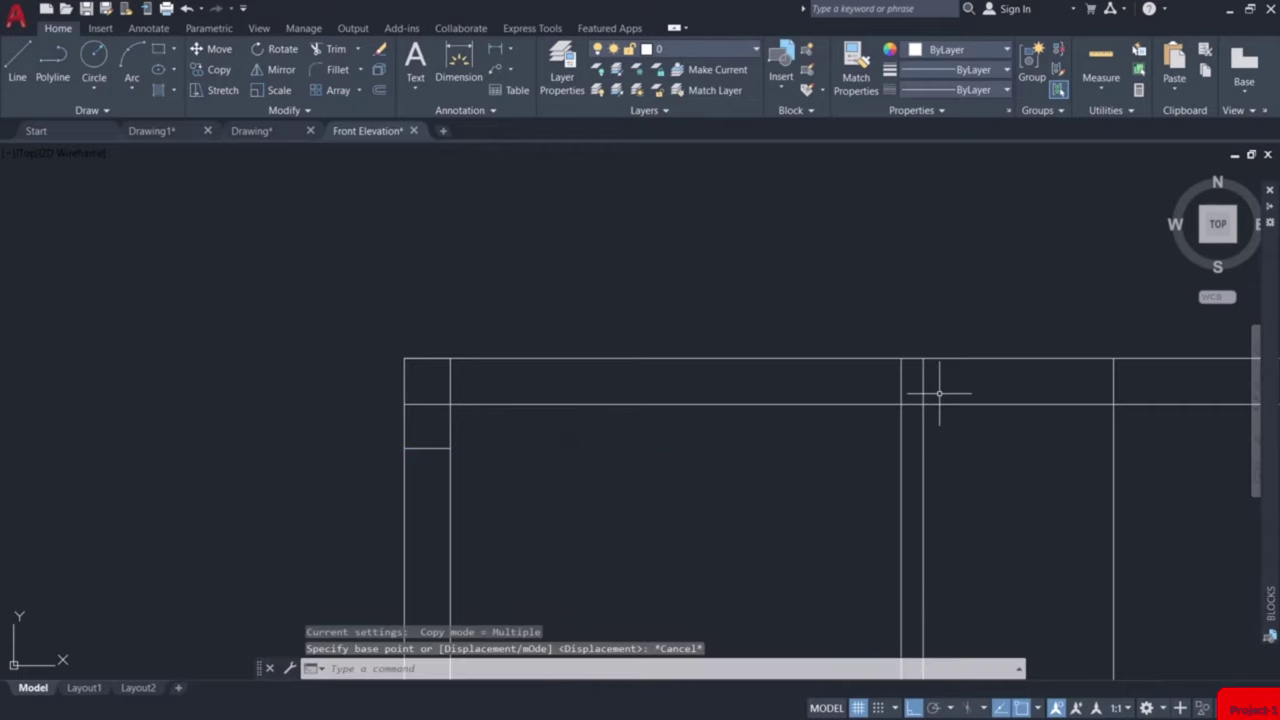
# Draw the beam outline at the thin inner wall, 0.45 down from the top of its right face and across to its left face.
pyautogui.write('l')
pyautogui.press('Return')
pyautogui.click(923, 358)
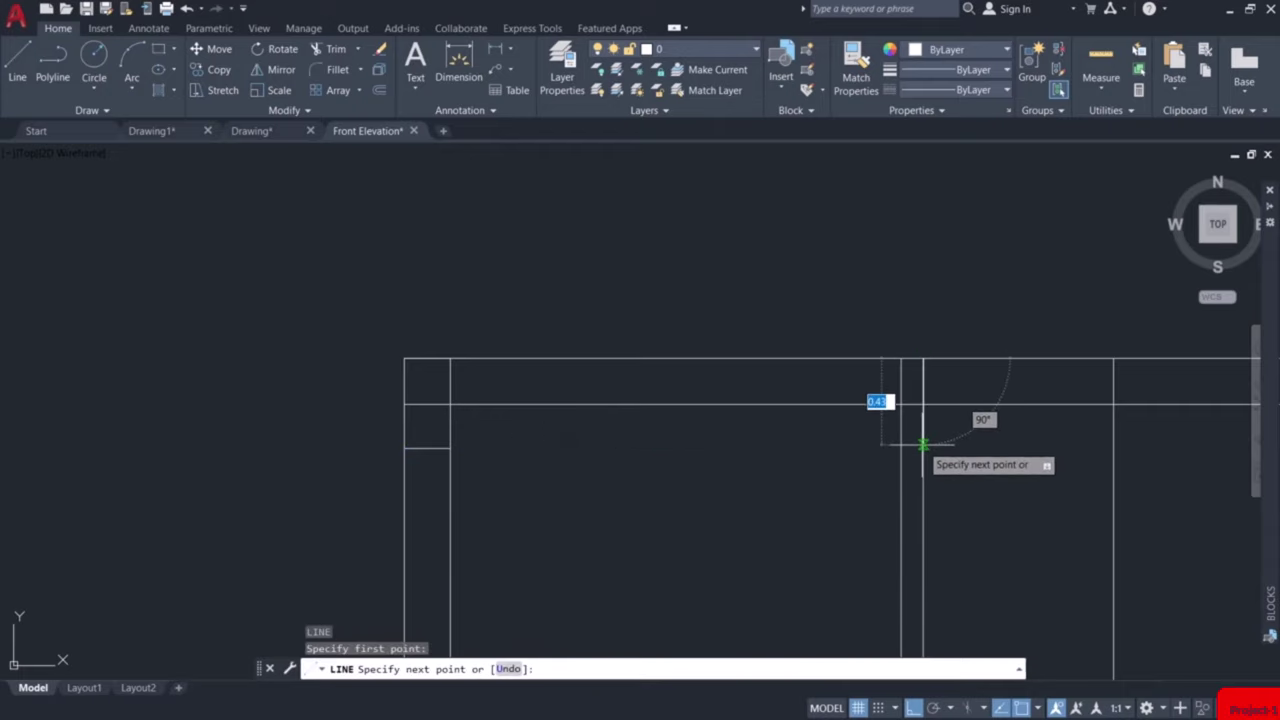
pyautogui.write('0.45')
pyautogui.press('Return')
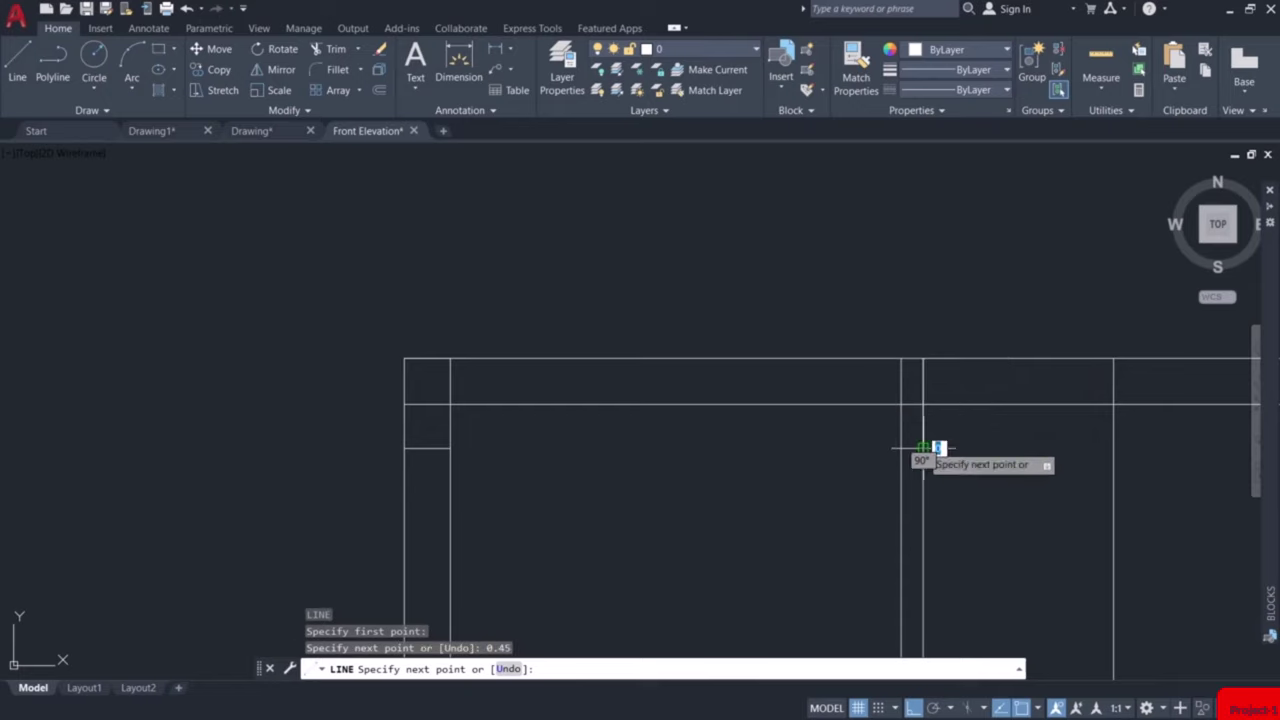
pyautogui.click(900, 448)
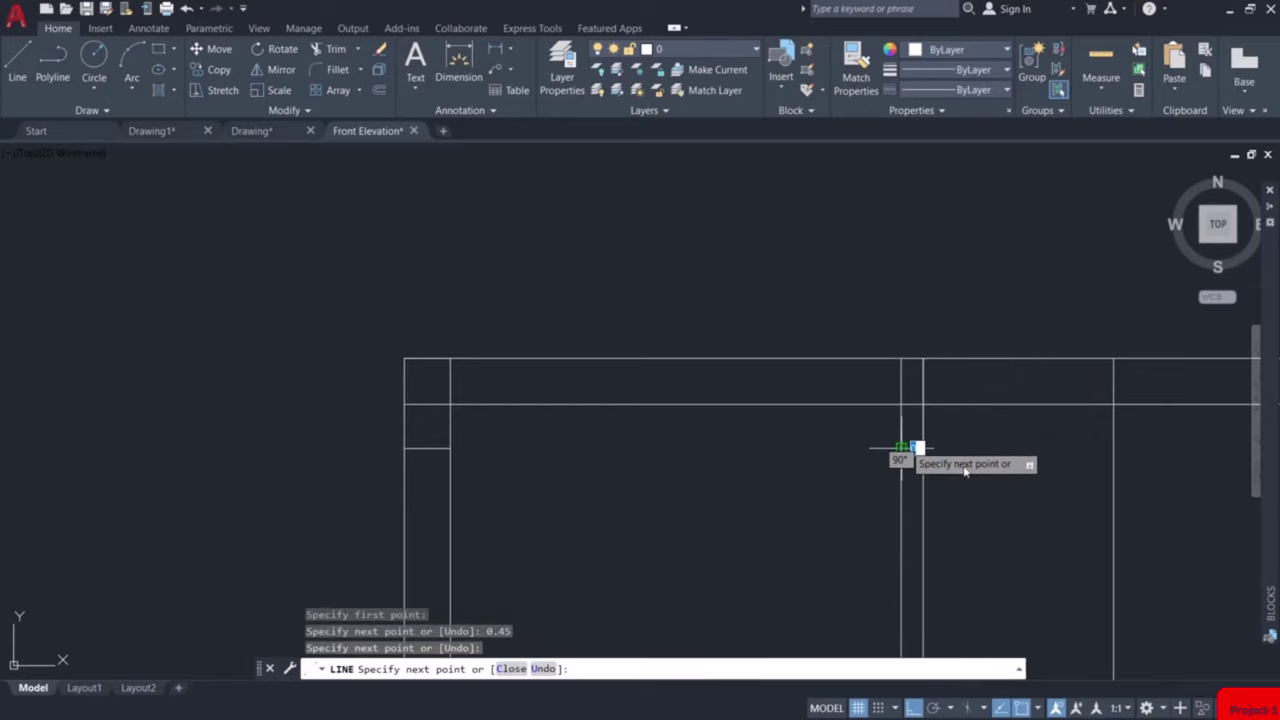
pyautogui.press('Escape')
pyautogui.scroll(-2, 974, 466)
pyautogui.moveTo(974, 466); pyautogui.dragTo(662, 453, button='middle')
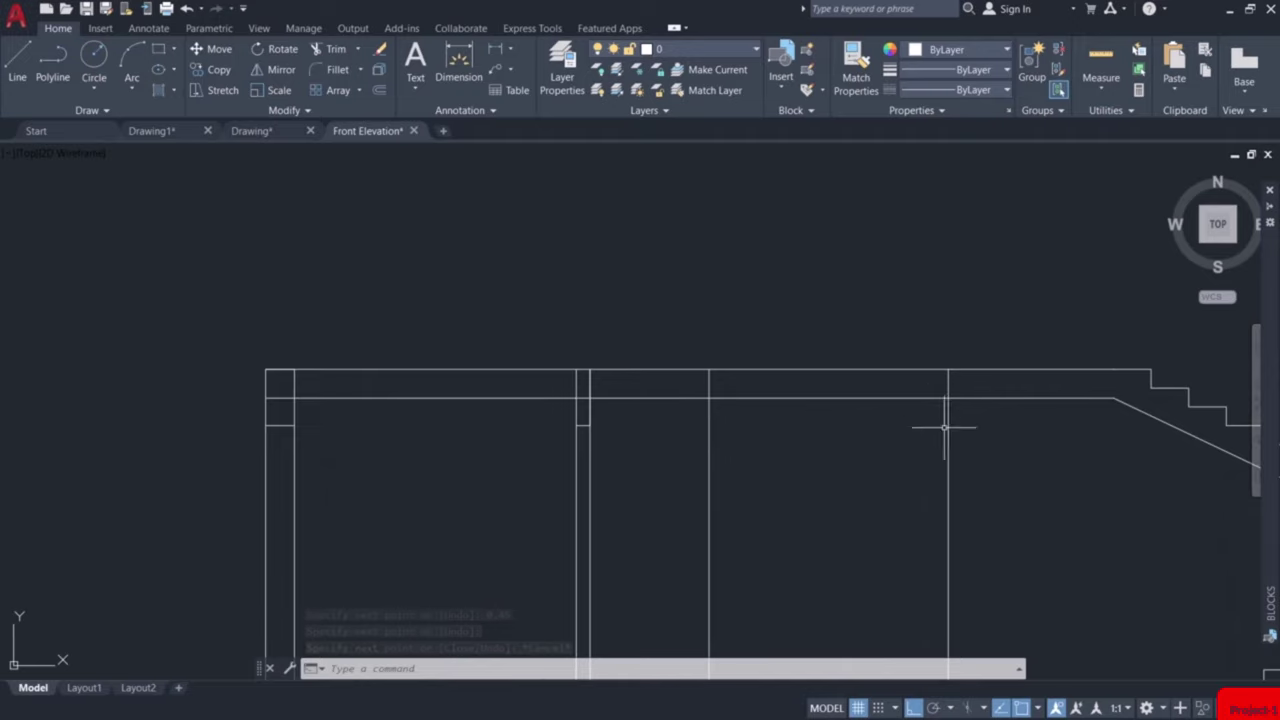
pyautogui.scroll(-2, 966, 423)
pyautogui.scroll(2, 871, 429)
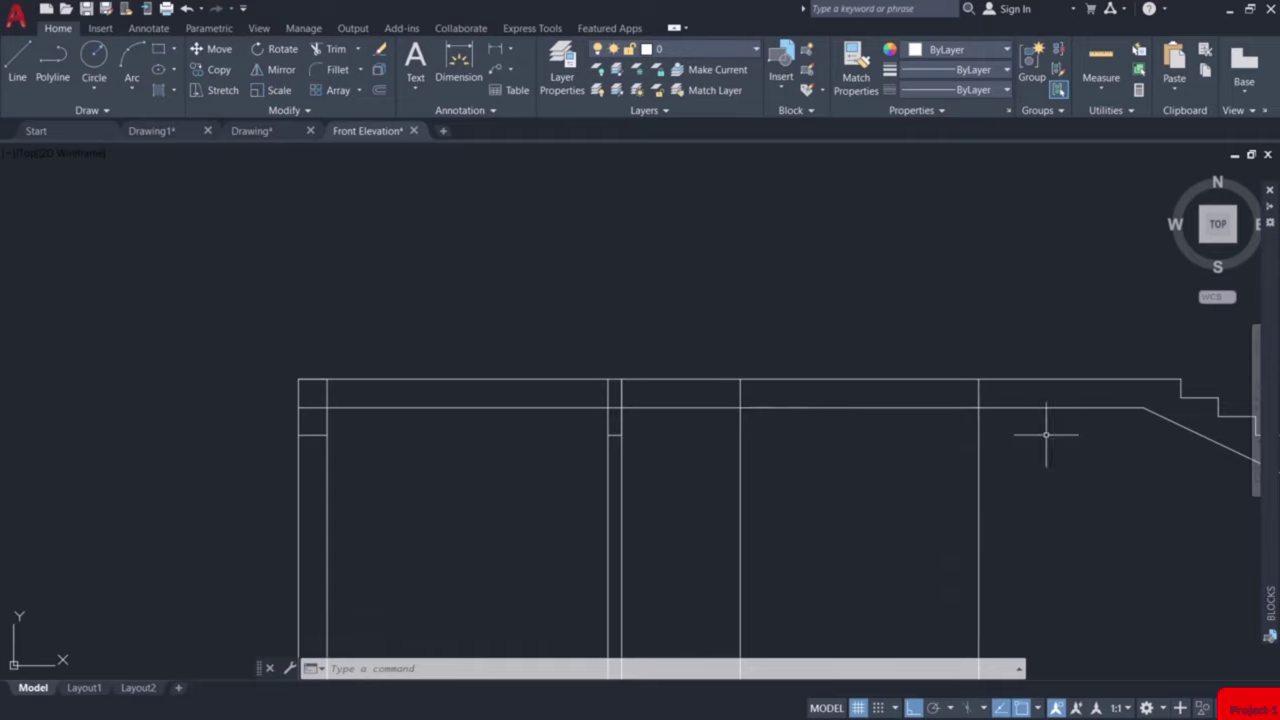
# Start the footing outline at the lower end of the left wall's inner foundation line, drawing 0.34 right and 0.45 down.
pyautogui.scroll(-2, 1046, 434)
pyautogui.moveTo(1000, 443)
pyautogui.mouseDown(button='middle')
pyautogui.moveTo(943, 463)
pyautogui.moveTo(830, 412)
pyautogui.mouseUp(button='middle')
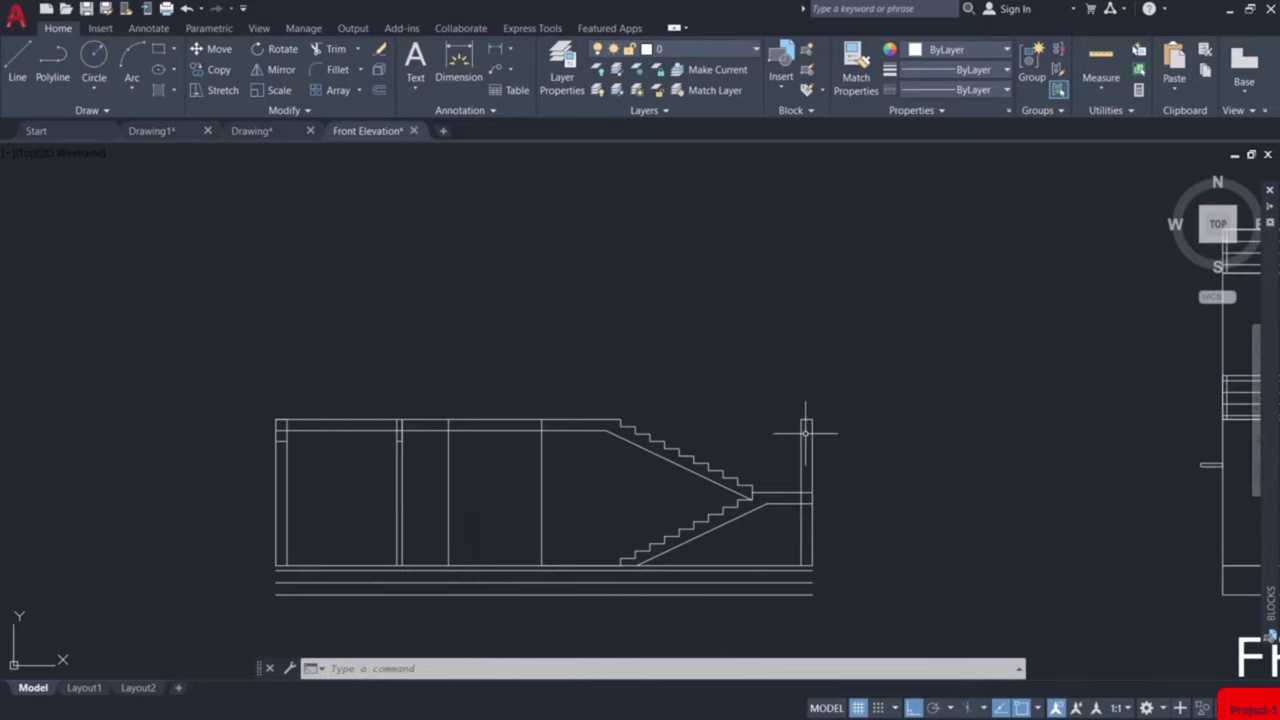
pyautogui.scroll(1, 790, 421)
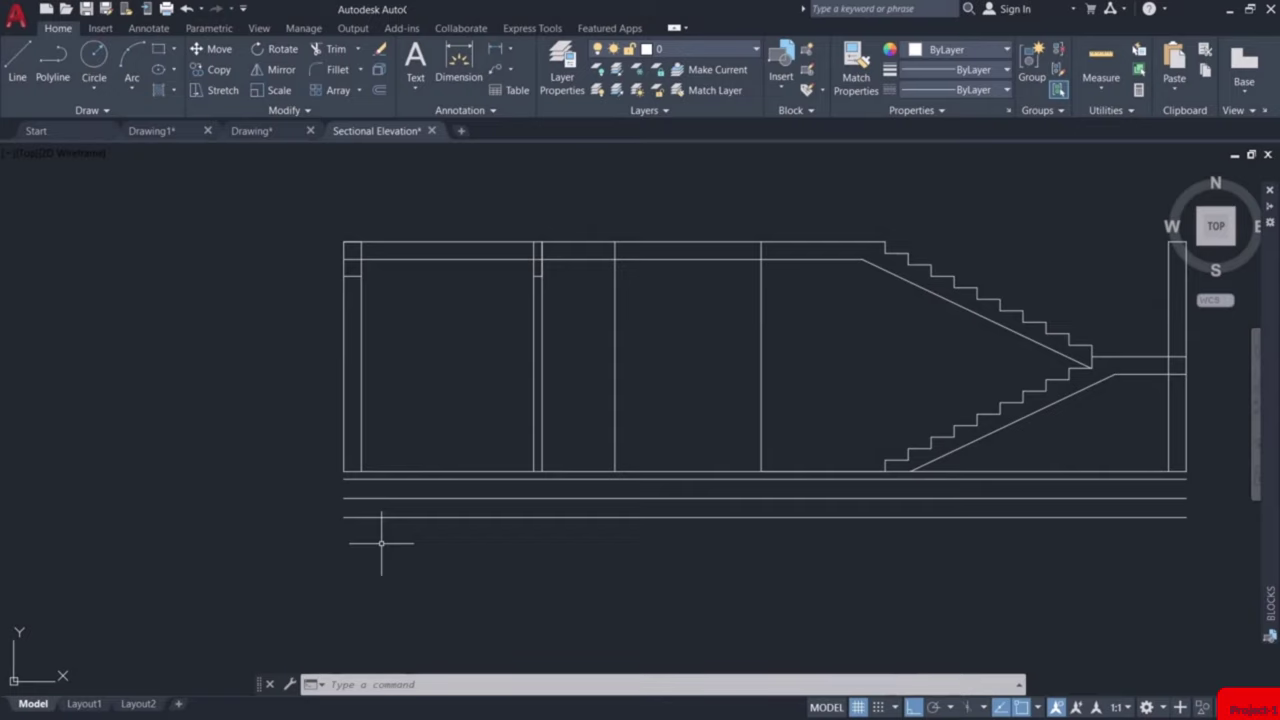
pyautogui.scroll(4, 387, 540)
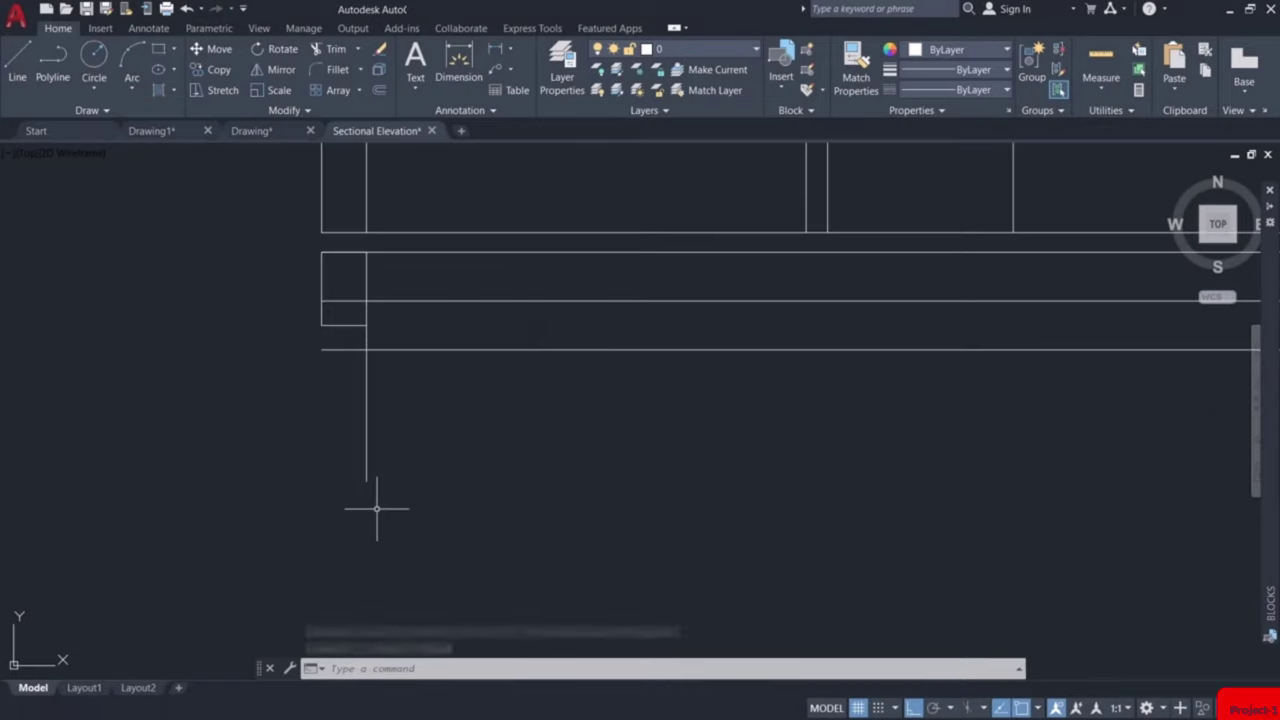
pyautogui.press('l')
pyautogui.press('Return')
pyautogui.click(366, 481)
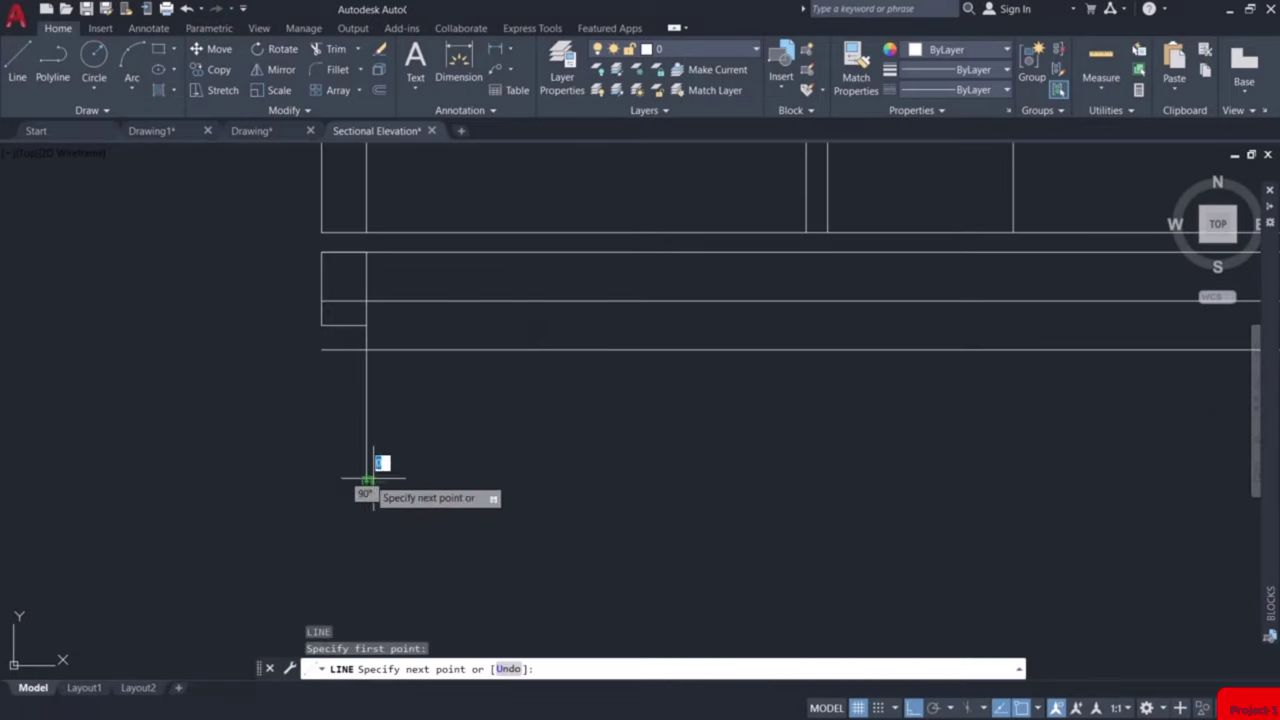
pyautogui.write('0.34')
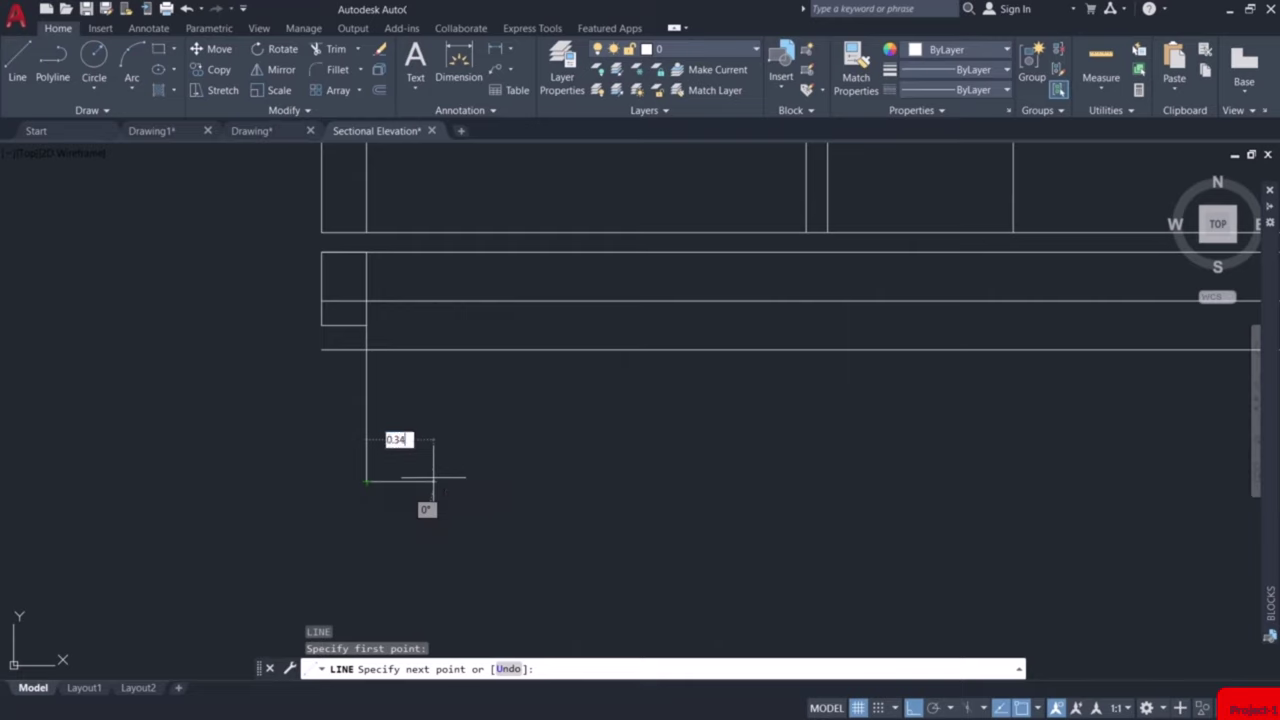
pyautogui.press('Return')
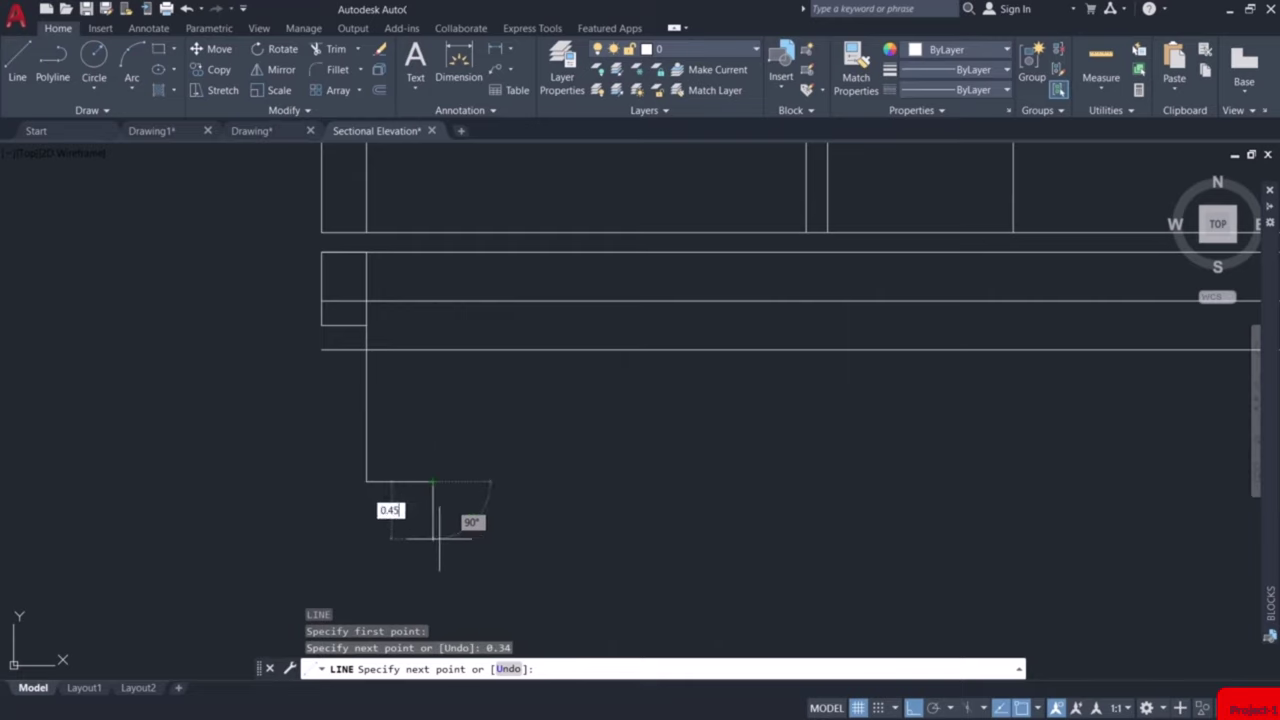
pyautogui.press('Return')
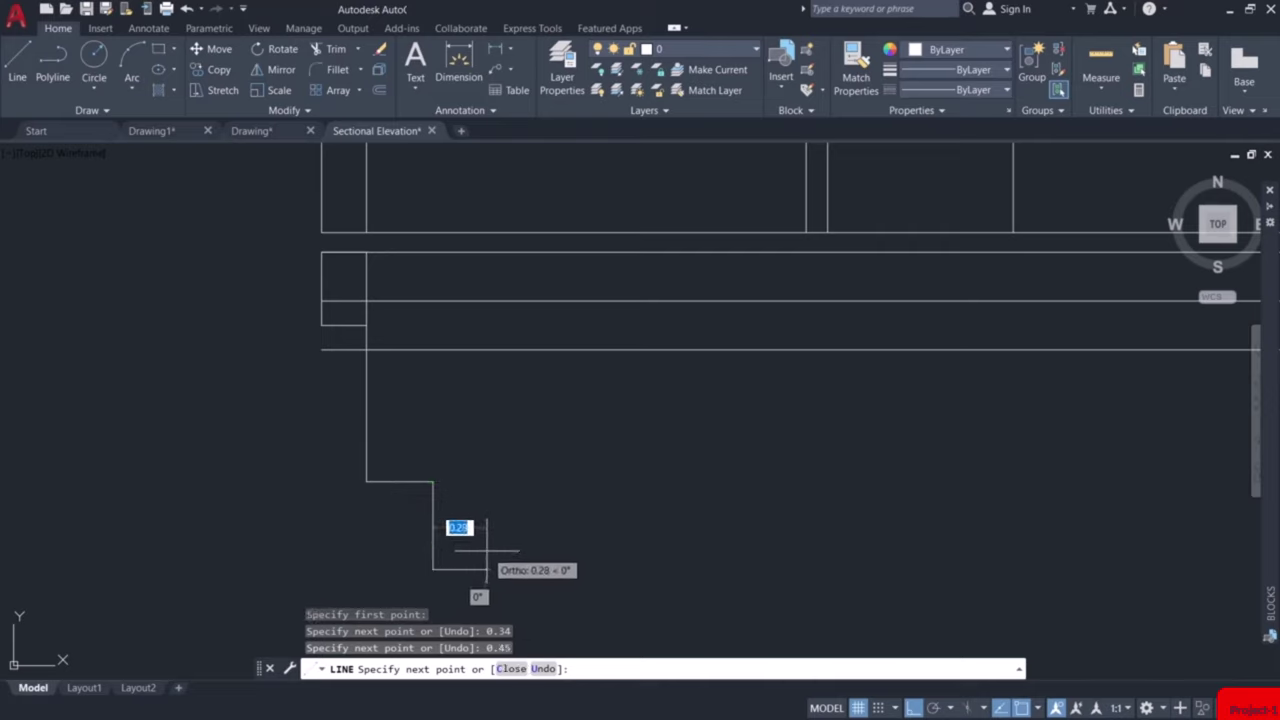
# Continue the footing outline 0.15 right and 0.15 down, then back left to the wall's centre line.
pyautogui.write('0')
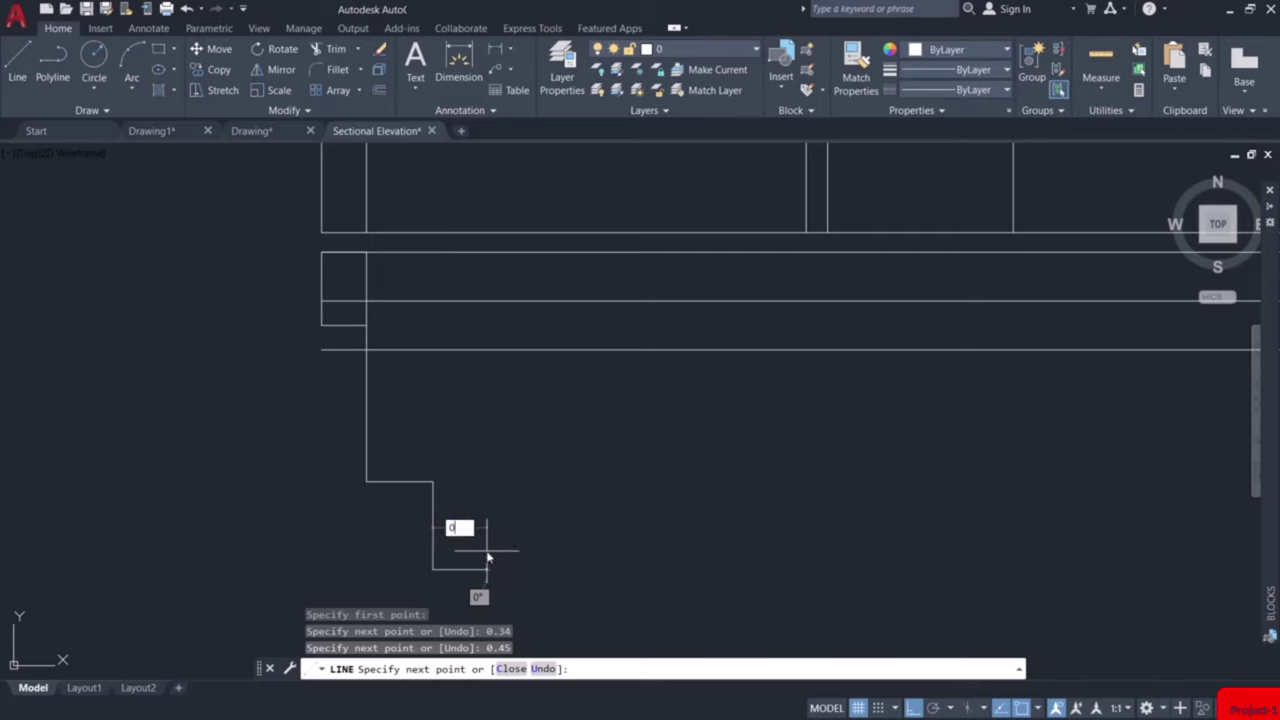
pyautogui.write('.15')
pyautogui.press('Return')
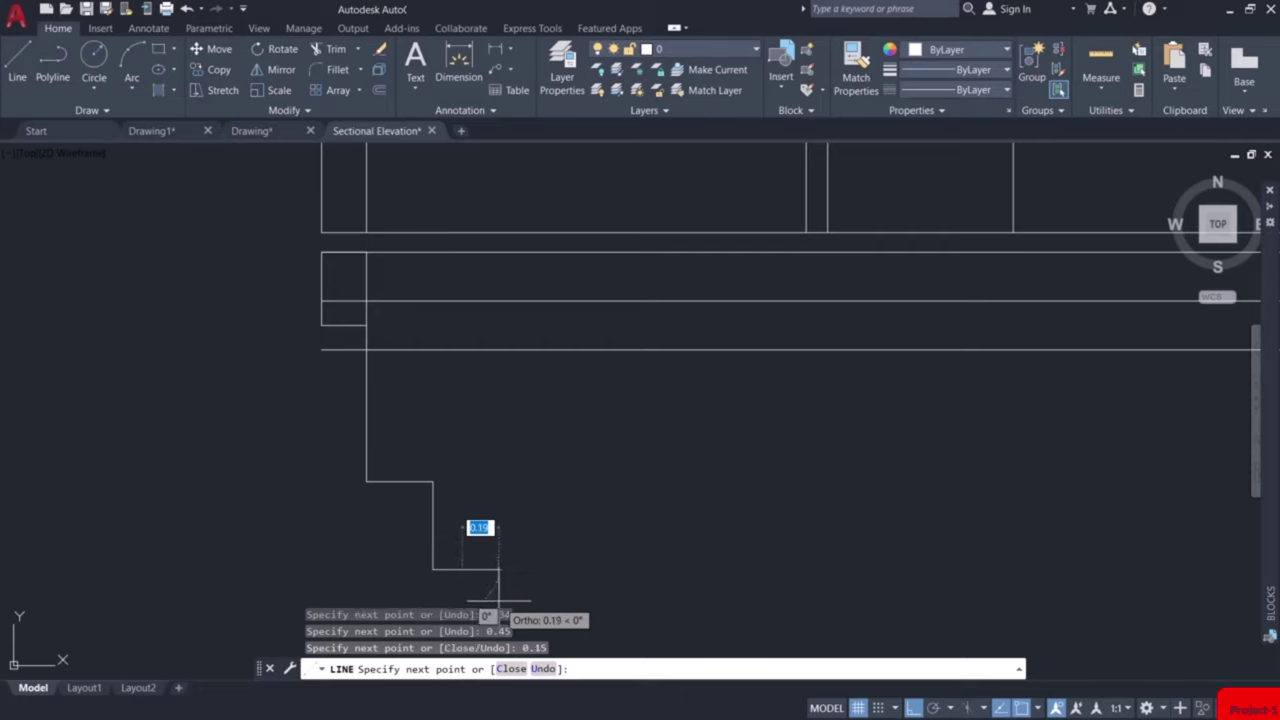
pyautogui.write('0.15')
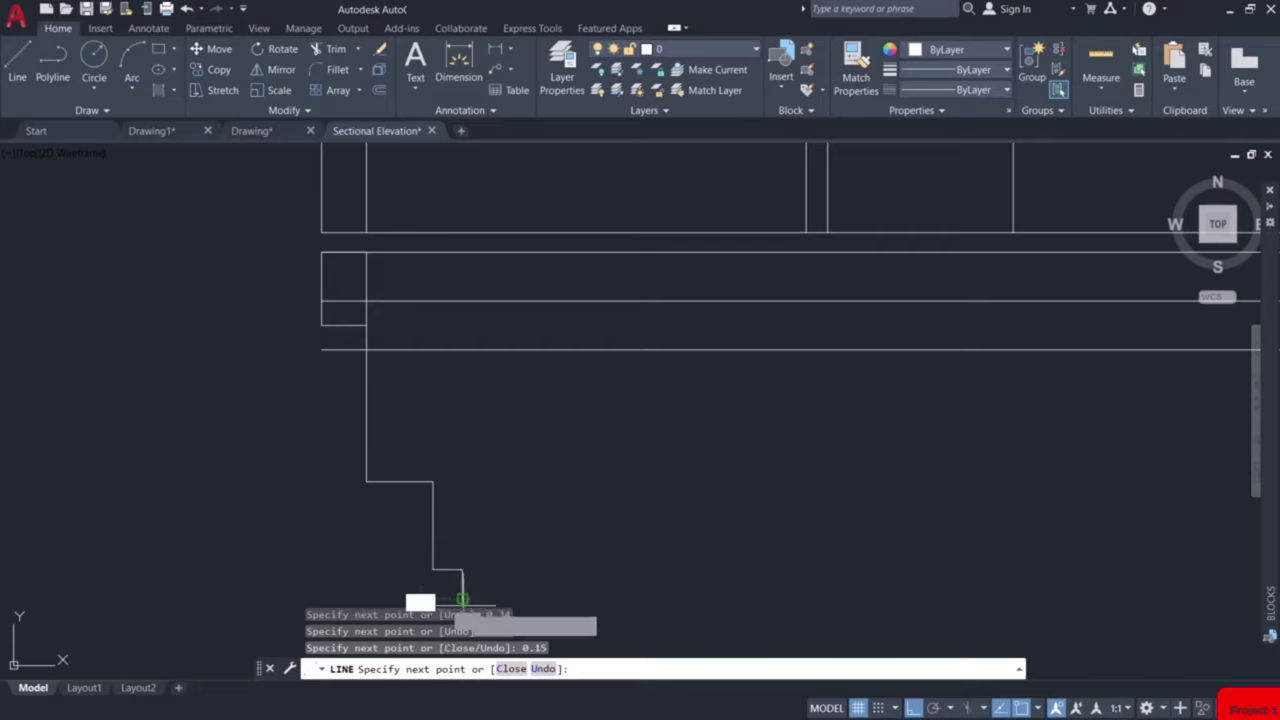
pyautogui.press('Return')
pyautogui.moveTo(337, 514); pyautogui.dragTo(343, 449, button='middle')
pyautogui.moveTo(347, 236)
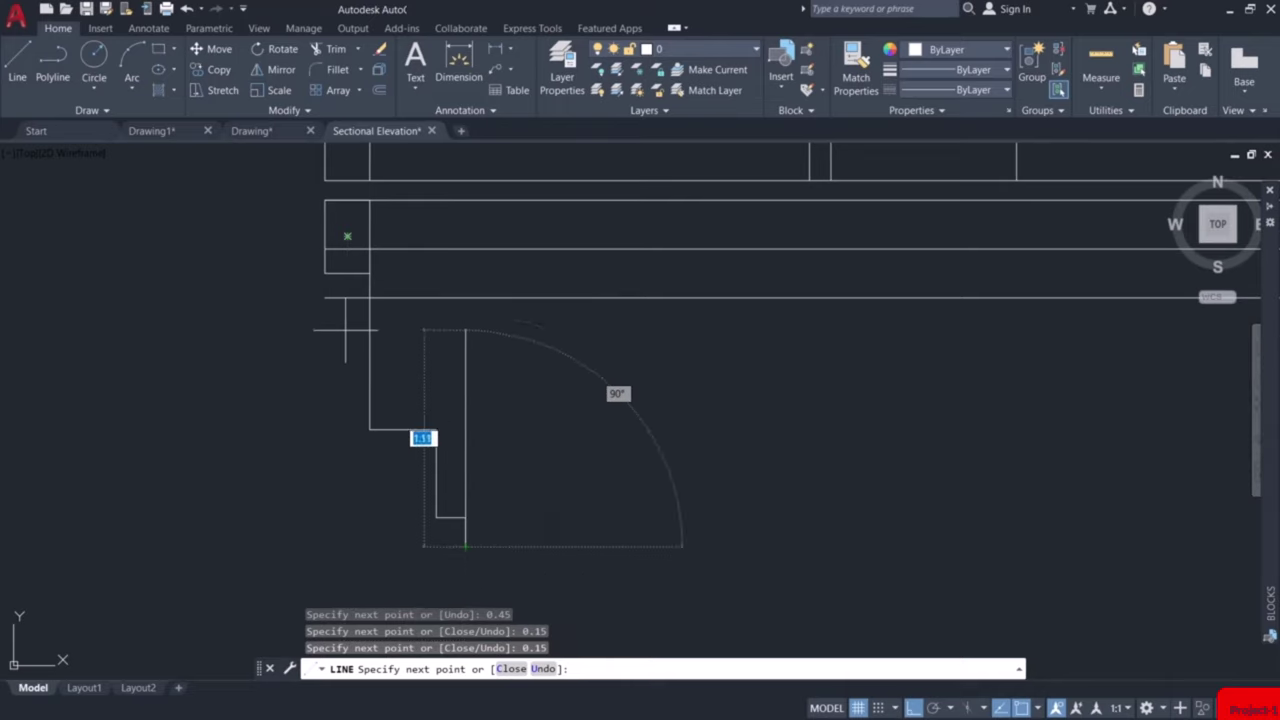
pyautogui.click(347, 545)
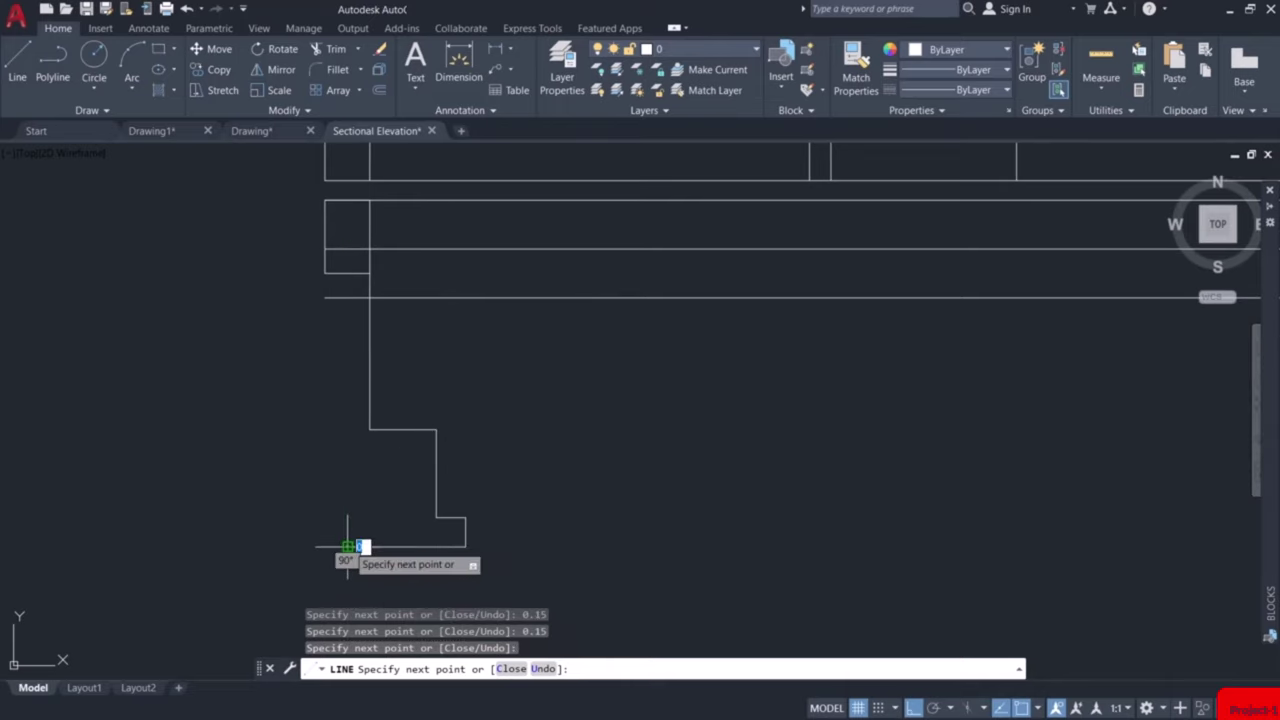
pyautogui.press('Escape')
# Mirror the half foundation outline about the left wall's vertical centre line, keeping the source objects.
pyautogui.click(521, 346)
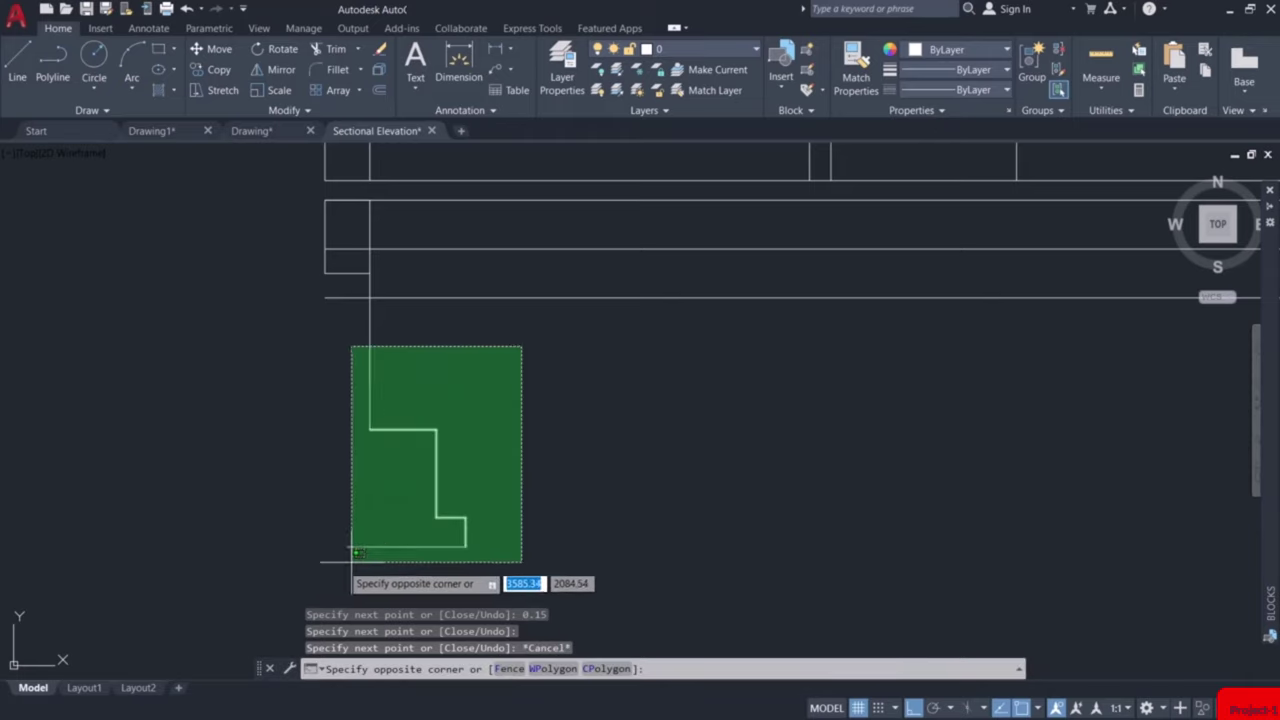
pyautogui.click(300, 572)
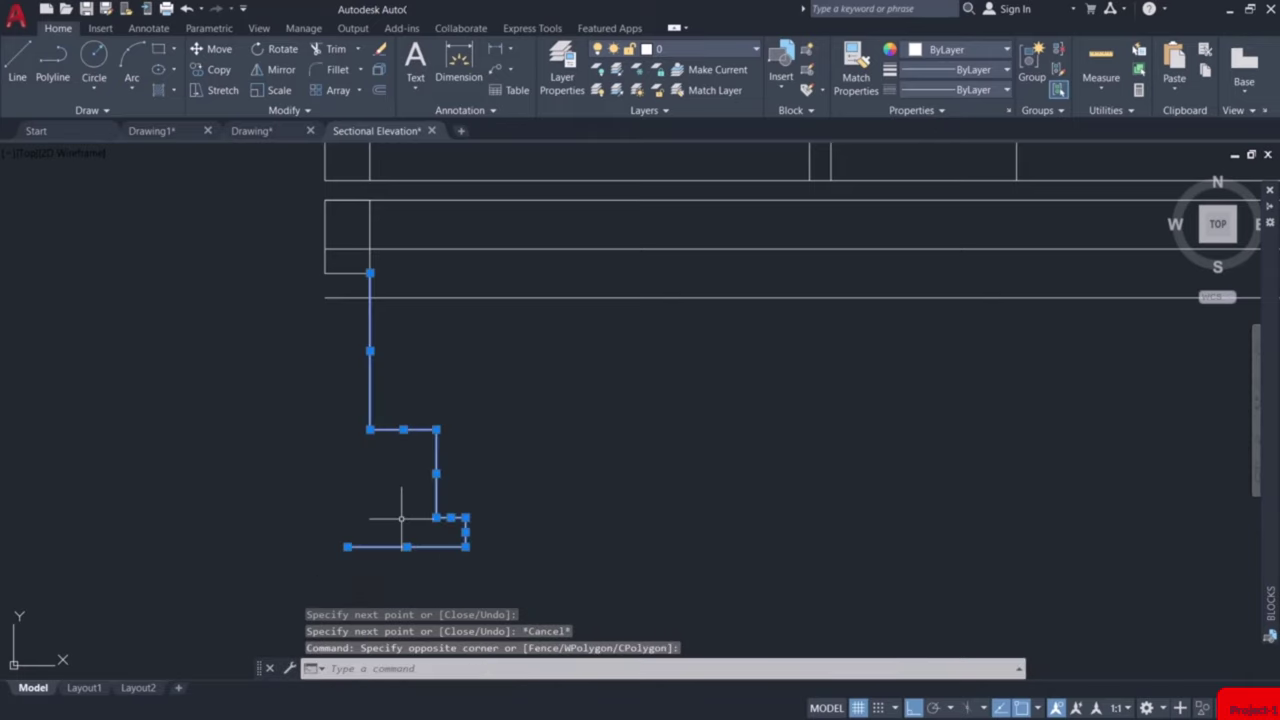
pyautogui.click(262, 70)
pyautogui.click(347, 545)
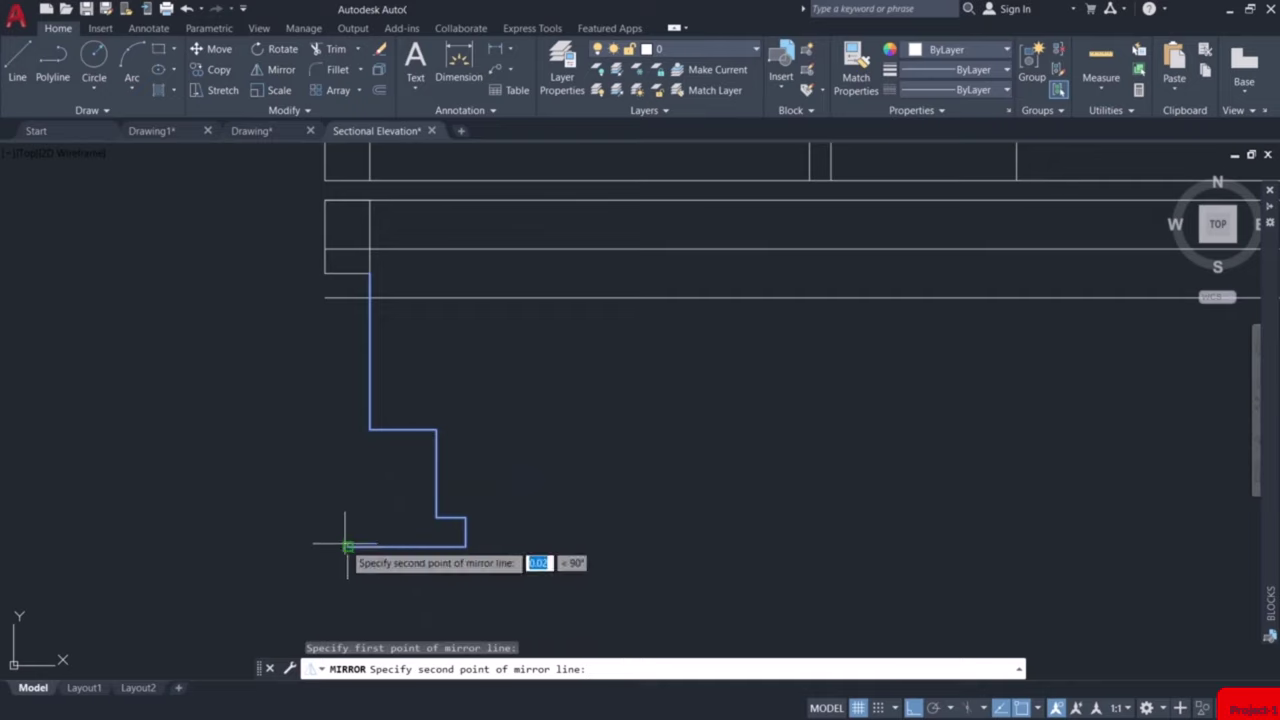
pyautogui.click(345, 590)
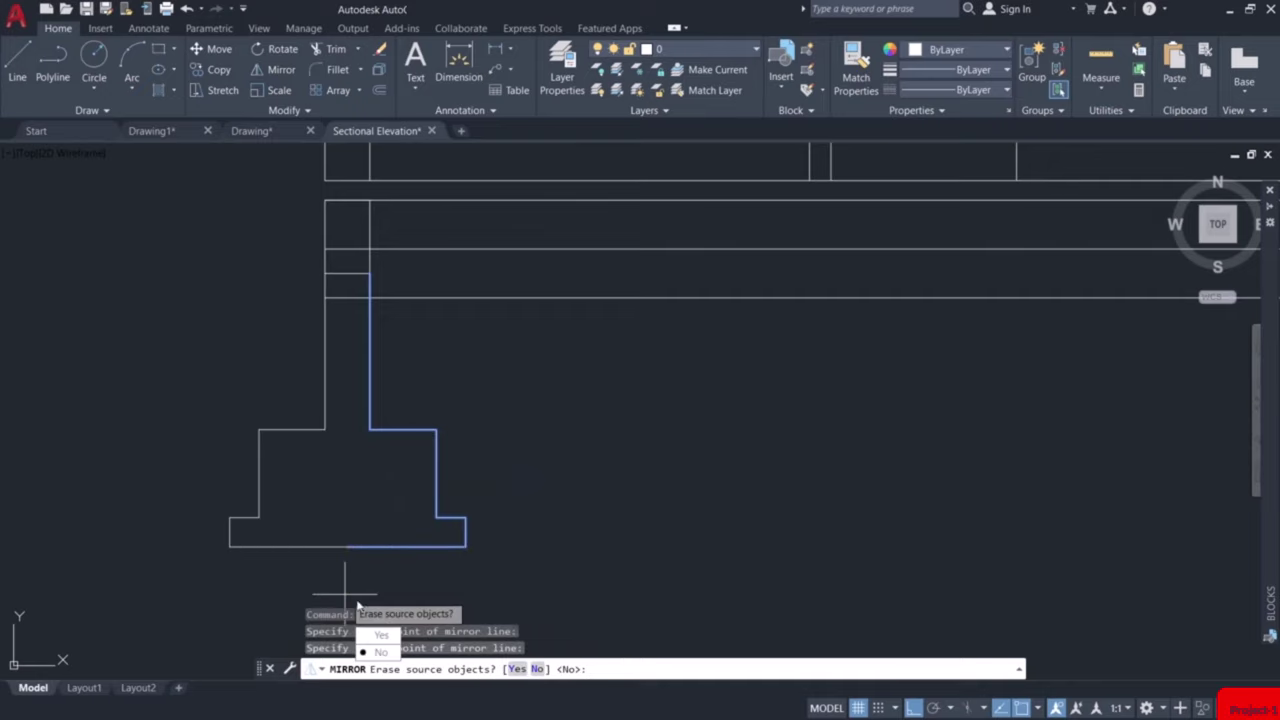
pyautogui.click(383, 651)
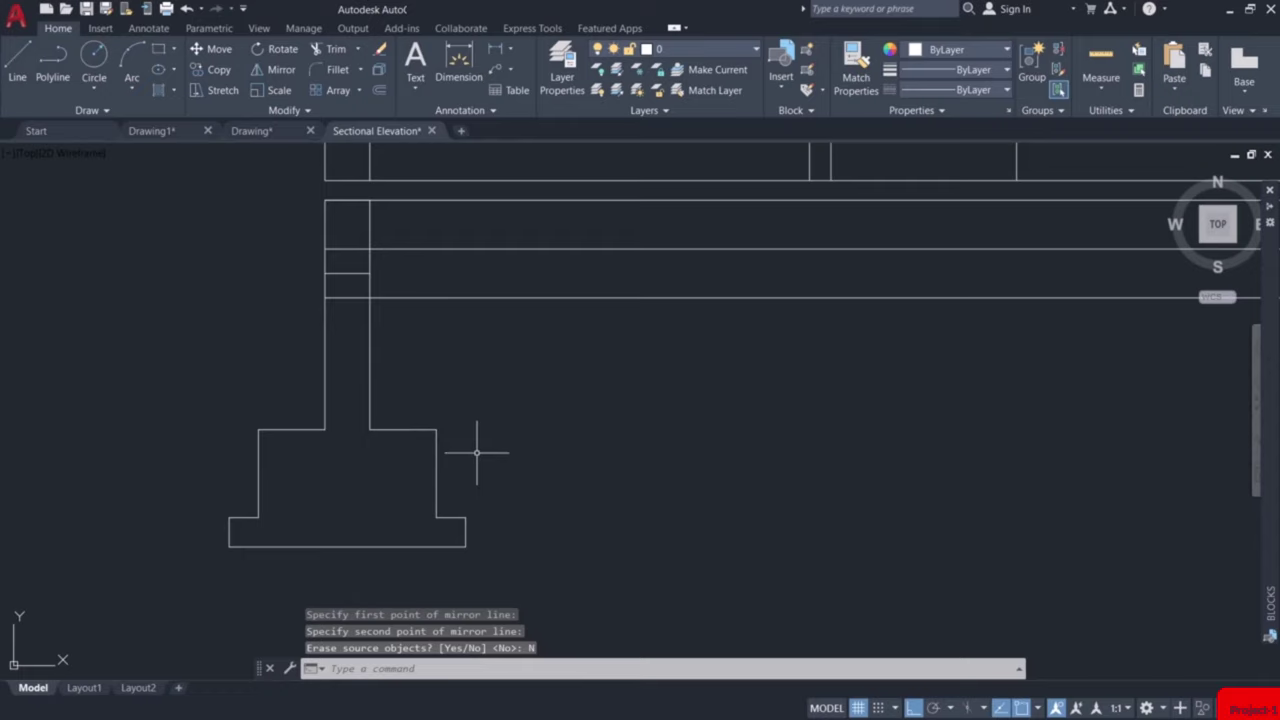
# Trim the two lower floor lines where they cross the left plinth beam and foundation wall.
pyautogui.write('TR')
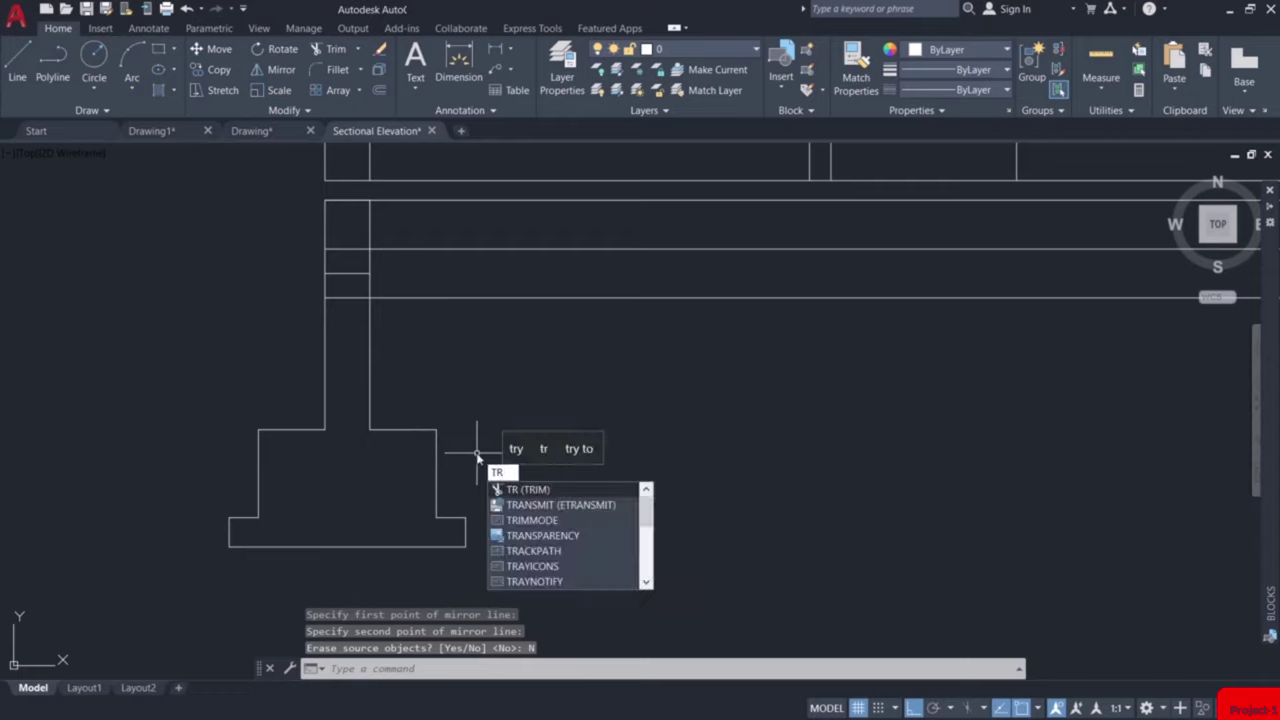
pyautogui.press('Return')
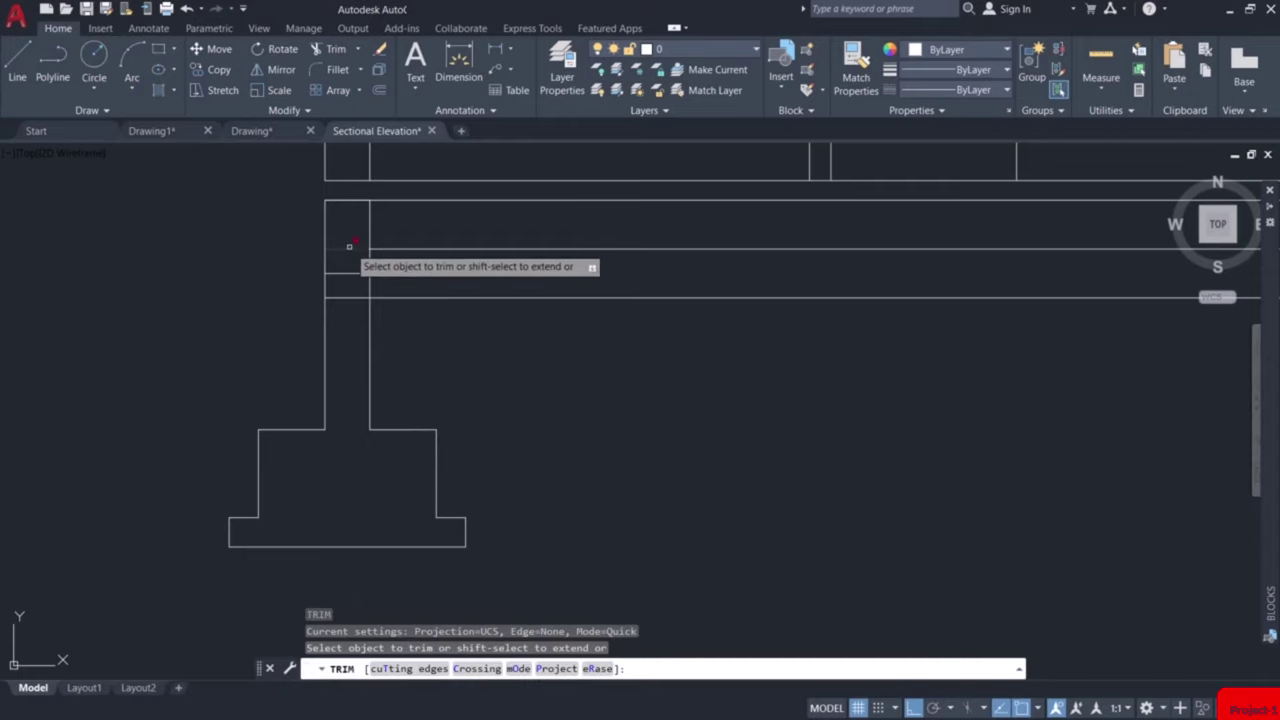
pyautogui.click(350, 247)
pyautogui.click(351, 295)
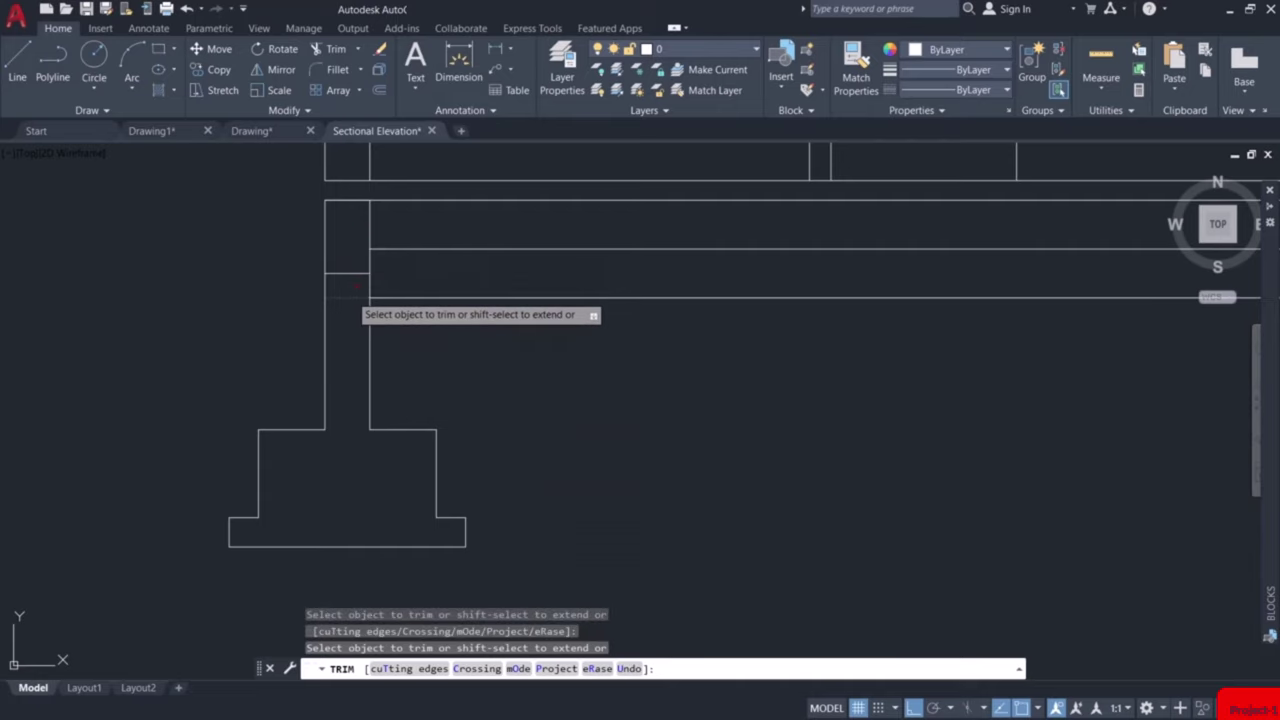
pyautogui.press('Escape')
# Draw a short vertical line at the floor's left end, joining its two uppermost lines.
pyautogui.moveTo(510, 388); pyautogui.dragTo(491, 457, button='middle')
pyautogui.write('l')
pyautogui.press('Return')
pyautogui.click(328, 266)
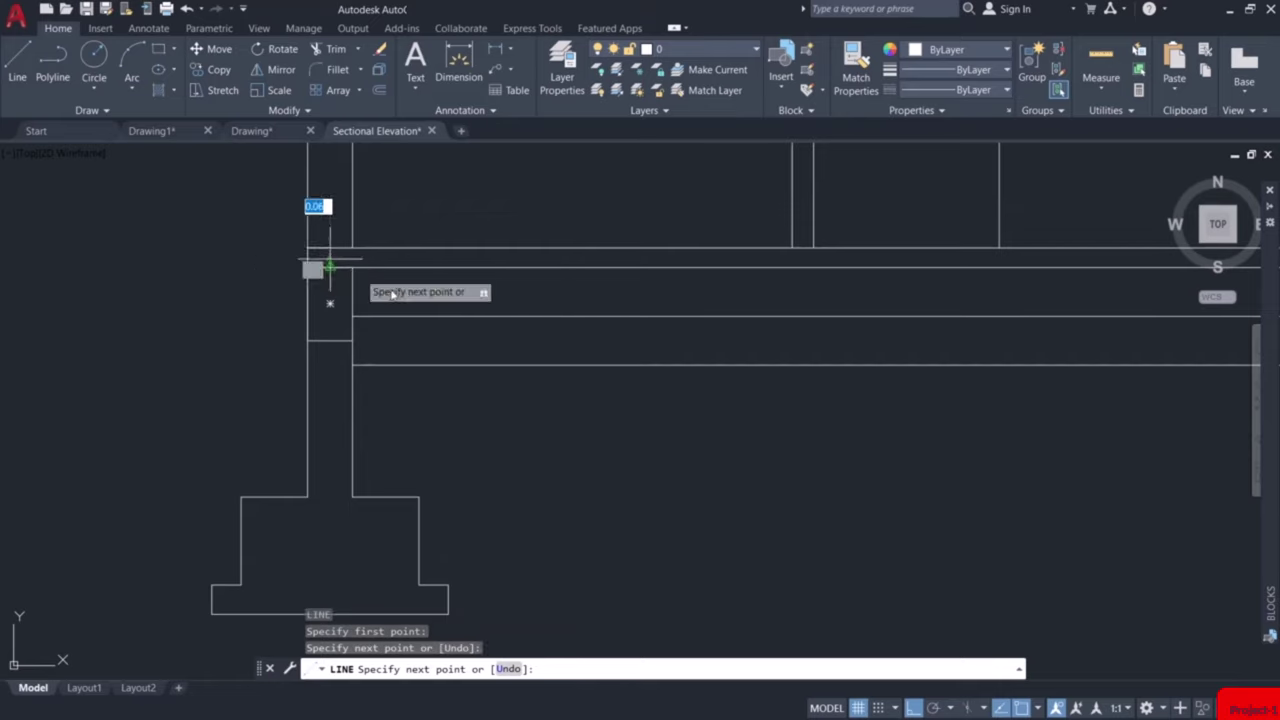
pyautogui.press('Escape')
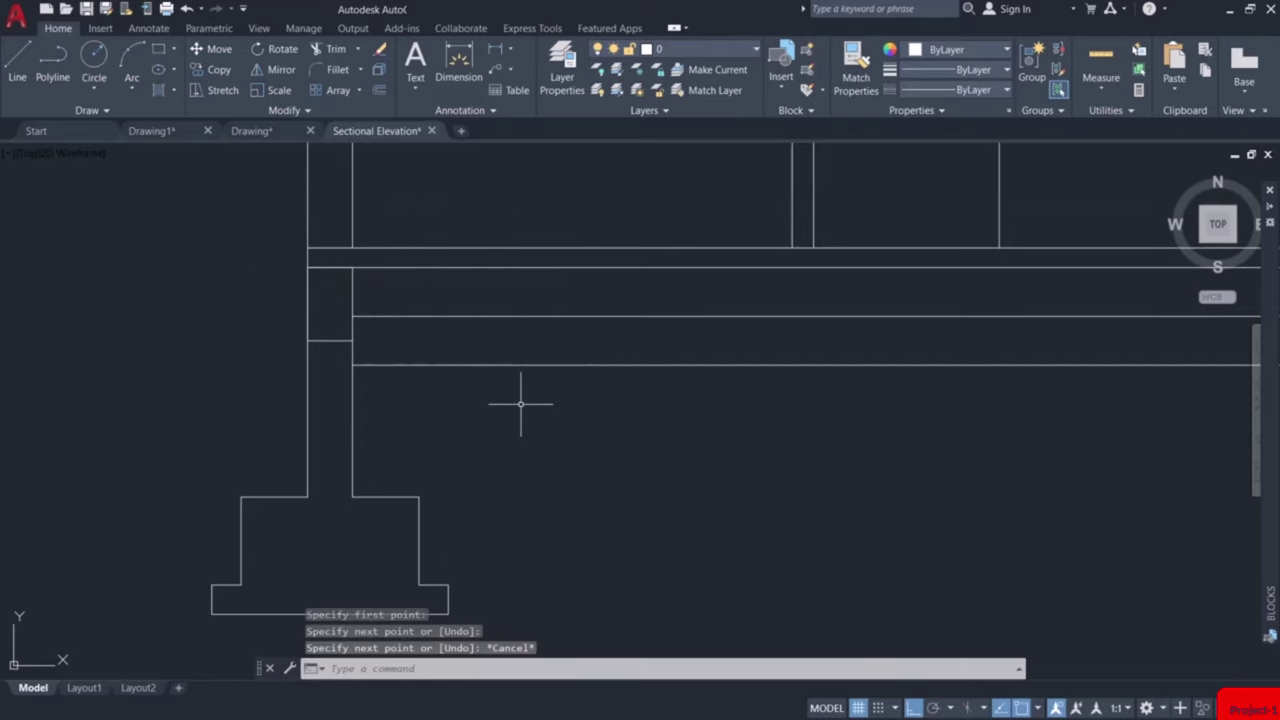
# Copy the complete left foundation with its plinth beam to the right outer wall, aligning the beam's upper right corner with the floor line's end.
pyautogui.moveTo(626, 428)
pyautogui.mouseDown(button='middle')
pyautogui.moveTo(514, 434)
pyautogui.moveTo(475, 417)
pyautogui.mouseUp(button='middle')
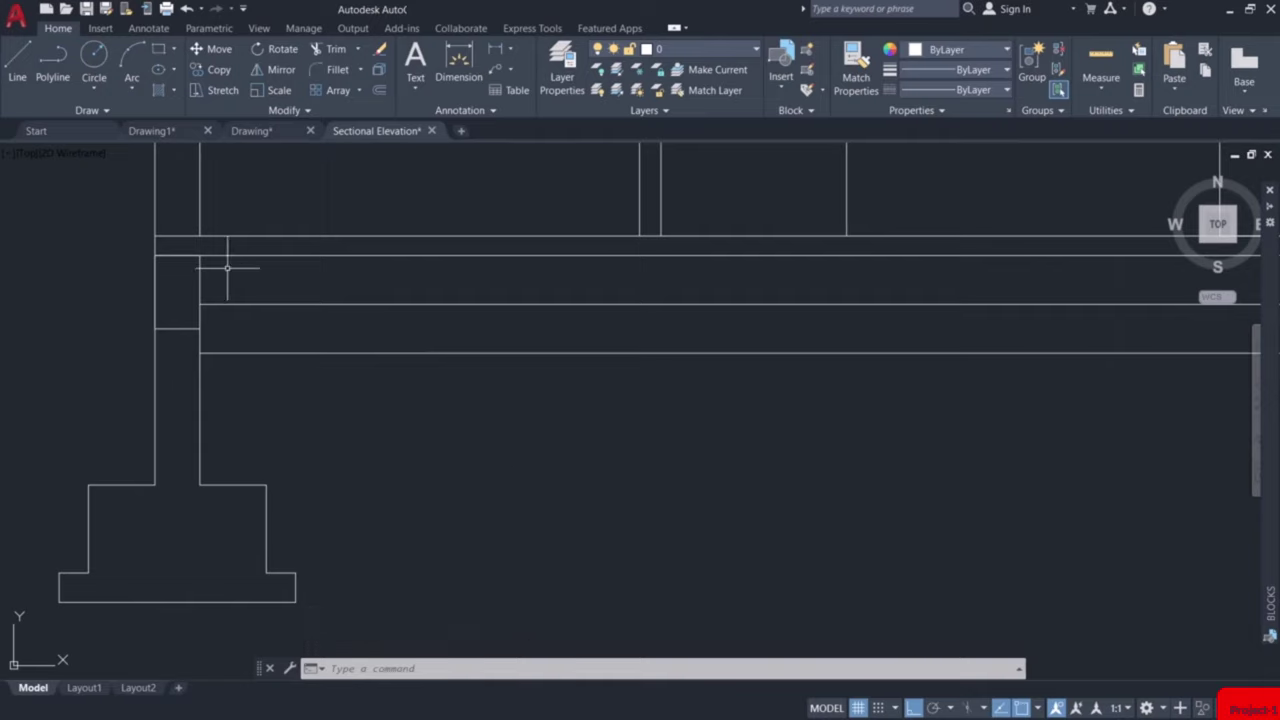
pyautogui.scroll(-2, 228, 268)
pyautogui.scroll(1, 346, 406)
pyautogui.scroll(-1, 564, 403)
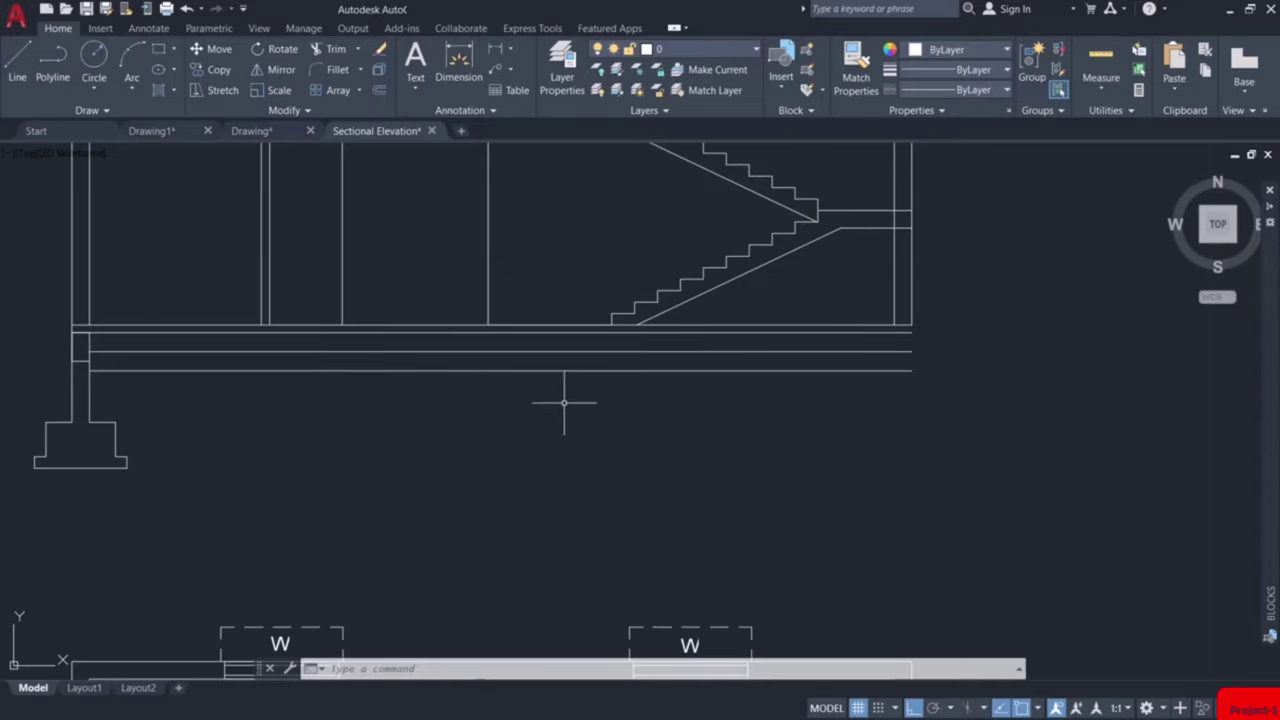
pyautogui.moveTo(180, 351); pyautogui.dragTo(307, 360, button='middle')
pyautogui.scroll(1, 307, 360)
pyautogui.click(229, 267)
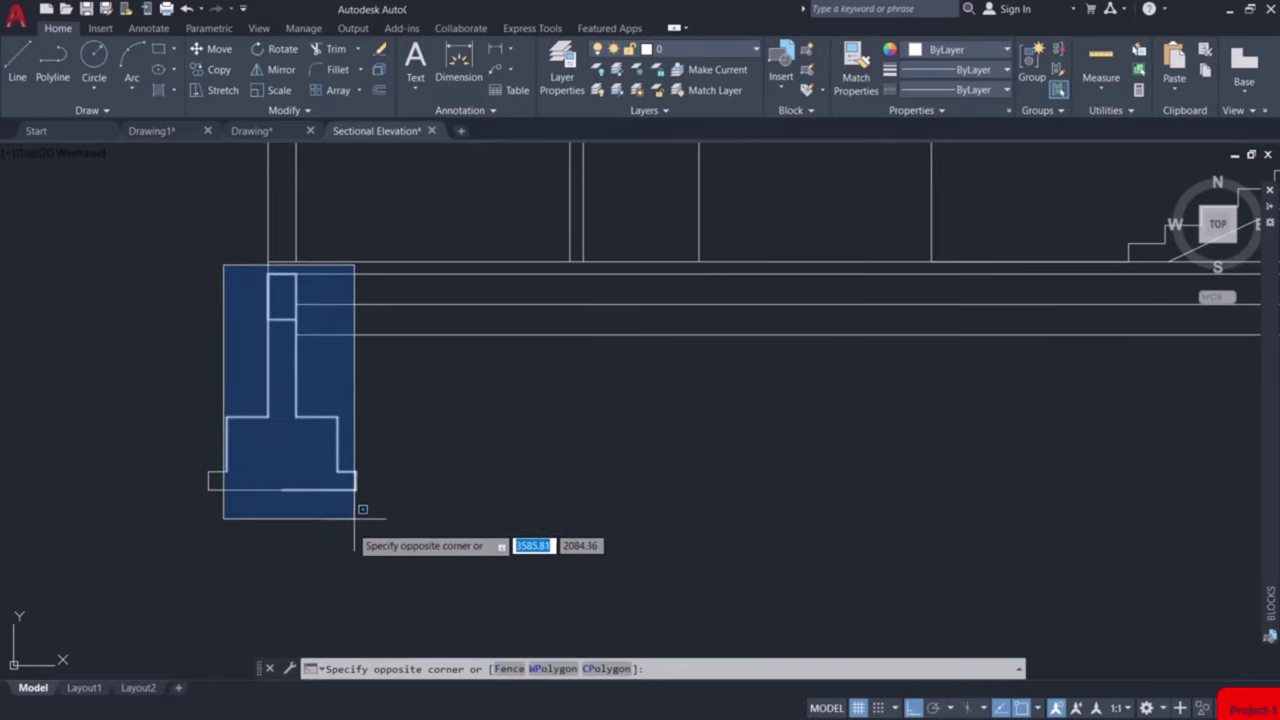
pyautogui.click(398, 534)
pyautogui.click(180, 343)
pyautogui.click(280, 538)
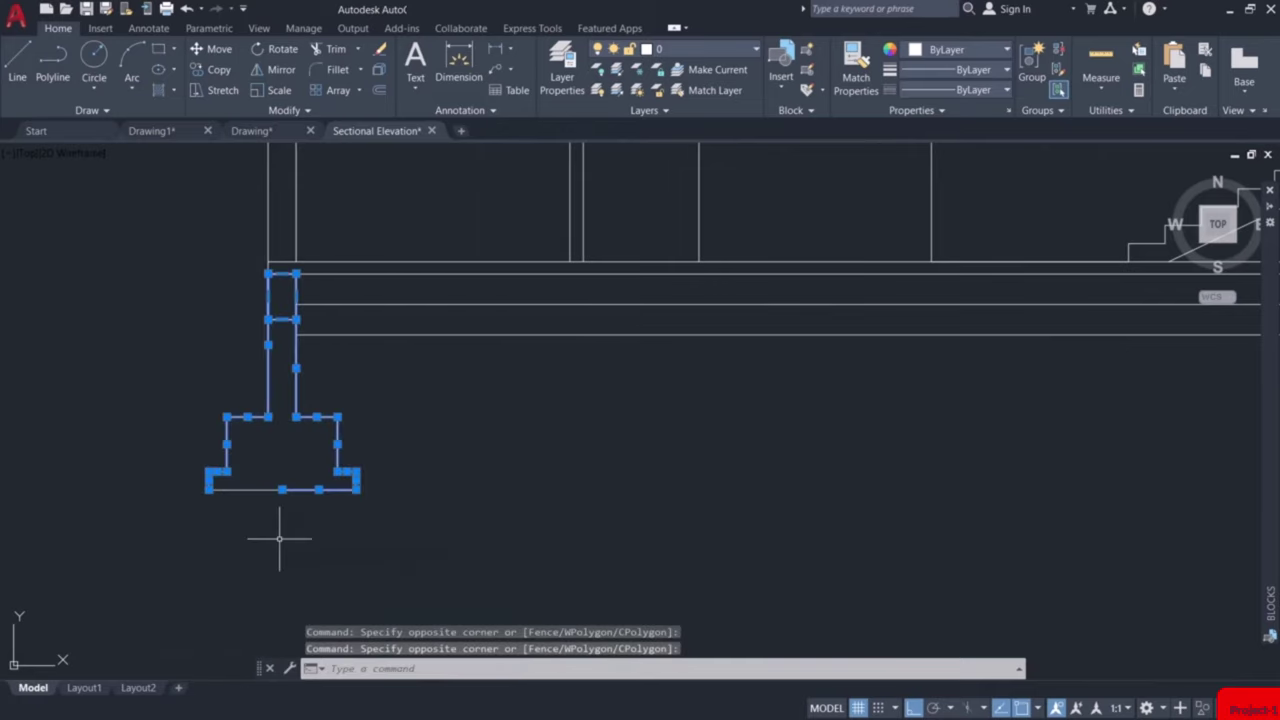
pyautogui.click(189, 443)
pyautogui.click(330, 524)
pyautogui.scroll(2, 330, 524)
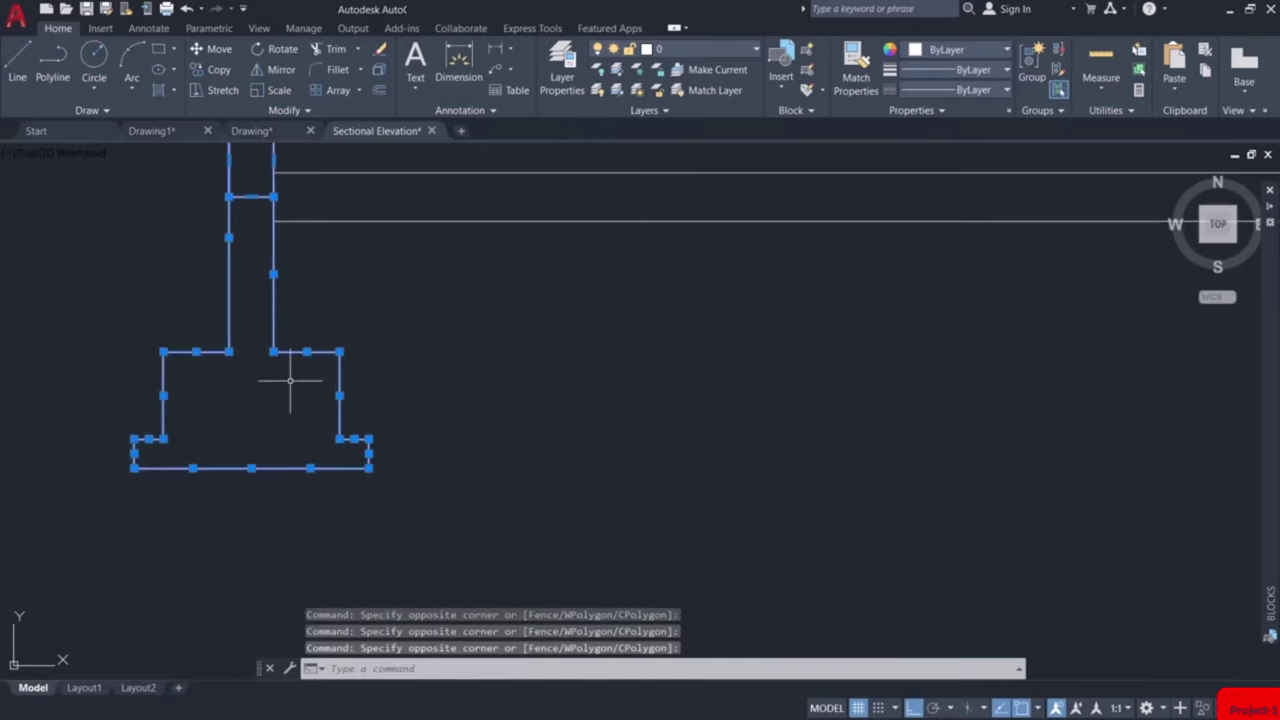
pyautogui.scroll(-1, 300, 440)
pyautogui.scroll(1, 293, 340)
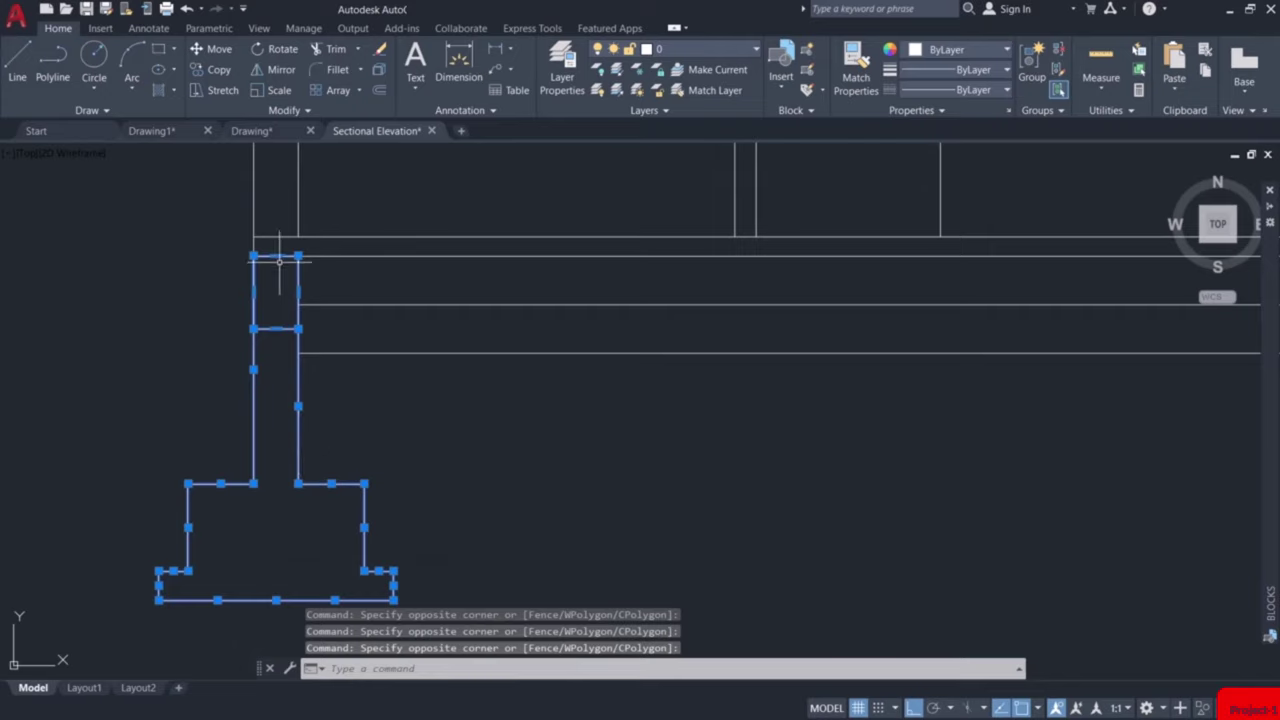
pyautogui.moveTo(298, 257)
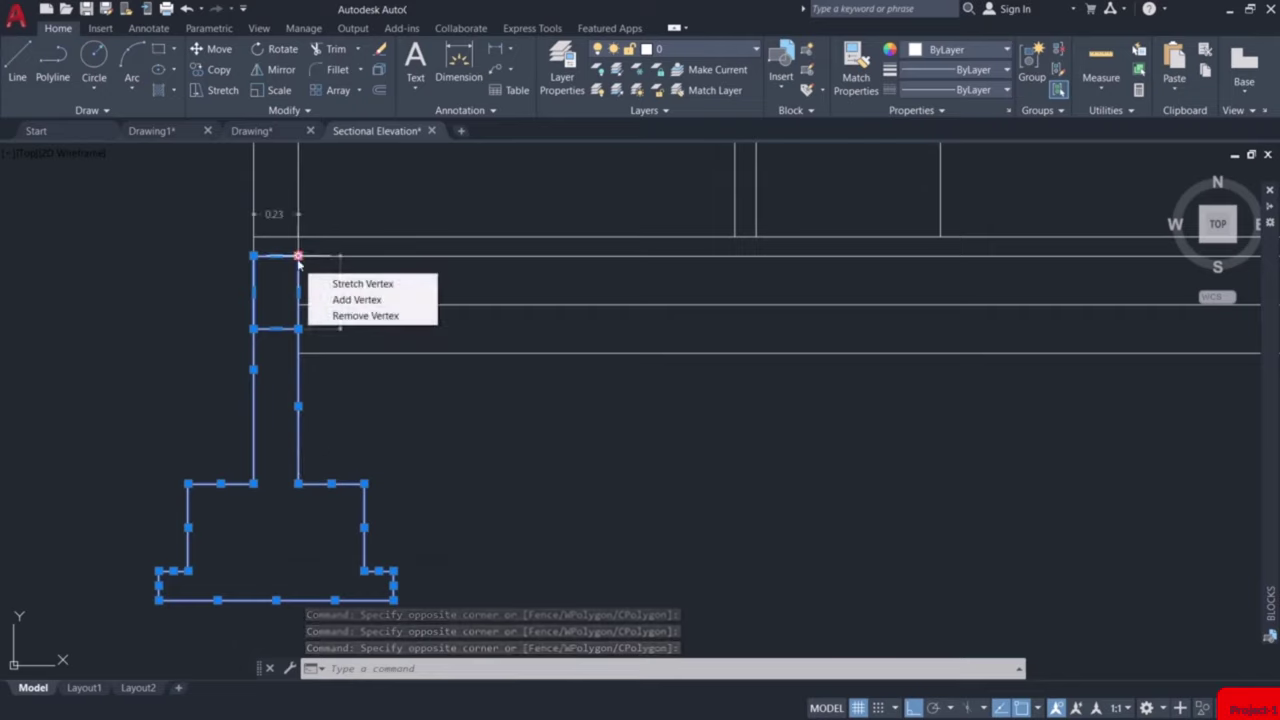
pyautogui.click(215, 69)
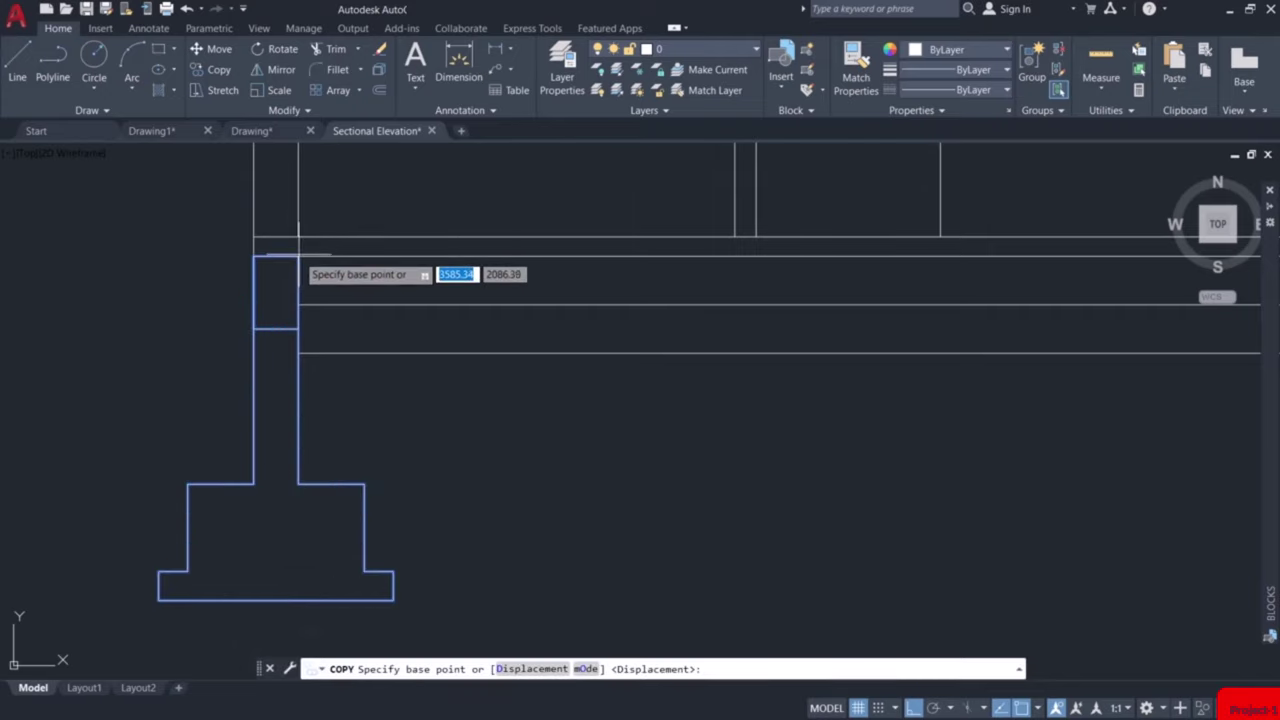
pyautogui.click(298, 257)
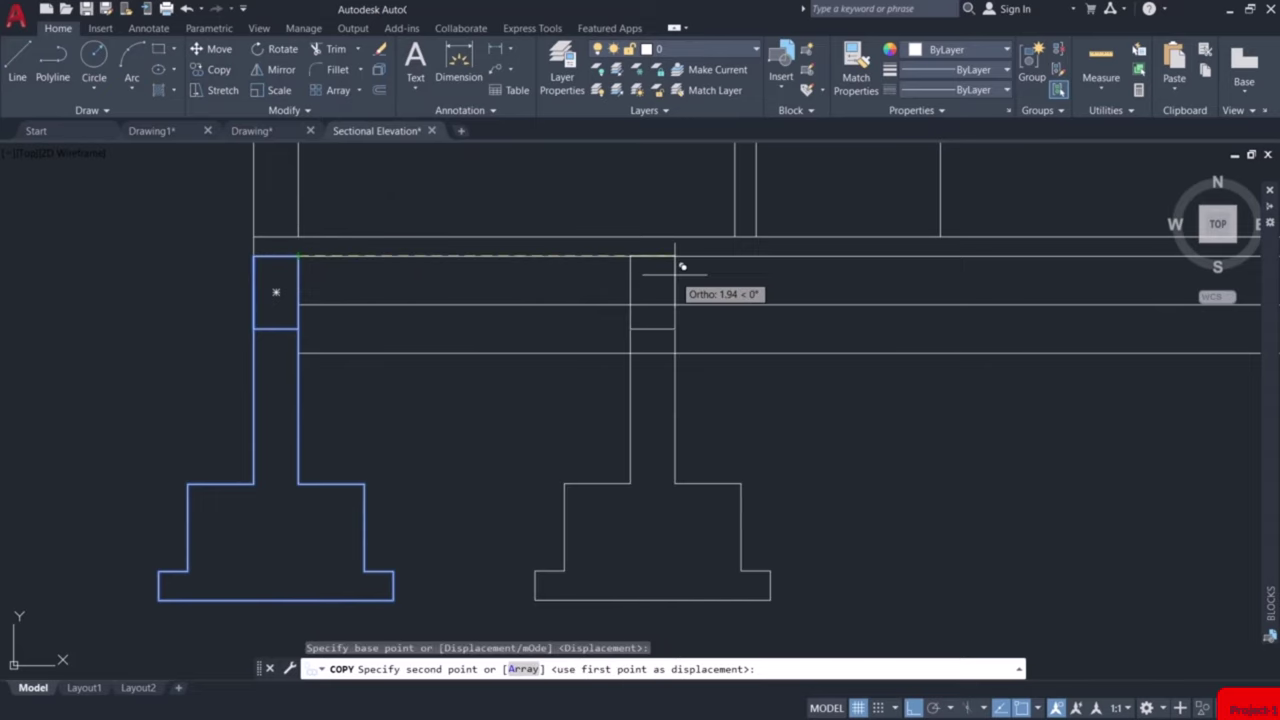
pyautogui.scroll(-5, 787, 277)
pyautogui.moveTo(787, 277); pyautogui.dragTo(287, 294, button='middle')
pyautogui.scroll(6, 651, 314)
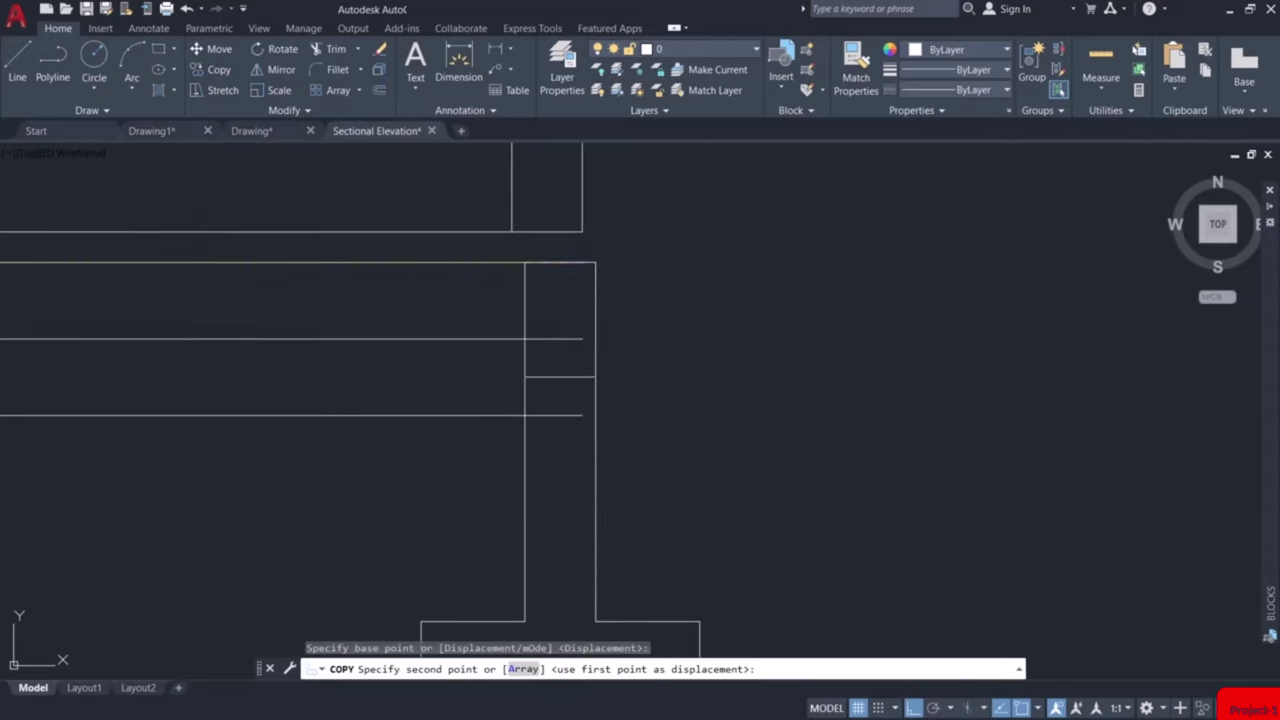
pyautogui.click(582, 262)
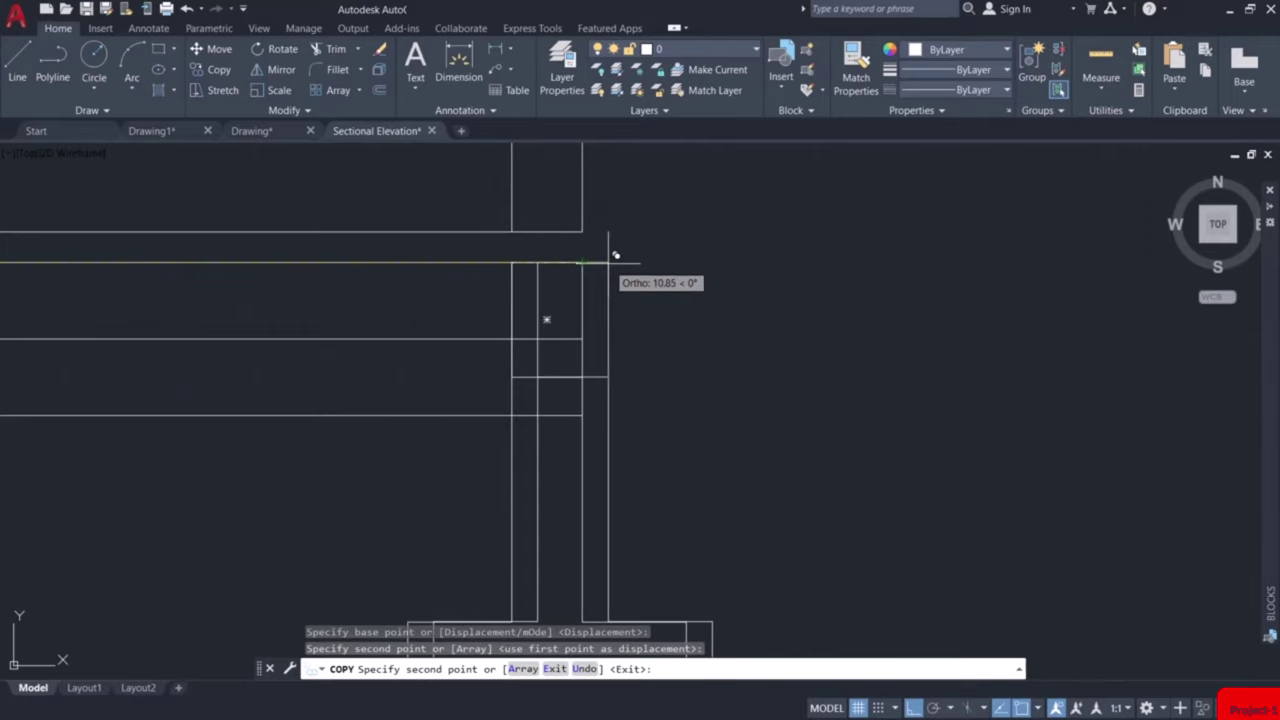
# Copy the foundation with its plinth beam to the inner wall, aligning the beam's upper right corner with the wall's right face.
pyautogui.scroll(-5, 615, 256)
pyautogui.scroll(1, 297, 300)
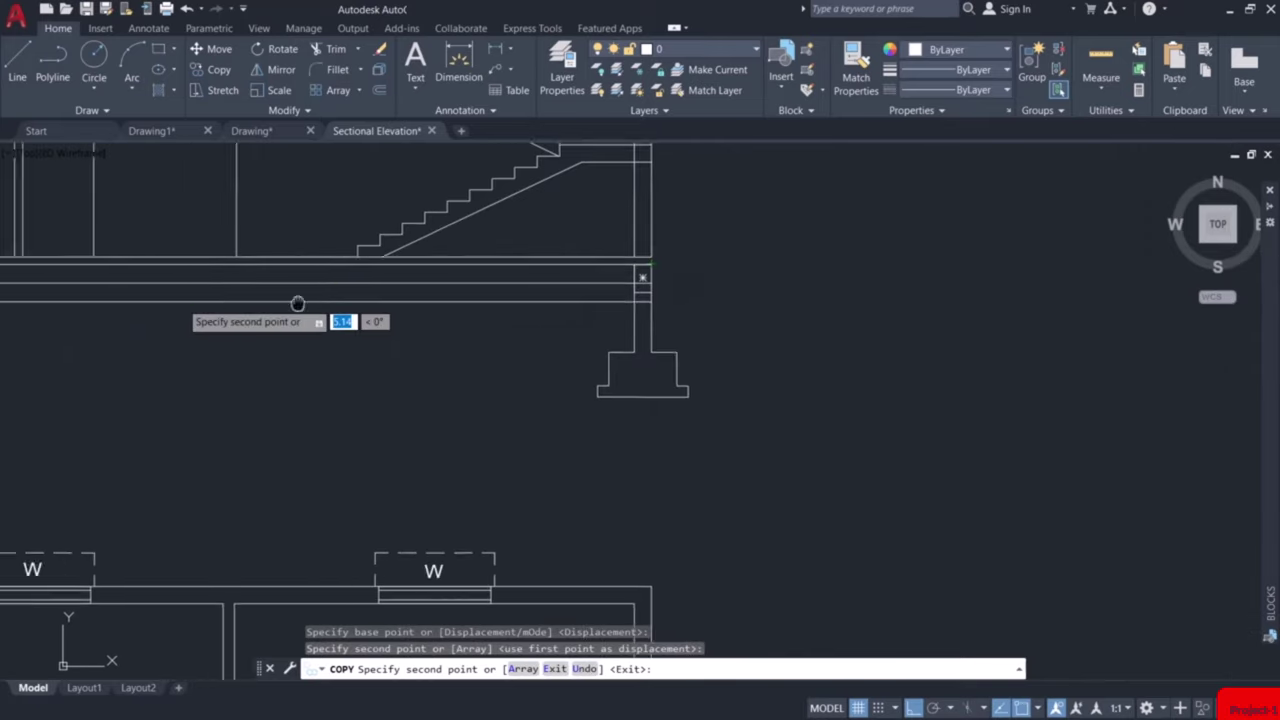
pyautogui.moveTo(297, 300); pyautogui.dragTo(691, 286, button='middle')
pyautogui.scroll(4, 483, 292)
pyautogui.scroll(2, 490, 275)
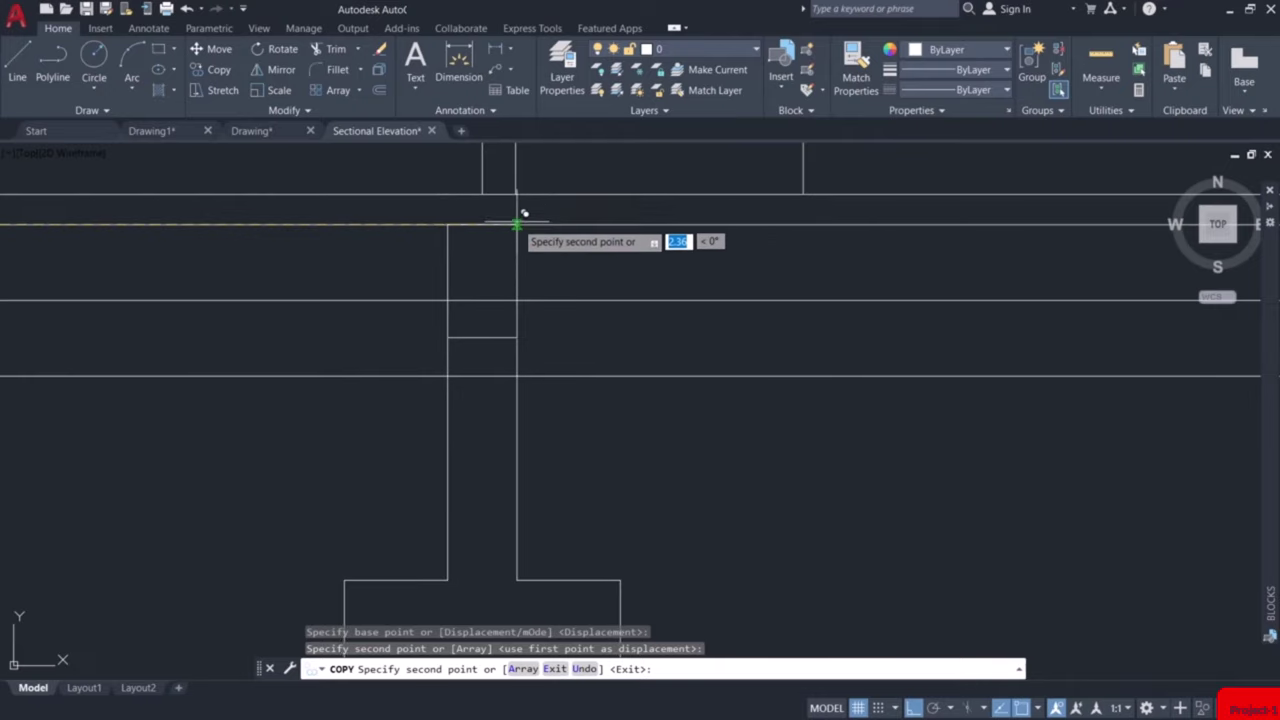
pyautogui.click(519, 222)
pyautogui.press('Escape')
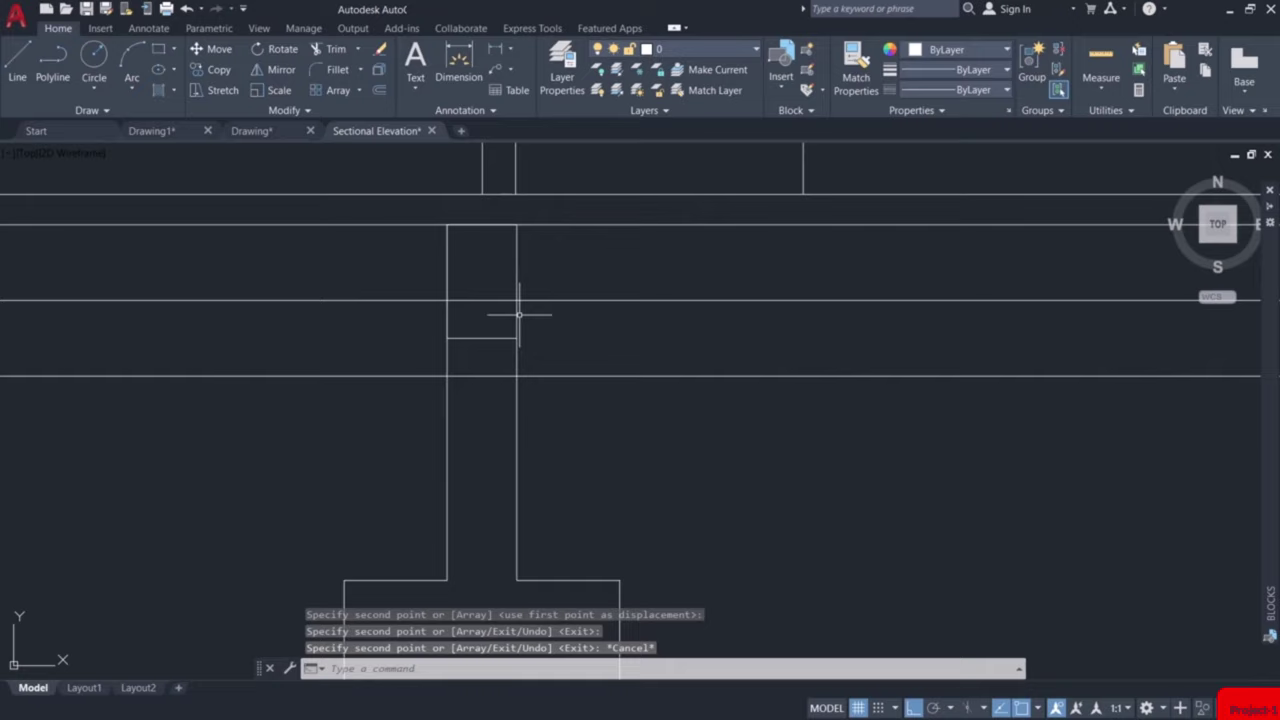
# Narrow the inner wall's plinth beam to the wall's thickness by stretching its left edge 0.12 to the right.
pyautogui.click(447, 258)
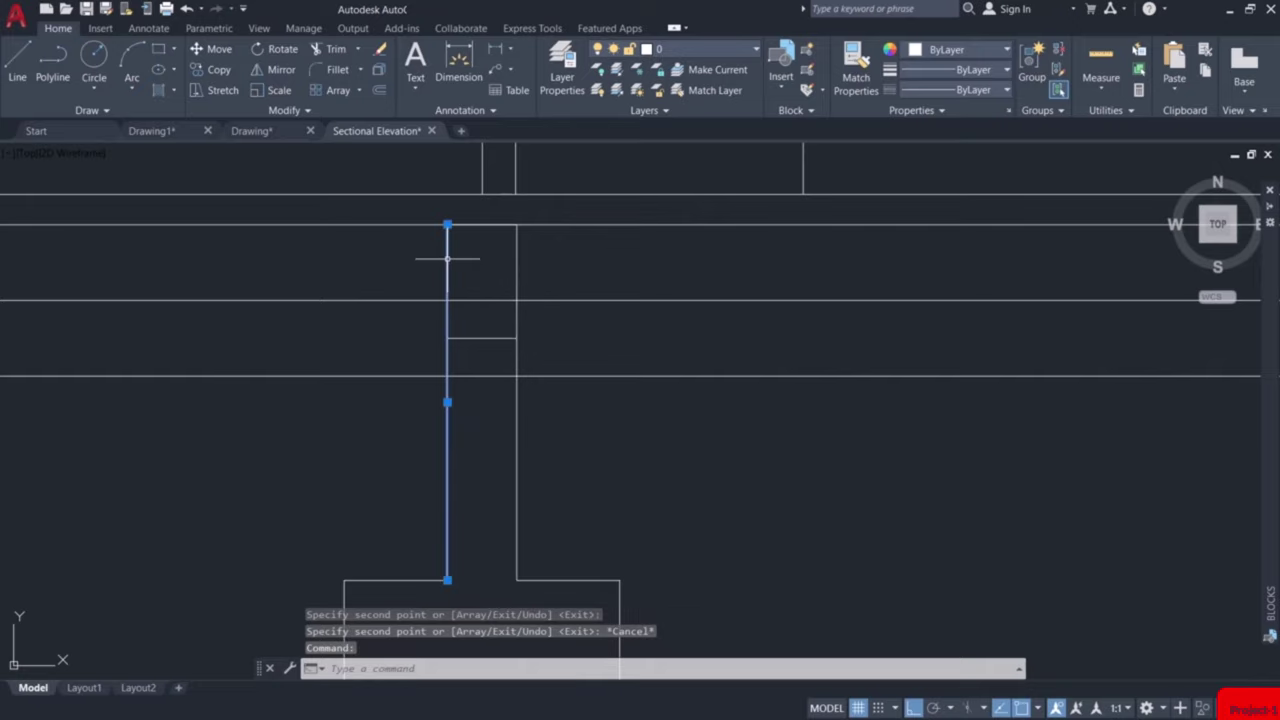
pyautogui.click(465, 340)
pyautogui.click(447, 281)
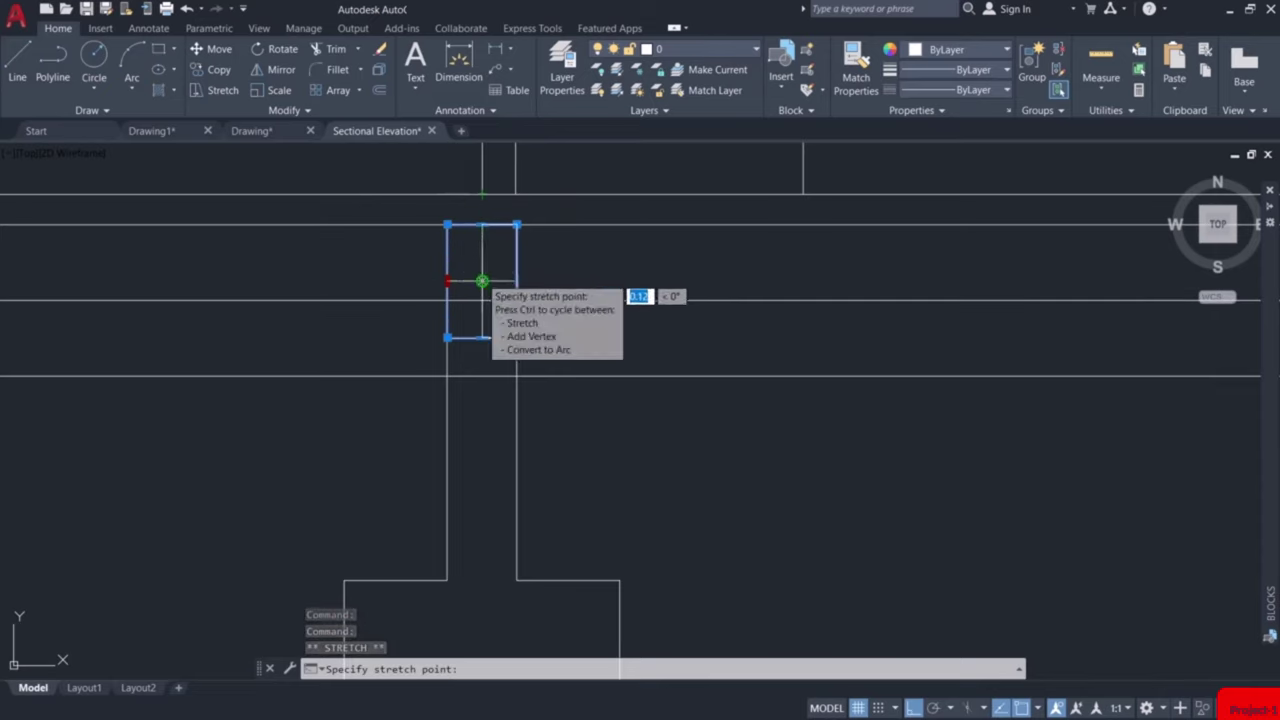
pyautogui.click(481, 281)
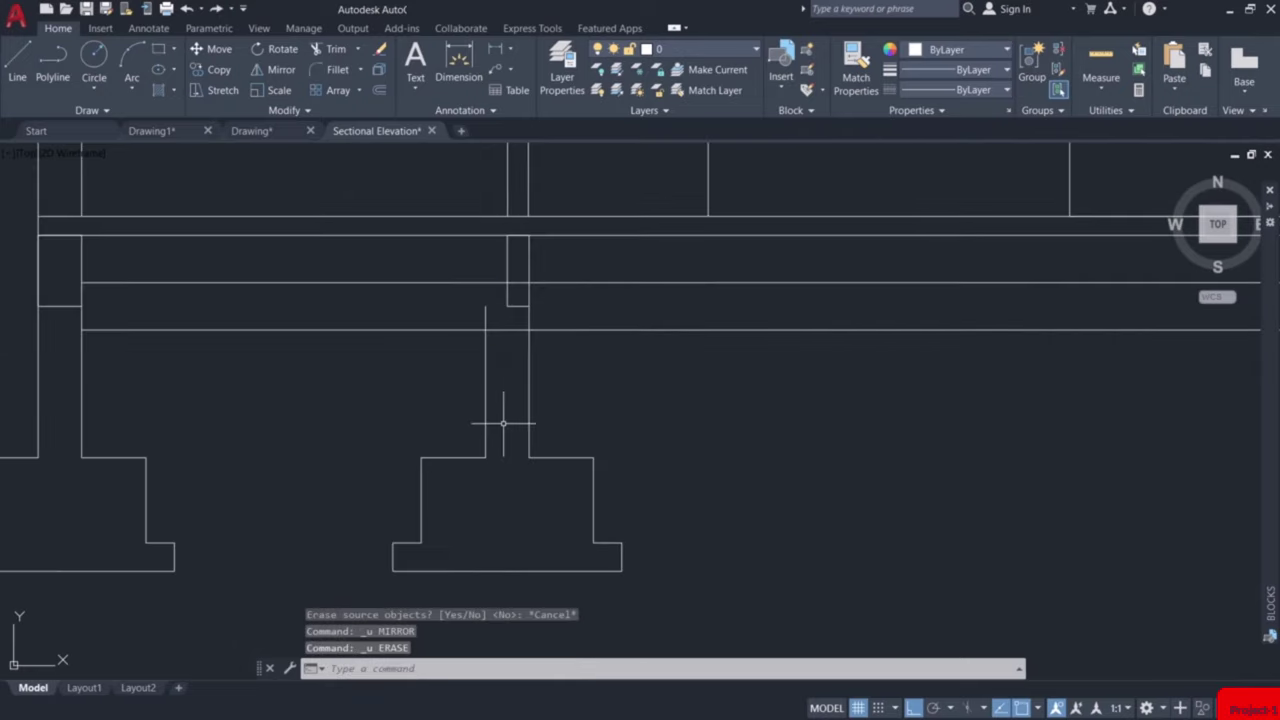
# Move the left half of the inner foundation outline right so its upper end meets the beam's lower left corner.
pyautogui.click(513, 396)
pyautogui.click(373, 585)
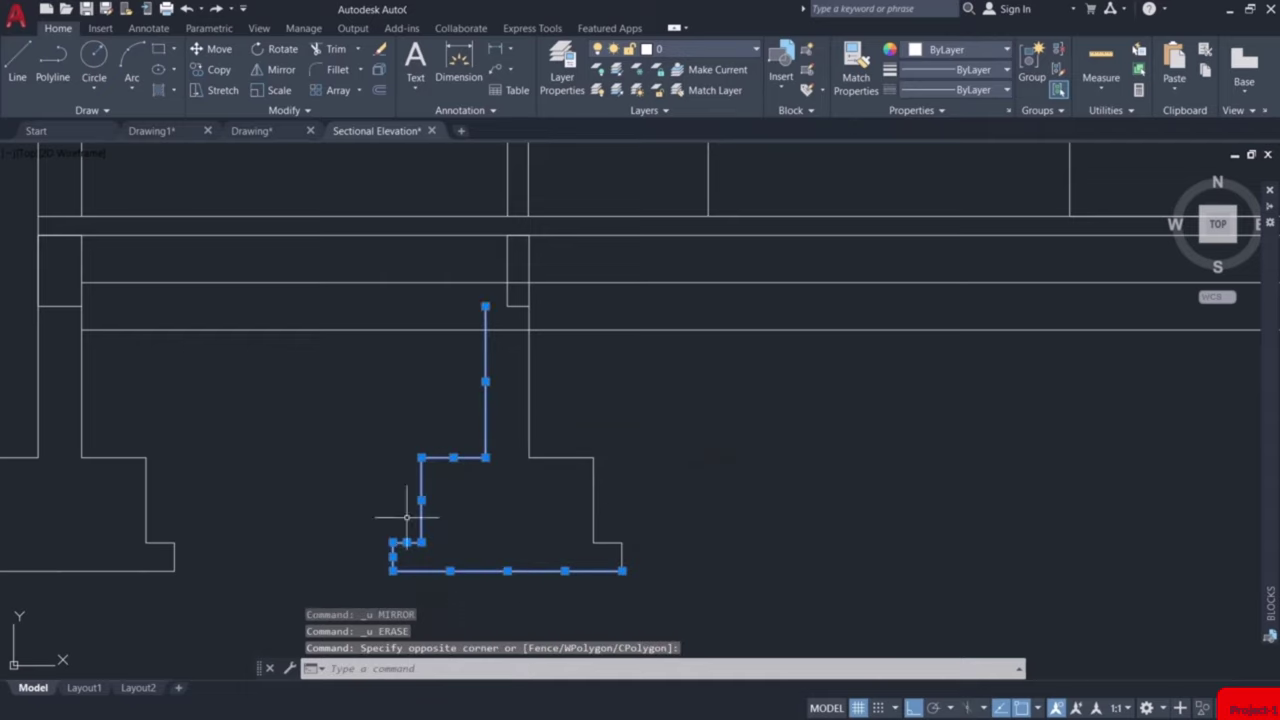
pyautogui.click(212, 50)
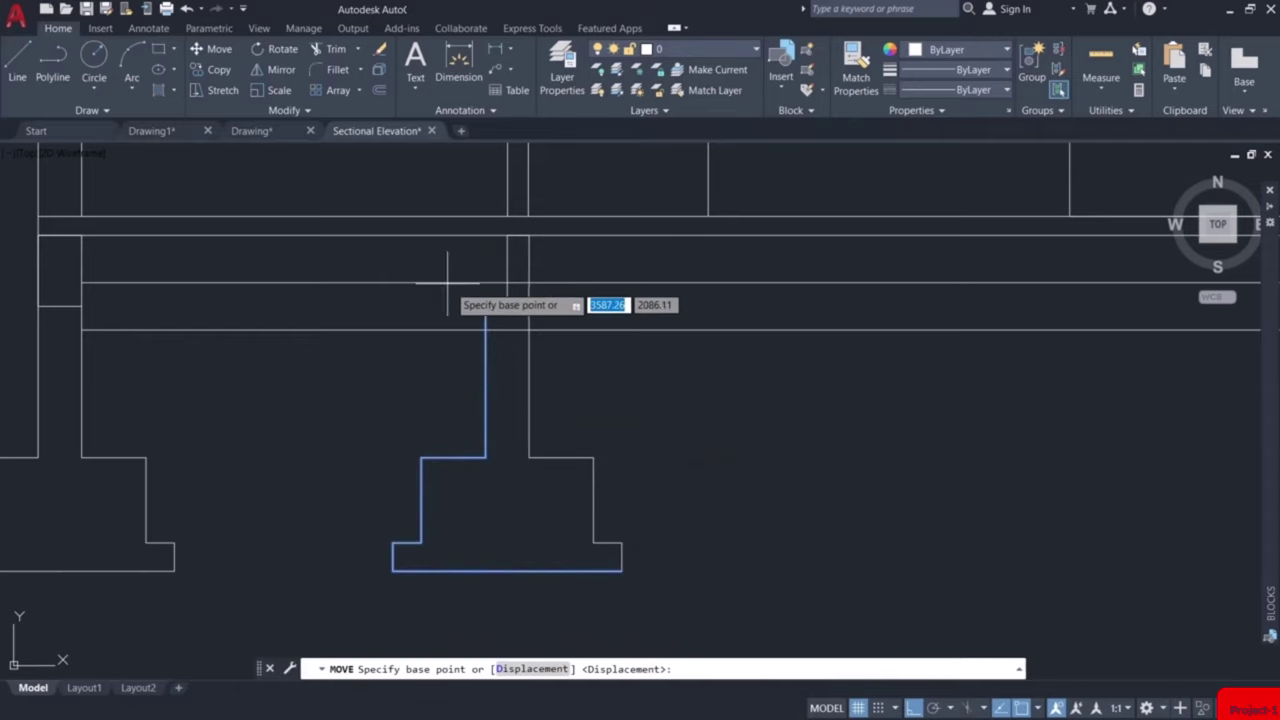
pyautogui.click(486, 308)
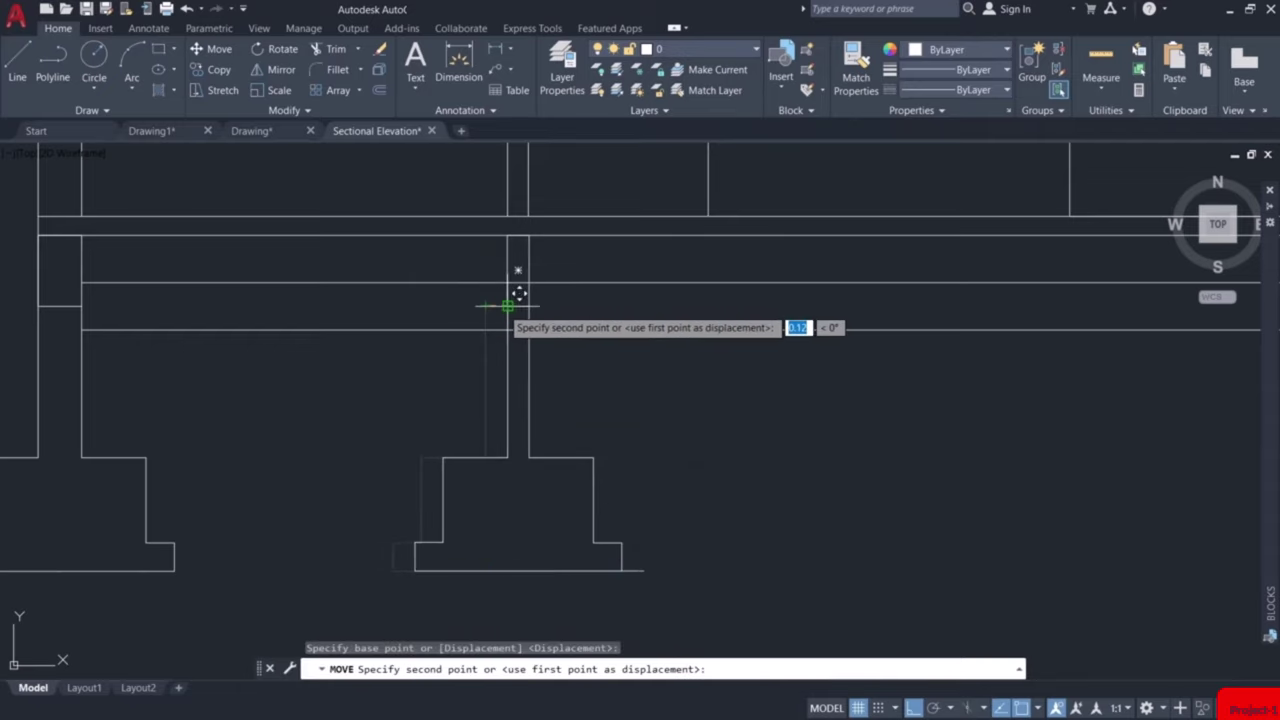
pyautogui.click(504, 308)
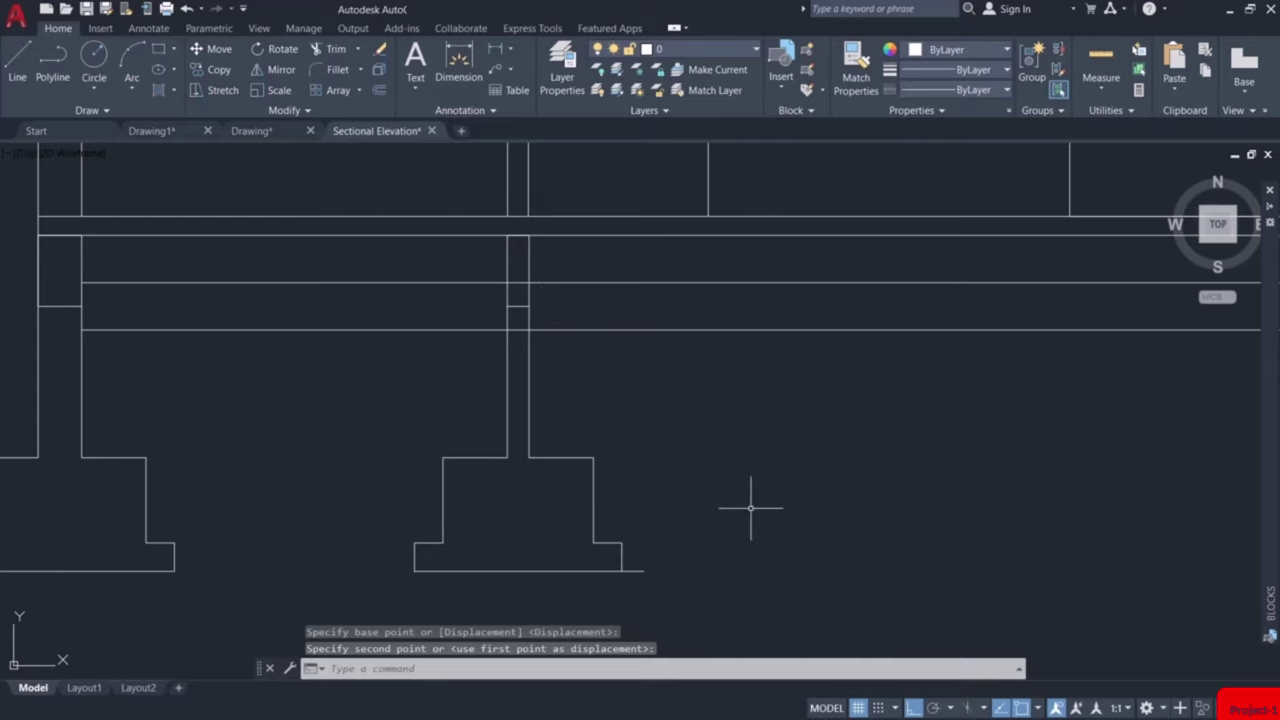
# Trim the overhanging right end of the inner foundation's base line.
pyautogui.write('tr')
pyautogui.press('Return')
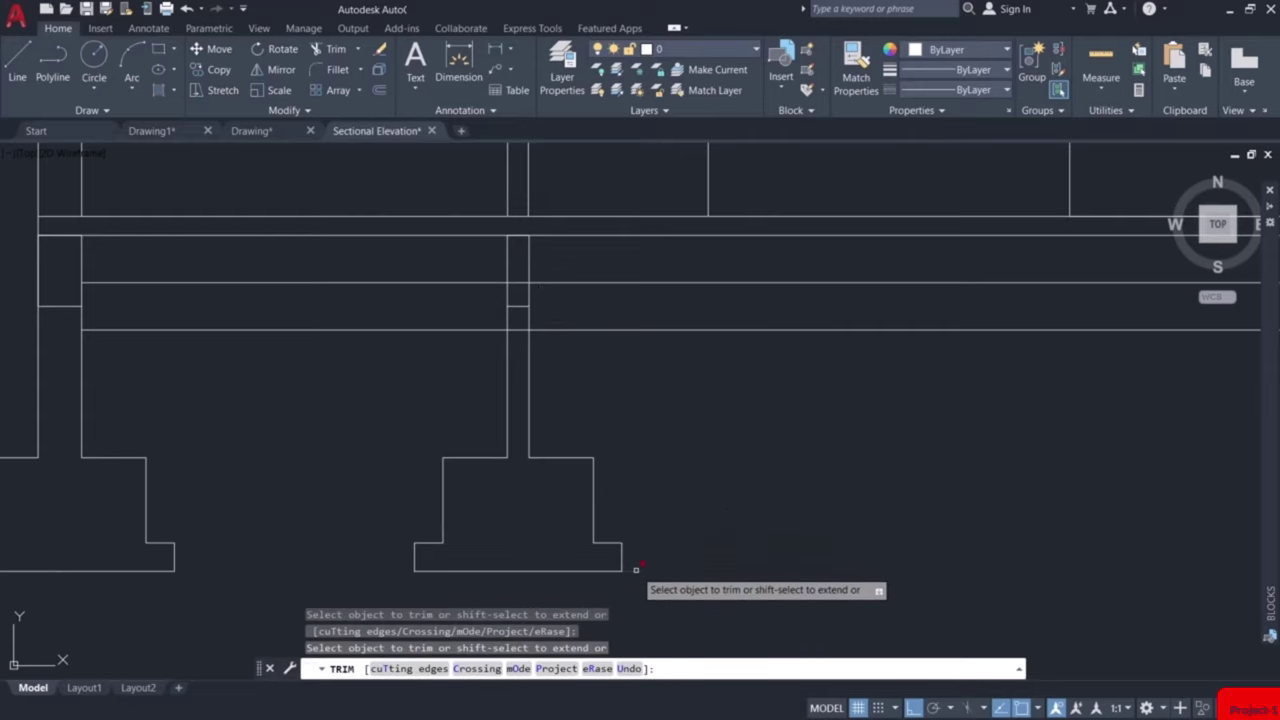
pyautogui.press('Escape')
# Trim the two lower floor lines where they cross the inner wall's plinth beam and foundation wall.
pyautogui.scroll(-3, 745, 505)
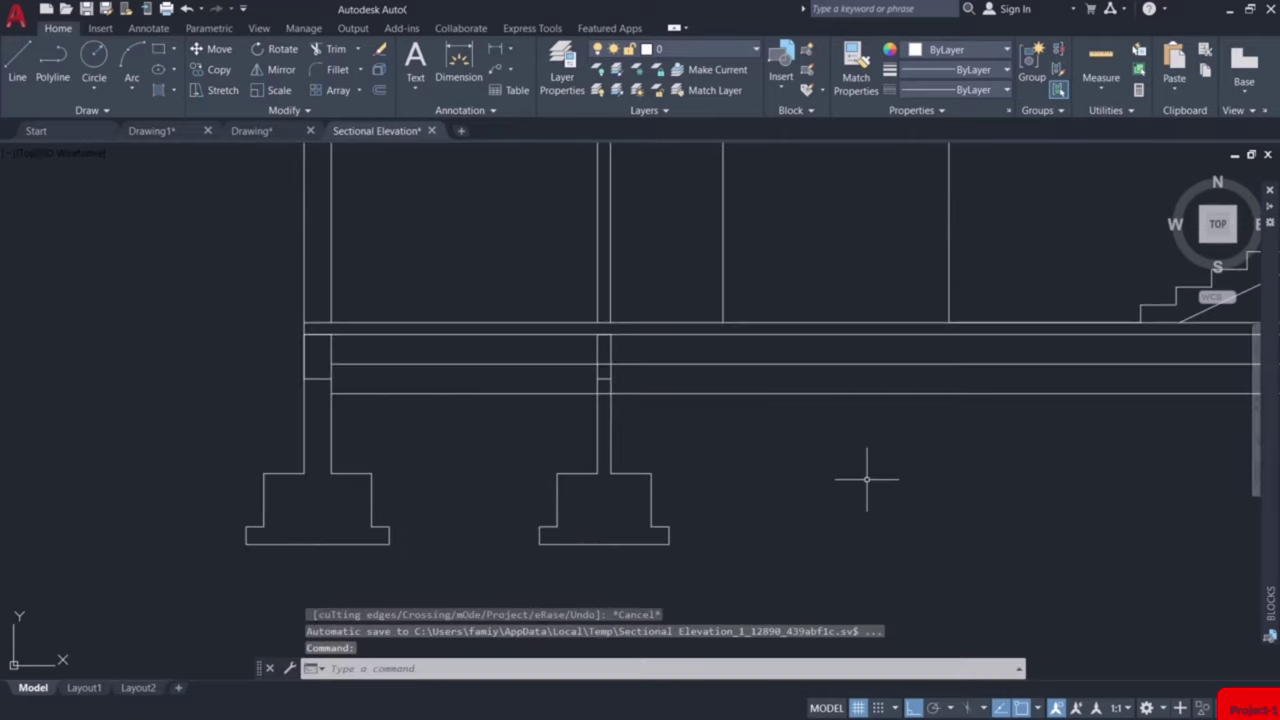
pyautogui.moveTo(863, 474)
pyautogui.mouseDown(button='middle')
pyautogui.moveTo(266, 486)
pyautogui.moveTo(847, 487)
pyautogui.mouseUp(button='middle')
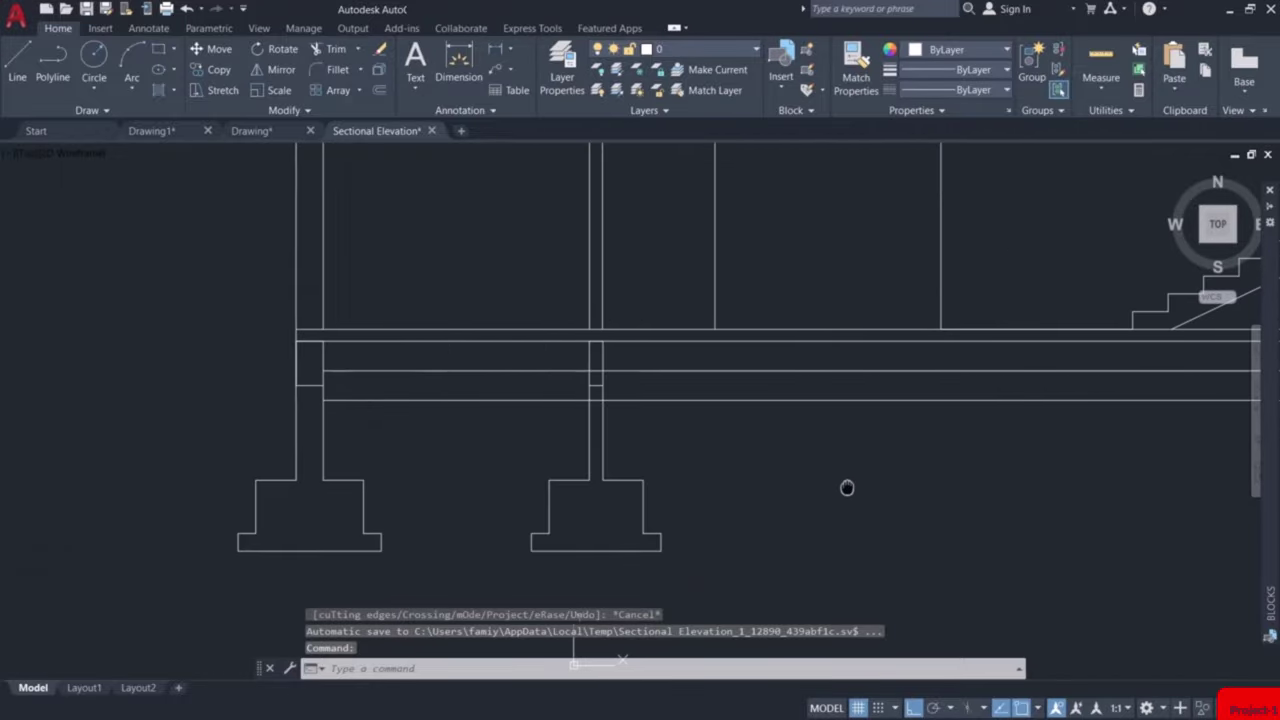
pyautogui.scroll(4, 611, 383)
pyautogui.write('tr')
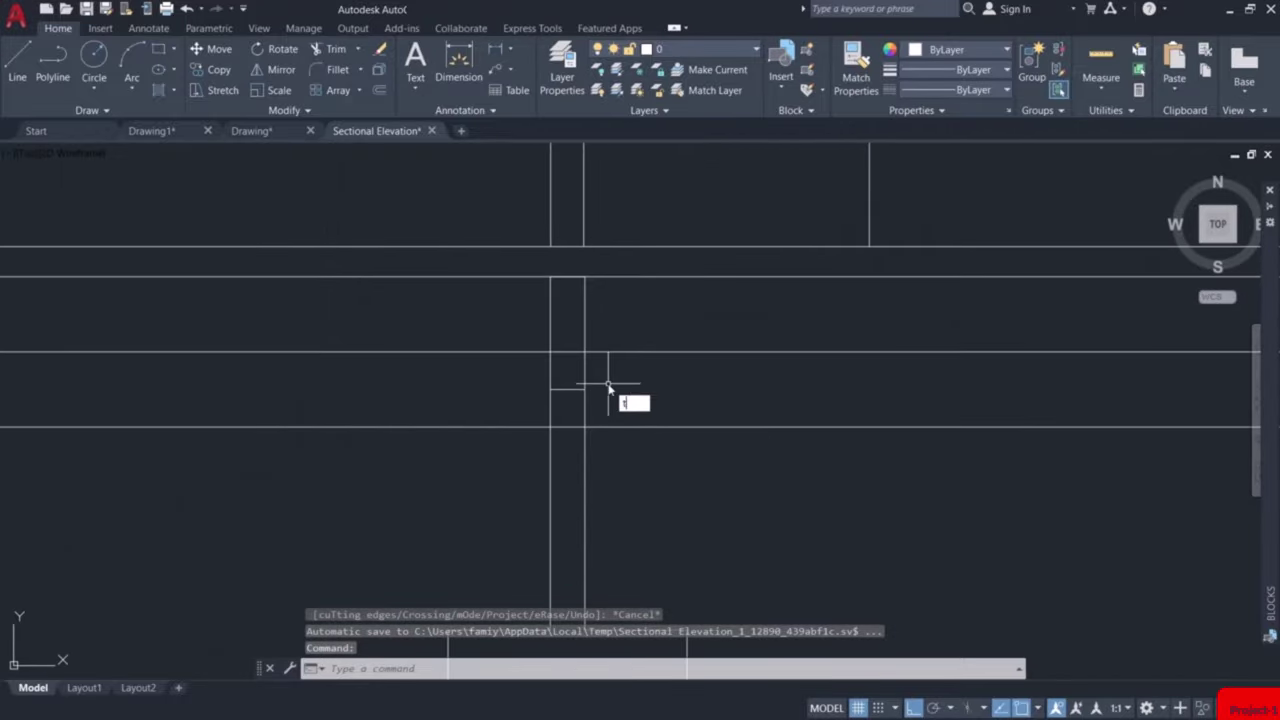
pyautogui.press('Return')
pyautogui.click(565, 426)
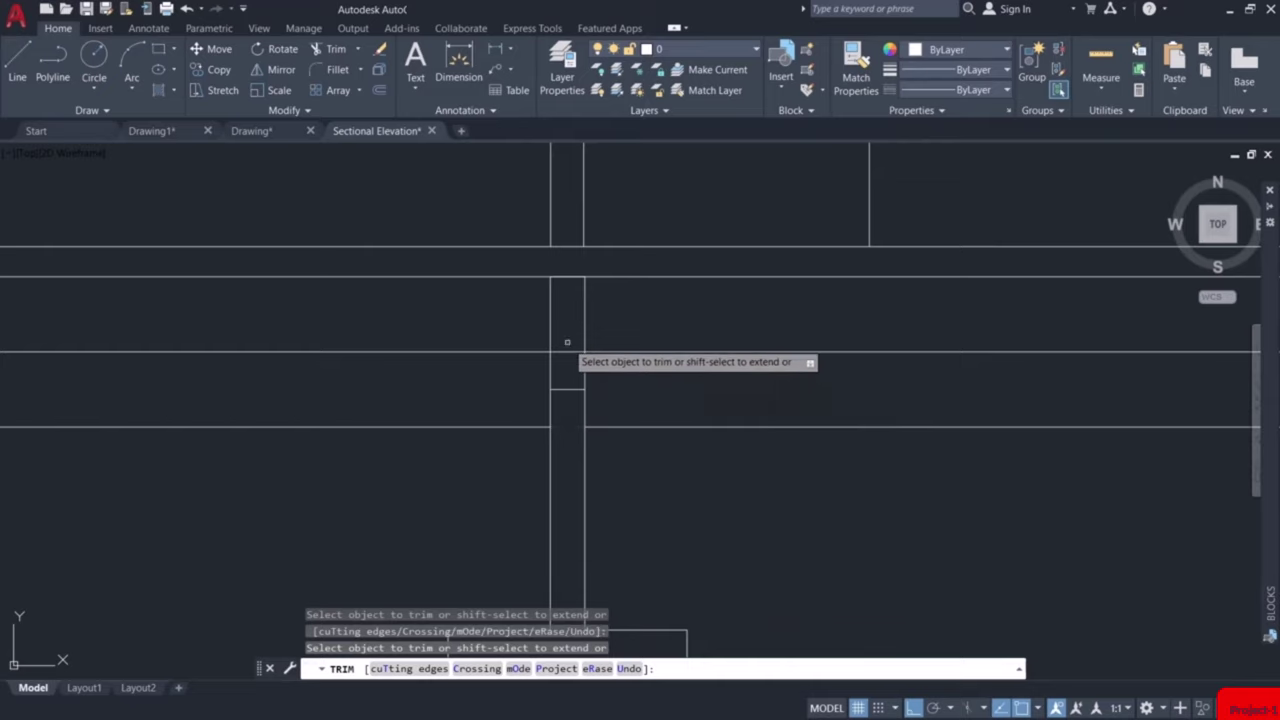
# Trim the two lower floor lines where they cross the right outer wall's plinth beam and foundation wall.
pyautogui.scroll(-5, 567, 352)
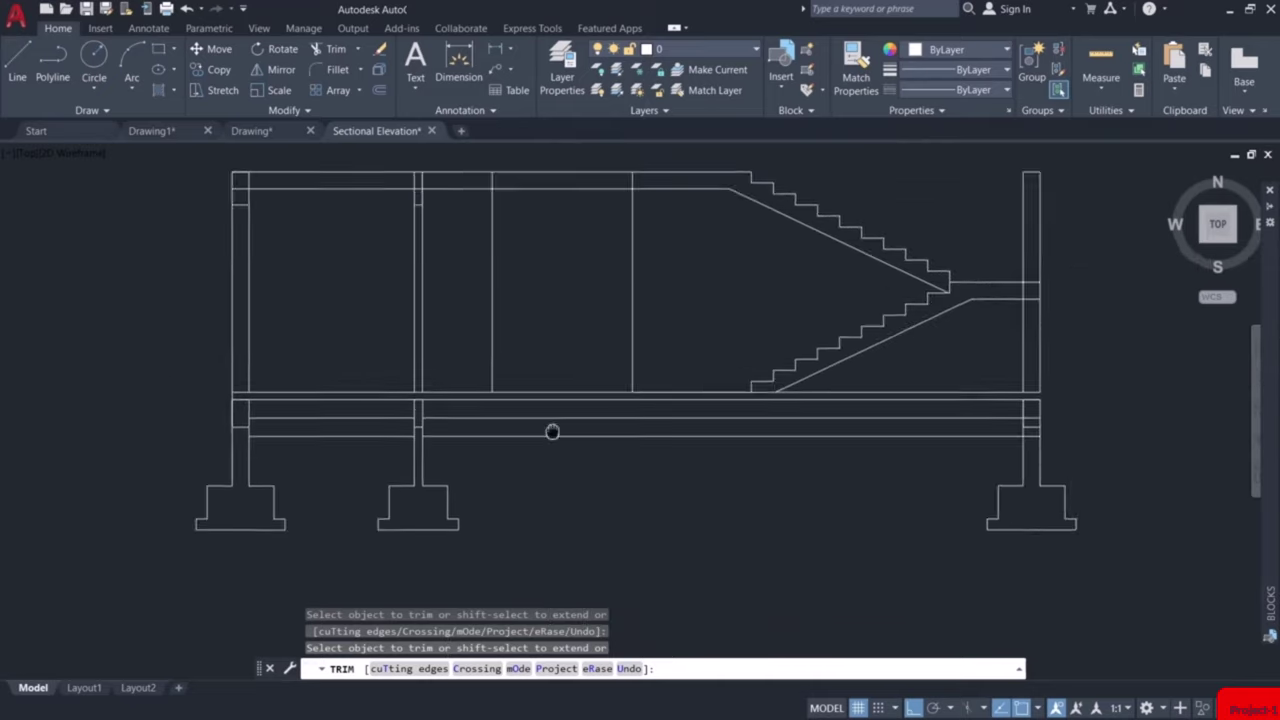
pyautogui.scroll(5, 551, 429)
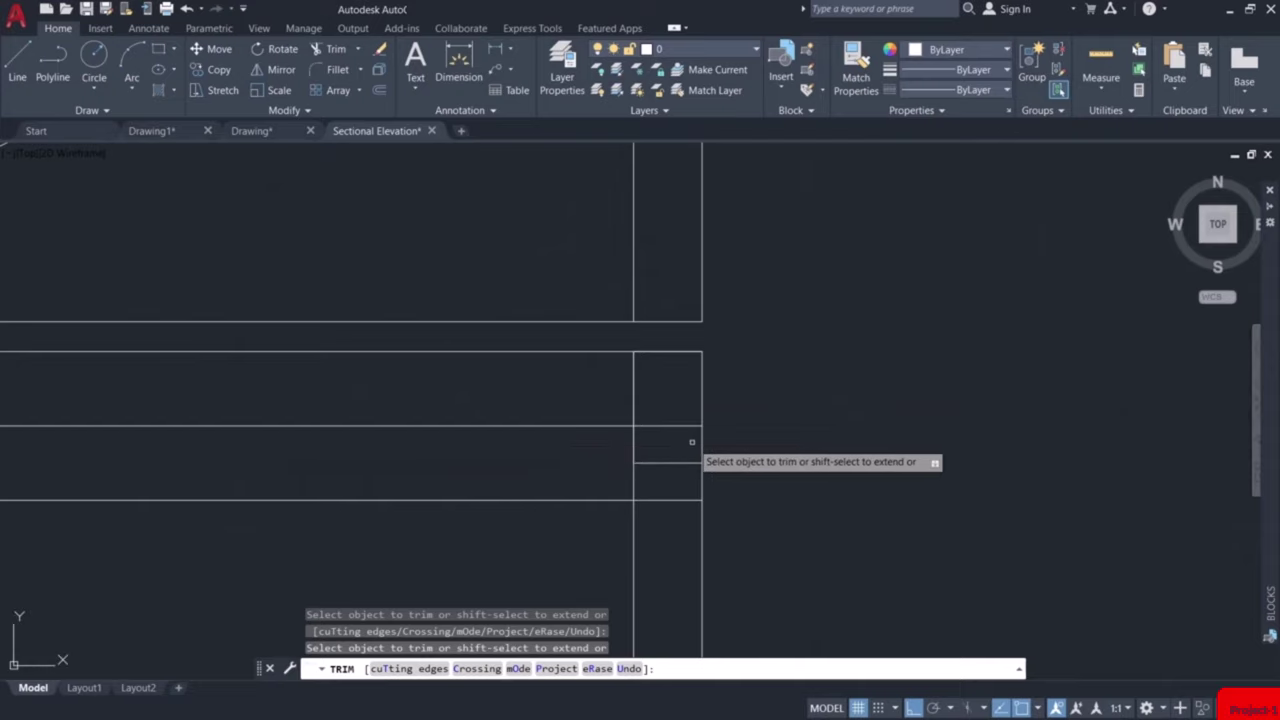
pyautogui.click(675, 496)
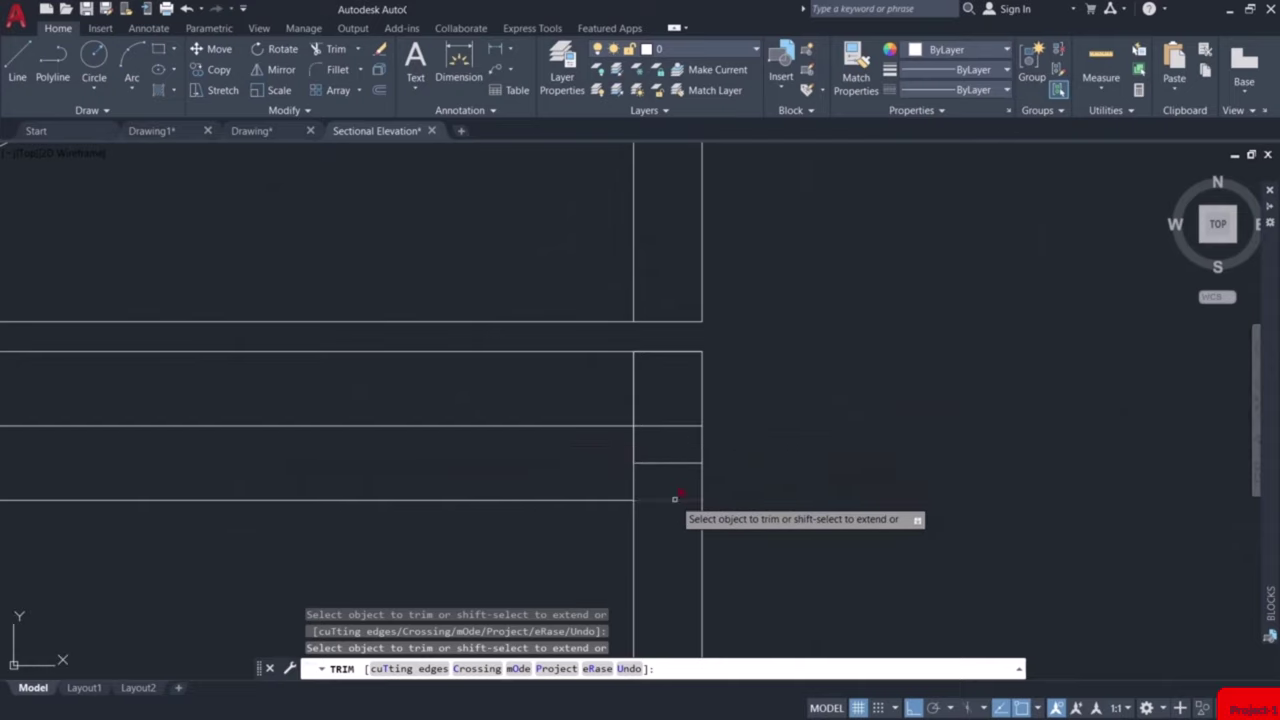
pyautogui.click(671, 427)
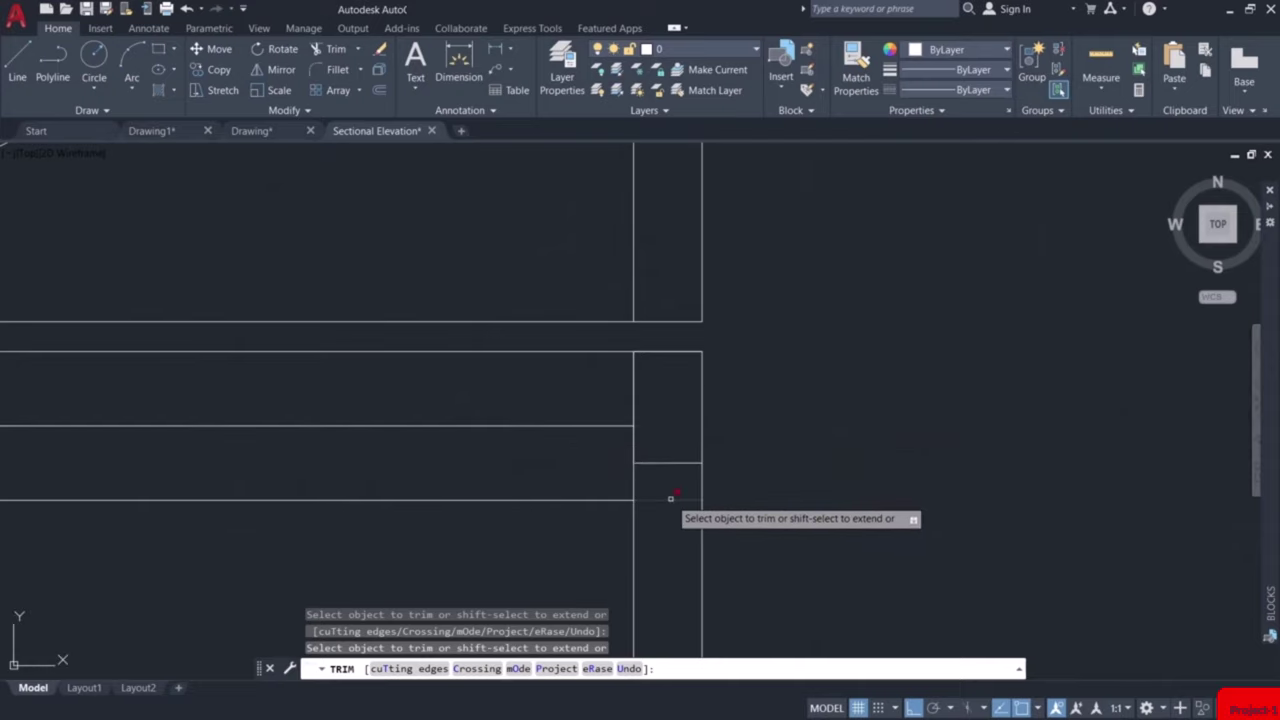
pyautogui.press('Escape')
# Close the floor's right end with a short vertical line joining its two uppermost lines.
pyautogui.write('l')
pyautogui.press('Return')
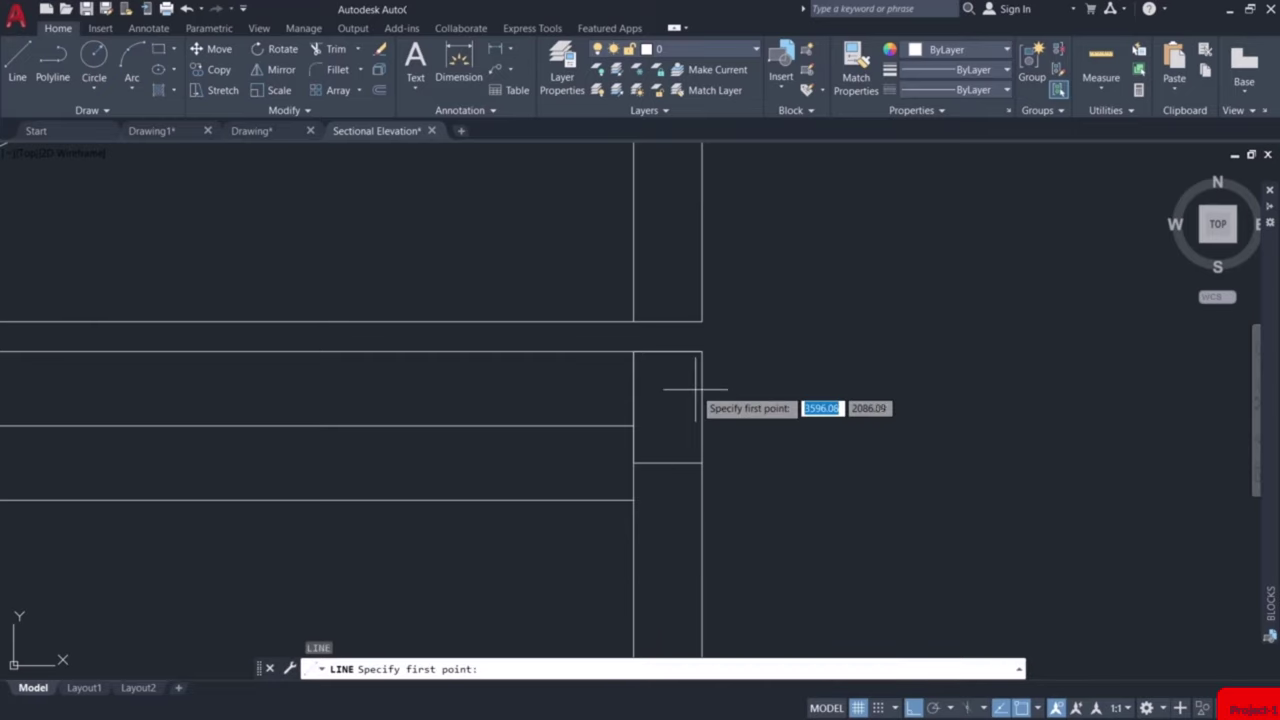
pyautogui.click(702, 352)
pyautogui.click(702, 321)
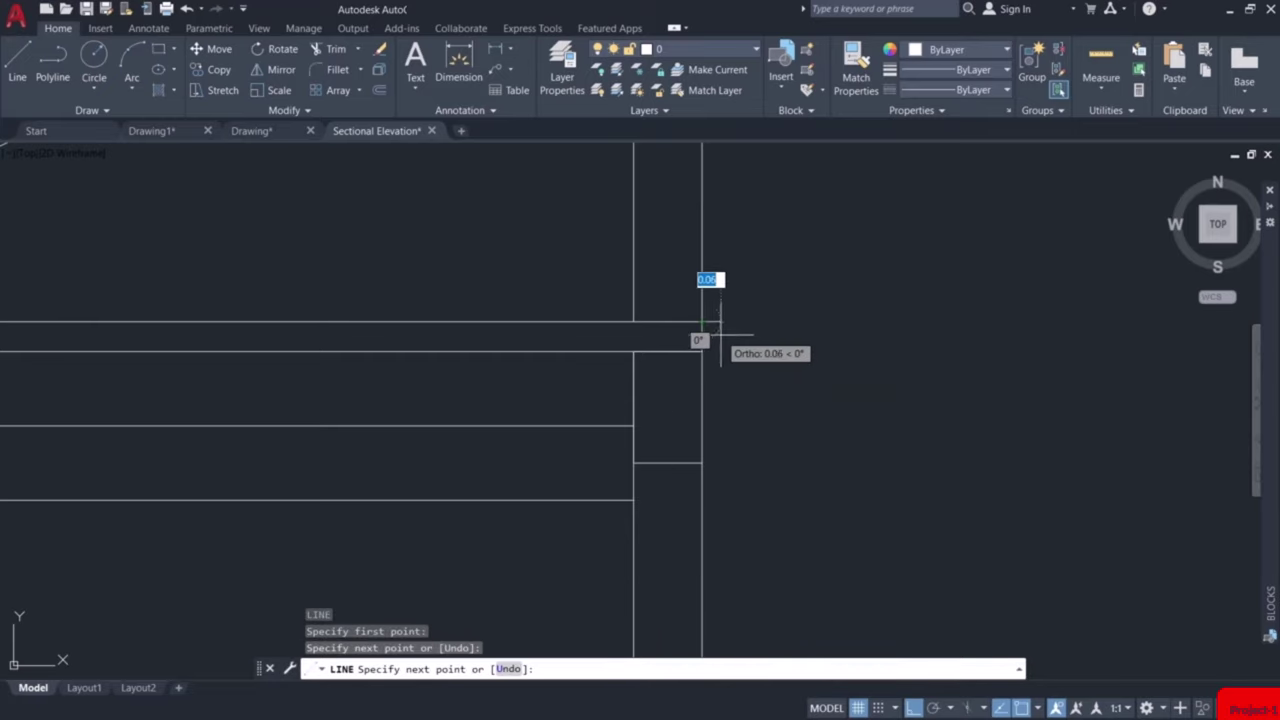
pyautogui.press('Escape')
# Draw a line 1.61 up the left wall's outer face from the floor, continuing horizontally across the wall as the ventilator sill.
pyautogui.scroll(-3, 776, 362)
pyautogui.scroll(-2, 776, 362)
pyautogui.moveTo(414, 432); pyautogui.dragTo(760, 443, button='middle')
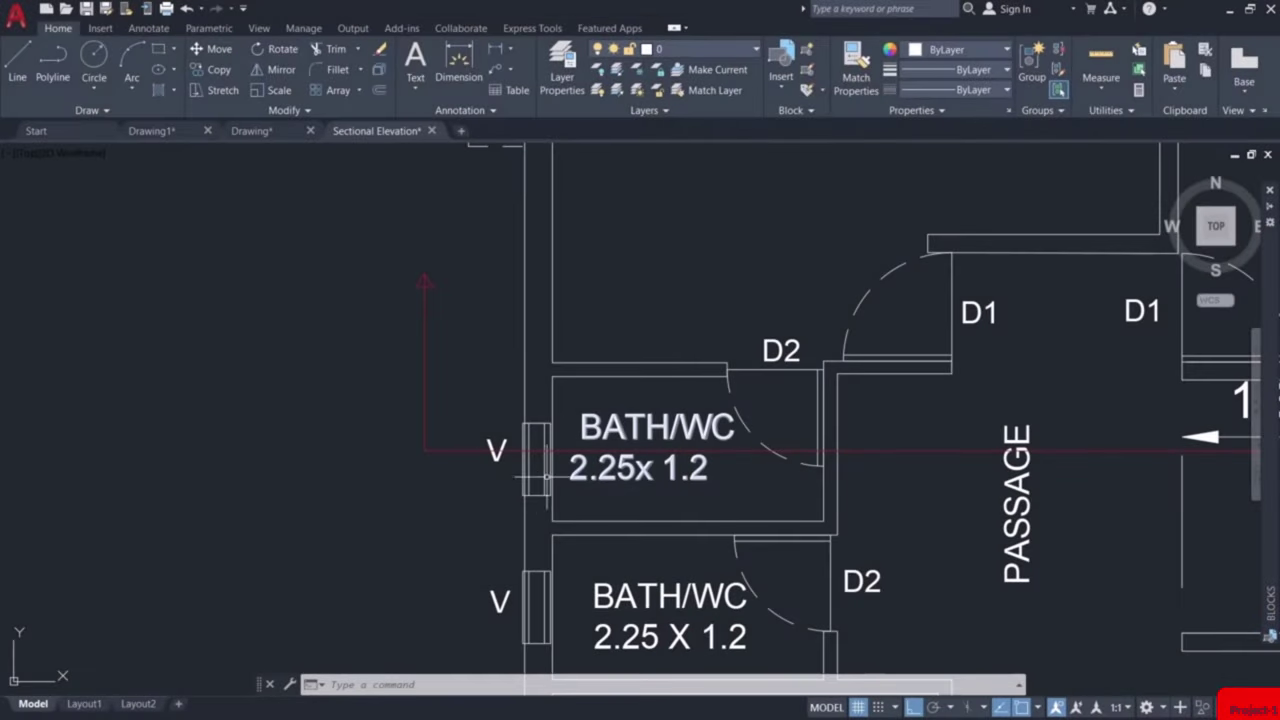
pyautogui.scroll(-6, 577, 465)
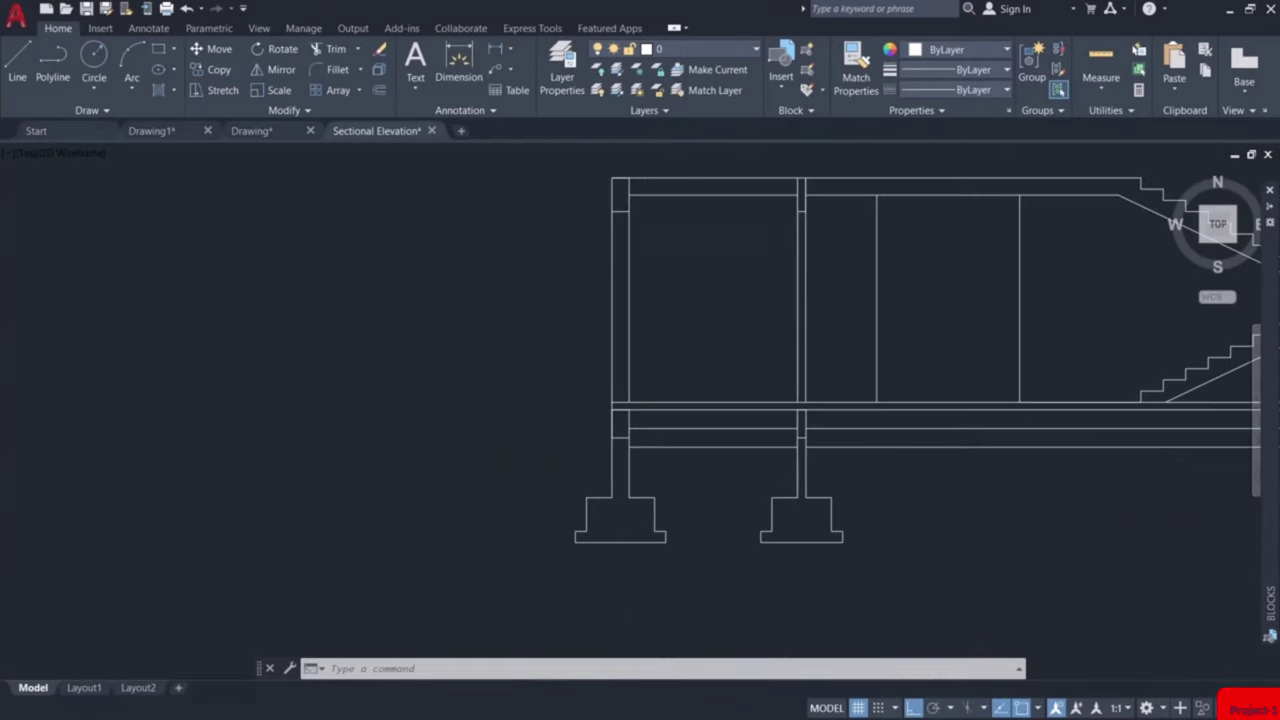
pyautogui.scroll(2, 613, 385)
pyautogui.moveTo(620, 447); pyautogui.dragTo(619, 466, button='middle')
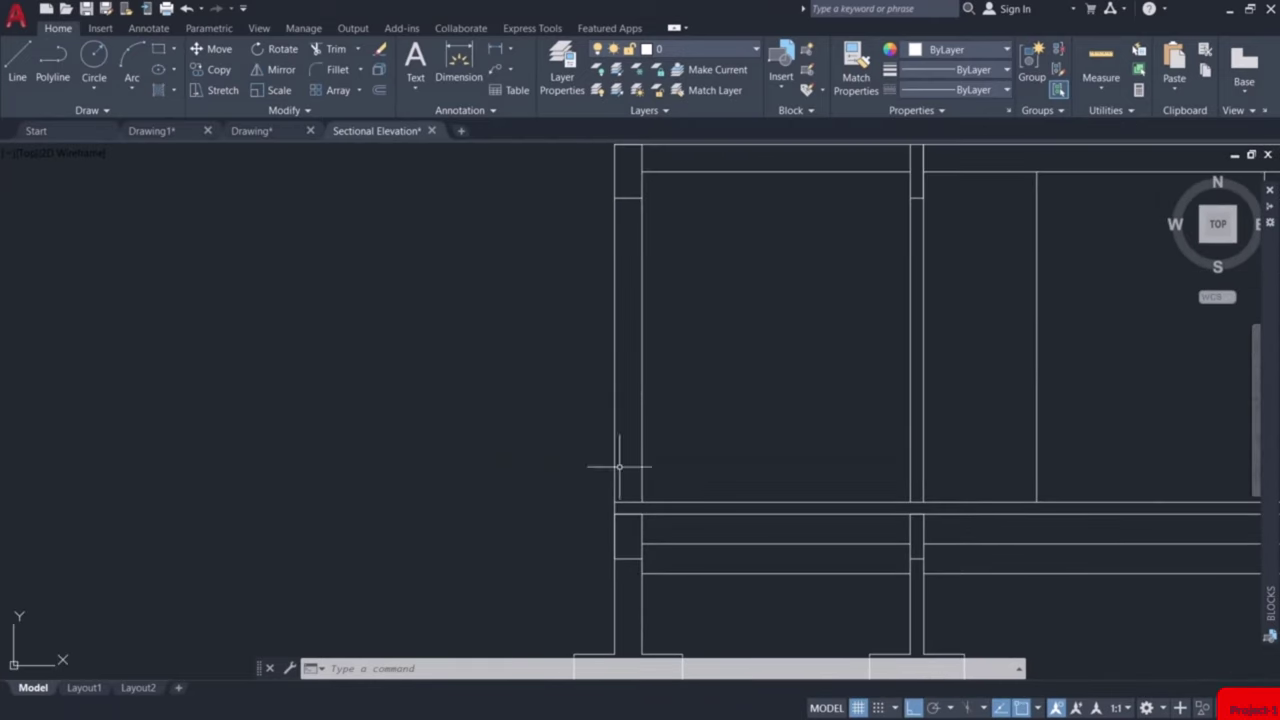
pyautogui.press('l')
pyautogui.press('Return')
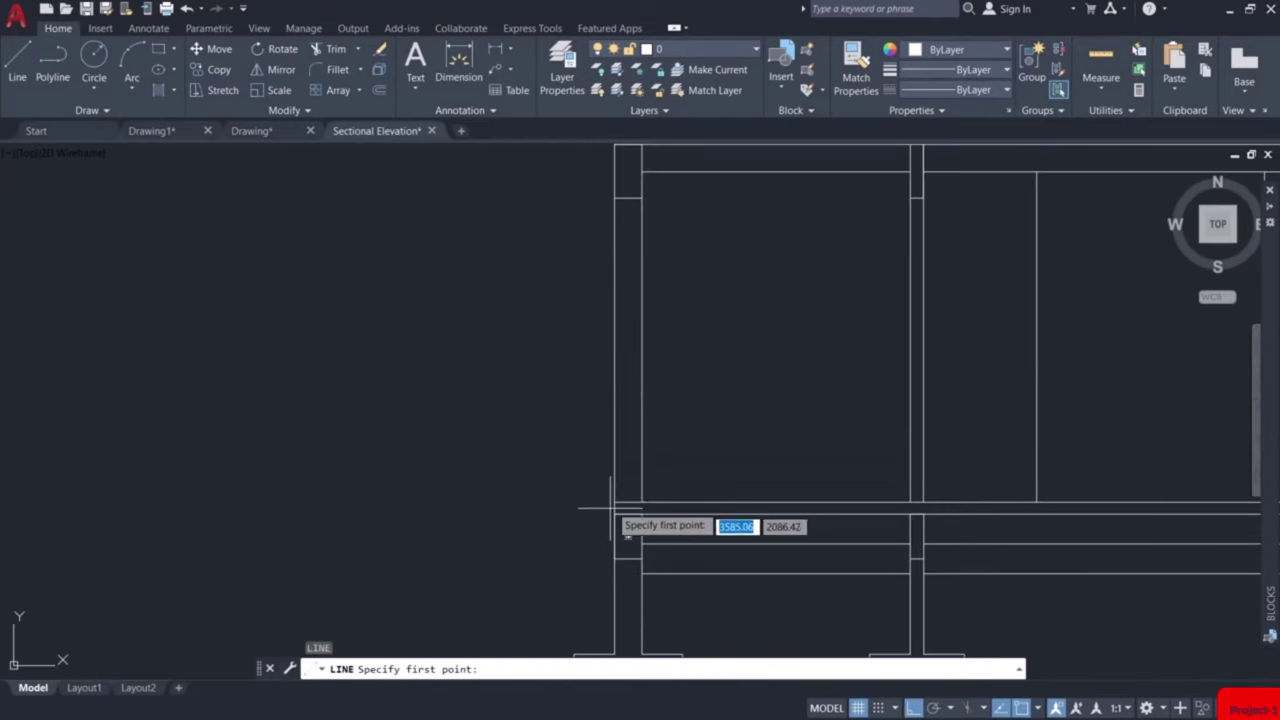
pyautogui.click(614, 502)
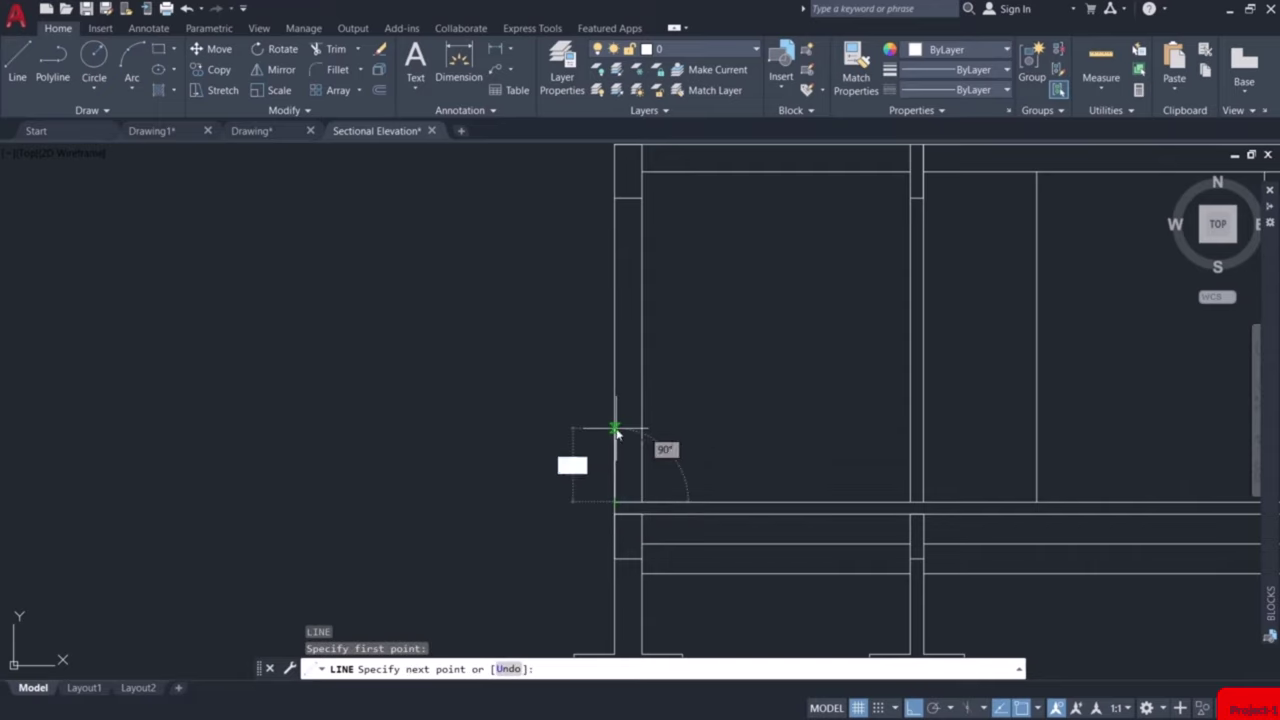
pyautogui.write('1.61')
pyautogui.press('Return')
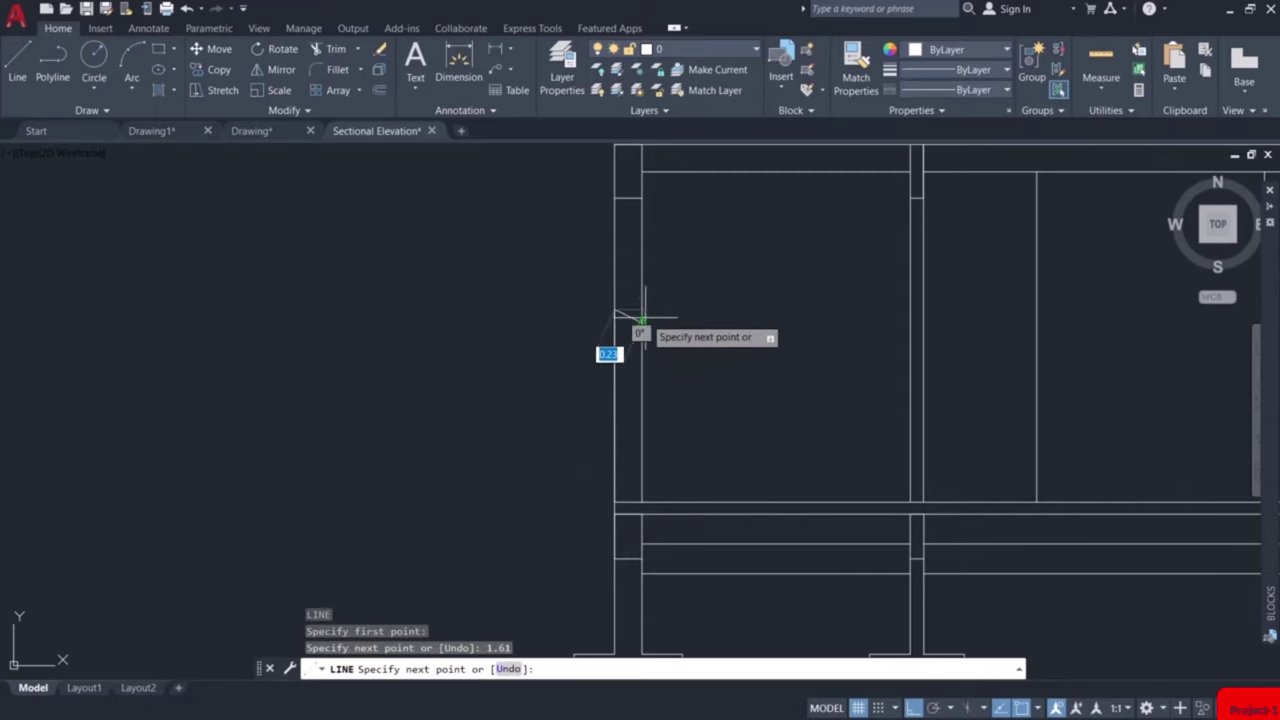
pyautogui.click(642, 310)
pyautogui.press('Escape')
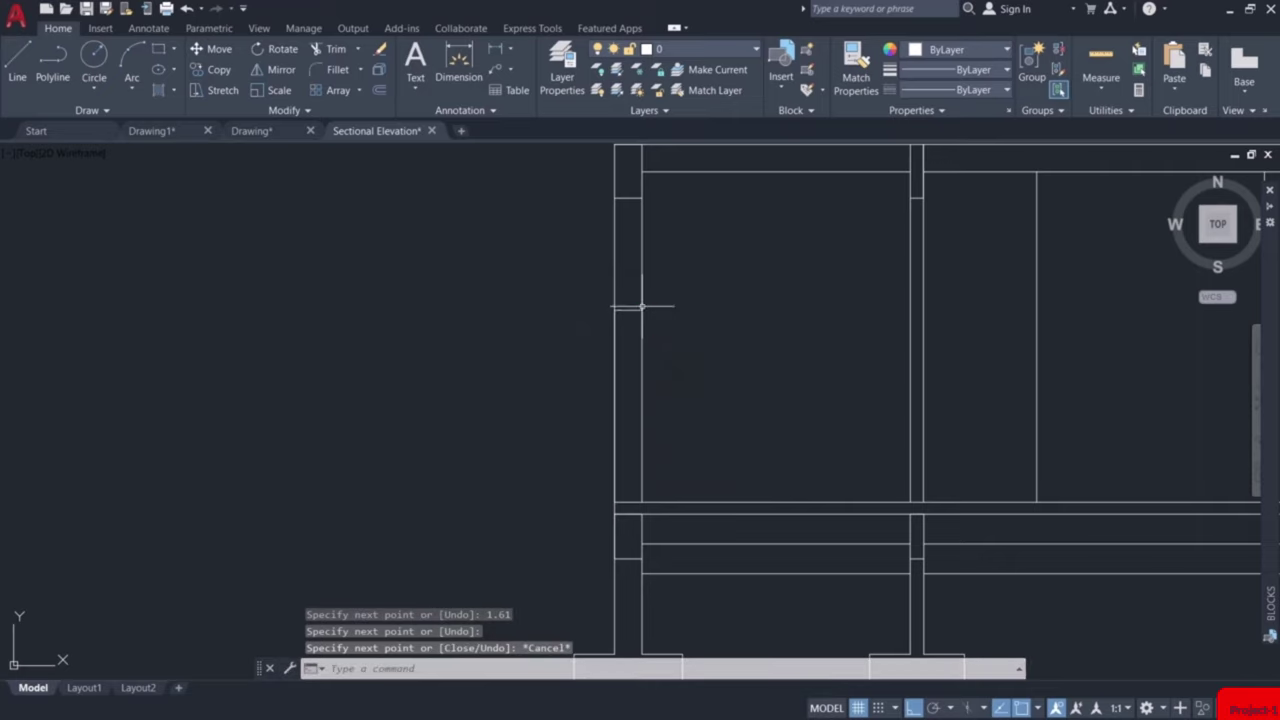
# Offset the ventilator's sill line 0.6 upwards to form the head of the opening in the left wall.
pyautogui.write('o')
pyautogui.press('Return')
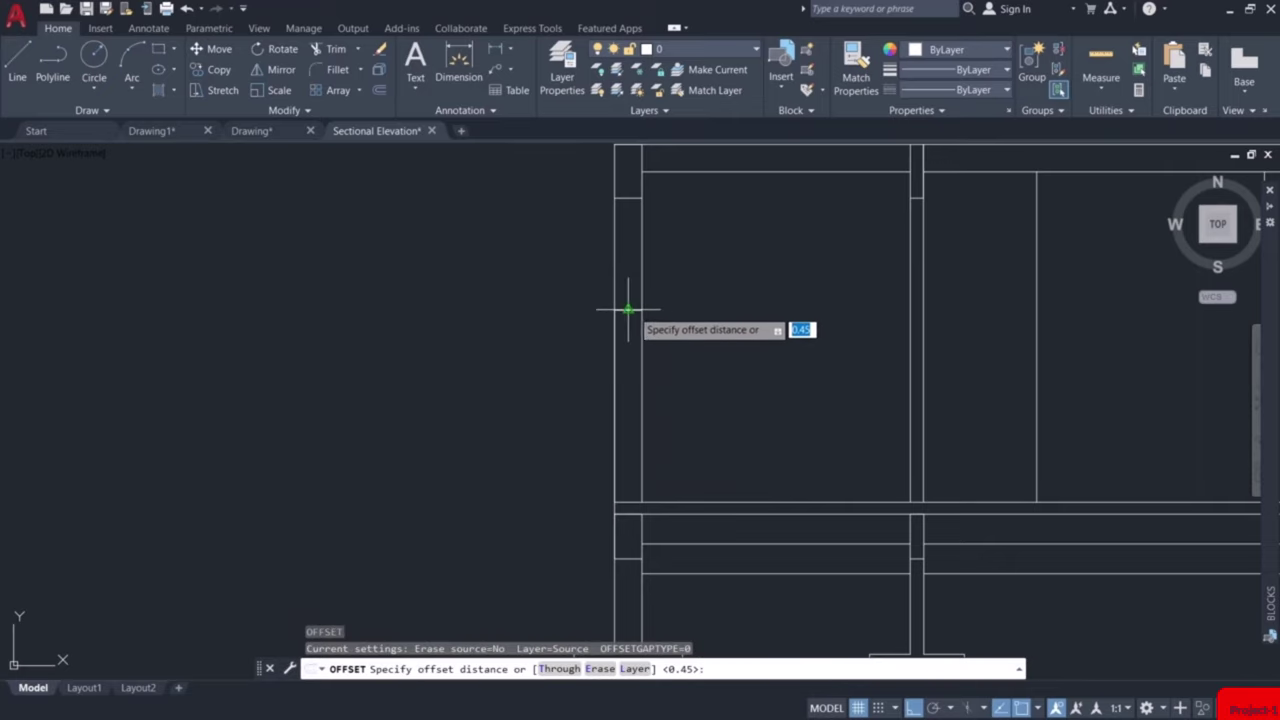
pyautogui.click(627, 309)
pyautogui.write('0.6')
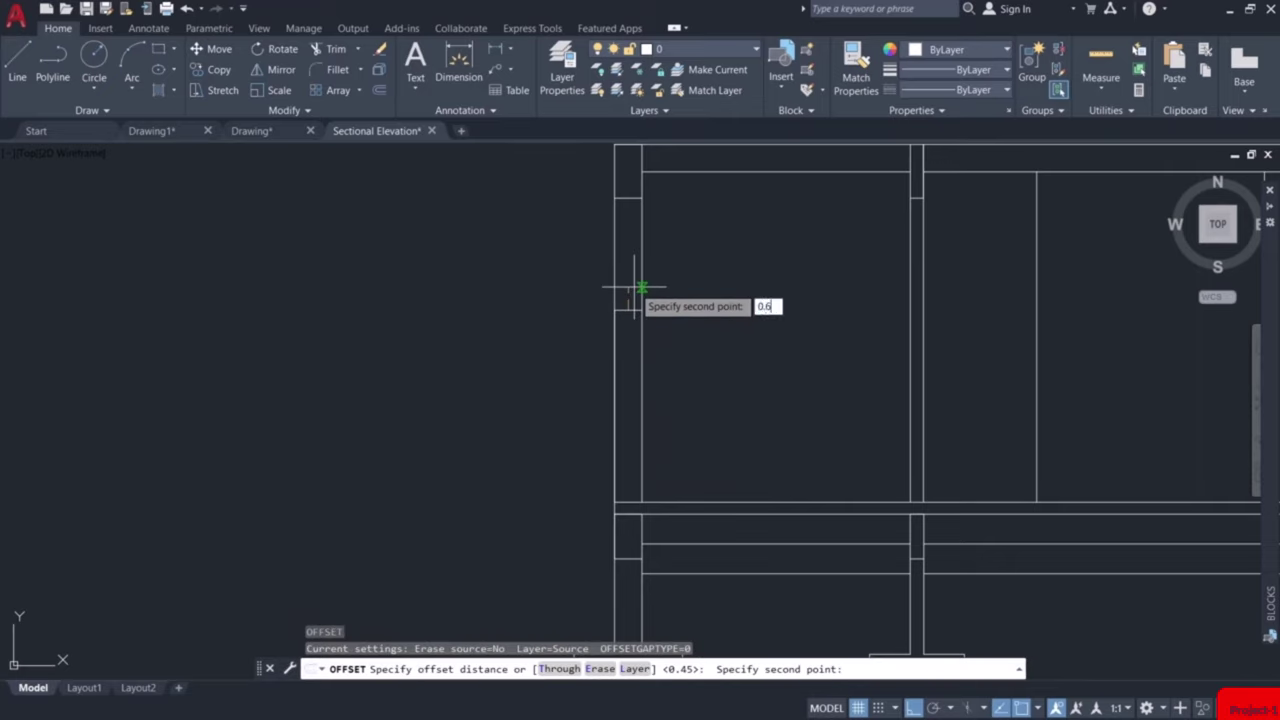
pyautogui.press('Return')
pyautogui.click(624, 309)
pyautogui.click(634, 271)
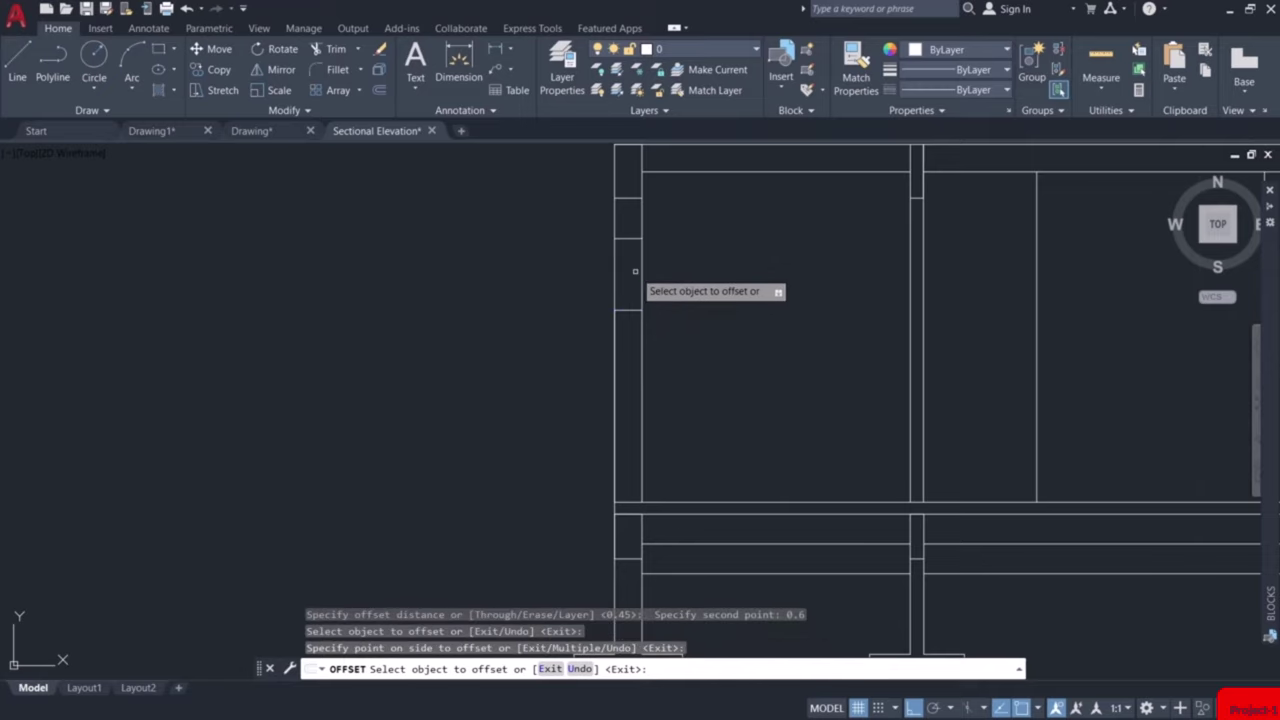
pyautogui.press('Escape')
# Draw a vertical centre line through the ventilator opening from the sill line to the head line, and select it.
pyautogui.write('l')
pyautogui.press('Return')
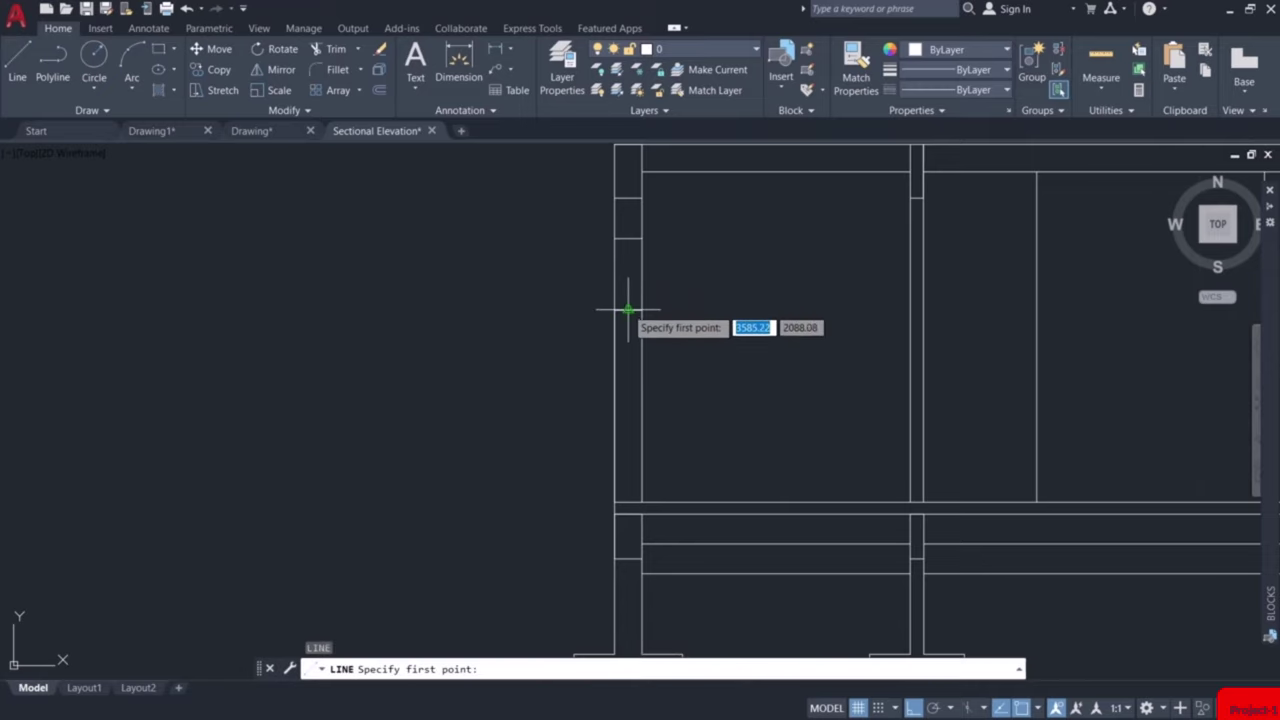
pyautogui.click(628, 309)
pyautogui.click(628, 271)
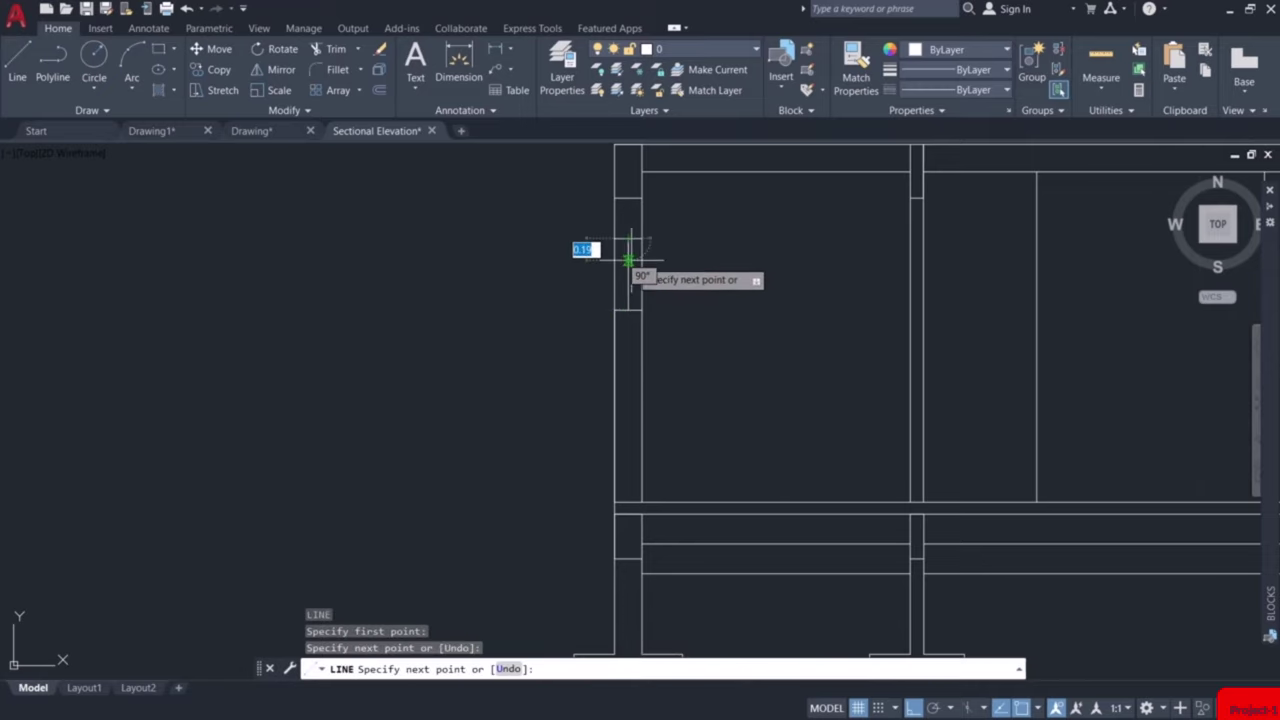
pyautogui.press('Return')
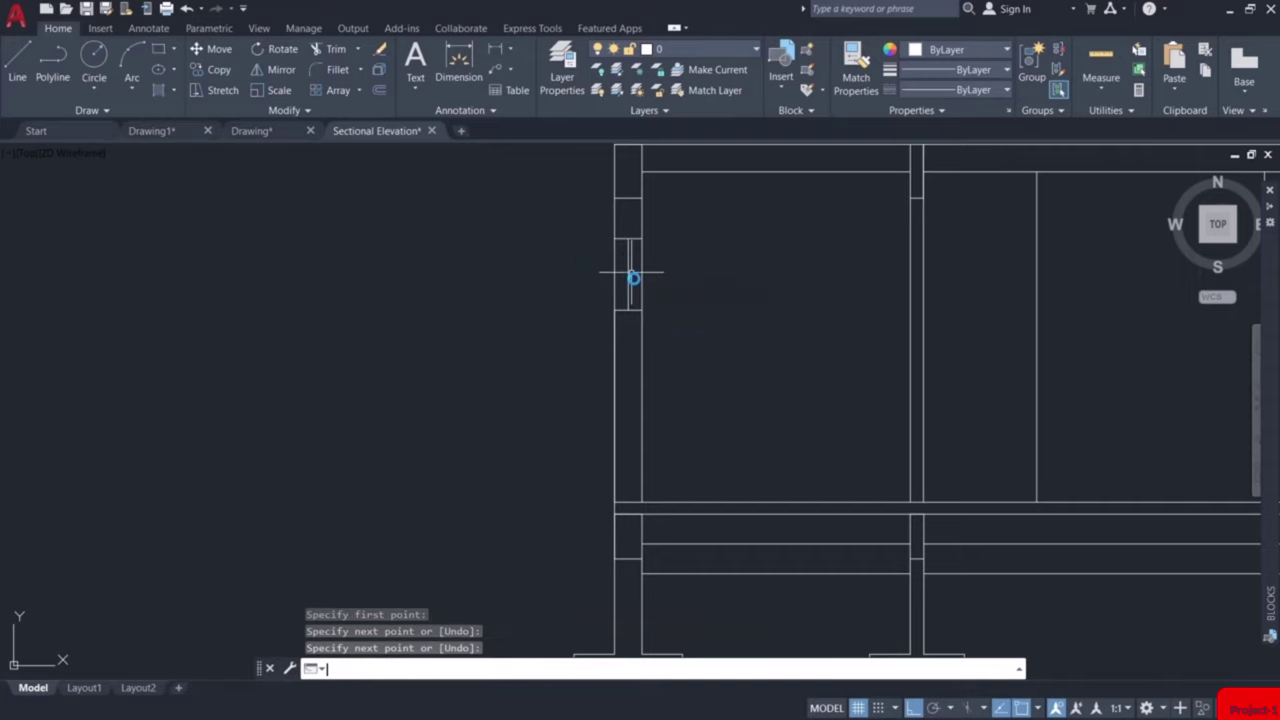
pyautogui.click(628, 271)
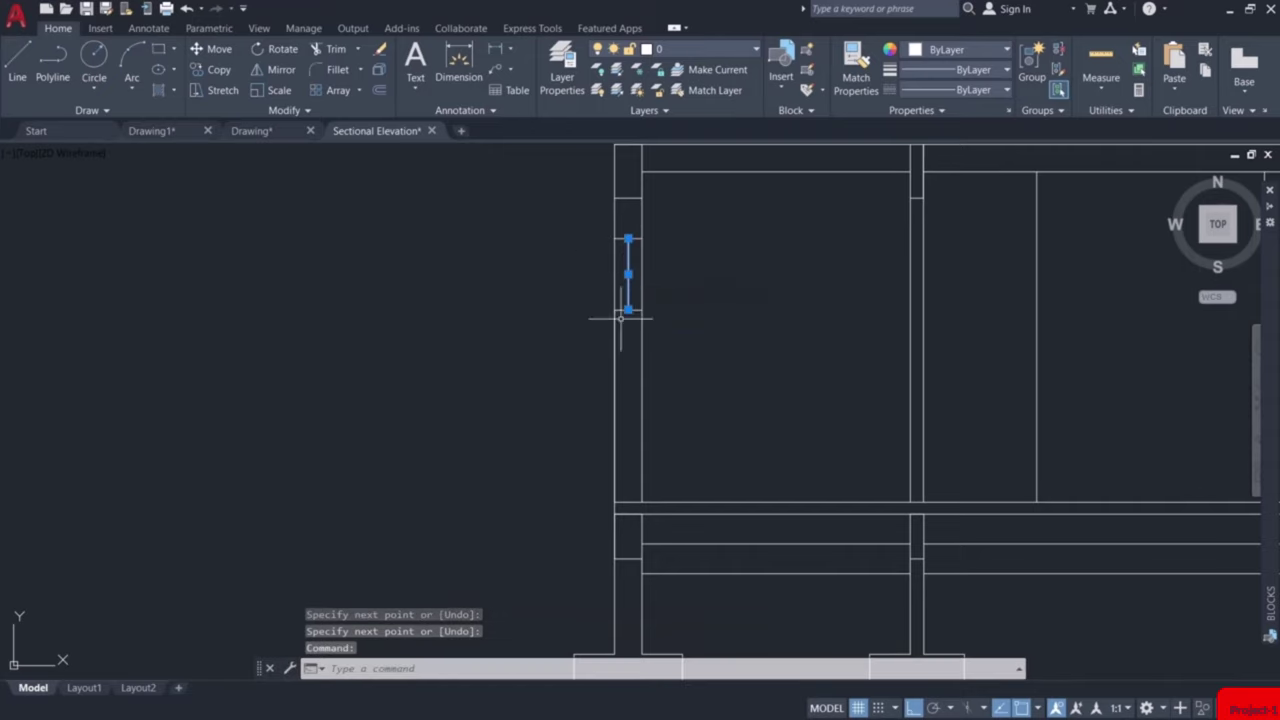
# Copy the ventilator's vertical centre line a short distance towards the wall's outer face to form a double line.
pyautogui.write('cp')
pyautogui.press('Return')
pyautogui.scroll(4, 642, 281)
pyautogui.click(608, 264)
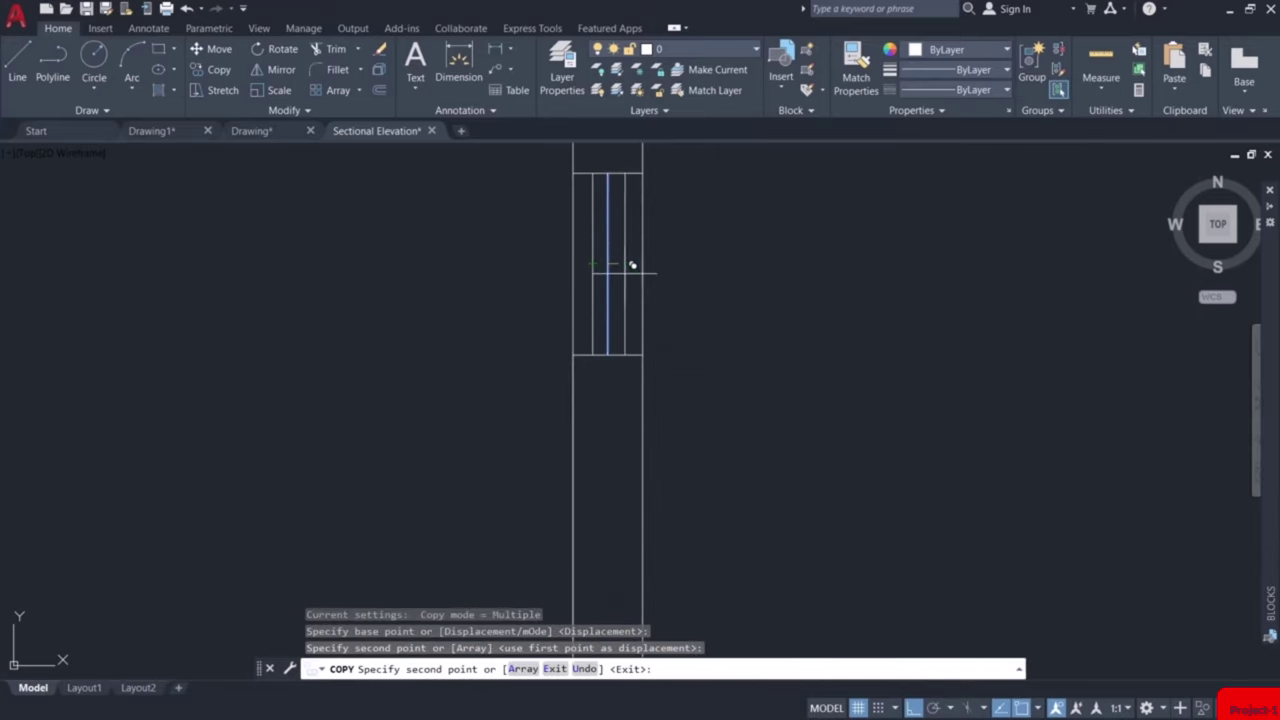
pyautogui.press('Escape')
pyautogui.scroll(-3, 650, 295)
pyautogui.moveTo(755, 325); pyautogui.dragTo(523, 360, button='middle')
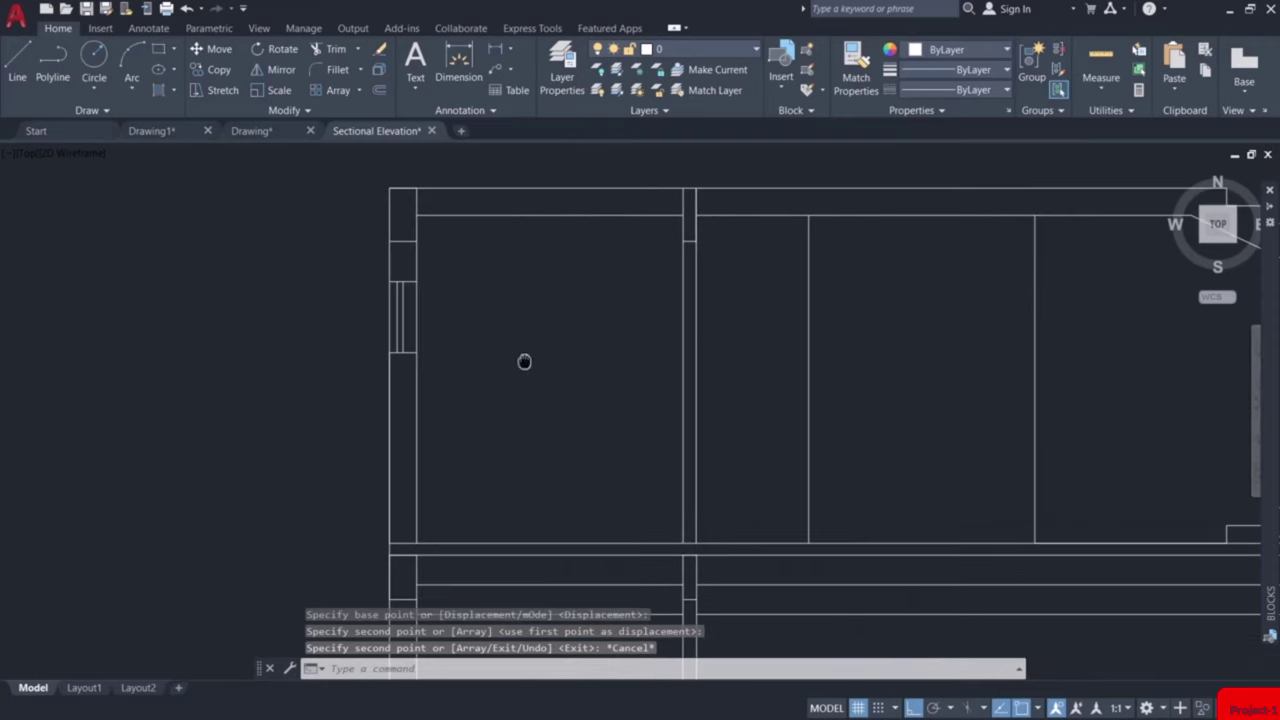
pyautogui.scroll(-2, 524, 359)
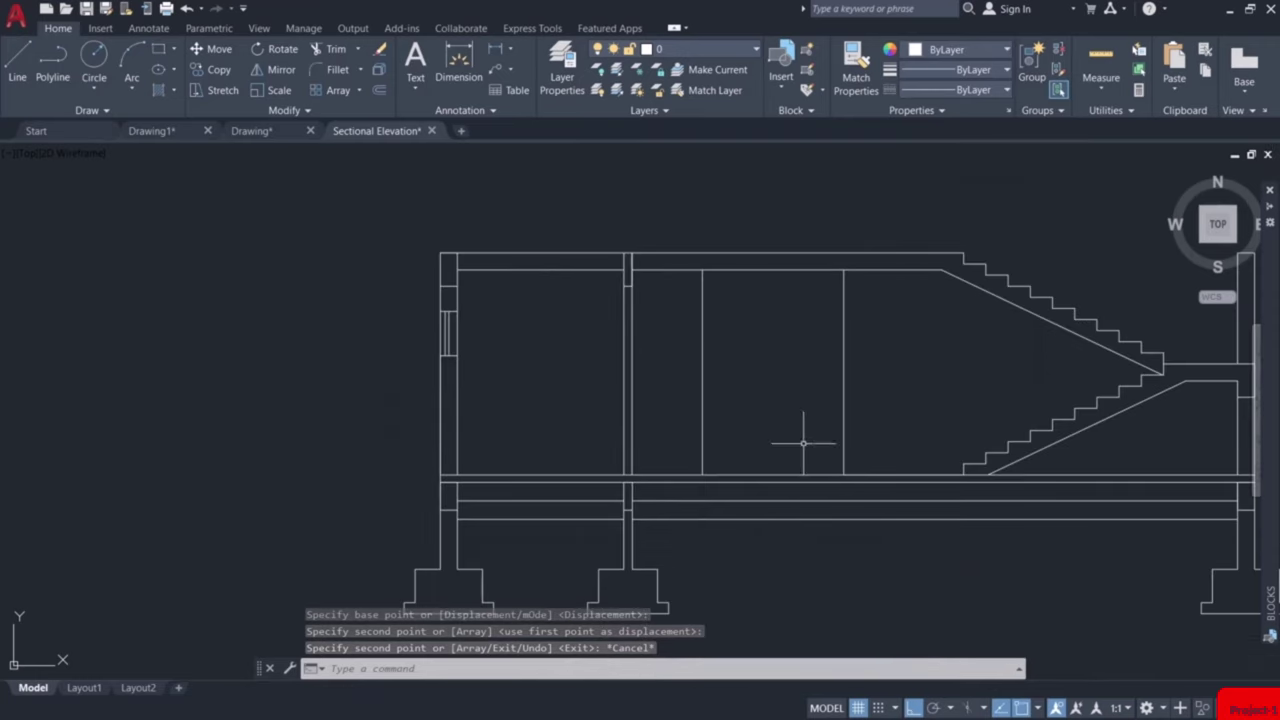
pyautogui.moveTo(917, 394); pyautogui.dragTo(803, 413, button='middle')
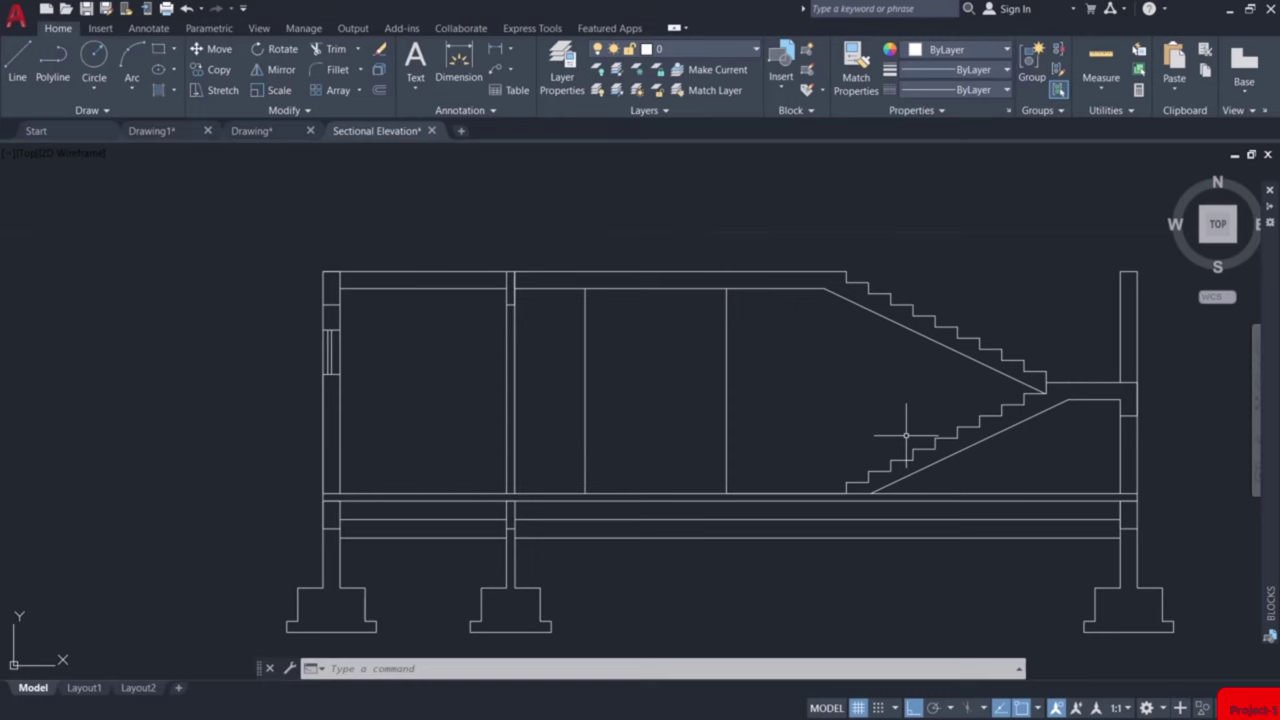
# Copy the red section line with both end arrows onto the neighbouring first-floor plan, running through its bath and upper stair flight, with ortho off.
pyautogui.scroll(-3, 906, 435)
pyautogui.moveTo(914, 500)
pyautogui.mouseDown(button='middle')
pyautogui.moveTo(837, 420)
pyautogui.moveTo(870, 400)
pyautogui.moveTo(906, 412)
pyautogui.moveTo(612, 370)
pyautogui.mouseUp(button='middle')
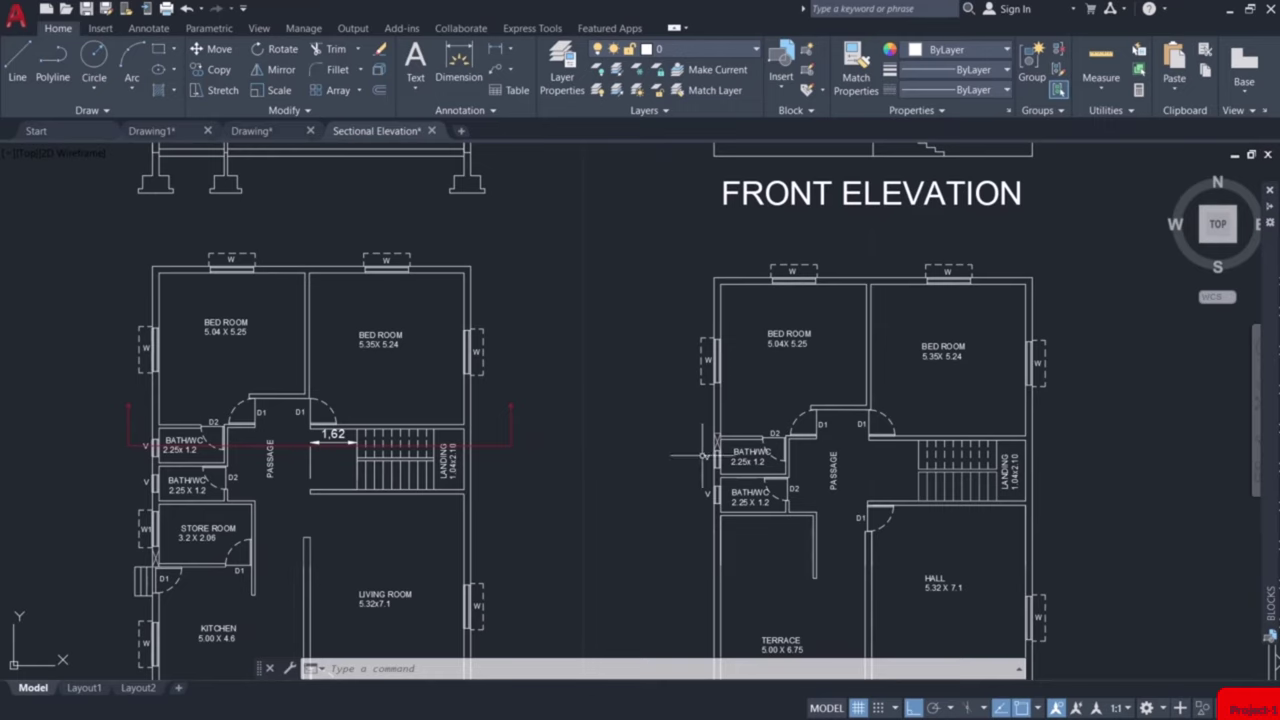
pyautogui.click(509, 443)
pyautogui.click(505, 456)
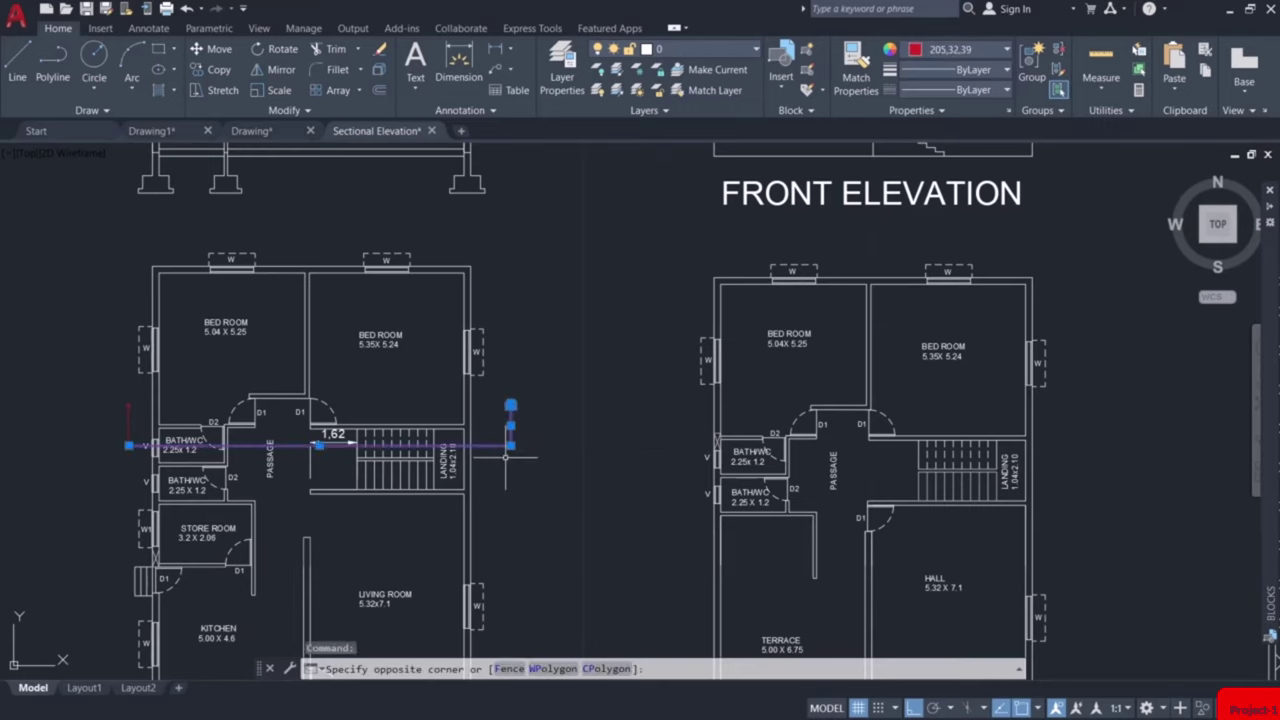
pyautogui.click(177, 445)
pyautogui.click(140, 405)
pyautogui.click(112, 445)
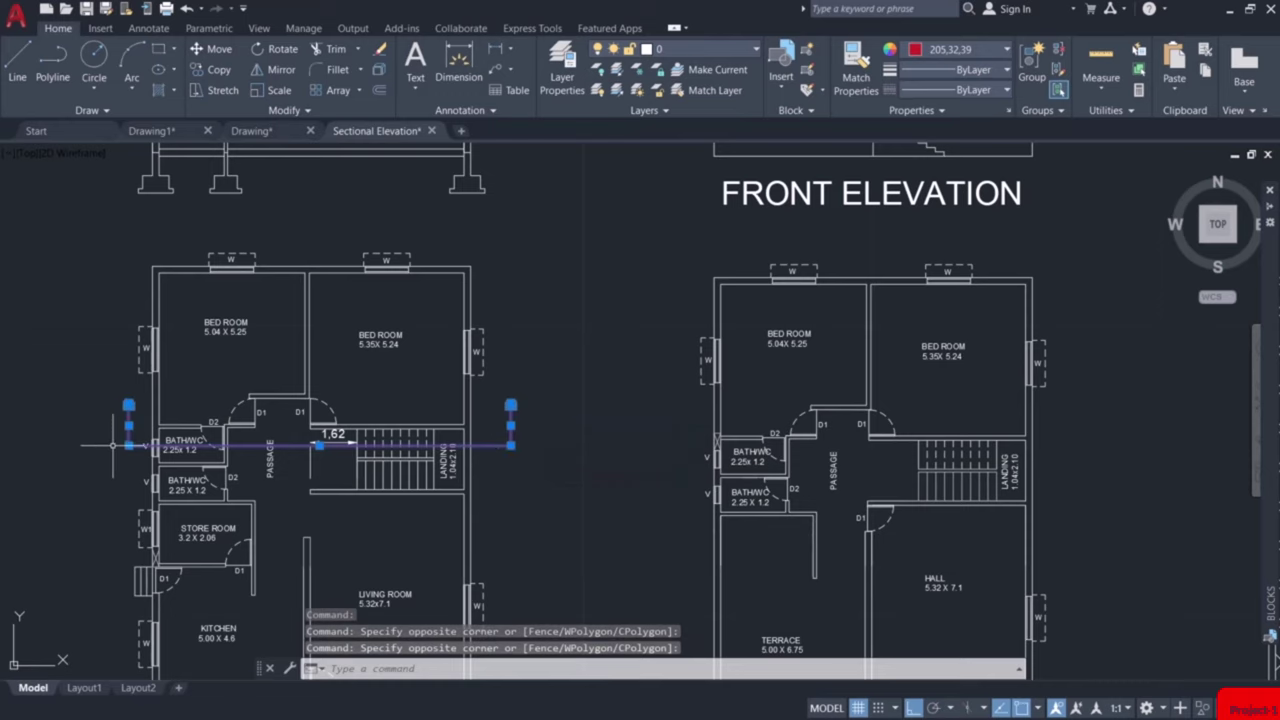
pyautogui.click(218, 69)
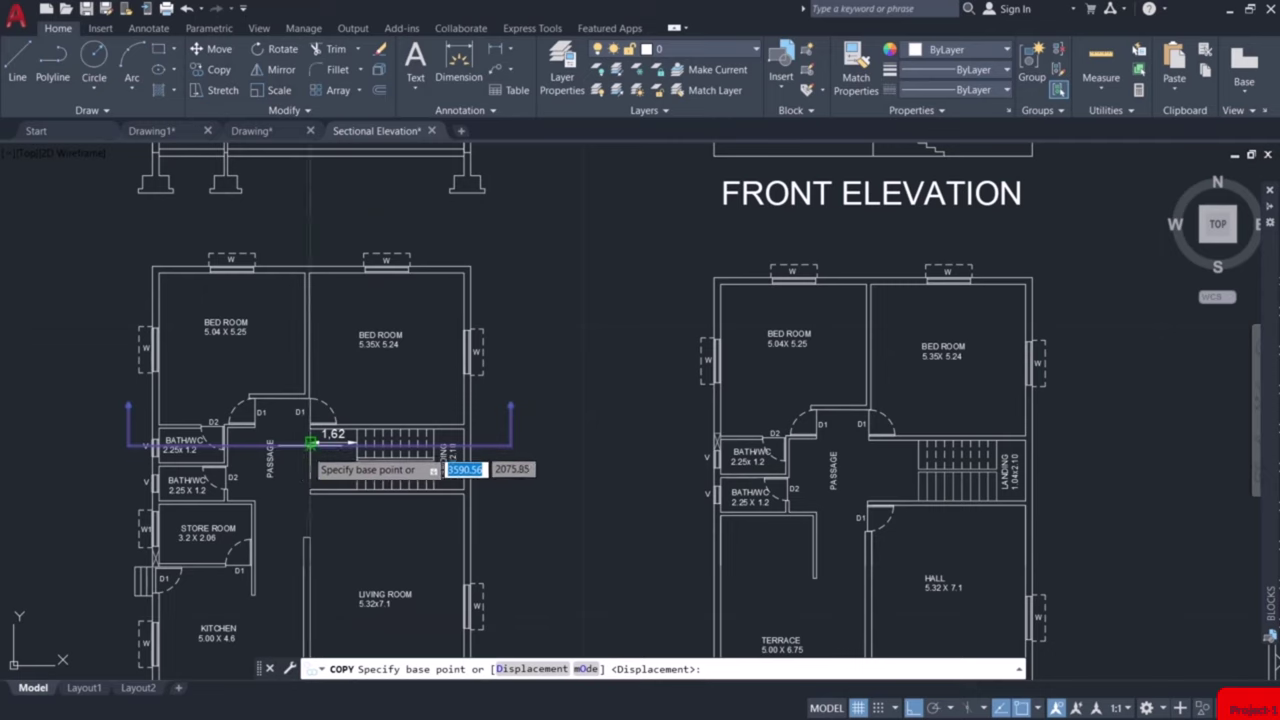
pyautogui.click(291, 445)
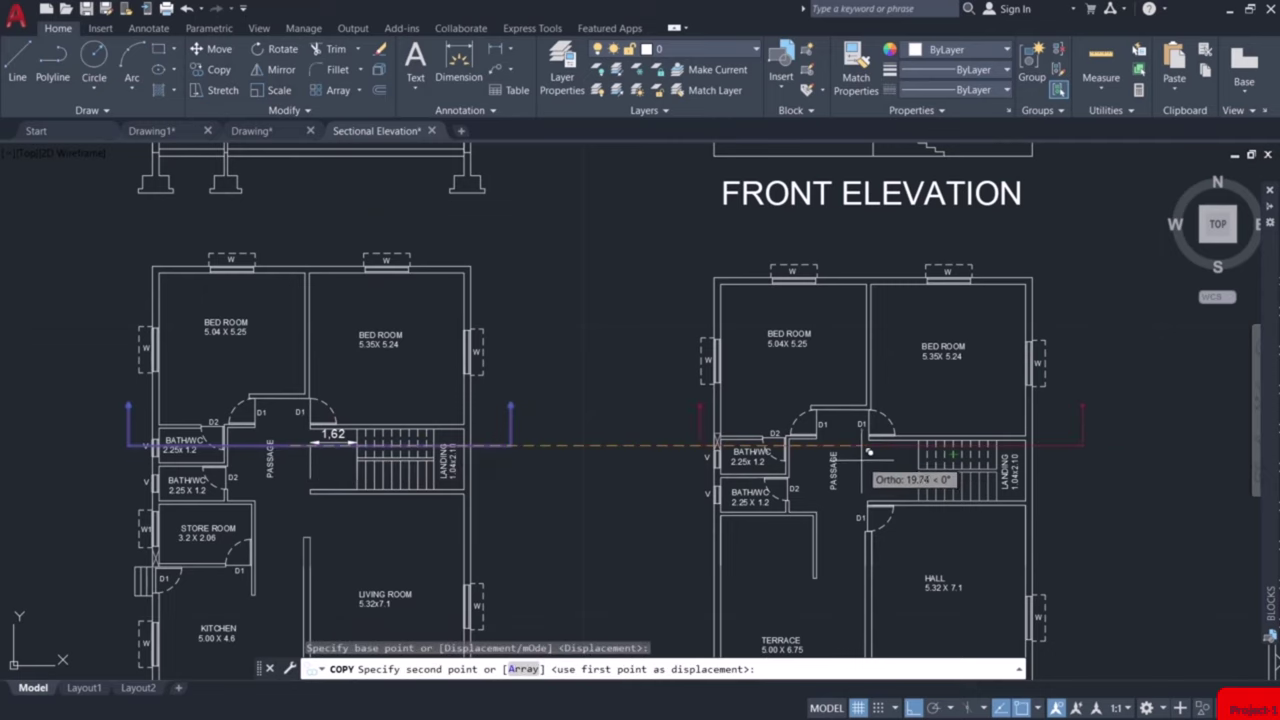
pyautogui.click(912, 707)
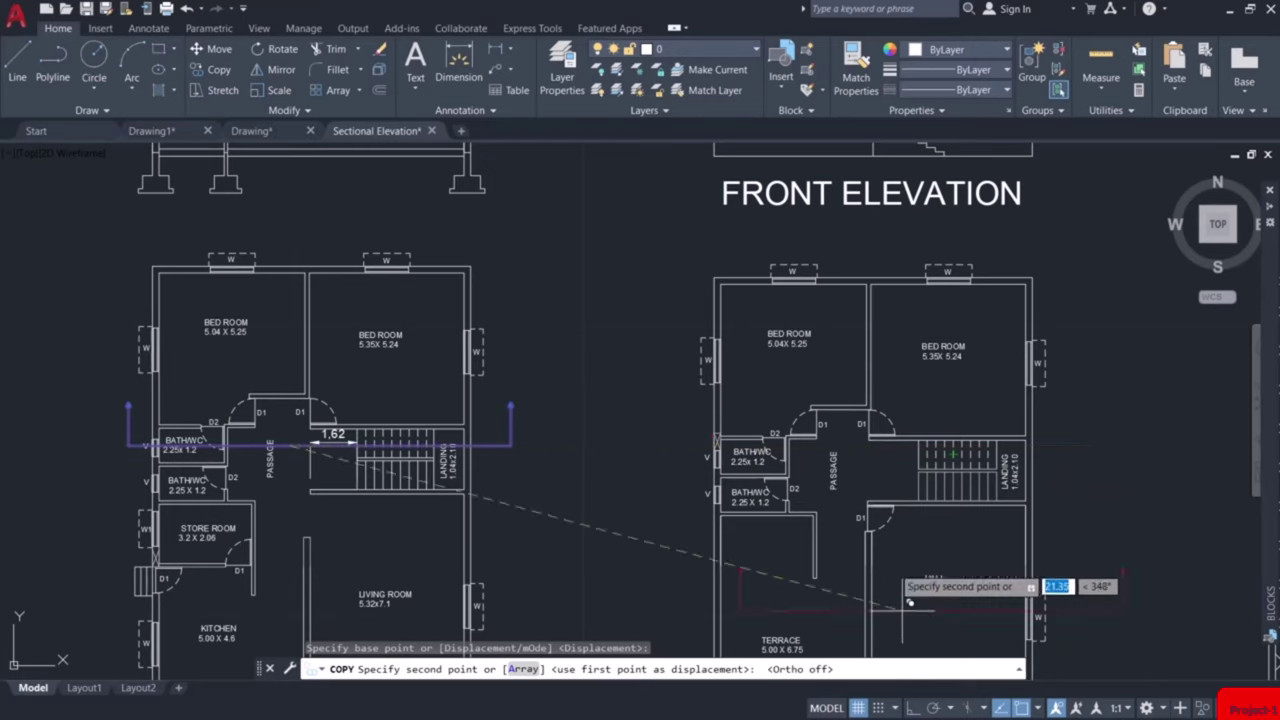
pyautogui.click(855, 455)
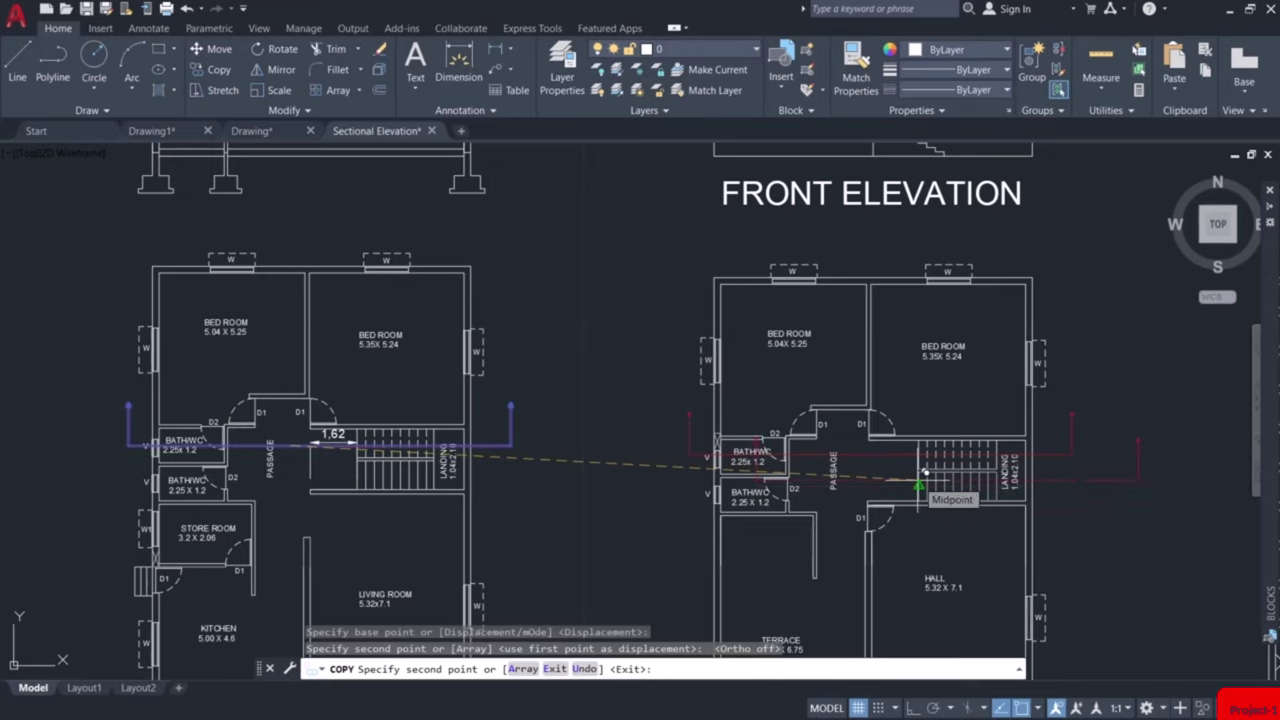
pyautogui.press('Escape')
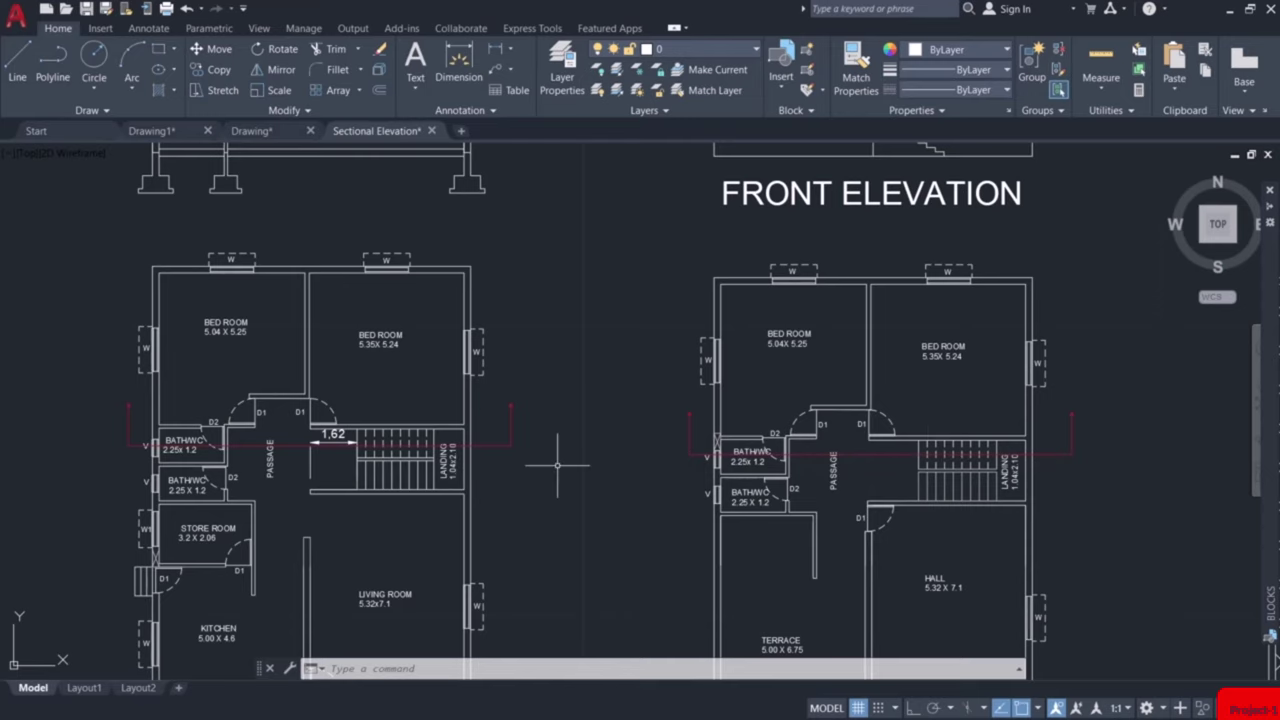
# Copy the walls, ventilator, slab, beams and staircase above the floor 3.00 straight up, from the left wall's outer floor corner to its top corner.
pyautogui.scroll(-3, 557, 464)
pyautogui.scroll(5, 499, 309)
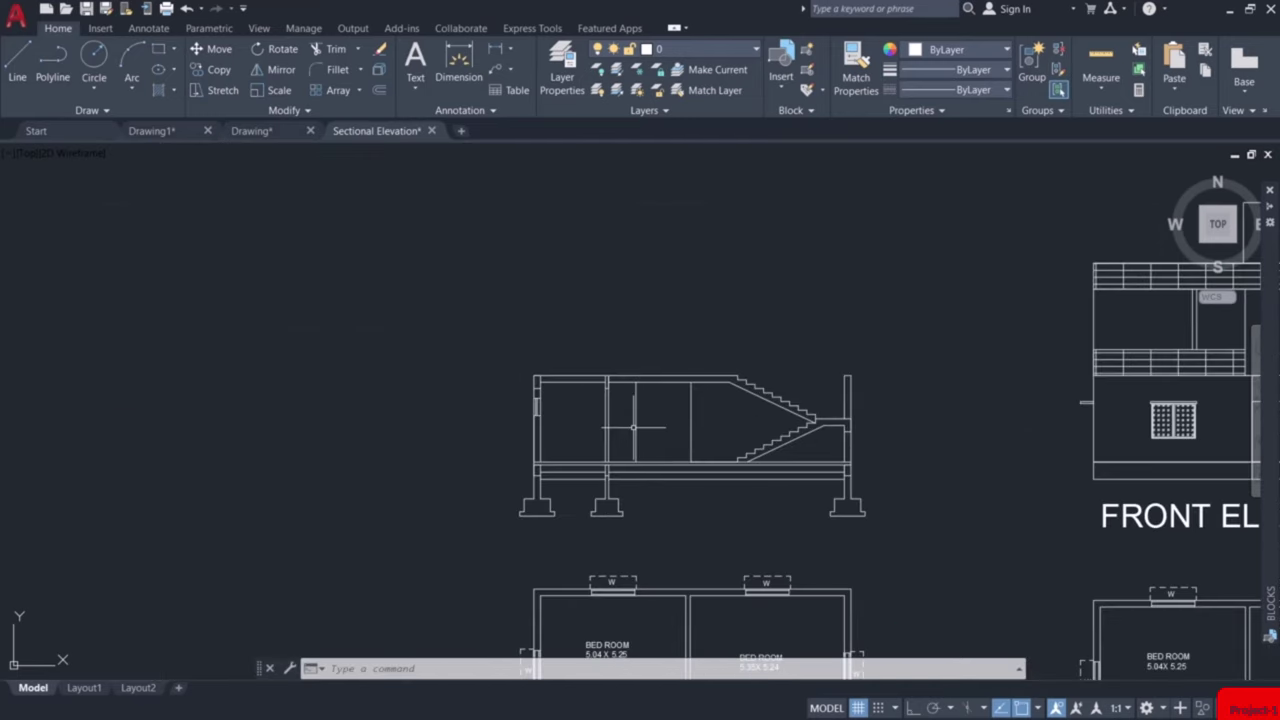
pyautogui.scroll(2, 633, 427)
pyautogui.click(1022, 318)
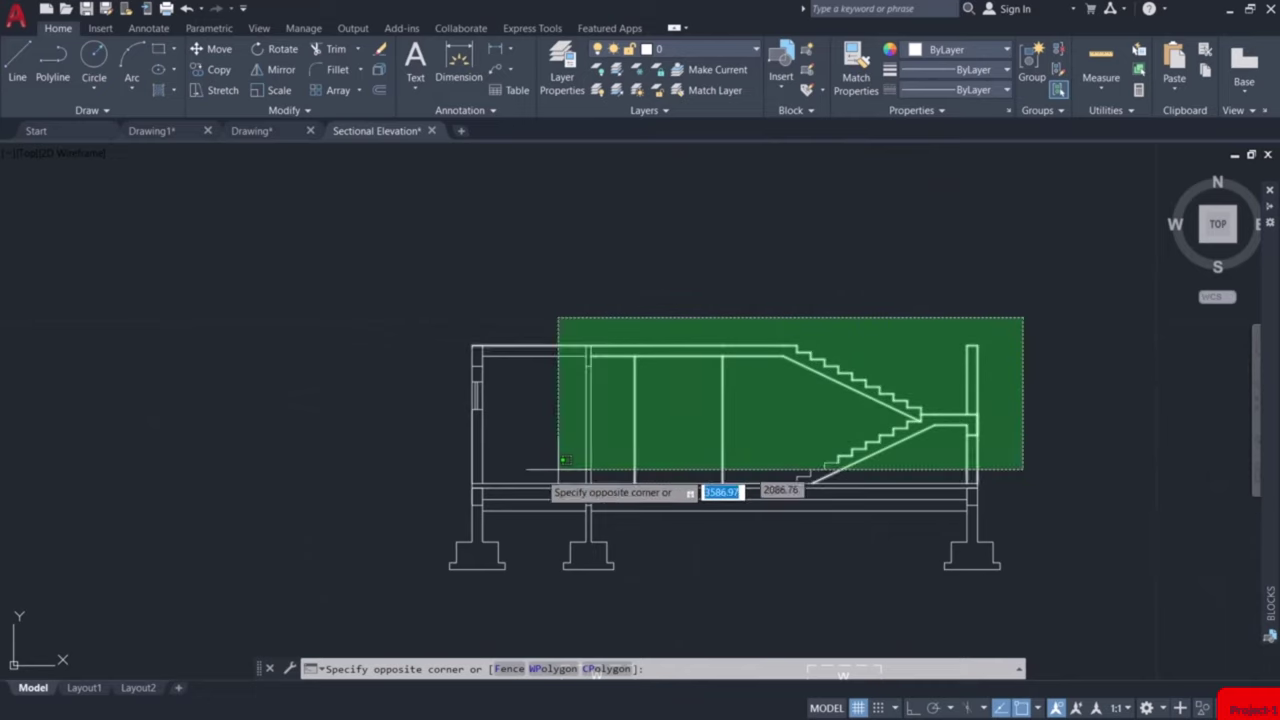
pyautogui.click(403, 479)
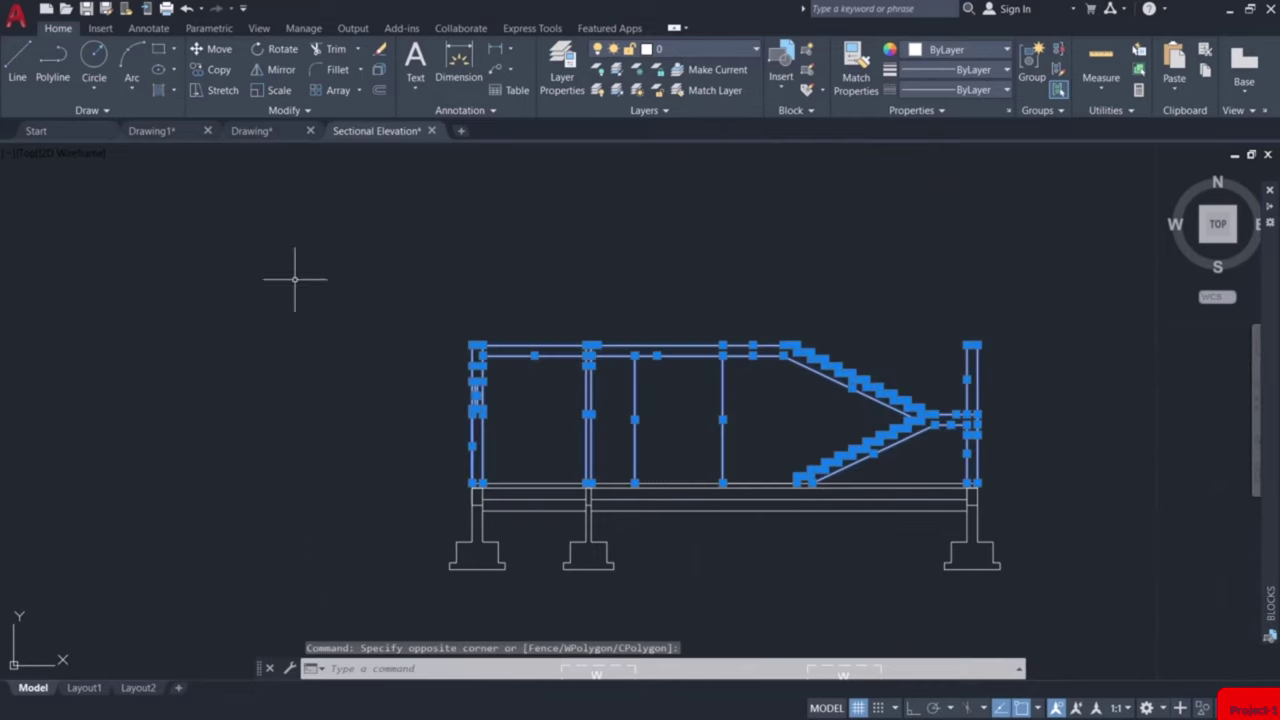
pyautogui.click(217, 70)
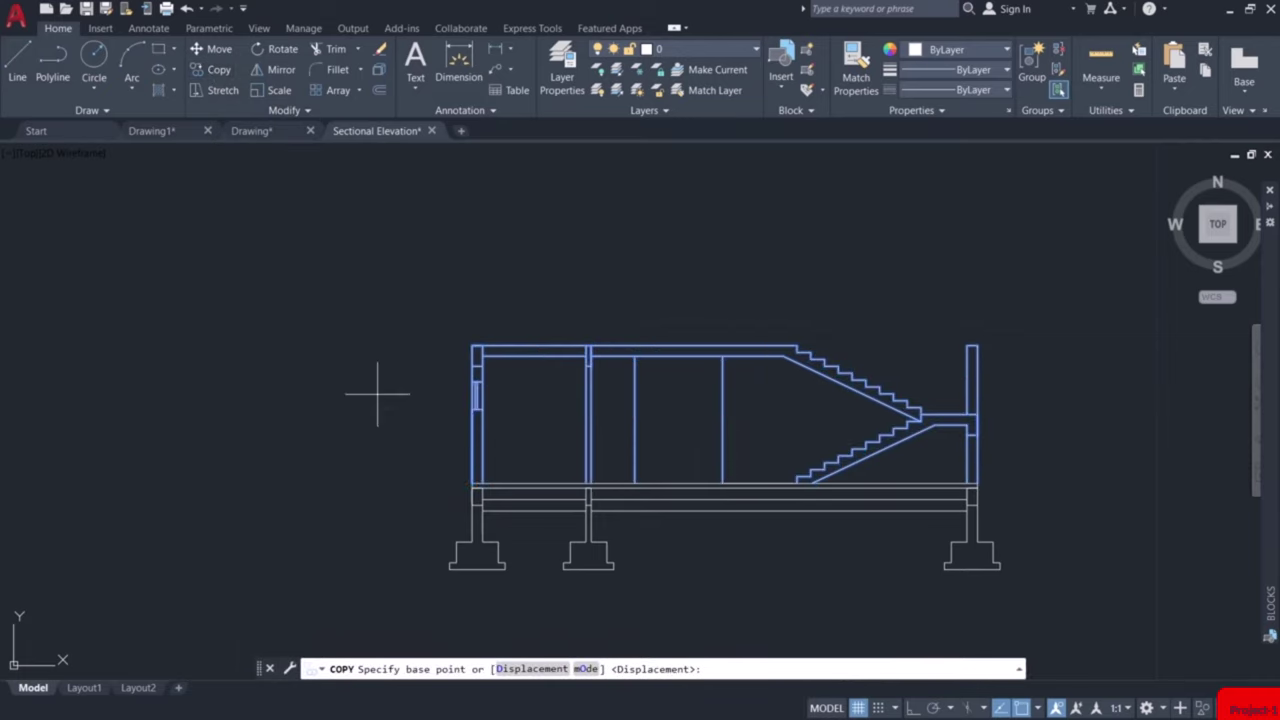
pyautogui.scroll(5, 450, 470)
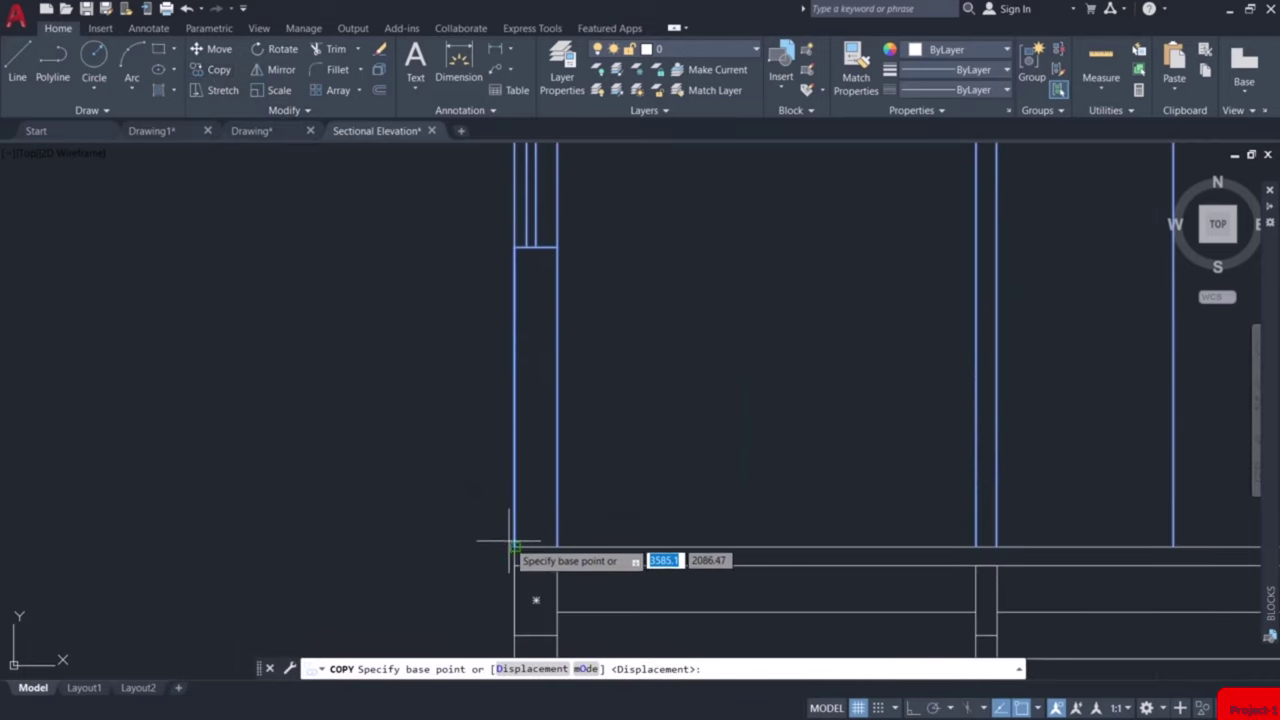
pyautogui.click(514, 545)
pyautogui.scroll(-5, 514, 545)
pyautogui.scroll(4, 508, 403)
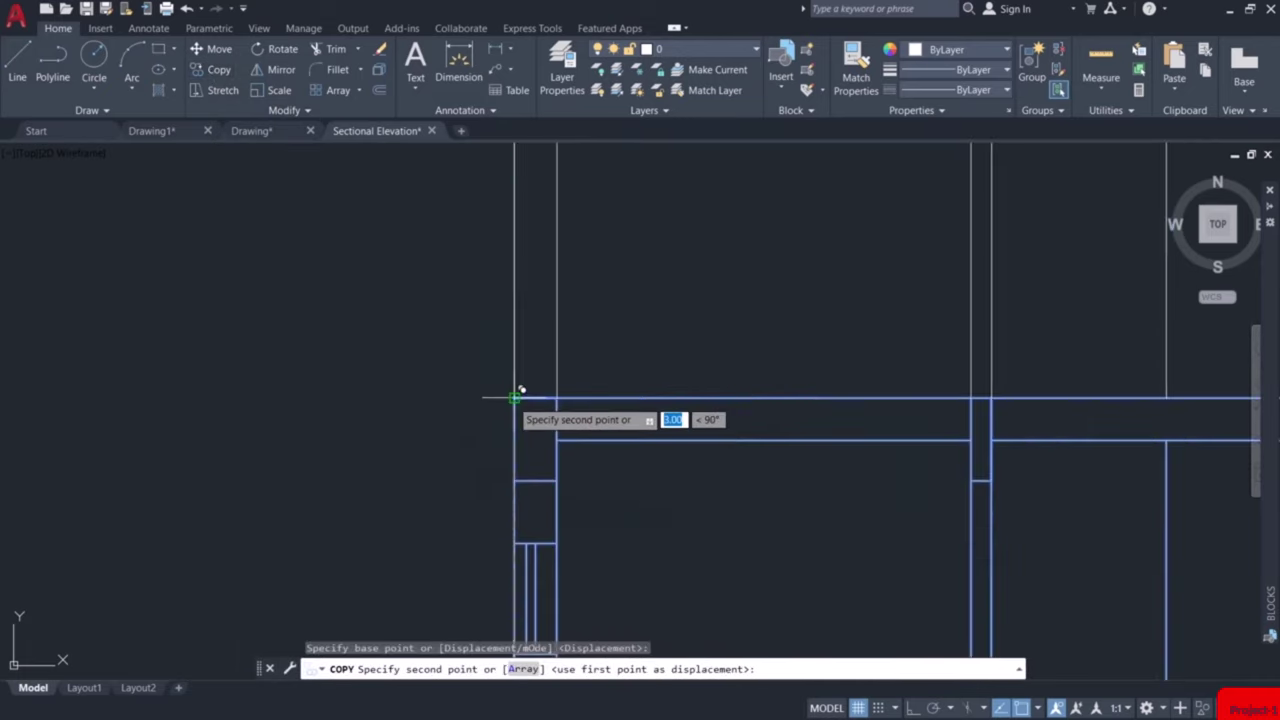
pyautogui.click(514, 398)
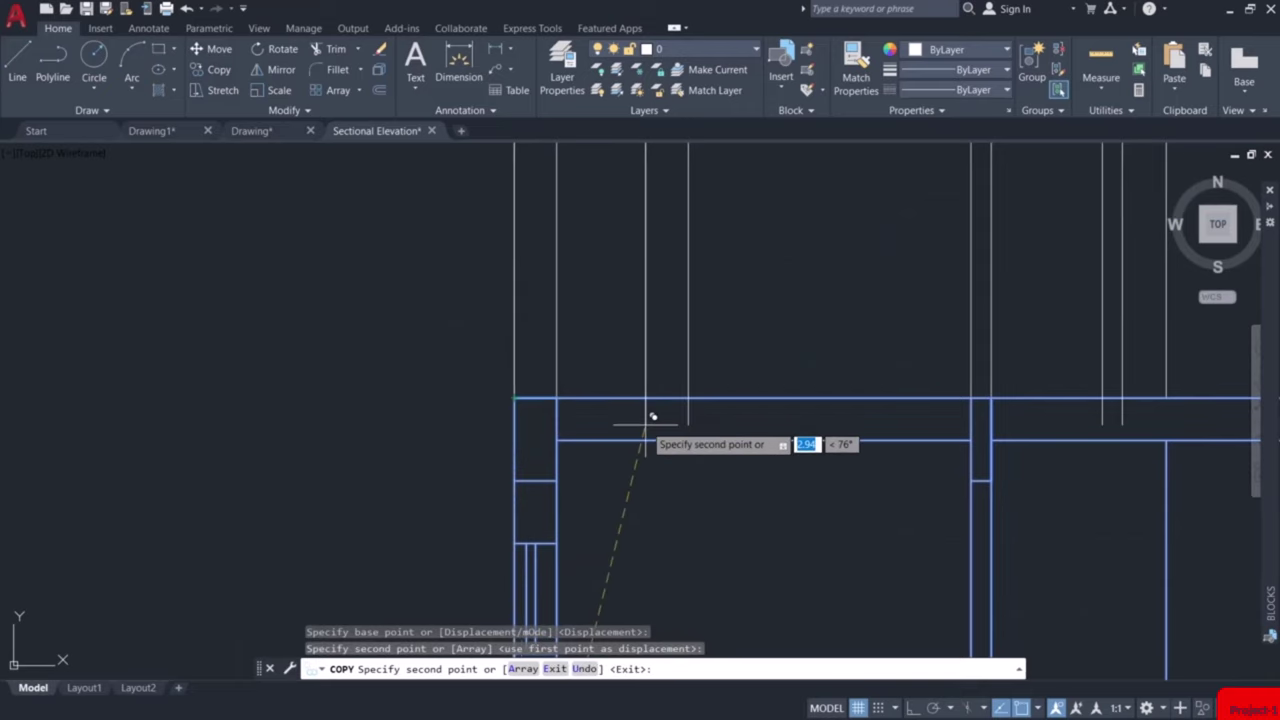
pyautogui.press('Escape')
# Trim the inner wall's lines within the intermediate slab and the leftover horizontal line across the right wall at that level.
pyautogui.scroll(-3, 806, 428)
pyautogui.scroll(2, 800, 428)
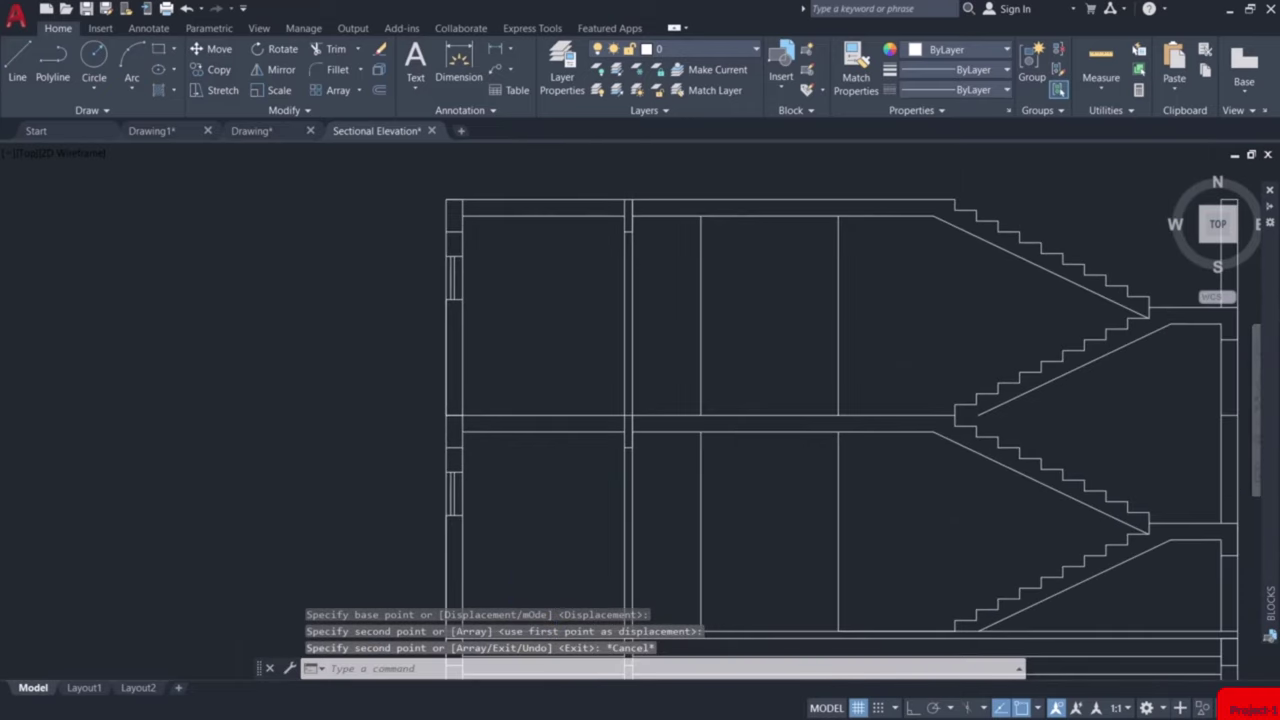
pyautogui.scroll(4, 616, 435)
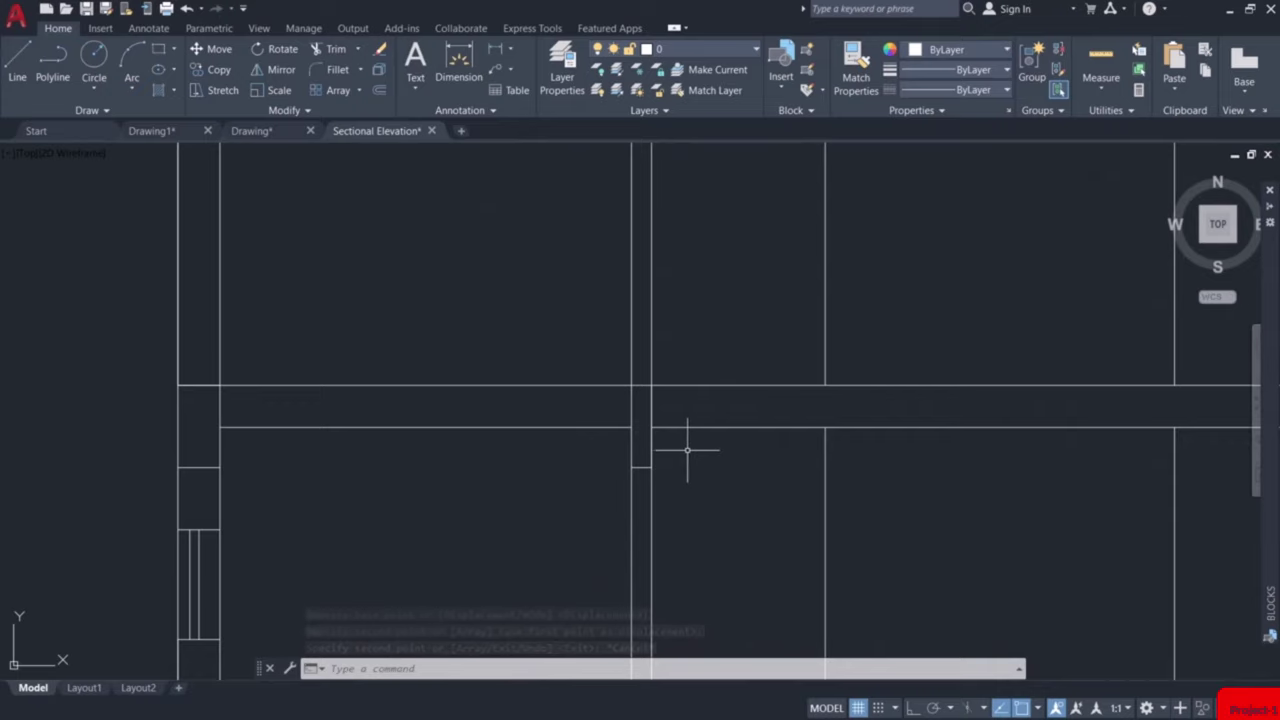
pyautogui.write('tr')
pyautogui.press('Return')
pyautogui.click(668, 409)
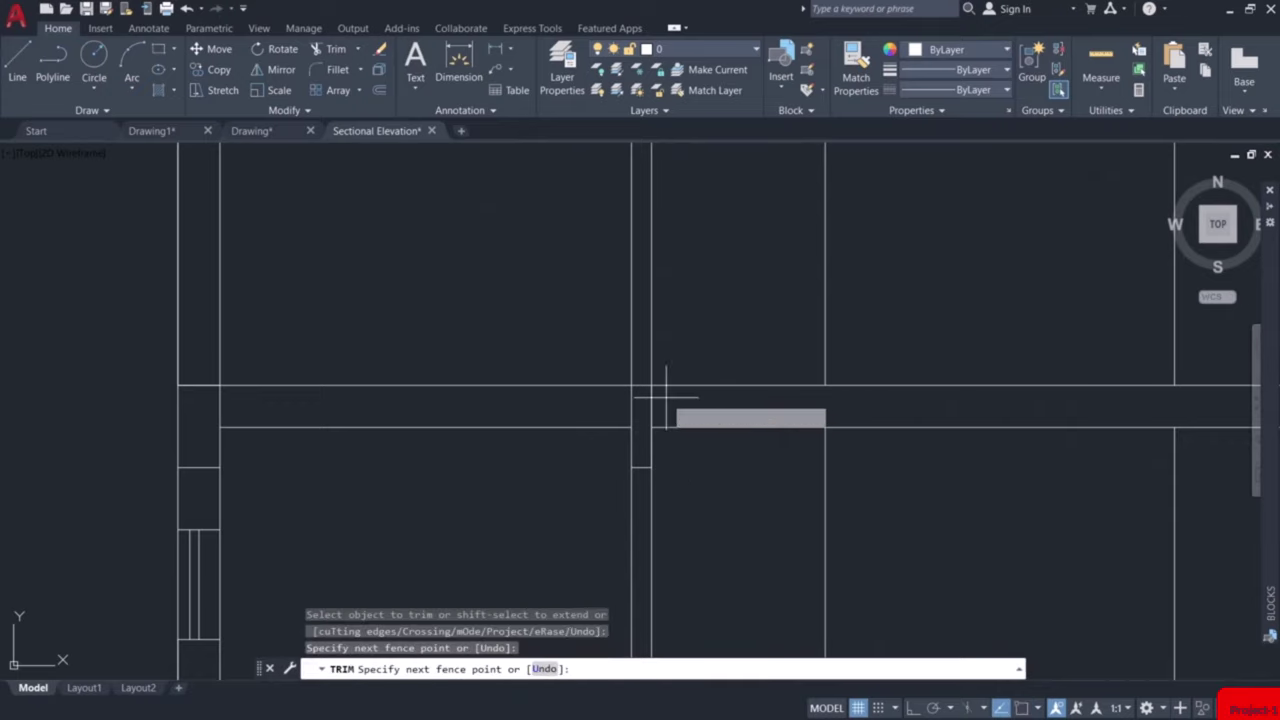
pyautogui.click(623, 409)
pyautogui.press('Return')
pyautogui.scroll(-5, 834, 429)
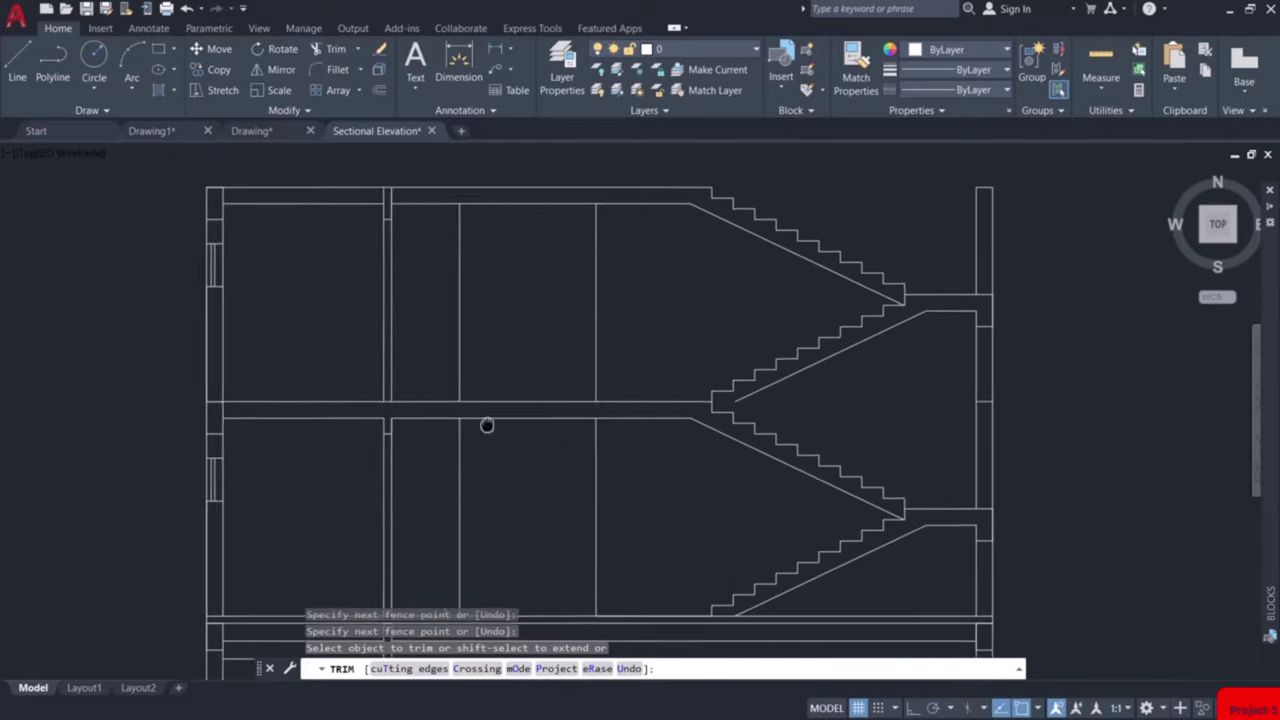
pyautogui.moveTo(487, 425); pyautogui.dragTo(472, 425, button='middle')
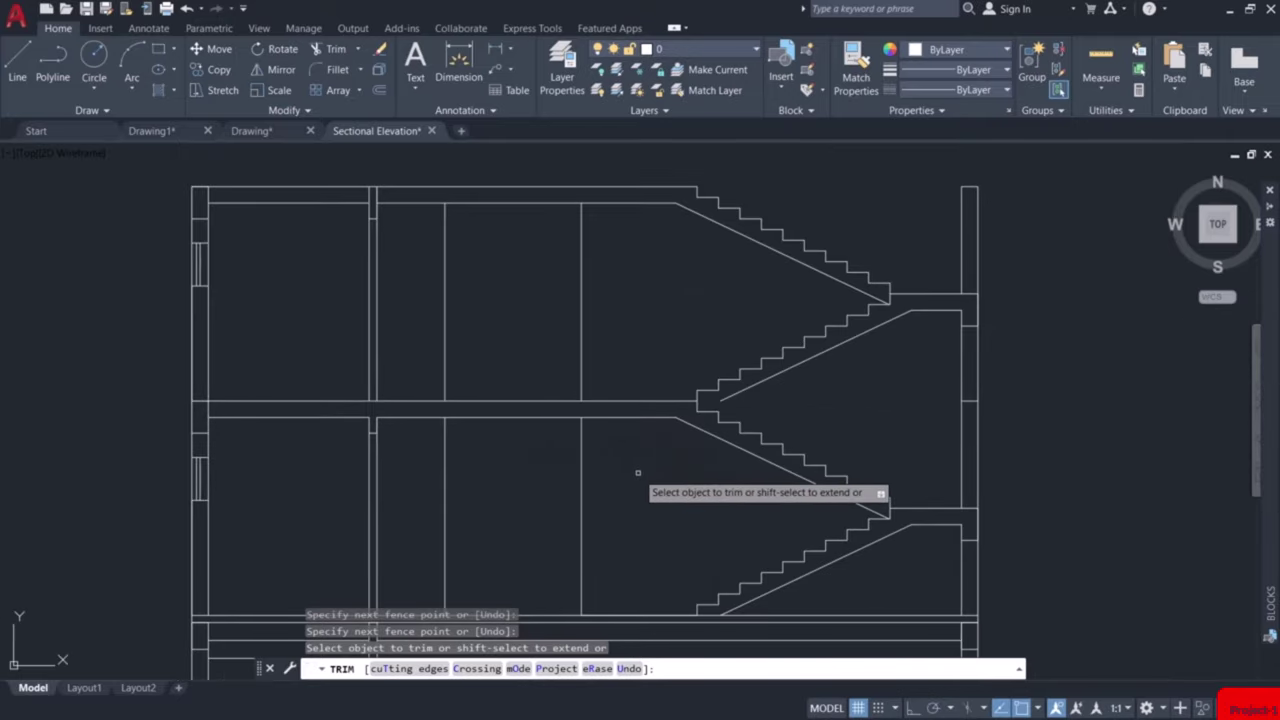
pyautogui.click(972, 402)
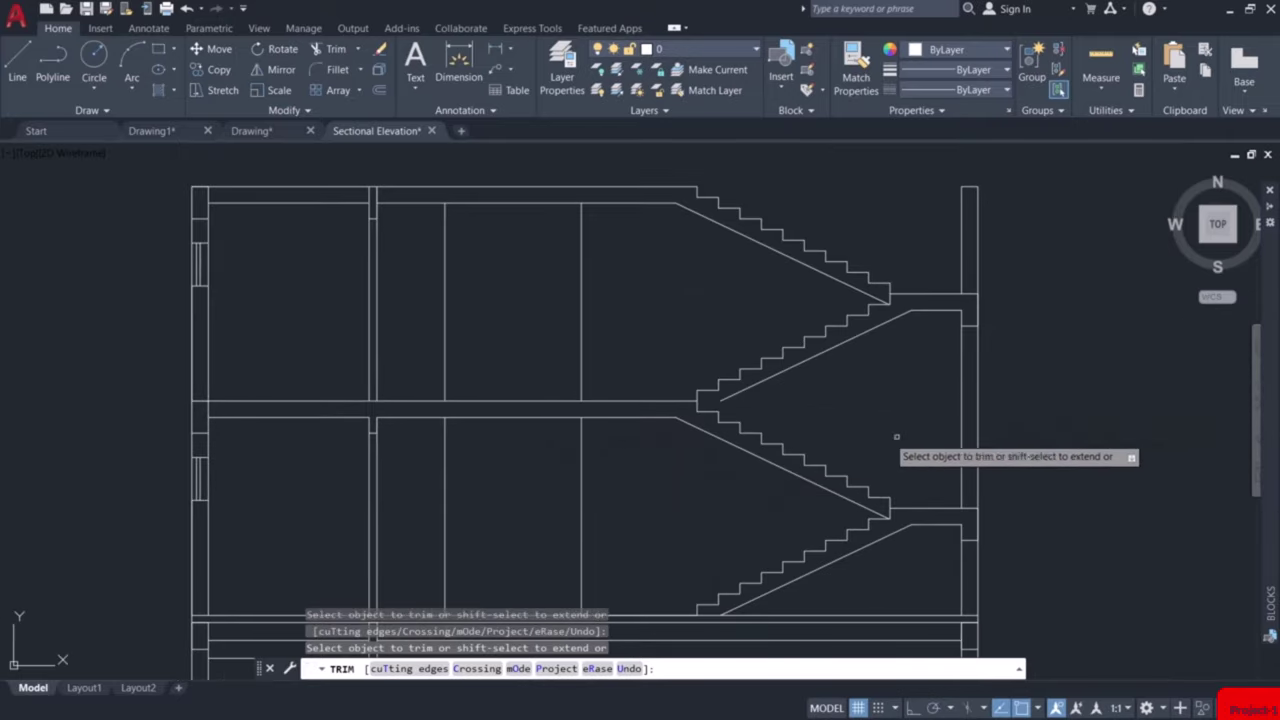
# Trim the inner wall's two vertical lines where they pass through the top slab.
pyautogui.scroll(5, 350, 191)
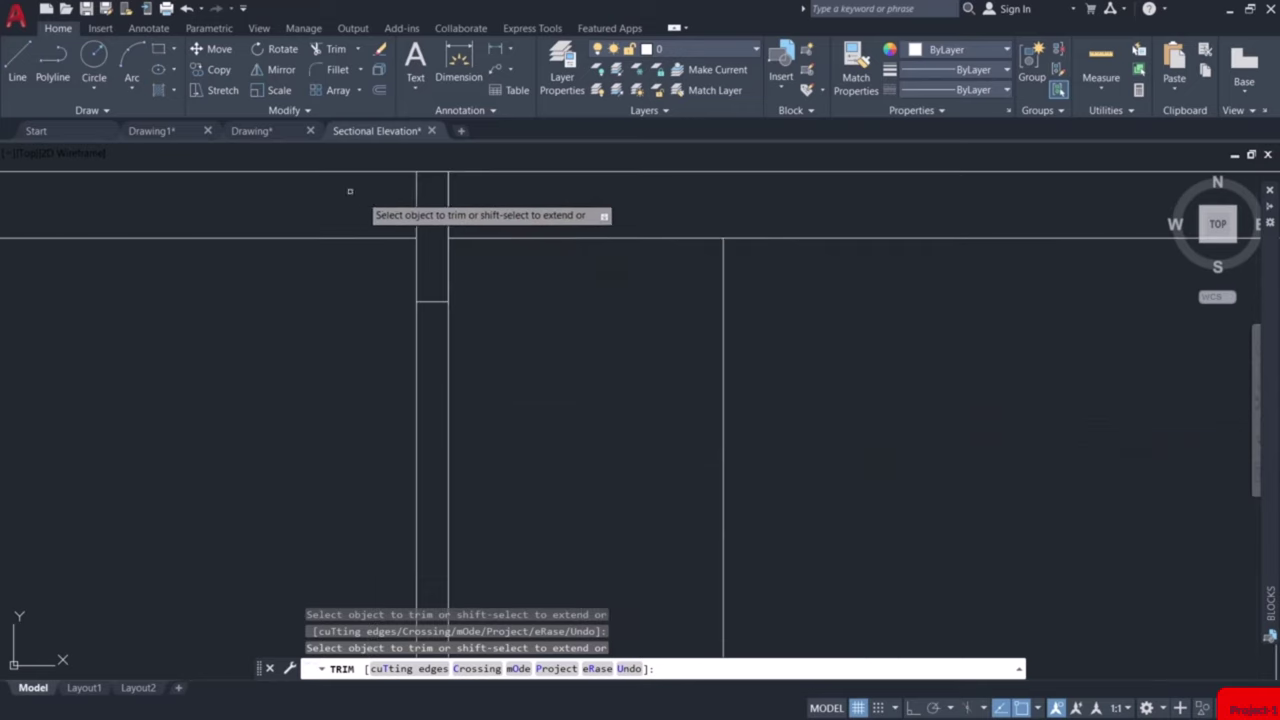
pyautogui.click(495, 208)
pyautogui.click(366, 195)
pyautogui.press('Return')
pyautogui.scroll(-5, 493, 261)
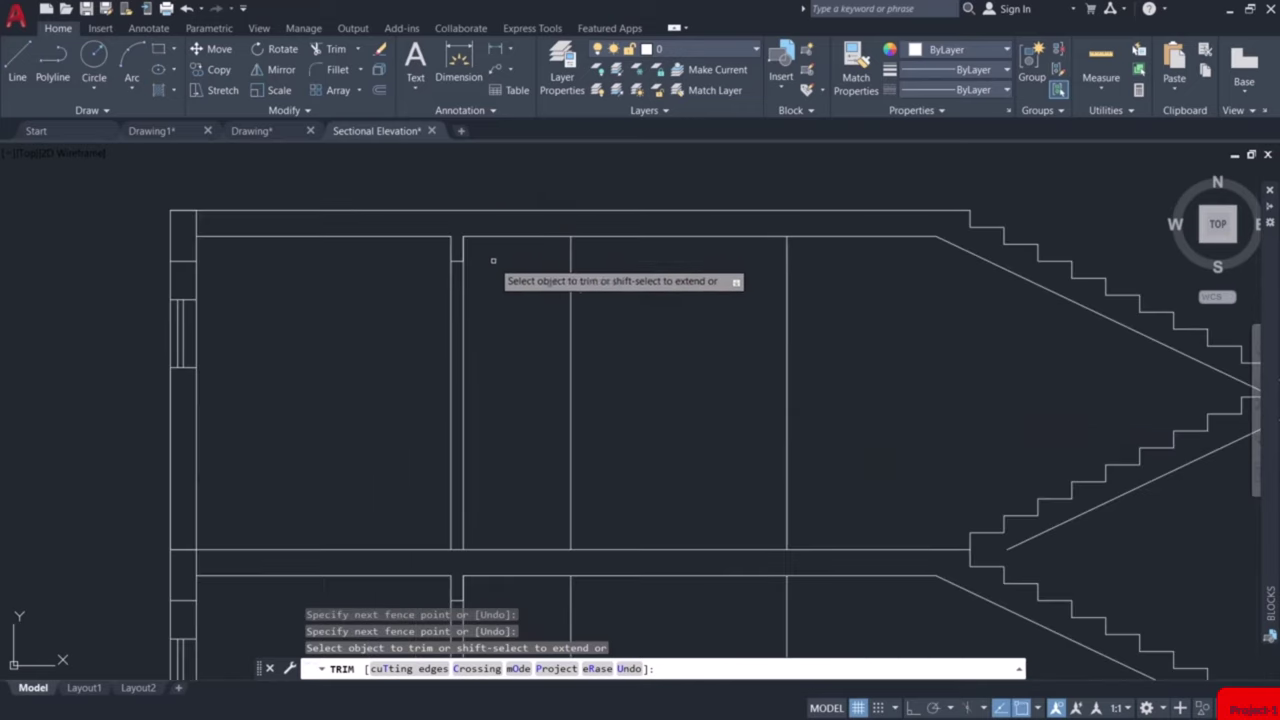
pyautogui.scroll(-2, 470, 277)
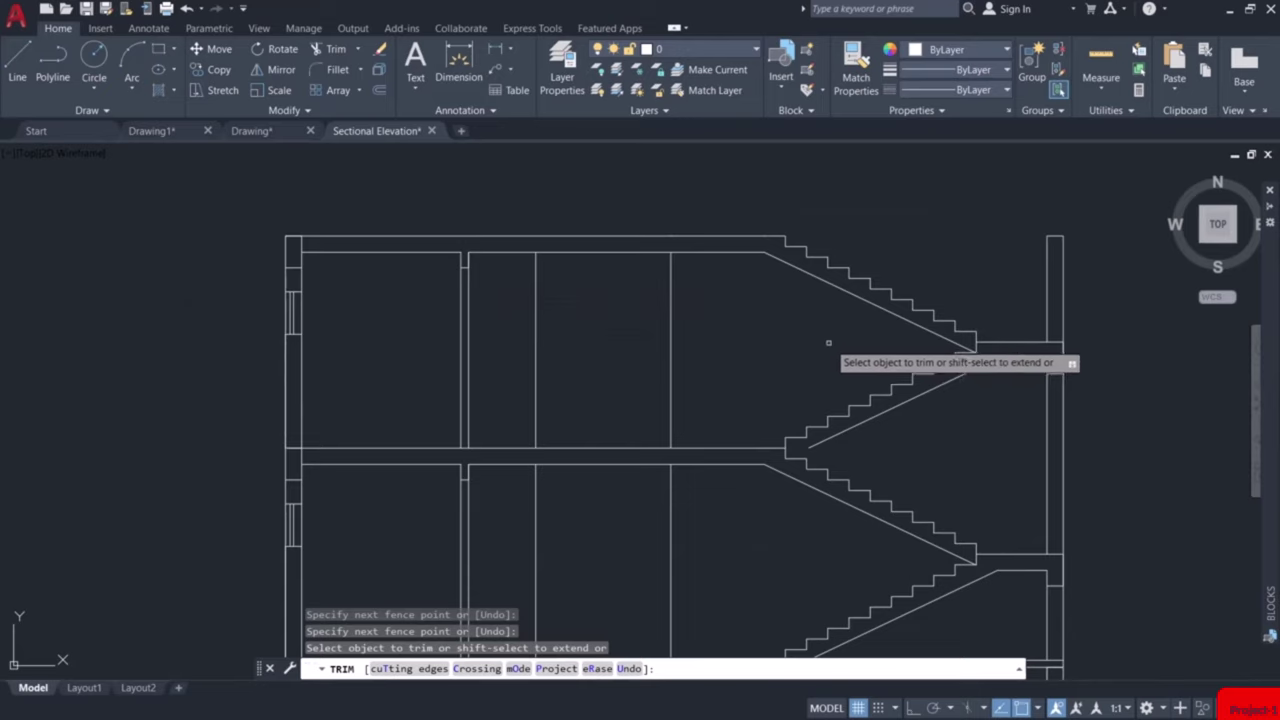
pyautogui.press('Escape')
# Extend the sloping soffit line of the upper storey's lower stair flight down to the first riser at the intermediate slab.
pyautogui.write('ex')
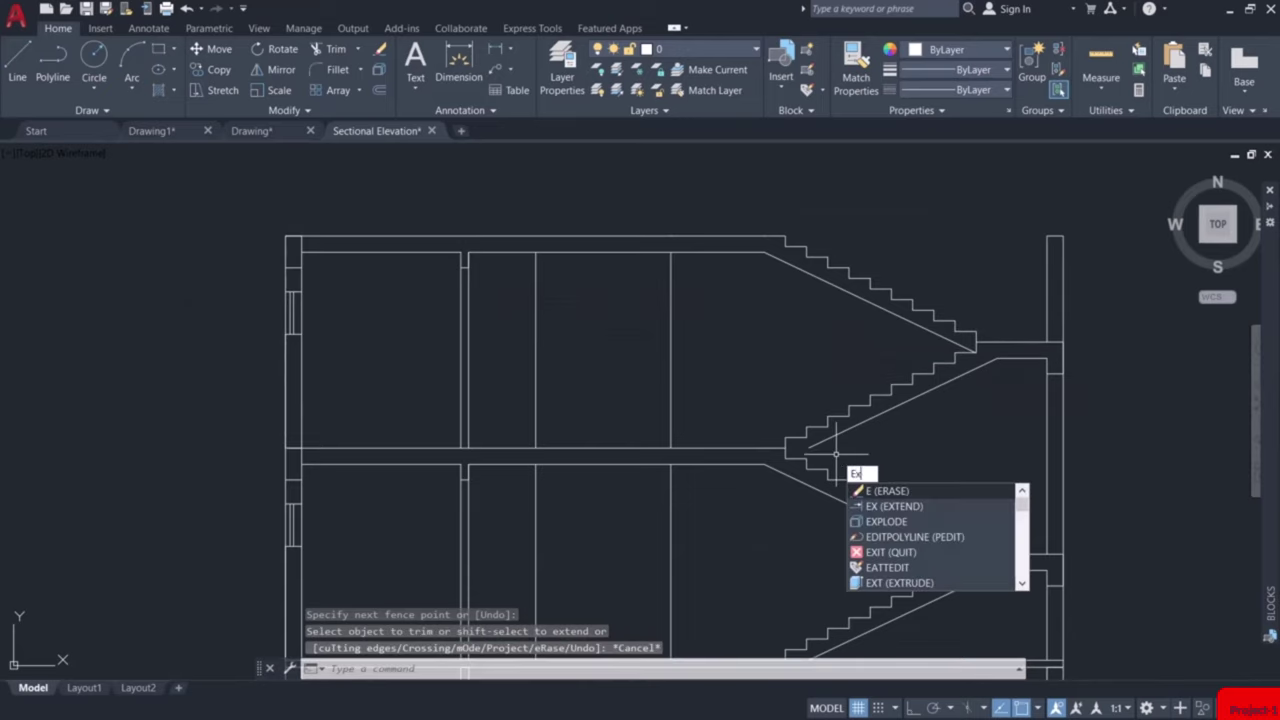
pyautogui.press('Return')
pyautogui.scroll(5, 820, 450)
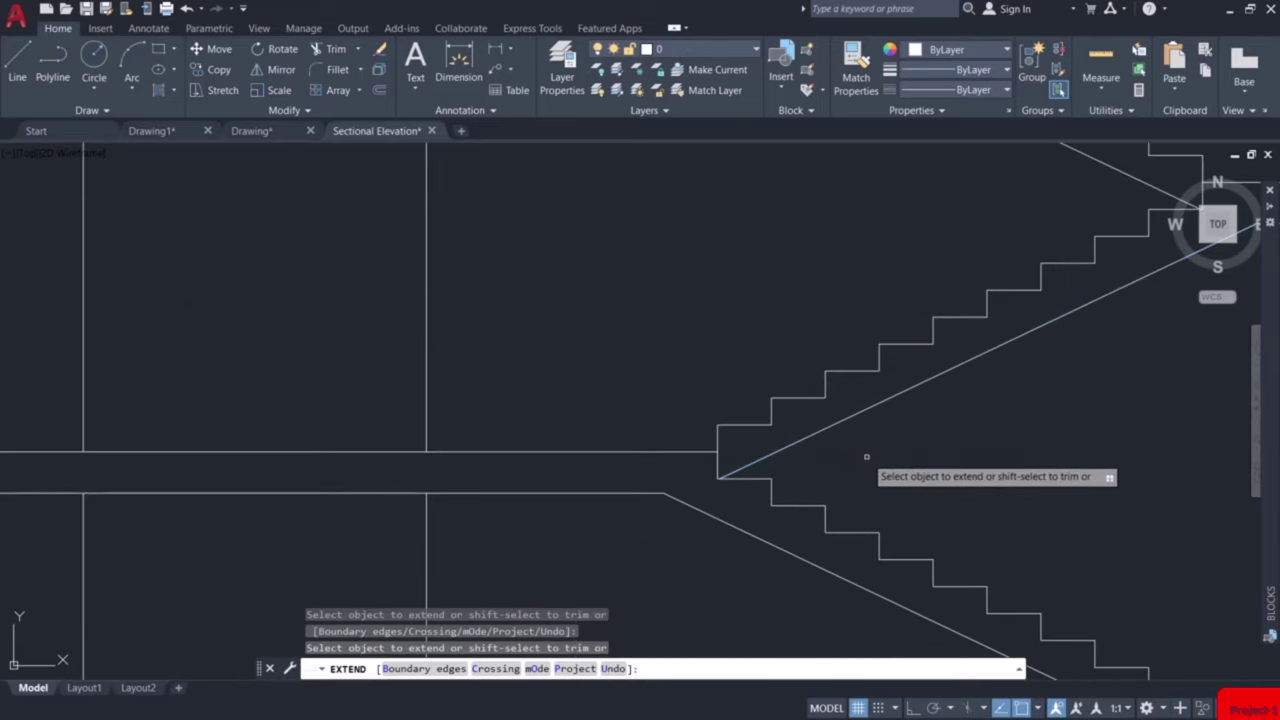
pyautogui.press('Escape')
pyautogui.scroll(-5, 887, 458)
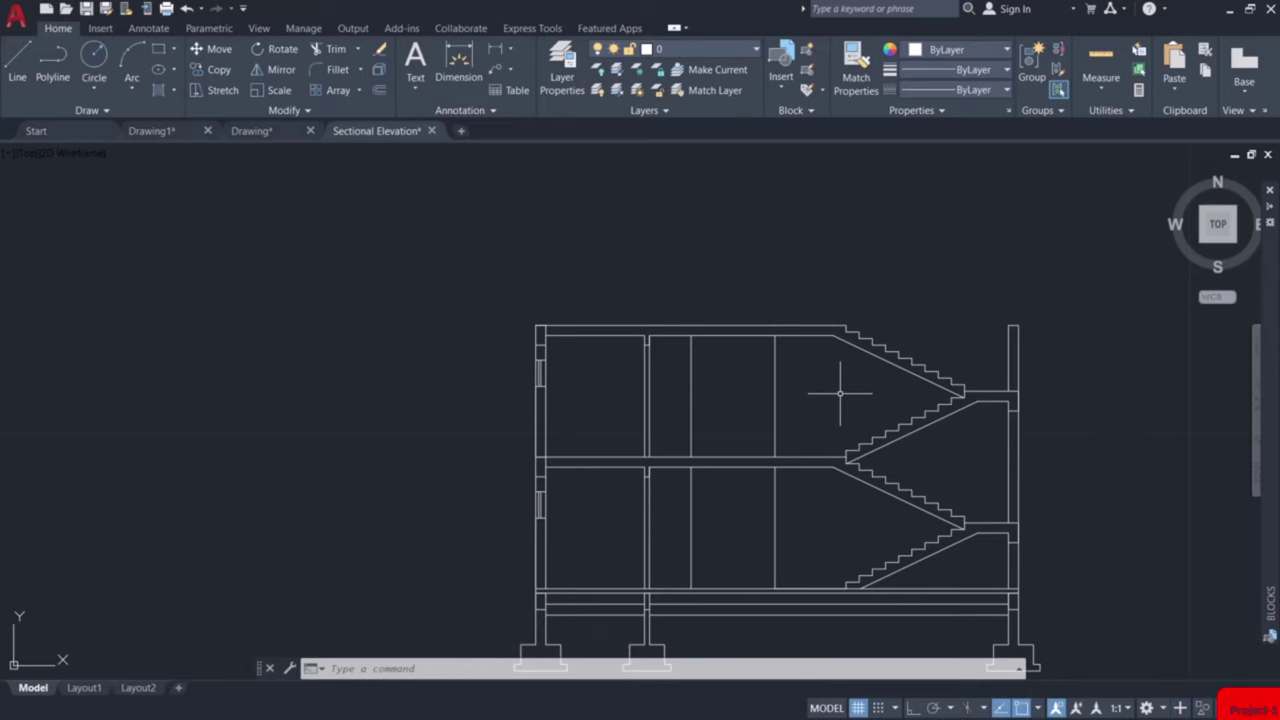
# Copy the red section line with its arrows onto the hatched roof plan, passing through the upper stair flight.
pyautogui.scroll(-4, 840, 393)
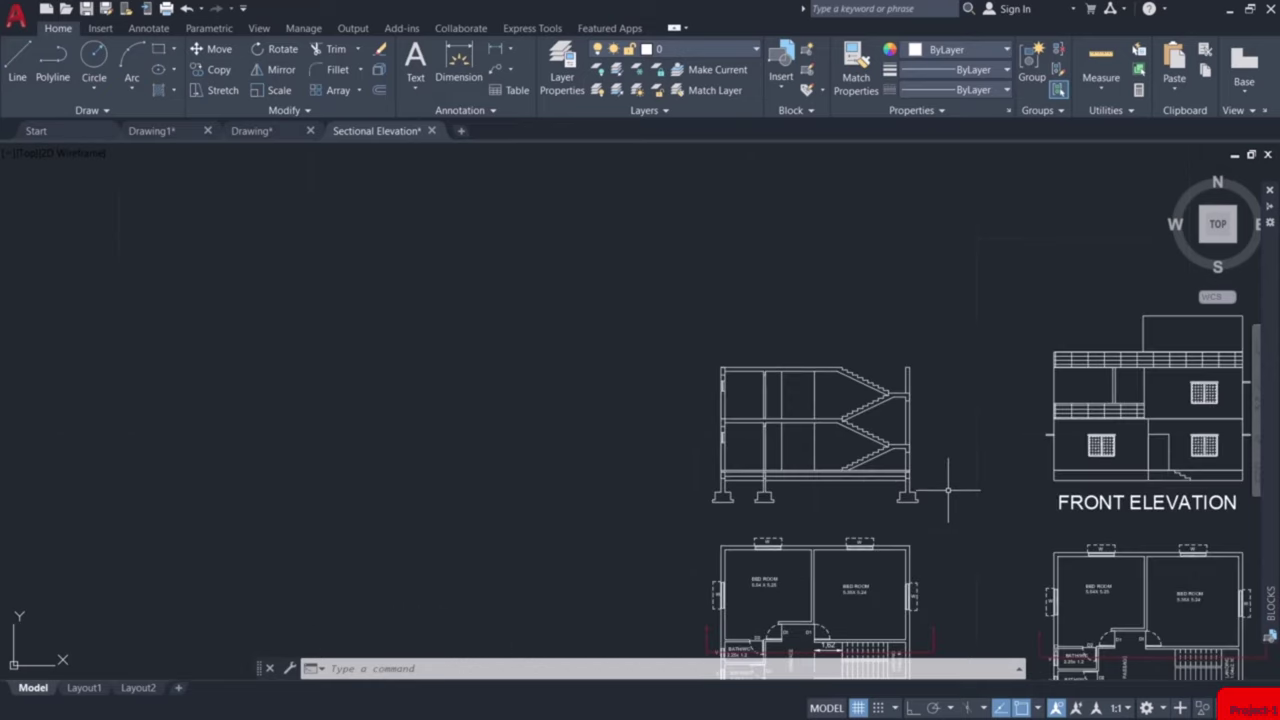
pyautogui.moveTo(949, 490); pyautogui.dragTo(554, 239, button='middle')
pyautogui.scroll(4, 1150, 436)
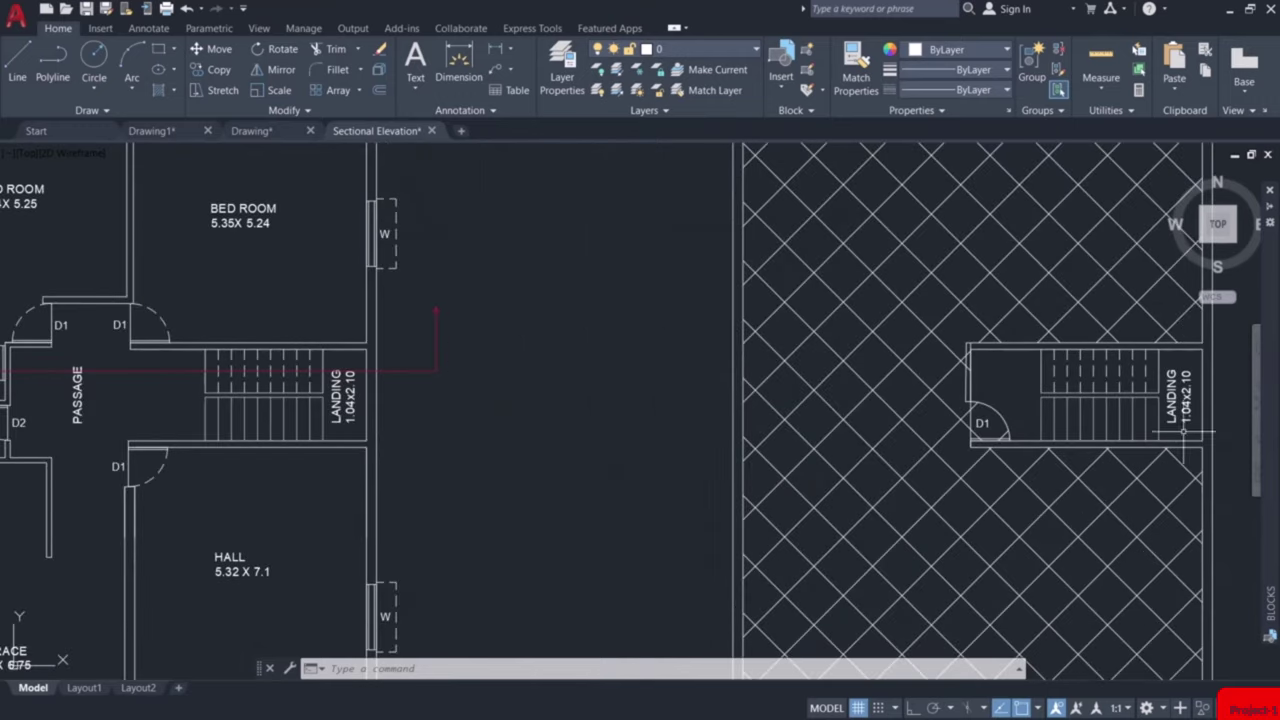
pyautogui.scroll(-2, 1036, 423)
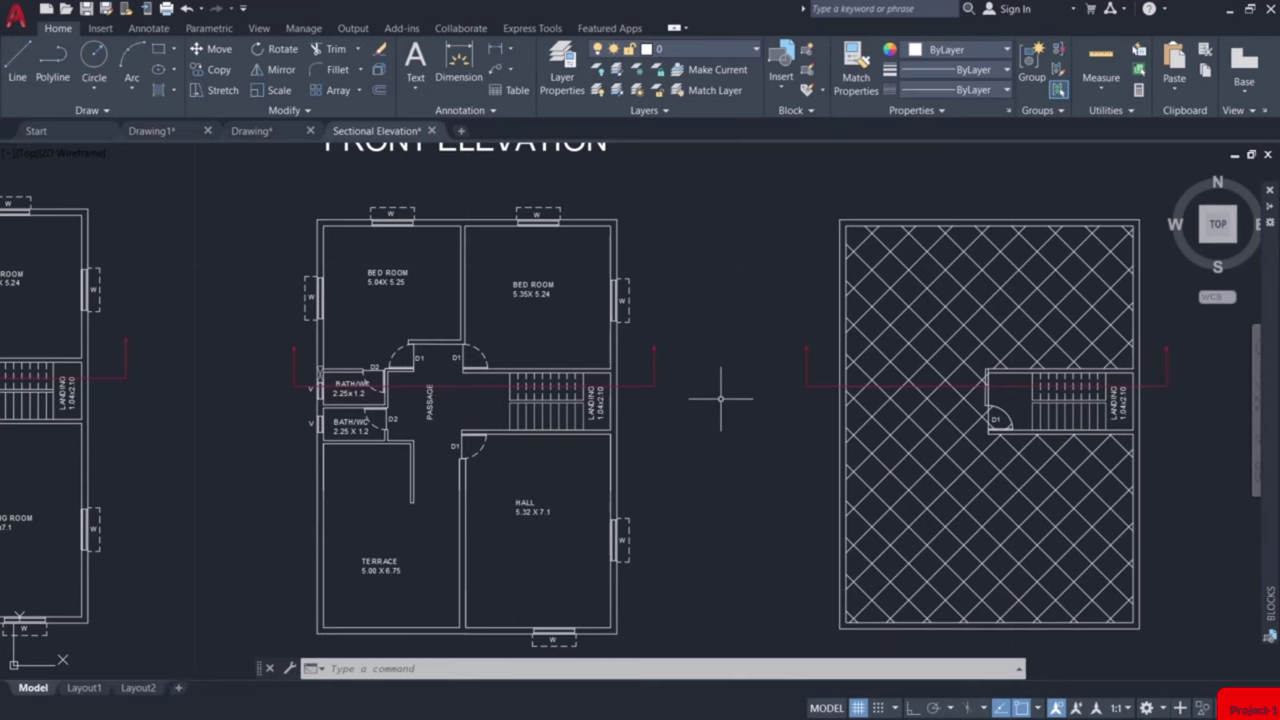
pyautogui.scroll(-5, 720, 398)
pyautogui.moveTo(529, 286); pyautogui.dragTo(723, 491, button='middle')
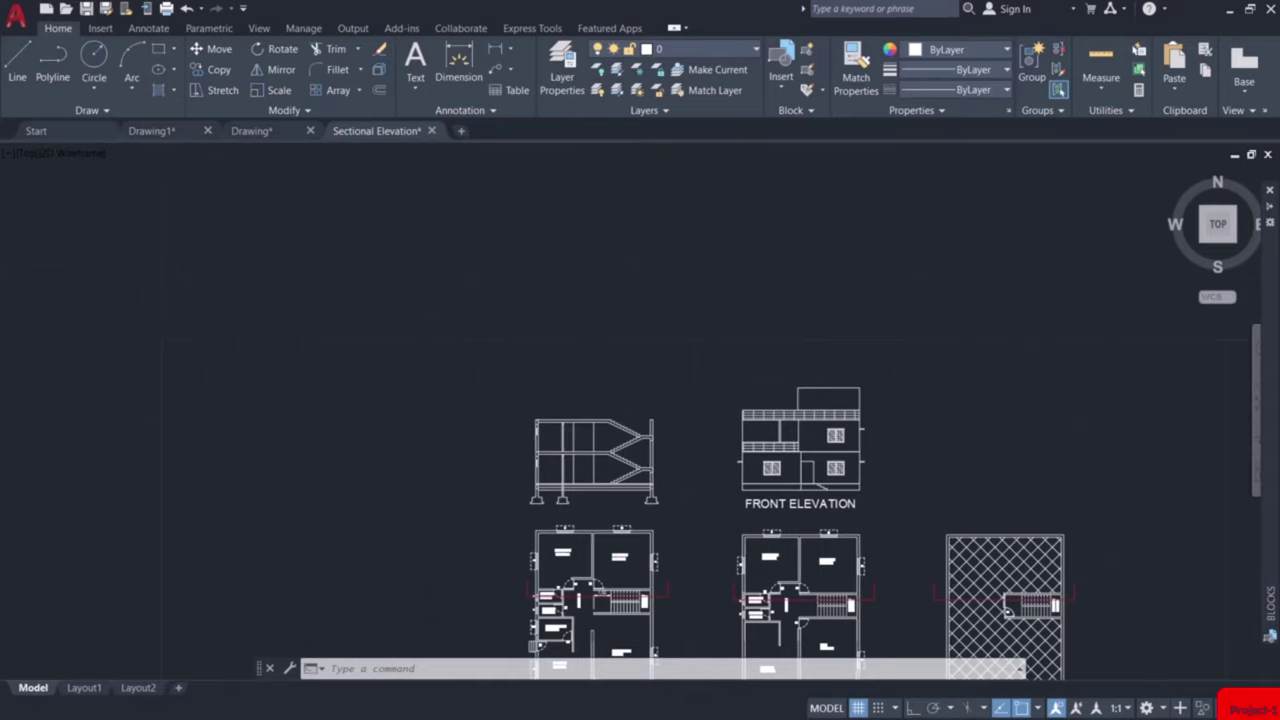
# Draw the stair-room outline on the top slab, rising 2.5 above the upper stair's side wall line and closing on the right wall's outer top corner.
pyautogui.scroll(8, 590, 440)
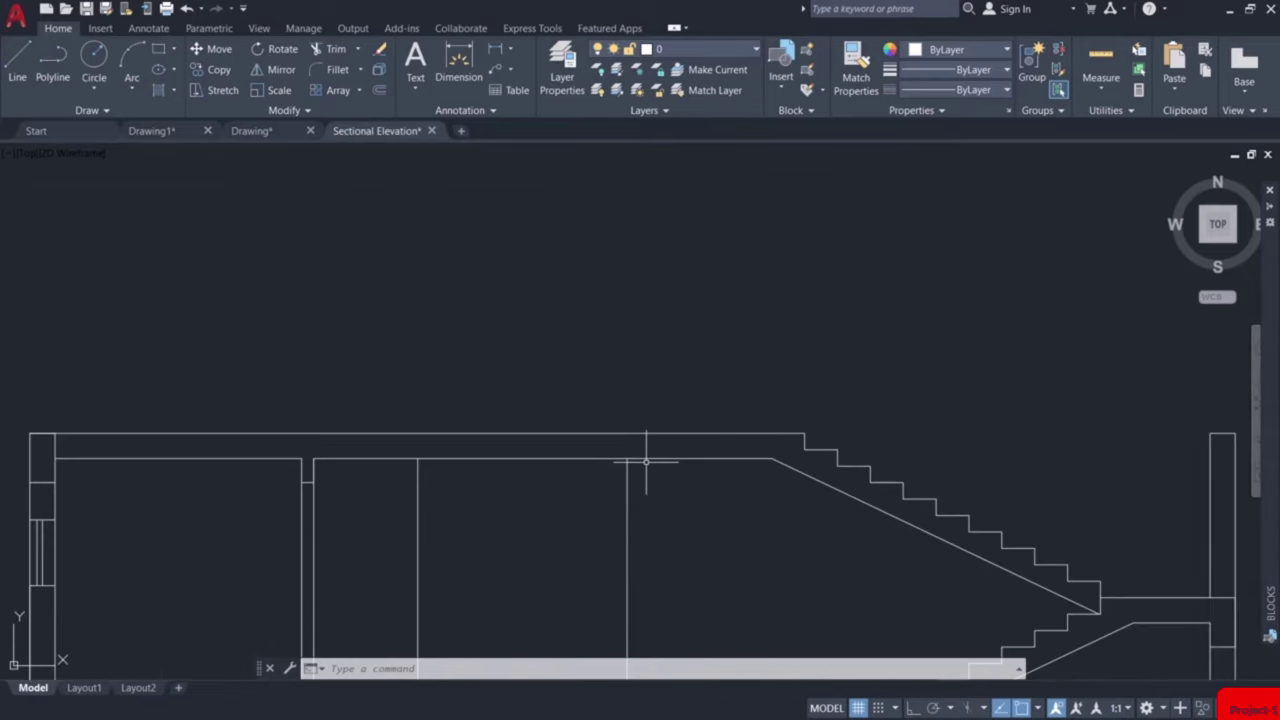
pyautogui.write('l')
pyautogui.press('Return')
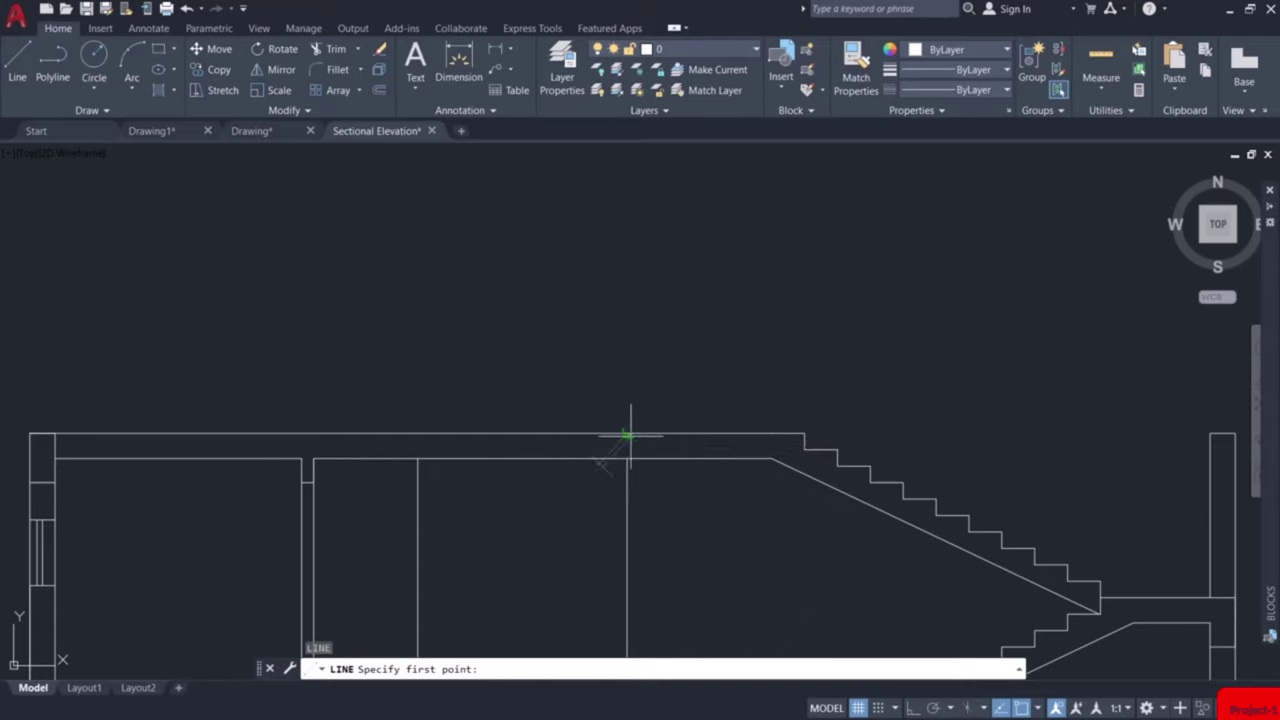
pyautogui.click(627, 434)
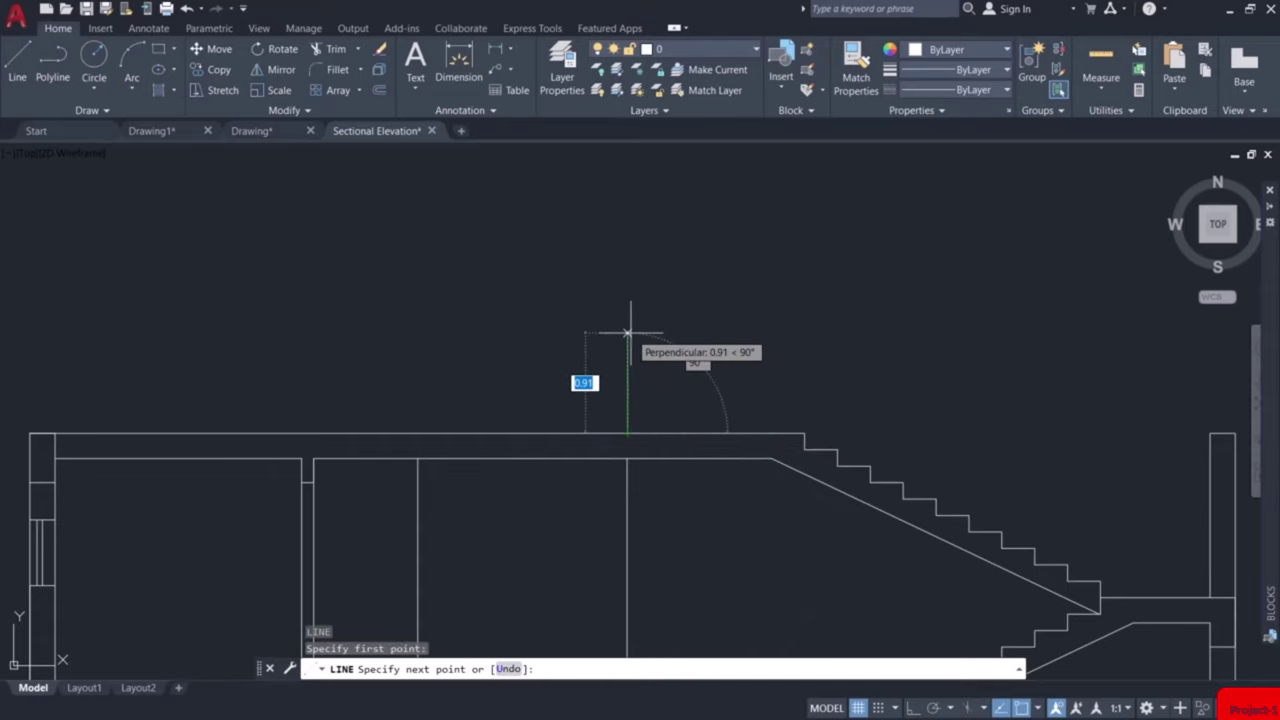
pyautogui.press('F8')
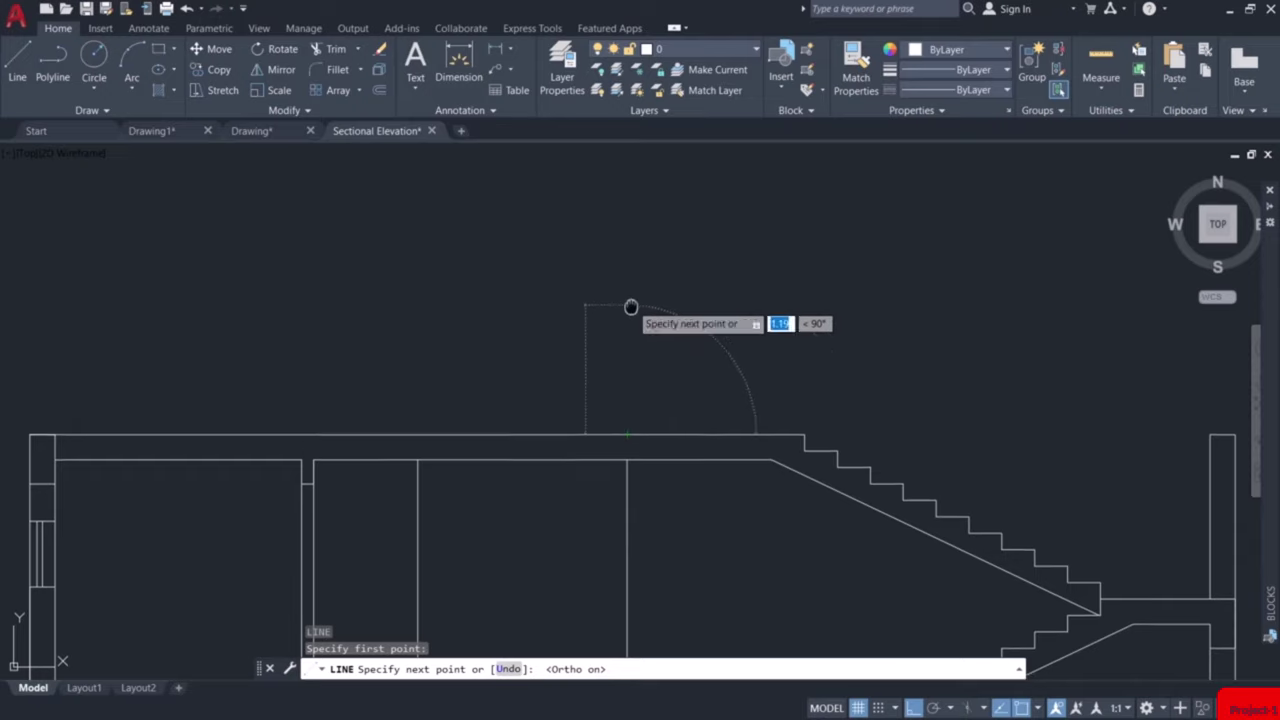
pyautogui.scroll(-2, 625, 393)
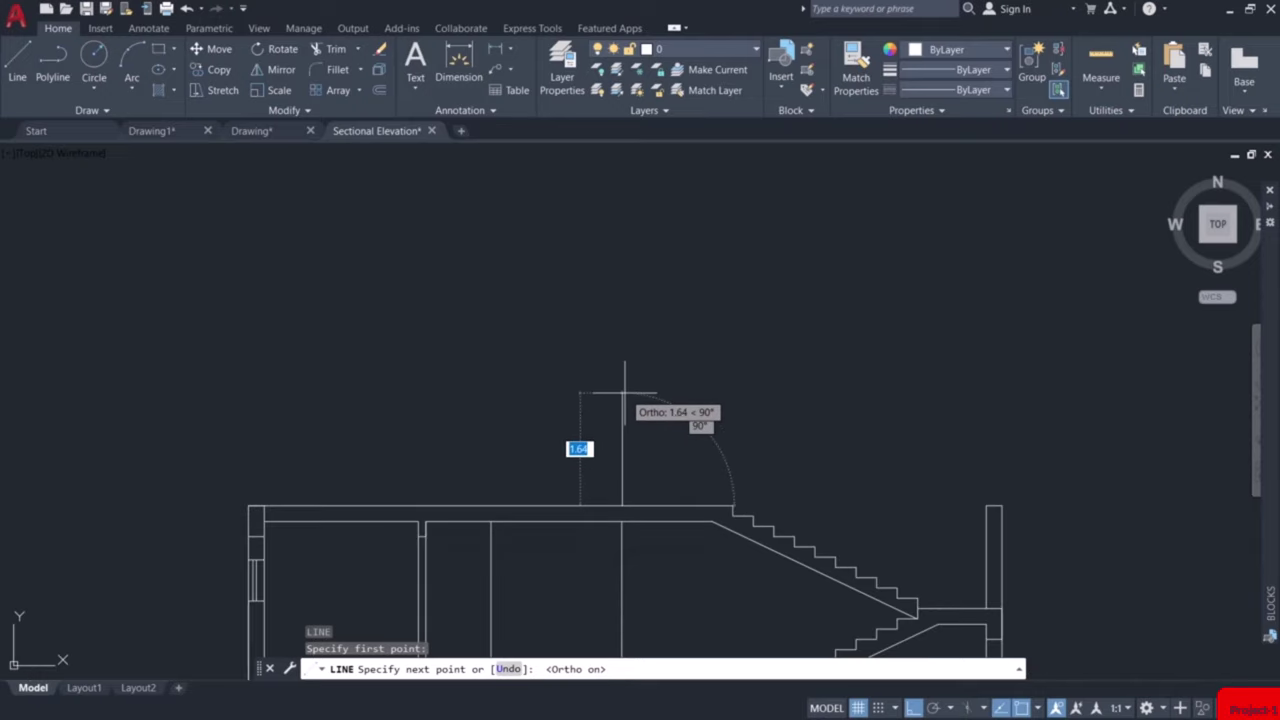
pyautogui.write('2.5')
pyautogui.press('Return')
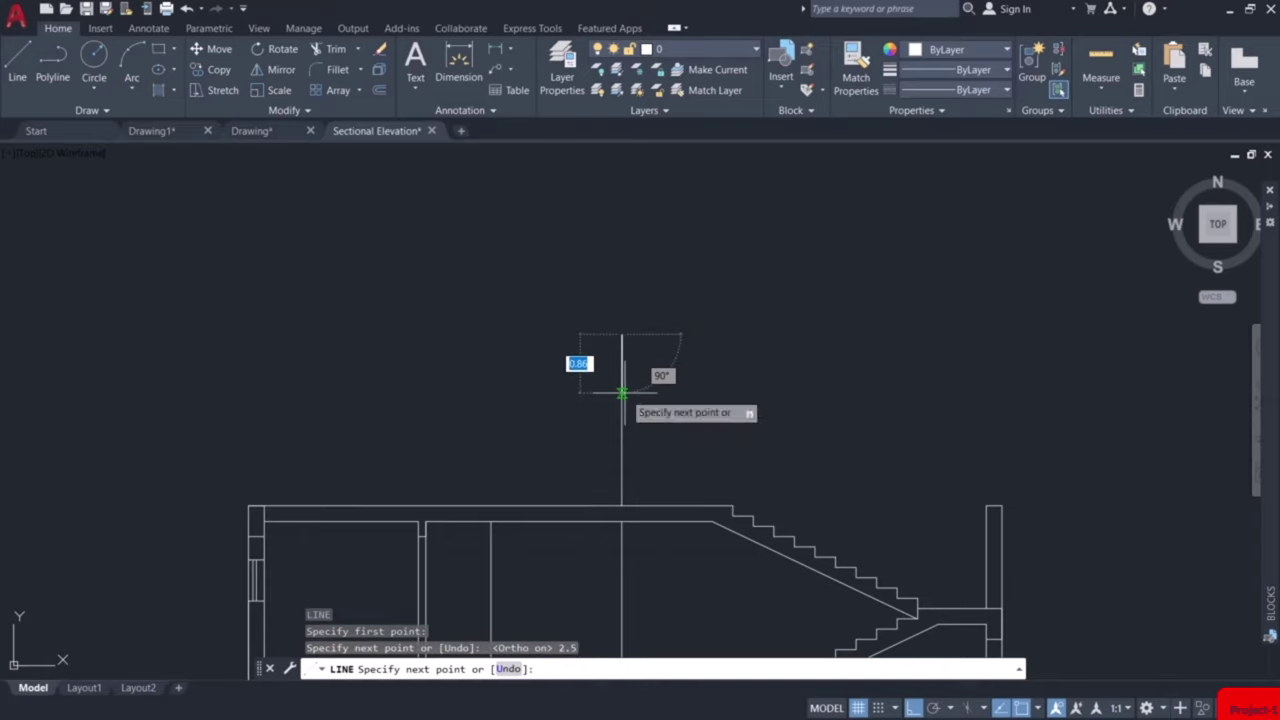
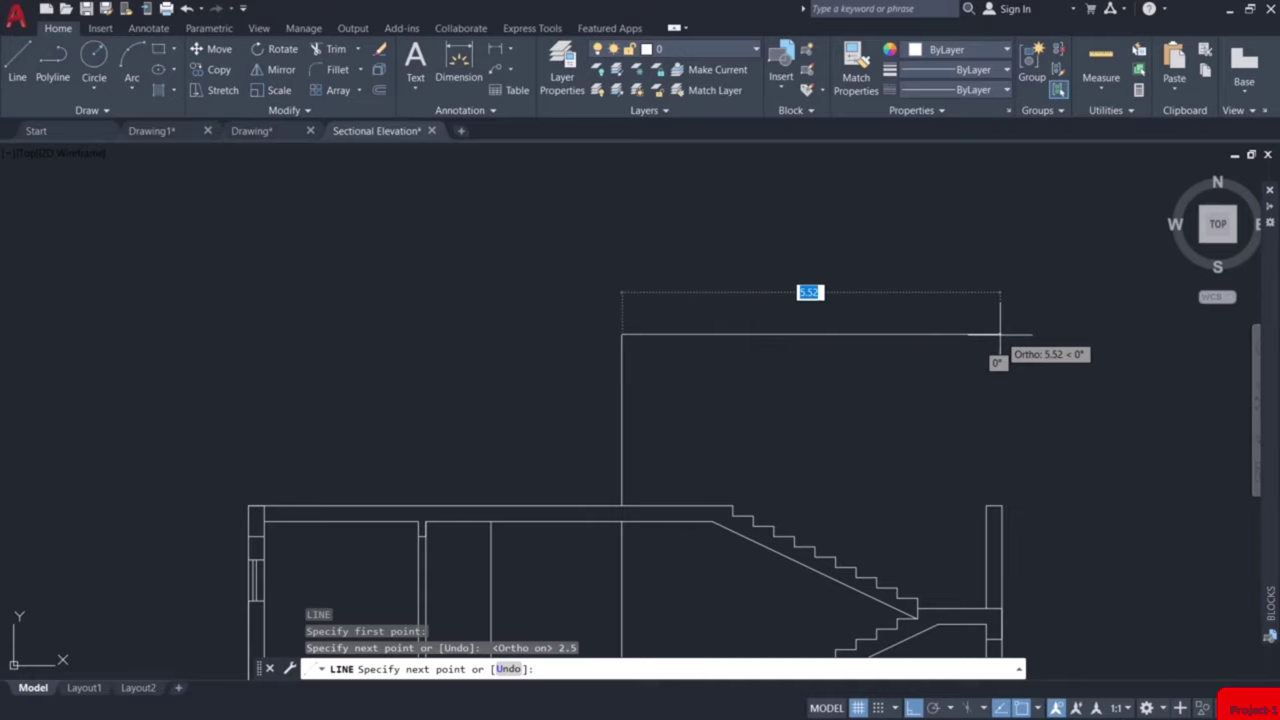
pyautogui.click(1001, 335)
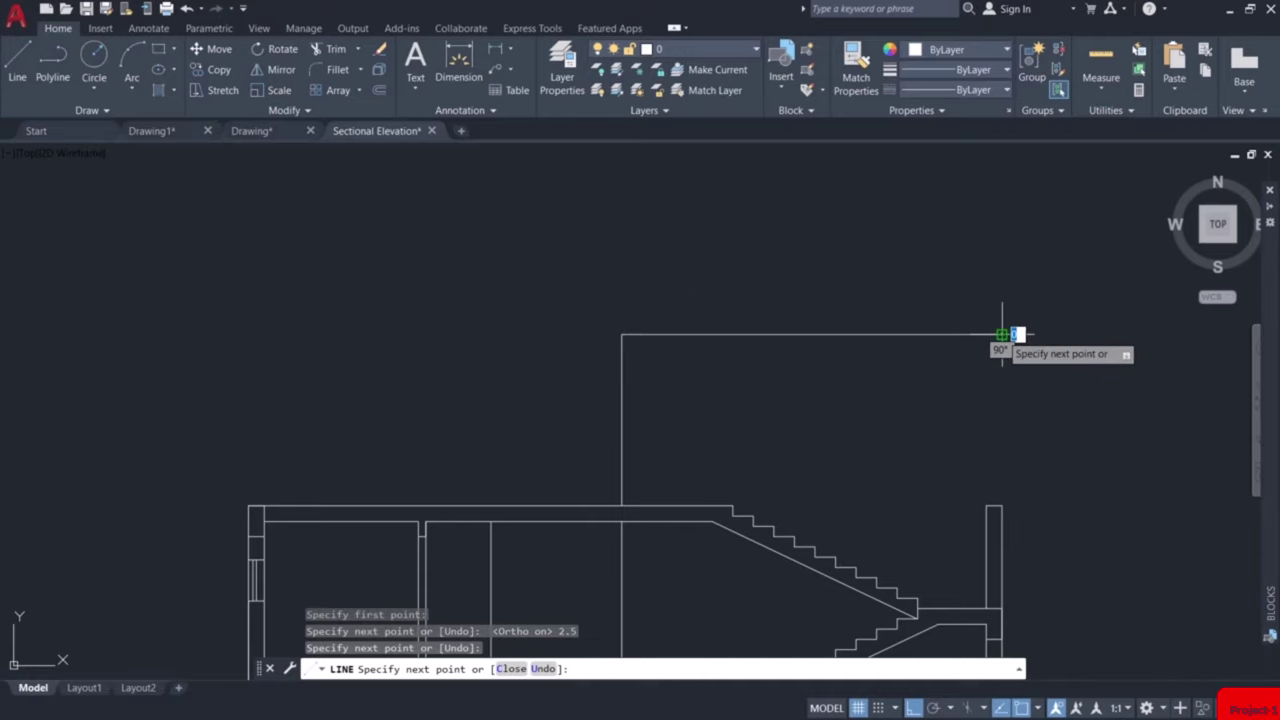
pyautogui.click(1001, 505)
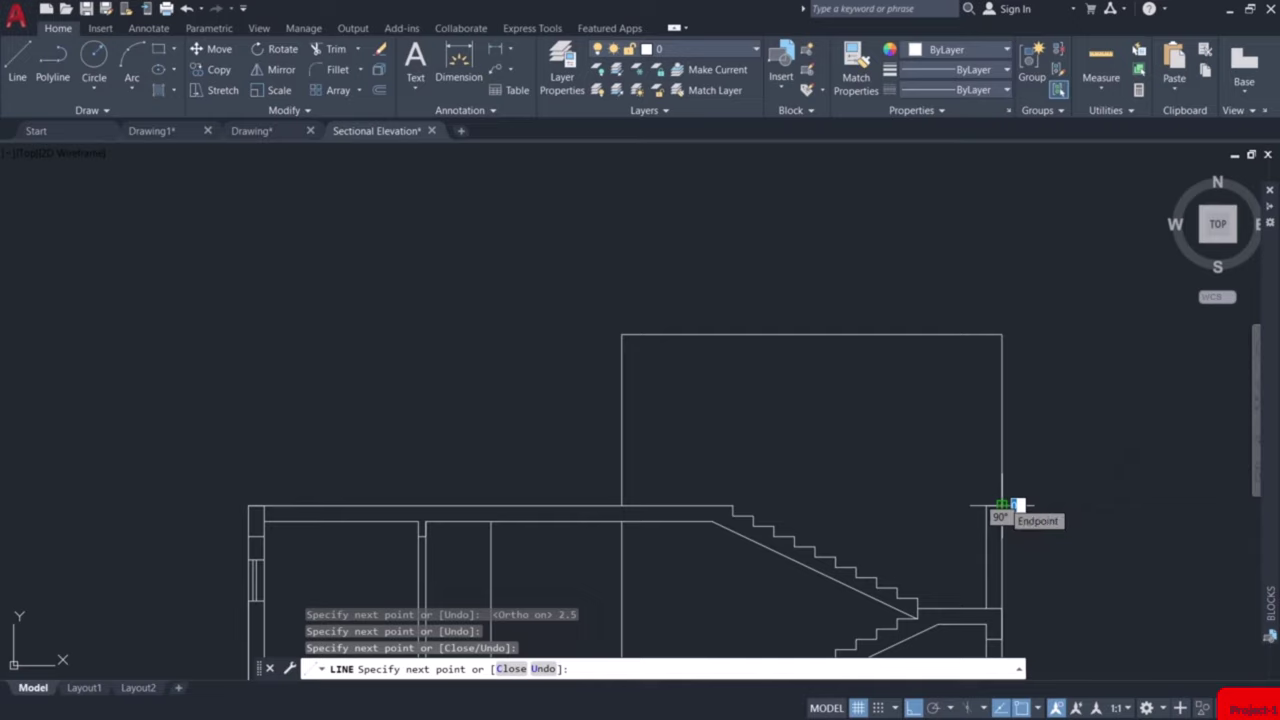
pyautogui.press('Escape')
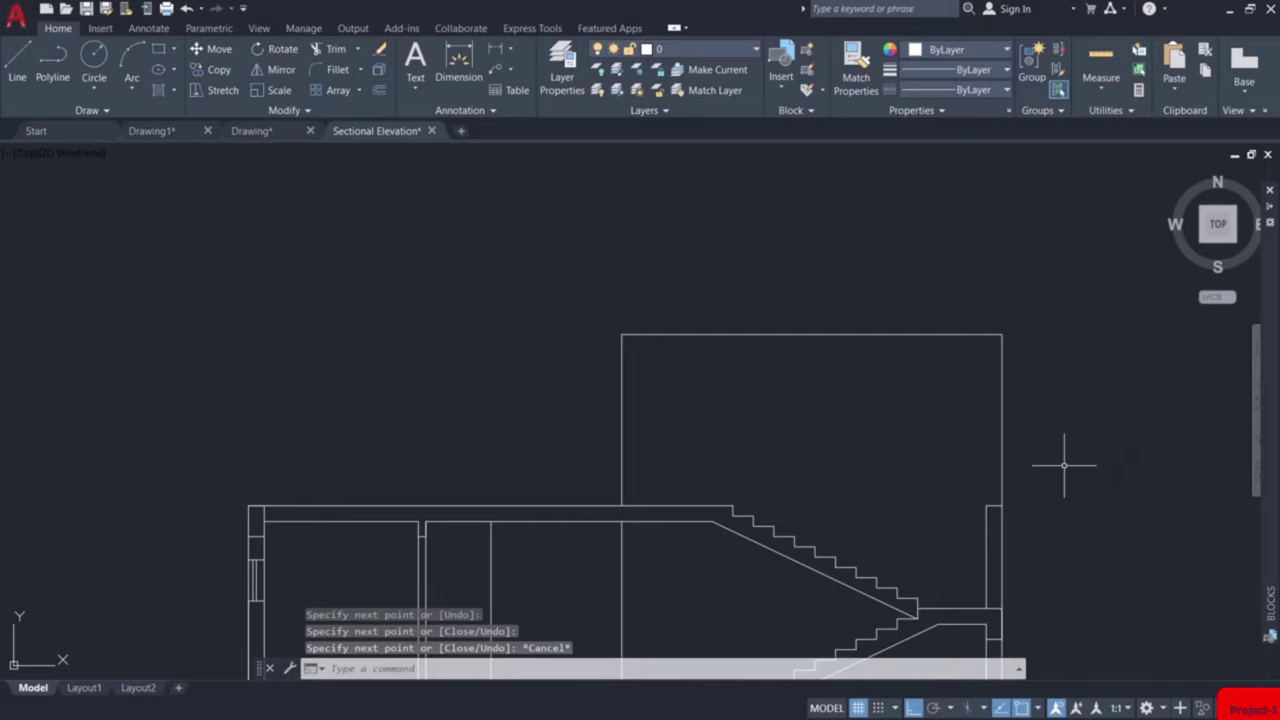
# Offset the stair room's right wall line 0.23 inward to form the outer wall's thickness.
pyautogui.press('Return')
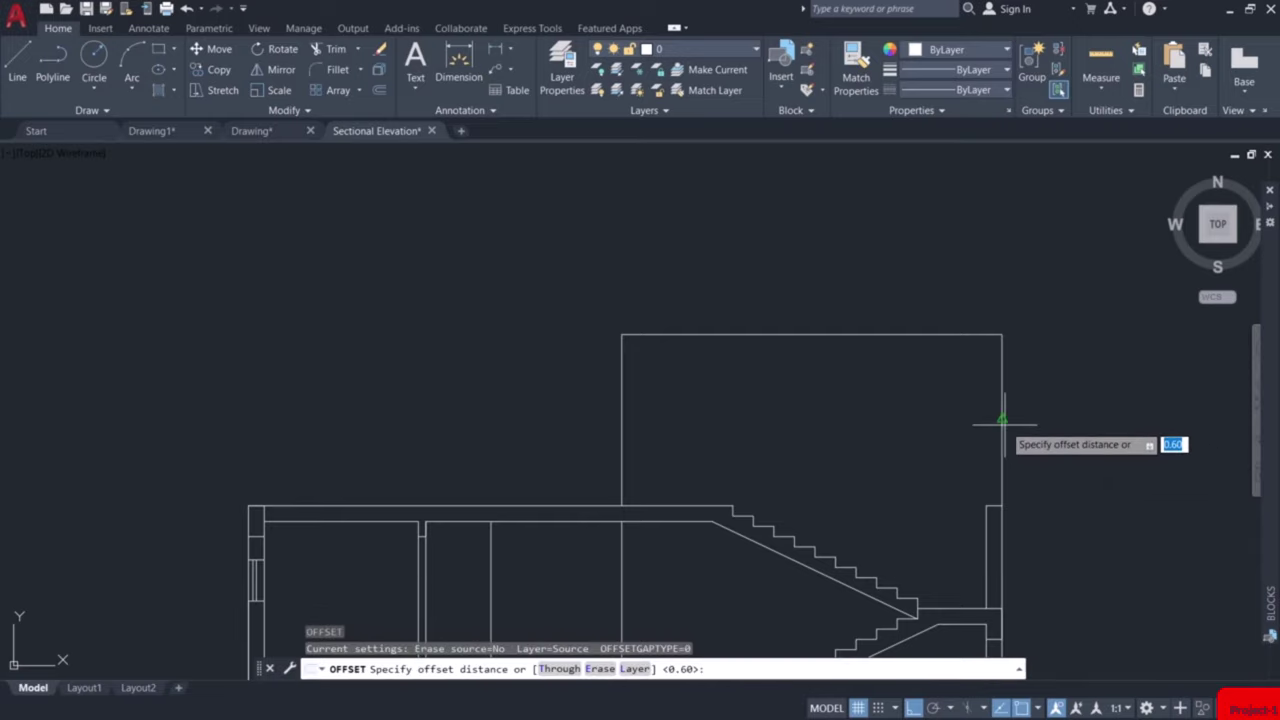
pyautogui.click(1001, 422)
pyautogui.write('0.')
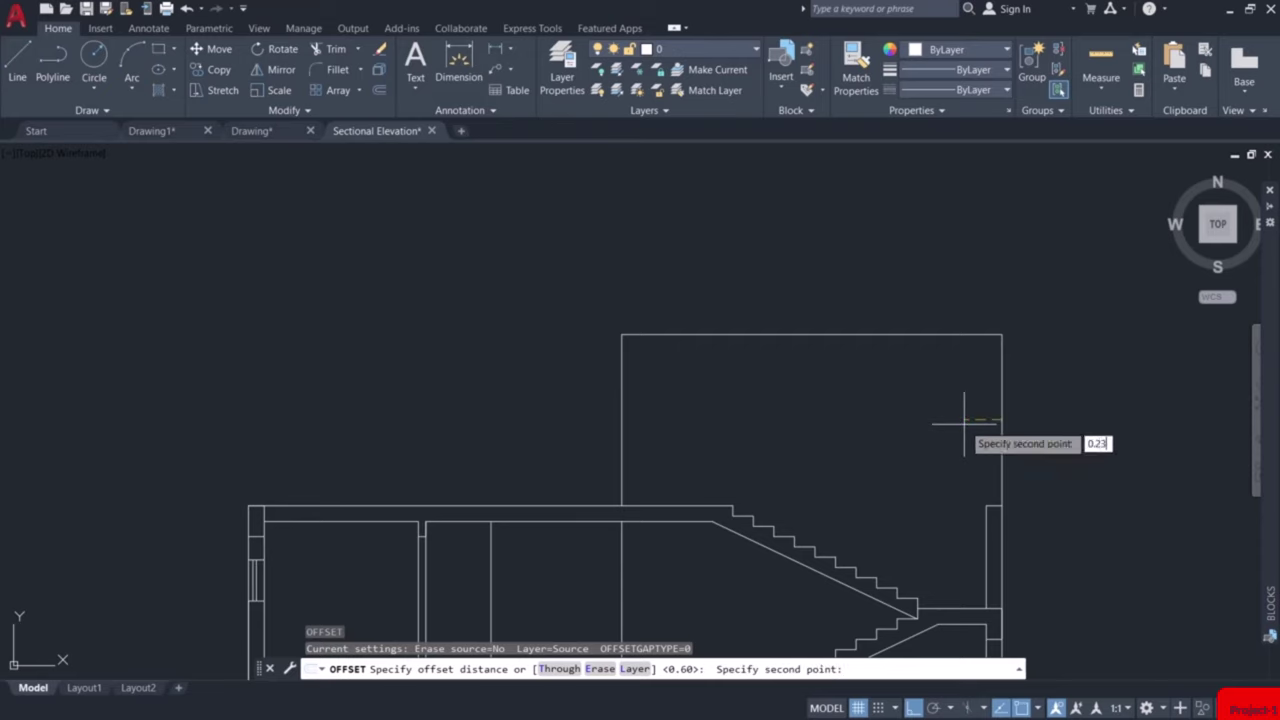
pyautogui.write('23')
pyautogui.press('Return')
pyautogui.click(1000, 428)
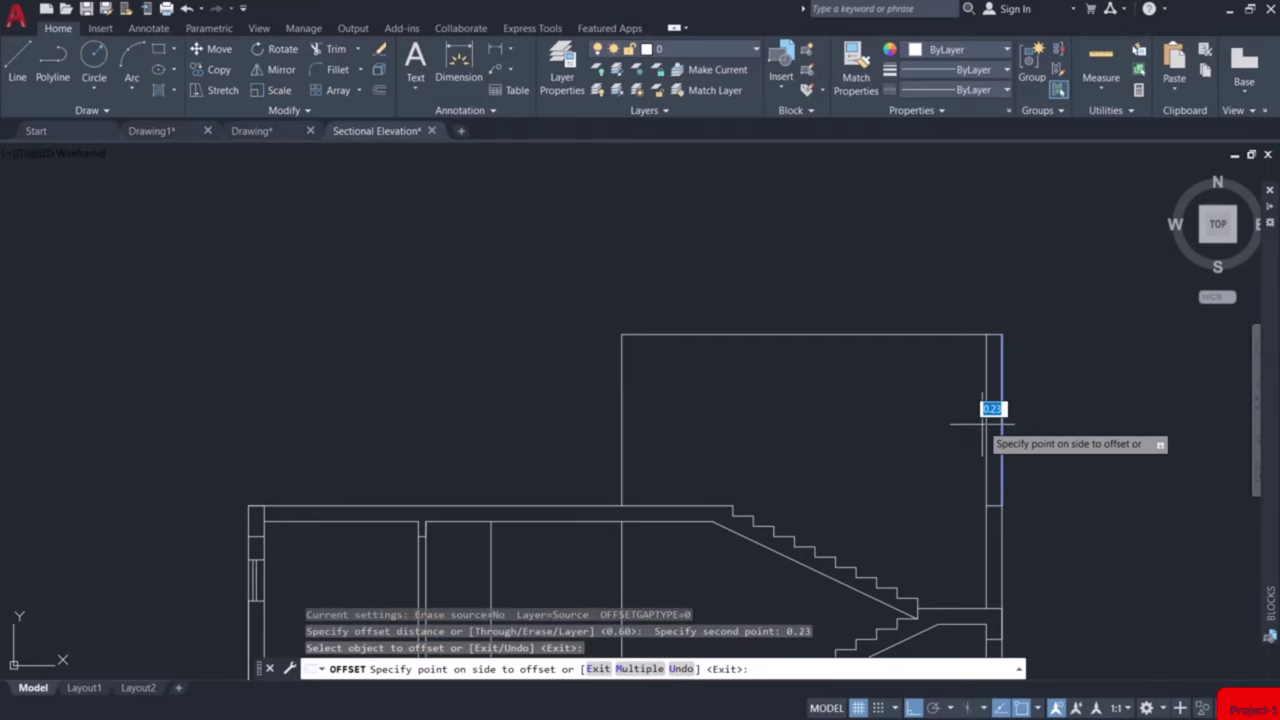
pyautogui.click(981, 424)
pyautogui.press('Return')
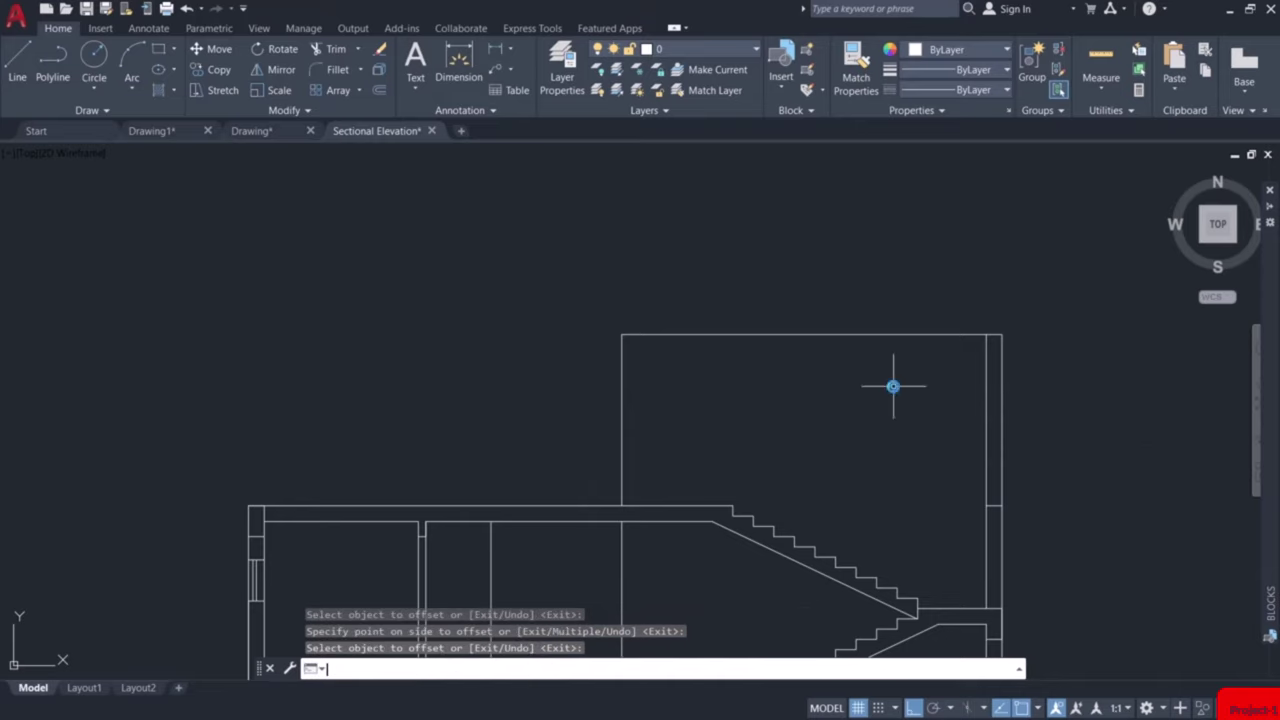
# Offset the stair room's left wall line 0.11 inward to form the thin wall.
pyautogui.press('Return')
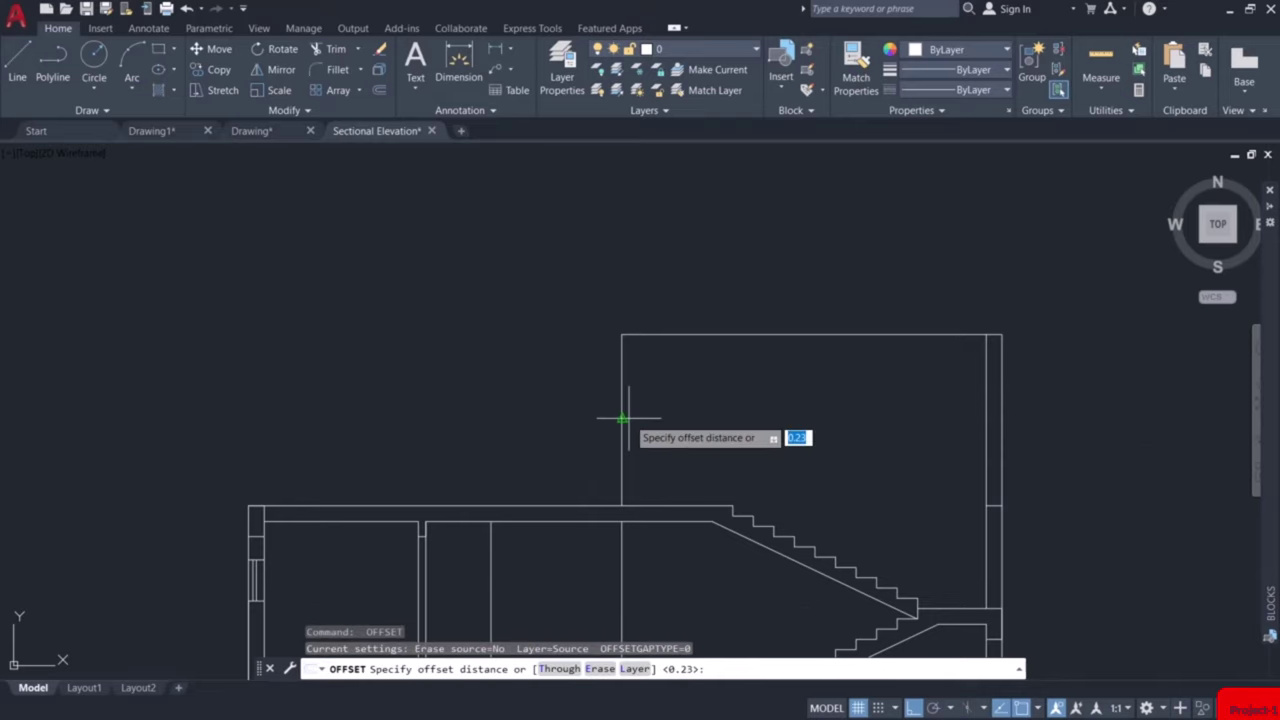
pyautogui.click(621, 420)
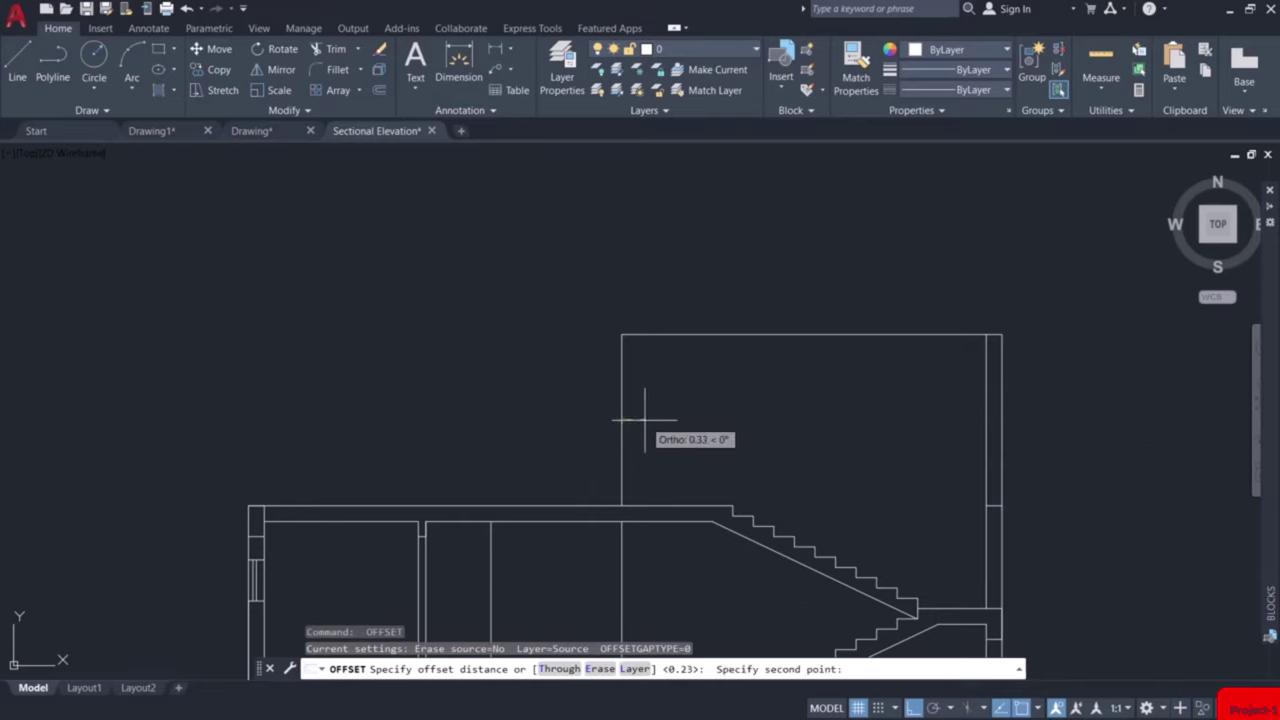
pyautogui.write('0.11')
pyautogui.press('Return')
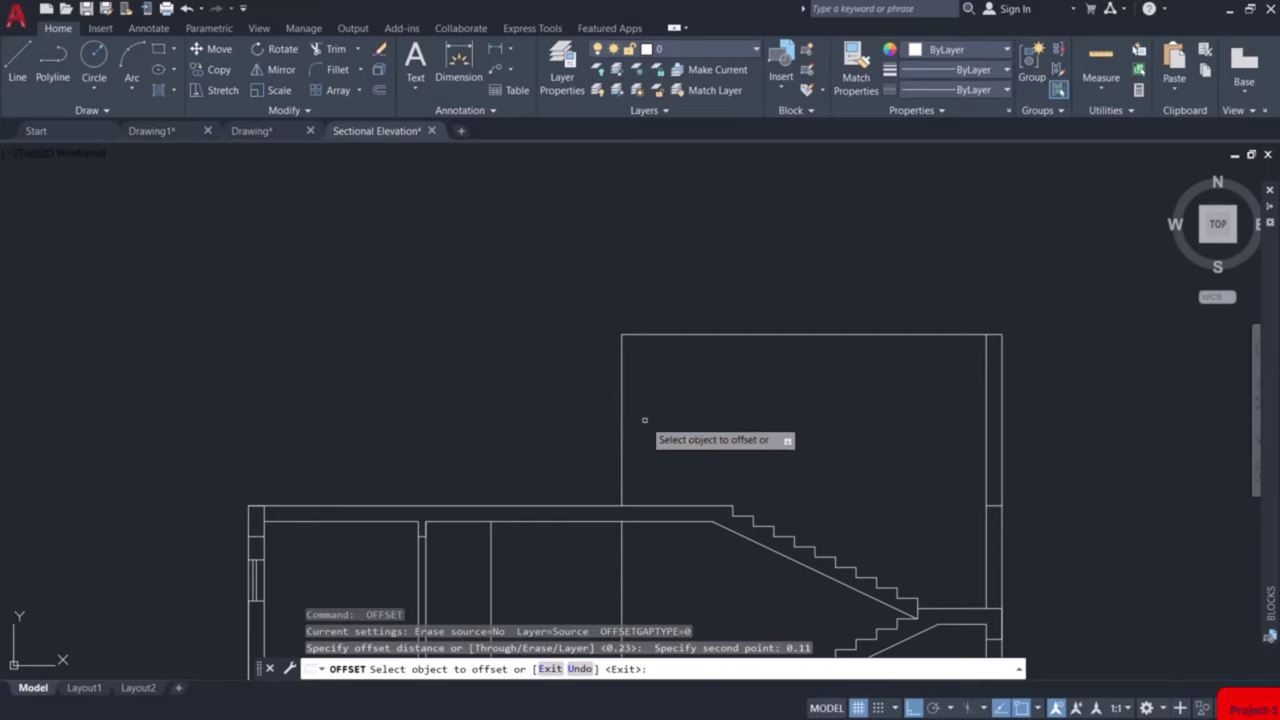
pyautogui.click(621, 424)
pyautogui.click(638, 424)
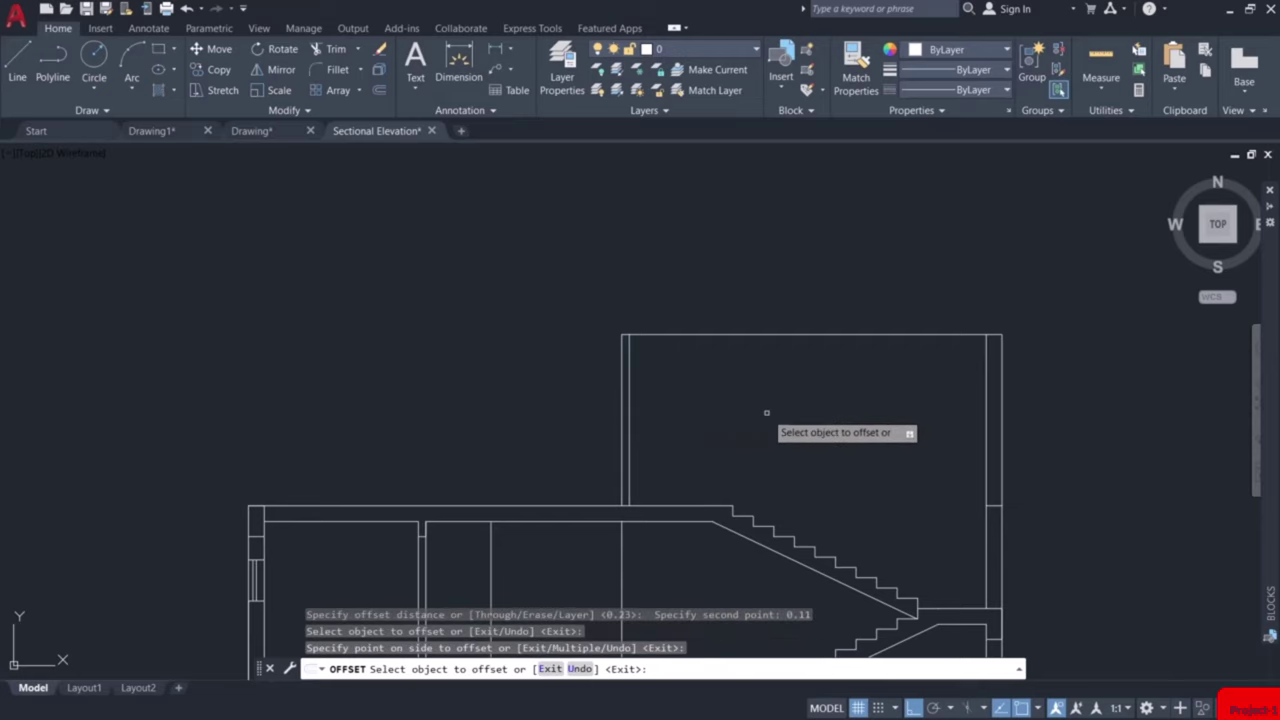
pyautogui.press('Return')
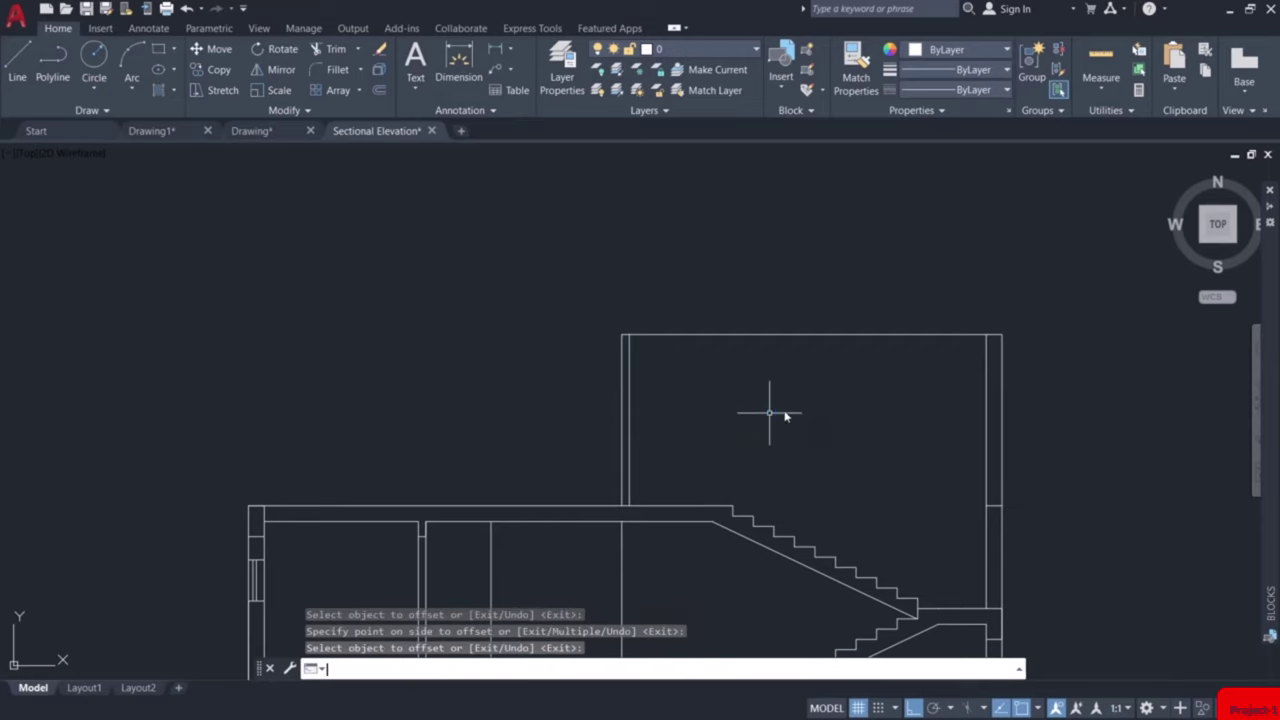
# Offset the stair room's top line 0.15 downward to form the roof slab.
pyautogui.press('Return')
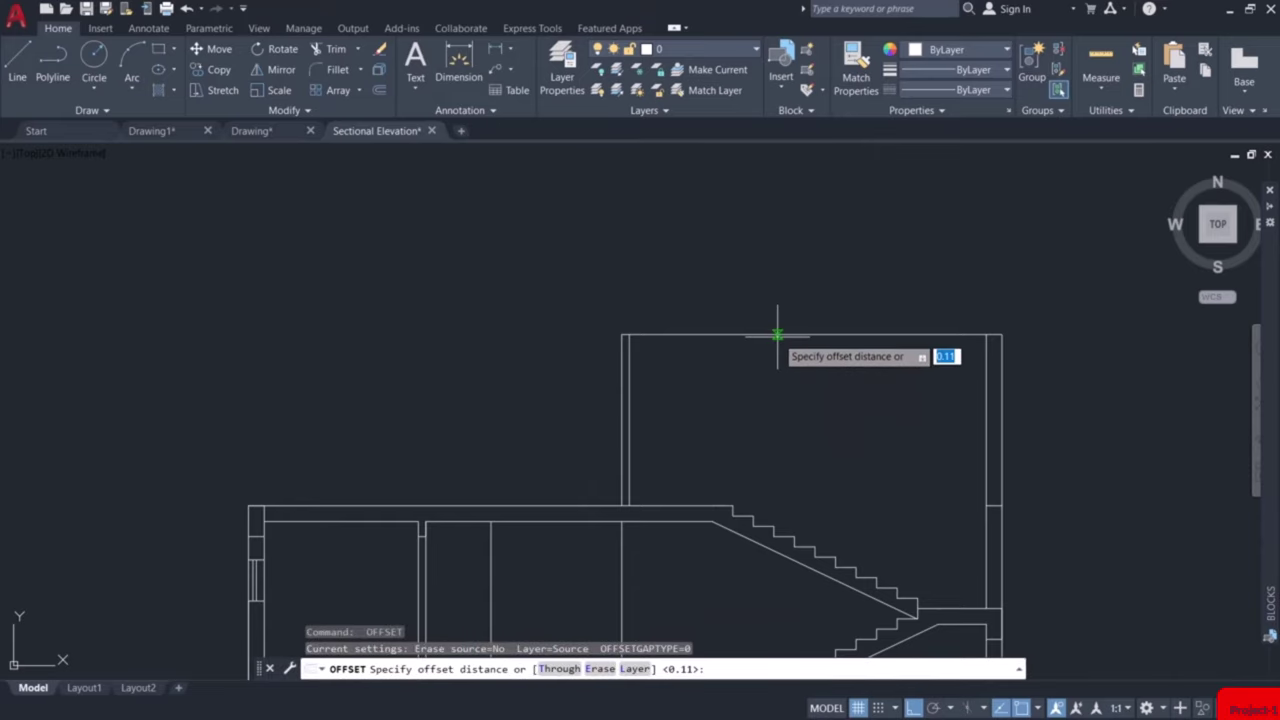
pyautogui.click(777, 334)
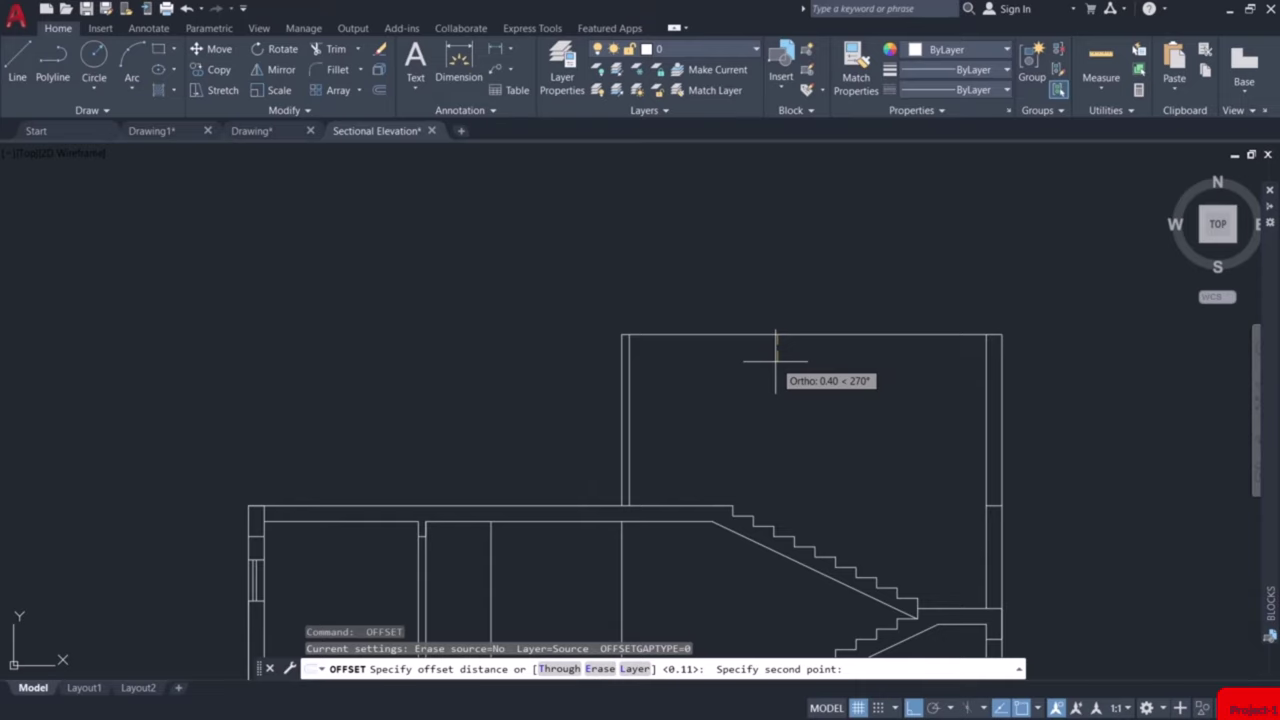
pyautogui.write('0.15')
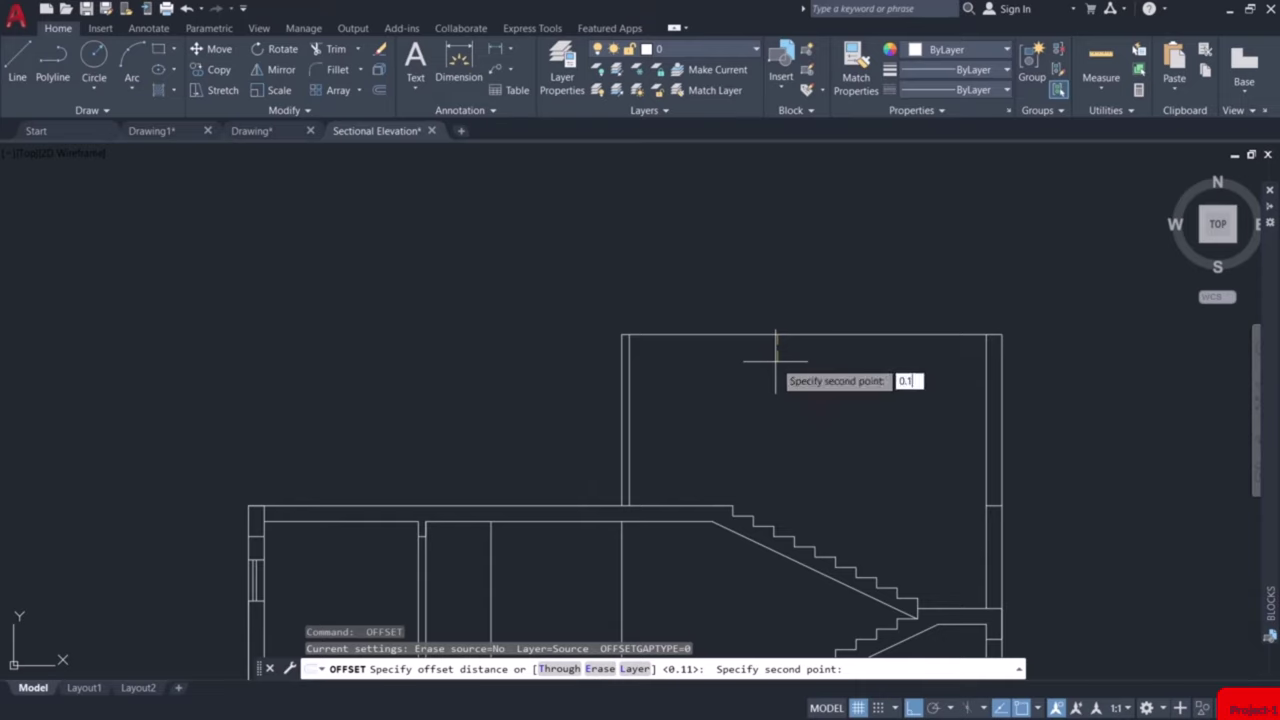
pyautogui.press('Return')
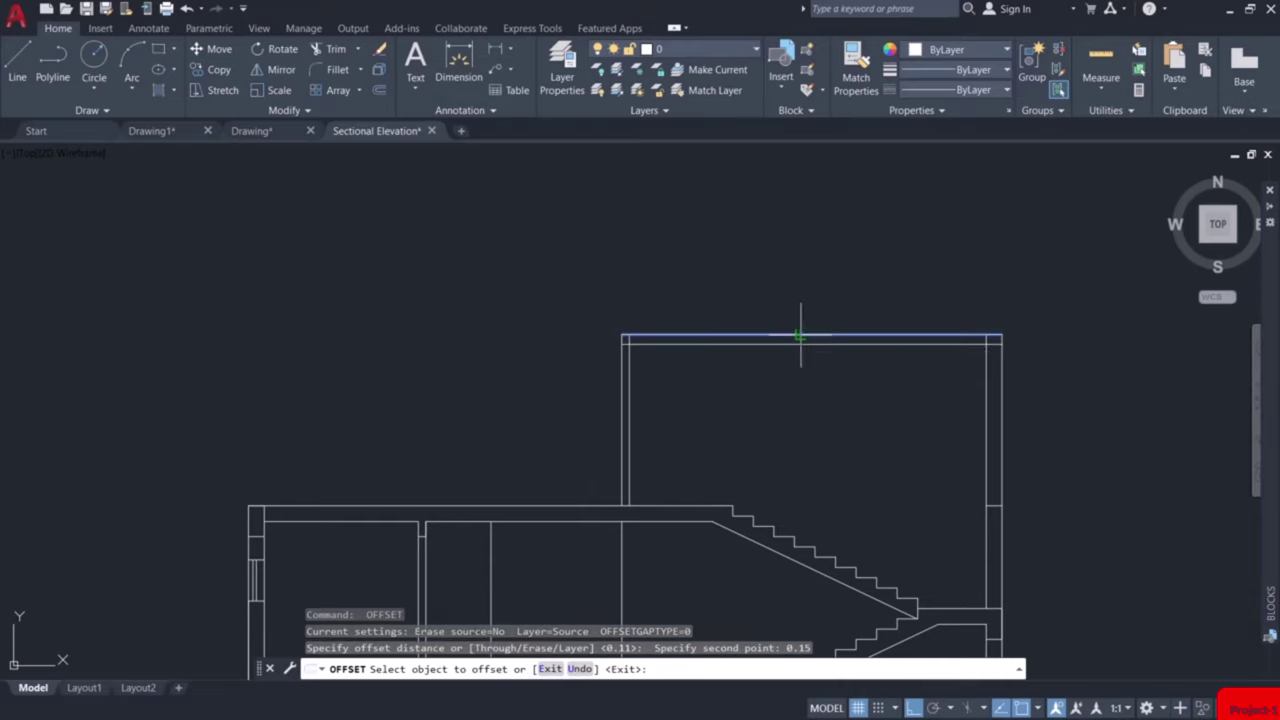
pyautogui.click(800, 337)
pyautogui.click(801, 360)
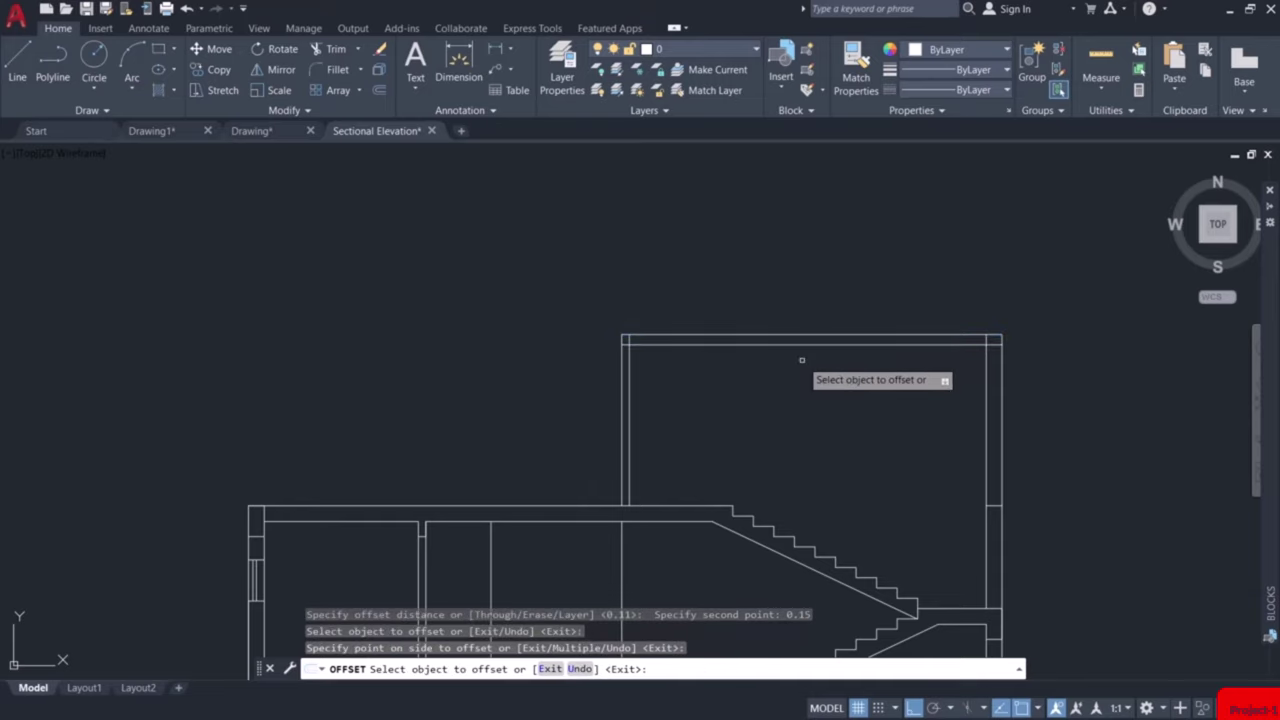
pyautogui.press('Escape')
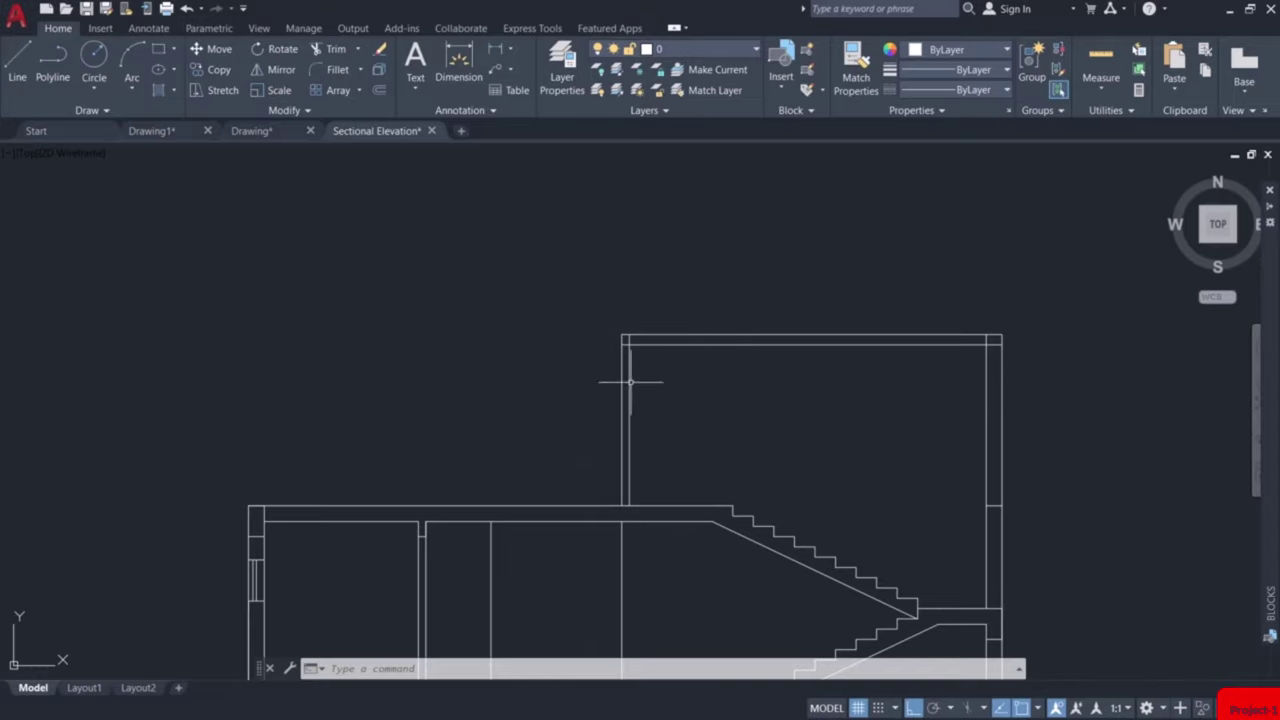
# Draw the 0.45-deep beam at the top of the stair room's left wall, closing it across the wall's thickness.
pyautogui.scroll(4, 630, 381)
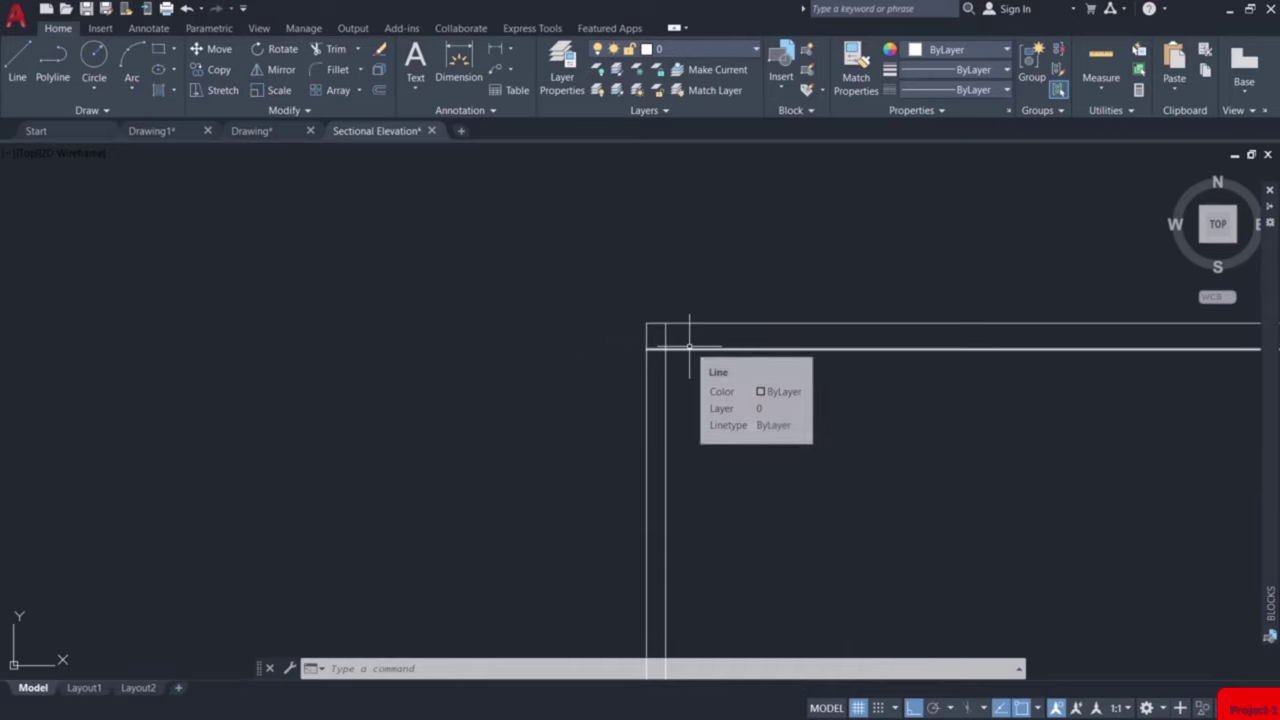
pyautogui.write('l')
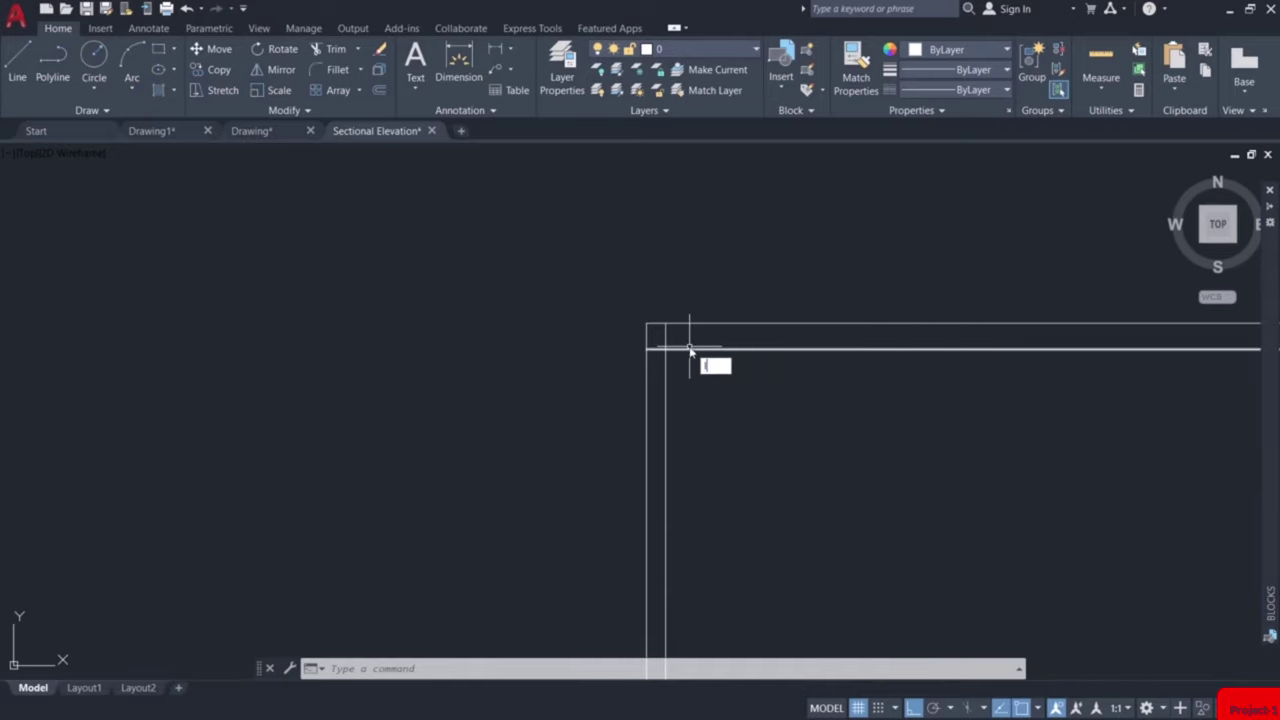
pyautogui.press('Return')
pyautogui.click(646, 323)
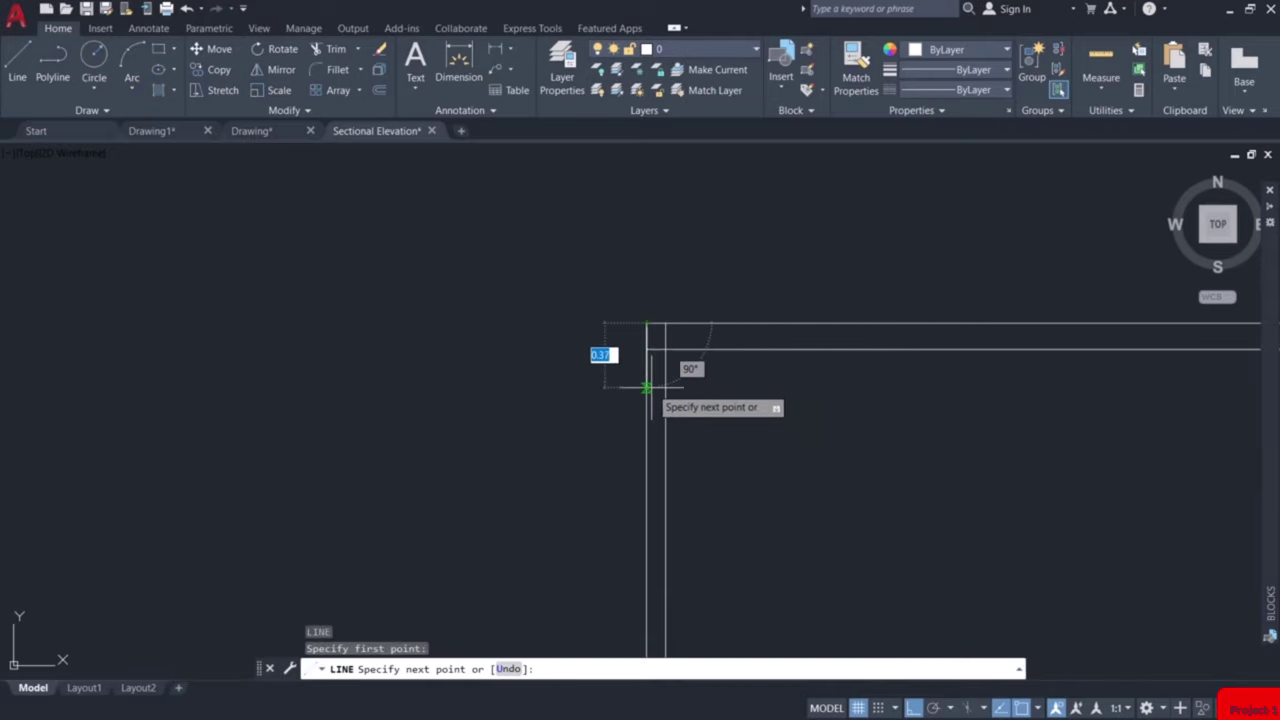
pyautogui.write('0.')
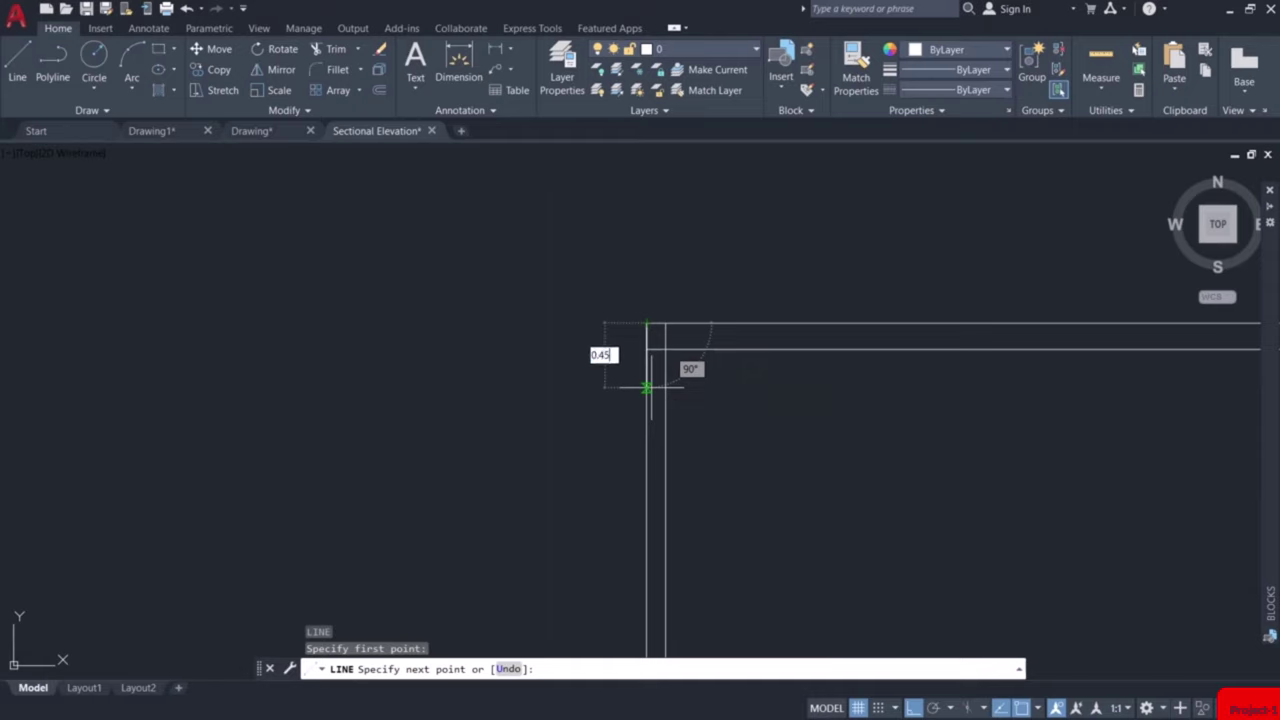
pyautogui.write('45')
pyautogui.press('Return')
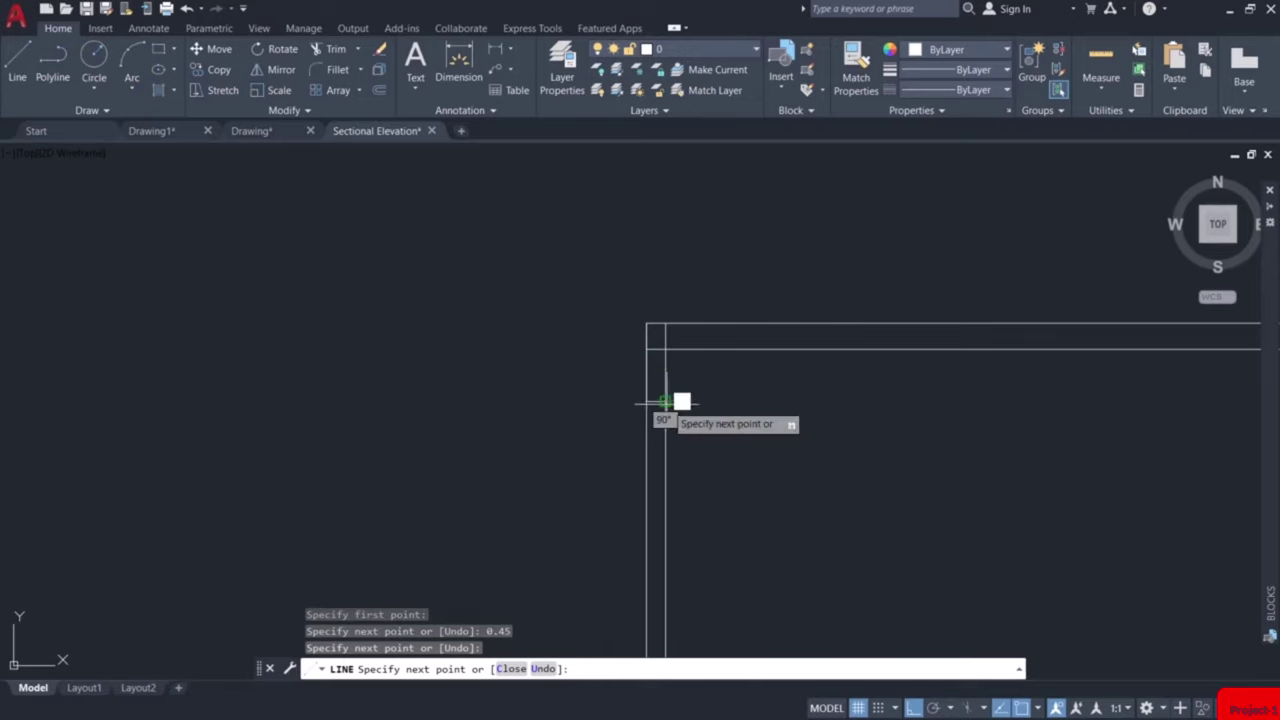
pyautogui.click(668, 400)
pyautogui.press('Escape')
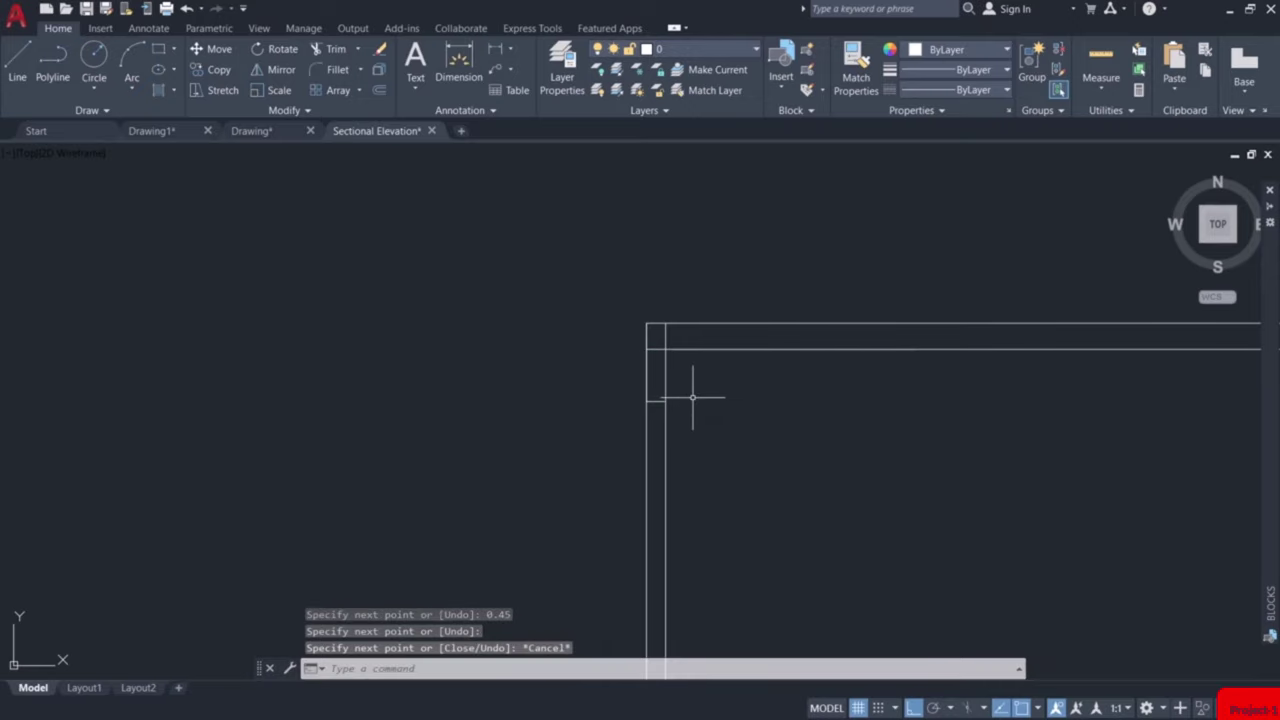
# Draw the 0.45-deep beam at the top of the stair room's right wall, closing it across the wall's thickness.
pyautogui.scroll(-2, 872, 388)
pyautogui.moveTo(986, 386); pyautogui.dragTo(588, 392, button='middle')
pyautogui.scroll(3, 860, 390)
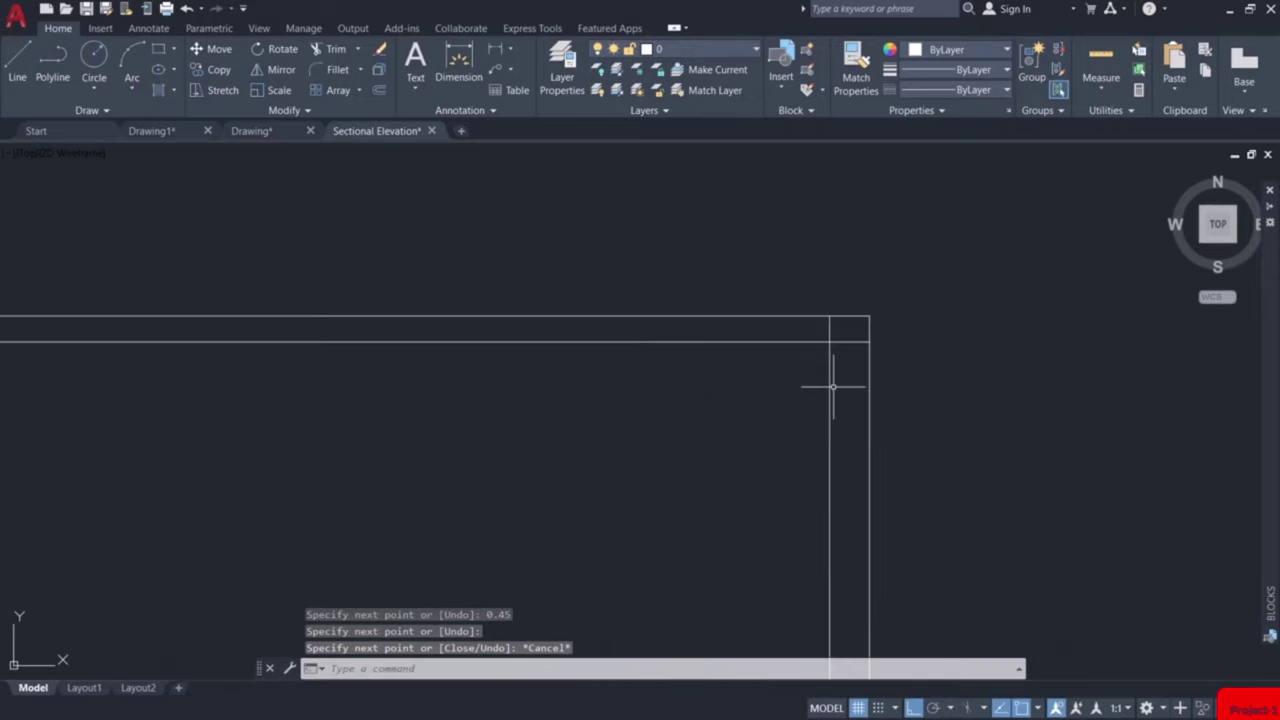
pyautogui.write('l')
pyautogui.press('Return')
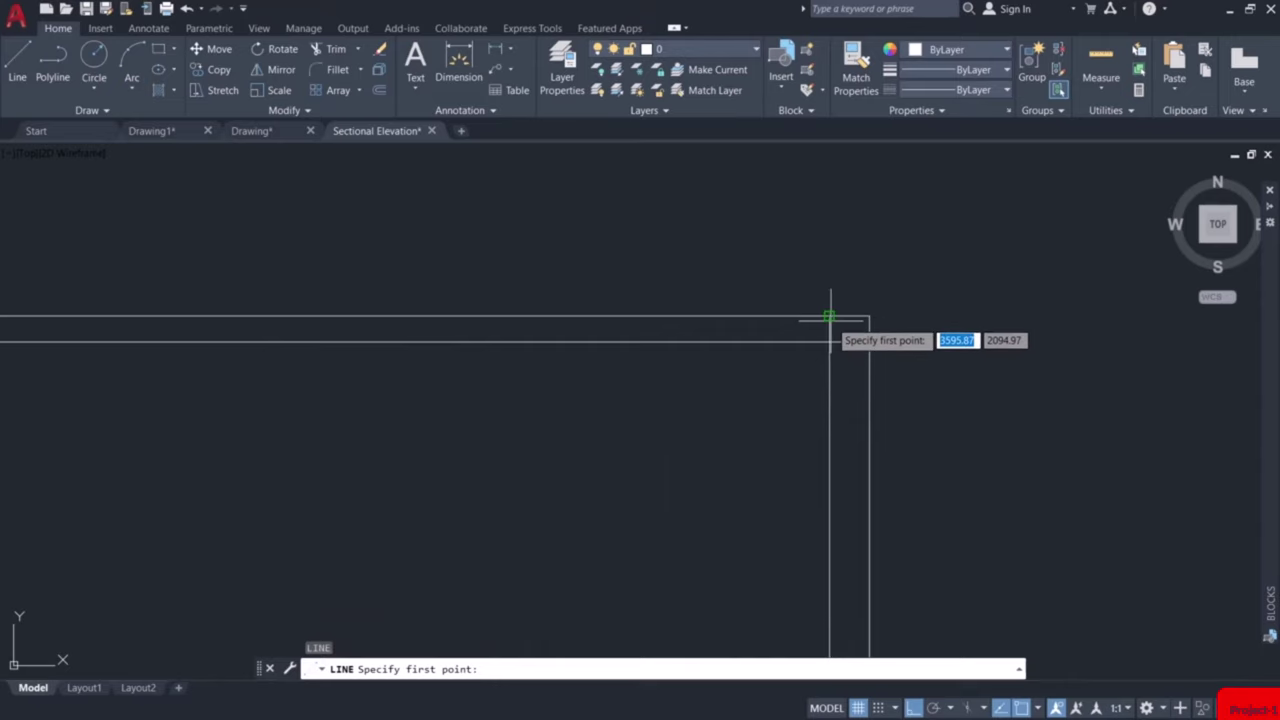
pyautogui.click(830, 316)
pyautogui.write('0.45')
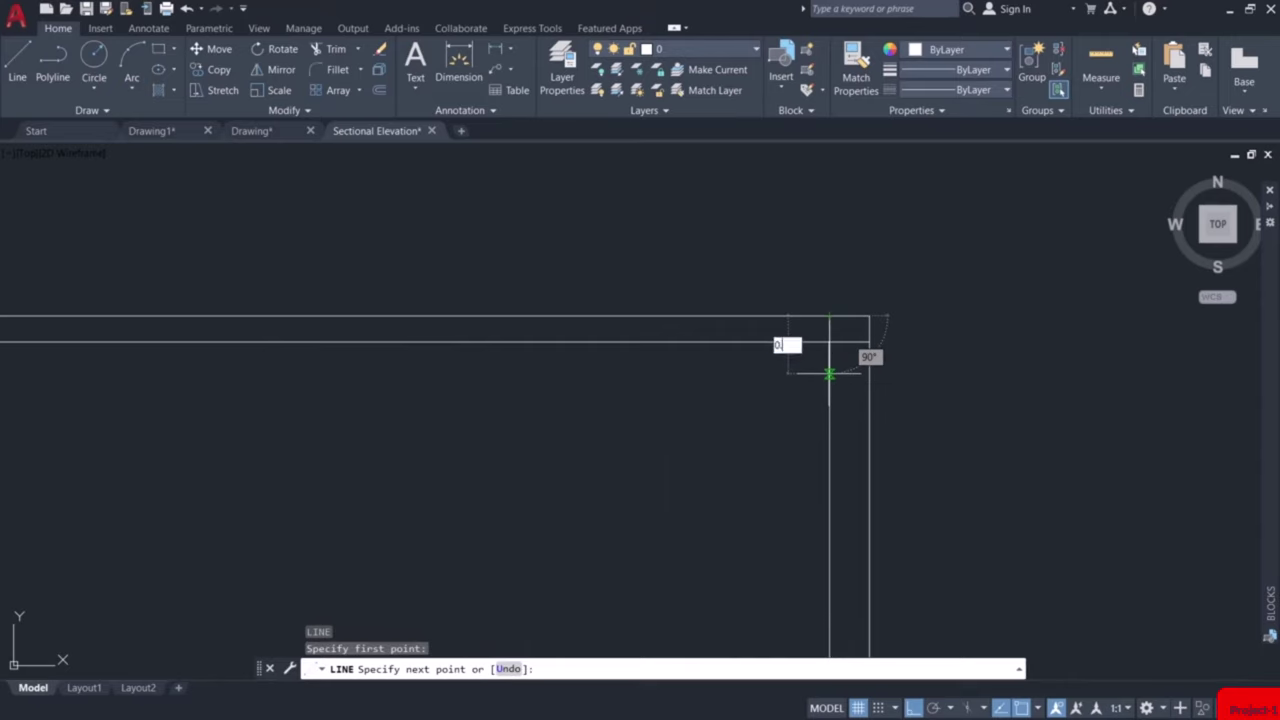
pyautogui.press('Return')
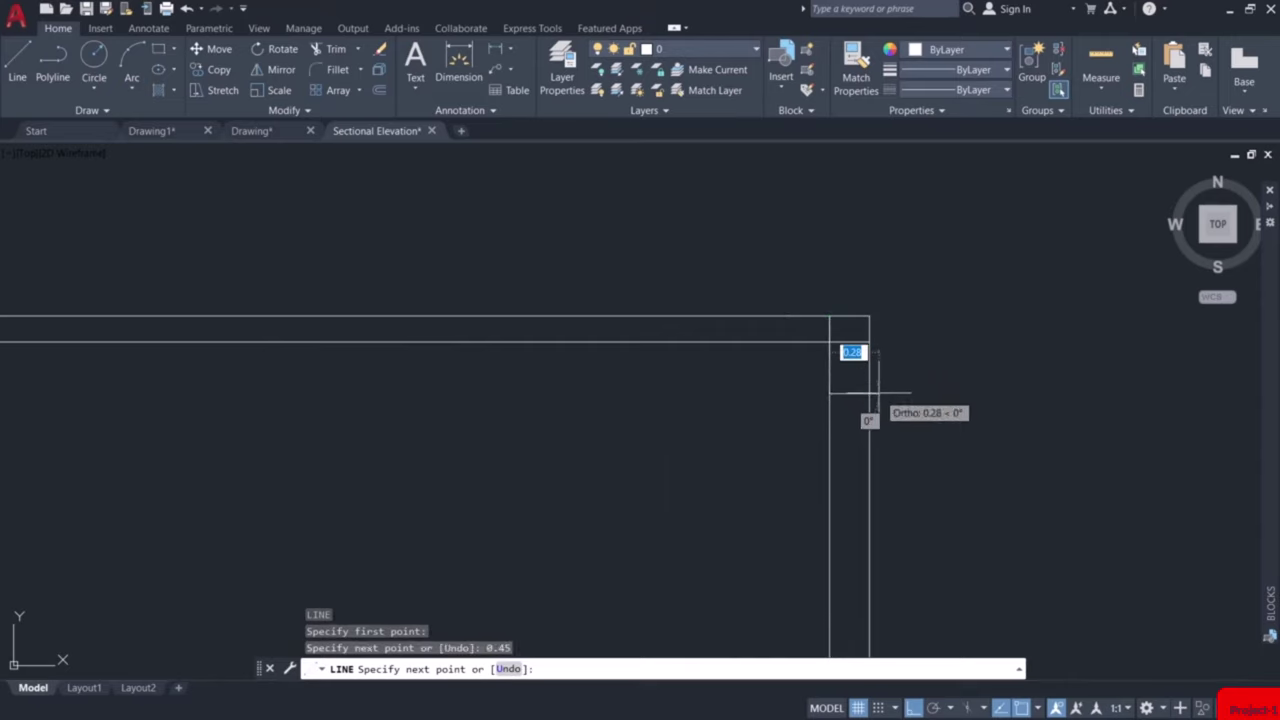
pyautogui.click(869, 393)
pyautogui.press('Escape')
pyautogui.scroll(-3, 866, 391)
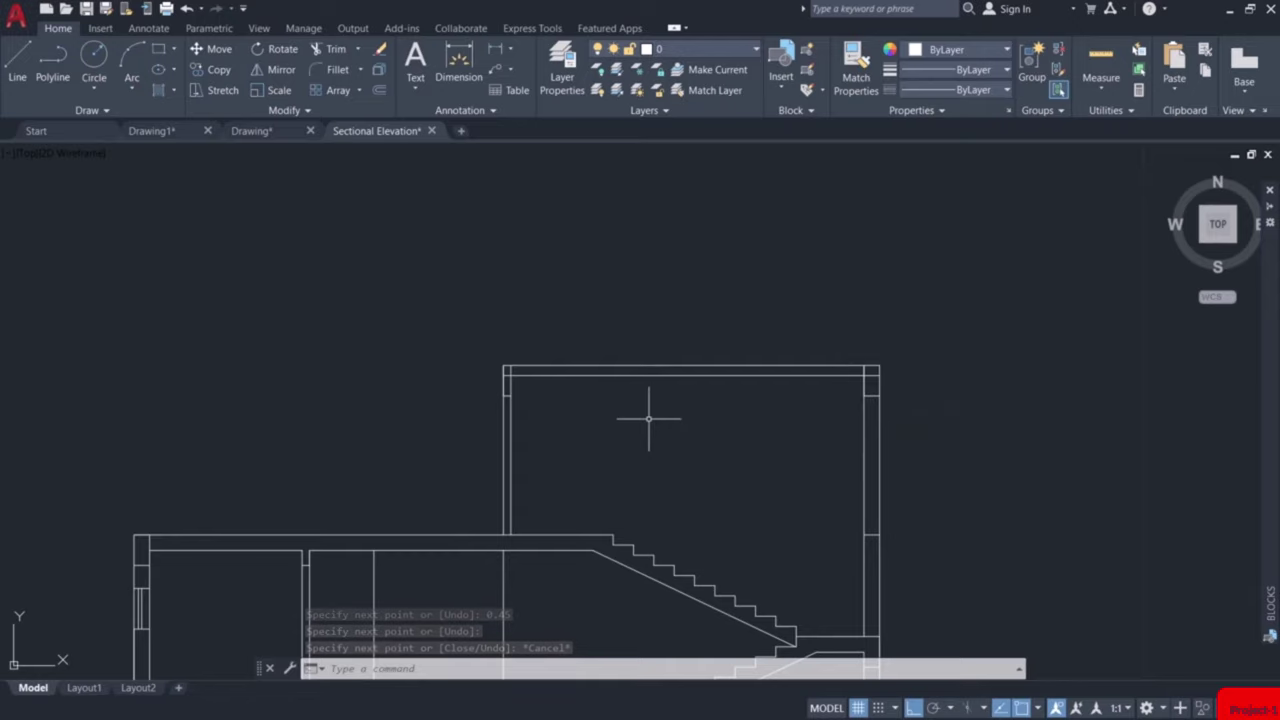
# Trim the overlapping wall and slab lines inside both upper corners of the stair room, merging the beams with the roof slab.
pyautogui.scroll(3, 524, 395)
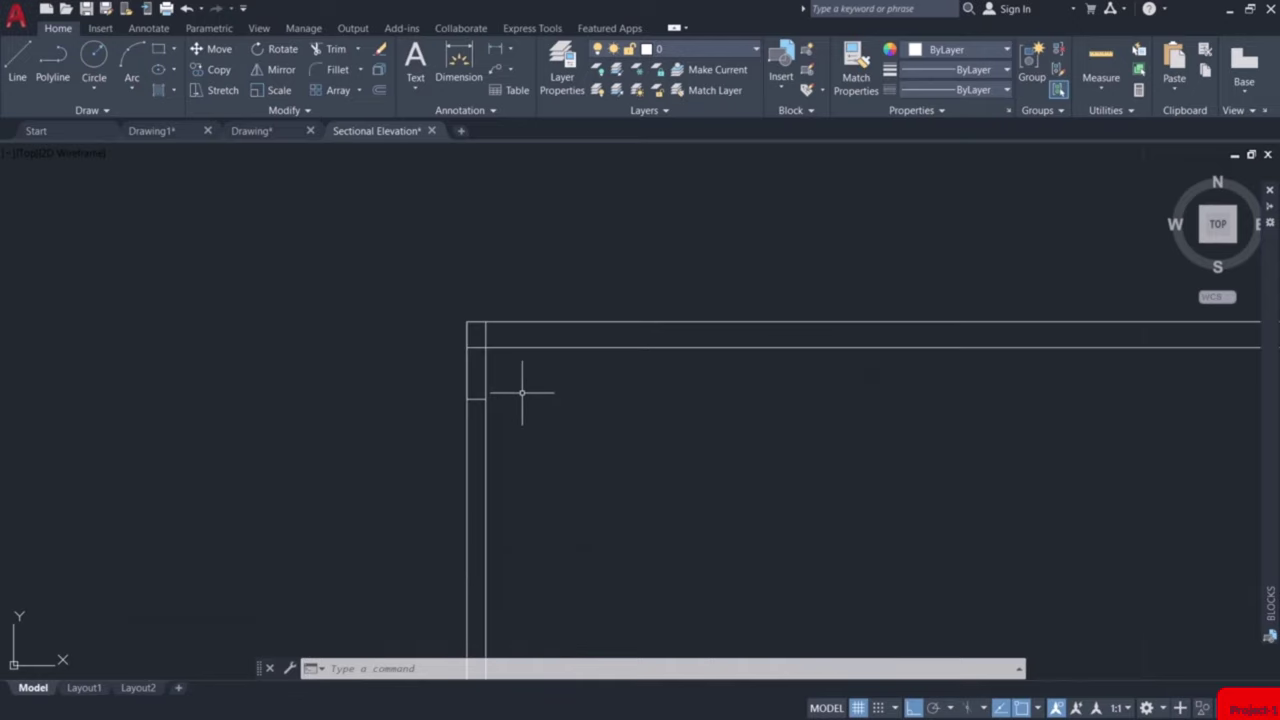
pyautogui.write('r')
pyautogui.press('Return')
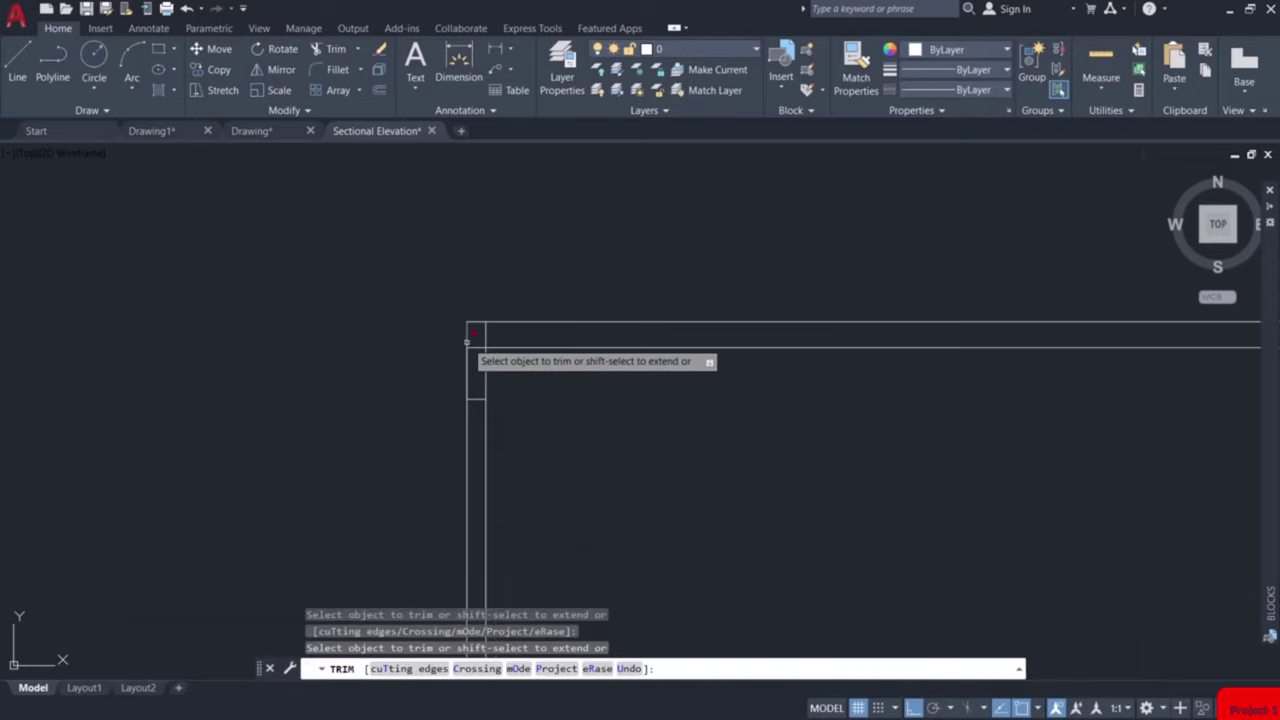
pyautogui.scroll(2, 473, 344)
pyautogui.moveTo(505, 292)
pyautogui.mouseDown()
pyautogui.moveTo(477, 342)
pyautogui.moveTo(500, 375)
pyautogui.mouseUp()
pyautogui.scroll(-3, 743, 371)
pyautogui.scroll(5, 880, 414)
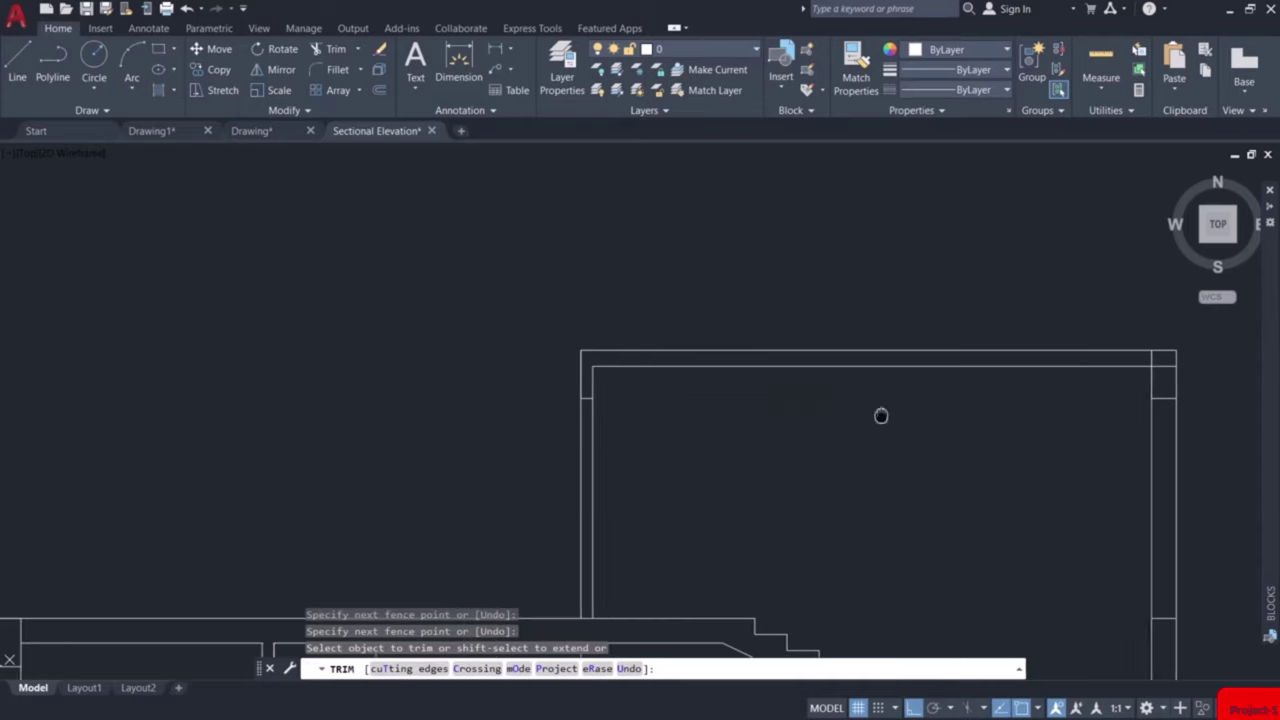
pyautogui.moveTo(840, 351)
pyautogui.mouseDown()
pyautogui.moveTo(891, 371)
pyautogui.moveTo(883, 383)
pyautogui.mouseUp()
pyautogui.scroll(-3, 887, 444)
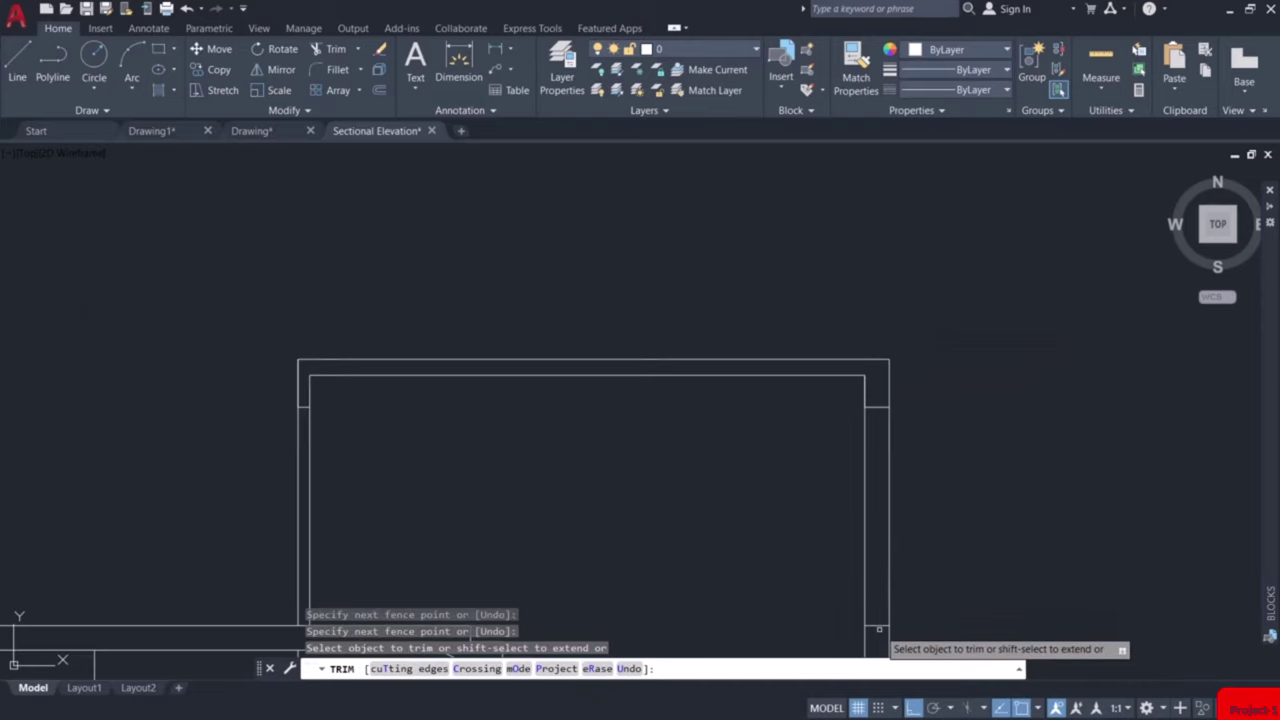
# Trim the short line crossing the stair room's right wall at the building's roof level.
pyautogui.scroll(6, 885, 638)
pyautogui.click(875, 610)
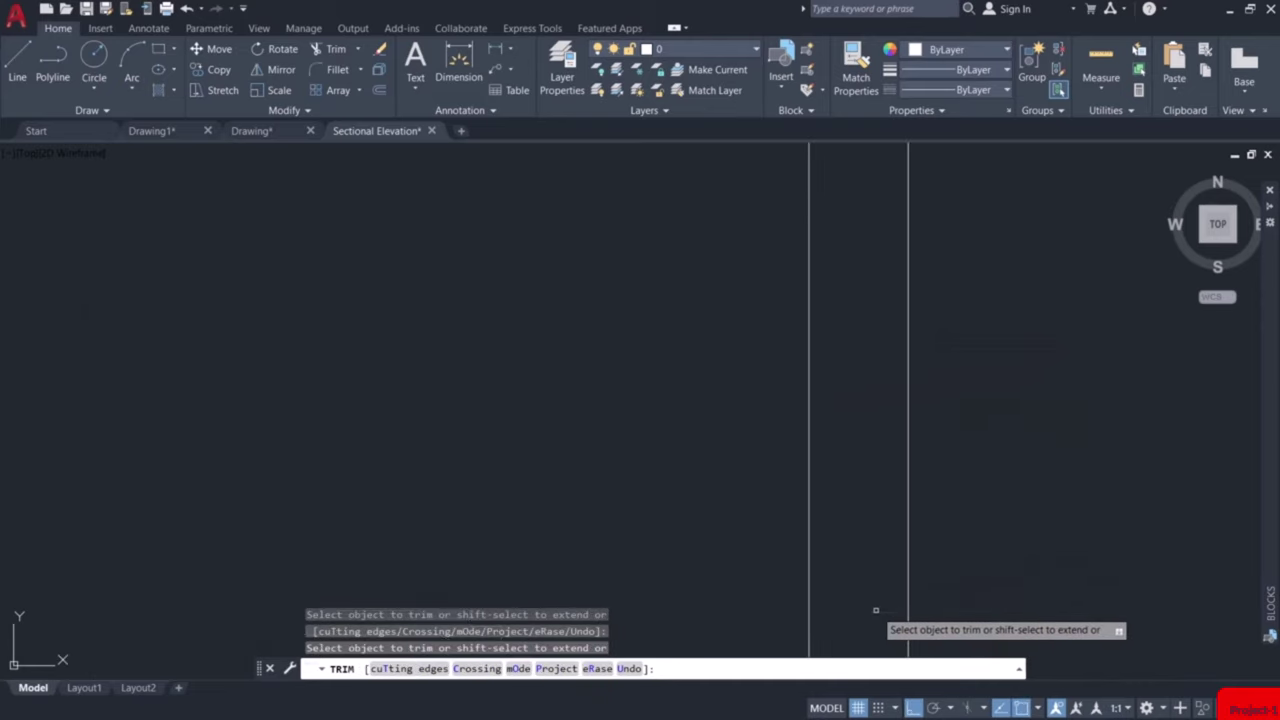
pyautogui.scroll(-5, 877, 607)
pyautogui.moveTo(836, 533); pyautogui.dragTo(897, 235, button='middle')
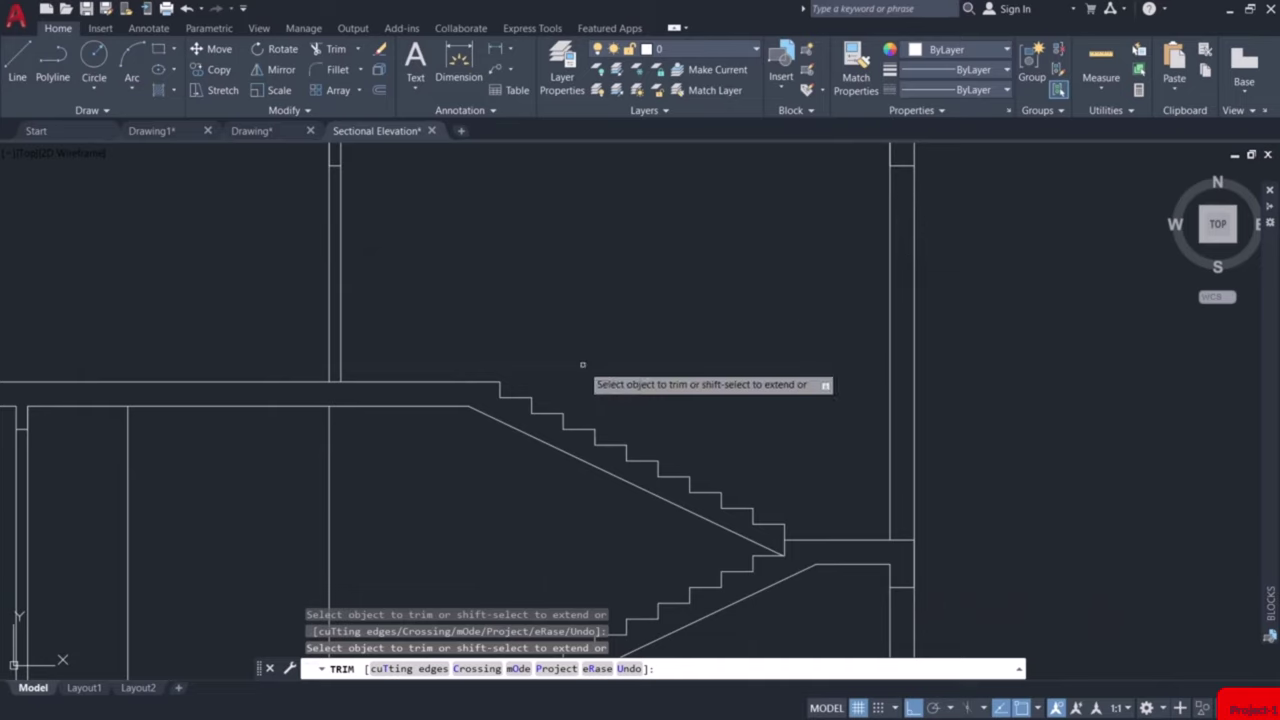
pyautogui.scroll(-4, 897, 327)
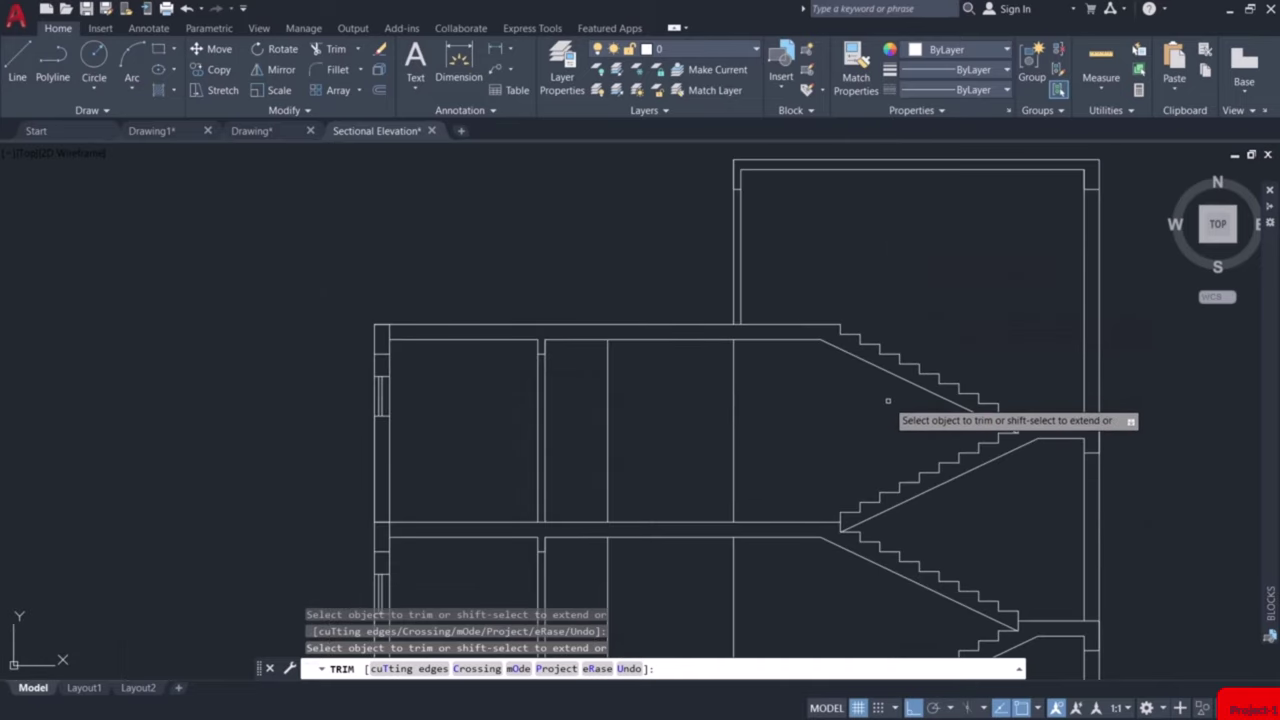
pyautogui.moveTo(829, 426); pyautogui.dragTo(800, 214, button='middle')
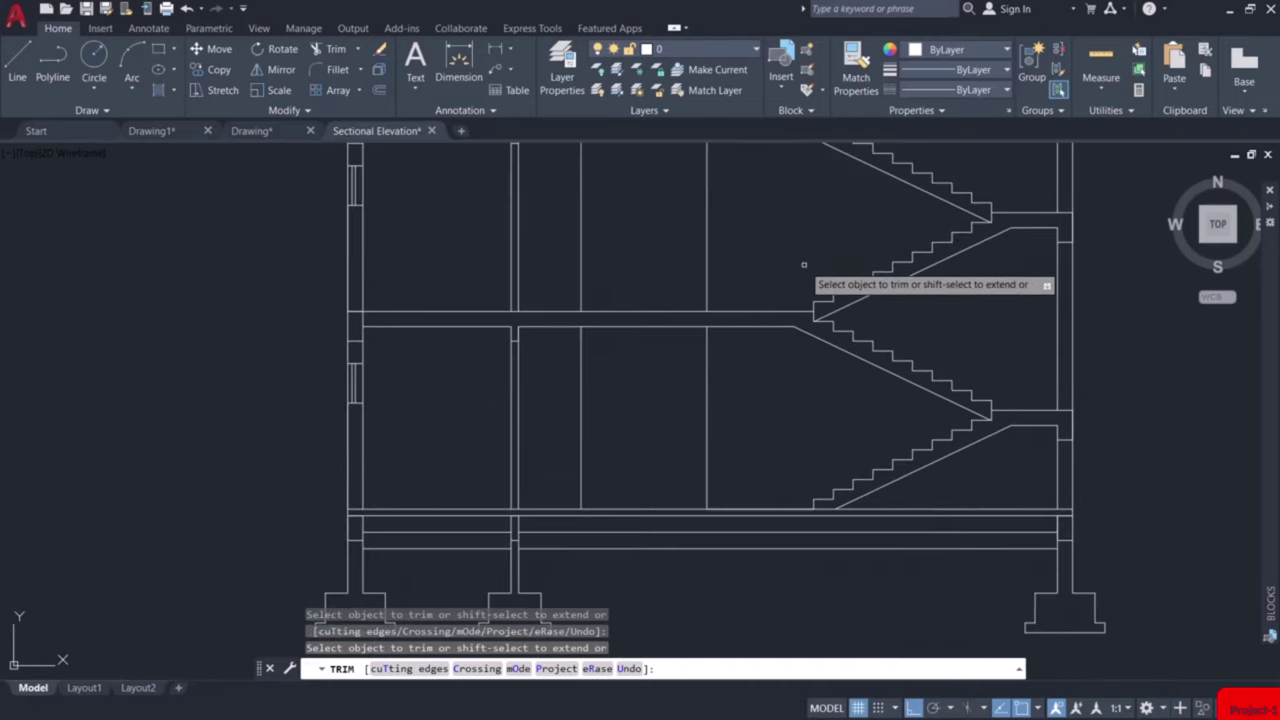
pyautogui.moveTo(803, 265)
pyautogui.mouseDown(button='middle')
pyautogui.moveTo(760, 263)
pyautogui.moveTo(826, 449)
pyautogui.mouseUp(button='middle')
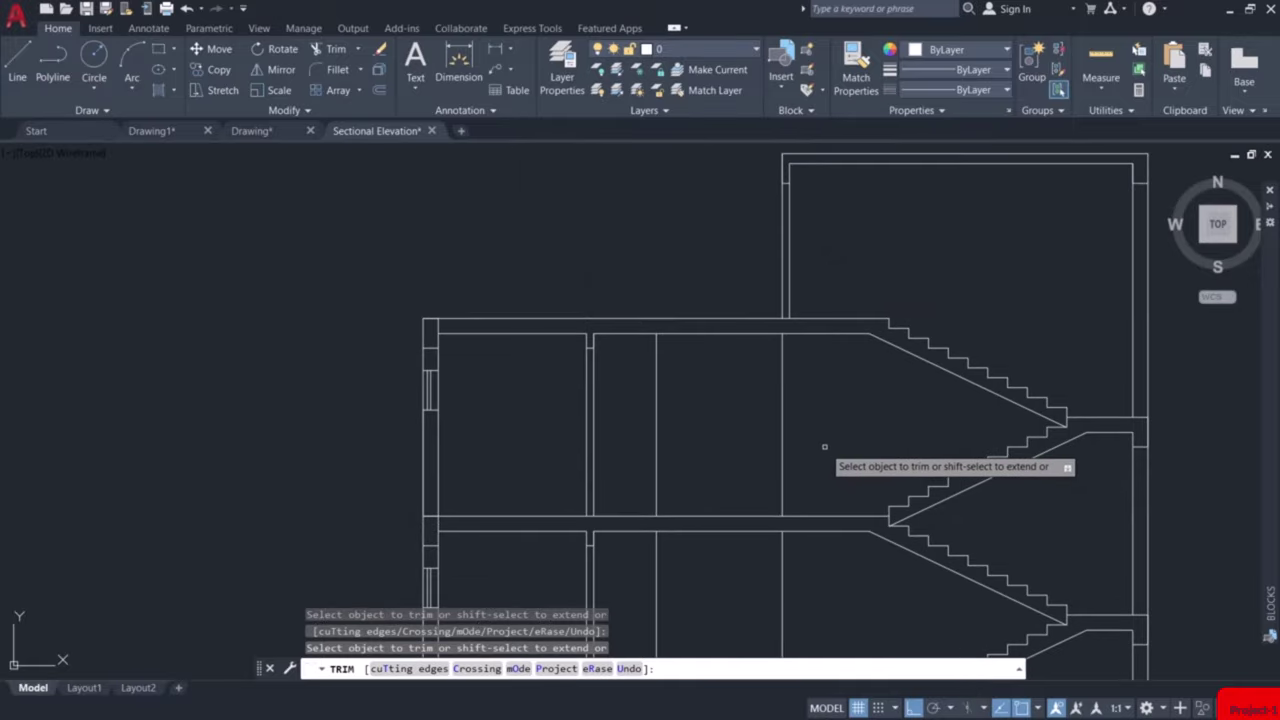
pyautogui.press('Escape')
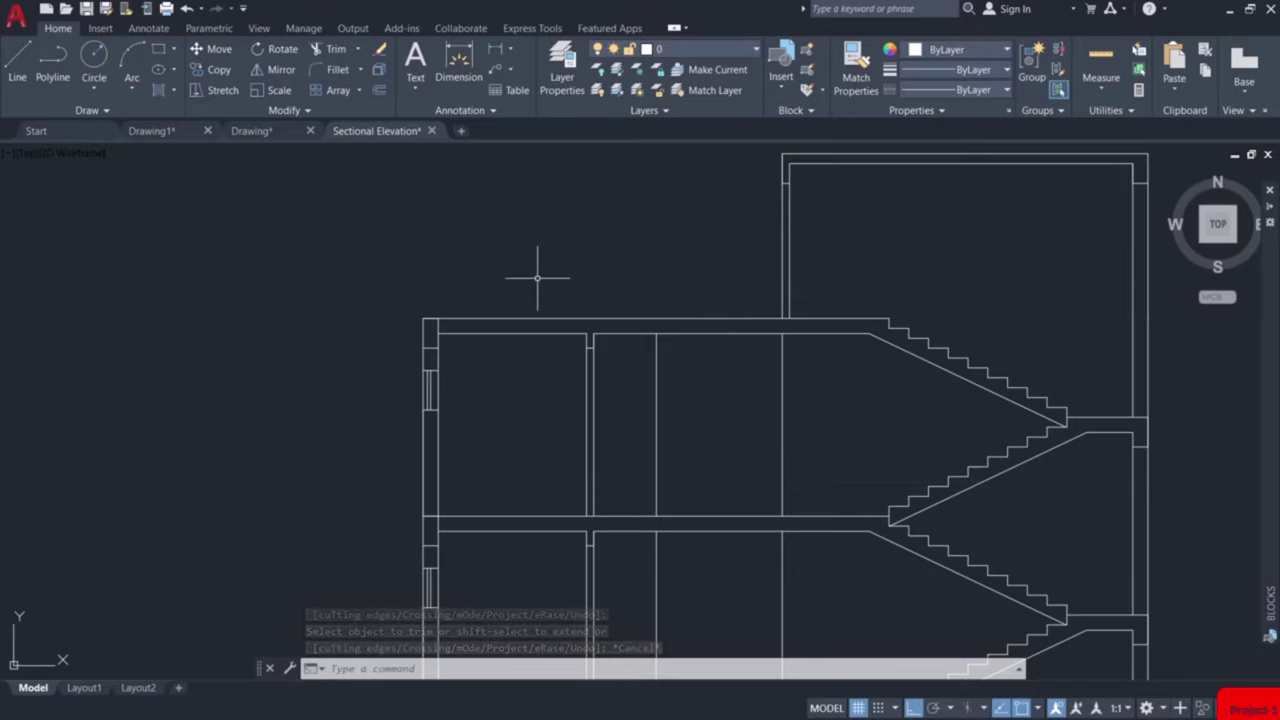
# Draw the 0.9-high roof parapet from the left wall's upper outer corner across to the stair room's left wall.
pyautogui.write('l')
pyautogui.press('Return')
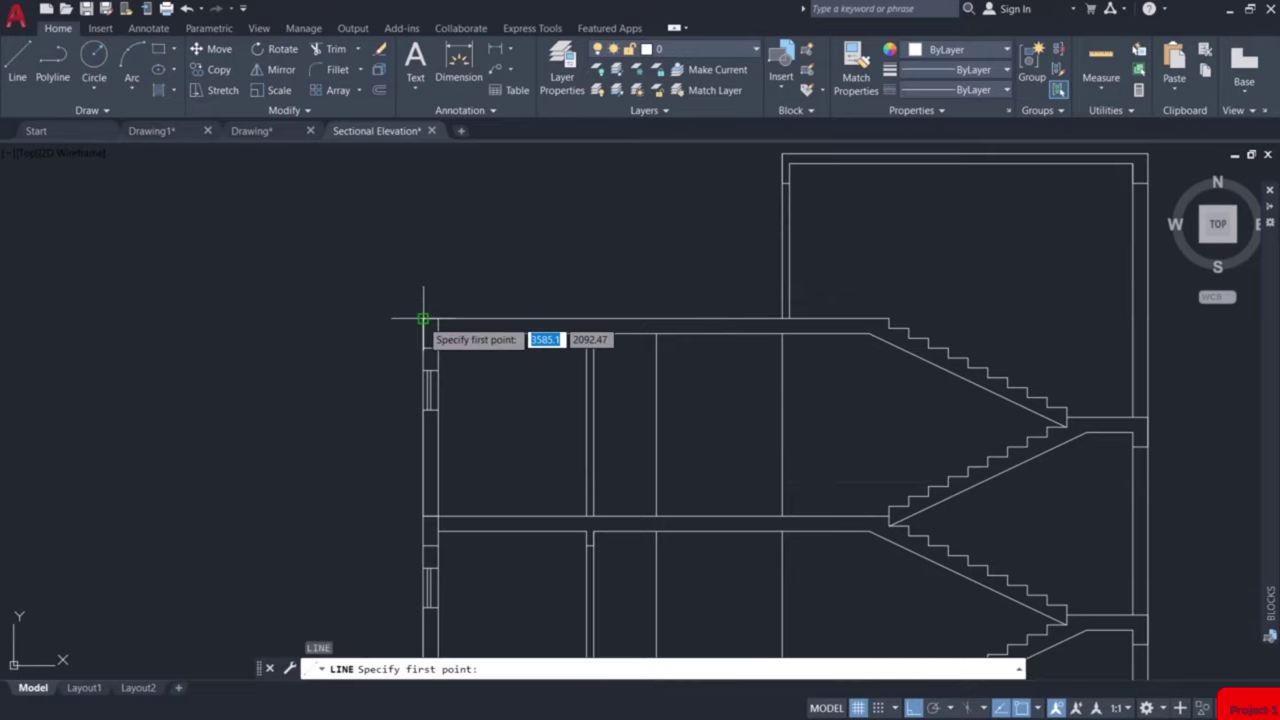
pyautogui.click(423, 319)
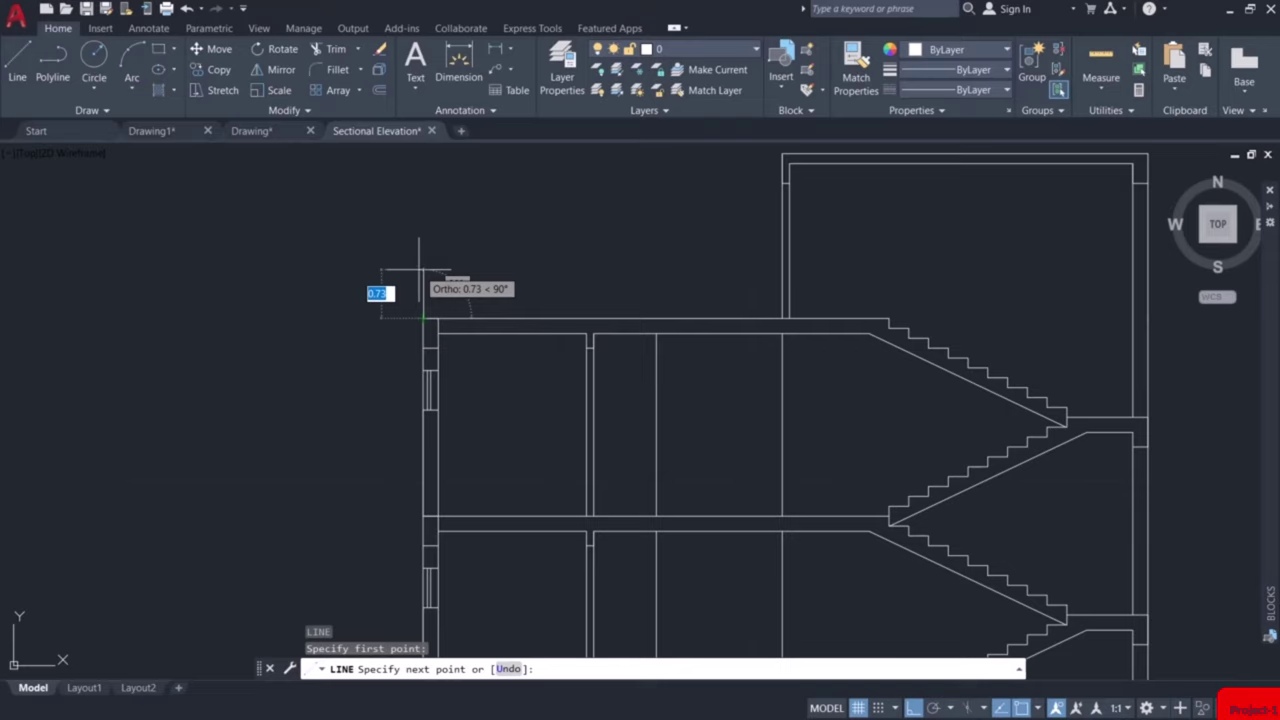
pyautogui.write('0')
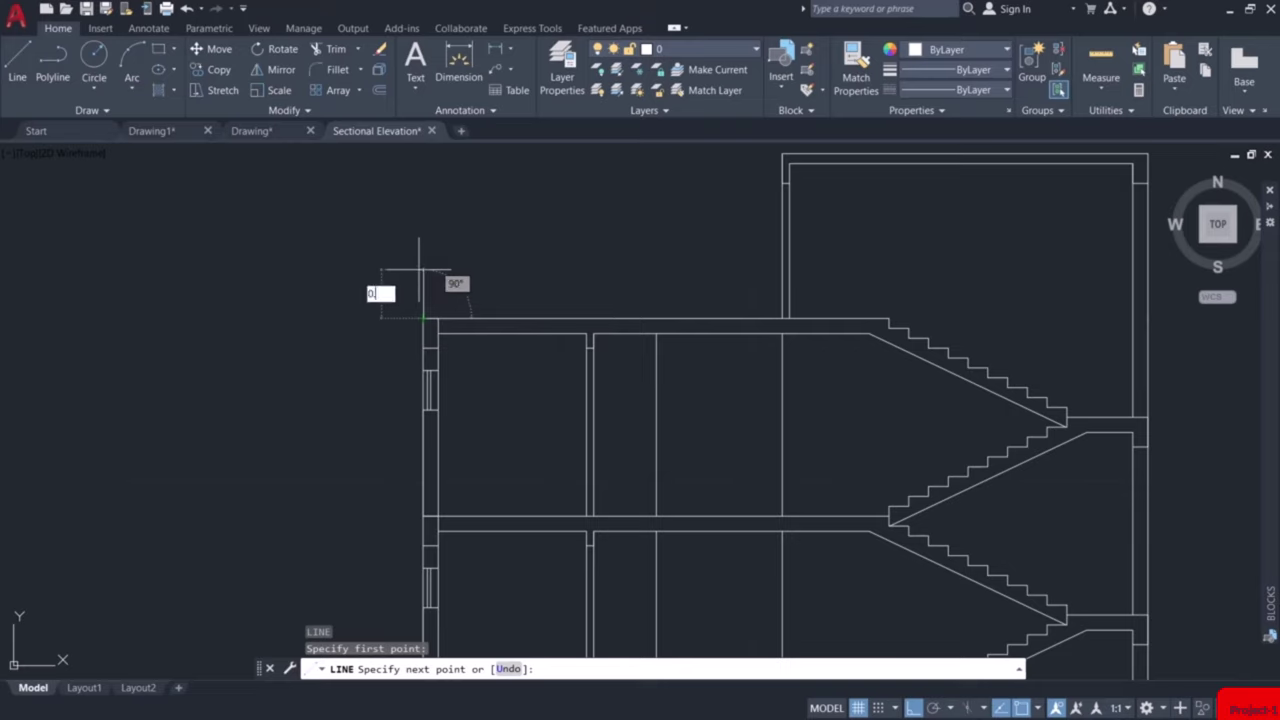
pyautogui.press('Return')
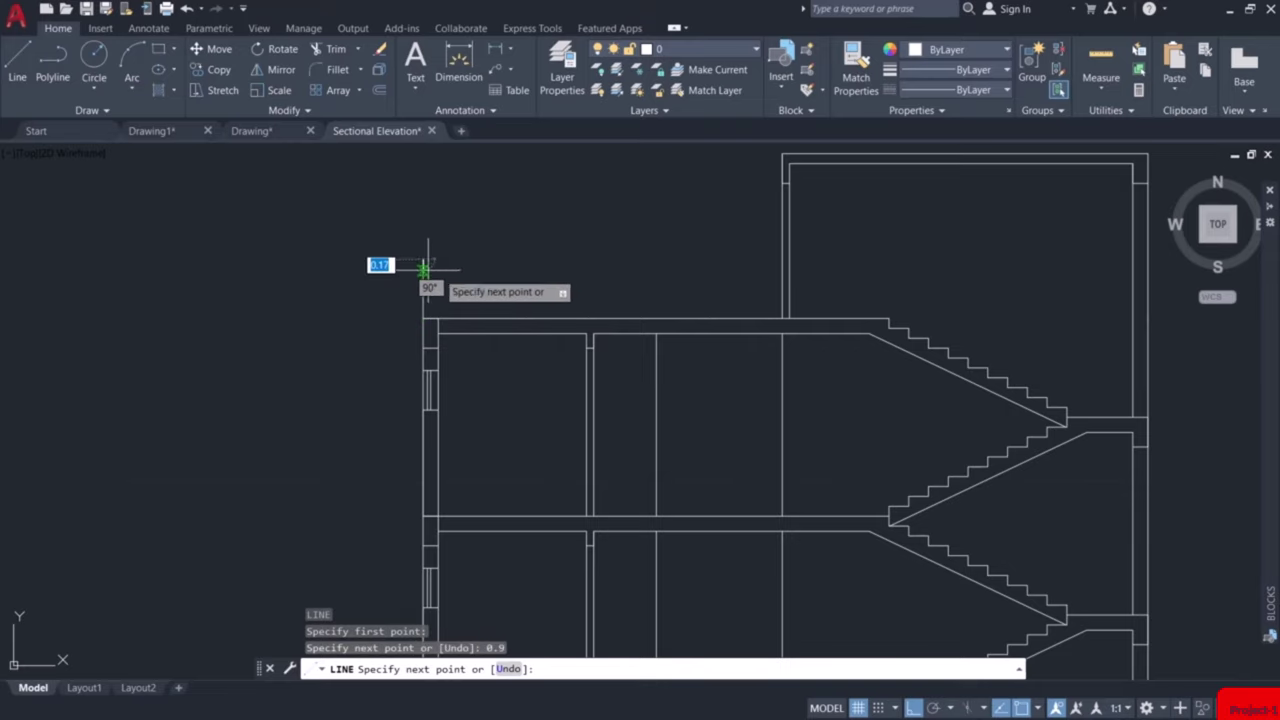
pyautogui.click(783, 260)
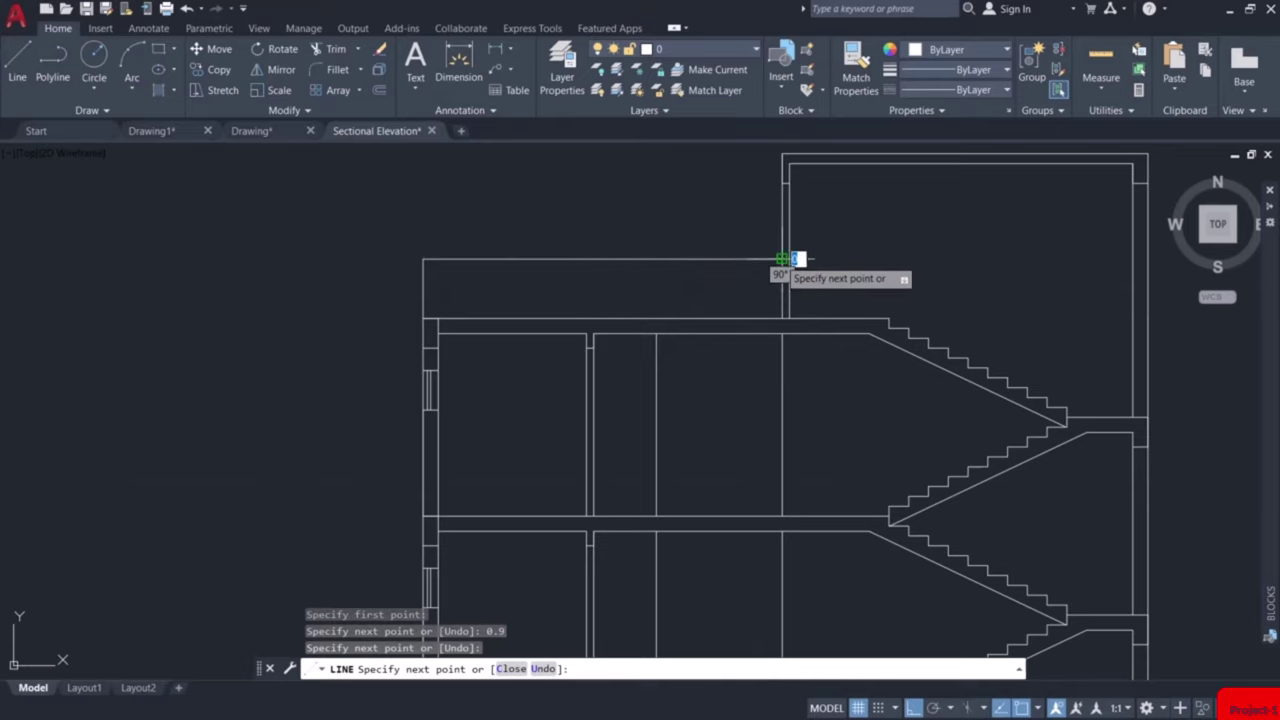
pyautogui.press('Escape')
pyautogui.scroll(-2, 920, 386)
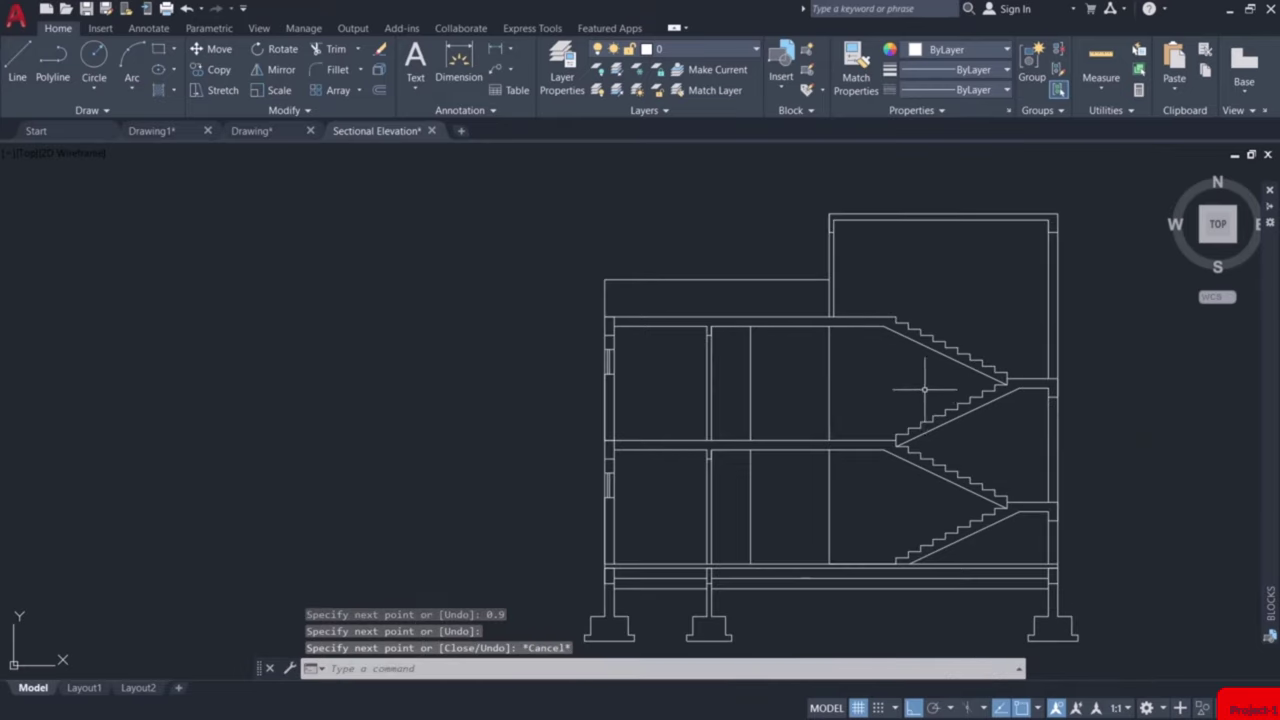
pyautogui.moveTo(920, 386); pyautogui.dragTo(825, 358, button='middle')
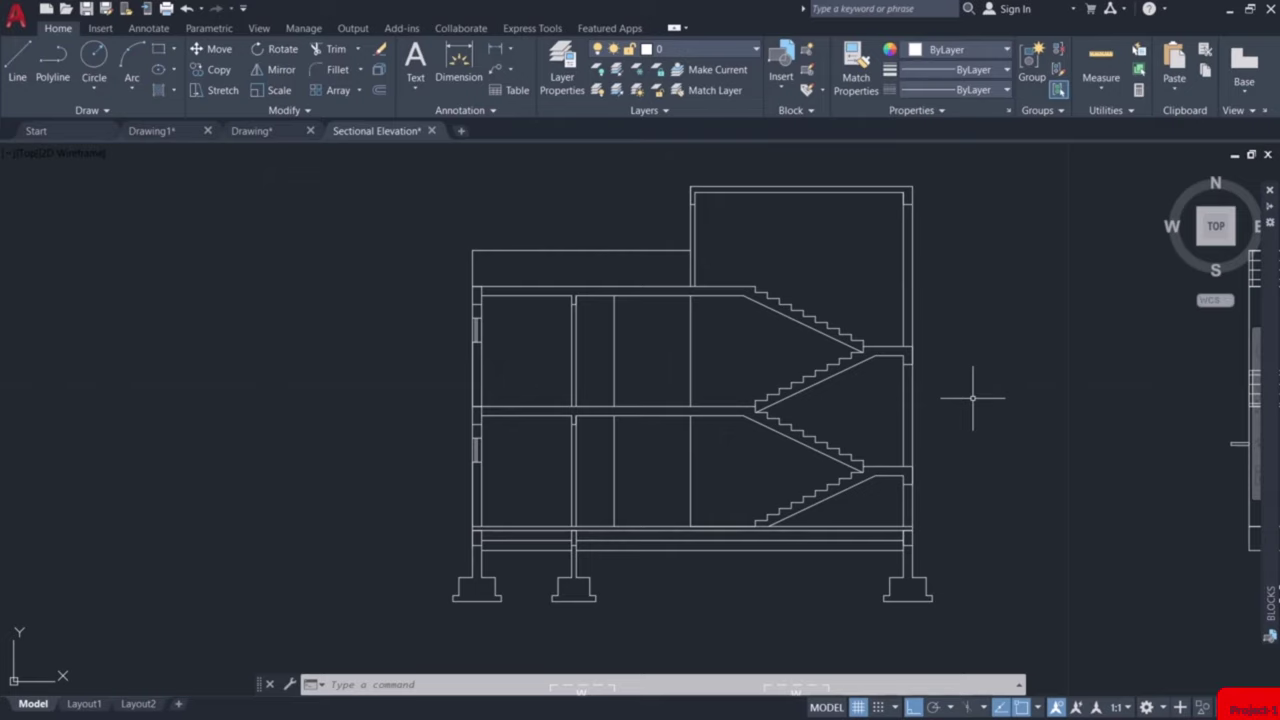
# Start a hatch with the AR-CONC pattern and fill the three footings, including their columns up to the plinth beams.
pyautogui.scroll(4, 552, 604)
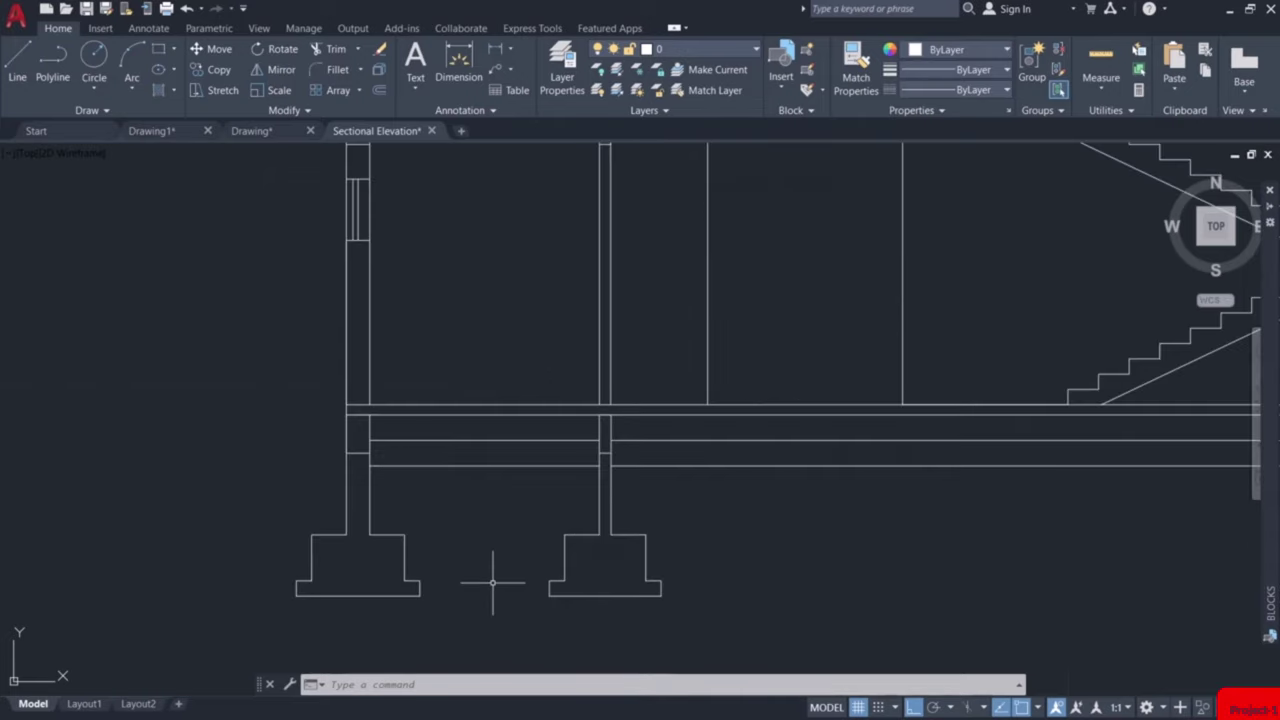
pyautogui.moveTo(492, 582)
pyautogui.mouseDown(button='middle')
pyautogui.moveTo(577, 534)
pyautogui.moveTo(605, 500)
pyautogui.mouseUp(button='middle')
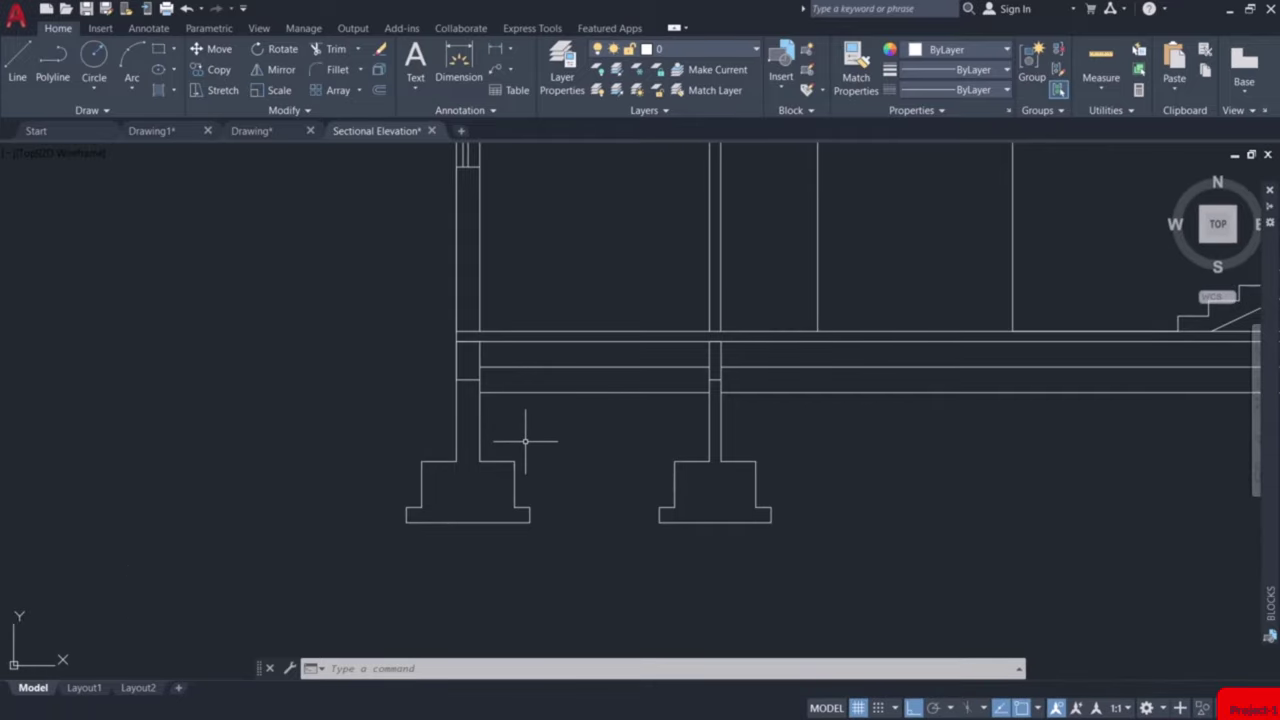
pyautogui.write('H')
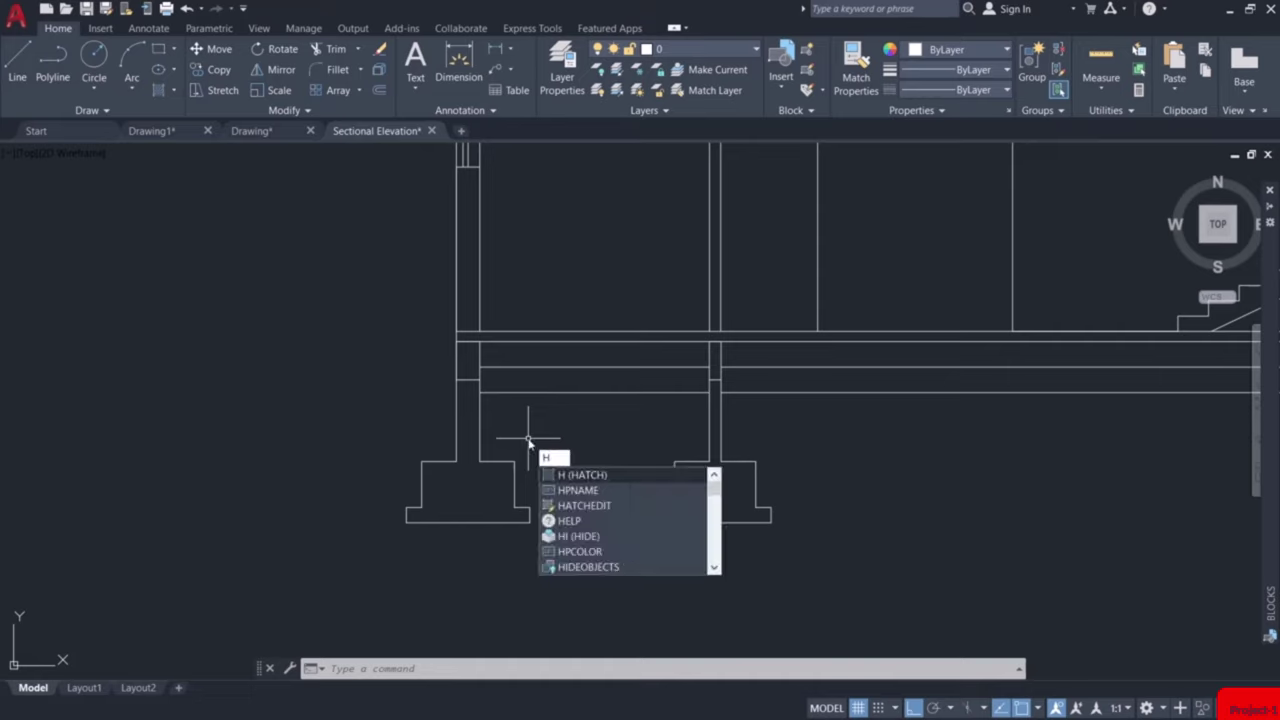
pyautogui.press('Return')
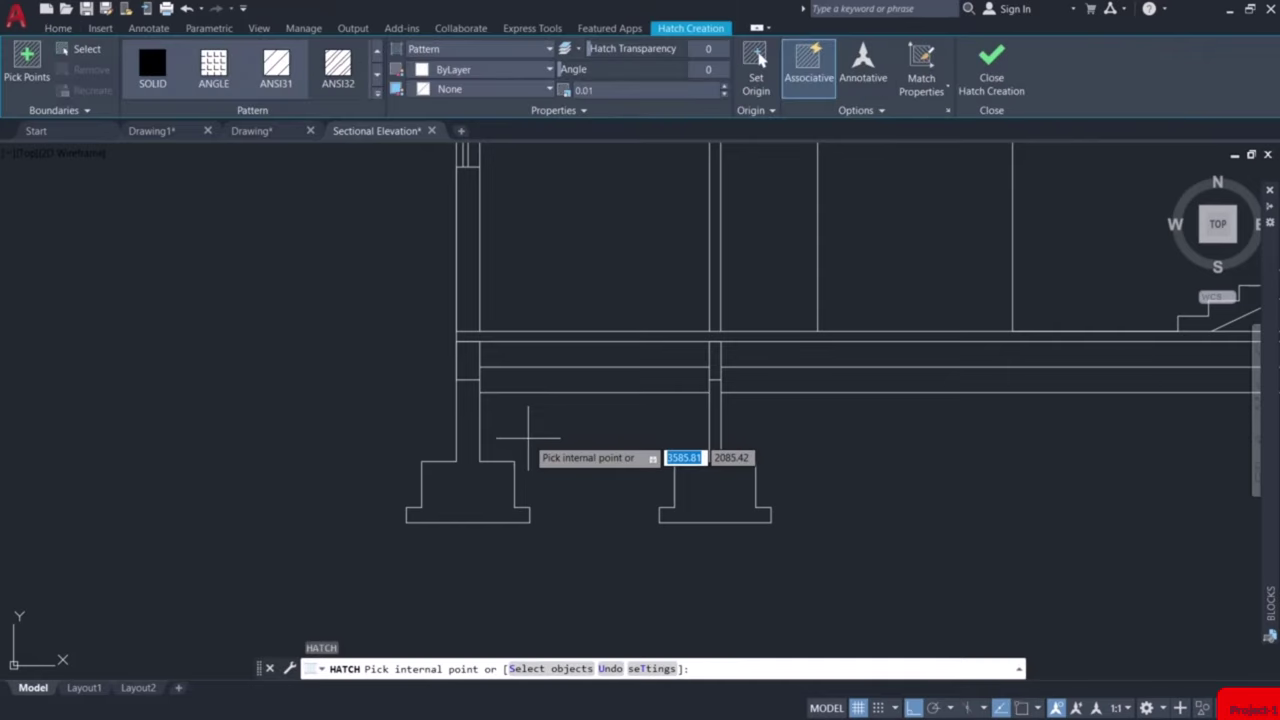
pyautogui.click(377, 93)
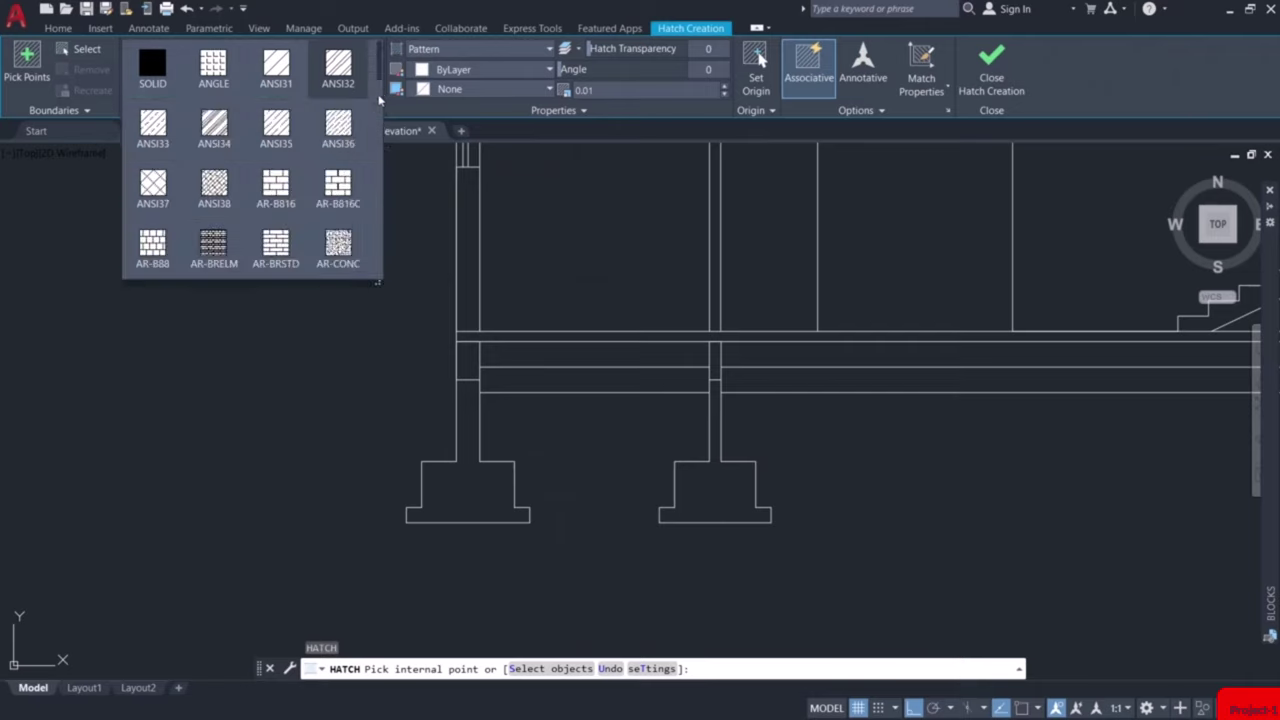
pyautogui.click(341, 258)
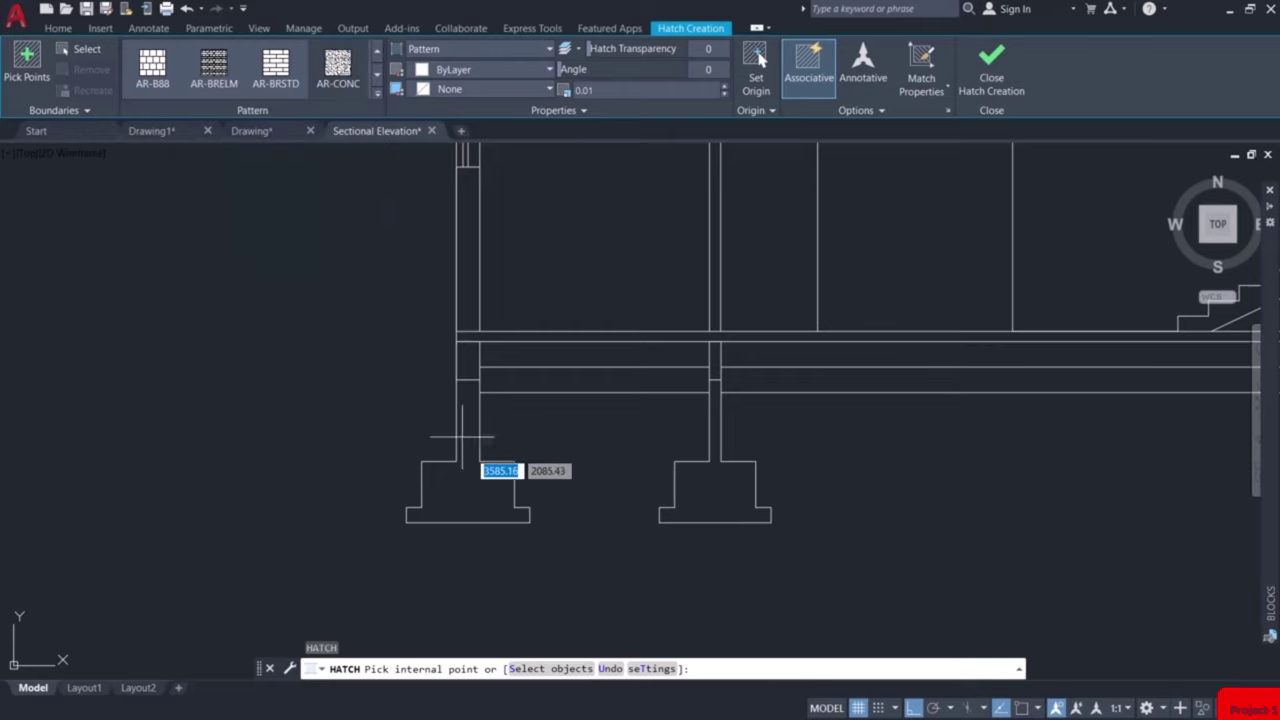
pyautogui.click(484, 490)
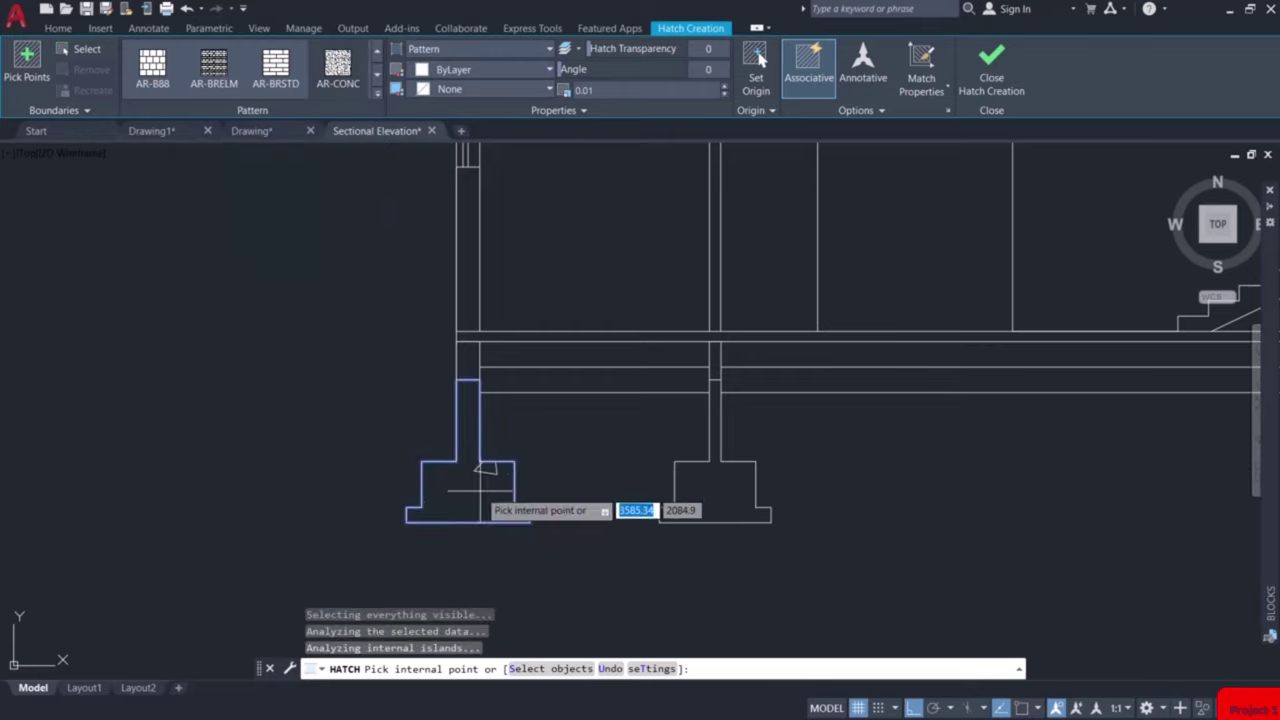
pyautogui.click(722, 493)
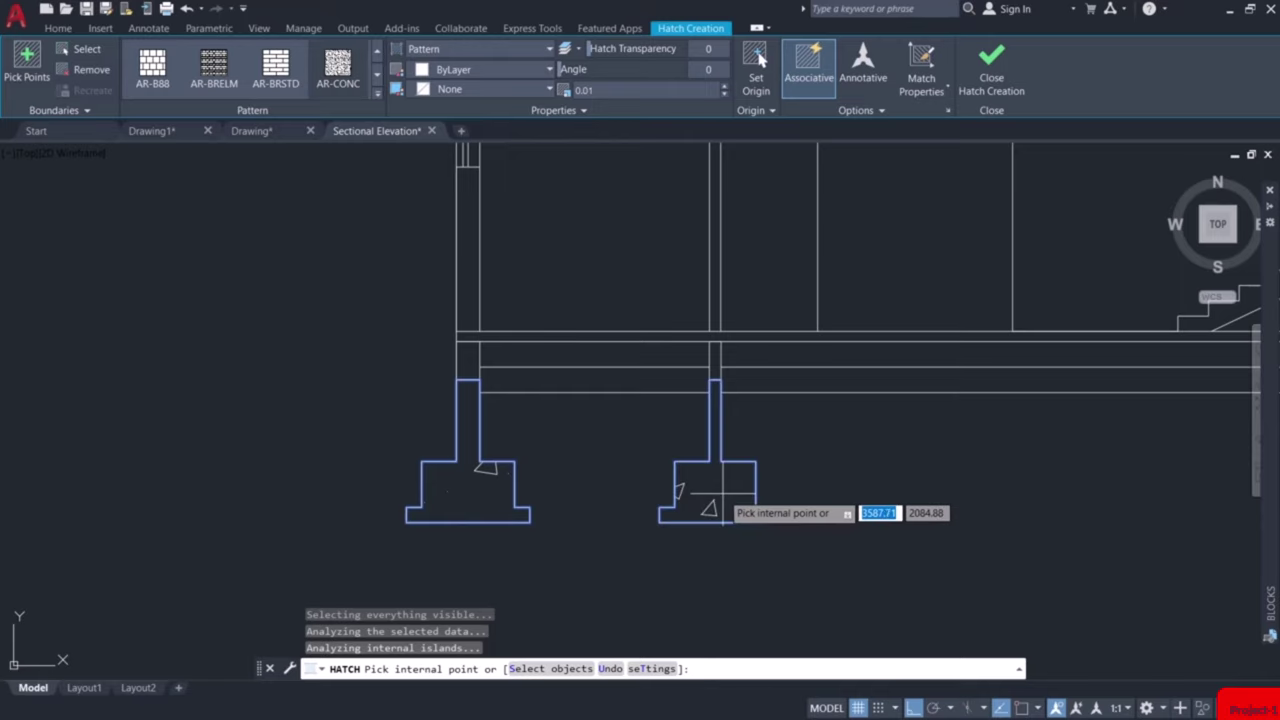
pyautogui.moveTo(838, 478); pyautogui.dragTo(397, 478, button='middle')
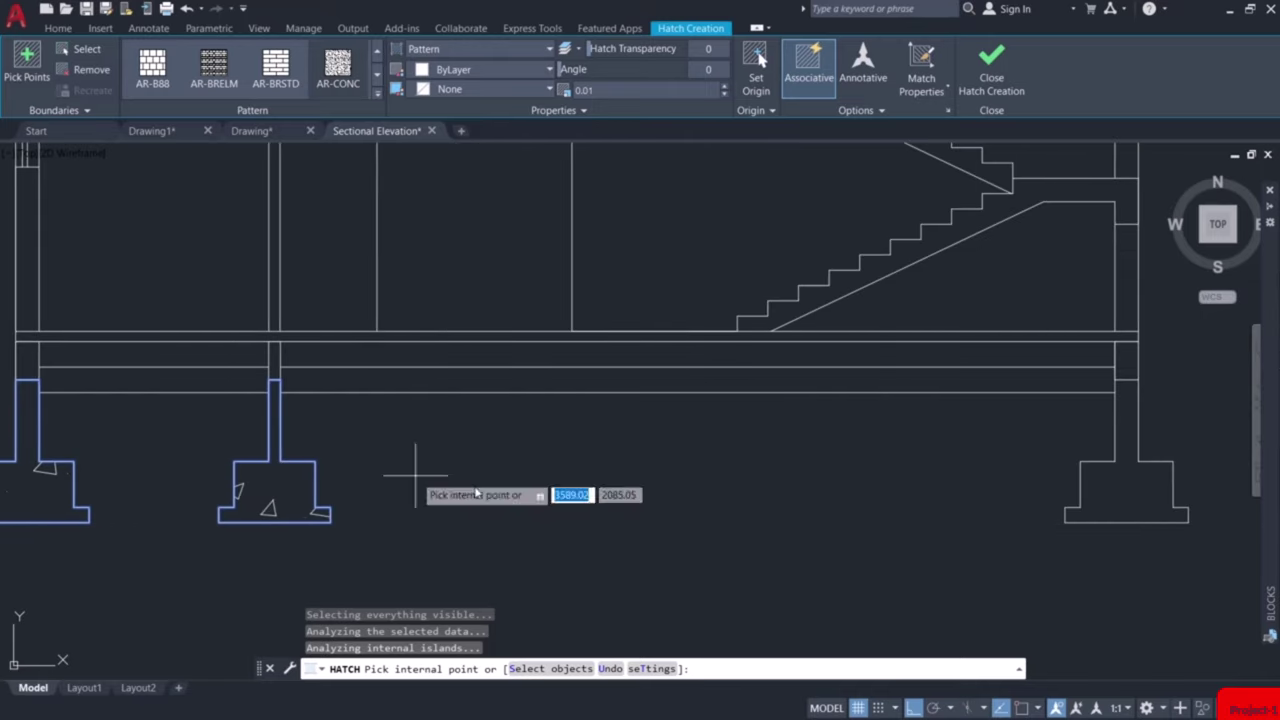
pyautogui.click(1122, 492)
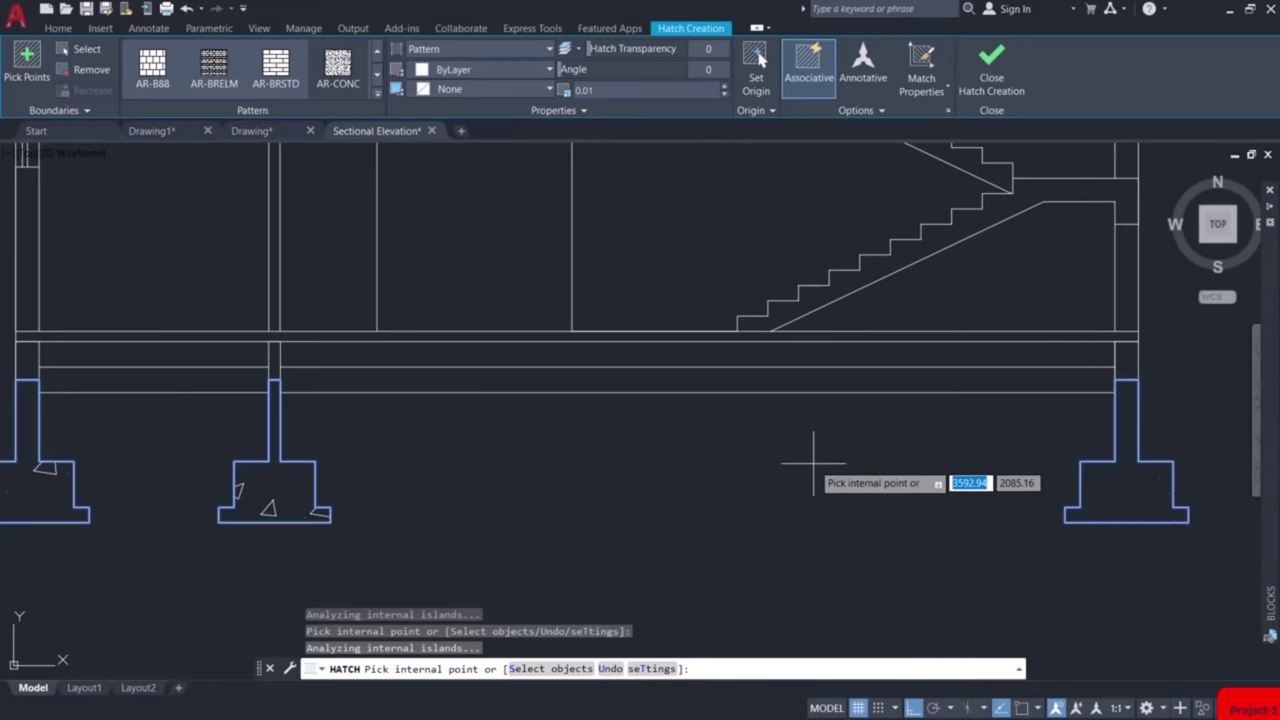
# Add the first-floor and main roof slabs, with their beams and descending stair flights, to the AR-CONC hatch.
pyautogui.moveTo(730, 230); pyautogui.dragTo(912, 452, button='middle')
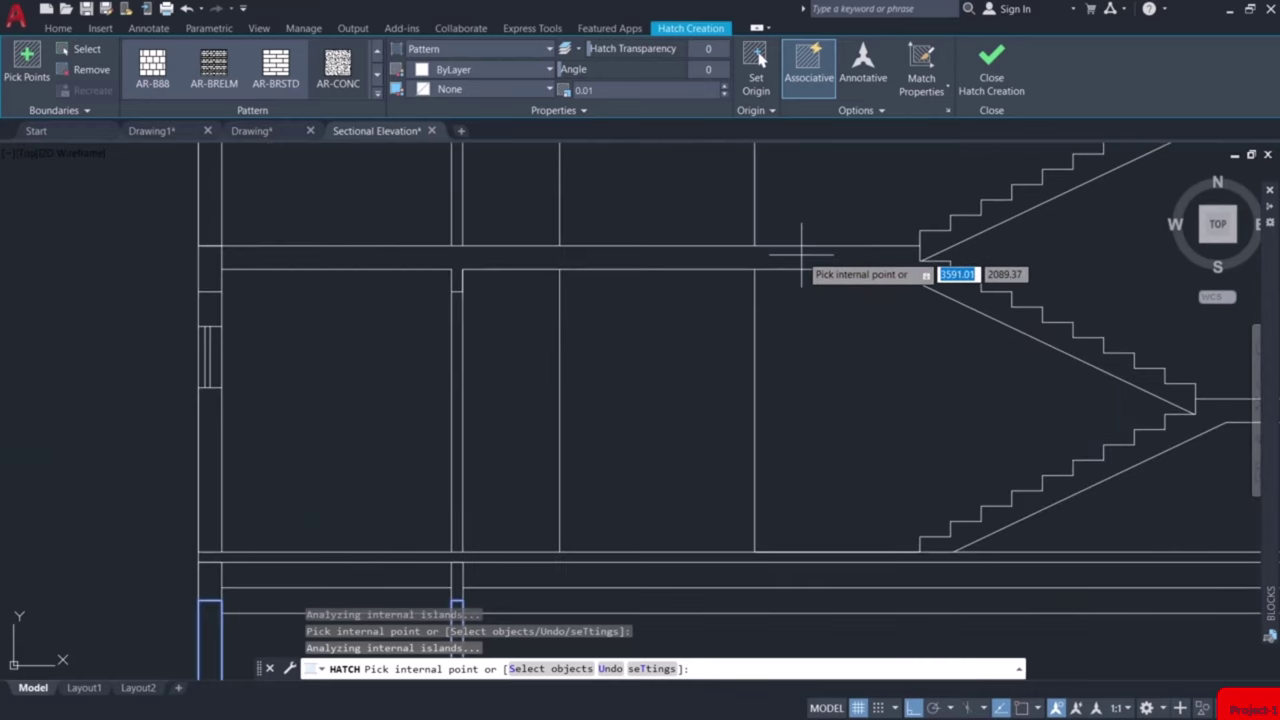
pyautogui.click(762, 256)
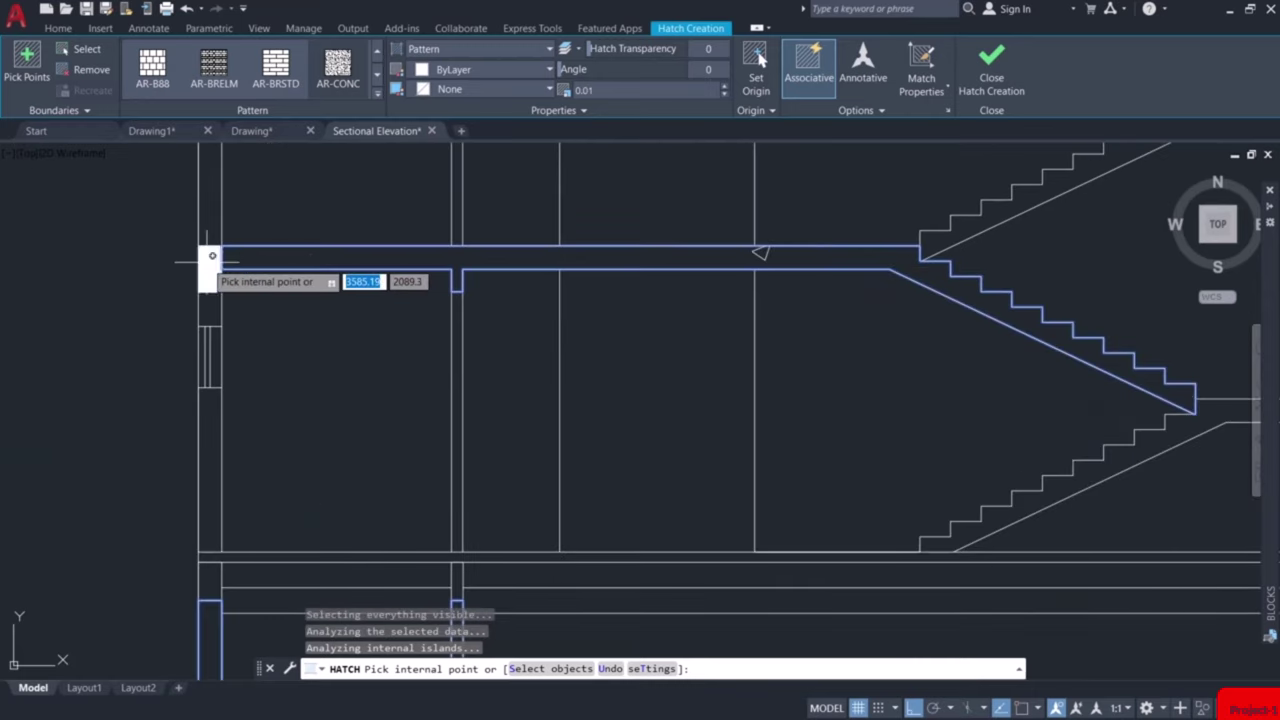
pyautogui.moveTo(666, 229); pyautogui.dragTo(610, 525, button='middle')
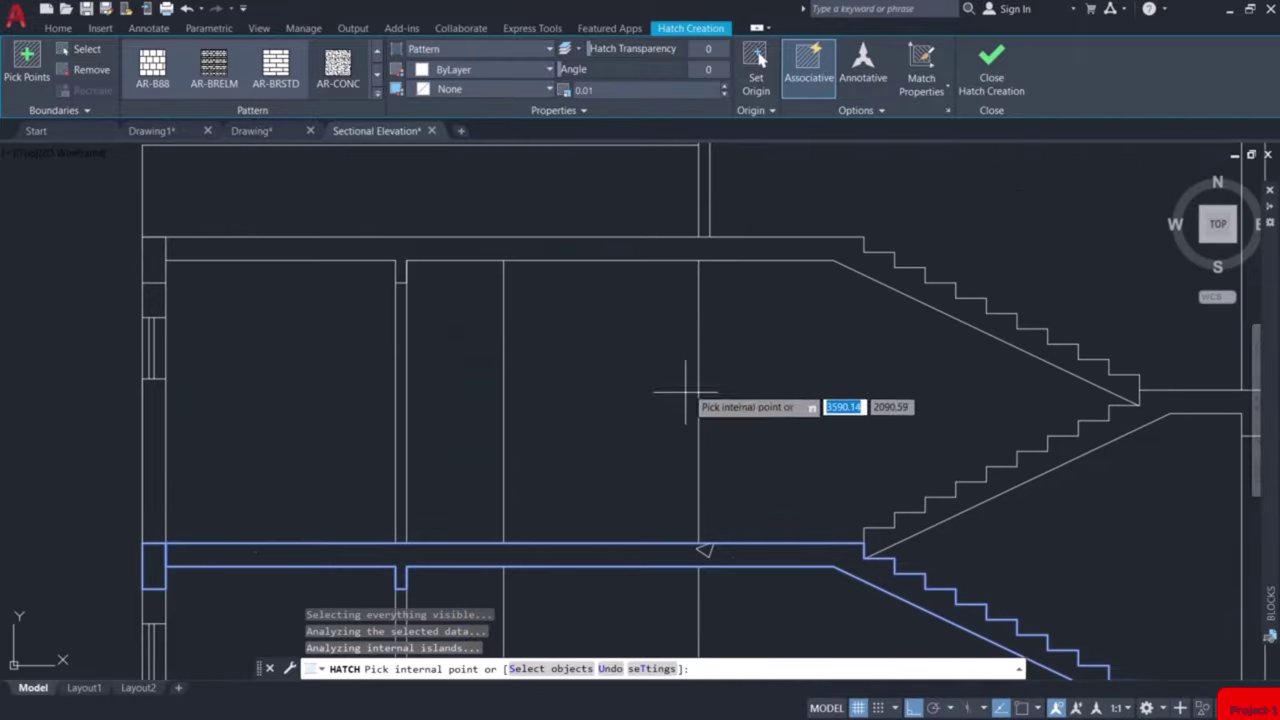
pyautogui.click(720, 247)
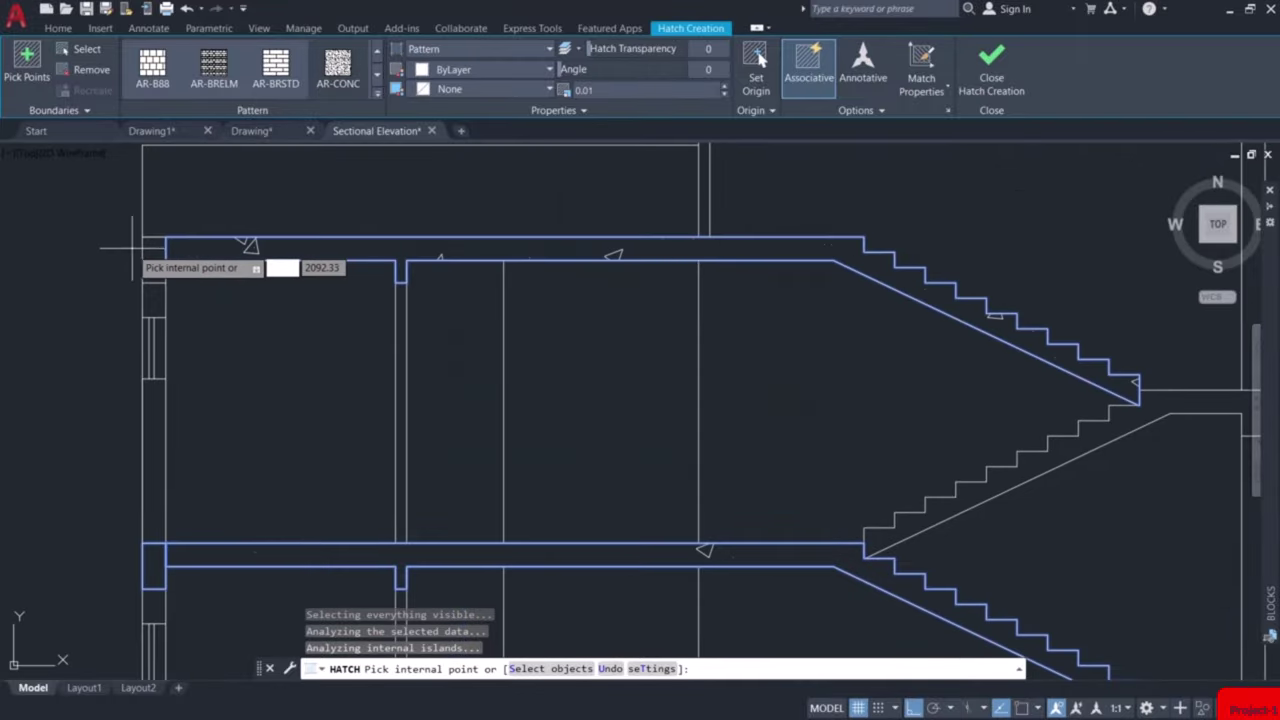
# Add the stair room's roof slab and its beams to the hatch, and reduce the hatch scale for a denser concrete pattern.
pyautogui.moveTo(788, 244)
pyautogui.mouseDown(button='middle')
pyautogui.moveTo(695, 244)
pyautogui.moveTo(460, 504)
pyautogui.mouseUp(button='middle')
pyautogui.scroll(-2, 568, 268)
pyautogui.moveTo(568, 268); pyautogui.dragTo(572, 388, button='middle')
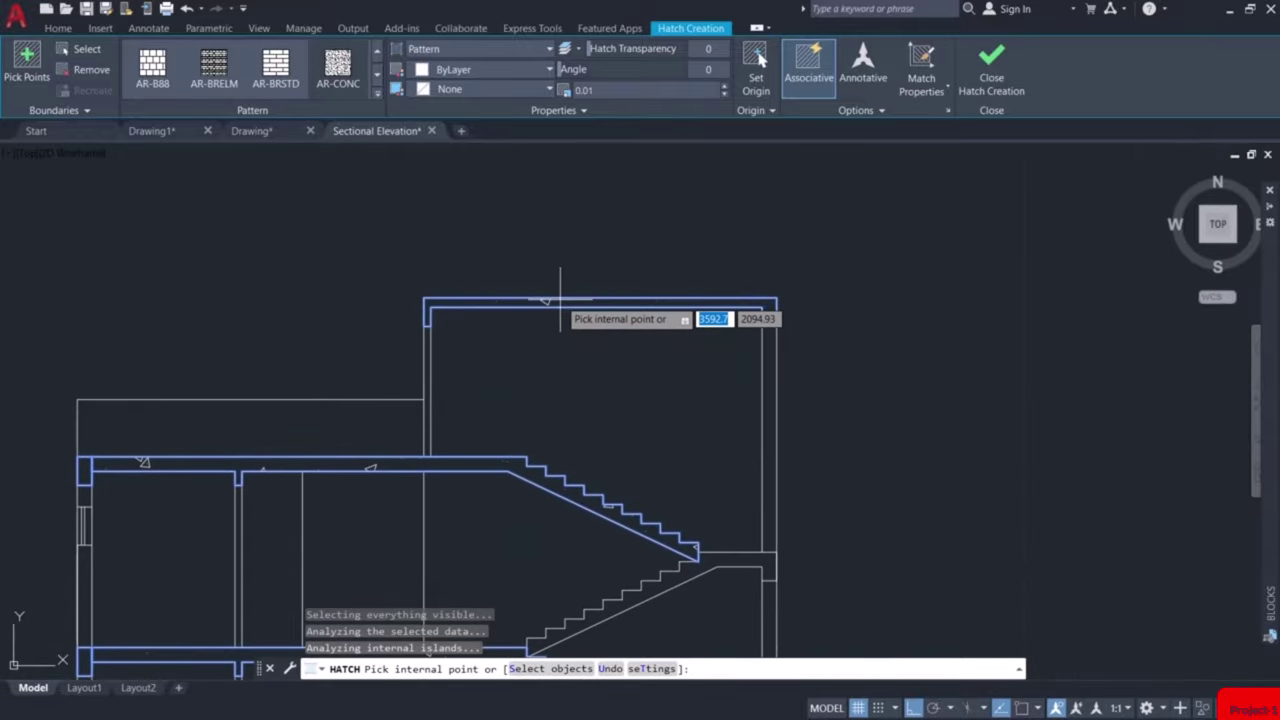
pyautogui.moveTo(686, 451); pyautogui.dragTo(683, 233, button='middle')
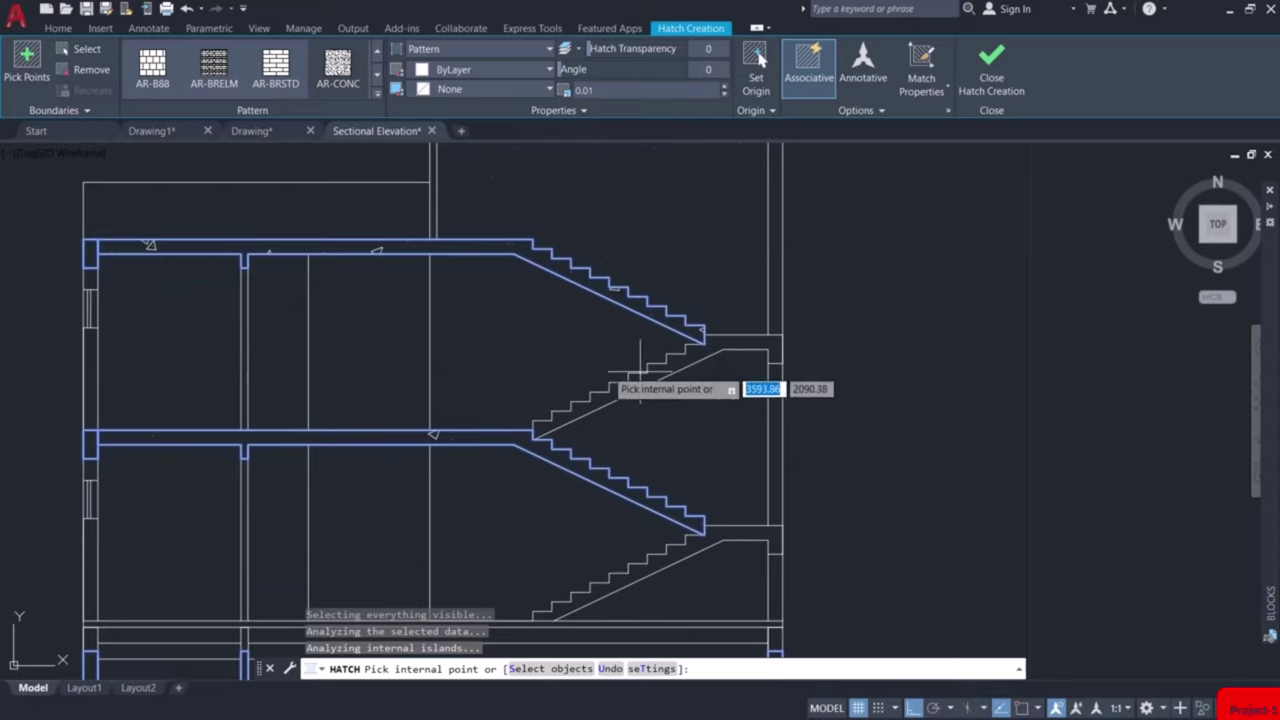
pyautogui.click(612, 89)
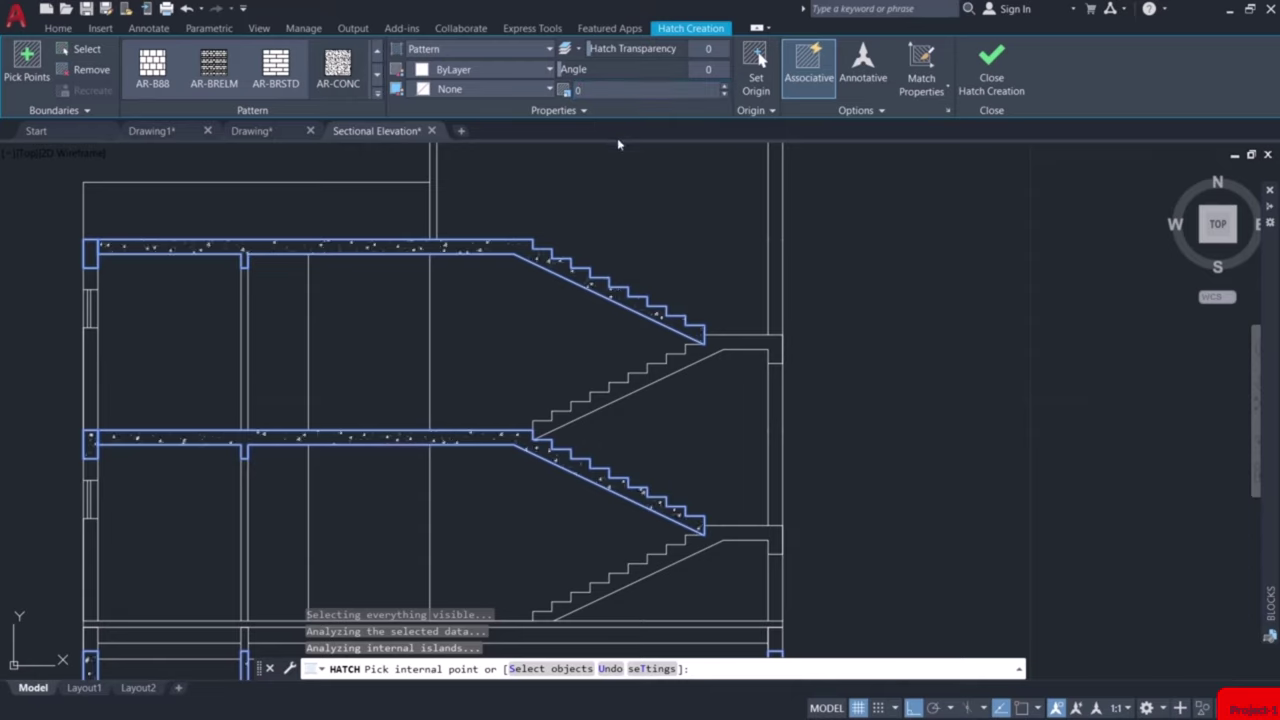
pyautogui.press('Escape')
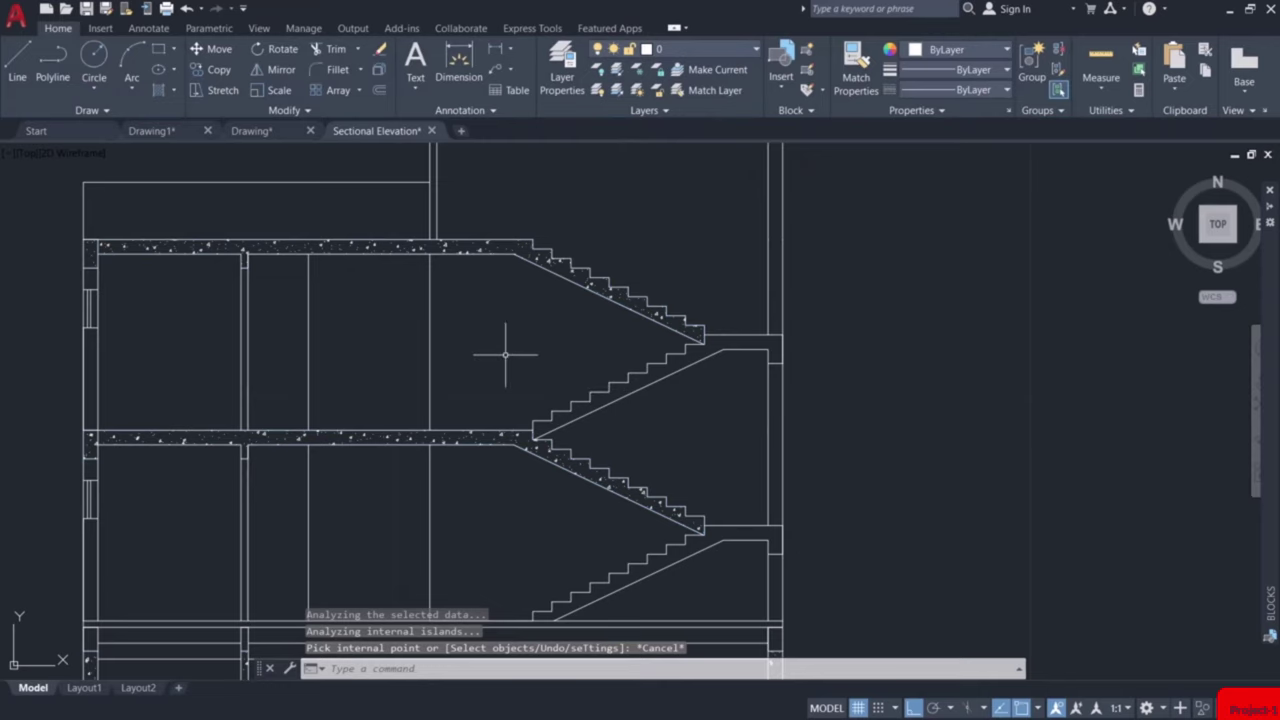
# Hatch both bays of the lower layer beneath the ground floor, between the footing columns, with the GRAVEL pattern.
pyautogui.moveTo(505, 355)
pyautogui.mouseDown(button='middle')
pyautogui.moveTo(657, 209)
pyautogui.moveTo(734, 189)
pyautogui.mouseUp(button='middle')
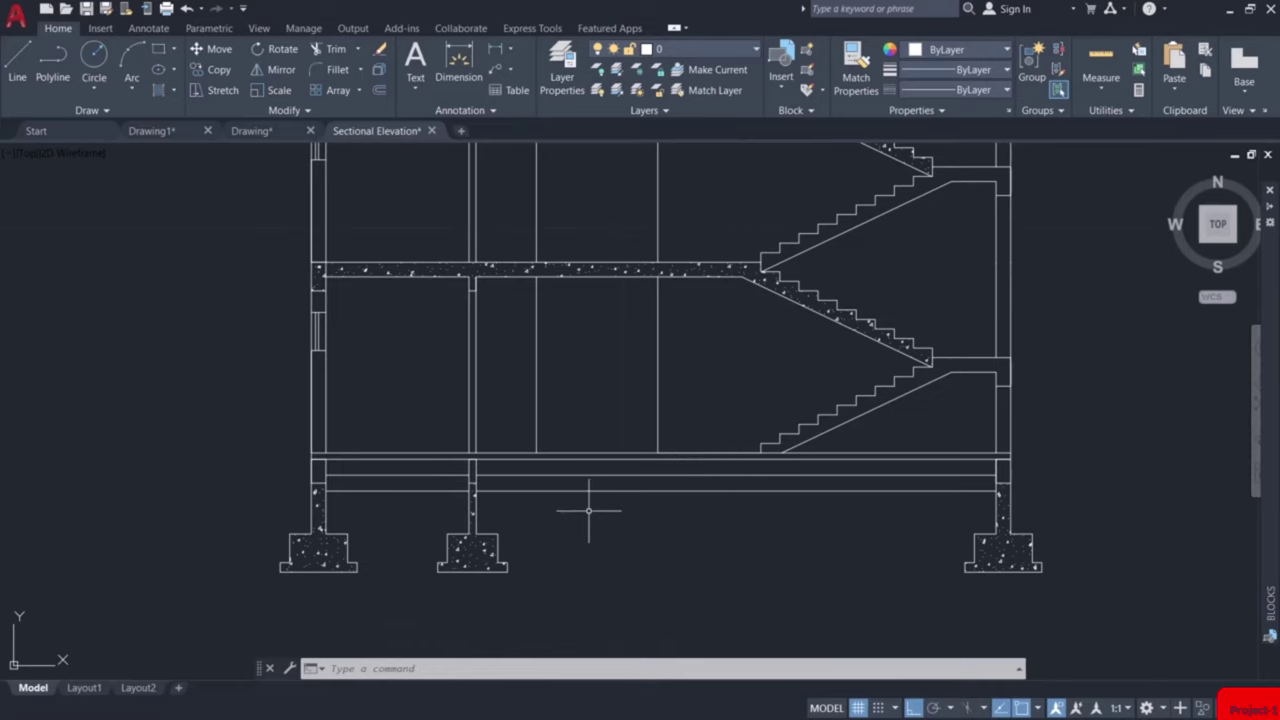
pyautogui.scroll(2, 588, 511)
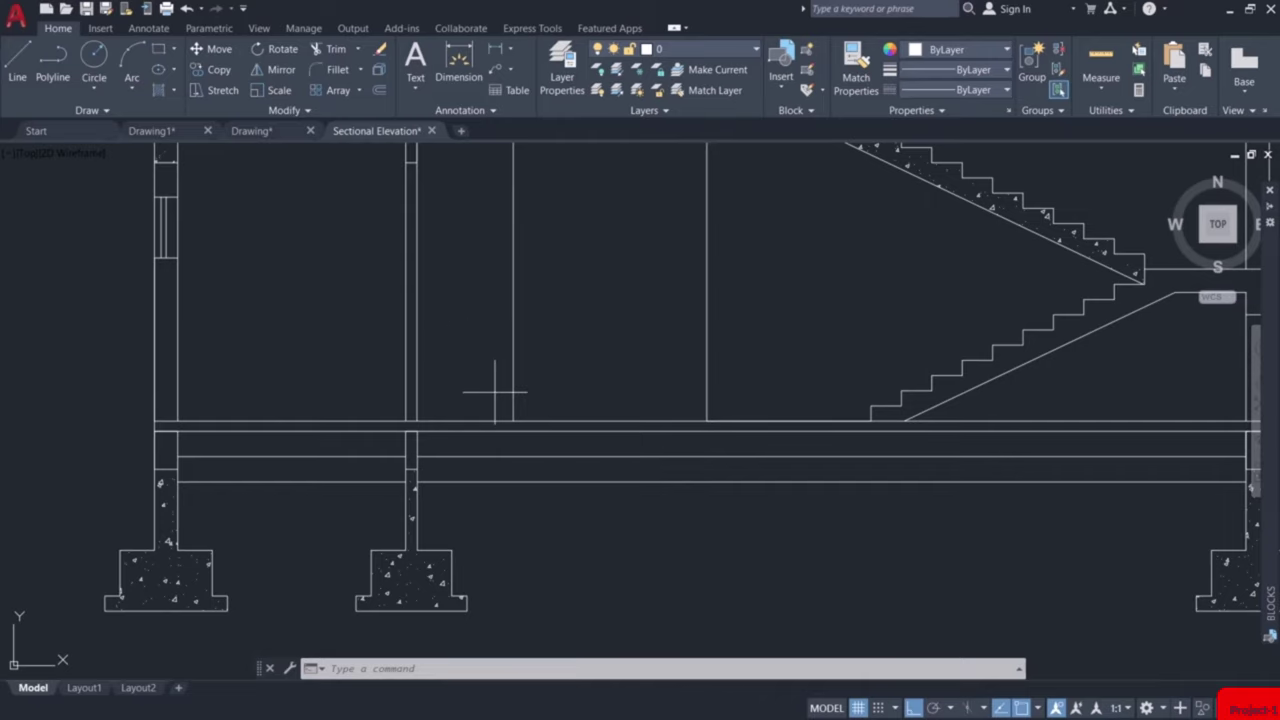
pyautogui.write('h')
pyautogui.press('Return')
pyautogui.click(378, 96)
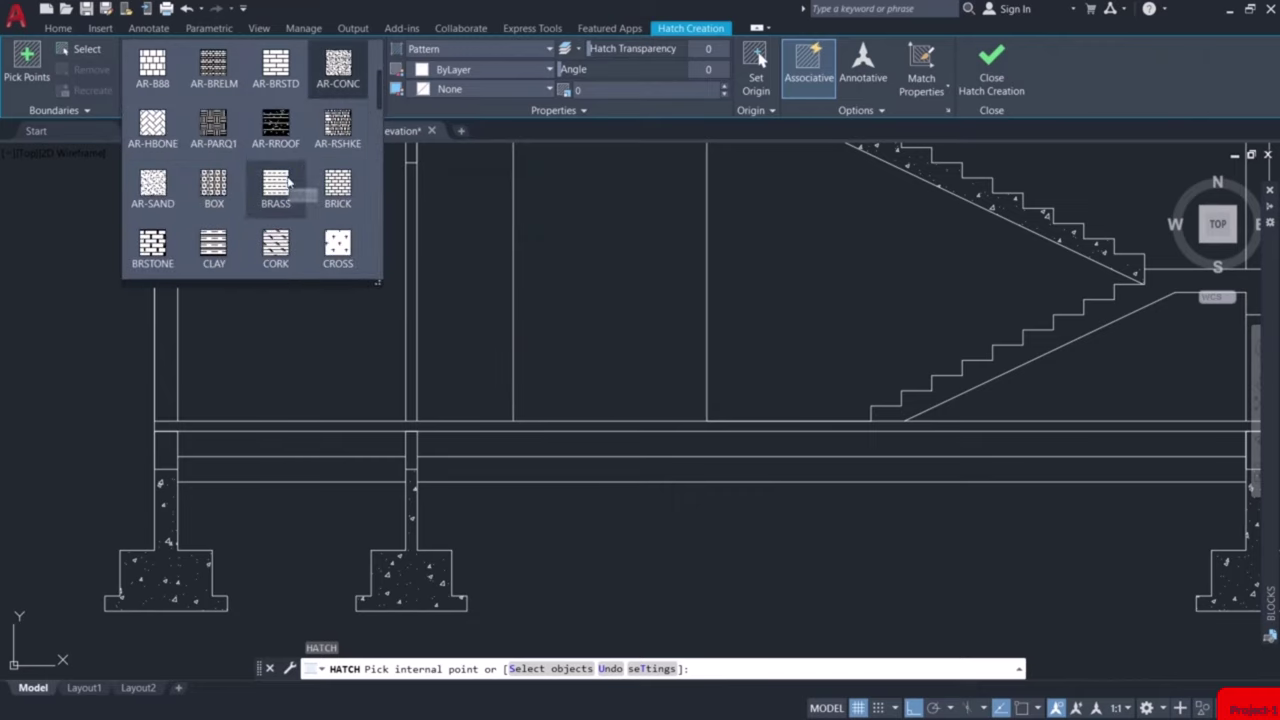
pyautogui.scroll(-4, 288, 180)
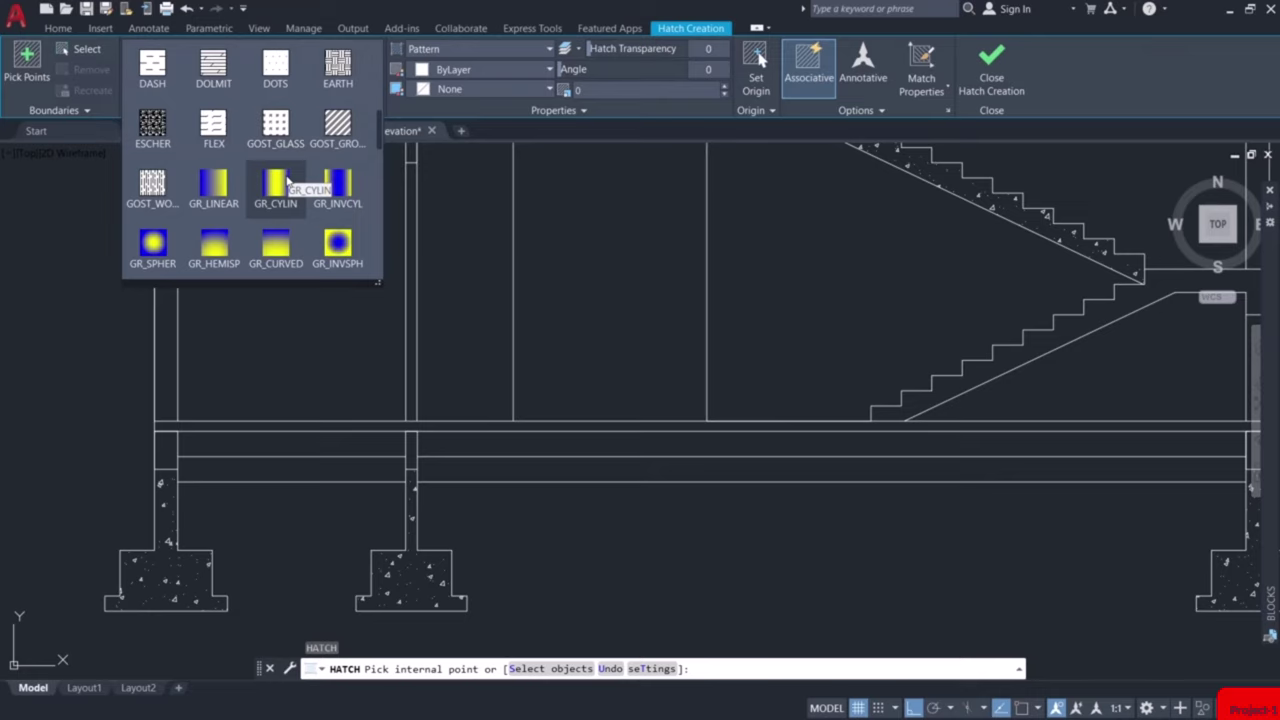
pyautogui.scroll(-1, 288, 180)
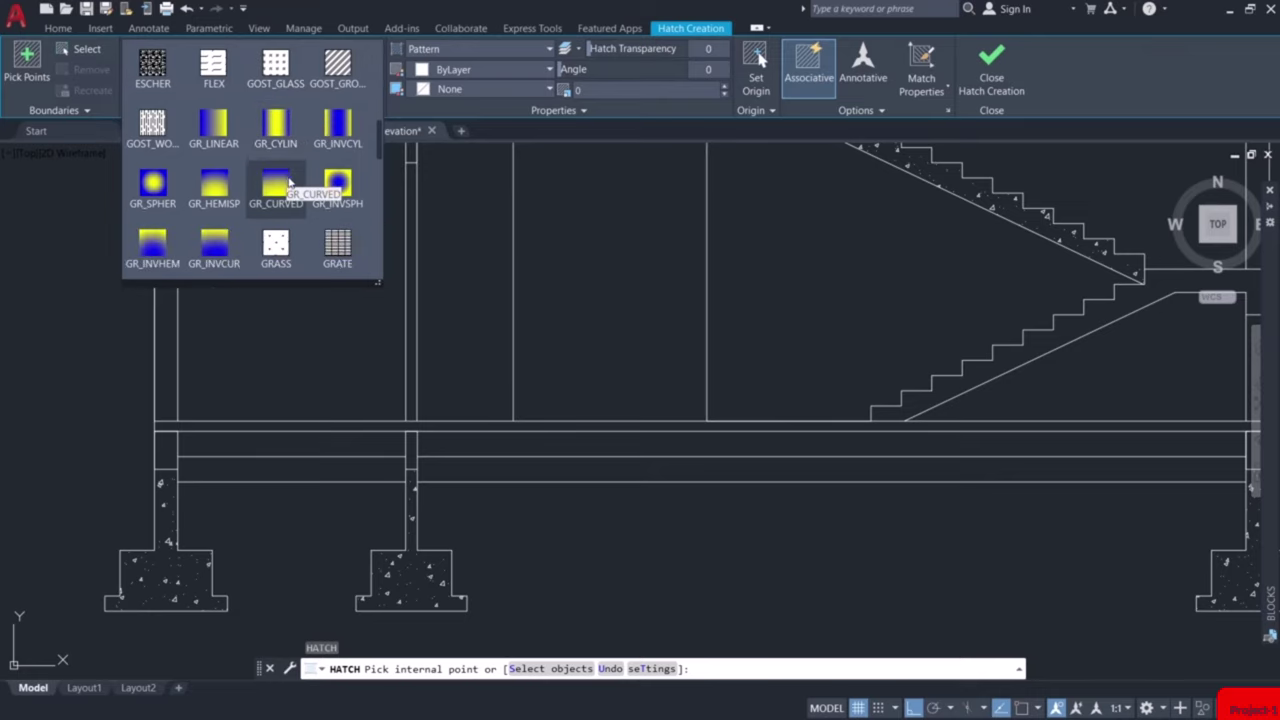
pyautogui.scroll(-1, 290, 185)
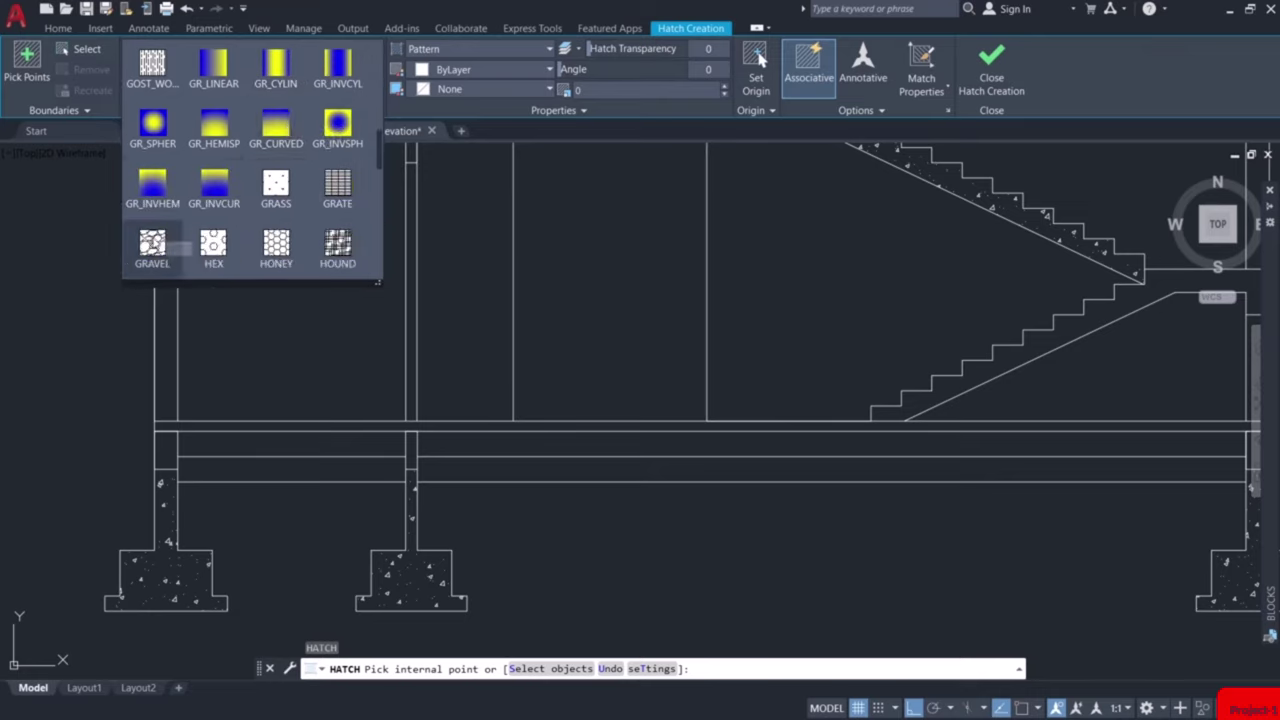
pyautogui.click(153, 243)
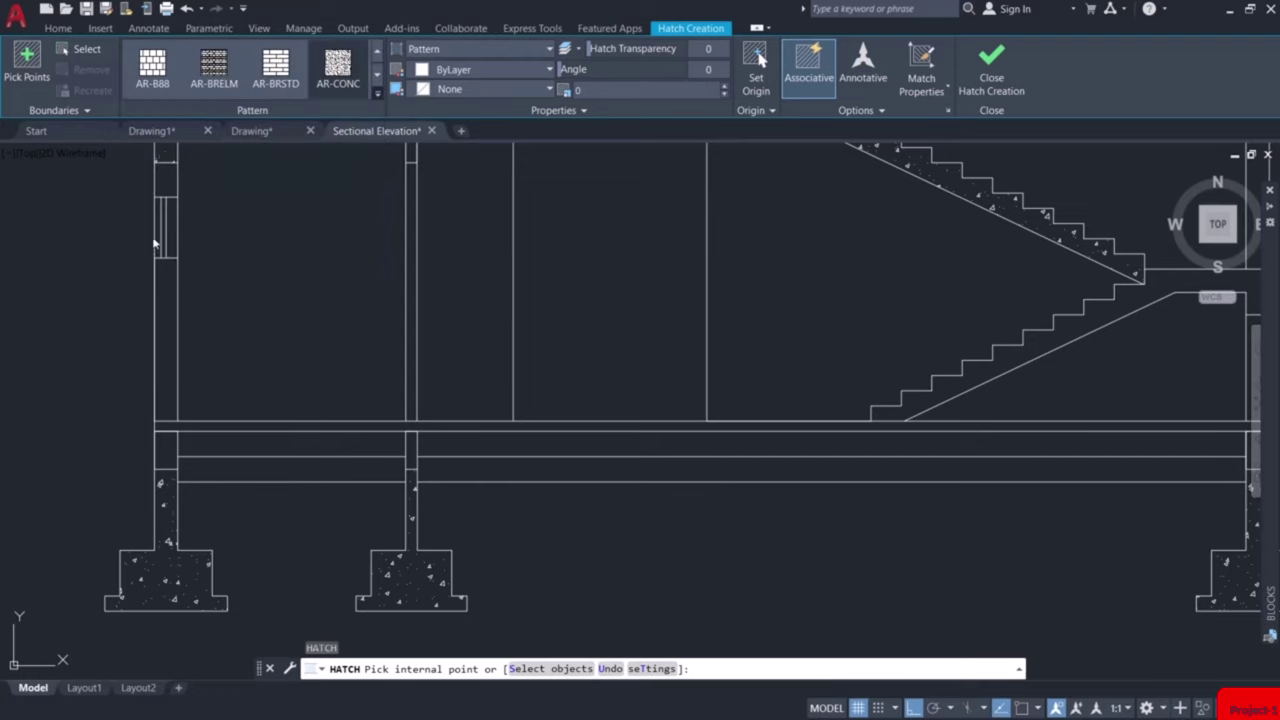
pyautogui.click(560, 465)
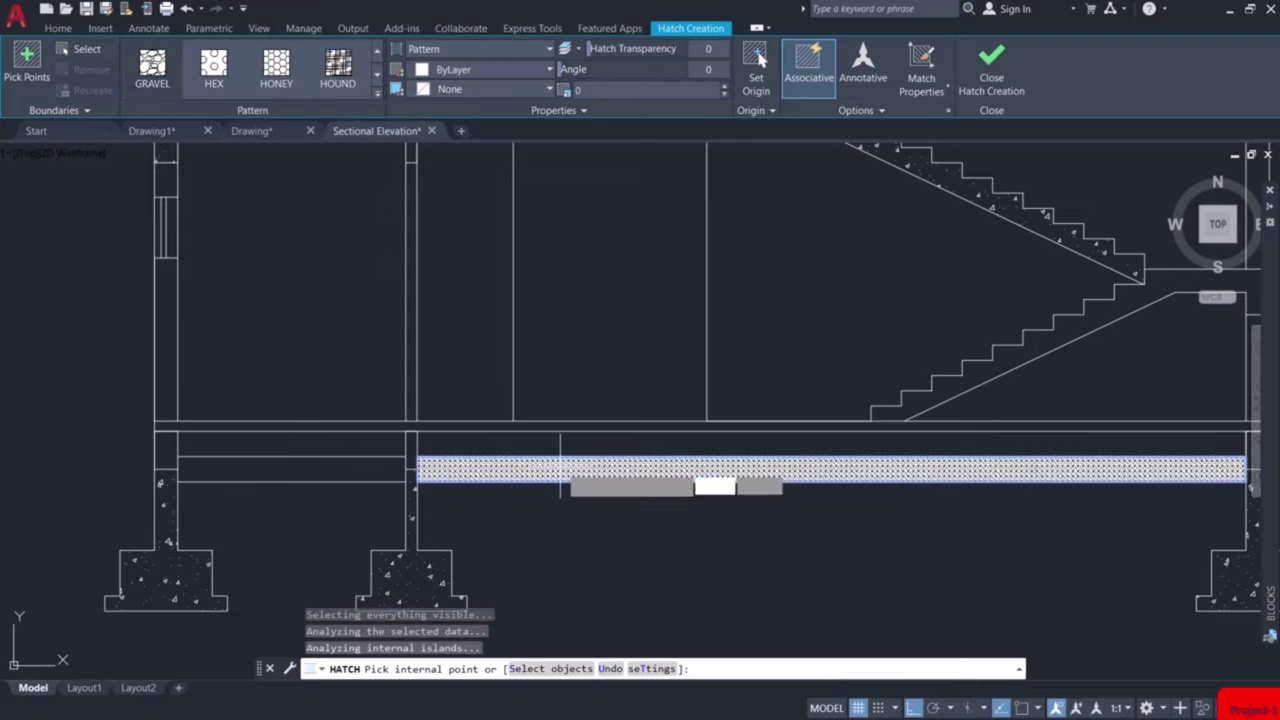
pyautogui.click(326, 468)
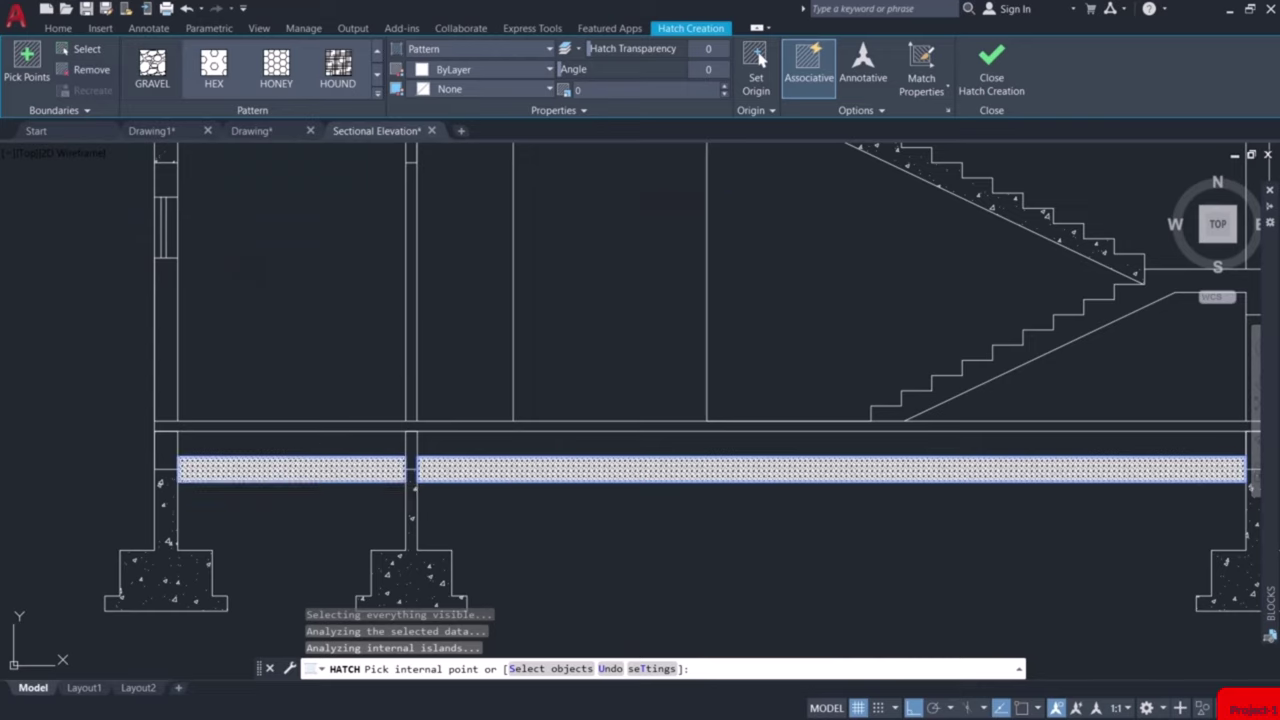
pyautogui.press('Escape')
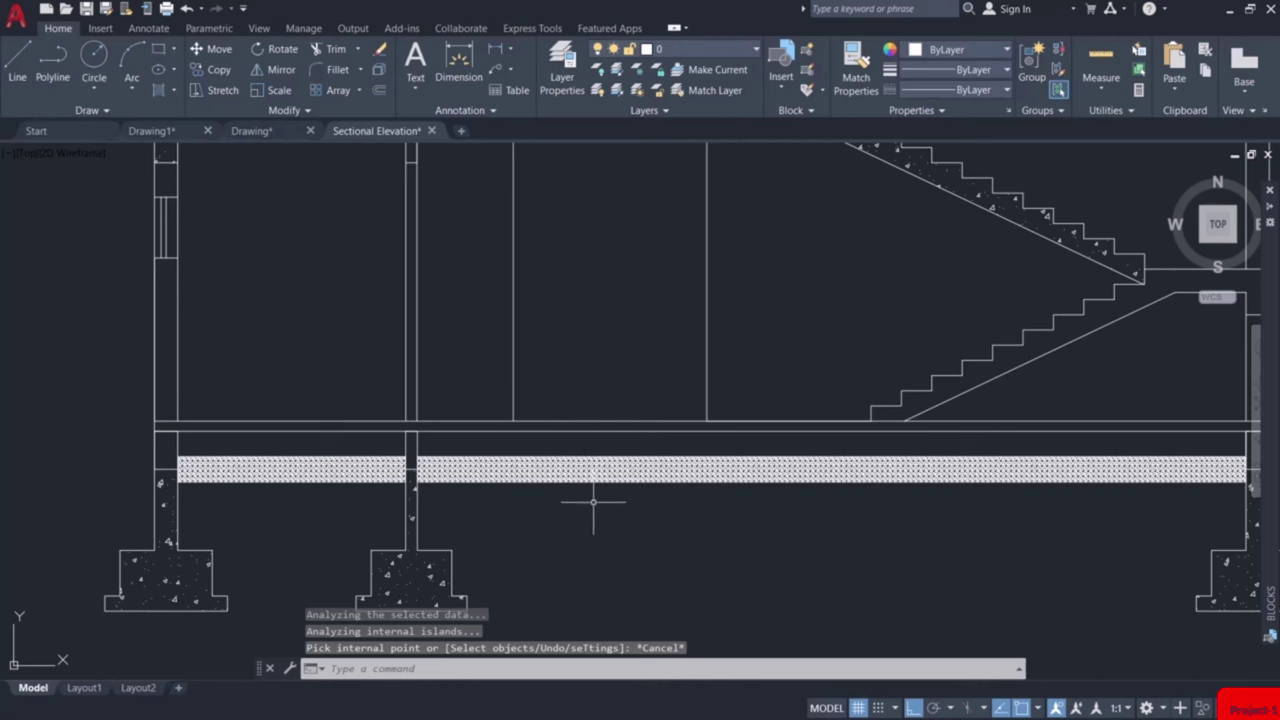
# Start a GRAVEL hatch and fill both bays of the layer directly below the ground-floor slab.
pyautogui.scroll(5, 594, 500)
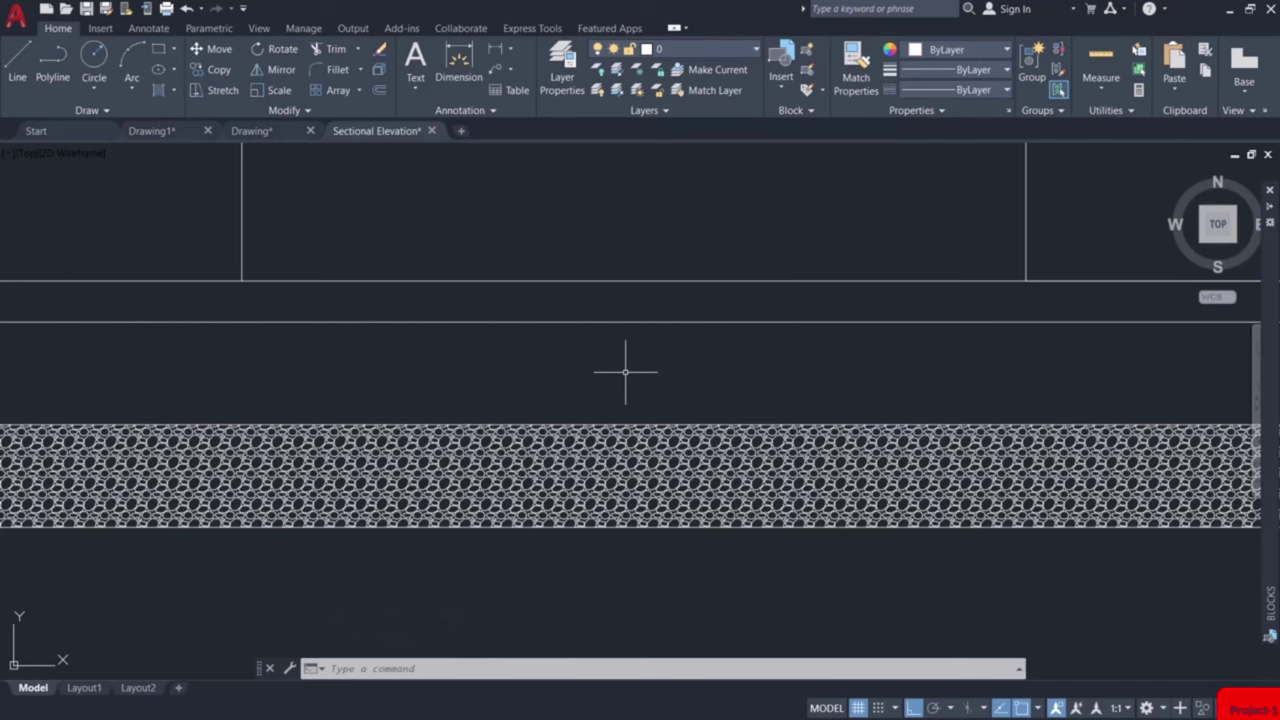
pyautogui.scroll(-4, 623, 367)
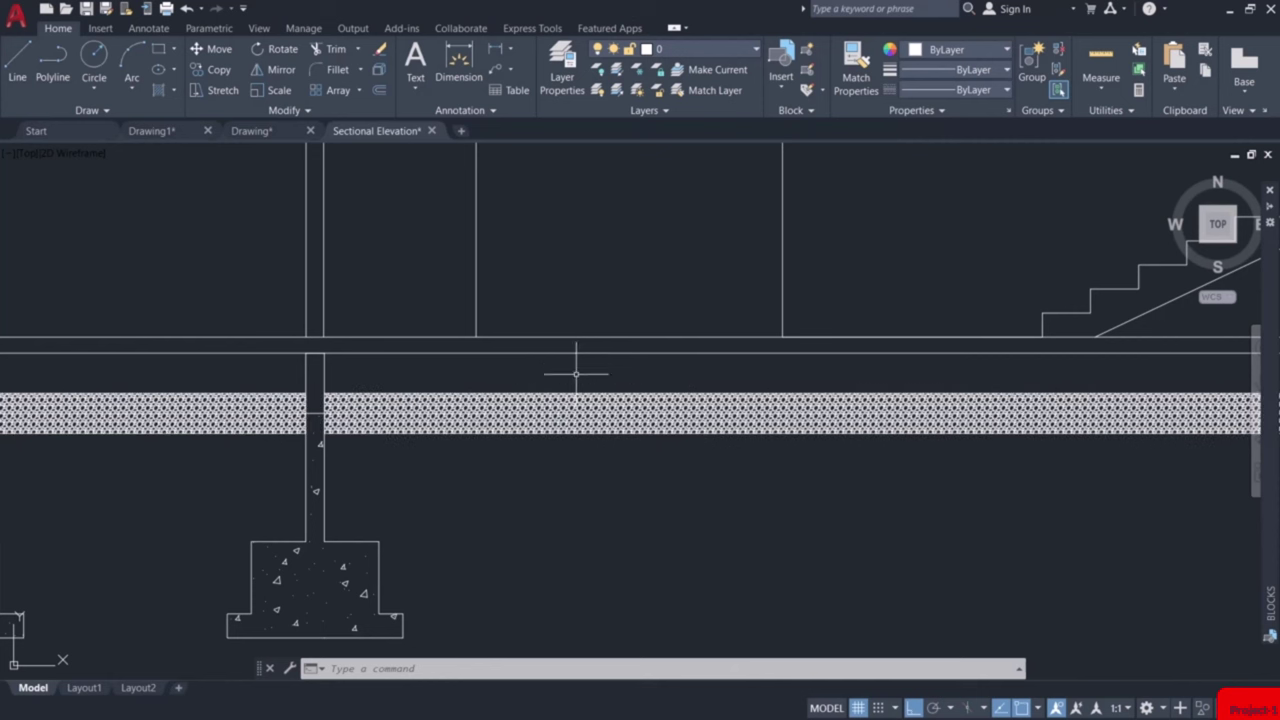
pyautogui.write('h')
pyautogui.press('Return')
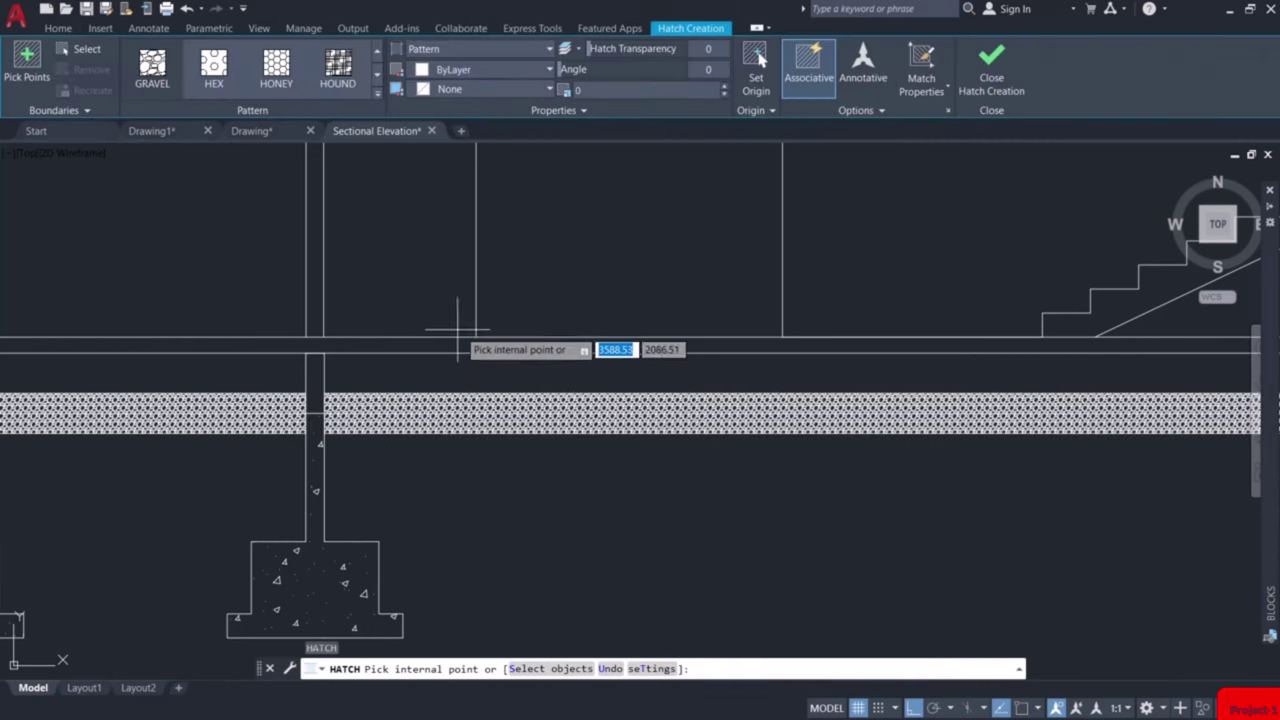
pyautogui.click(501, 376)
pyautogui.click(241, 368)
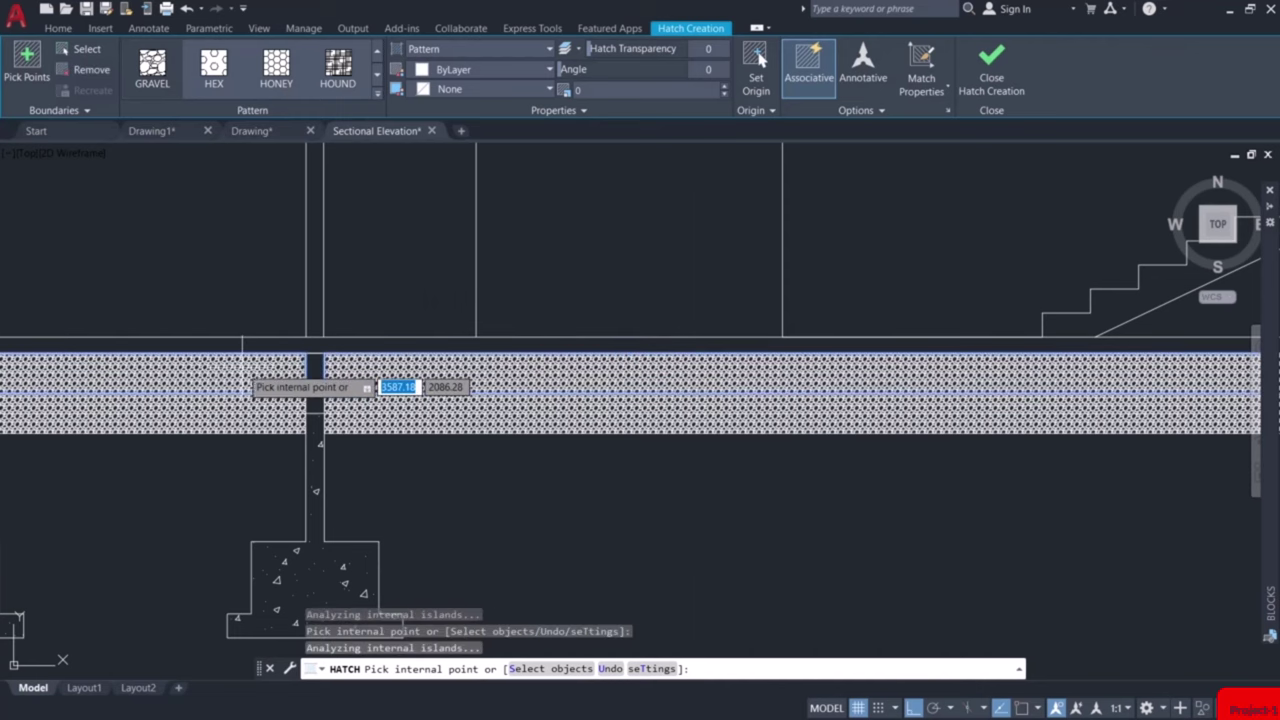
pyautogui.scroll(-5, 241, 368)
pyautogui.scroll(5, 505, 382)
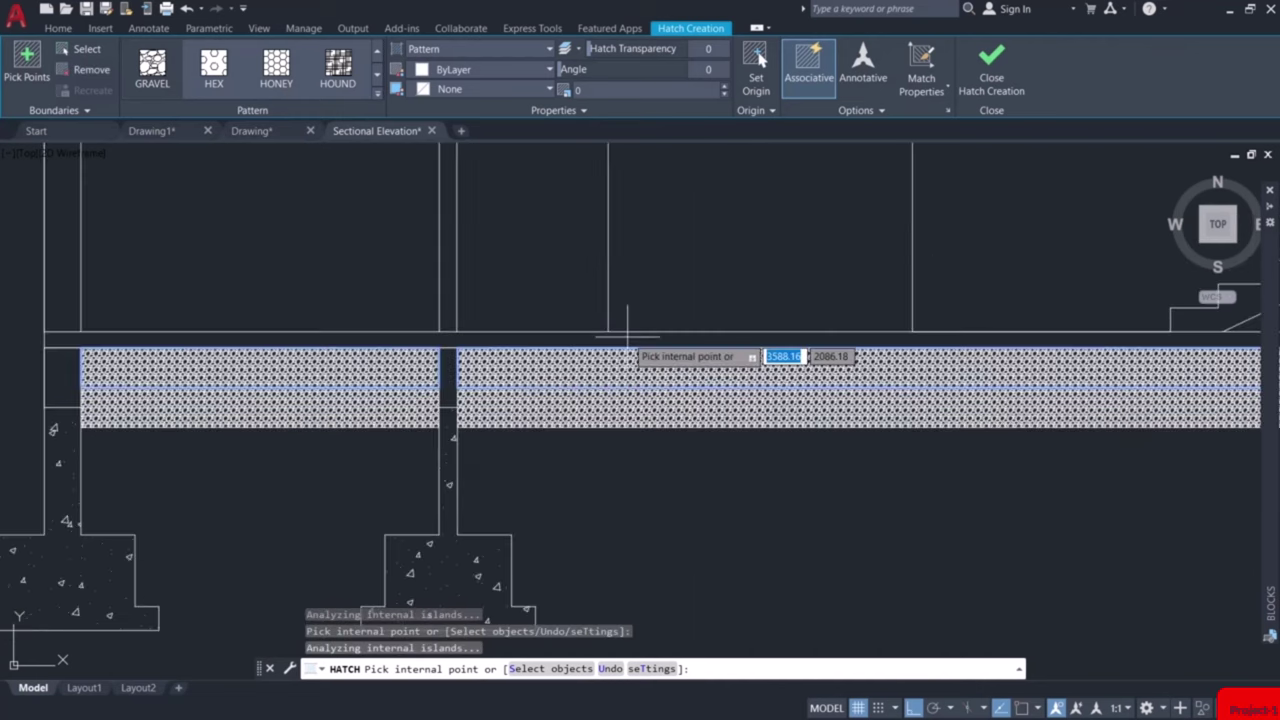
# Set the scale of the upper layer's gravel hatch to 0.02 and finish the hatch.
pyautogui.click(584, 91)
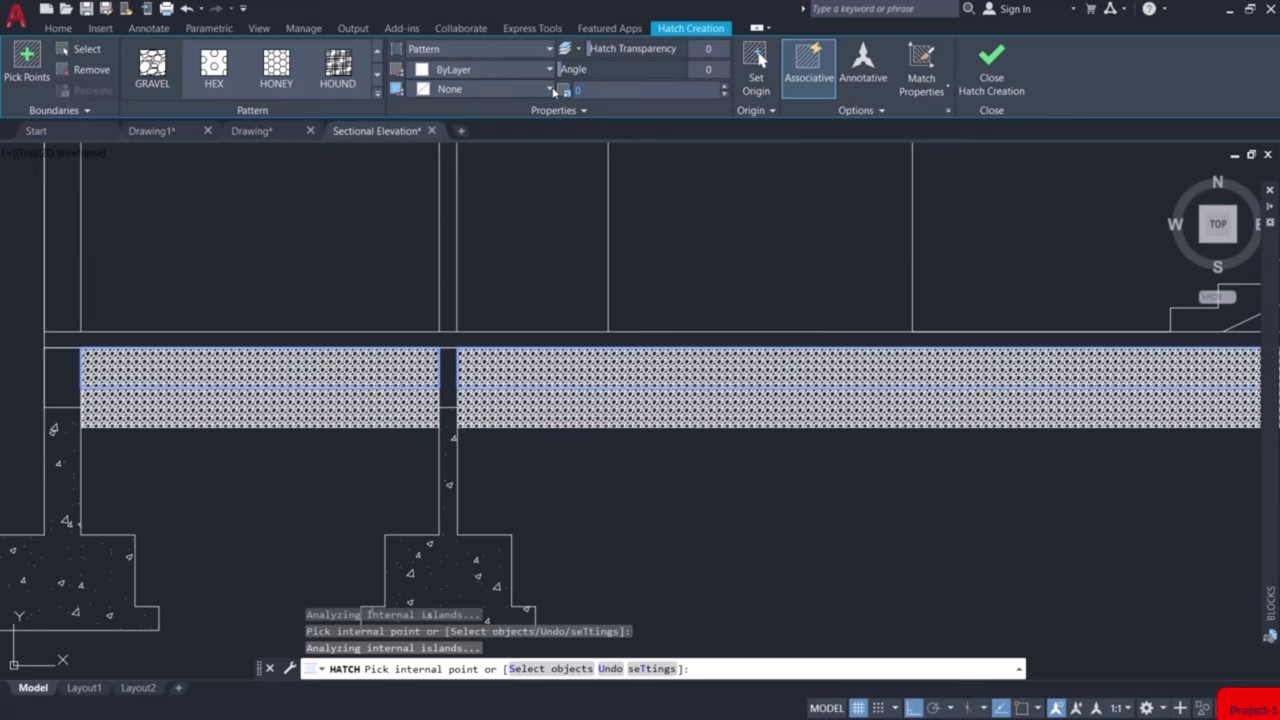
pyautogui.write('0.02')
pyautogui.press('Return')
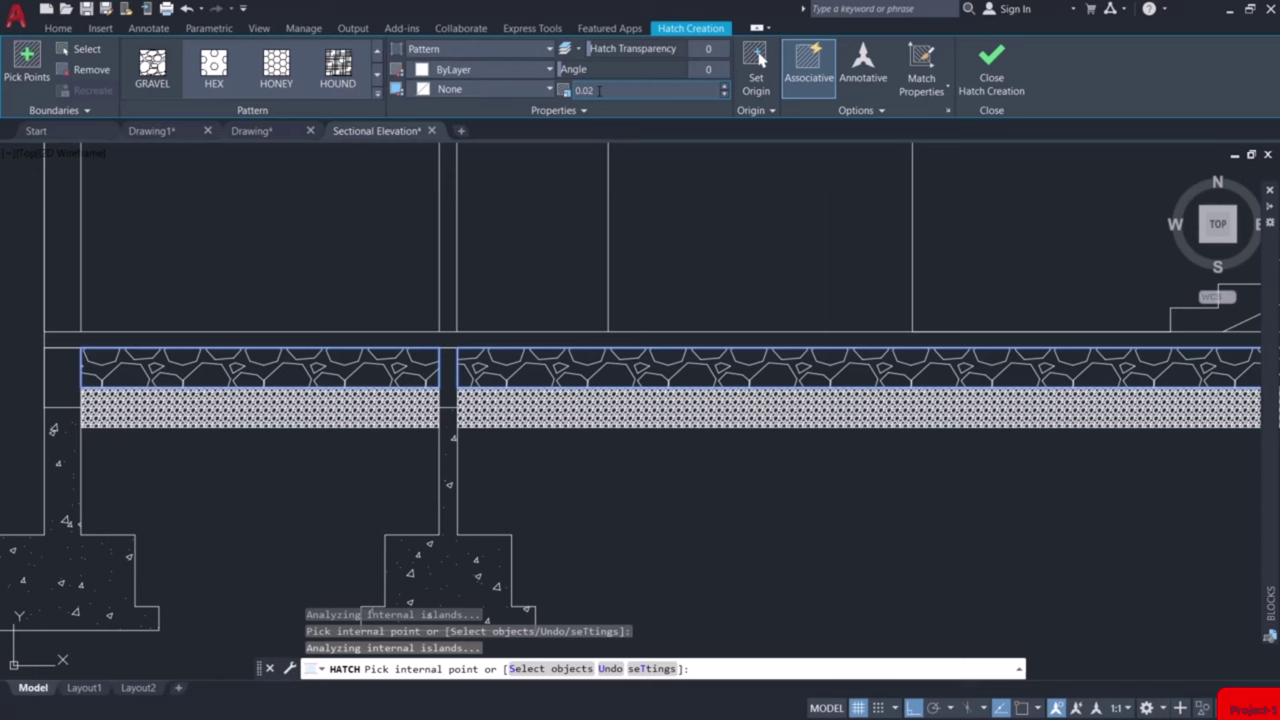
pyautogui.press('Escape')
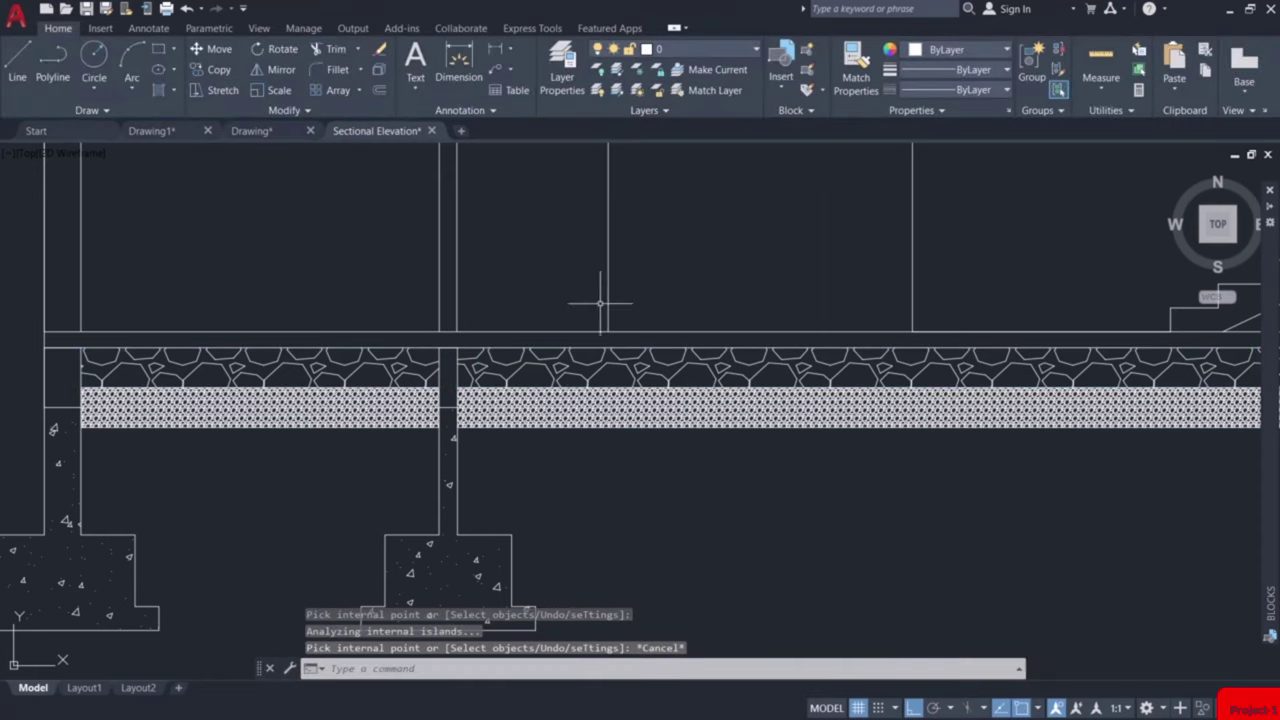
# Start another hatch and browse the pattern library for a different fill pattern.
pyautogui.press('Return')
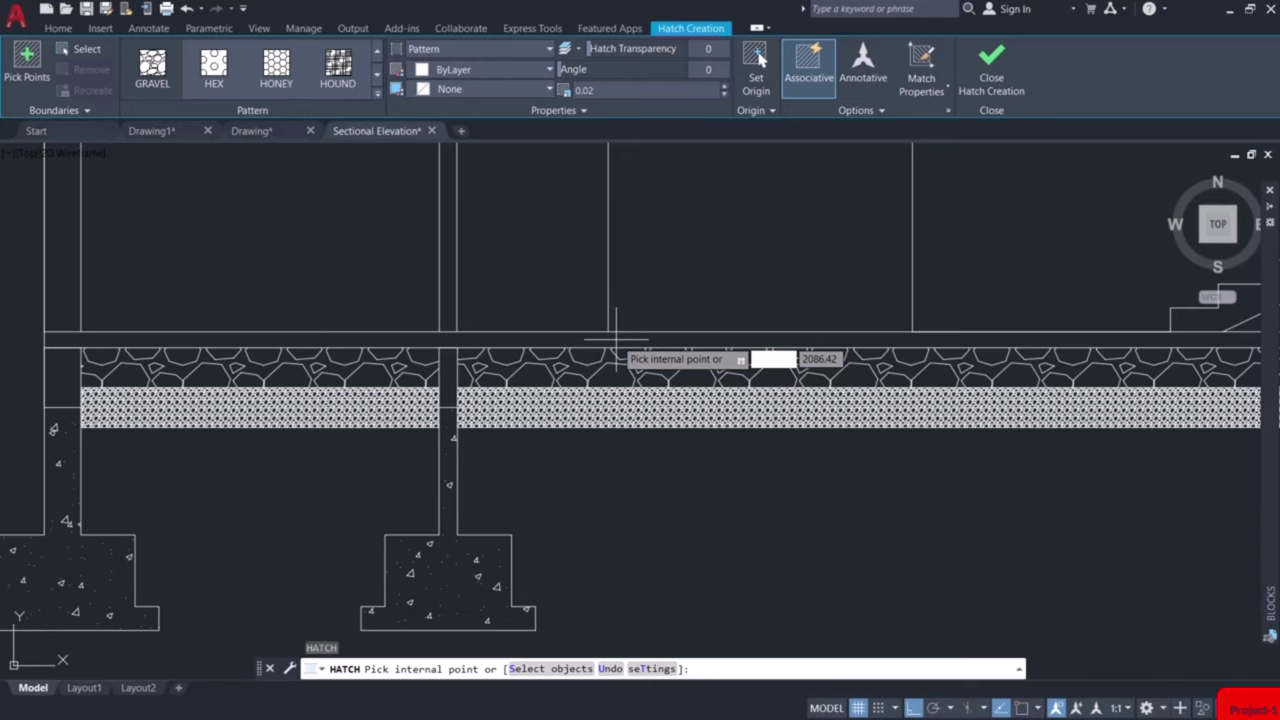
pyautogui.click(378, 96)
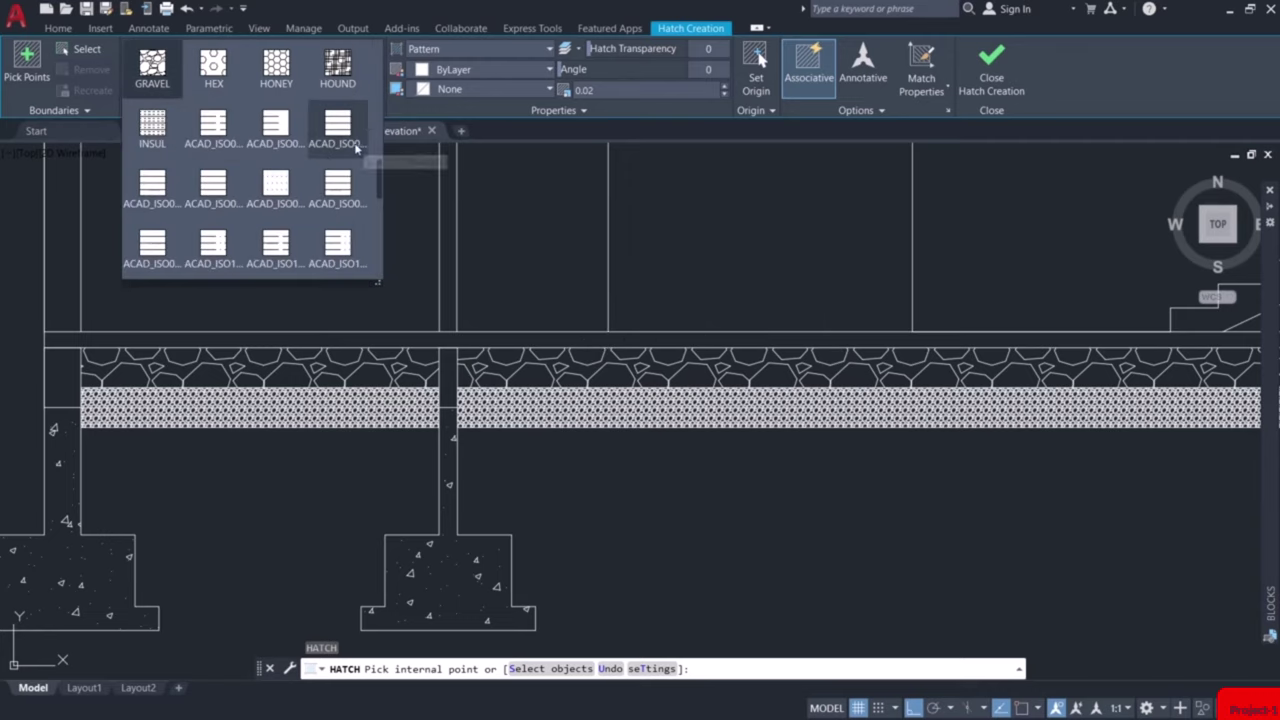
pyautogui.scroll(2, 336, 176)
pyautogui.scroll(2, 336, 176)
pyautogui.scroll(2, 336, 178)
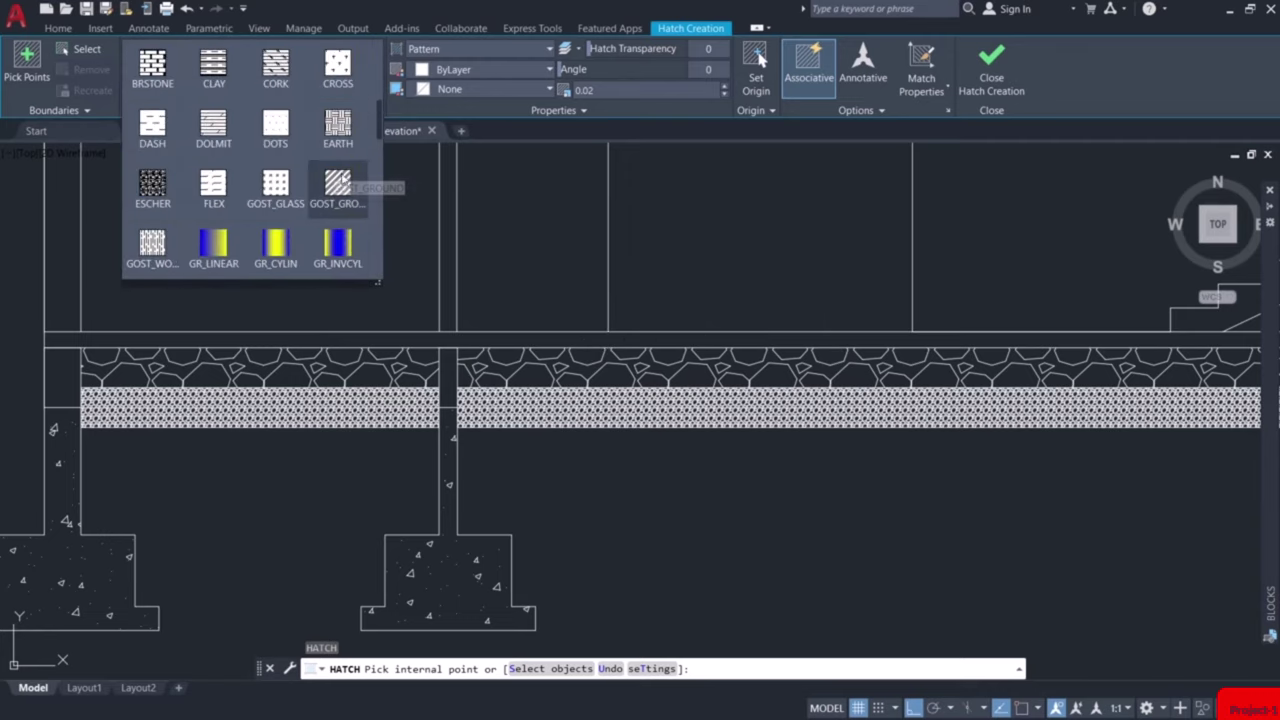
pyautogui.scroll(1, 337, 190)
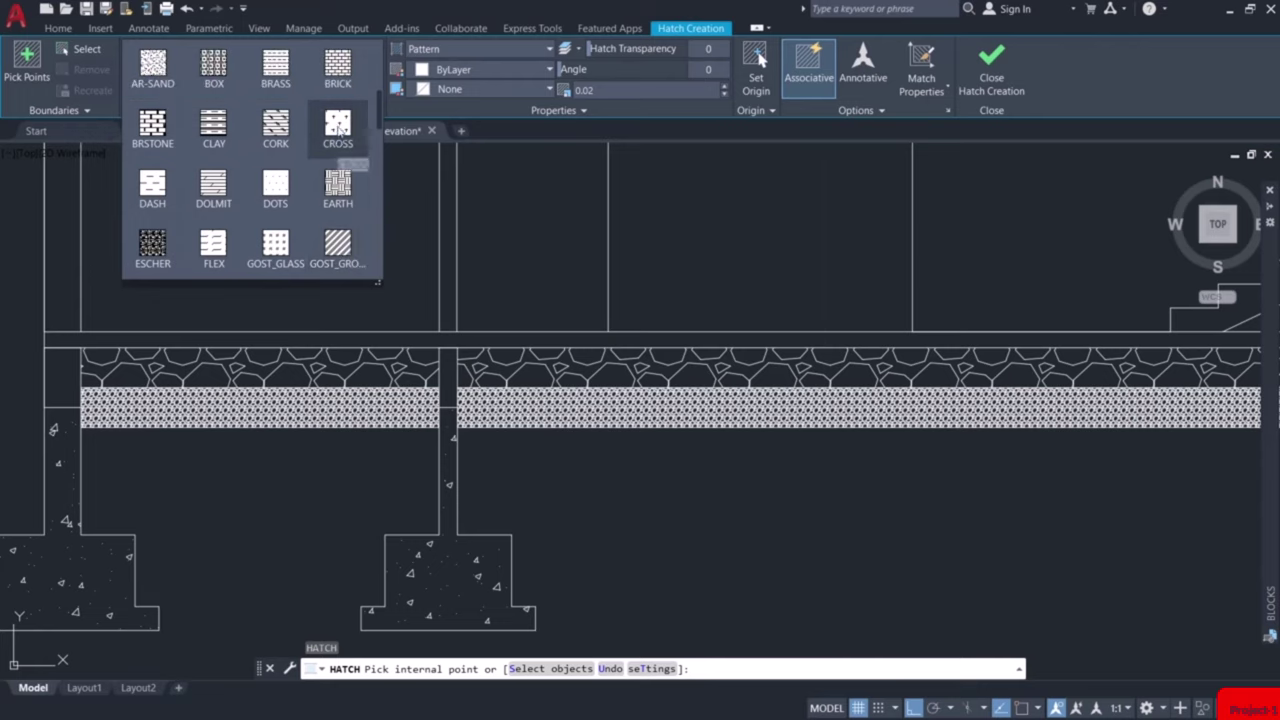